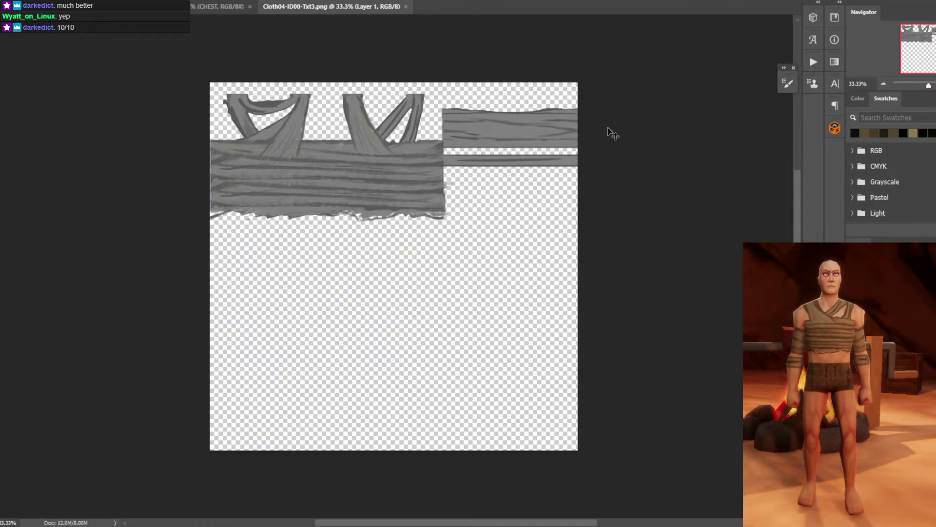
Rotate the canvas view a quarter turn counterclockwise and sample the light grey of the chest wrap.
key(ctrl+plus)
drag(565, 88, 580, 220)
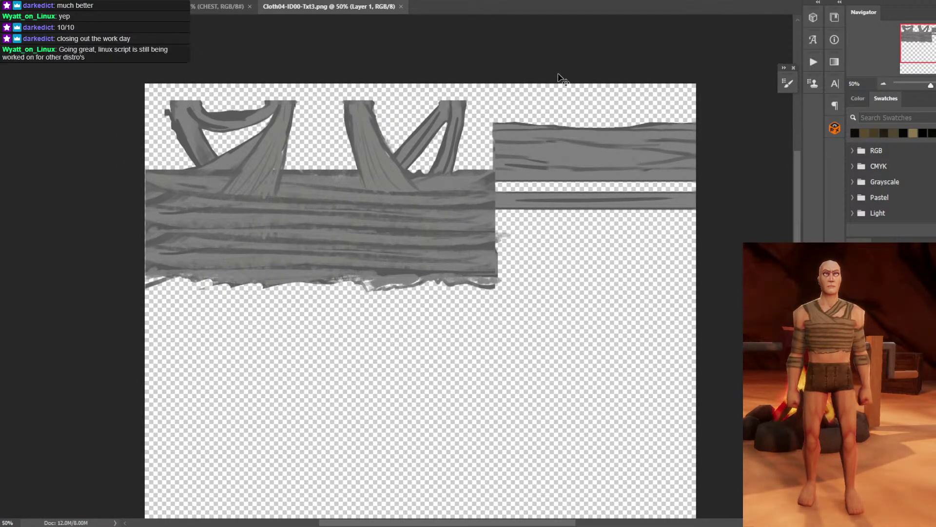
key(ctrl+plus)
drag(558, 94, 615, 117)
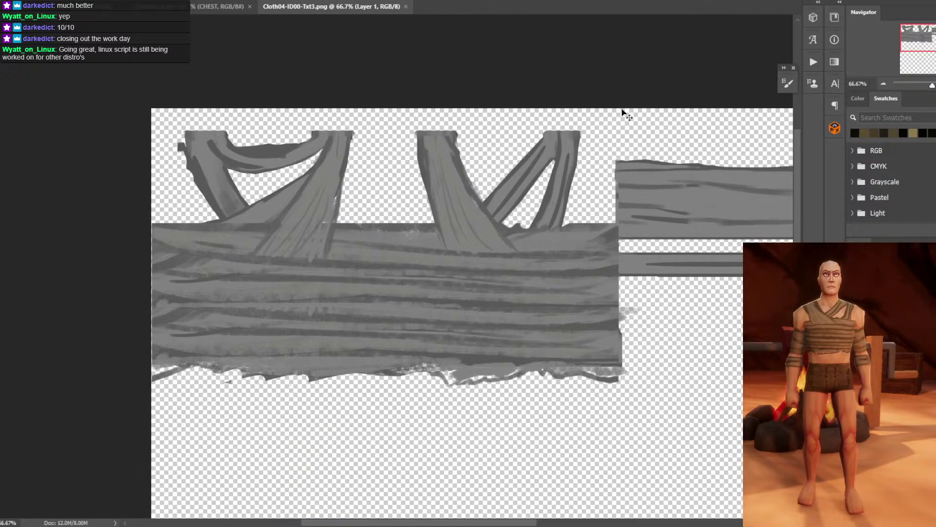
key(ctrl+t)
key(Escape)
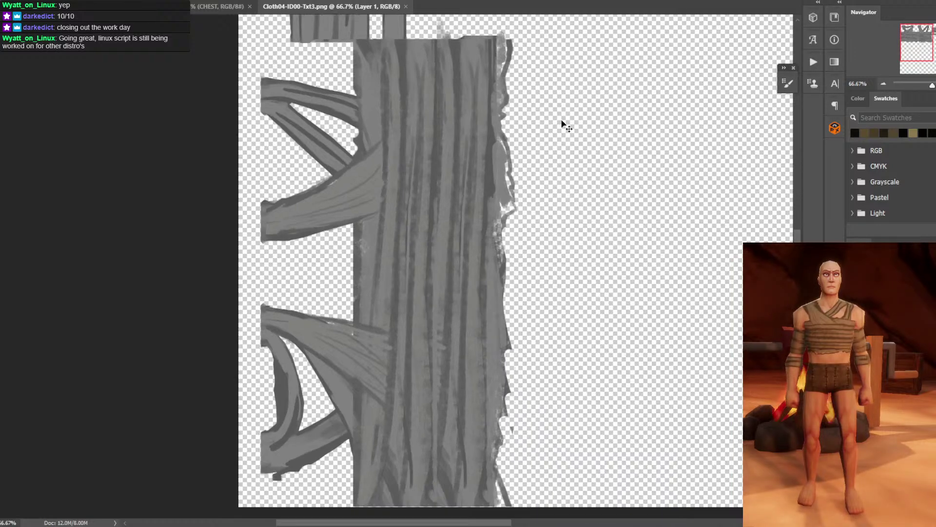
click(391, 222)
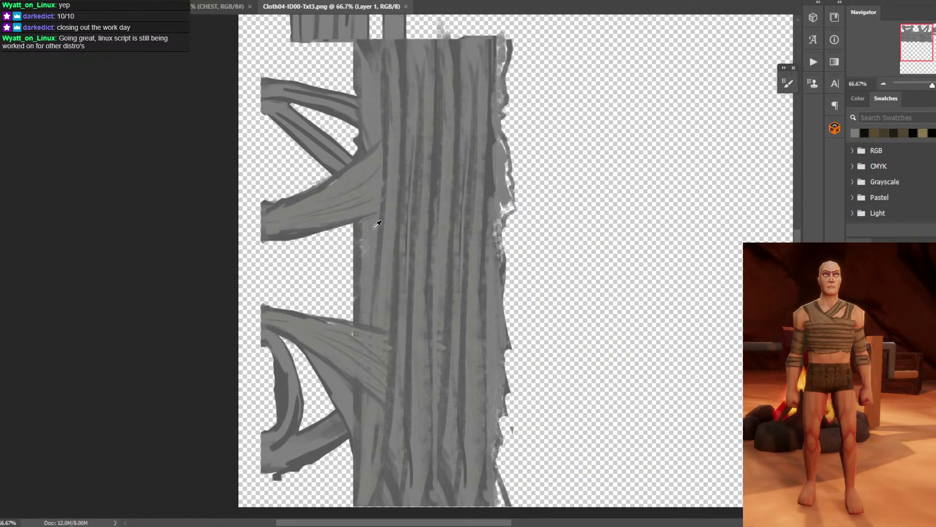
Paint over the fold just below the upper strap with a smaller brush, sampling greys from the surrounding wrap.
key(ctrl+plus)
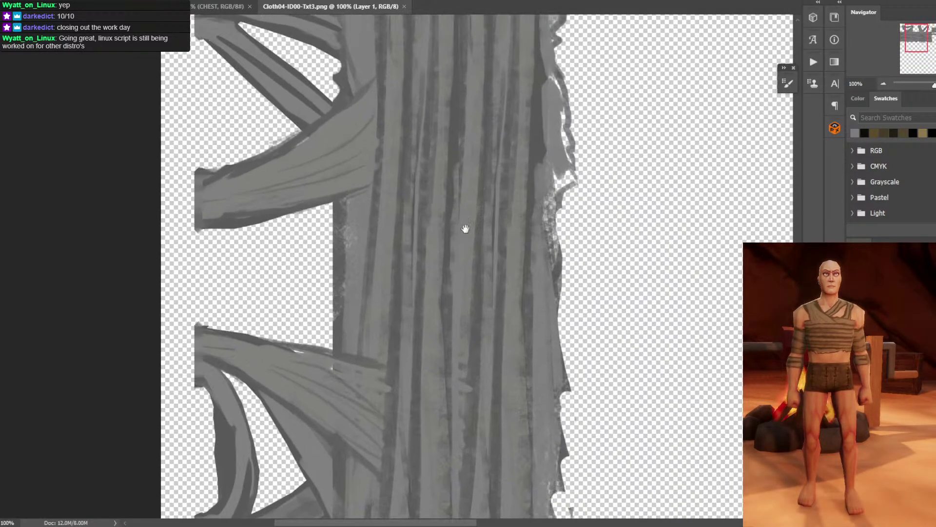
drag(464, 227, 455, 261)
drag(378, 188, 373, 237)
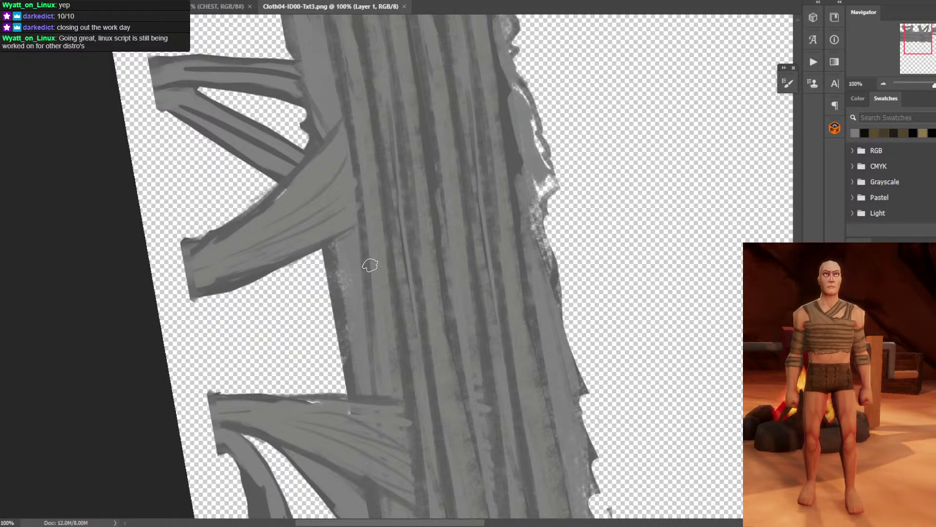
scroll(371, 264, down, 2)
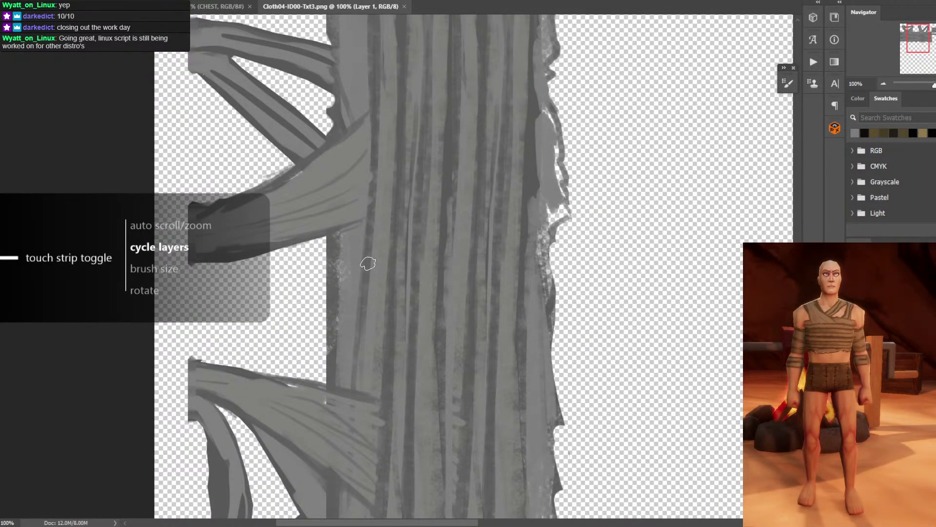
key([)
key([)
drag(369, 281, 373, 242)
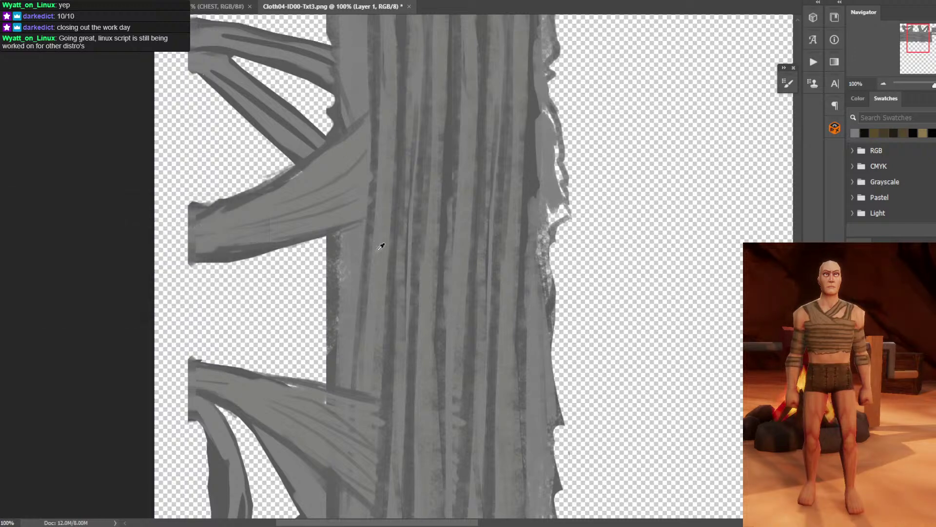
alt+click(381, 246)
alt+click(365, 316)
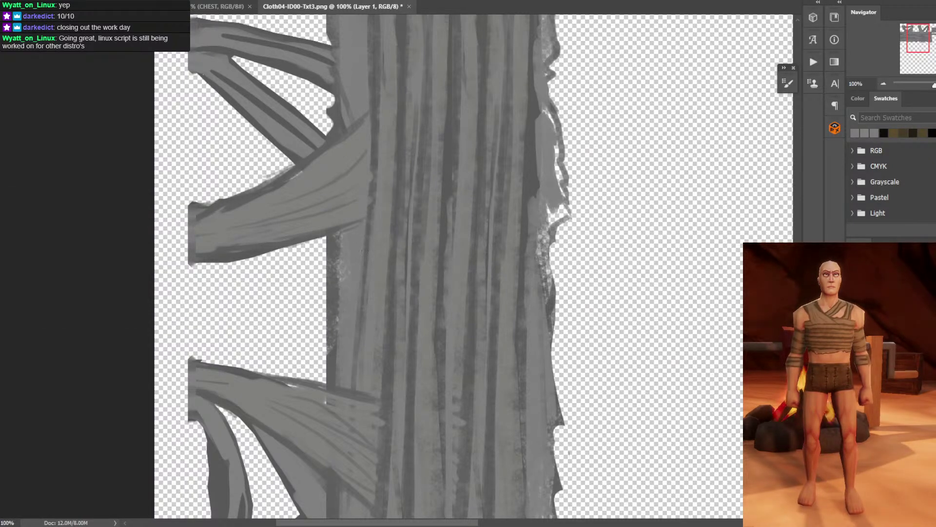
Set the background colour to a dark grey sampled from a fold shadow in the wrap.
click(1, 365)
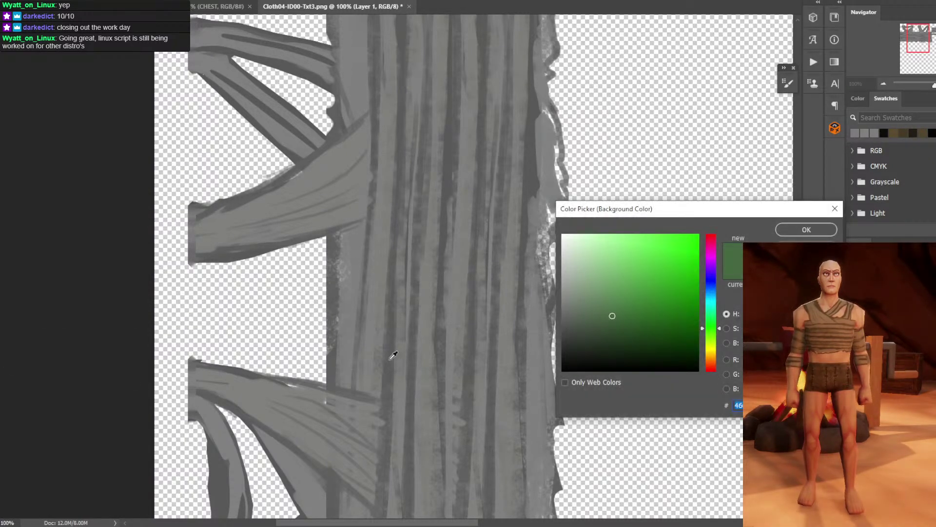
click(612, 315)
click(393, 329)
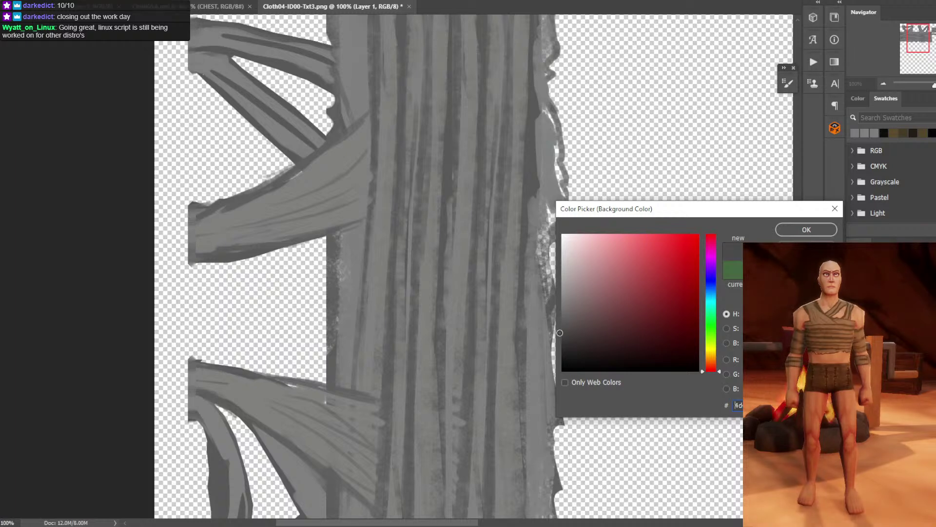
click(807, 229)
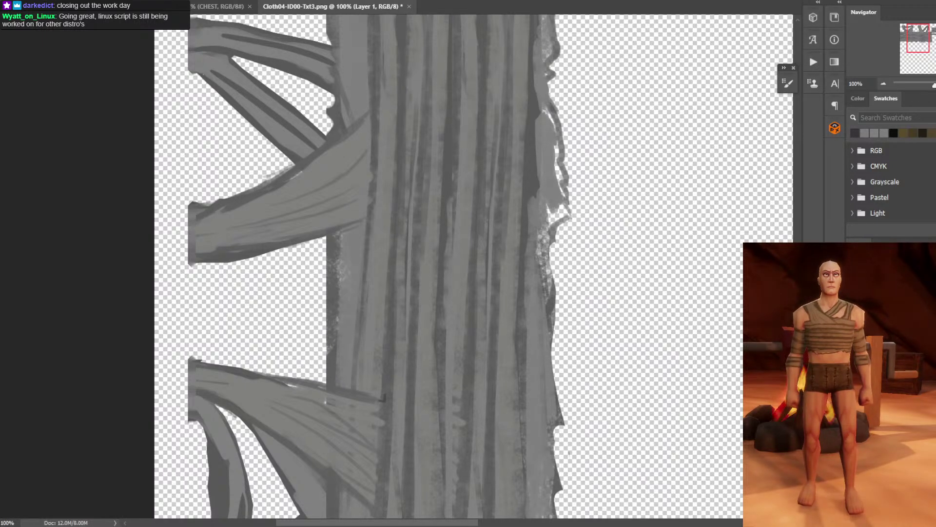
Duplicate the cloth layer to make its semi-transparent edges more solid and merge the copy back into Layer 1.
key(ctrl+j)
right_click(902, 312)
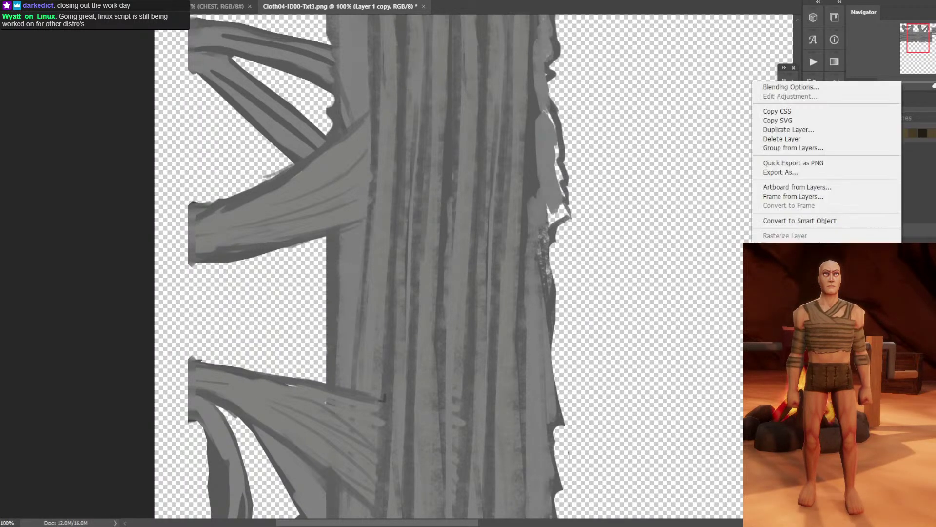
click(790, 414)
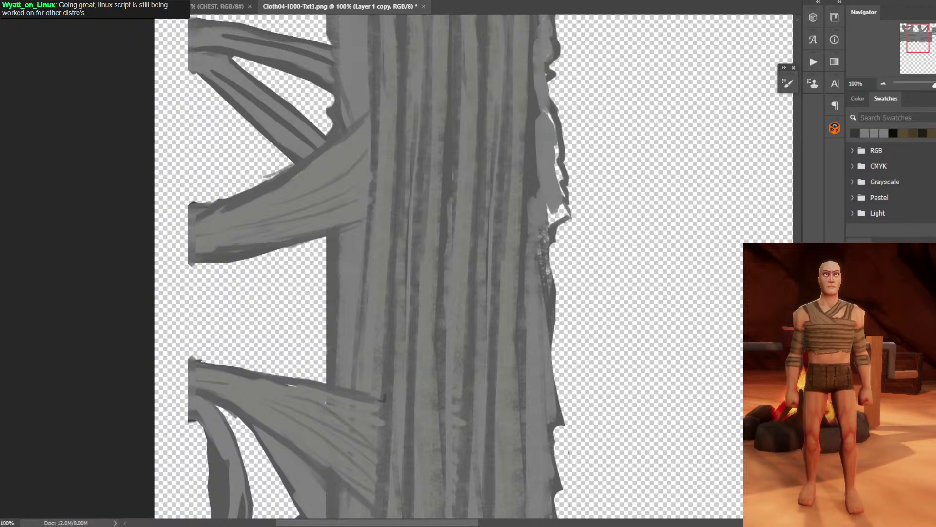
right_click(901, 312)
click(790, 411)
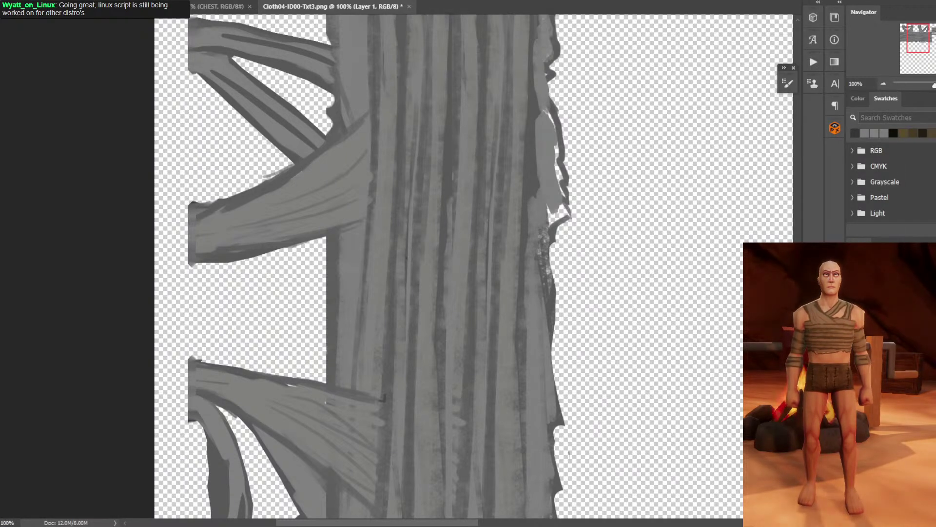
Paint a thin dark crease running up the wrap from the tip of the lower strap, using sampled greys.
alt+click(383, 389)
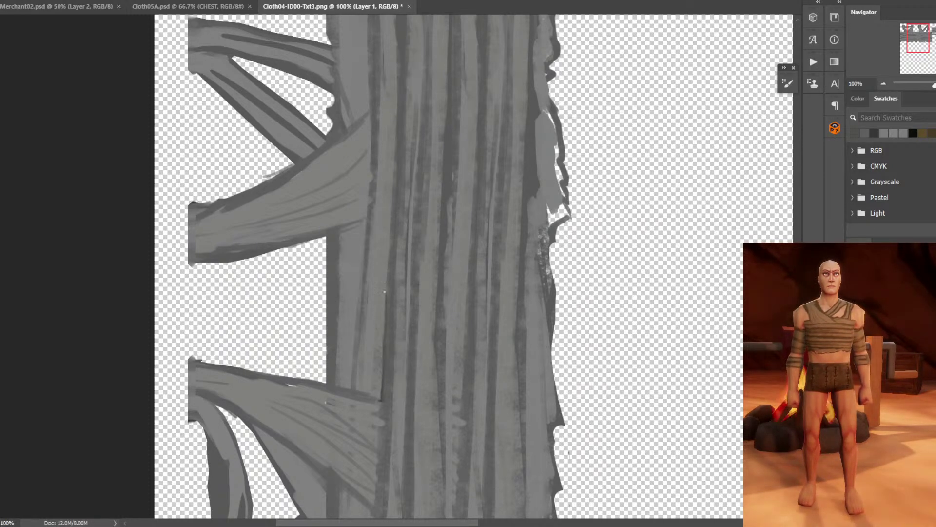
alt+click(381, 361)
alt+click(397, 351)
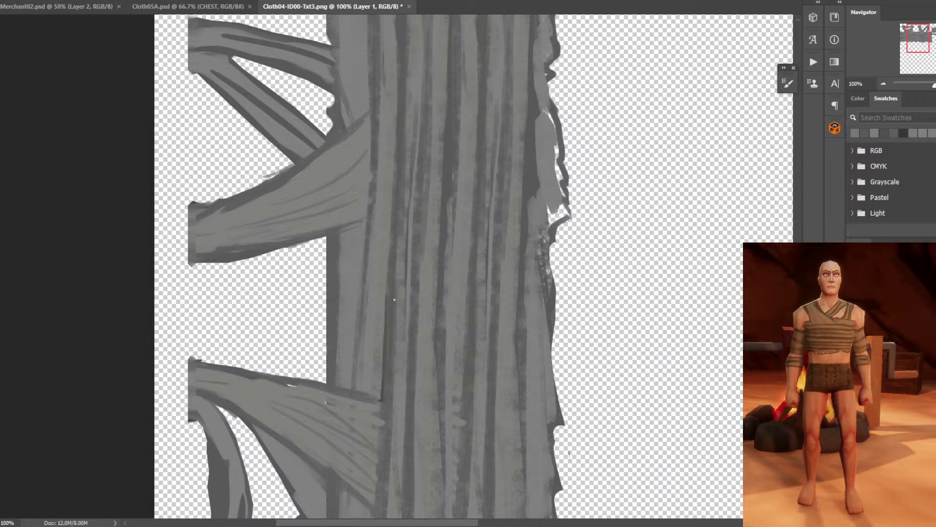
drag(393, 293, 394, 401)
Brush sampled lighter grey along the inner side of the new crease to soften the dark fold.
mouse_move(398, 122)
mouse_down()
mouse_move(388, 390)
mouse_move(403, 302)
mouse_move(398, 123)
mouse_up()
key(b)
alt+click(399, 234)
mouse_move(400, 273)
mouse_down()
mouse_move(397, 356)
mouse_move(394, 327)
mouse_up()
key(ctrl+d)
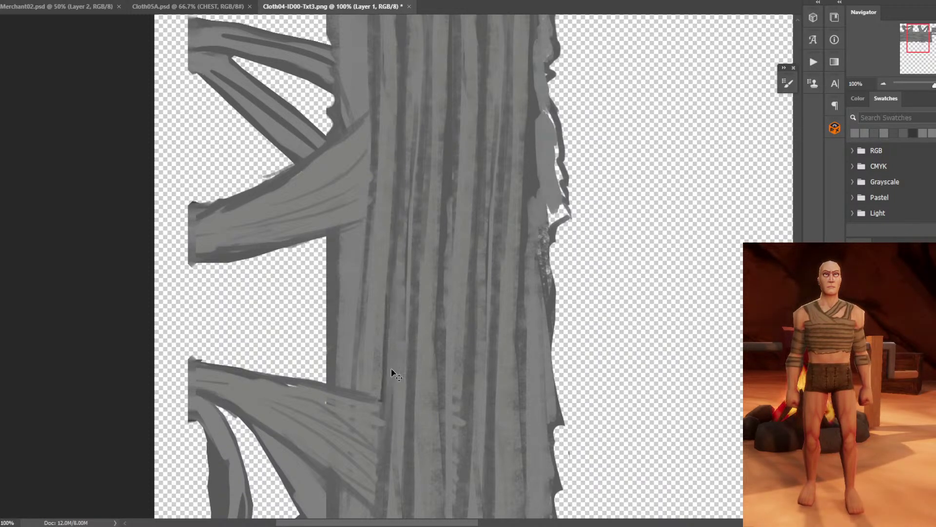
Thin the crease above the lower strap's tip and smooth the cloth band beside it with sampled greys.
alt+click(403, 387)
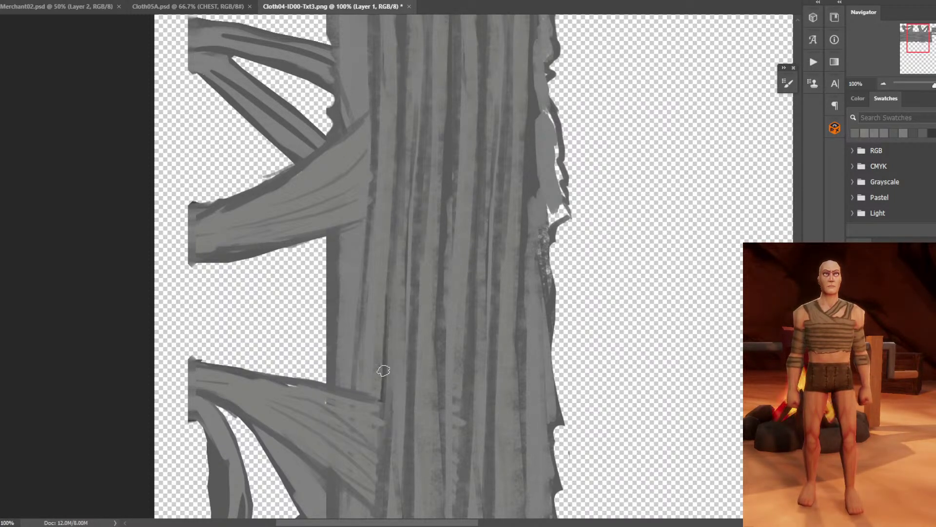
alt+click(413, 362)
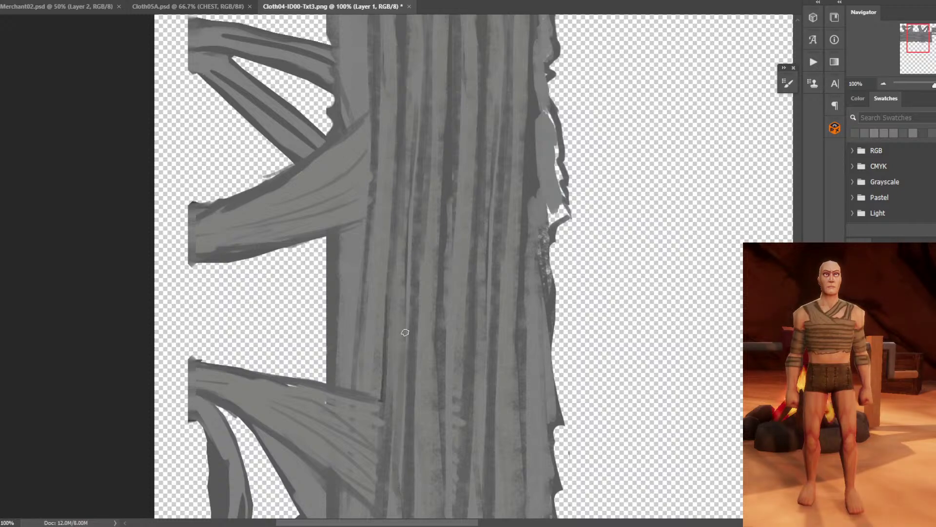
alt+click(422, 393)
Refine the next fold line inward from the lower strap's tip with alternately sampled dark and light greys.
scroll(476, 203, down, 3)
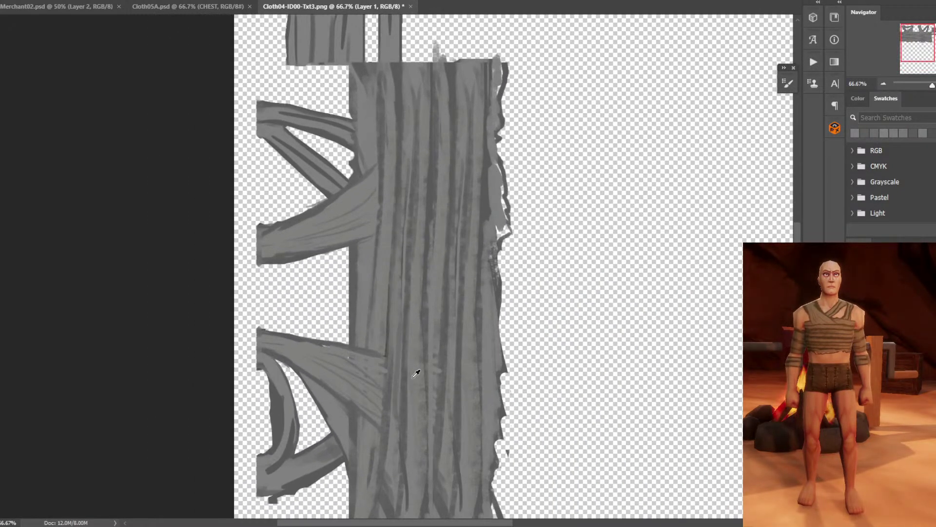
alt+click(403, 388)
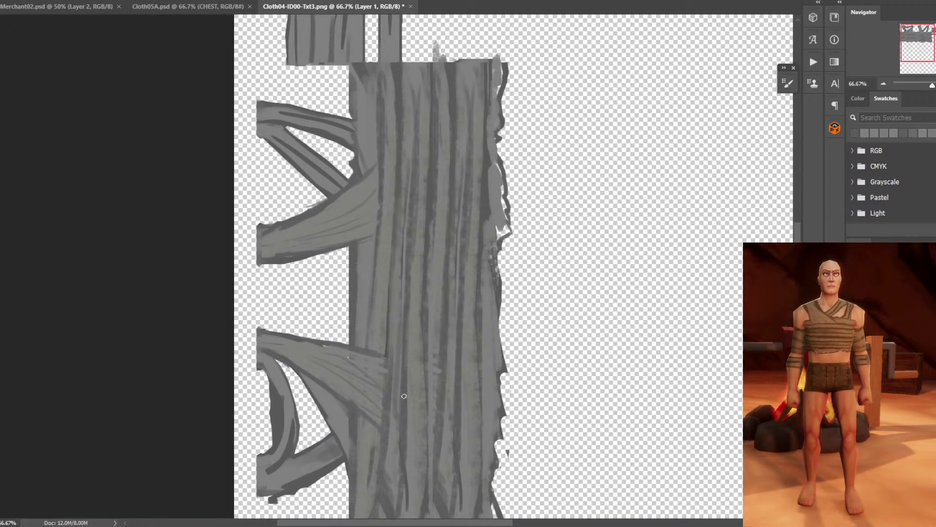
alt+click(415, 373)
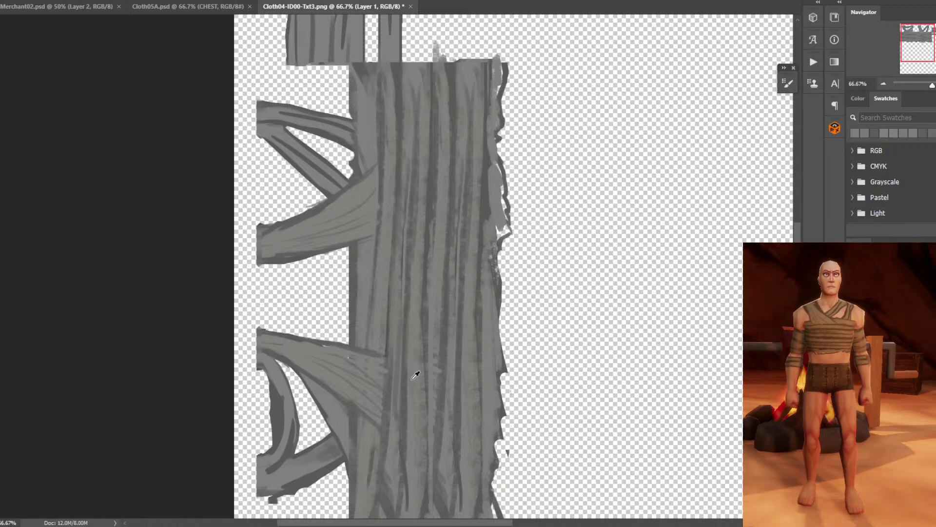
alt+click(414, 375)
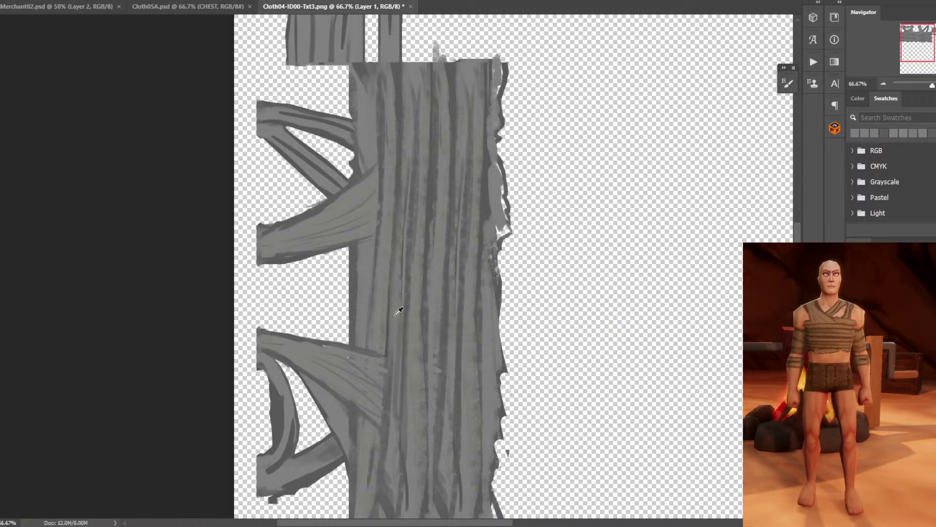
alt+click(376, 284)
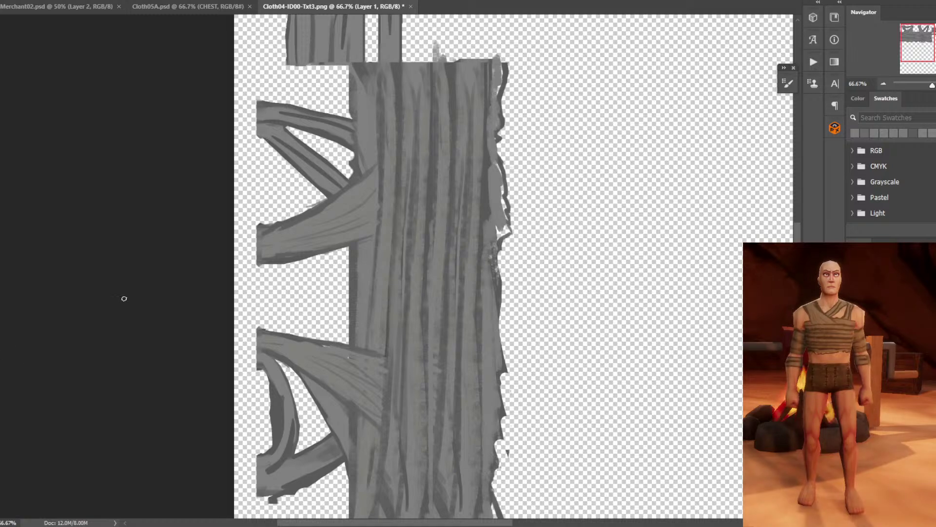
Choose a lighter grey as the foreground colour and touch up the fold beside the lower strap's tip.
alt+click(393, 317)
click(1, 355)
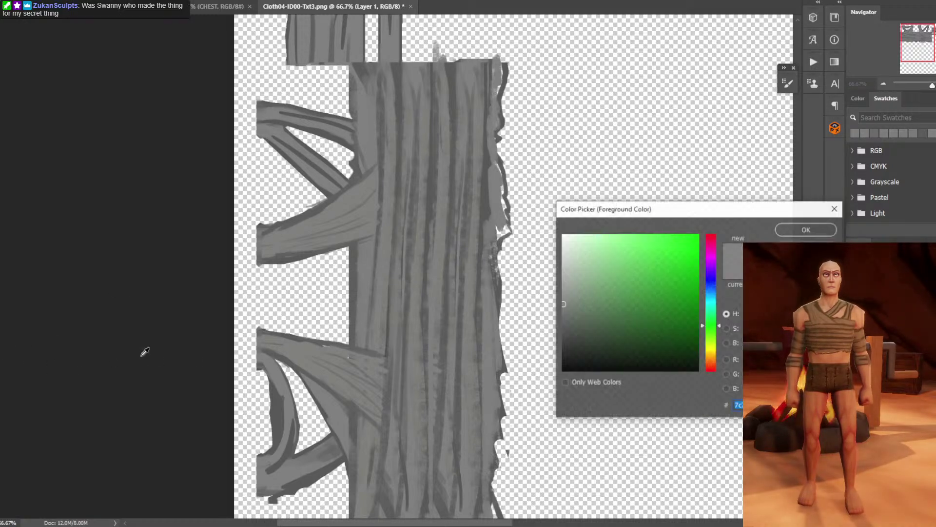
key(Return)
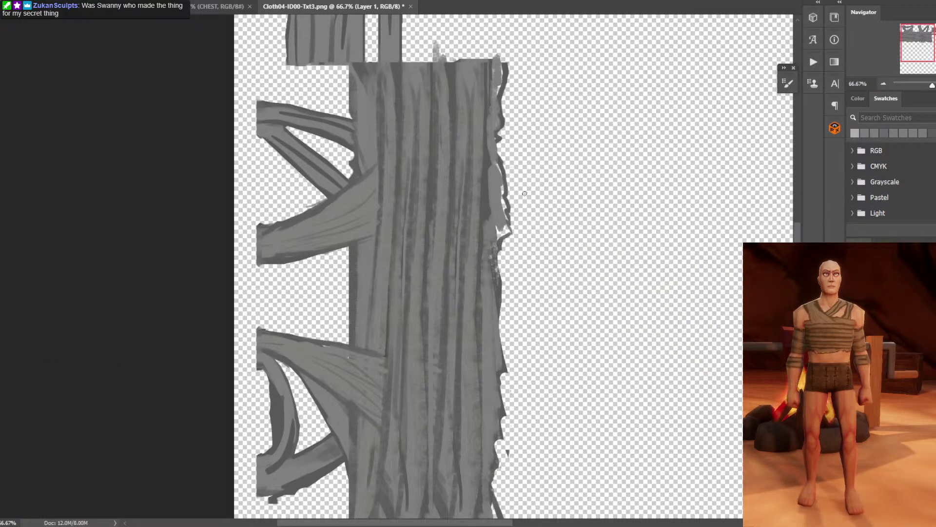
key(ctrl+1)
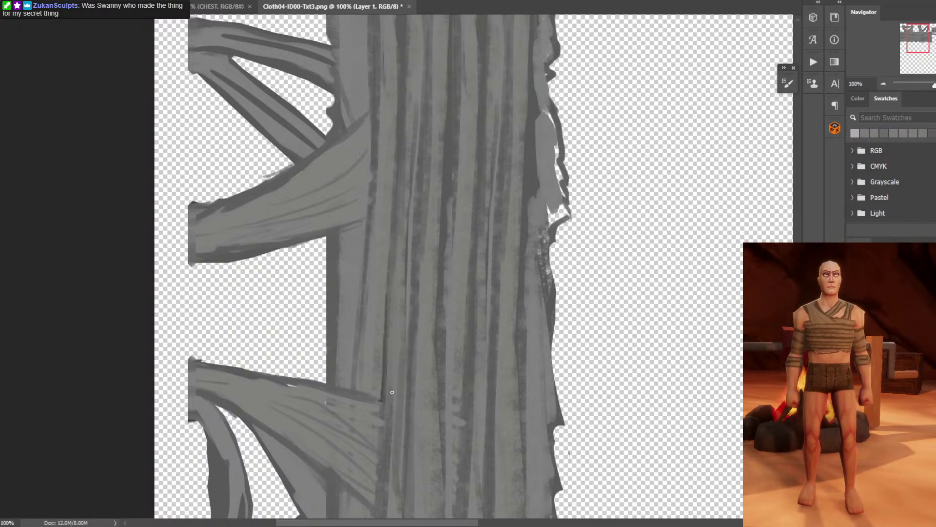
drag(406, 379, 427, 256)
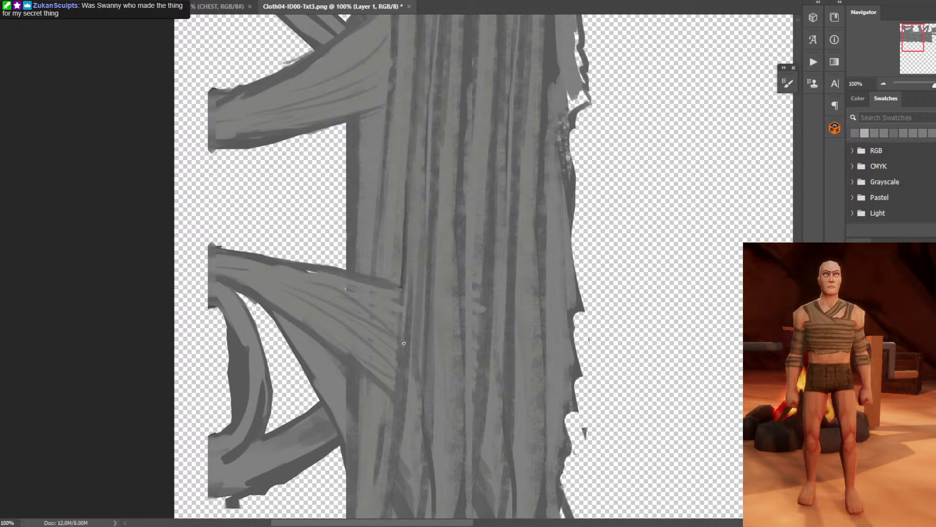
Reshape the end of the lower strap with sampled greys, breaking its edge against the dark fold.
alt+click(386, 268)
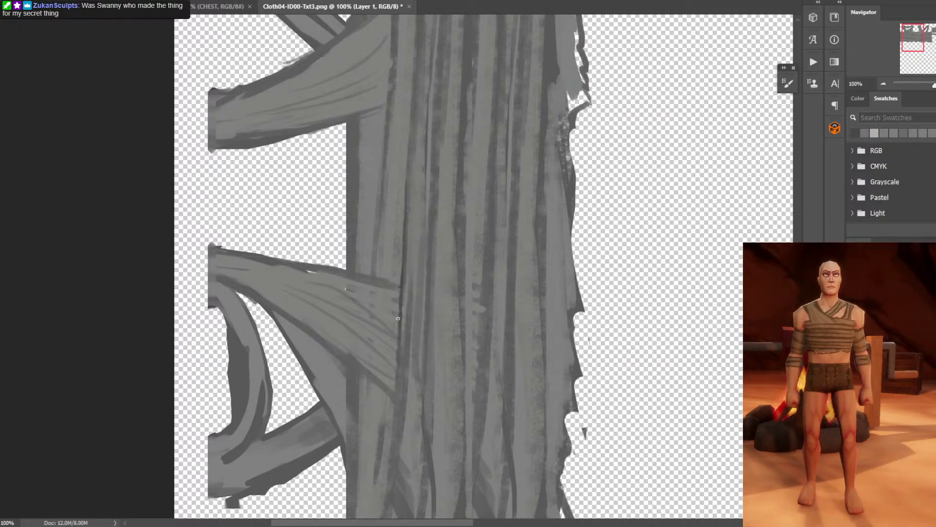
alt+click(396, 317)
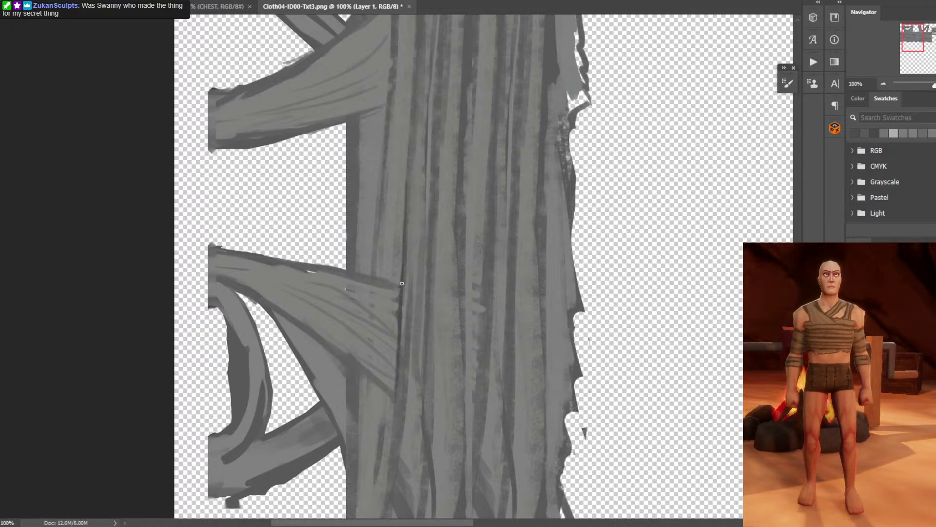
alt+click(386, 361)
click(390, 365)
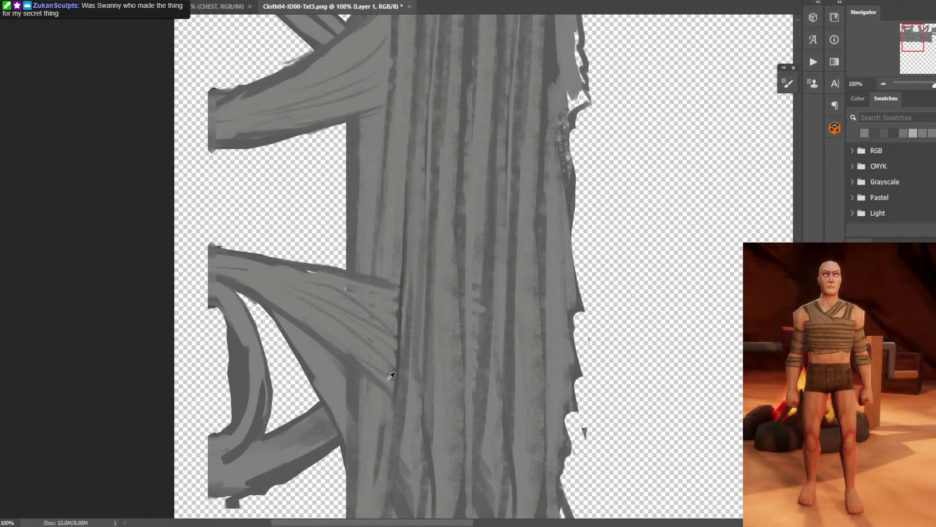
Touch up the lower strap's underside and frayed tip with alternately sampled greys.
alt+click(347, 346)
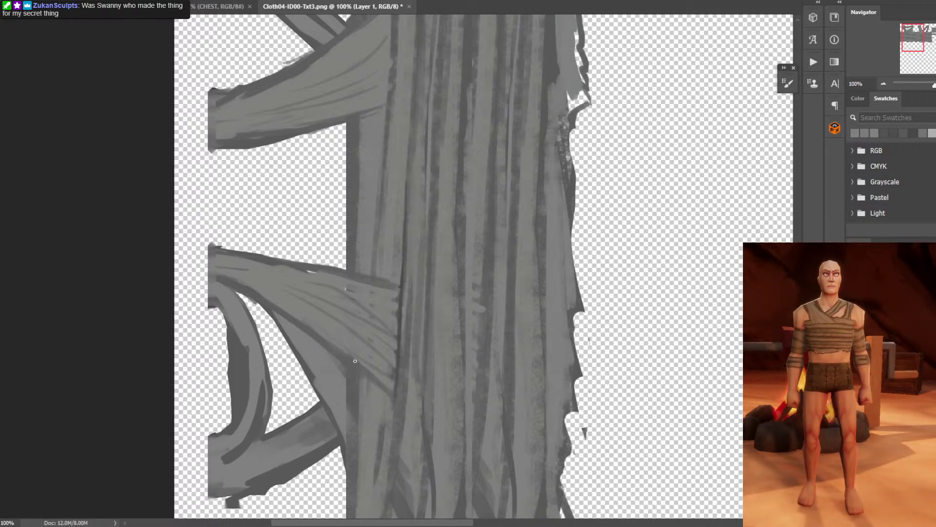
alt+click(390, 361)
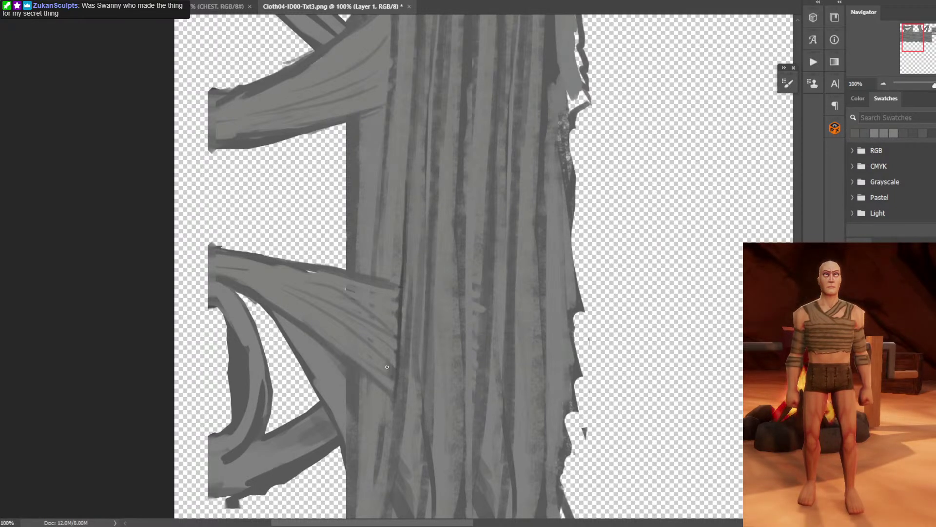
alt+click(396, 351)
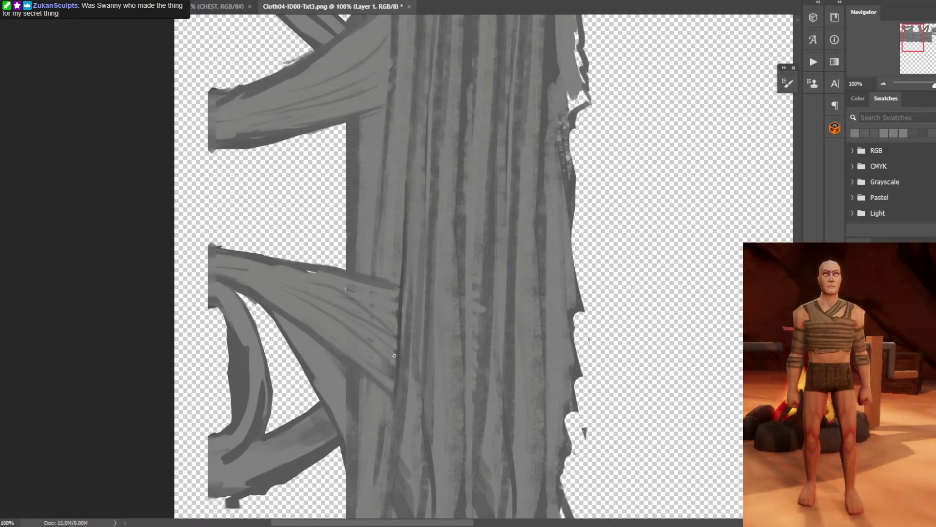
alt+click(413, 362)
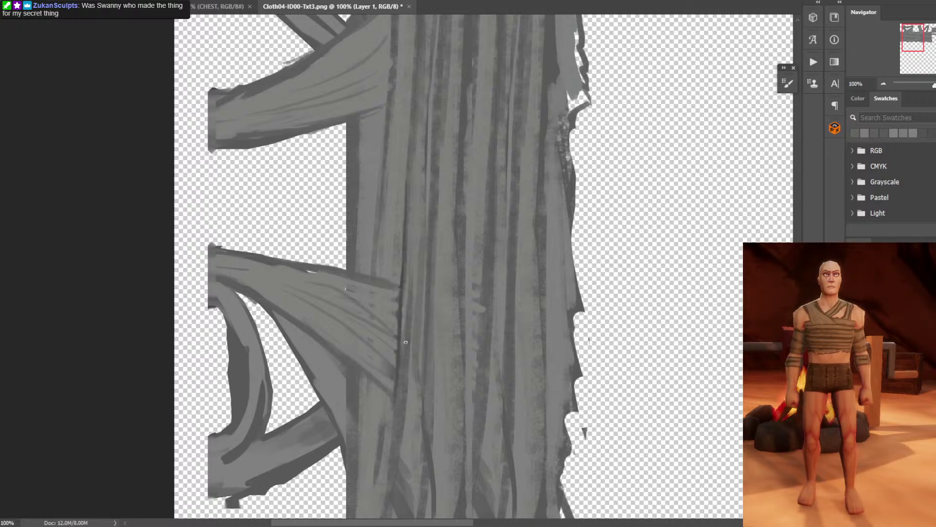
Lasso a narrow sliver of the fold beside the lower strap's tip, shade inside it with a smaller brush and deselect.
mouse_move(414, 341)
mouse_down()
mouse_move(431, 259)
mouse_move(414, 273)
mouse_move(414, 379)
mouse_move(430, 260)
mouse_move(426, 346)
mouse_move(416, 297)
mouse_move(422, 324)
mouse_up()
key(l)
key(b)
key(bracketleft)
key(bracketleft)
drag(417, 269, 412, 361)
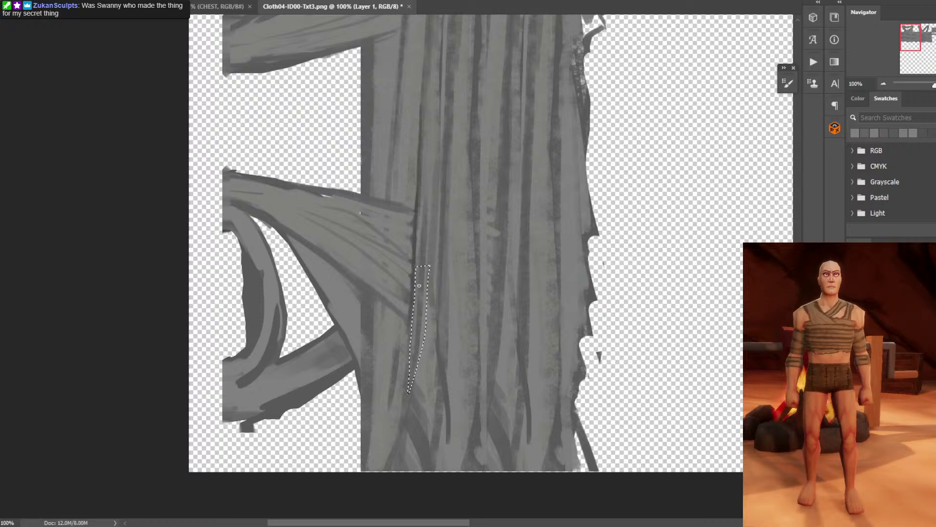
mouse_move(419, 285)
mouse_down()
mouse_move(412, 363)
mouse_move(418, 325)
mouse_up()
key(ctrl+d)
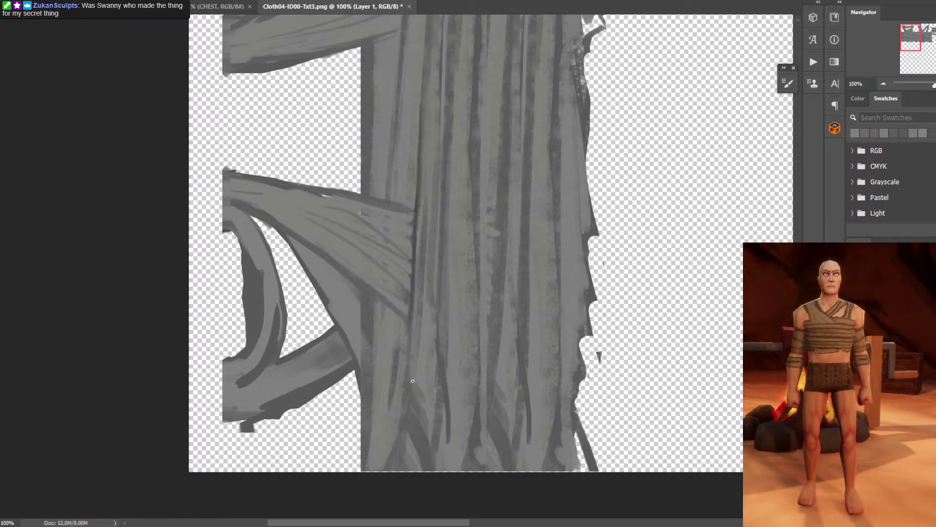
Refine the creases at the lower strap's end and the adjoining fold line with sampled light and dark greys.
scroll(429, 376, up, 3)
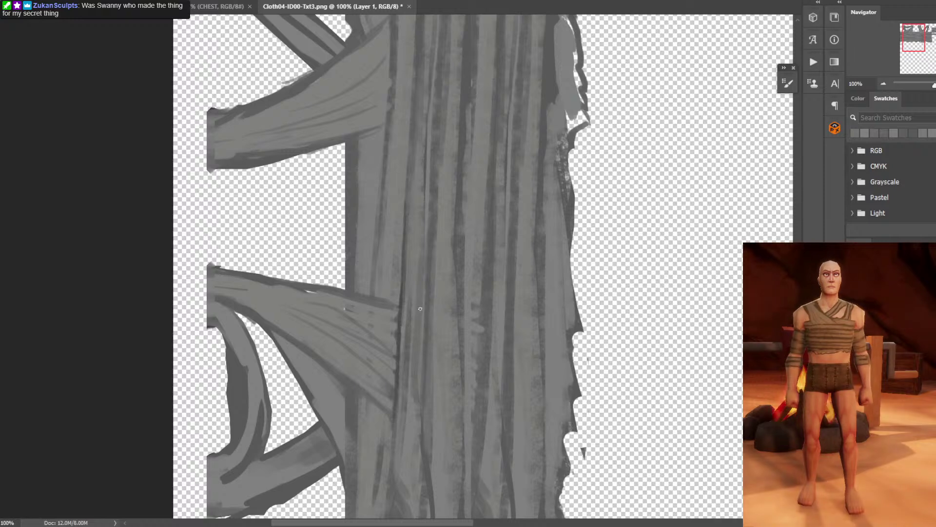
alt+click(399, 323)
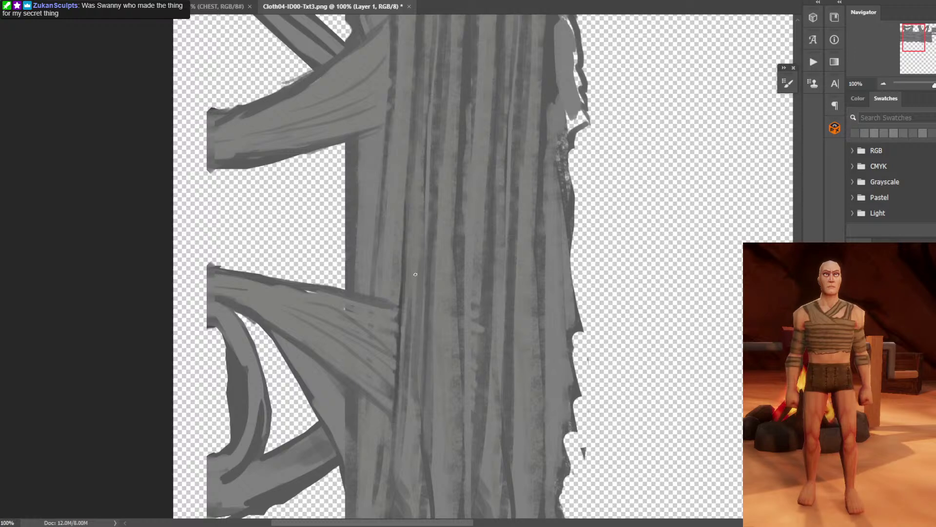
alt+click(381, 317)
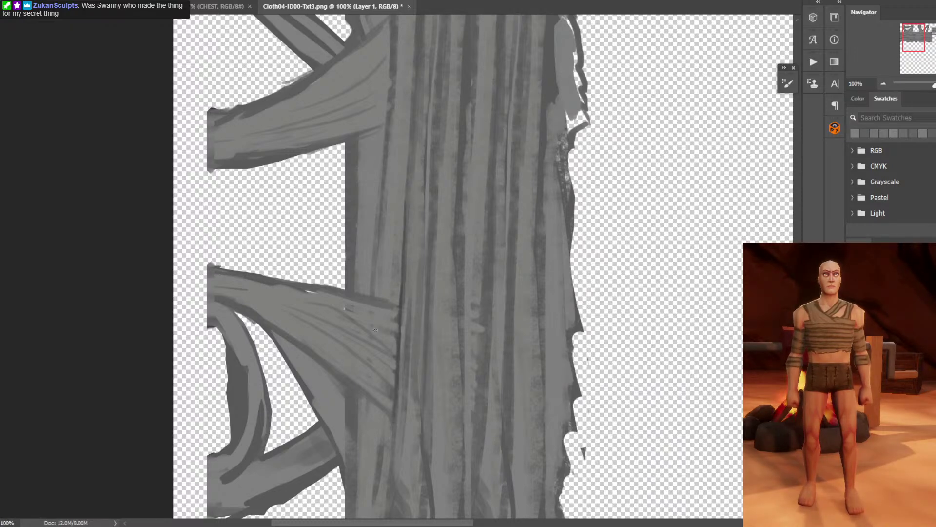
alt+click(399, 320)
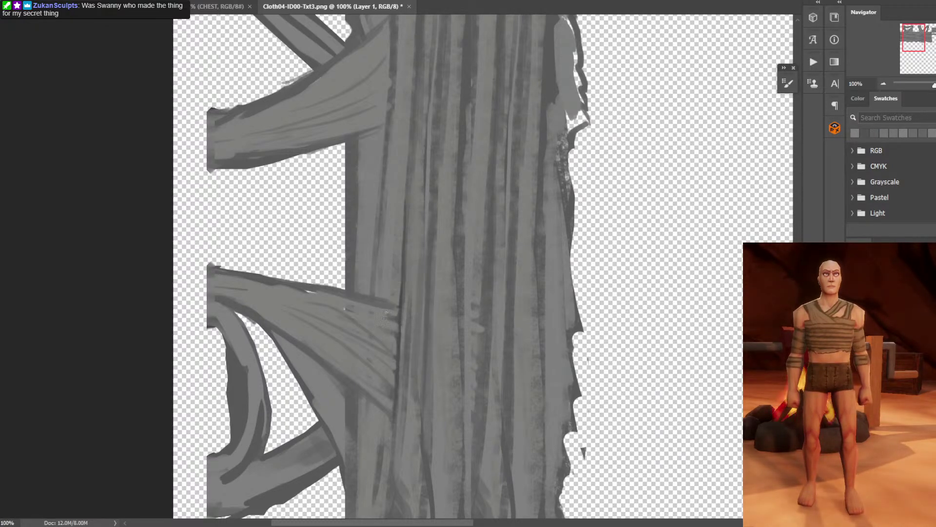
alt+click(394, 319)
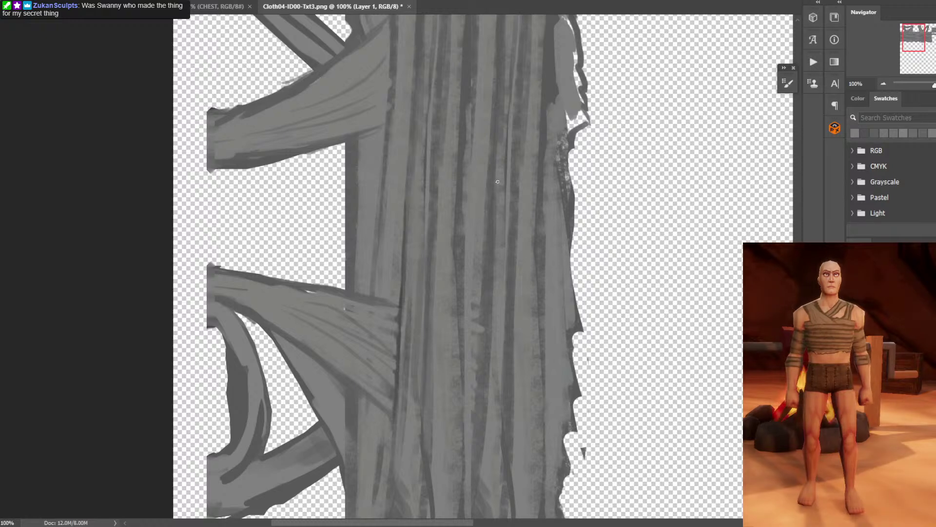
alt+click(401, 319)
Set the foreground colour to black and paint a darker shadow along the end of the lower strap.
click(1, 320)
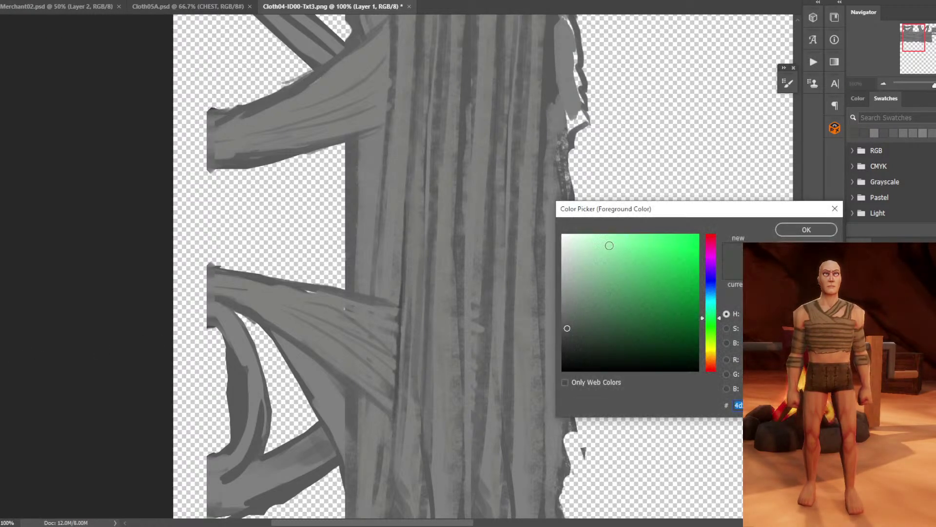
drag(624, 301, 535, 416)
click(799, 234)
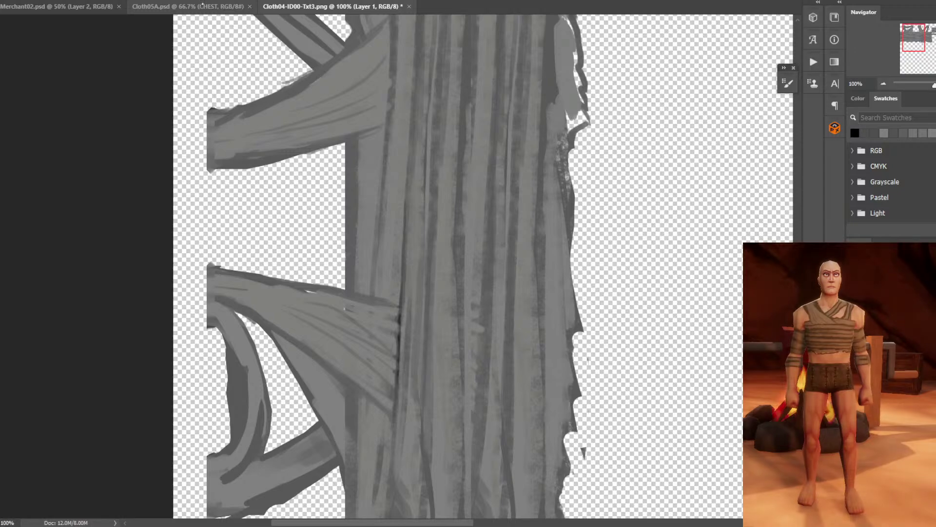
click(202, 3)
click(368, 3)
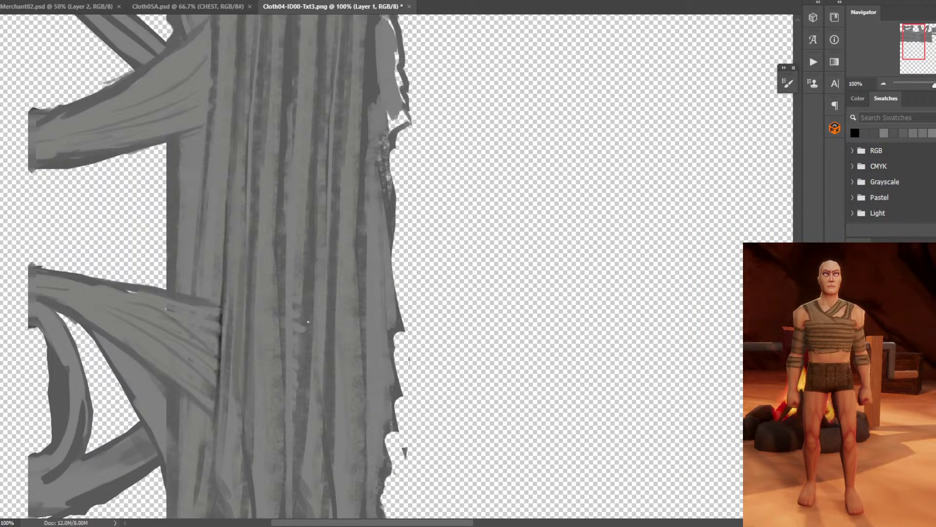
drag(308, 322, 424, 309)
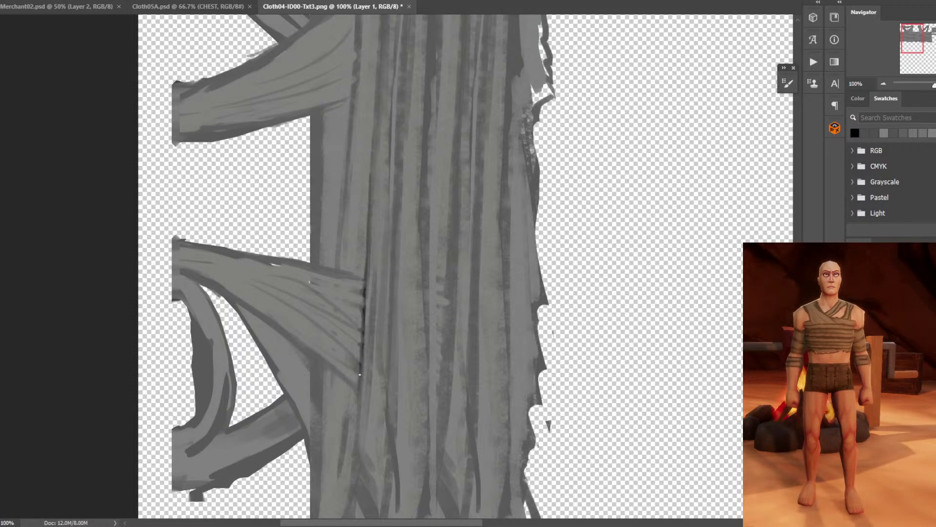
mouse_move(359, 363)
mouse_down()
mouse_move(359, 370)
mouse_move(356, 362)
mouse_up()
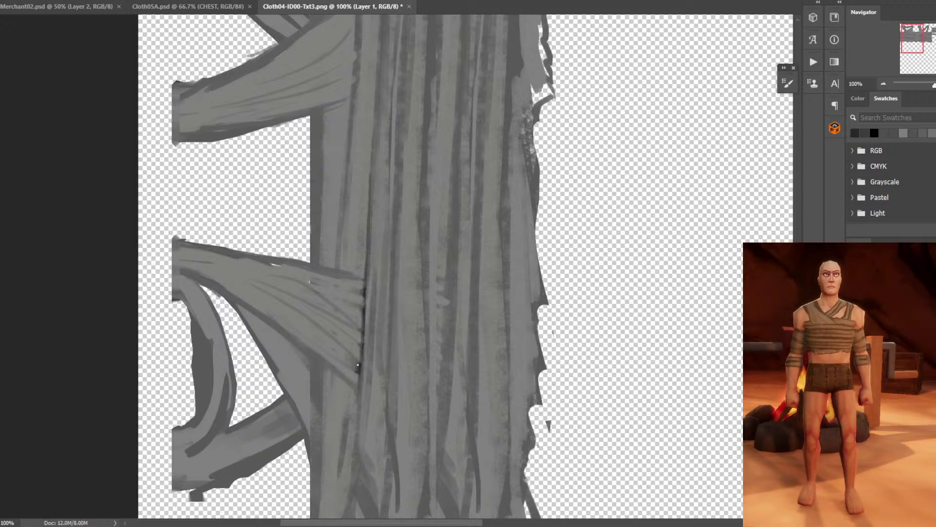
Blend the dark shadow around the lower corner of the strap's end with sampled greys.
alt+click(356, 364)
alt+click(362, 353)
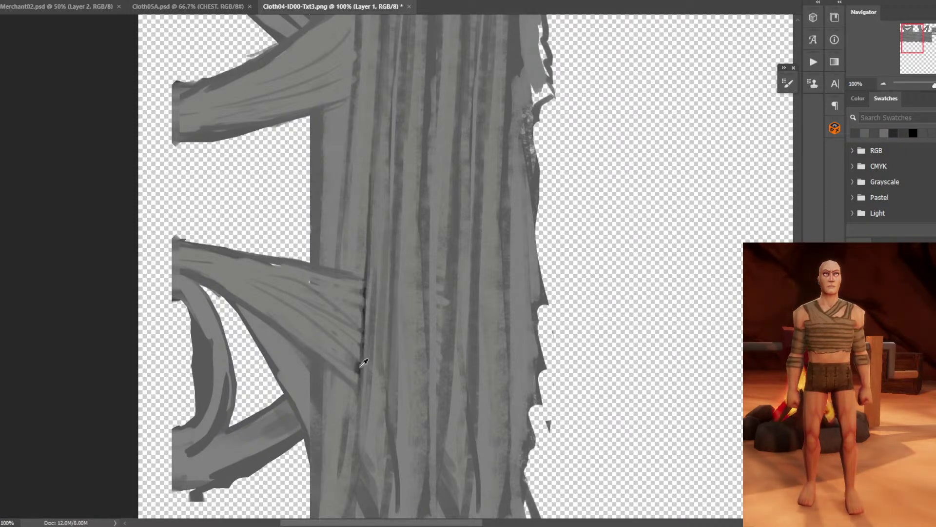
drag(361, 359, 359, 367)
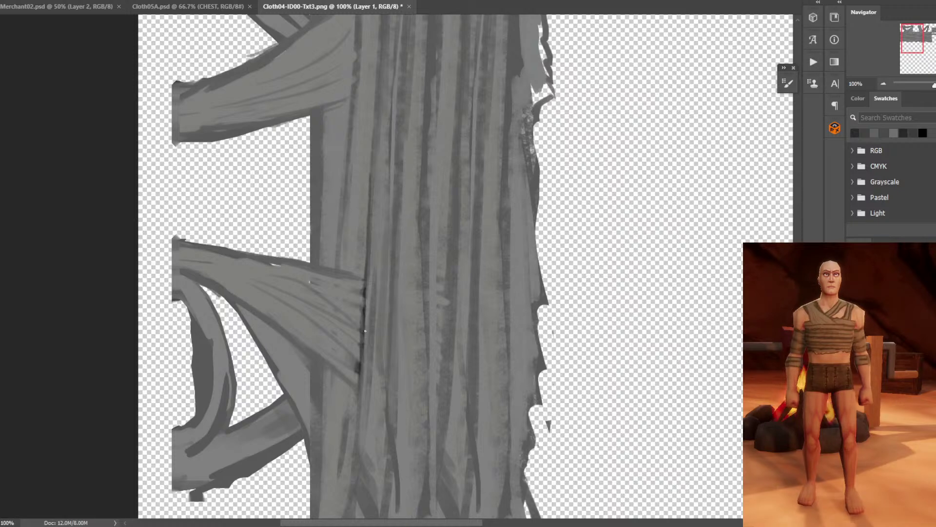
alt+click(368, 309)
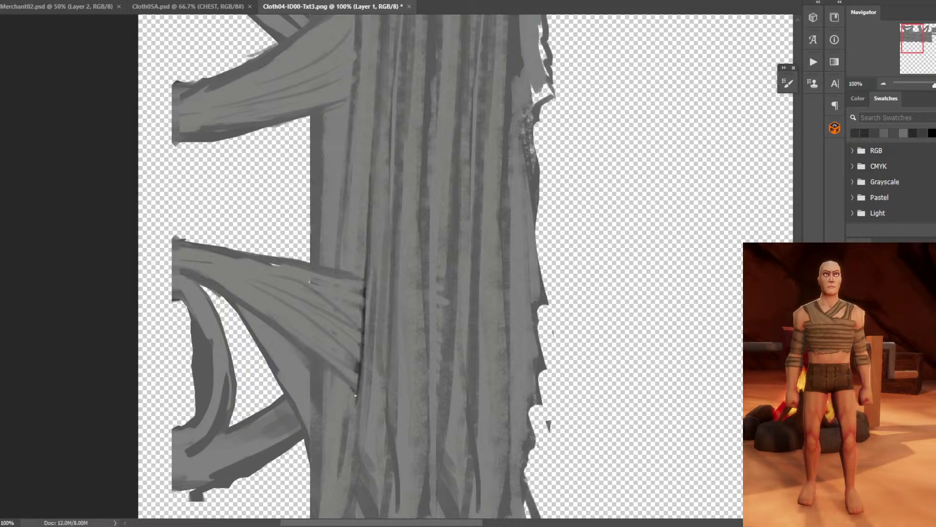
drag(352, 384, 352, 392)
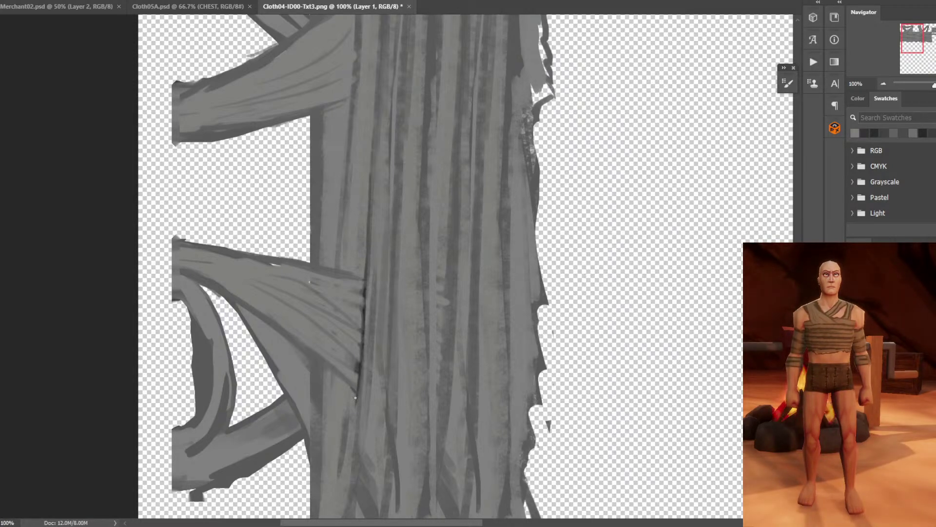
Set the foreground colour to 000000 and deepen the crease under the strap's lower corner, softening it with sampled greys.
click(33, 370)
text(000000)
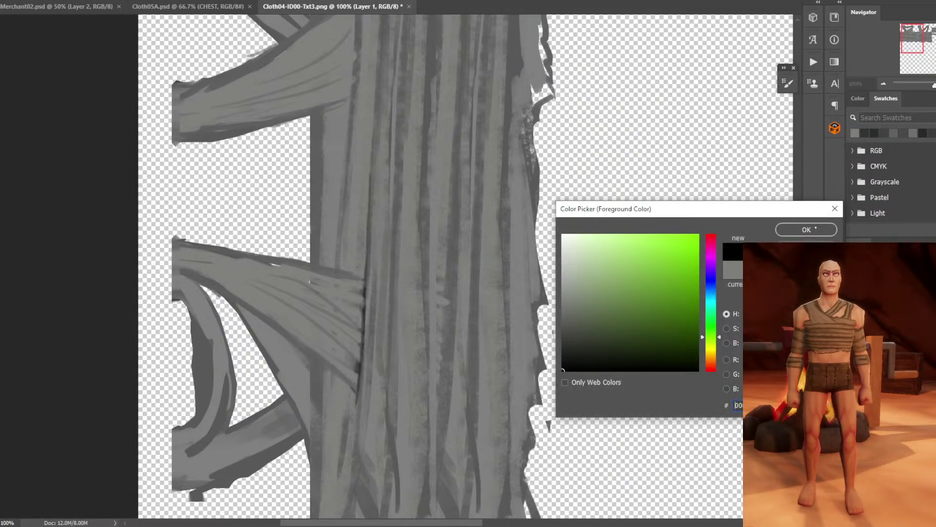
key(Return)
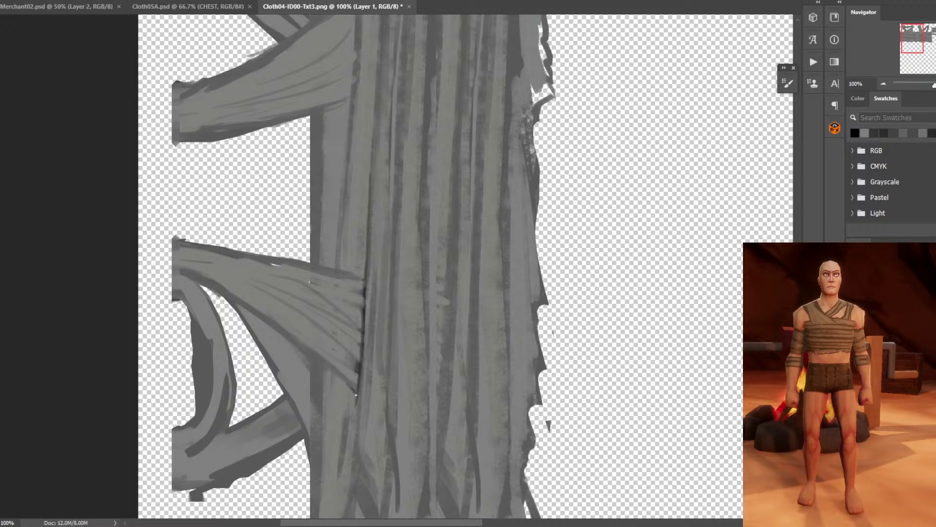
alt+click(352, 387)
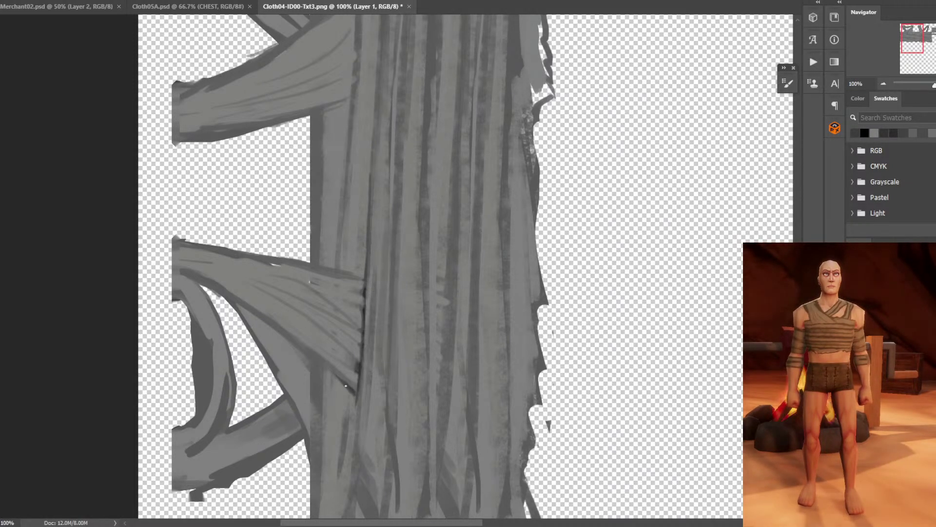
alt+click(345, 382)
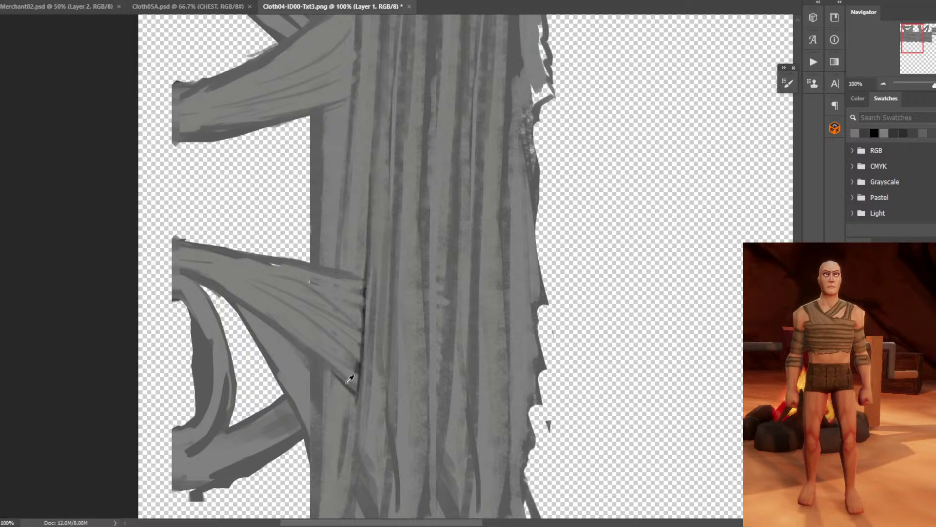
alt+click(348, 384)
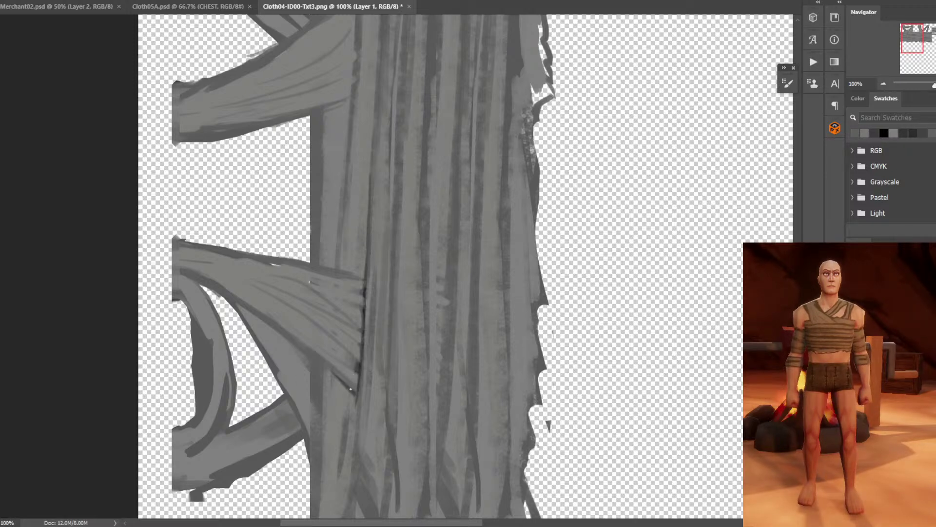
Shade the gap between the strap's end and the adjacent fold with sampled greys, working up to its upper corner.
alt+click(356, 355)
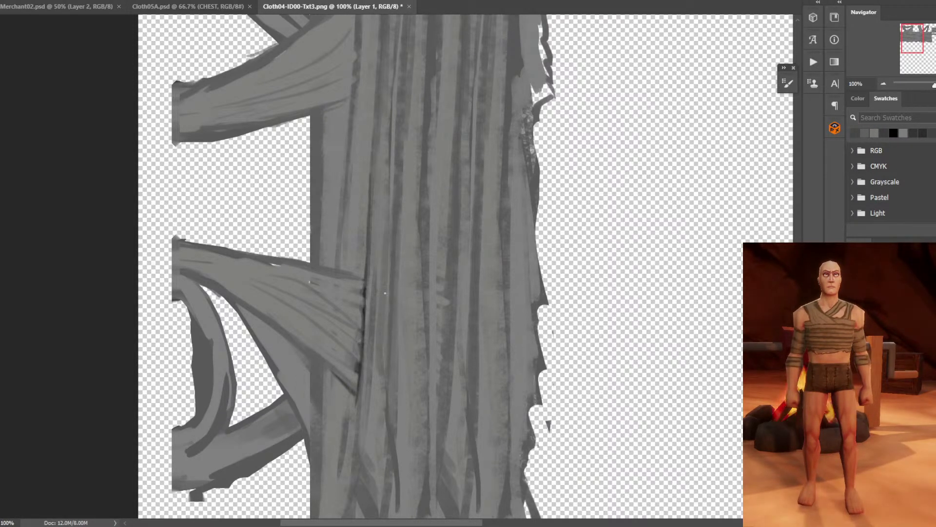
alt+click(357, 325)
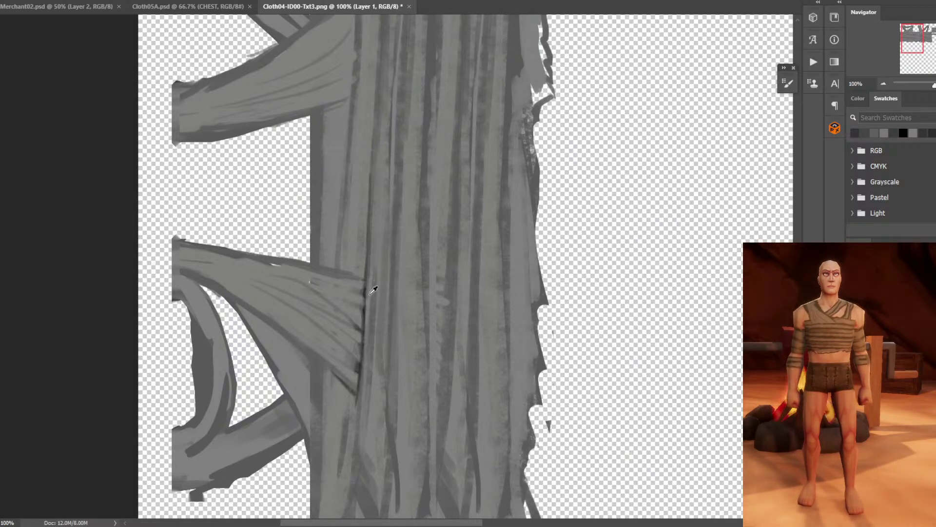
alt+click(371, 269)
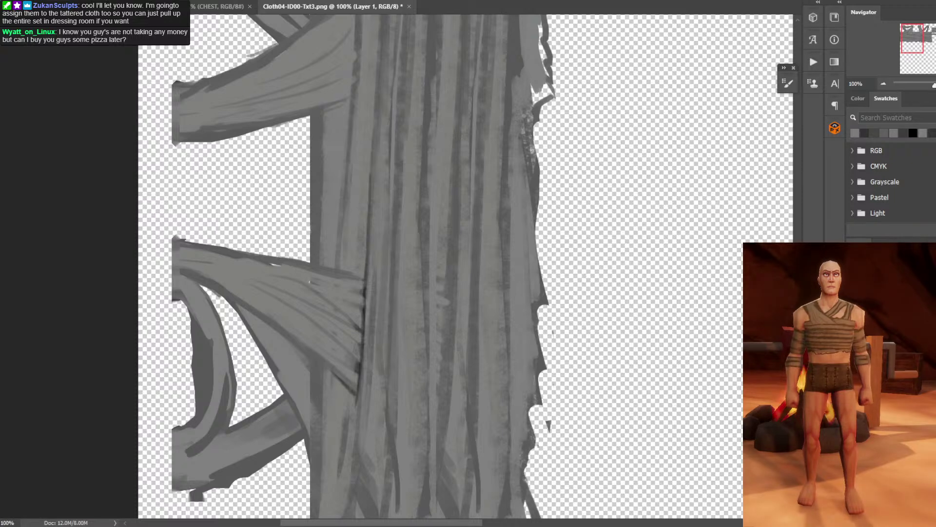
alt+click(361, 289)
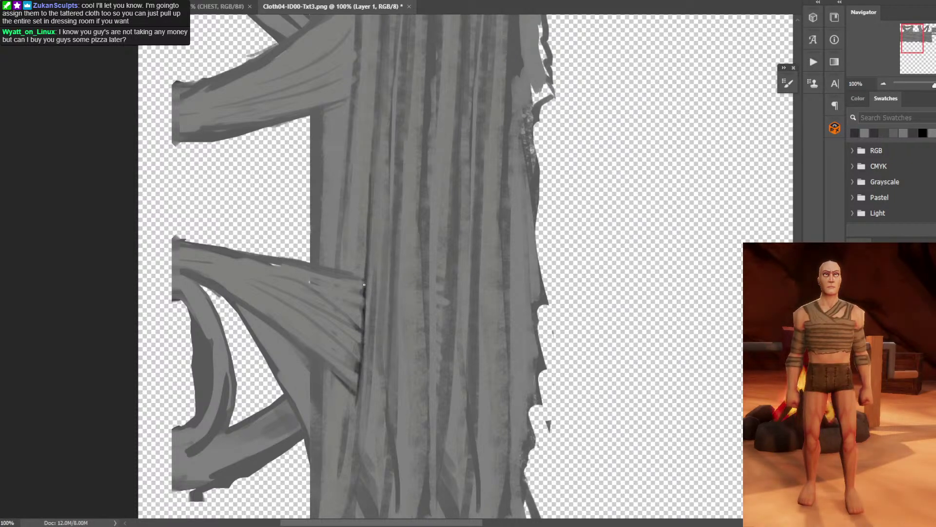
alt+click(363, 302)
drag(365, 283, 365, 291)
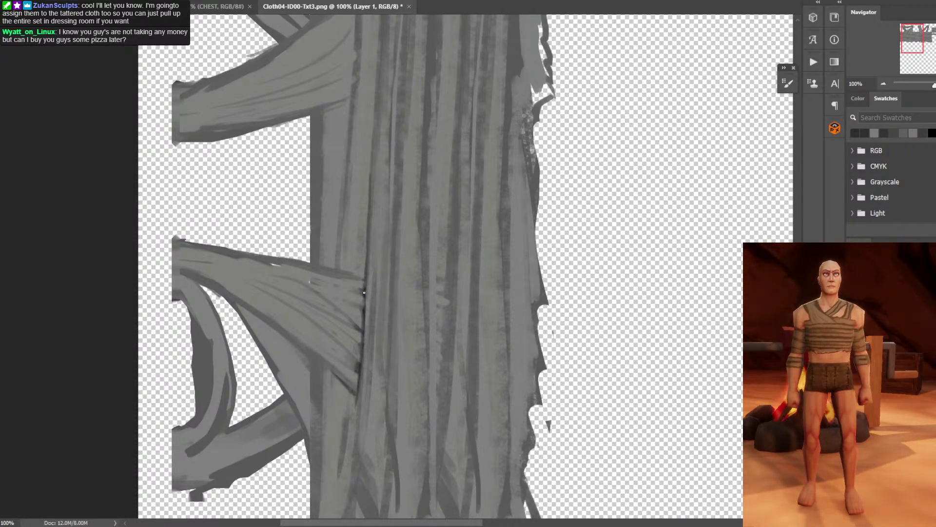
Clean up the upper edge and corner of the lower strap's end with sampled light and dark greys.
alt+click(362, 281)
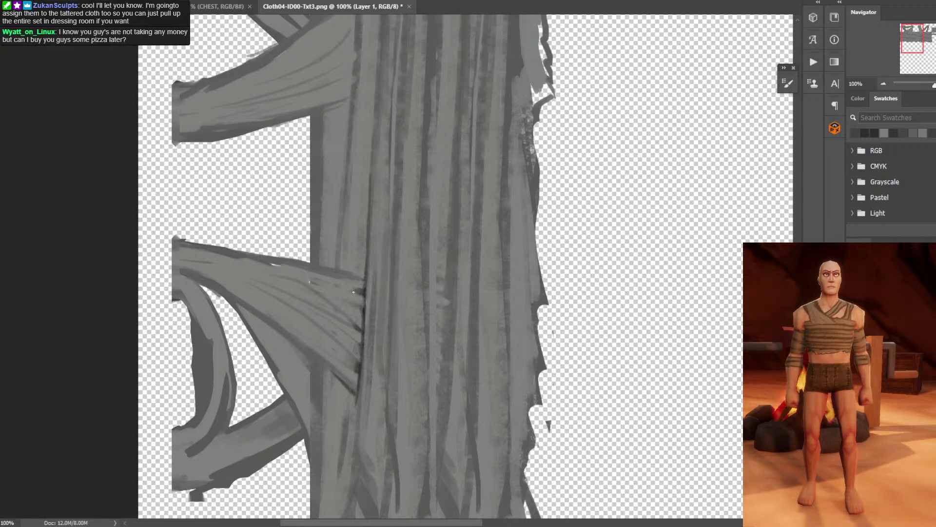
alt+click(354, 283)
alt+click(364, 251)
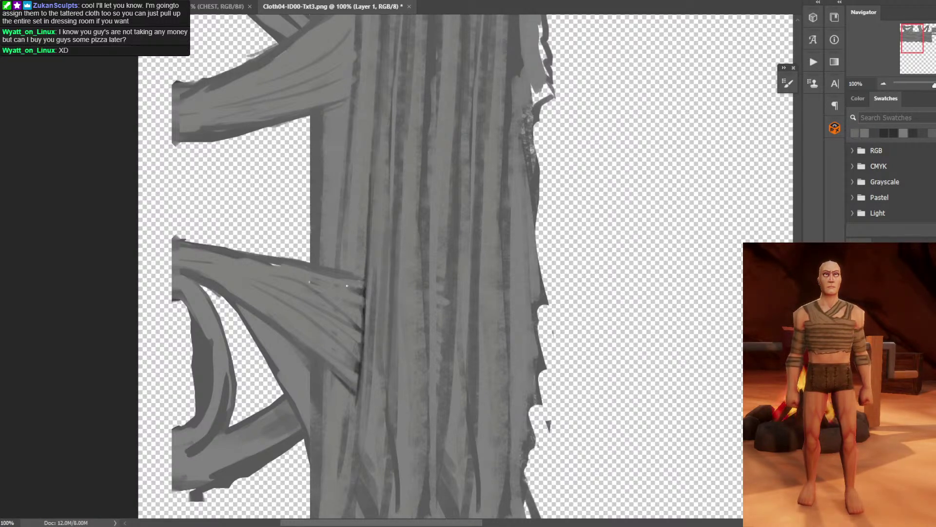
alt+click(363, 254)
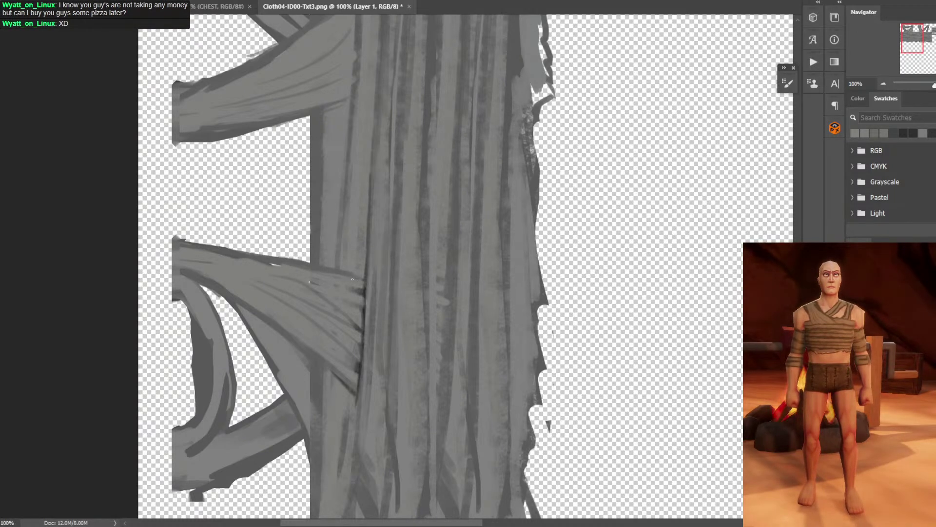
alt+click(365, 287)
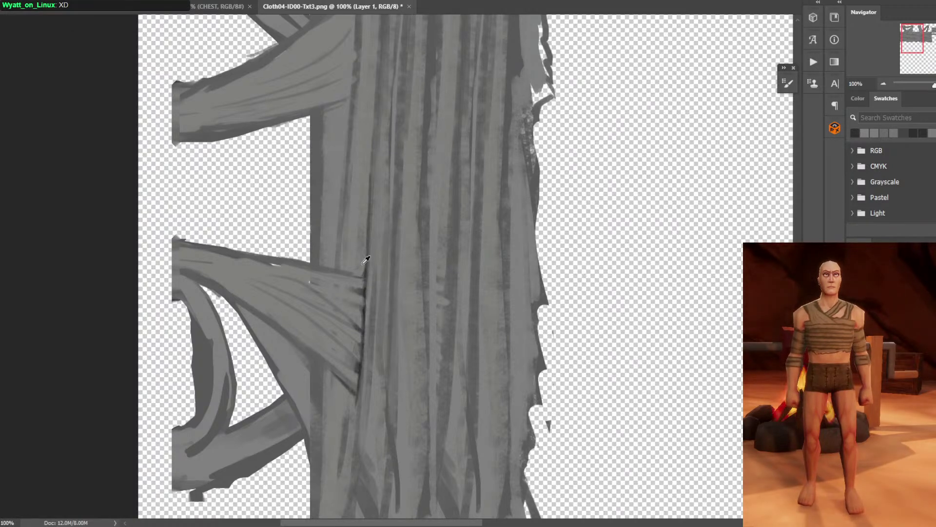
alt+click(363, 269)
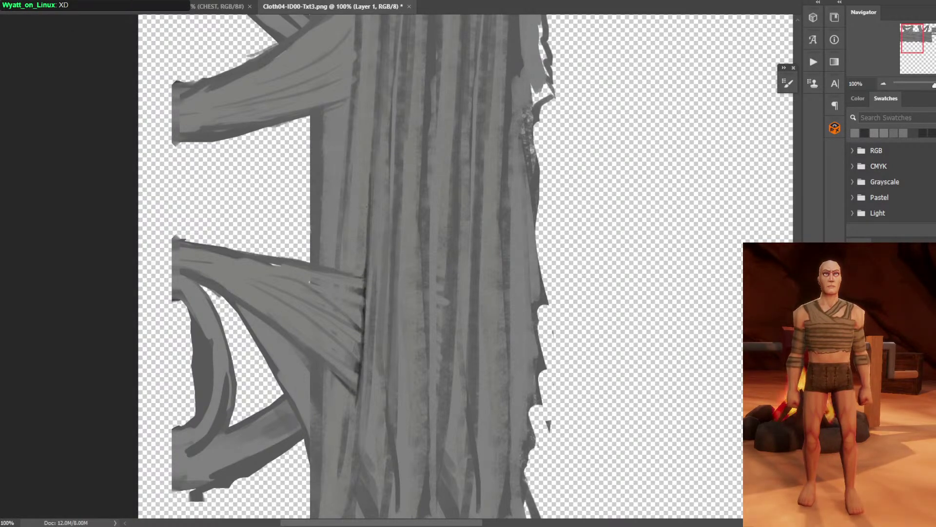
Retouch the dark notches along the middle of the lower strap's end with sampled light and dark greys.
alt+click(359, 341)
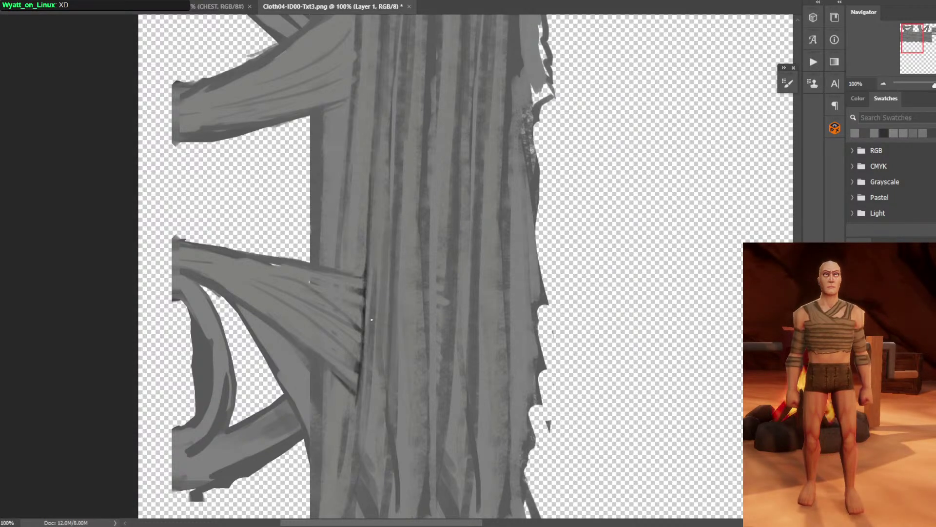
alt+click(361, 338)
alt+click(361, 341)
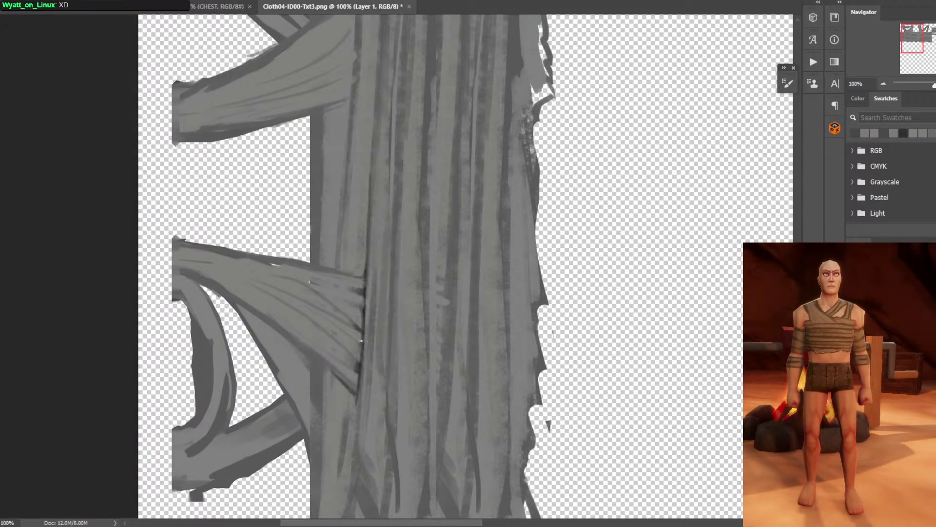
alt+click(361, 340)
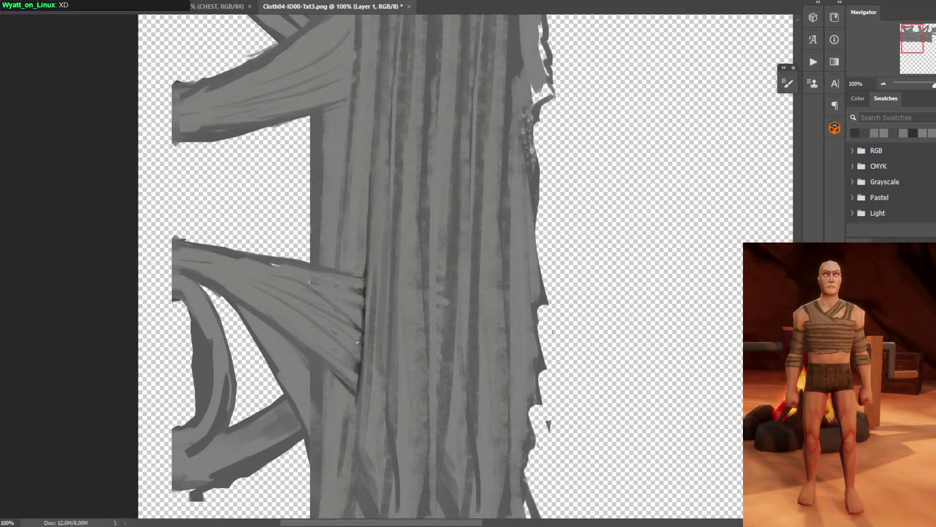
alt+click(361, 341)
alt+click(362, 341)
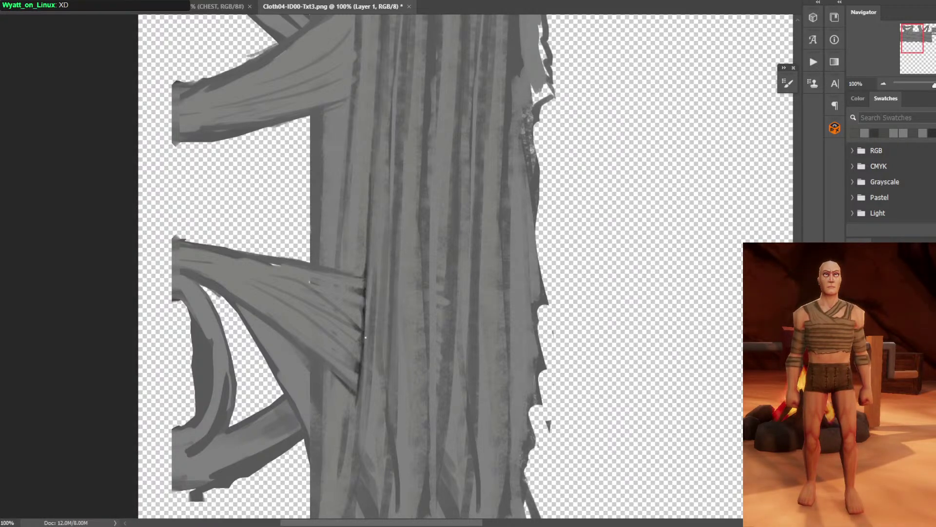
alt+click(361, 340)
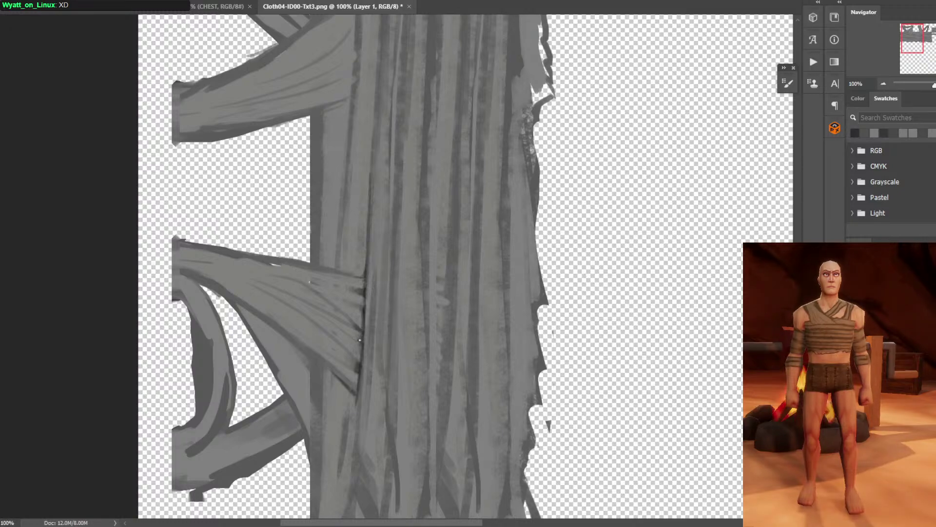
alt+click(359, 336)
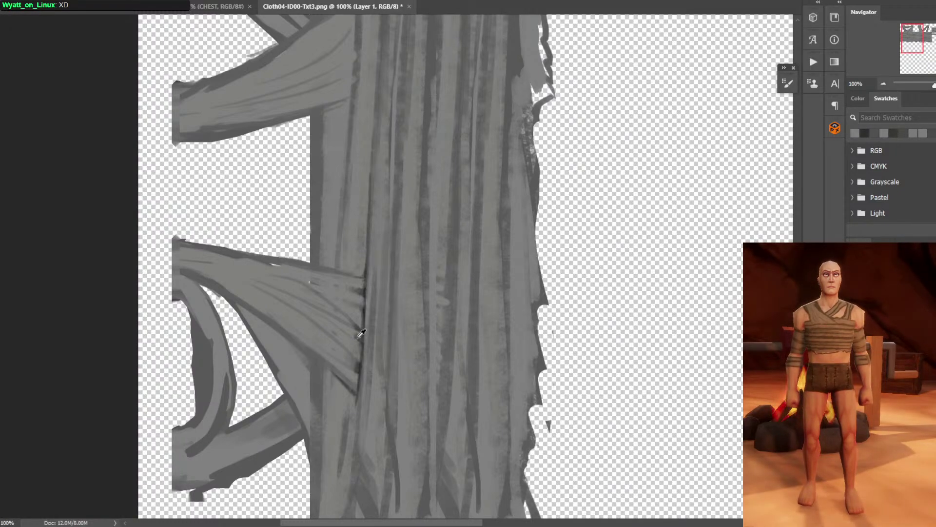
alt+click(358, 336)
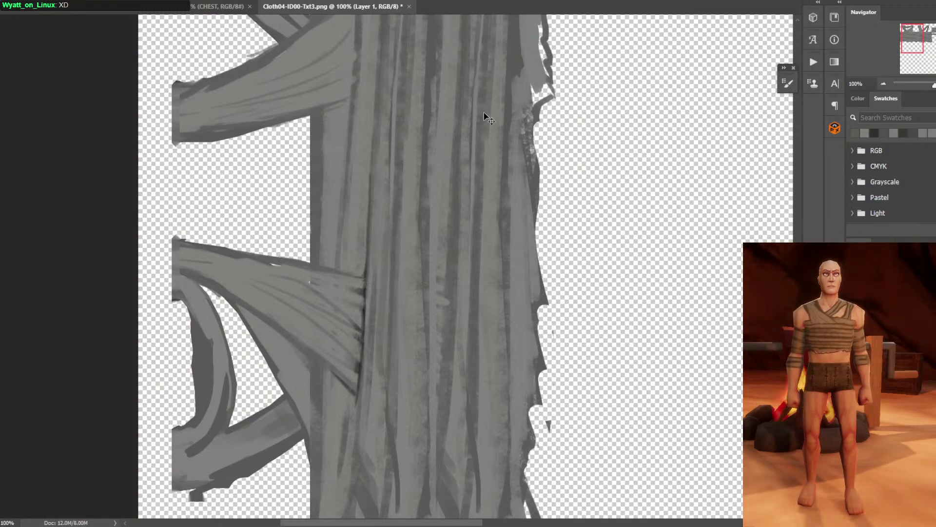
Choose a lighter grey foreground colour and paint highlights on the strap's folds near its end.
key(ctrl+minus)
key(ctrl+plus)
drag(414, 248, 422, 270)
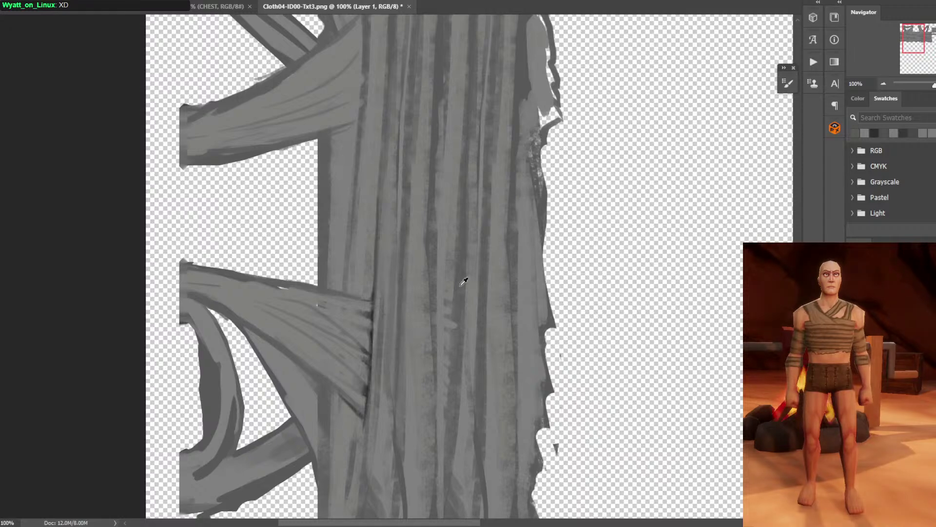
alt+click(351, 335)
click(1, 365)
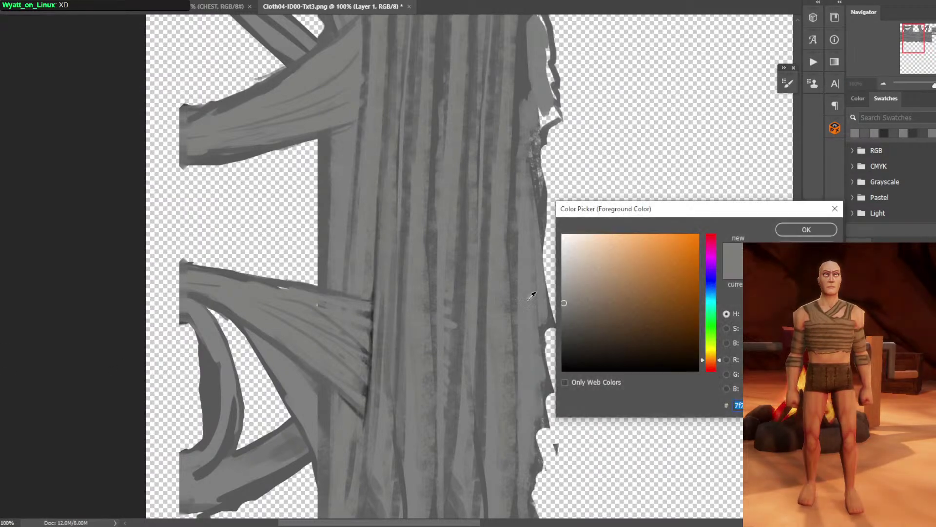
click(563, 280)
key(Return)
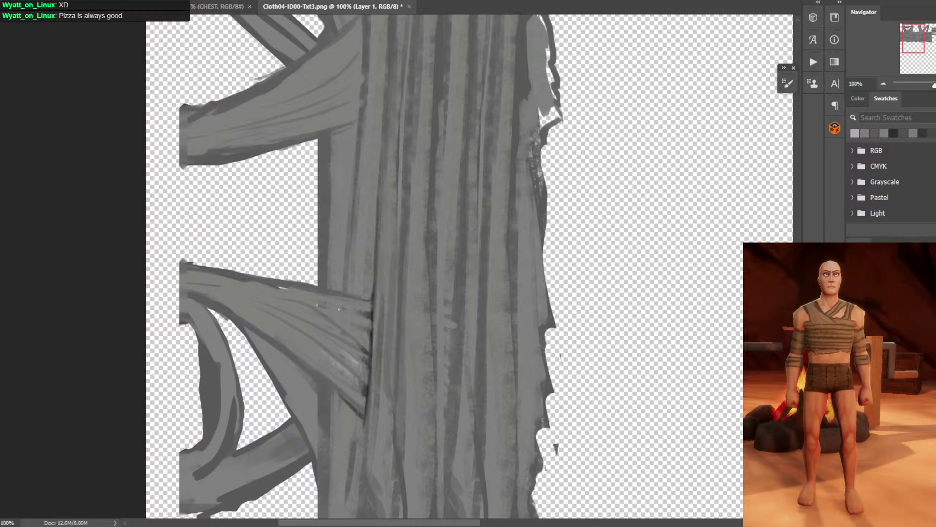
Blend the new highlights into the strap's folds and creases with sampled greys.
alt+click(361, 350)
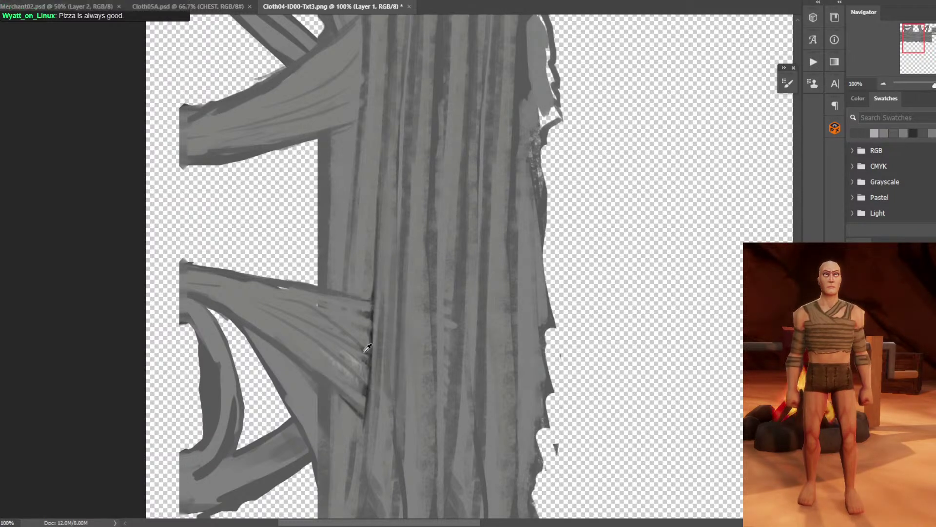
alt+click(336, 360)
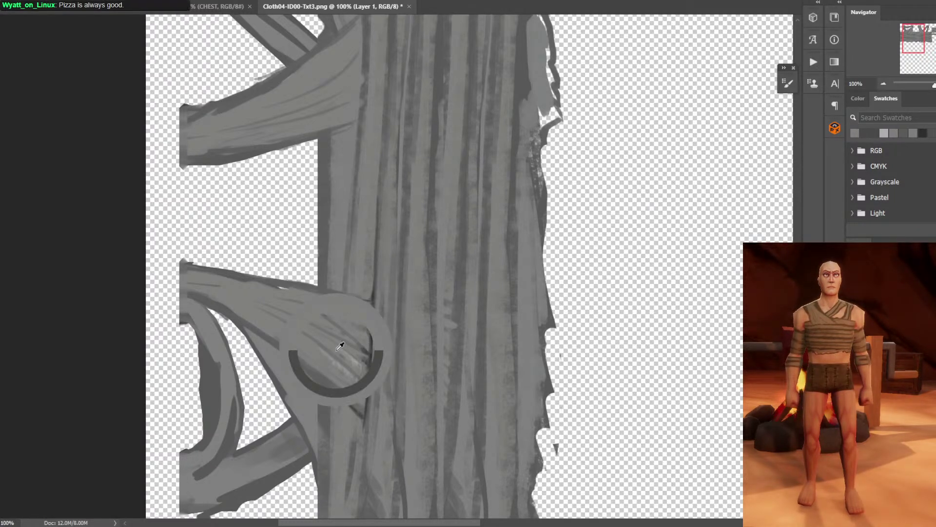
alt+click(366, 383)
alt+click(363, 387)
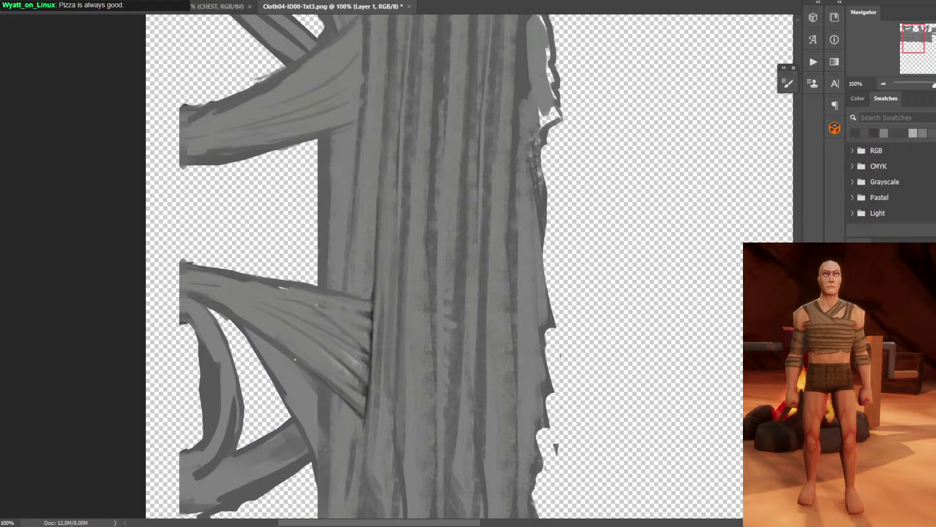
Refine the folds at the wide base of the highlighted strap with a sampled grey.
scroll(513, 255, down, 2)
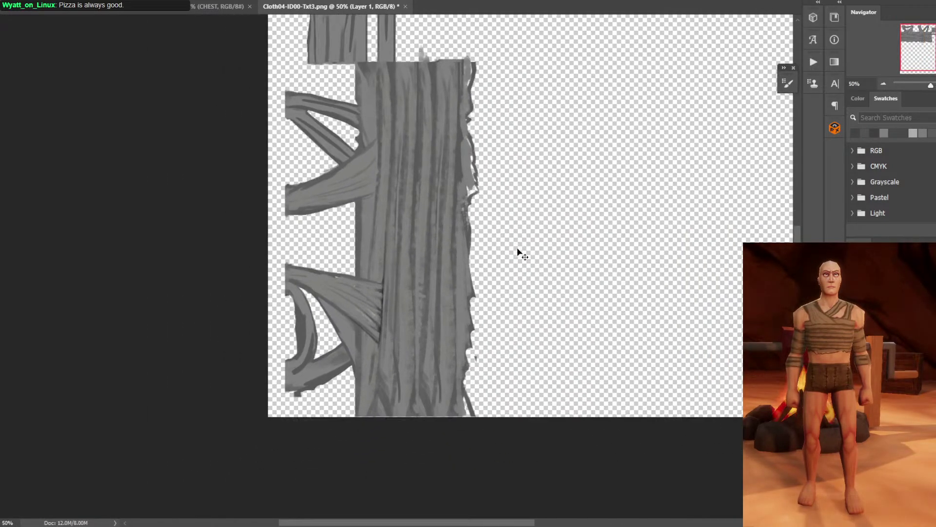
scroll(519, 253, up, 1)
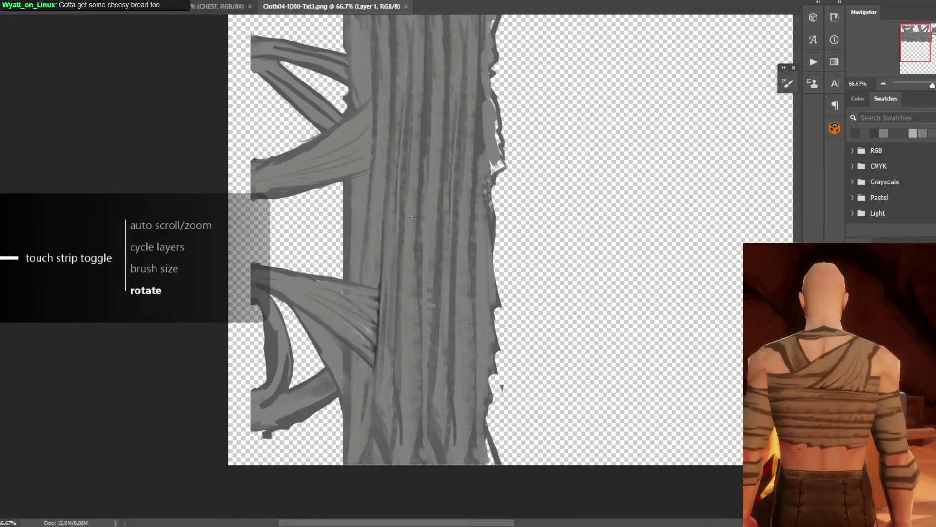
scroll(414, 216, up, 1)
scroll(414, 216, down, 5)
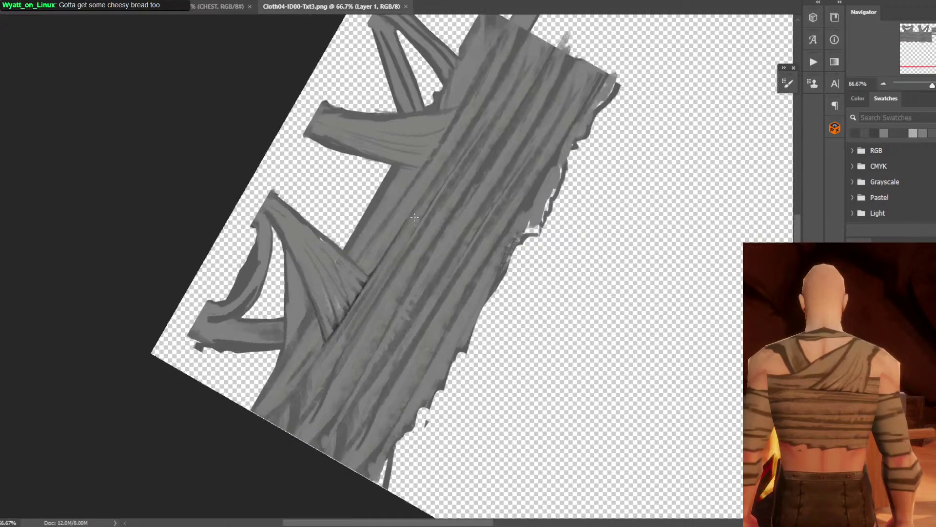
scroll(418, 213, up, 4)
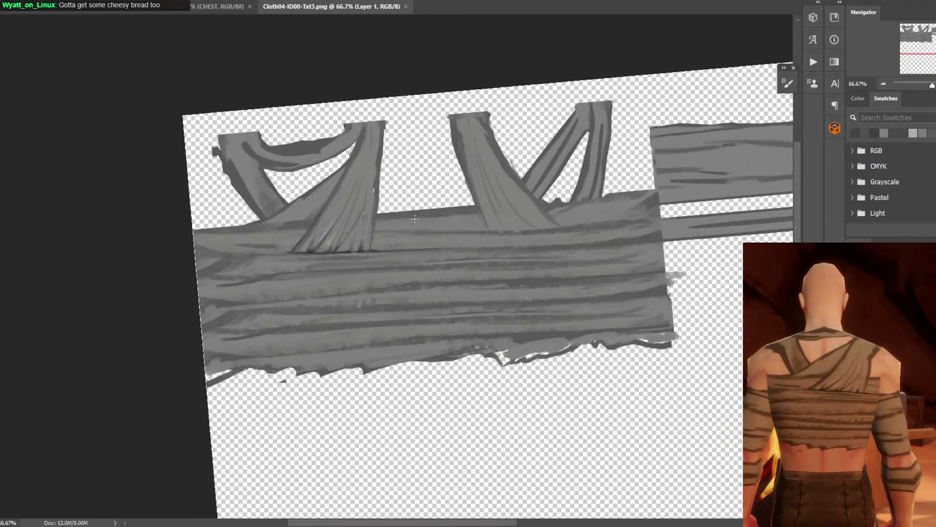
scroll(414, 219, up, 1)
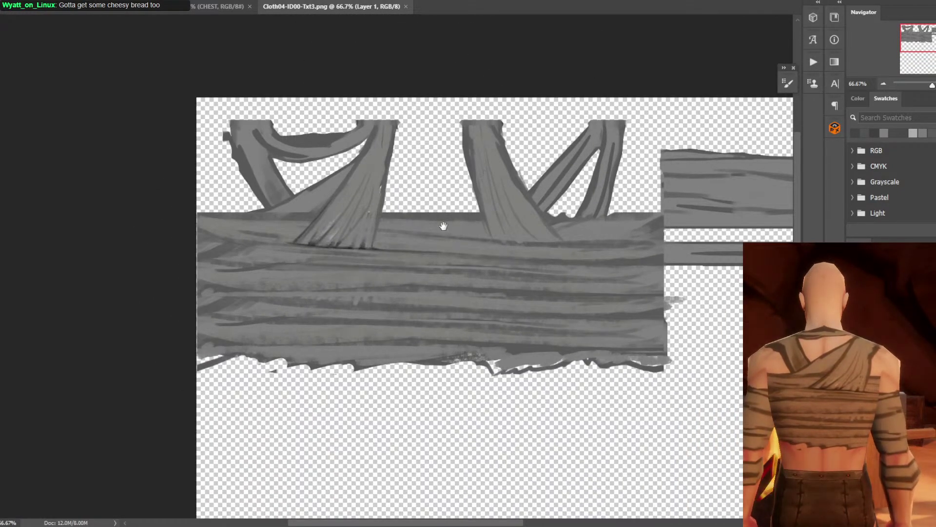
scroll(444, 223, up, 2)
drag(421, 281, 444, 296)
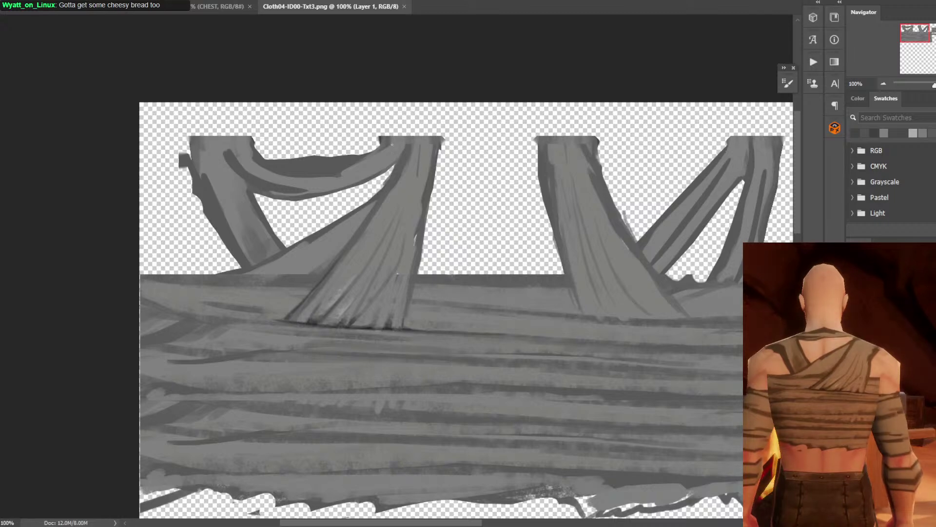
alt+click(374, 311)
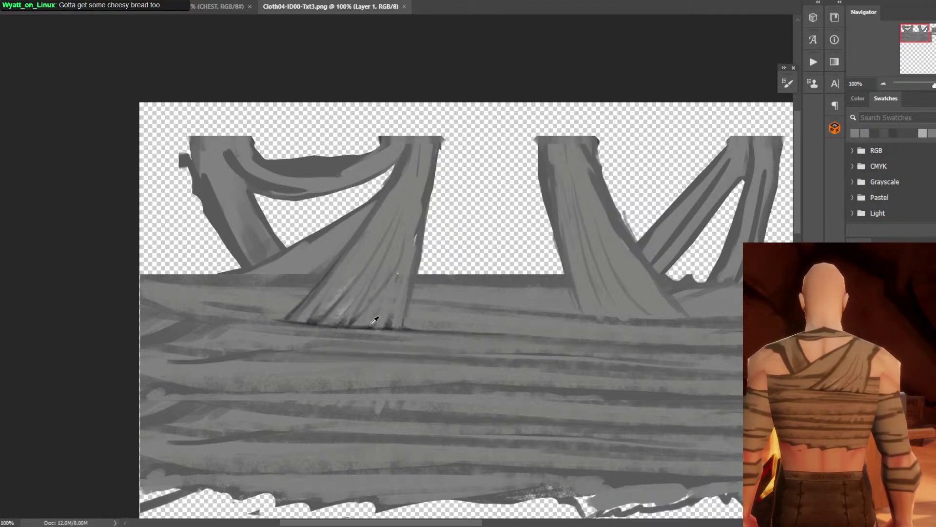
drag(378, 320, 385, 300)
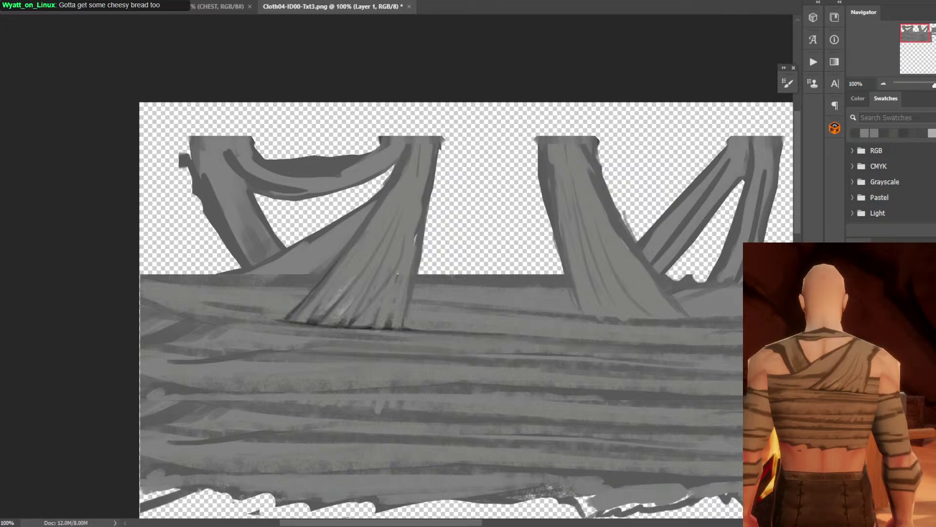
Set the foreground colour to black and darken the pointed corner at the strap's base, blending it along the edge with sampled greys.
click(803, 230)
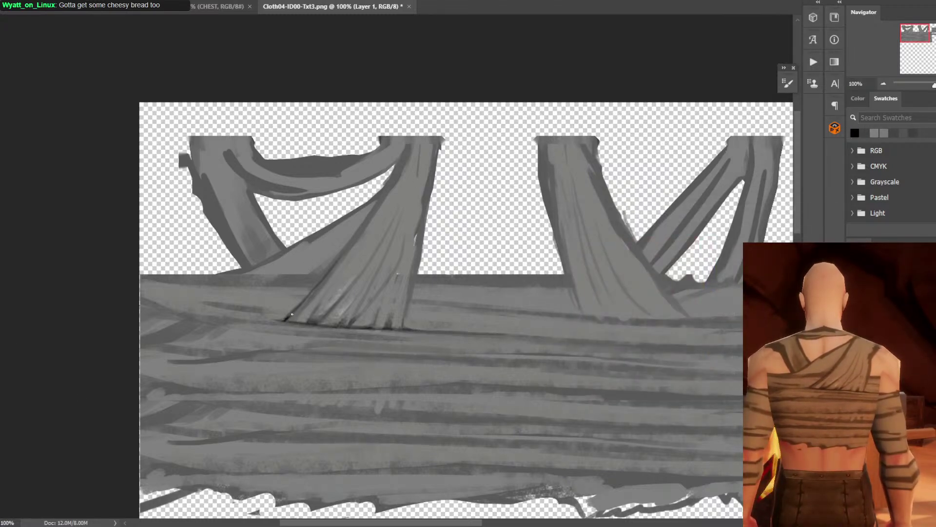
click(288, 316)
alt+click(287, 318)
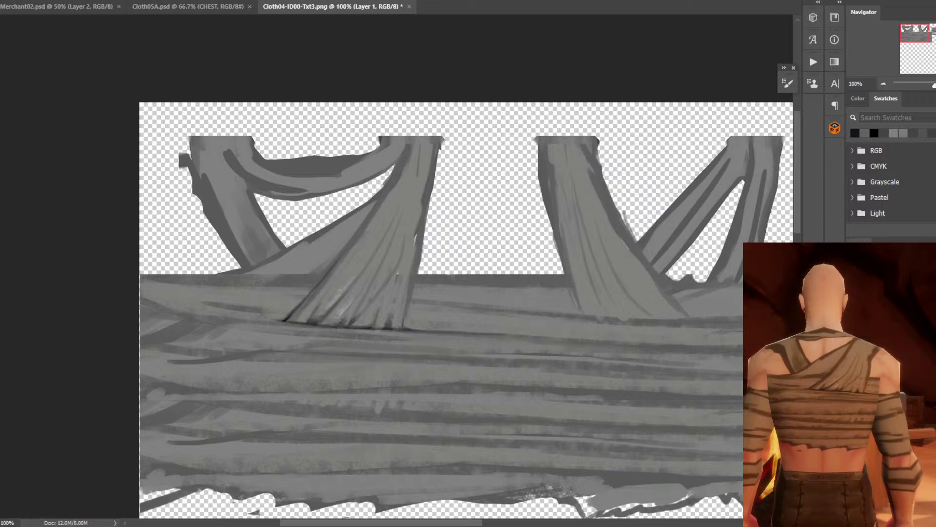
alt+click(312, 305)
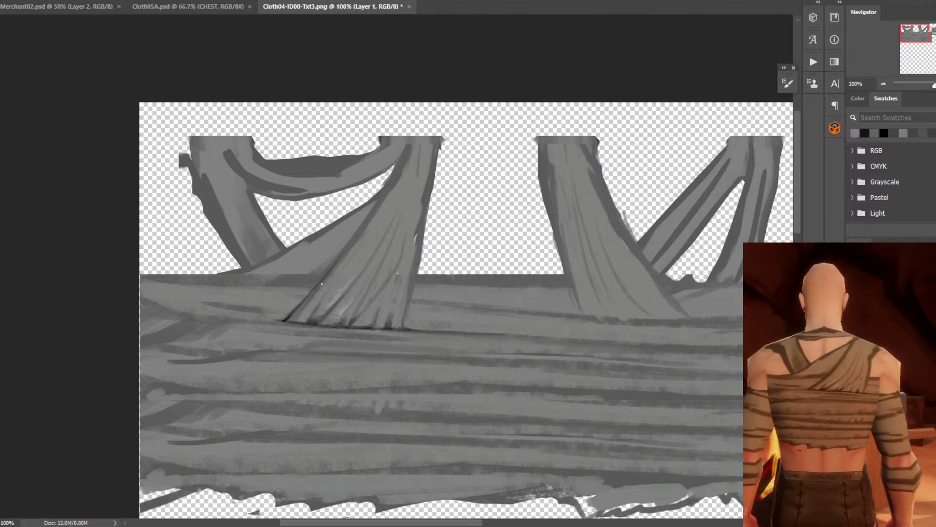
alt+click(317, 295)
alt+click(303, 313)
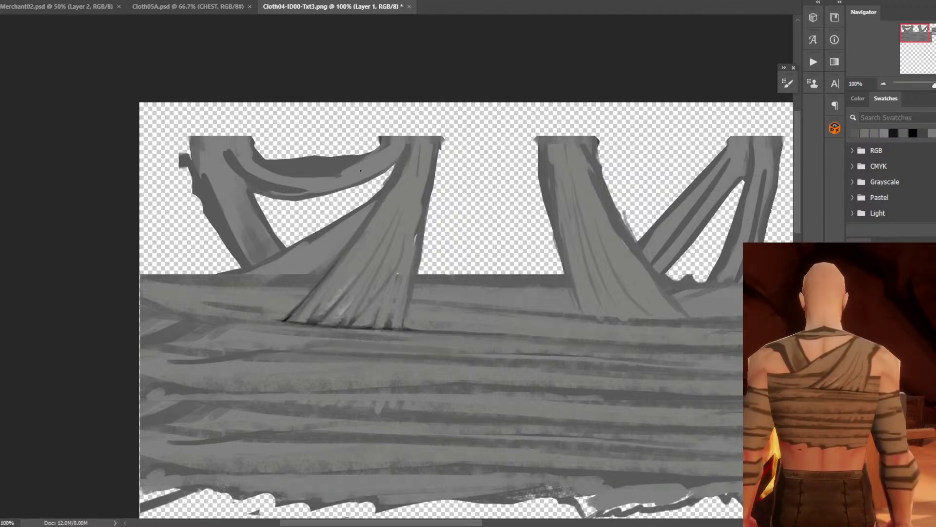
Lasso the strip along the strap's outer edge beside the empty gap, blend its shading with greys, deselect, and save the file.
key(r)
drag(303, 313, 395, 276)
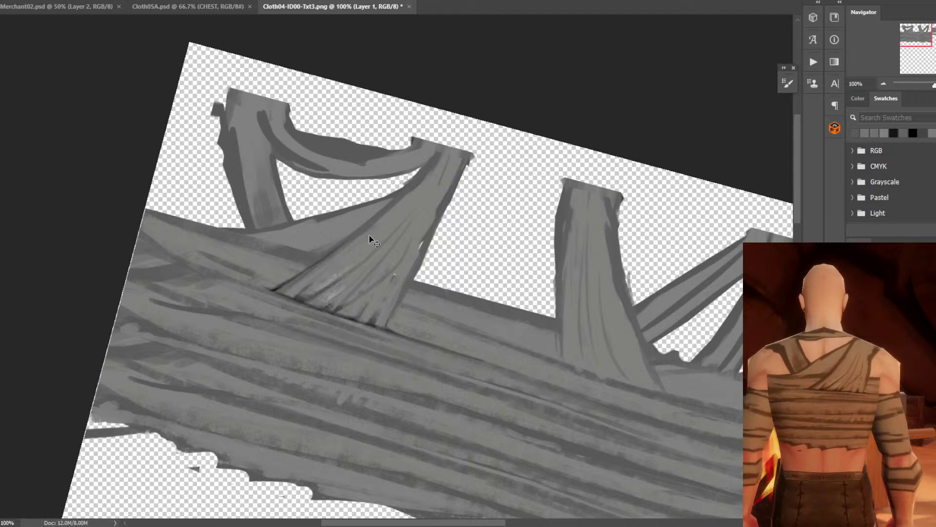
drag(289, 181, 473, 162)
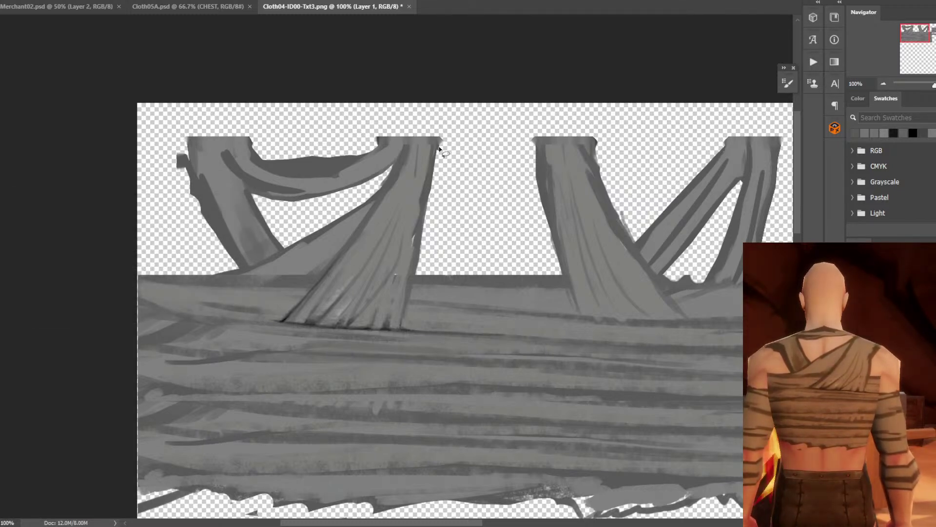
mouse_move(438, 144)
mouse_down()
mouse_move(436, 229)
mouse_move(402, 309)
mouse_move(428, 156)
mouse_move(434, 191)
mouse_move(442, 170)
mouse_up()
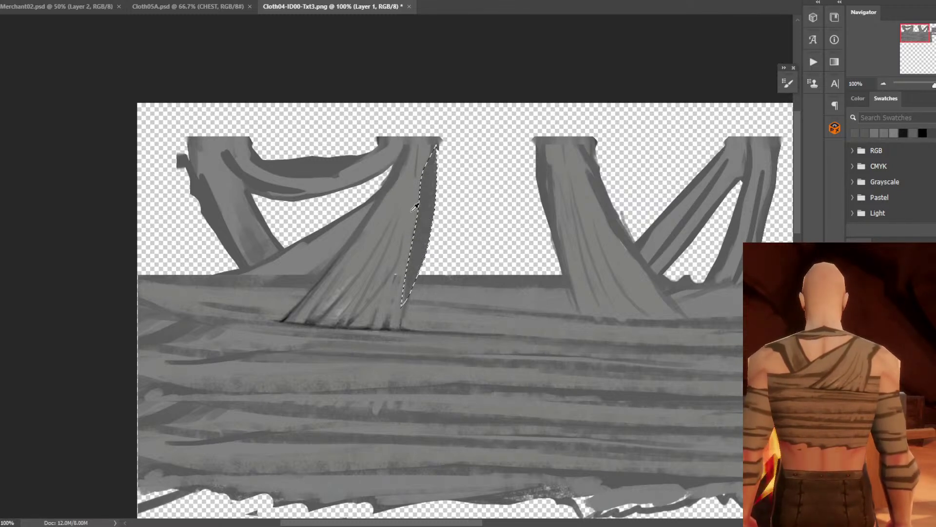
mouse_move(416, 206)
mouse_down()
mouse_move(404, 236)
mouse_move(418, 163)
mouse_up()
key(ctrl+d)
key(ctrl+s)
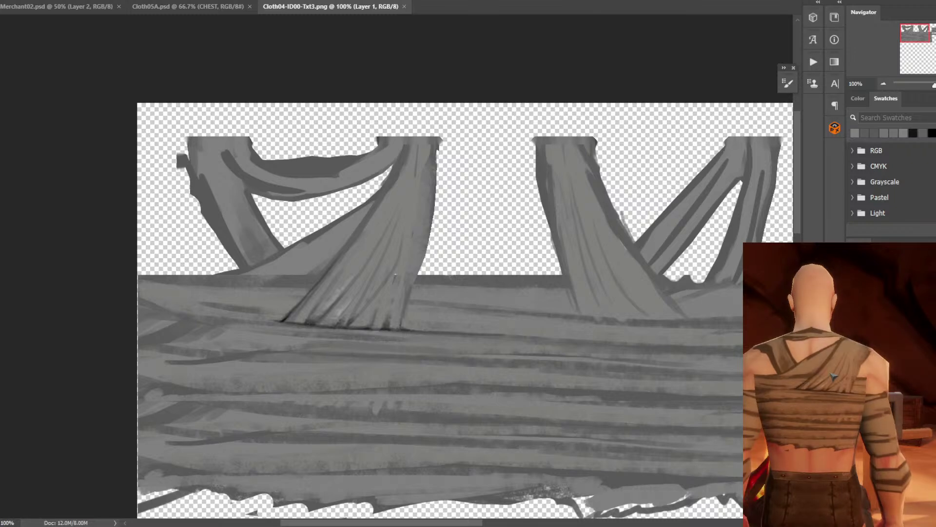
alt+click(284, 322)
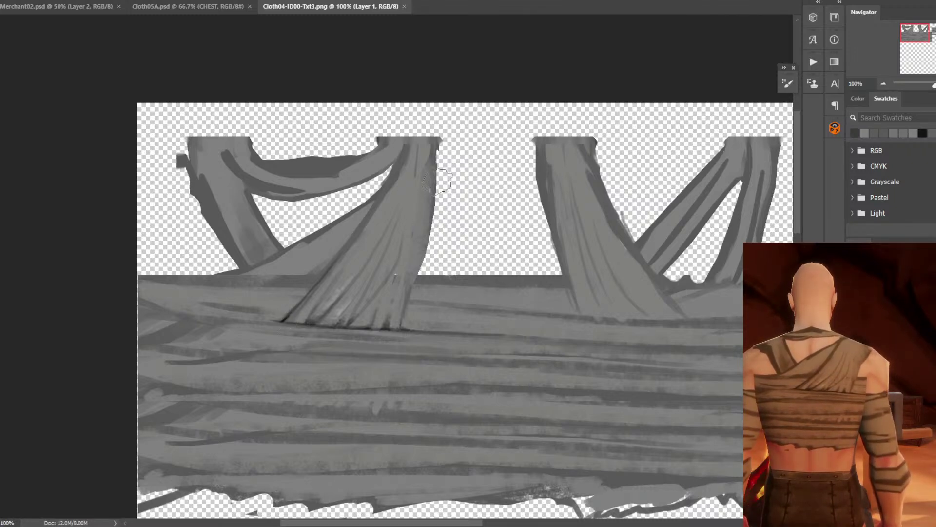
drag(419, 262, 411, 291)
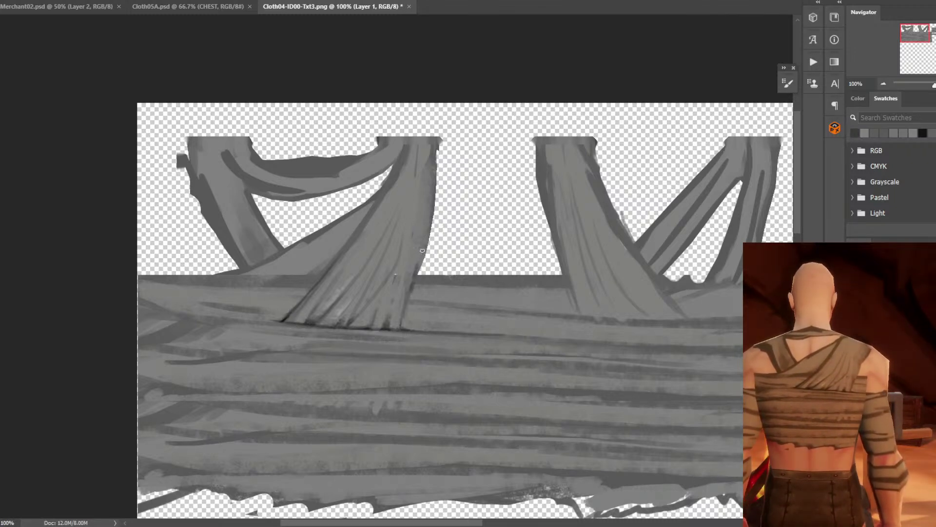
key(ctrl+z)
Darken the strap's outer edge with a sampled near-black inside a lasso selection, add a crease running inward from it, and save.
alt+click(288, 314)
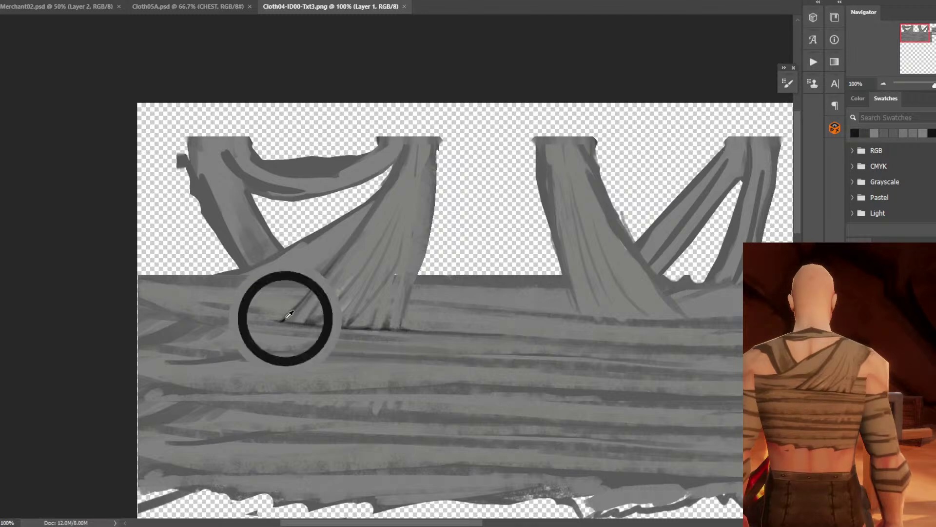
mouse_move(418, 262)
mouse_down()
mouse_move(424, 175)
mouse_move(431, 207)
mouse_move(418, 280)
mouse_move(436, 190)
mouse_move(422, 274)
mouse_up()
key(ctrl+z)
key(ctrl+z)
key(l)
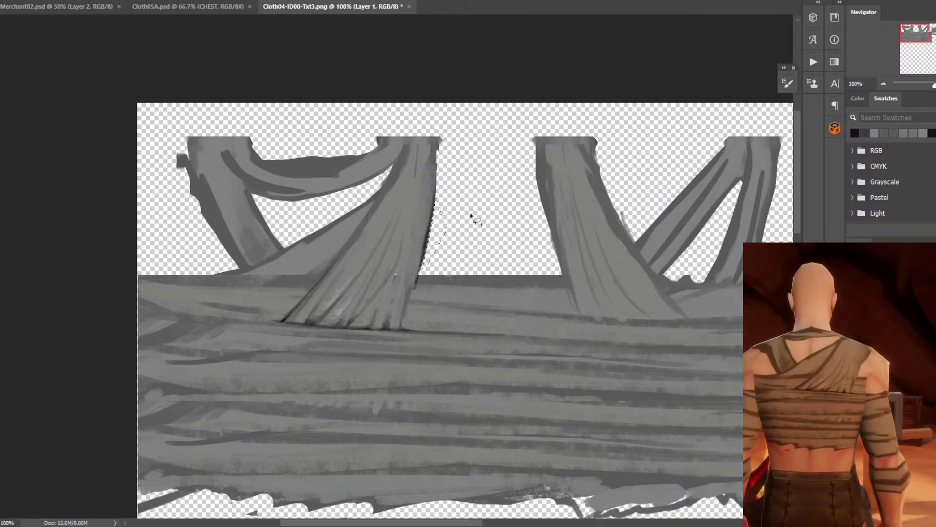
key(ctrl+d)
key(ctrl+s)
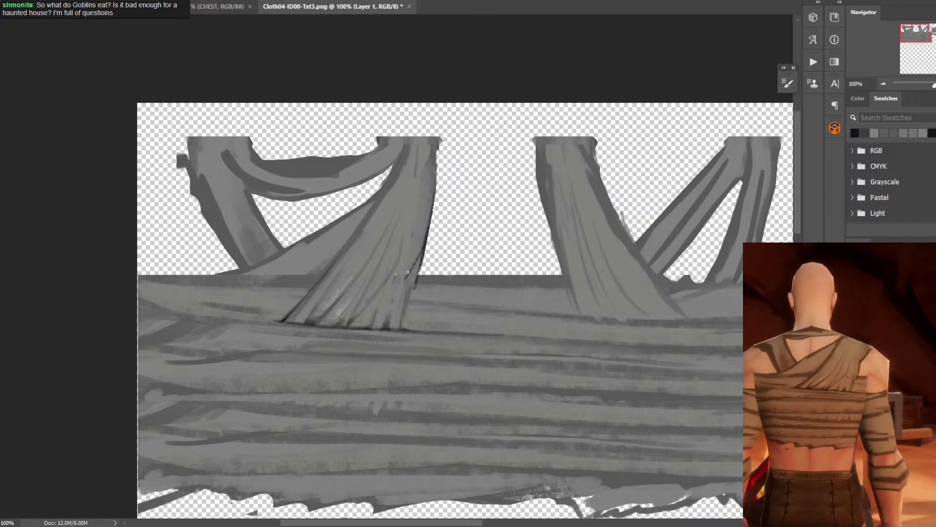
mouse_move(416, 255)
mouse_down()
mouse_move(428, 229)
mouse_move(396, 280)
mouse_move(432, 246)
mouse_up()
key(ctrl+s)
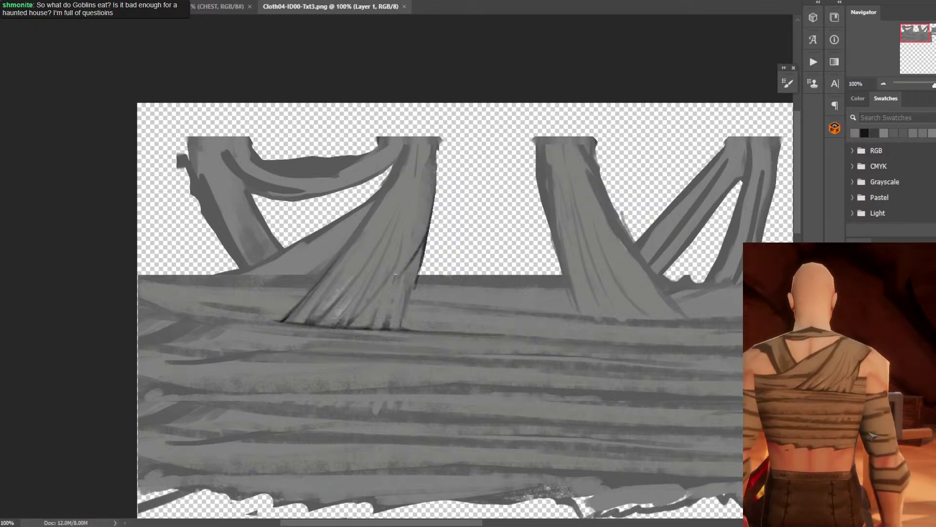
Lasso and cut away the wedge of cloth below the strap's outer edge to curve that edge inward, and save the file.
mouse_move(425, 234)
mouse_down()
mouse_move(397, 274)
mouse_move(431, 276)
mouse_move(441, 228)
mouse_up()
key(l)
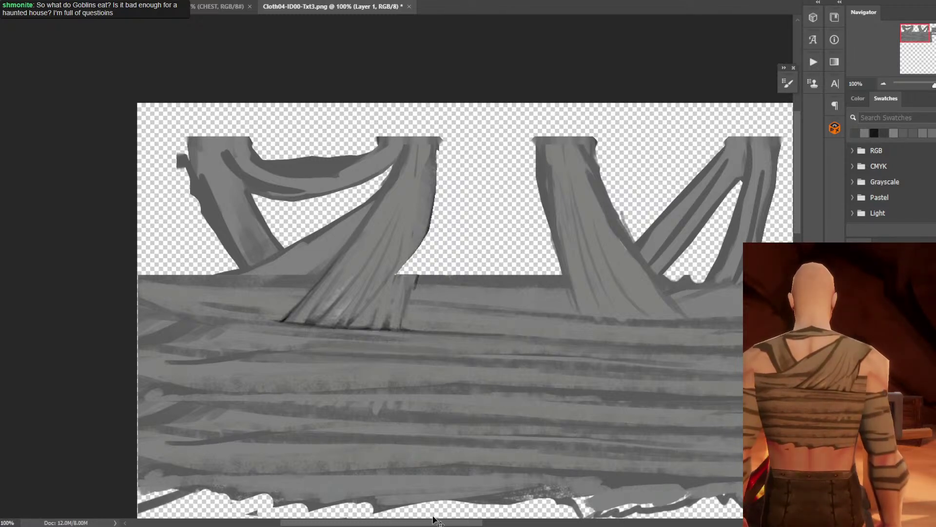
key(ctrl+s)
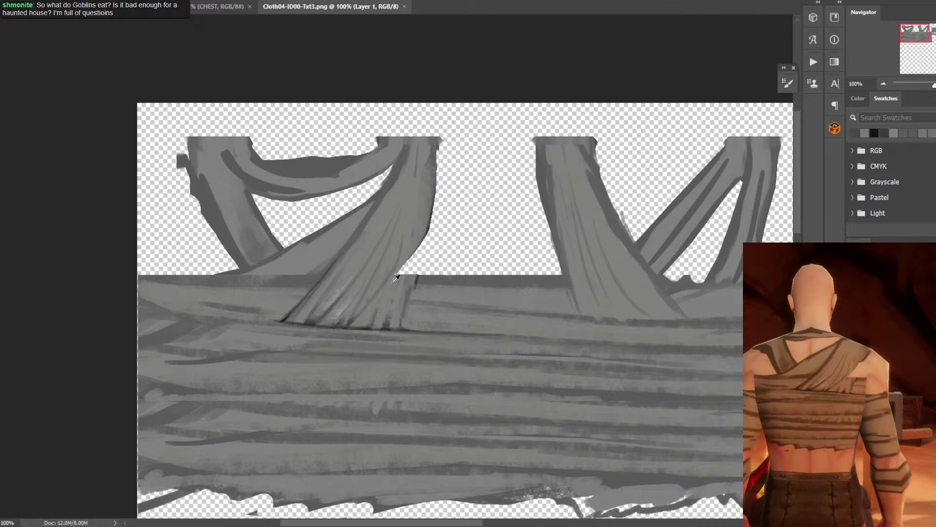
Darken the strap's newly curved outer edge down toward its base and save the file.
drag(423, 243, 399, 269)
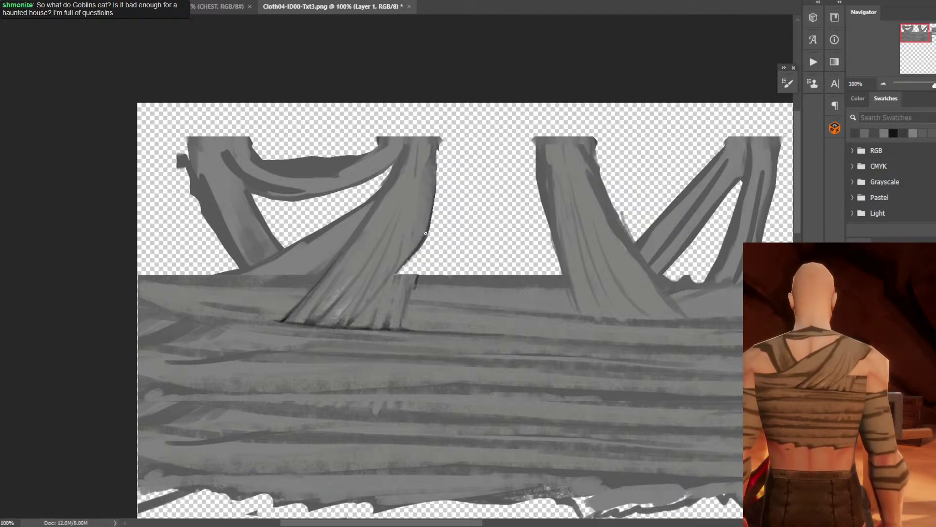
drag(427, 223, 416, 249)
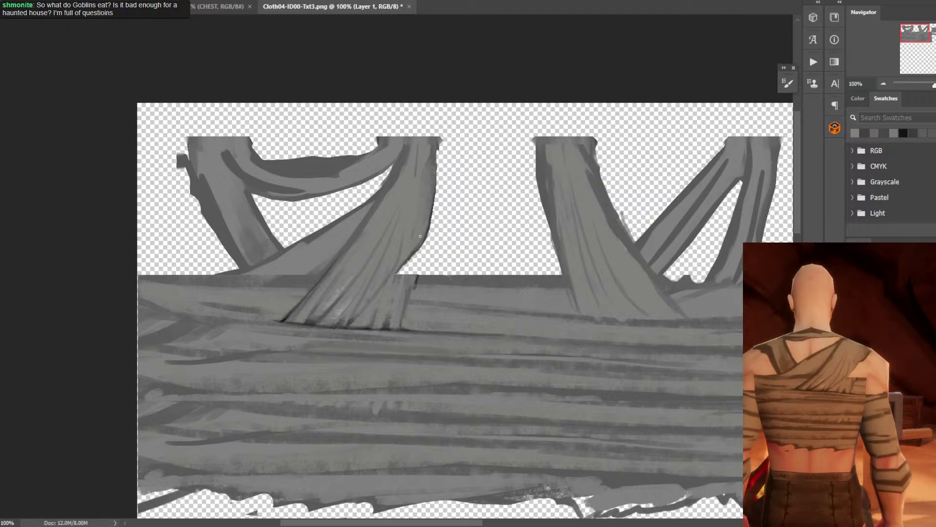
key(ctrl+s)
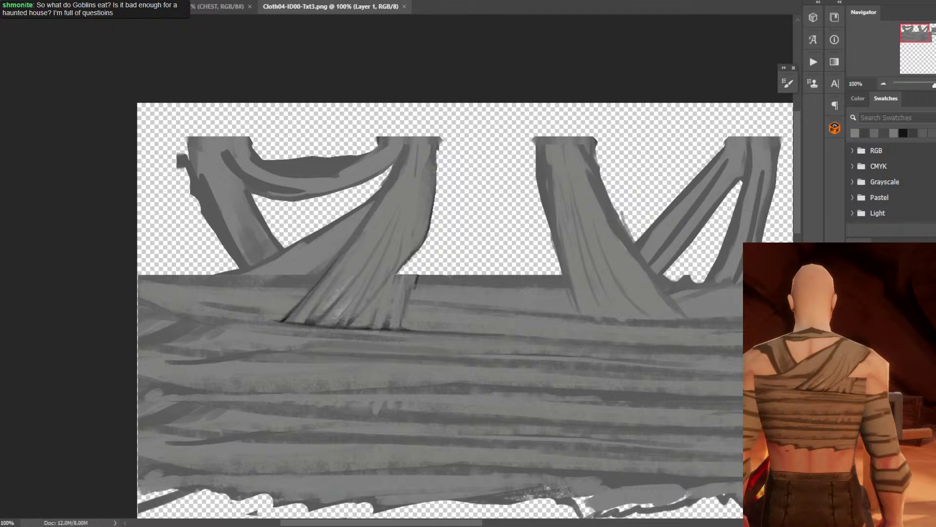
alt+click(429, 228)
drag(418, 245, 413, 274)
key(ctrl+z)
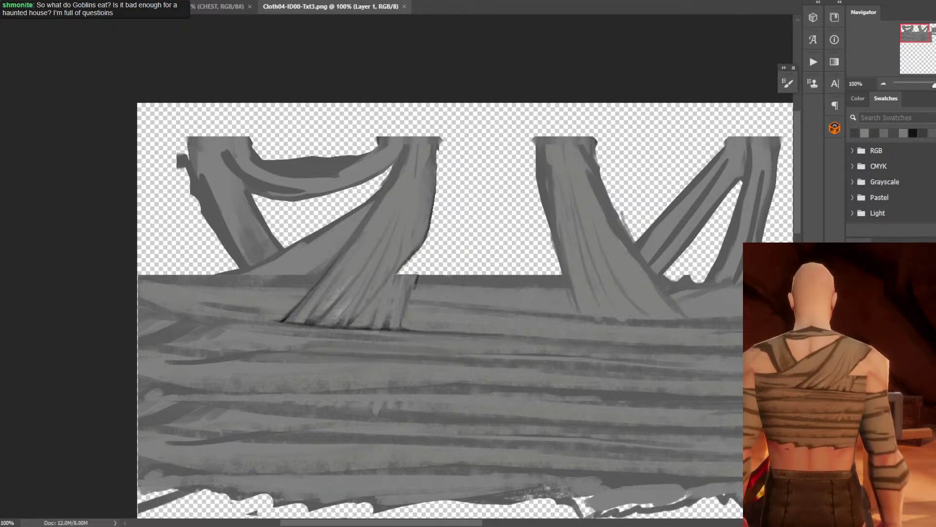
Lasso the triangular gap beneath the strap's curved outer edge and fill it with grey cloth up to the dark edge line.
key(l)
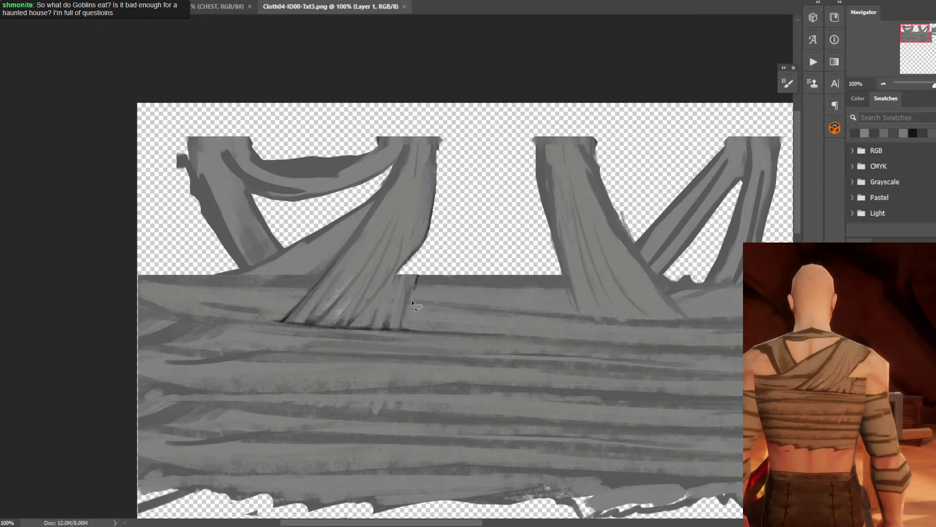
mouse_move(411, 300)
mouse_down()
mouse_move(408, 312)
mouse_move(423, 248)
mouse_move(393, 279)
mouse_move(409, 273)
mouse_move(405, 283)
mouse_move(394, 262)
mouse_move(403, 288)
mouse_move(412, 264)
mouse_move(407, 293)
mouse_up()
alt+click(418, 226)
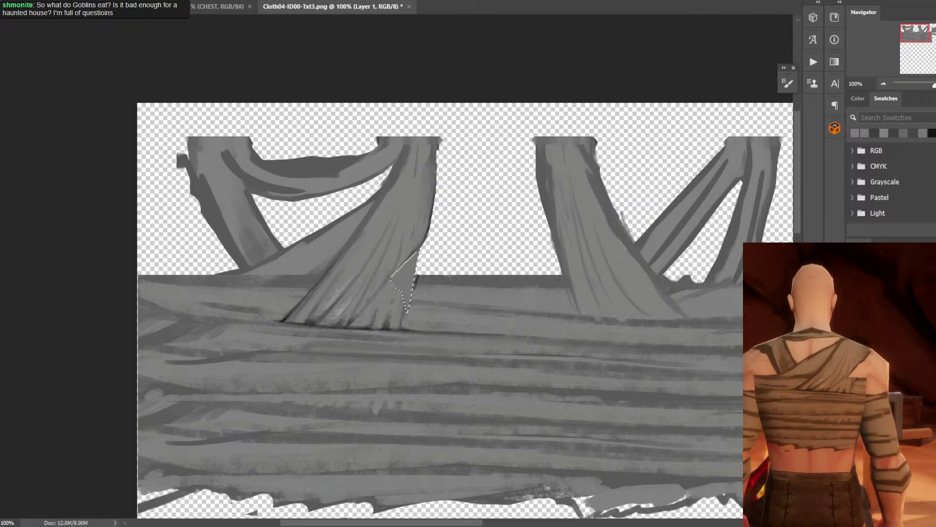
mouse_move(414, 247)
mouse_down()
mouse_move(360, 318)
mouse_move(395, 270)
mouse_up()
key(ctrl+d)
key(ctrl+z)
Paint a dark fold from the strap's outer edge down toward its base and soften it with sampled greys.
drag(420, 205, 395, 268)
alt+click(419, 185)
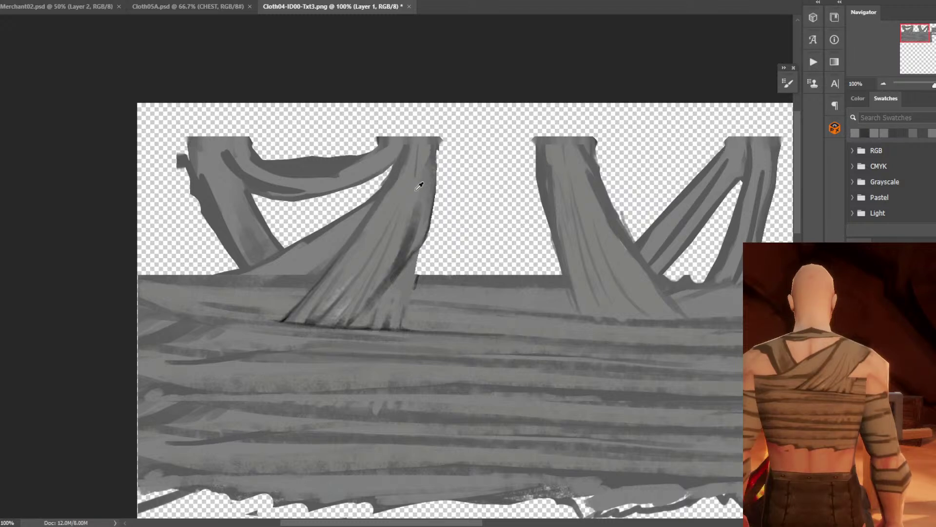
drag(415, 219, 388, 268)
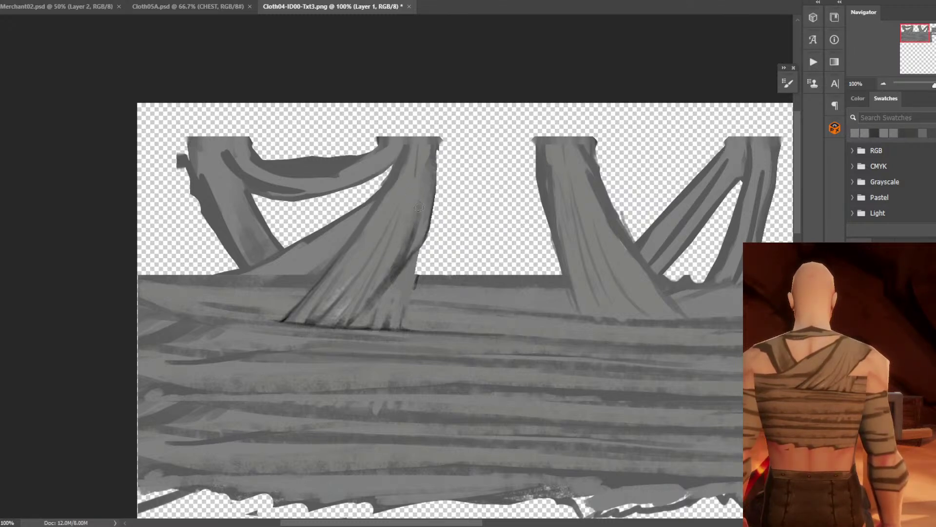
alt+click(417, 236)
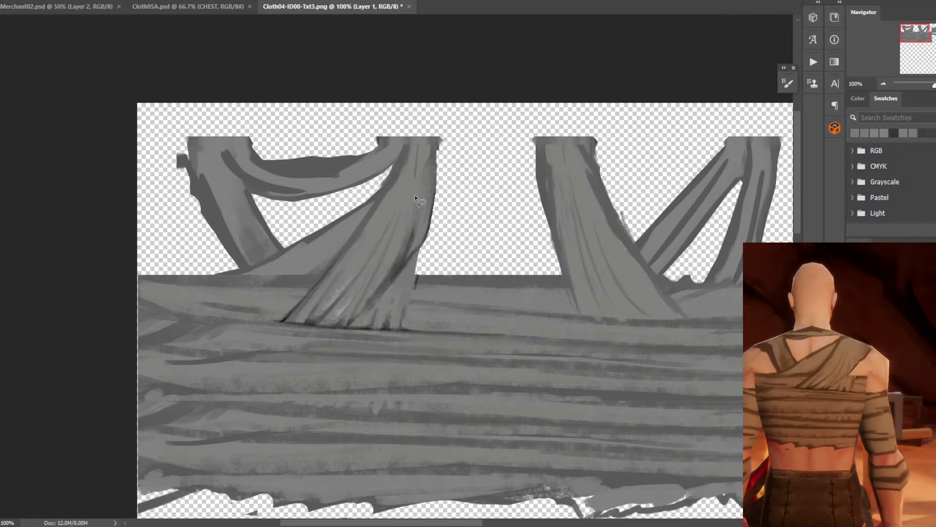
Lasso the narrow sliver of cloth alongside the dark fold and switch to the Soft Round brush at 90 px.
mouse_move(418, 175)
mouse_down()
mouse_move(371, 295)
mouse_move(418, 176)
mouse_up()
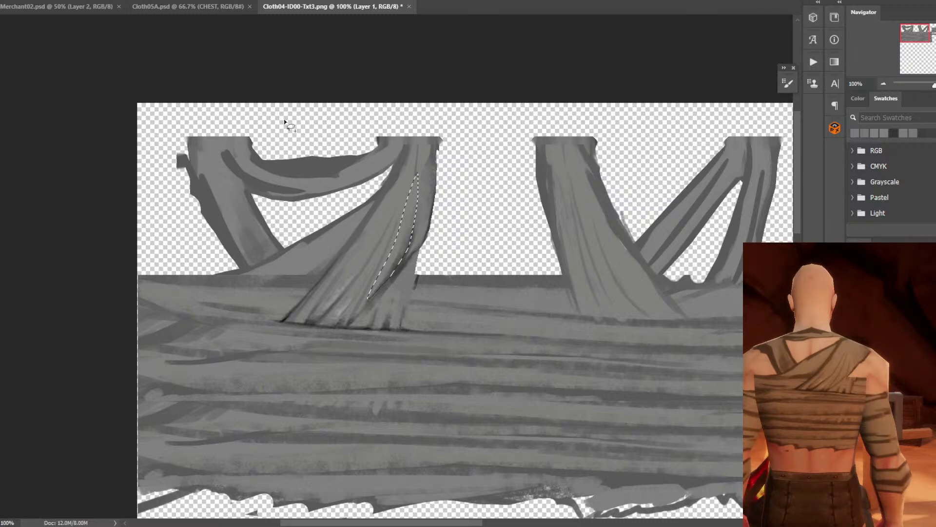
key(b)
click(1, 1)
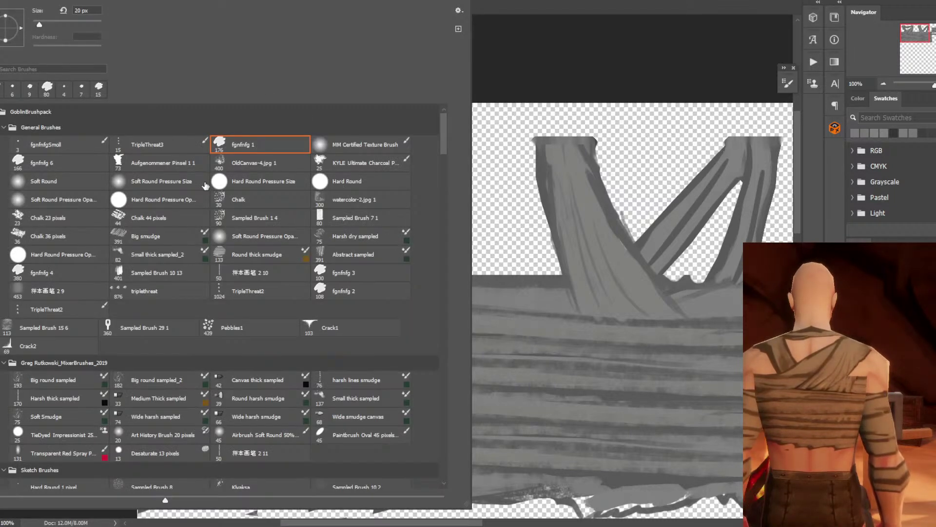
click(72, 183)
click(482, 137)
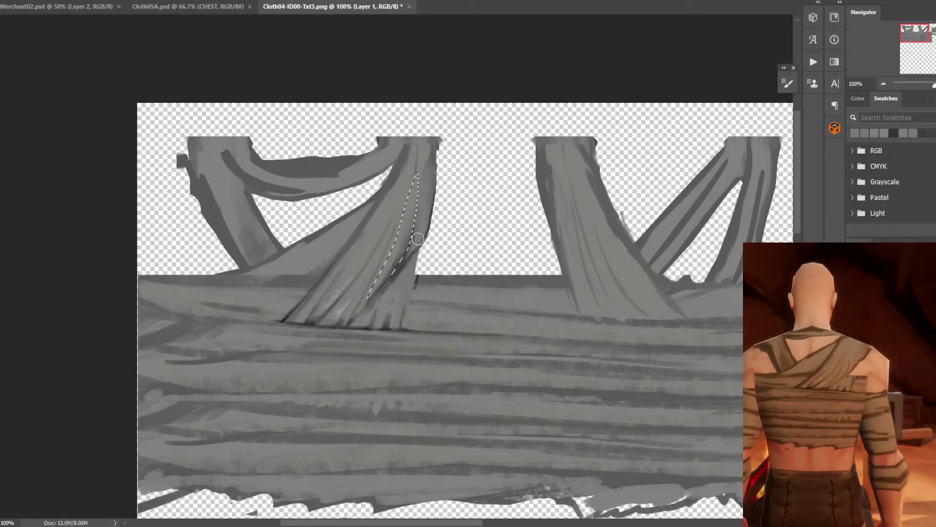
key(])
key(])
key(])
key(])
key(])
key(])
key(])
Shade the selected sliver softly with sampled grey and black so it darkens toward the crease, deselect, and save the file.
alt+click(399, 278)
mouse_move(402, 286)
mouse_down()
mouse_move(431, 230)
mouse_move(413, 279)
mouse_move(440, 196)
mouse_move(425, 264)
mouse_move(397, 267)
mouse_up()
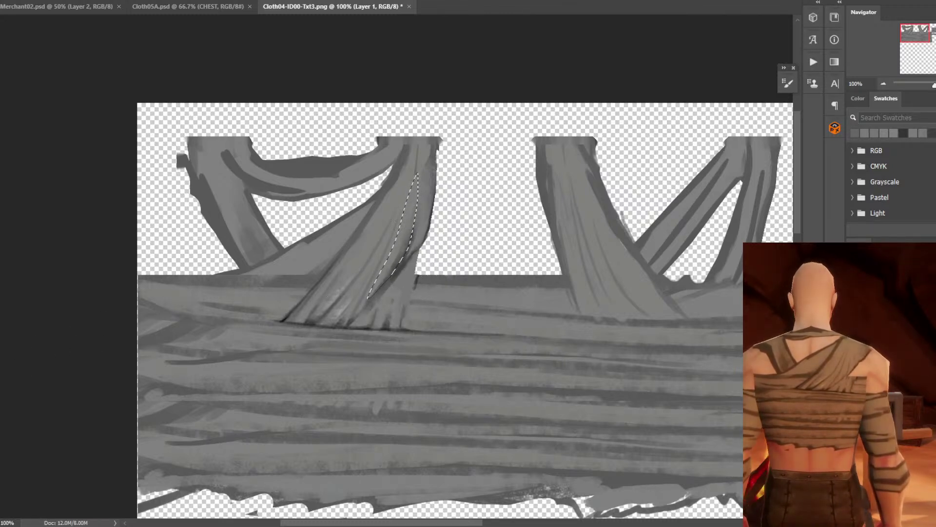
click(805, 227)
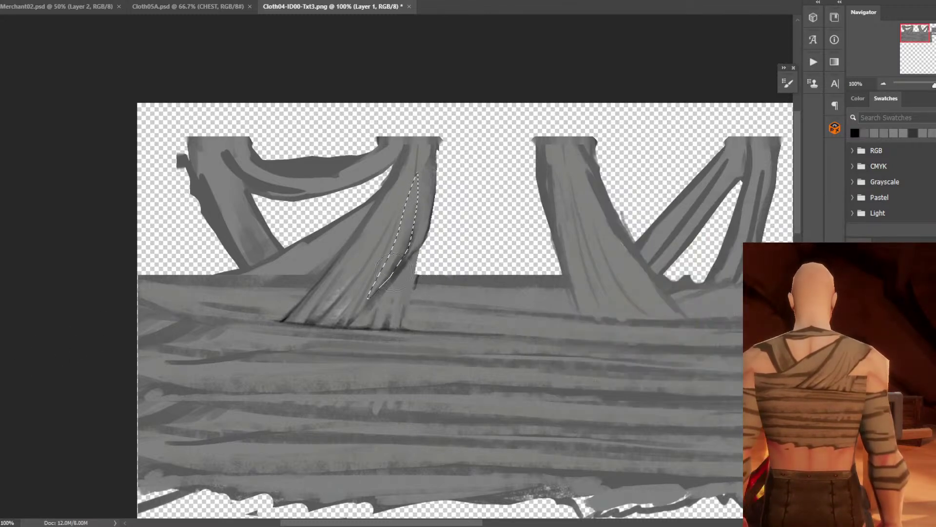
mouse_move(404, 282)
mouse_down()
mouse_move(412, 241)
mouse_move(415, 275)
mouse_move(443, 199)
mouse_up()
key(ctrl+z)
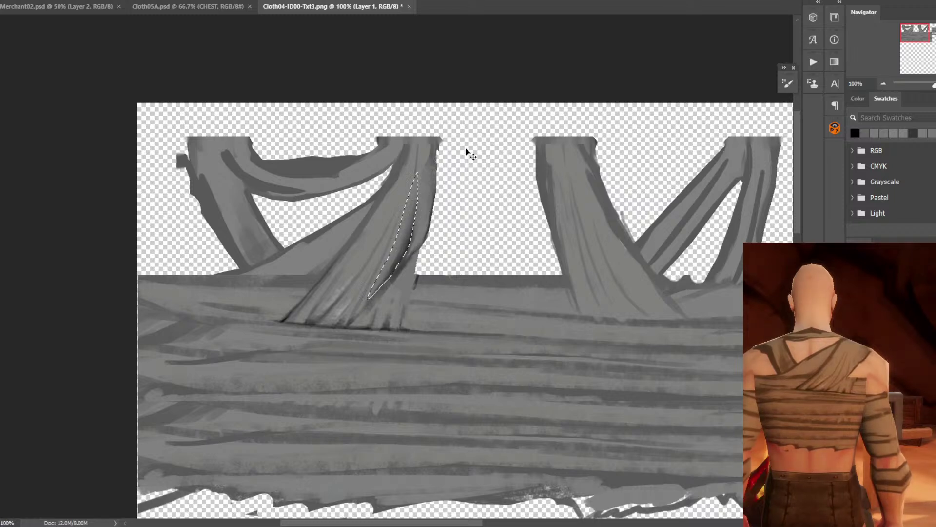
key(ctrl+d)
key(e)
key(ctrl+s)
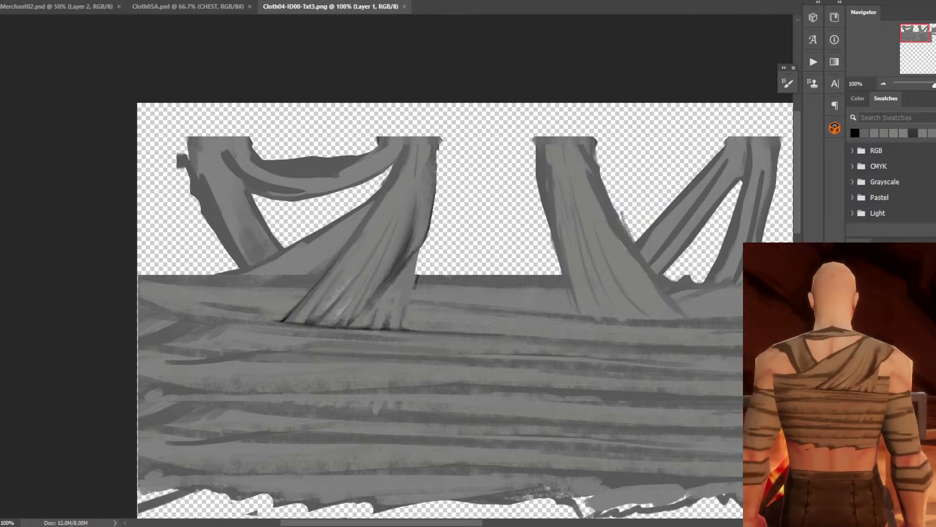
Restore the Photoshop window from full screen, stretch it across the display, and narrow the Unity window out of its way.
key(alt+Tab)
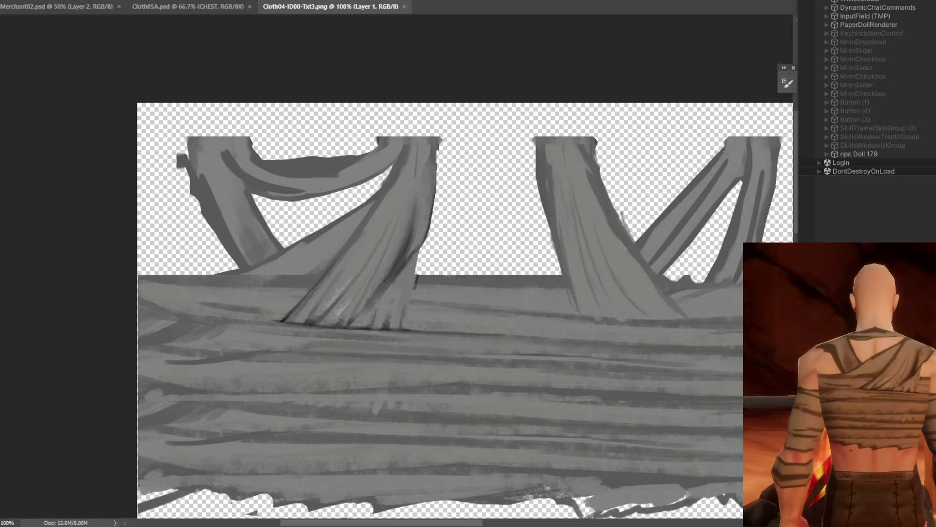
key(alt+Tab)
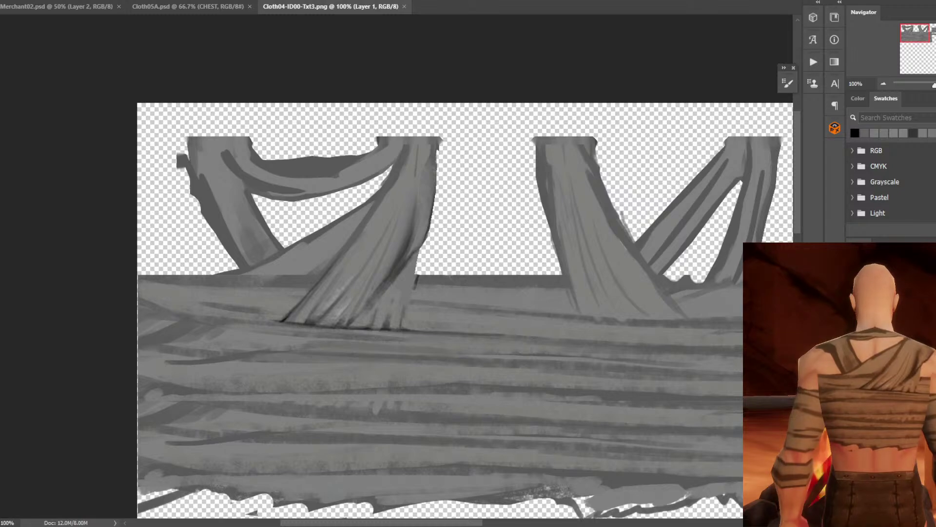
key(ctrl+alt+a)
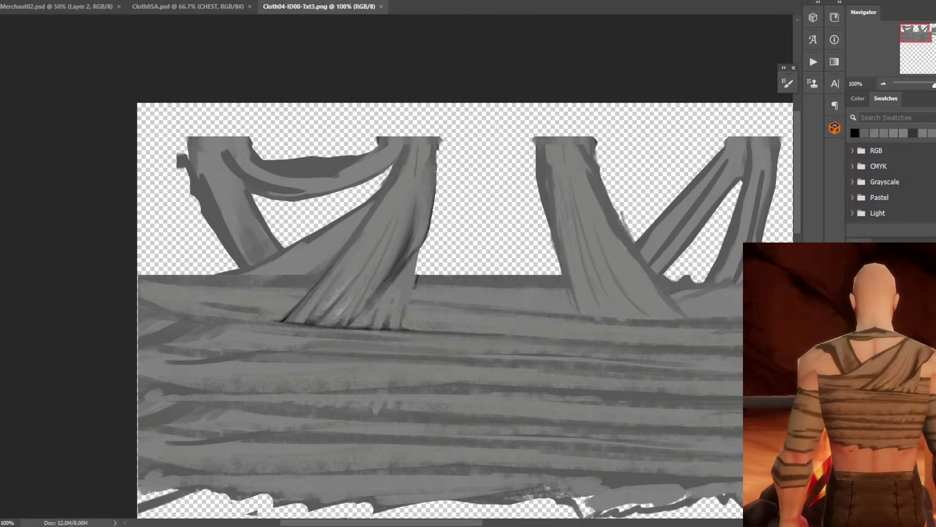
drag(381, 0, 0, 0)
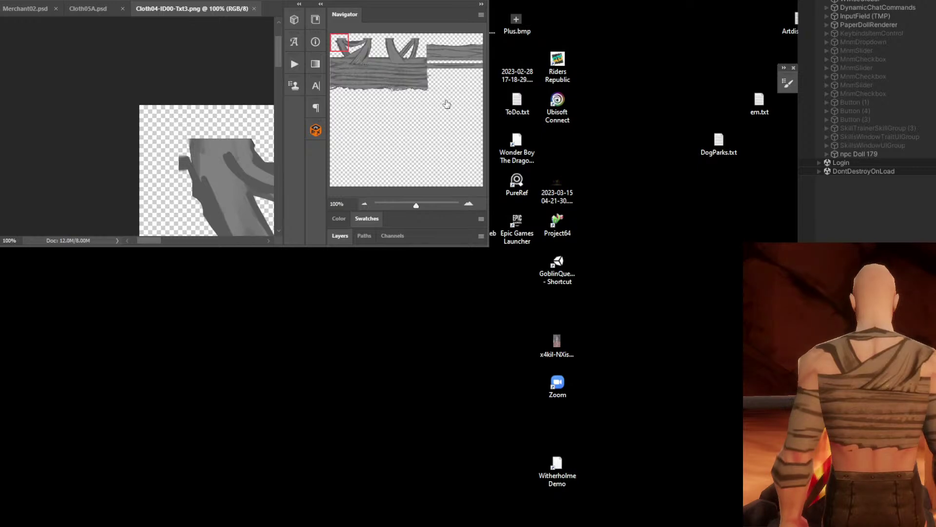
drag(488, 247, 796, 526)
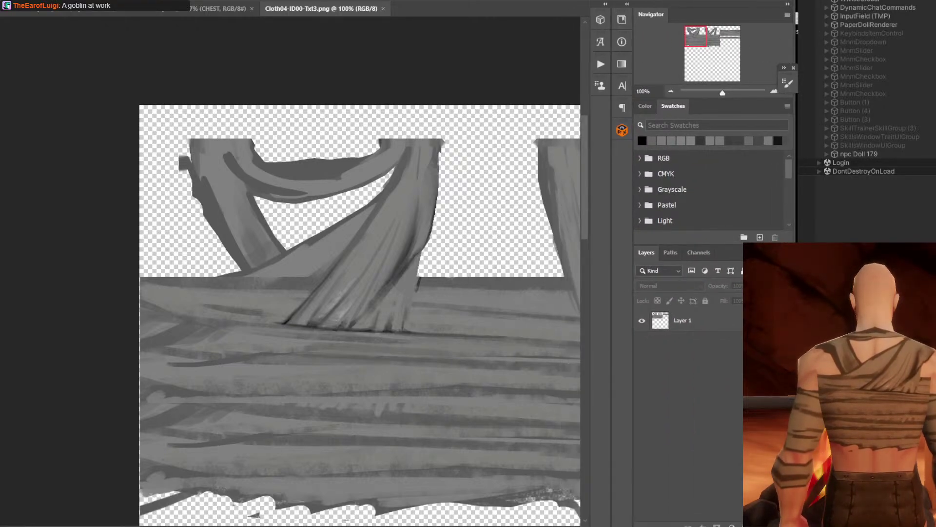
drag(798, 205, 935, 204)
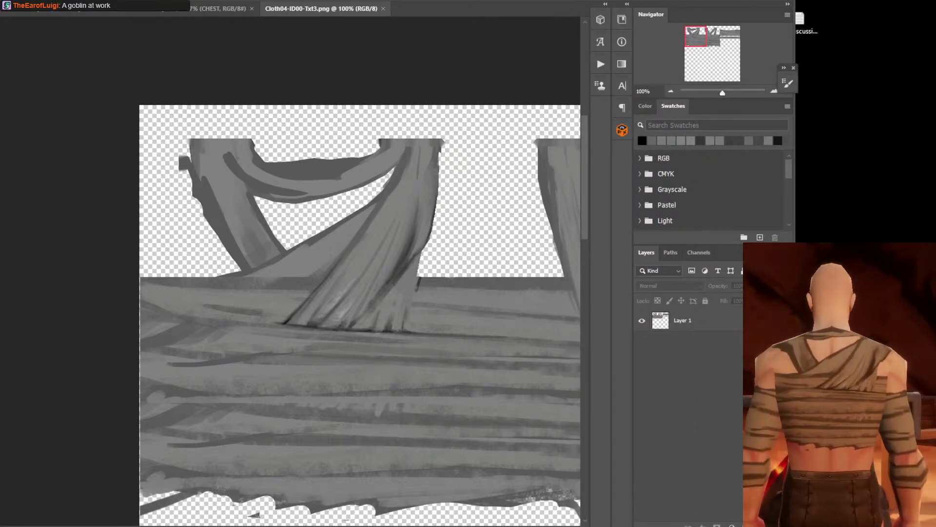
drag(795, 205, 935, 205)
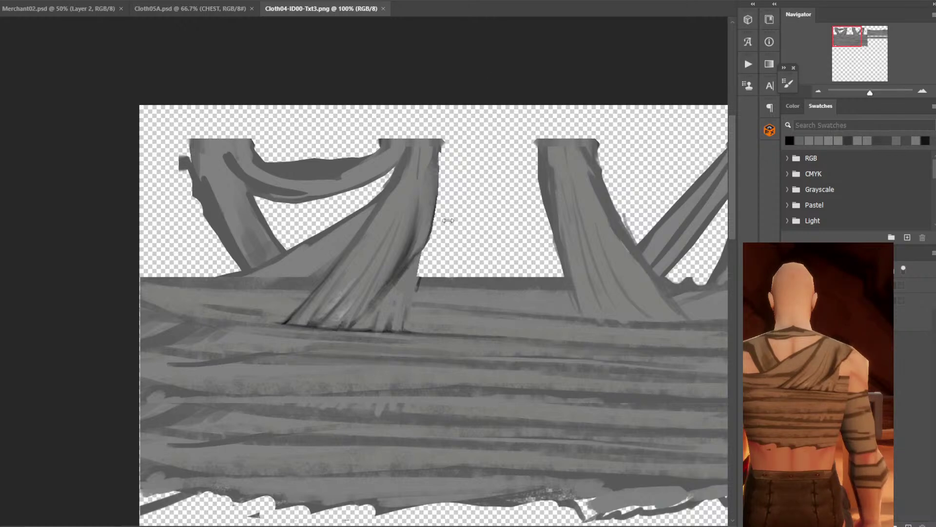
Reselect Layer 1 and try a stroke of sampled dark grey where the crease meets the strap's outer edge.
alt+click(411, 257)
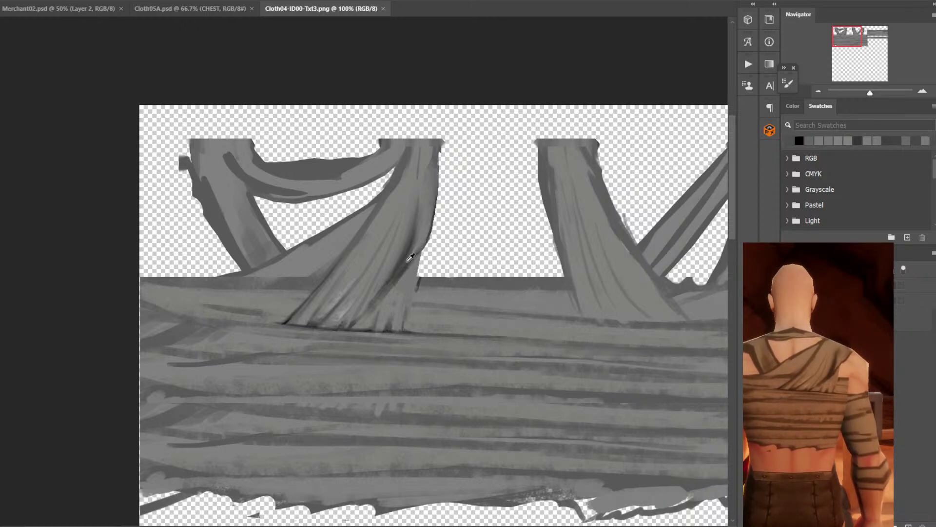
click(848, 320)
alt+click(410, 262)
drag(415, 264, 430, 235)
key(ctrl+z)
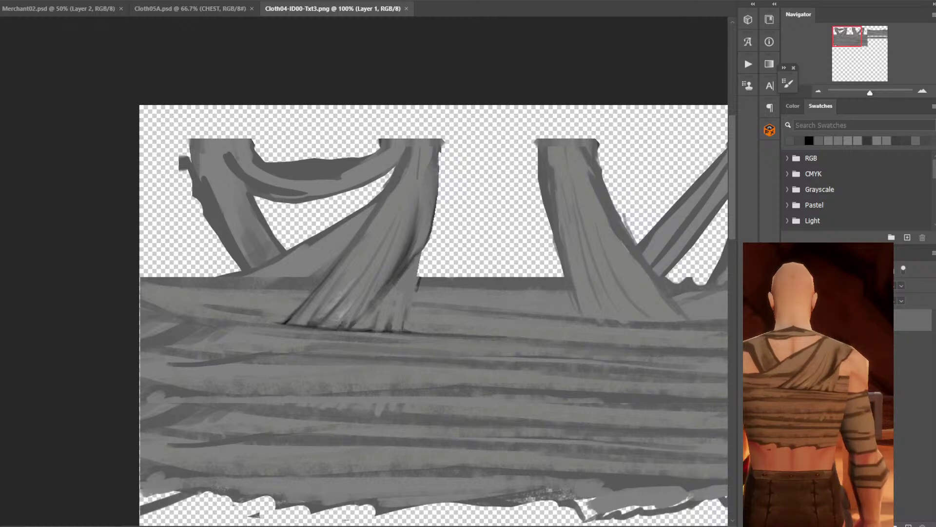
Switch to the fgnfnfg 1 brush at a much smaller size, touch up the strap's outer edge above the crease, and save.
right_click(217, 132)
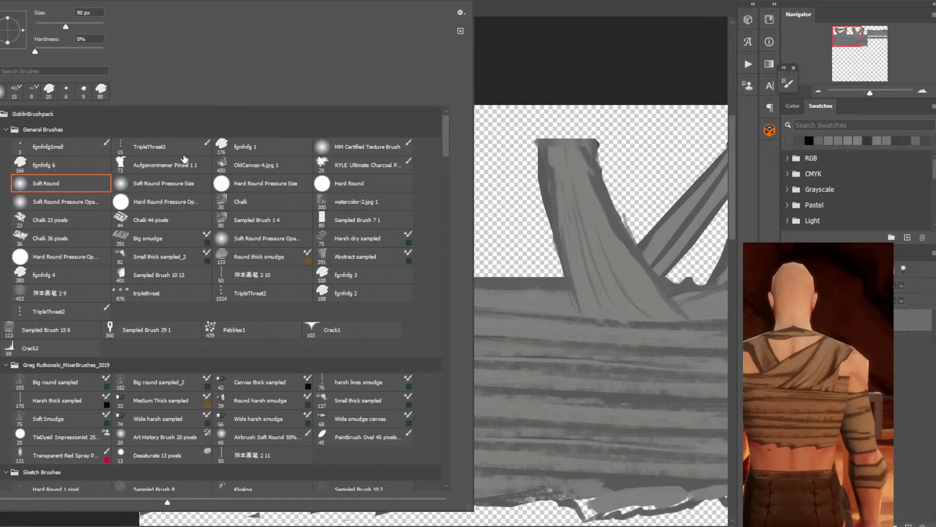
click(237, 147)
click(487, 166)
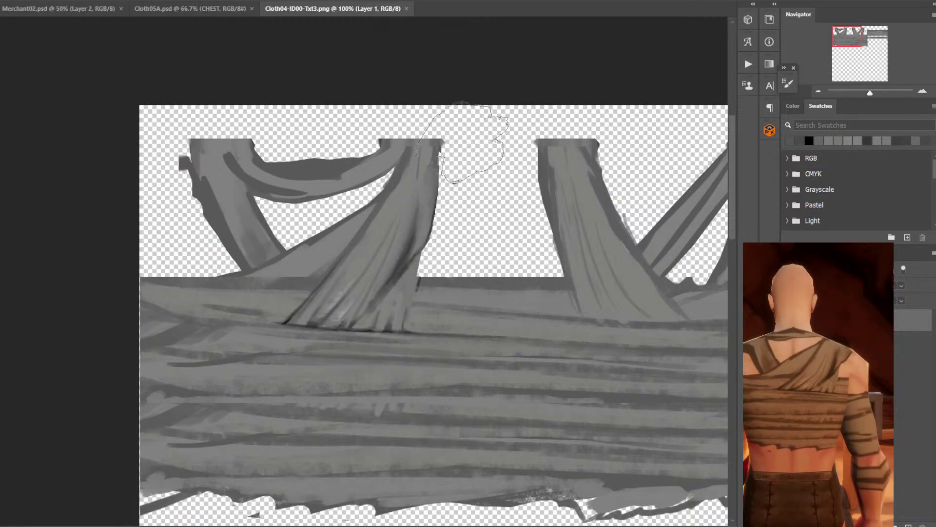
key(bracketleft)
key(bracketleft)
key(bracketleft)
key(bracketleft)
key(bracketleft)
key(bracketleft)
key(bracketleft)
key(bracketleft)
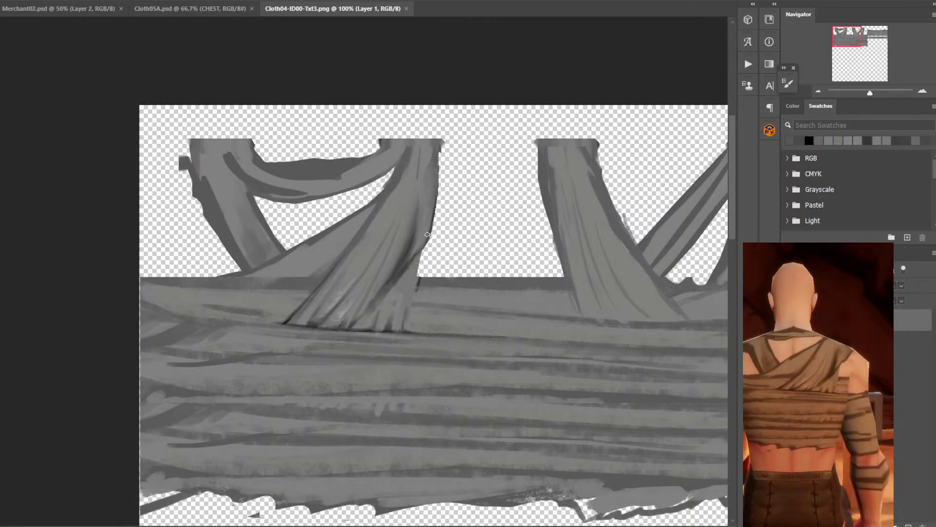
mouse_move(431, 228)
mouse_down()
mouse_move(437, 221)
mouse_move(441, 240)
mouse_move(429, 254)
mouse_move(440, 228)
mouse_move(432, 249)
mouse_move(441, 250)
mouse_up()
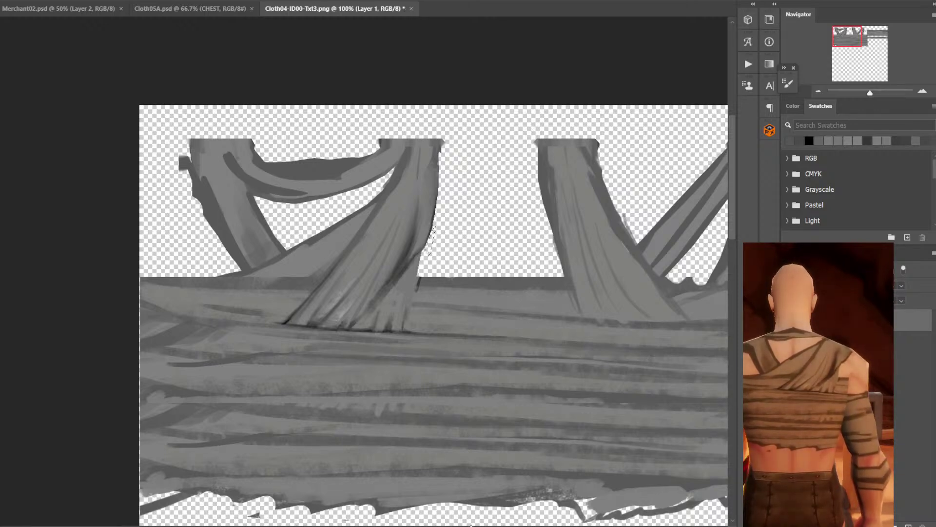
key(ctrl+s)
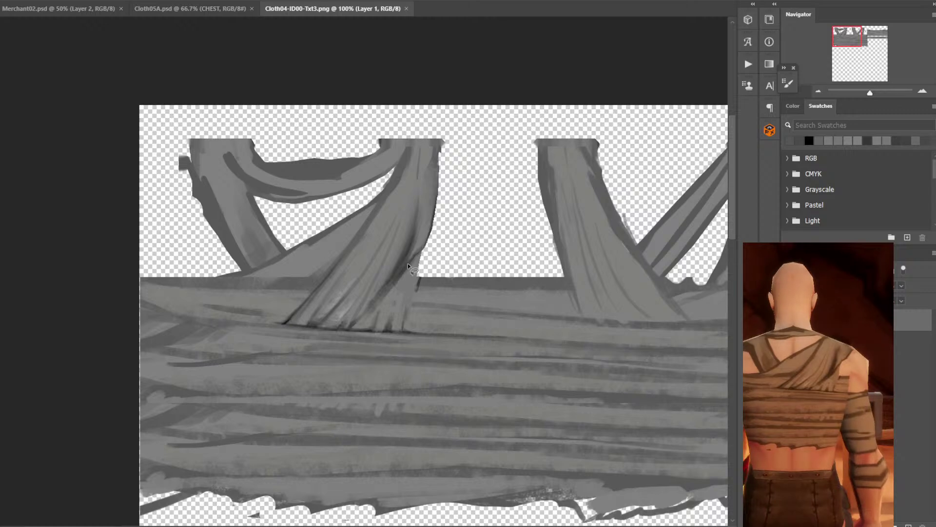
Touch up the central strap's outer edge beside the crease with sampled greys and save the file.
alt+click(434, 227)
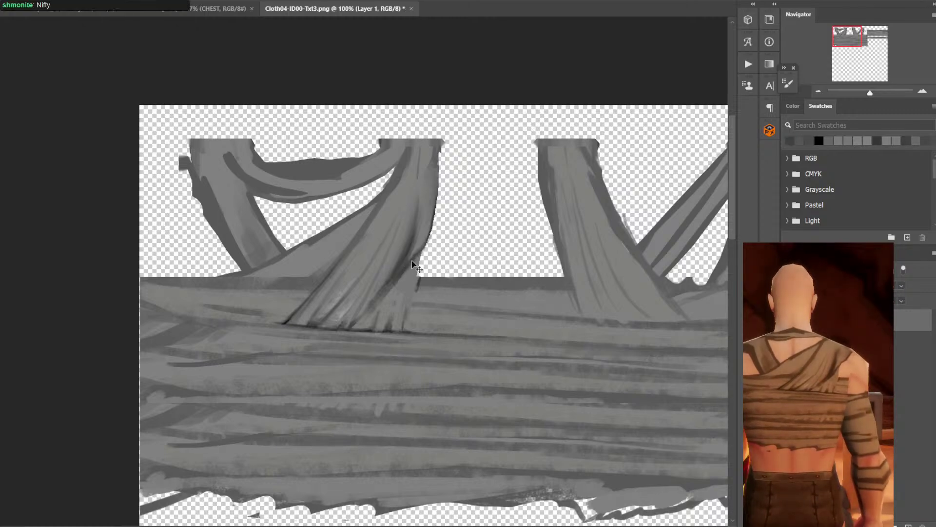
drag(427, 240, 425, 258)
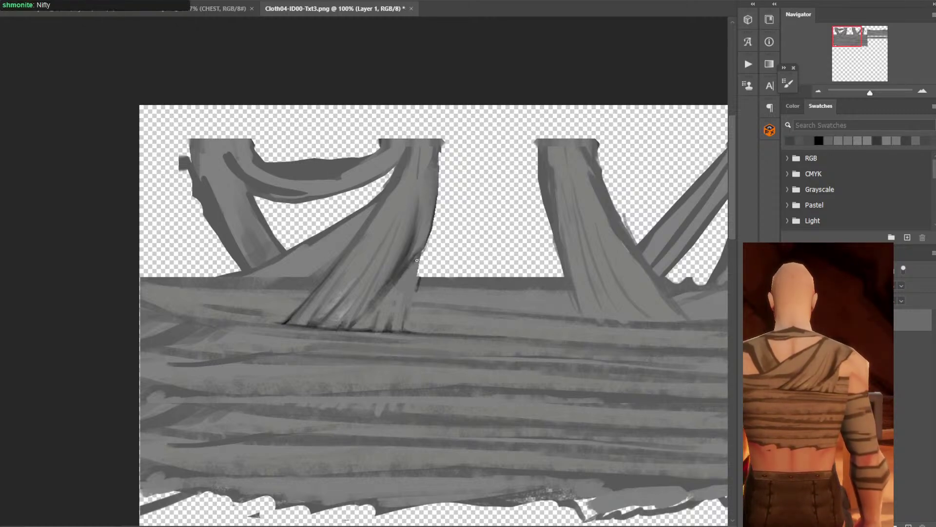
alt+click(425, 236)
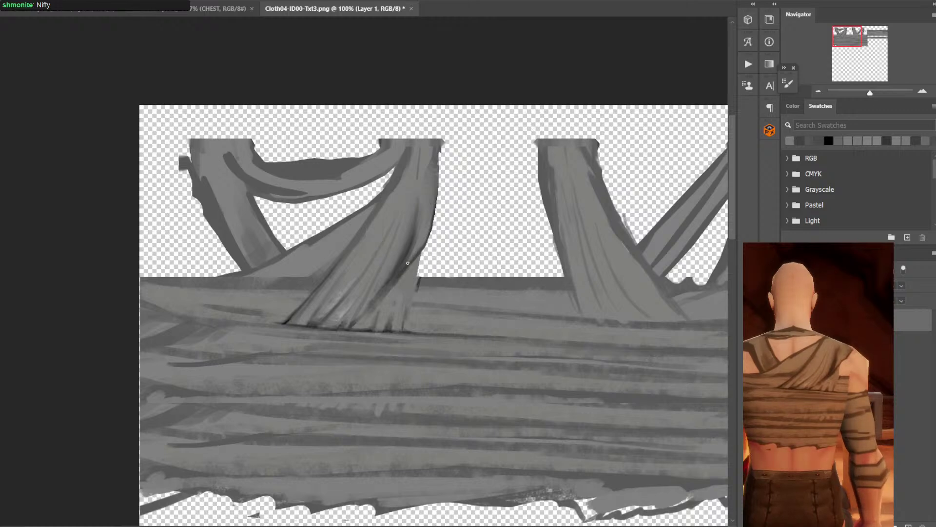
key(ctrl+s)
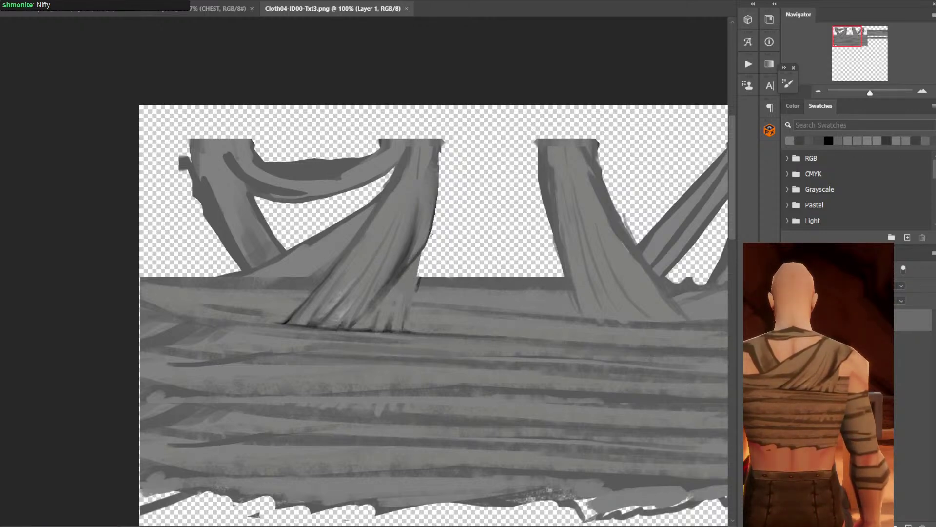
Darken the central strap's outer edge below the crease down to where it meets the chest wrap.
scroll(455, 232, down, 1)
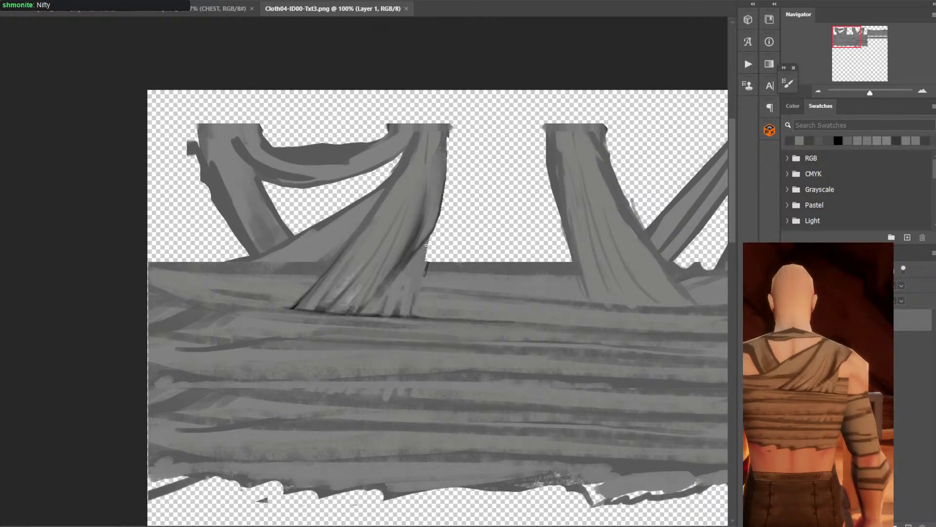
drag(411, 316, 425, 257)
drag(412, 313, 412, 303)
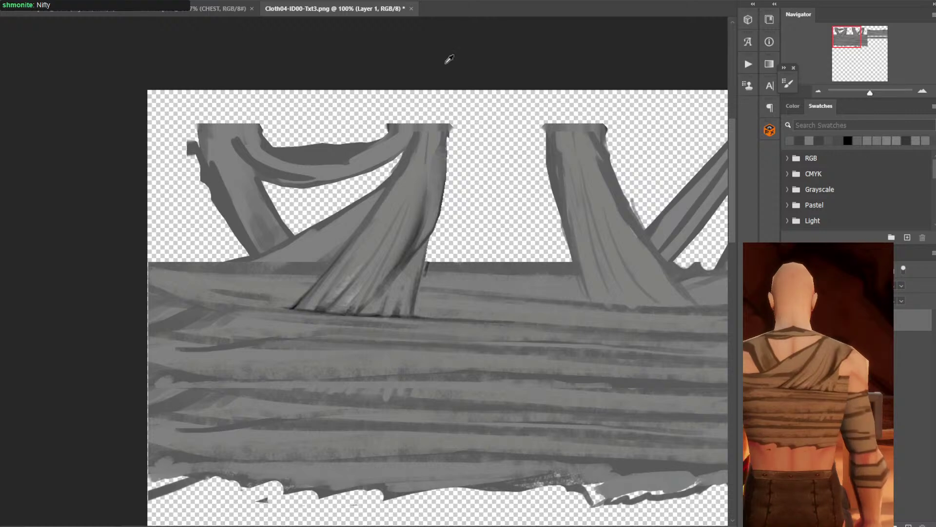
Blend sampled mid and dark greys into the shaded fold just above the central strap's crease.
alt+click(408, 245)
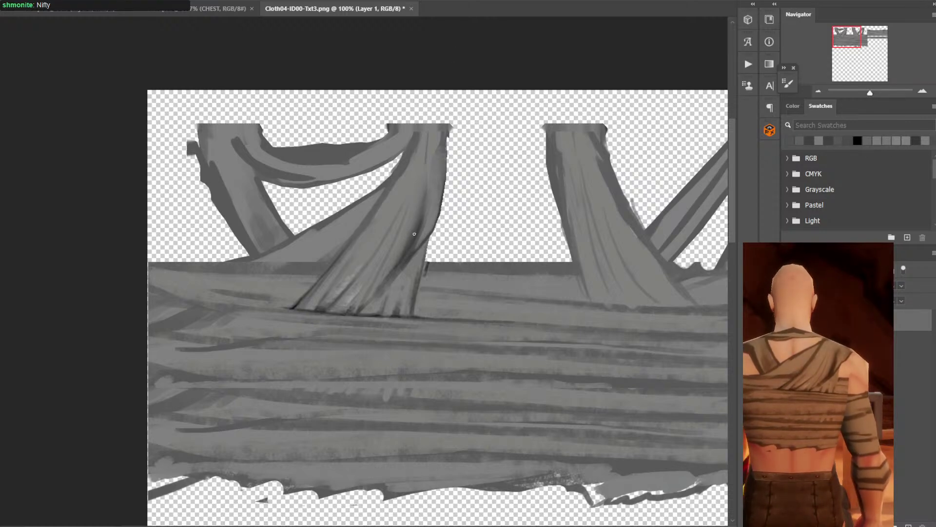
alt+click(403, 242)
alt+click(411, 233)
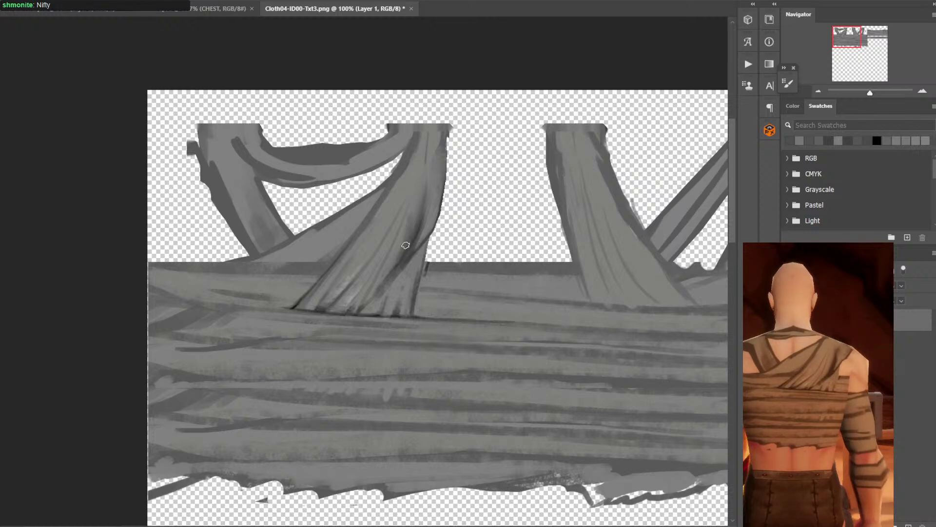
alt+click(407, 229)
alt+click(409, 225)
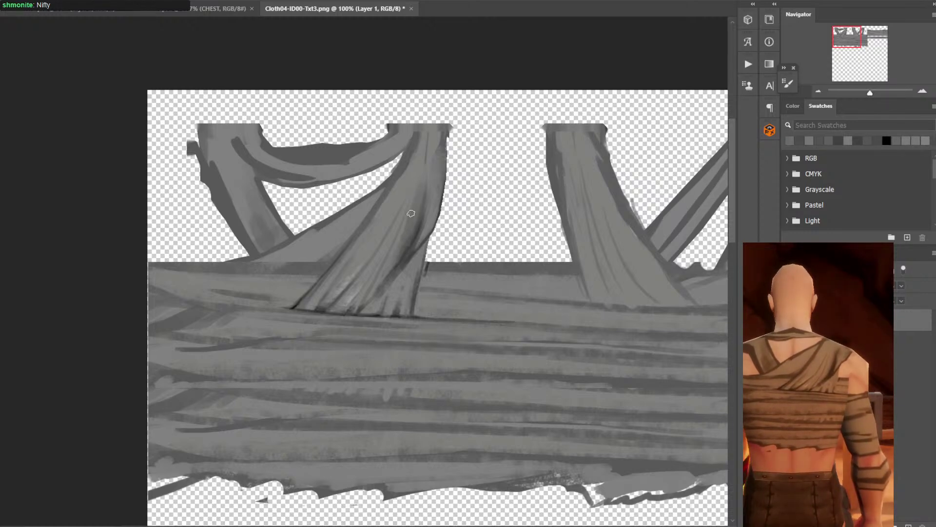
alt+click(418, 227)
alt+click(419, 223)
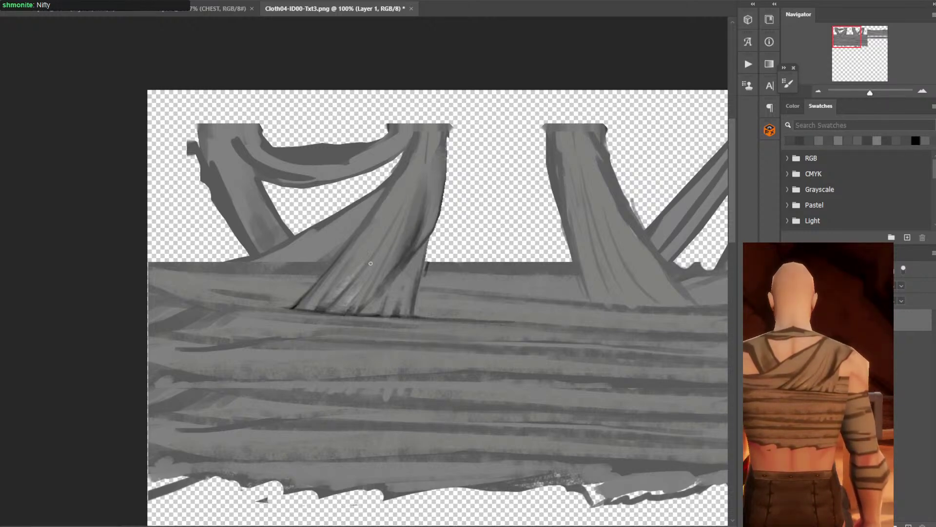
Deepen the long fold line through the middle of the central strap with sampled dark grey and save the file.
alt+click(300, 301)
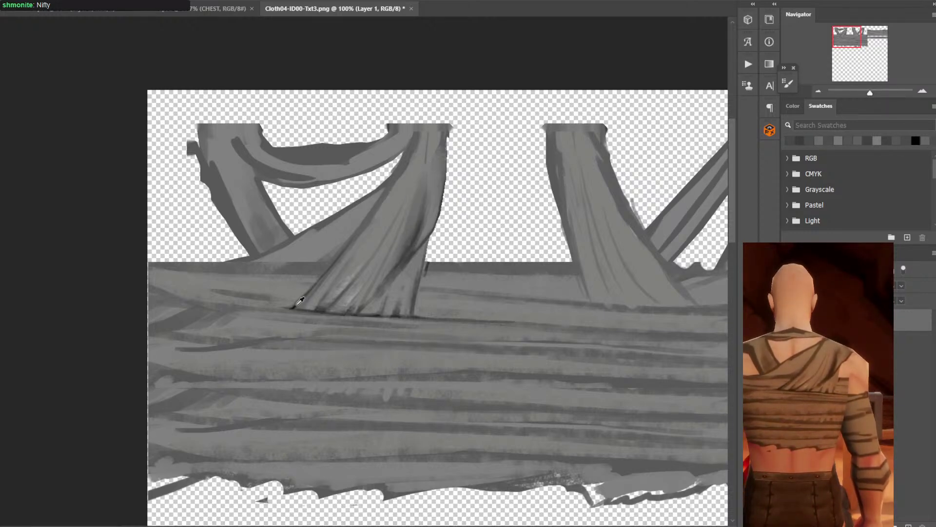
alt+click(409, 211)
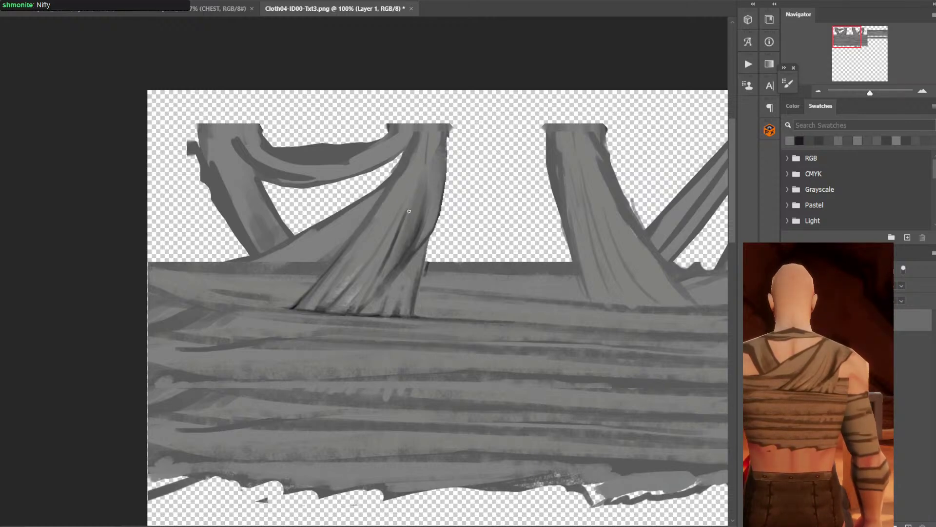
alt+click(400, 240)
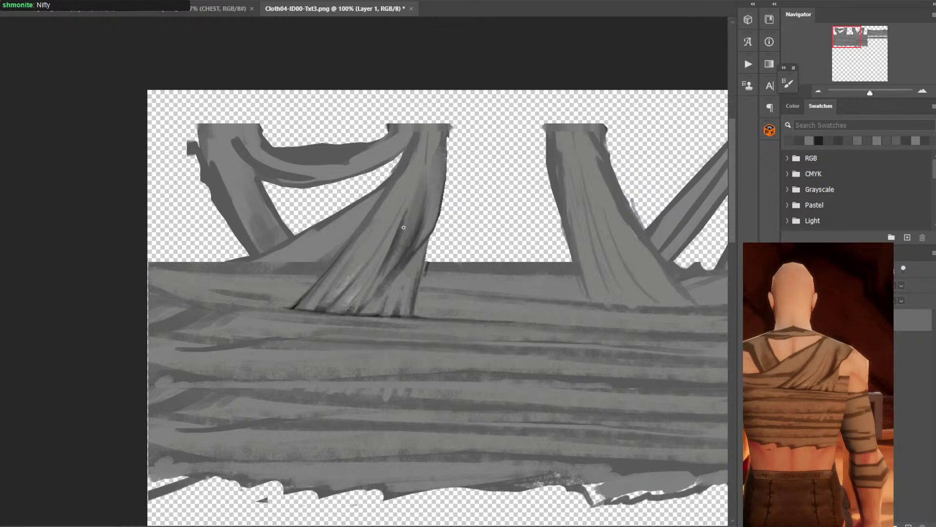
key(ctrl+s)
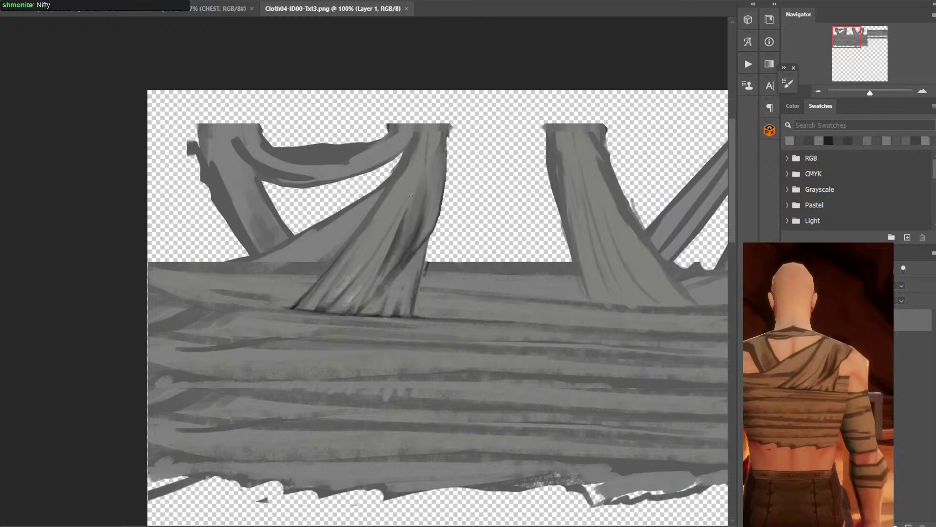
Extend the central strap's middle folds upward with thin strokes of sampled grey.
drag(407, 198, 412, 226)
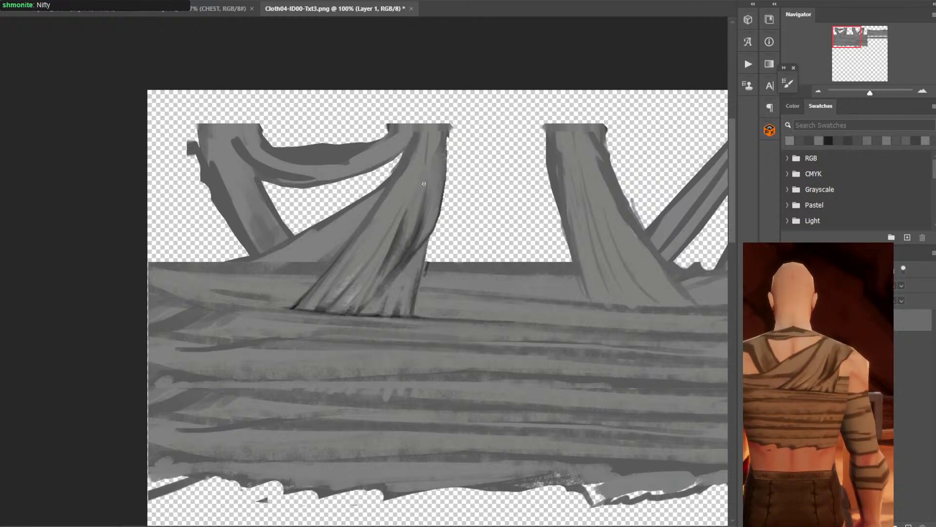
click(395, 241)
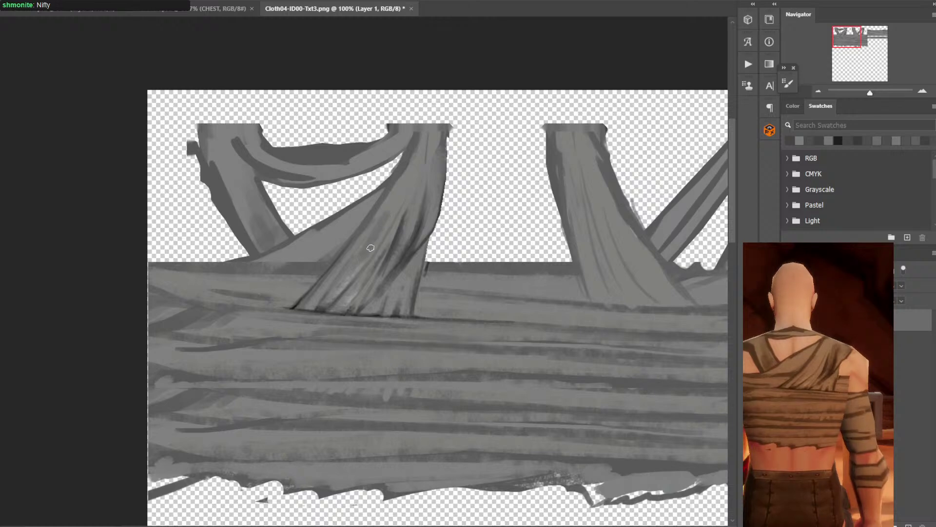
alt+click(377, 233)
drag(379, 230, 411, 171)
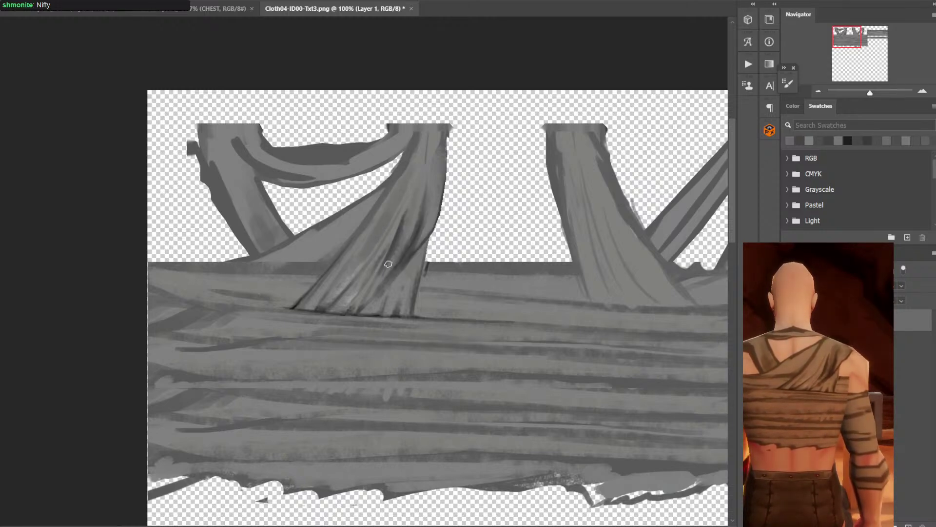
alt+click(375, 253)
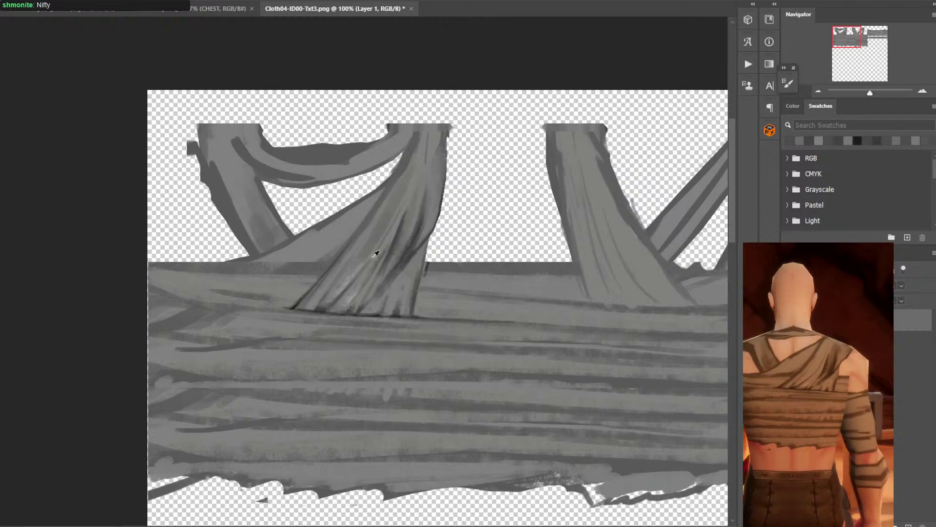
Shade the upper half of the central strap with sampled dark greys, continuing the folds to its top end and inner edge.
alt+click(303, 296)
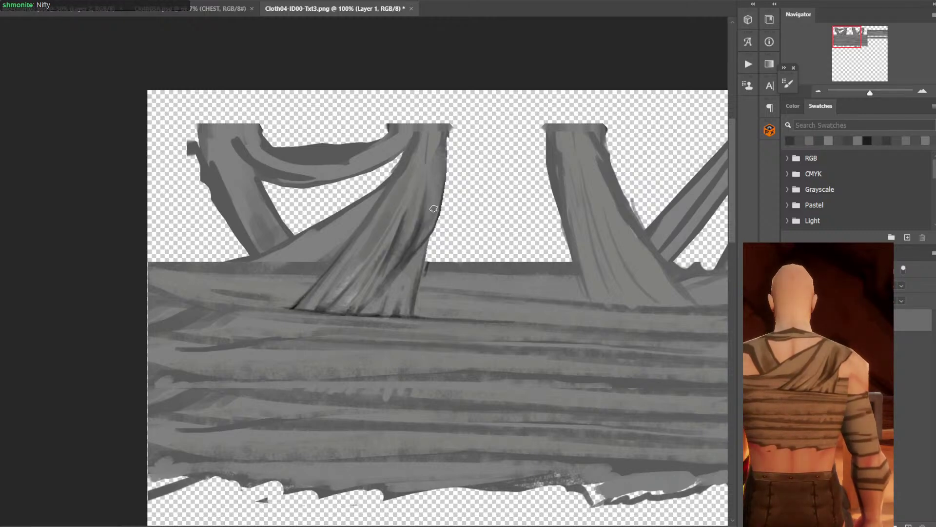
mouse_move(433, 209)
mouse_down()
mouse_move(438, 164)
mouse_move(433, 210)
mouse_move(433, 166)
mouse_move(404, 233)
mouse_up()
mouse_move(422, 171)
mouse_down()
mouse_move(402, 232)
mouse_move(425, 158)
mouse_move(405, 203)
mouse_up()
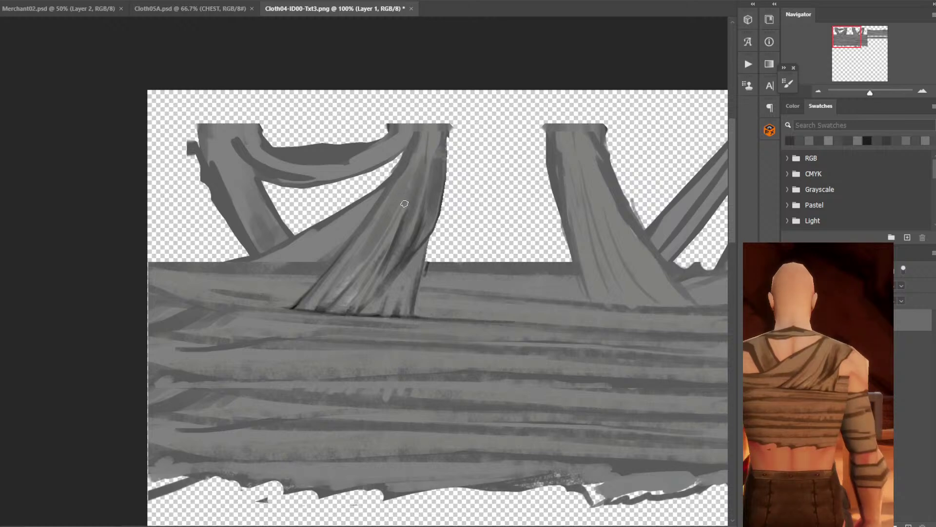
mouse_move(425, 141)
mouse_down()
mouse_move(399, 215)
mouse_move(436, 128)
mouse_move(437, 161)
mouse_up()
alt+click(424, 145)
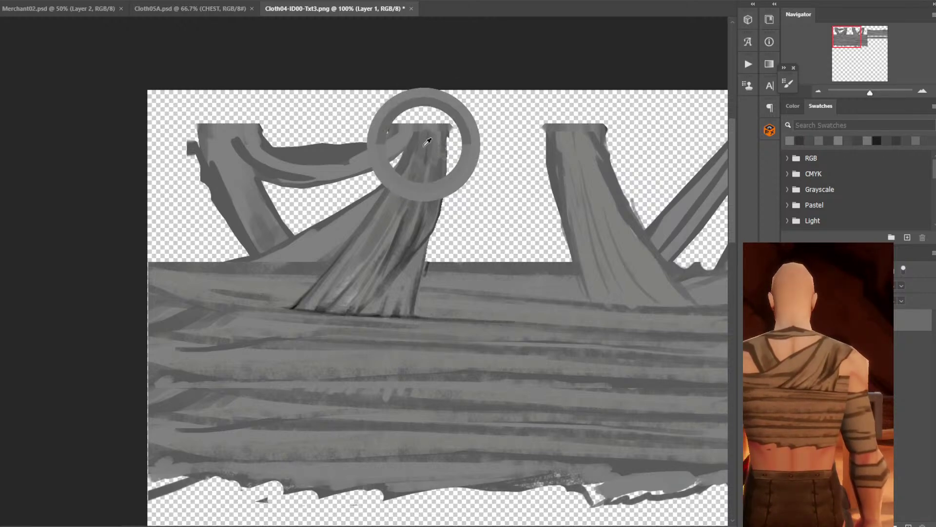
alt+click(392, 200)
mouse_move(397, 194)
mouse_down()
mouse_move(404, 171)
mouse_move(374, 222)
mouse_up()
alt+click(385, 196)
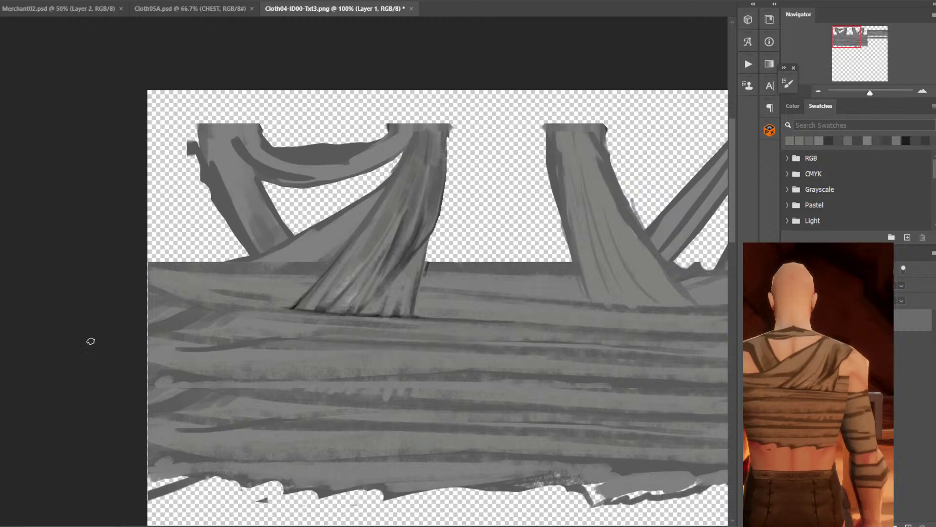
Pick black as the paint colour and shade the corner where the diagonal strap passes under the central strap.
key(F12)
click(610, 316)
click(807, 228)
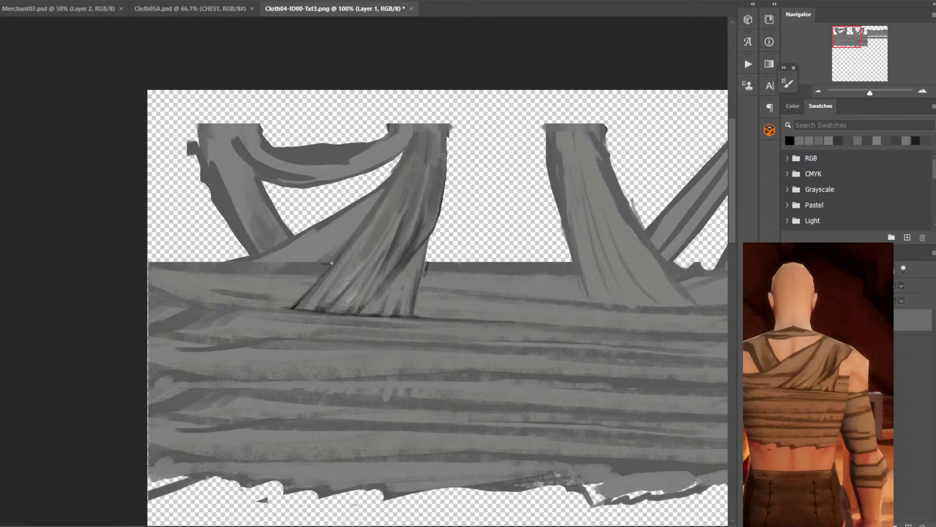
mouse_move(323, 263)
mouse_down()
mouse_move(355, 233)
mouse_move(322, 261)
mouse_move(349, 237)
mouse_move(319, 253)
mouse_up()
alt+click(346, 273)
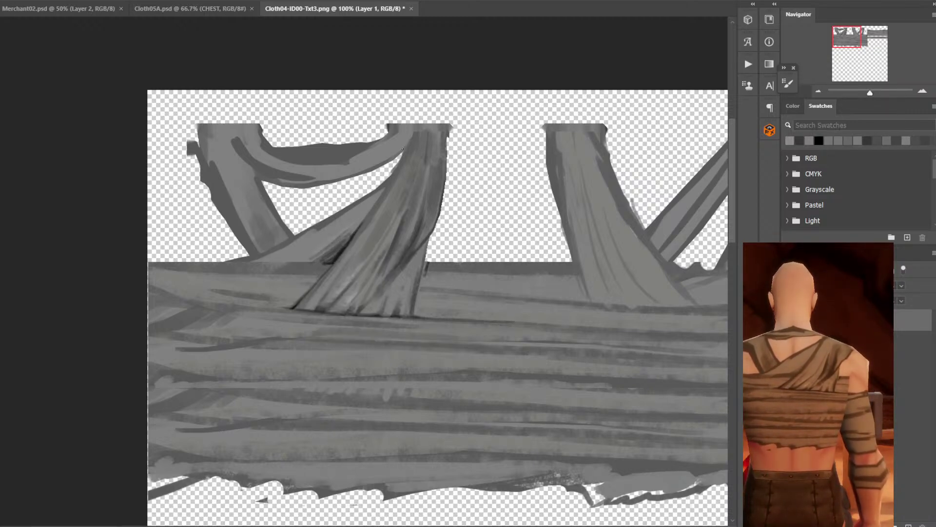
Select a sliver along the diagonal strap's upper edge at its lower end, shade it with sampled dark grey, and deselect.
alt+click(319, 245)
alt+click(312, 216)
mouse_move(340, 217)
mouse_down()
mouse_move(317, 230)
mouse_move(381, 222)
mouse_move(486, 234)
mouse_move(487, 223)
mouse_move(329, 271)
mouse_move(379, 267)
mouse_up()
key(b)
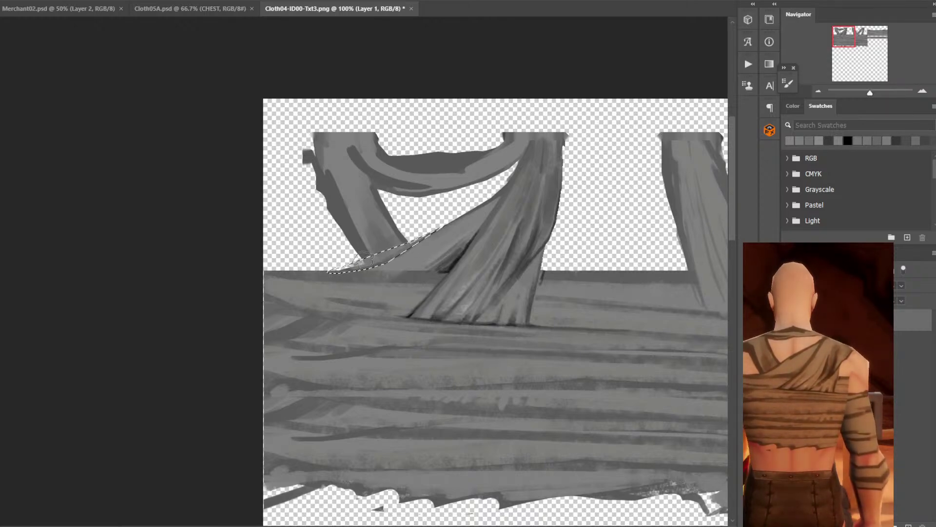
alt+click(452, 257)
mouse_move(443, 227)
mouse_down()
mouse_move(351, 267)
mouse_move(413, 237)
mouse_move(431, 249)
mouse_move(368, 275)
mouse_move(431, 245)
mouse_move(394, 263)
mouse_up()
alt+click(409, 248)
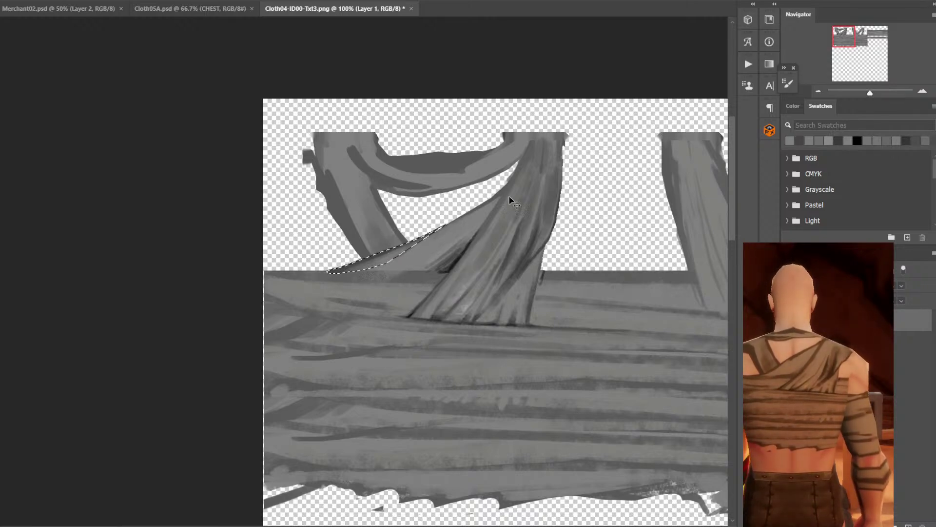
key(ctrl+d)
Lasso a thin tapering fold along the middle of the diagonal strap up to the central strap, redrawing the first outline.
key(l)
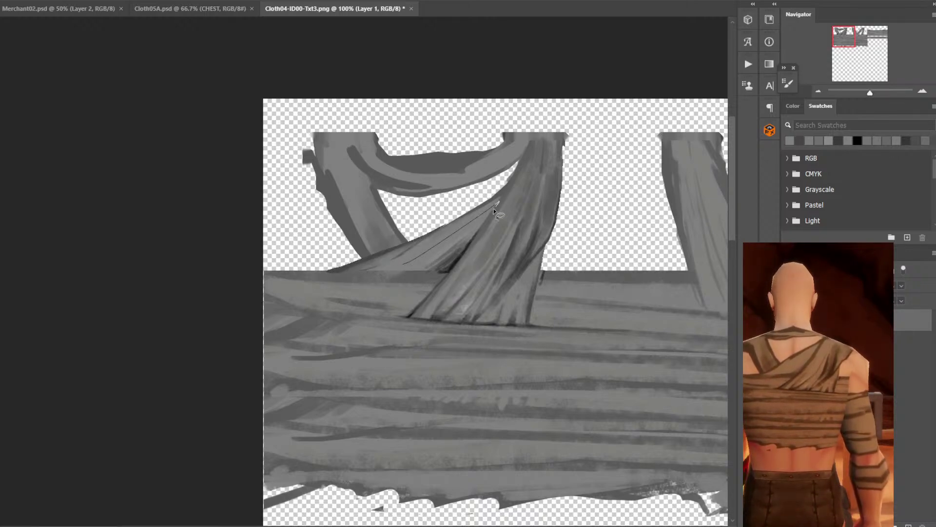
mouse_move(401, 259)
mouse_down()
mouse_move(499, 204)
mouse_move(471, 239)
mouse_up()
key(ctrl+d)
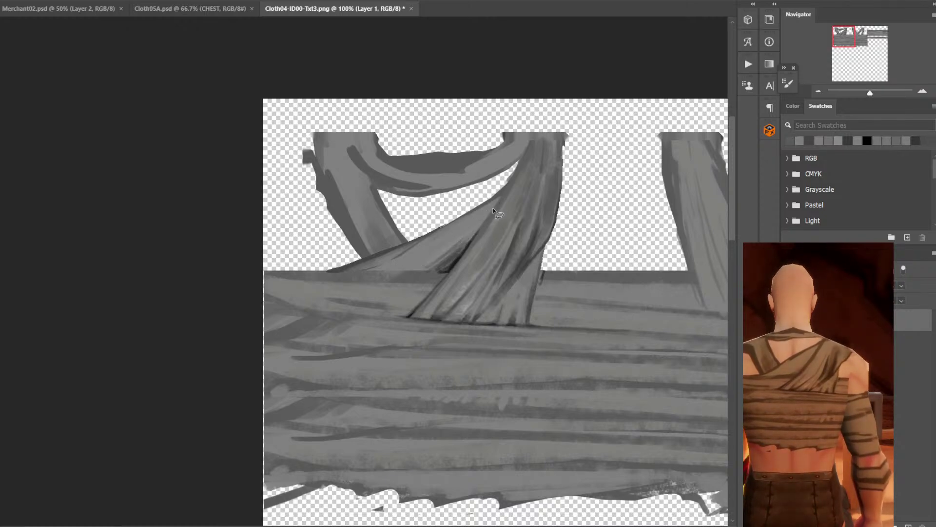
click(416, 266)
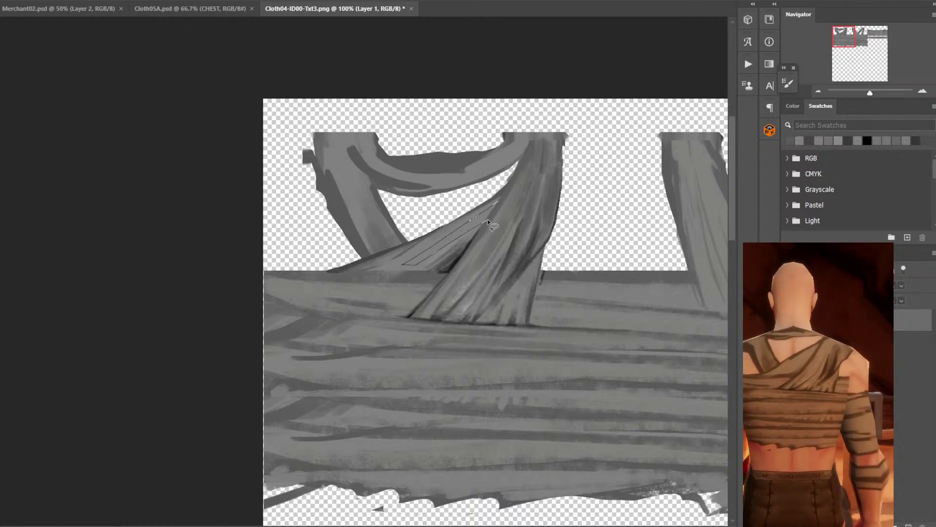
click(488, 220)
click(497, 202)
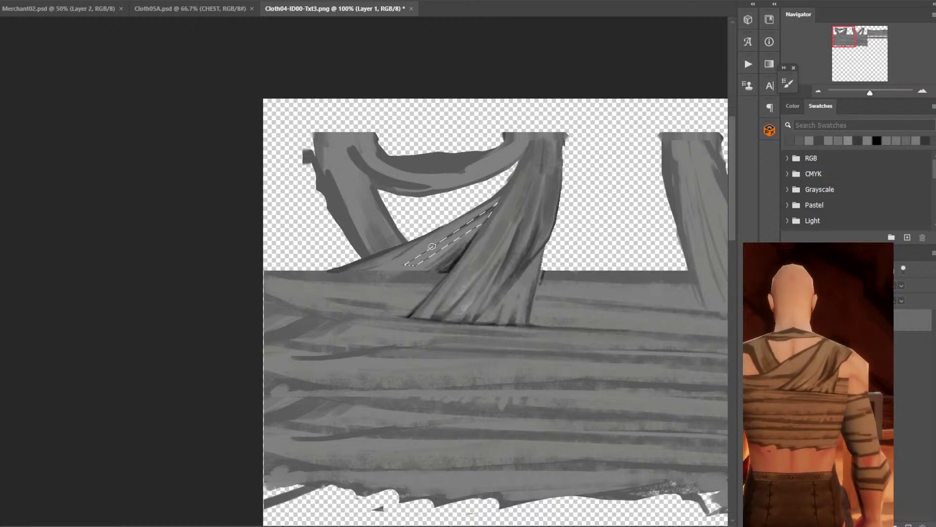
Shade the selected fold with sampled dark greys, darkest beside the central strap, and deselect.
alt+click(449, 264)
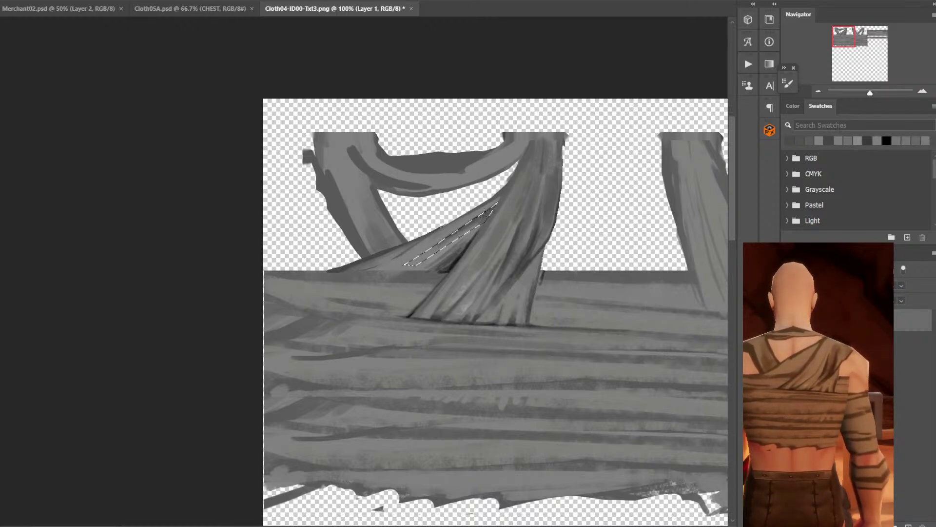
alt+click(471, 239)
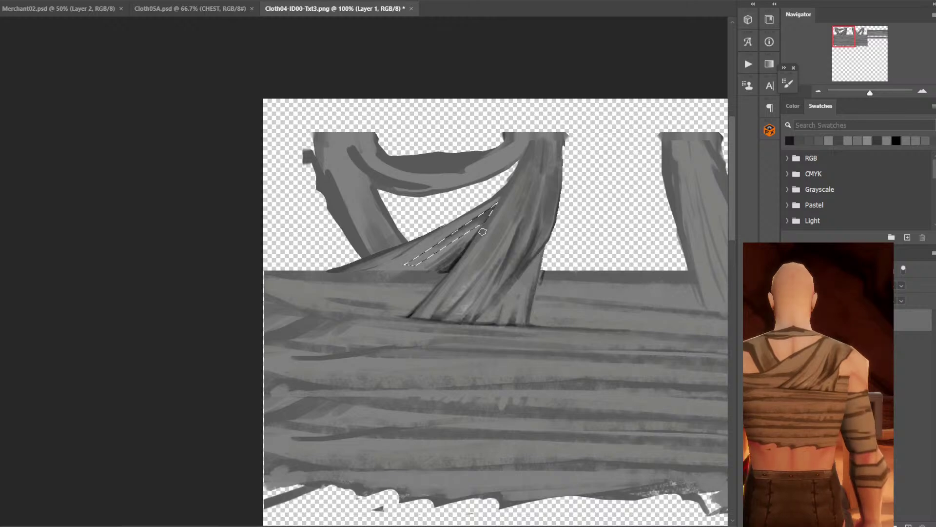
key(ctrl+d)
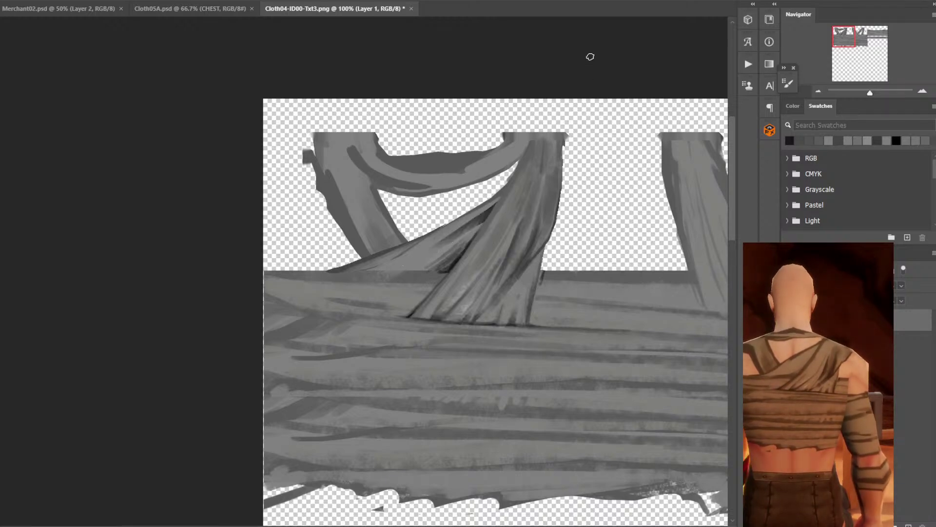
Blend the diagonal strap's upper edge near the central strap with repeatedly sampled greys.
alt+click(505, 193)
alt+click(478, 211)
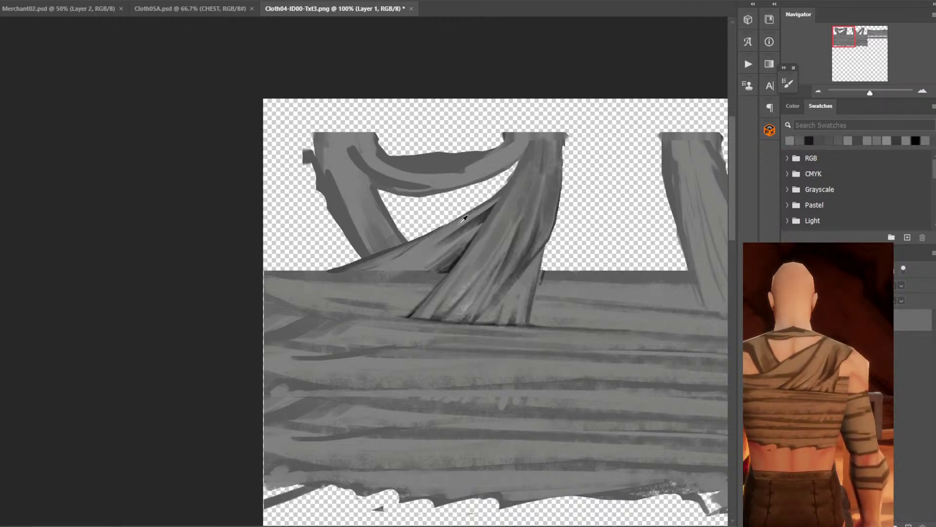
alt+click(466, 218)
alt+click(479, 210)
alt+click(488, 207)
alt+click(489, 208)
drag(493, 204, 460, 221)
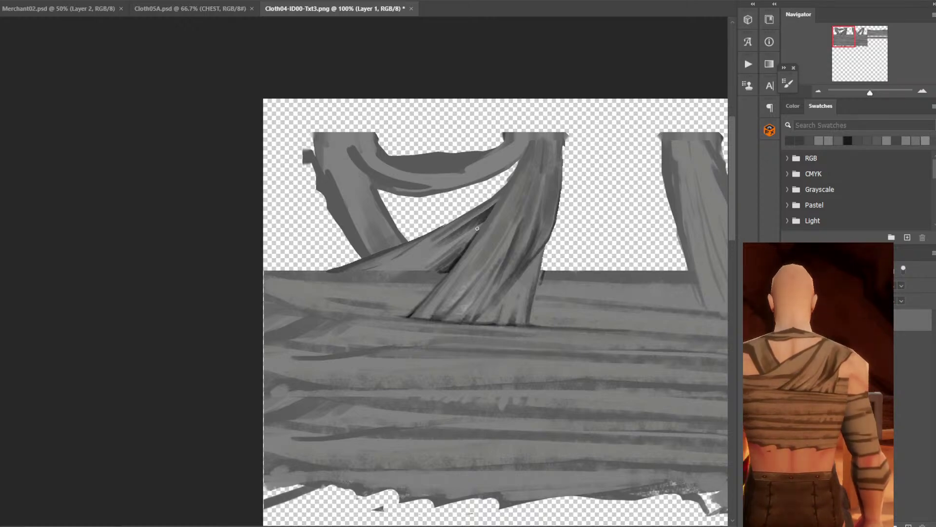
Blend the middle of the diagonal strap up towards its upper edge with greys sampled from the cloth.
alt+click(442, 244)
alt+click(424, 244)
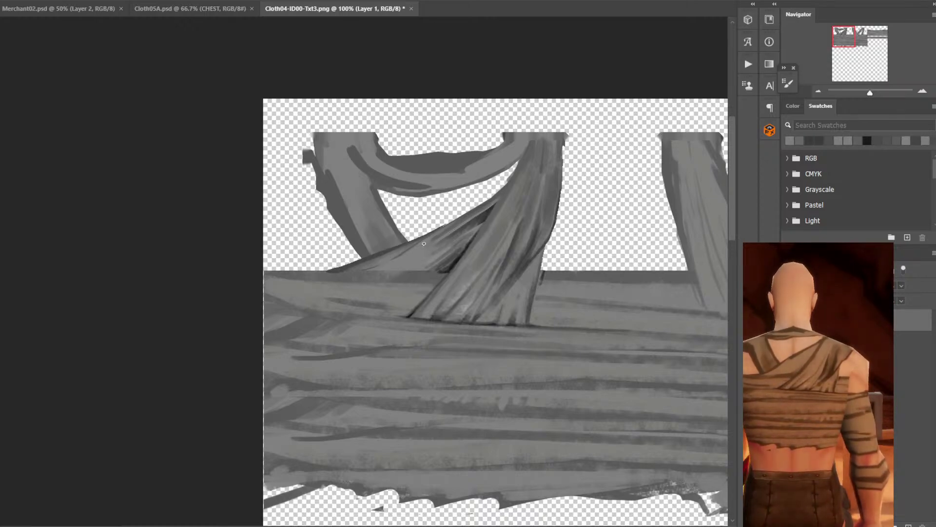
drag(424, 243, 461, 222)
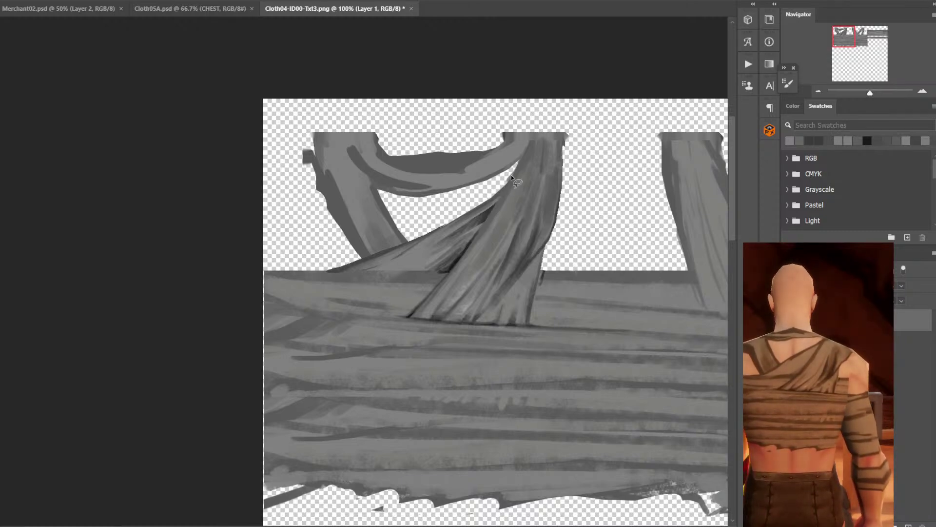
Lasso the diagonal strap's upper end along the central strap, shade it with sampled dark grey, deselect, and save the file.
mouse_move(512, 178)
mouse_down()
mouse_move(463, 254)
mouse_move(507, 181)
mouse_move(492, 211)
mouse_up()
alt+click(487, 212)
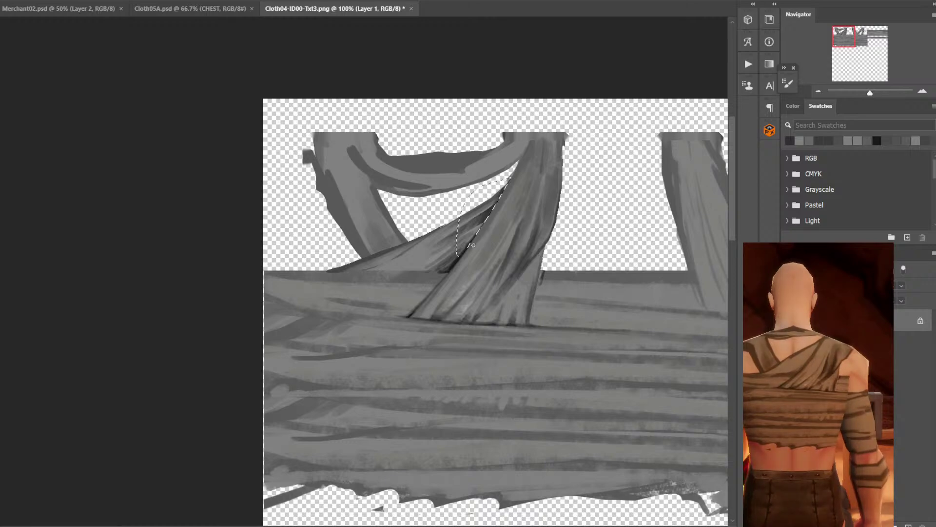
key(ctrl+d)
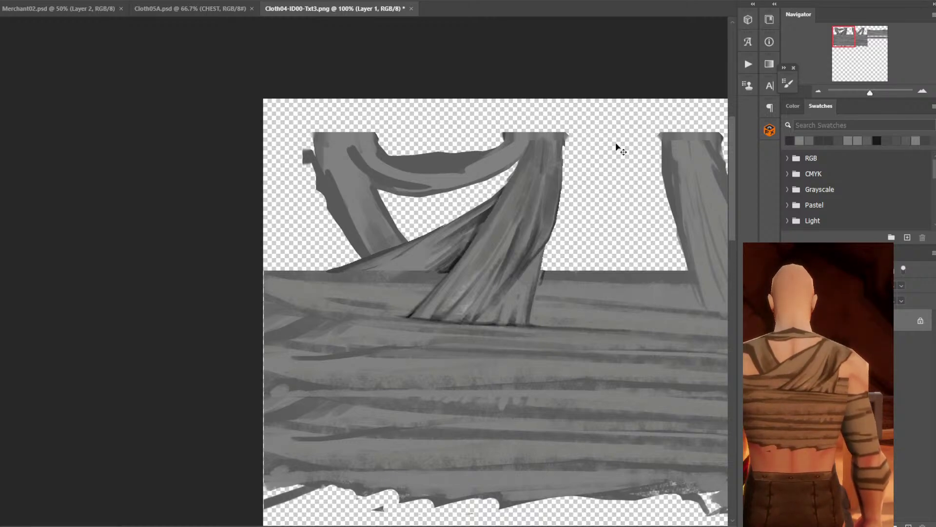
key(ctrl+s)
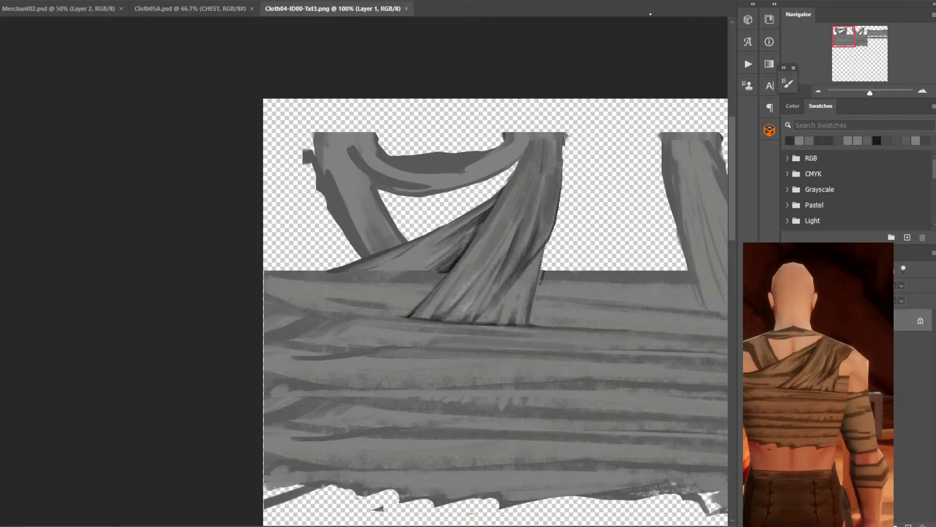
Paint the diagonal strap's lower folds with sampled greys and define its pointed tip and bottom edge against the wrap.
alt+click(421, 246)
drag(422, 247, 392, 256)
alt+click(464, 230)
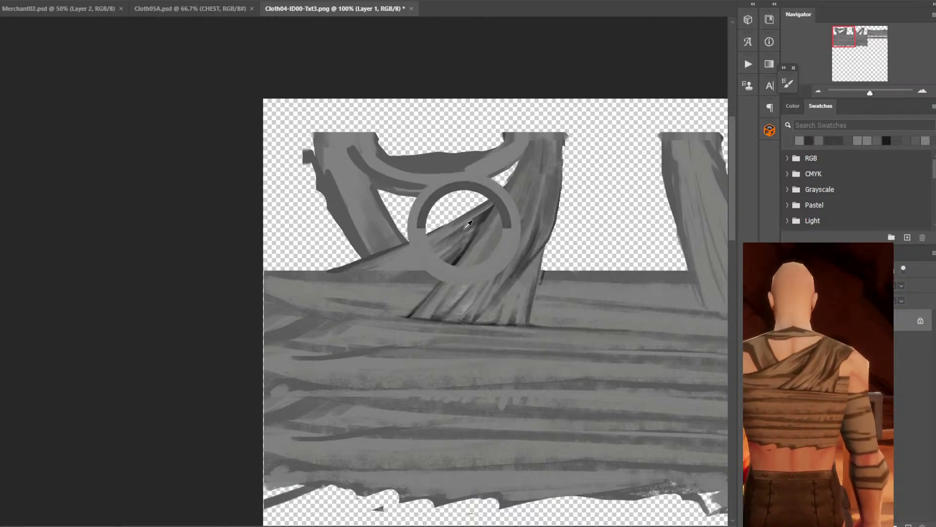
drag(459, 227, 411, 260)
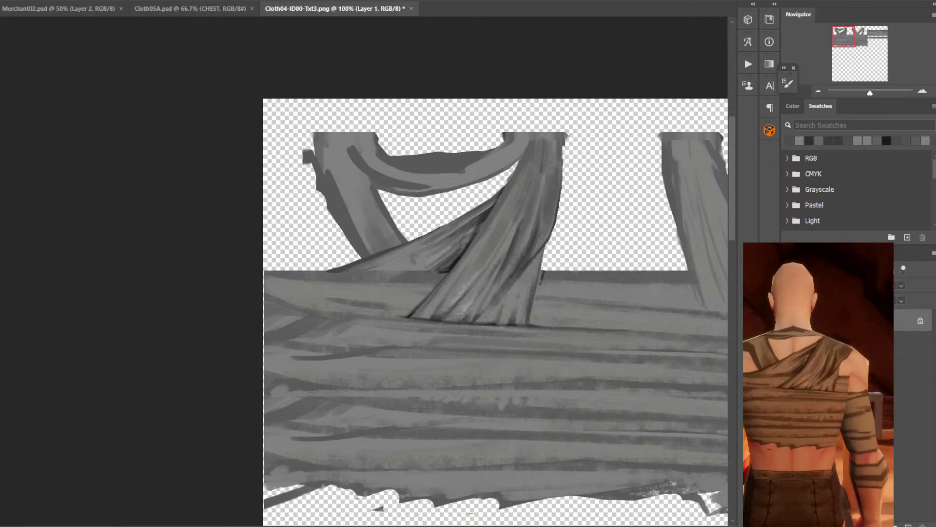
alt+click(464, 282)
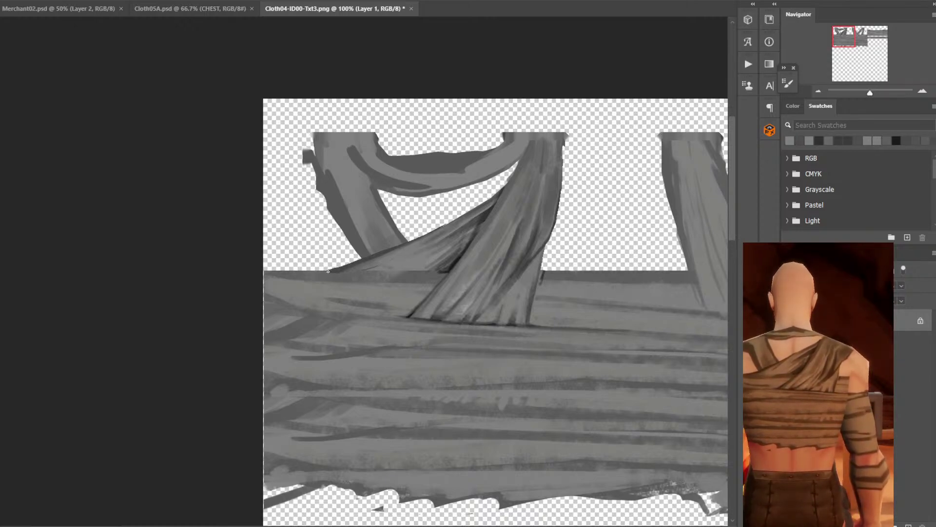
mouse_move(328, 272)
mouse_down()
mouse_move(456, 272)
mouse_move(326, 272)
mouse_move(391, 274)
mouse_move(346, 270)
mouse_up()
alt+click(447, 270)
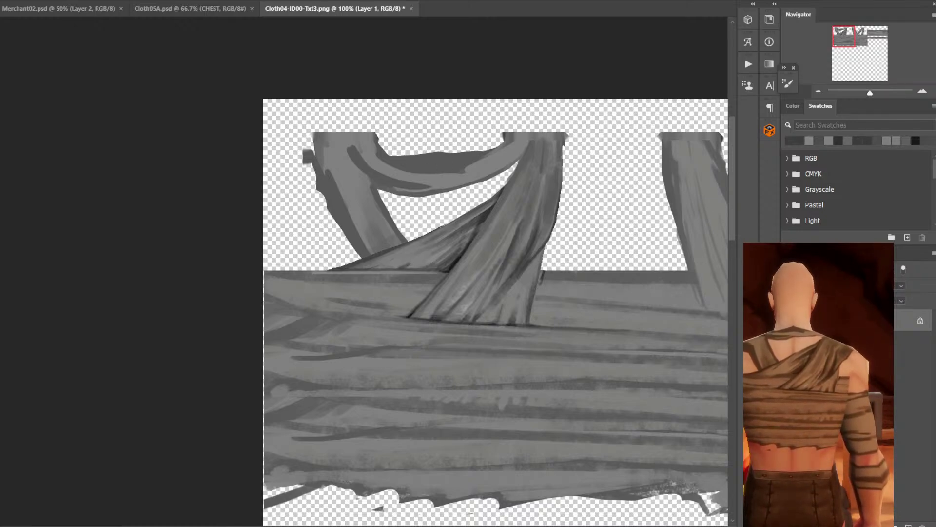
Blend the small folds just above the diagonal strap's bottom edge using repeatedly sampled light and dark greys.
alt+click(398, 264)
alt+click(411, 263)
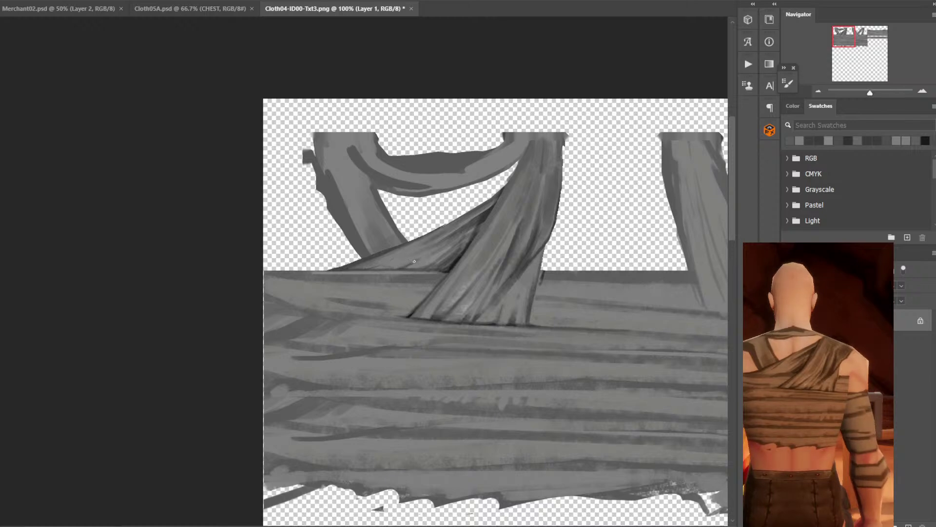
alt+click(448, 262)
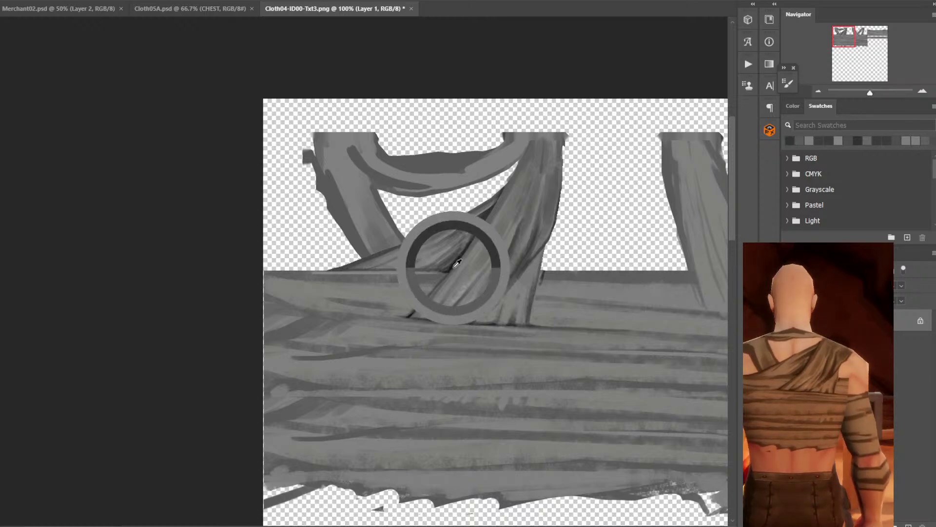
alt+click(378, 265)
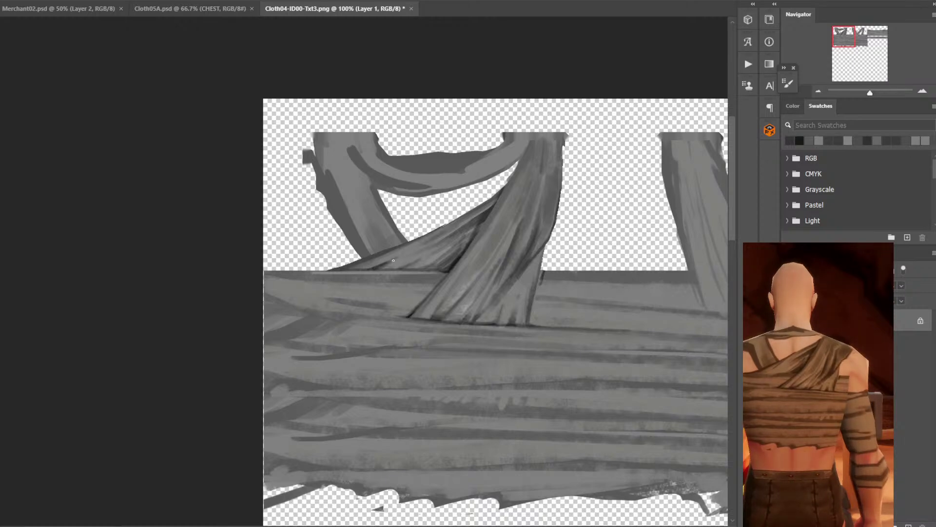
alt+click(382, 269)
alt+click(380, 267)
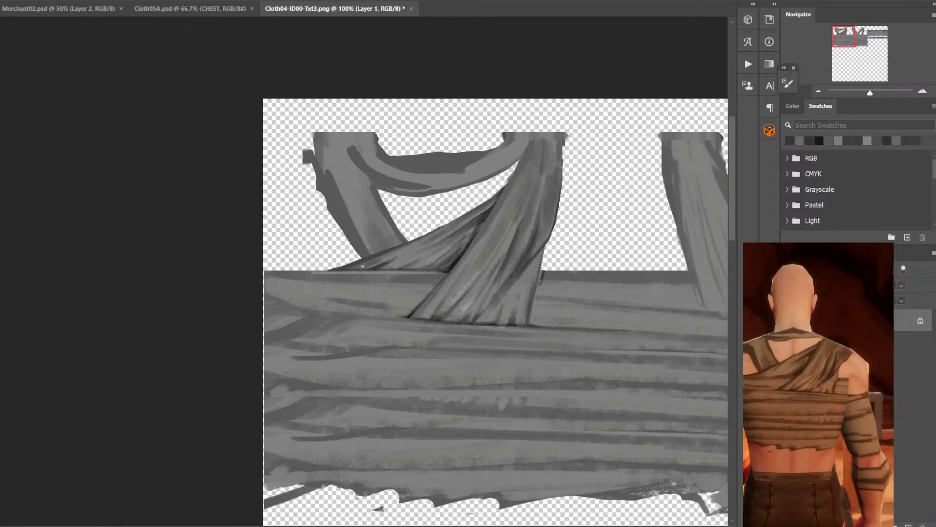
alt+click(380, 260)
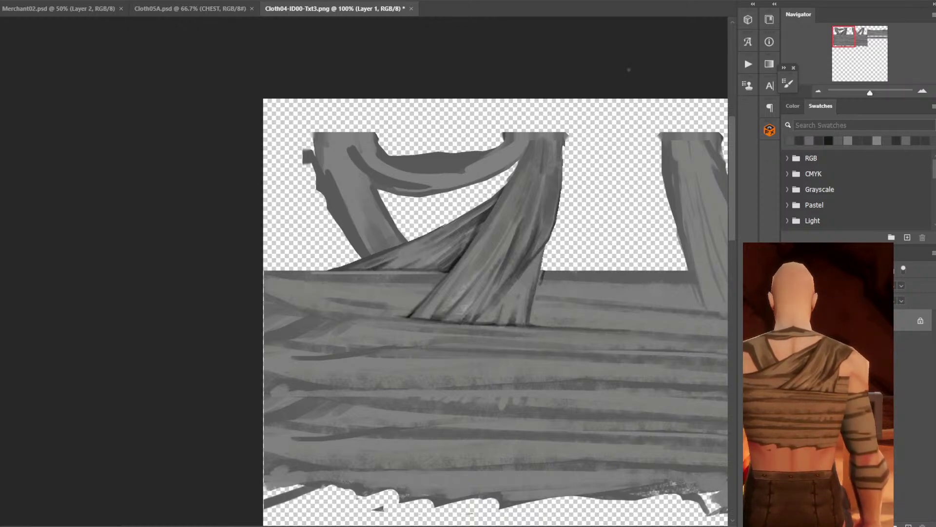
Refine the diagonal strap's tapered tip and the edge crossing the left shoulder strap with sampled greys.
alt+click(388, 244)
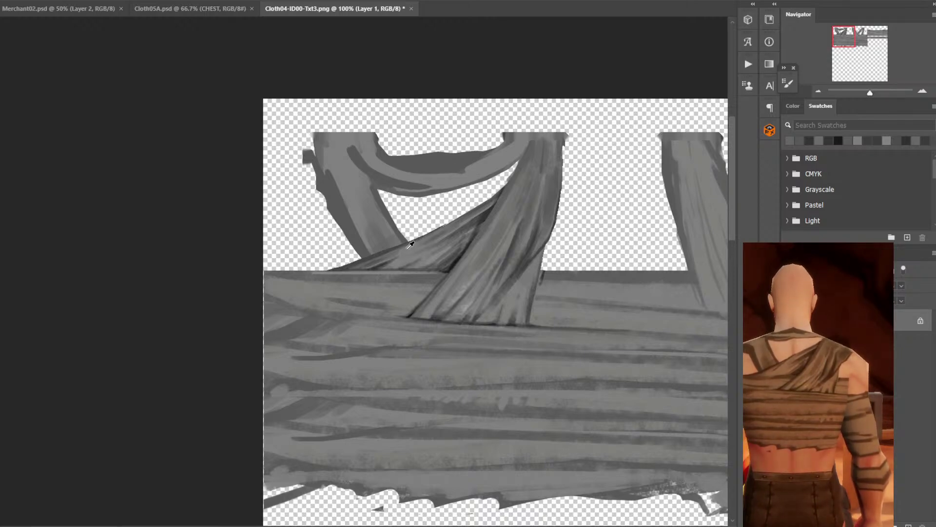
alt+click(350, 266)
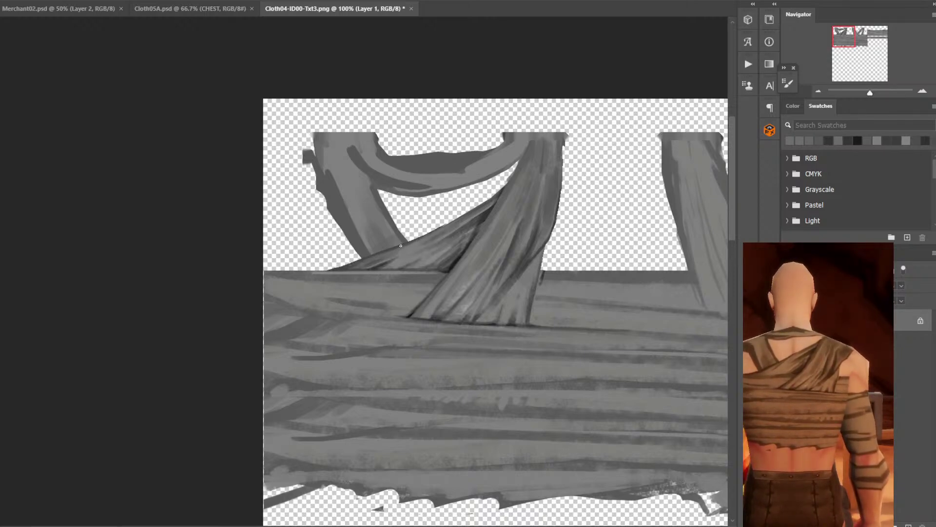
alt+click(359, 263)
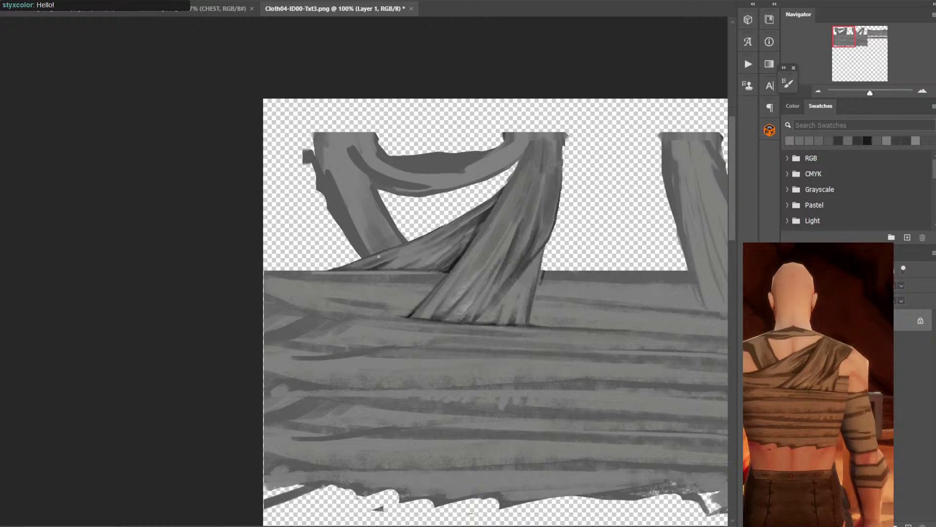
drag(349, 268, 335, 268)
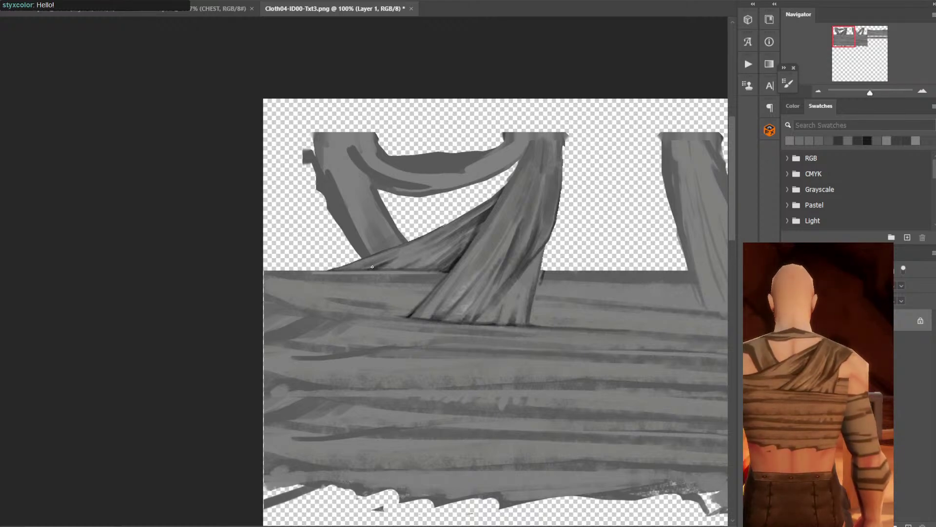
Deepen the shadows at the diagonal strap's upper end, where it tucks under the central strap, with sampled dark greys.
alt+click(446, 227)
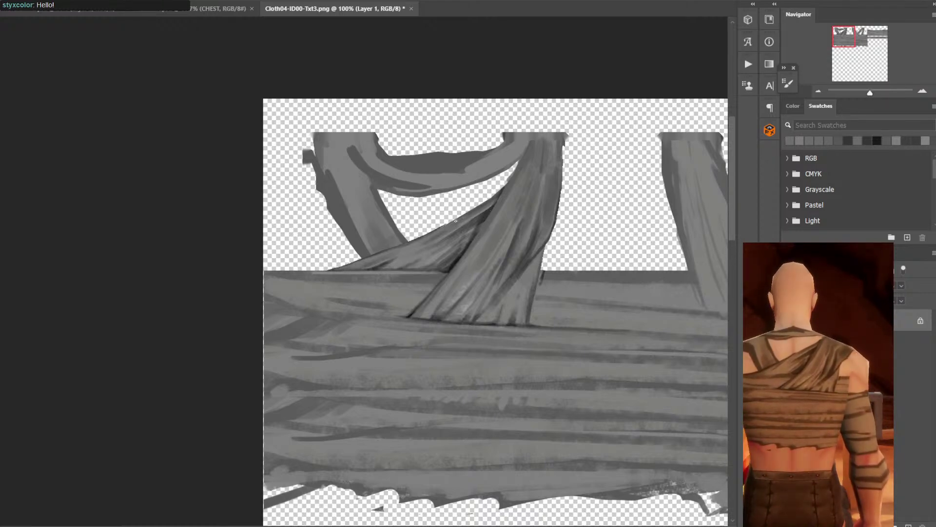
alt+click(485, 217)
alt+click(488, 212)
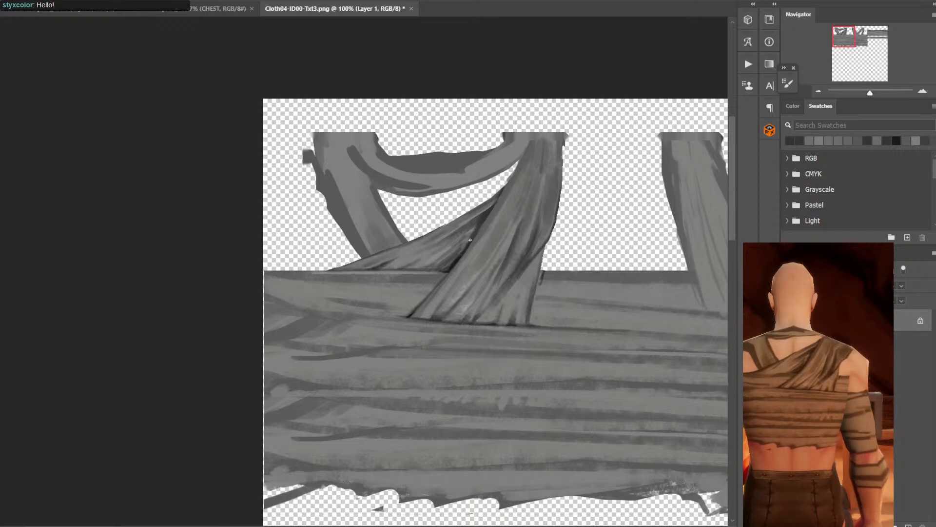
alt+click(471, 239)
alt+click(479, 227)
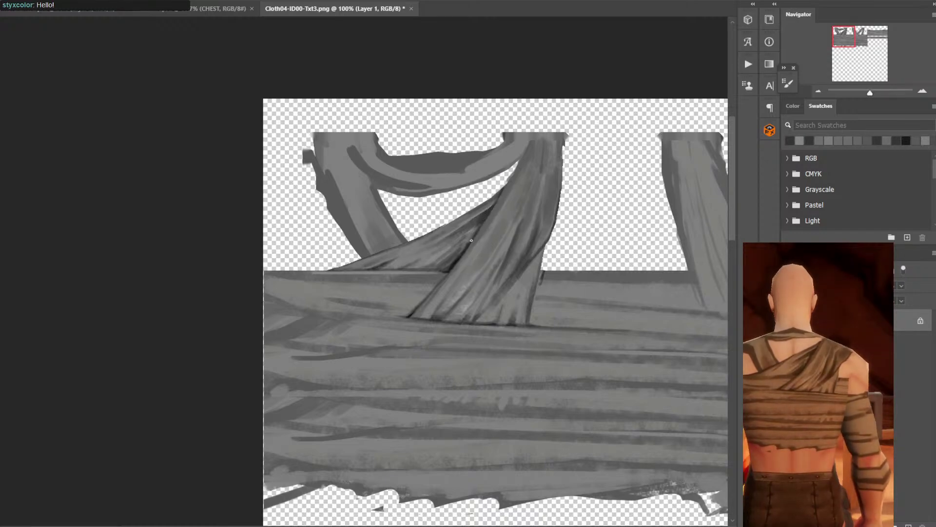
alt+click(484, 215)
alt+click(485, 214)
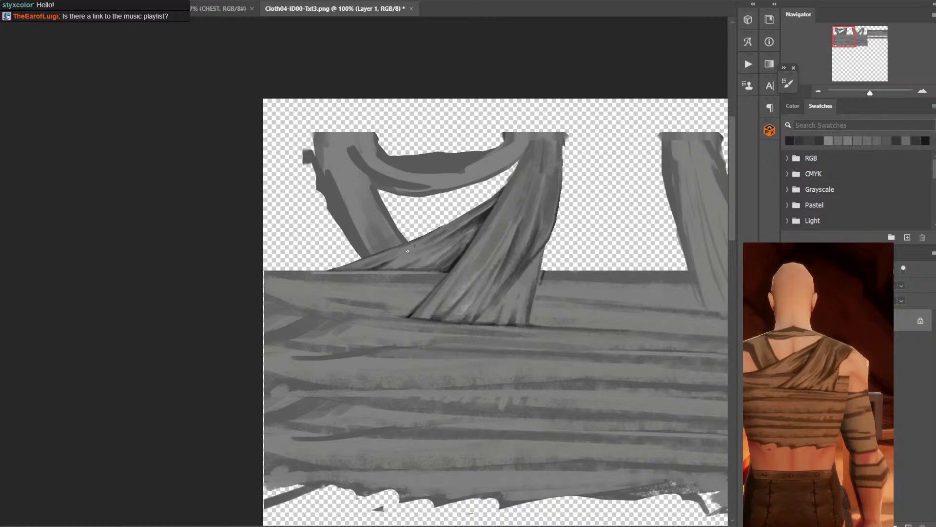
Save the file, then select the area along the diagonal strap's upper edge near the central strap and delete its pixels.
key(ctrl+s)
key(ctrl+plus)
drag(470, 207, 539, 172)
key(Delete)
key(ctrl+minus)
key(ctrl+minus)
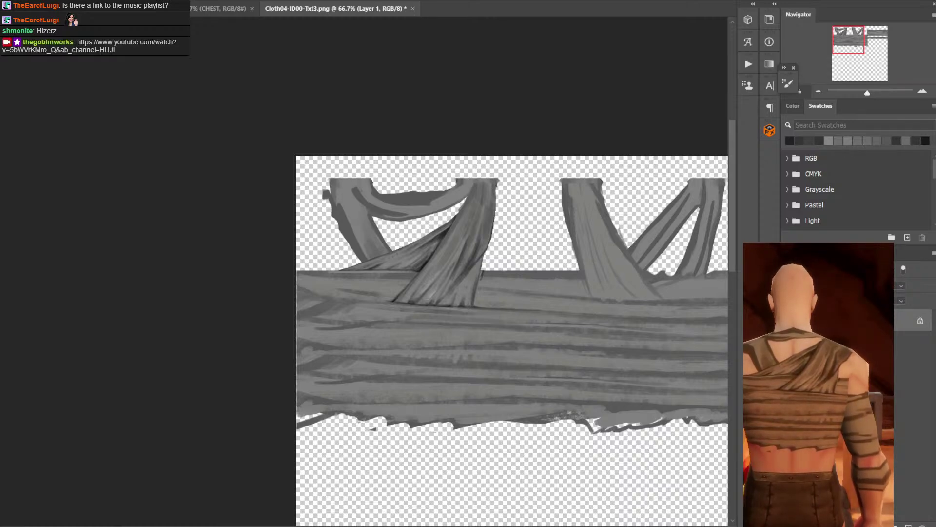
Paint short dark shadow strokes on the wrap along the central strap's lower left edge, using sampled dark grey.
key(ctrl+plus)
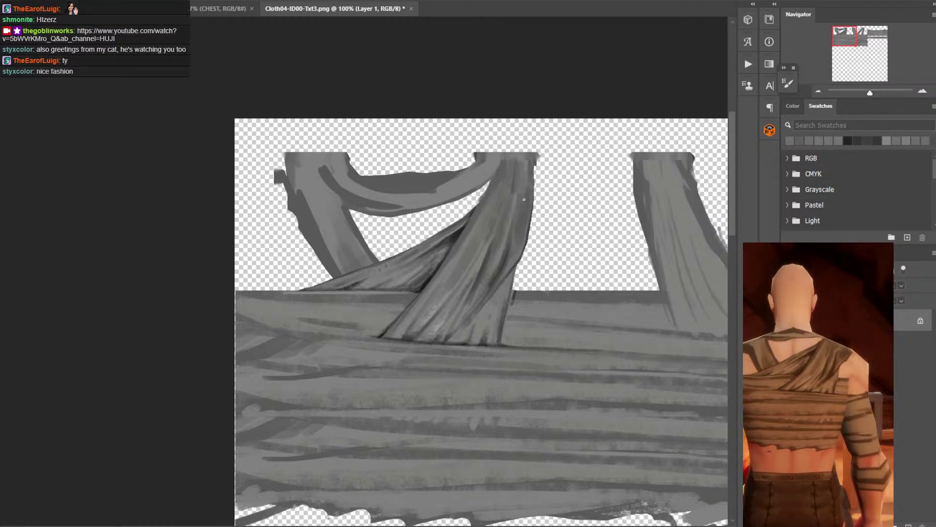
alt+click(521, 190)
drag(521, 271, 580, 173)
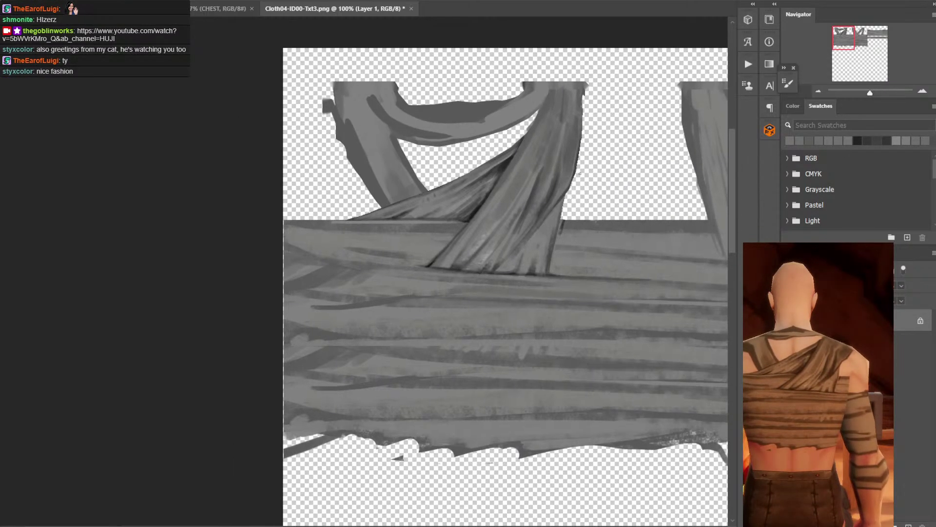
key(ctrl+minus)
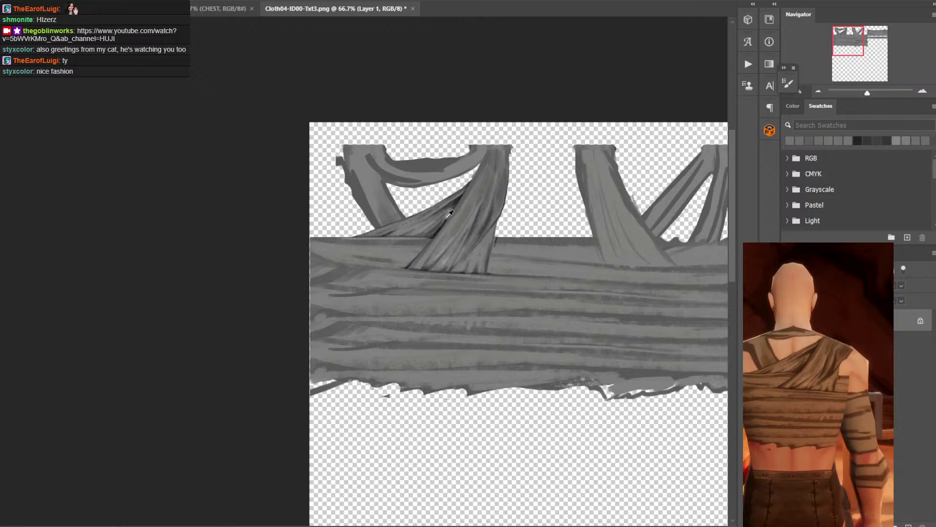
alt+click(430, 234)
key(ctrl+plus)
key(ctrl+plus)
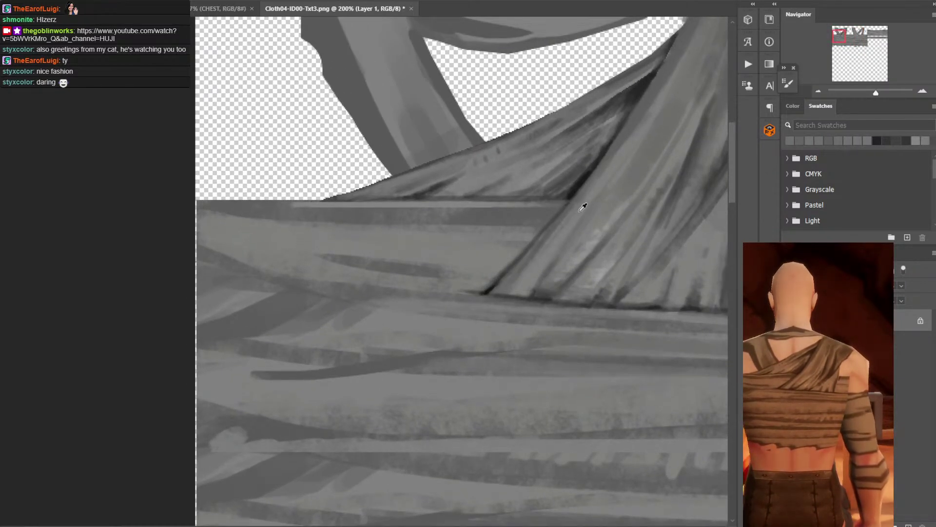
alt+click(583, 182)
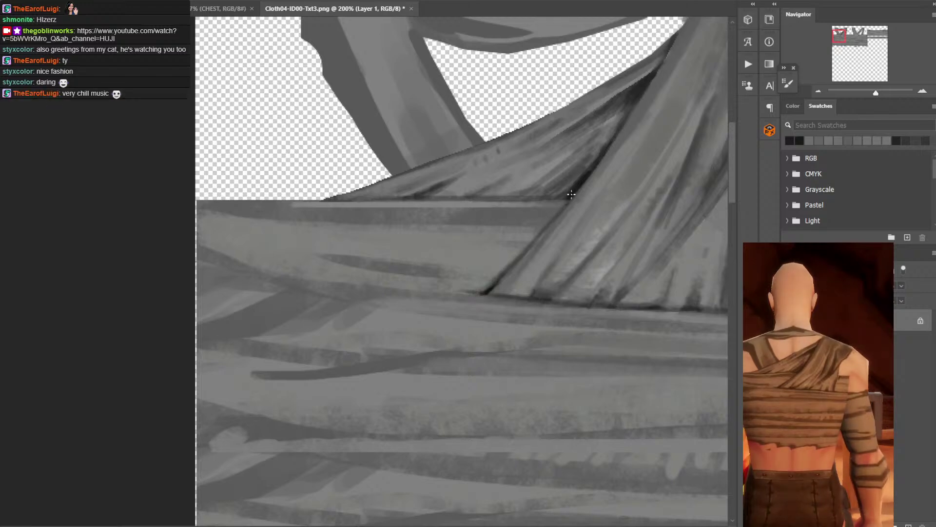
alt+click(579, 186)
mouse_move(562, 207)
mouse_down()
mouse_move(528, 245)
mouse_move(509, 246)
mouse_up()
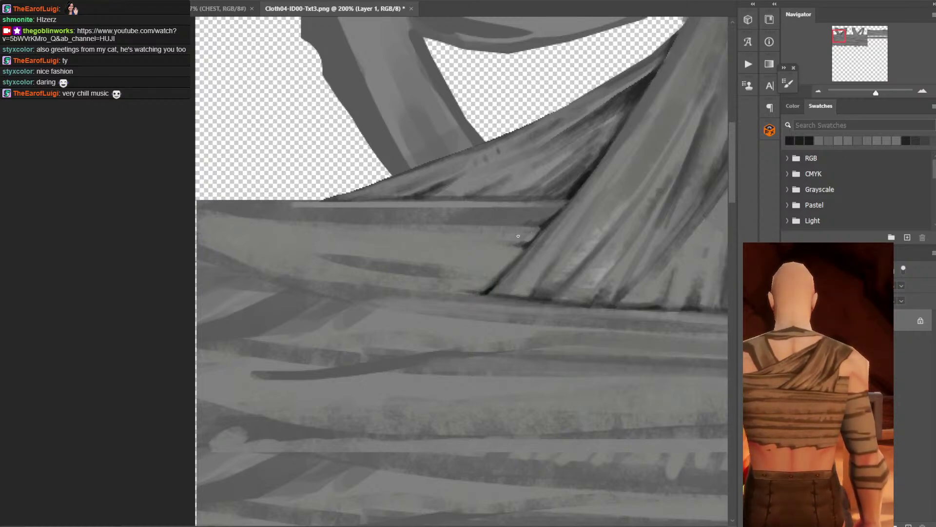
drag(523, 252, 485, 291)
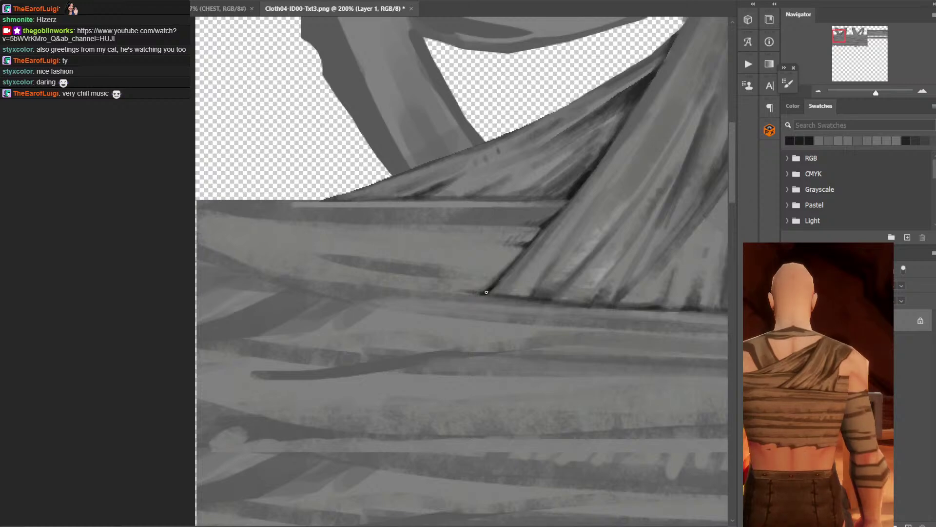
Draw a thin dark crease across the wrap leftwards from the central strap's lower left corner, undoing a stray stroke.
key(ctrl+minus)
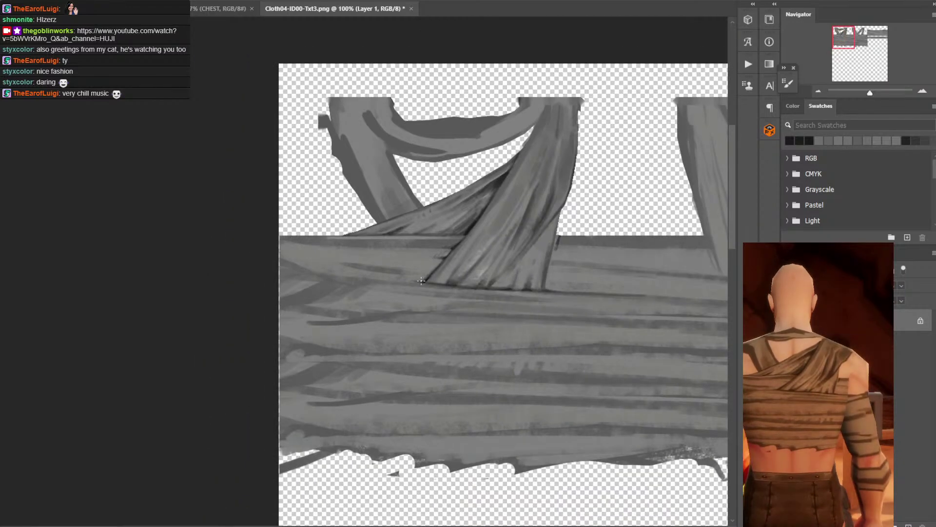
drag(425, 282, 319, 272)
key(ctrl+z)
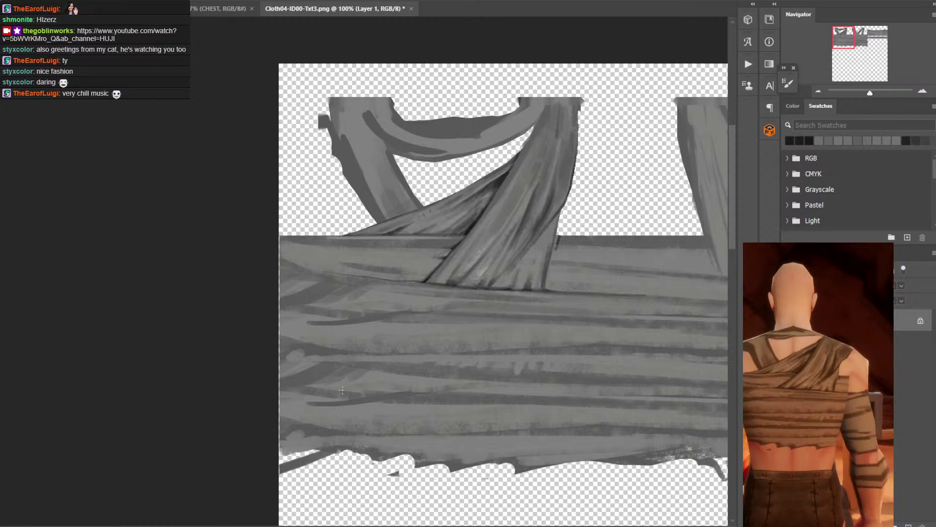
Extend the dark crease rightwards from the central strap's base and touch up the shadow along its lower right edge.
key(ctrl+plus)
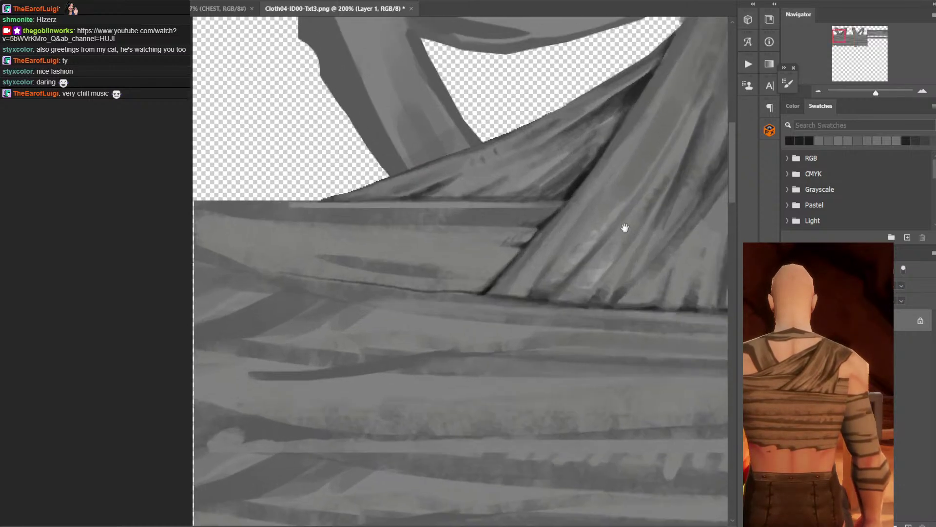
drag(622, 226, 370, 213)
drag(426, 309, 534, 314)
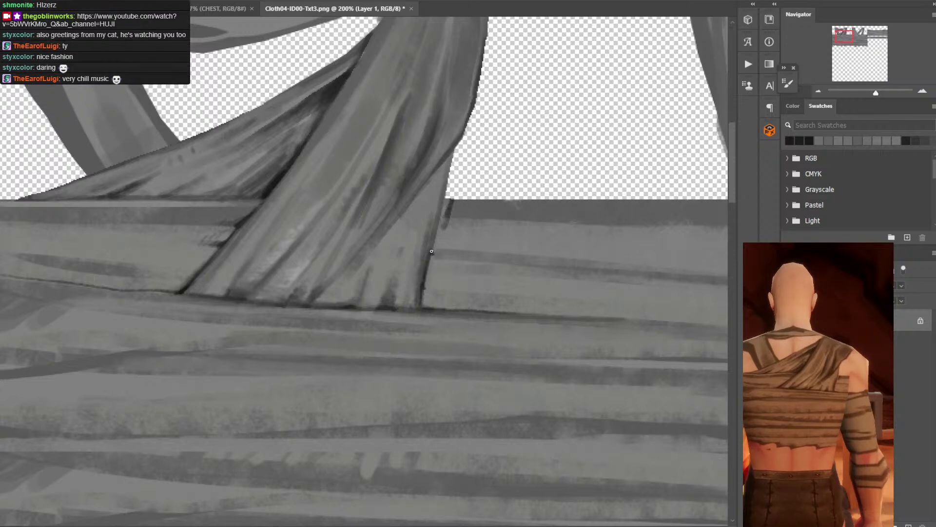
mouse_move(435, 250)
mouse_down()
mouse_move(436, 227)
mouse_move(439, 254)
mouse_move(424, 291)
mouse_move(439, 255)
mouse_up()
key(ctrl+minus)
key(ctrl+minus)
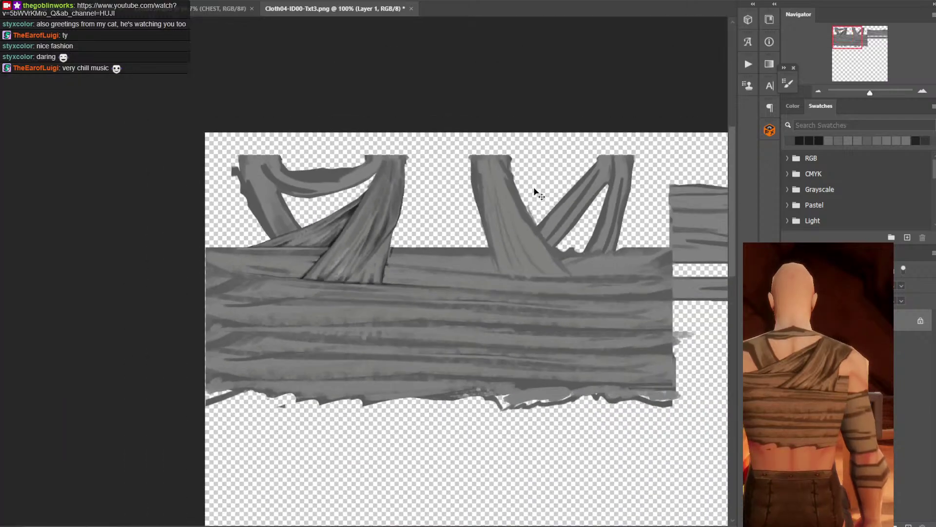
Paint a small light grey highlight on the wrap just beside the central strap's lower right edge.
key(ctrl+plus)
alt+click(334, 266)
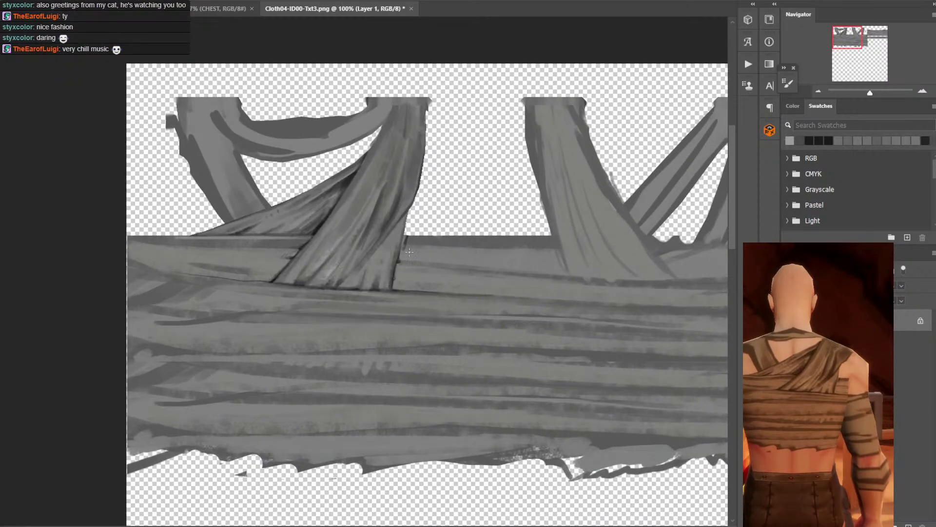
key(ctrl+plus)
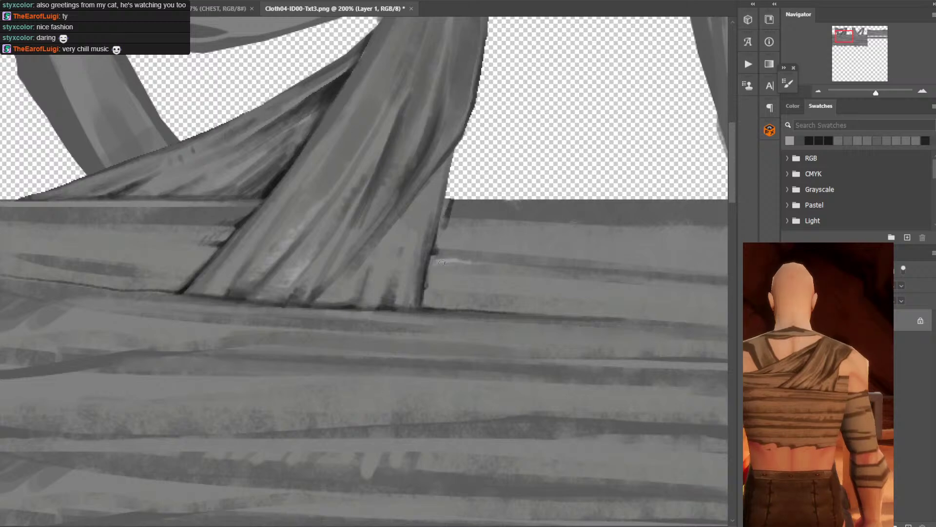
drag(438, 260, 474, 269)
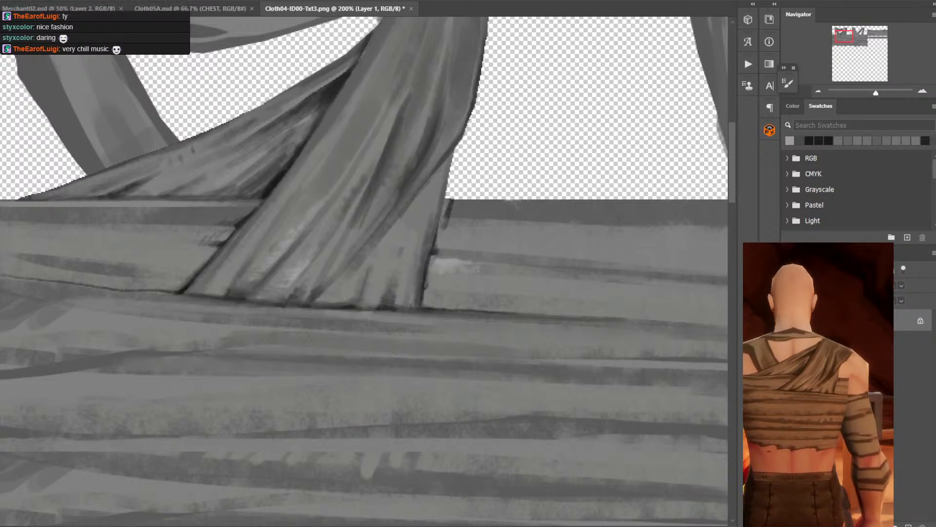
alt+click(444, 268)
key(ctrl+minus)
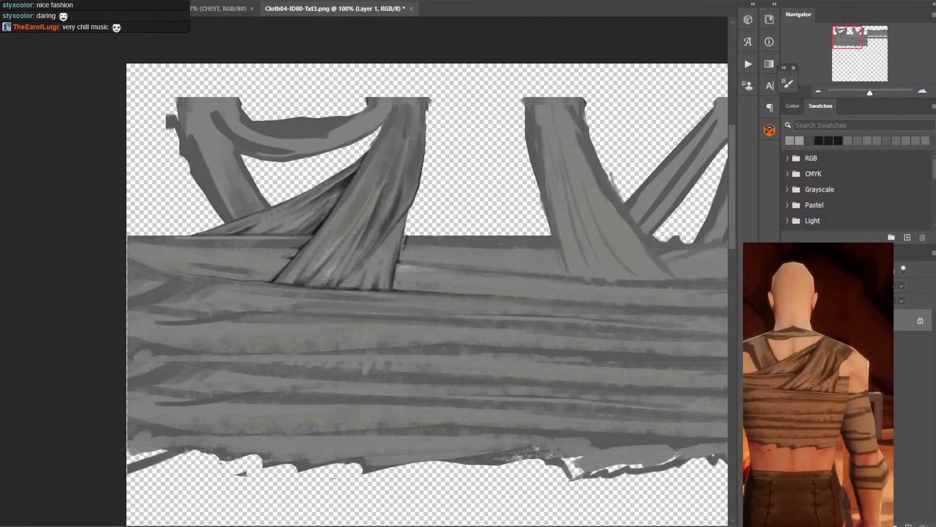
Shade around the highlight with sampled greys and draw a dark crease above it, running rightwards from the central strap's edge.
alt+click(396, 270)
drag(396, 272, 399, 279)
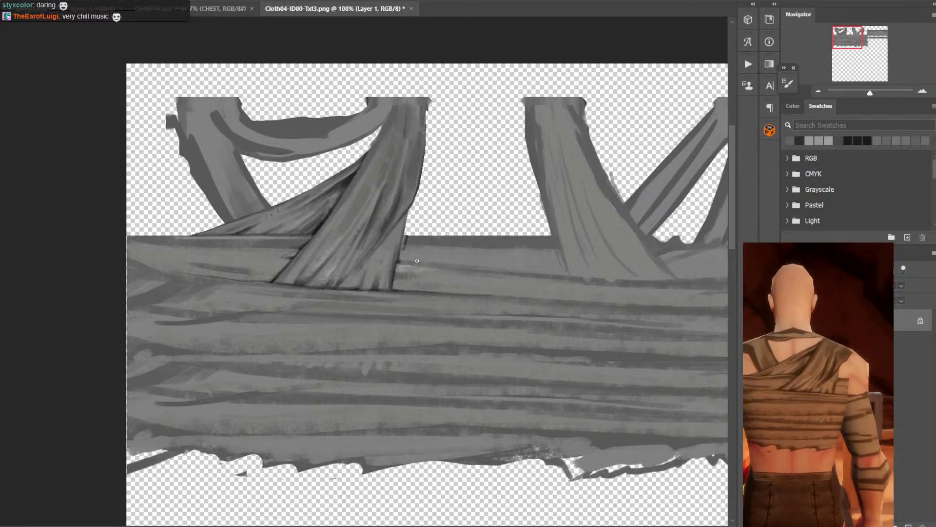
alt+click(319, 230)
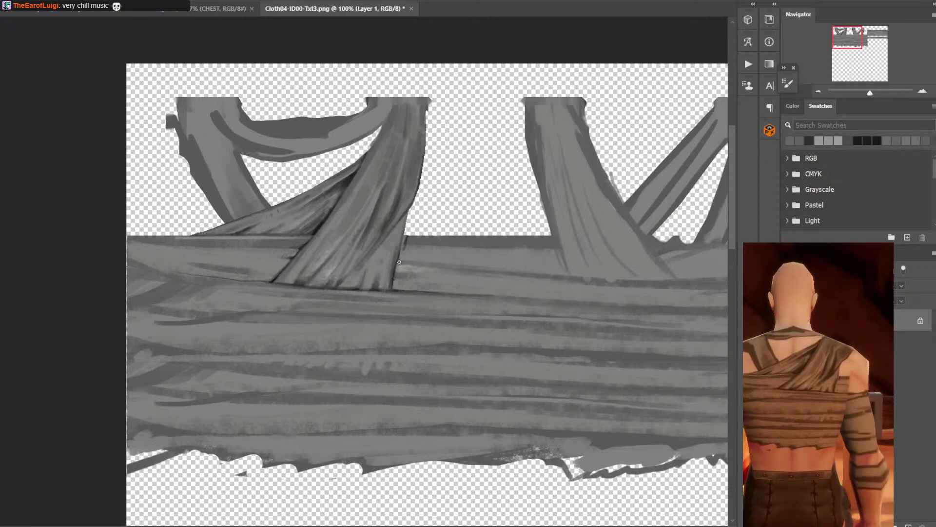
drag(403, 262, 458, 265)
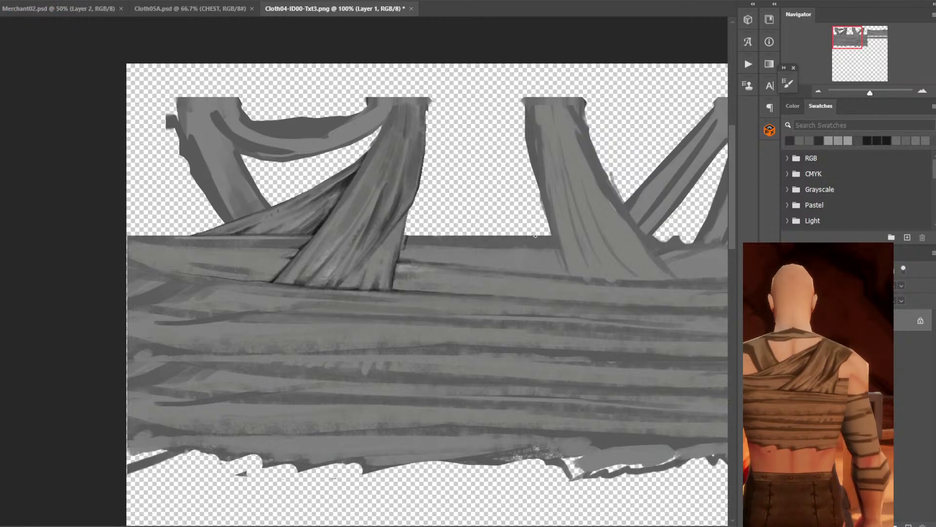
drag(535, 236, 455, 150)
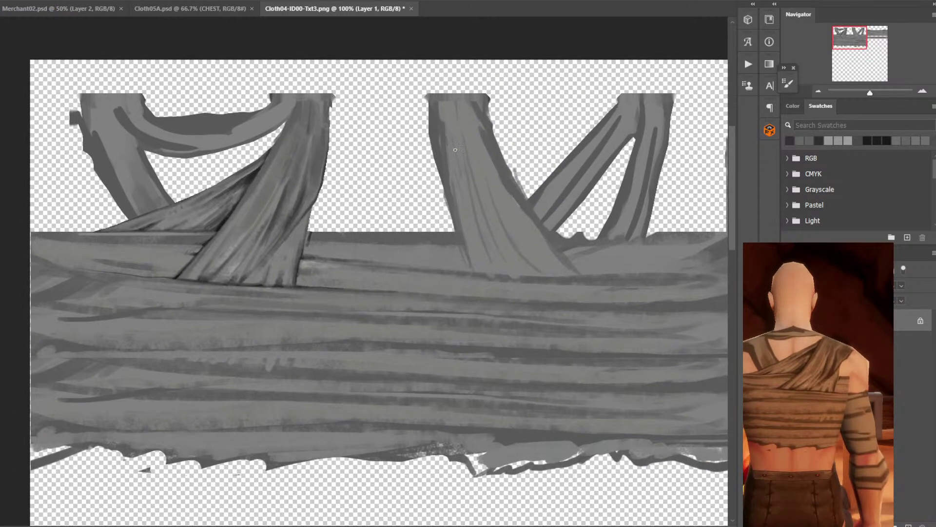
scroll(397, 259, up, 2)
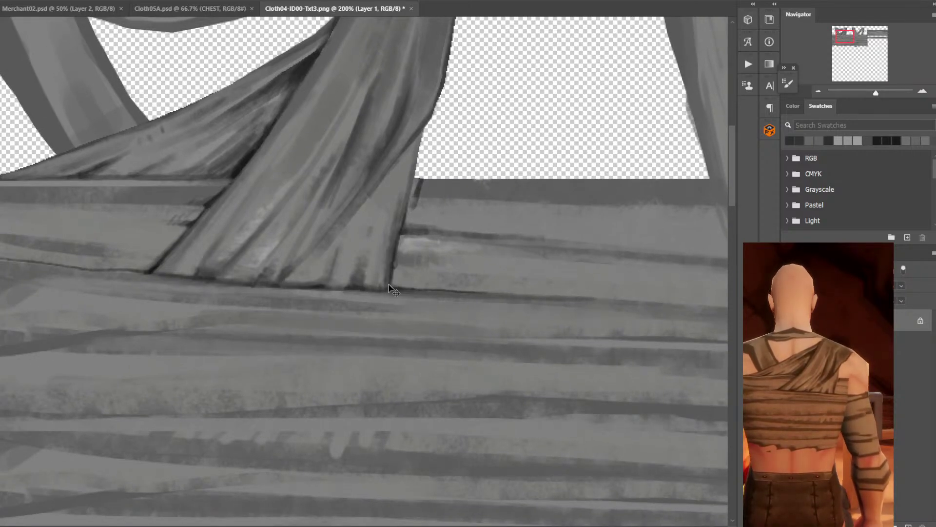
Touch up the dark line at the central strap's lower right corner with a sampled dark grey.
alt+click(395, 270)
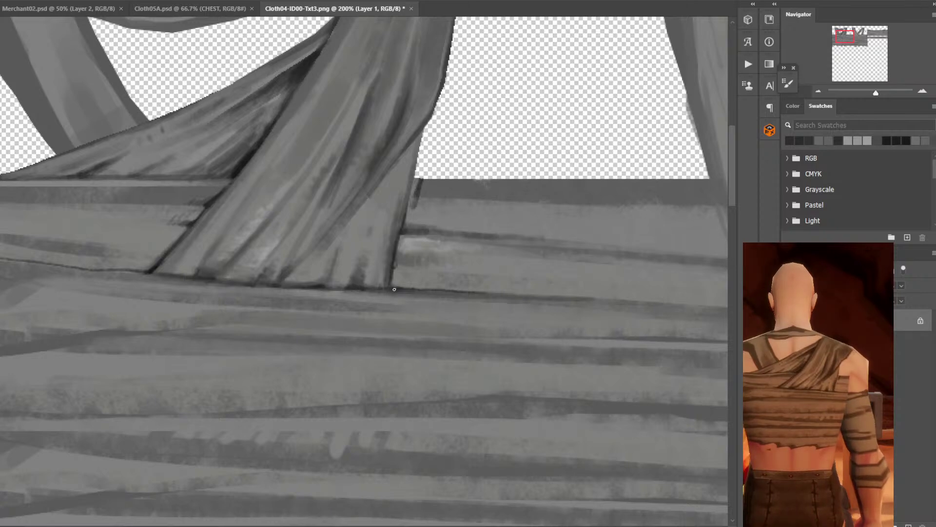
drag(358, 291, 393, 290)
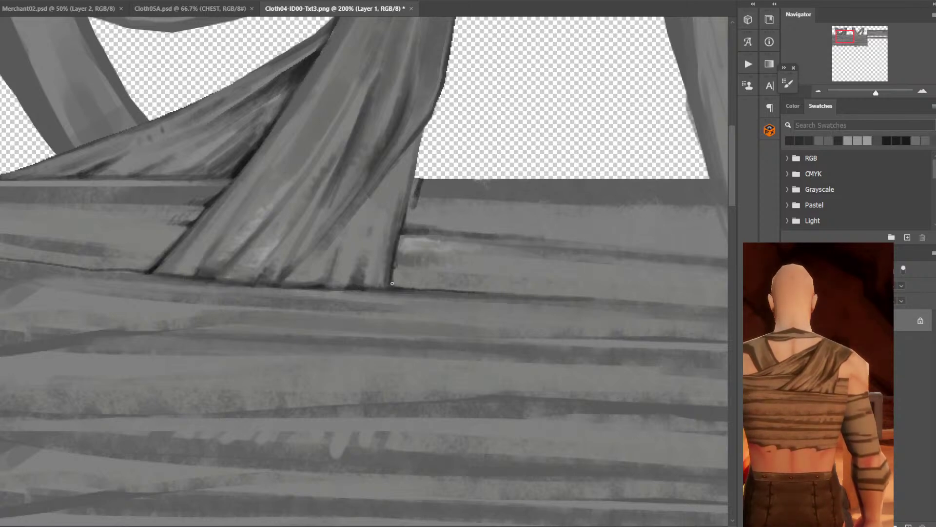
scroll(397, 286, down, 5)
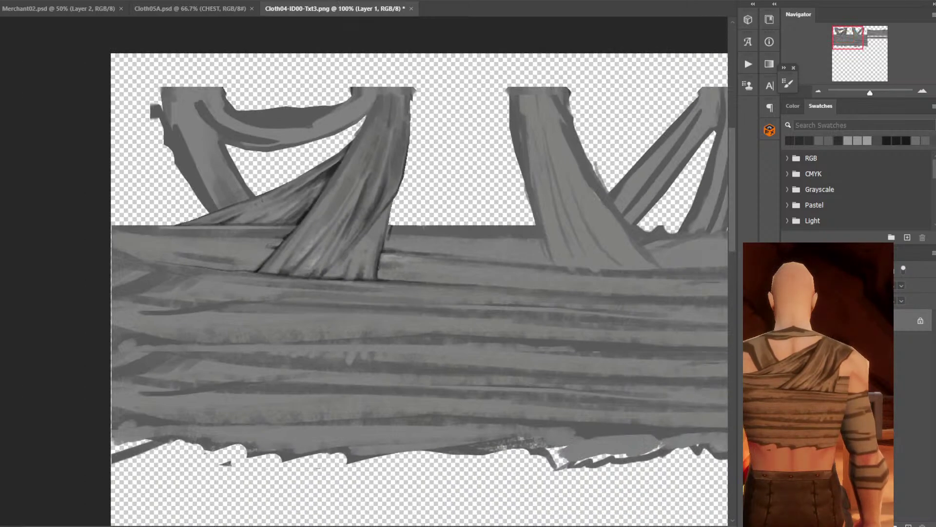
Draw a thin dark fold across the wrap just below the central strap's base, undoing the first stroke.
scroll(325, 242, up, 3)
scroll(325, 242, up, 2)
drag(262, 273, 483, 291)
key(ctrl+z)
drag(298, 278, 419, 281)
drag(302, 276, 236, 275)
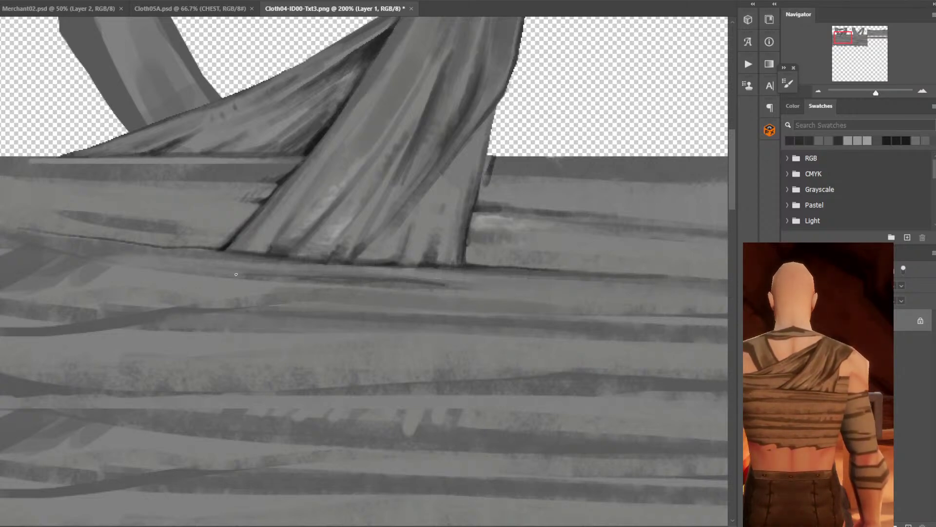
key(ctrl+minus)
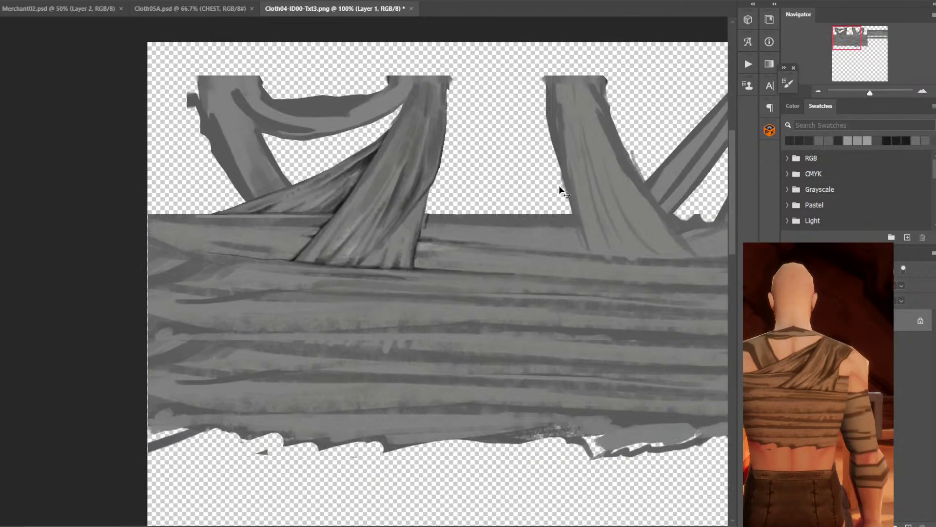
key(ctrl+minus)
key(ctrl+plus)
drag(387, 307, 476, 292)
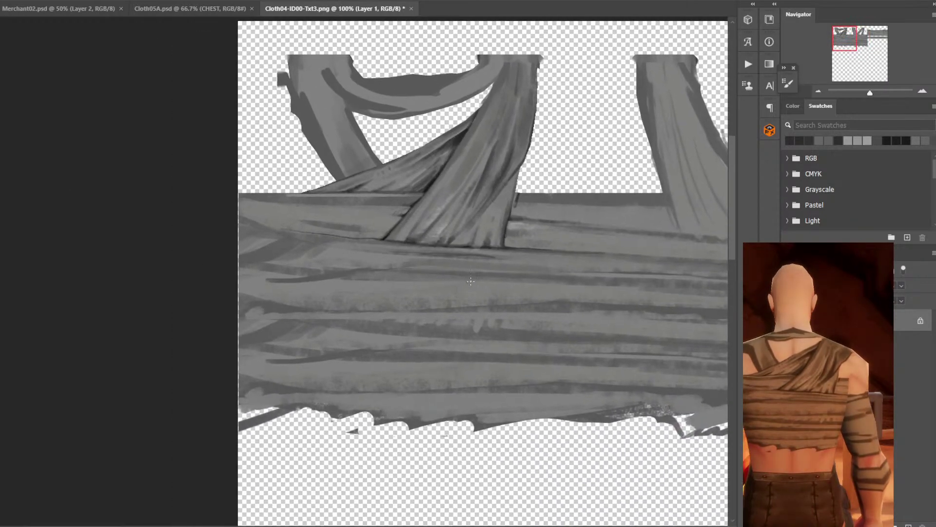
drag(554, 217, 407, 259)
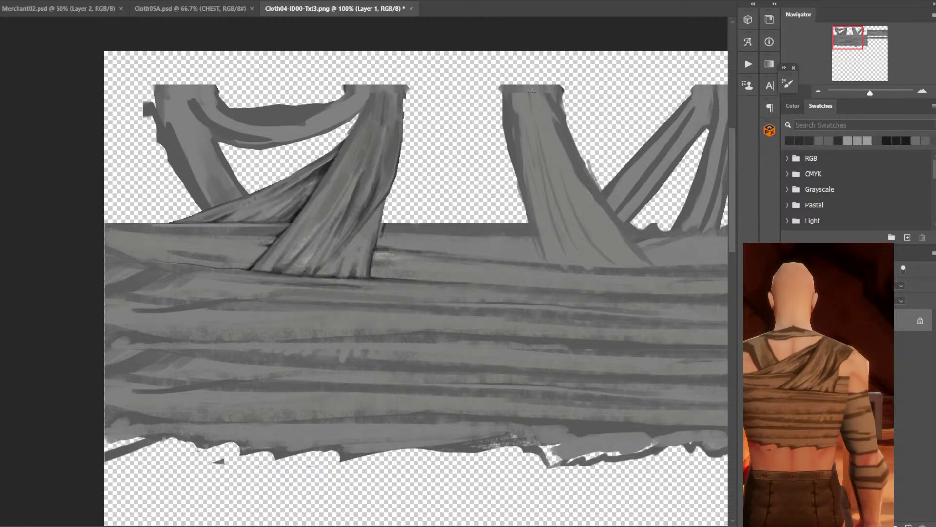
Paint a dark branching fold inside the central strap near its lower right edge, using a sampled dark tone.
key(ctrl+plus)
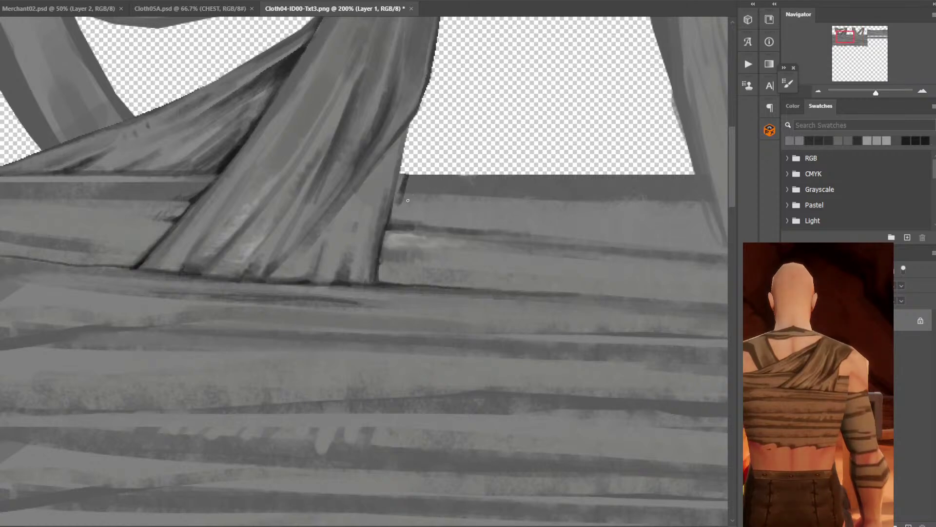
drag(445, 161, 432, 203)
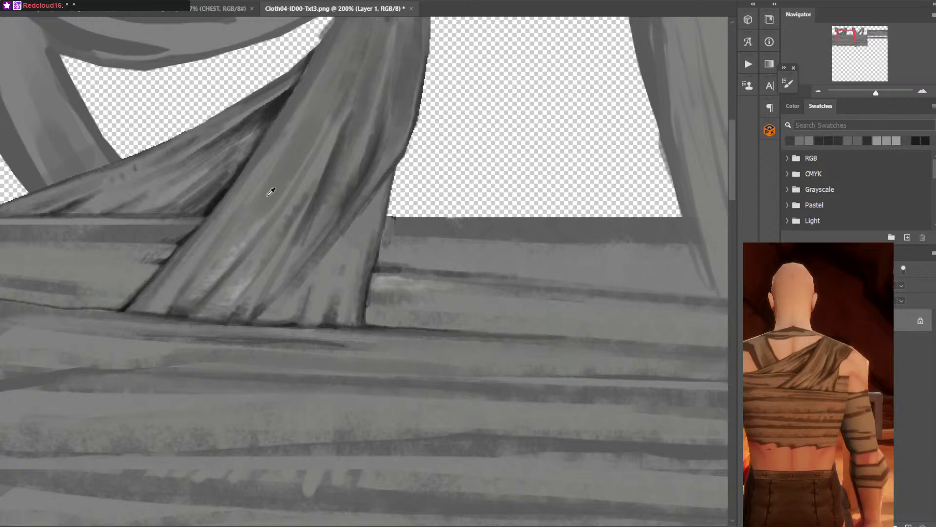
alt+click(216, 201)
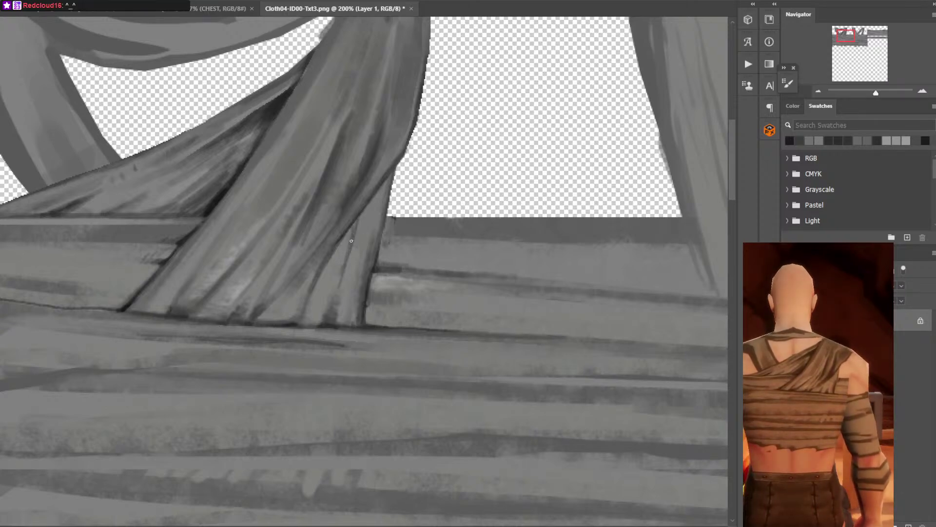
drag(352, 230, 349, 245)
mouse_move(364, 213)
mouse_down()
mouse_move(361, 229)
mouse_move(381, 187)
mouse_move(376, 198)
mouse_up()
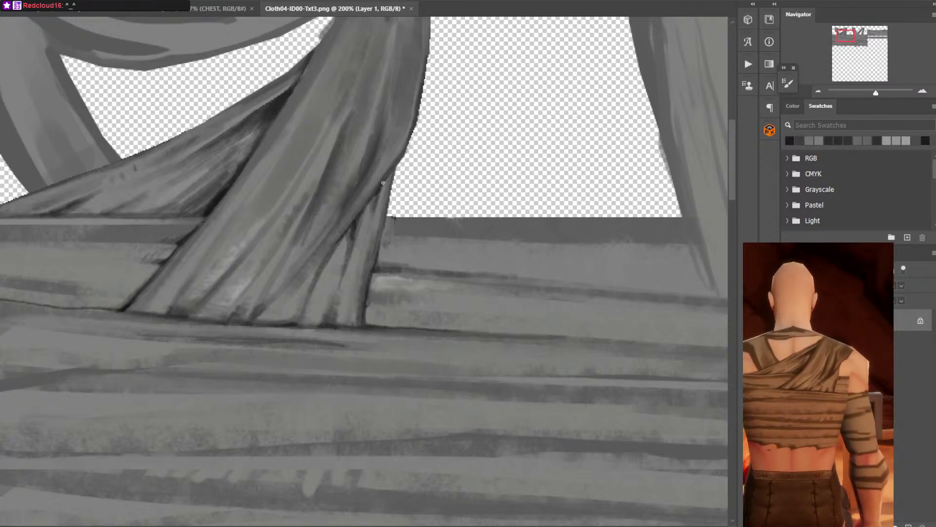
Darken the fold where it meets the central strap's right edge, undoing stray strokes.
drag(395, 151, 364, 230)
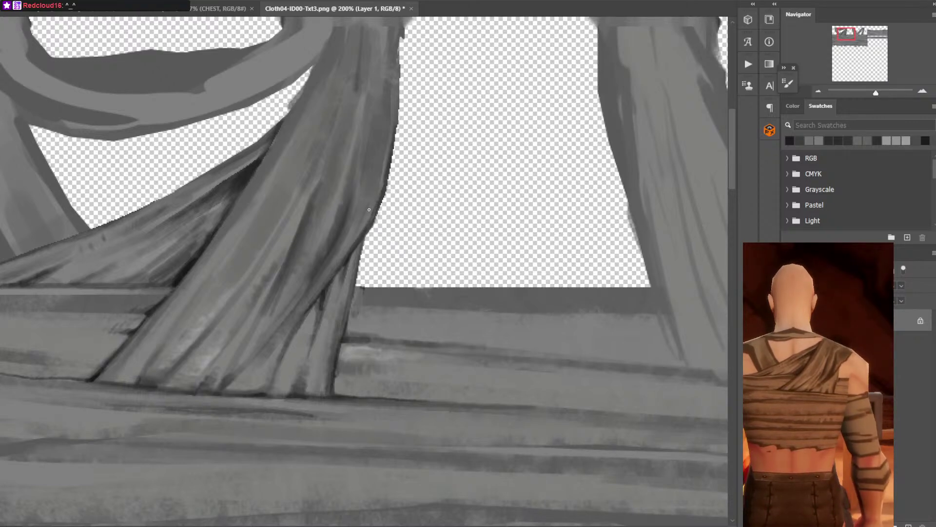
key(ctrl+z)
drag(365, 224, 386, 163)
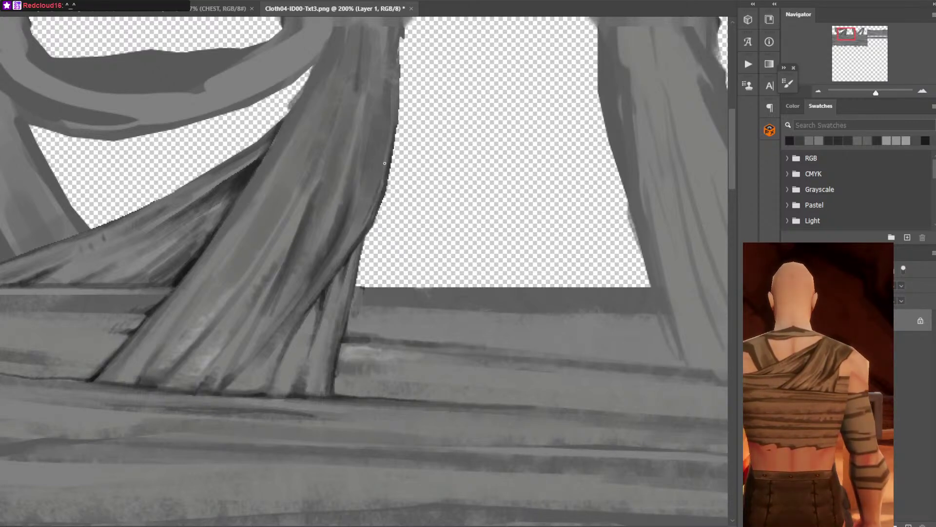
key(ctrl+z)
drag(351, 243, 367, 212)
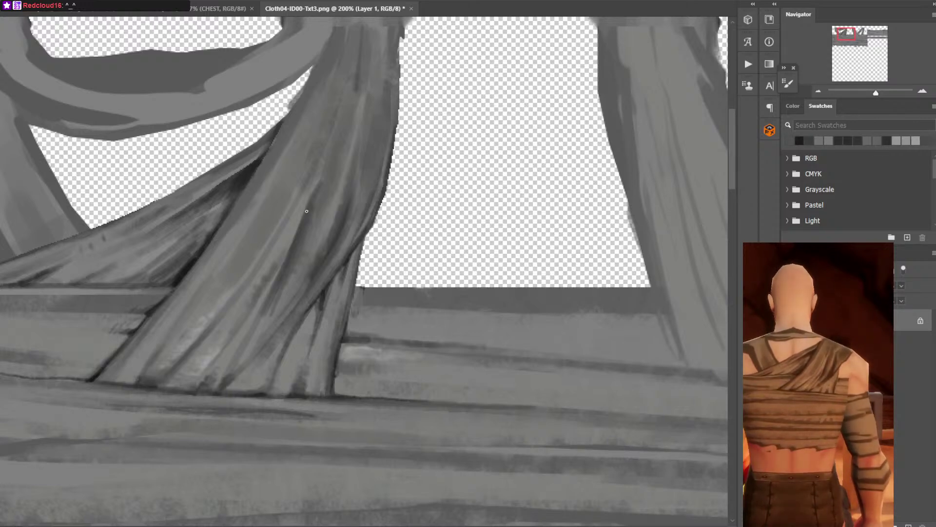
Use the Lasso to clean up the stray pixels along the central strap's upper left edge, and save the file.
scroll(331, 160, up, 5)
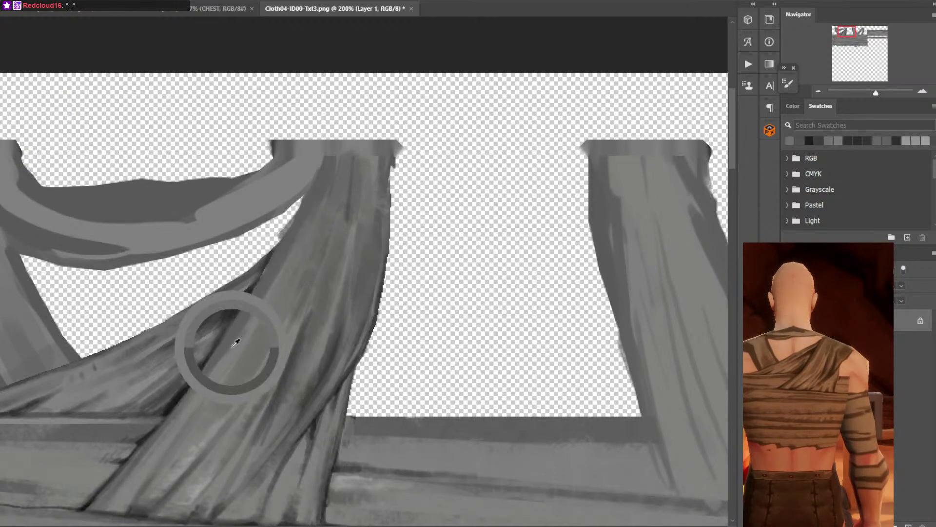
drag(194, 397, 334, 302)
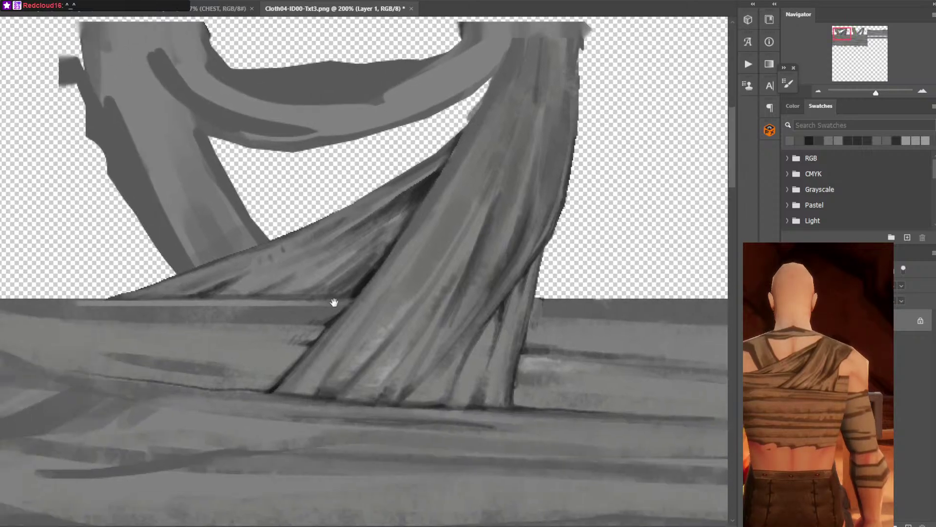
scroll(413, 223, up, 4)
scroll(412, 223, right, 2)
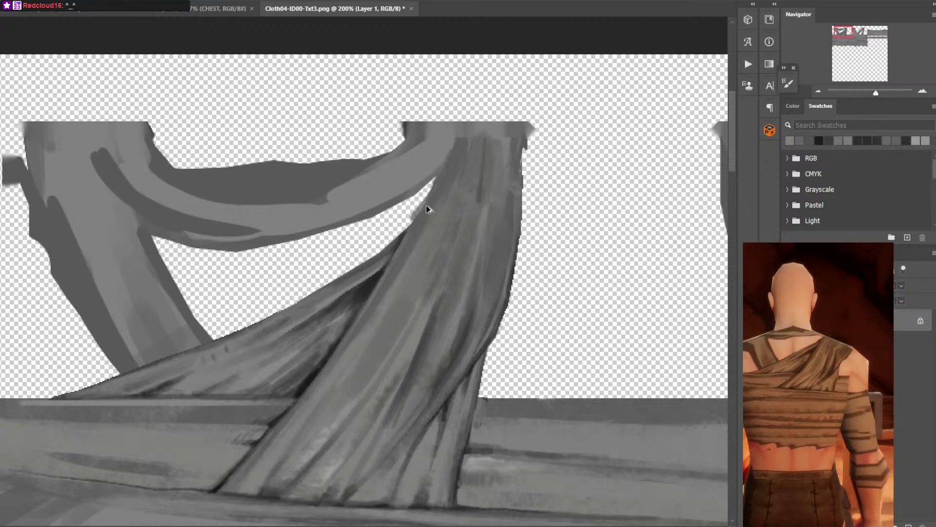
key(l)
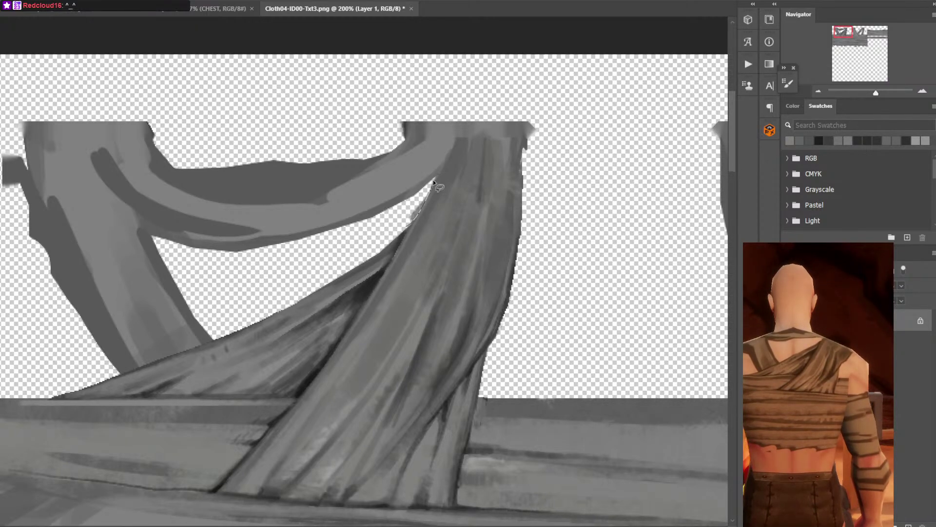
key(ctrl+minus)
right_click(872, 366)
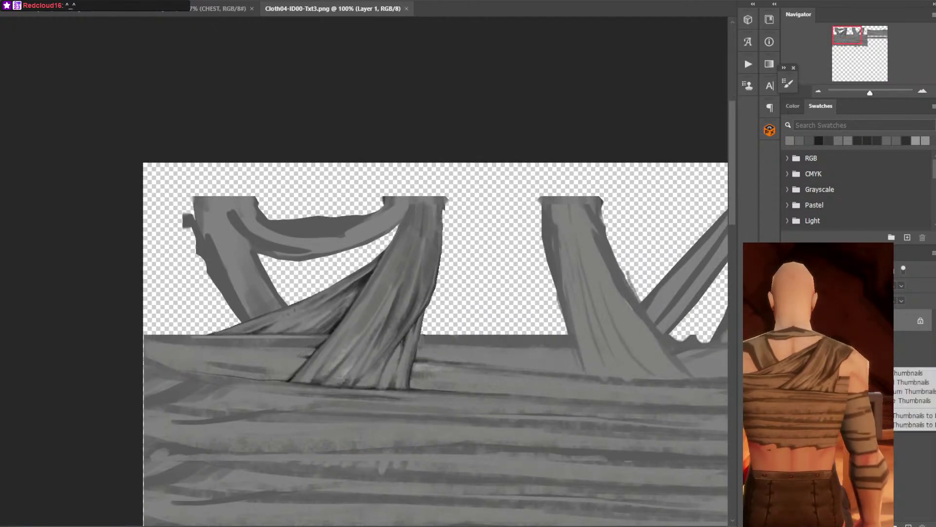
key(Escape)
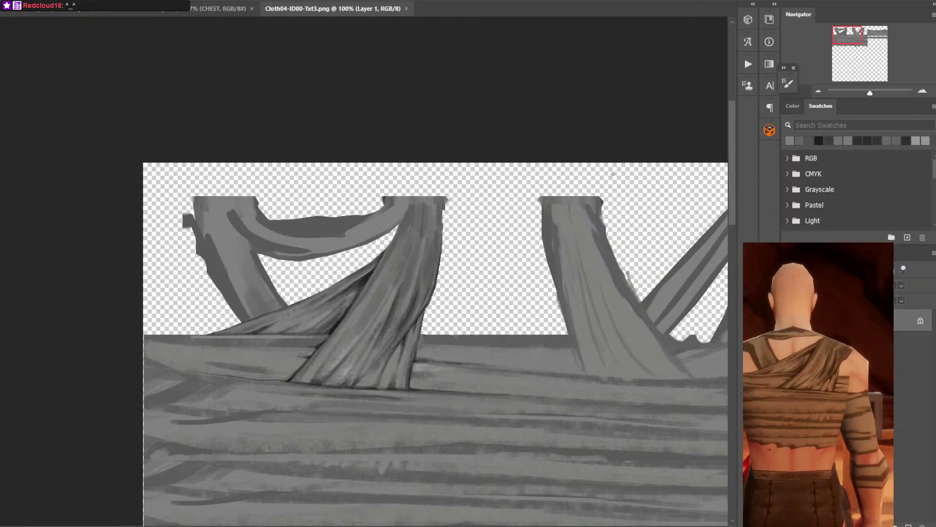
Paint a dark edge line down the lower left side of the wide strap beside the shaded central strap, using a sampled dark tone.
key(ctrl+plus)
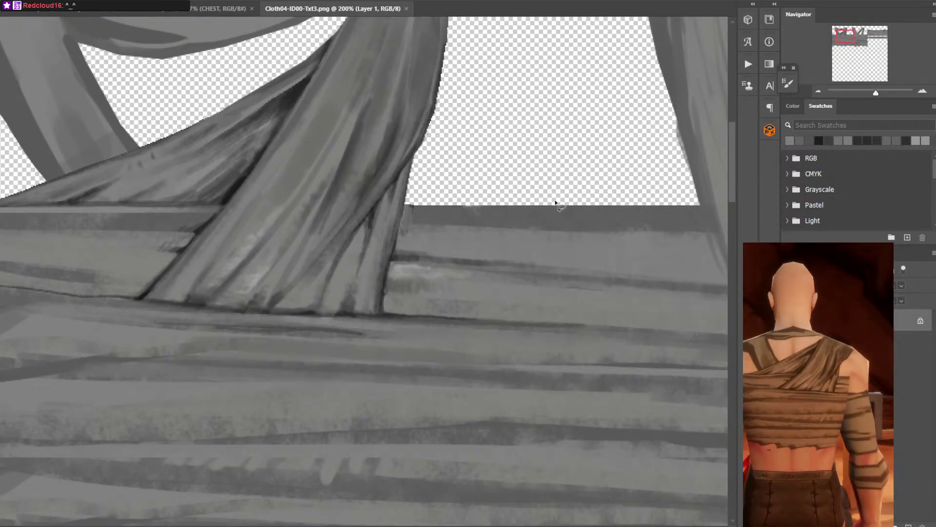
drag(451, 292, 496, 197)
key(ctrl+minus)
key(ctrl+minus)
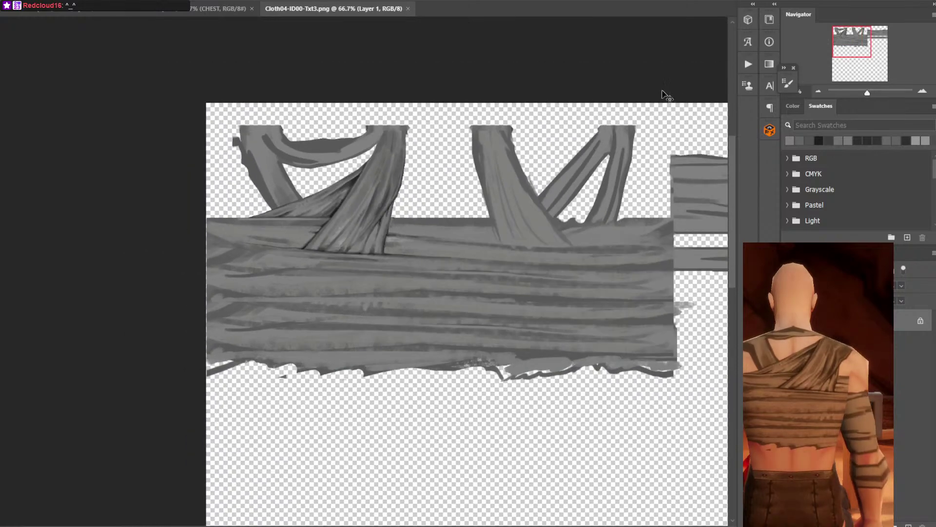
key(ctrl+plus)
drag(609, 130, 470, 211)
key(ctrl+plus)
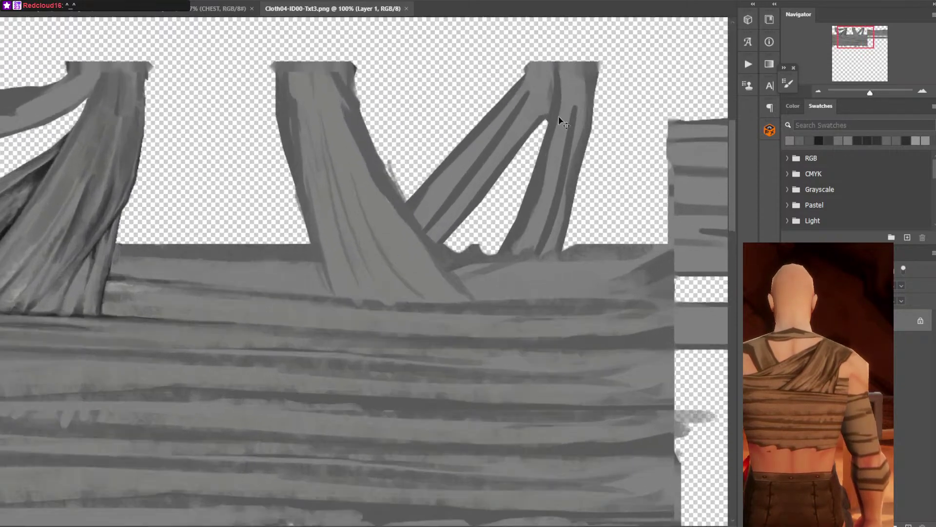
key(ctrl+minus)
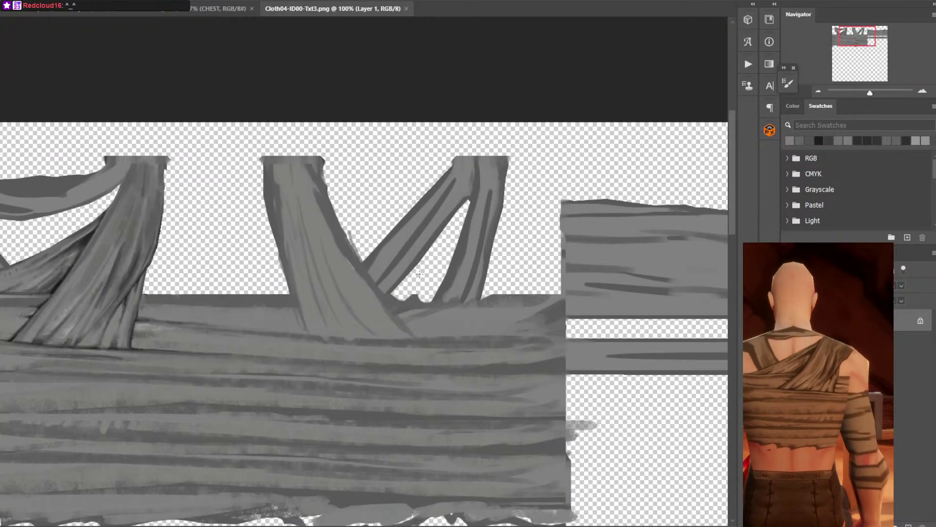
alt+click(103, 225)
key(ctrl+plus)
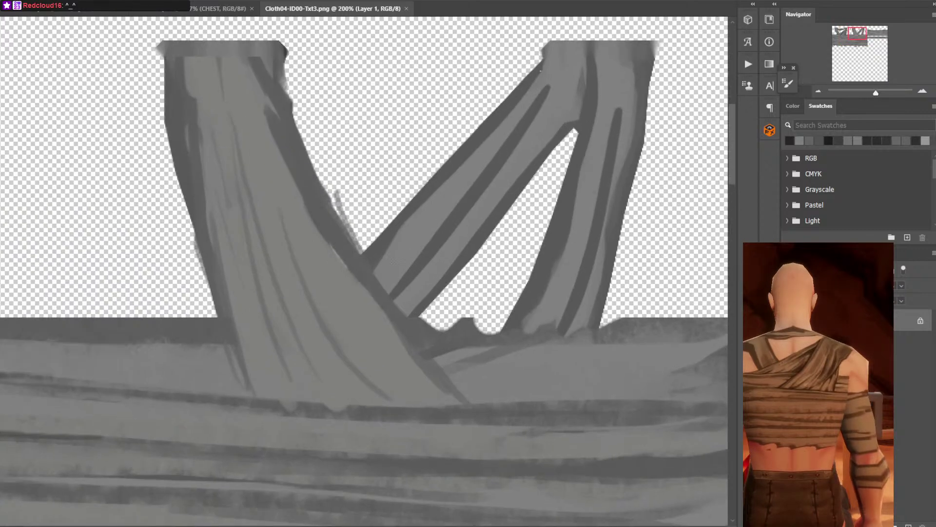
scroll(403, 281, down, 1)
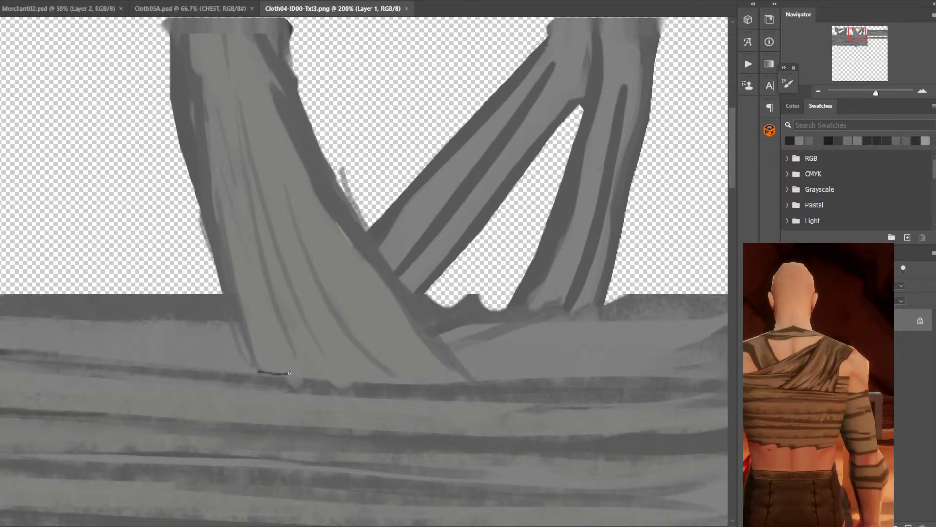
drag(252, 353, 257, 373)
key(ctrl+z)
mouse_move(256, 373)
mouse_down()
mouse_move(230, 279)
mouse_move(258, 371)
mouse_up()
drag(240, 320, 246, 343)
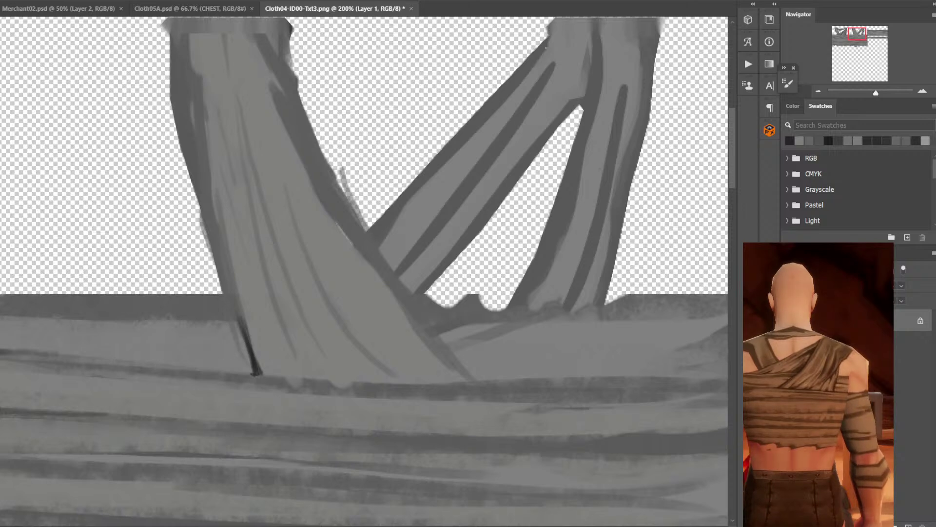
Paint dark creases and a thin contact shadow along the bottom edge of the same wide strap where it meets the wrap.
key(c)
drag(587, 335, 594, 327)
click(807, 228)
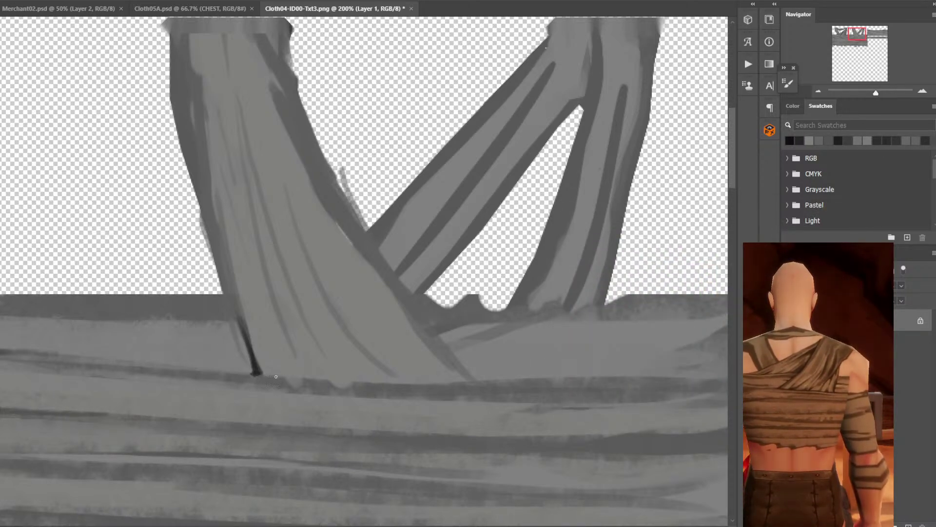
mouse_move(305, 376)
mouse_down()
mouse_move(327, 380)
mouse_move(263, 375)
mouse_move(312, 375)
mouse_move(298, 357)
mouse_move(344, 380)
mouse_move(339, 370)
mouse_move(355, 378)
mouse_move(329, 361)
mouse_move(349, 376)
mouse_move(396, 379)
mouse_up()
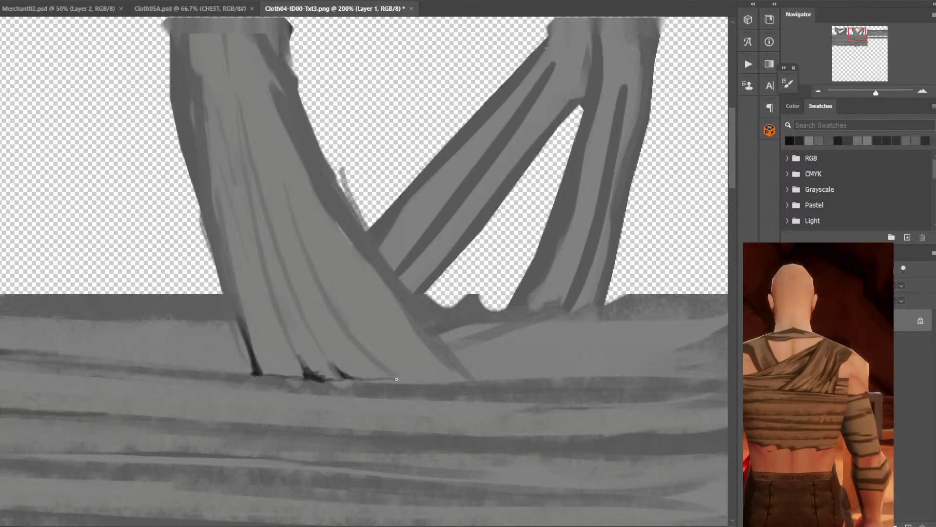
Paint soft light highlights between the creases at the wide strap's base, sampling light and mid greys from the cloth.
mouse_move(427, 346)
mouse_down()
mouse_move(477, 288)
mouse_move(403, 324)
mouse_move(552, 277)
mouse_move(437, 356)
mouse_move(460, 267)
mouse_up()
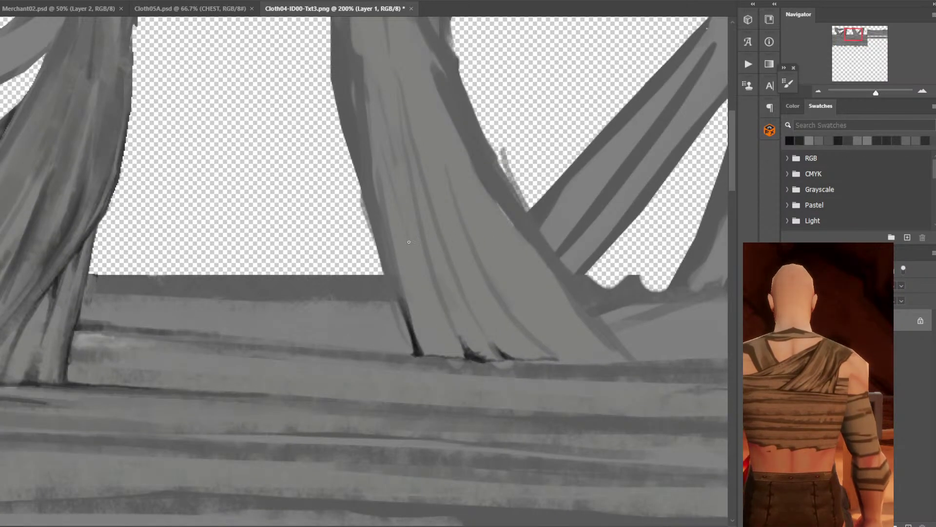
mouse_move(419, 342)
mouse_down()
mouse_move(442, 296)
mouse_move(493, 253)
mouse_move(418, 278)
mouse_up()
key(ctrl+minus)
alt+click(195, 286)
key(ctrl+plus)
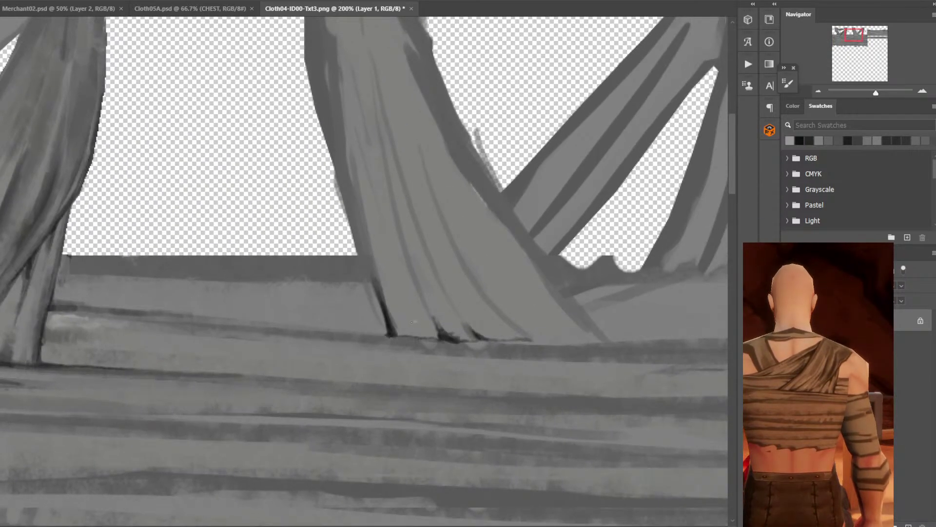
drag(412, 322, 414, 316)
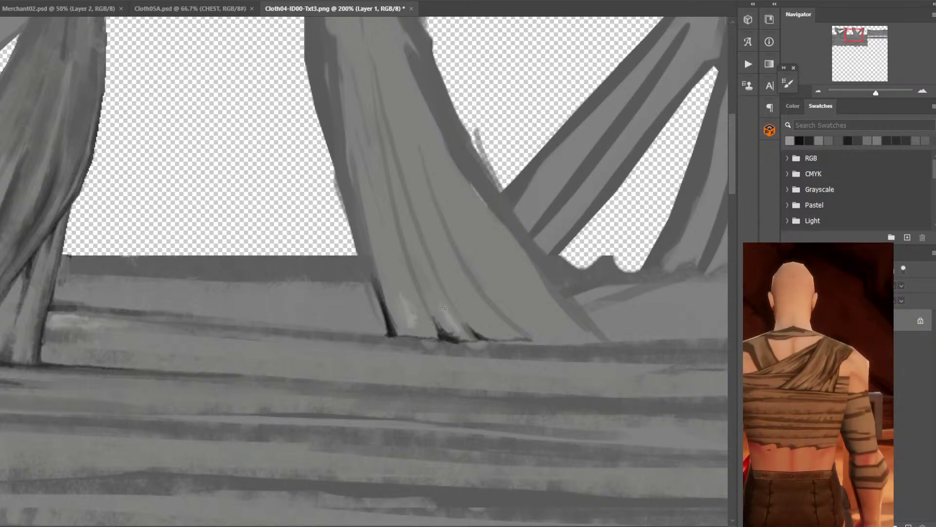
alt+click(445, 326)
mouse_move(442, 324)
mouse_down()
mouse_move(453, 332)
mouse_move(434, 308)
mouse_up()
alt+click(445, 327)
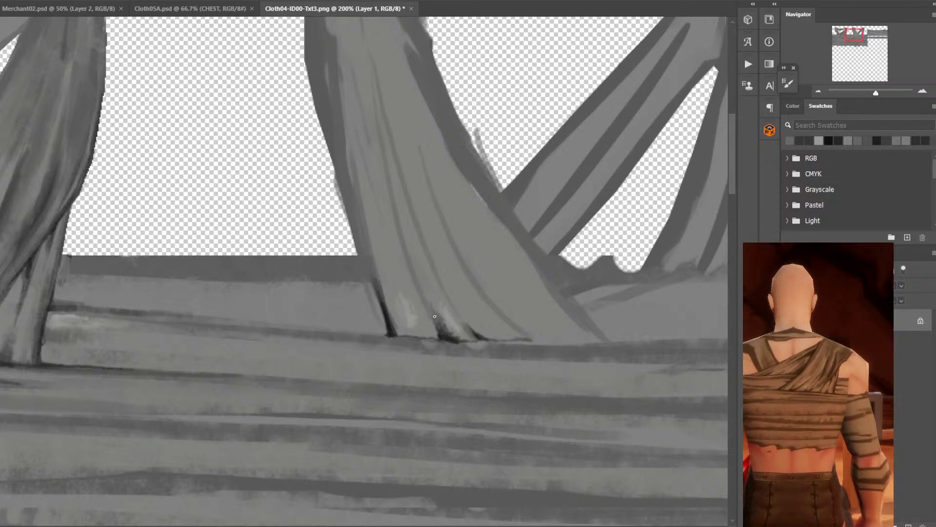
click(446, 310)
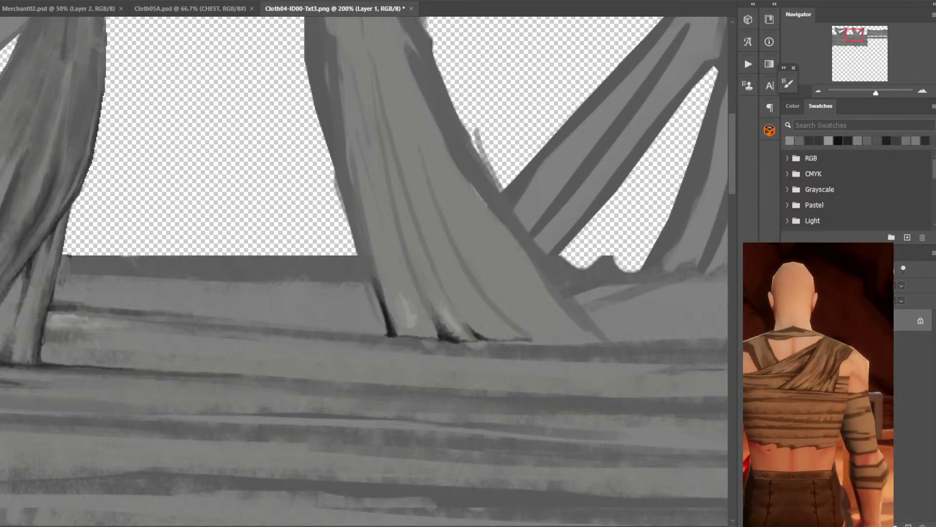
Extend the wide strap's dark creases upward from its base, blending them with greys sampled from the strap.
alt+click(468, 321)
drag(420, 235, 442, 299)
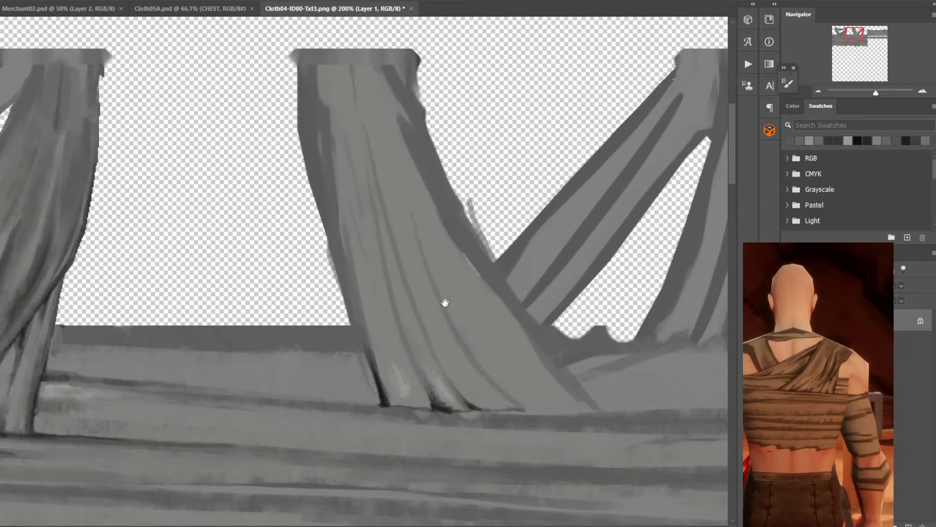
alt+click(445, 370)
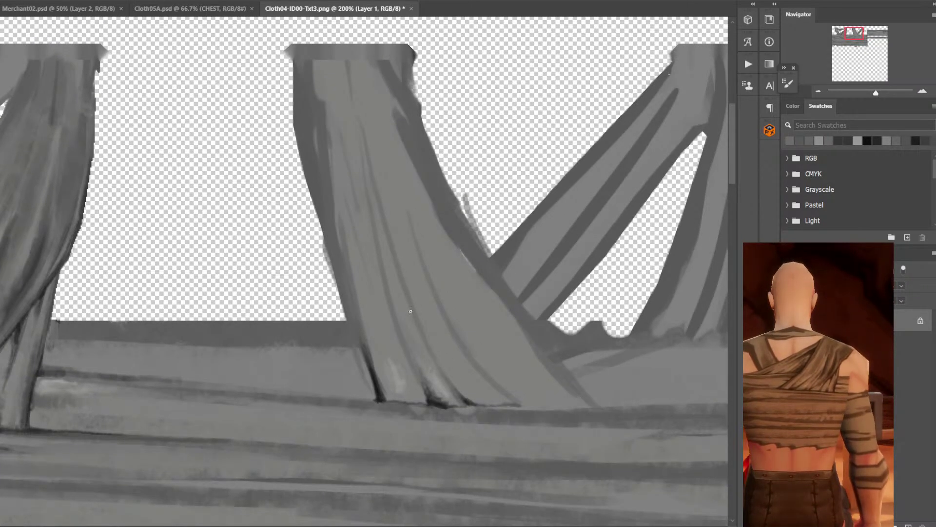
alt+click(425, 294)
alt+click(386, 262)
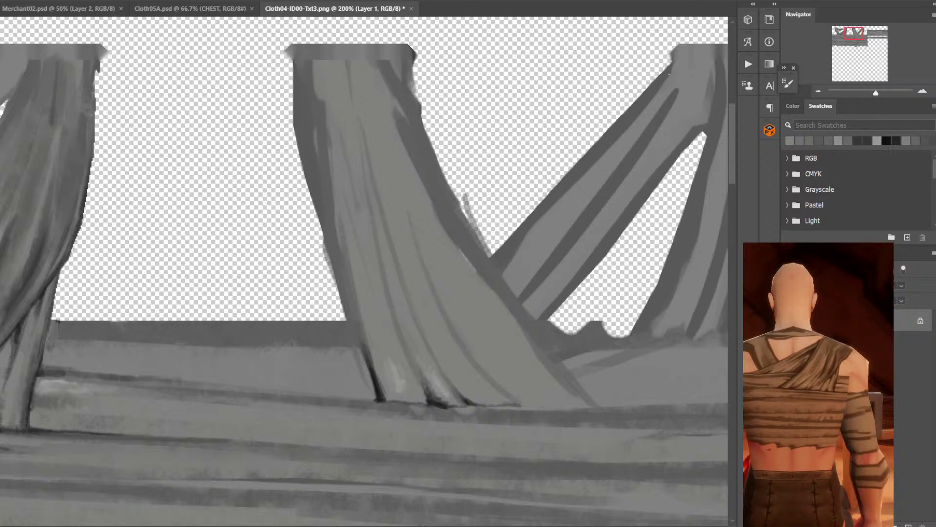
alt+click(422, 383)
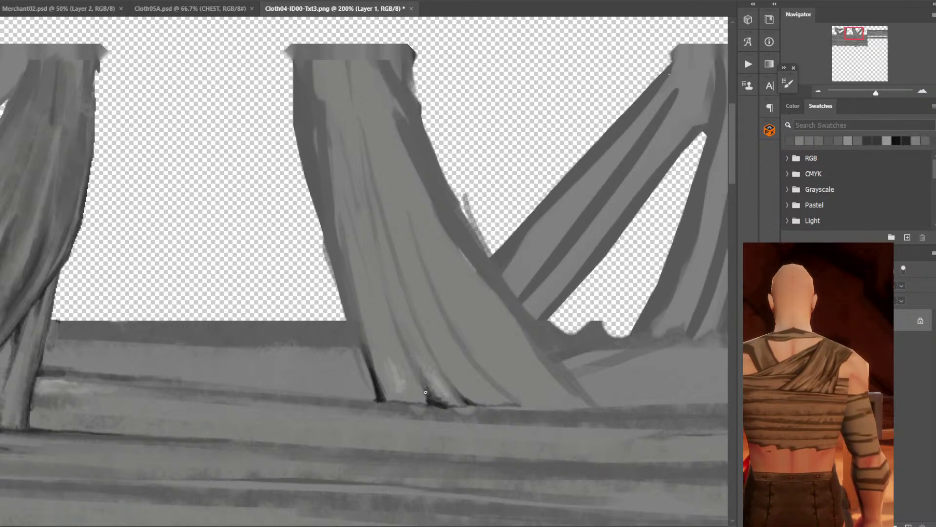
alt+click(429, 388)
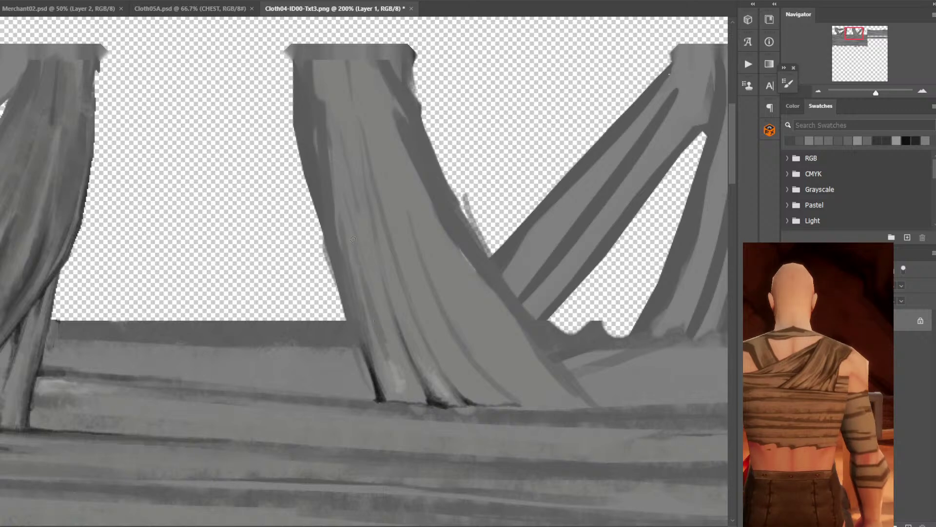
Paint fine grey creases through the middle of the wide strap using sampled tones, and save the file.
scroll(385, 293, up, 3)
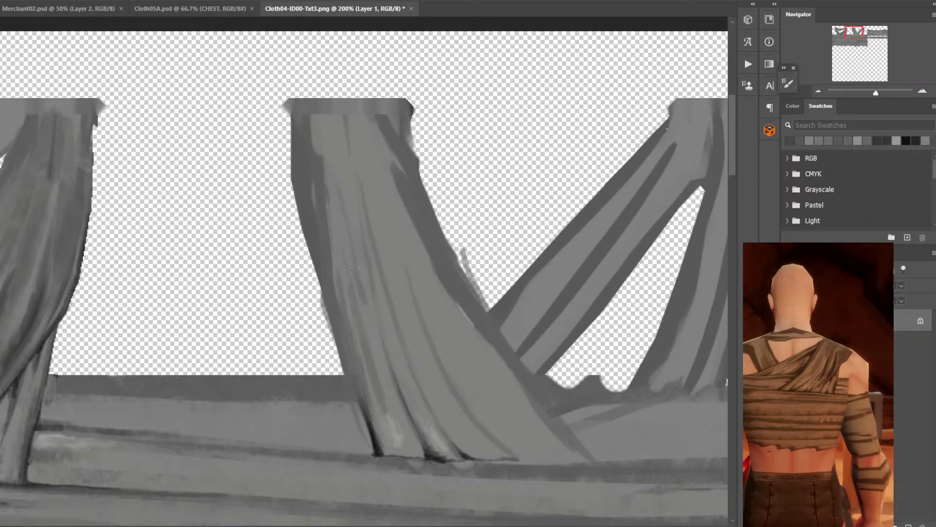
drag(372, 334, 371, 309)
alt+click(366, 335)
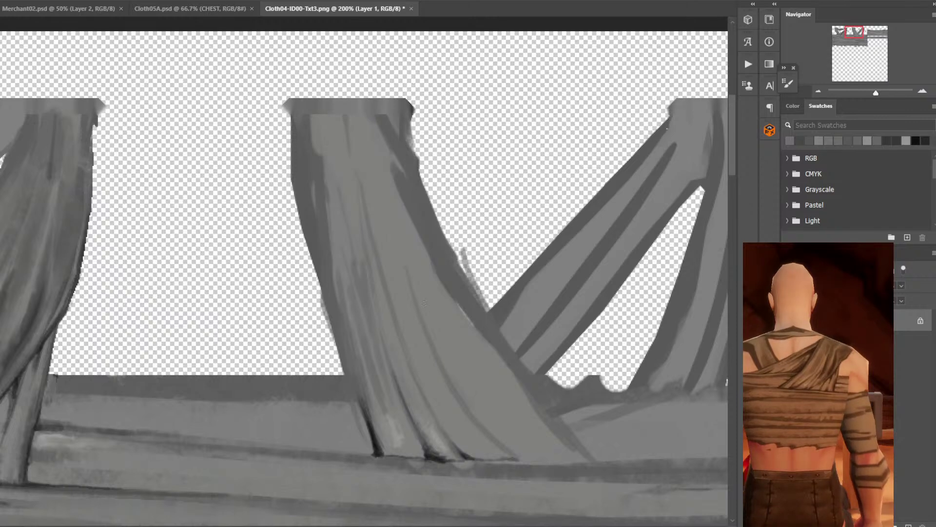
alt+click(463, 273)
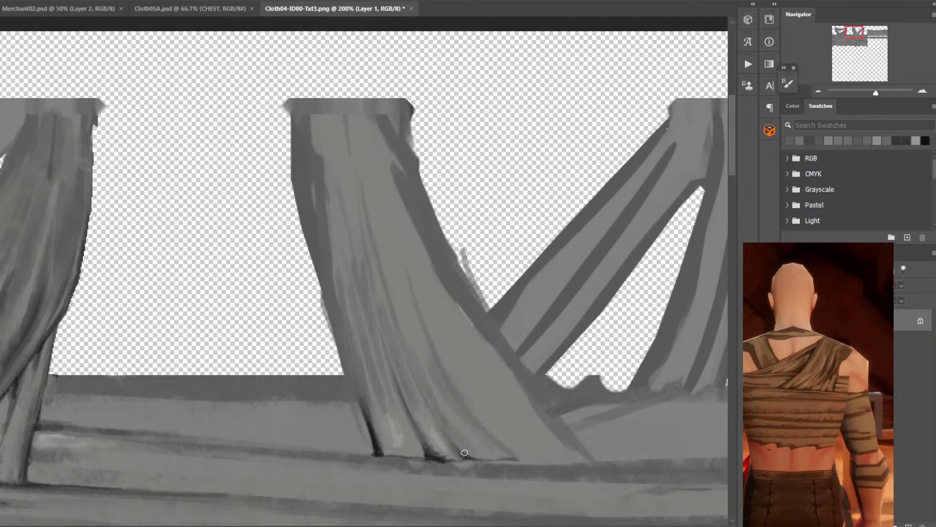
key(ctrl+minus)
key(ctrl+minus)
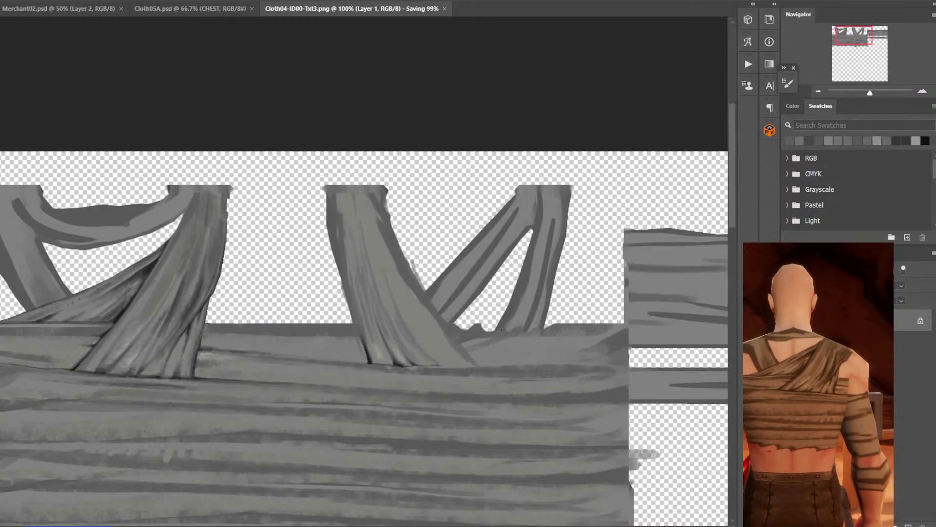
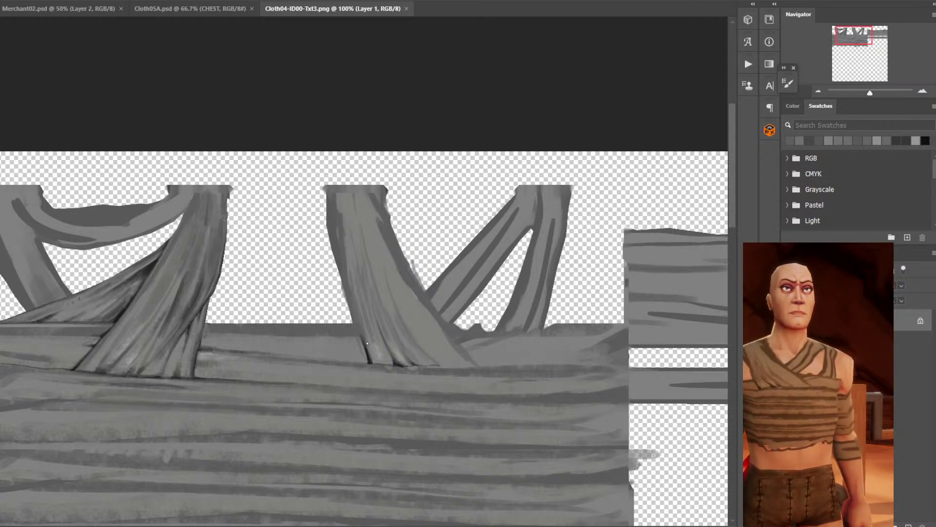
Use the Lasso to clean up the uneven section of the wide strap's left edge, and save the file.
alt+scroll(367, 339, up, 3)
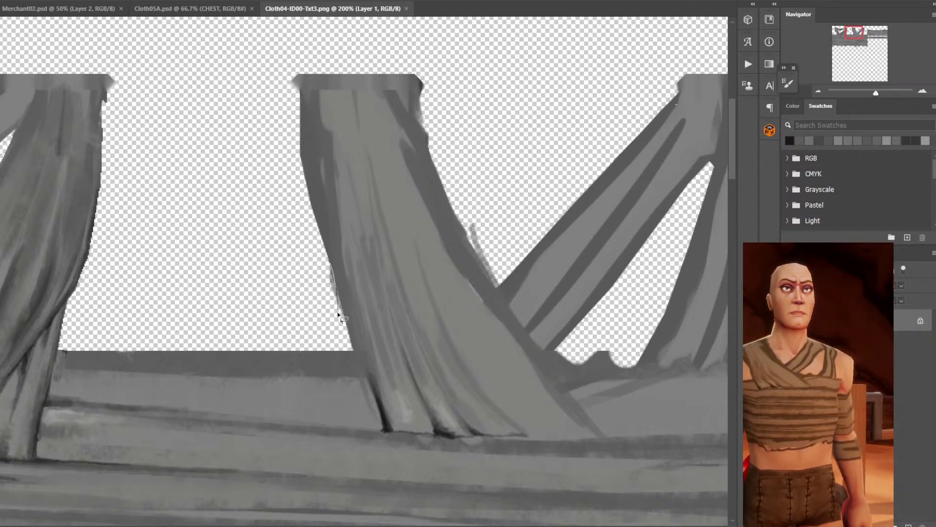
drag(338, 315, 315, 248)
key(Delete)
key(ctrl+d)
key(ctrl+s)
mouse_move(341, 302)
mouse_down()
mouse_move(322, 247)
mouse_move(341, 266)
mouse_move(341, 302)
mouse_up()
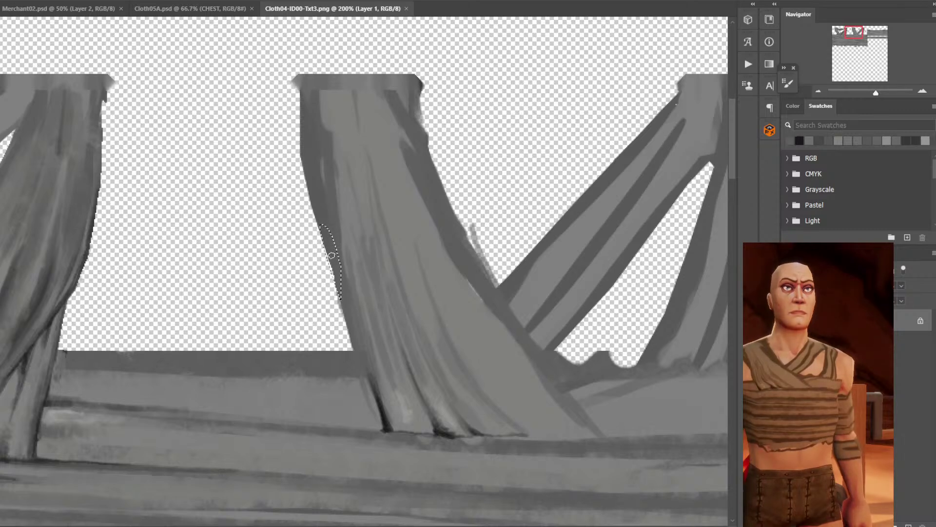
key(Delete)
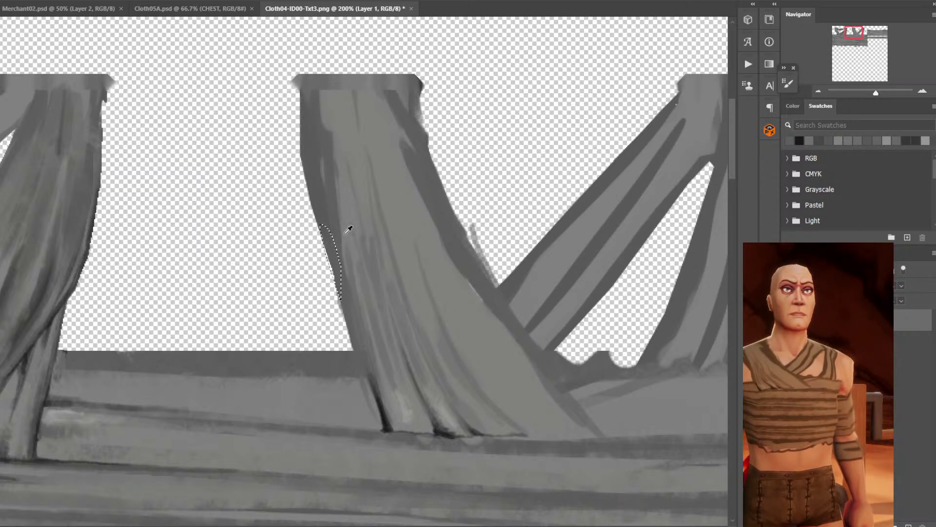
key(ctrl+d)
key(b)
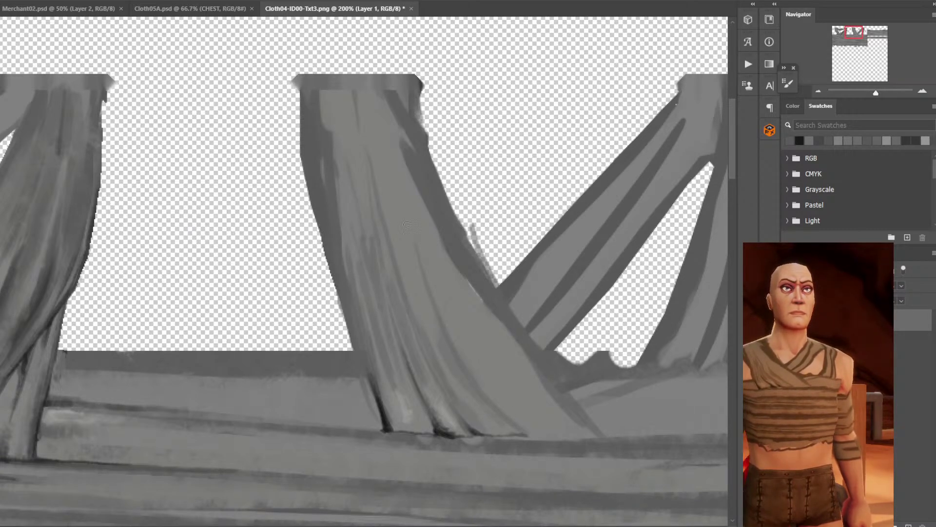
key(ctrl+s)
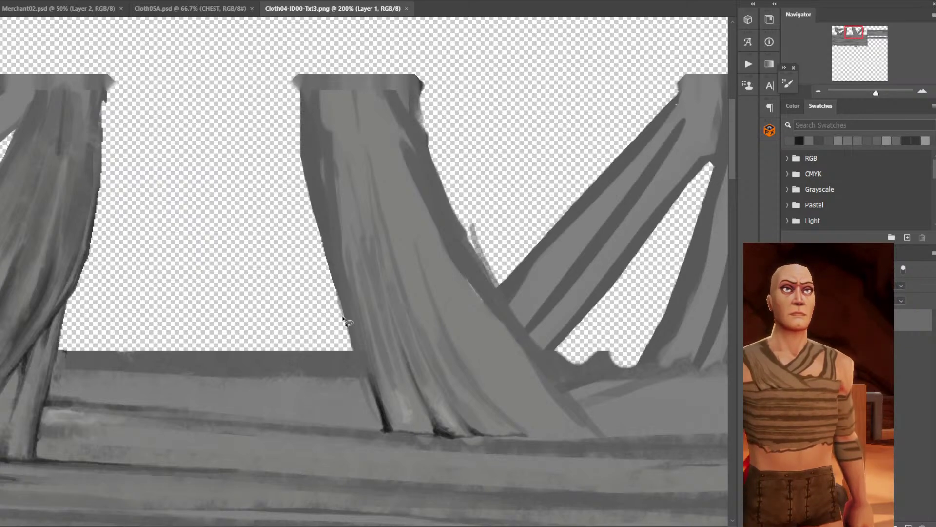
Smooth the wide strap's left edge further by brushing along it within a Lasso selection, deselect, and save the file.
mouse_move(343, 319)
mouse_down()
mouse_move(309, 184)
mouse_move(320, 240)
mouse_move(325, 213)
mouse_move(305, 173)
mouse_up()
key(ctrl+z)
key(b)
mouse_move(324, 215)
mouse_down()
mouse_move(326, 252)
mouse_move(330, 231)
mouse_up()
key(ctrl+d)
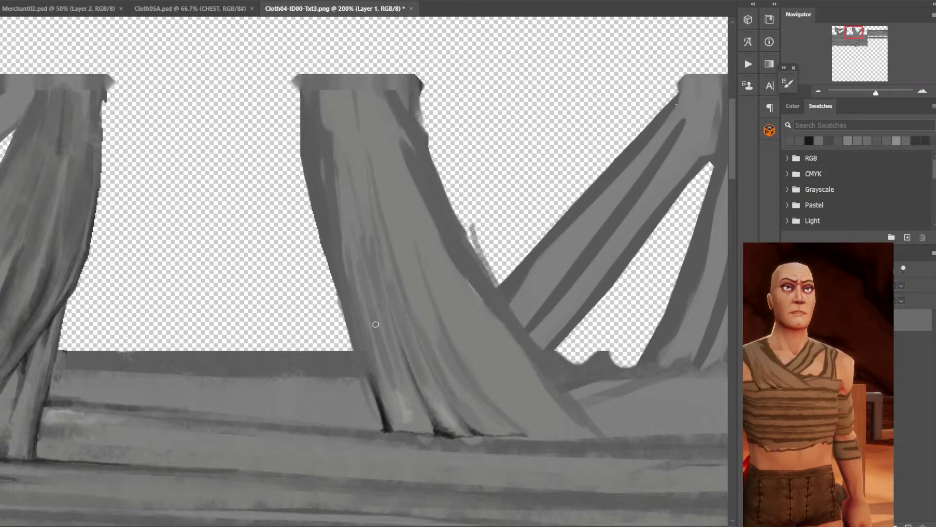
key(ctrl+s)
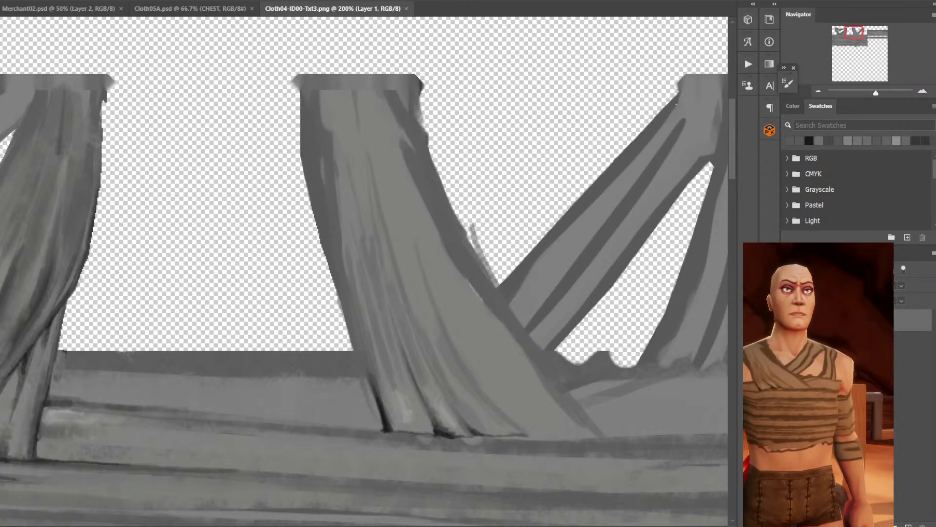
Darken and sharpen the long fold rising from the middle of the wide strap's base, using sampled dark and mid greys.
scroll(474, 205, down, 2)
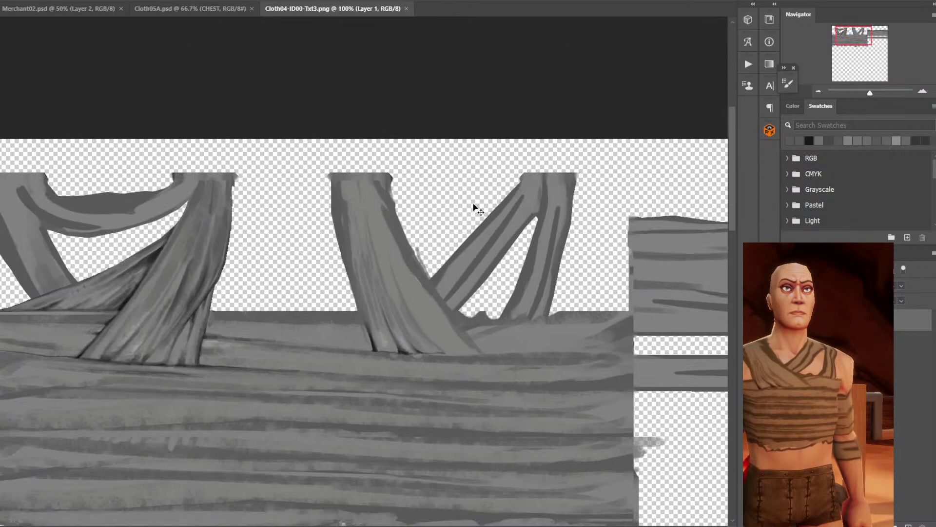
scroll(508, 213, up, 2)
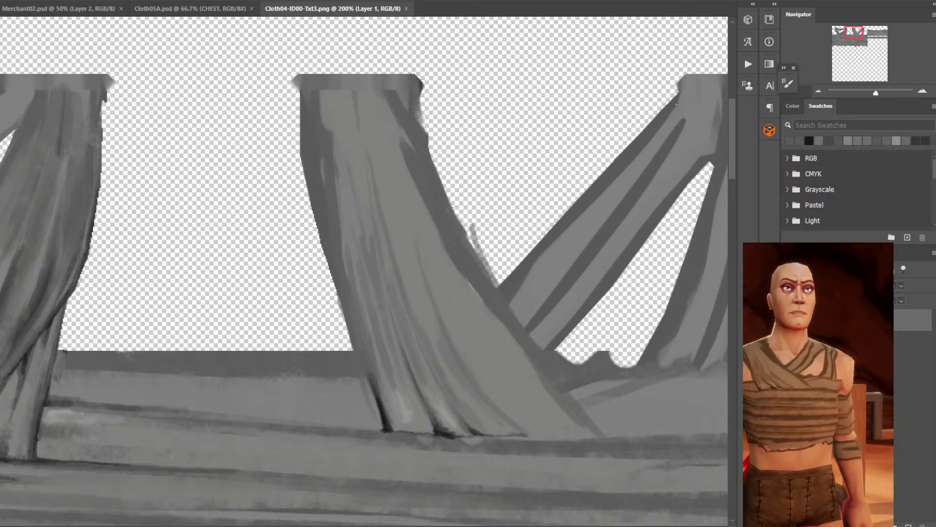
drag(465, 295, 447, 274)
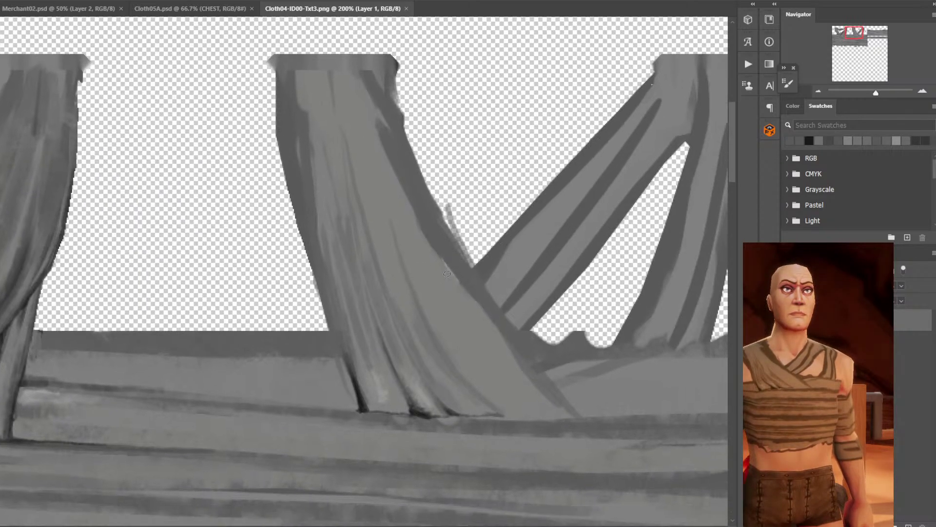
mouse_move(394, 378)
mouse_down()
mouse_move(388, 336)
mouse_move(415, 409)
mouse_move(388, 322)
mouse_move(402, 385)
mouse_up()
alt+click(416, 407)
alt+click(381, 337)
mouse_move(393, 336)
mouse_down()
mouse_move(412, 407)
mouse_move(385, 307)
mouse_up()
alt+click(416, 391)
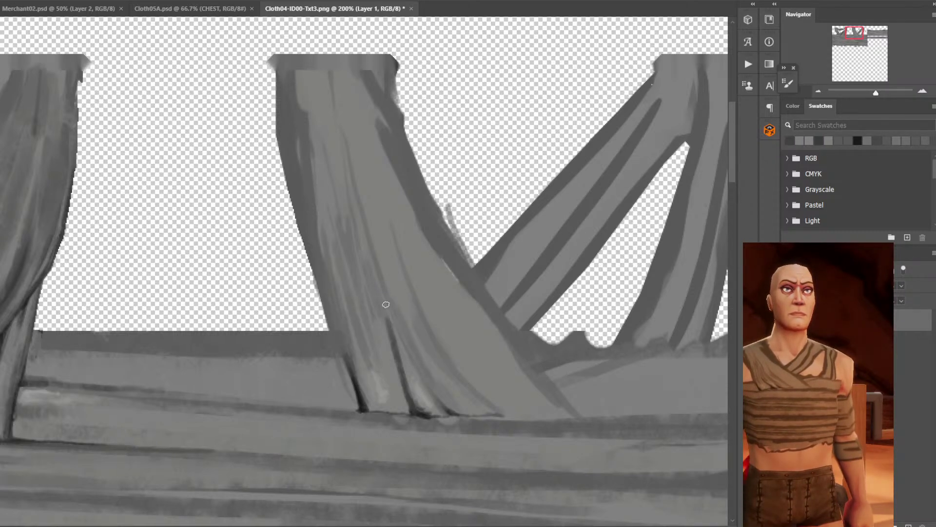
Touch up the long fold at the middle of the wide strap's base with a grey stroke and save the file.
drag(393, 376, 403, 331)
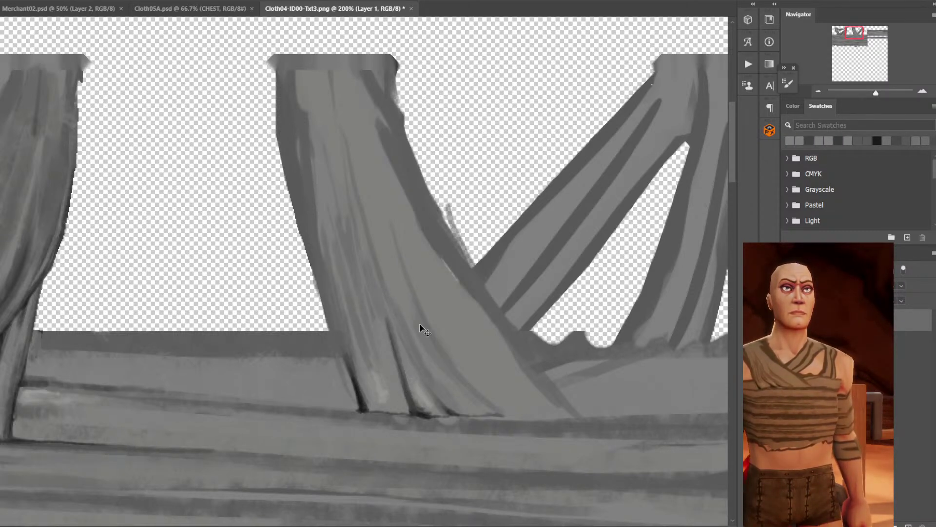
key(ctrl+s)
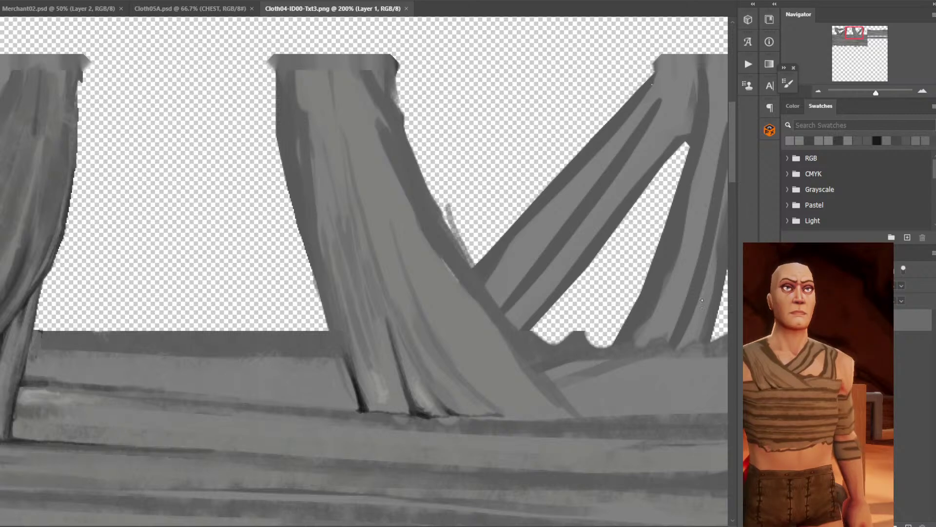
Outline the wide strap's left edge from base to top with a thin line in a sampled dark grey, and save the file.
alt+click(361, 400)
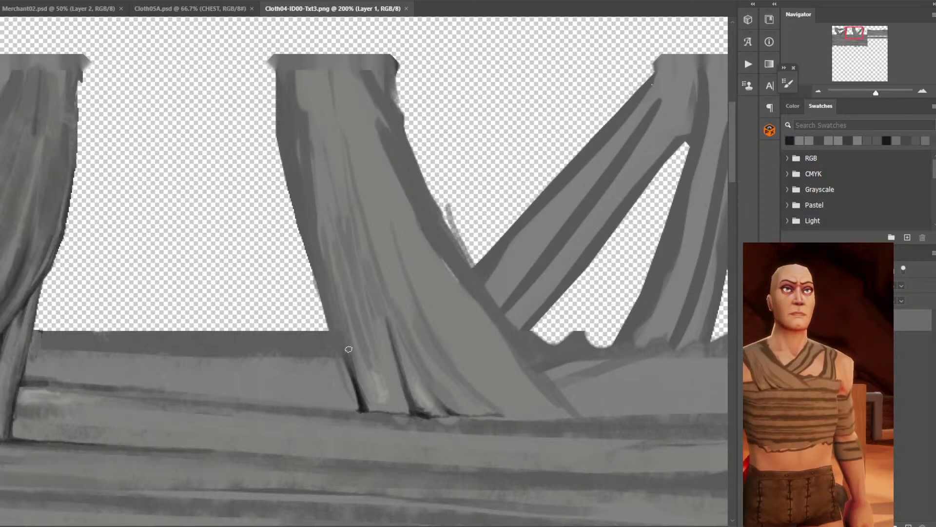
drag(353, 370, 340, 328)
key(ctrl+z)
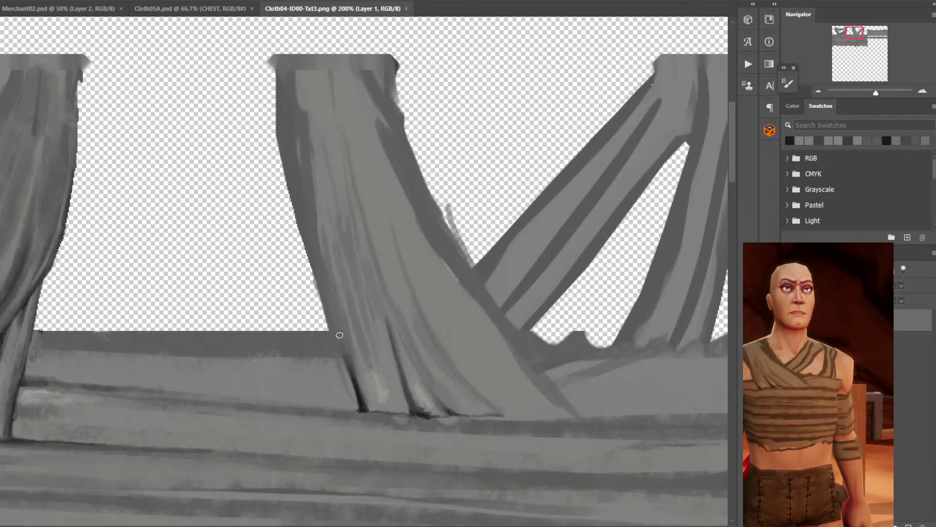
drag(349, 373, 336, 333)
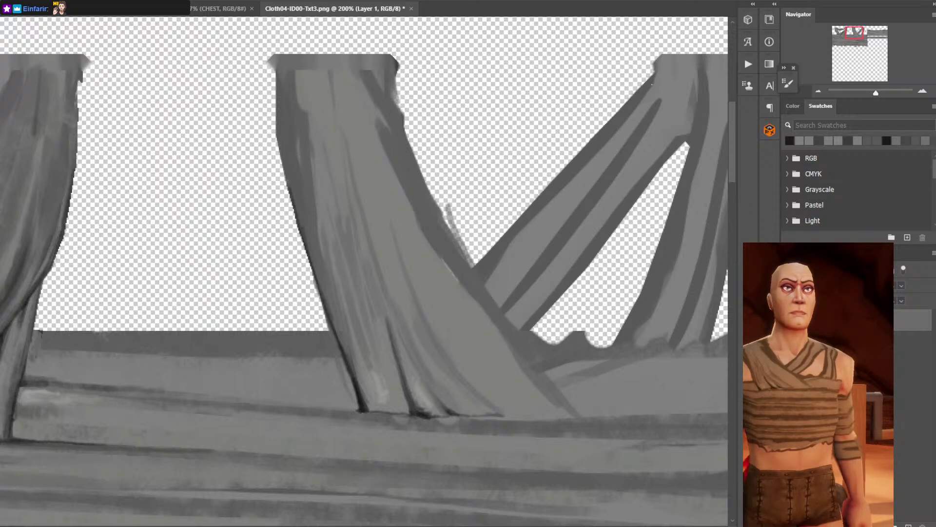
mouse_move(301, 229)
mouse_down()
mouse_move(282, 161)
mouse_move(276, 73)
mouse_move(280, 149)
mouse_move(319, 302)
mouse_up()
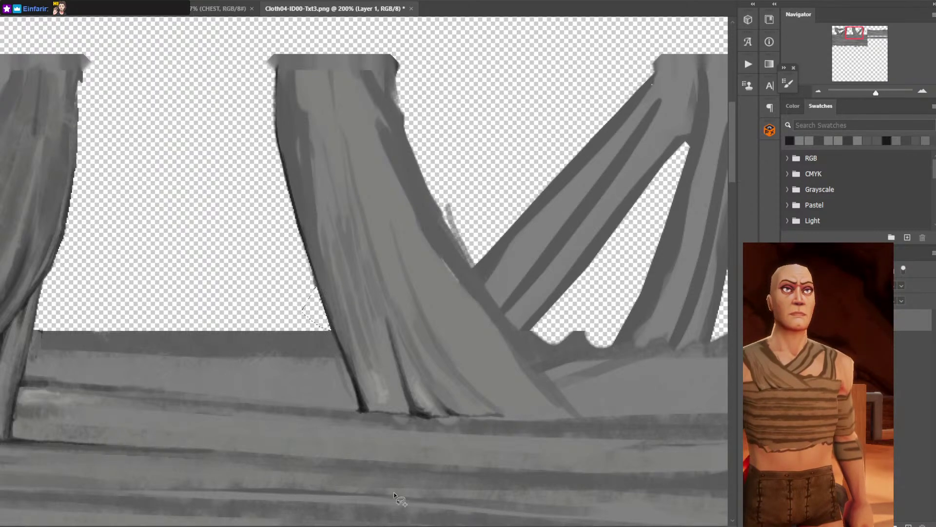
key(ctrl+minus)
key(ctrl+s)
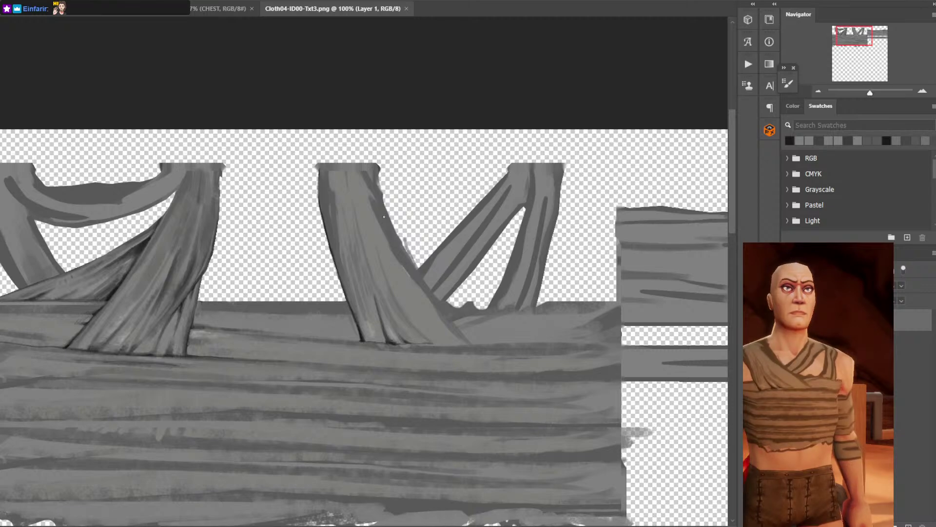
Blend the dark band along the wide strap's left side down to its base using sampled mid greys.
key(ctrl+plus)
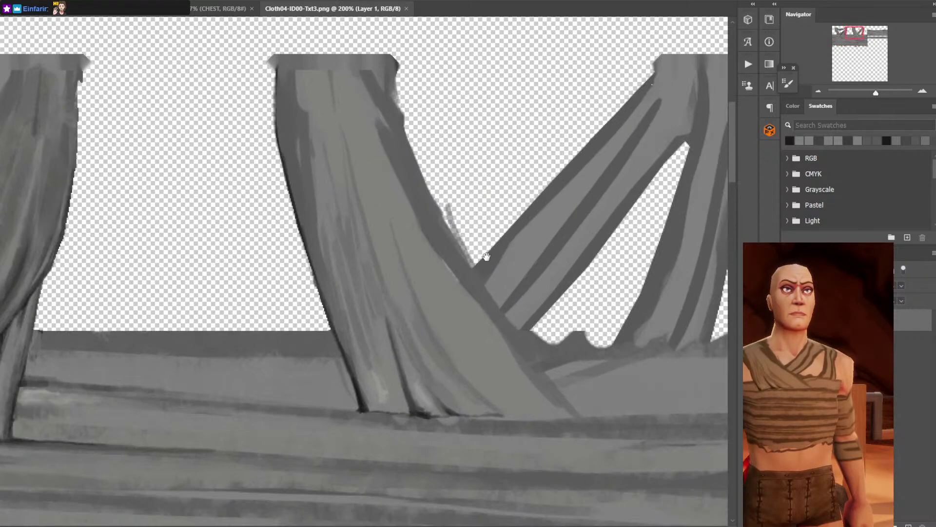
drag(482, 256, 447, 246)
alt+click(349, 342)
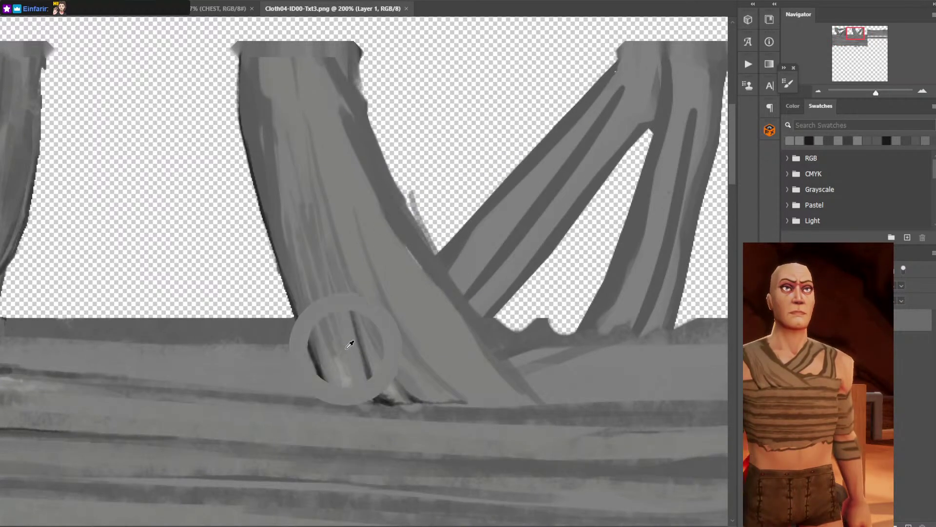
key(ctrl+minus)
alt+click(326, 208)
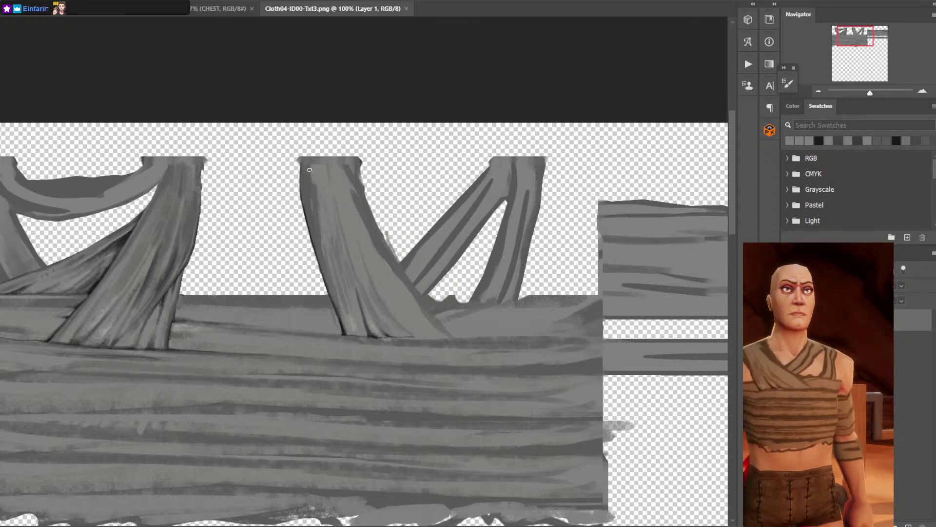
mouse_move(309, 169)
mouse_down()
mouse_move(318, 239)
mouse_move(350, 310)
mouse_up()
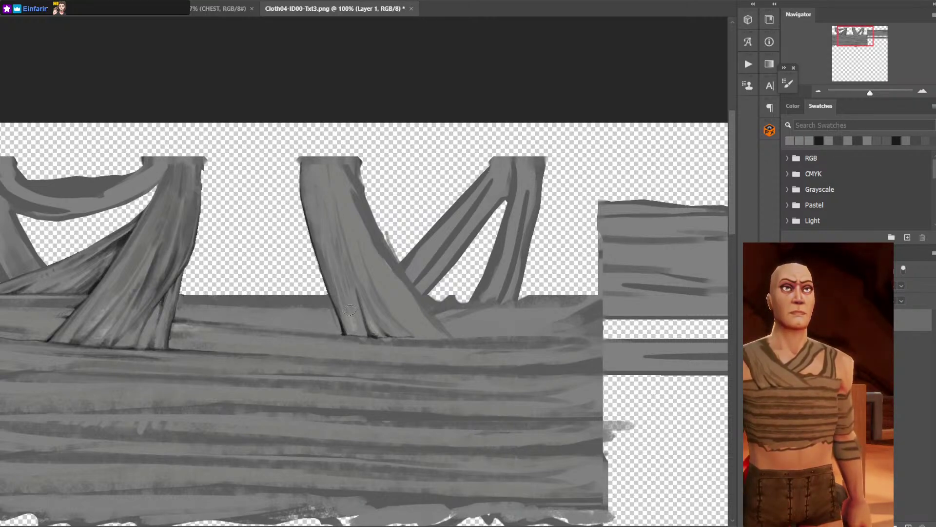
Shade the middle and right part of the wide strap down to its base with a sampled darker grey.
alt+click(388, 241)
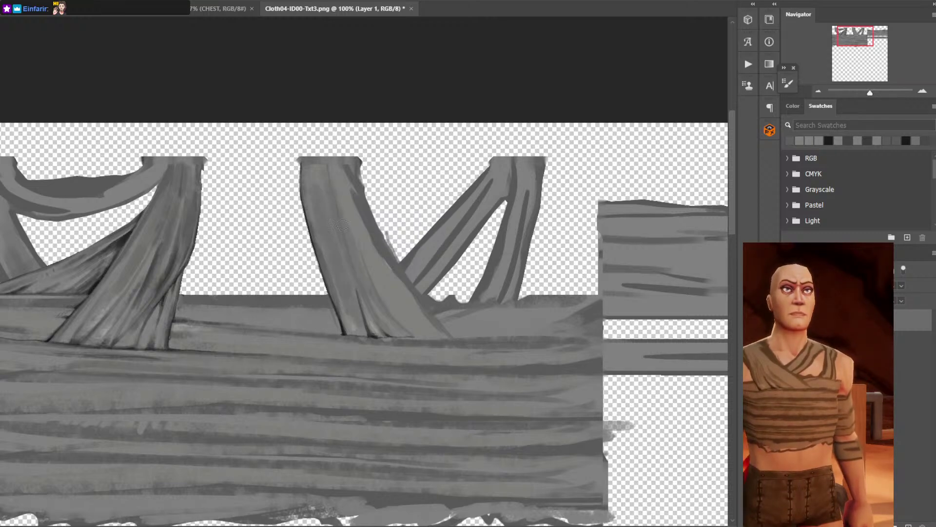
drag(356, 222, 437, 341)
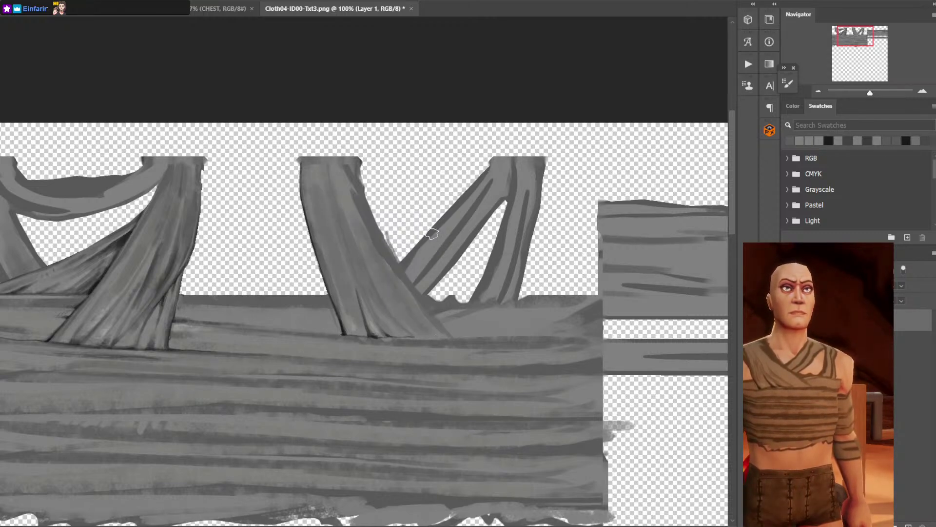
key(v)
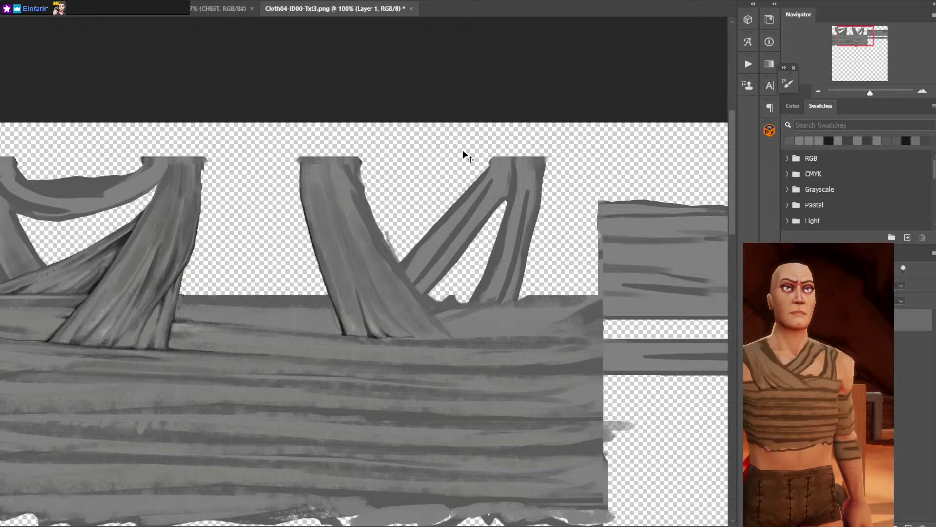
Extend the wide strap's lower left edge outward by painting inside a Lasso selection, deselect, and save the file.
key(l)
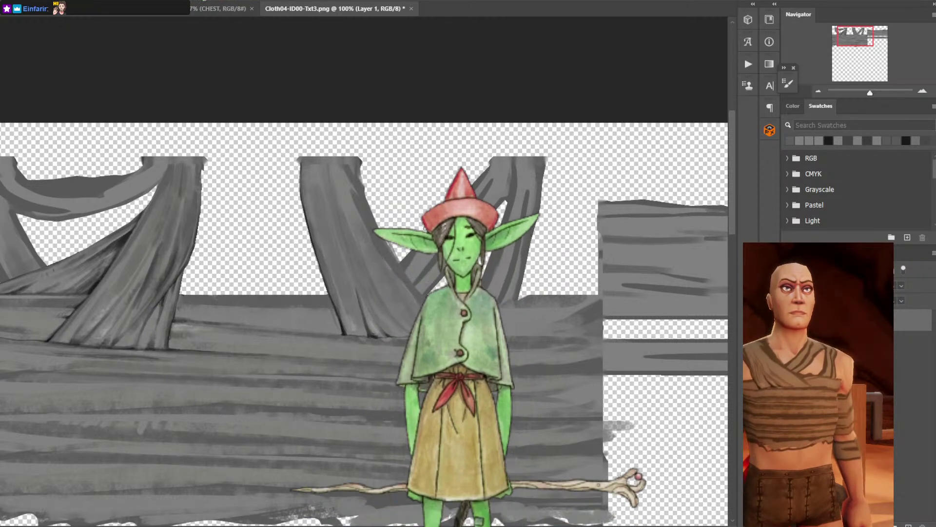
key(ctrl+plus)
key(ctrl+minus)
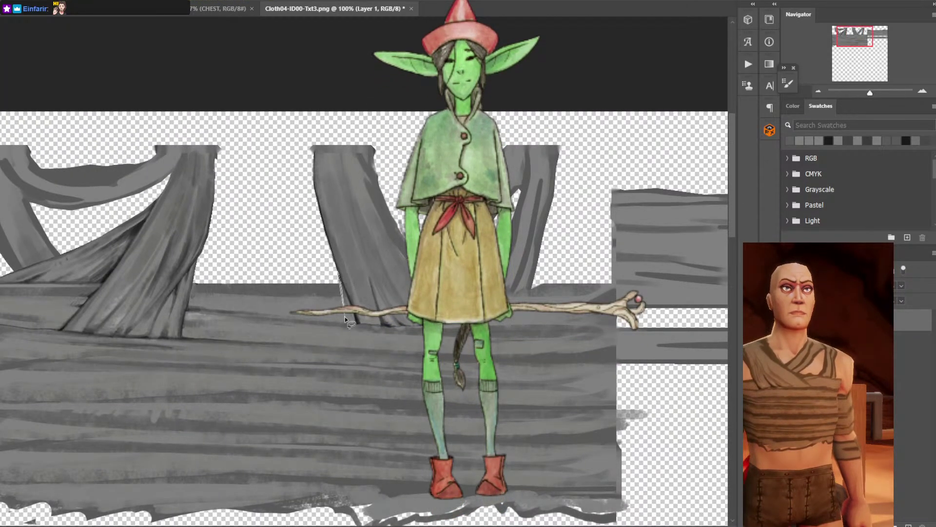
drag(335, 256, 343, 324)
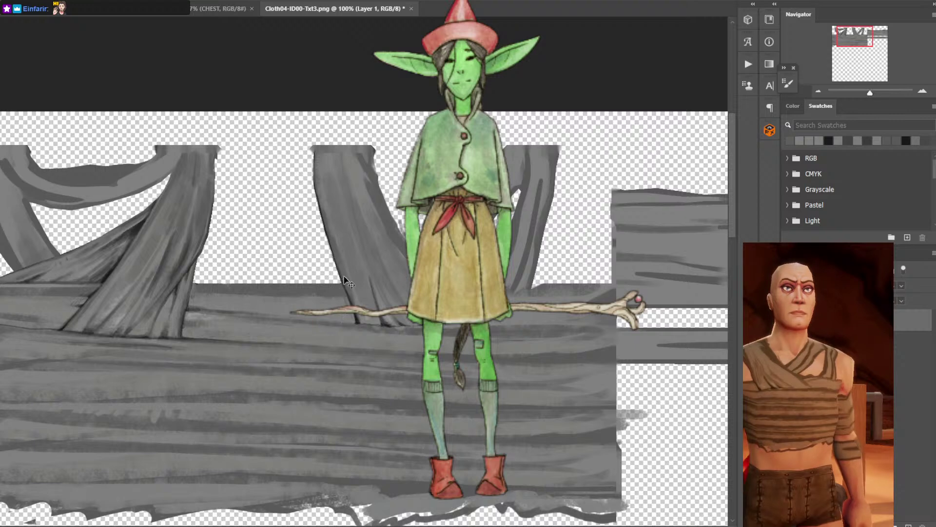
drag(346, 281, 339, 291)
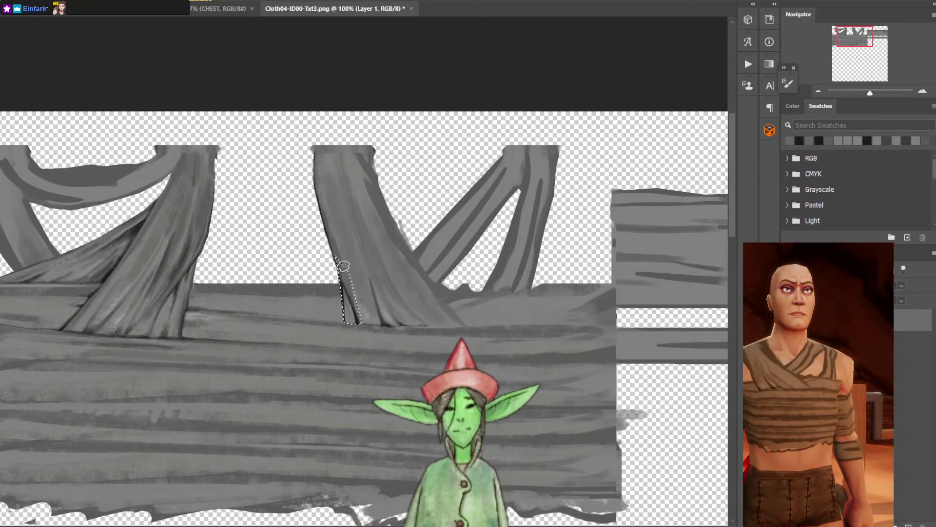
key(ctrl+d)
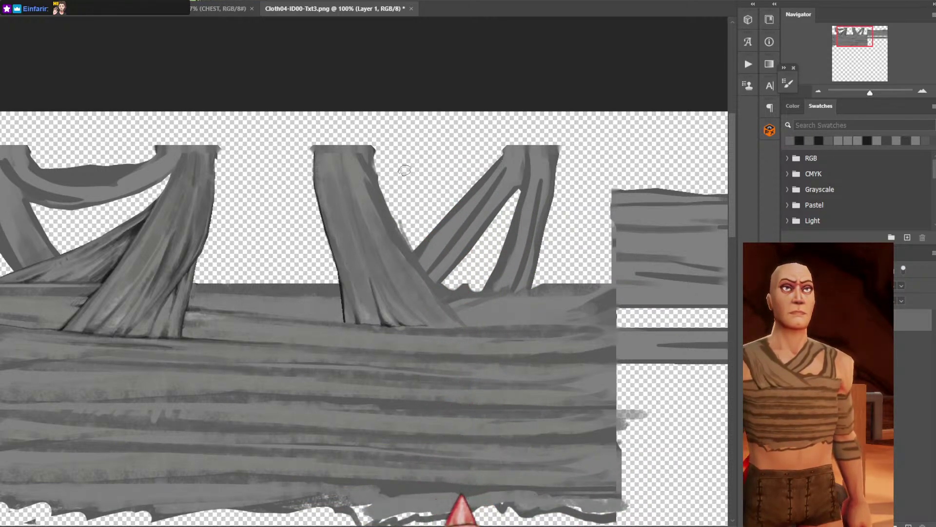
key(v)
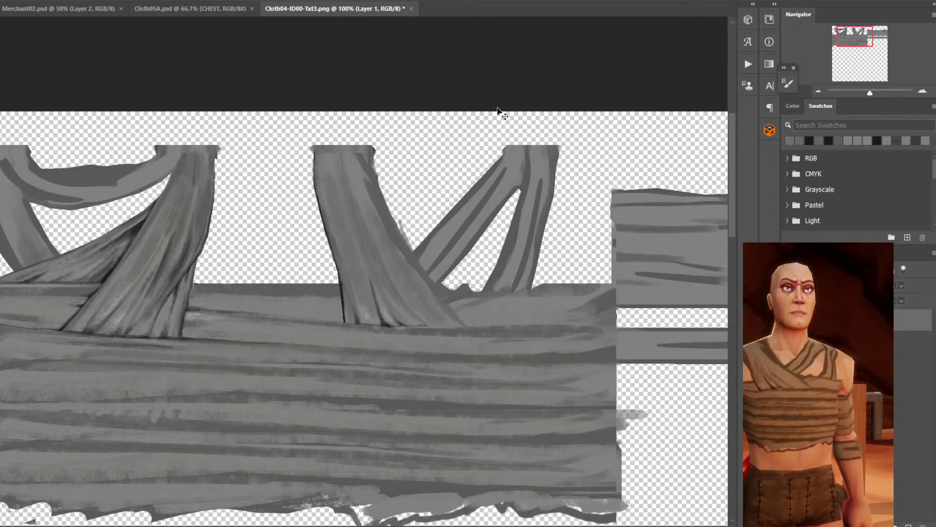
key(ctrl+s)
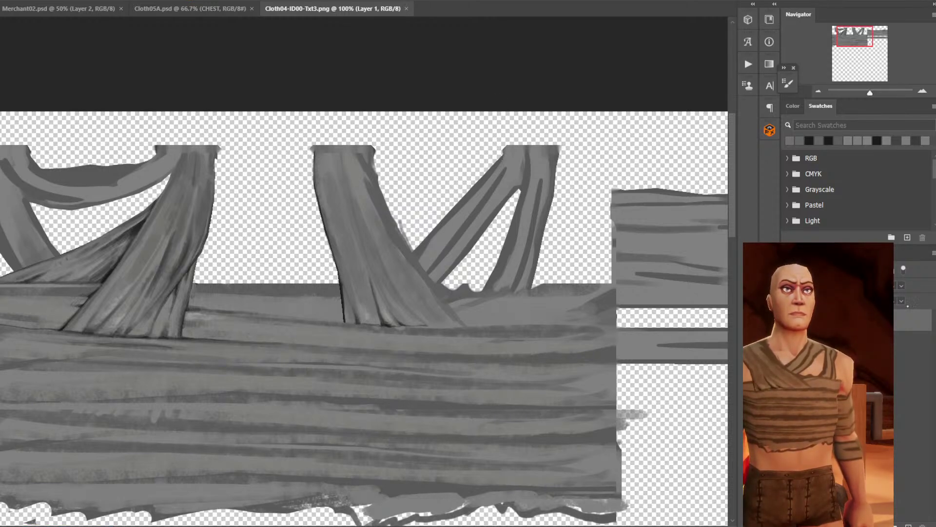
Lasso the lower left edge of the wide strap, fill it out with sampled grey, deselect, and save the file.
key(l)
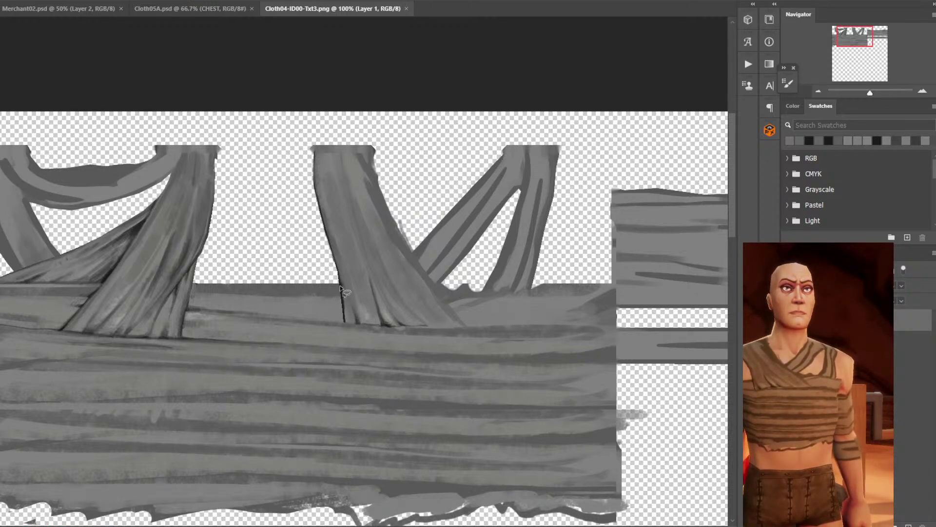
mouse_move(340, 285)
mouse_down()
mouse_move(339, 319)
mouse_move(346, 324)
mouse_move(345, 286)
mouse_move(347, 317)
mouse_up()
key(b)
alt+click(351, 312)
key(ctrl+d)
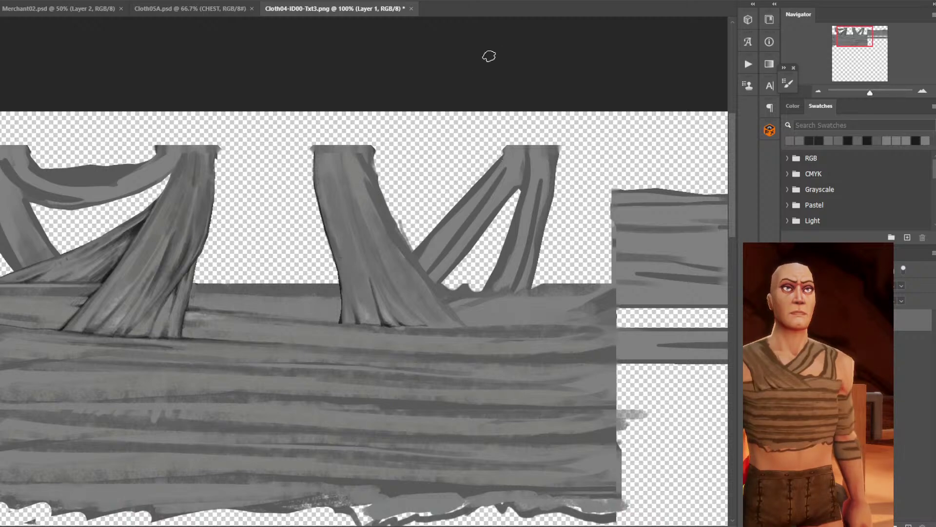
key(ctrl+minus)
key(ctrl+plus)
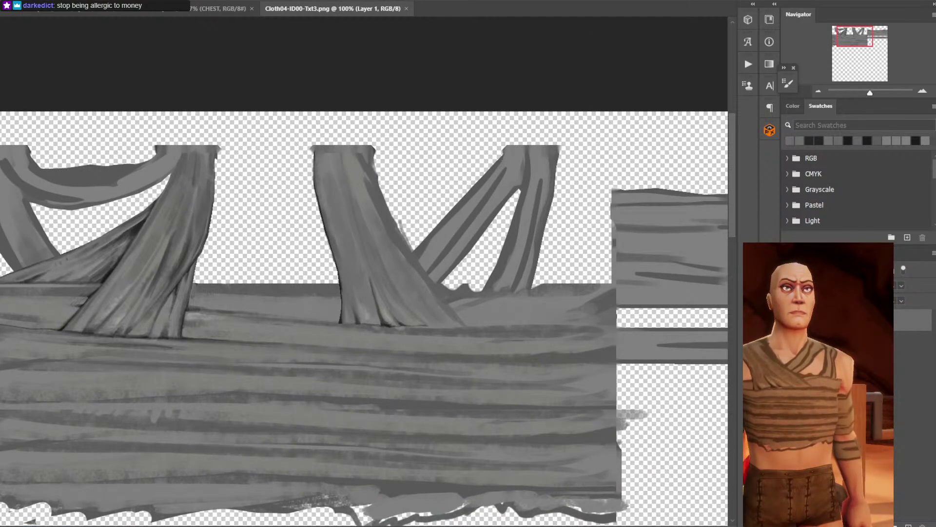
Smooth the shading on the lower left side of the wide strap with greys sampled from its folds.
drag(345, 272, 345, 252)
alt+click(343, 226)
alt+click(365, 301)
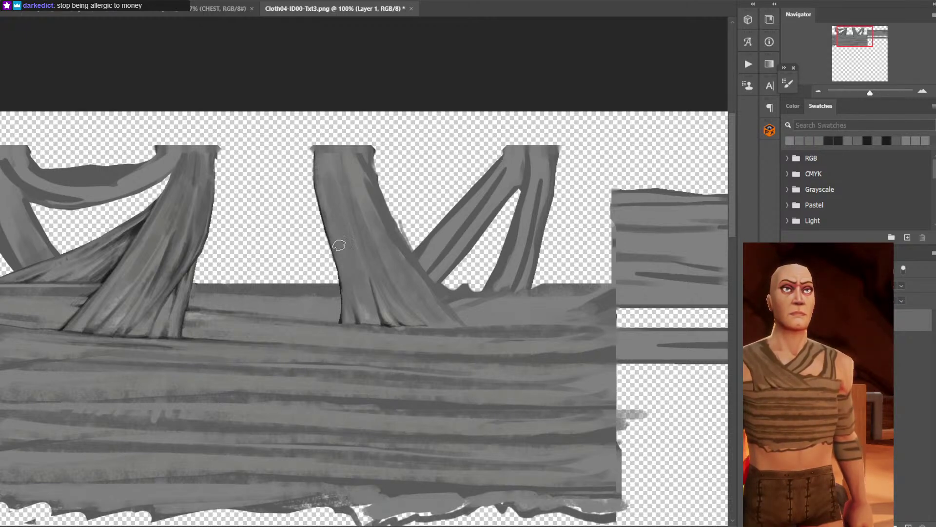
alt+click(366, 305)
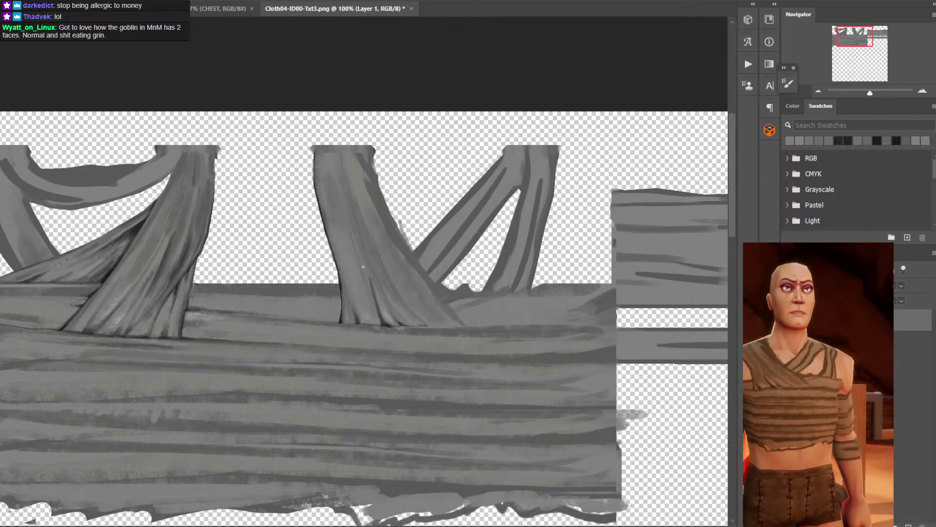
Paint over the upper part of the dark central fold near the wide strap's base with a sampled mid grey.
key(ctrl+equal)
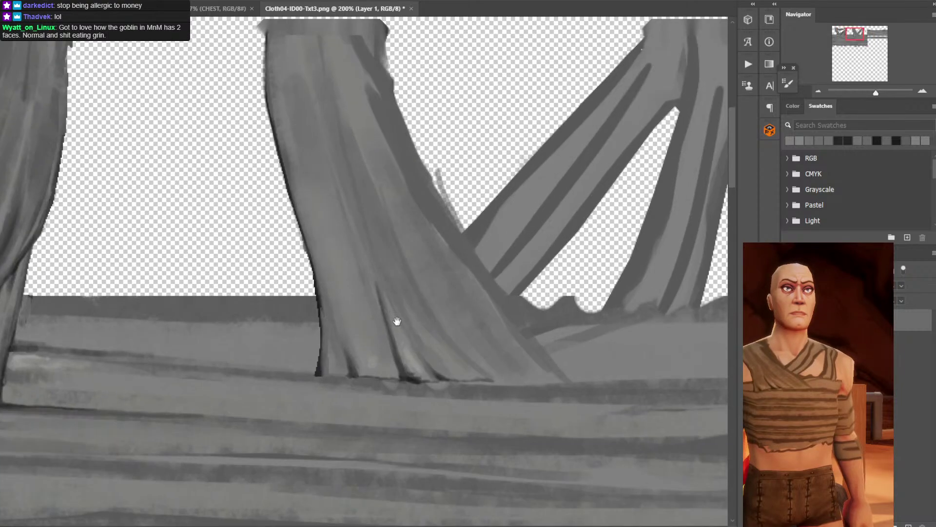
mouse_move(367, 258)
mouse_down()
mouse_move(385, 319)
mouse_move(407, 261)
mouse_move(428, 314)
mouse_move(440, 223)
mouse_up()
key(h)
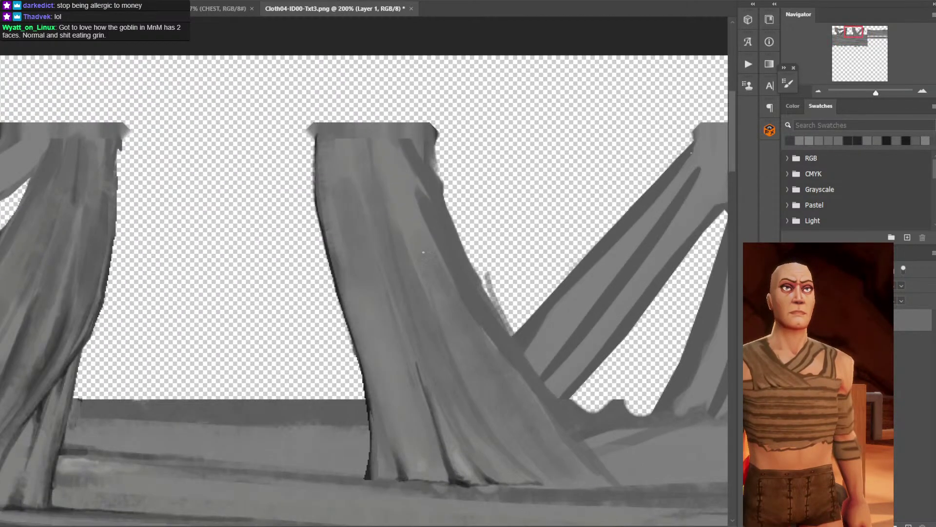
alt+click(439, 432)
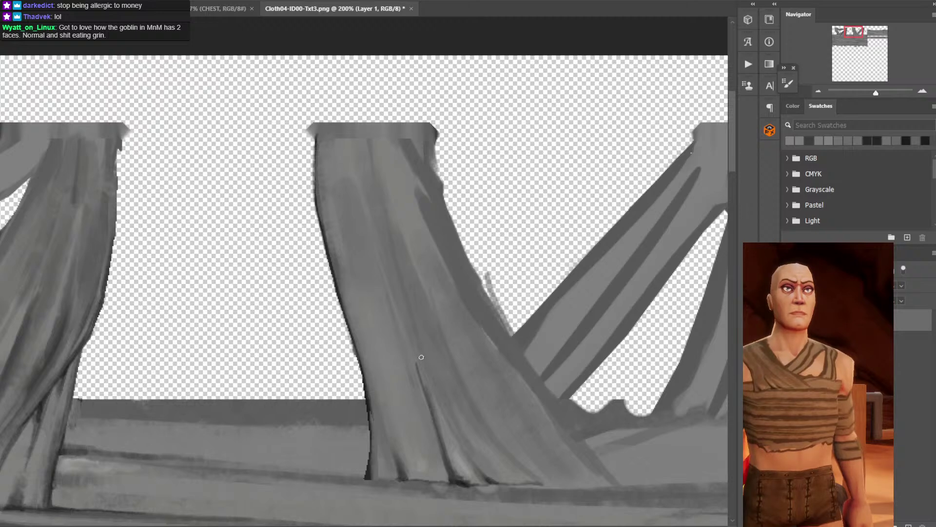
drag(416, 360, 448, 454)
Redraw the central fold in sampled dark grey, curving it up and leftward from the base, and soften its side with sampled greys.
alt+click(451, 456)
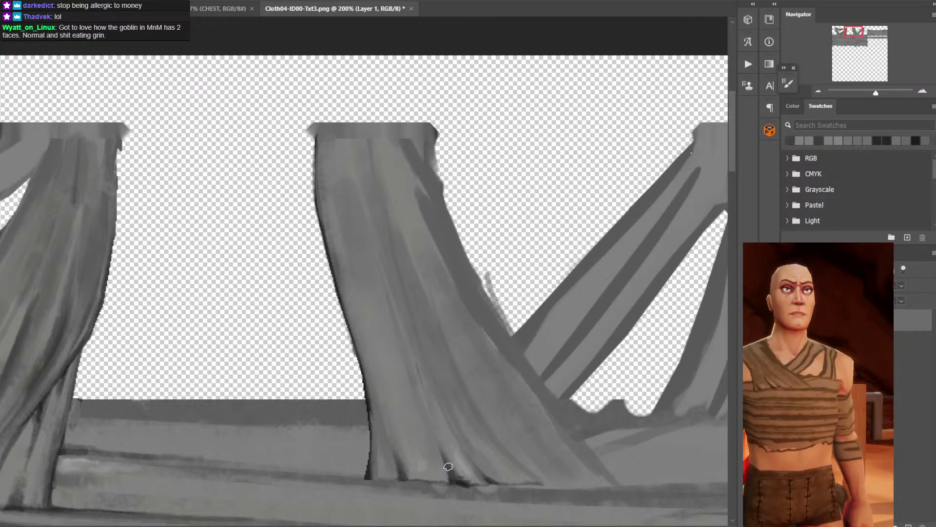
drag(409, 384, 449, 472)
drag(384, 318, 401, 383)
alt+click(424, 439)
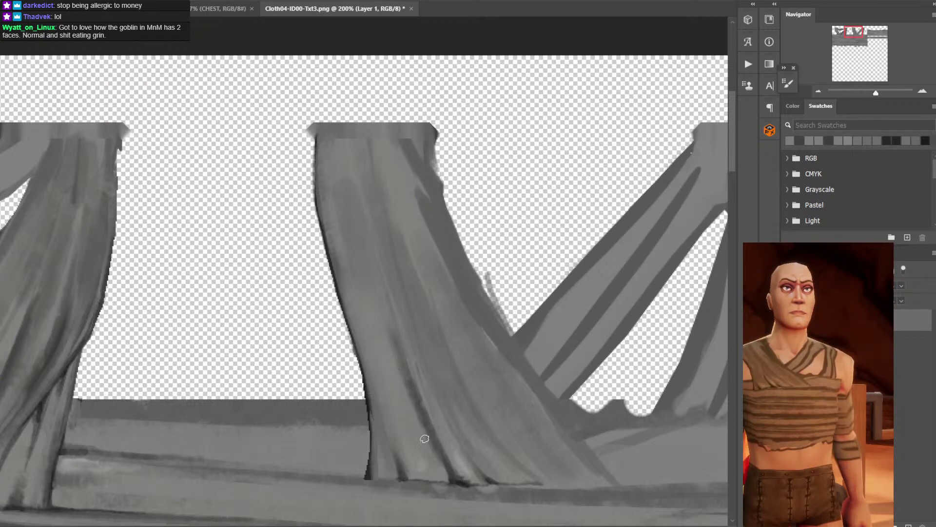
drag(396, 341, 418, 420)
alt+click(417, 374)
alt+click(443, 432)
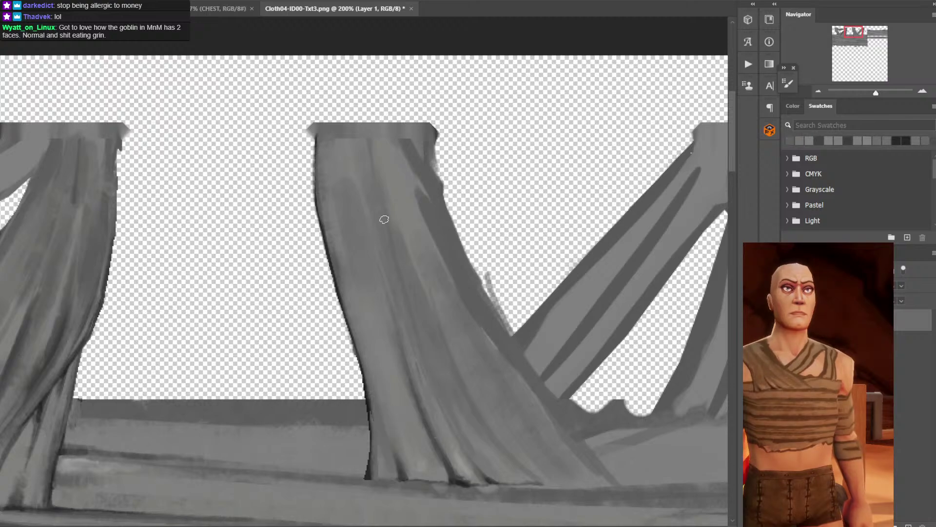
Fade the central fold's upper end into the middle of the wide strap using greys sampled beside it.
alt+click(401, 367)
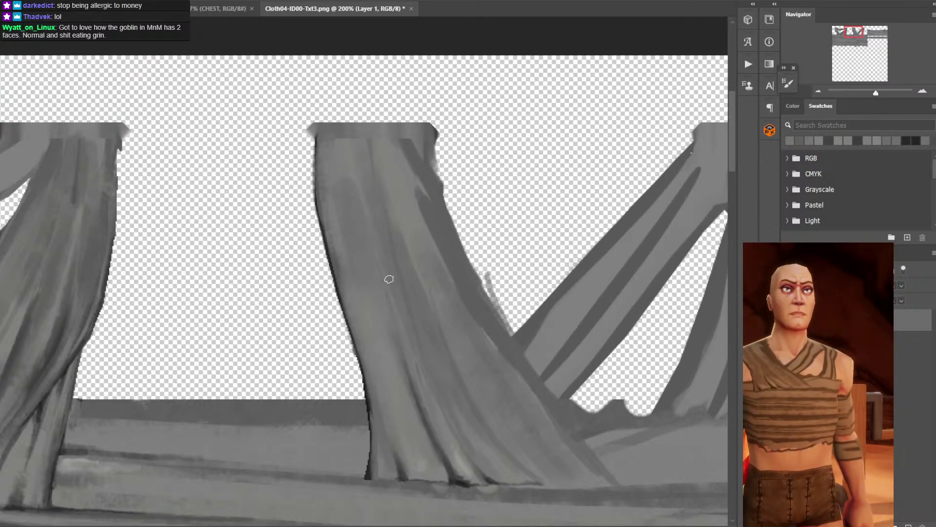
alt+click(411, 378)
drag(380, 274, 390, 333)
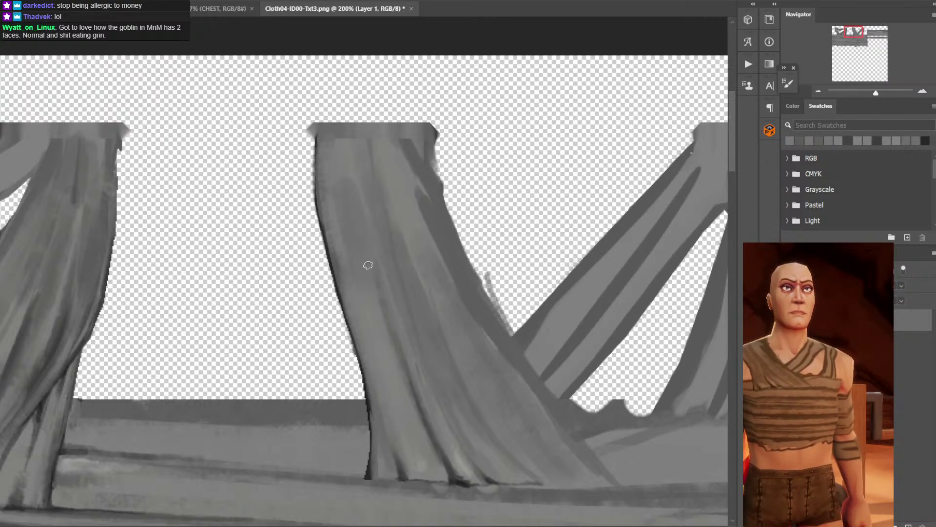
key(ctrl+minus)
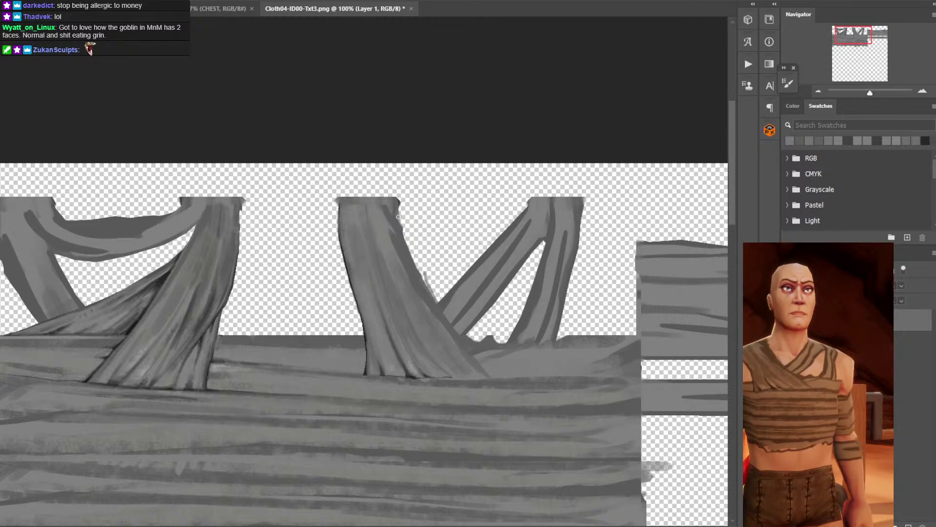
Refine the shading along the wide strap's lower left folds with greys sampled from its base and left side.
alt+click(408, 370)
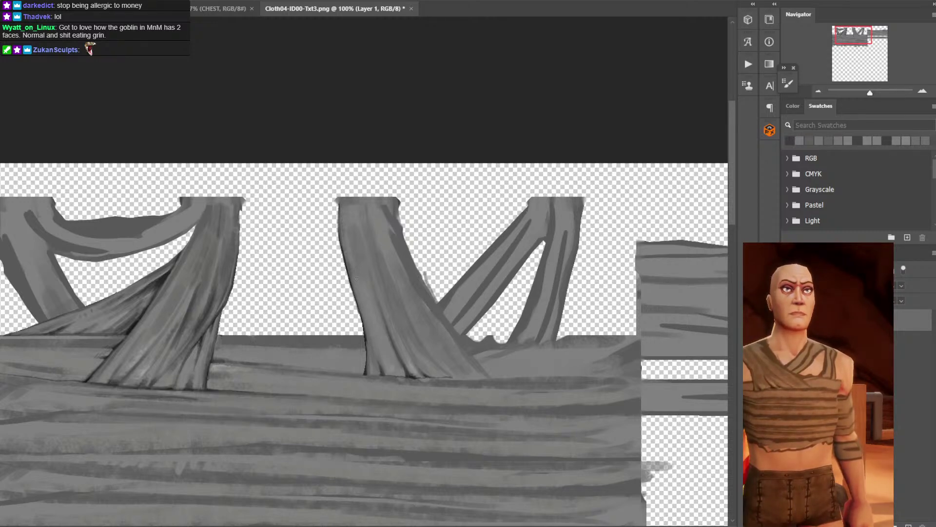
alt+click(381, 351)
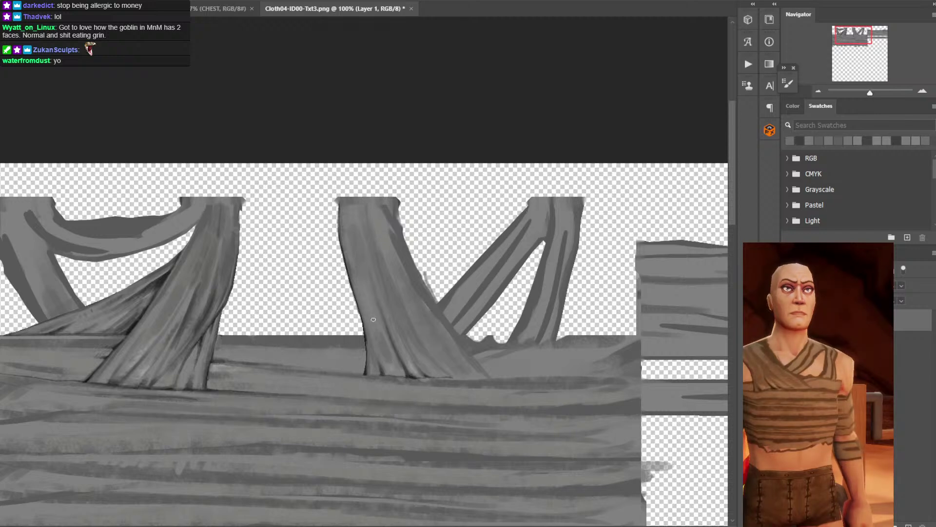
alt+click(367, 335)
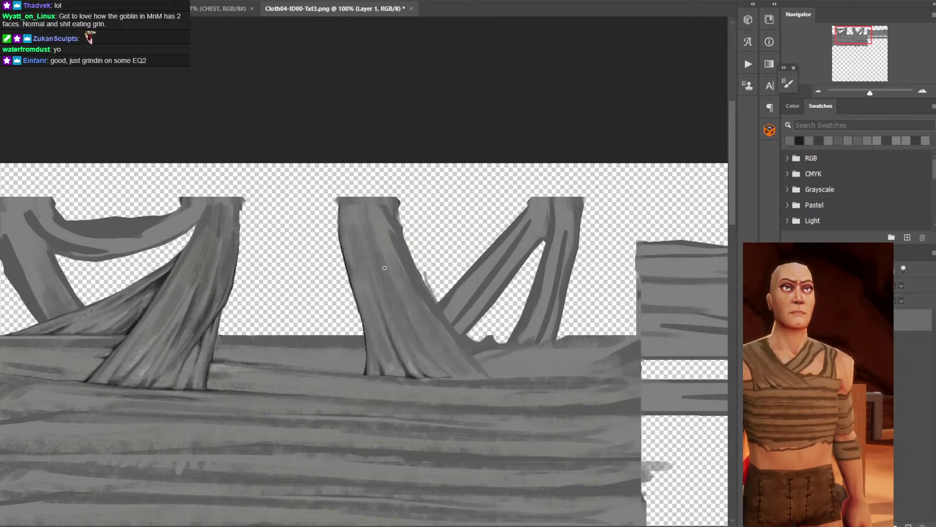
alt+click(407, 371)
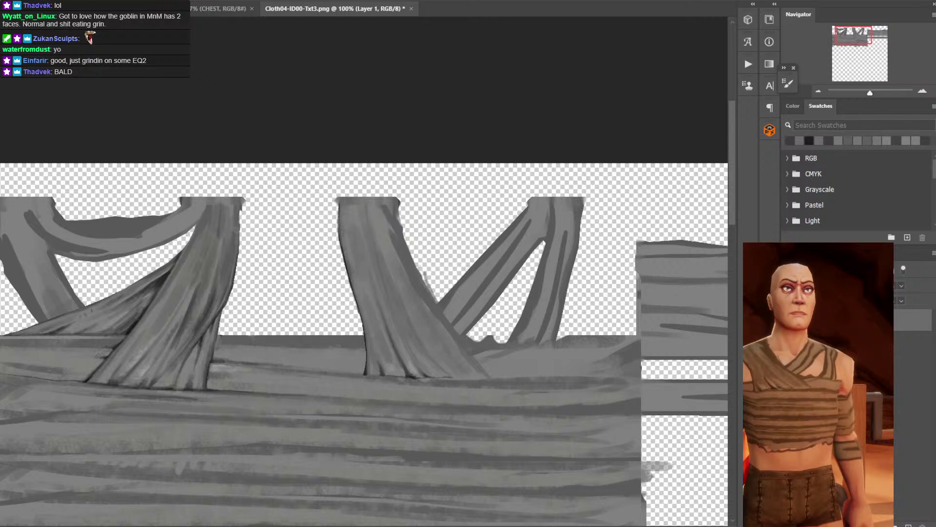
drag(418, 280, 404, 206)
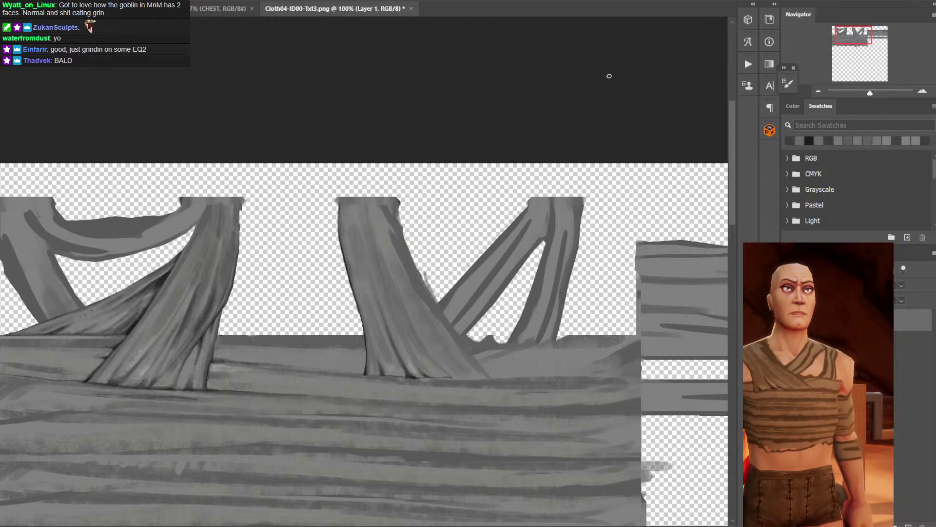
Smooth the left side of the wide strap from its upper edge down to the lower folds with sampled greys.
alt+click(349, 215)
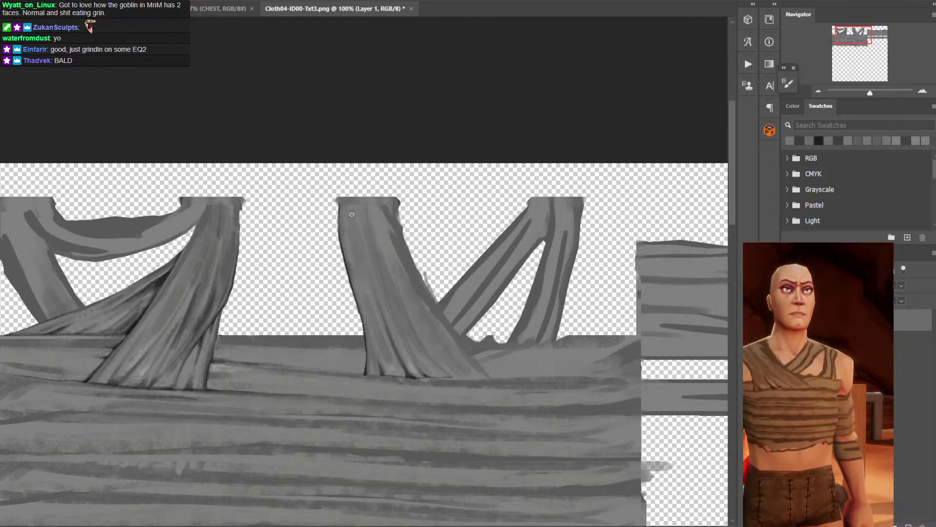
alt+click(371, 297)
alt+click(385, 339)
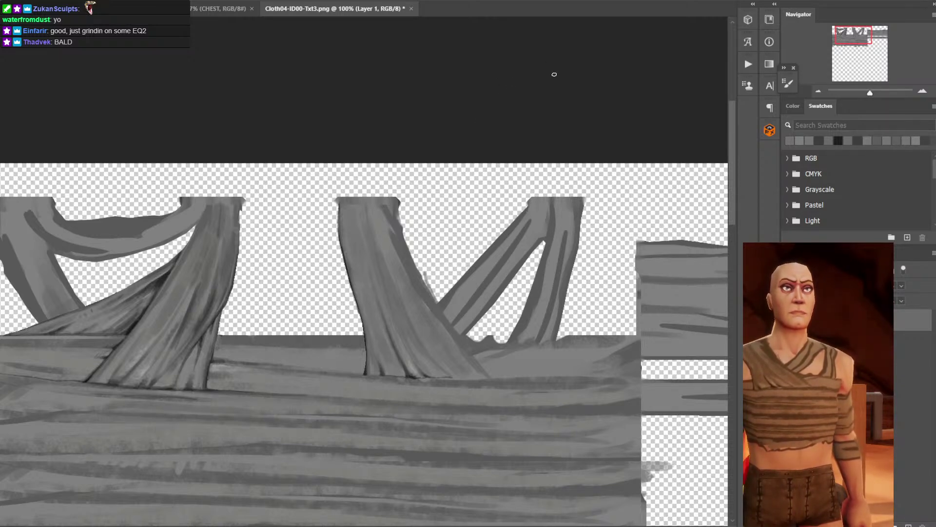
Deepen the central fold at the wide strap's base with sampled dark grey and paint a lighter highlight beside it.
alt+click(163, 281)
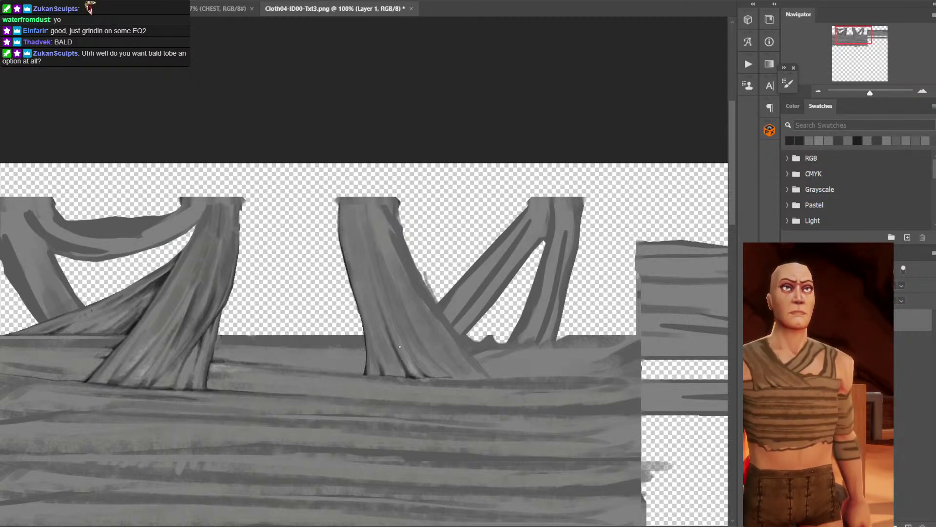
scroll(399, 346, up, 3)
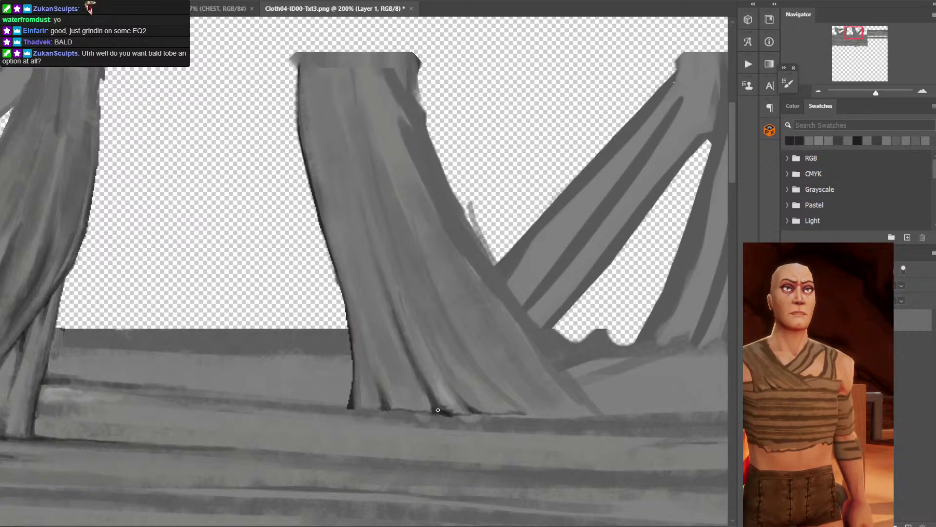
alt+click(432, 391)
alt+click(442, 404)
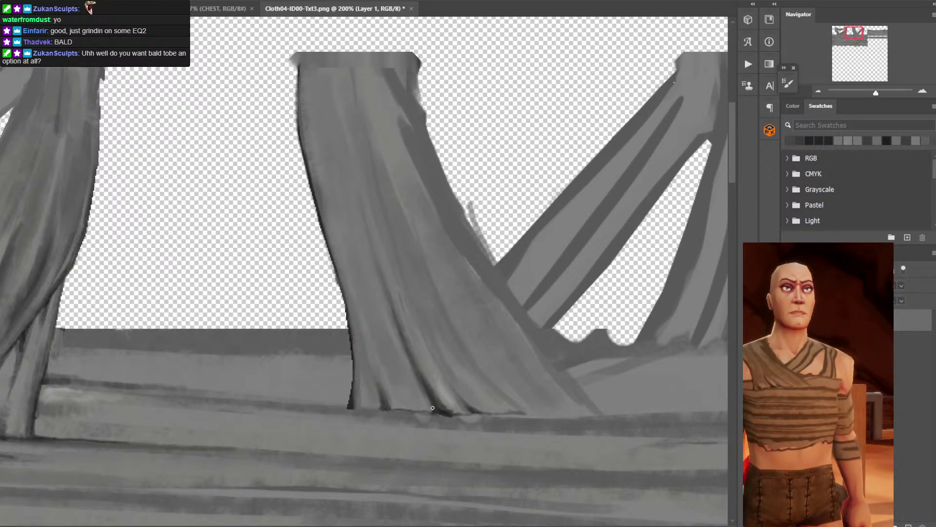
alt+click(433, 408)
alt+click(416, 378)
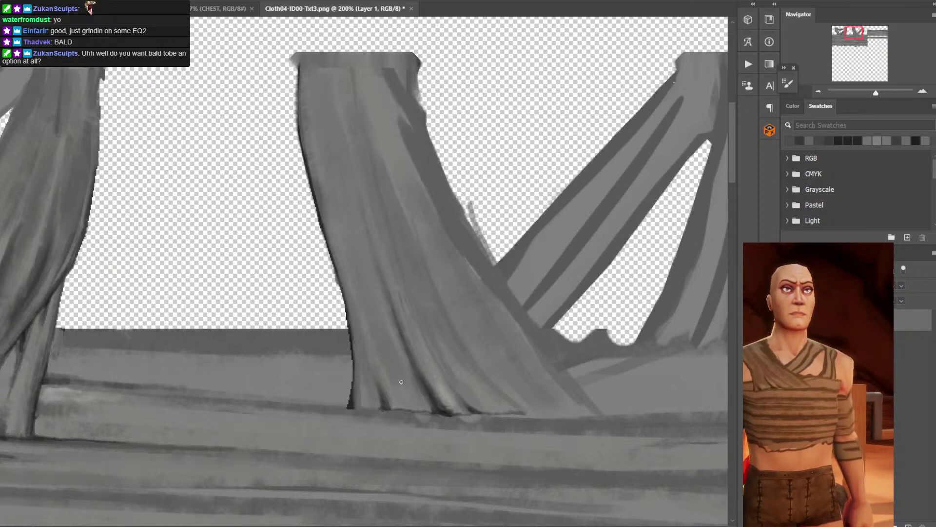
Draw the small fold at the wide strap's lower left corner upward from the base in sampled dark grey and soften it.
scroll(401, 382, down, 1)
scroll(403, 383, up, 1)
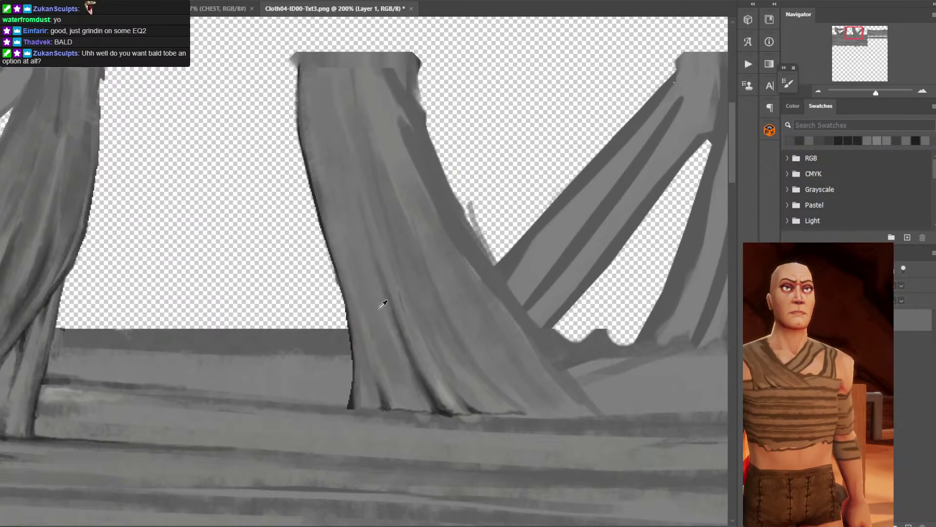
alt+click(383, 401)
drag(383, 402, 373, 348)
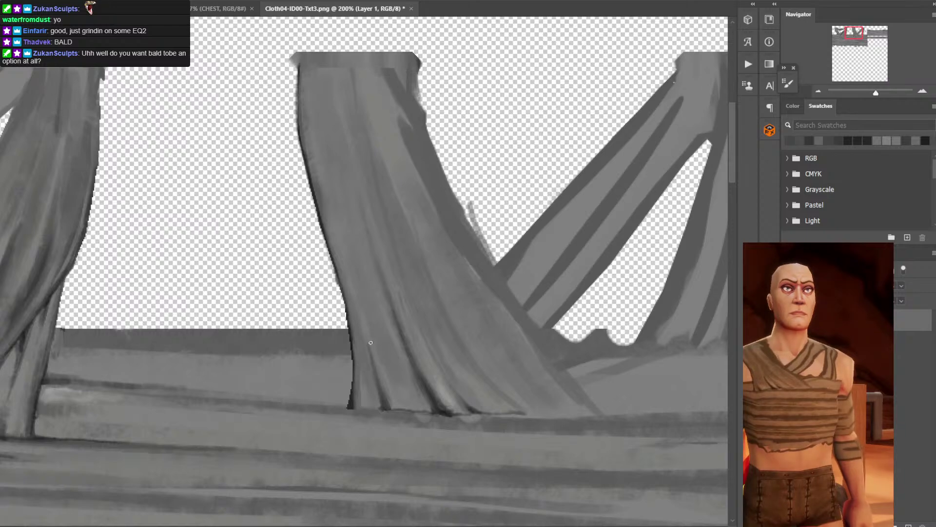
alt+click(373, 351)
scroll(384, 388, down, 2)
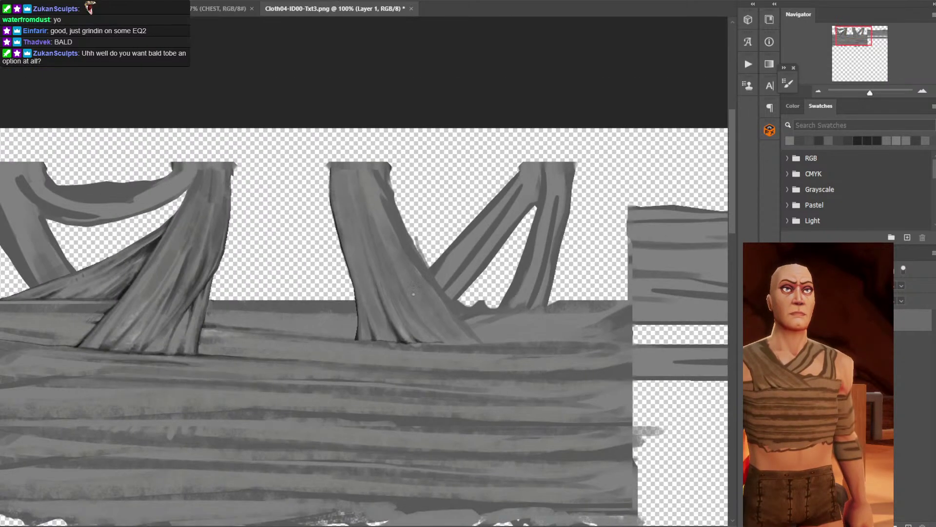
Sharpen the central fold's dark line up through the wide strap's lower half using greys sampled along the fold.
scroll(439, 295, up, 2)
scroll(439, 295, up, 1)
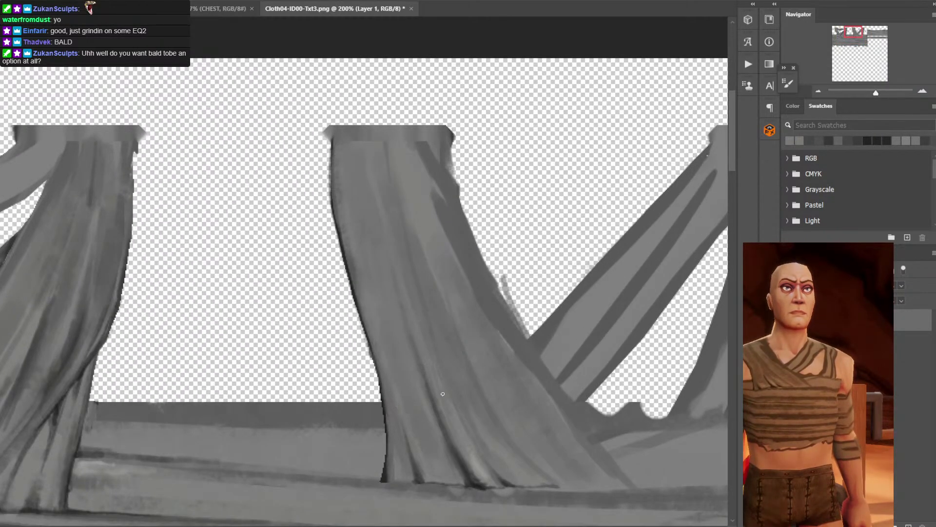
alt+click(473, 462)
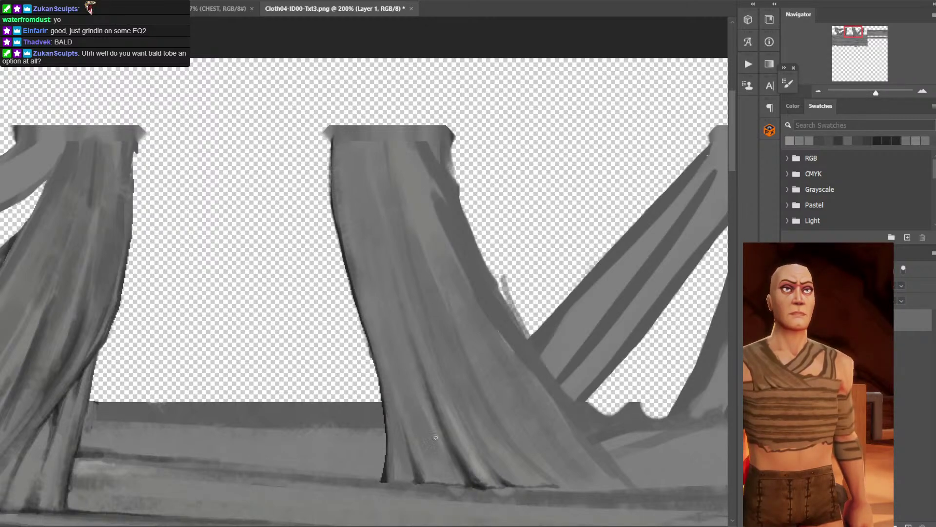
alt+click(418, 410)
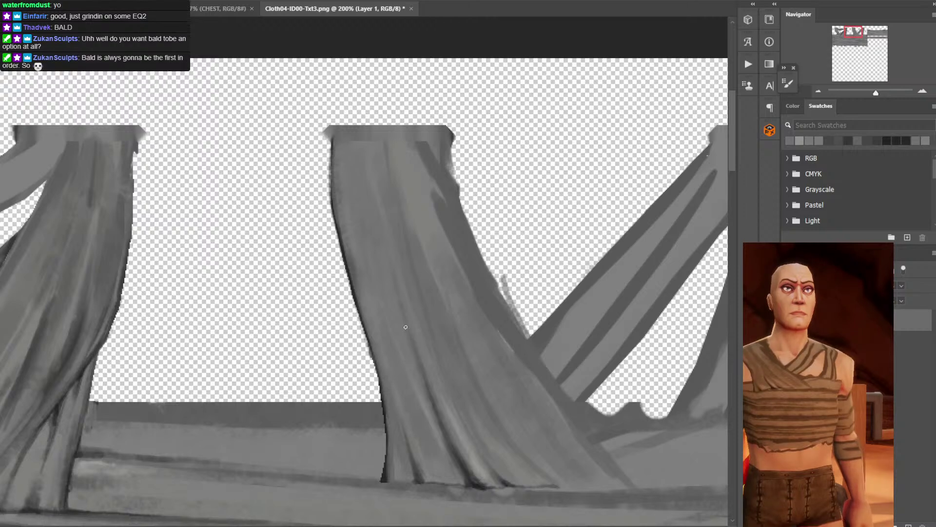
alt+click(437, 419)
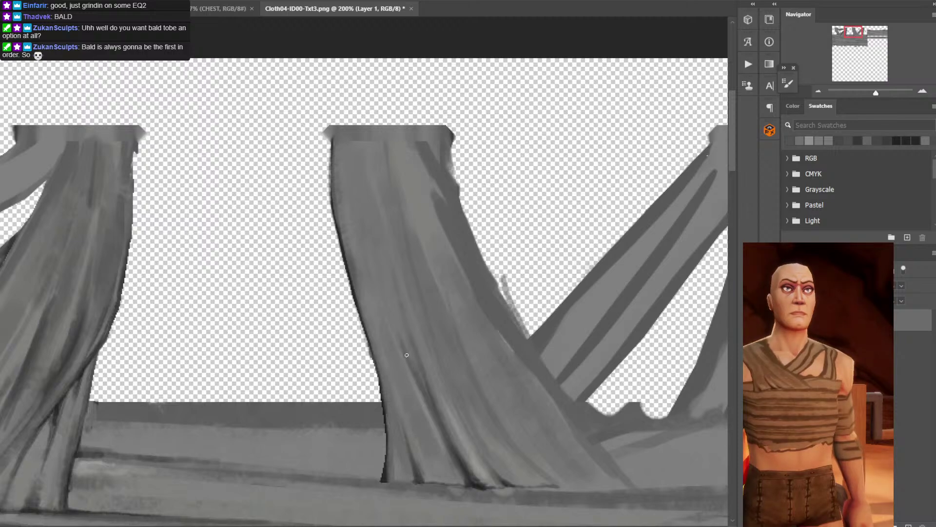
alt+click(392, 287)
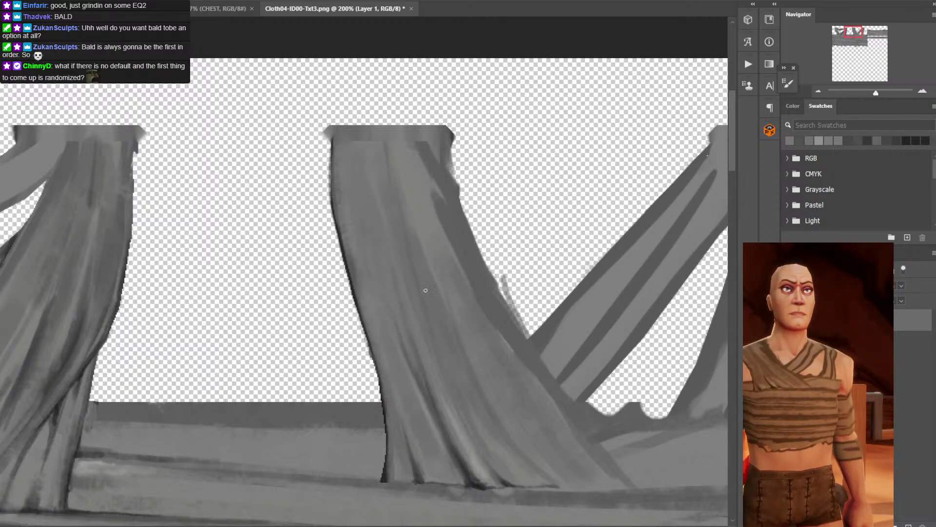
Blend the upper end of the darkened fold into the strap's left-middle area with mid greys sampled around it.
key(ctrl+minus)
alt+click(391, 336)
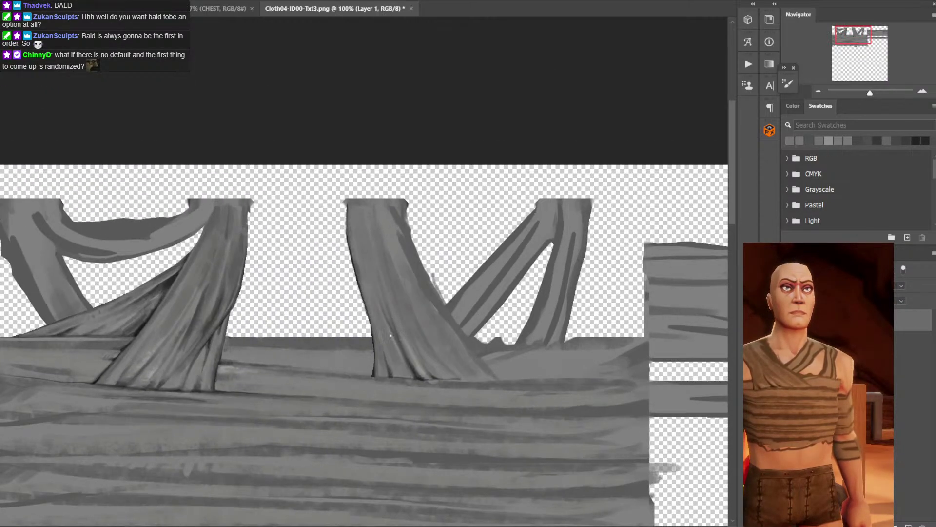
alt+click(391, 335)
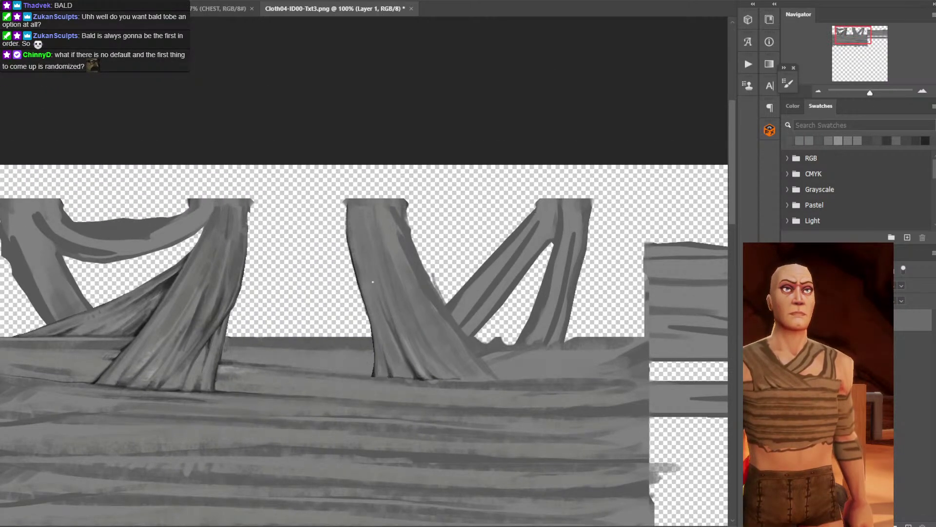
alt+click(395, 323)
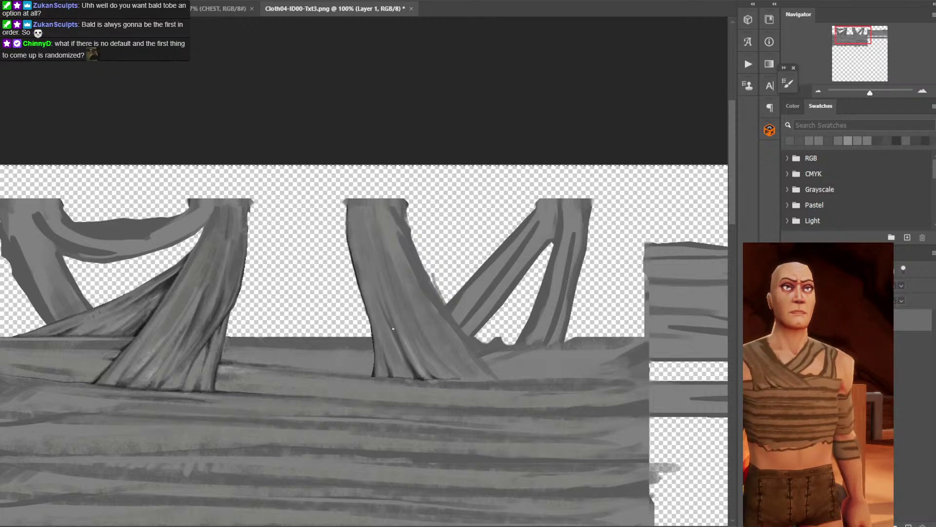
alt+click(382, 303)
scroll(374, 270, up, 1)
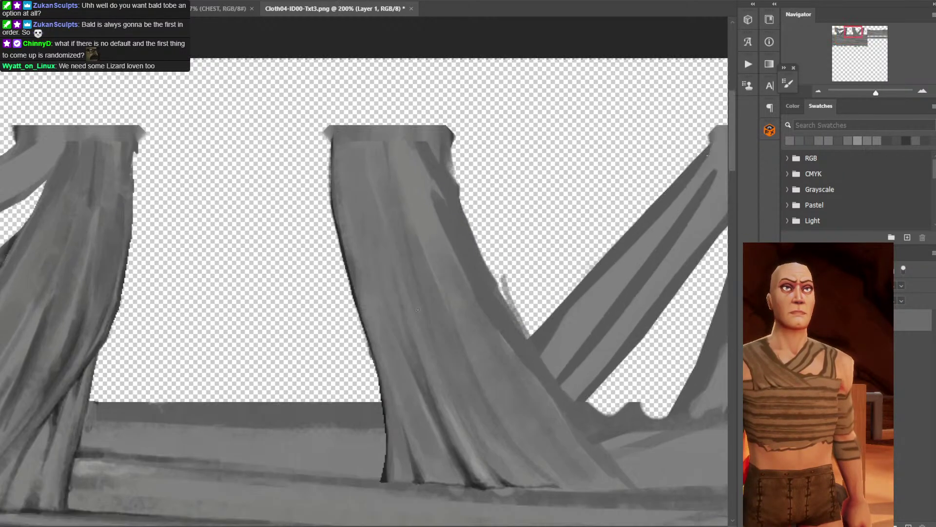
Refine the light and dark folds on the lower half of the middle cloth strip using greys sampled from the painting.
alt+click(396, 336)
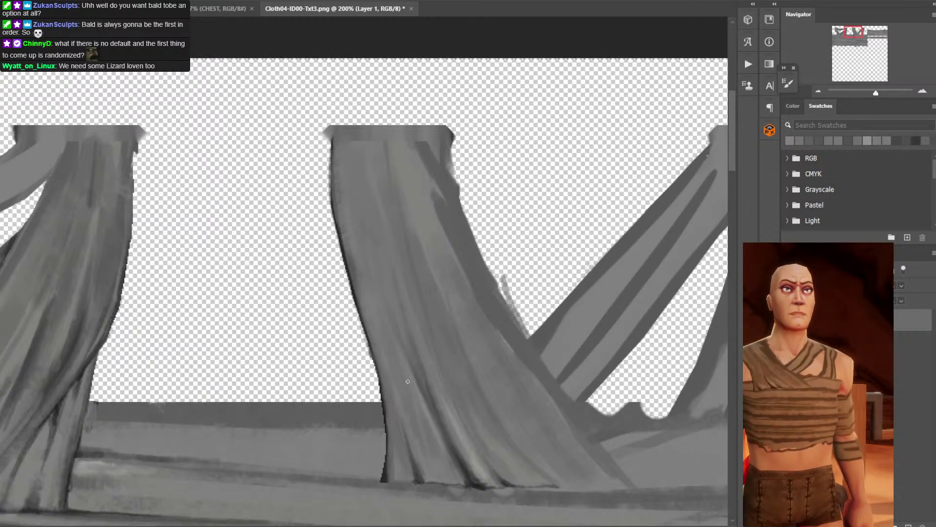
alt+click(446, 436)
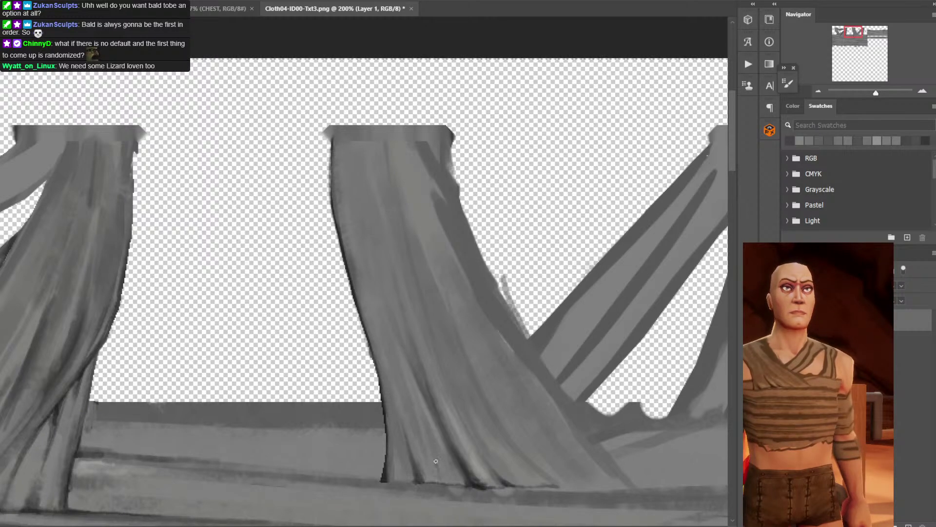
alt+click(430, 410)
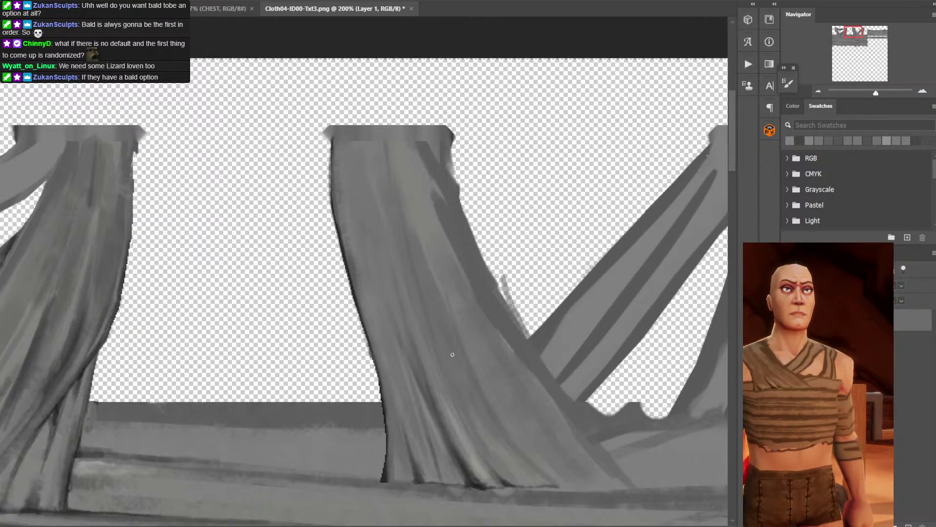
alt+click(415, 467)
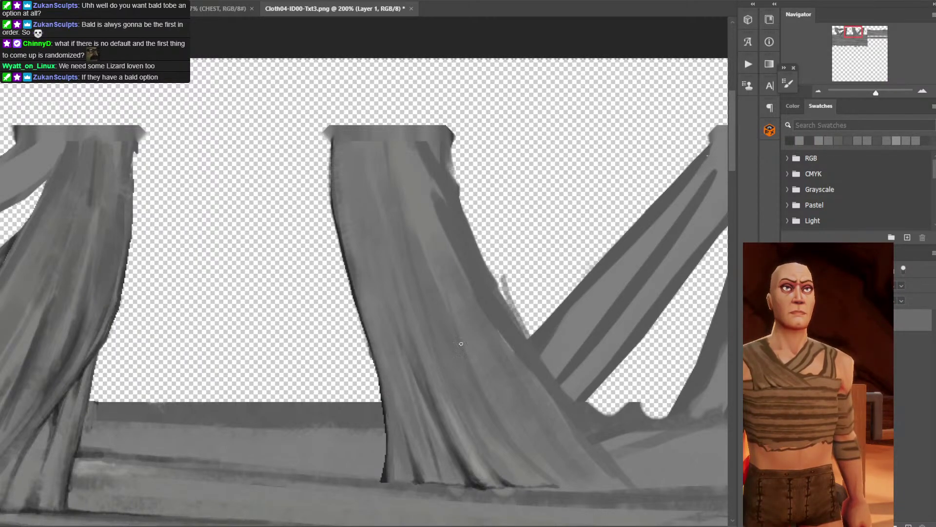
Darken the bottom corner and hem of the middle cloth strip where it meets the horizontal wraps, using sampled dark greys.
drag(482, 326, 545, 210)
drag(579, 156, 531, 184)
alt+click(461, 365)
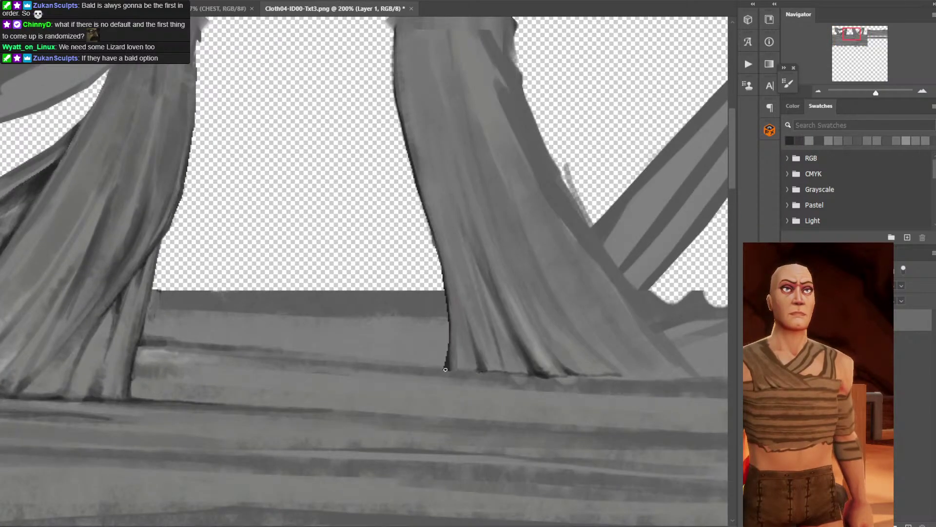
alt+click(451, 368)
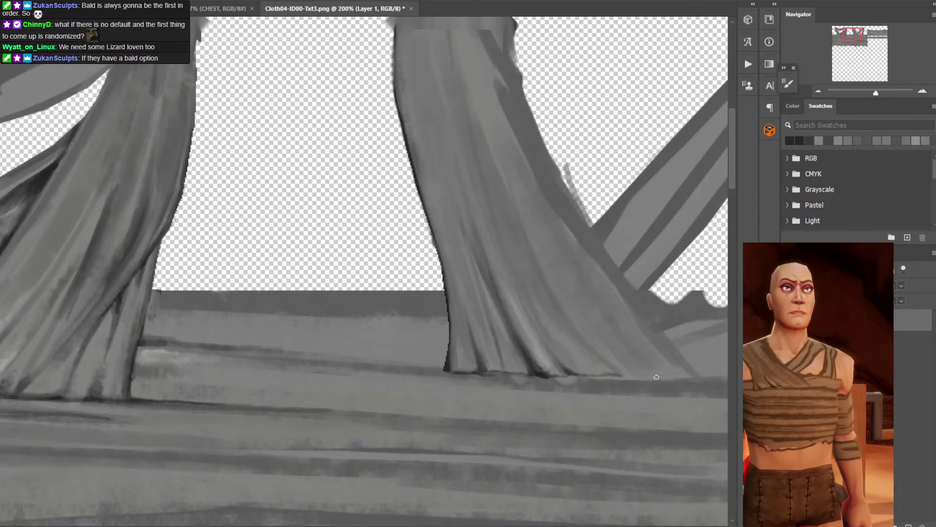
key(ctrl+plus)
key(ctrl+minus)
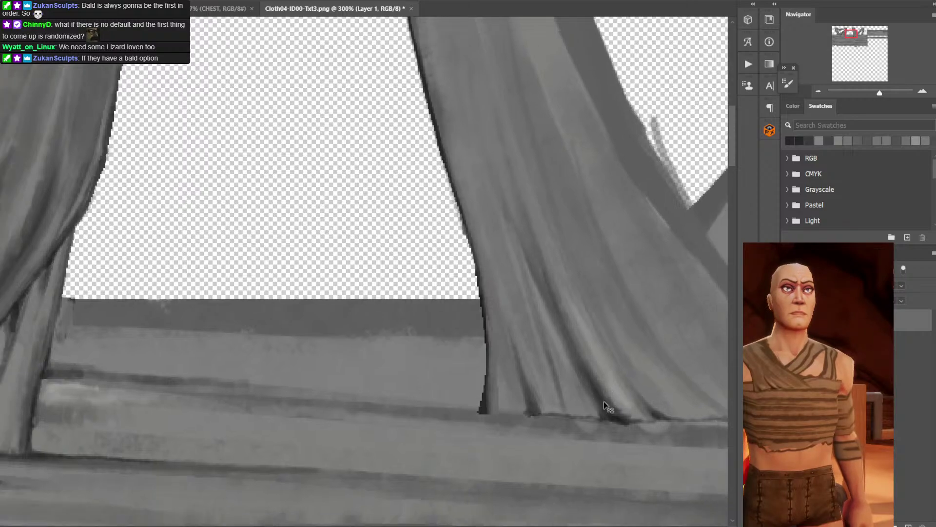
key(ctrl+plus)
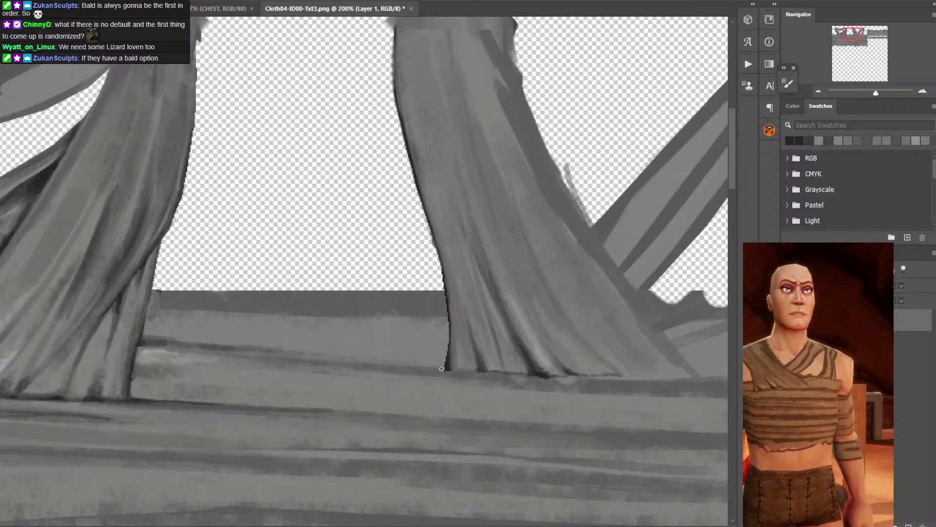
Redo the dark contact shadow along the middle strip's hem, extending it past both bottom corners onto the horizontal wrap.
key(ctrl+z)
mouse_move(443, 369)
mouse_down()
mouse_move(708, 378)
mouse_move(424, 368)
mouse_up()
key(ctrl+z)
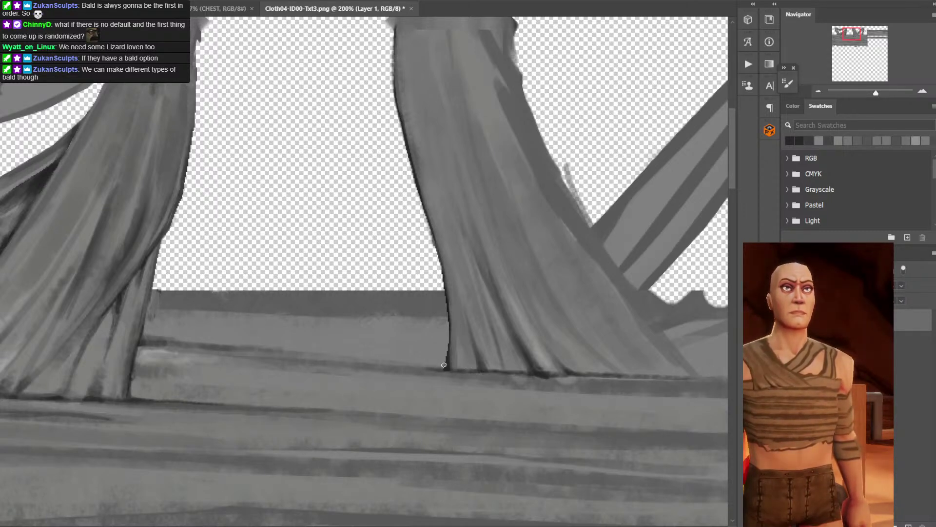
drag(445, 366, 401, 366)
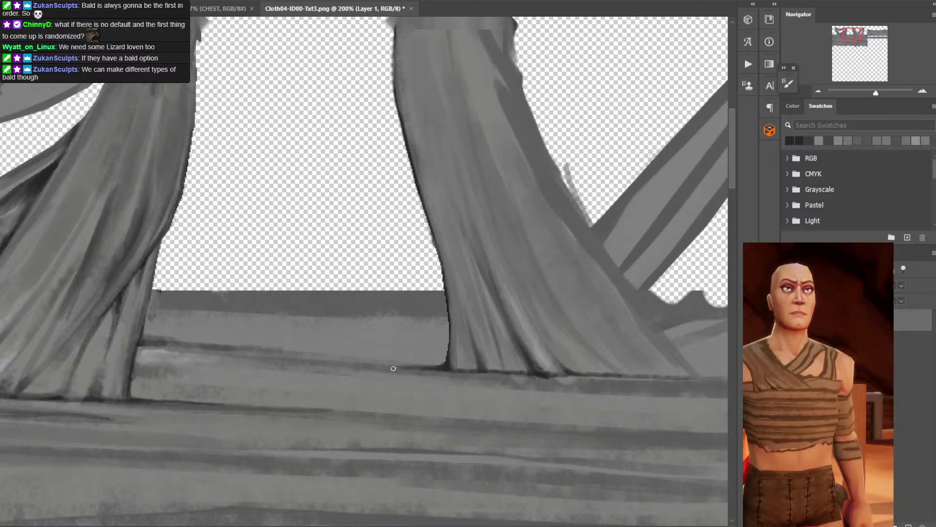
mouse_move(663, 374)
mouse_down()
mouse_move(517, 381)
mouse_move(662, 373)
mouse_move(614, 366)
mouse_move(643, 376)
mouse_up()
alt+click(599, 360)
alt+click(580, 374)
alt+click(613, 367)
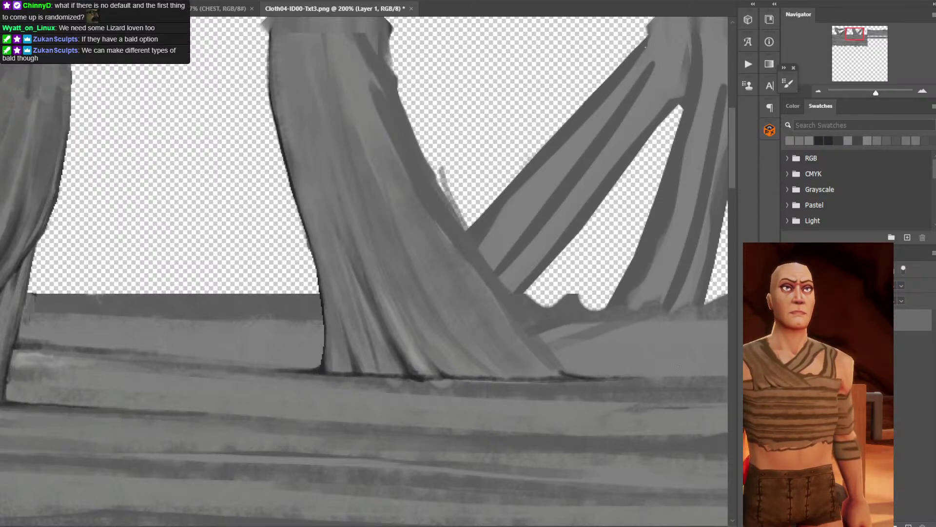
Darken the lower outer edge of the middle strip down to its corner with a sampled dark grey.
alt+click(322, 351)
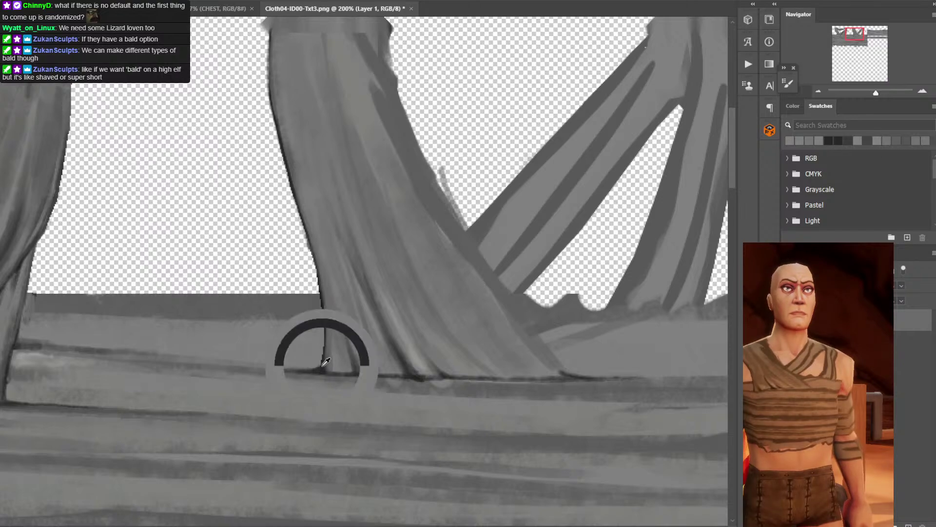
drag(324, 314, 319, 368)
drag(323, 332, 314, 369)
key(ctrl+minus)
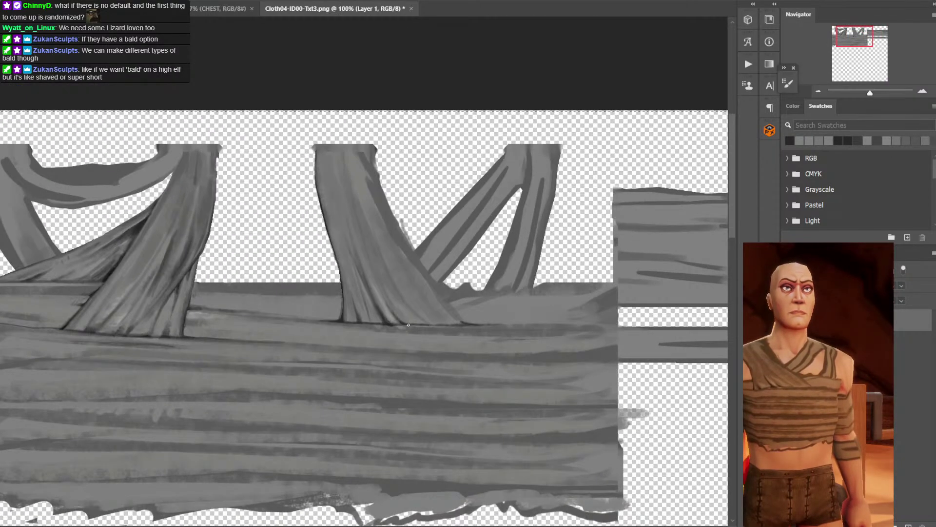
Touch up the light fold near the middle strip's hem with a sampled grey.
key(ctrl+plus)
mouse_move(412, 334)
mouse_down()
mouse_move(437, 373)
mouse_move(436, 349)
mouse_up()
alt+click(416, 347)
Save the cloth texture file.
key(ctrl+minus)
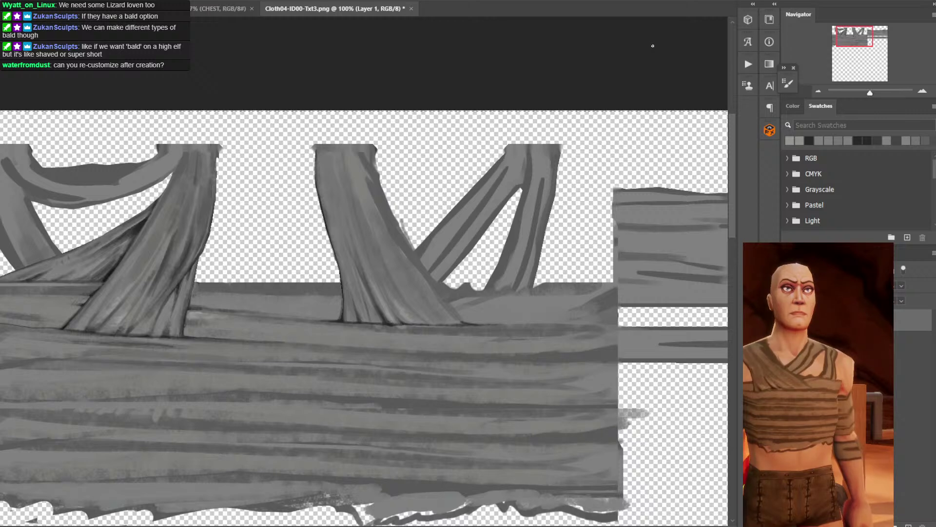
key(alt+f)
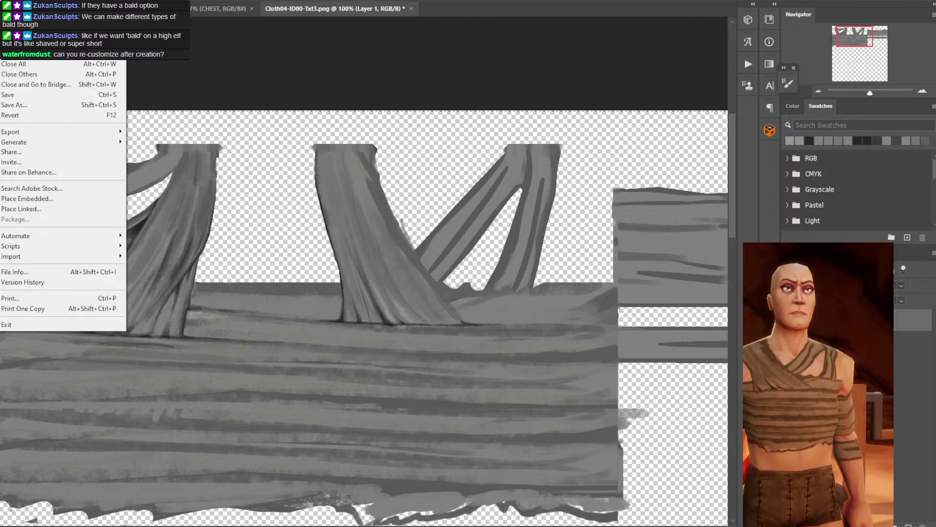
key(s)
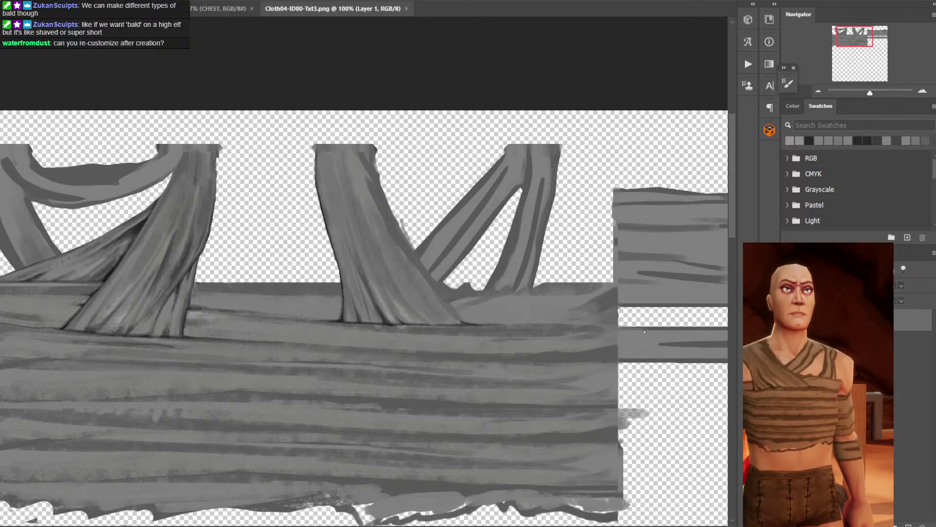
key(alt+f)
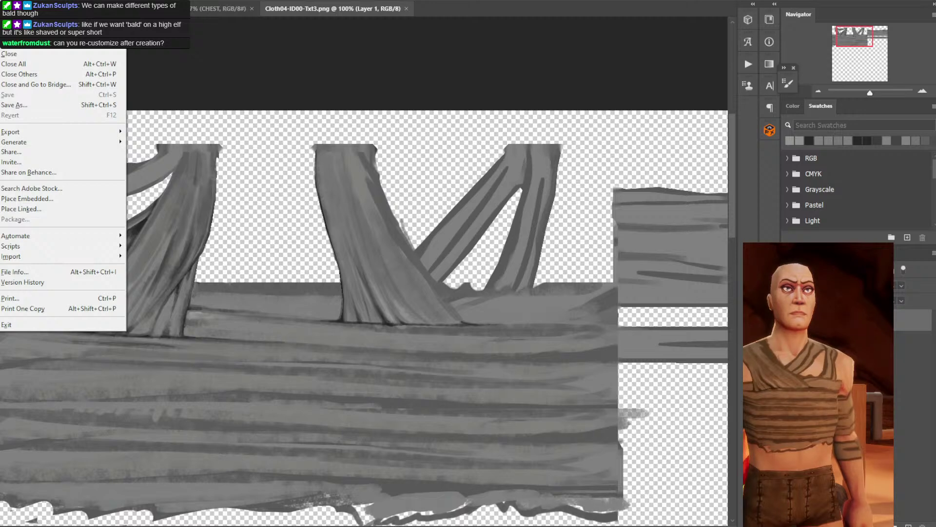
key(Escape)
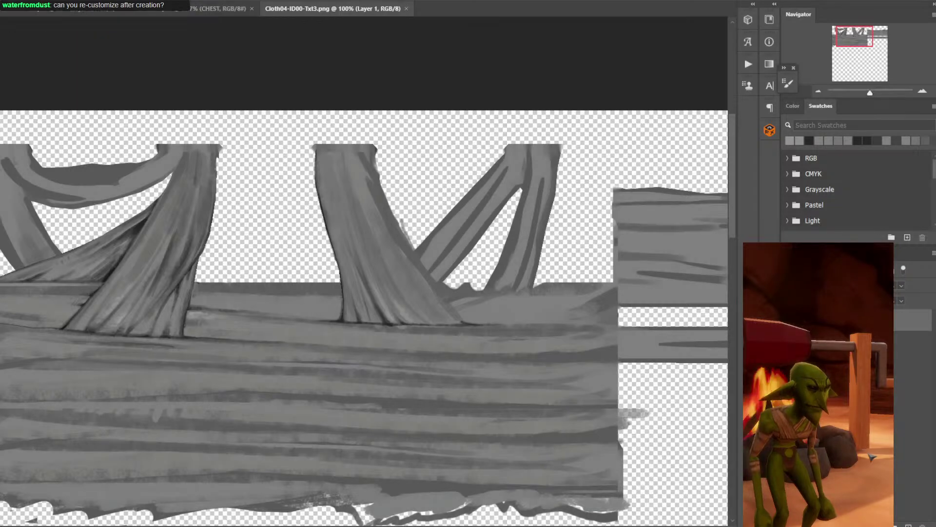
key(alt+f)
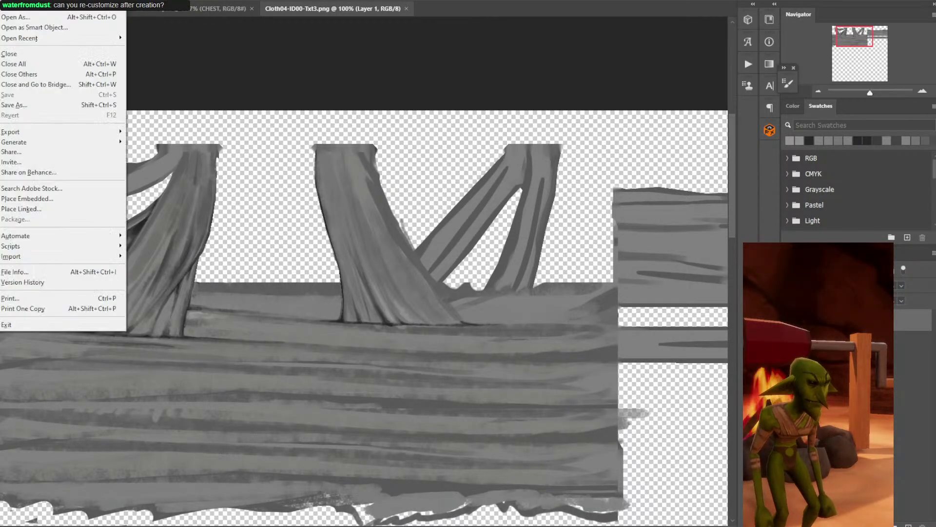
key(Escape)
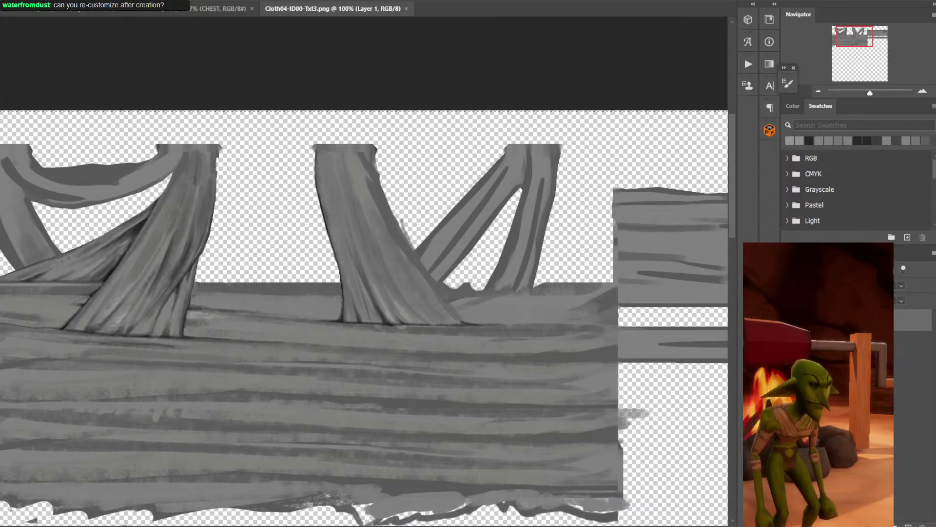
Create a new document containing the goblin screenshot and set the foreground color to black.
key(ctrl+alt+n)
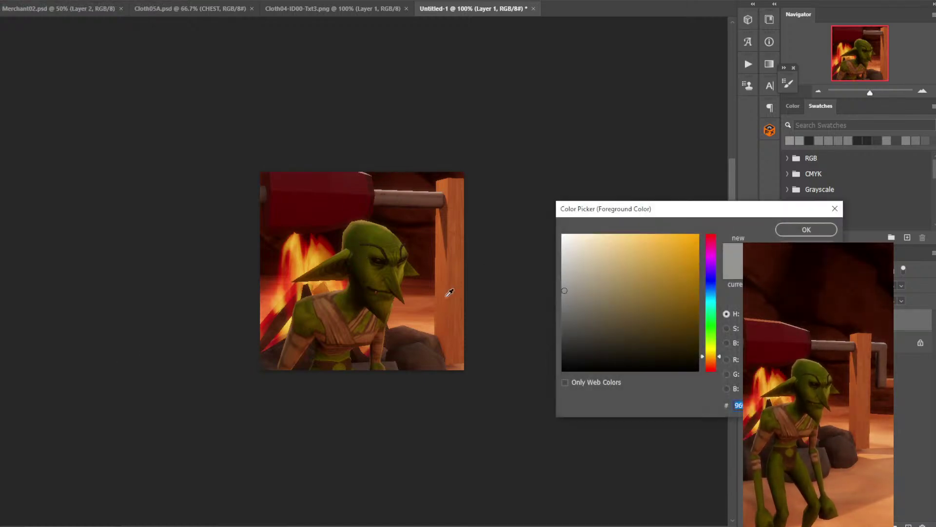
click(804, 227)
key(ctrl+plus)
Select a narrow hair strand in front of the goblin's near ear and paint it black.
key(l)
mouse_move(346, 233)
mouse_down()
mouse_move(344, 310)
mouse_move(354, 227)
mouse_up()
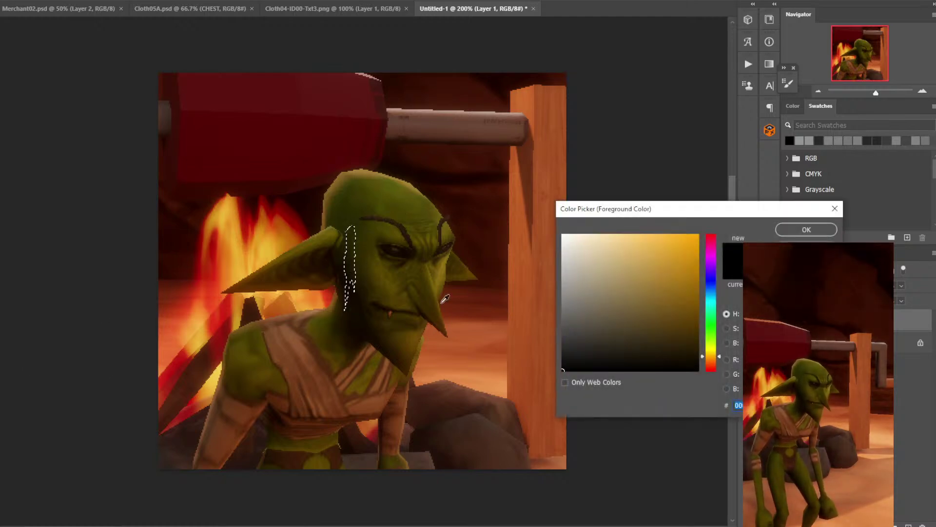
click(804, 228)
key(b)
drag(351, 276, 349, 228)
key(ctrl+d)
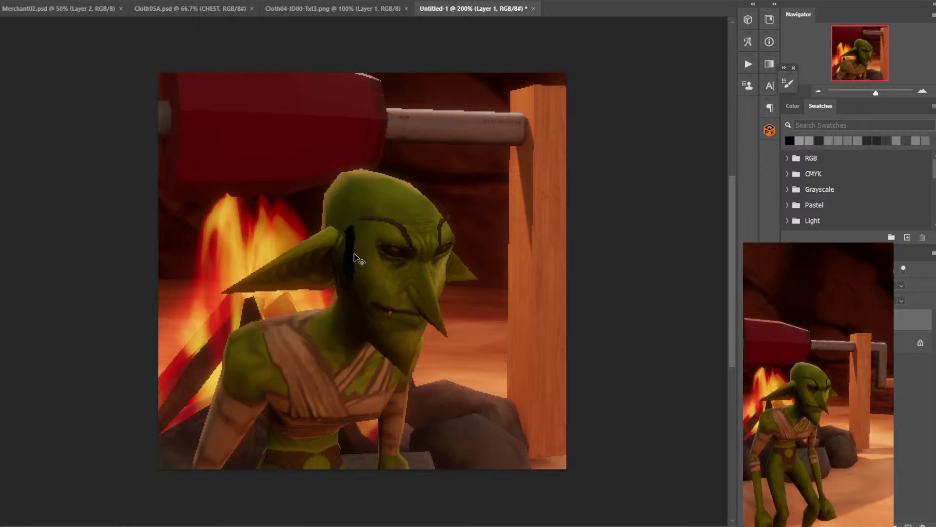
Choose a neutral grey and paint subtle lighter and darker tones into the black hair strand beside the near ear.
alt+click(403, 218)
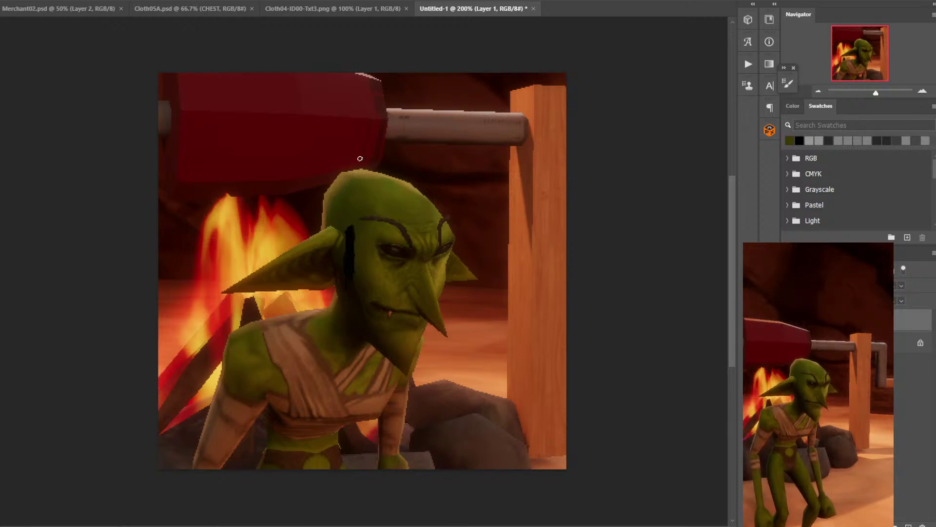
click(2, 373)
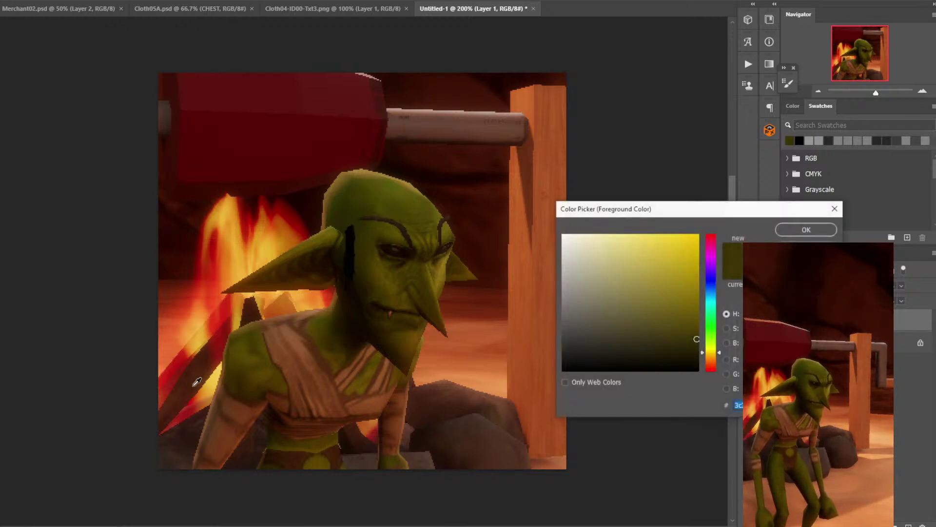
click(563, 318)
key(Return)
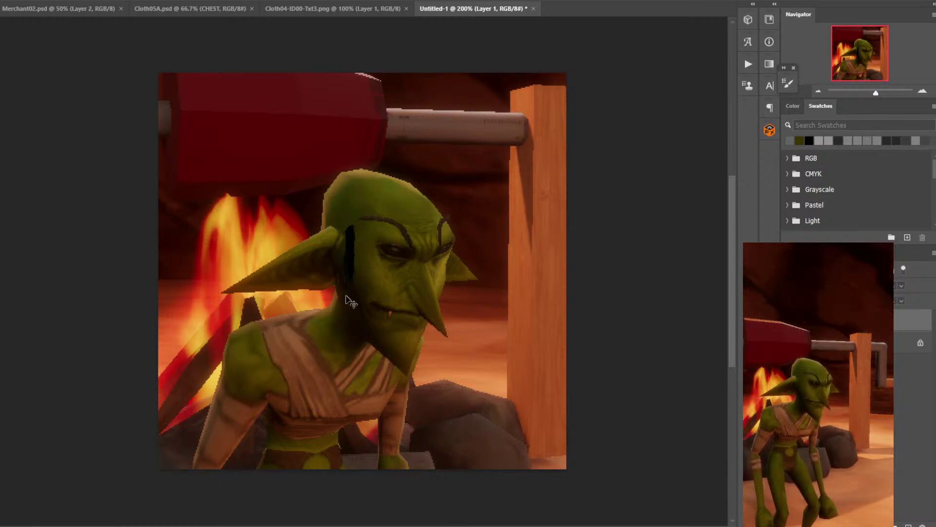
mouse_move(349, 257)
mouse_down()
mouse_move(352, 303)
mouse_move(349, 226)
mouse_move(350, 283)
mouse_up()
alt+click(349, 228)
alt+click(349, 259)
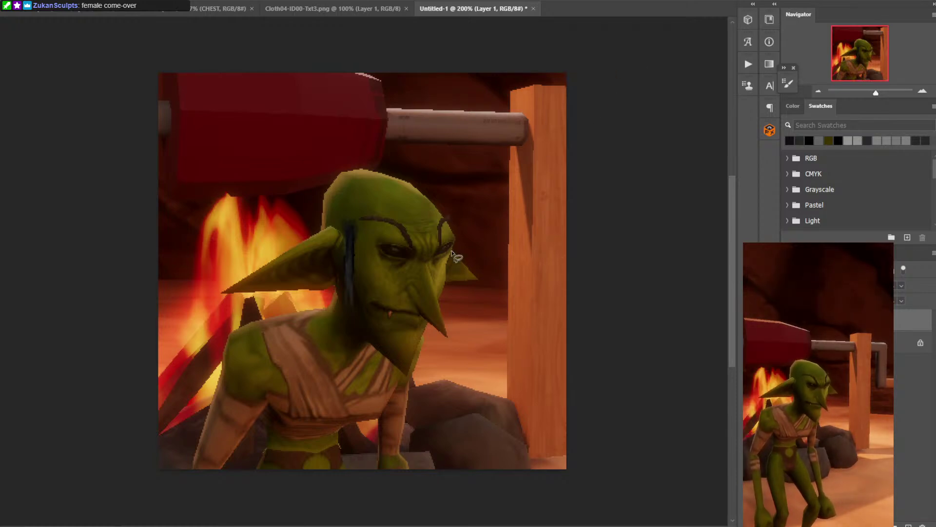
Add a thin dark hair strand by the goblin's far ear and a spiky dark tuft behind the crown.
mouse_move(451, 251)
mouse_down()
mouse_move(445, 309)
mouse_move(448, 261)
mouse_up()
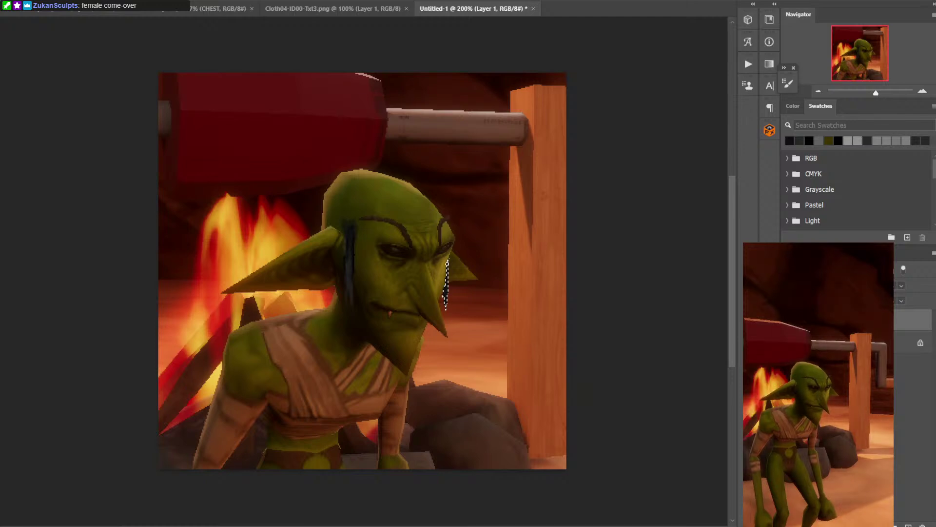
key(ctrl+d)
mouse_move(340, 170)
mouse_down()
mouse_move(289, 108)
mouse_move(324, 162)
mouse_move(301, 165)
mouse_move(327, 155)
mouse_move(300, 146)
mouse_move(315, 155)
mouse_move(281, 175)
mouse_move(337, 176)
mouse_move(299, 163)
mouse_up()
key(b)
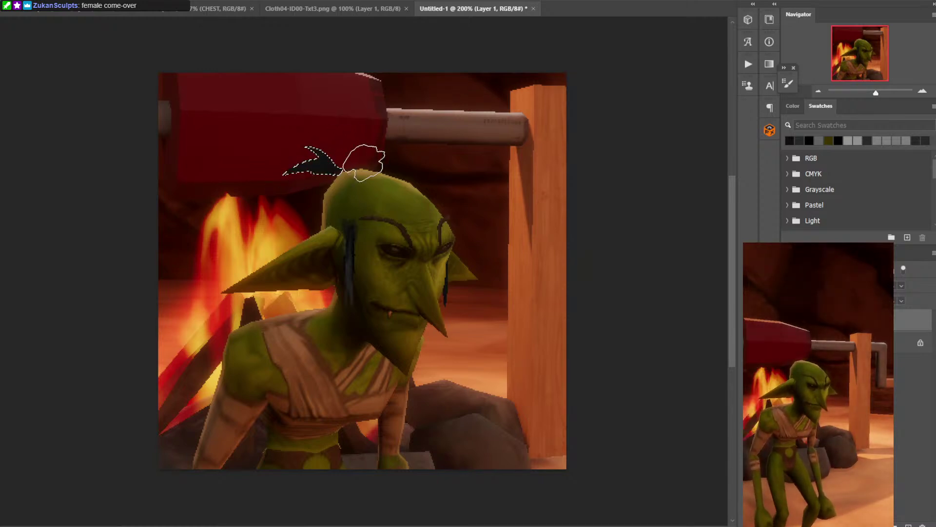
key(ctrl+d)
key(ctrl+minus)
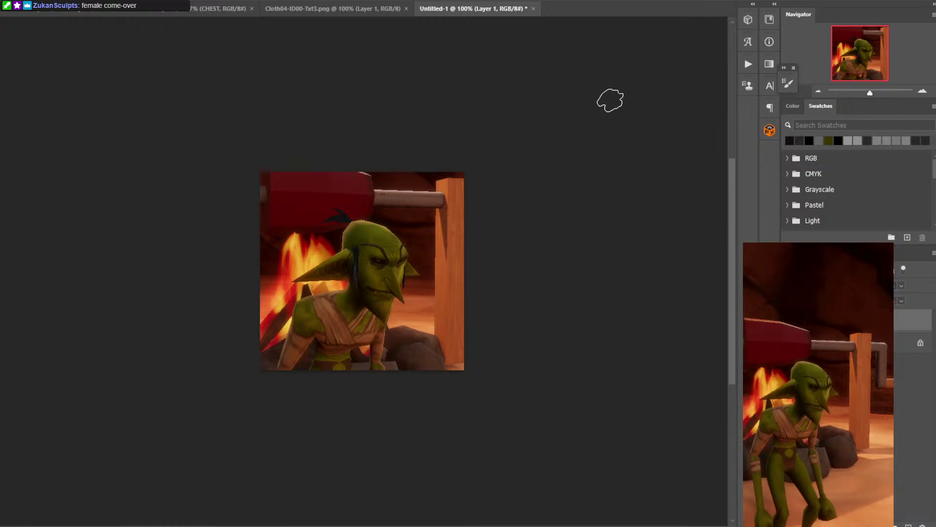
Try adding thin dark hair strands sweeping across the goblin's scalp.
key(l)
key(ctrl+plus)
mouse_move(345, 228)
mouse_down()
mouse_move(409, 195)
mouse_move(397, 181)
mouse_move(424, 186)
mouse_move(400, 185)
mouse_move(353, 223)
mouse_move(365, 210)
mouse_move(431, 199)
mouse_move(366, 211)
mouse_move(348, 225)
mouse_move(378, 175)
mouse_move(344, 239)
mouse_up()
key(alt+BackSpace)
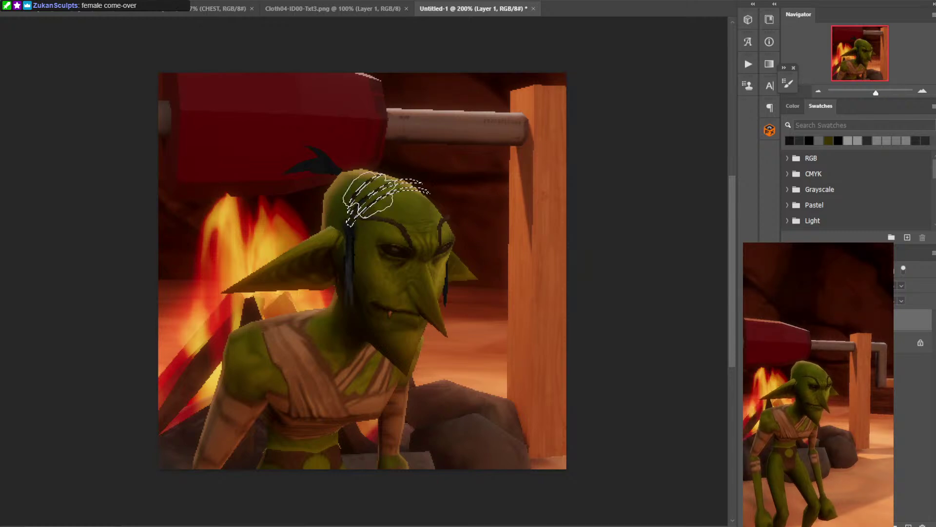
key(ctrl+d)
key(ctrl+minus)
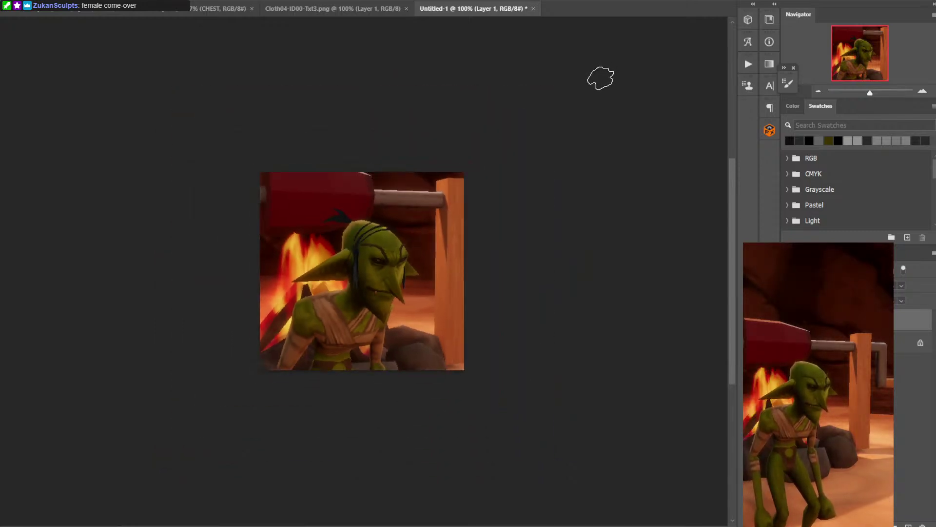
key(ctrl+shift+d)
key(ctrl+d)
key(l)
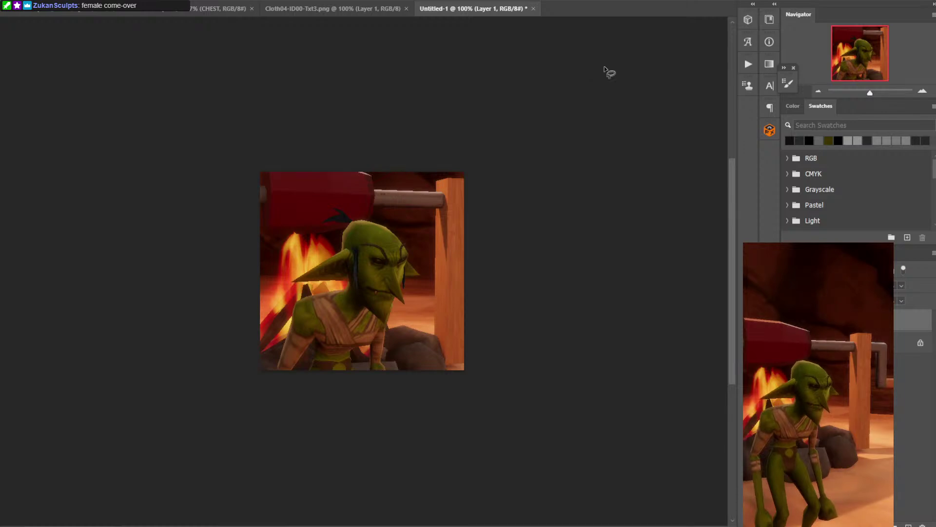
mouse_move(357, 250)
mouse_down()
mouse_move(351, 222)
mouse_move(341, 243)
mouse_move(359, 247)
mouse_up()
click(360, 247)
mouse_move(355, 247)
mouse_down()
mouse_move(347, 261)
mouse_move(351, 241)
mouse_move(355, 246)
mouse_up()
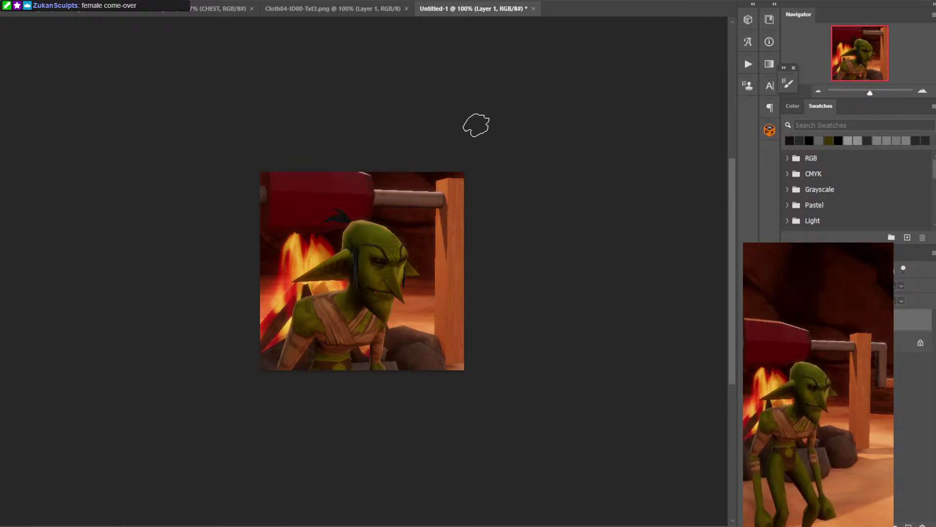
drag(504, 115, 512, 125)
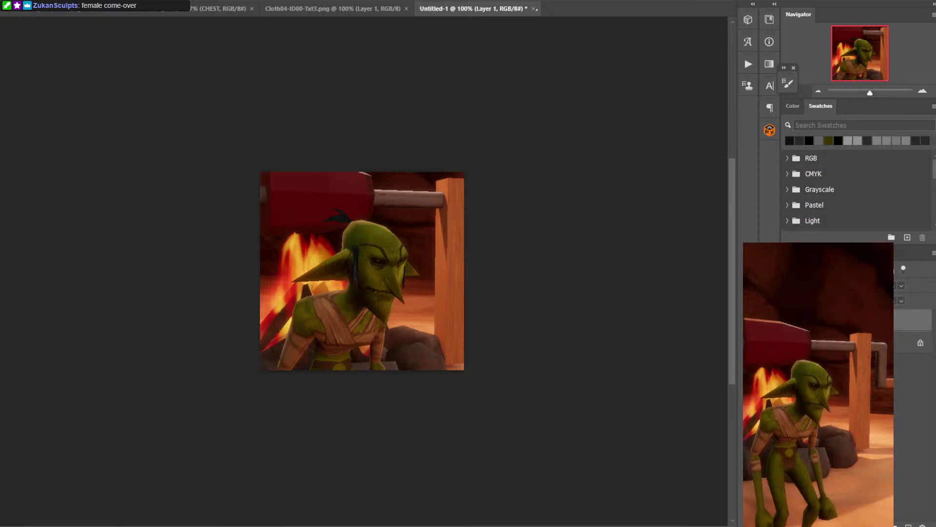
Close the Untitled-1 goblin mock-up without saving it.
click(533, 8)
key(n)
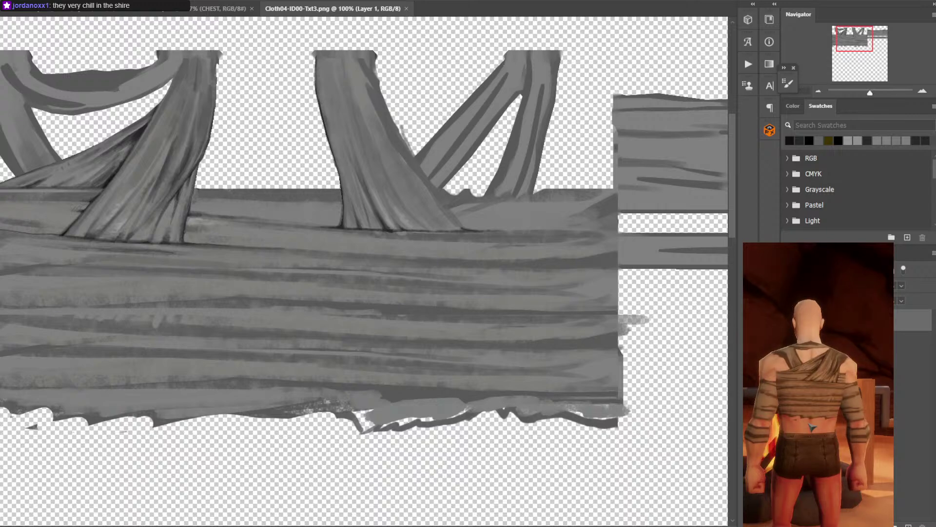
Sample a dark grey from the middle strap and paint a thin shadow line across the cloth beneath the strap's base.
alt+click(391, 209)
mouse_move(376, 223)
mouse_down()
mouse_move(460, 237)
mouse_move(505, 235)
mouse_up()
key(ctrl+plus)
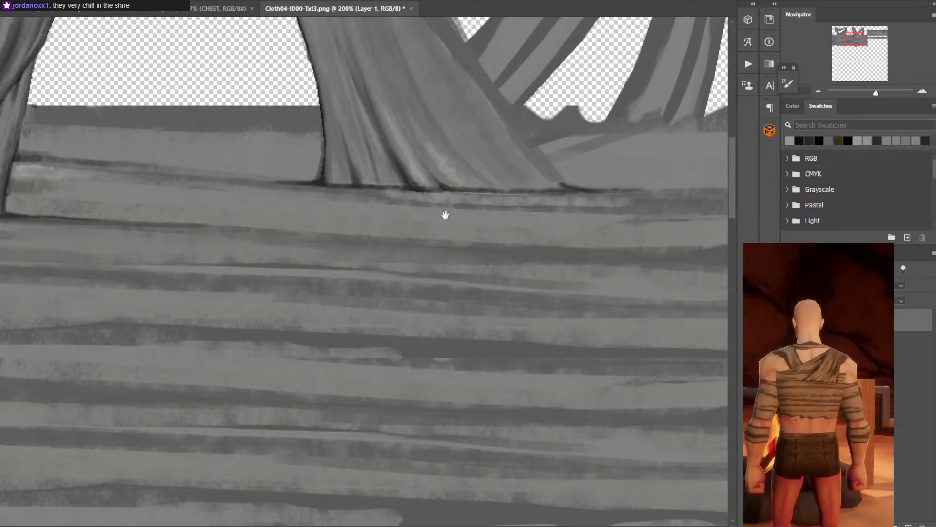
scroll(445, 211, up, 2)
key(ctrl+z)
drag(377, 231, 615, 233)
drag(481, 232, 690, 236)
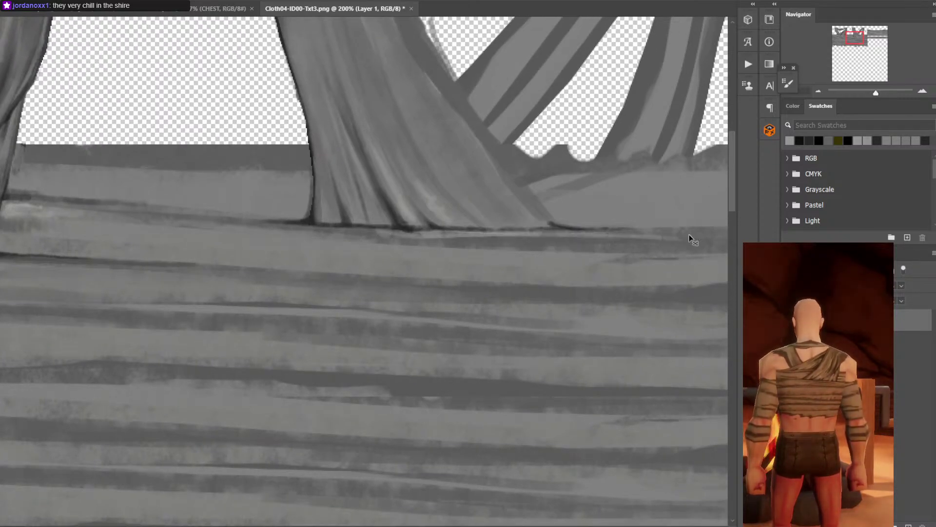
Sample nearby greys and refine the shadow beneath the middle strap, carrying it toward the cloth's right edge.
key(ctrl+minus)
drag(480, 254, 549, 253)
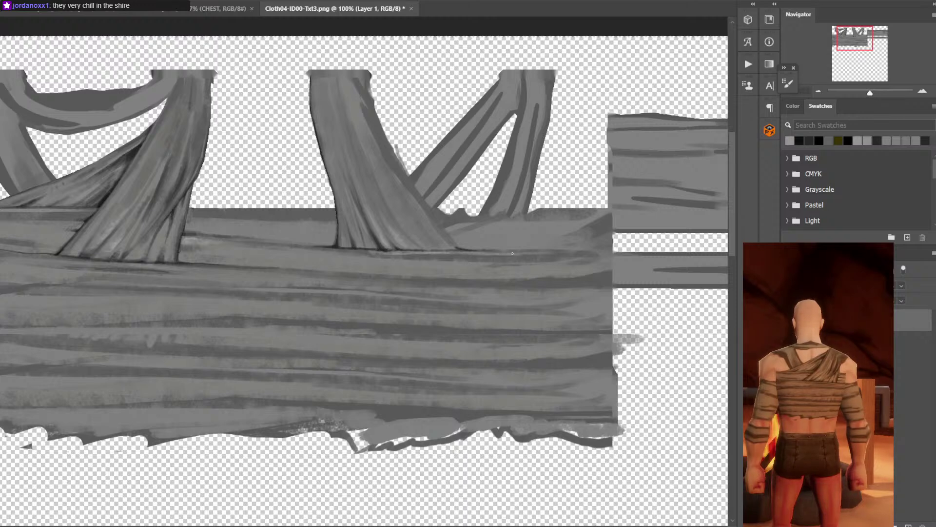
drag(431, 254, 484, 256)
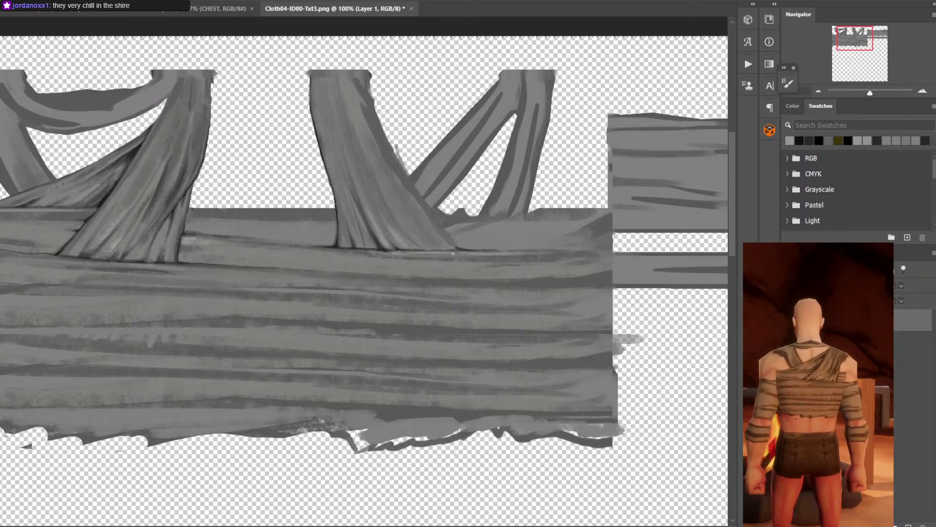
alt+click(379, 251)
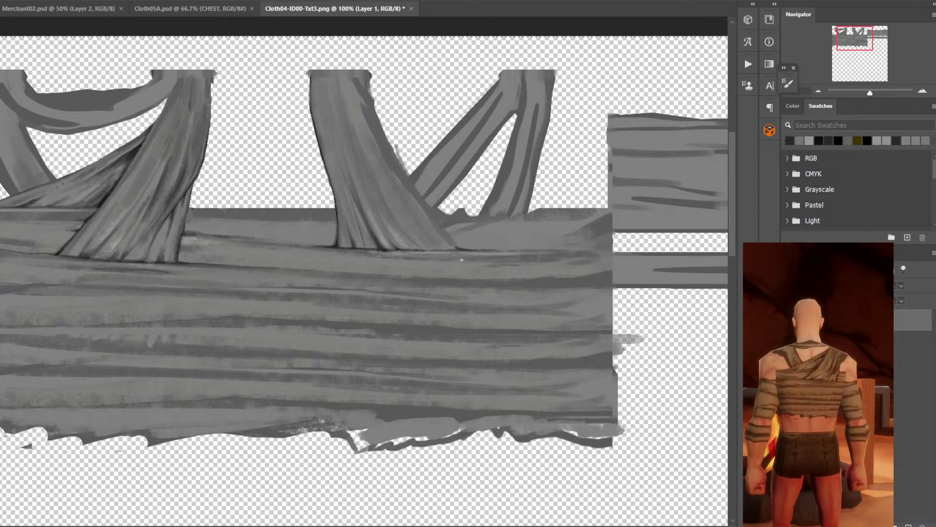
drag(414, 260, 522, 259)
key(ctrl+z)
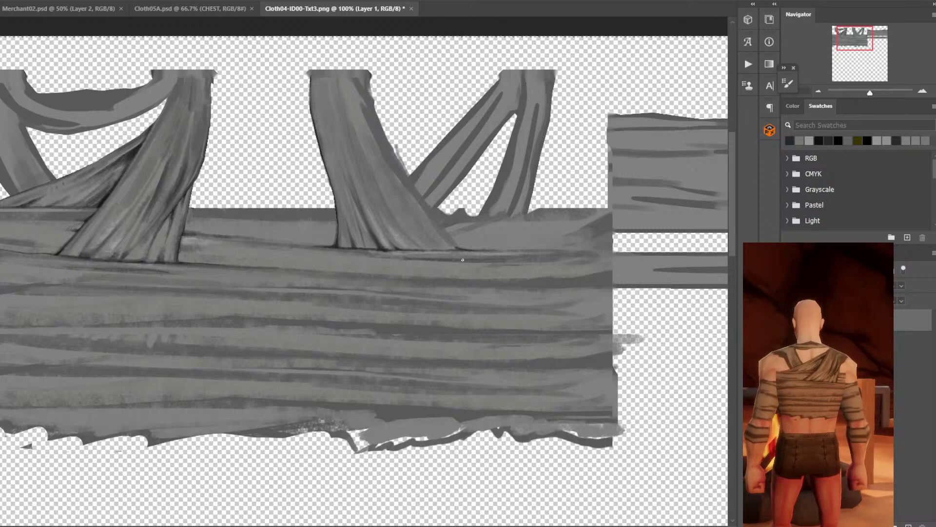
alt+click(485, 259)
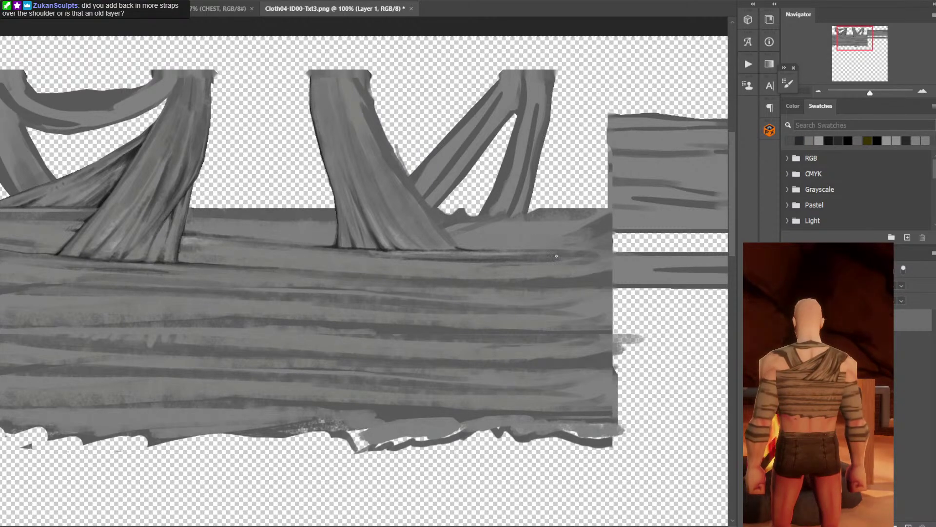
alt+click(506, 249)
alt+click(559, 255)
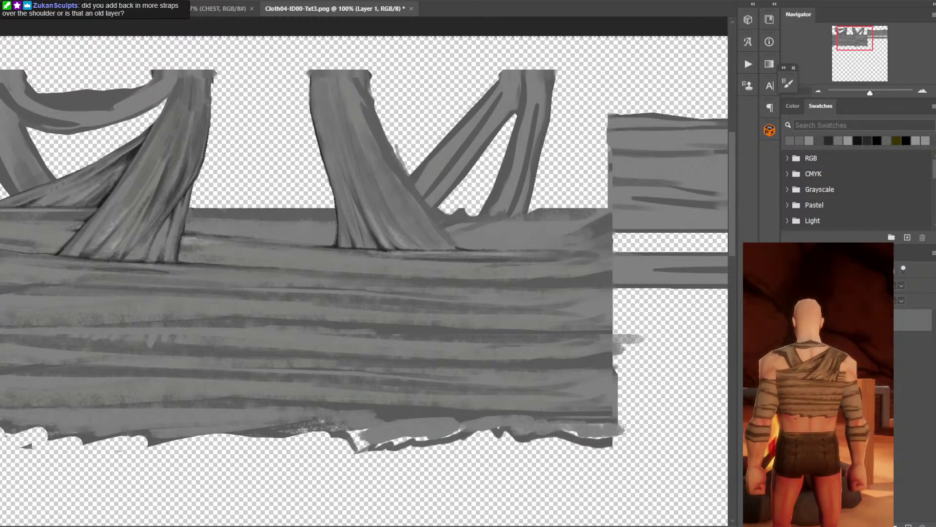
In Cloth05A.psd, undo the misplaced paste and paste the painted cloth in place over the torso area.
drag(495, 222, 635, 224)
key(ctrl+minus)
key(ctrl+plus)
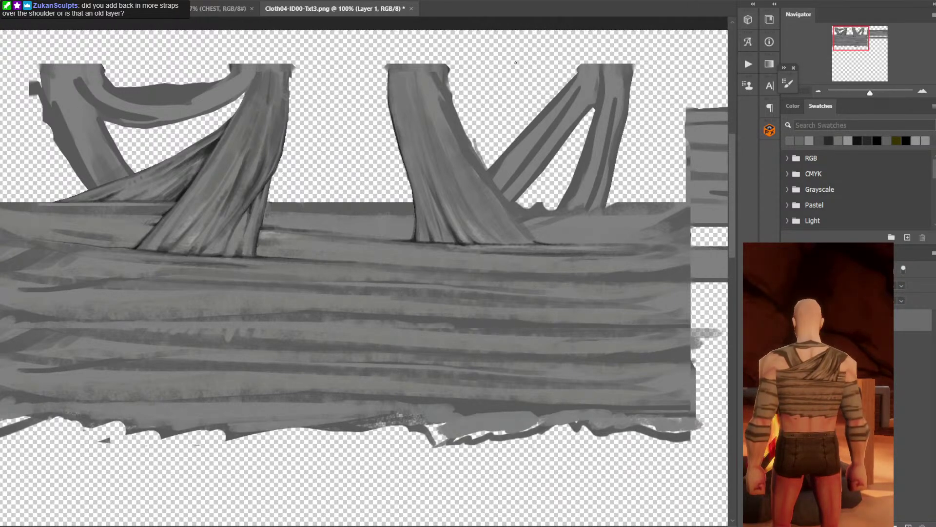
key(ctrl+minus)
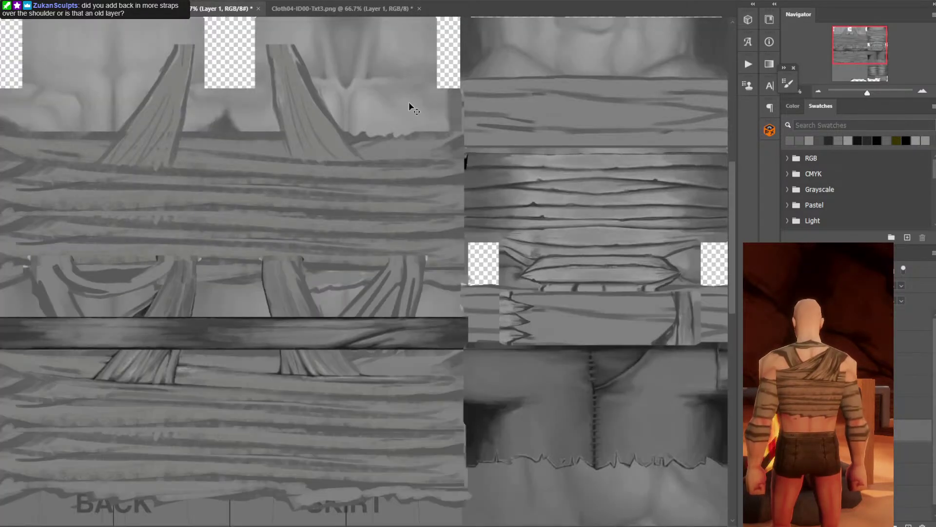
drag(285, 167, 403, 179)
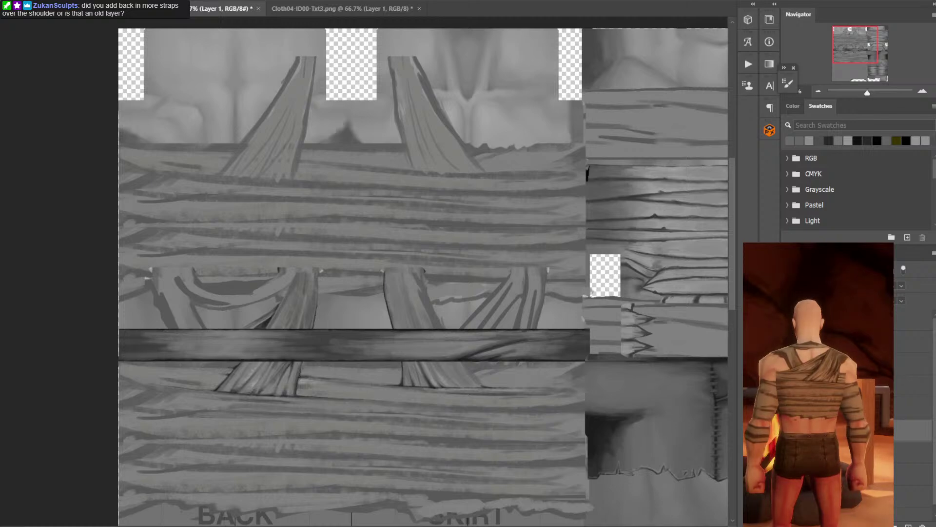
key(ctrl+z)
key(ctrl+shift+v)
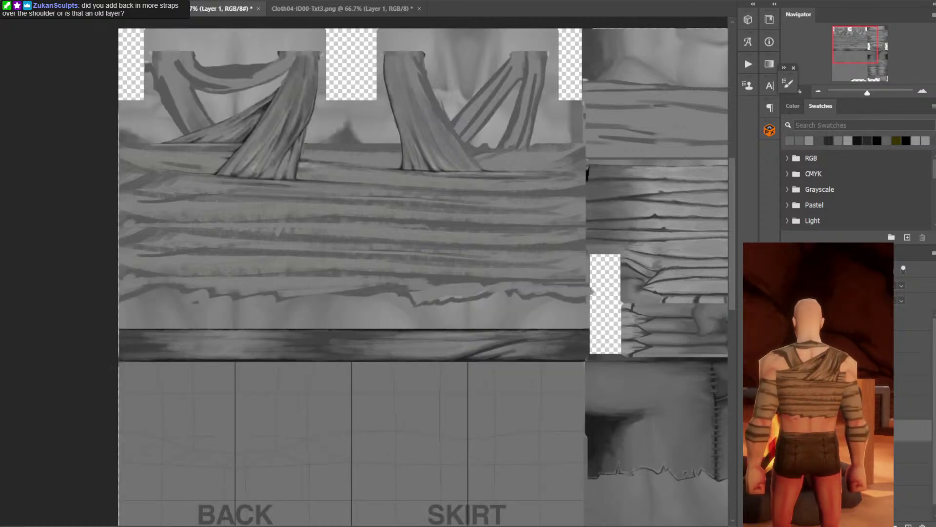
drag(383, 112, 385, 175)
key(ctrl+plus)
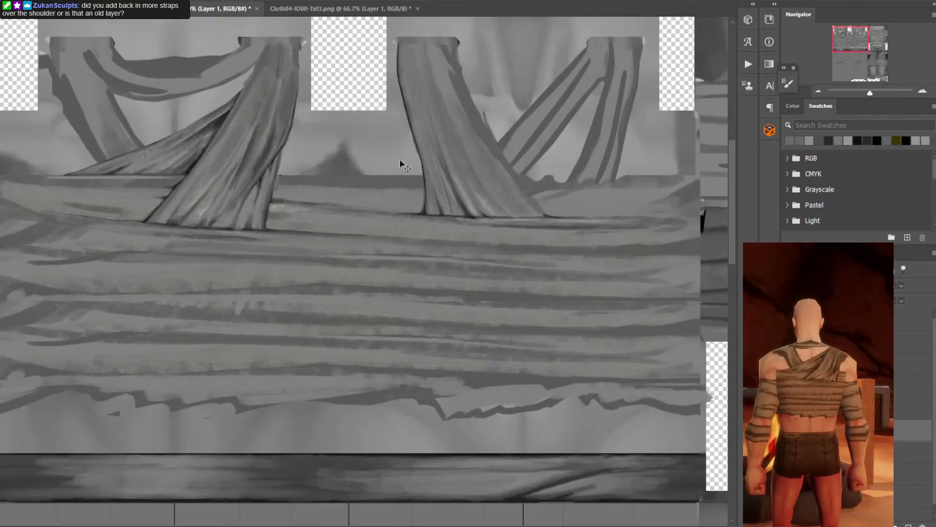
Toggle the pasted cloth layer's visibility repeatedly to compare the new shaded straps with the earlier version underneath.
key(ctrl+minus)
key(ctrl+comma)
key(ctrl+comma)
key(ctrl+comma)
key(ctrl+comma)
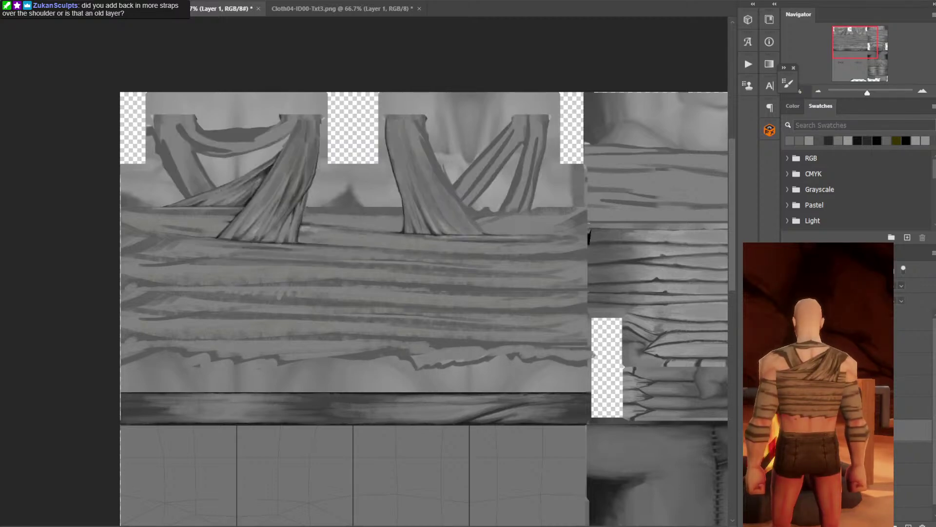
key(ctrl+comma)
key(ctrl+comma)
key(ctrl+comma)
key(ctrl+comma)
key(ctrl+comma)
key(ctrl+comma)
key(ctrl+comma)
key(ctrl+comma)
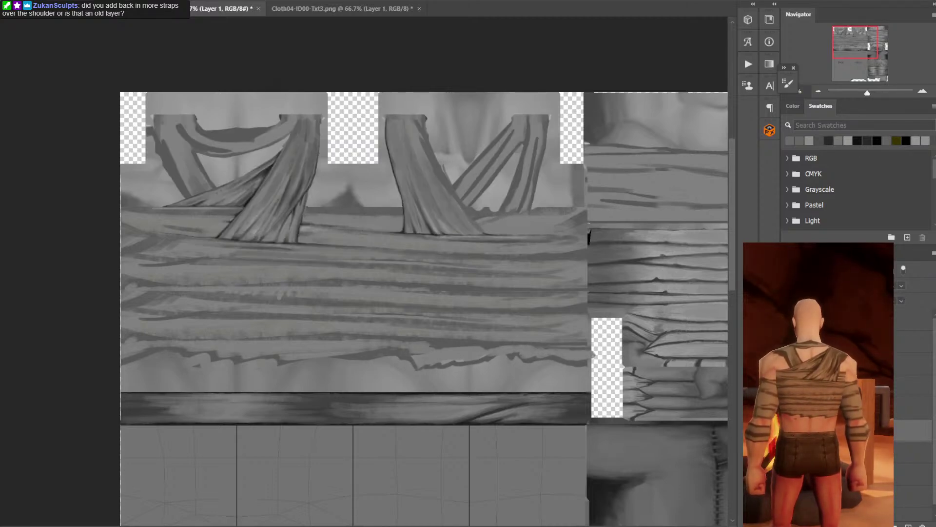
key(ctrl+comma)
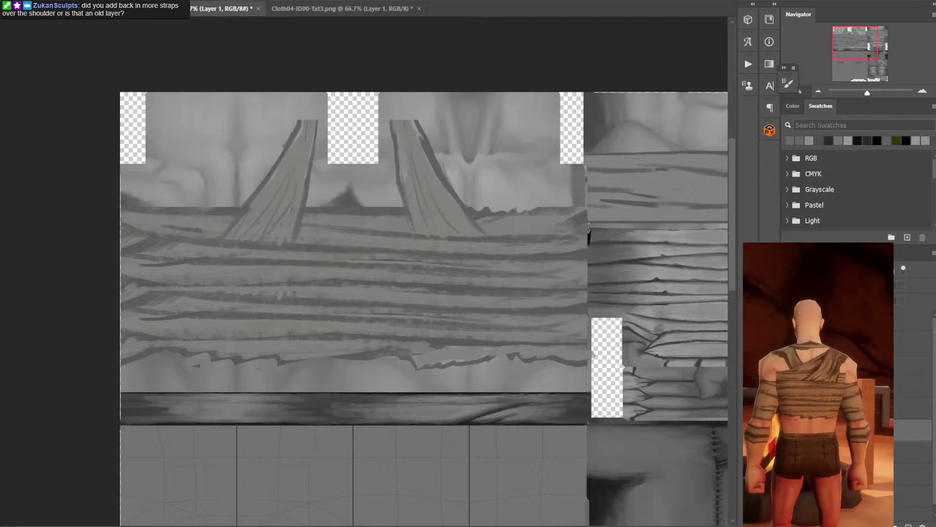
key(ctrl+comma)
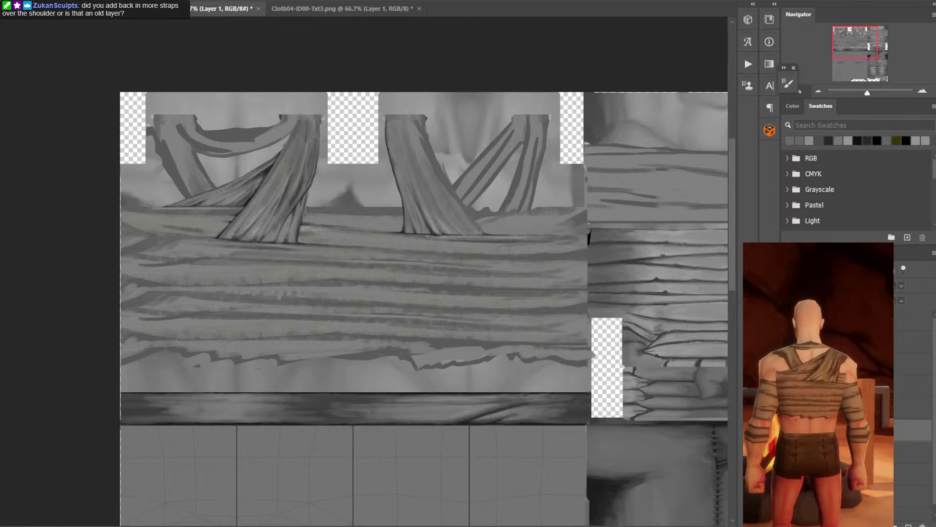
key(ctrl+comma)
key(ctrl+comma)
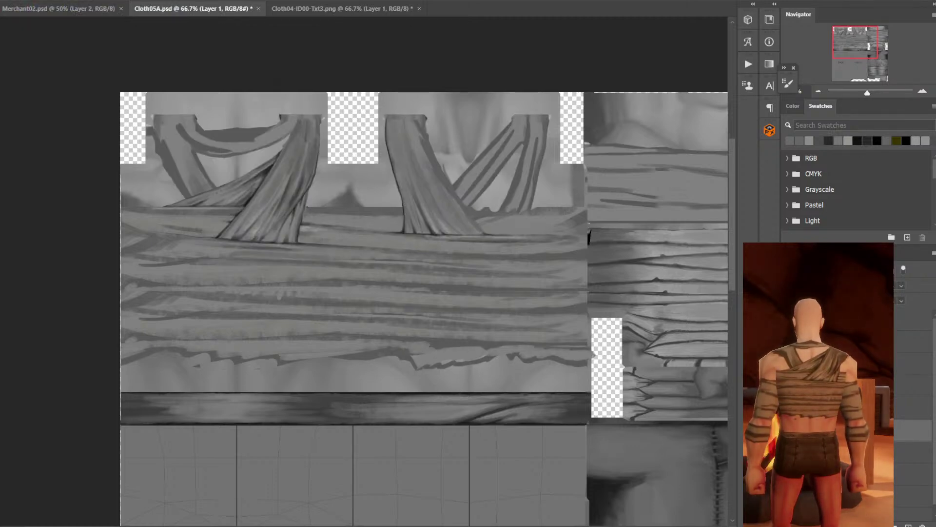
key(ctrl+comma)
key(ctrl+comma)
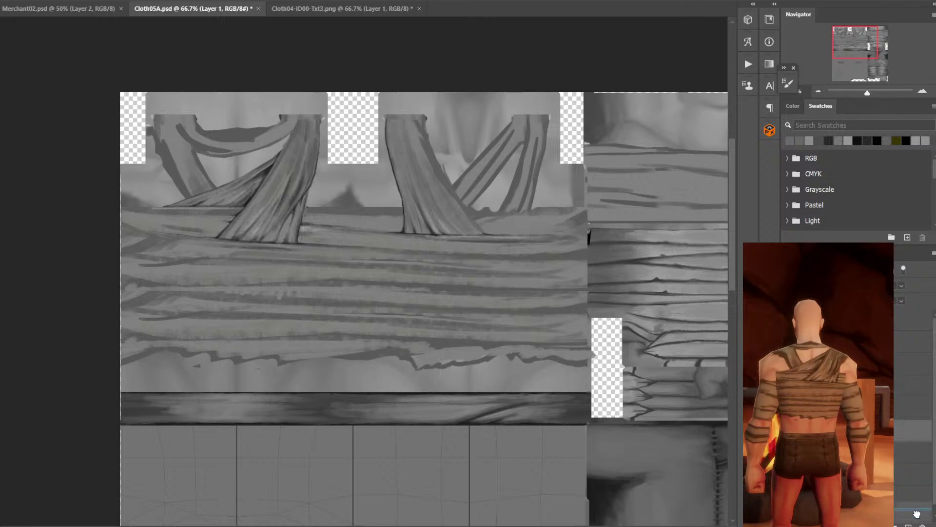
Return to Cloth04-ID00-Txt3.png and save it.
click(342, 8)
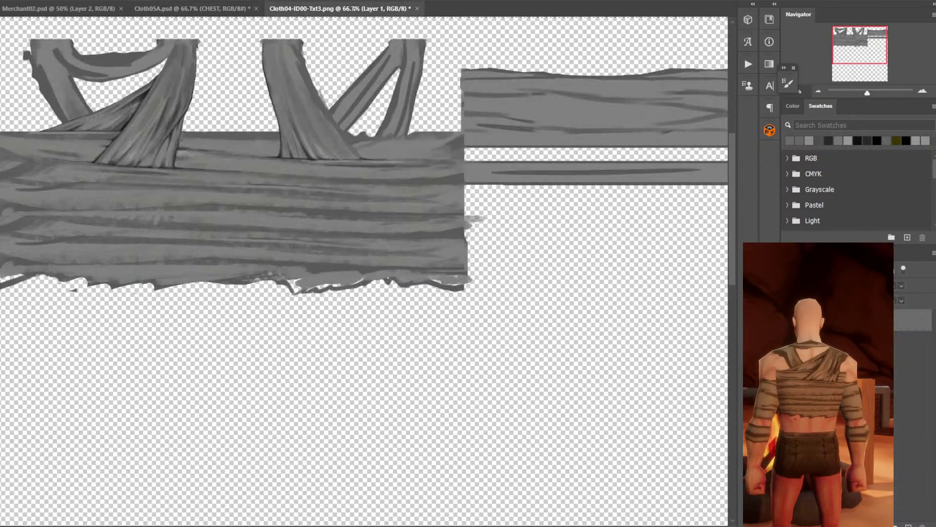
key(ctrl+s)
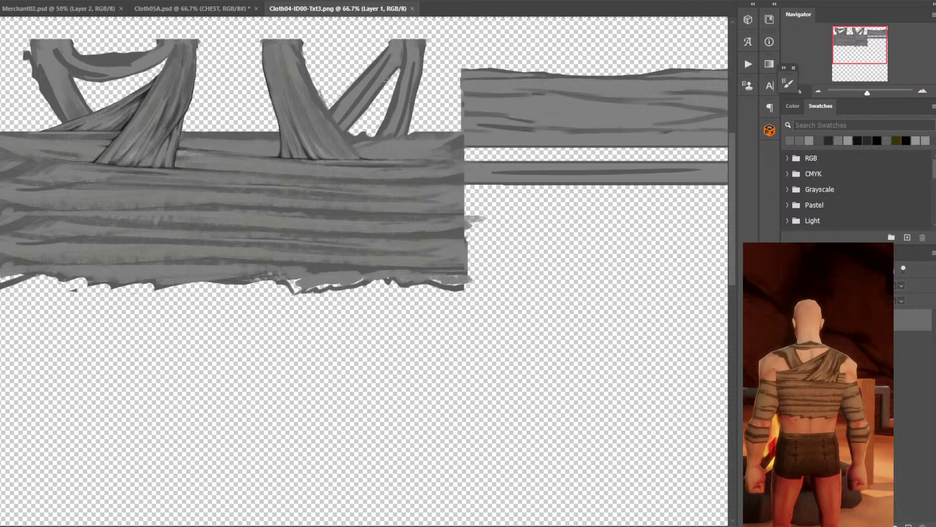
Sample near-black tones from the straps and paint a dark contour along the middle strap's lower right edge down to its base.
scroll(453, 138, up, 1)
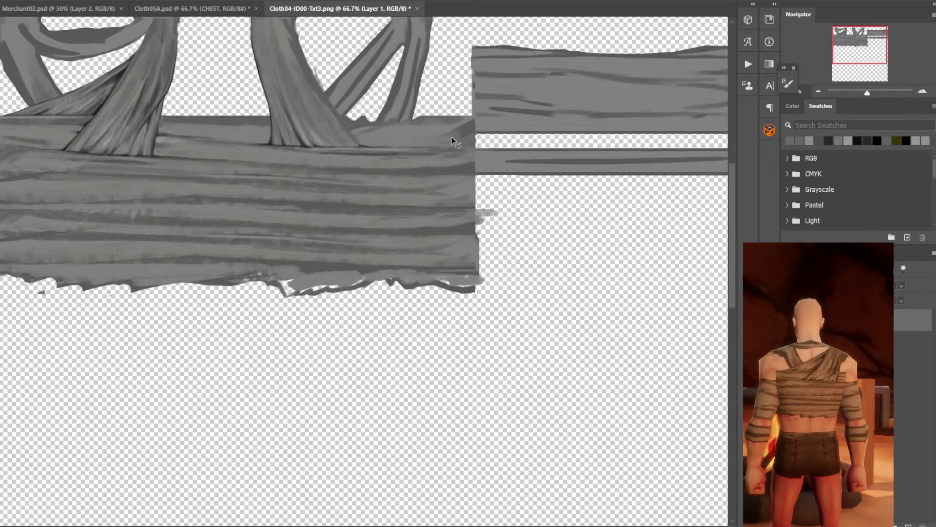
drag(485, 218, 537, 310)
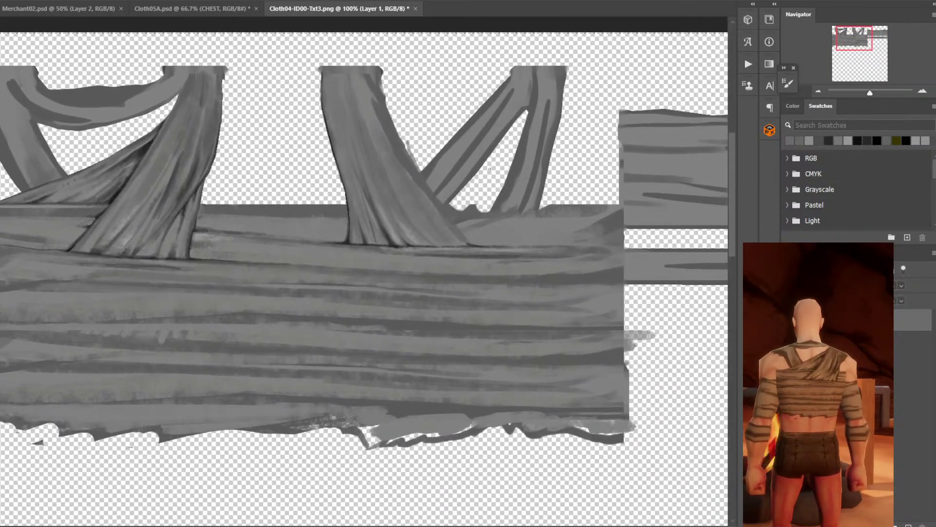
alt+click(397, 233)
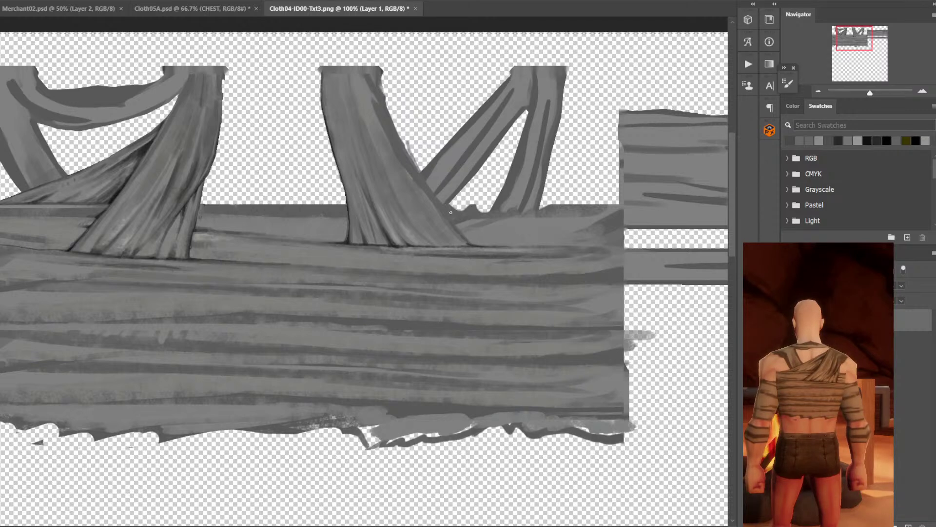
alt+click(119, 193)
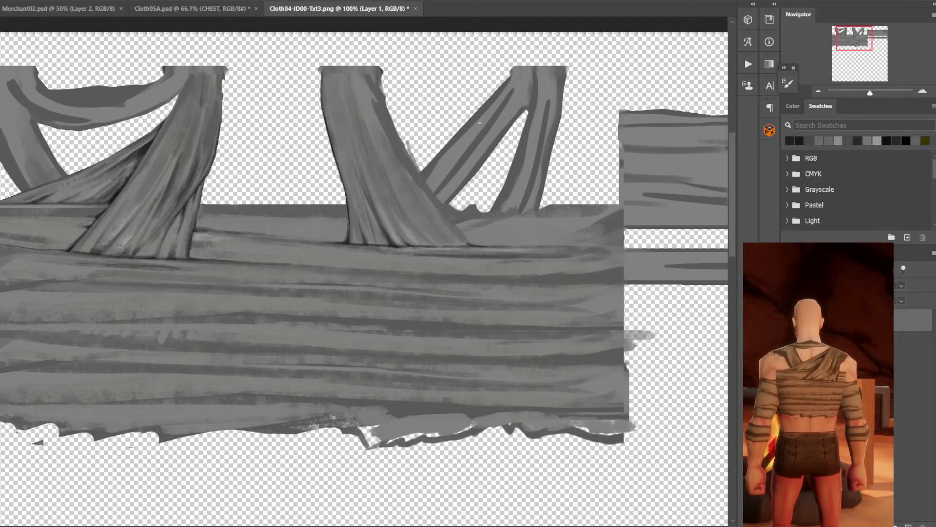
drag(454, 220, 467, 240)
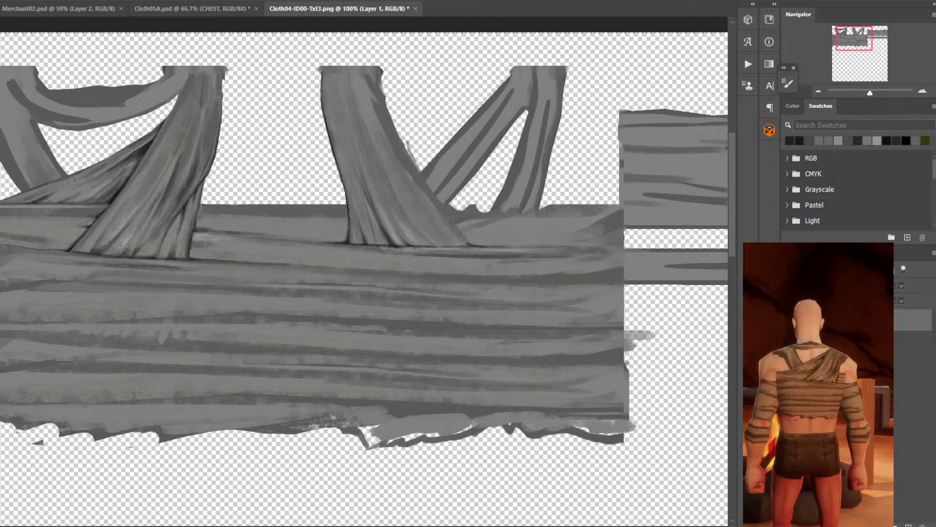
mouse_move(432, 193)
mouse_down()
mouse_move(478, 248)
mouse_move(446, 211)
mouse_up()
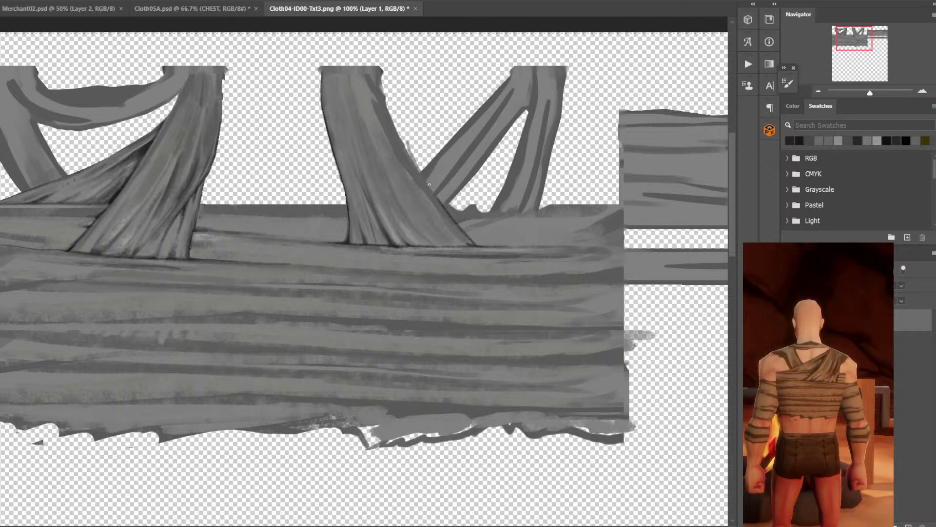
mouse_move(423, 179)
mouse_down()
mouse_move(460, 226)
mouse_move(418, 173)
mouse_move(439, 200)
mouse_up()
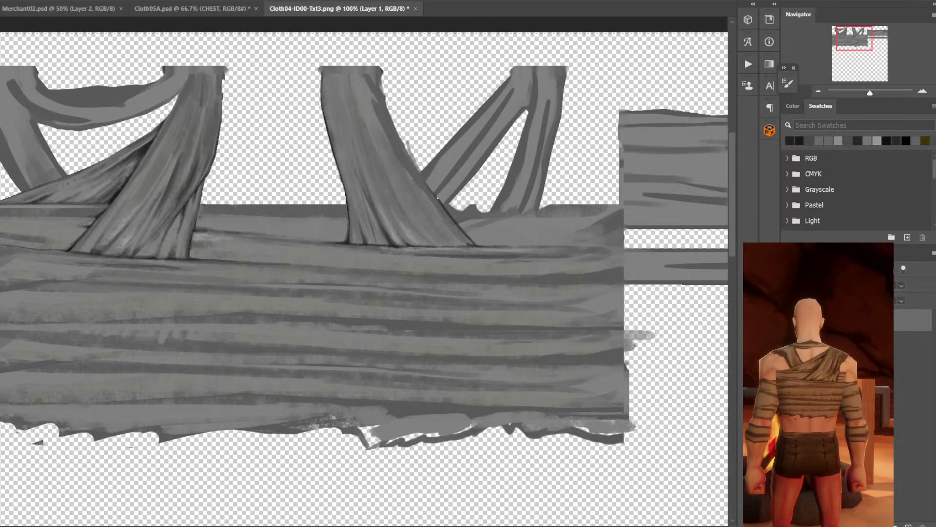
mouse_move(466, 231)
mouse_down()
mouse_move(446, 212)
mouse_move(478, 241)
mouse_up()
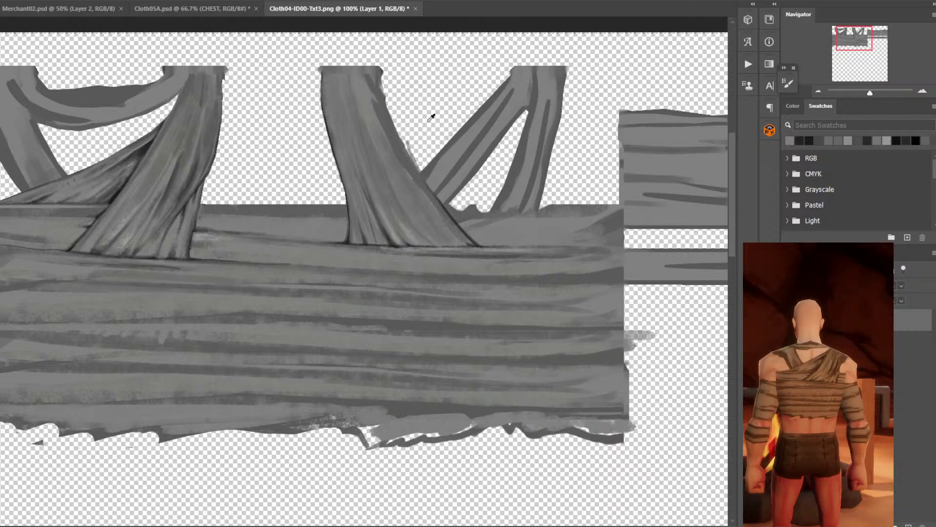
Sample greys from the middle strap and shade its right side, adding a dark diagonal fold line toward the base.
alt+click(395, 238)
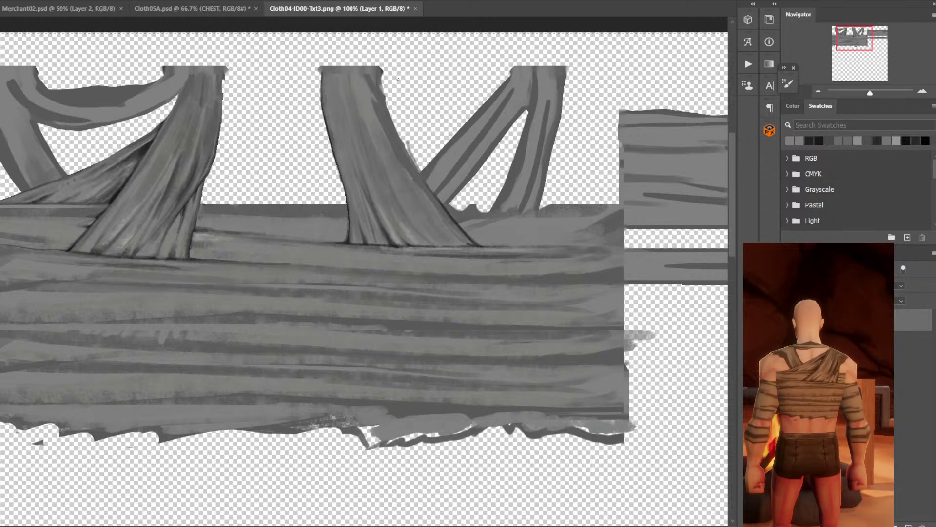
alt+click(382, 199)
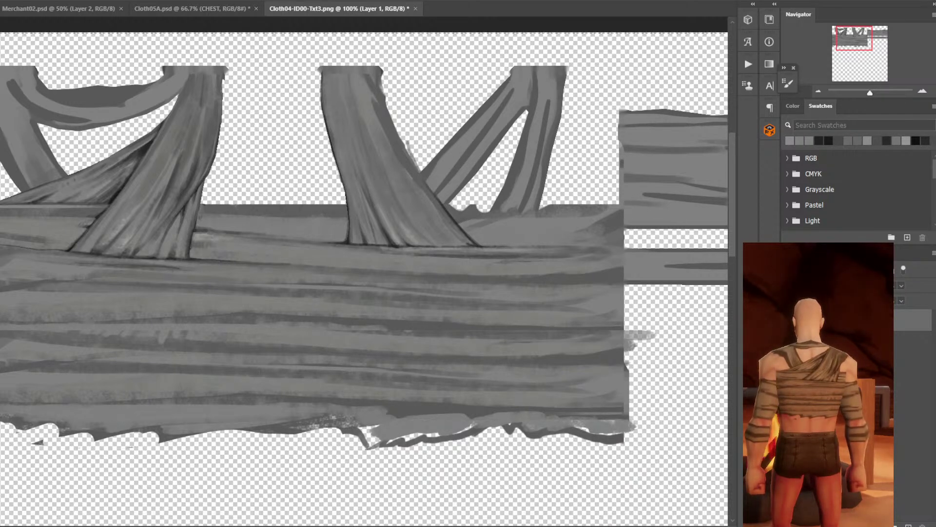
drag(413, 181, 400, 156)
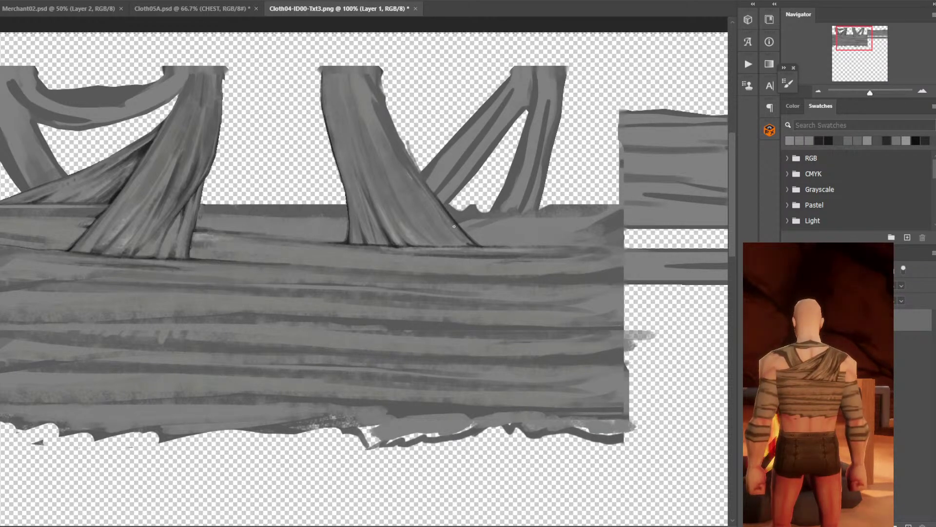
mouse_move(423, 185)
mouse_down()
mouse_move(392, 138)
mouse_move(437, 204)
mouse_move(366, 80)
mouse_move(385, 128)
mouse_move(361, 79)
mouse_move(390, 135)
mouse_move(369, 72)
mouse_move(391, 131)
mouse_up()
alt+click(378, 122)
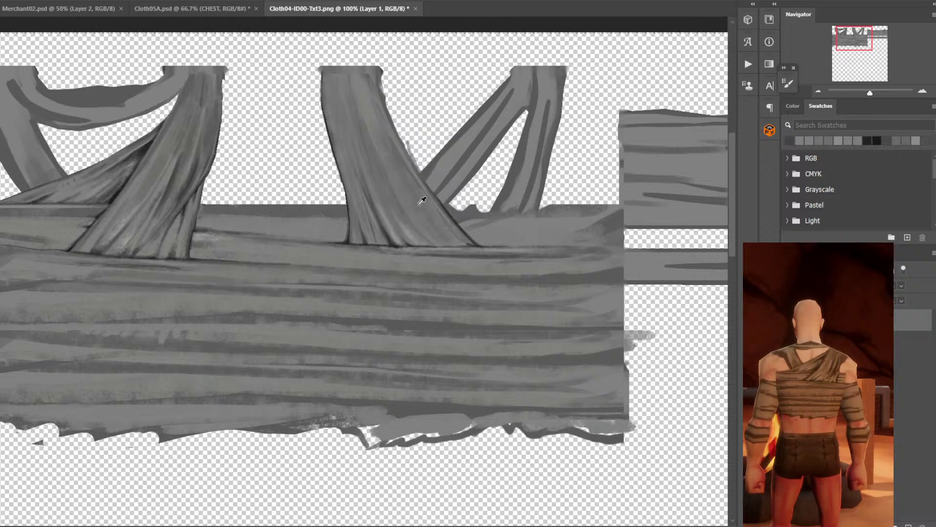
alt+click(387, 230)
mouse_move(399, 175)
mouse_down()
mouse_move(431, 227)
mouse_move(386, 152)
mouse_move(426, 223)
mouse_up()
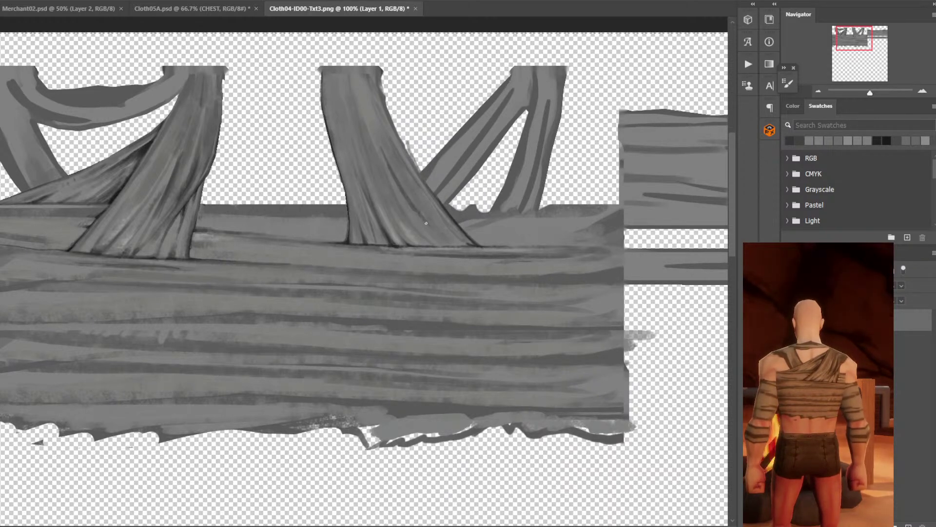
Sample greys from the middle strap and blend the shading along its right side, following the long diagonal fold upward.
alt+click(403, 196)
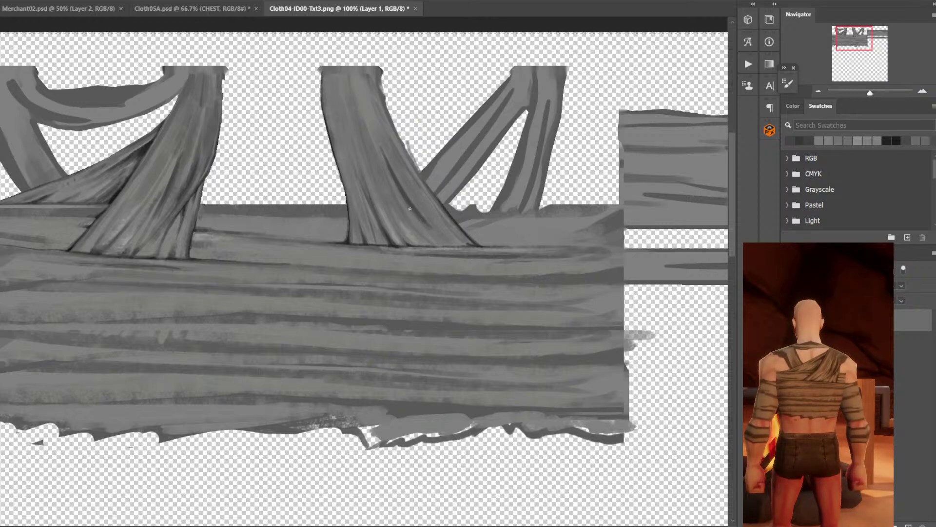
scroll(479, 223, up, 3)
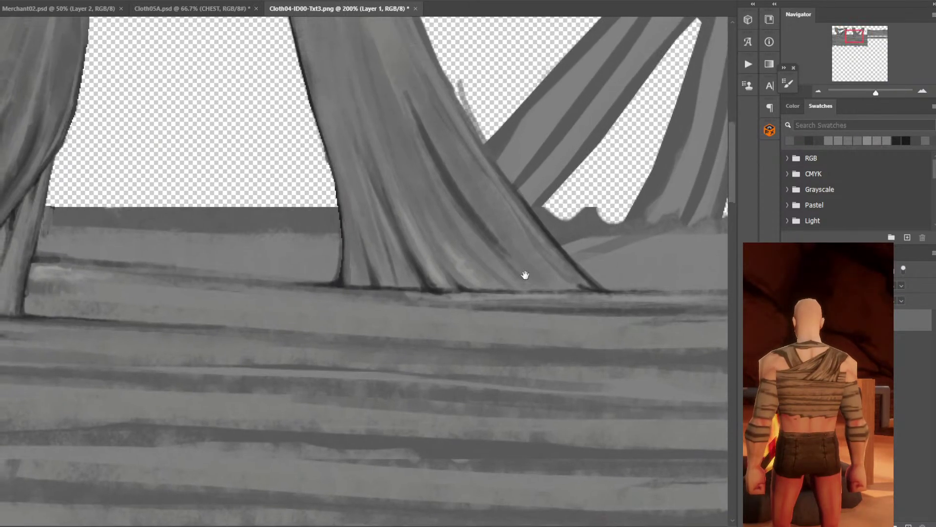
alt+click(511, 236)
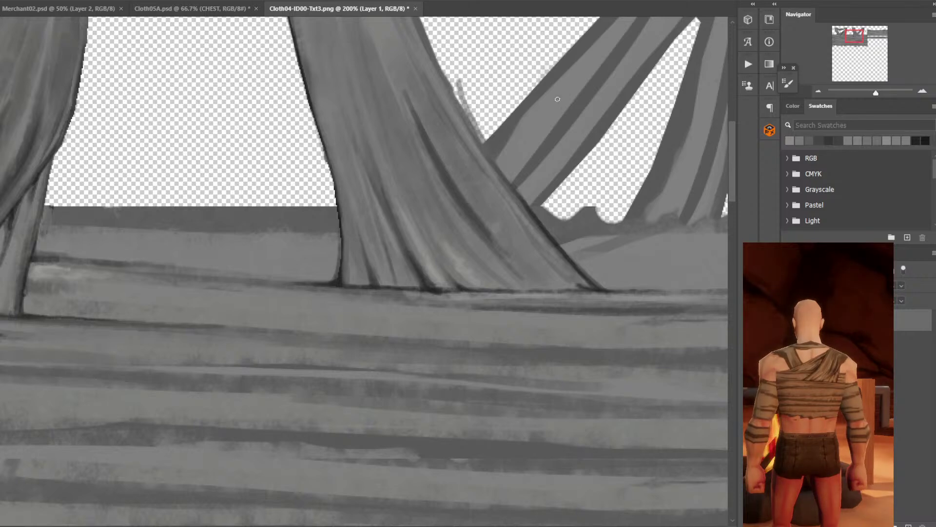
mouse_move(481, 195)
mouse_down()
mouse_move(456, 175)
mouse_move(422, 108)
mouse_up()
key(ctrl+minus)
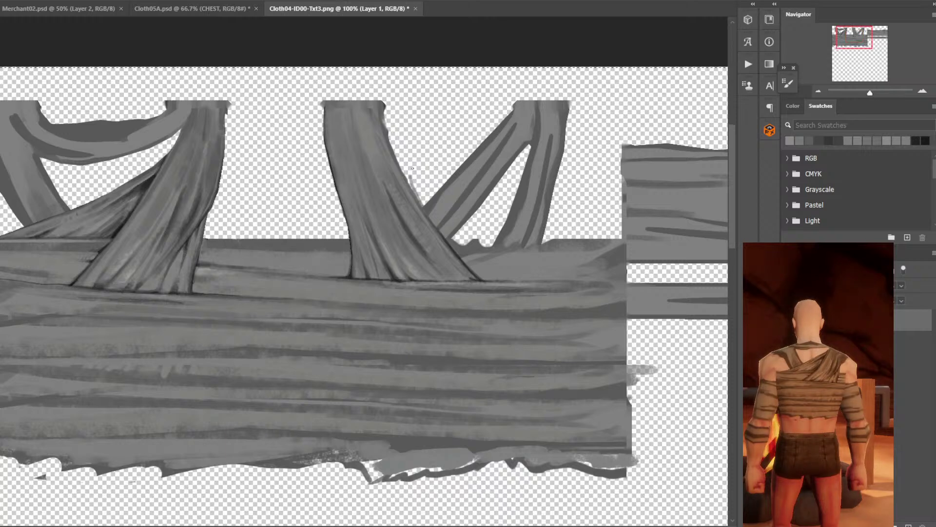
mouse_move(392, 191)
mouse_down()
mouse_move(400, 192)
mouse_move(394, 188)
mouse_up()
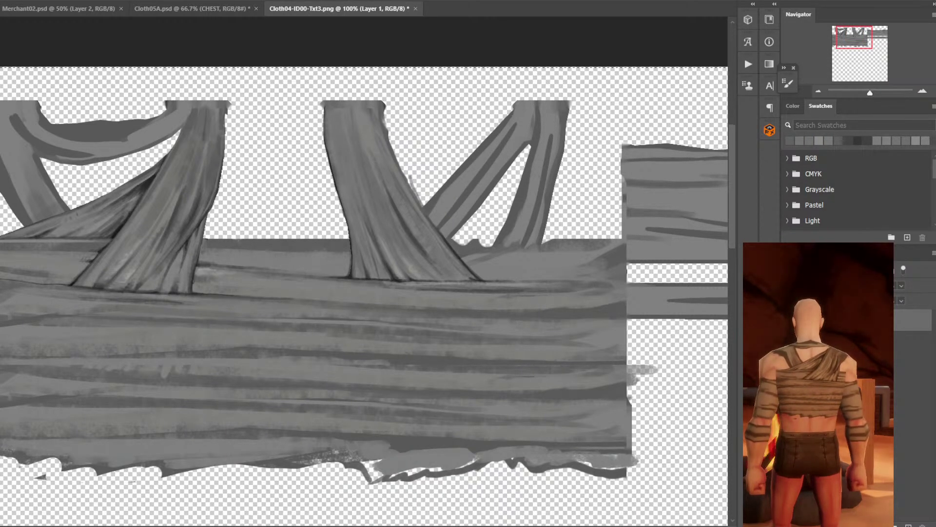
Blend sampled mid greys into the upper and central folds of the middle strap to soften their tonal transitions.
drag(373, 148, 367, 131)
alt+click(377, 153)
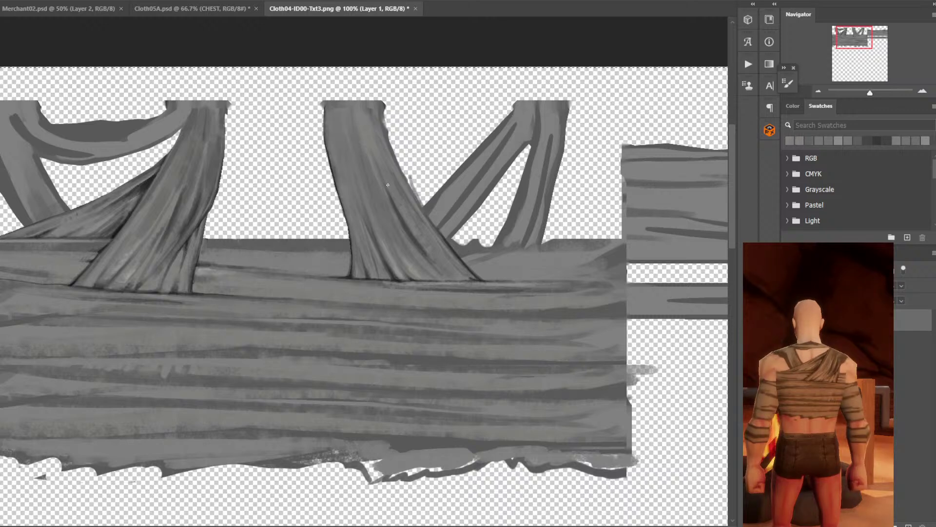
alt+click(399, 164)
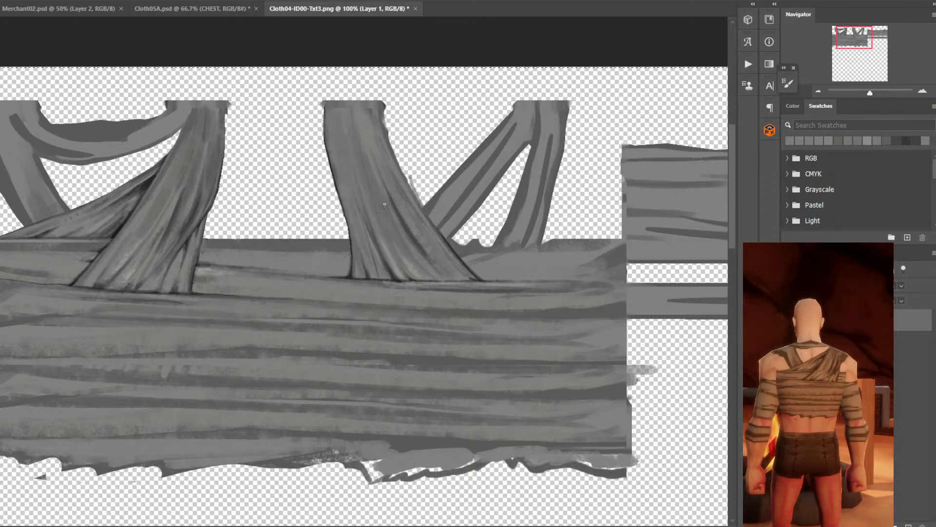
alt+click(384, 204)
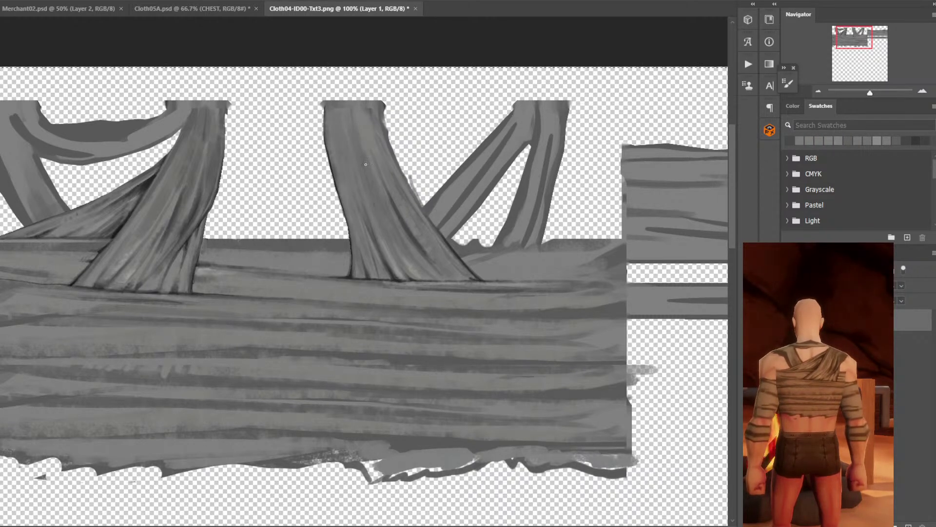
alt+click(372, 183)
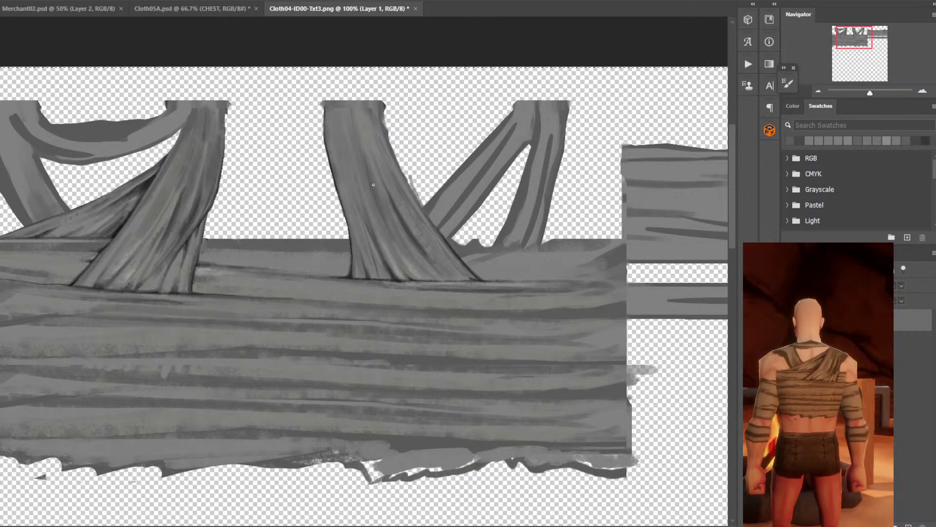
alt+click(395, 234)
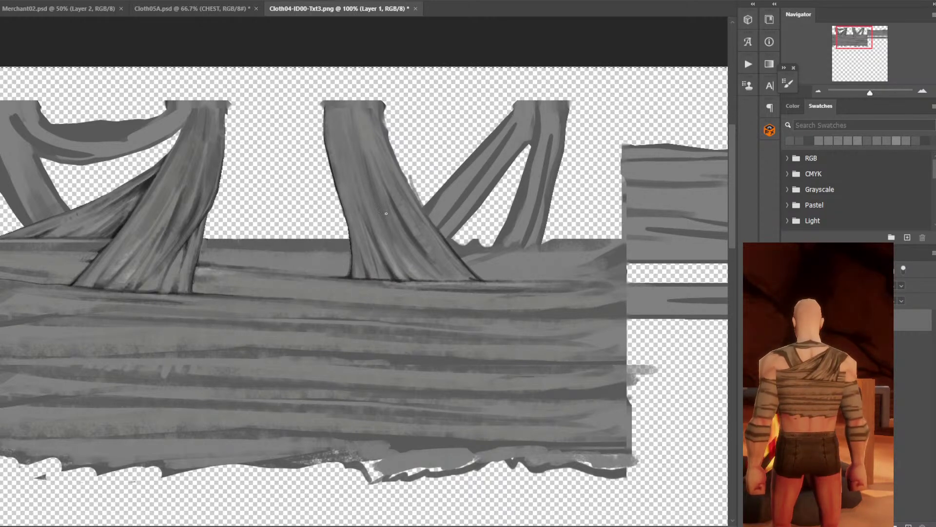
Shade the diagonal folds in the lower centre of the middle strap with short strokes of sampled greys.
alt+click(411, 234)
drag(408, 244, 423, 267)
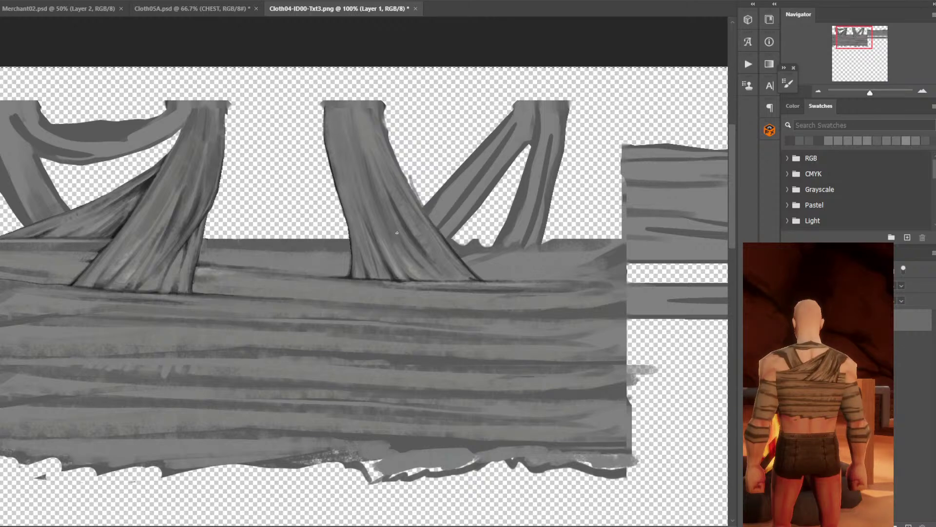
drag(399, 230, 410, 249)
alt+click(415, 247)
alt+click(435, 266)
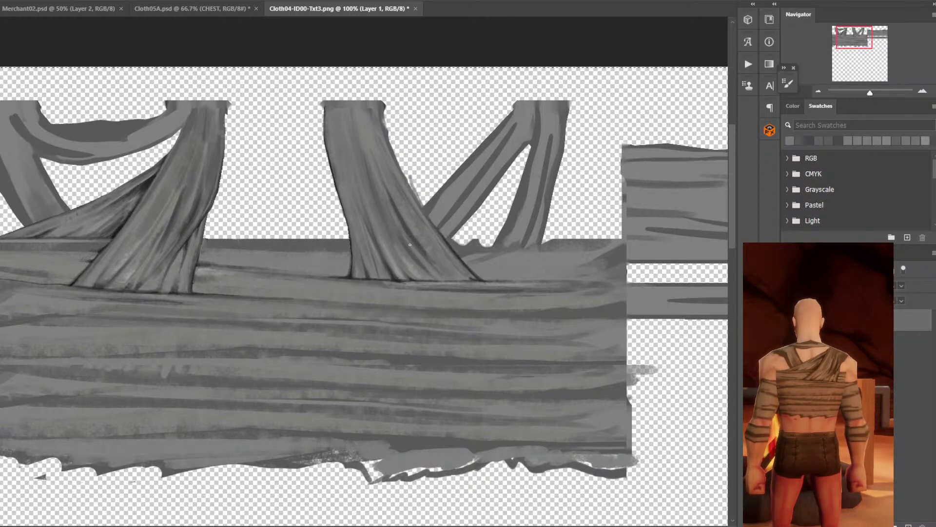
alt+click(423, 256)
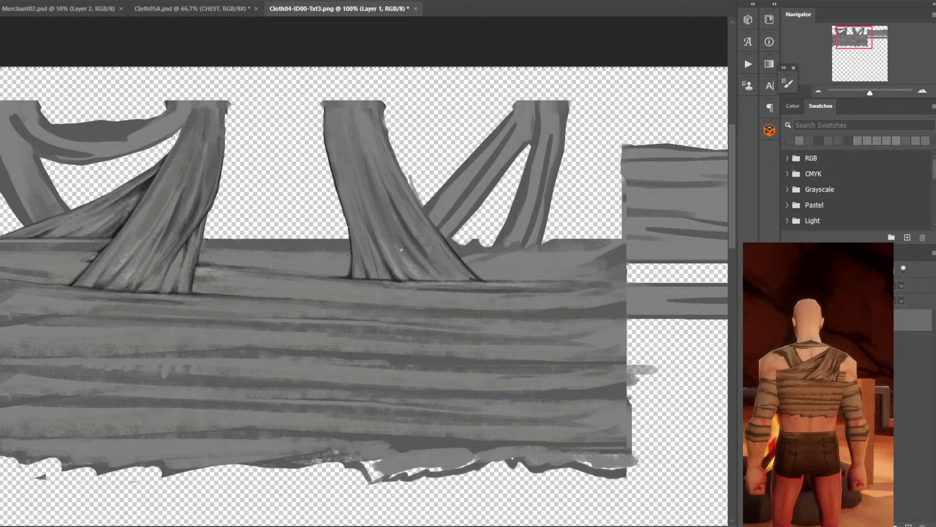
Paint dark crease ends where the middle strap's folds meet its base, using dark and light greys sampled from the neighbouring folds.
key(ctrl+plus)
alt+click(433, 280)
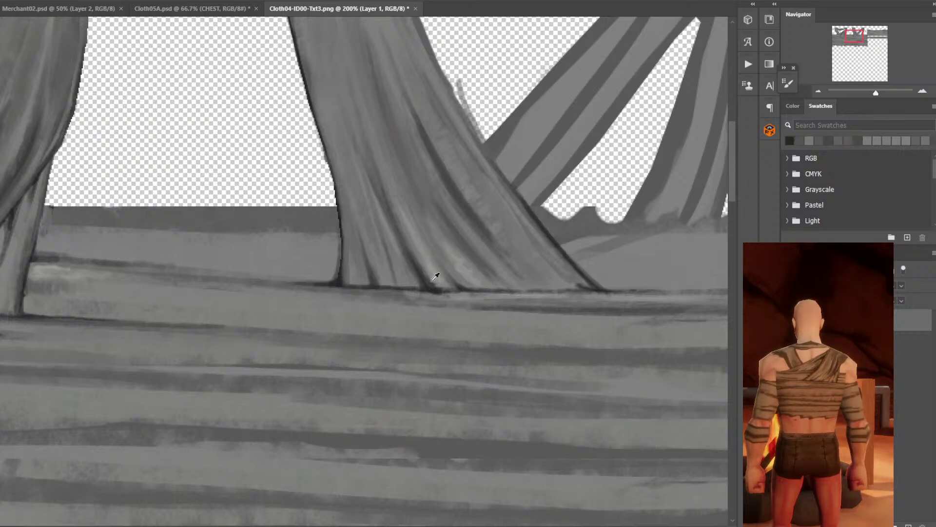
drag(509, 279, 516, 292)
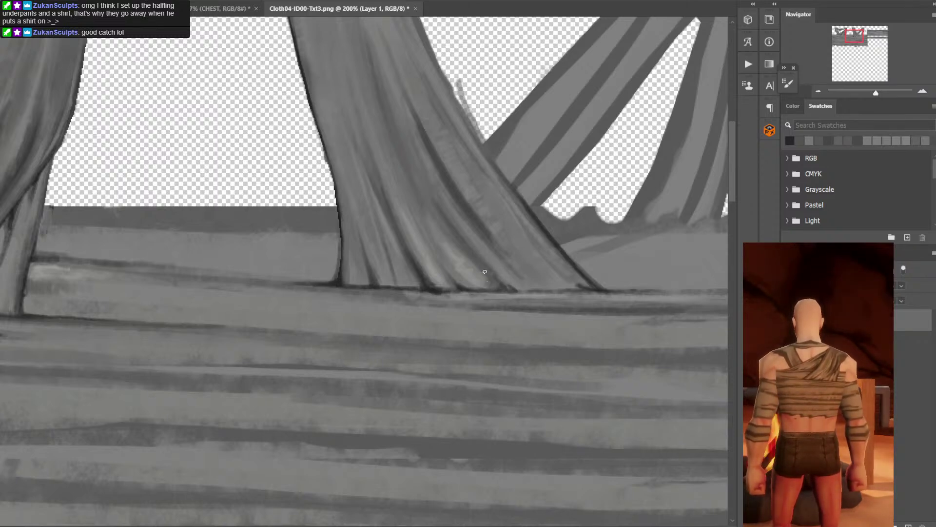
alt+click(449, 279)
alt+click(448, 279)
alt+click(444, 281)
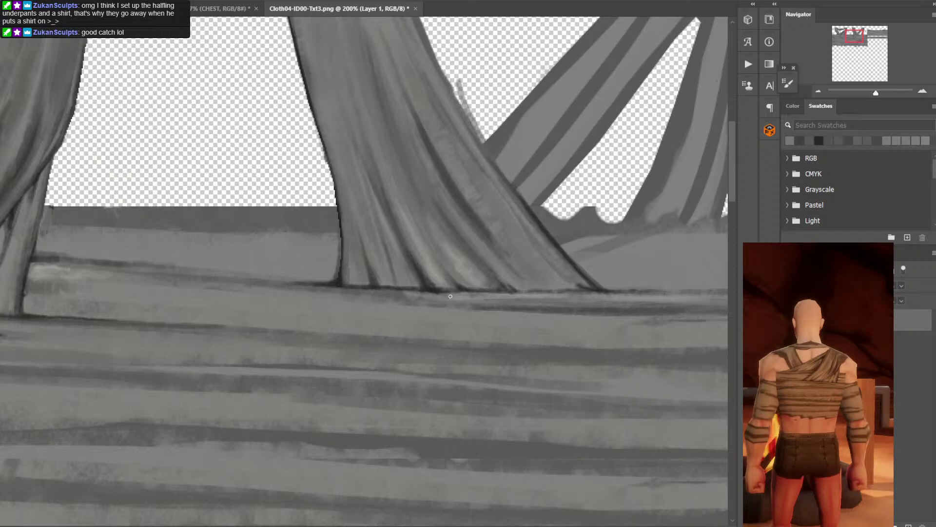
alt+click(444, 279)
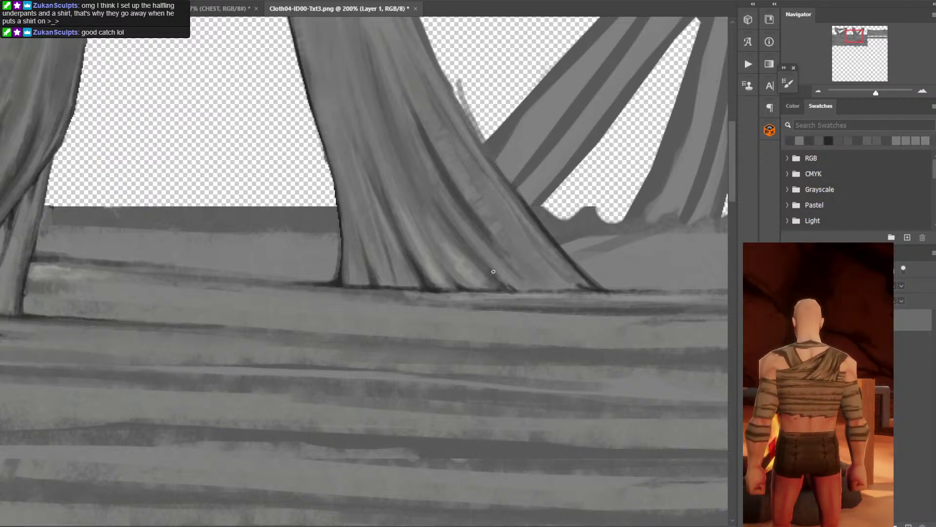
alt+click(480, 261)
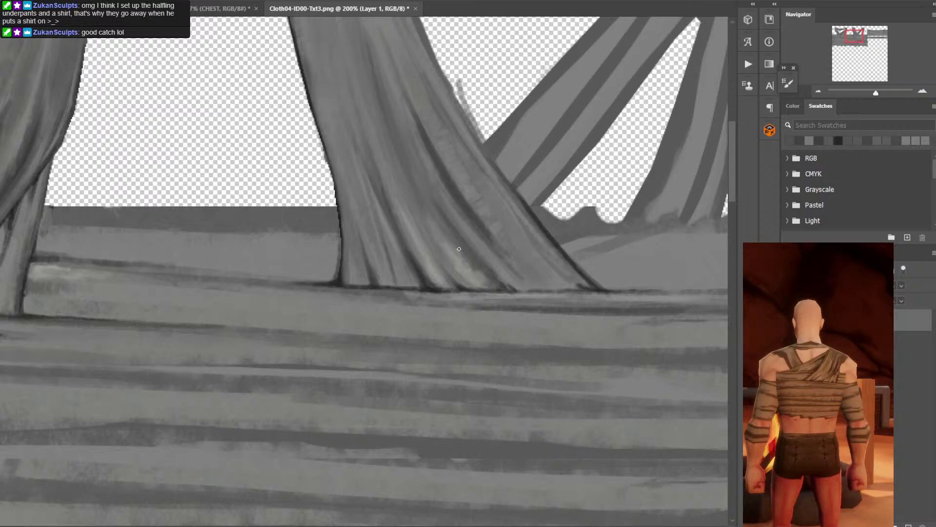
alt+click(459, 283)
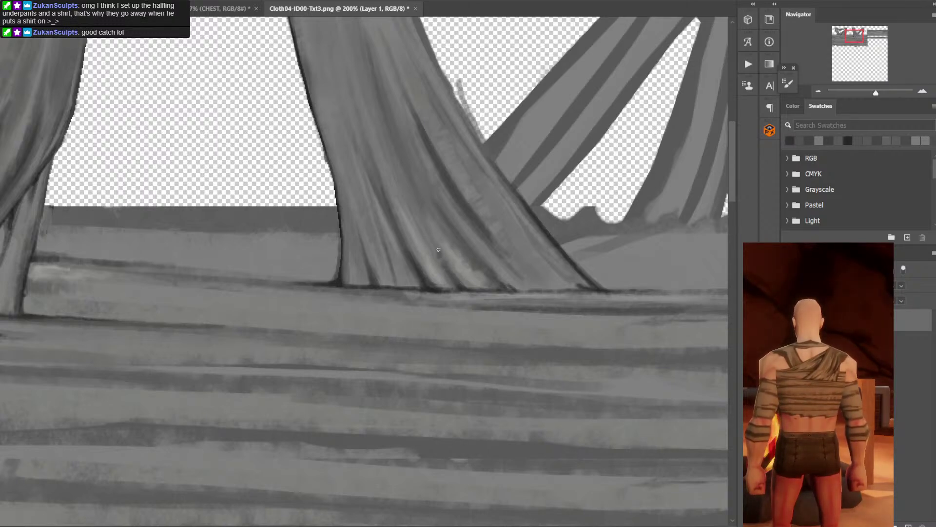
Refine the middle strap's lower central folds with sampled greys, deepening the base creases and brightening the ridges between them.
key(ctrl+minus)
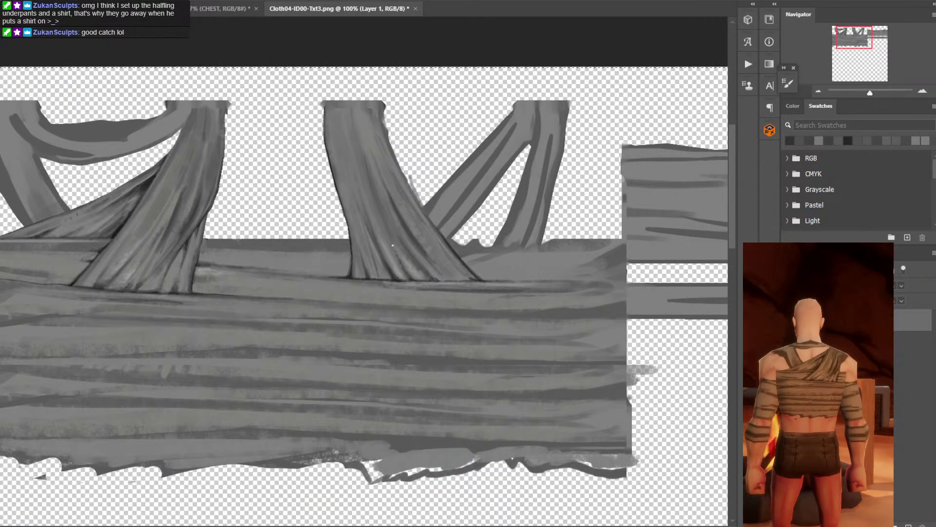
alt+click(388, 228)
alt+click(388, 229)
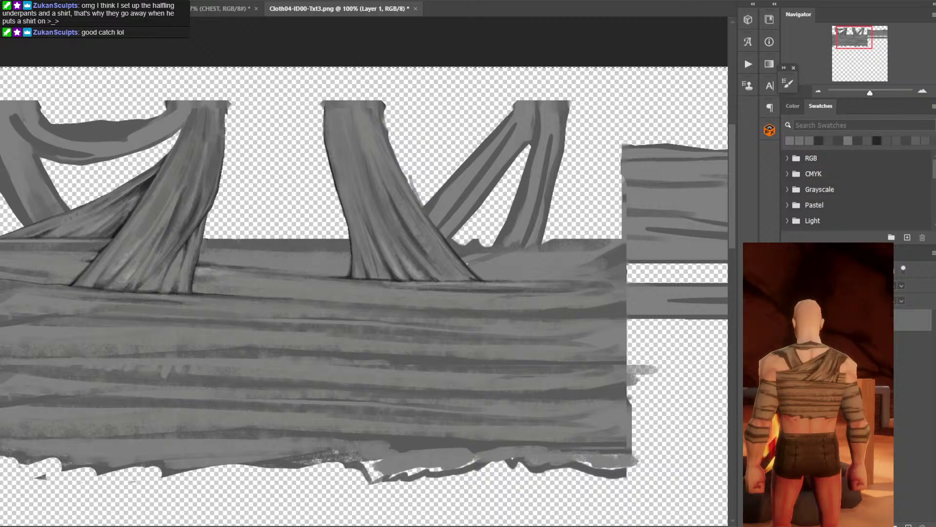
key(ctrl+minus)
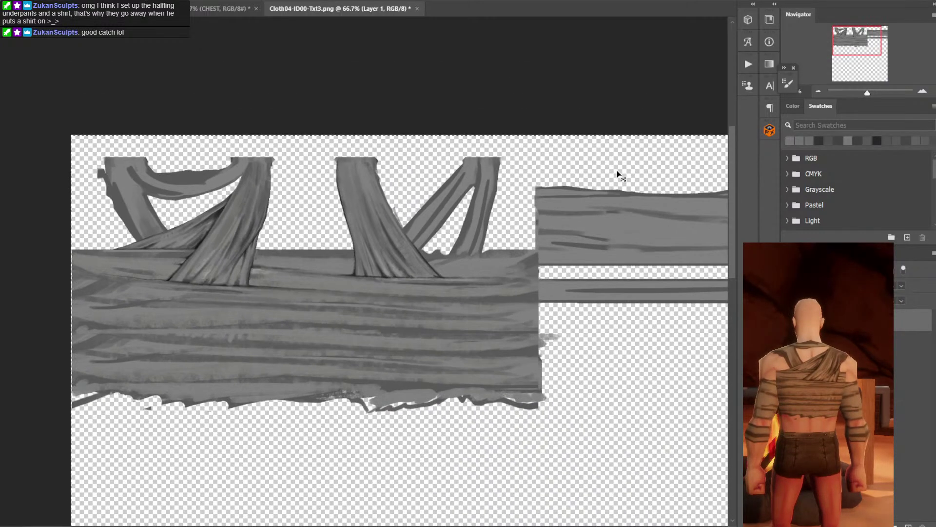
key(ctrl+plus)
key(ctrl+plus)
alt+click(476, 254)
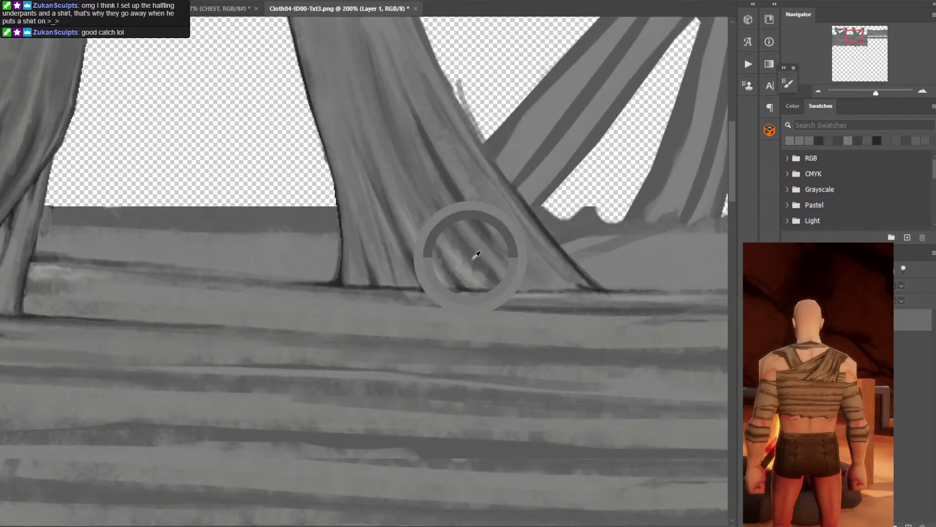
alt+click(506, 287)
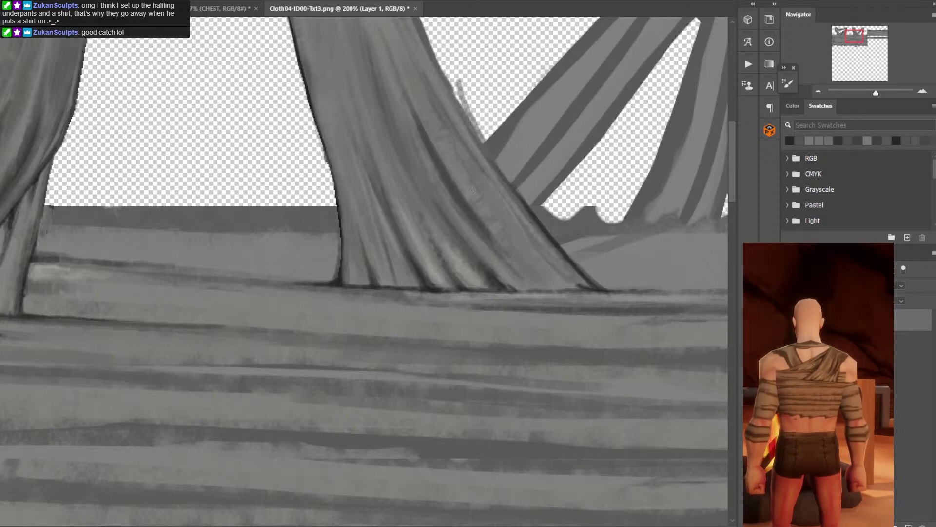
drag(437, 262, 436, 266)
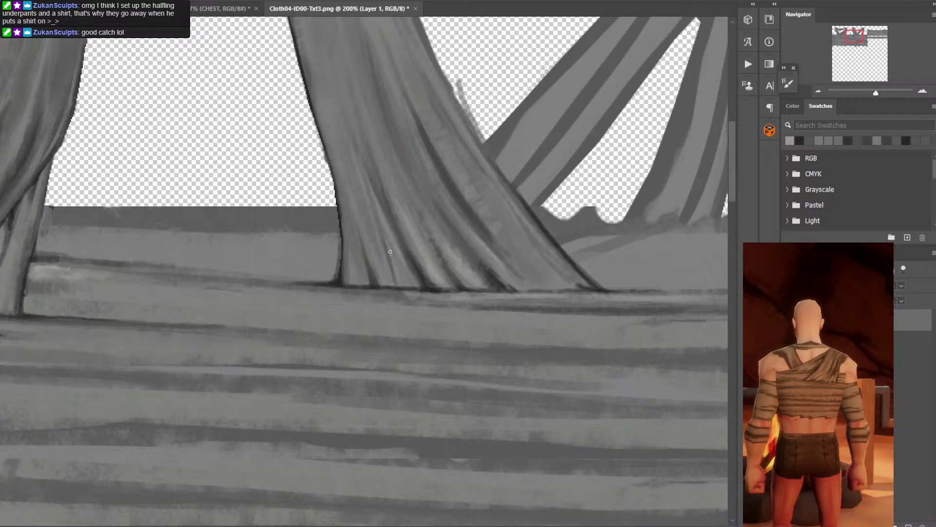
Paint a thin fold line at the middle strap's lower left down to the base and shade the corner beside it.
alt+click(402, 275)
mouse_move(389, 249)
mouse_down()
mouse_move(400, 280)
mouse_move(393, 269)
mouse_move(390, 284)
mouse_up()
alt+click(412, 281)
alt+click(426, 283)
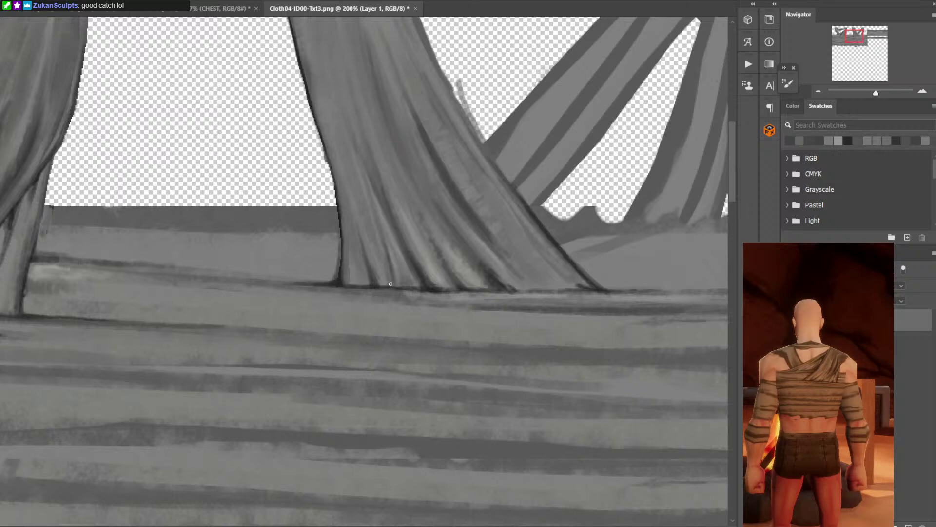
mouse_move(361, 255)
mouse_down()
mouse_move(375, 289)
mouse_move(351, 244)
mouse_move(351, 279)
mouse_up()
alt+click(356, 267)
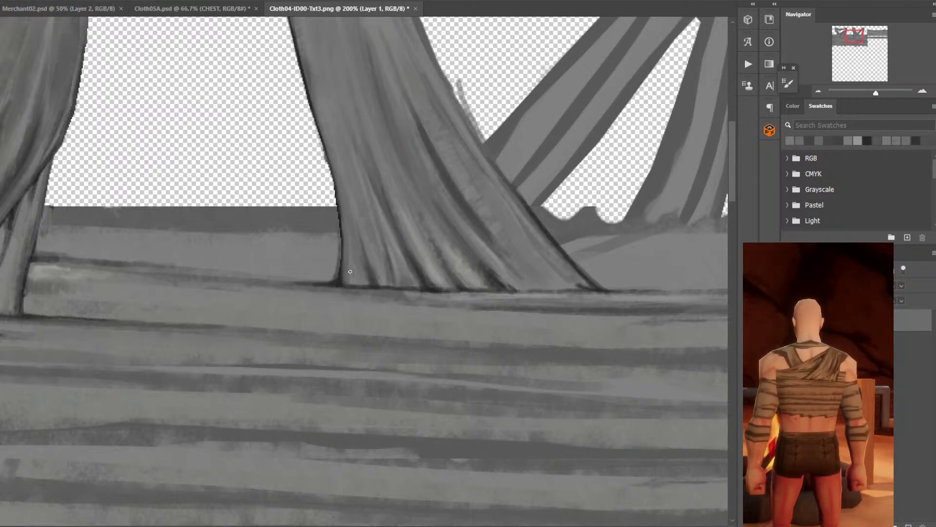
Sample dark greys and strengthen the contour along the middle strap's lower left edge, adding short dark marks just outside it.
alt+click(343, 244)
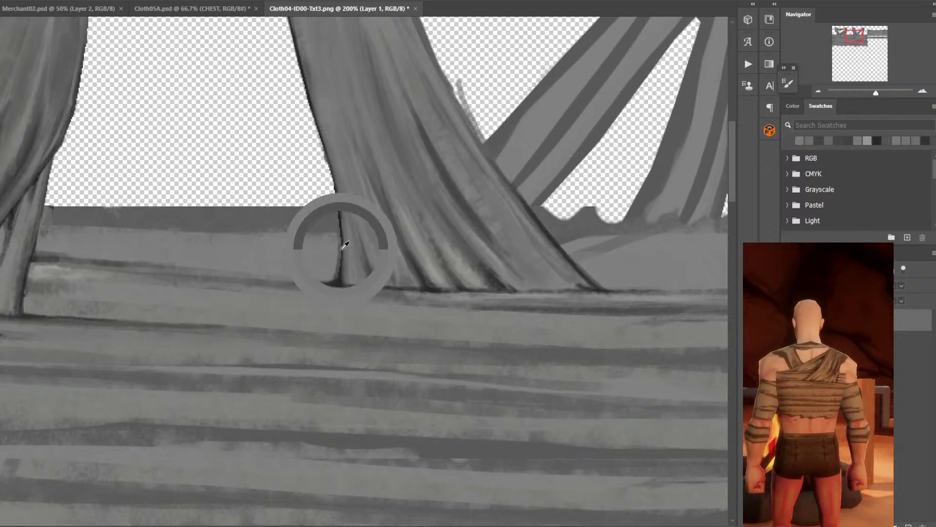
drag(341, 275, 341, 218)
alt+click(340, 276)
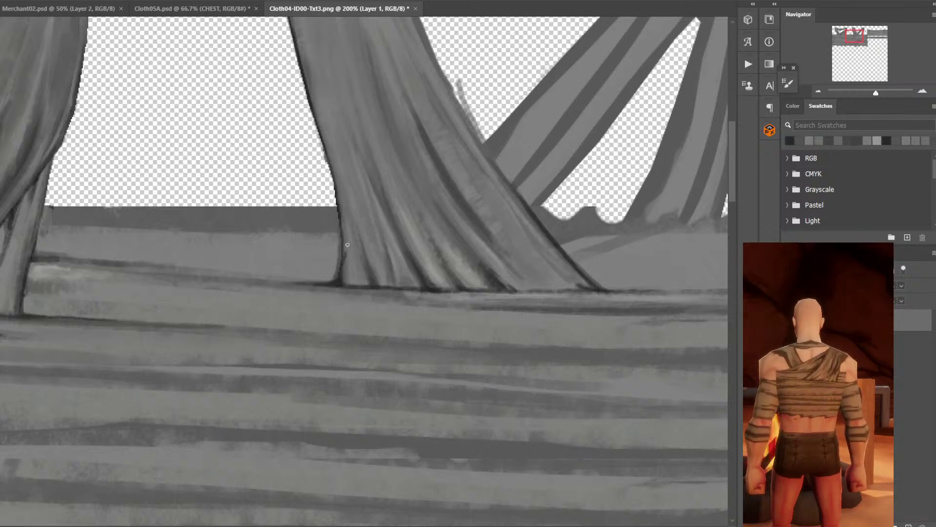
drag(341, 279, 338, 233)
mouse_move(340, 281)
mouse_down()
mouse_move(339, 235)
mouse_move(322, 261)
mouse_up()
alt+click(337, 249)
scroll(370, 214, down, 4)
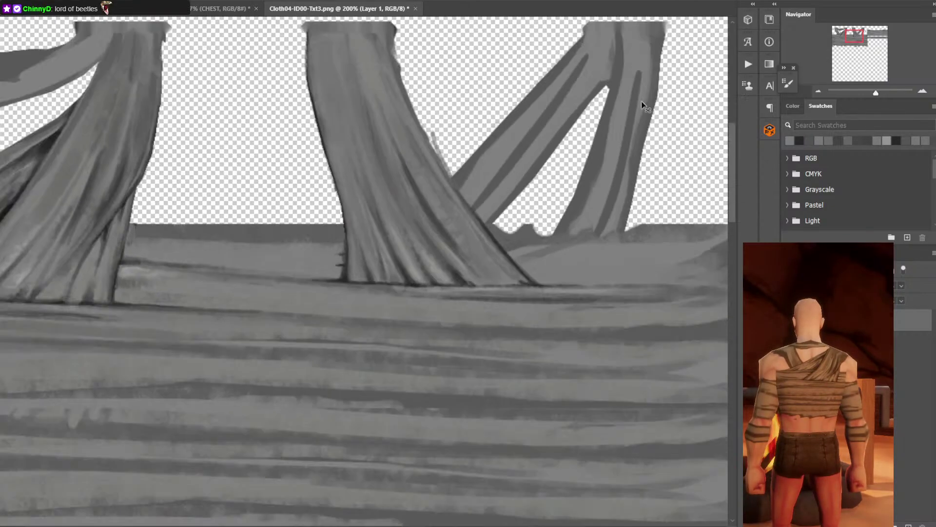
Sample greys from the middle strap's lower right folds and refine their shading, working up toward the strap's centre.
scroll(432, 268, up, 2)
alt+click(432, 268)
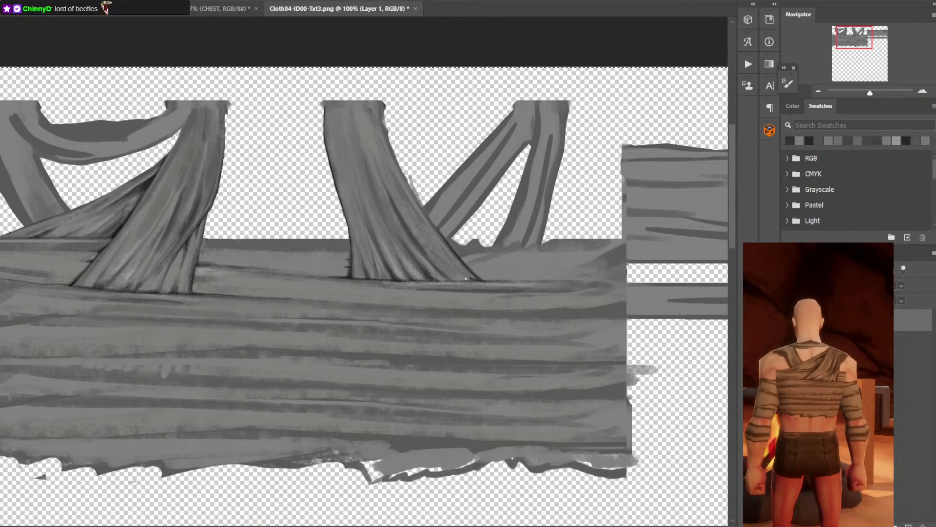
alt+click(444, 259)
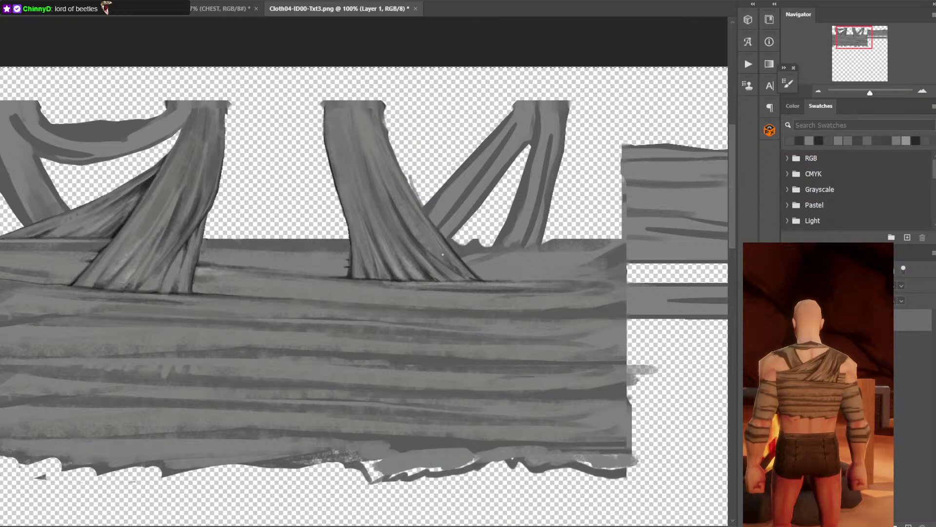
alt+click(447, 257)
alt+click(444, 250)
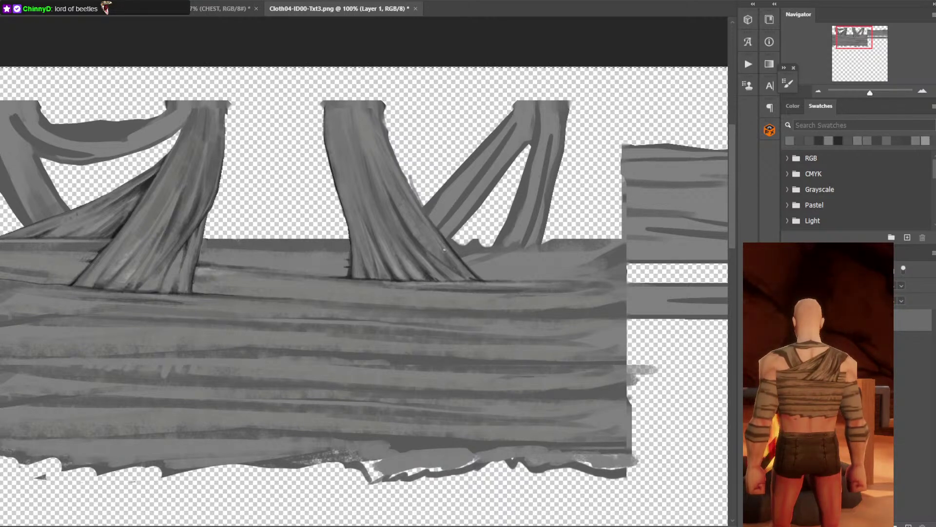
alt+click(433, 250)
alt+click(430, 248)
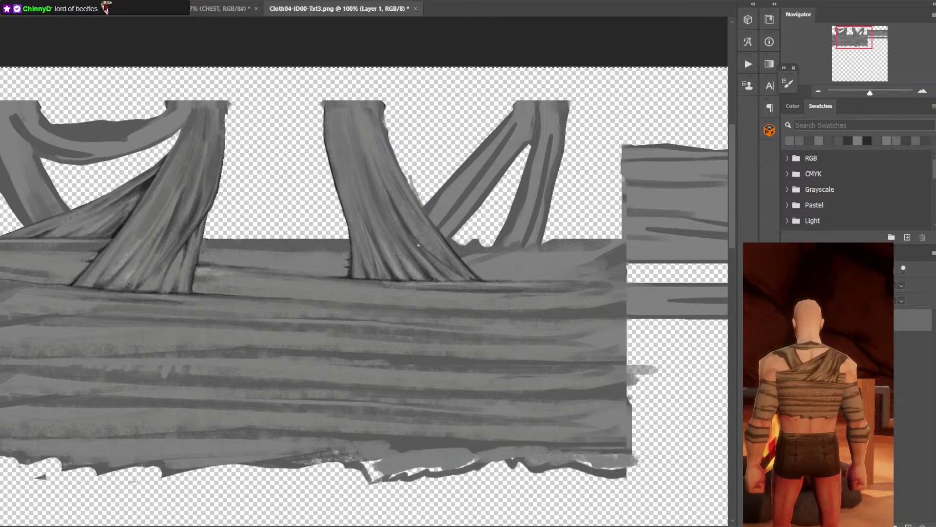
alt+click(400, 217)
alt+click(397, 210)
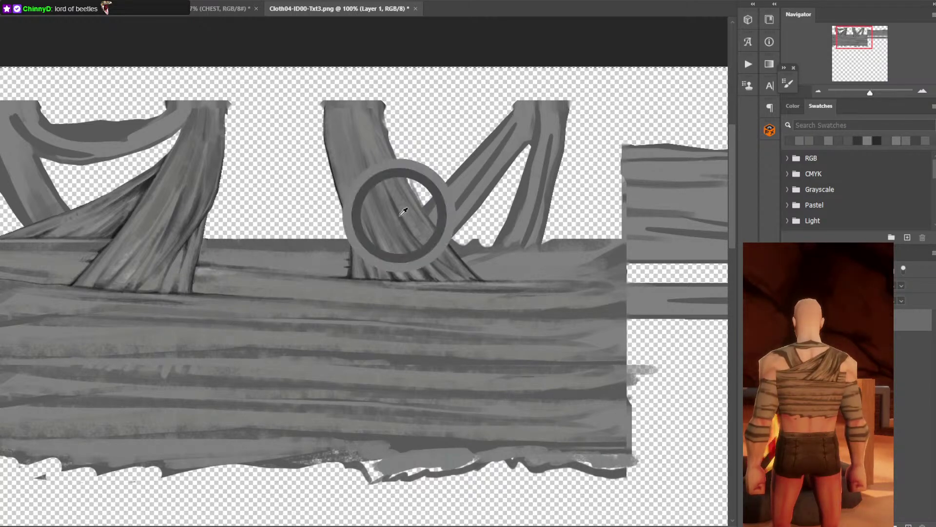
Lasso the stray paint outside the middle strap's right edge, just above the diagonal strap, and delete it.
key(ctrl+minus)
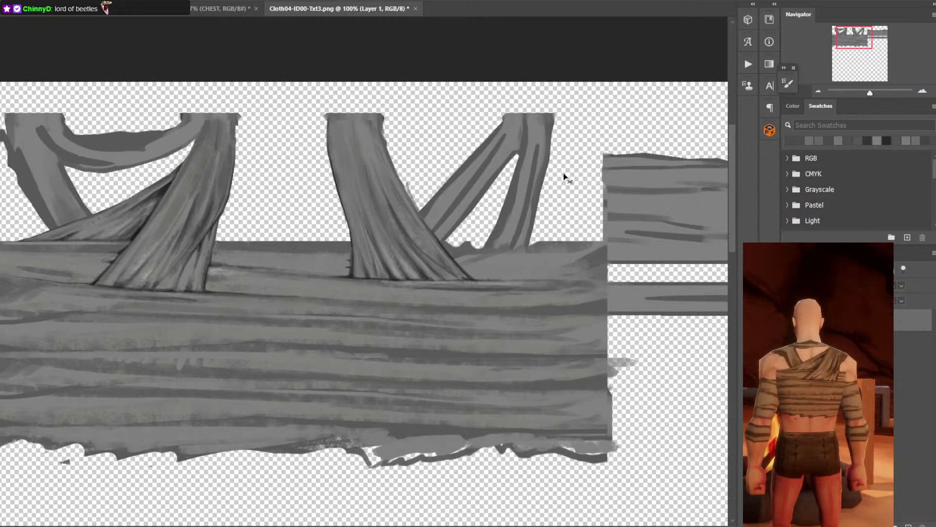
key(ctrl+plus)
key(ctrl+plus)
drag(581, 163, 566, 260)
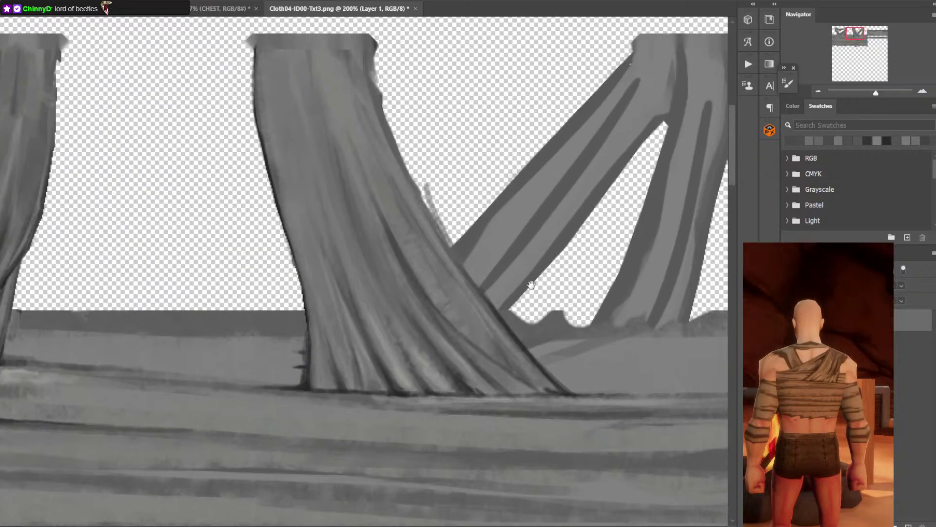
drag(414, 171, 431, 216)
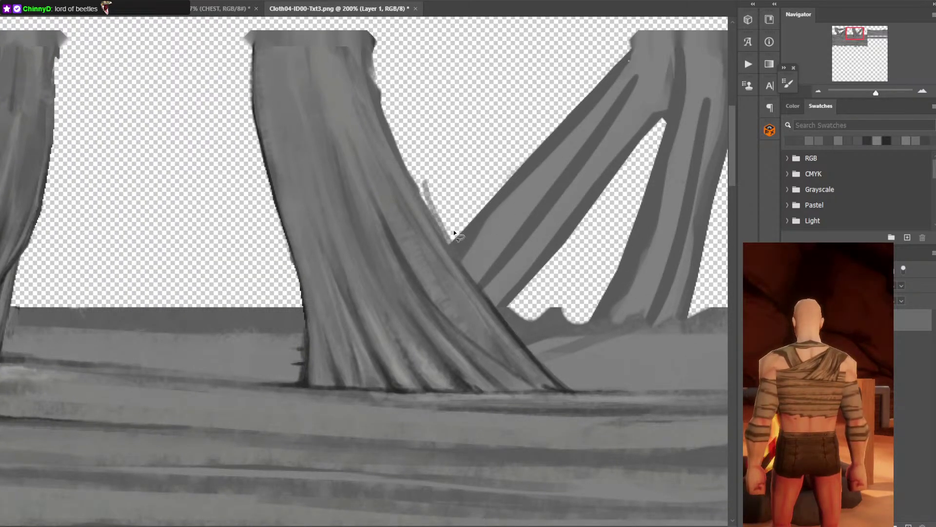
mouse_move(447, 239)
mouse_down()
mouse_move(424, 147)
mouse_move(450, 240)
mouse_up()
key(Delete)
key(ctrl+d)
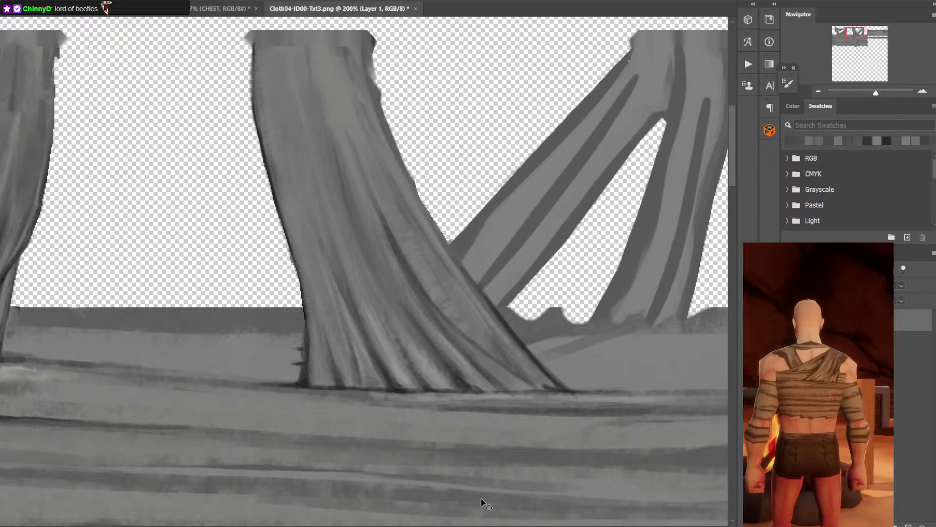
Trim the middle strap's right edge up to its top into a smooth curve by deleting a lassoed area, and save the file.
key(ctrl+minus)
key(ctrl+plus)
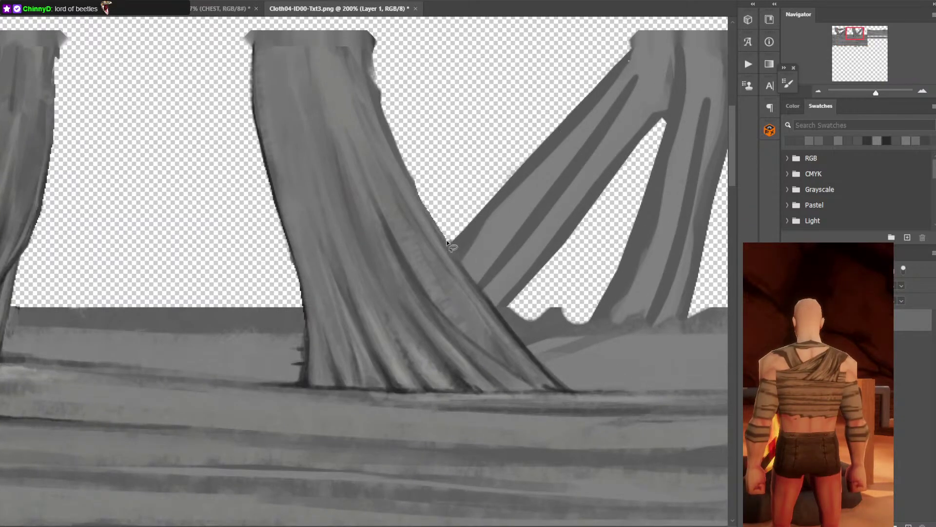
mouse_move(454, 249)
mouse_down()
mouse_move(427, 215)
mouse_move(370, 71)
mouse_move(398, 36)
mouse_move(448, 239)
mouse_up()
key(Delete)
key(ctrl+d)
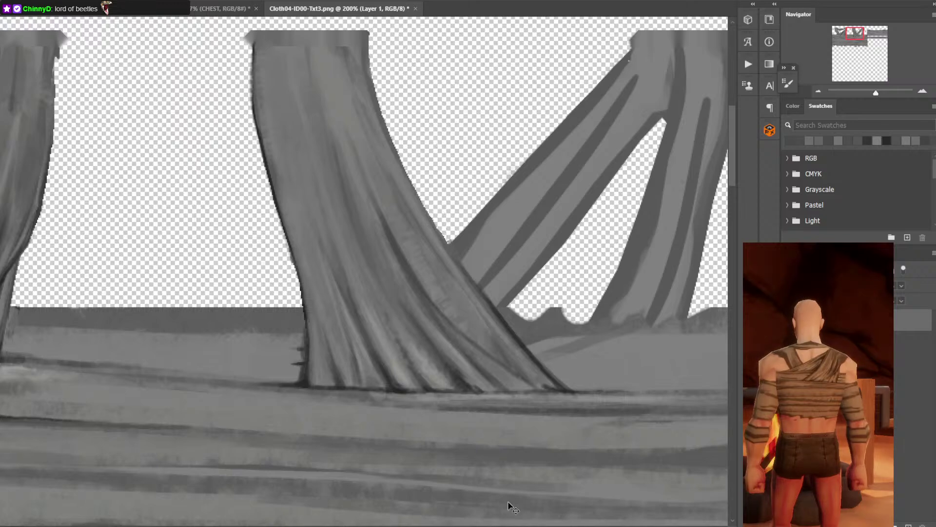
key(ctrl+minus)
key(ctrl+minus)
key(ctrl+s)
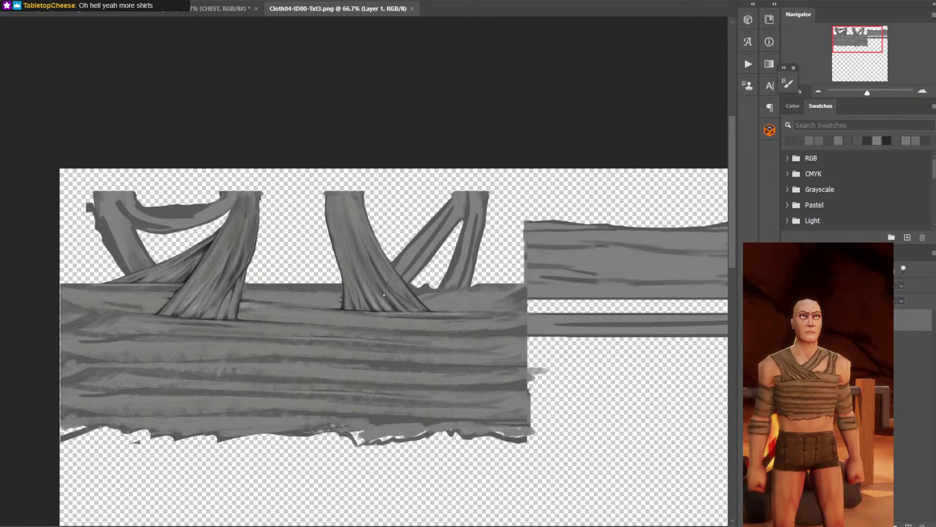
Paint a dark contour along the middle strap's right edge using dark grey sampled from its base folds.
alt+click(370, 295)
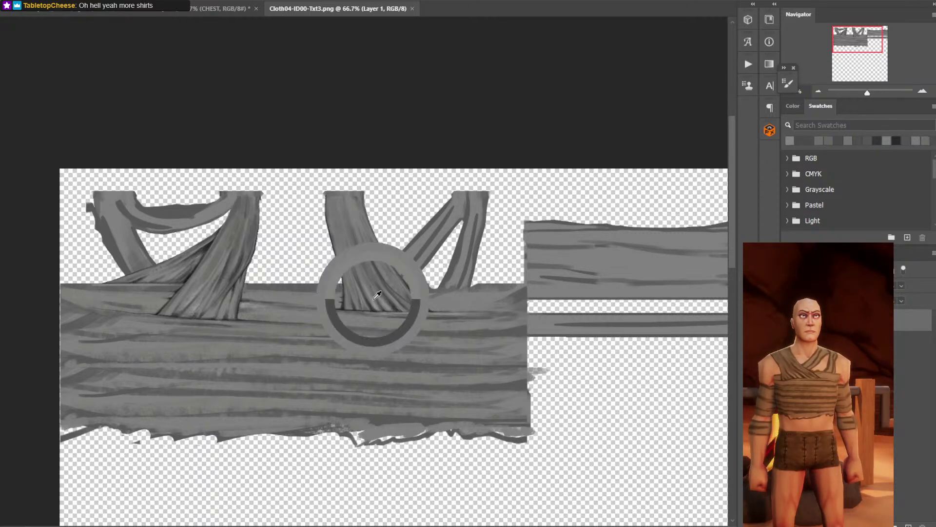
key(ctrl+plus)
drag(490, 175, 479, 206)
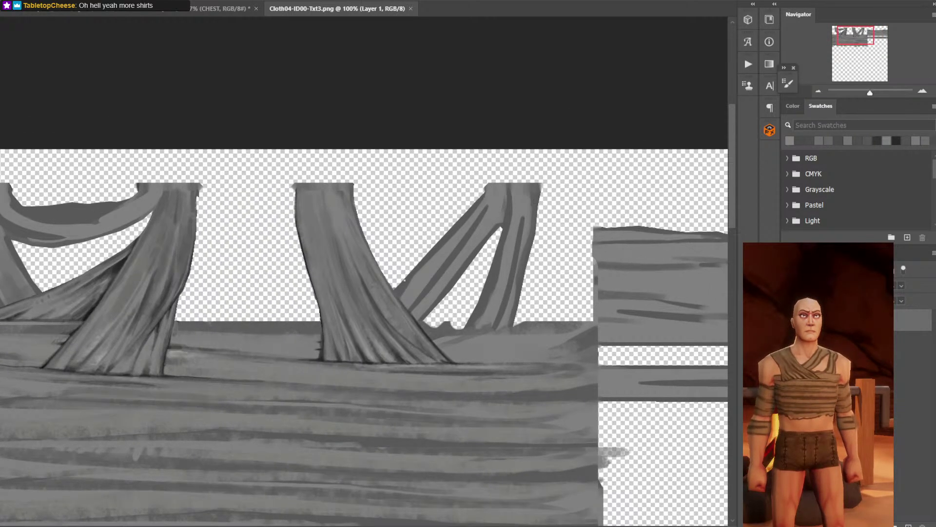
key(ctrl+s)
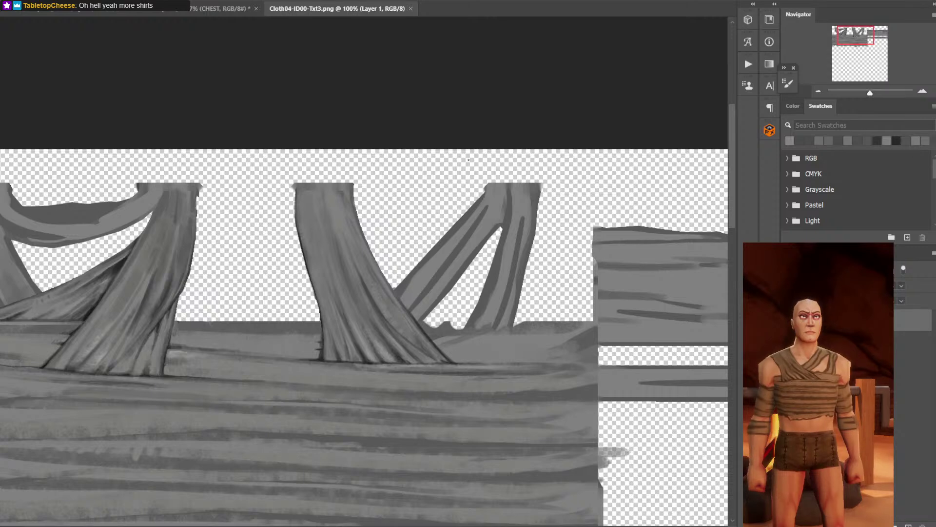
alt+click(370, 354)
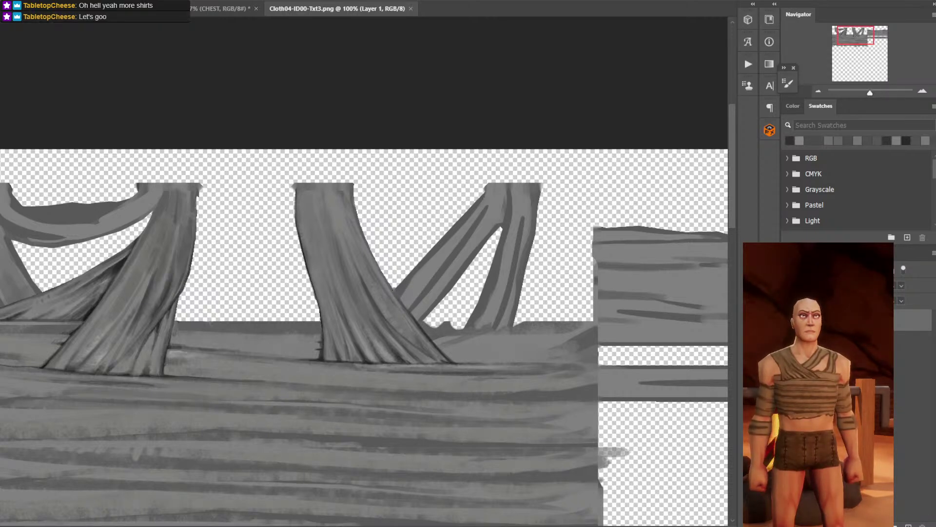
drag(393, 289, 376, 260)
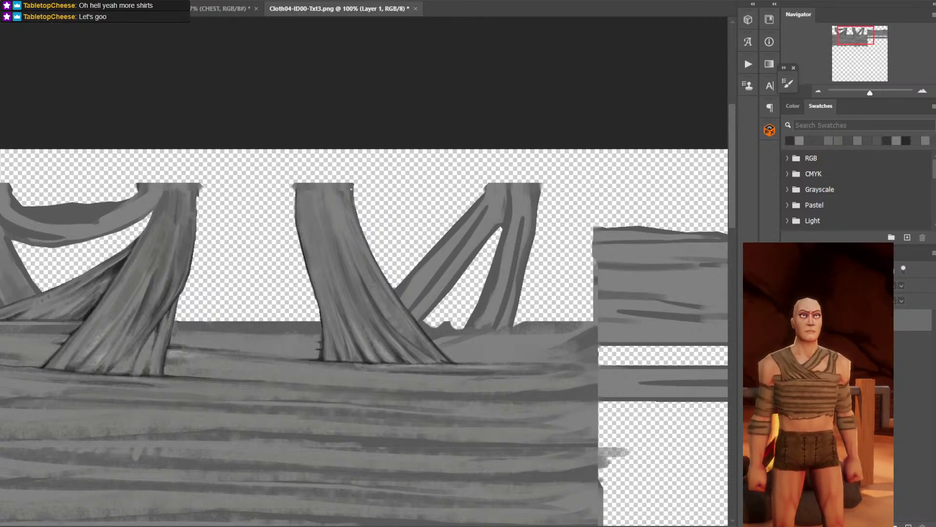
mouse_move(357, 216)
mouse_down()
mouse_move(351, 189)
mouse_move(396, 290)
mouse_up()
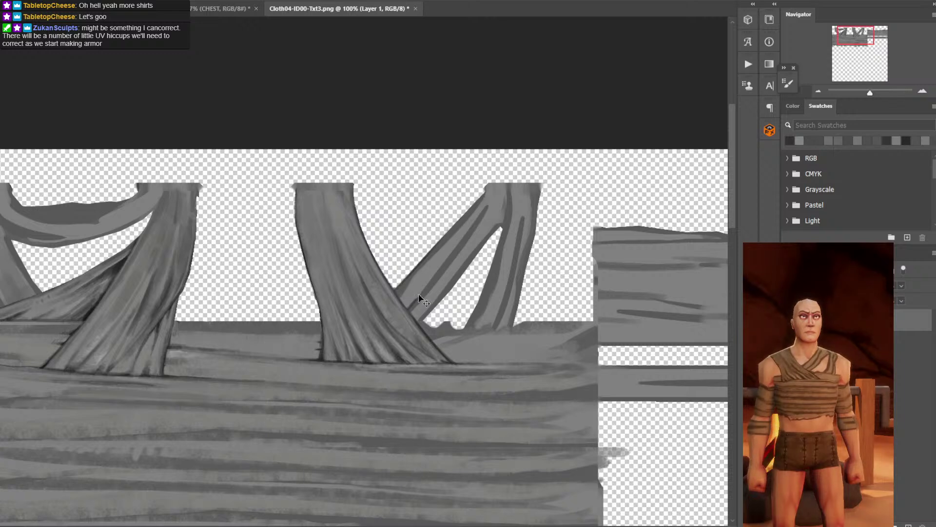
Shade the lower end of the diagonal strap's central crease with dark greys, blending it using tones sampled around it.
alt+click(322, 358)
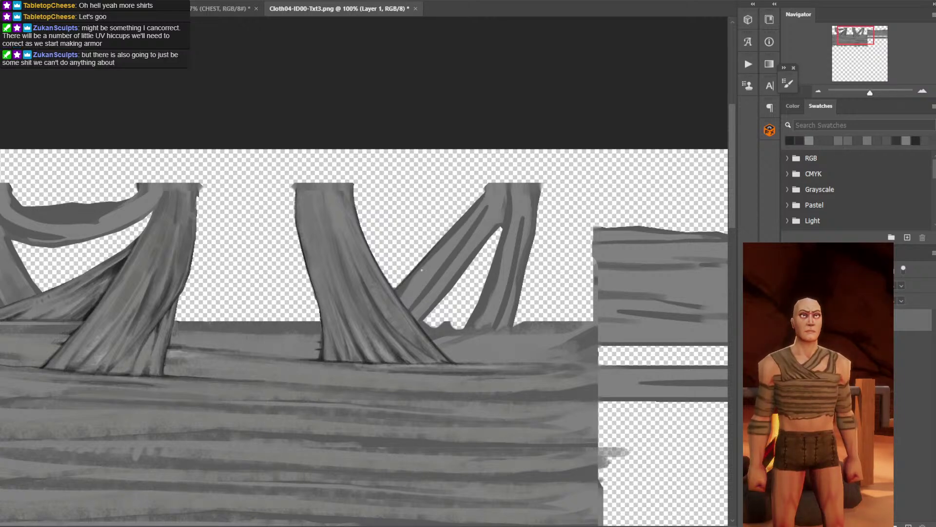
drag(411, 306, 422, 292)
alt+click(416, 298)
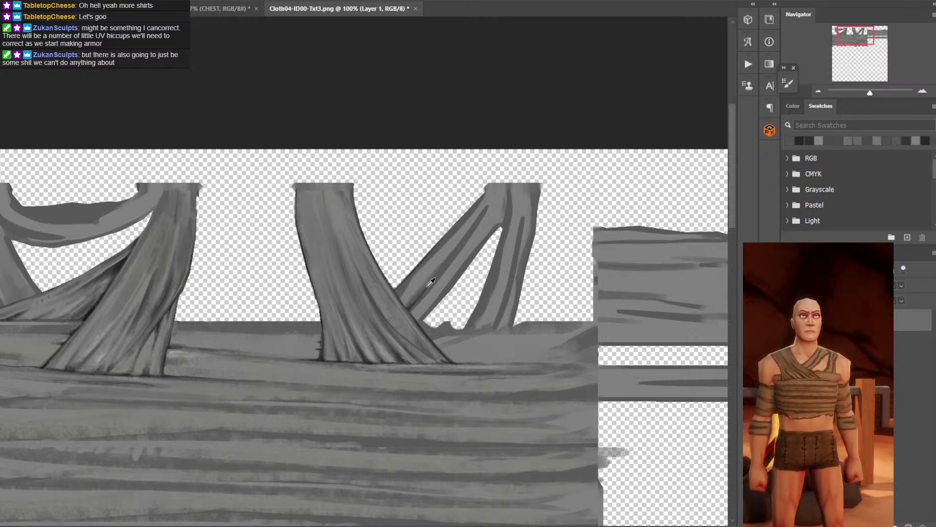
alt+click(435, 281)
alt+click(417, 298)
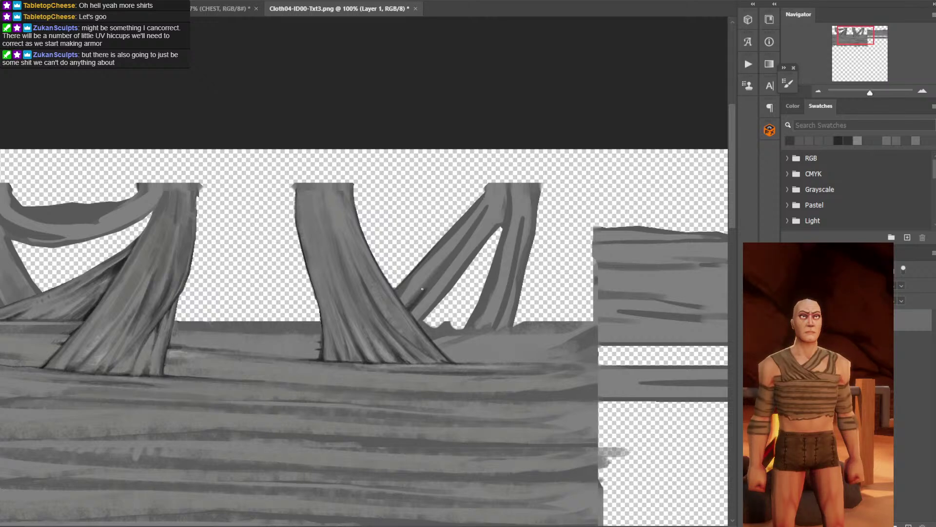
alt+click(404, 301)
alt+click(408, 293)
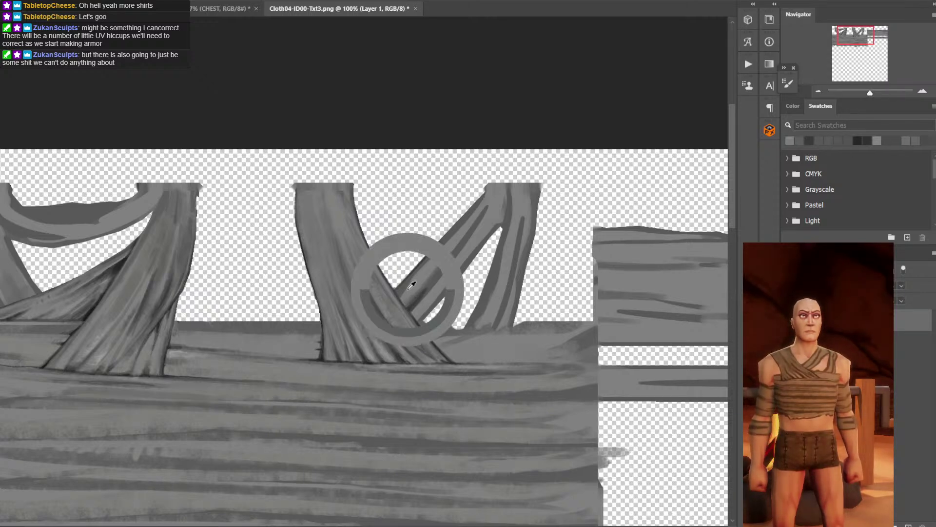
Shade the diagonal strap's upper left edge and the fold beside it with greys sampled along the strap.
alt+click(404, 288)
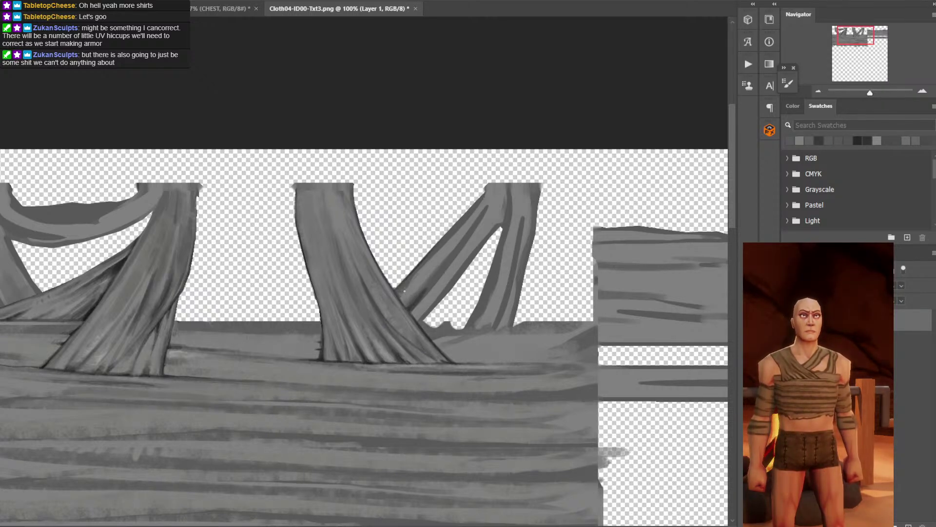
alt+click(409, 281)
alt+click(422, 266)
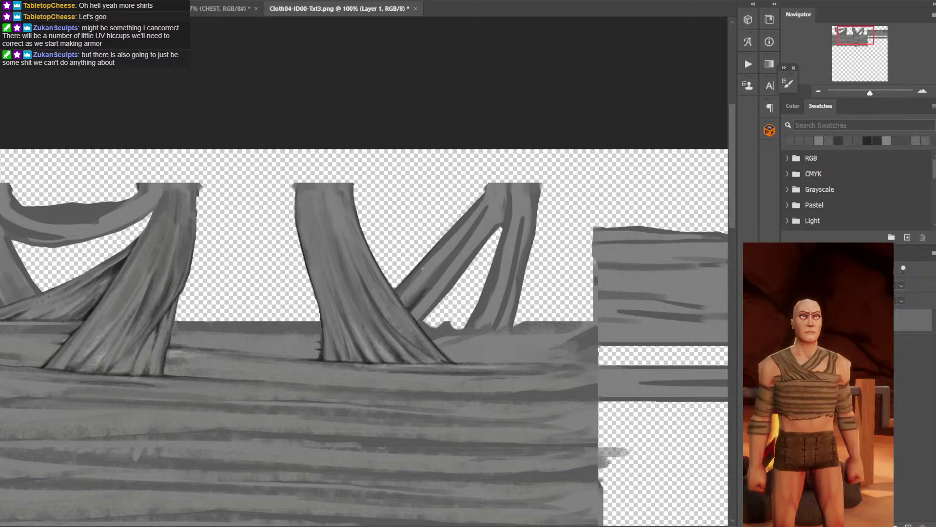
alt+click(430, 263)
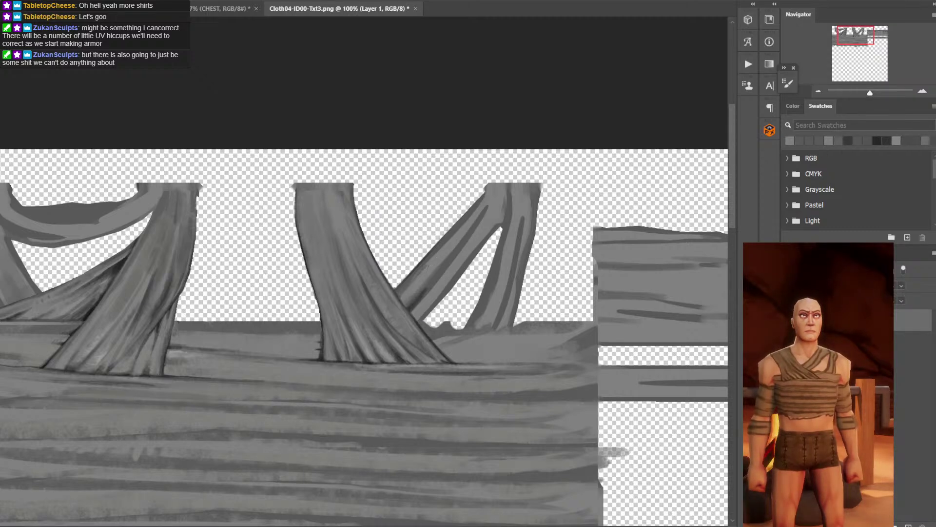
alt+click(425, 263)
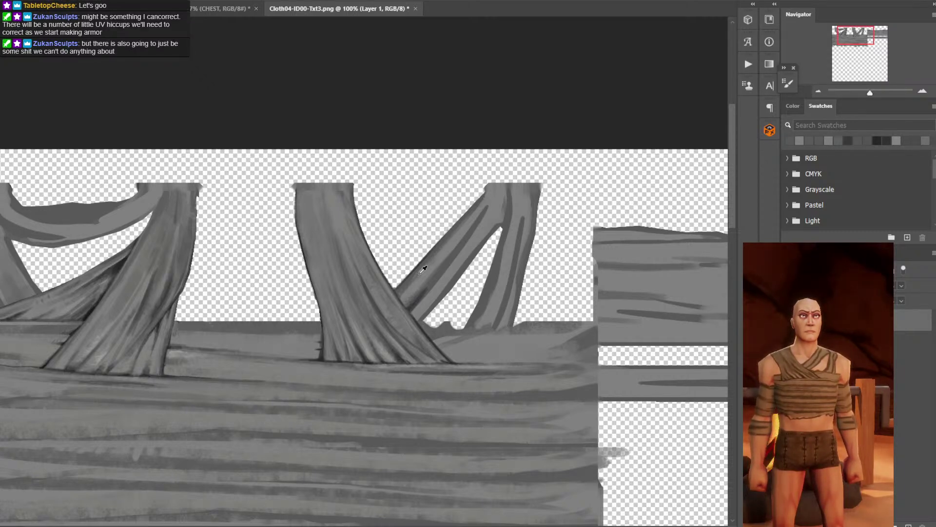
alt+click(425, 268)
alt+click(425, 280)
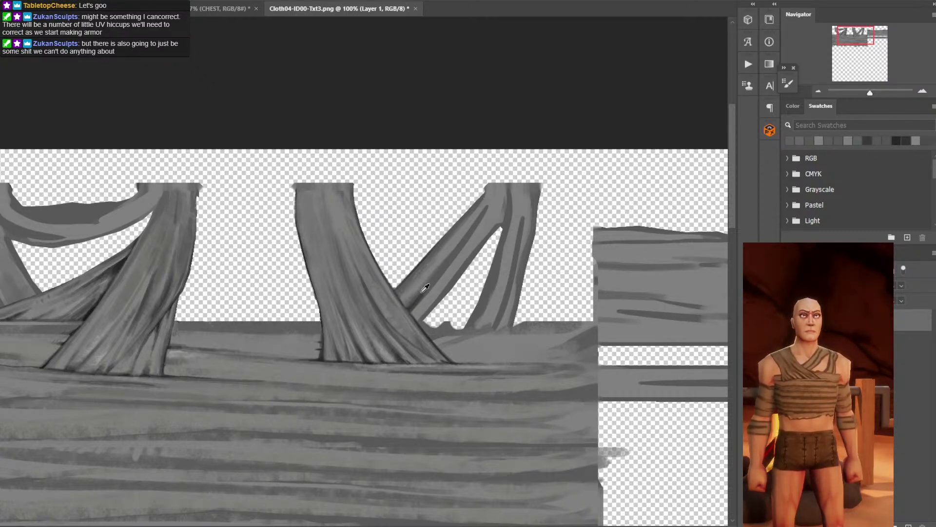
Deepen the shadow where the diagonal strap tucks behind the middle strap with sampled dark greys, and set the foreground colour to black.
alt+click(330, 348)
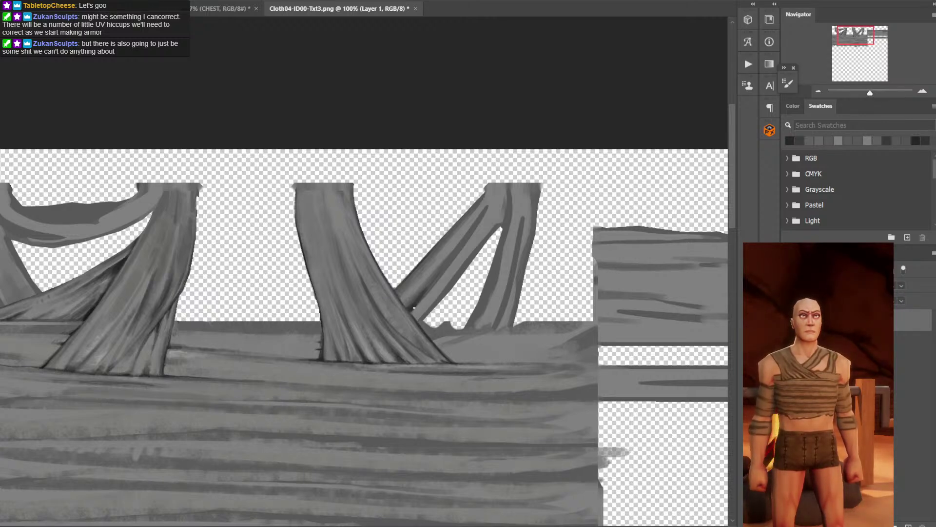
alt+click(427, 294)
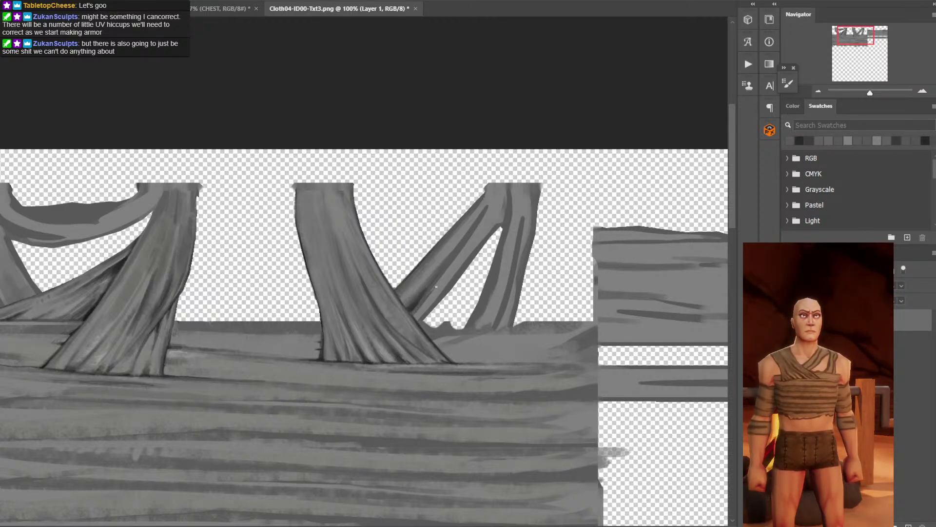
alt+click(322, 349)
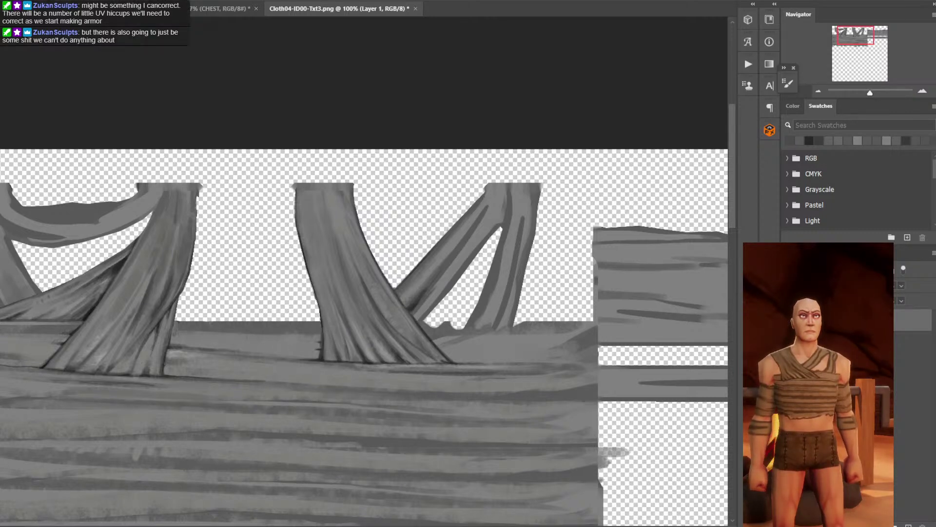
click(1, 330)
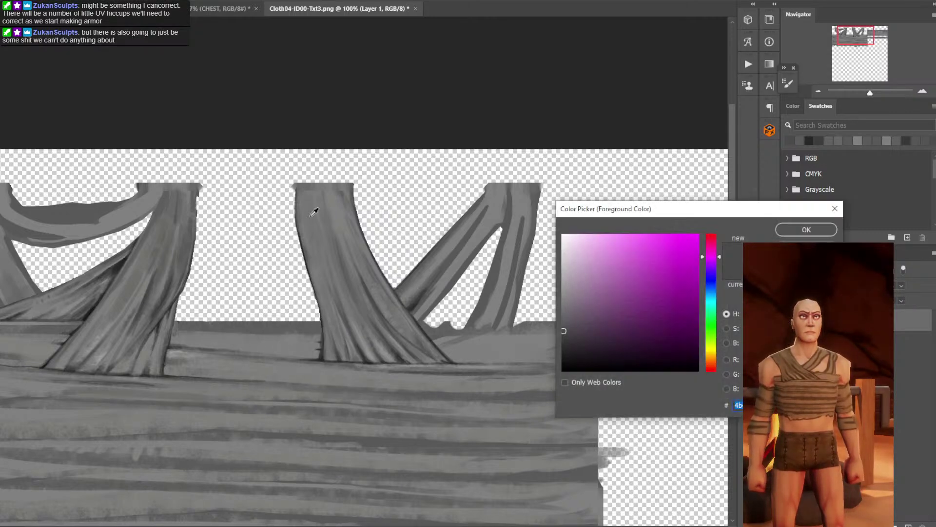
click(807, 229)
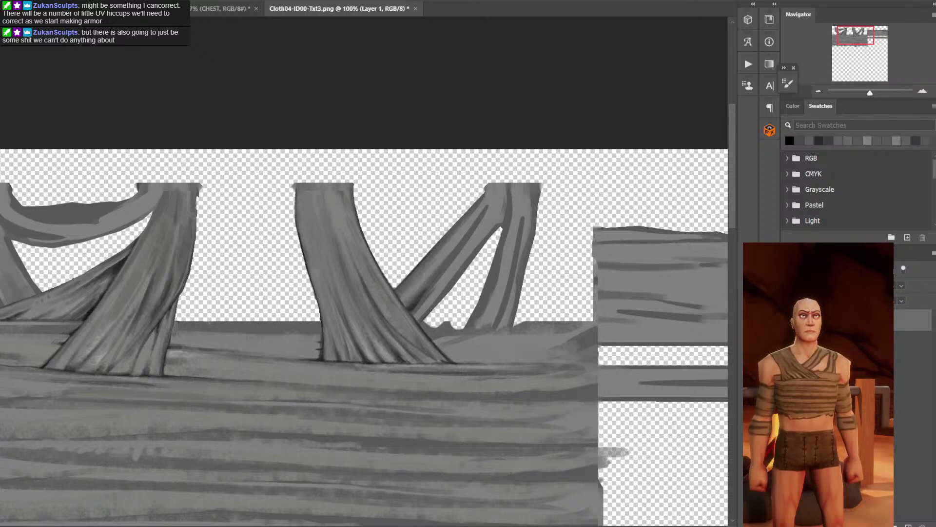
Shade the diagonal strap's lower right edge with greys sampled along the strap, softening its transition into the strap.
alt+click(423, 318)
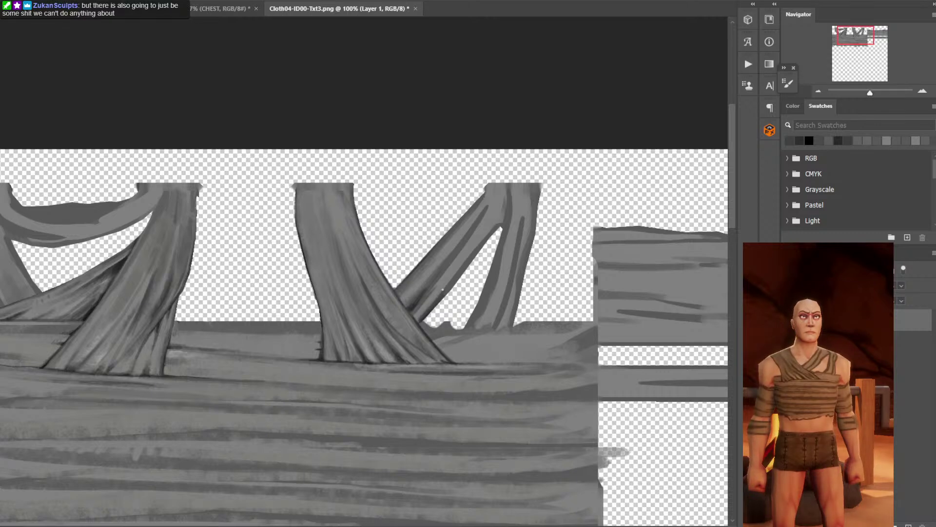
alt+click(440, 292)
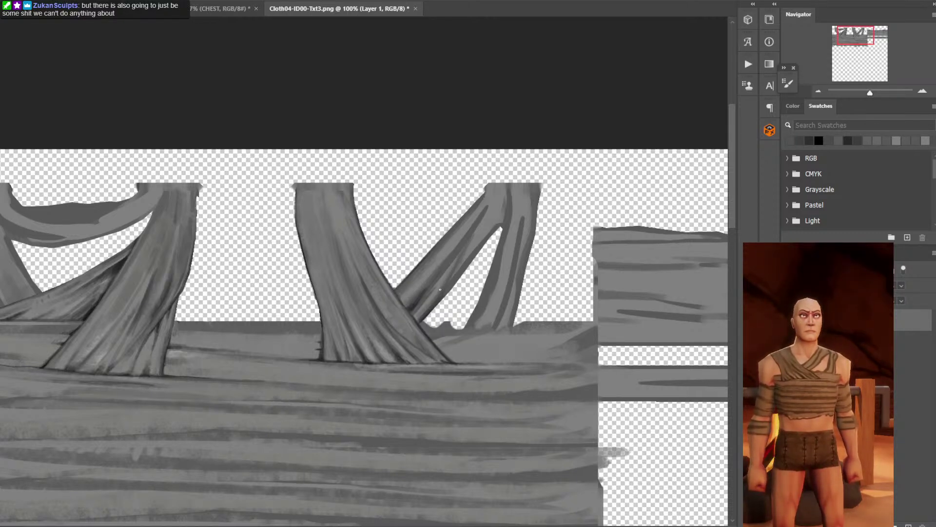
alt+click(468, 257)
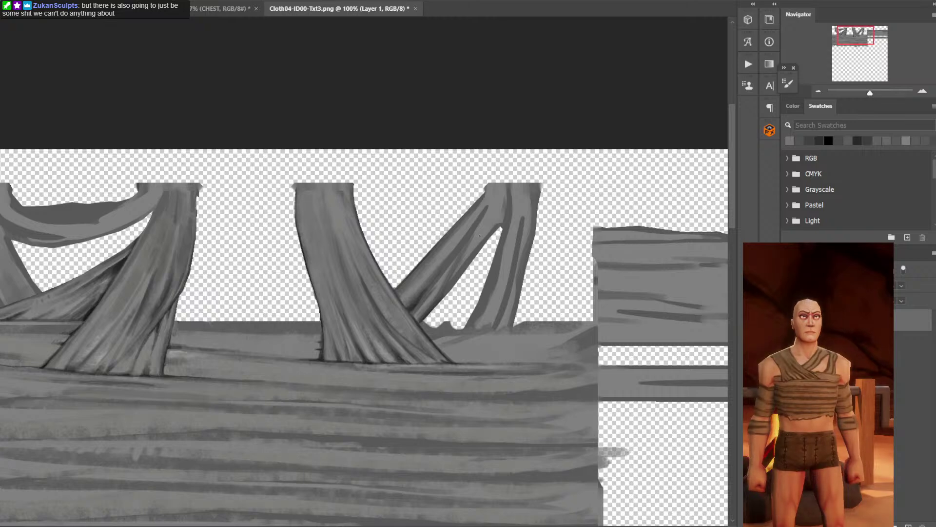
alt+click(479, 235)
alt+click(469, 263)
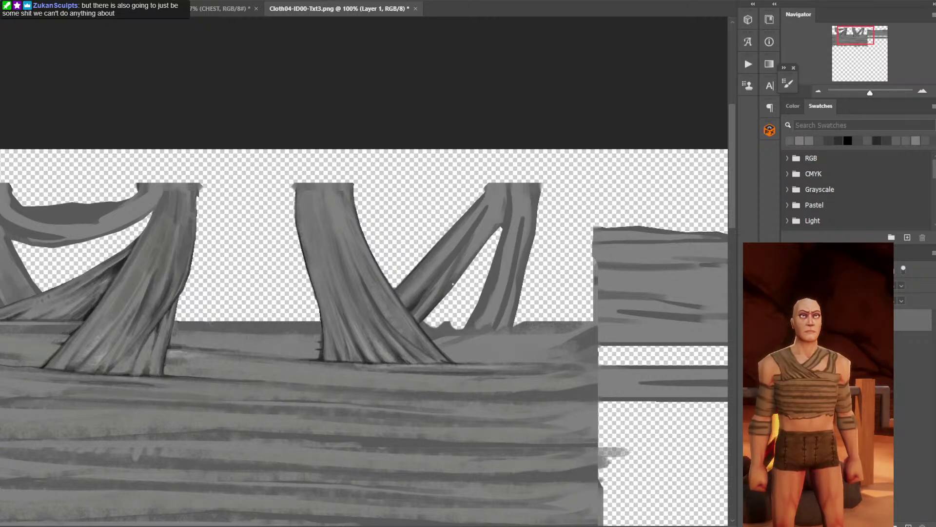
alt+click(439, 301)
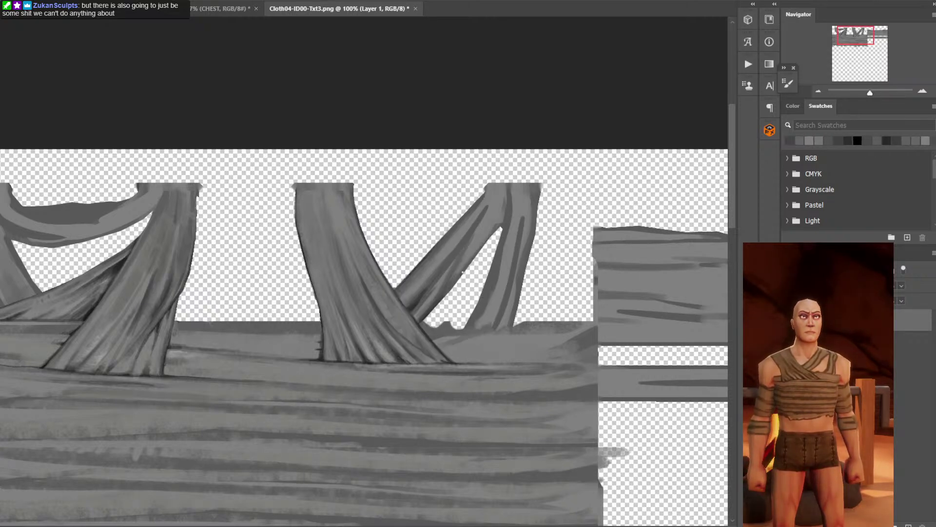
Touch up the lighter fold streaks at the middle strap's base using greys sampled from those folds.
alt+click(376, 344)
key(ctrl+plus)
drag(536, 237, 494, 244)
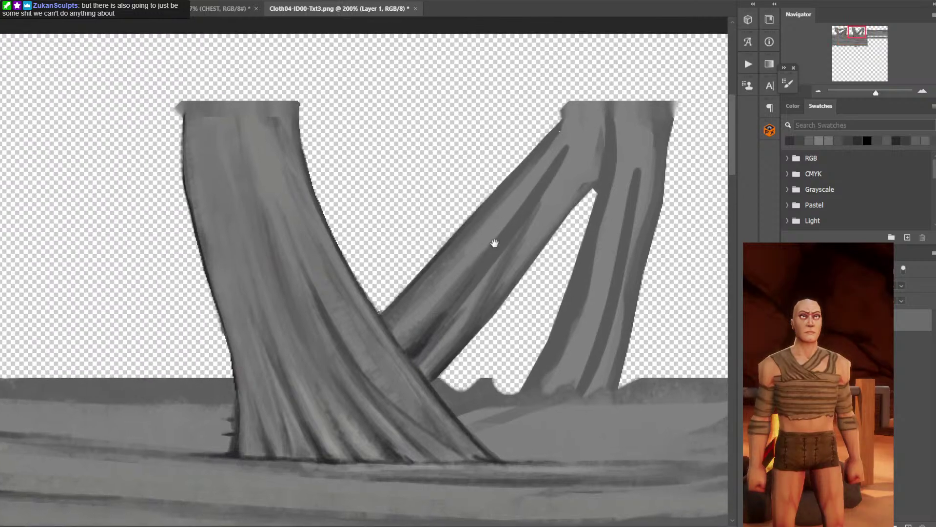
alt+click(450, 301)
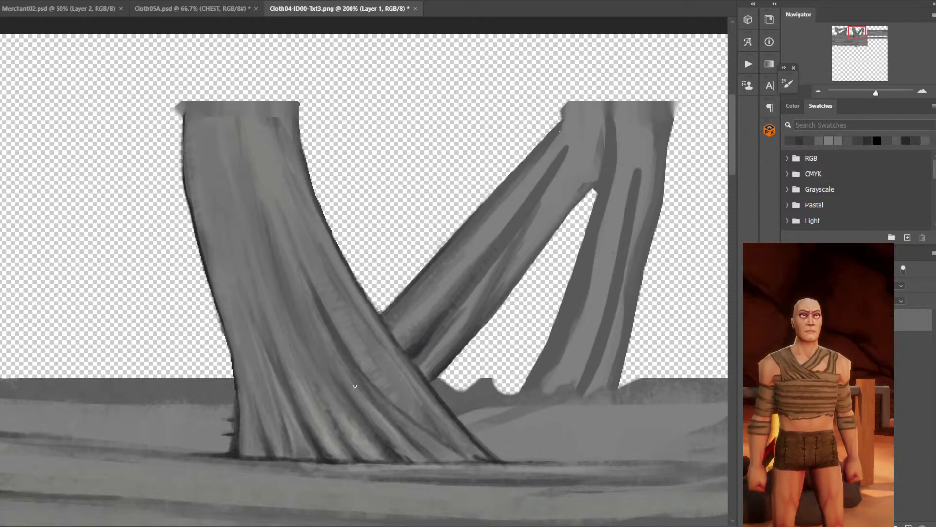
alt+click(305, 434)
drag(283, 385, 294, 404)
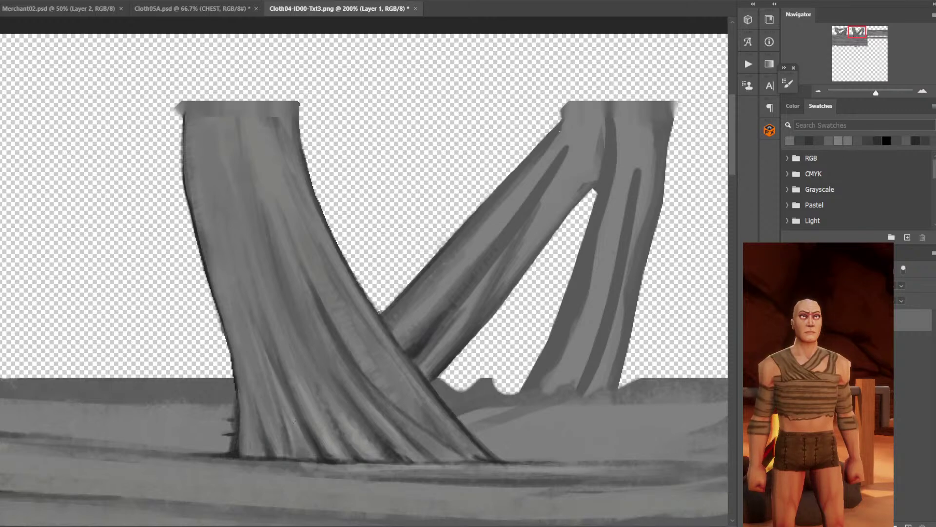
alt+click(312, 438)
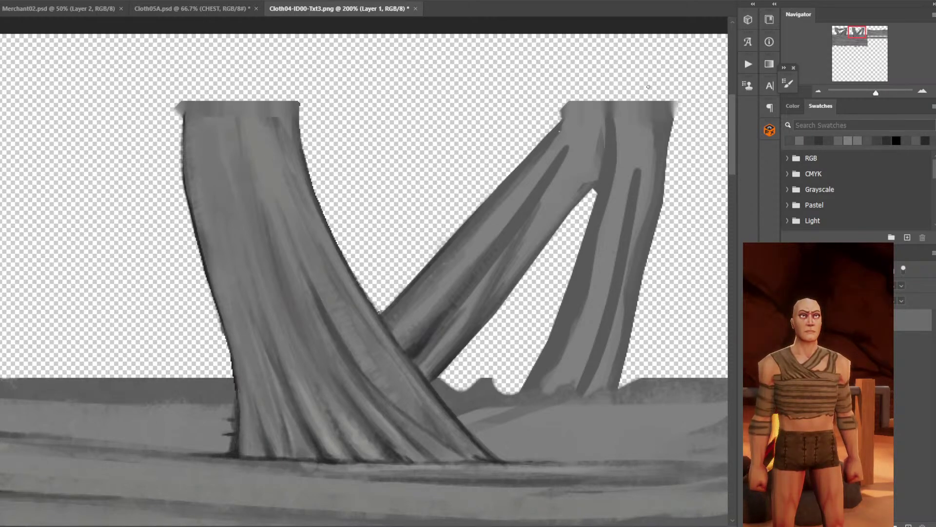
Blend the shading on the diagonal strap's upper left half into its central crease with greys sampled along it.
alt+click(444, 290)
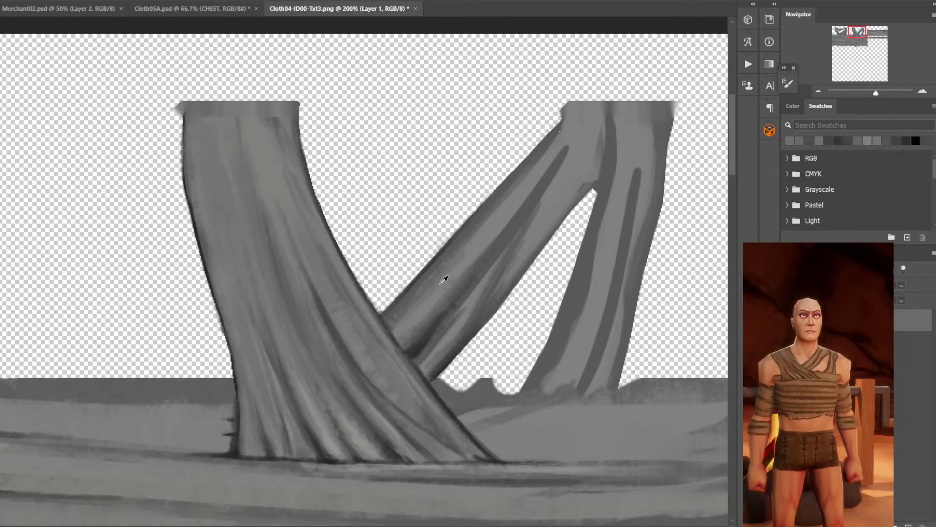
alt+click(435, 290)
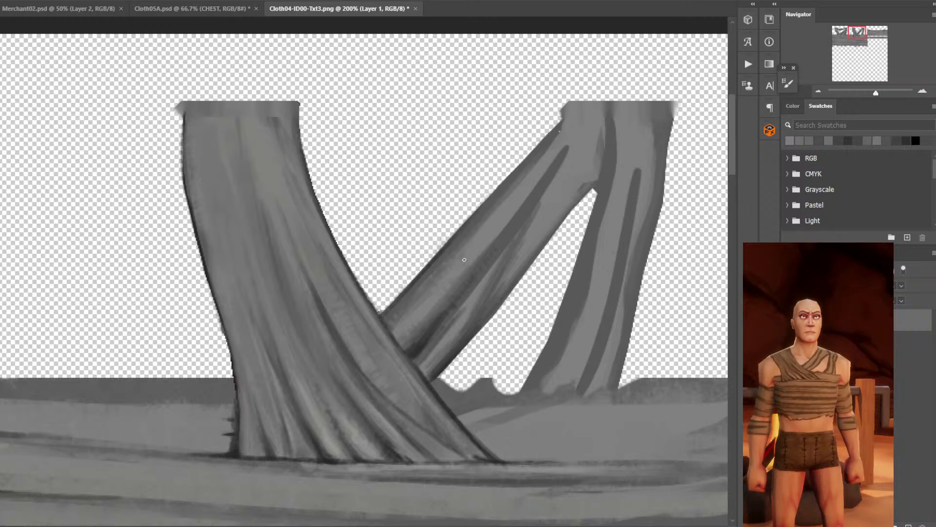
alt+click(474, 241)
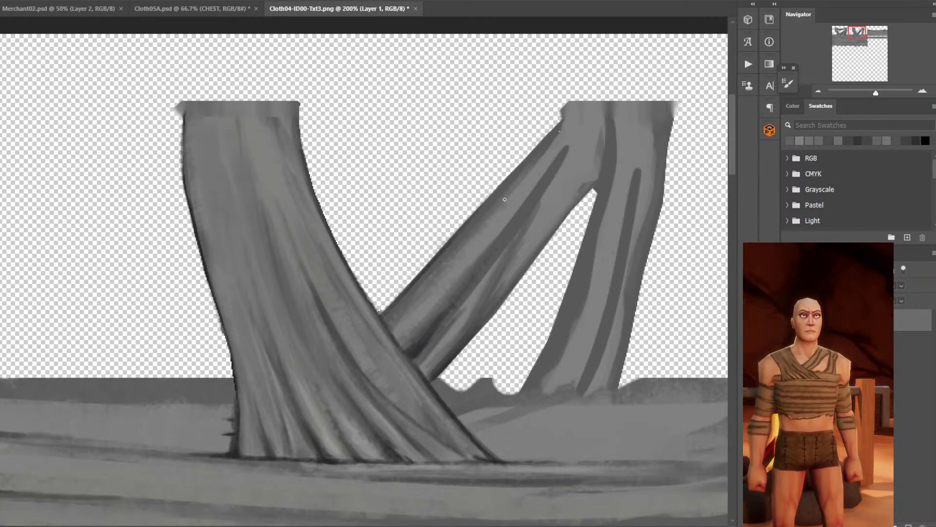
alt+click(504, 232)
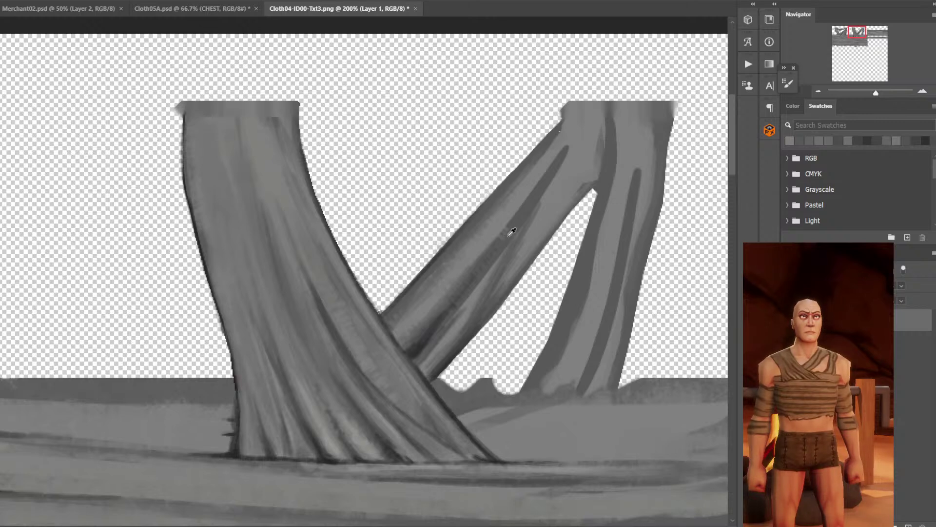
alt+click(505, 237)
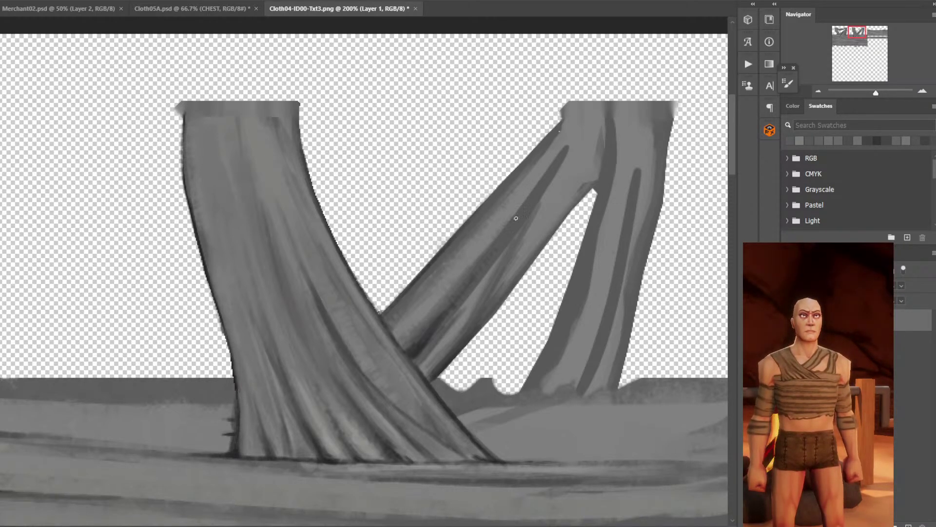
alt+click(502, 217)
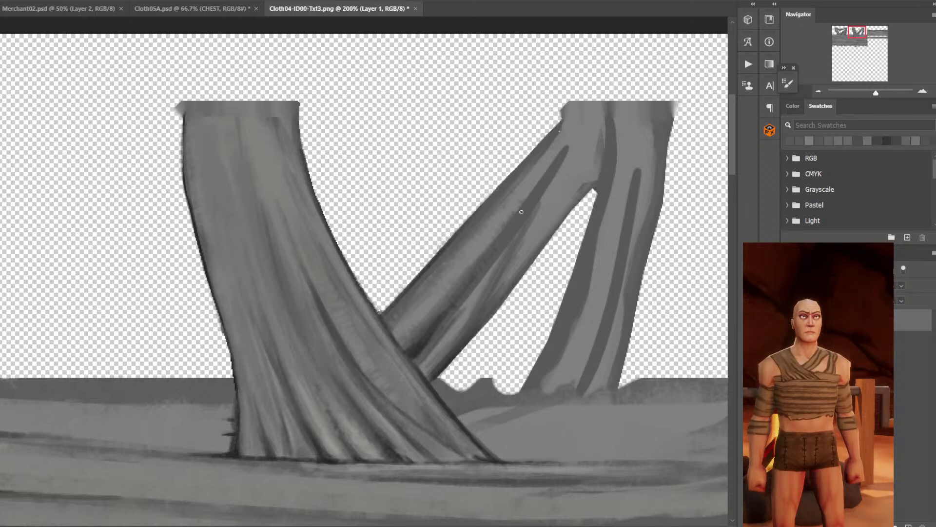
Deepen the diagonal strap's central crease along its middle stretch with sampled dark greys, blending its right side.
alt+click(493, 244)
alt+click(460, 278)
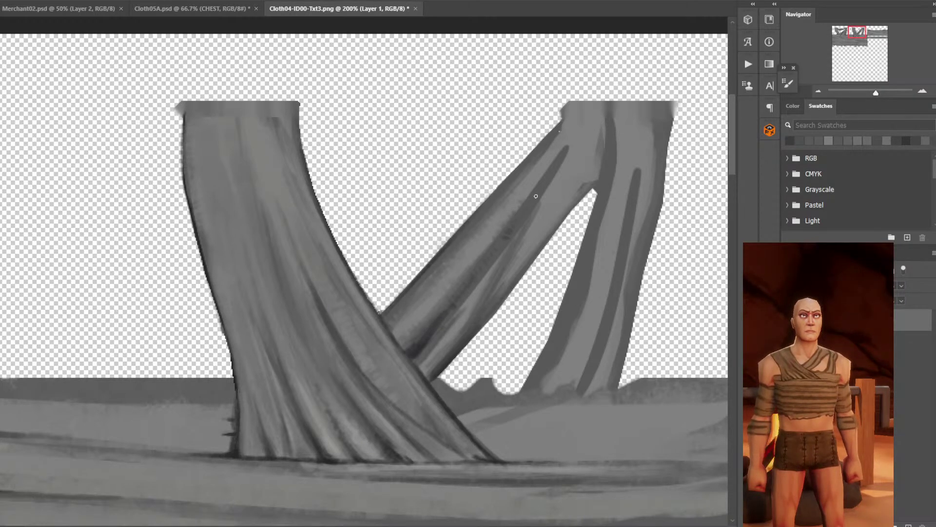
alt+click(502, 254)
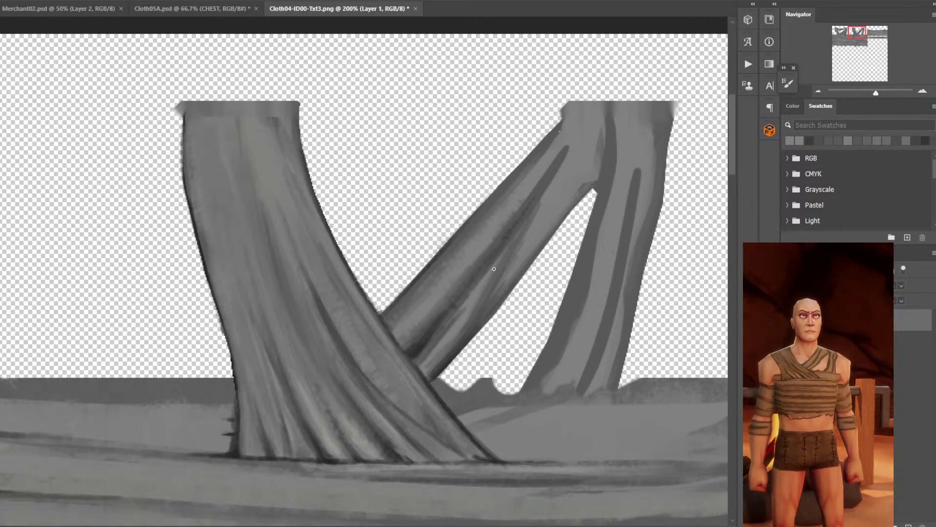
alt+click(462, 305)
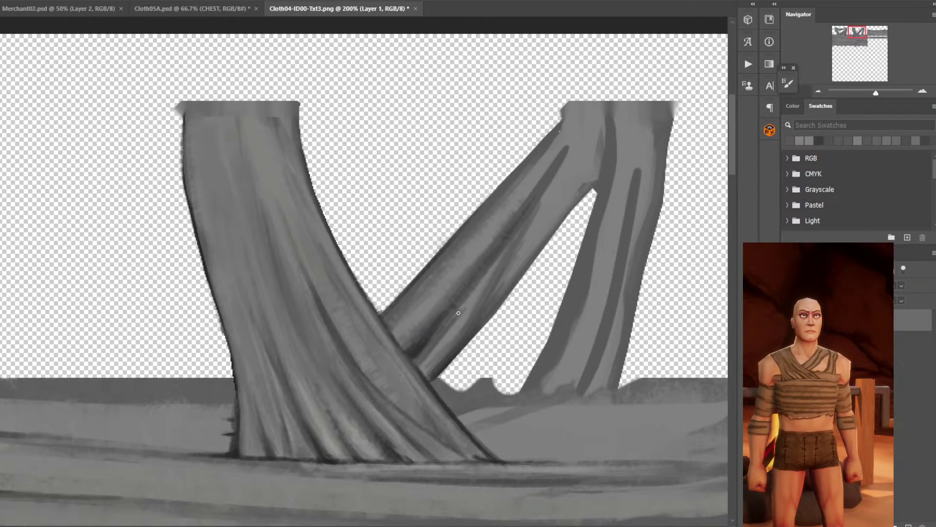
alt+click(421, 336)
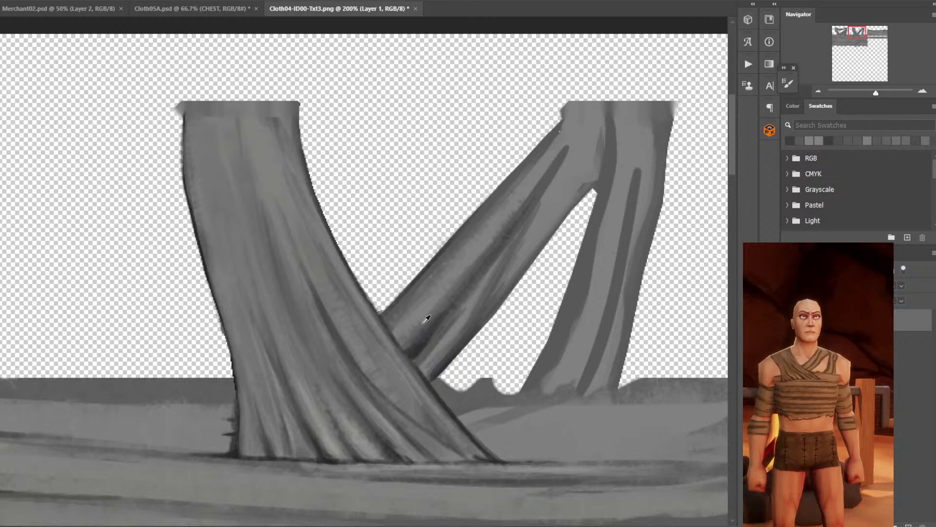
Blend the diagonal strap's lower end where it tucks behind the middle strap, using greys sampled on both sides of the crease.
alt+click(422, 322)
alt+click(405, 341)
alt+click(423, 371)
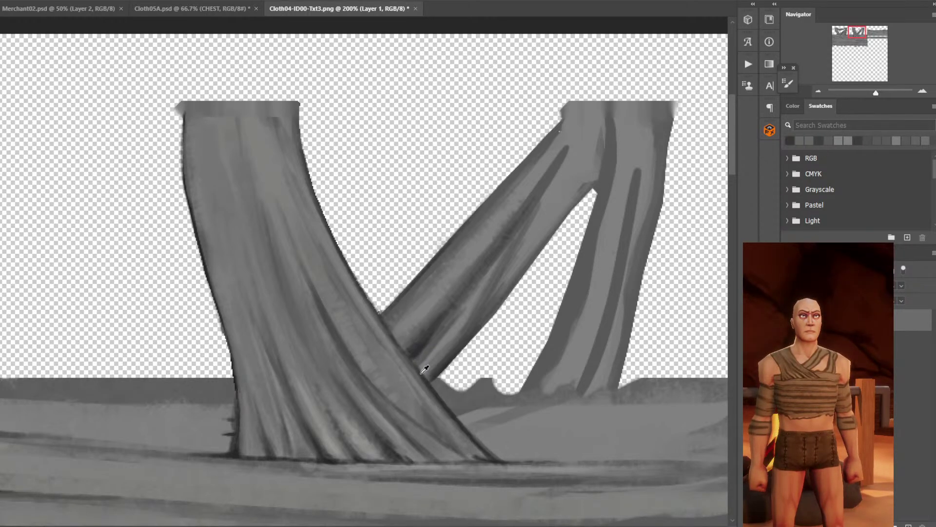
Dab grey patches over the diagonal strap's upper end, adding some in a grey sampled near its top edge.
drag(536, 224, 514, 199)
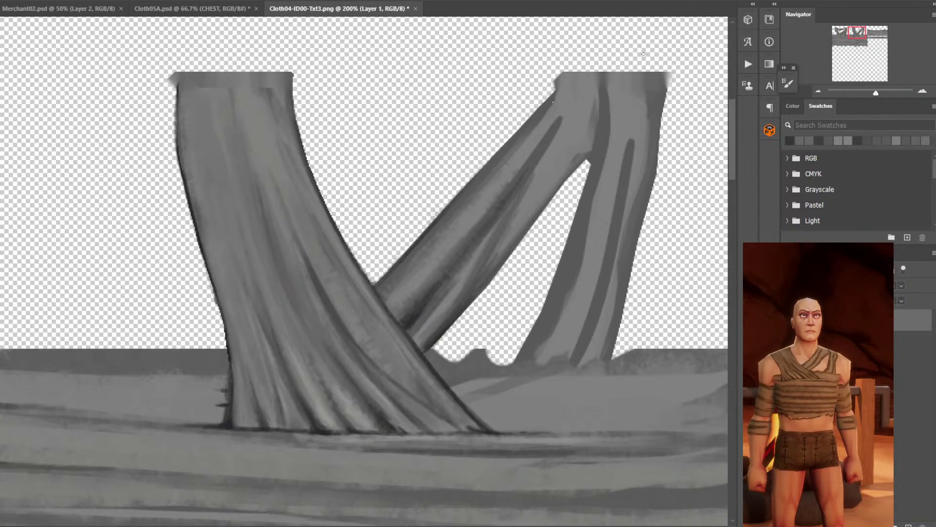
mouse_move(596, 140)
mouse_down()
mouse_move(545, 173)
mouse_move(521, 164)
mouse_move(528, 142)
mouse_move(536, 157)
mouse_up()
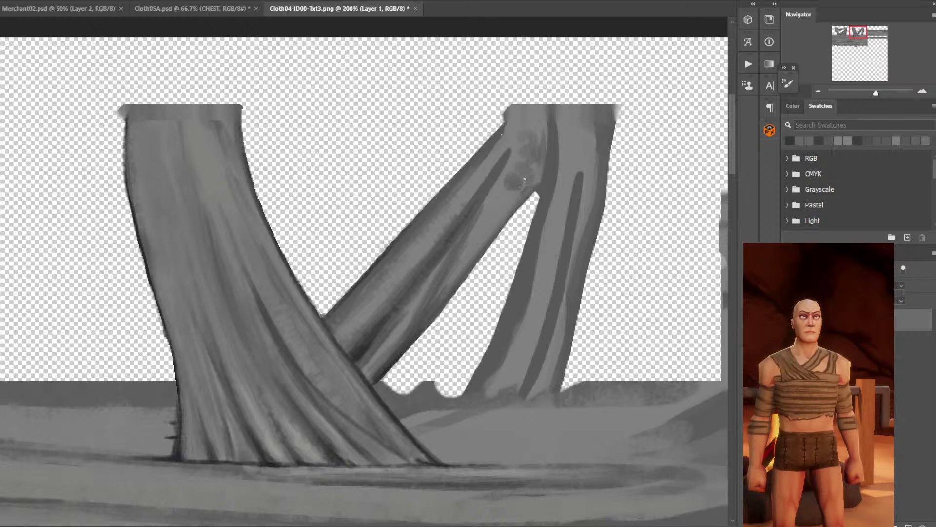
drag(526, 178, 525, 169)
mouse_move(522, 159)
mouse_down()
mouse_move(508, 175)
mouse_move(527, 131)
mouse_move(528, 149)
mouse_move(514, 133)
mouse_move(531, 128)
mouse_move(560, 89)
mouse_move(572, 44)
mouse_move(532, 143)
mouse_up()
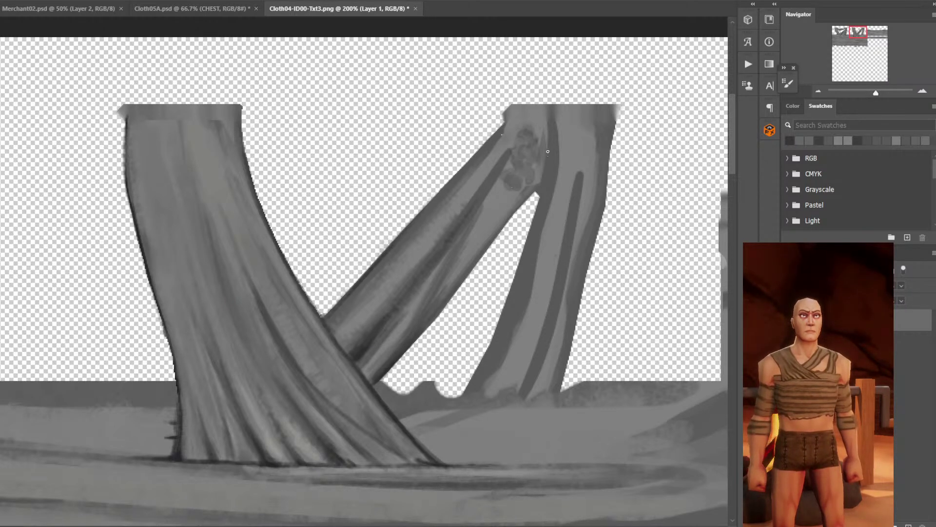
alt+click(534, 117)
drag(526, 147, 527, 149)
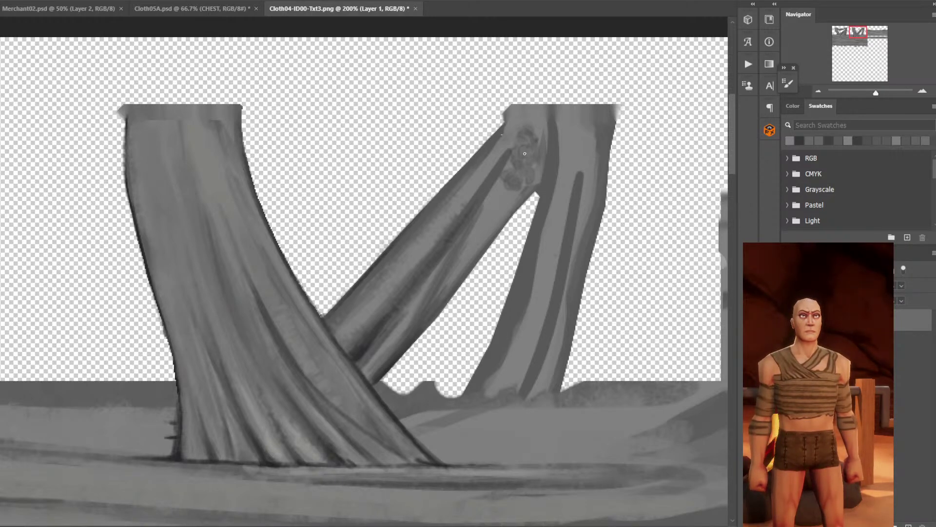
key(ctrl+minus)
key(ctrl+plus)
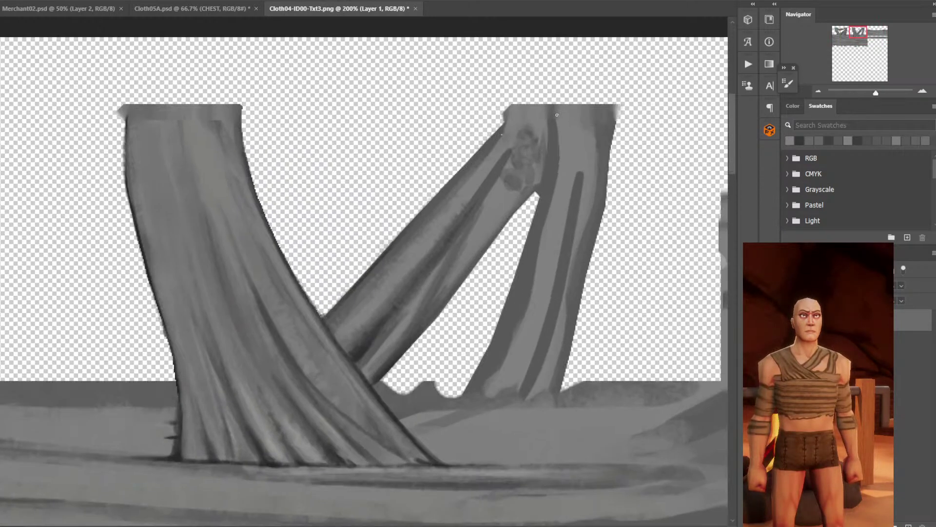
drag(509, 153, 509, 163)
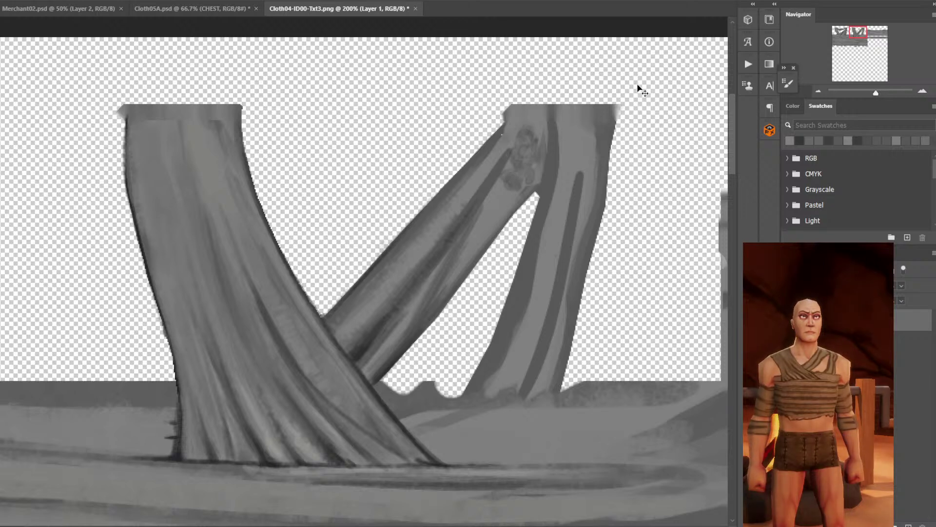
Save the texture and paint the diagonal strap's upper end smooth with a grey sampled just below it.
key(ctrl+s)
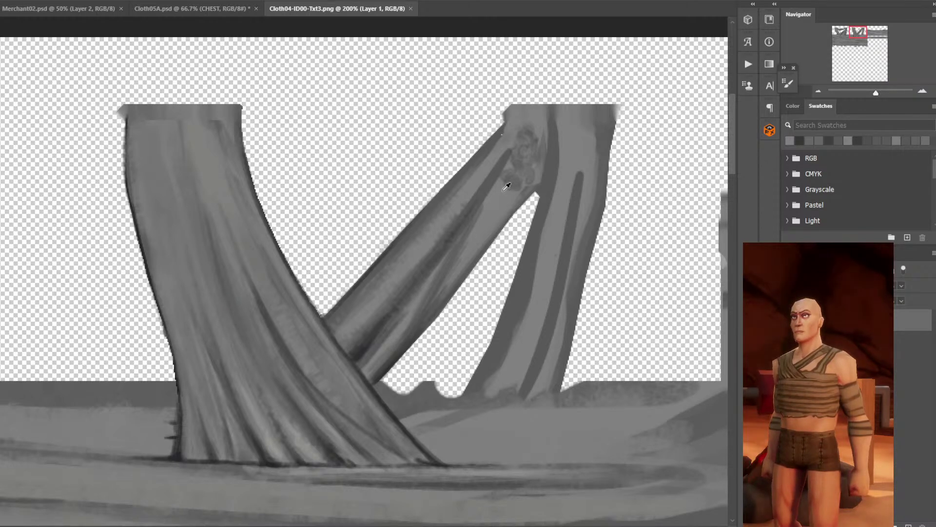
mouse_move(507, 173)
mouse_down()
mouse_move(521, 141)
mouse_move(517, 161)
mouse_move(527, 157)
mouse_move(512, 172)
mouse_move(537, 141)
mouse_move(516, 166)
mouse_move(520, 128)
mouse_up()
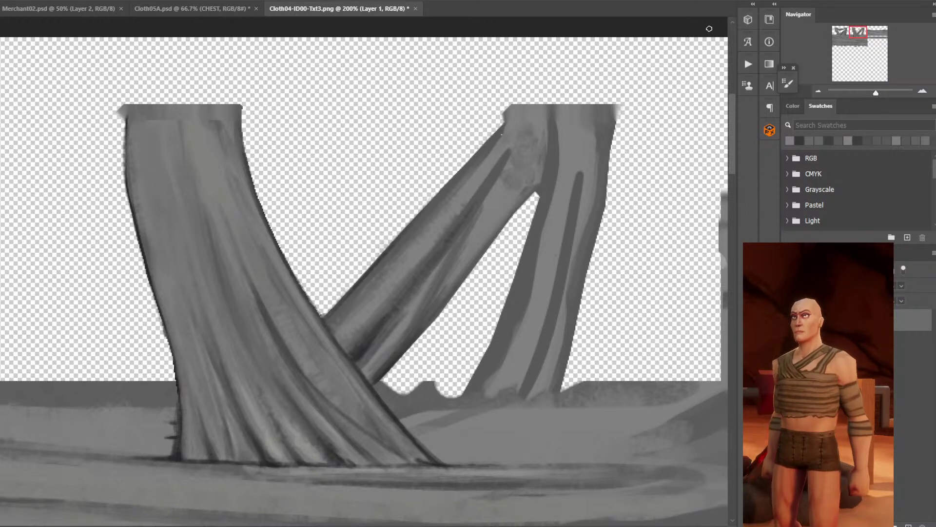
alt+click(502, 189)
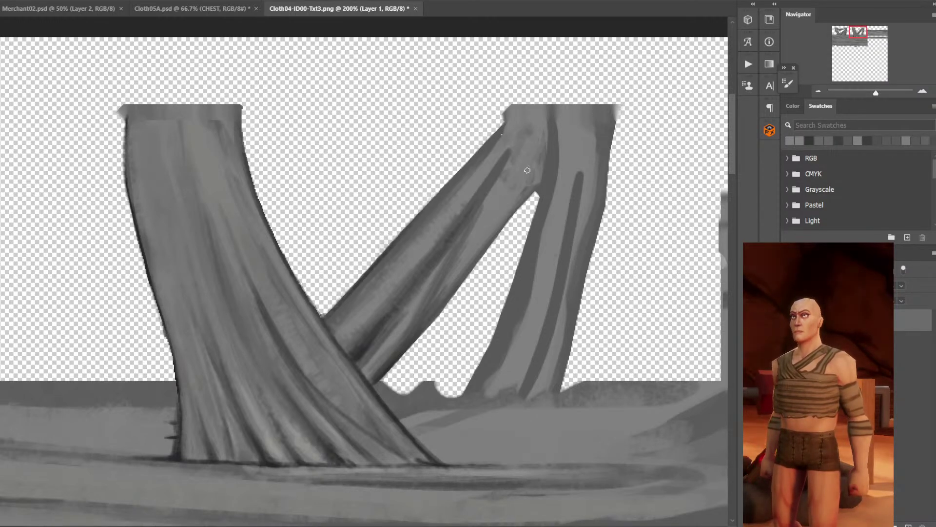
mouse_move(527, 171)
mouse_down()
mouse_move(508, 177)
mouse_move(509, 154)
mouse_up()
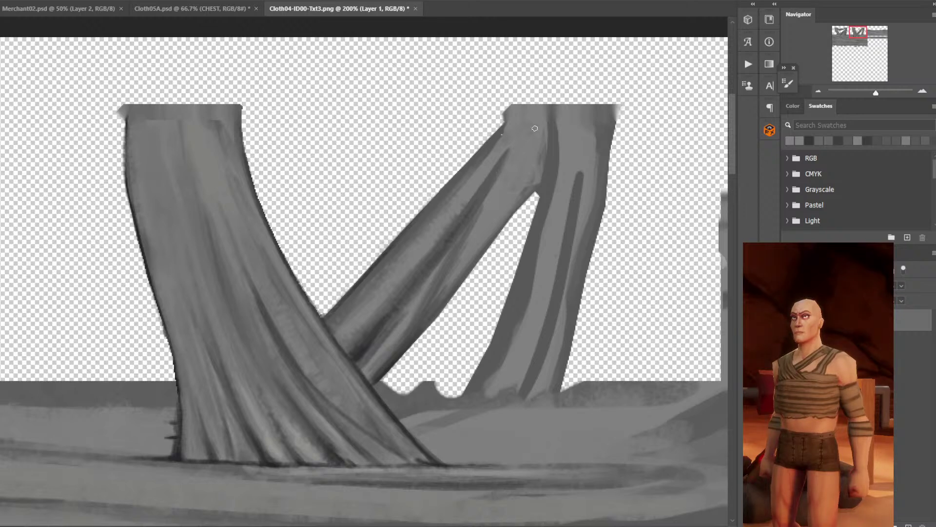
Soften the upper tip of the diagonal strap's central crease and shade its upper left edge with greys sampled nearby.
alt+click(498, 171)
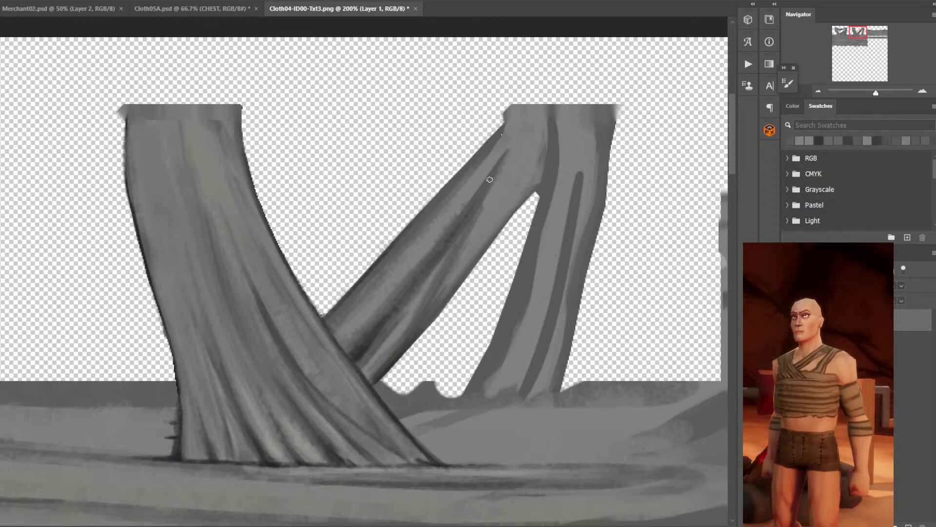
alt+click(495, 164)
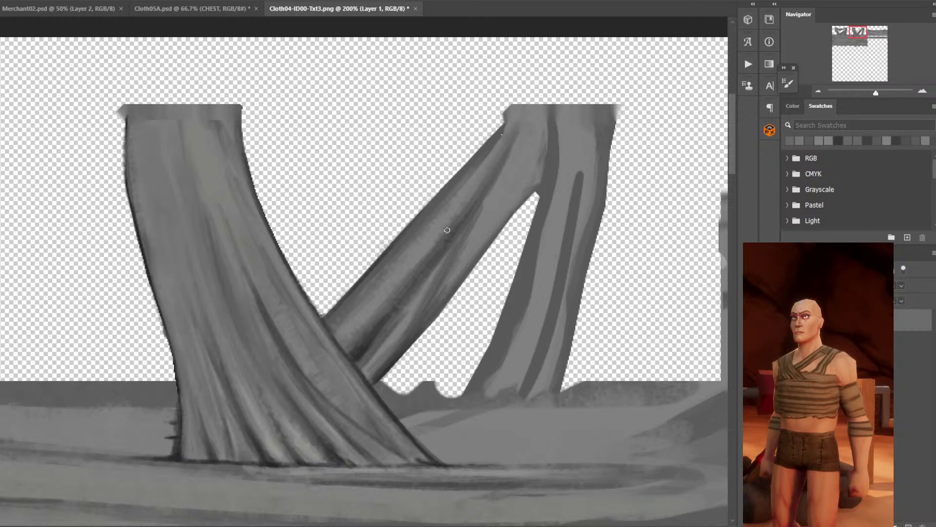
alt+click(463, 189)
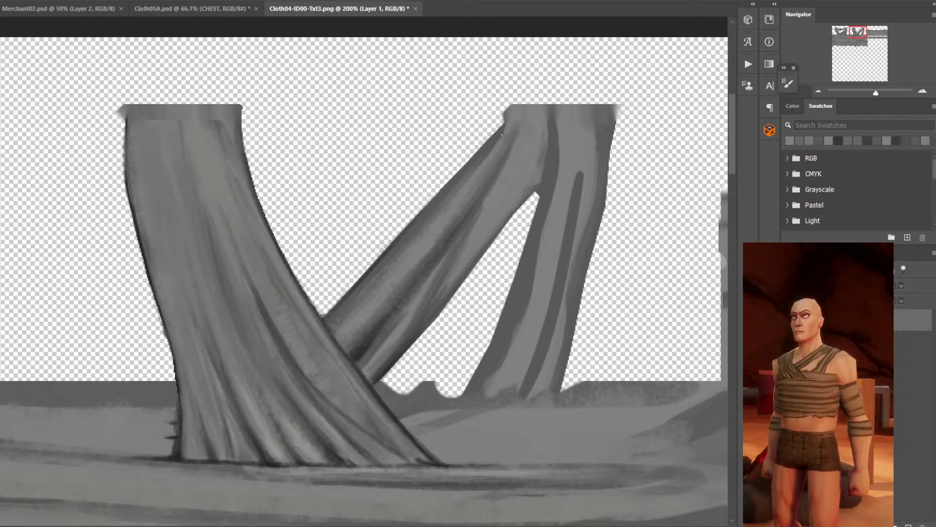
alt+click(469, 179)
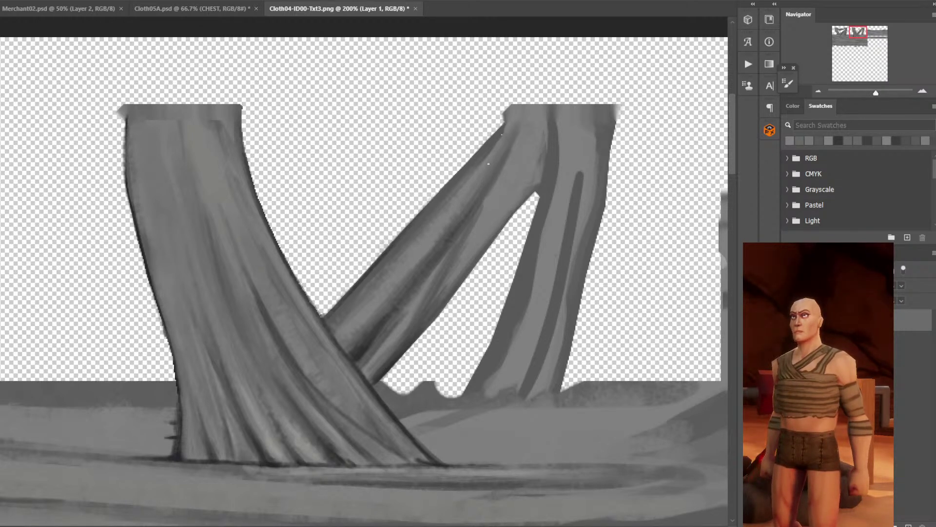
alt+click(502, 135)
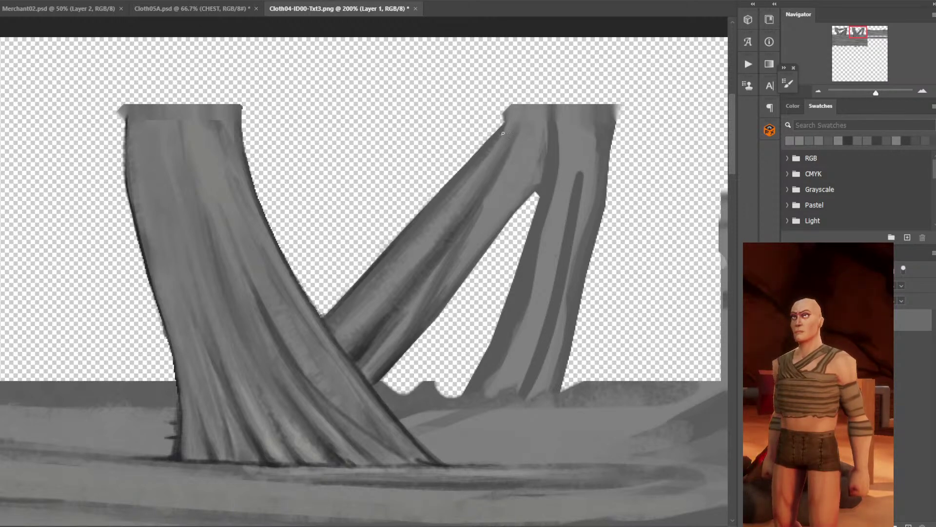
Shade the diagonal strap's lower half and the end tucked behind the middle strap with greys sampled from both straps.
alt+click(408, 263)
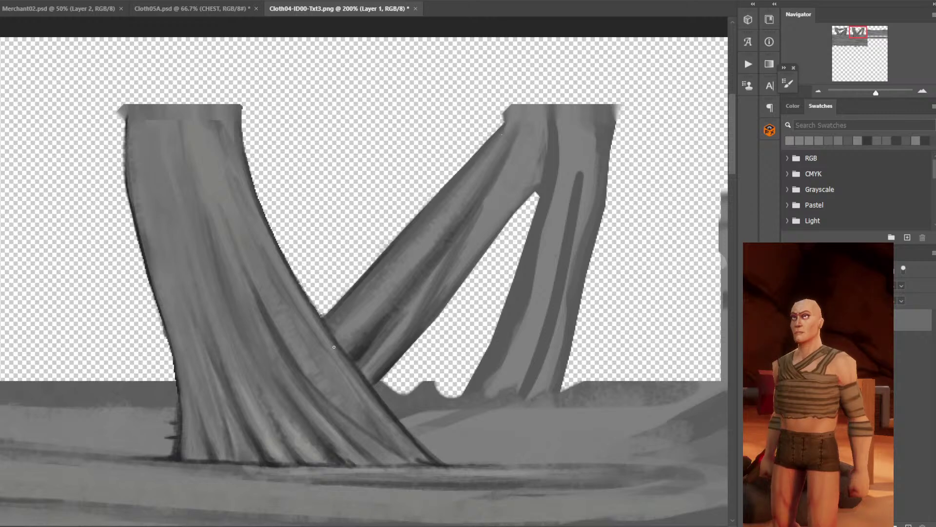
alt+click(274, 446)
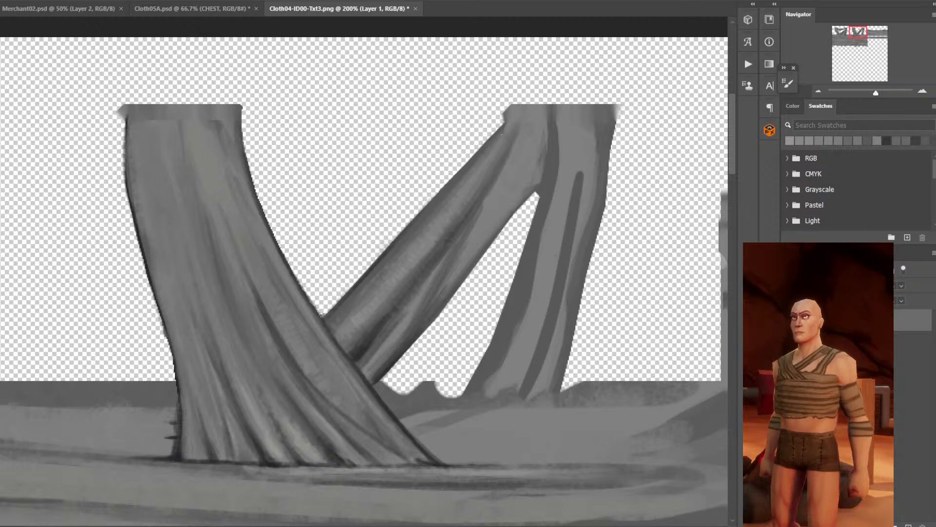
alt+click(404, 338)
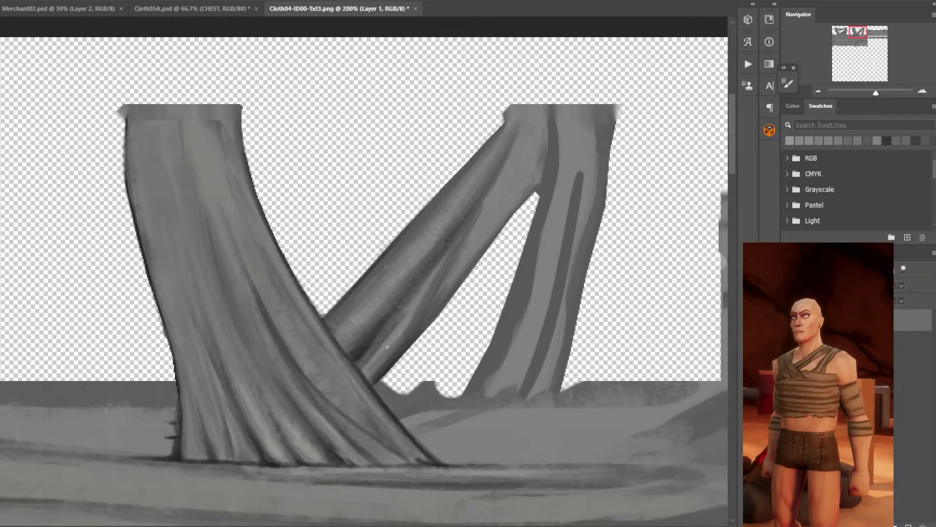
mouse_move(392, 335)
mouse_down()
mouse_move(365, 361)
mouse_move(388, 330)
mouse_move(358, 366)
mouse_move(376, 336)
mouse_move(372, 360)
mouse_up()
alt+click(366, 348)
alt+click(380, 366)
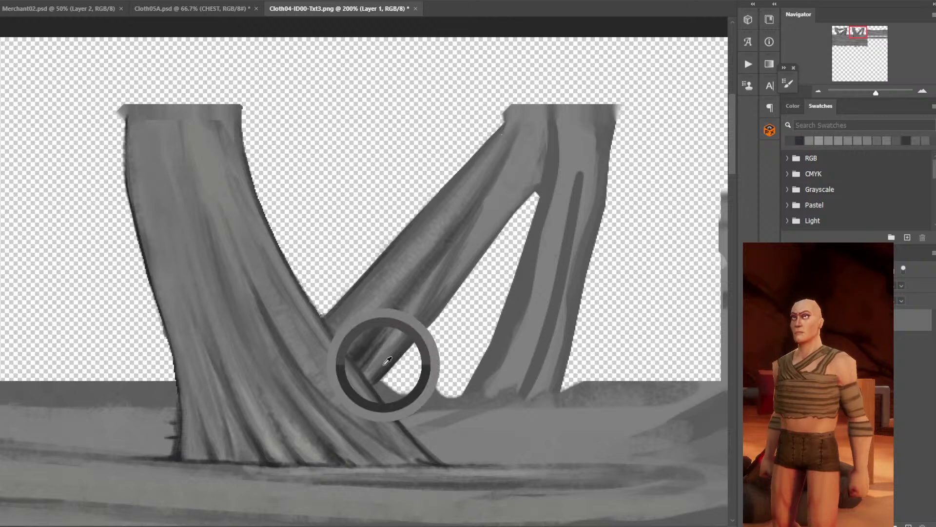
Refine the light fold near the diagonal strap's lower end, blending it with light and dark greys sampled around it.
alt+click(396, 337)
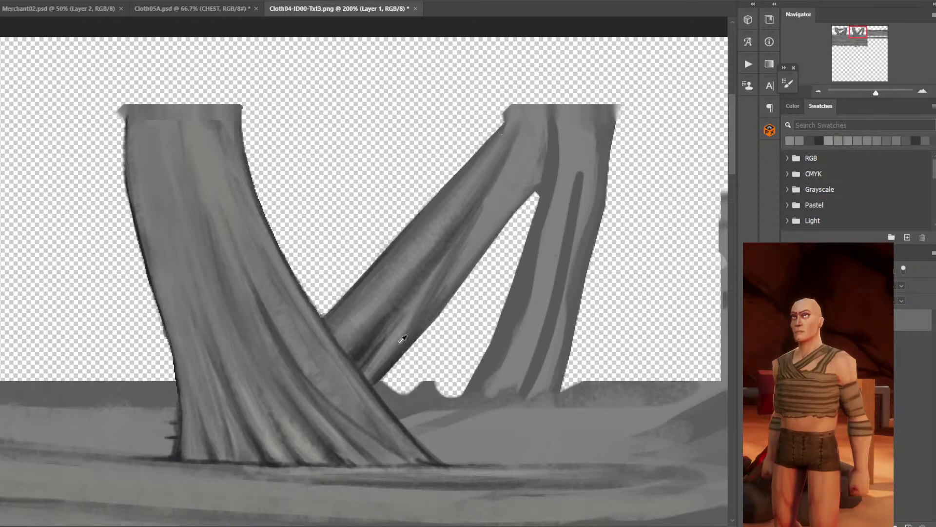
alt+click(403, 340)
alt+click(406, 322)
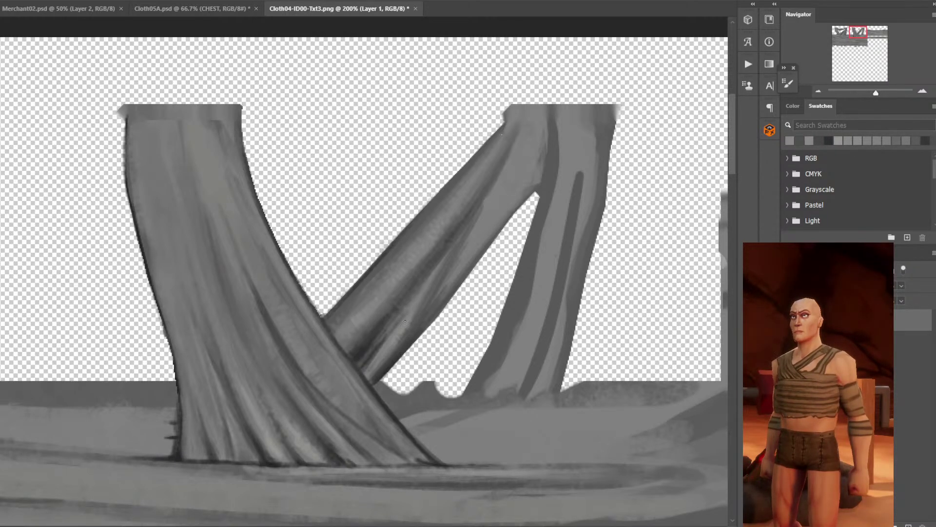
alt+click(397, 326)
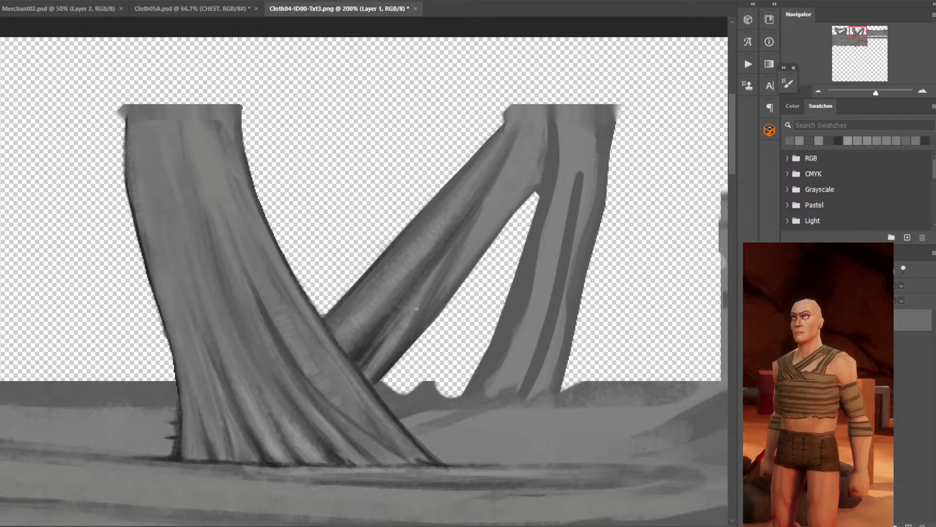
alt+click(404, 333)
alt+click(400, 345)
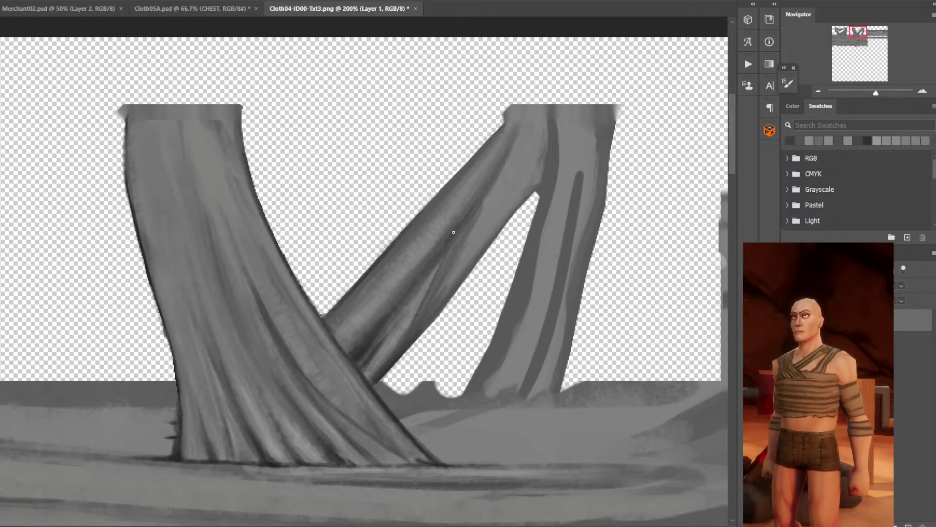
Strengthen the diagonal strap's central crease with strokes along its lower branch and upper tip, and save the texture.
mouse_move(446, 254)
mouse_down()
mouse_move(410, 331)
mouse_move(420, 318)
mouse_up()
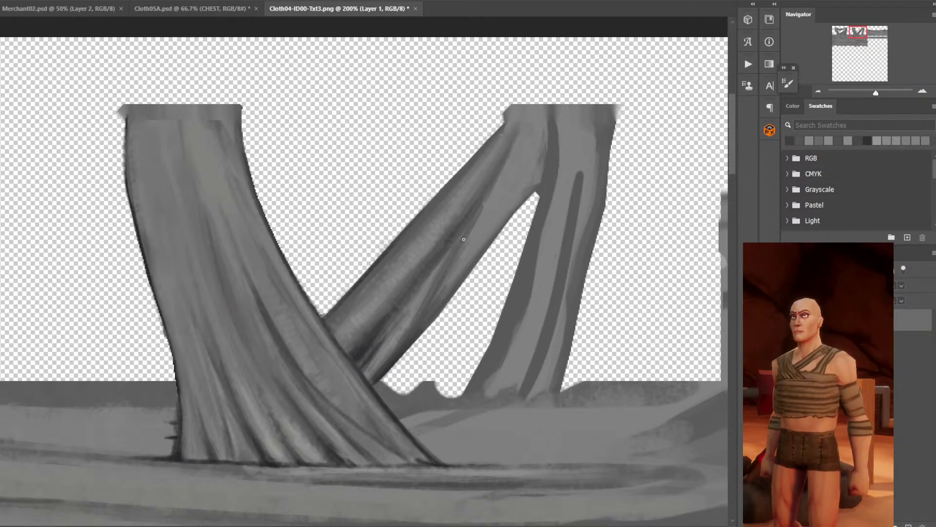
drag(500, 172, 477, 214)
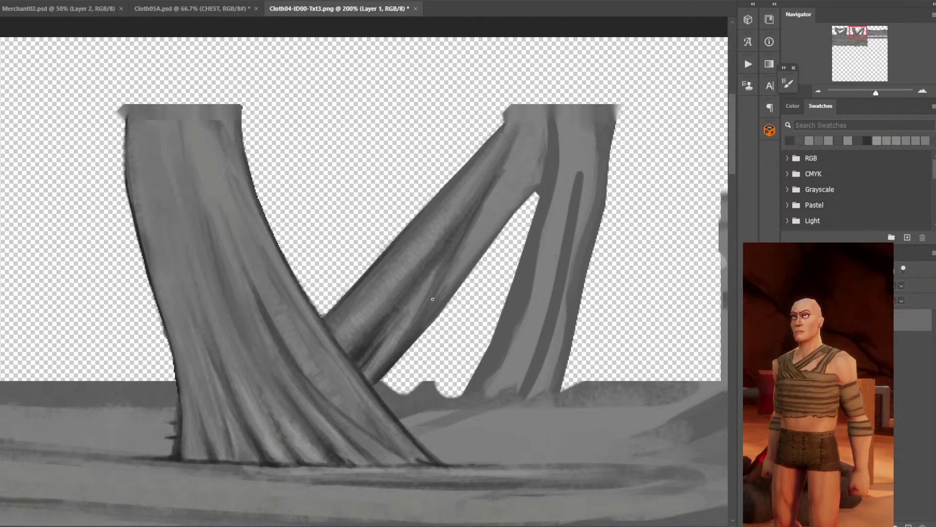
key(ctrl+minus)
key(ctrl+s)
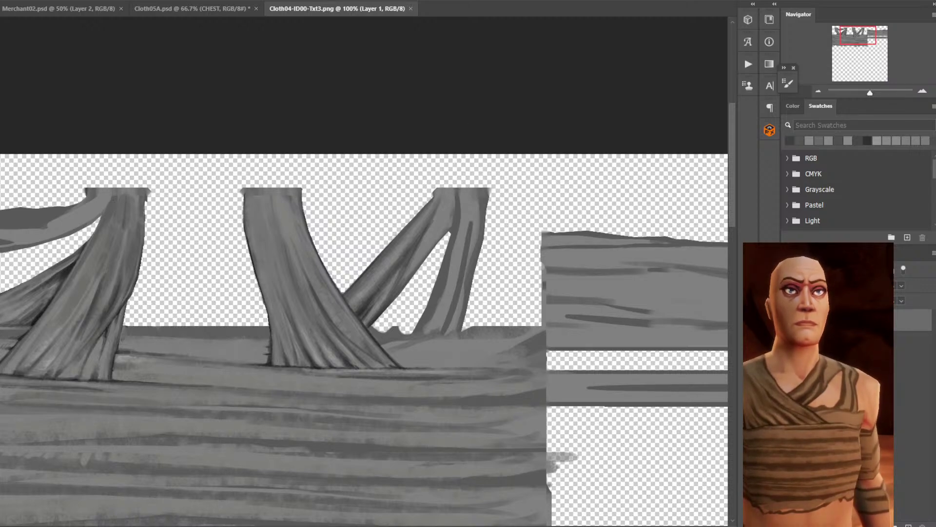
Dab grey shading along the upper left edge of the diagonal strap.
key(ctrl+plus)
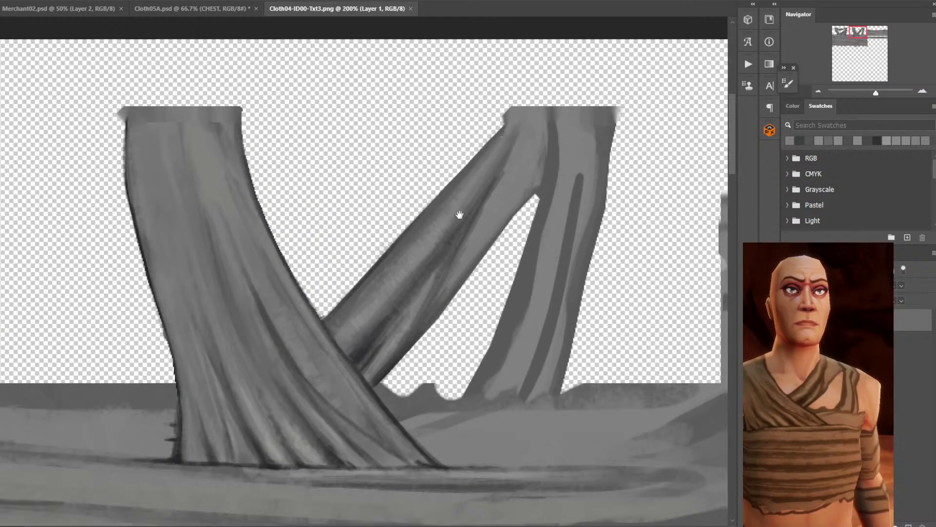
scroll(453, 234, up, 2)
click(432, 274)
click(436, 273)
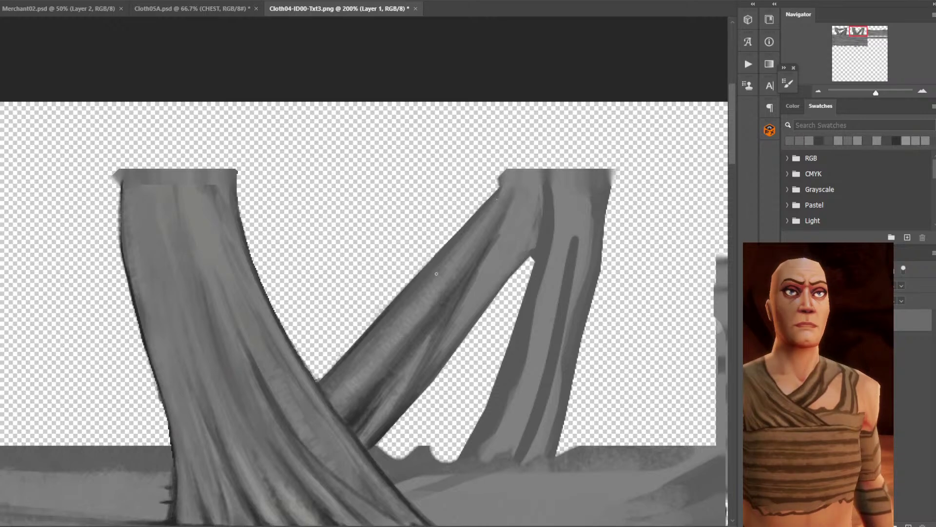
click(446, 262)
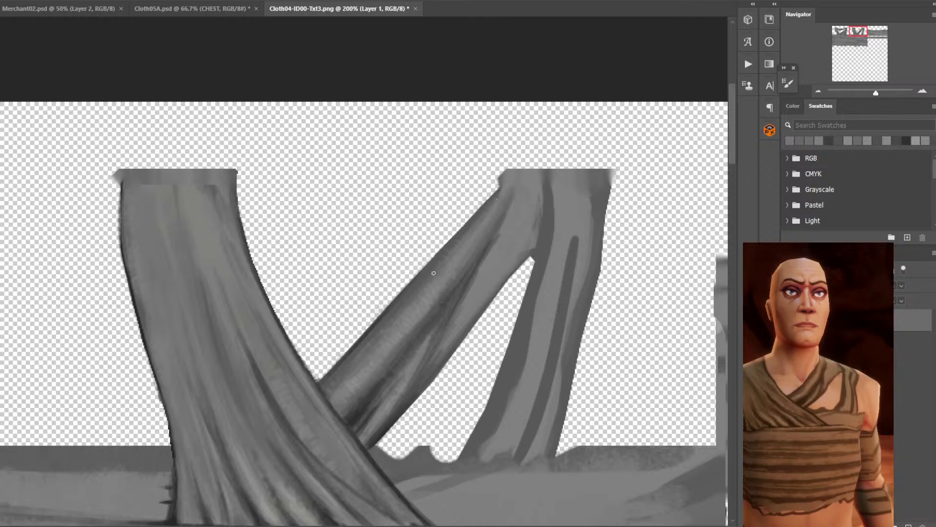
Paint short shading strokes just right of the diagonal strap's upper crease with a grey sampled beside it.
alt+click(464, 264)
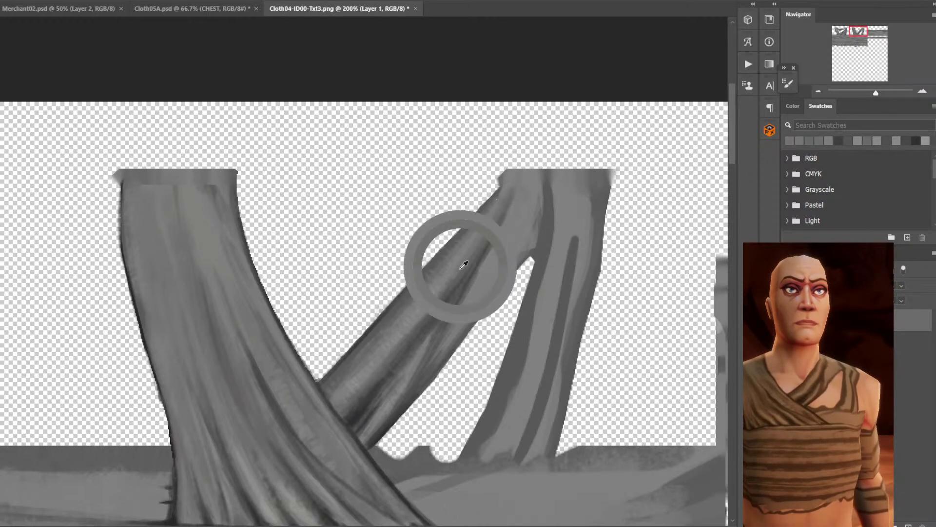
click(491, 246)
drag(482, 266, 474, 294)
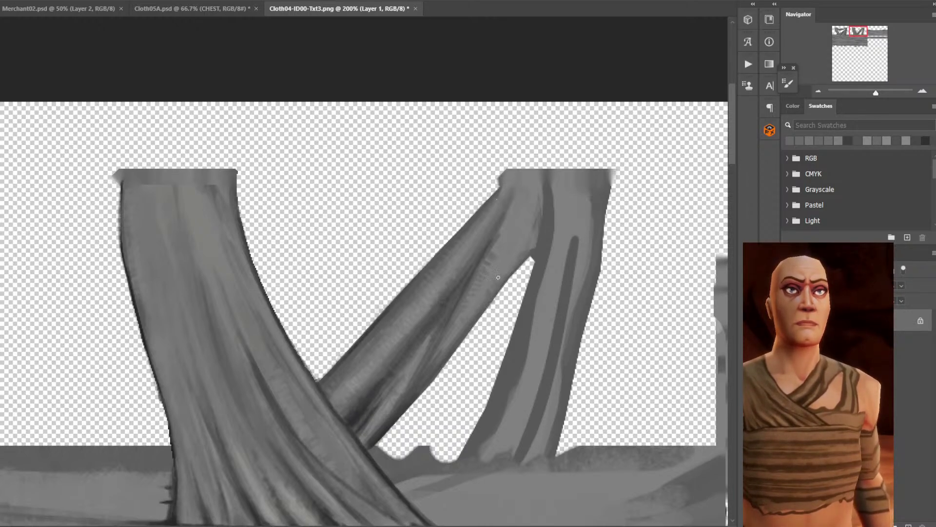
Darken the diagonal strap's lower right edge and the corner where it meets the right strap, up along their seam.
drag(450, 353, 406, 401)
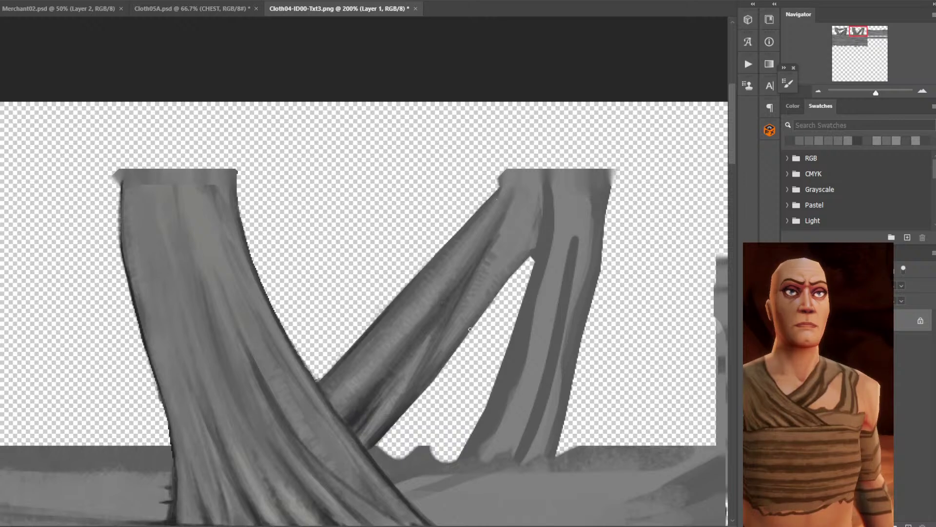
click(410, 404)
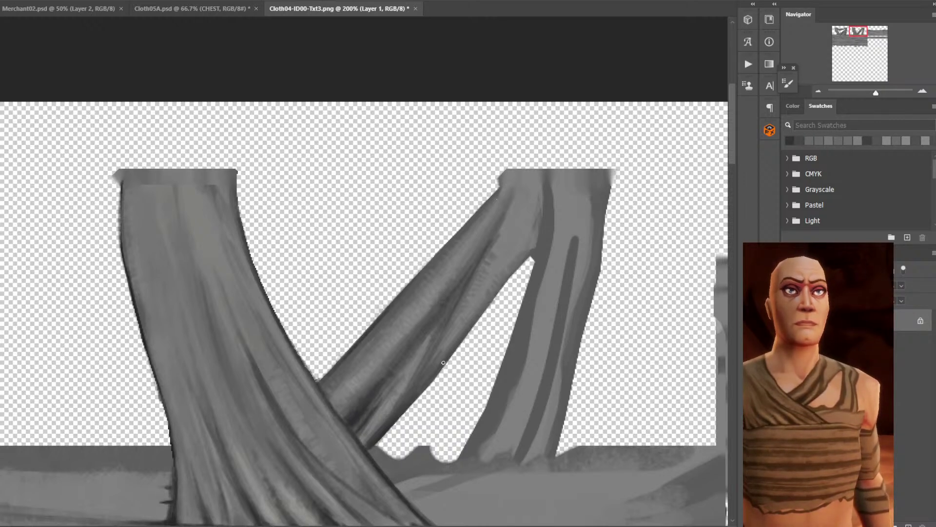
drag(499, 293, 522, 263)
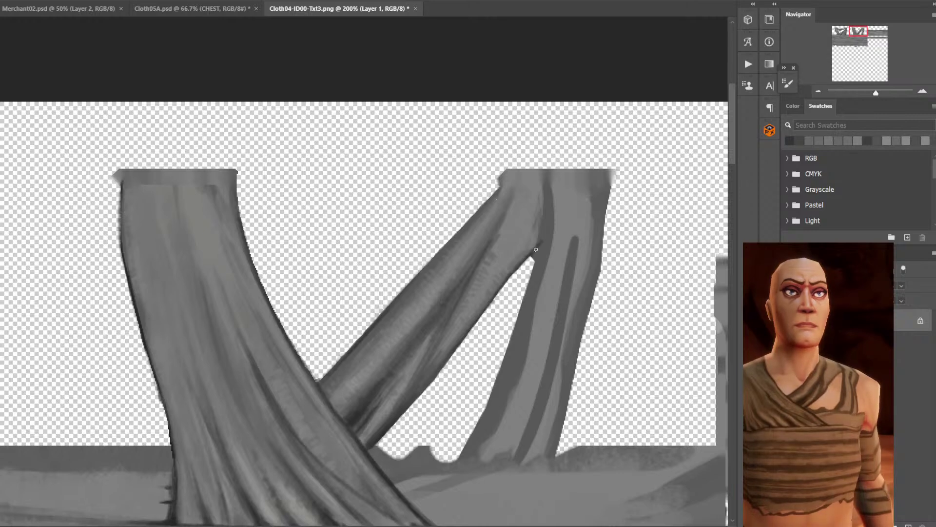
click(538, 248)
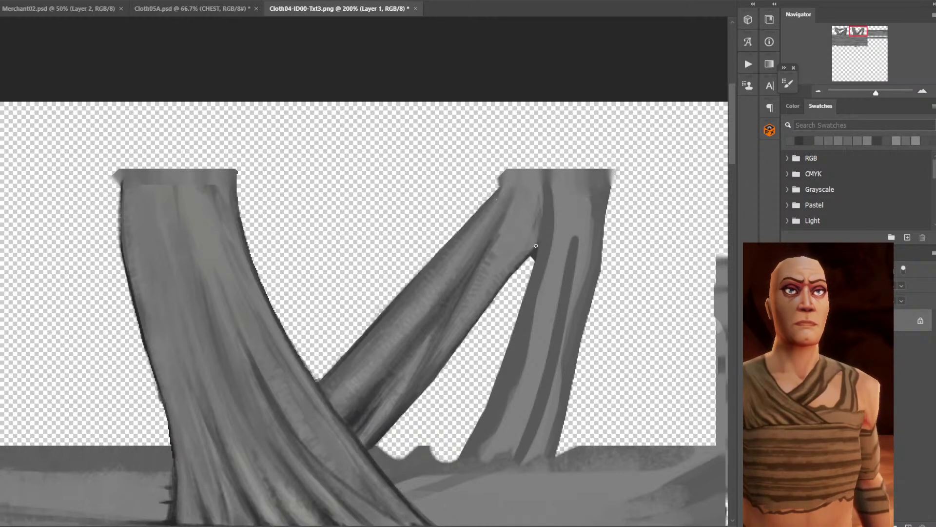
alt+click(536, 246)
drag(543, 223, 528, 255)
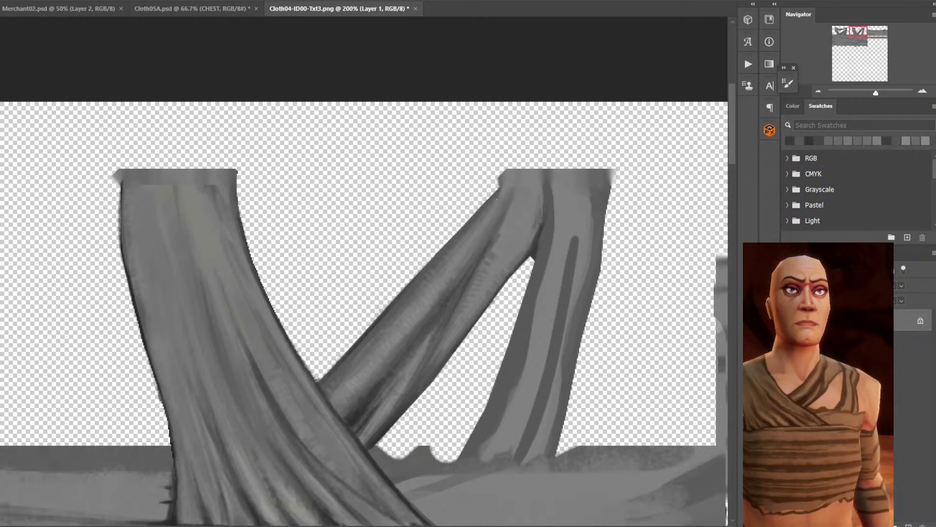
Paint dark fold strokes down the diagonal strap's upper end with a dark grey sampled near its seam with the right strap.
alt+click(551, 217)
mouse_move(543, 213)
mouse_down()
mouse_move(528, 245)
mouse_move(535, 224)
mouse_move(518, 255)
mouse_move(534, 227)
mouse_move(512, 249)
mouse_up()
alt+click(536, 230)
key(ctrl+z)
drag(529, 213, 516, 238)
mouse_move(524, 215)
mouse_down()
mouse_move(505, 259)
mouse_move(521, 216)
mouse_up()
drag(506, 255, 499, 269)
drag(534, 208, 518, 238)
drag(520, 236, 504, 263)
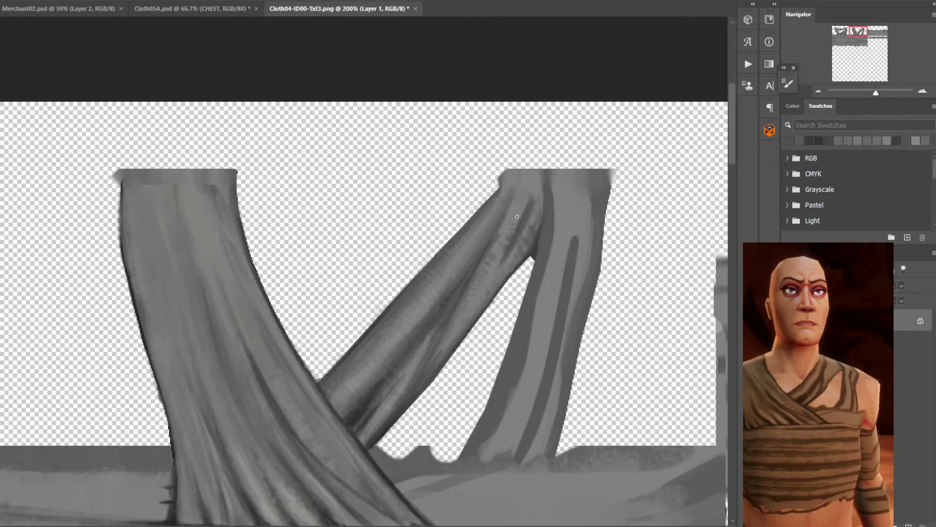
Blend the new folds at the diagonal strap's upper end with greys sampled beside them, and save the texture.
alt+click(500, 240)
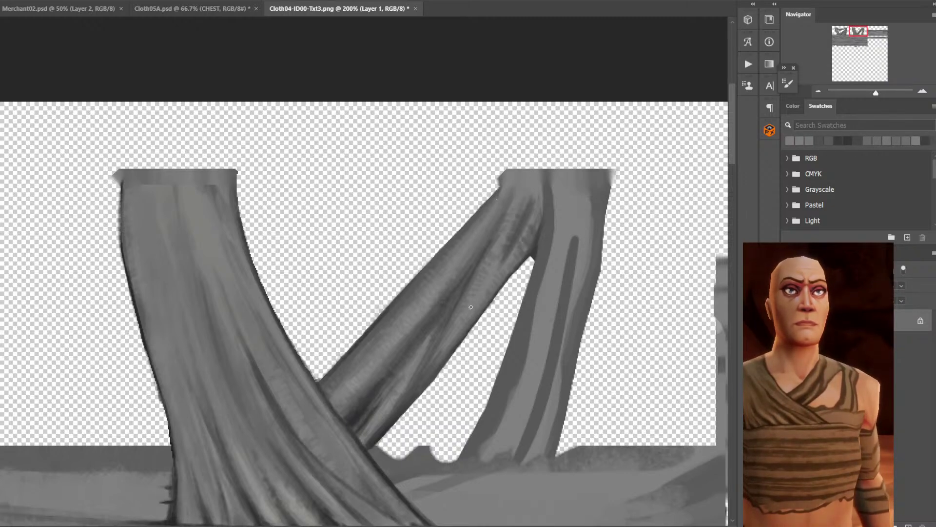
alt+click(488, 280)
key(ctrl+minus)
key(ctrl+s)
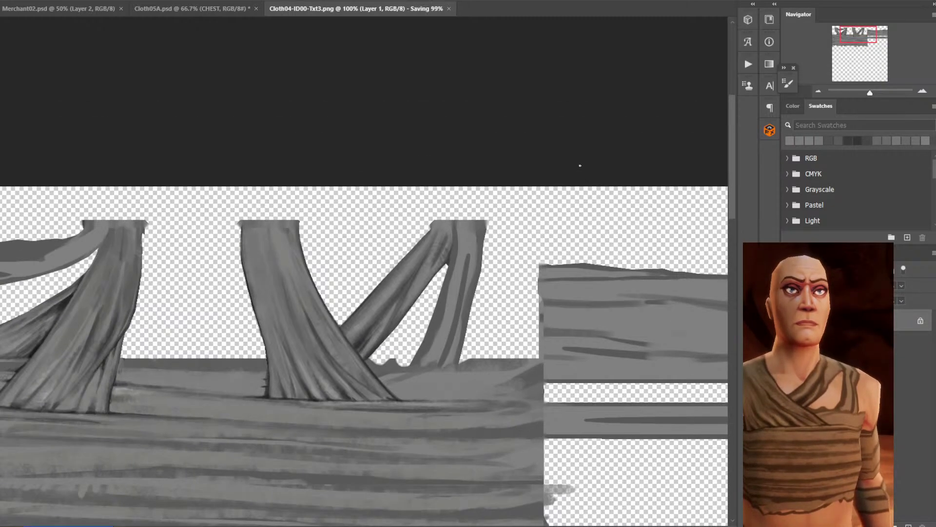
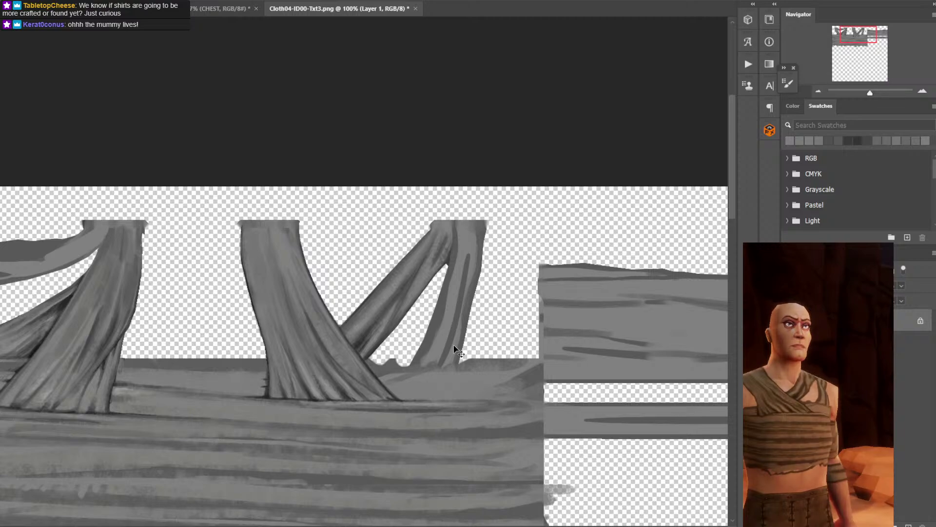
scroll(456, 351, up, 5)
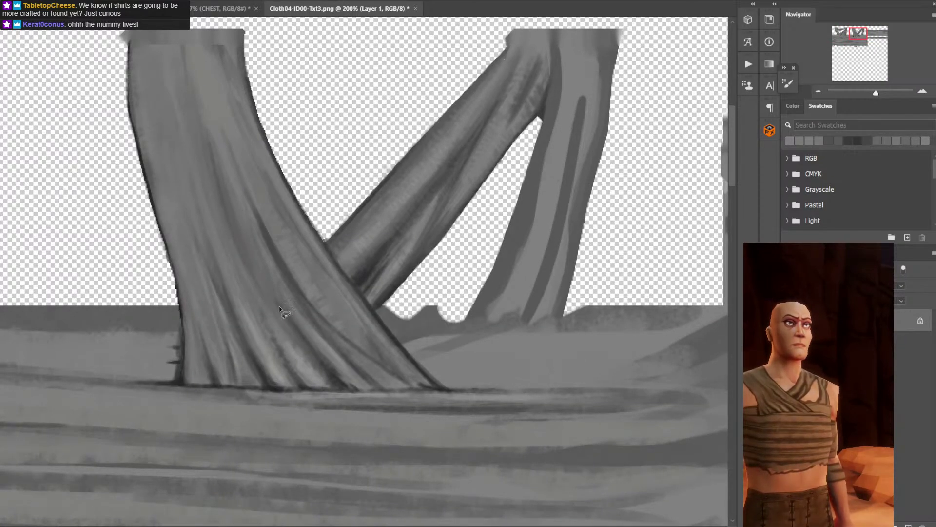
drag(382, 307, 492, 323)
key(Delete)
key(ctrl+d)
Select a rectangle across the three straps ending at the horizontal band's top edge, and invert the selection.
drag(117, 211, 607, 305)
right_click(498, 315)
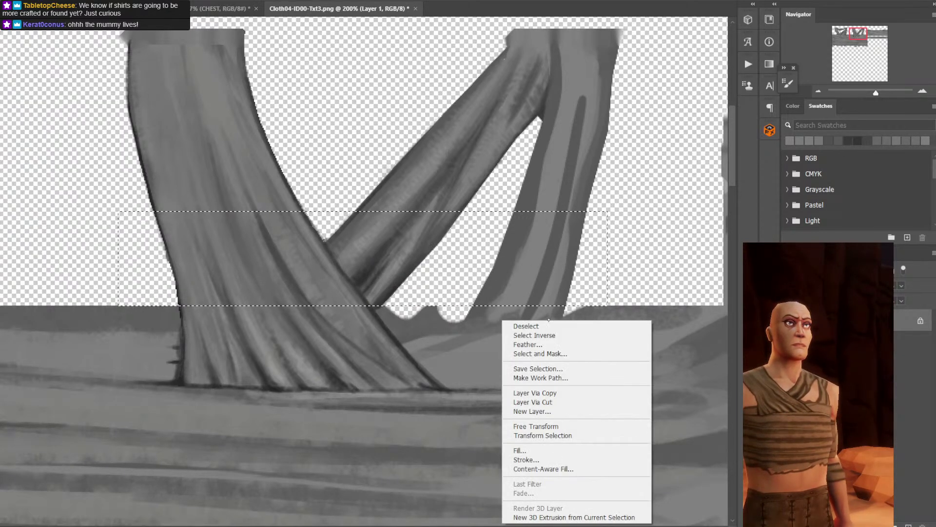
click(525, 336)
Unlock the layer's transparent pixels and fill the notches along the band's top edge with grey sampled from the band.
alt+click(439, 317)
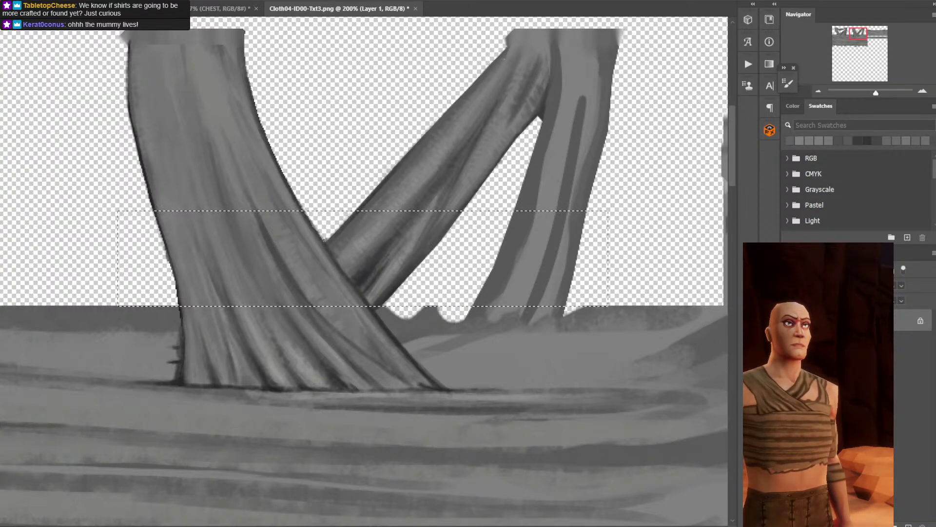
click(804, 301)
drag(390, 312, 566, 312)
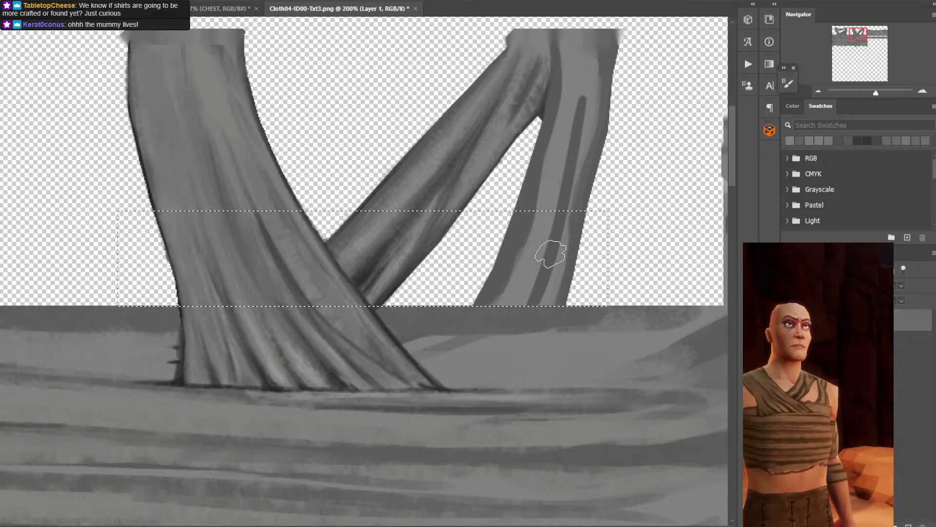
Reduce the brush size and shade the band's top edge between the middle and right straps with greys sampled nearby.
key(bracketleft)
key(bracketleft)
key(bracketleft)
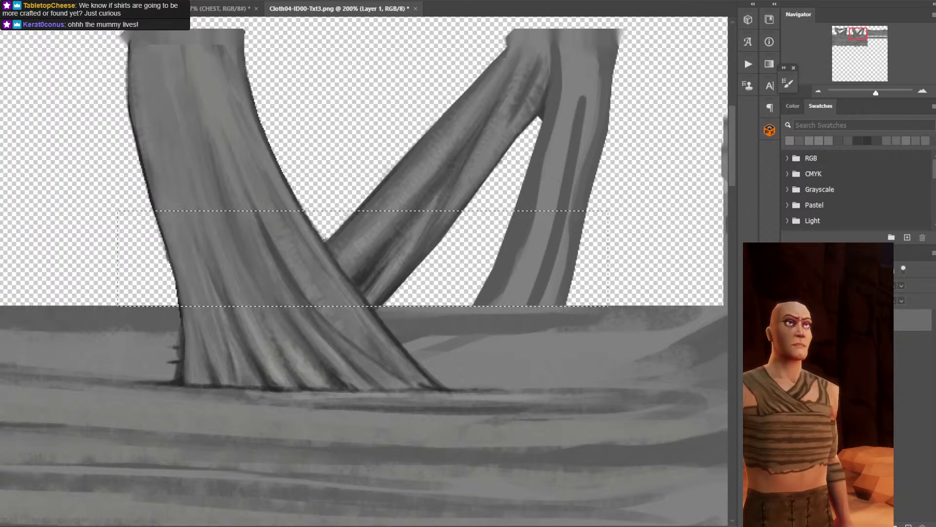
alt+click(309, 363)
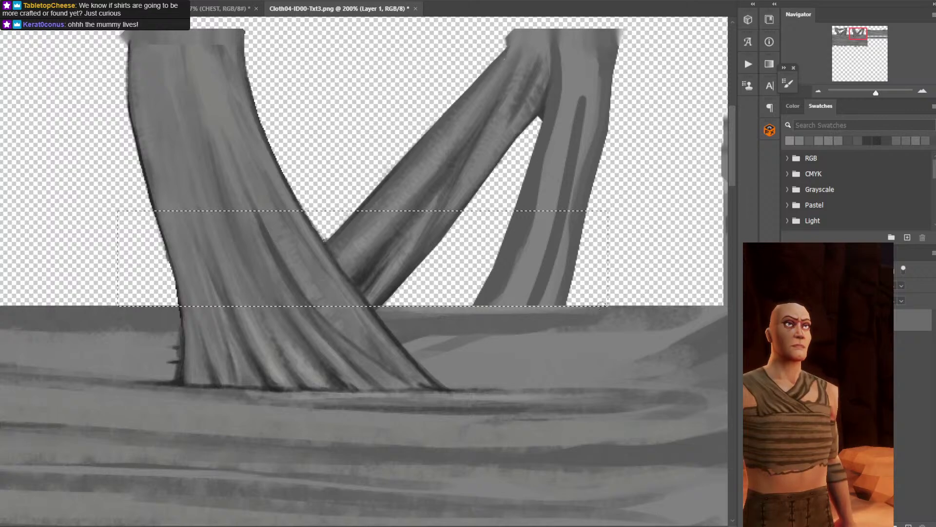
alt+click(512, 358)
alt+click(504, 309)
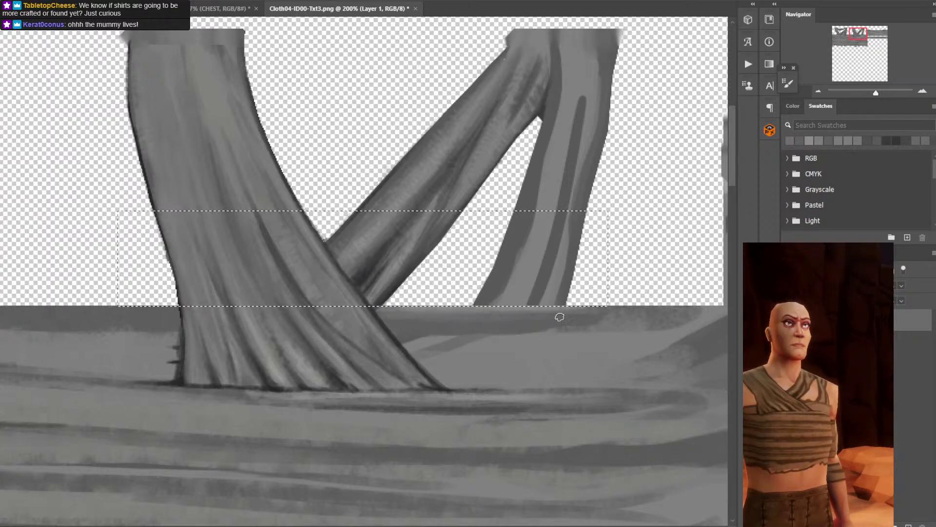
Paint a dark crease just below the band's top edge with dark greys sampled from the middle strap's lower folds.
alt+click(342, 382)
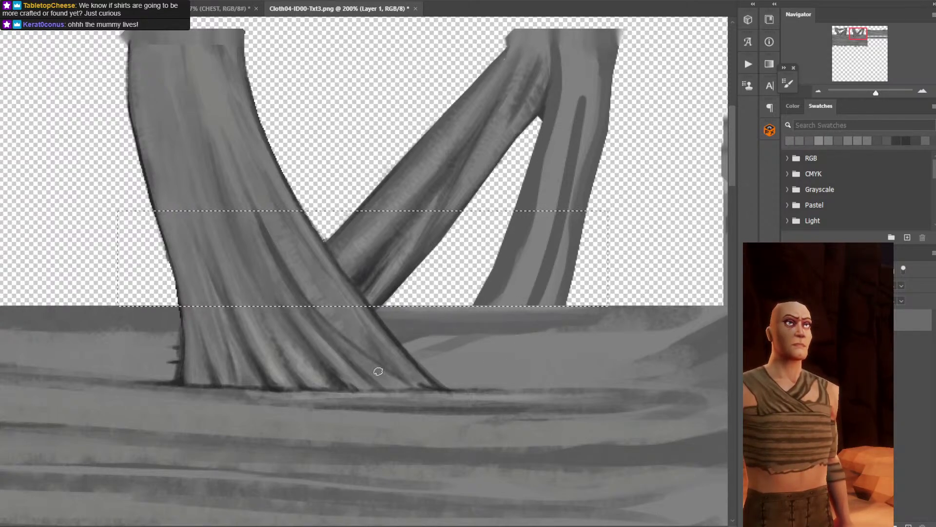
alt+click(347, 381)
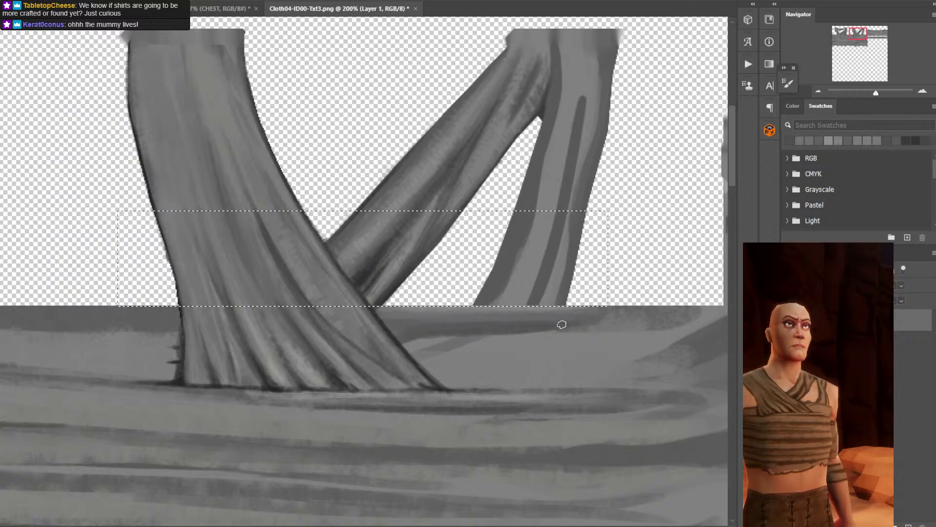
alt+click(283, 379)
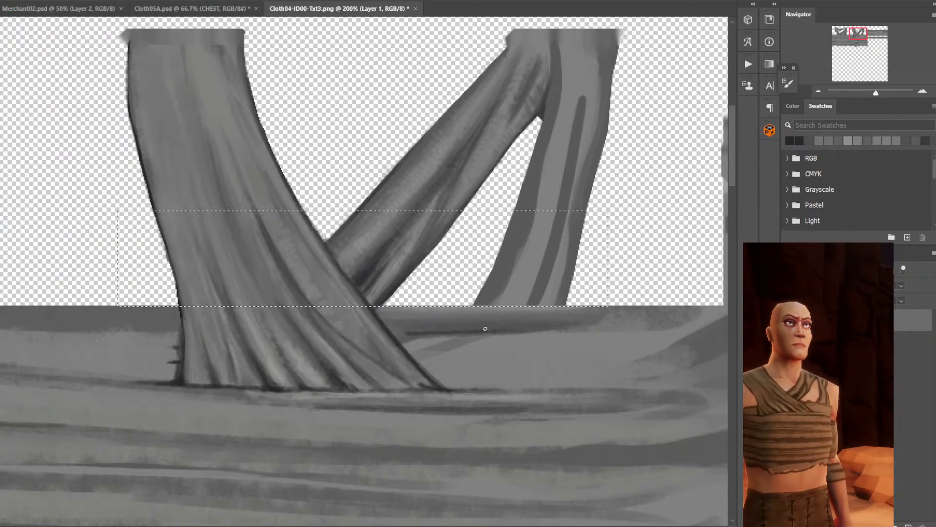
Deepen and blend the crease below the band's top edge with dark and lighter greys sampled around it.
alt+click(437, 326)
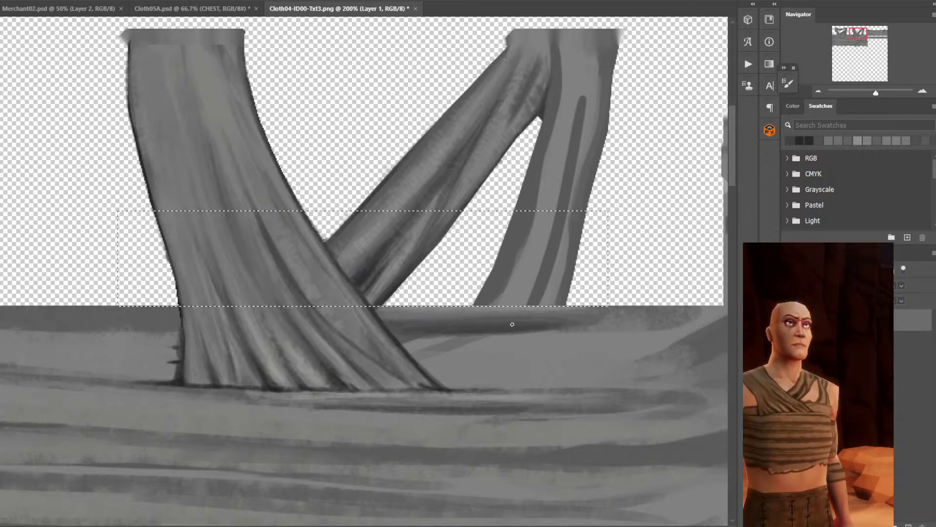
alt+click(484, 338)
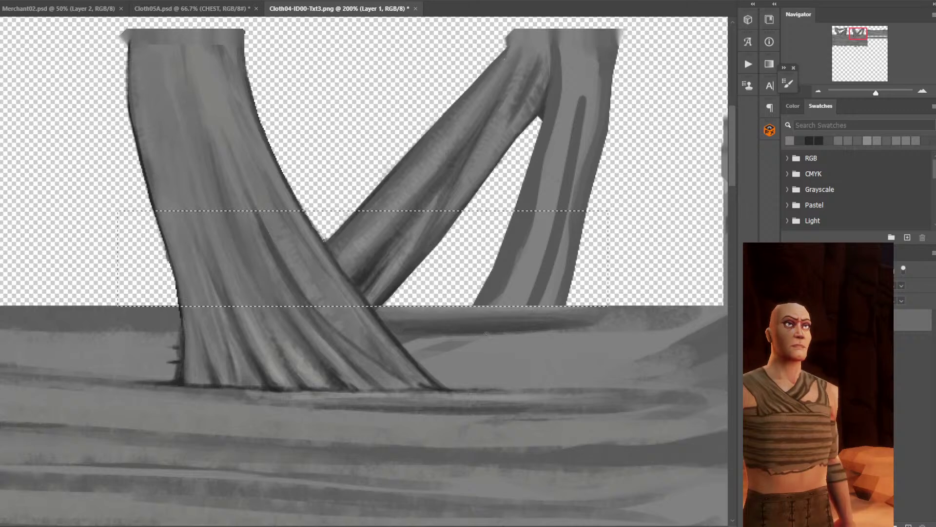
alt+click(527, 324)
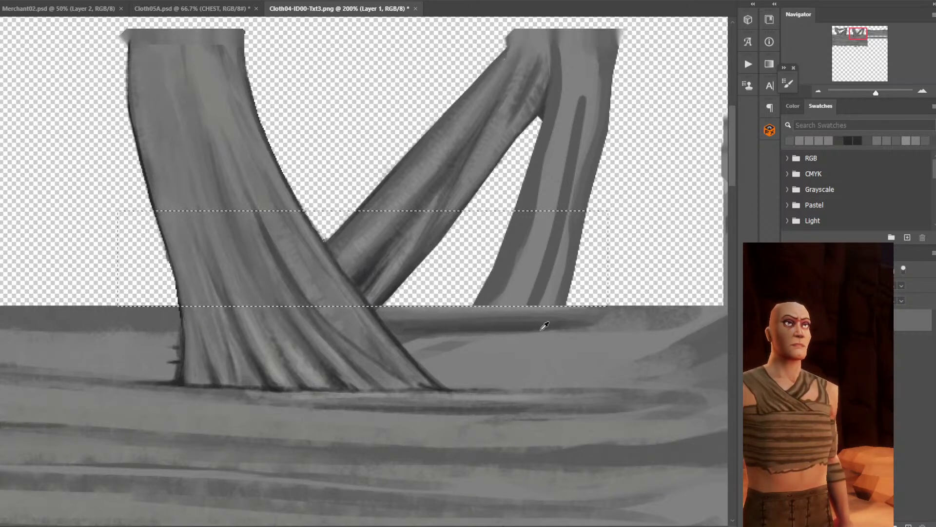
Invert the selection back to the straps, lock transparent pixels, and darken the right strap's base with grey sampled from the wide strap's folds.
key(l)
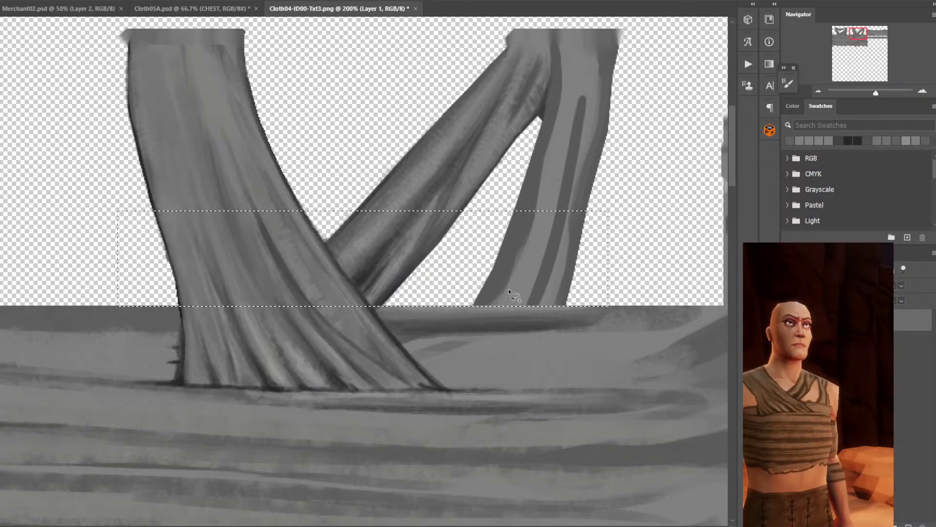
right_click(510, 293)
key(Escape)
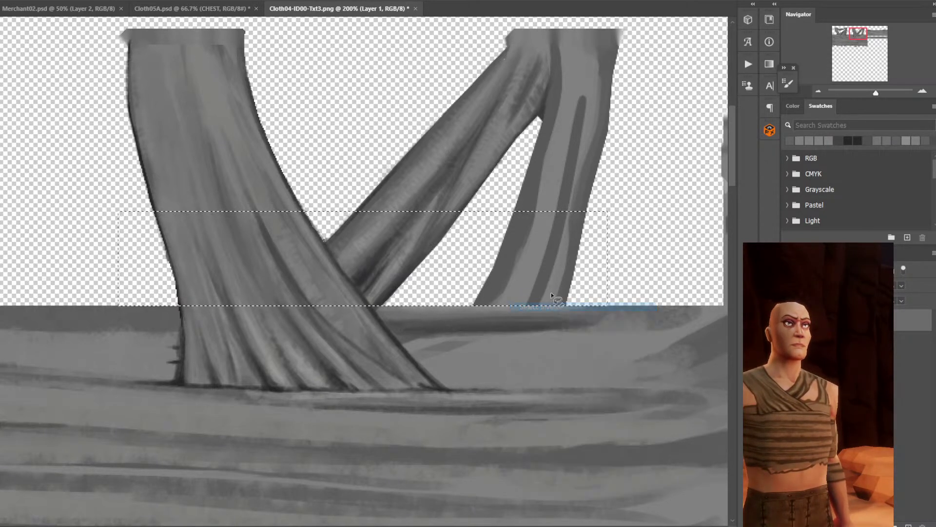
click(272, 383)
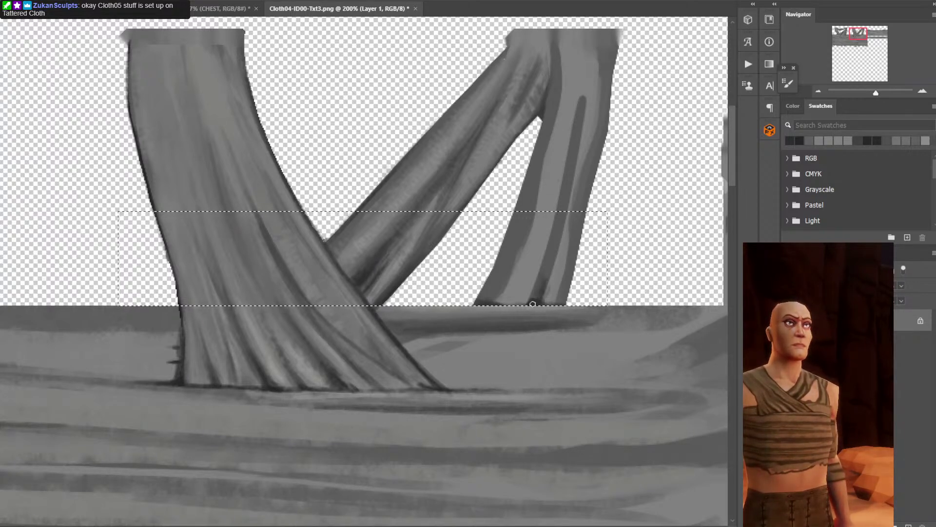
Shade the central fold and left contour at the right strap's lower end with greys sampled from the strap.
alt+click(534, 295)
alt+click(536, 292)
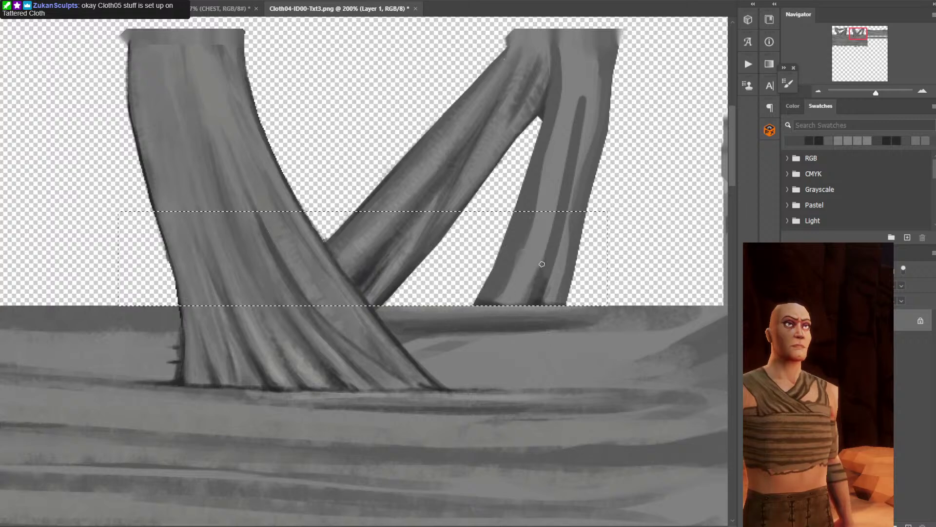
alt+click(493, 295)
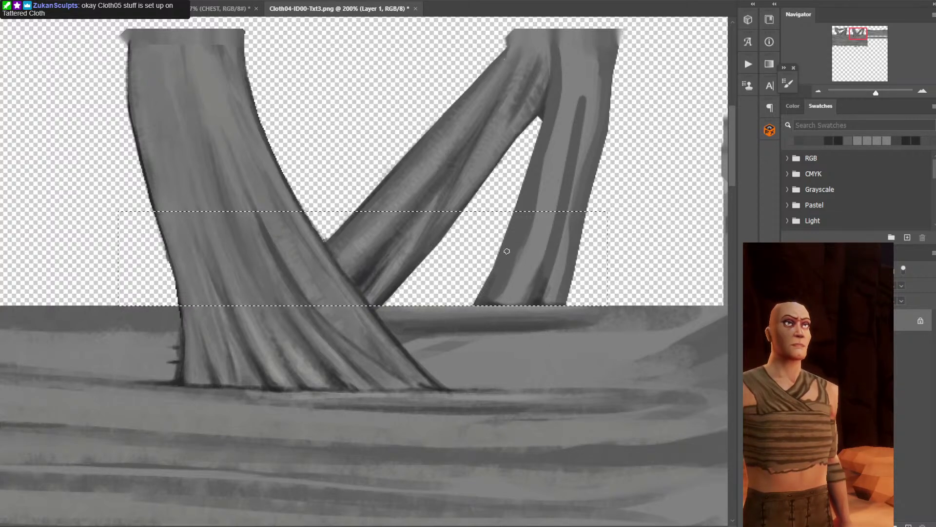
alt+click(503, 248)
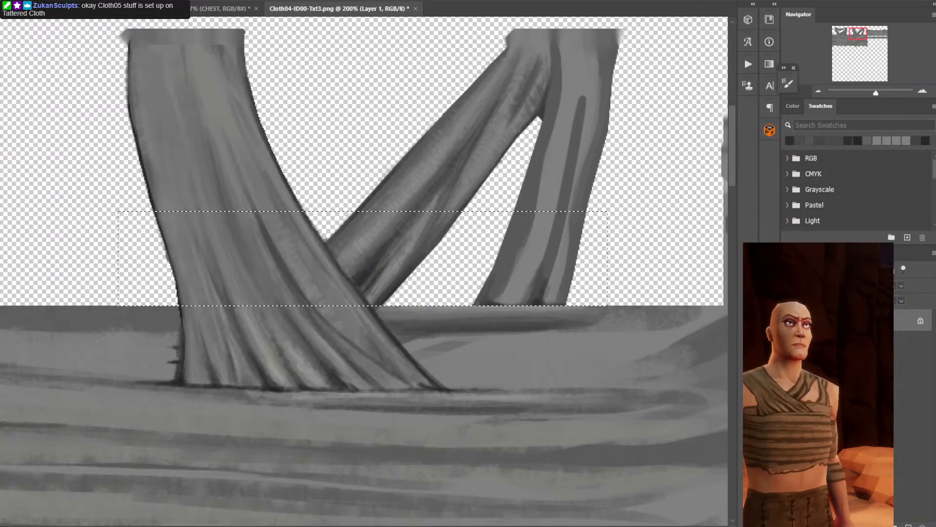
key(ctrl+d)
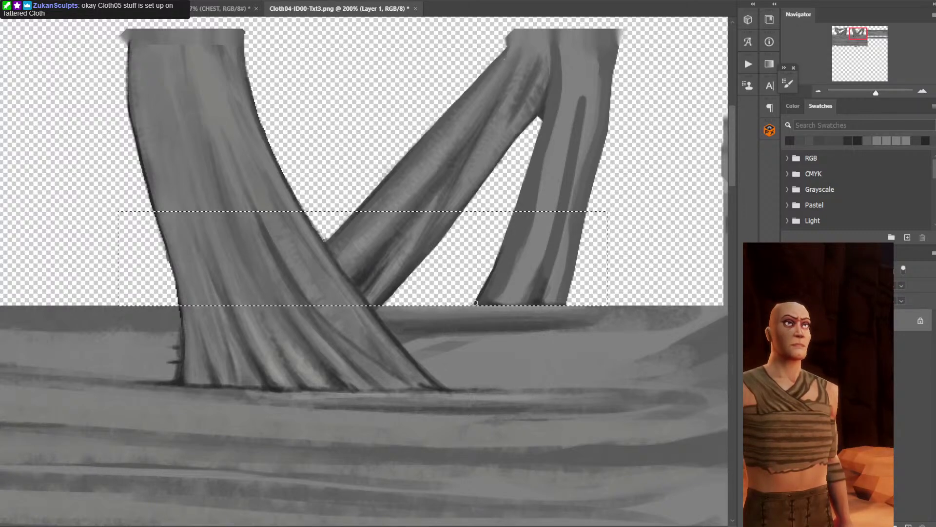
alt+click(503, 251)
alt+click(500, 272)
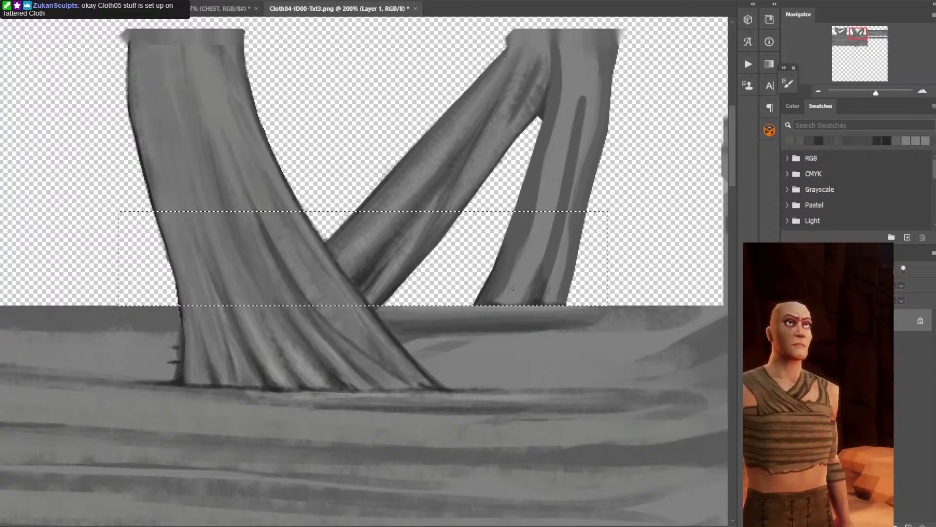
Blend the light and dark greys across the left half of the right strap's lower end using sampled mid-tones.
alt+click(514, 278)
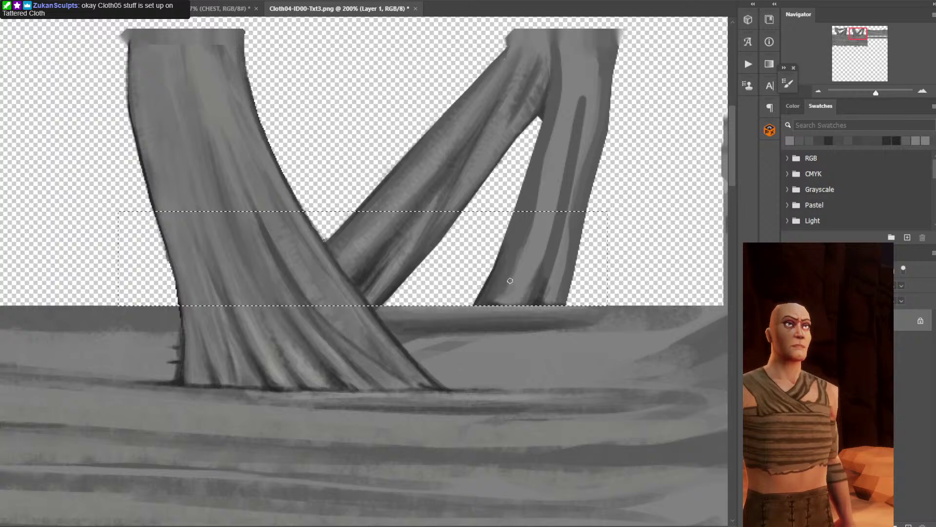
alt+click(514, 284)
alt+click(522, 232)
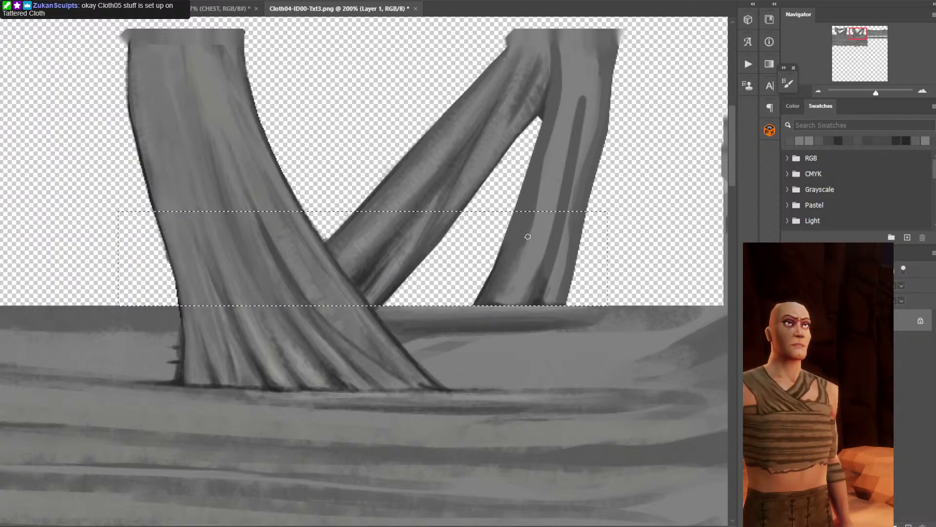
alt+click(535, 233)
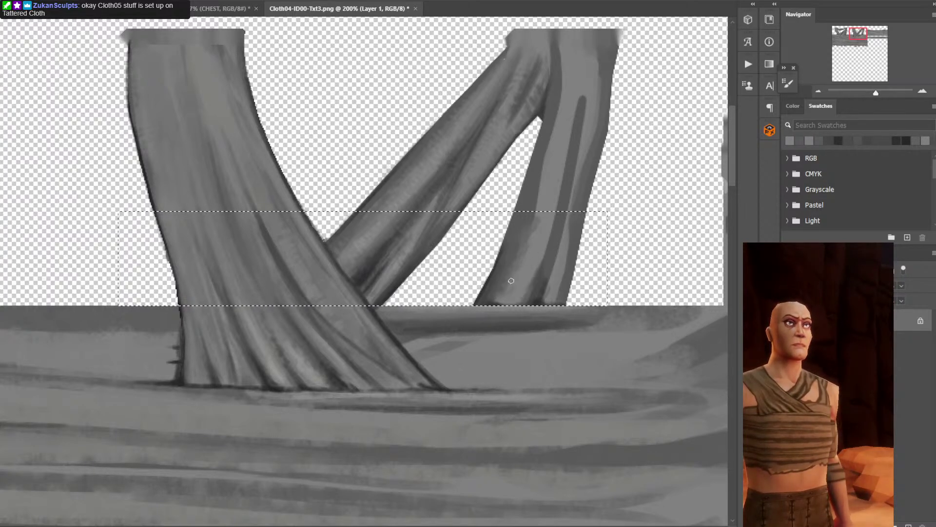
alt+click(525, 239)
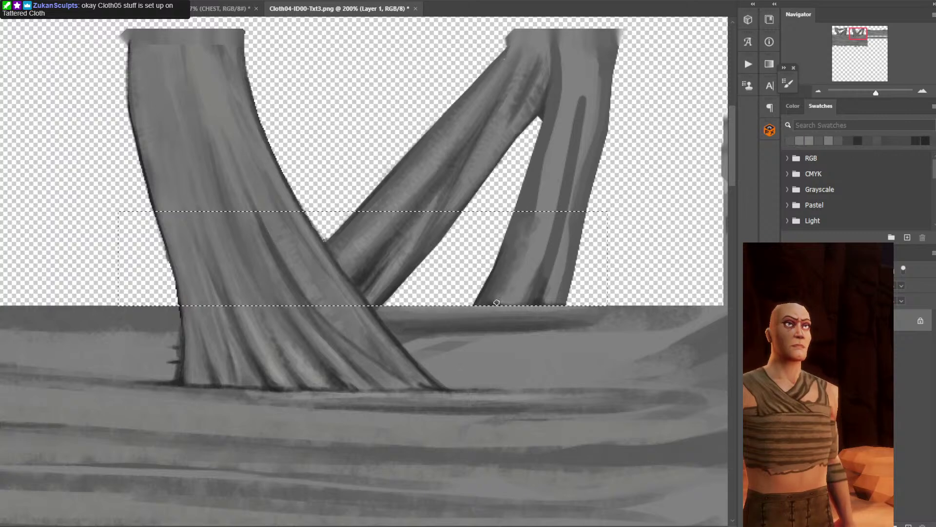
alt+click(502, 278)
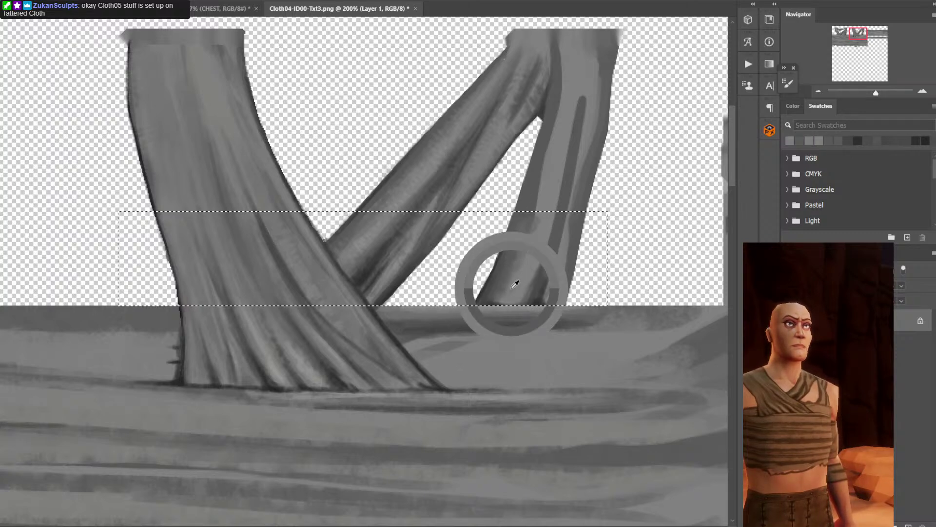
Extend the dark central fold up the right strap and soften its left side with sampled greys.
alt+click(529, 249)
alt+click(538, 282)
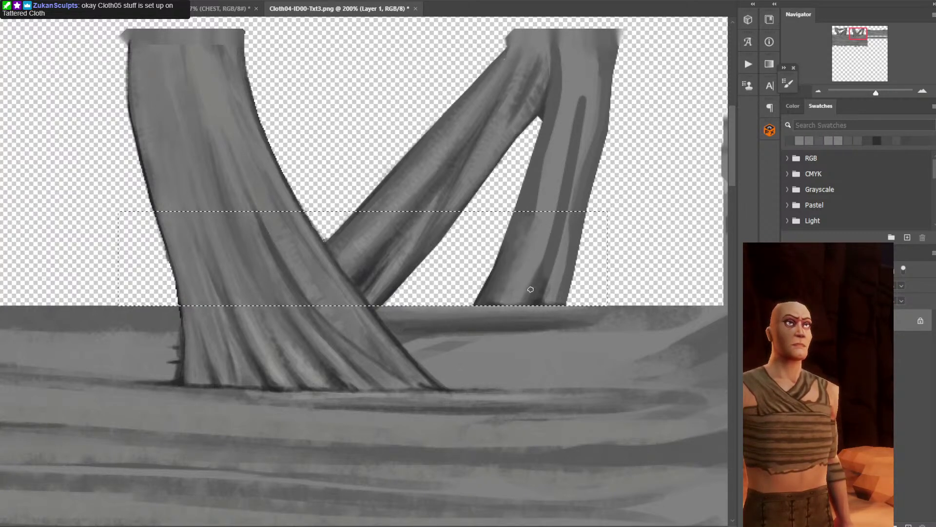
alt+click(545, 250)
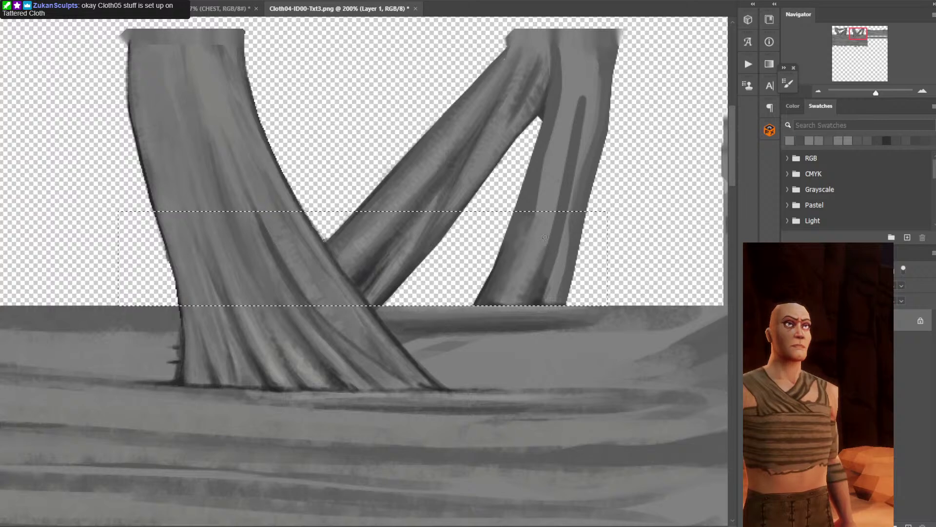
alt+click(552, 236)
alt+click(539, 297)
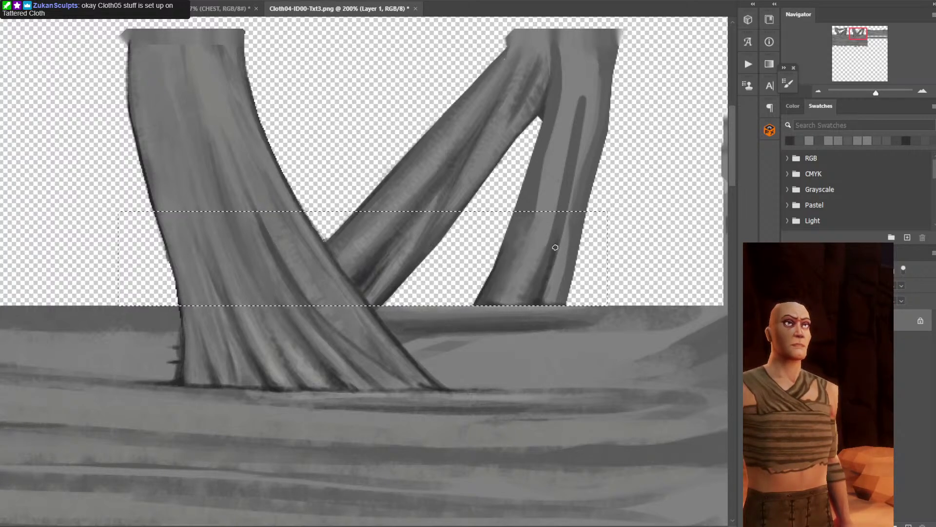
alt+click(551, 262)
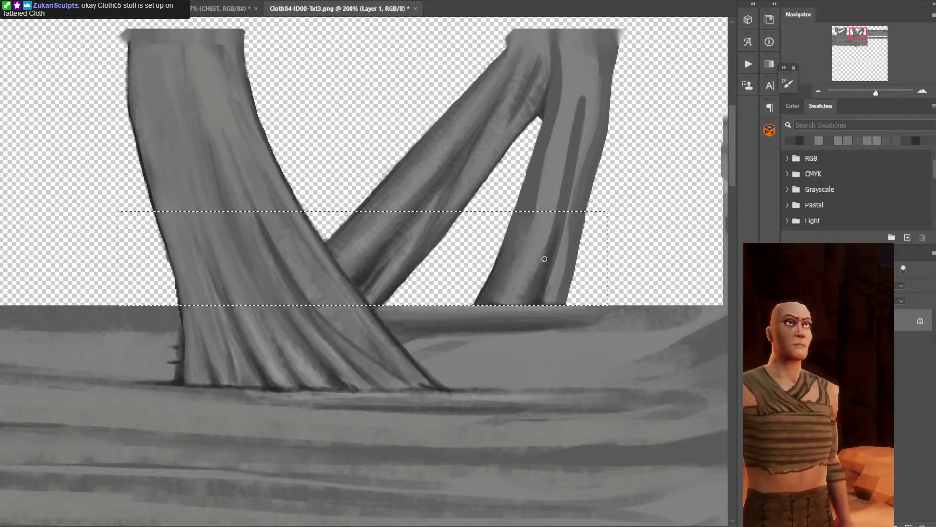
alt+click(545, 241)
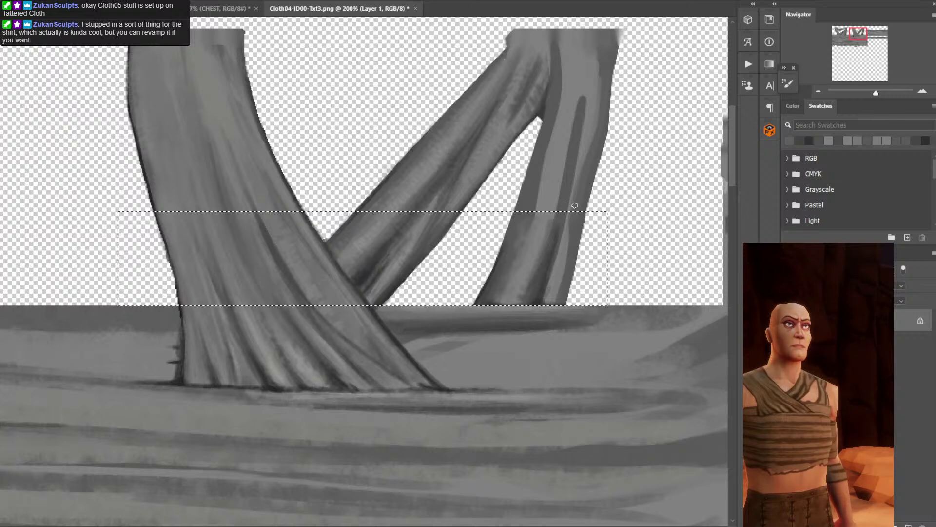
Deselect and blend the right strap's left-side shading upward past the former selection edge with sampled greys.
key(ctrl+d)
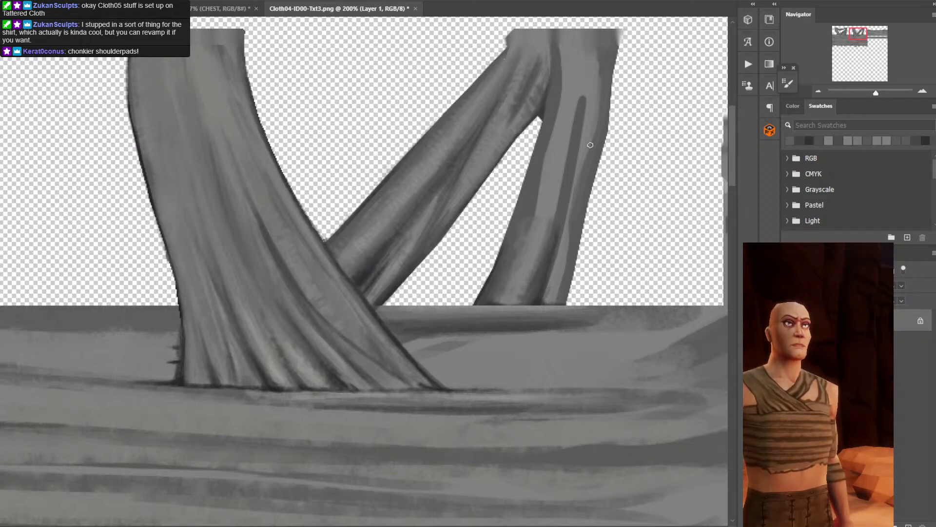
alt+click(542, 203)
mouse_move(542, 202)
mouse_down()
mouse_move(540, 217)
mouse_move(543, 180)
mouse_up()
alt+click(539, 218)
alt+click(533, 209)
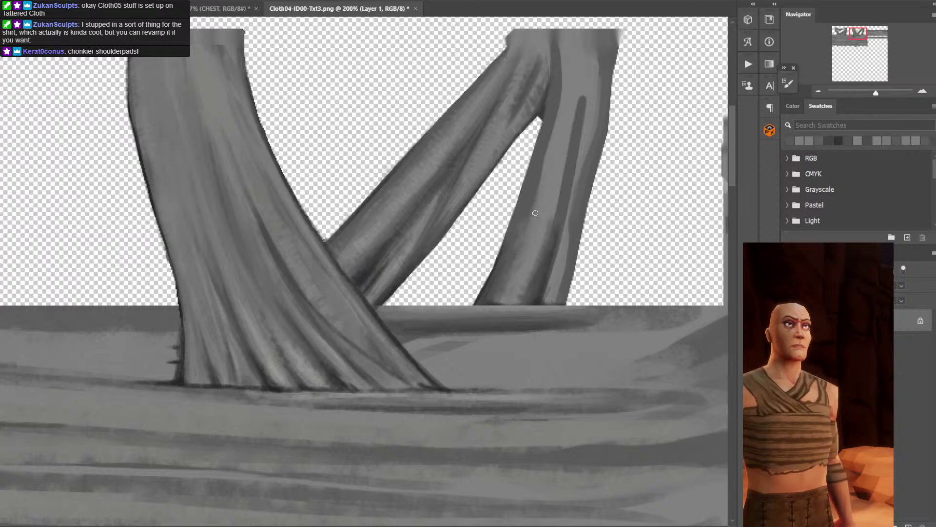
drag(534, 215, 536, 198)
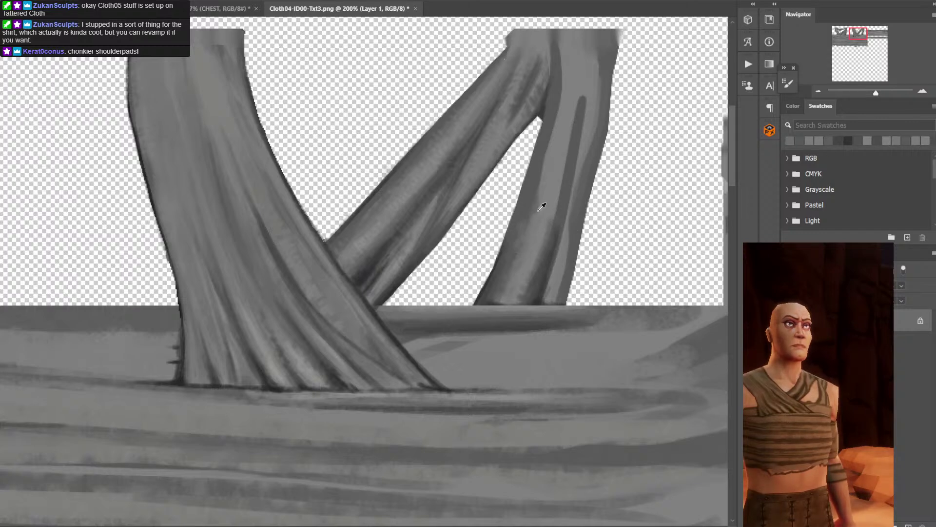
Touch up the diagonal middle strap's lower tip where it meets the wide strap and the band, using greys sampled there.
alt+click(501, 246)
alt+click(379, 298)
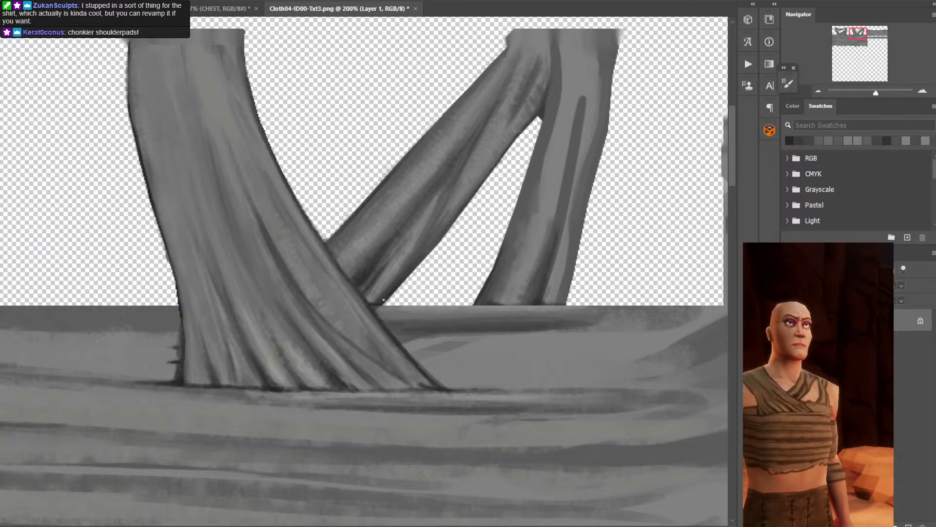
drag(377, 302, 378, 307)
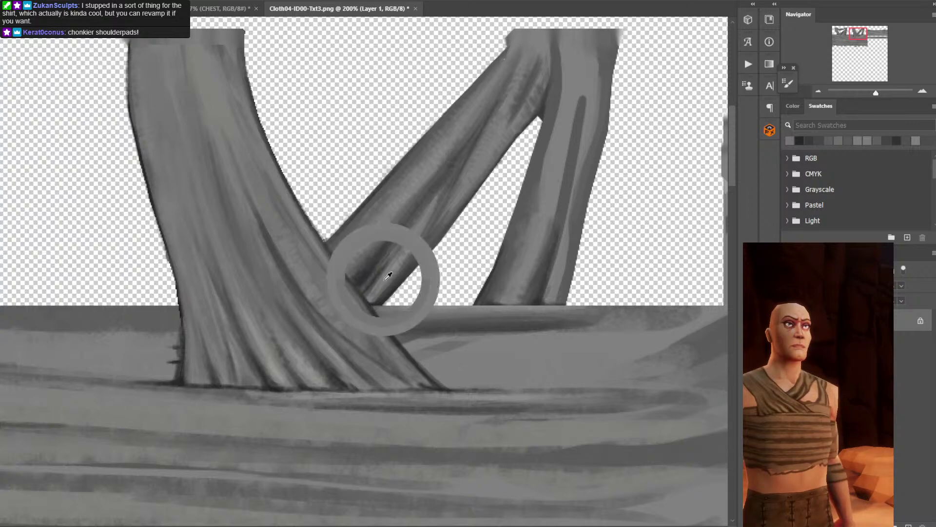
alt+click(378, 307)
alt+click(375, 311)
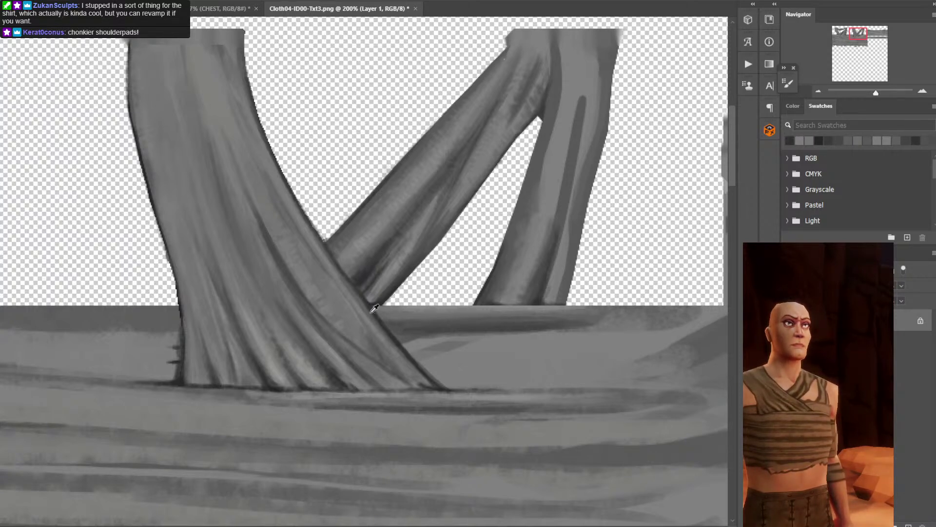
alt+click(374, 309)
alt+click(379, 317)
alt+click(385, 326)
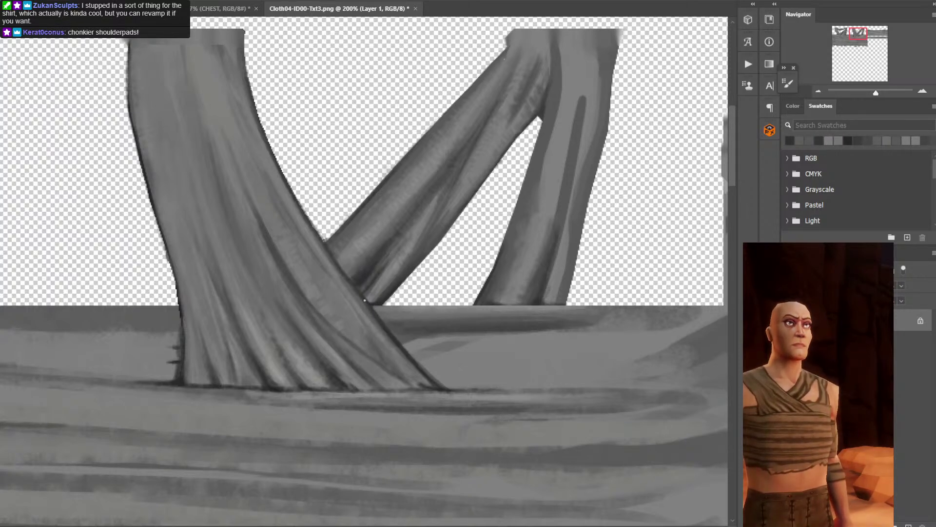
Deepen the fold line at the right strap's base with sampled dark grey and add fine shading streaks along its lower right edge.
alt+click(189, 374)
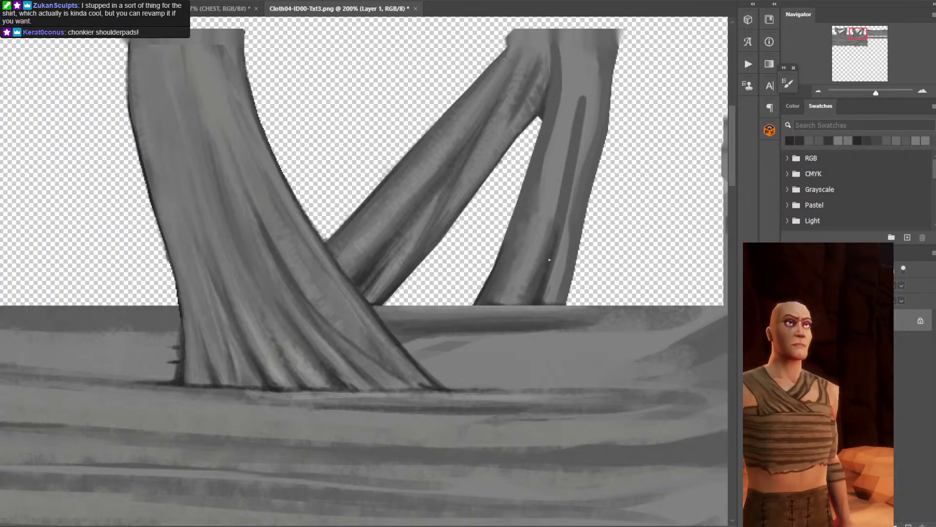
alt+click(544, 297)
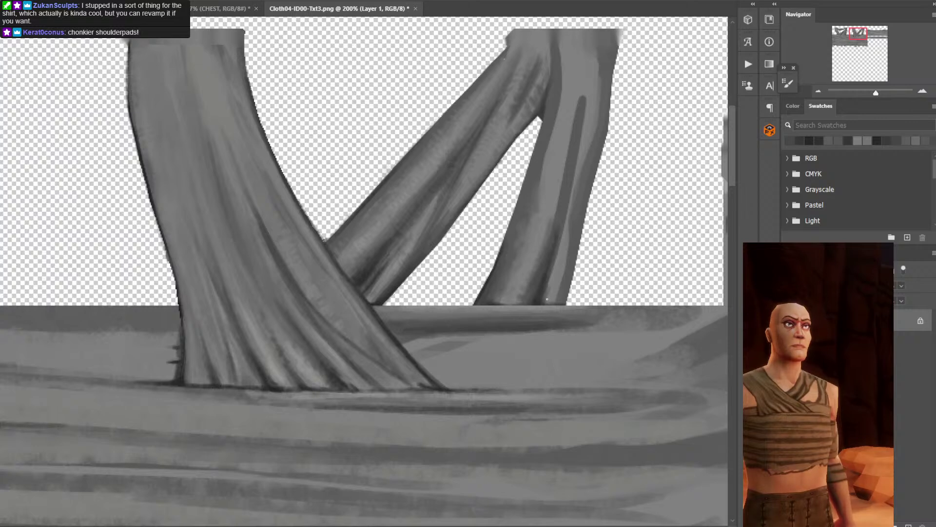
alt+click(389, 303)
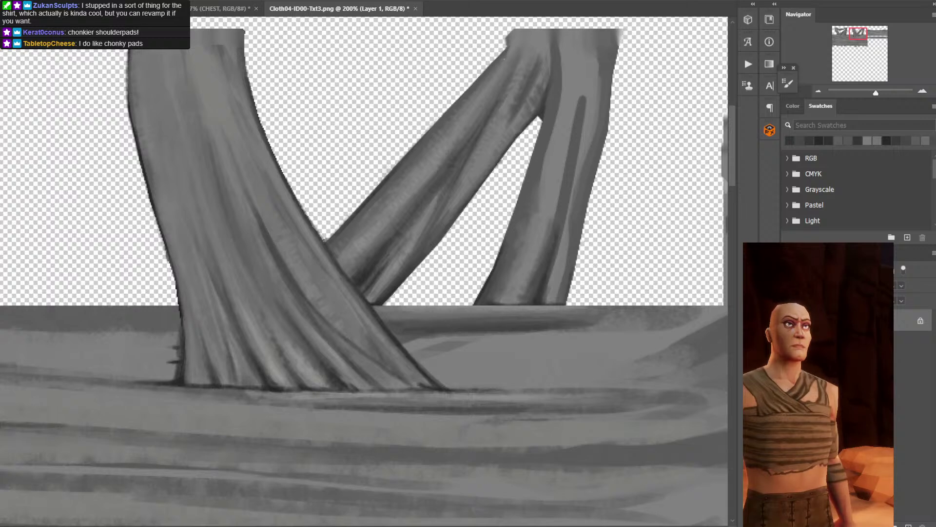
drag(619, 197, 564, 261)
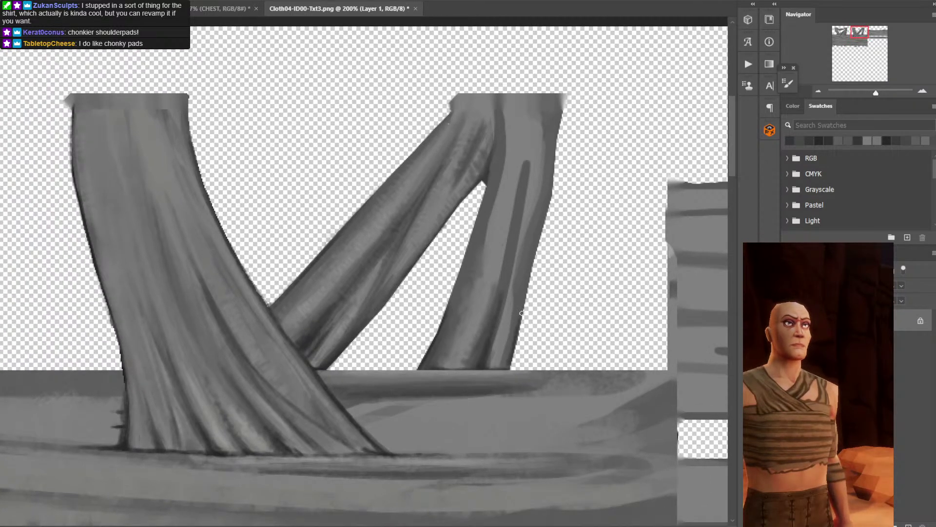
mouse_move(510, 359)
mouse_down()
mouse_move(513, 298)
mouse_move(512, 324)
mouse_move(502, 318)
mouse_up()
alt+click(515, 336)
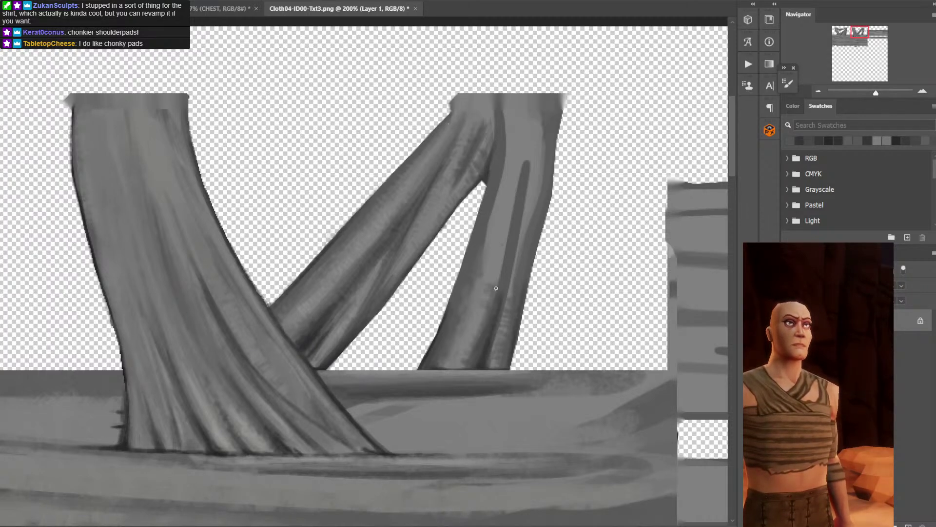
Shade the right strap's left edge from its middle up to the junction with the diagonal strap, using greys sampled there.
alt+click(486, 264)
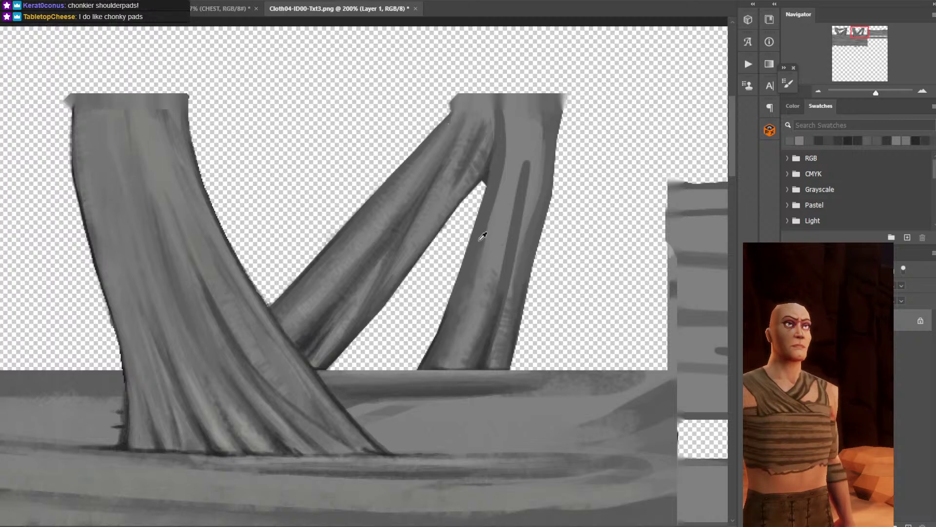
alt+click(491, 229)
alt+click(497, 210)
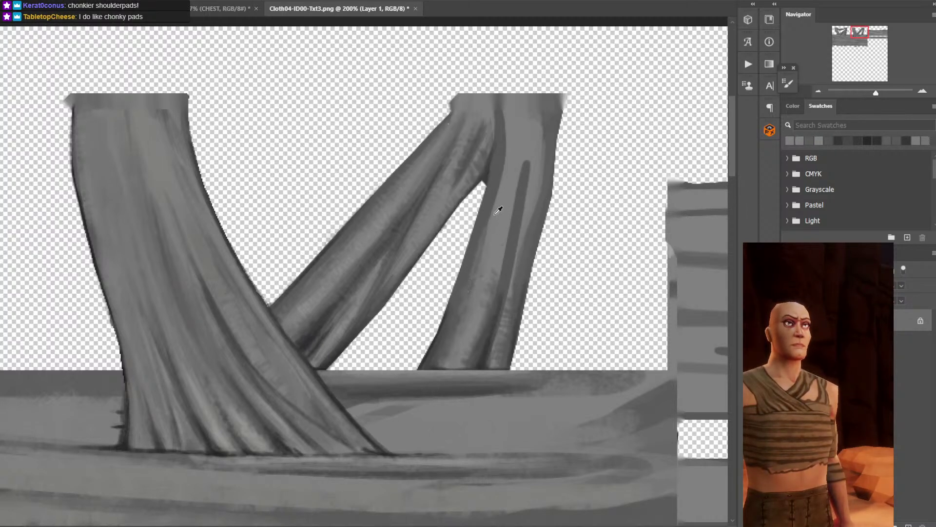
alt+click(483, 237)
alt+click(503, 194)
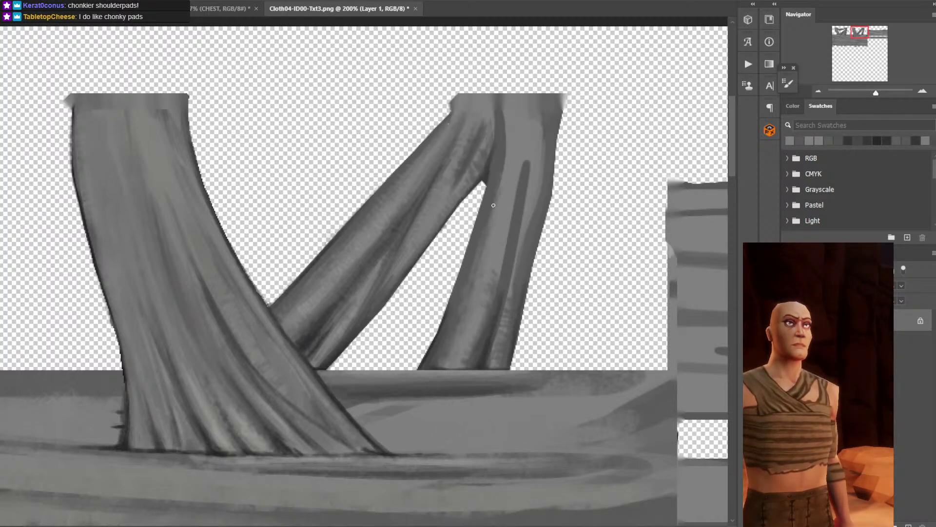
drag(562, 134, 542, 176)
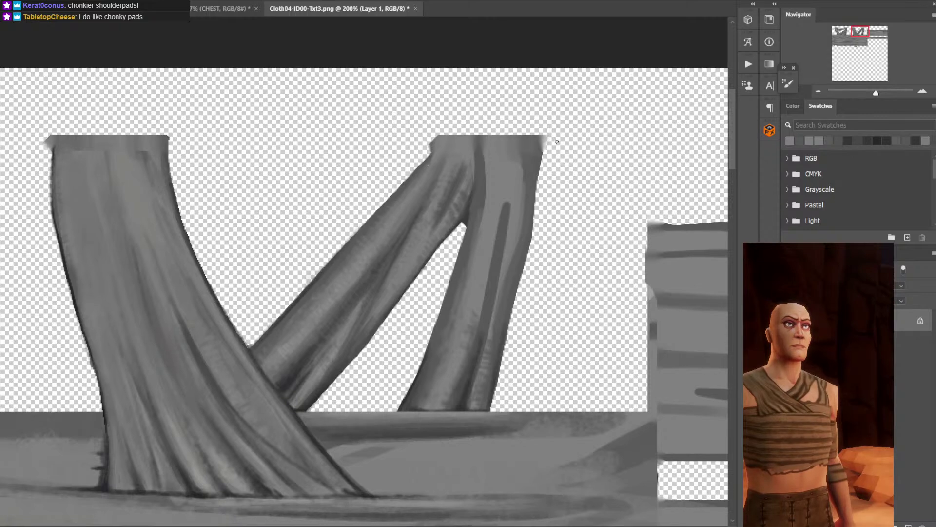
alt+click(437, 351)
mouse_move(437, 351)
mouse_down()
mouse_move(455, 256)
mouse_move(428, 353)
mouse_move(459, 255)
mouse_move(483, 224)
mouse_move(466, 276)
mouse_up()
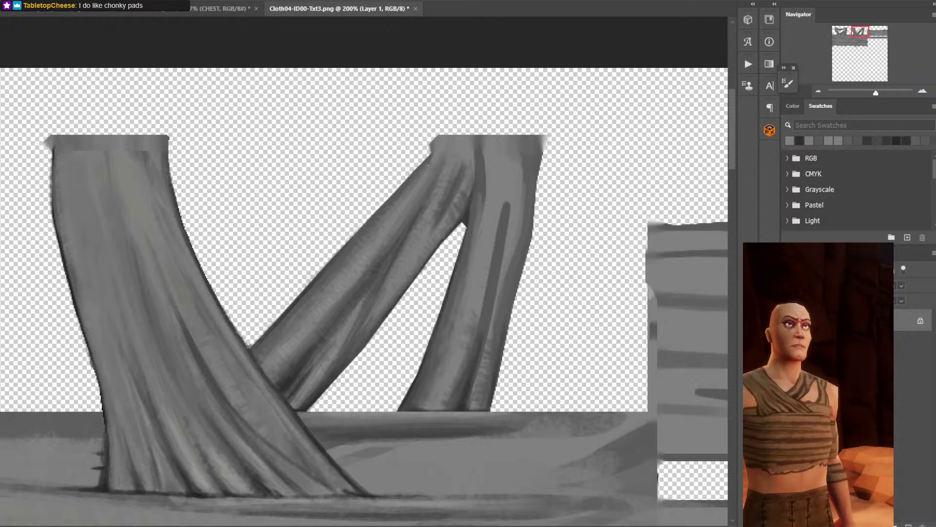
mouse_move(477, 227)
mouse_down()
mouse_move(489, 206)
mouse_move(467, 219)
mouse_up()
Deepen the fold and lower edge at the diagonal middle strap's bottom tip with sampled dark greys, carrying the shading up along that edge.
alt+click(302, 404)
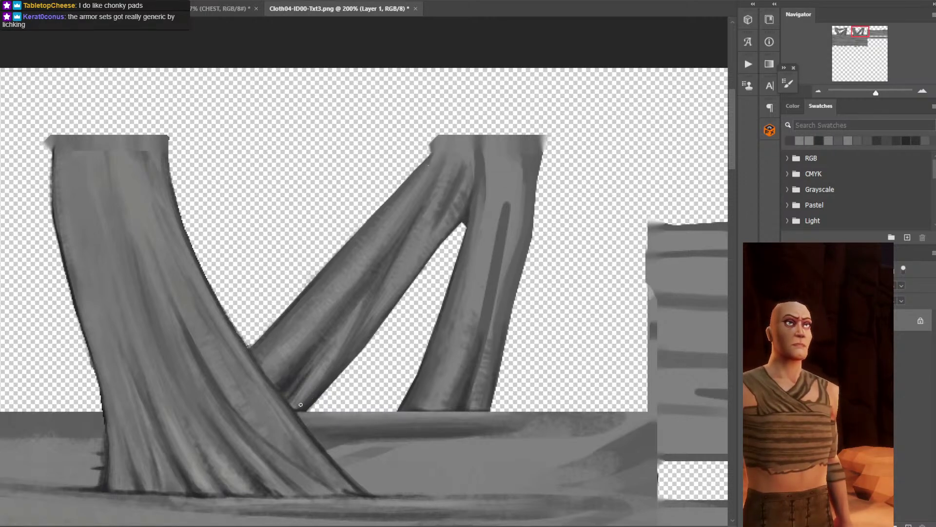
mouse_move(314, 394)
mouse_down()
mouse_move(335, 366)
mouse_move(322, 373)
mouse_up()
alt+click(320, 391)
alt+click(322, 387)
alt+click(313, 391)
click(340, 353)
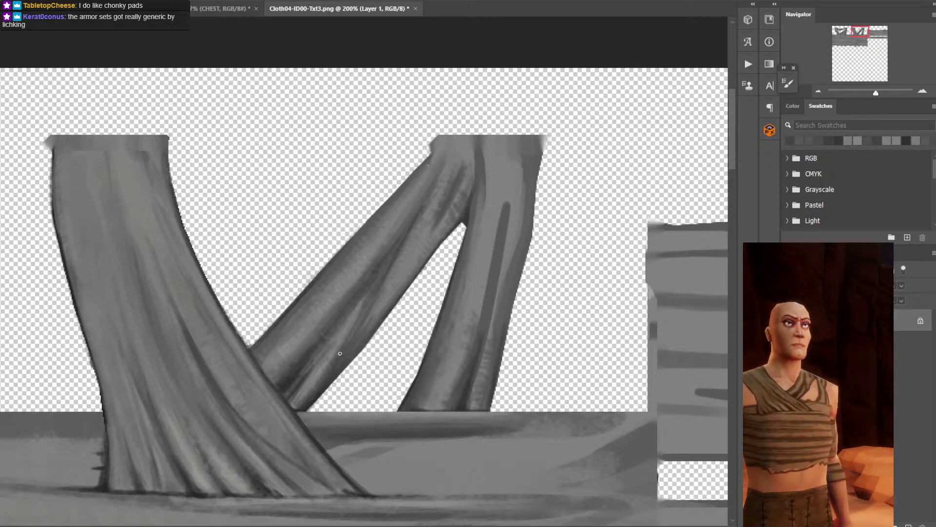
alt+click(311, 395)
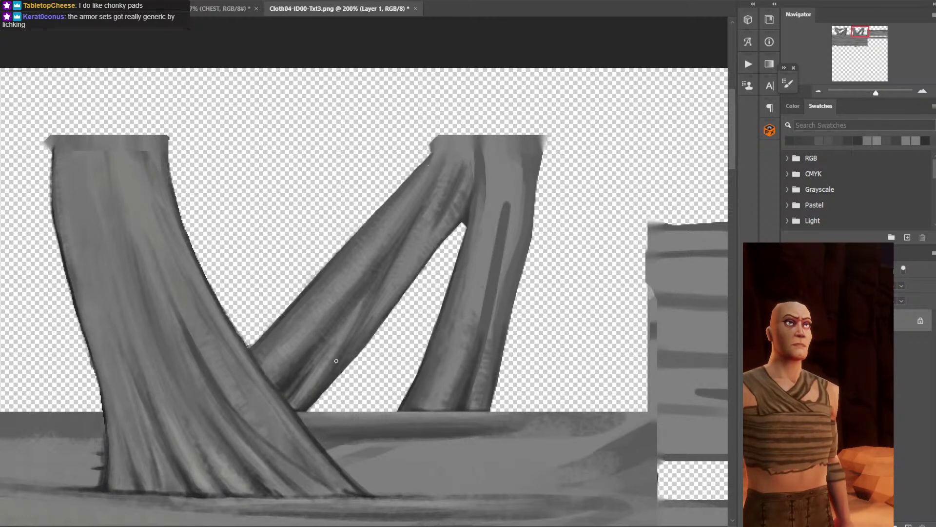
alt+click(309, 408)
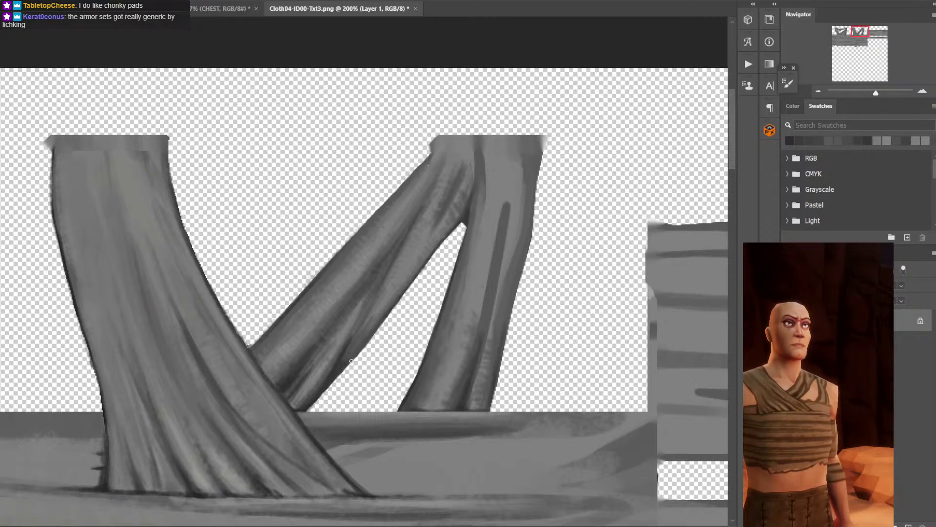
drag(386, 303, 378, 316)
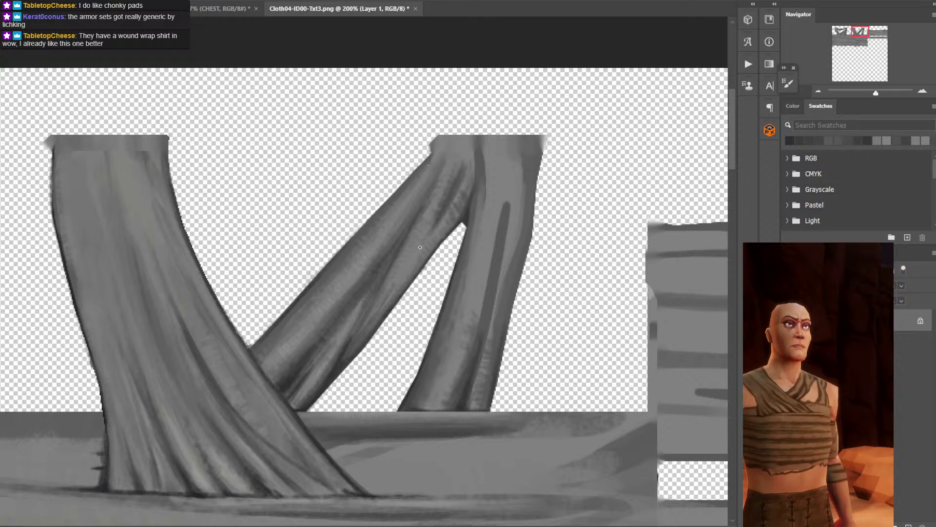
Add a dark fold streak near the lower edge of the diagonal strap's upper half and blend it with sampled greys.
mouse_move(416, 250)
mouse_down()
mouse_move(435, 217)
mouse_move(424, 229)
mouse_up()
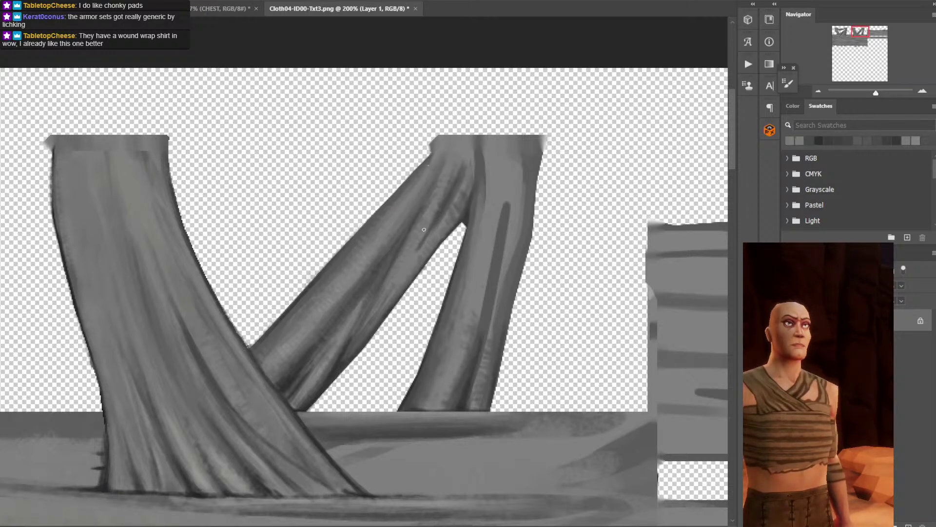
alt+click(429, 236)
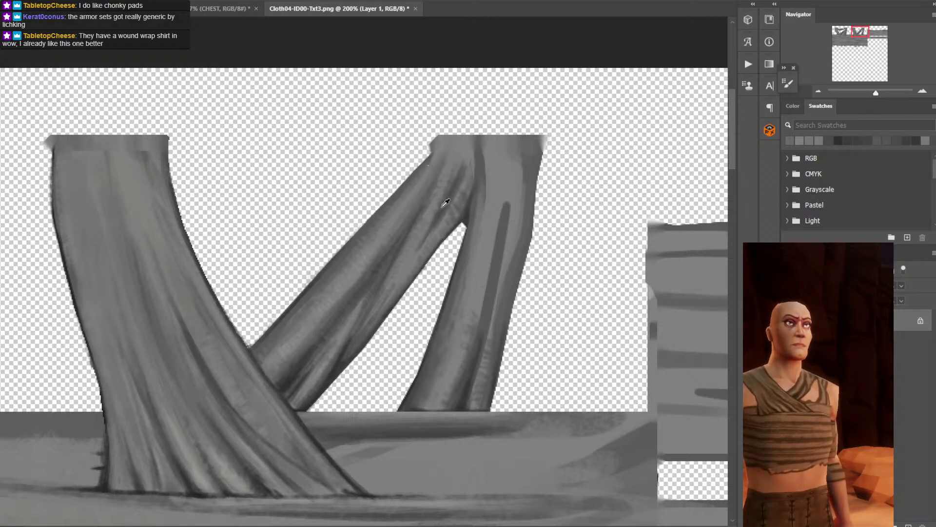
drag(419, 243, 402, 269)
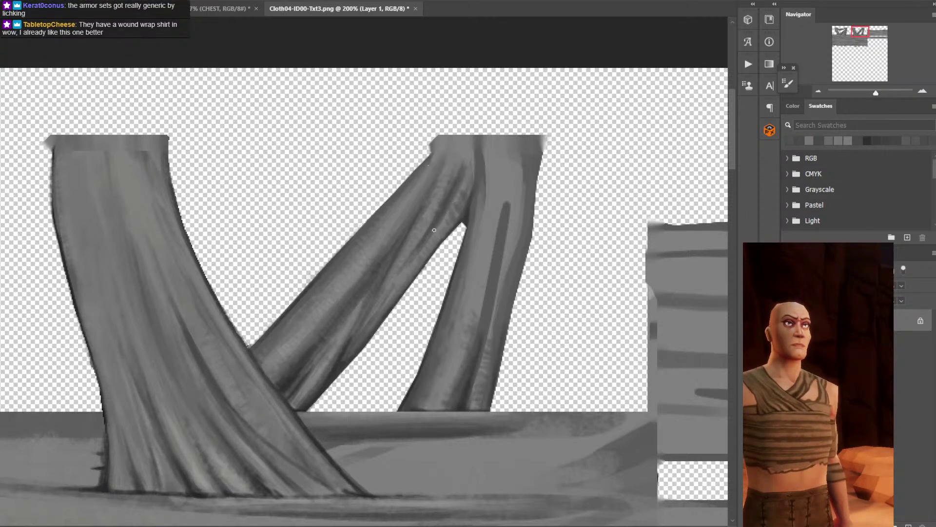
alt+click(433, 231)
alt+click(440, 211)
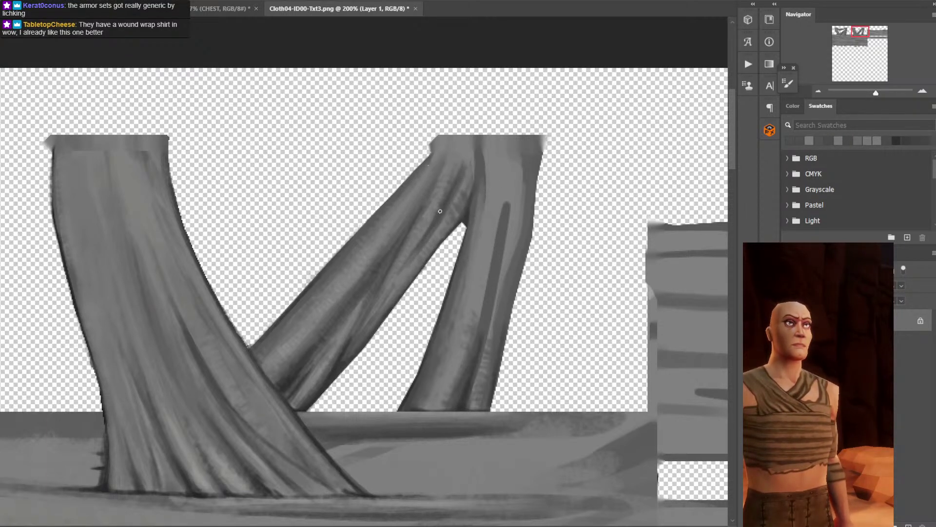
Darken the diagonal strap's central fold where it meets the wide strap and blend it with nearby greys.
alt+click(292, 368)
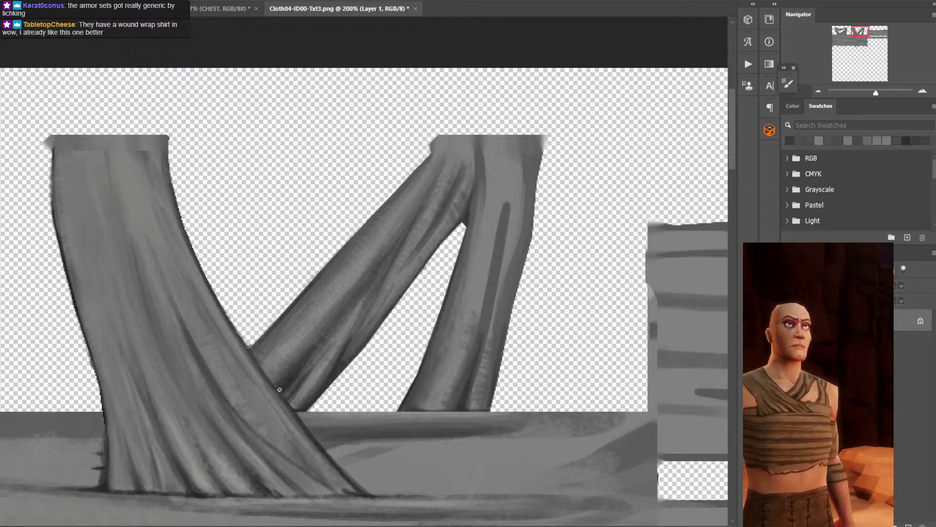
drag(310, 346, 279, 380)
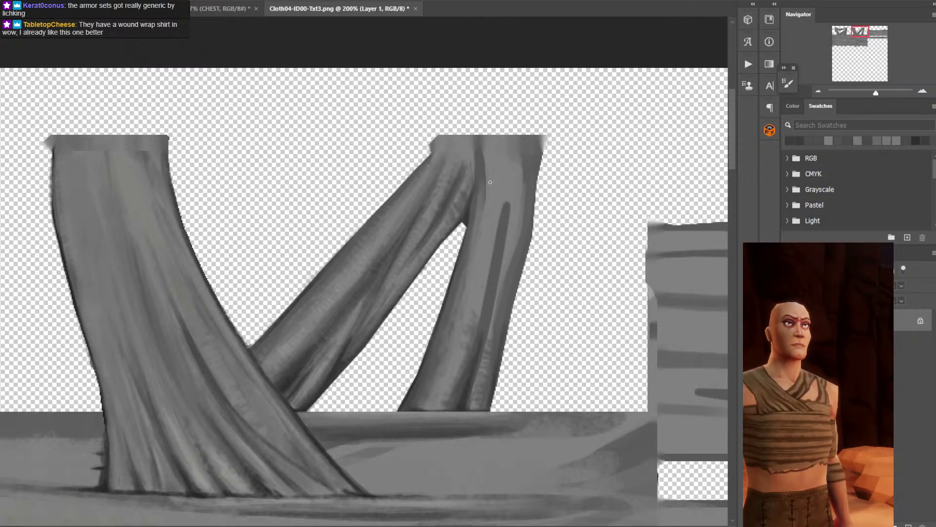
alt+click(320, 335)
alt+click(310, 348)
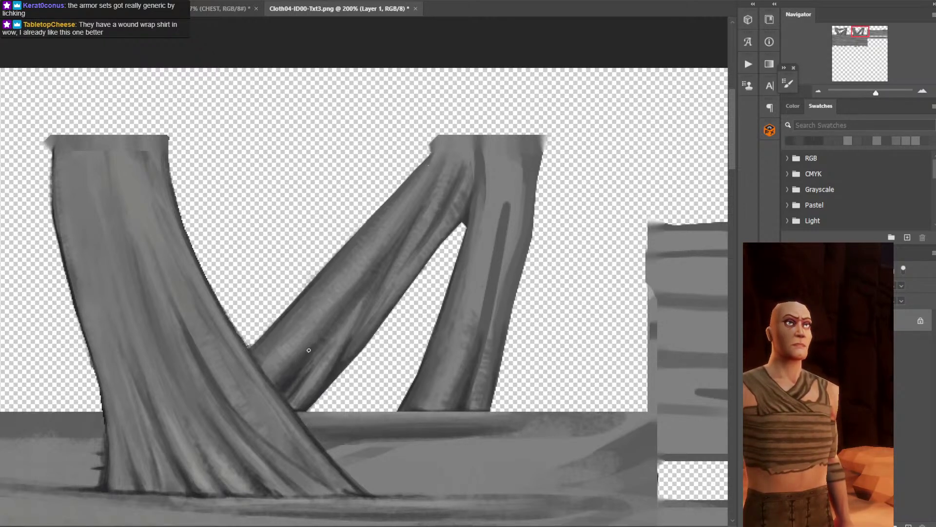
alt+click(311, 323)
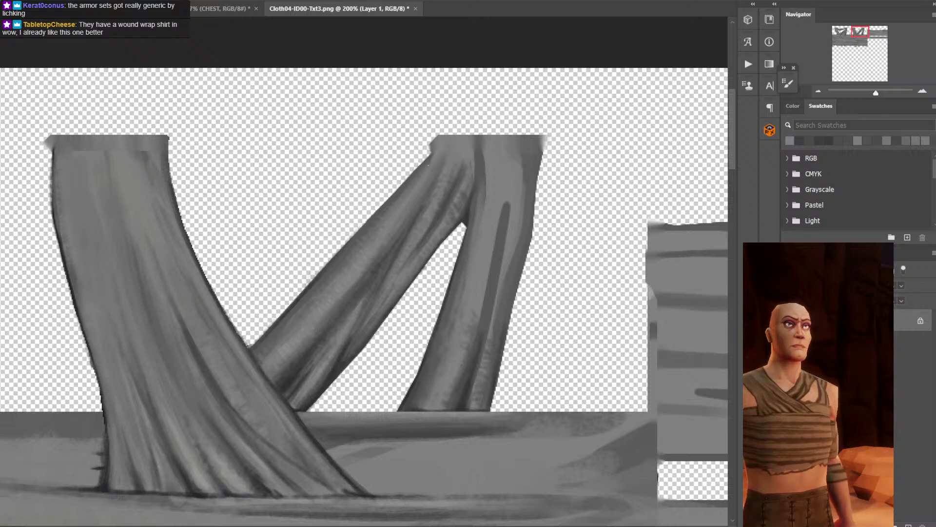
Refine the folds at the diagonal strap's upper end with sampled greys and darken its junction with the right strap.
alt+click(438, 215)
alt+click(422, 237)
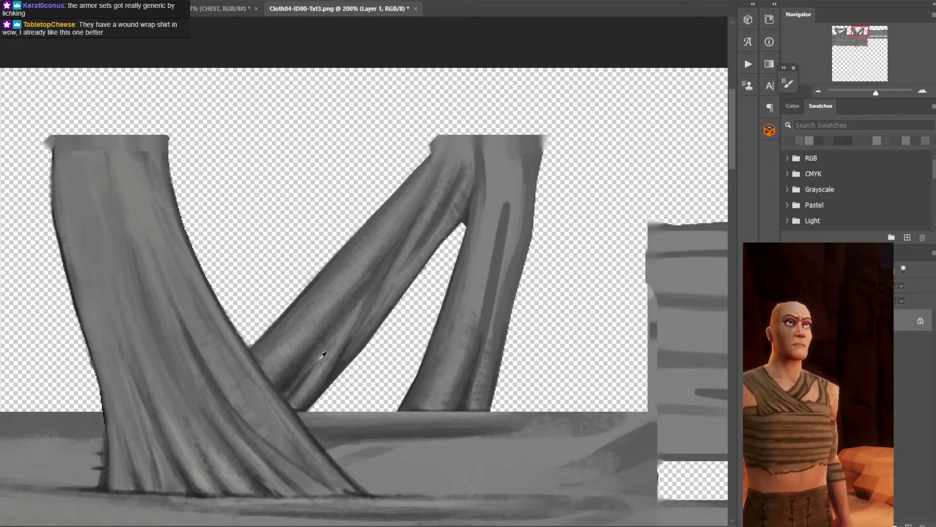
alt+click(124, 460)
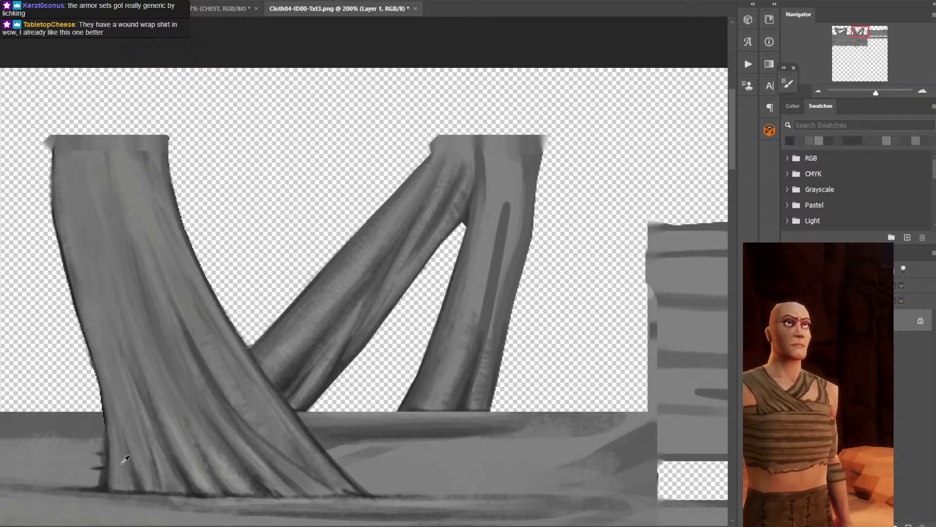
alt+click(438, 219)
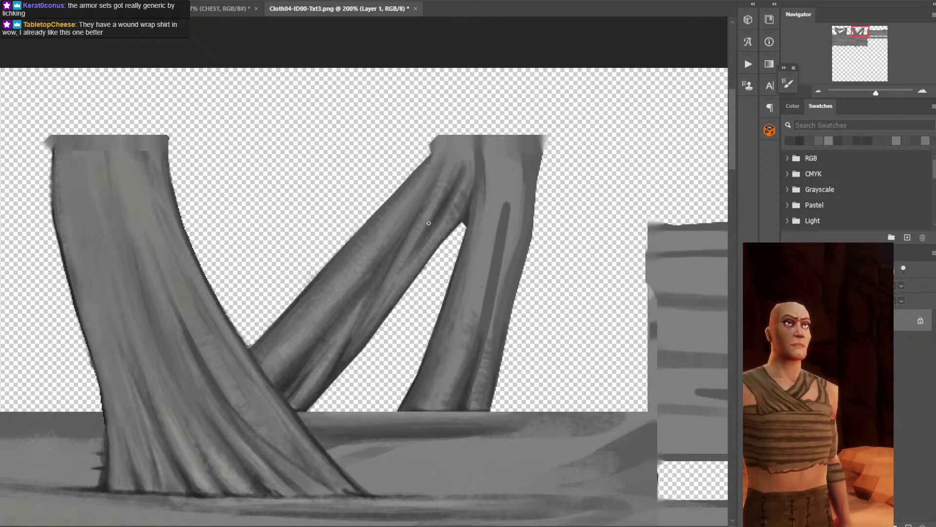
alt+click(427, 234)
alt+click(454, 201)
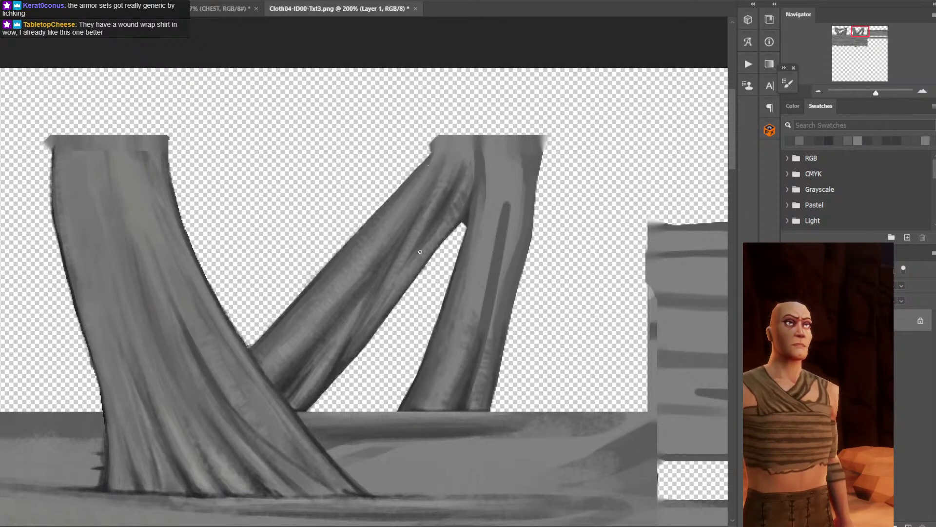
alt+click(459, 188)
alt+click(437, 236)
alt+click(468, 215)
mouse_move(468, 208)
mouse_down()
mouse_move(445, 237)
mouse_move(468, 203)
mouse_move(442, 244)
mouse_move(478, 184)
mouse_up()
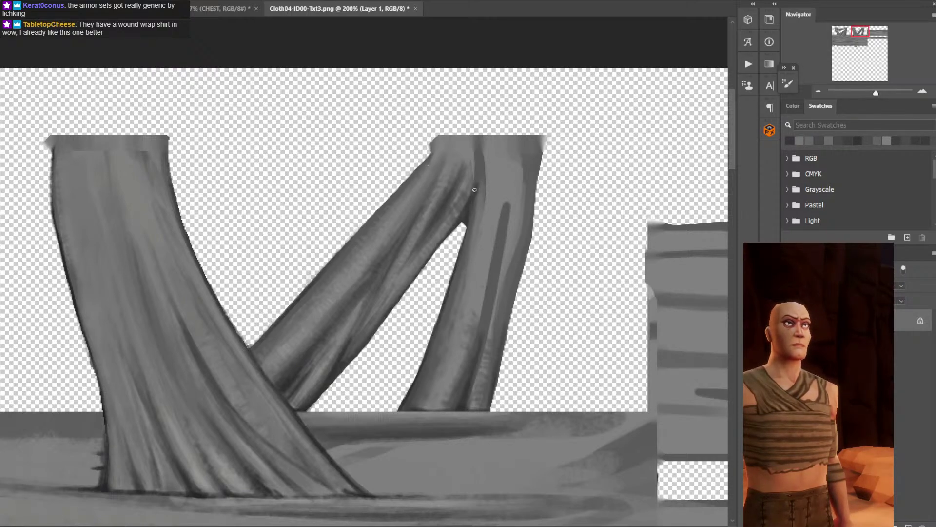
key(ctrl+minus)
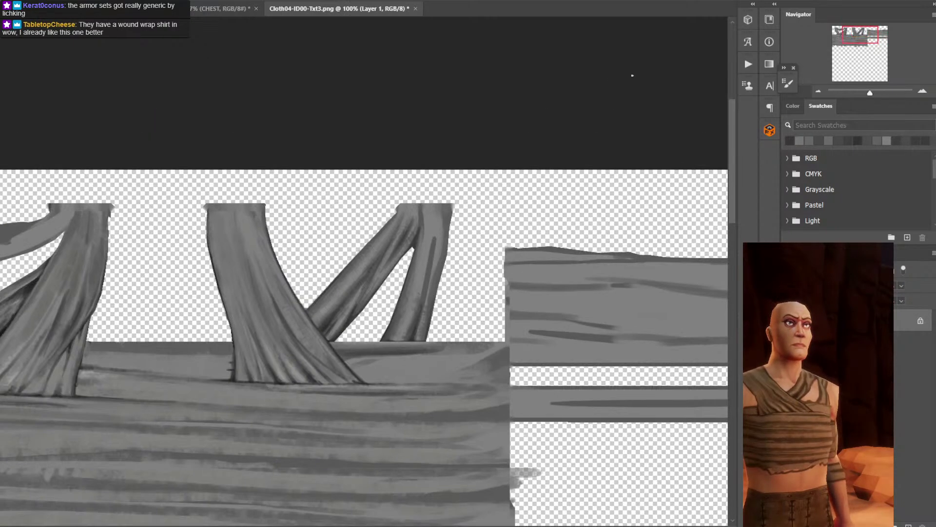
key(ctrl+plus)
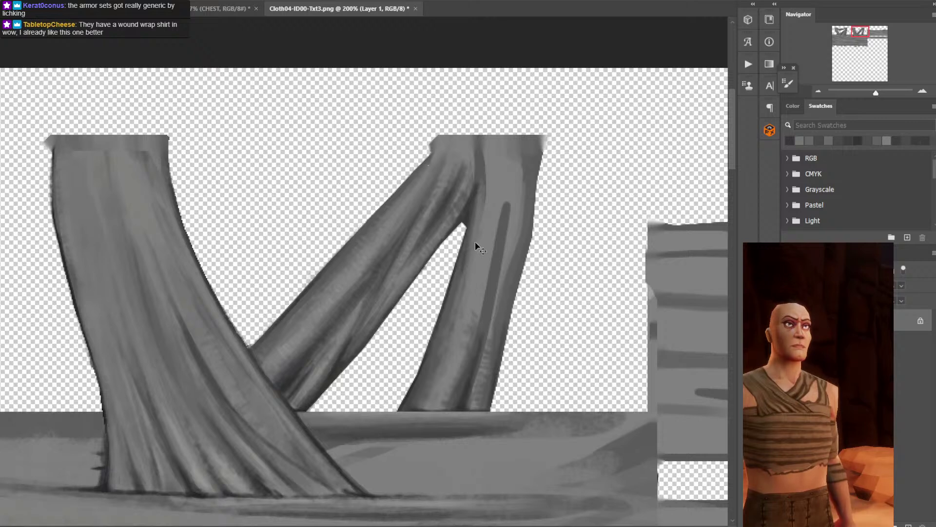
Thin and soften the right strap's dark central fold by painting sampled greys along both sides and over its blunt upper end.
drag(472, 229, 460, 283)
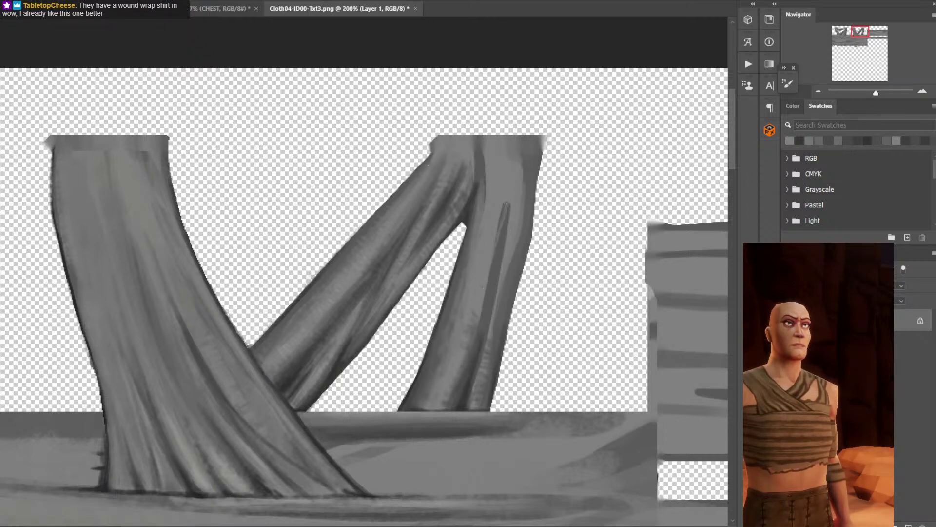
drag(492, 250, 486, 299)
alt+click(521, 205)
drag(508, 204, 506, 242)
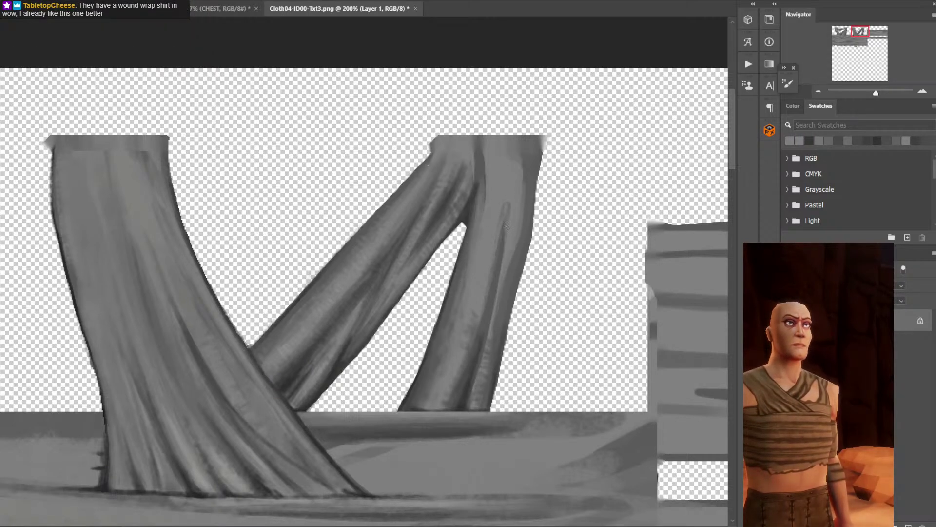
drag(507, 274, 497, 332)
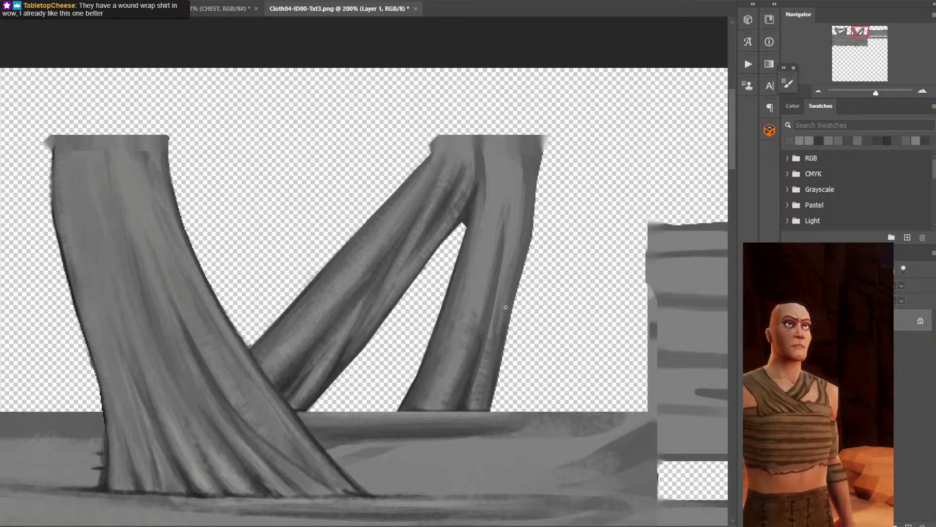
Shade the right strap's upper right side and extend its central fold upward as a soft, tapered line with sampled greys.
drag(518, 256, 519, 178)
alt+click(508, 187)
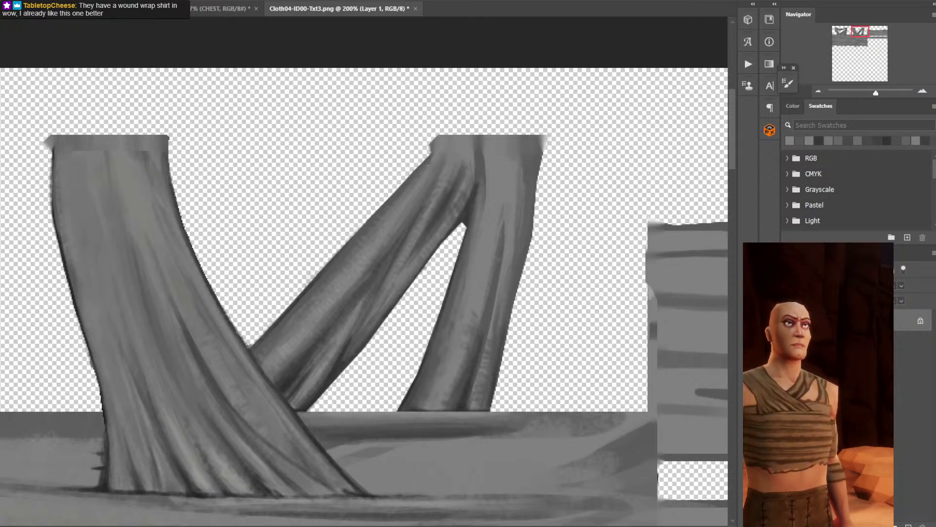
mouse_move(497, 293)
mouse_down()
mouse_move(505, 195)
mouse_move(502, 233)
mouse_up()
alt+click(510, 198)
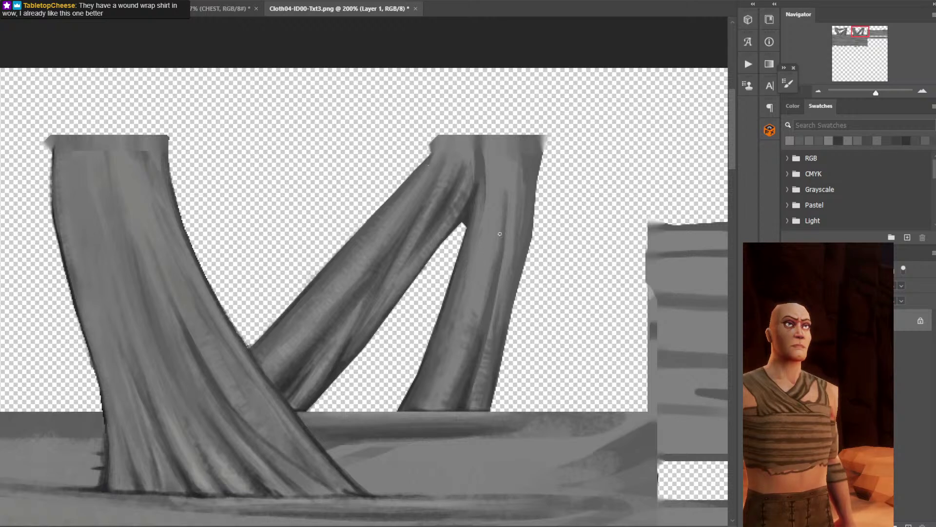
alt+click(500, 234)
drag(487, 292, 484, 319)
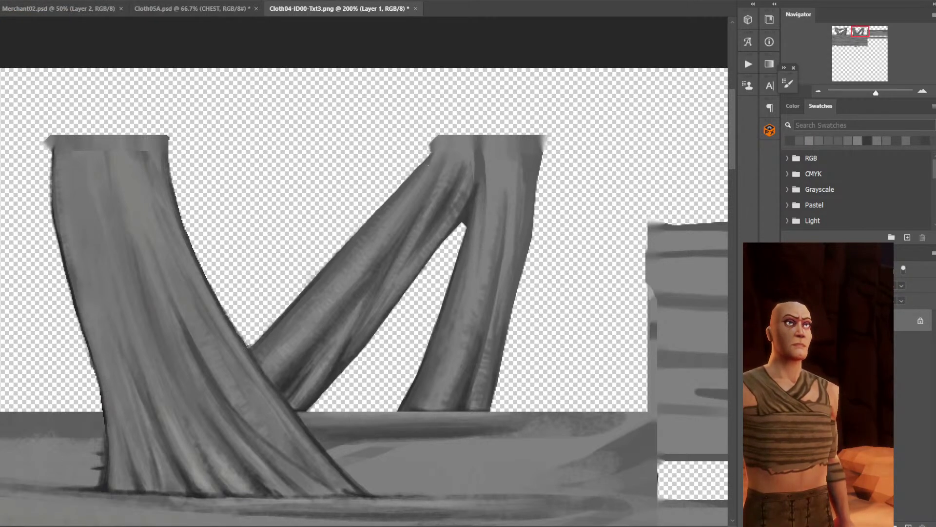
Pick black to darken the upper corner of the gap between the diagonal and right straps, and clean that corner with a lasso selection.
key(n)
drag(649, 247, 644, 378)
click(804, 229)
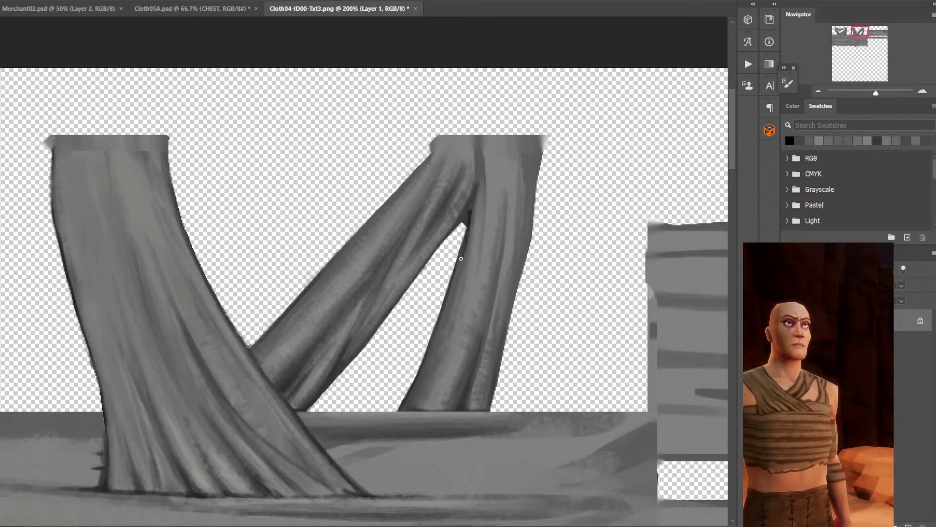
key(l)
mouse_move(465, 230)
mouse_down()
mouse_move(468, 217)
mouse_move(464, 236)
mouse_up()
key(ctrl+d)
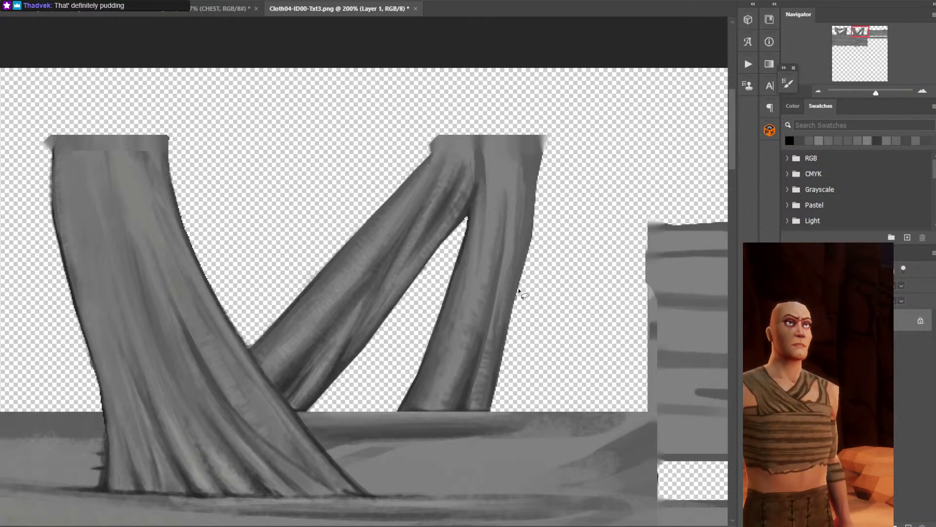
Trim the bulge on the right strap's outer right edge with a lasso selection and save the texture.
mouse_move(536, 204)
mouse_down()
mouse_move(523, 270)
mouse_move(556, 201)
mouse_move(579, 212)
mouse_up()
key(ctrl+minus)
key(ctrl+s)
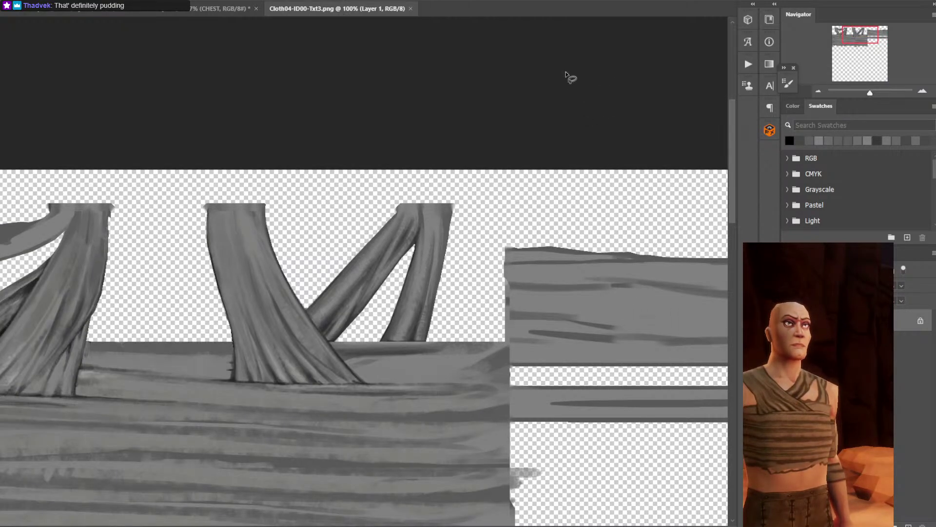
Blend the right strap's middle fold and the crease leading to its upper end with sampled greys.
key(ctrl+plus)
alt+click(471, 348)
click(472, 356)
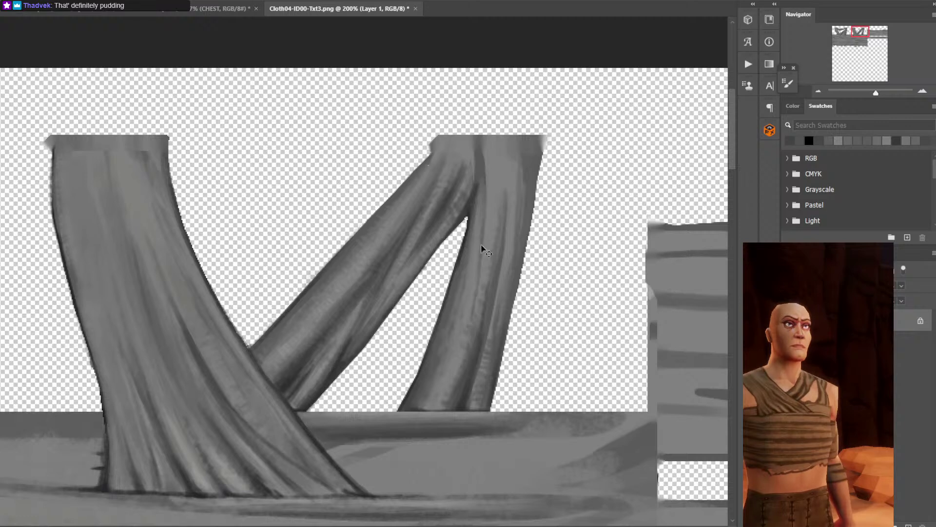
drag(483, 249, 469, 316)
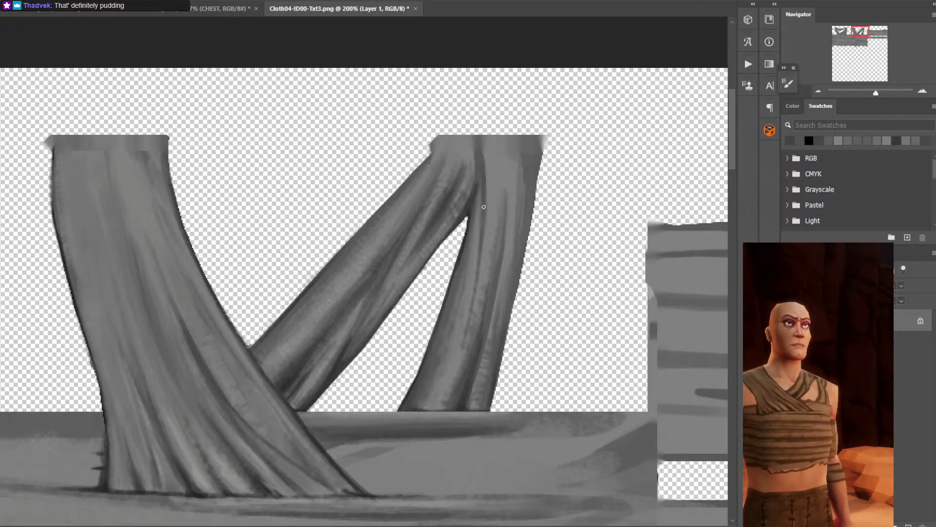
alt+click(484, 165)
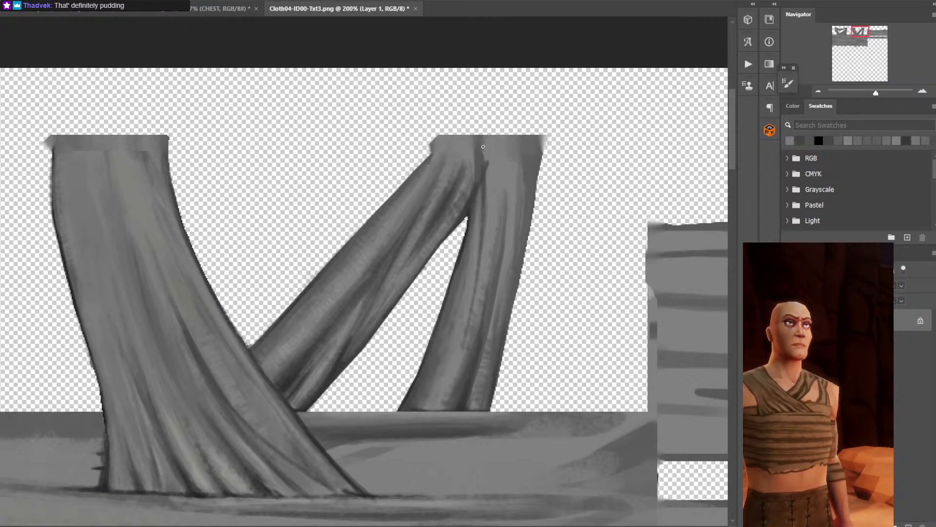
alt+click(488, 165)
key(ctrl+minus)
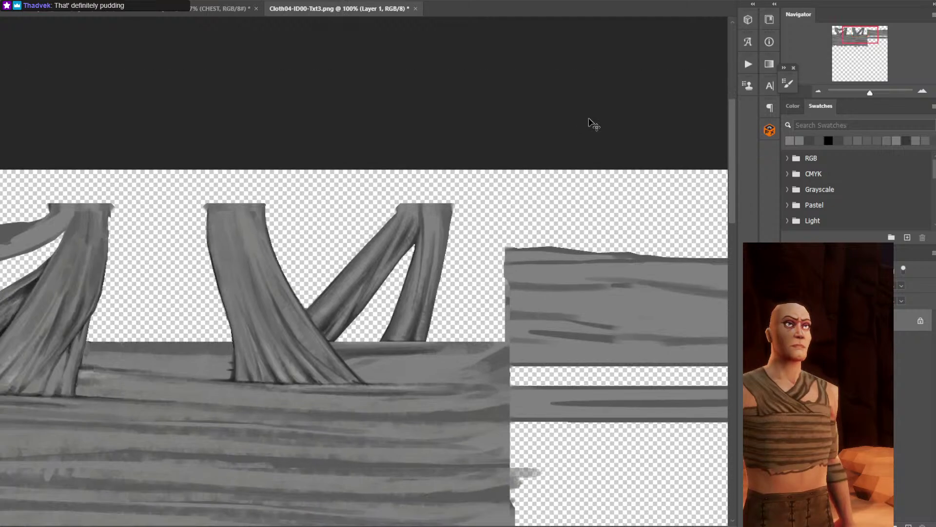
Even out the shading across the joined upper end of the diagonal and right straps with sampled greys.
key(ctrl+plus)
alt+click(478, 156)
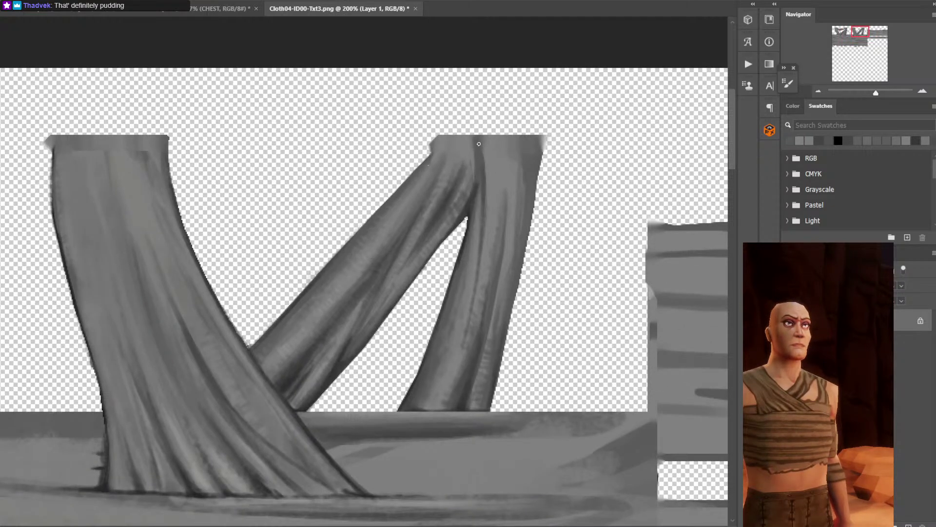
alt+click(491, 147)
alt+click(440, 147)
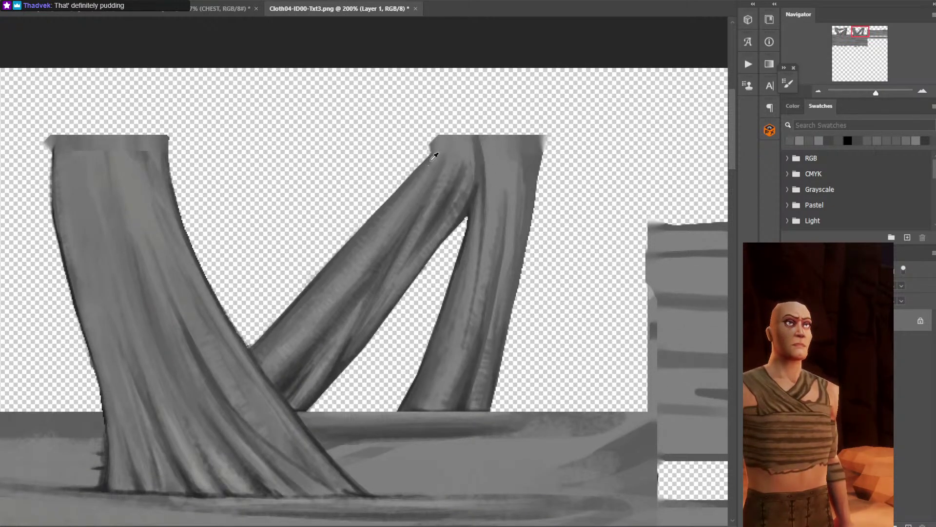
alt+click(431, 157)
alt+click(538, 156)
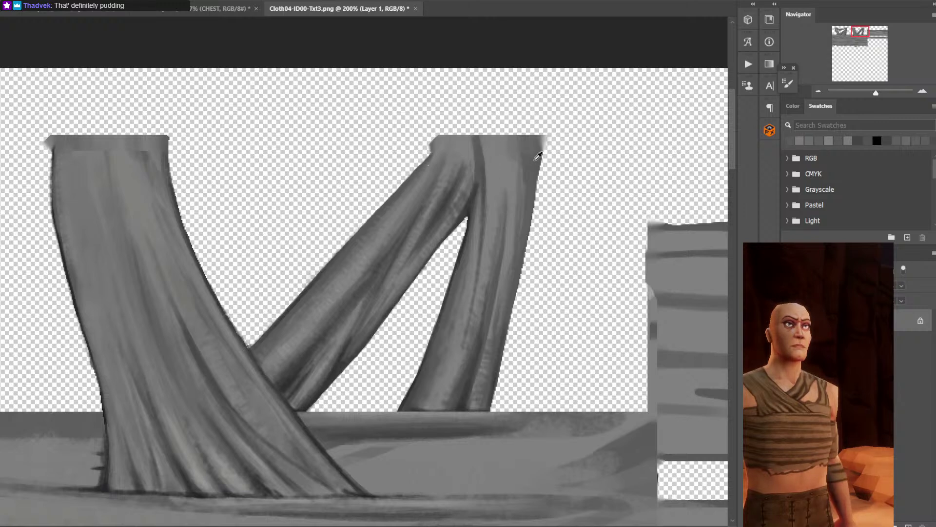
alt+click(528, 160)
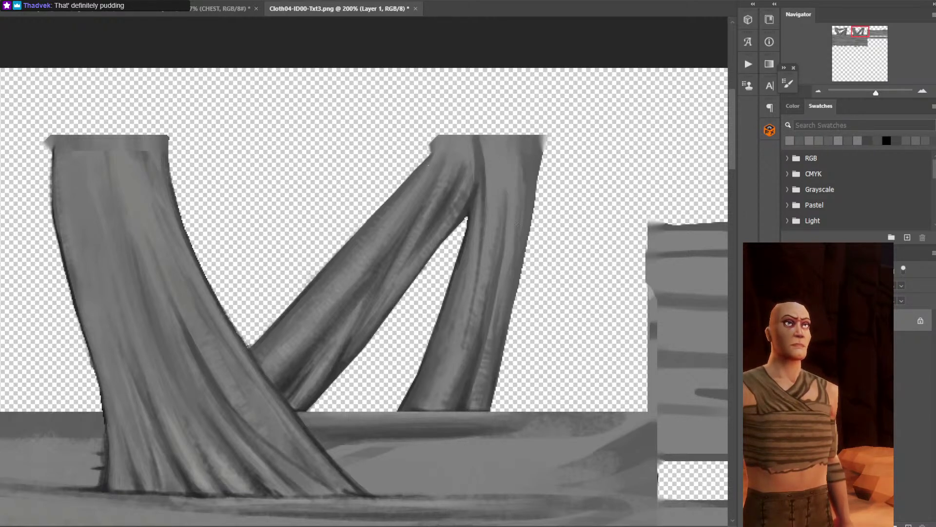
alt+click(502, 266)
alt+click(501, 282)
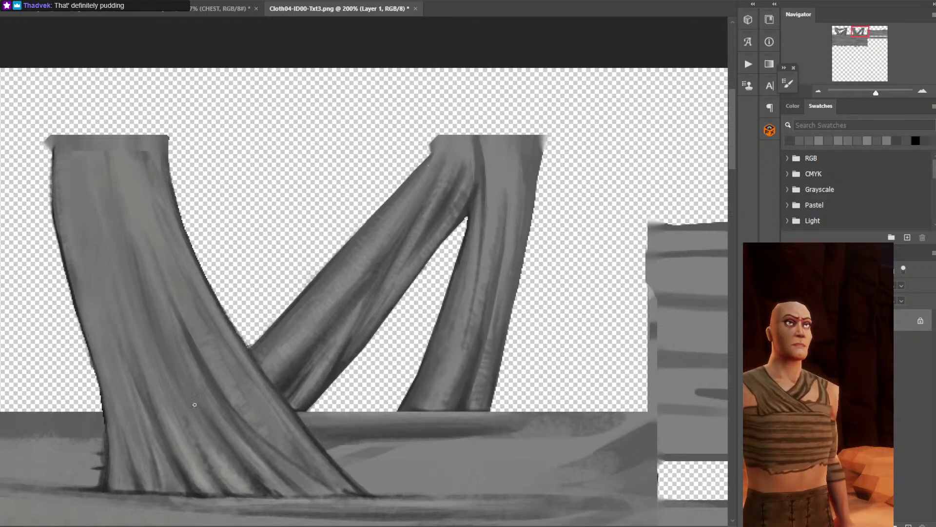
Pick black and paint a thin dark crease down the right strap's central fold, undoing unwanted strokes.
click(0, 421)
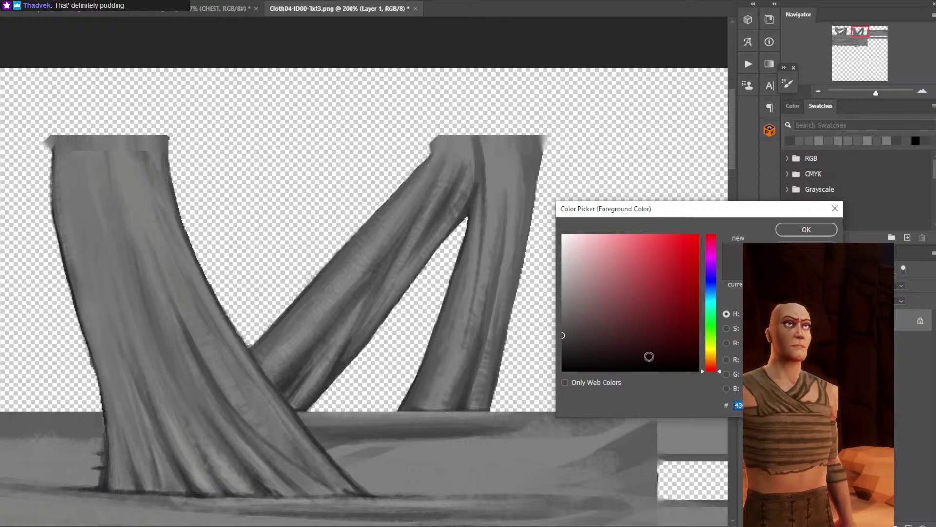
click(807, 229)
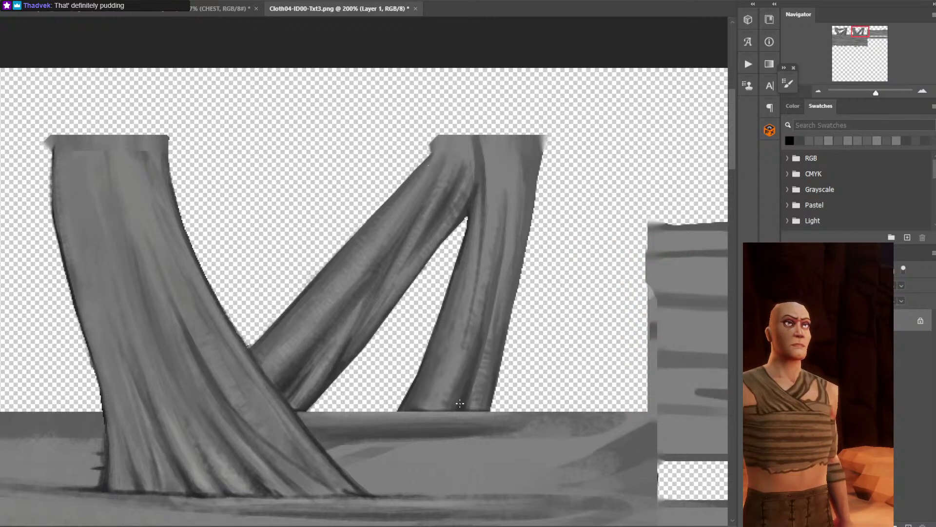
drag(460, 406, 467, 388)
key(ctrl+z)
drag(475, 276, 459, 363)
drag(468, 300, 464, 326)
key(ctrl+z)
mouse_move(473, 294)
mouse_down()
mouse_move(461, 344)
mouse_move(469, 326)
mouse_up()
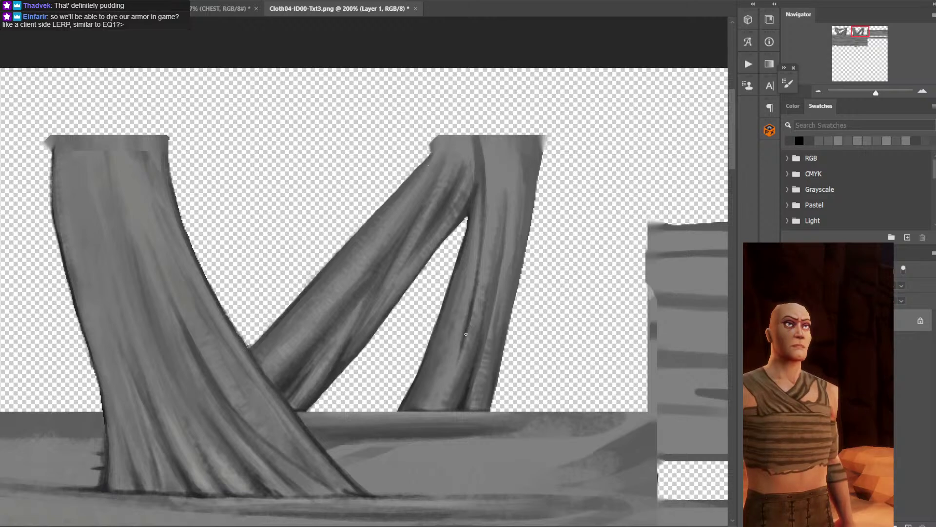
Soften the new dark crease on the right strap by painting sampled greys along its middle and lower parts.
alt+click(469, 288)
drag(474, 280, 471, 294)
alt+click(473, 317)
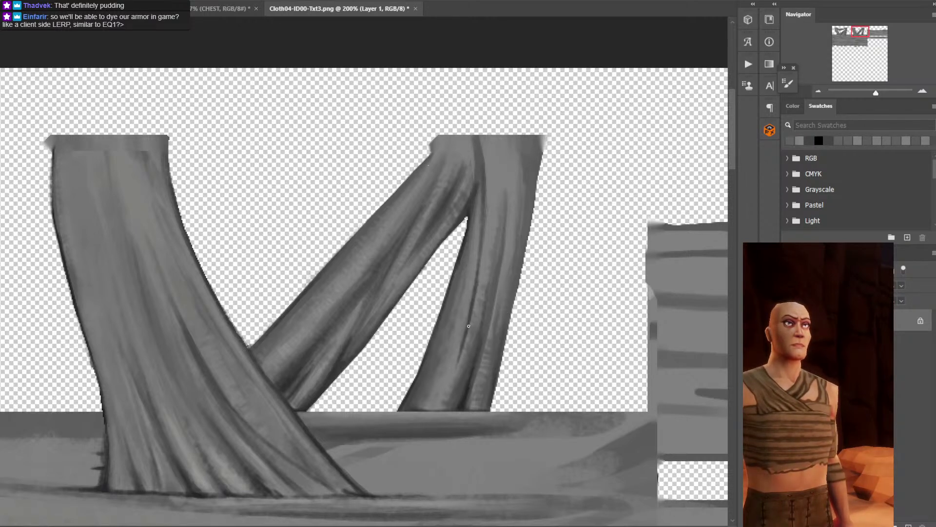
alt+click(467, 348)
alt+click(476, 351)
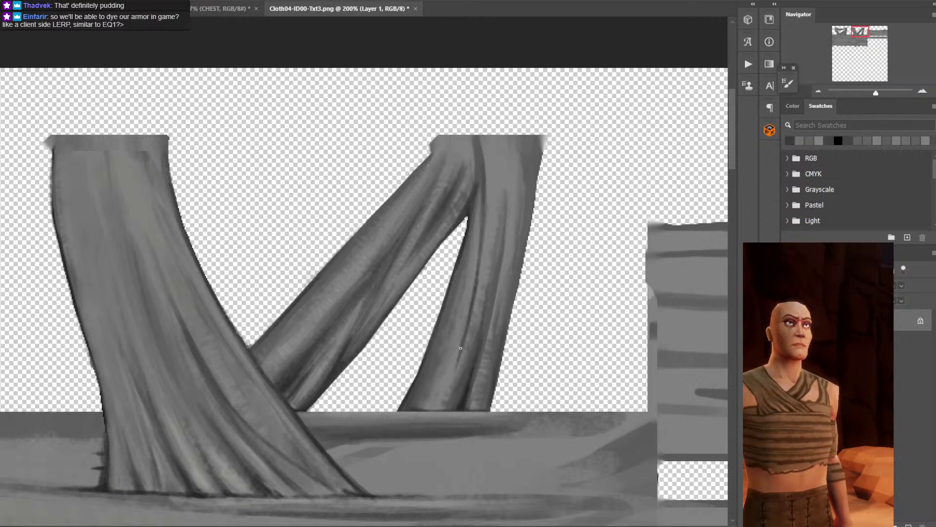
alt+click(459, 373)
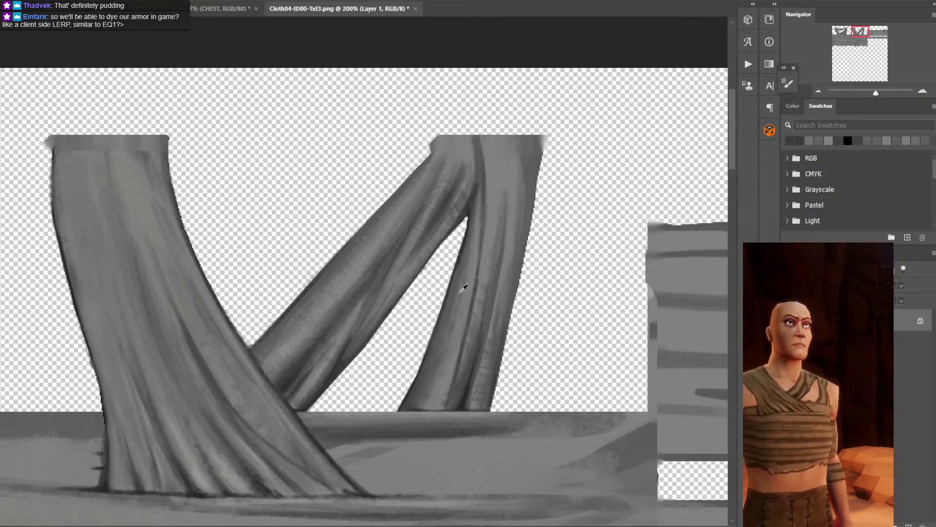
Paint a second short dark crease beside the right strap's central fold, angled toward its outer edge, using sampled greys.
alt+click(461, 383)
alt+click(469, 383)
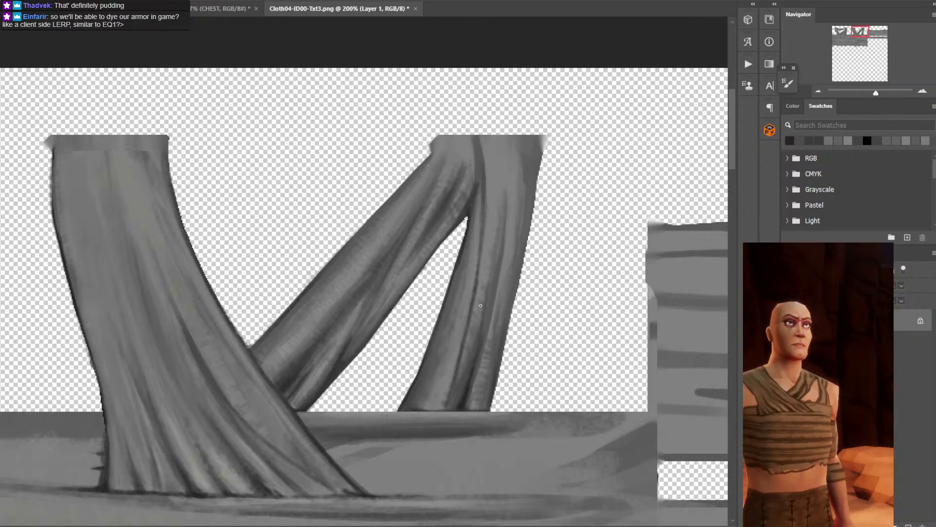
mouse_move(481, 305)
mouse_down()
mouse_move(461, 379)
mouse_move(489, 284)
mouse_up()
alt+click(484, 346)
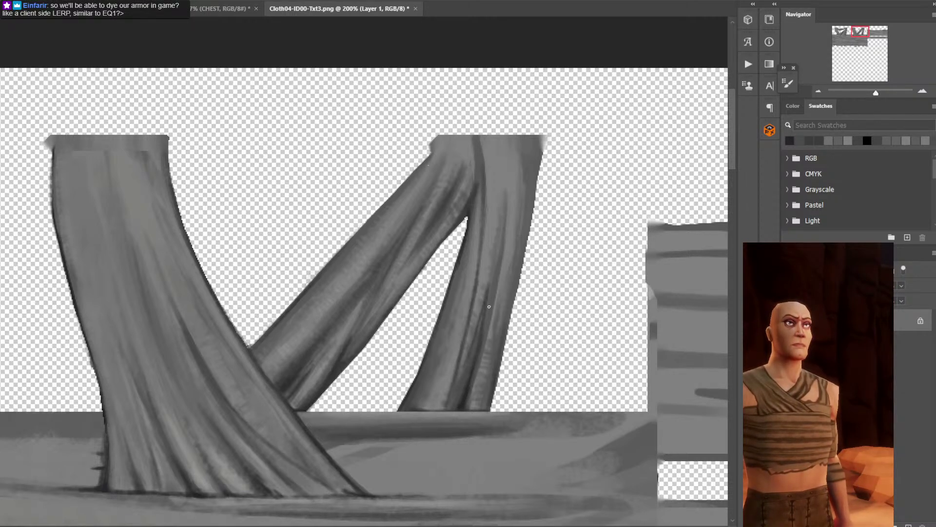
drag(469, 346, 481, 304)
Build up a tapered dark fold rising from the right strap's lower end, left of the central crease, with sampled greys.
alt+click(453, 388)
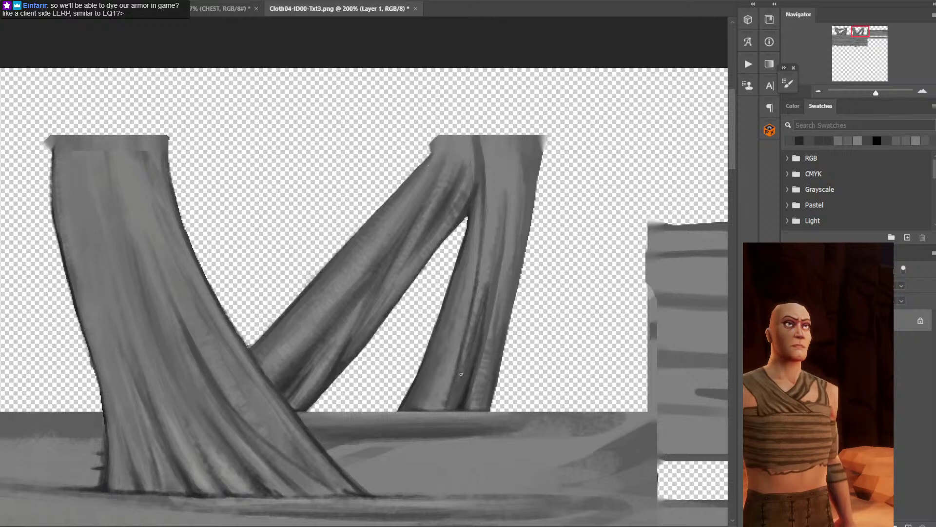
alt+click(449, 397)
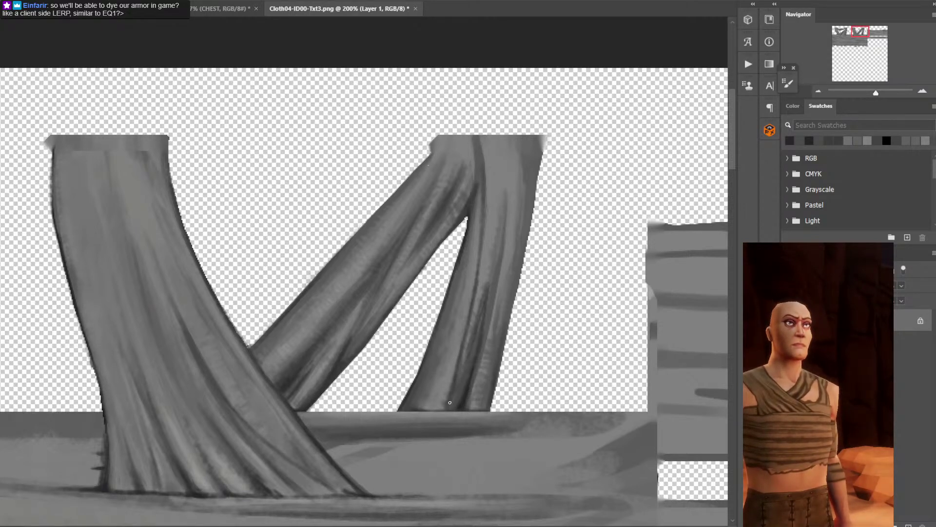
drag(447, 388, 456, 356)
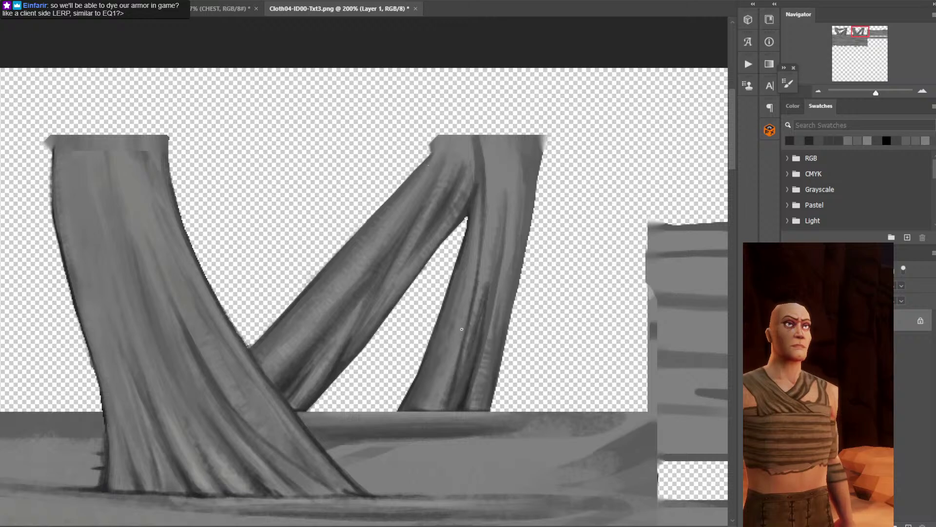
alt+click(445, 400)
drag(445, 399, 458, 356)
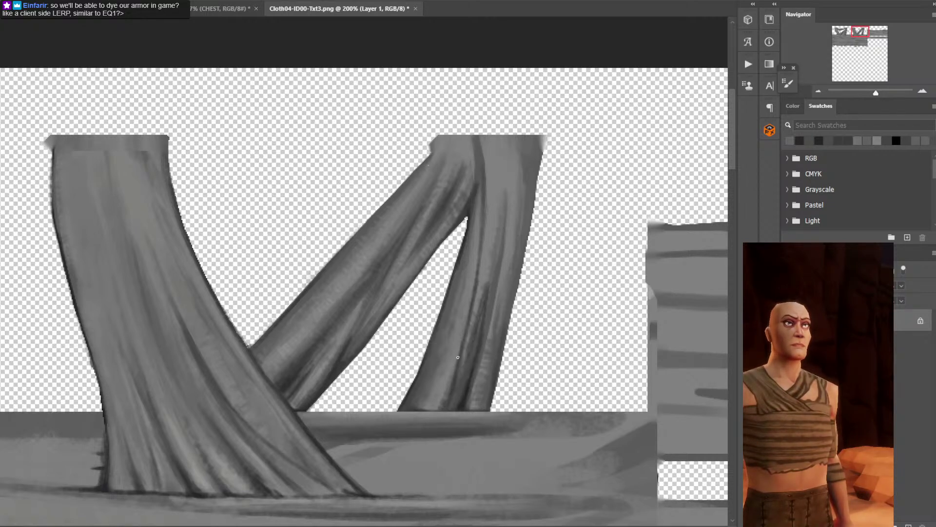
alt+click(446, 401)
drag(447, 402, 457, 377)
alt+click(464, 393)
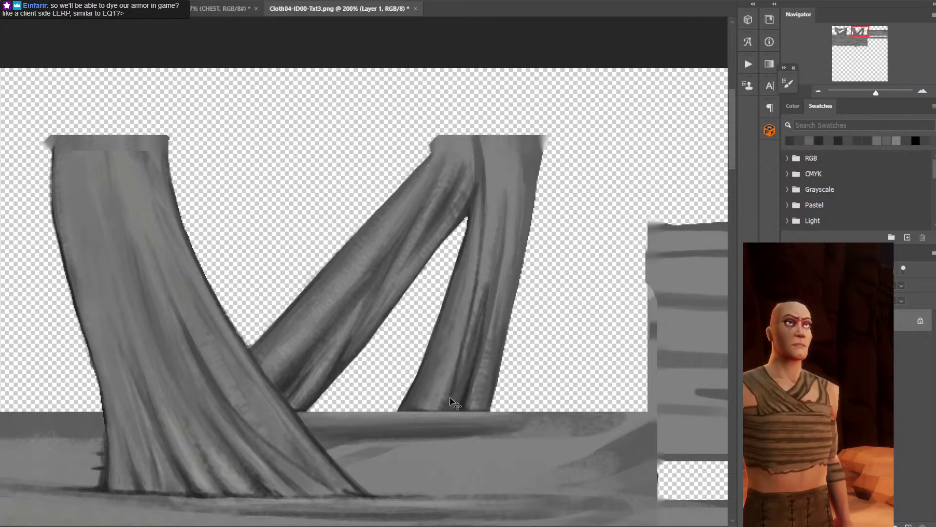
Blend the base of the right strap's lower fold into the surrounding cloth with sampled greys.
alt+click(106, 480)
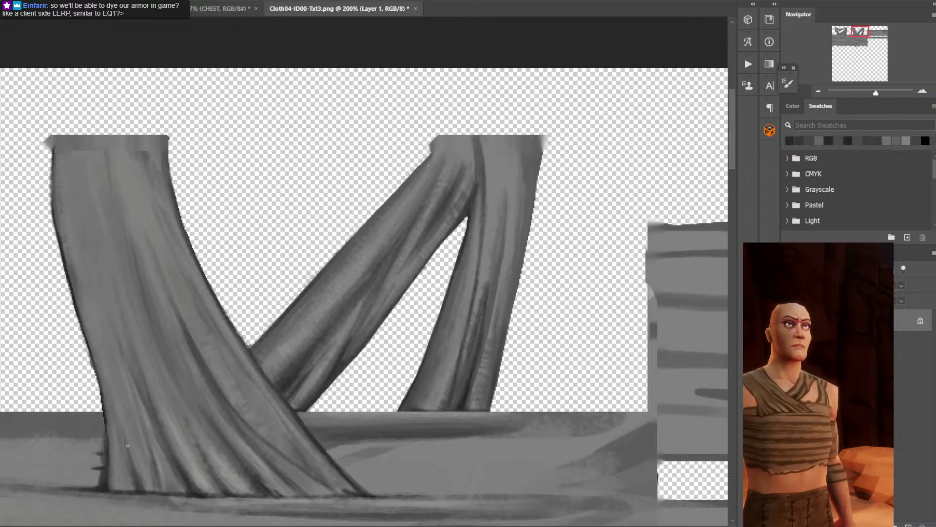
alt+click(452, 405)
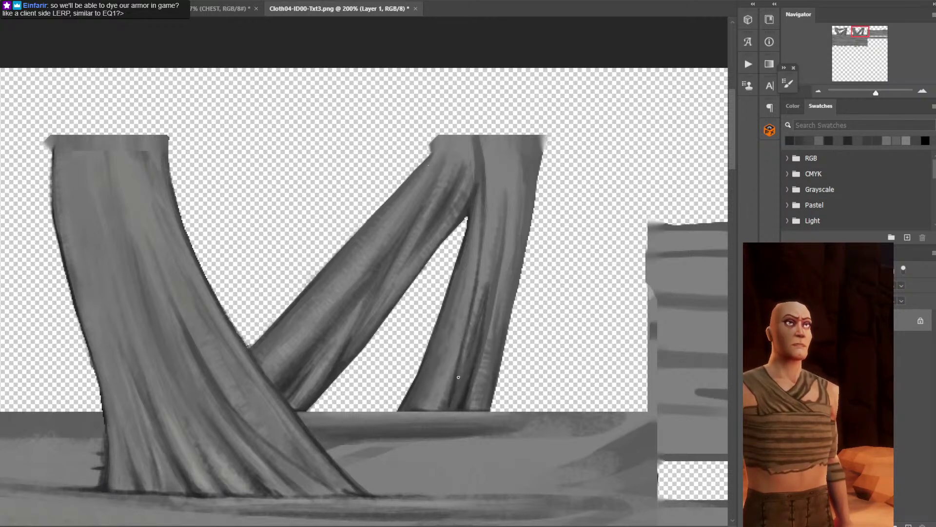
alt+click(448, 386)
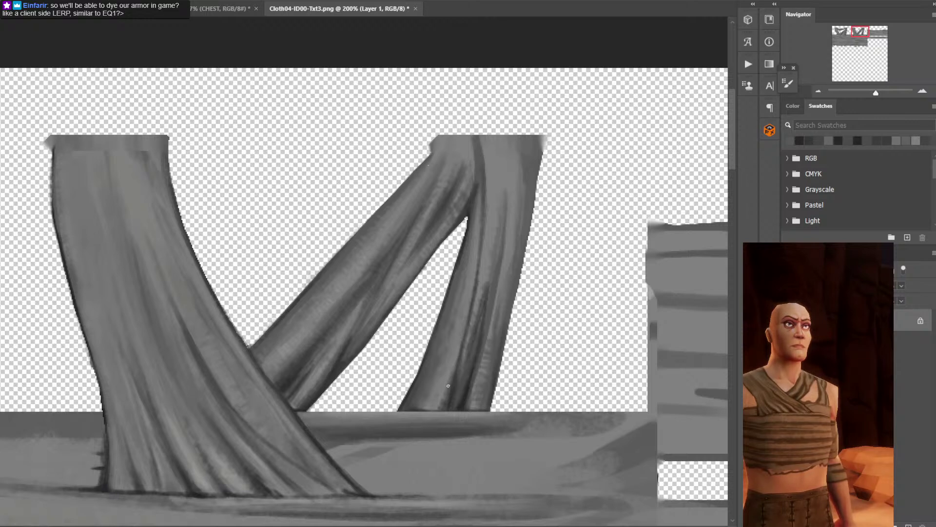
alt+click(442, 395)
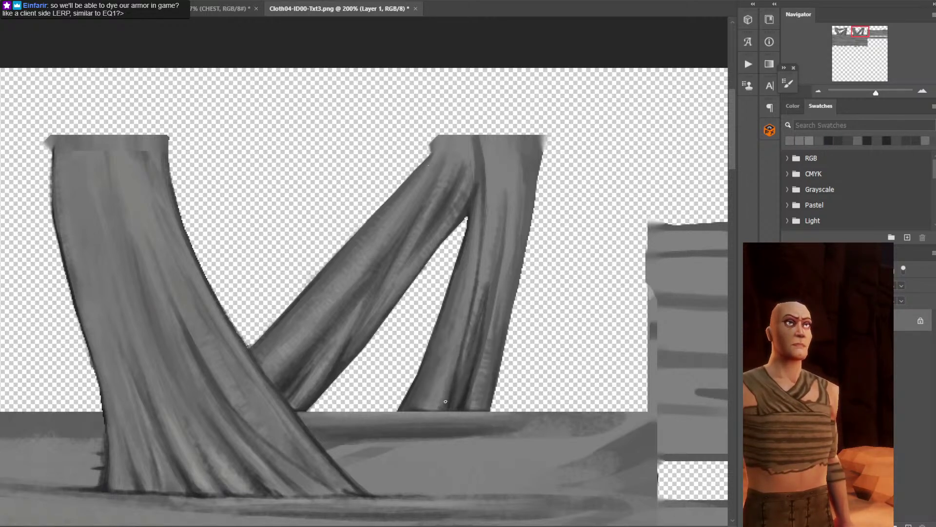
alt+click(443, 392)
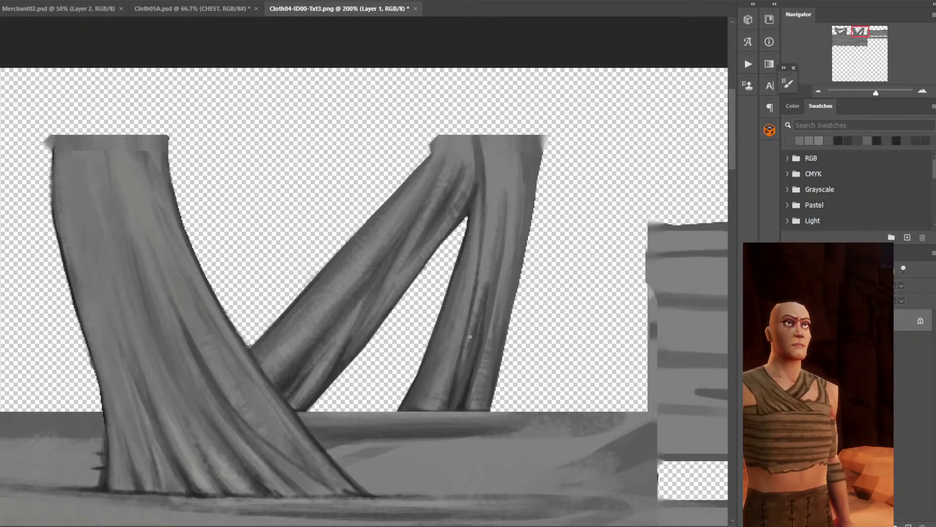
Shade the right strap's inner edge and lower inner corner with long strokes of sampled grey, following the strap's curve.
alt+click(446, 361)
alt+click(421, 404)
drag(438, 375, 432, 382)
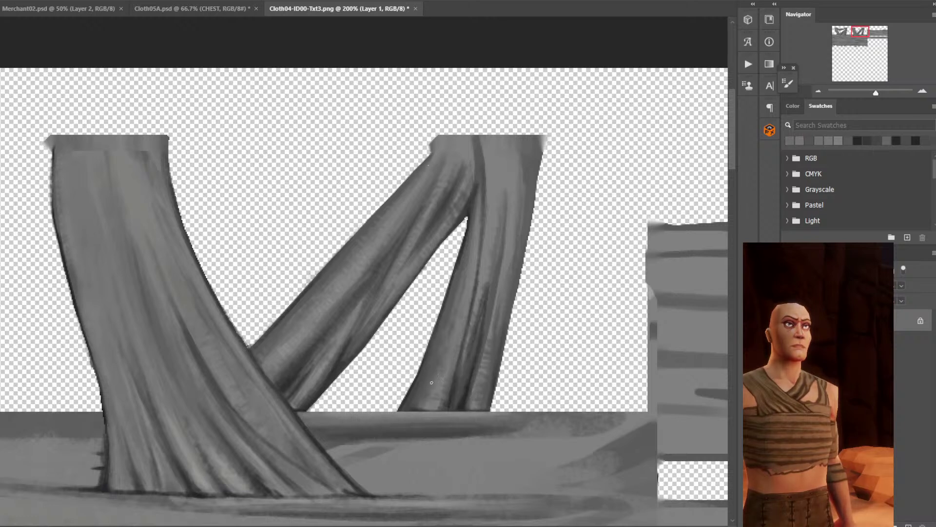
alt+click(449, 395)
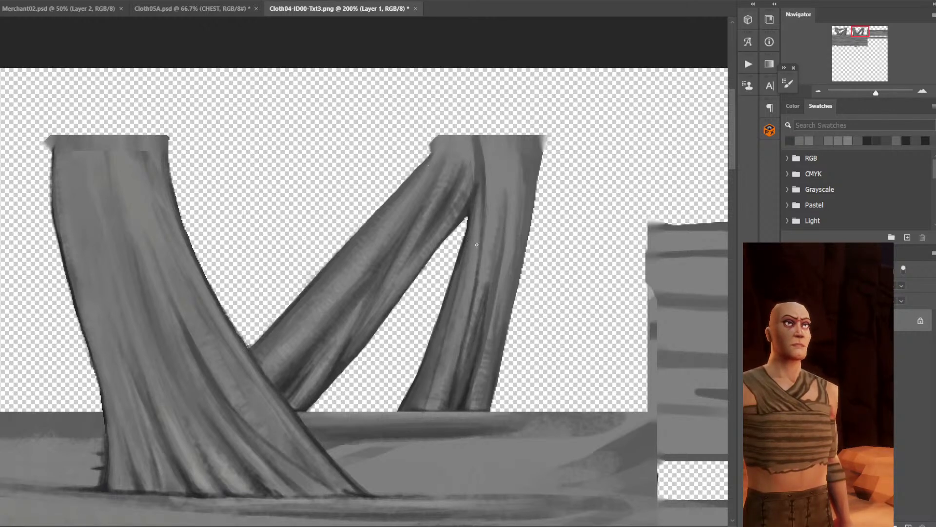
drag(458, 280, 430, 408)
mouse_move(445, 329)
mouse_down()
mouse_move(429, 405)
mouse_move(424, 390)
mouse_up()
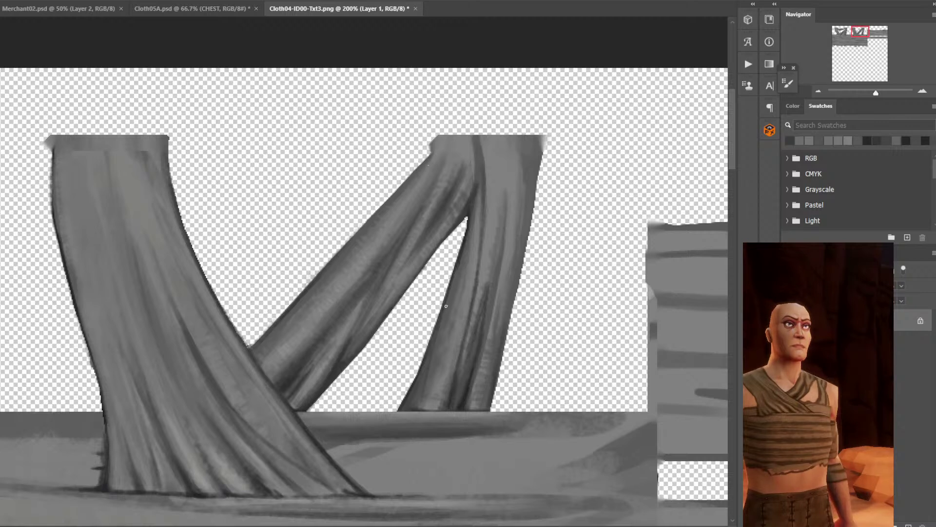
drag(437, 325, 417, 414)
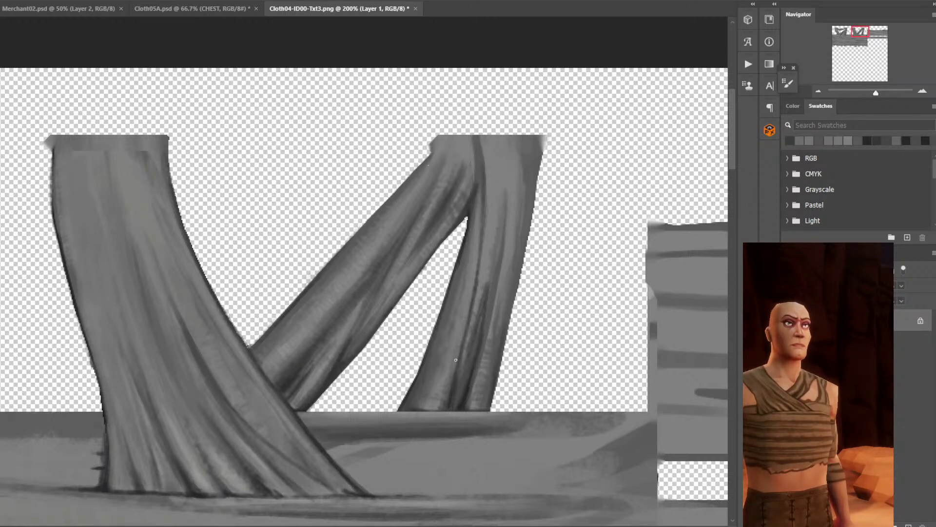
mouse_move(456, 360)
mouse_down()
mouse_move(463, 403)
mouse_move(430, 381)
mouse_up()
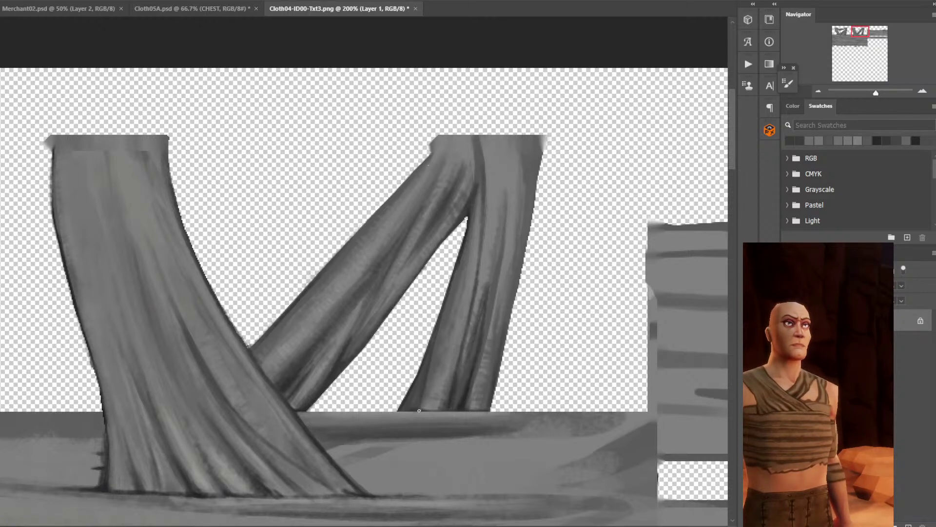
Pick black to darken the right strap's lower inner corner, and sample a grey there for blending.
click(1, 386)
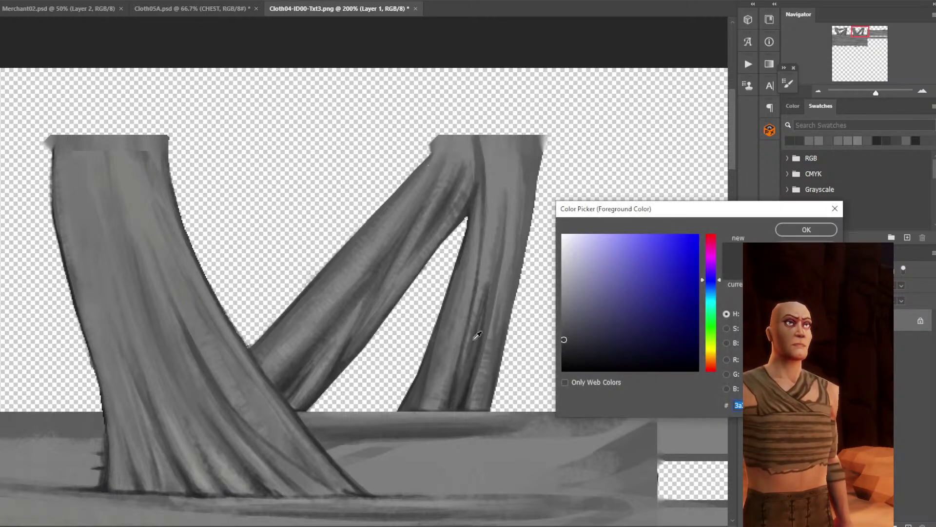
click(563, 370)
click(805, 230)
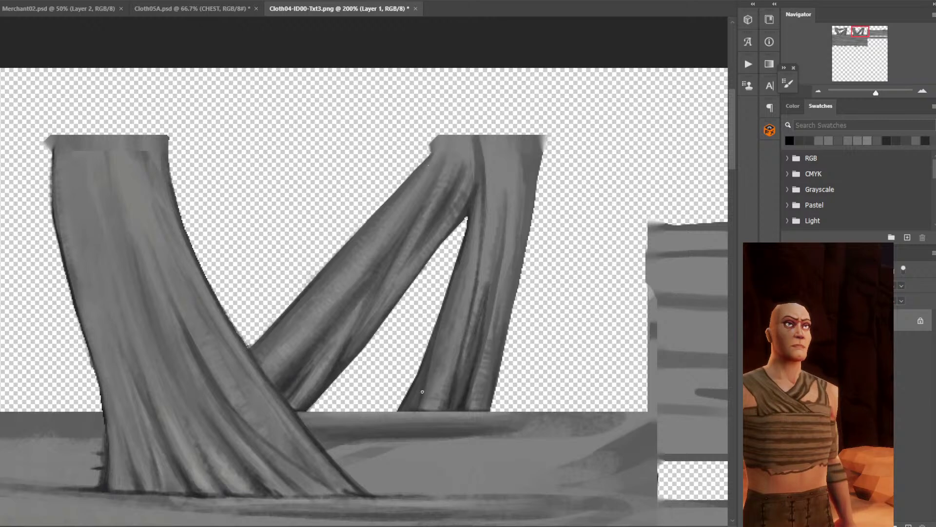
alt+click(421, 403)
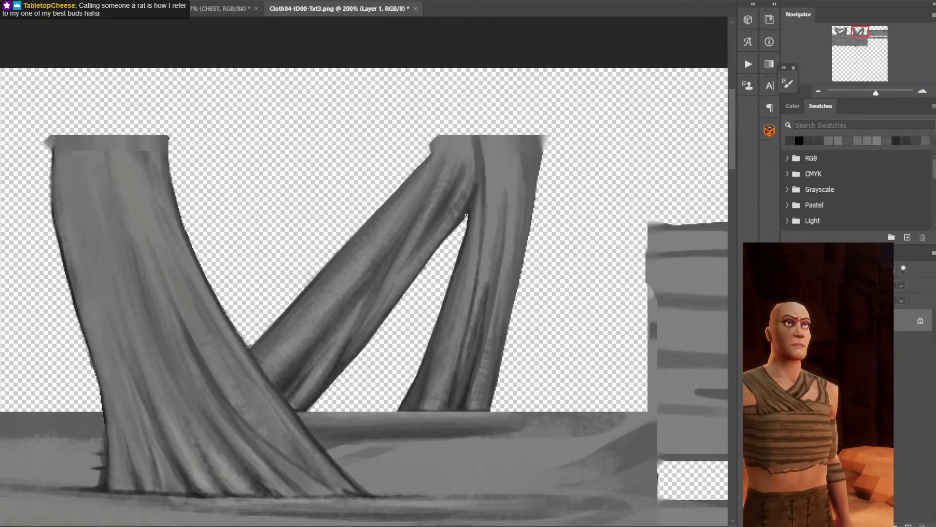
Blend the upper crease where the diagonal strap meets the right strap, using short strokes of sampled greys.
drag(503, 163, 474, 223)
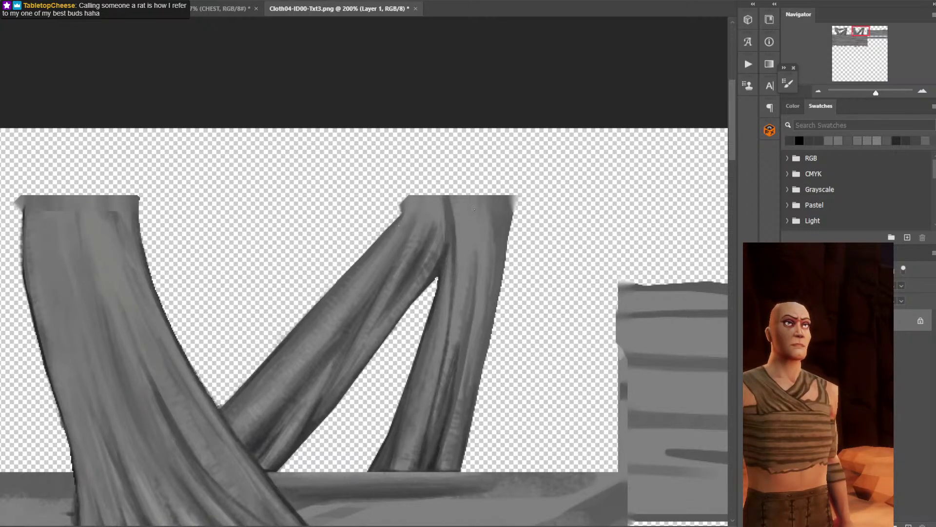
alt+click(444, 258)
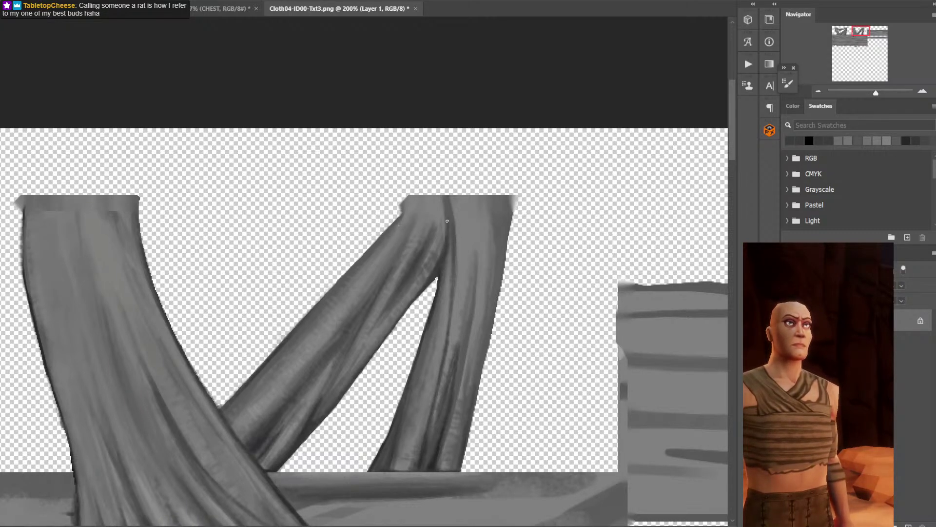
alt+click(452, 259)
drag(452, 259, 447, 267)
alt+click(456, 217)
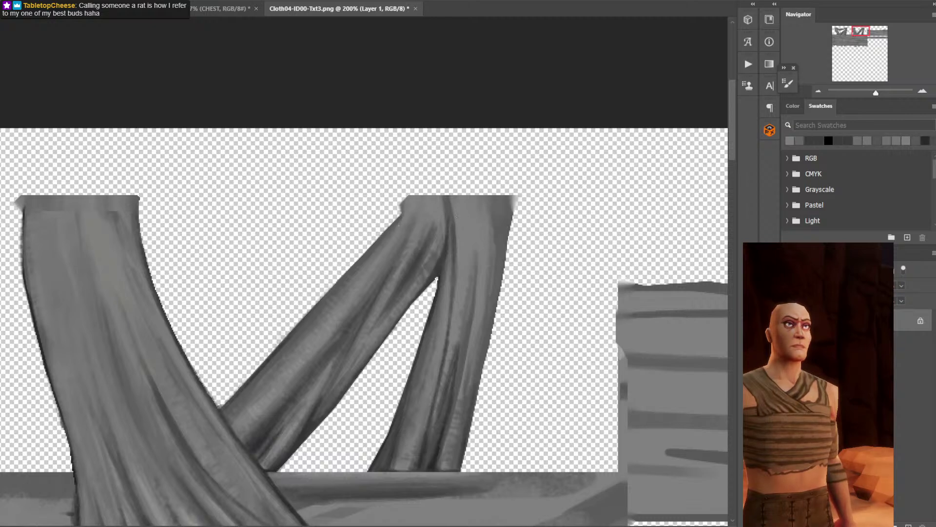
drag(456, 217, 454, 225)
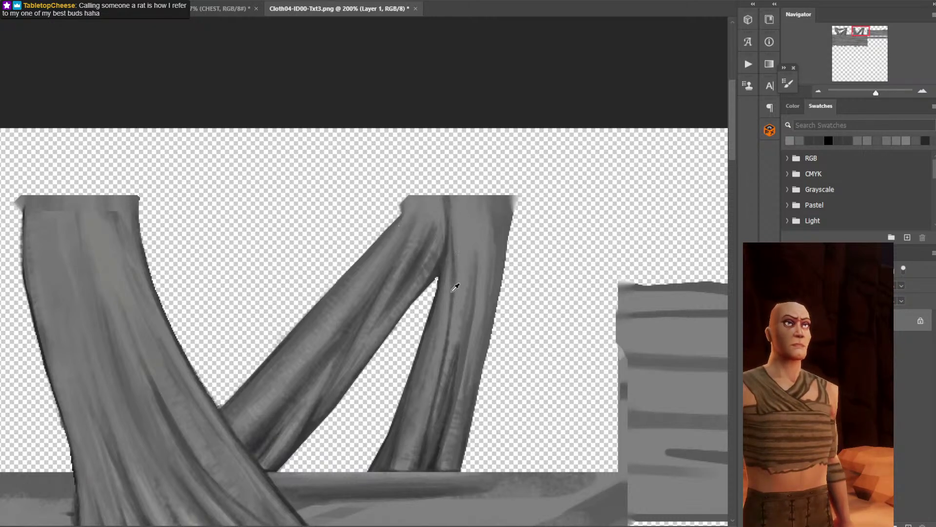
Pick black and darken the right strap's central crease with thin strokes running up and down its length.
alt+click(445, 330)
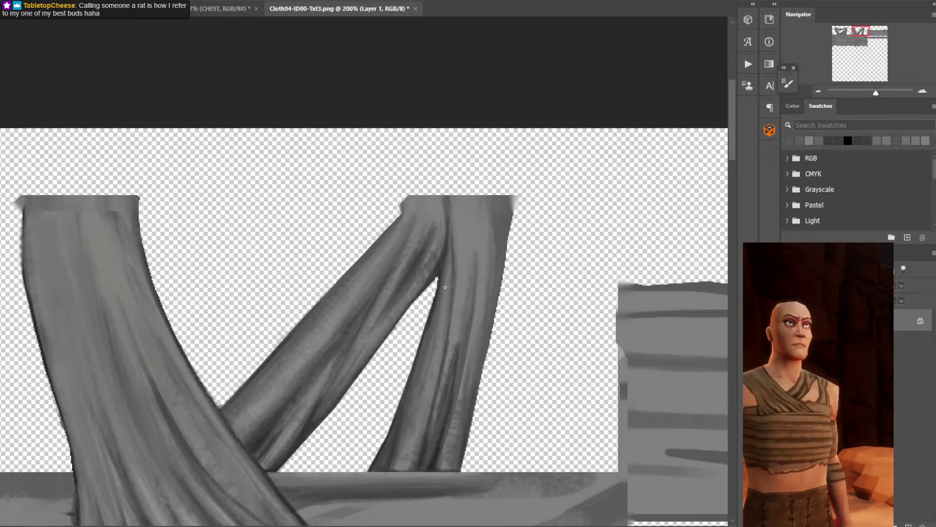
click(1, 425)
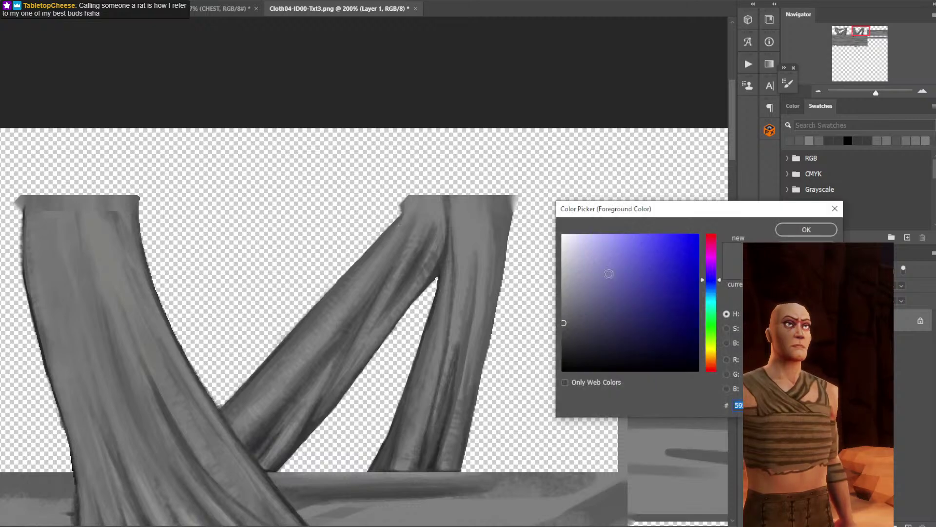
drag(609, 274, 569, 376)
click(807, 229)
drag(448, 333, 442, 383)
drag(449, 333, 453, 297)
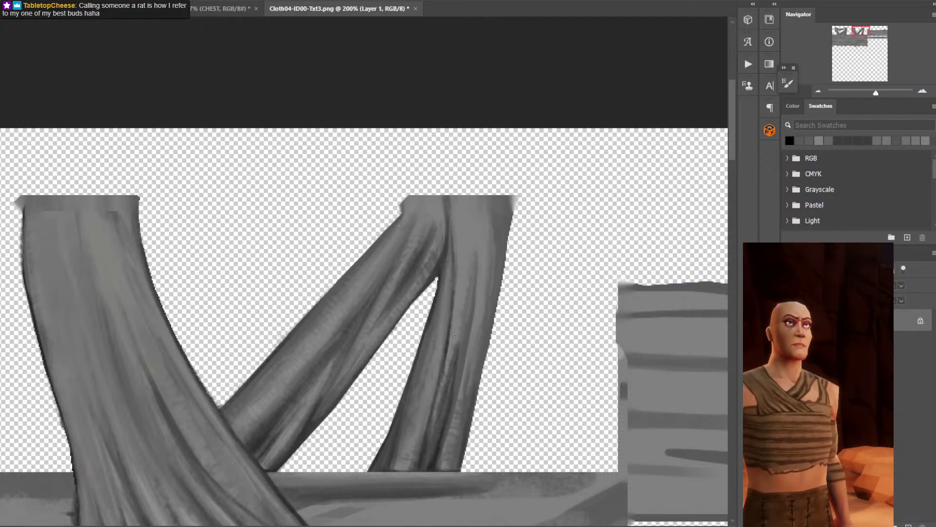
Shade the fold beside the right strap's central crease with downward strokes, and sample greys from its lower end.
mouse_move(465, 331)
mouse_down()
mouse_move(458, 358)
mouse_move(471, 309)
mouse_move(456, 389)
mouse_up()
drag(464, 349, 455, 397)
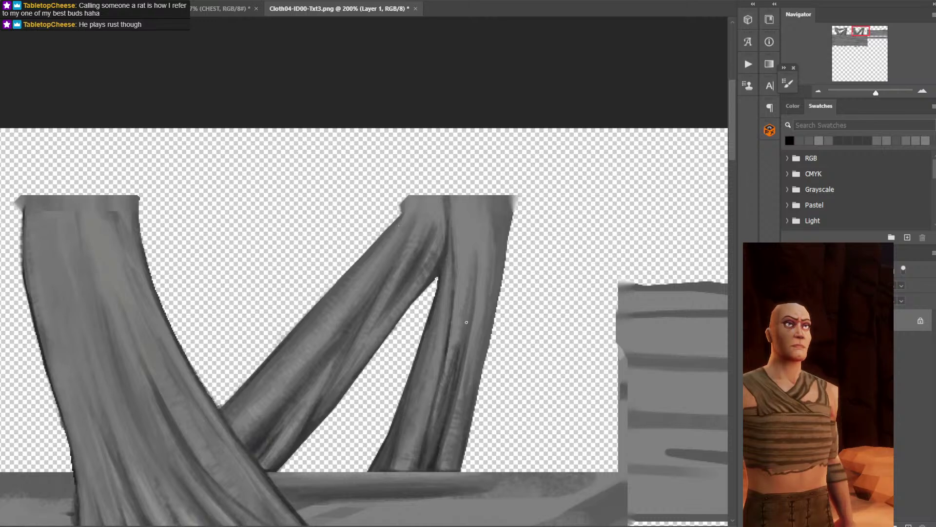
alt+click(459, 401)
alt+click(446, 447)
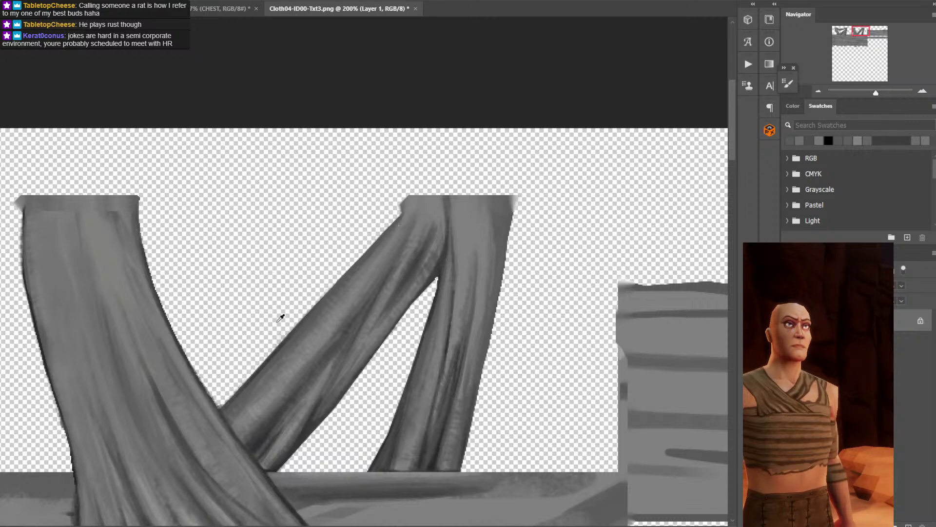
Blend the cloth between the right strap's central crease and outer edge with short strokes of sampled greys.
alt+click(268, 389)
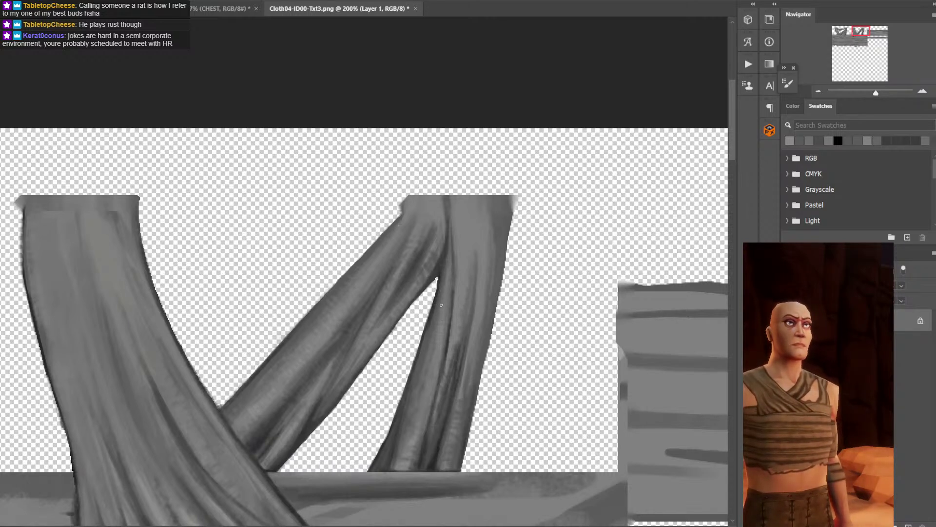
alt+click(459, 396)
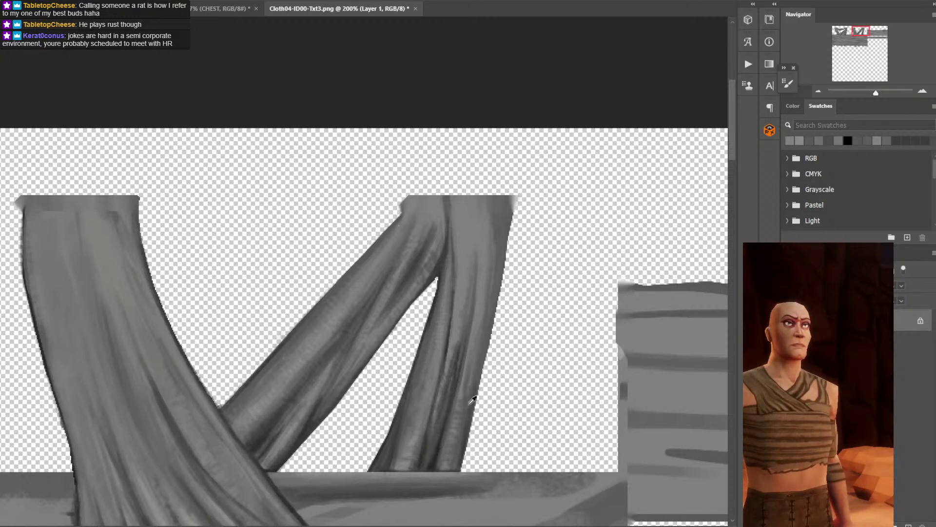
alt+click(467, 426)
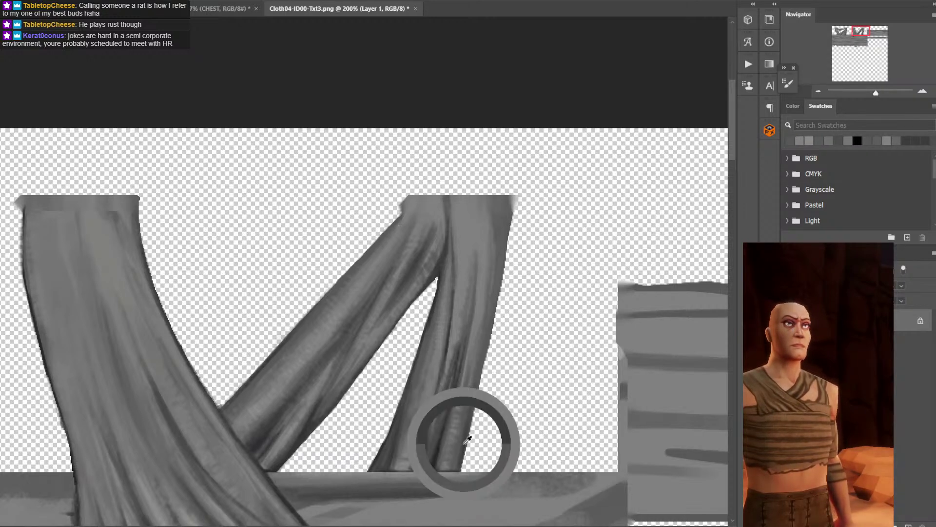
drag(474, 368, 468, 389)
mouse_move(478, 341)
mouse_down()
mouse_move(467, 399)
mouse_move(487, 280)
mouse_move(465, 360)
mouse_up()
alt+click(471, 345)
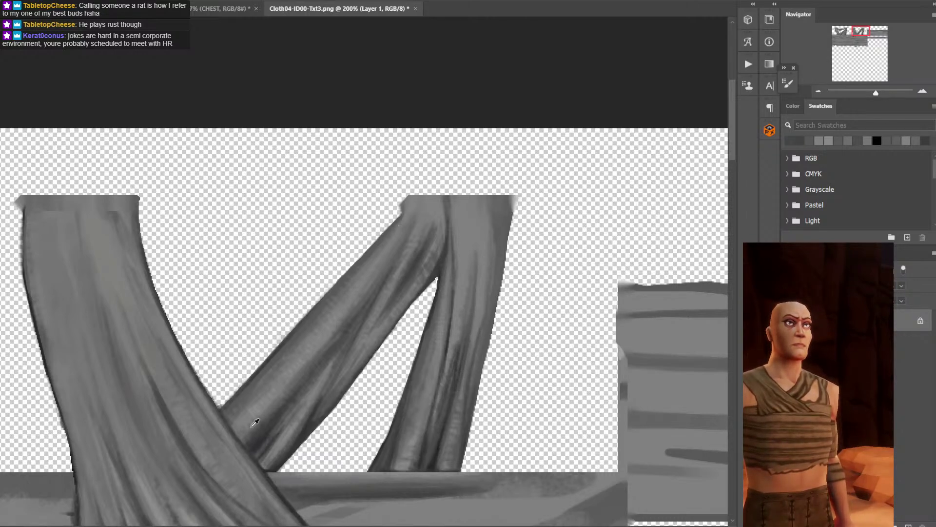
Touch up the right strap's inner edge beside the opening with a grey sampled from the diagonal strap's lower end.
scroll(363, 255, down, 3)
alt+click(231, 416)
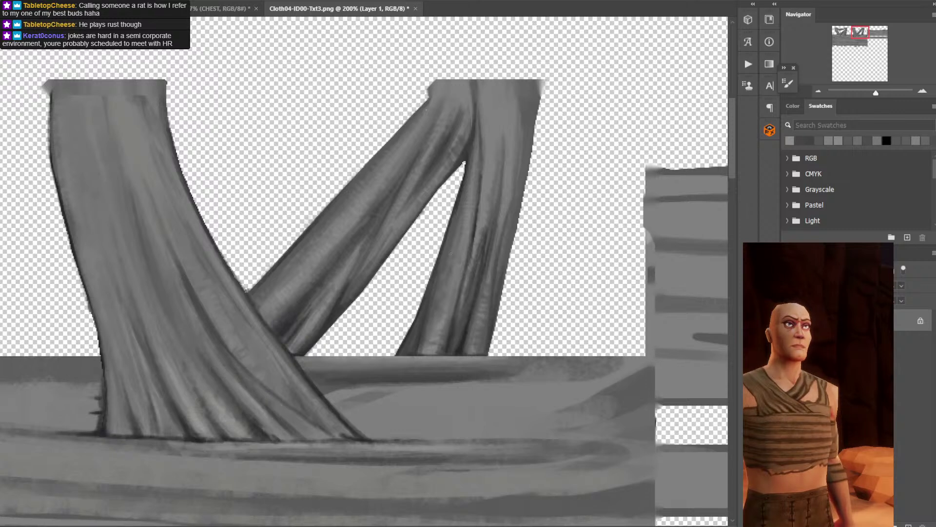
drag(464, 228, 463, 217)
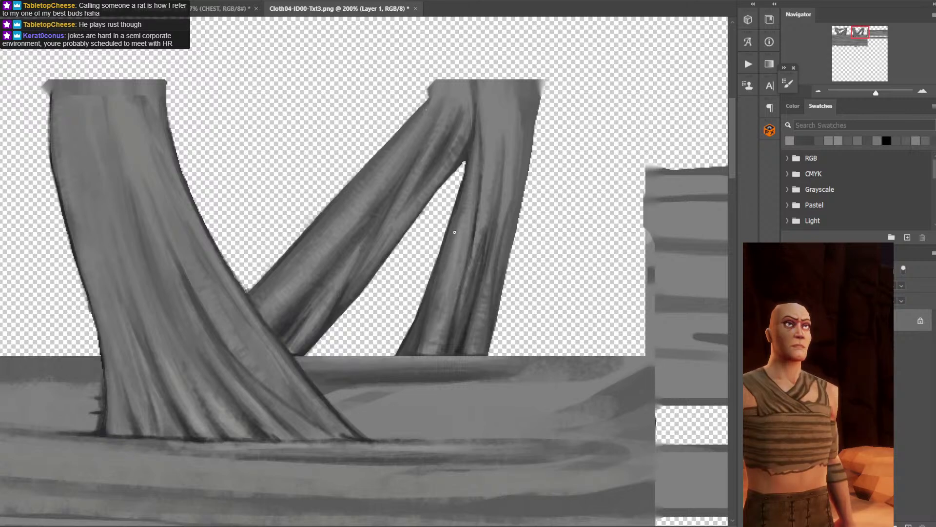
drag(505, 192, 470, 265)
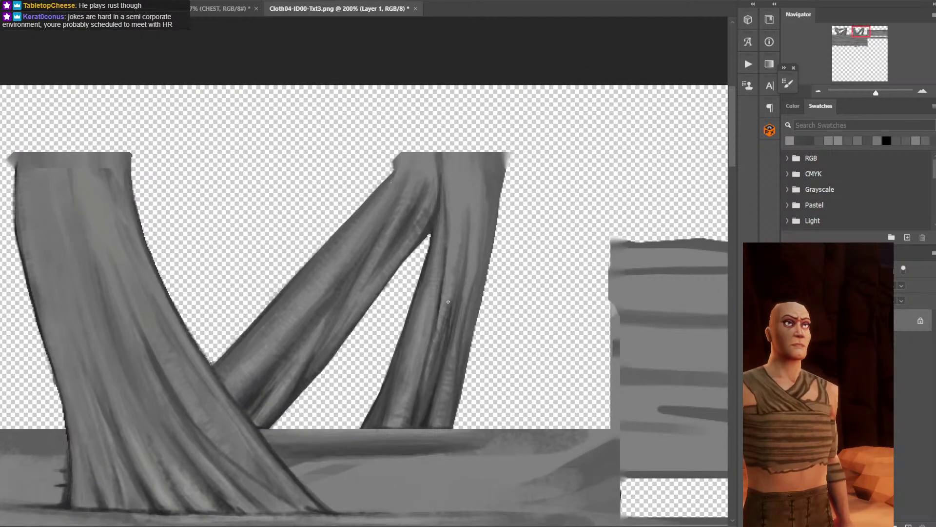
Extend soft fold shading above the right strap's central crease and sample nearby greys to blend it.
alt+click(451, 298)
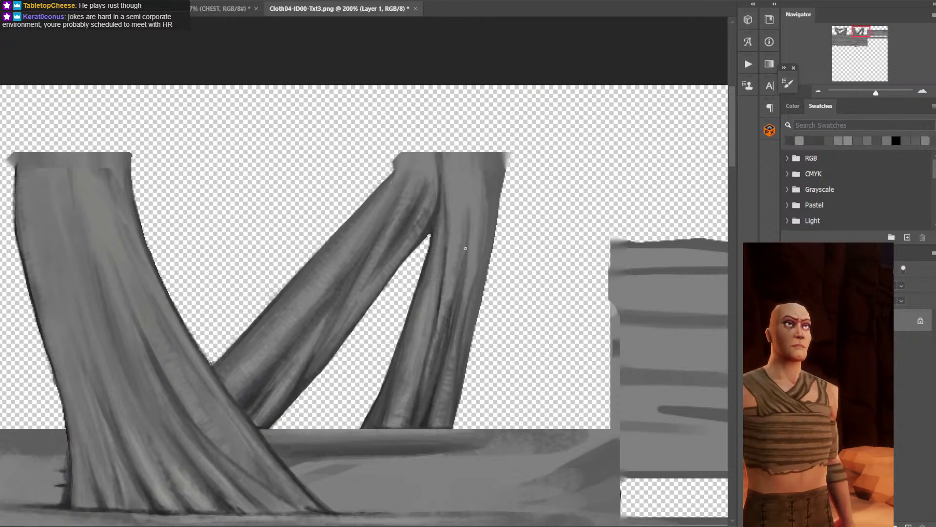
drag(461, 266, 450, 302)
alt+click(457, 271)
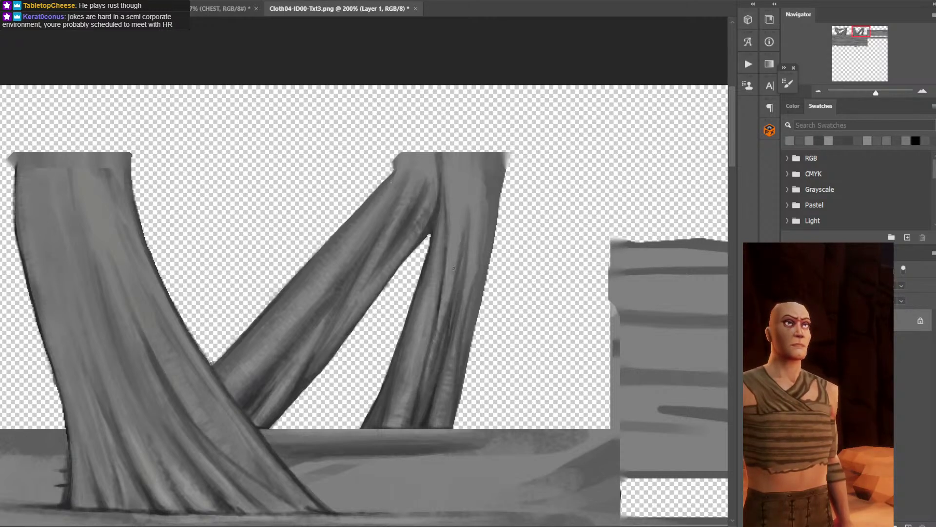
alt+click(465, 263)
alt+click(472, 277)
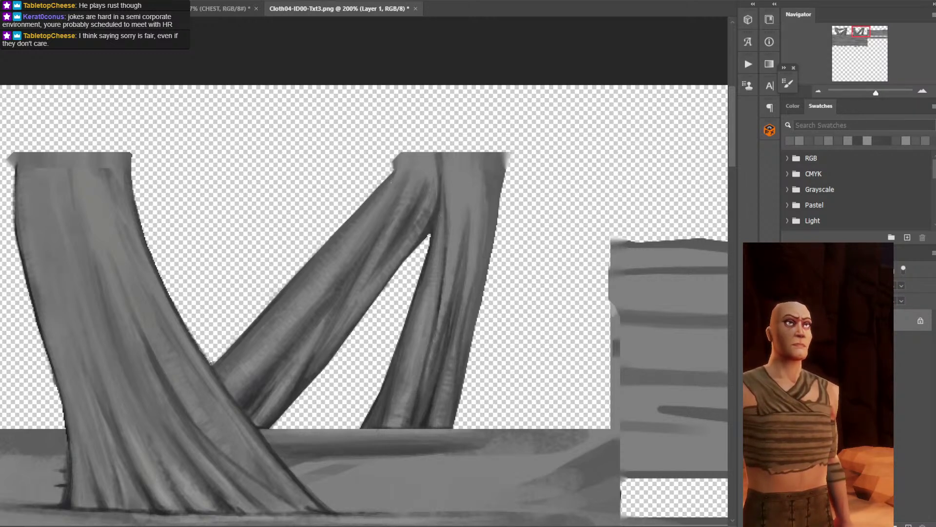
Pick black as the painting colour for darkening the right strap's outer edge.
click(1, 364)
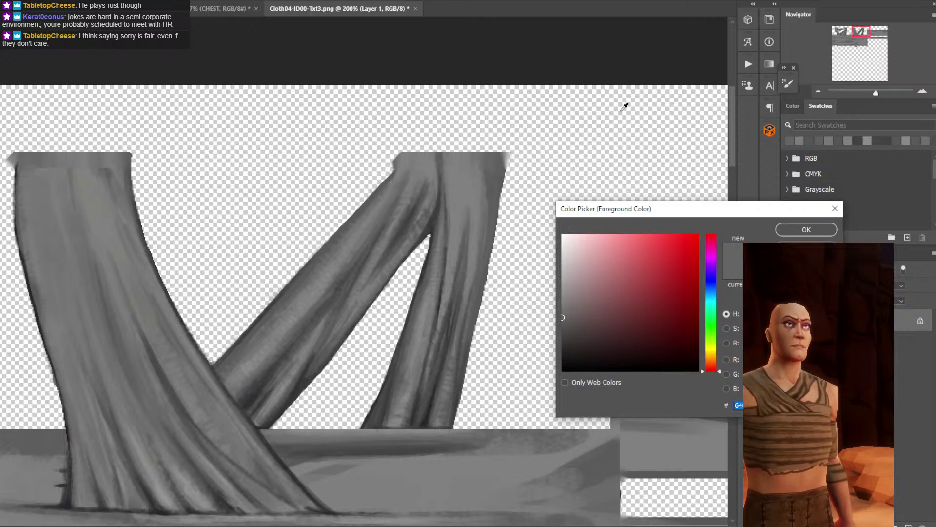
key(Return)
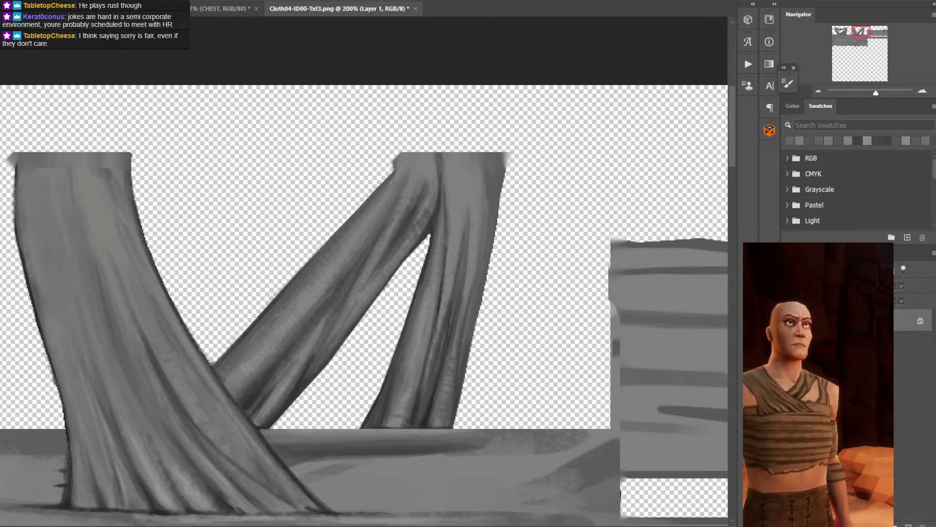
click(1, 363)
key(Return)
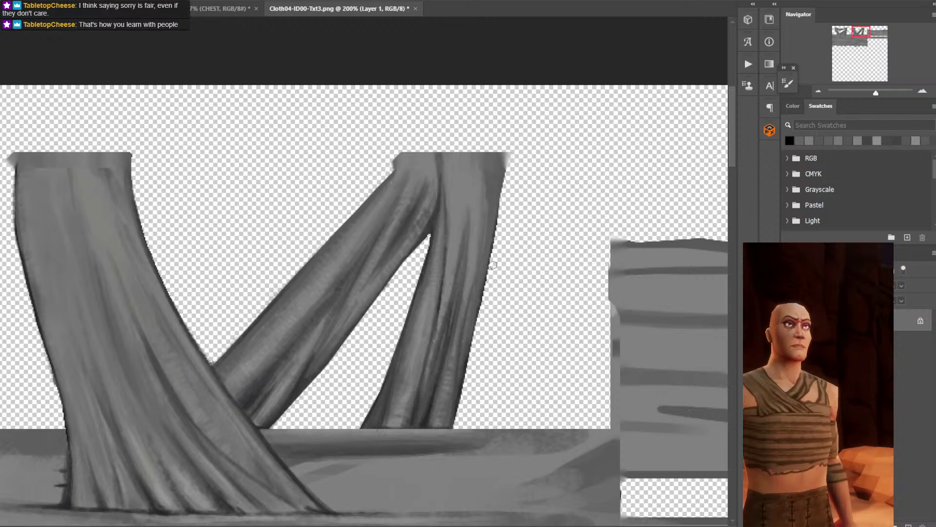
Save the texture and blend a sampled grey into the folds of the narrow rightmost strap.
key(ctrl+minus)
key(ctrl+s)
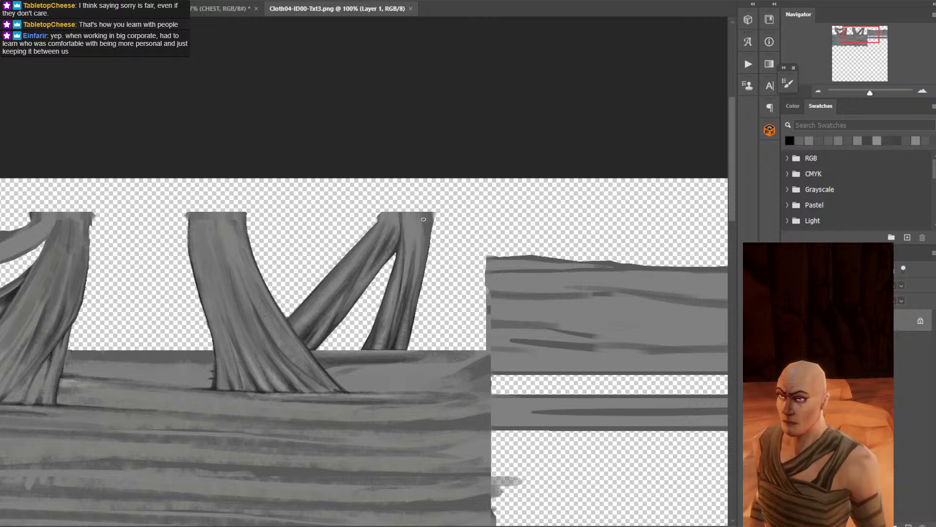
scroll(423, 219, up, 3)
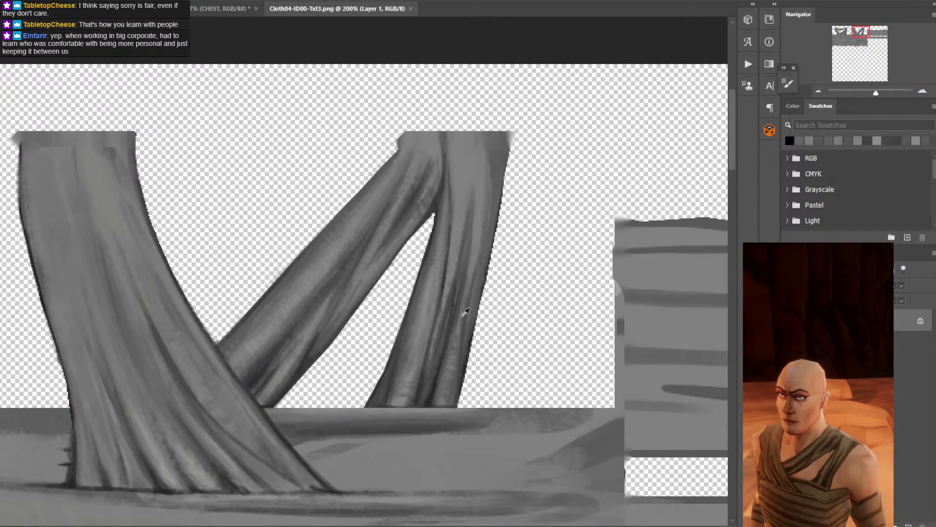
alt+click(465, 312)
drag(432, 283, 424, 327)
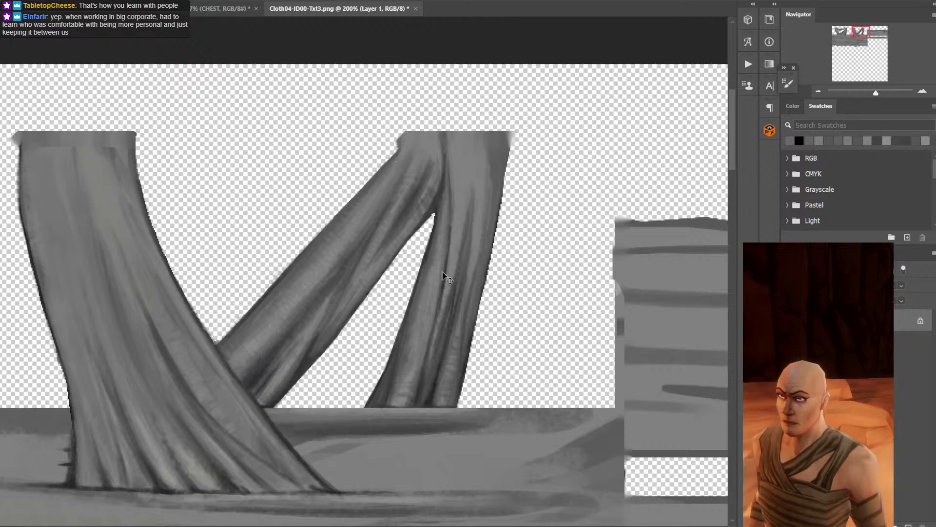
scroll(445, 277, down, 3)
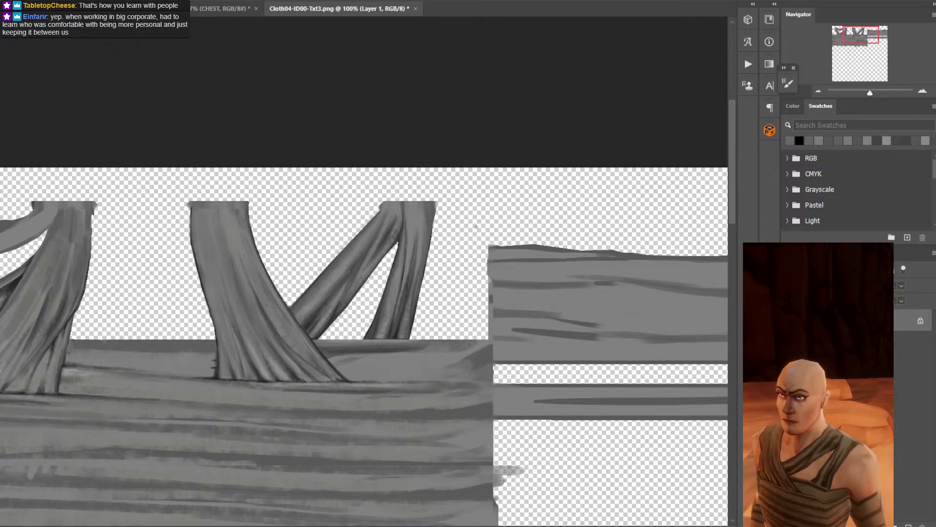
Sample dark and mid greys and lasso a small area beside the wide middle strap's base for shading the horizontal wrap.
drag(466, 257, 553, 183)
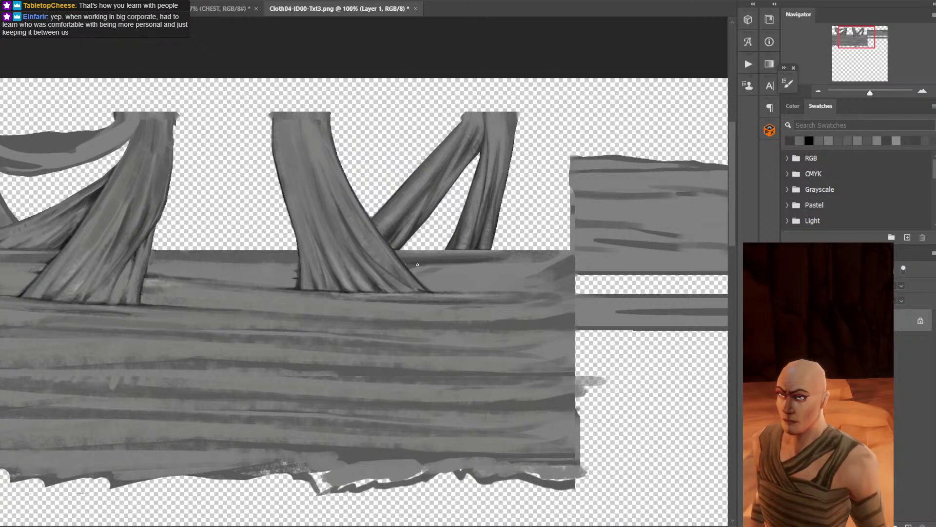
alt+click(298, 287)
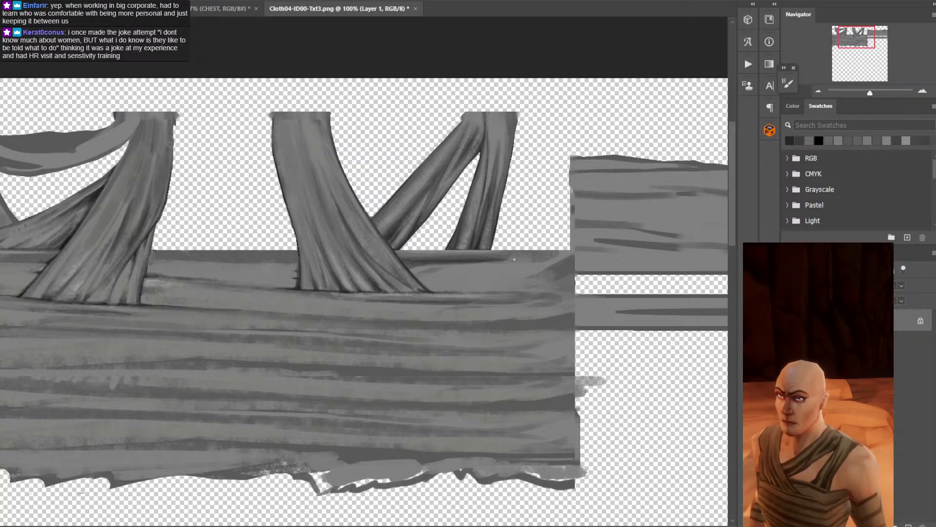
alt+click(510, 260)
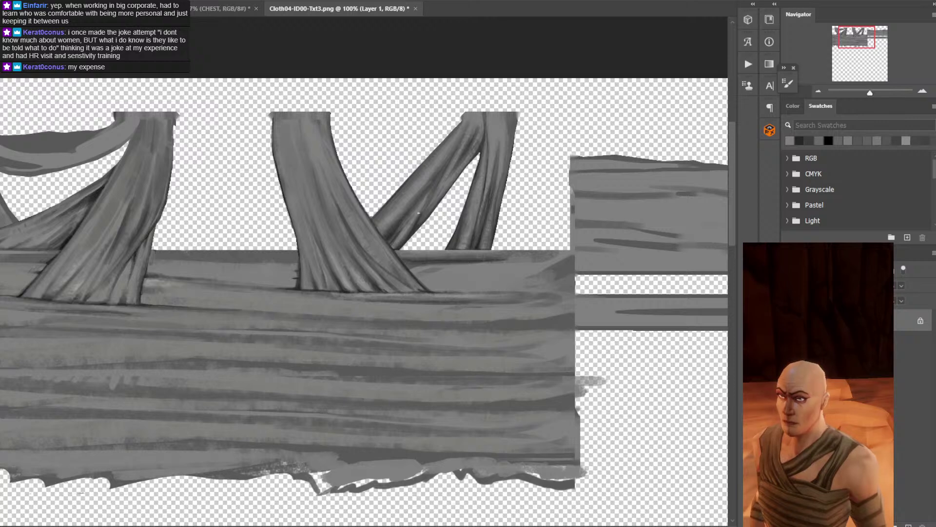
key(l)
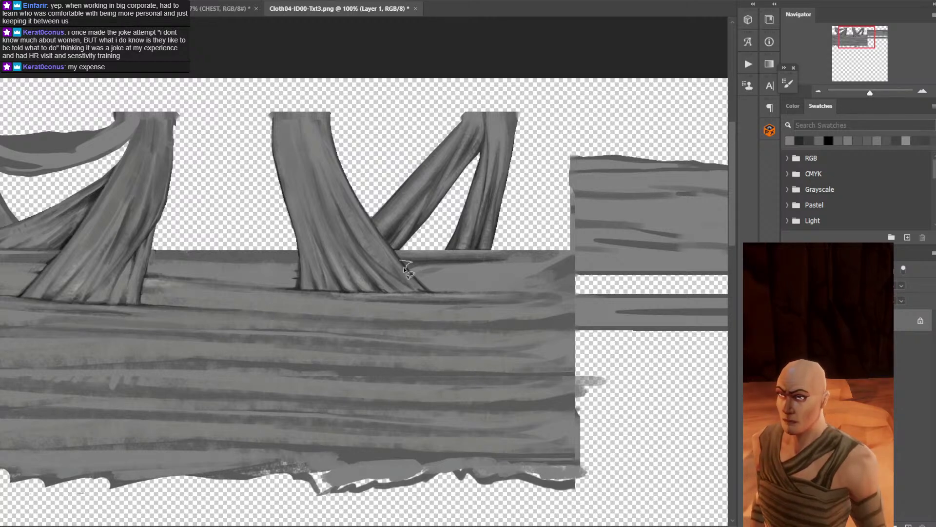
key(i)
click(301, 282)
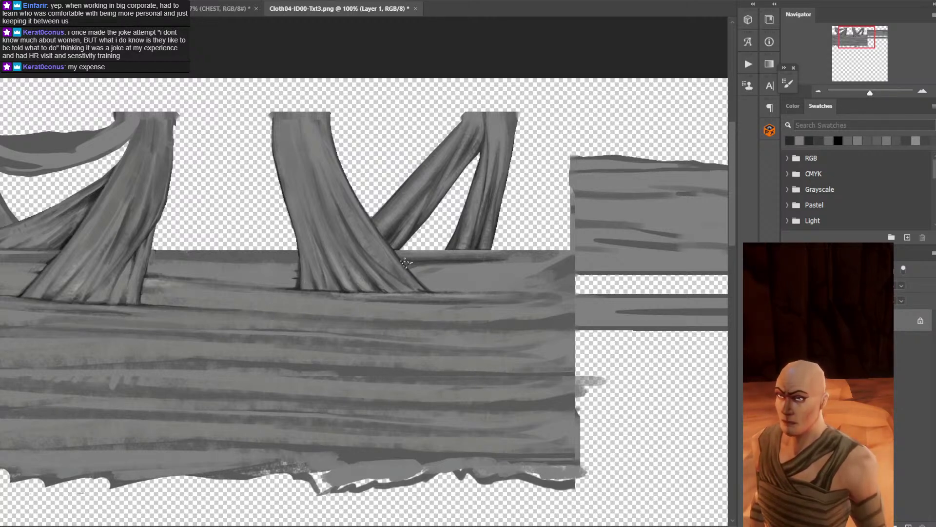
key(b)
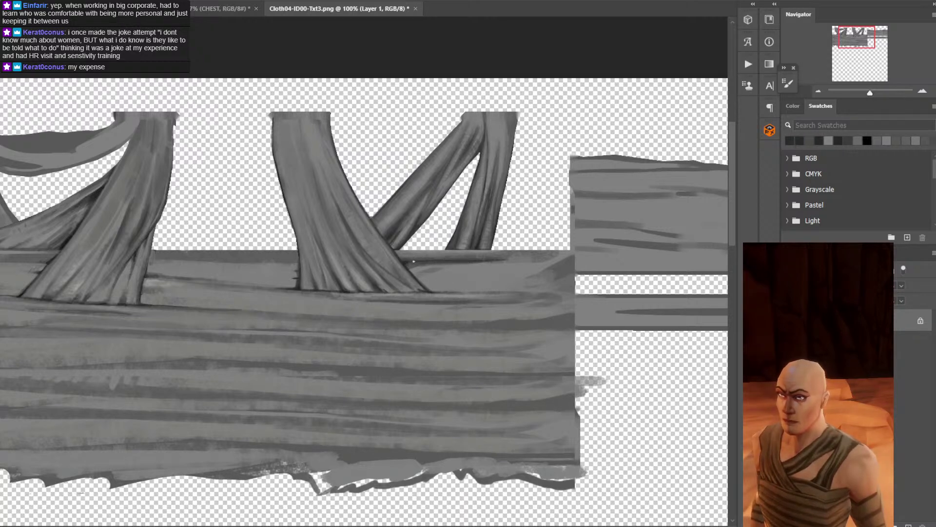
Blend sampled greys into the shadow where the wide middle strap's right edge meets the horizontal wrap, undoing the final stroke.
alt+click(407, 264)
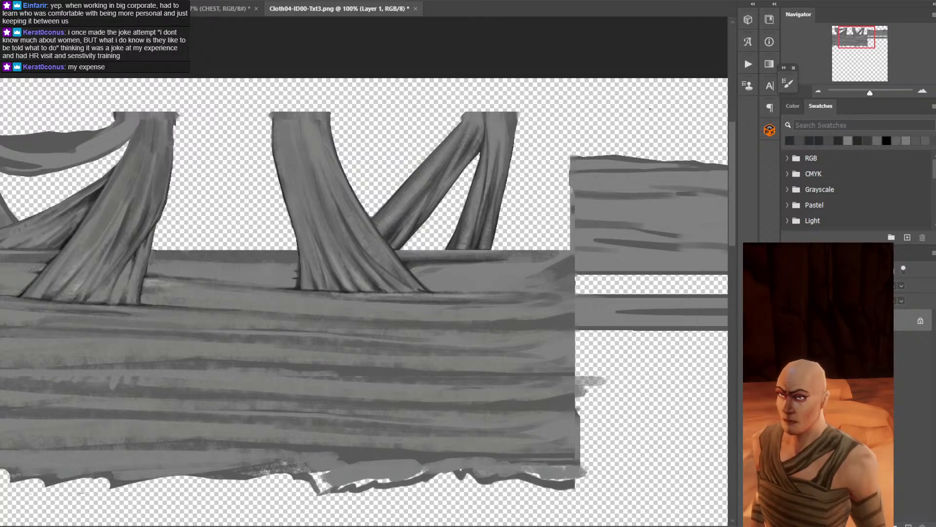
alt+click(415, 264)
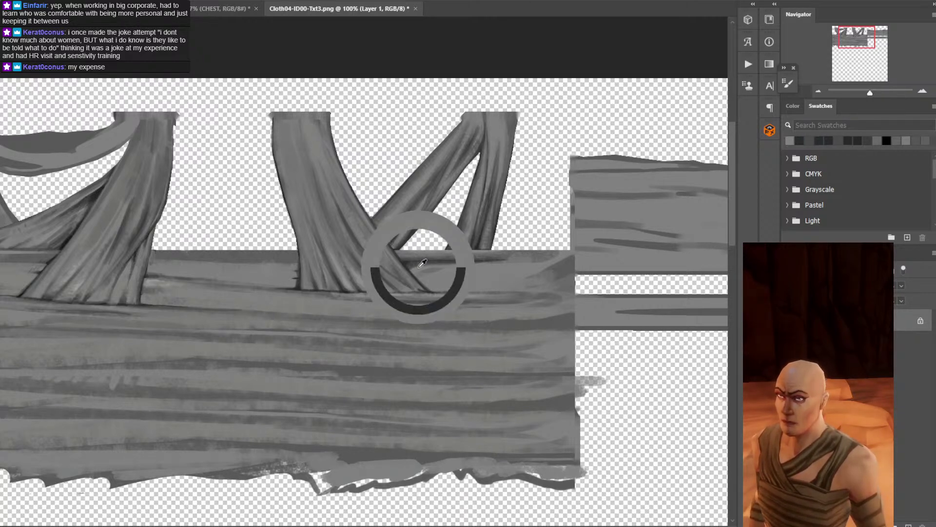
alt+click(412, 266)
alt+click(411, 263)
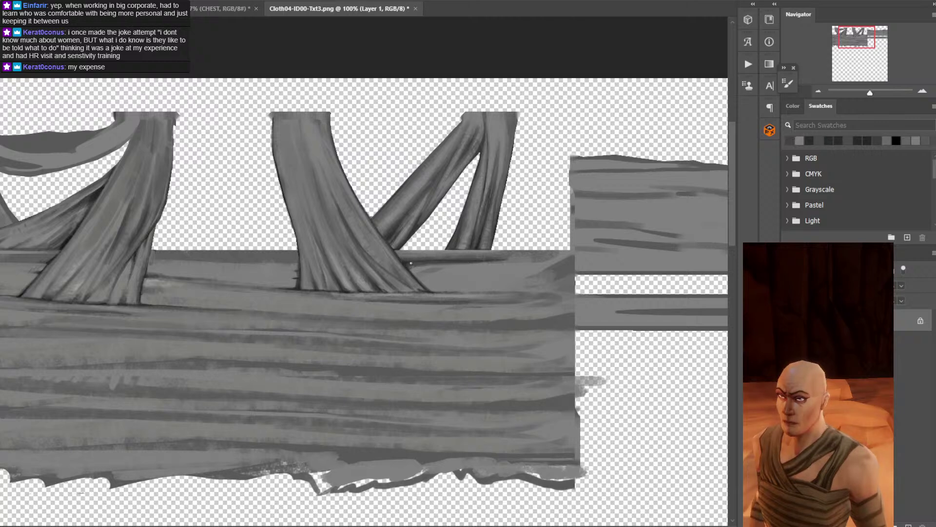
alt+click(424, 255)
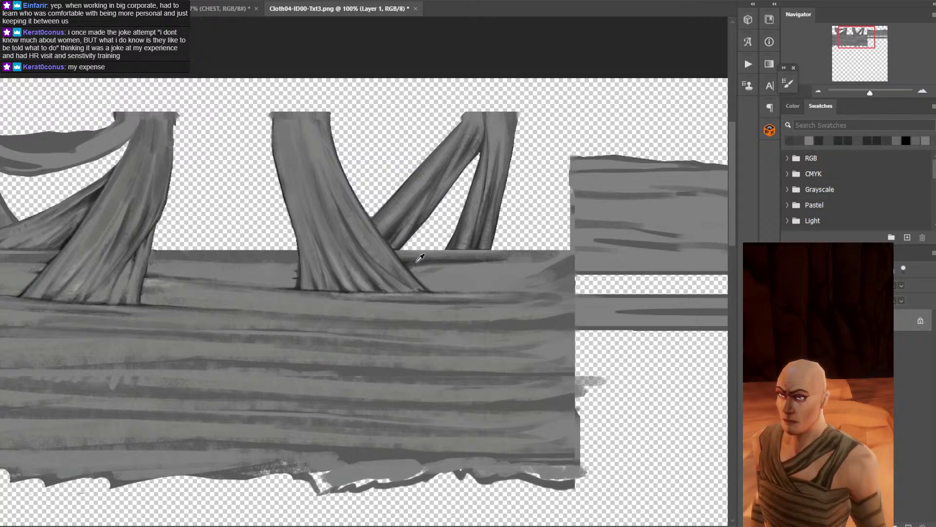
alt+click(453, 240)
drag(431, 271, 459, 269)
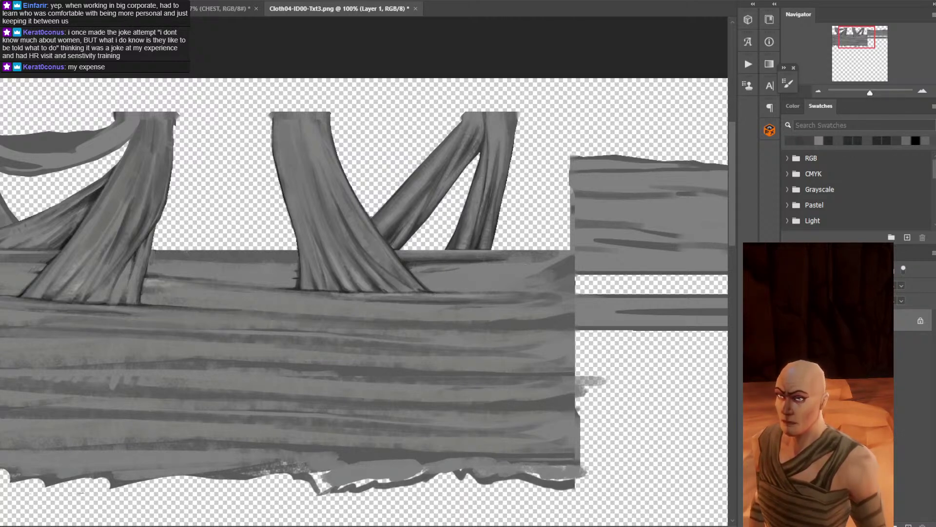
key(ctrl+z)
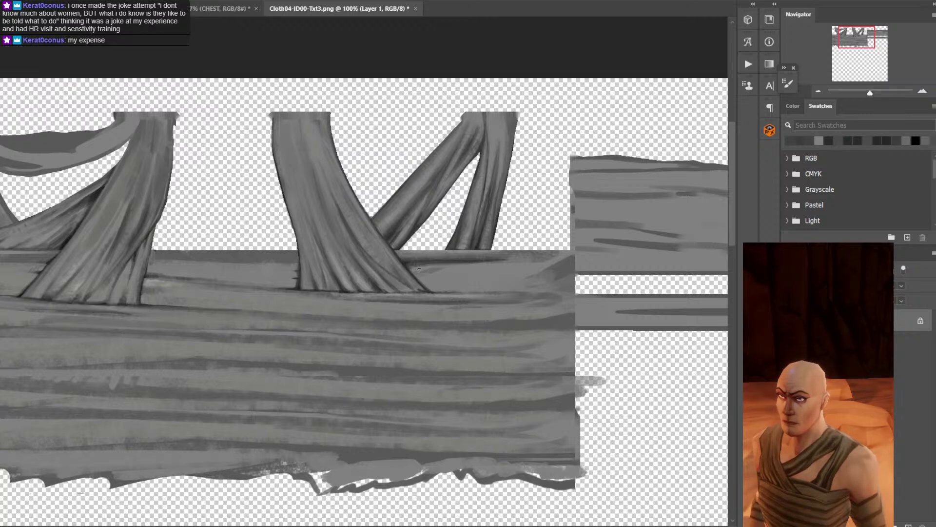
Paint grey strokes over the light area of the horizontal wrap to the right of the wide middle strap's base.
drag(419, 269, 477, 268)
drag(421, 275, 495, 276)
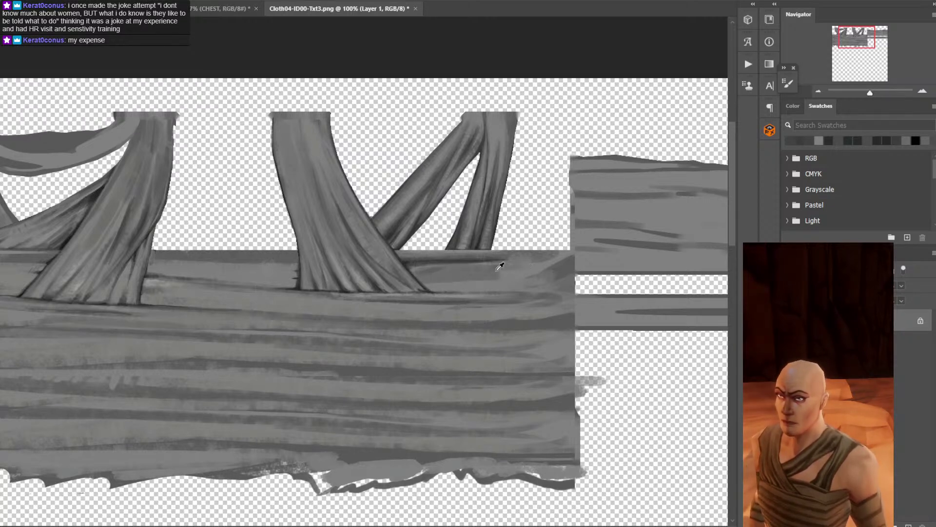
alt+click(499, 266)
drag(522, 266, 533, 273)
mouse_move(466, 282)
mouse_down()
mouse_move(517, 285)
mouse_move(433, 287)
mouse_move(525, 284)
mouse_move(442, 288)
mouse_up()
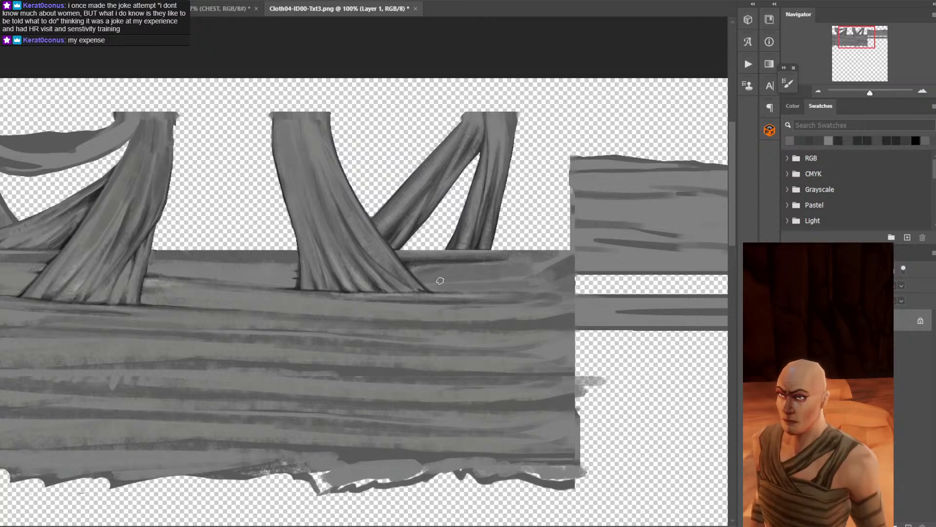
alt+click(441, 276)
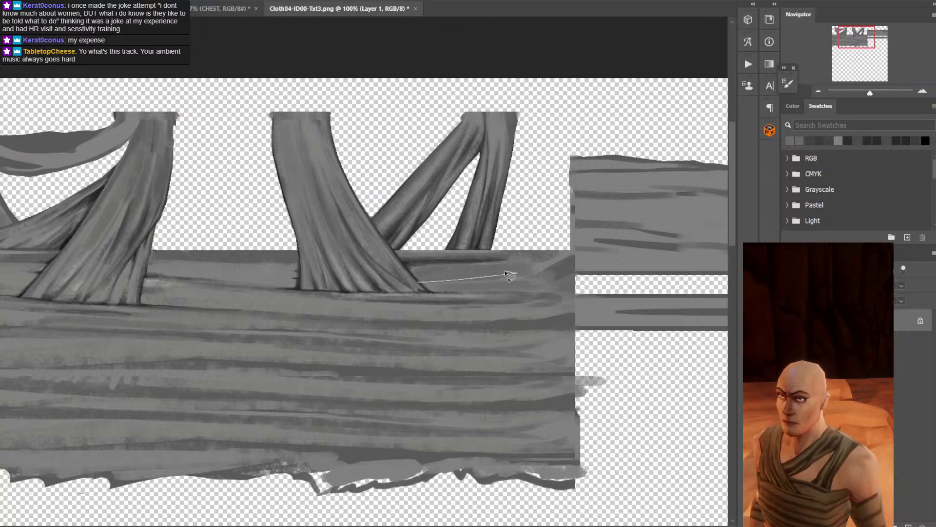
Shade lasso-selected wedges of the wrap beside the wide middle strap's right edge with a sampled dark grey.
mouse_move(422, 283)
mouse_down()
mouse_move(517, 279)
mouse_move(489, 269)
mouse_move(443, 270)
mouse_move(452, 283)
mouse_move(416, 280)
mouse_move(485, 269)
mouse_up()
alt+click(299, 279)
key(ctrl+d)
key(l)
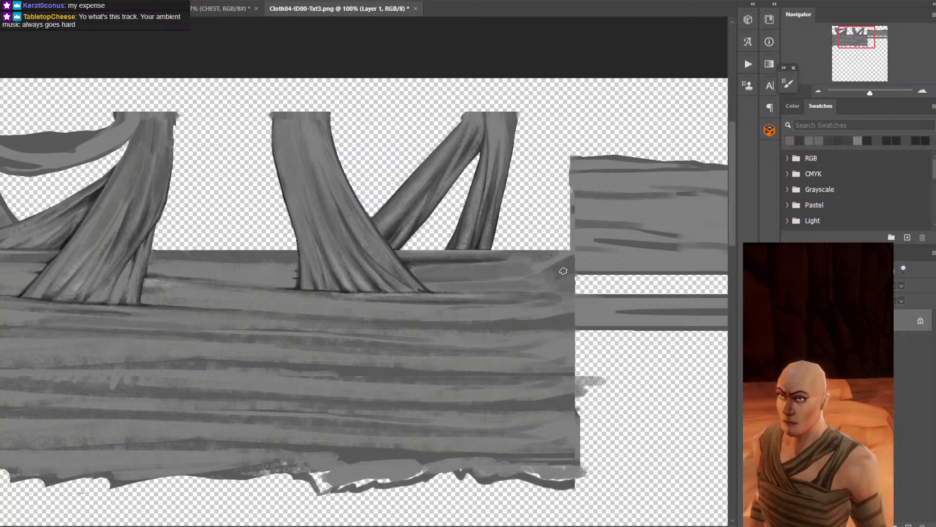
drag(462, 305, 508, 301)
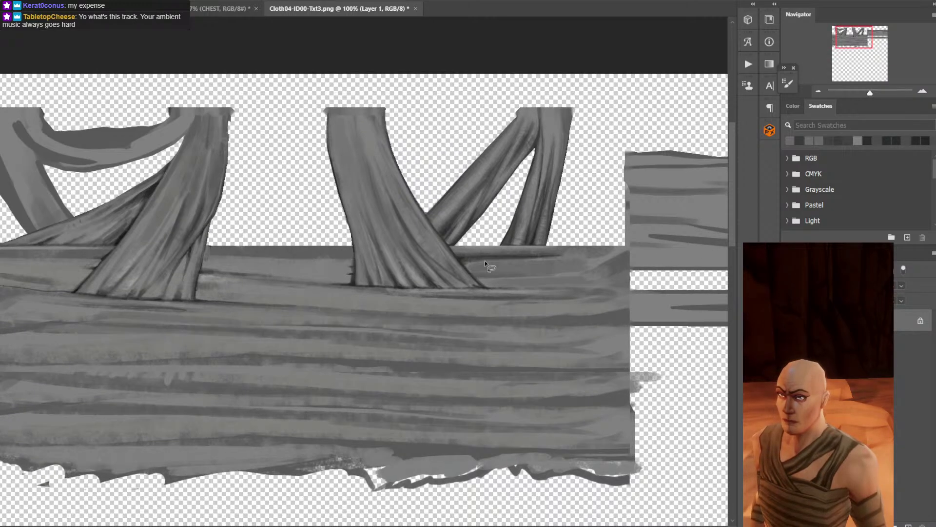
drag(462, 263, 470, 268)
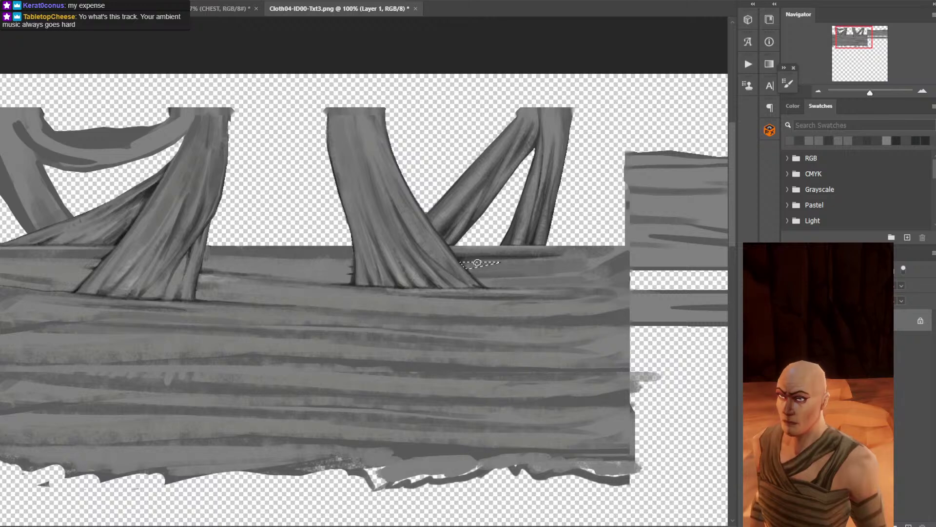
Save the cloth texture file.
key(ctrl+minus)
key(ctrl+plus)
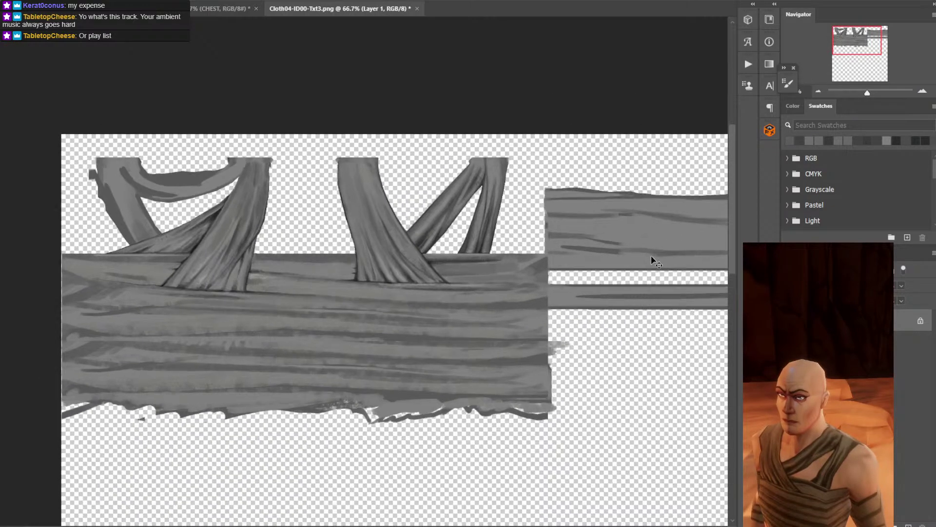
key(ctrl+s)
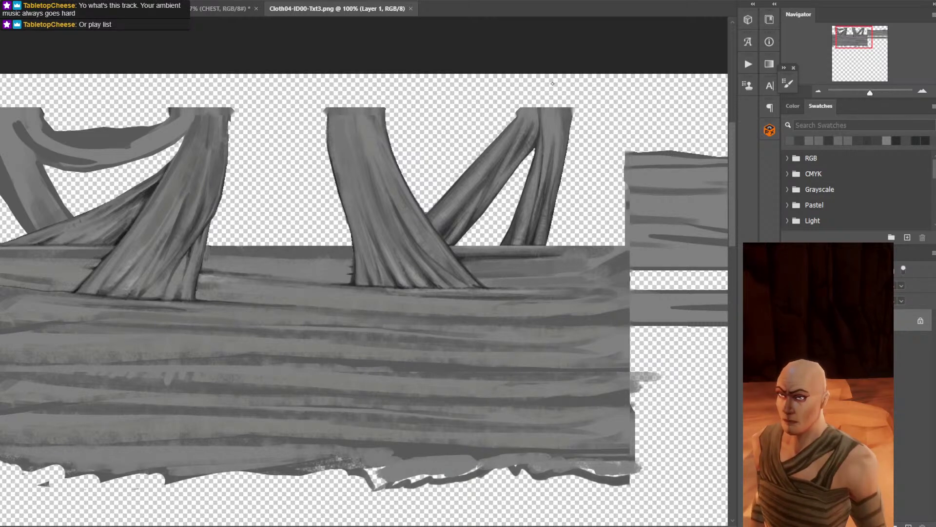
Touch up the shadow under the wrap's upper fold beside the wide middle strap with sampled dark grey.
alt+click(461, 255)
drag(468, 262, 471, 268)
key(ctrl+z)
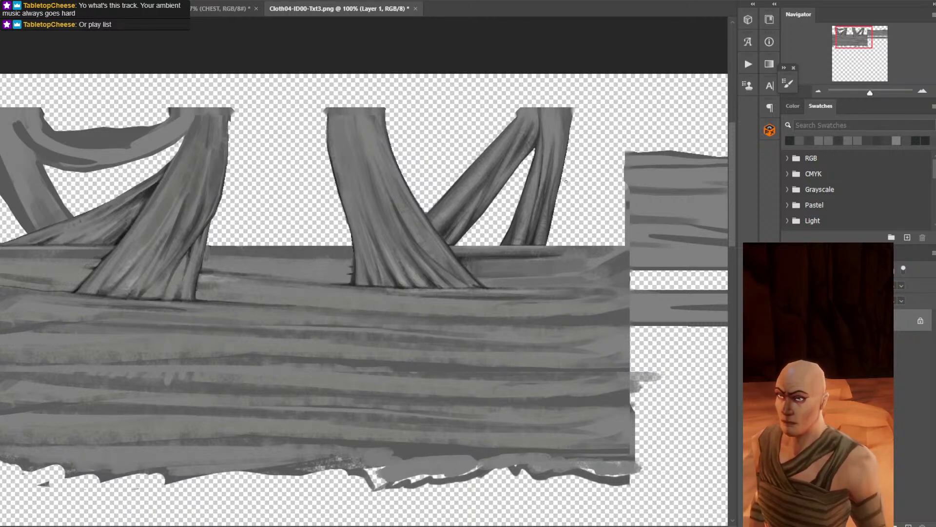
click(488, 264)
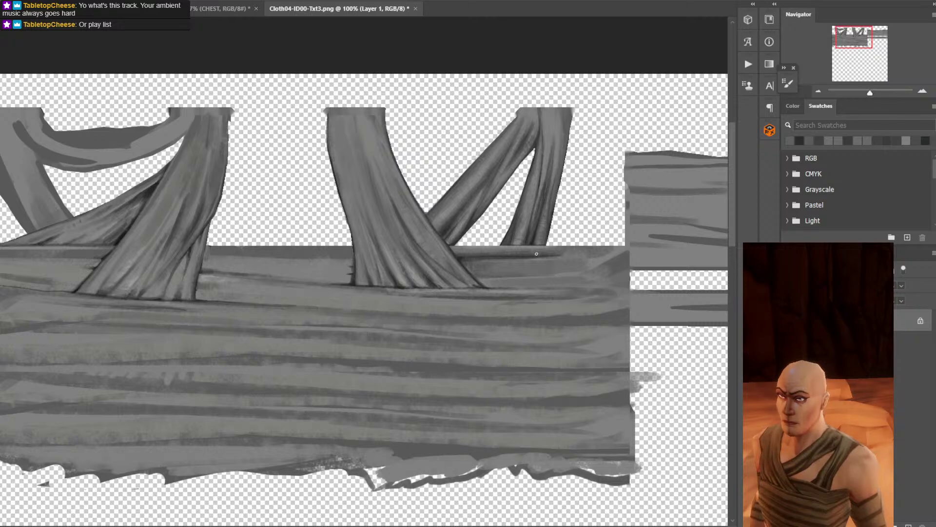
Shade the wrap around the lower right corner of the wide middle strap using sampled greys.
key(ctrl+plus)
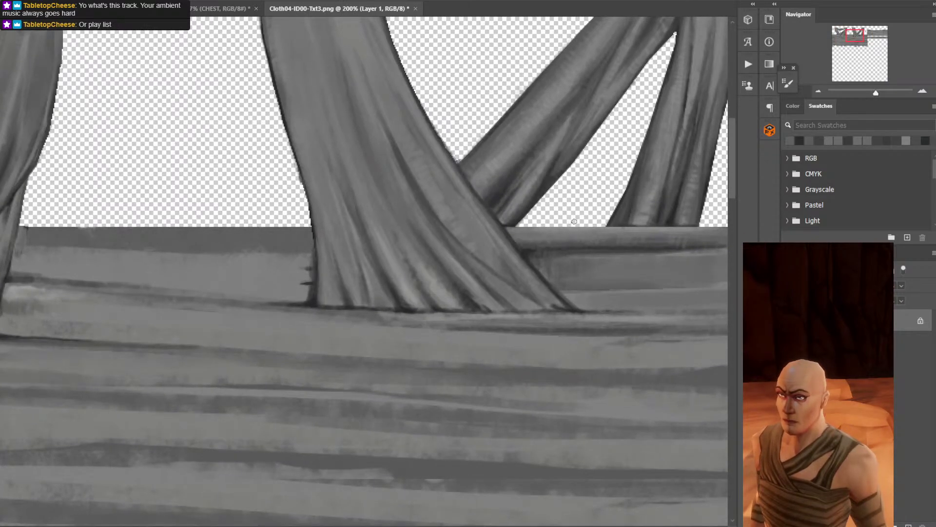
alt+click(529, 250)
drag(569, 296, 587, 301)
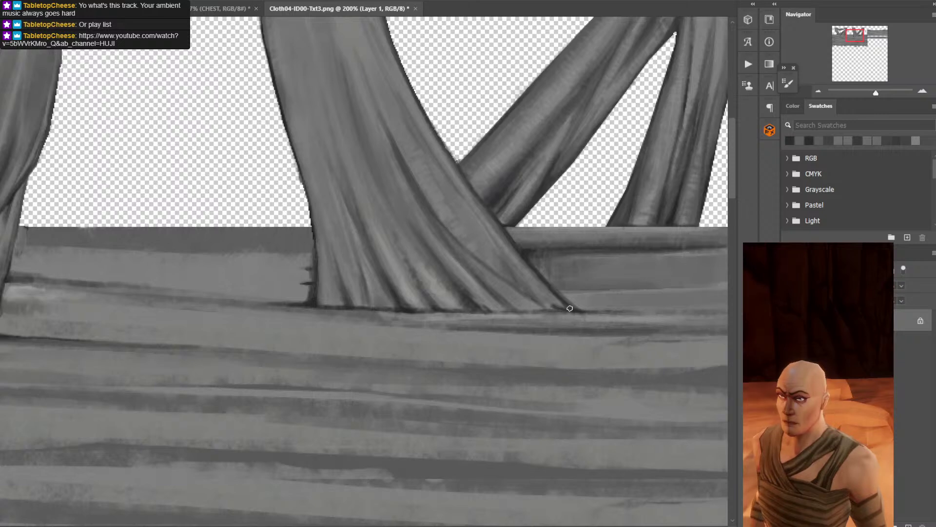
alt+click(582, 298)
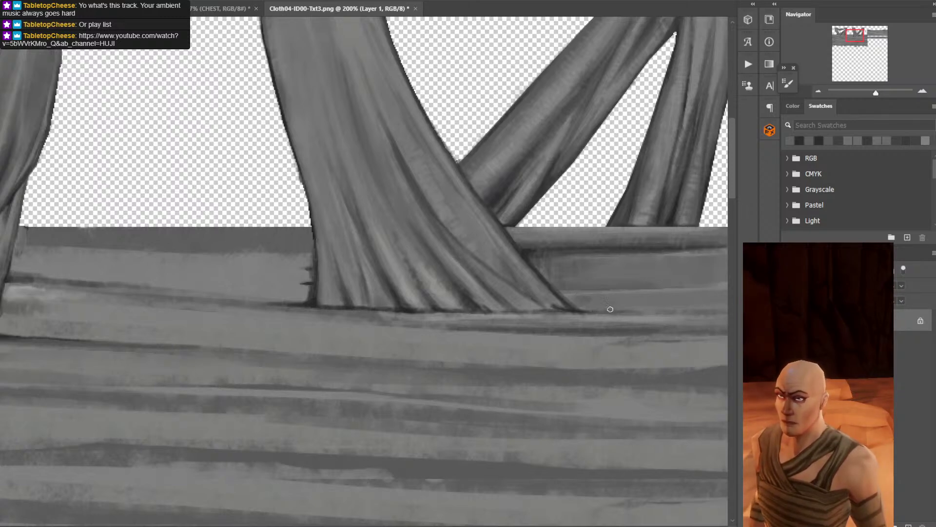
Blend sampled greys into the wrap's upper fold where it tucks behind the wide middle strap.
alt+click(528, 246)
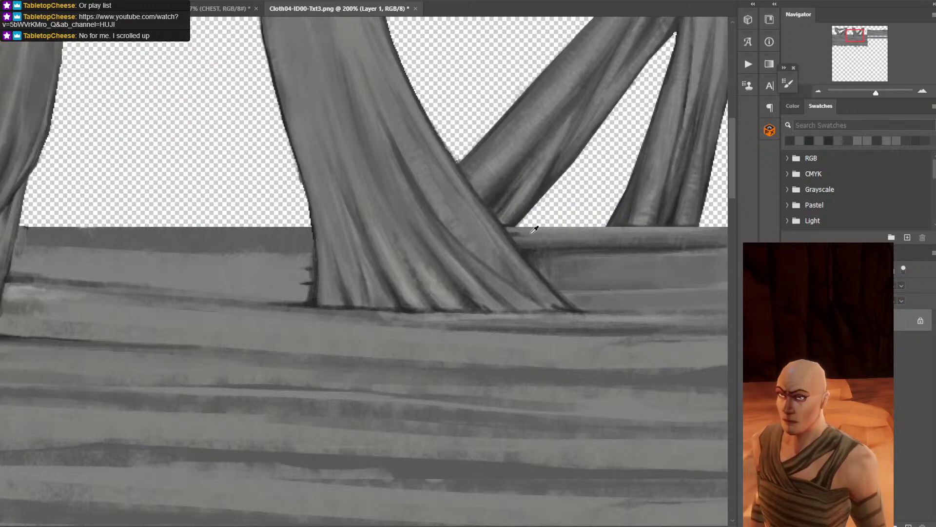
alt+click(532, 232)
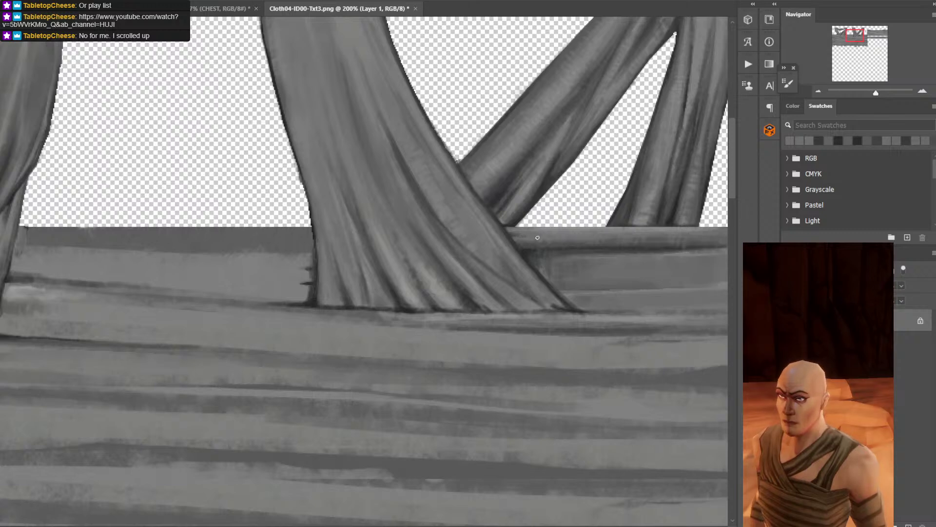
alt+click(531, 253)
alt+click(526, 252)
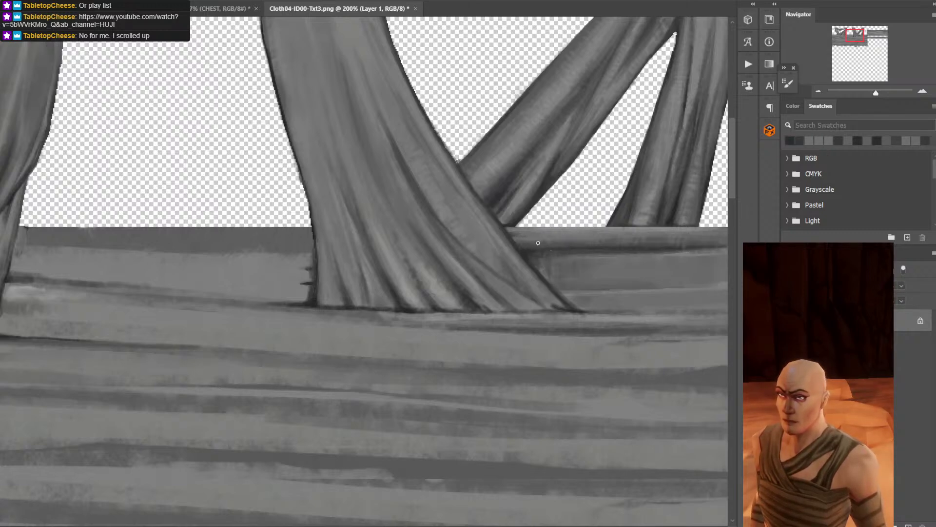
drag(535, 228, 623, 237)
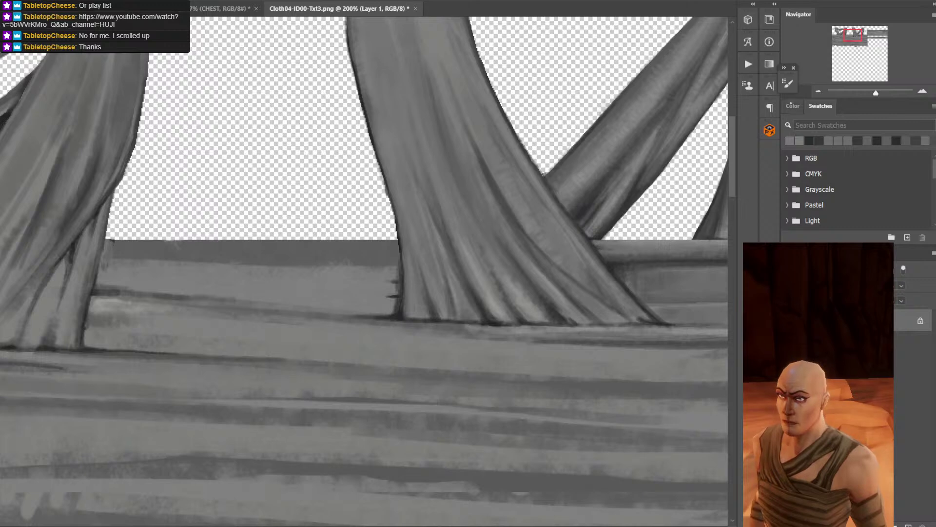
alt+click(614, 261)
mouse_move(594, 239)
mouse_down()
mouse_move(721, 241)
mouse_move(566, 240)
mouse_up()
key(ctrl+z)
drag(700, 260, 490, 306)
key(ctrl+z)
Paint a dark outline along the wrap's top edge beneath the narrow straps and blend the fold below it with sampled grey.
mouse_move(406, 266)
mouse_down()
mouse_move(599, 267)
mouse_move(406, 275)
mouse_move(724, 271)
mouse_up()
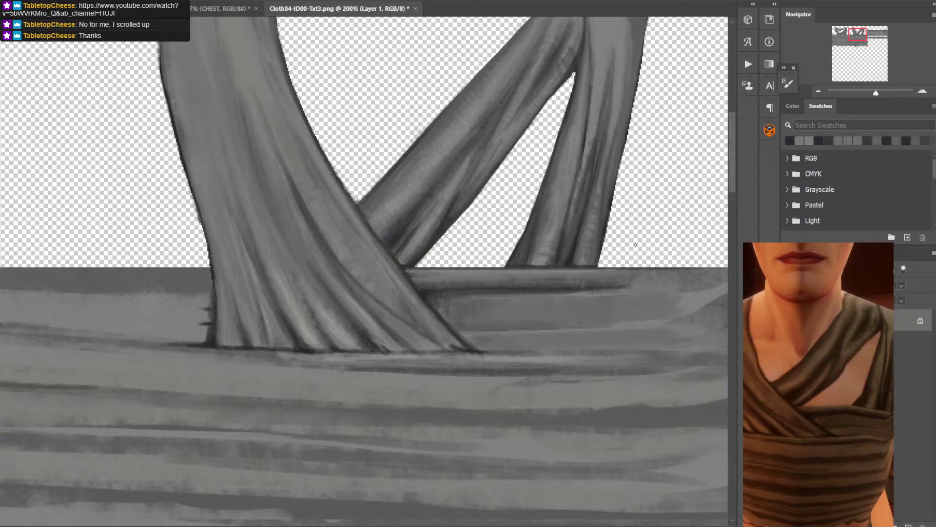
alt+click(464, 271)
mouse_move(418, 278)
mouse_down()
mouse_move(450, 269)
mouse_move(601, 268)
mouse_up()
mouse_move(489, 278)
mouse_down()
mouse_move(471, 278)
mouse_move(498, 278)
mouse_up()
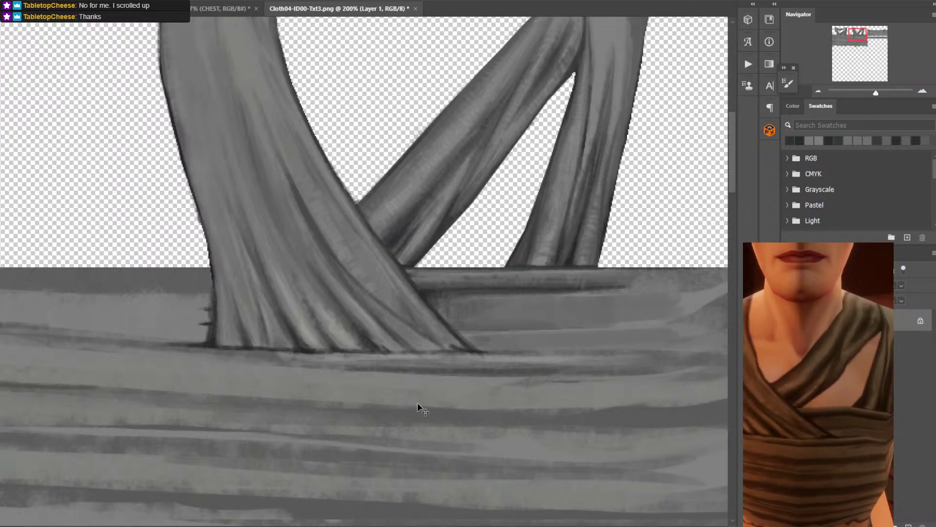
Save the texture and paint a dark outline along the wrap's top edge between the two wide straps.
key(ctrl+s)
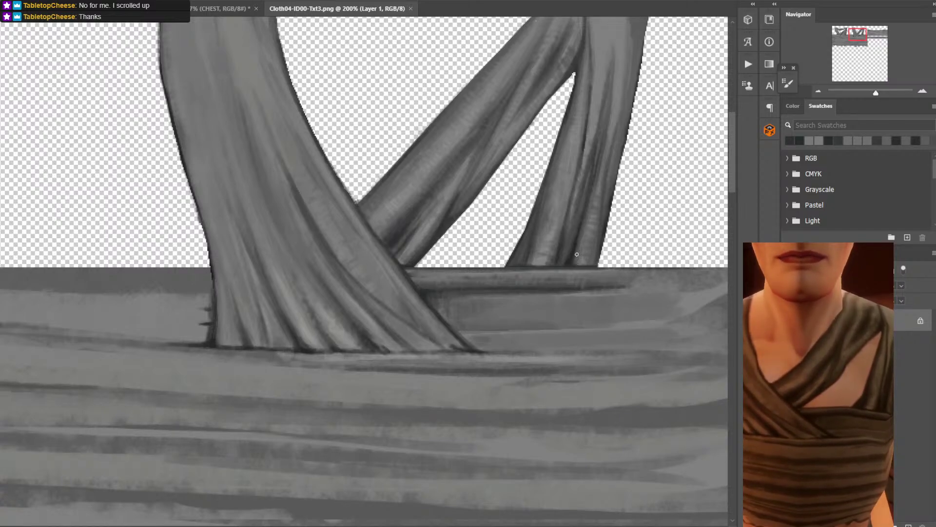
scroll(583, 252, down, 2)
drag(550, 284, 598, 283)
key(ctrl+plus)
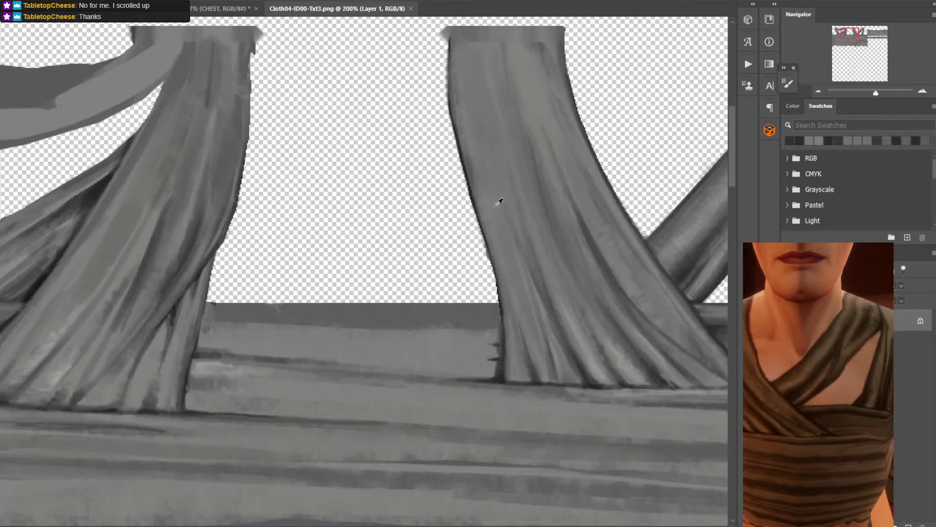
mouse_move(405, 323)
mouse_down()
mouse_move(196, 305)
mouse_move(497, 305)
mouse_move(216, 304)
mouse_up()
mouse_move(495, 325)
mouse_down()
mouse_move(220, 310)
mouse_move(481, 314)
mouse_move(541, 278)
mouse_move(479, 310)
mouse_move(404, 313)
mouse_move(484, 316)
mouse_move(334, 312)
mouse_move(393, 316)
mouse_move(356, 314)
mouse_up()
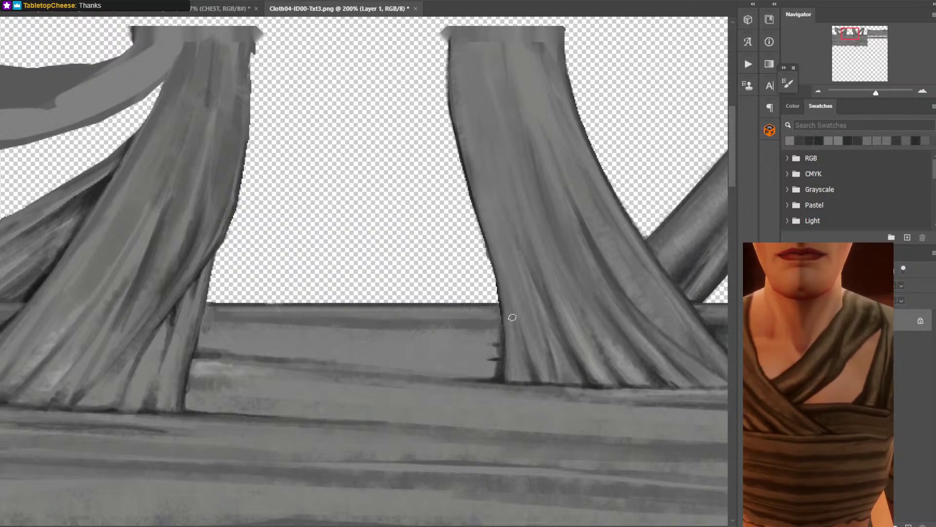
Paint a sampled dark grey crease under the wrap's top fold where it meets the wide middle strap.
alt+click(501, 350)
drag(500, 327, 484, 327)
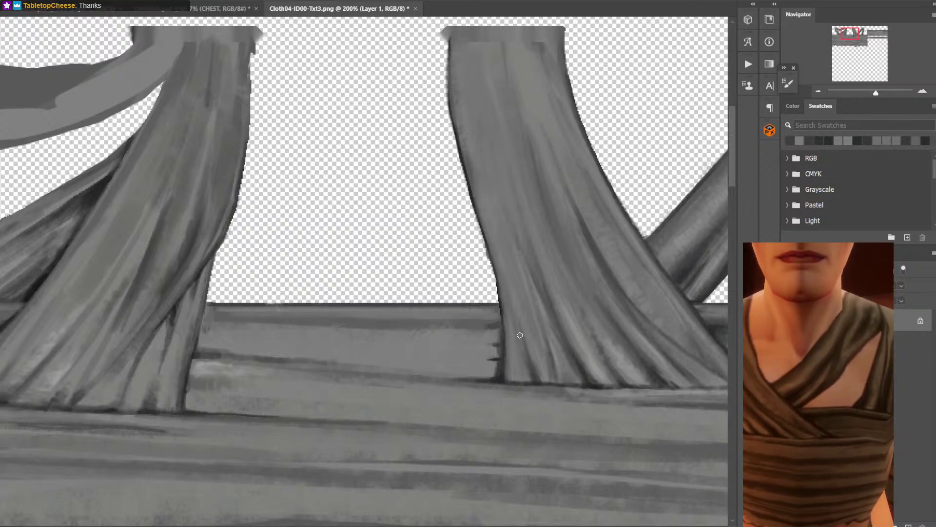
alt+click(49, 270)
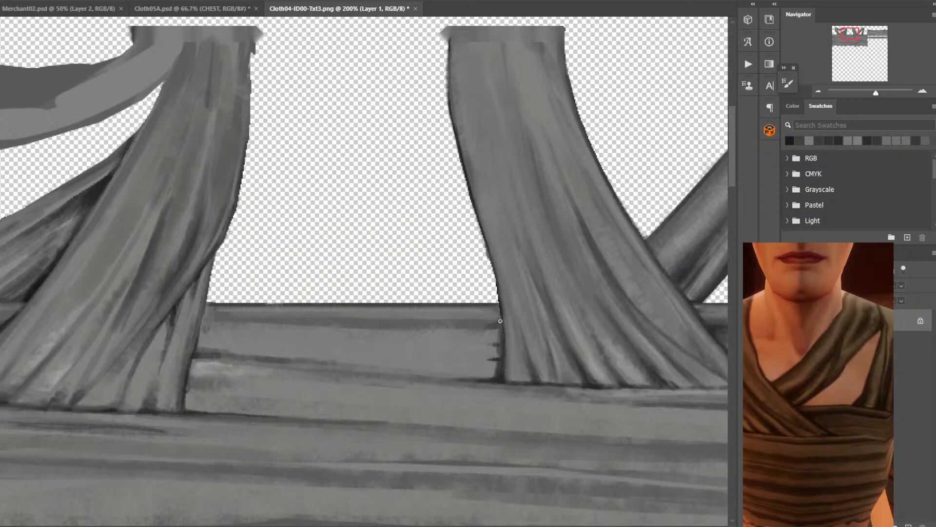
mouse_move(493, 328)
mouse_down()
mouse_move(420, 326)
mouse_move(500, 319)
mouse_move(435, 320)
mouse_move(498, 317)
mouse_move(468, 321)
mouse_move(492, 310)
mouse_move(426, 316)
mouse_move(505, 314)
mouse_move(335, 317)
mouse_up()
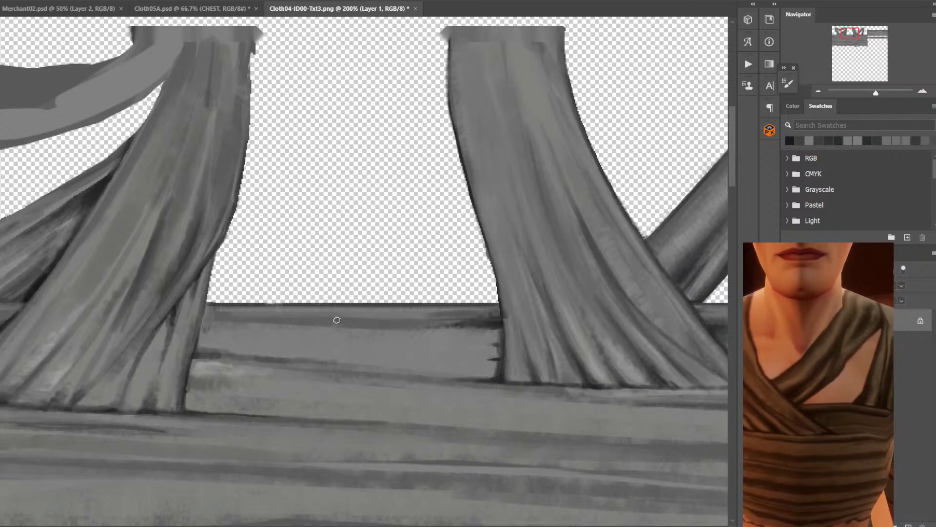
Darken and blend the same top fold's crease beside the left wide strap using sampled greys.
drag(211, 318, 205, 321)
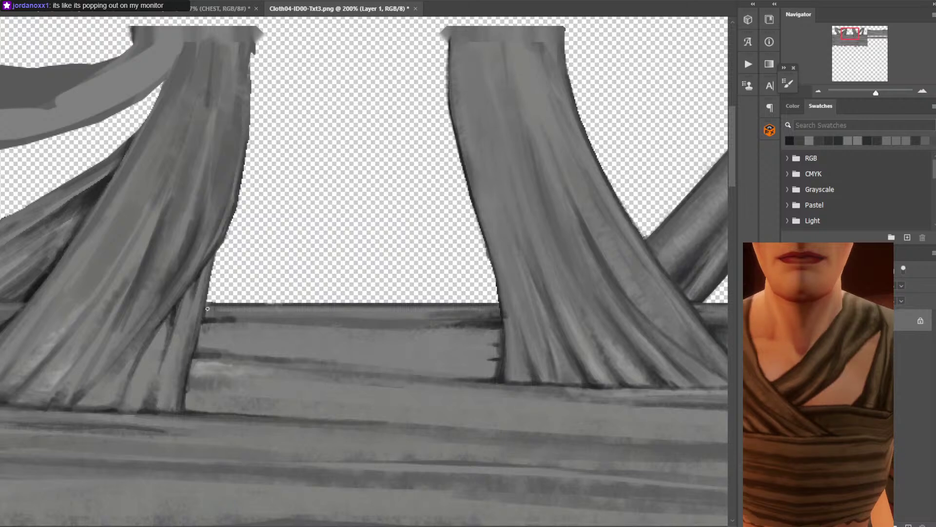
alt+click(219, 315)
alt+click(245, 316)
drag(223, 317, 214, 317)
alt+click(215, 317)
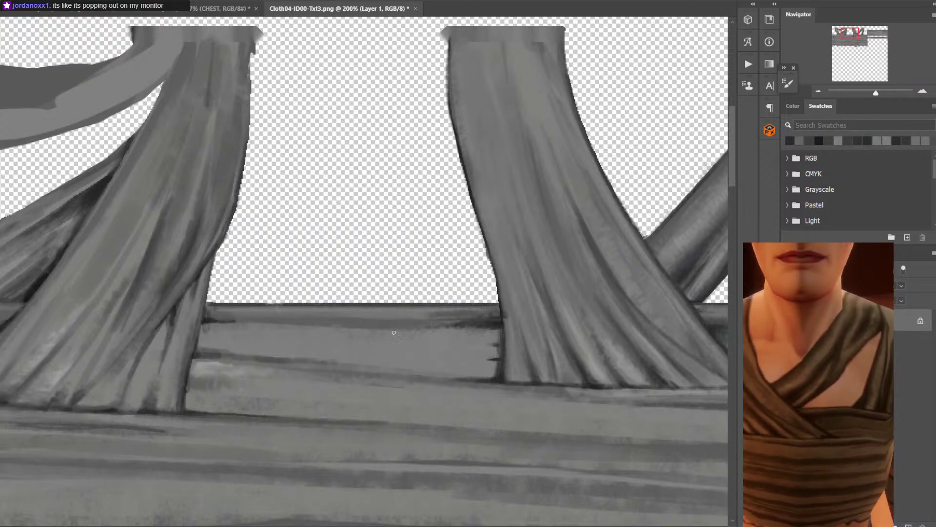
alt+click(218, 317)
alt+click(215, 317)
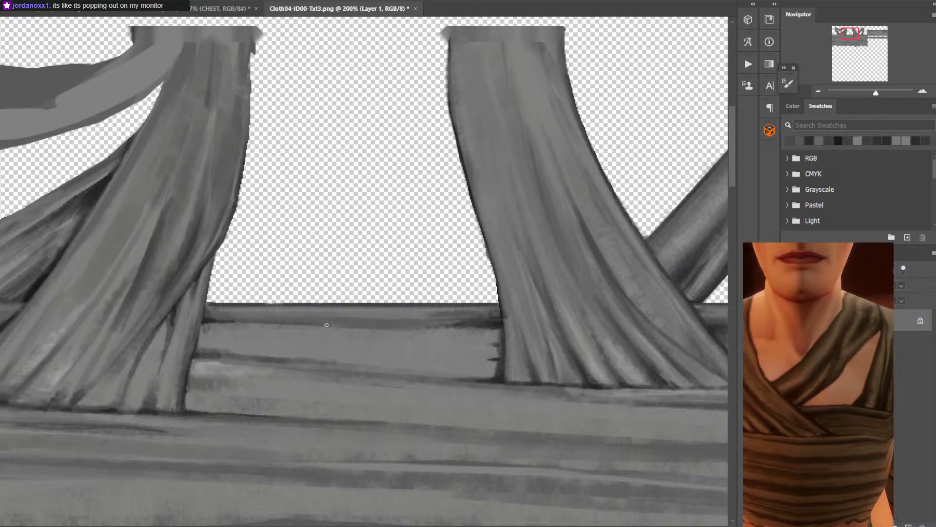
Blend the top fold between the two wide straps with sampled greys and save the texture.
alt+click(470, 327)
drag(439, 329, 388, 328)
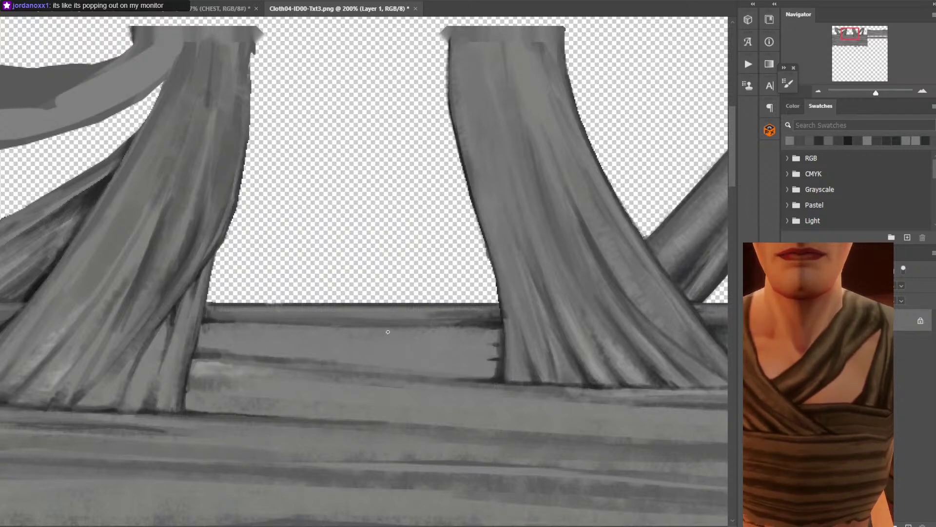
alt+click(449, 315)
drag(439, 312, 347, 312)
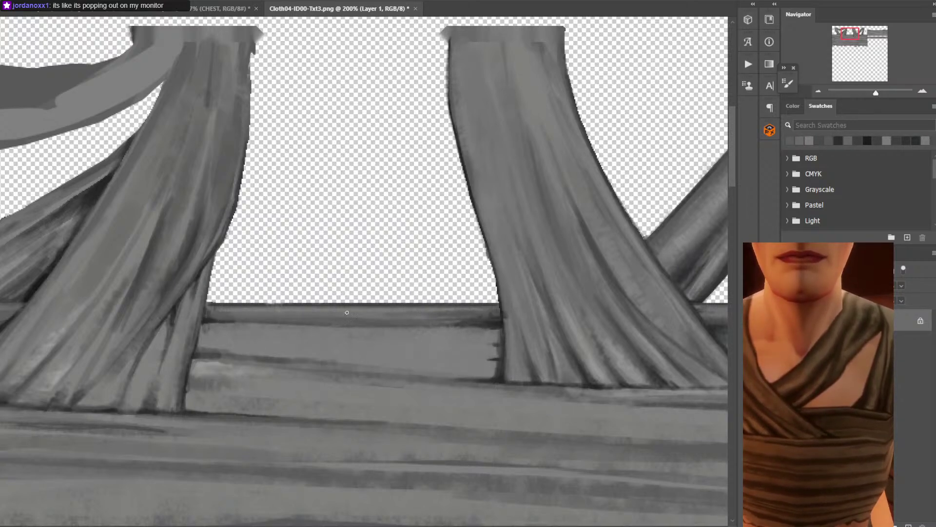
key(ctrl+minus)
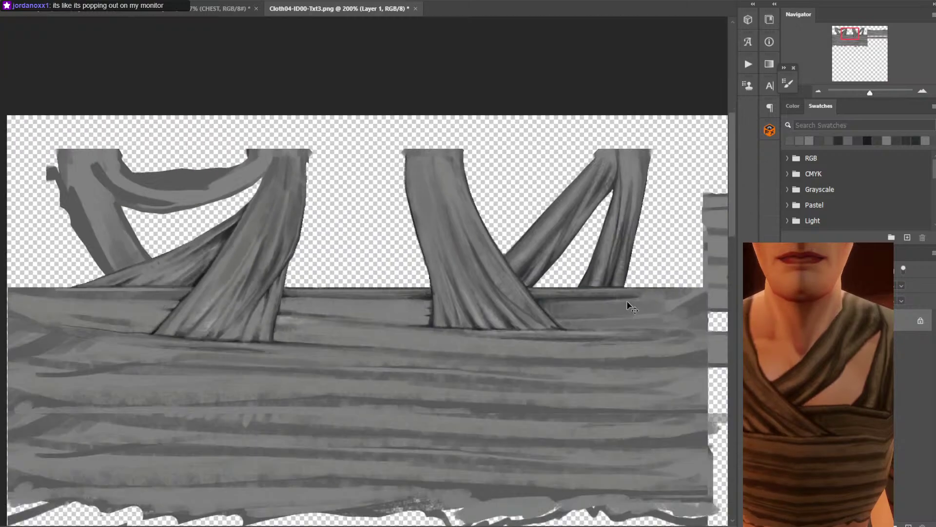
key(ctrl+s)
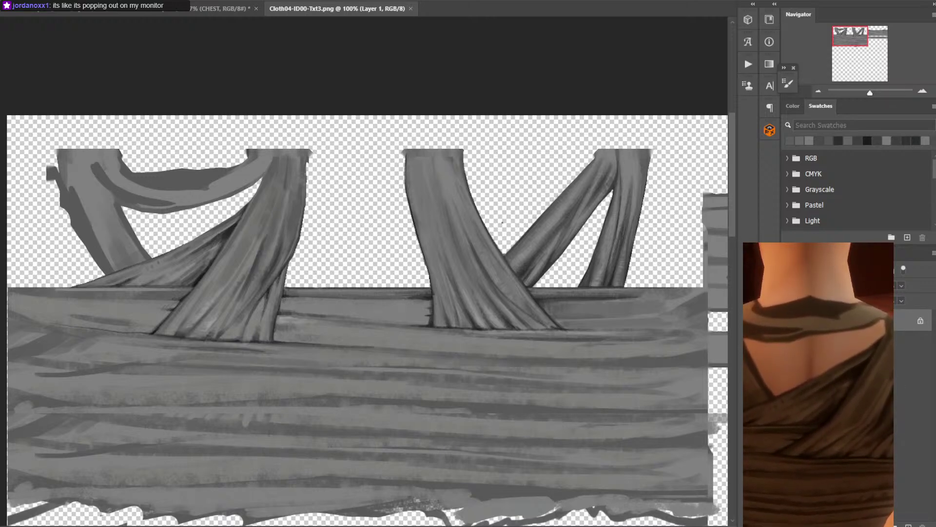
alt+click(420, 292)
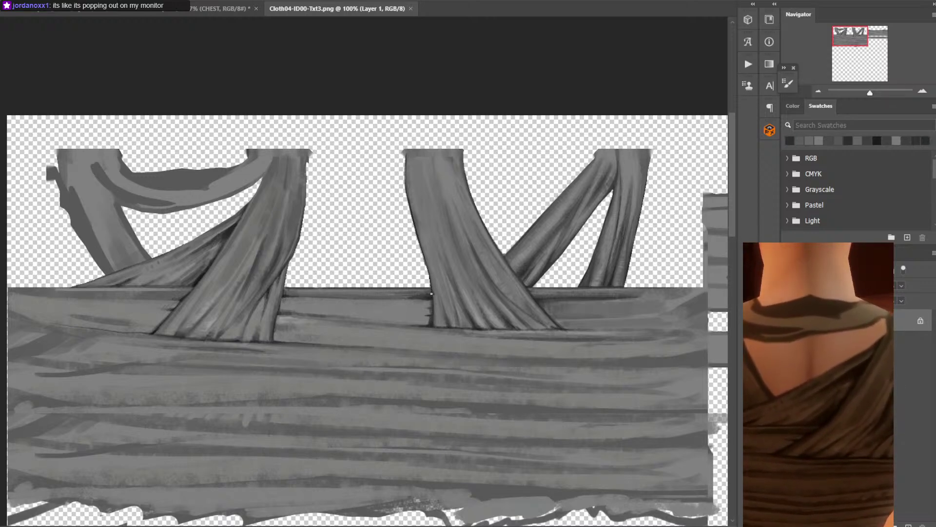
click(296, 303)
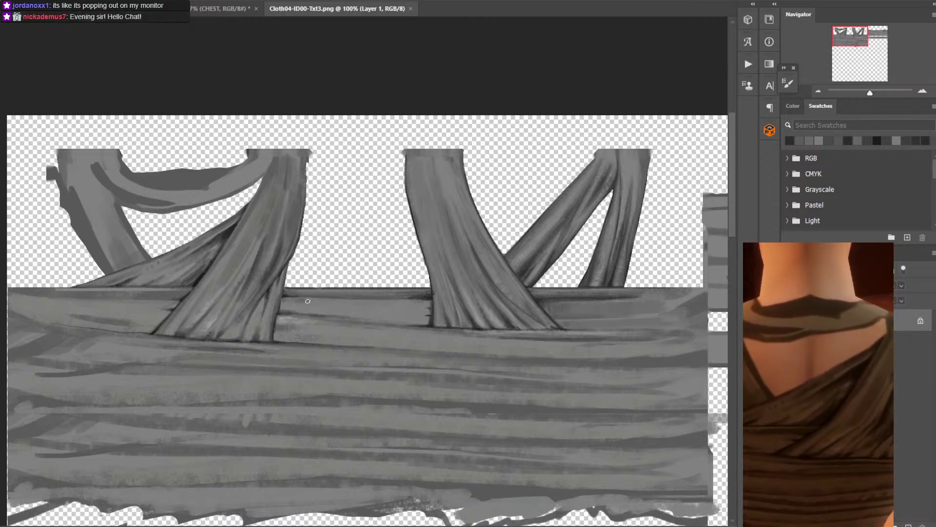
mouse_move(302, 300)
mouse_down()
mouse_move(411, 305)
mouse_move(327, 310)
mouse_move(365, 311)
mouse_move(293, 301)
mouse_move(385, 313)
mouse_move(407, 306)
mouse_move(406, 315)
mouse_move(414, 306)
mouse_move(412, 317)
mouse_move(413, 305)
mouse_move(428, 304)
mouse_move(388, 318)
mouse_move(296, 310)
mouse_up()
key(ctrl+z)
key(ctrl+z)
Darken the wrap panel below the top fold between the wide straps and shade its lower crease with sampled greys.
alt+click(412, 302)
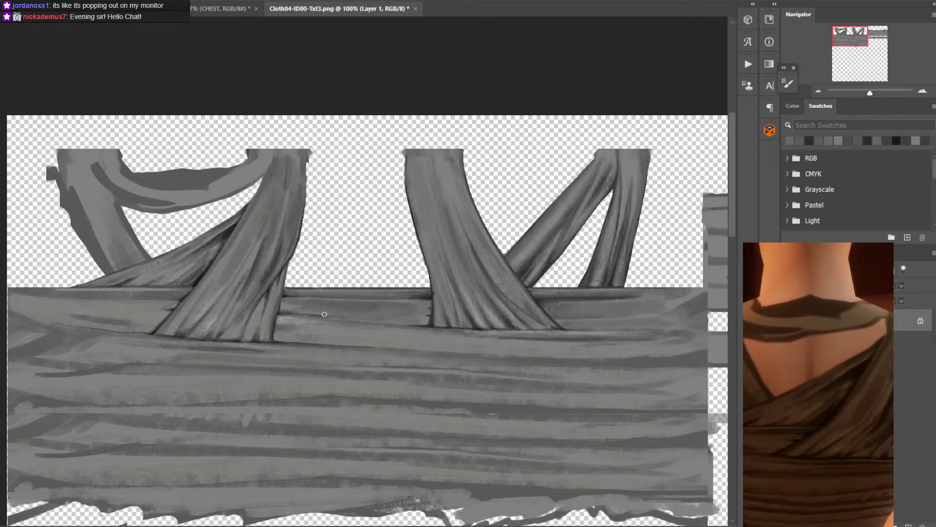
alt+click(431, 319)
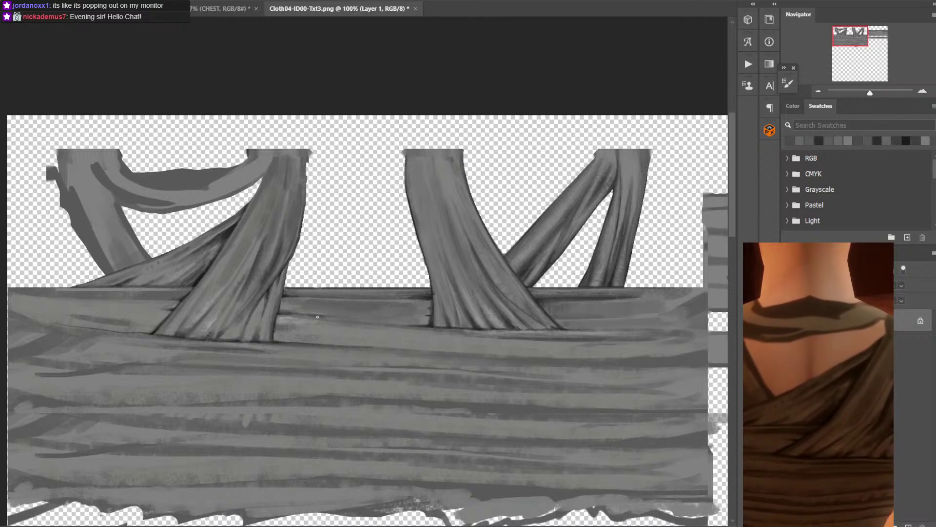
drag(320, 317, 401, 323)
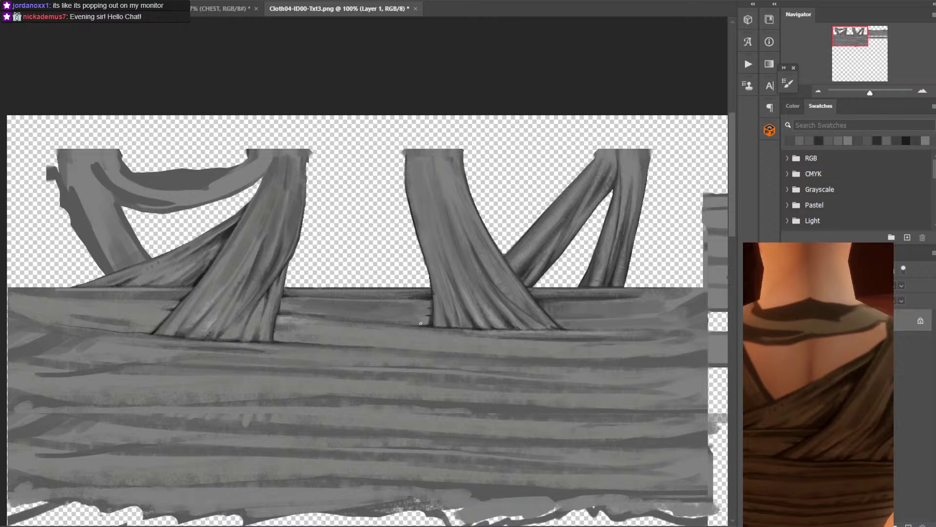
alt+click(409, 318)
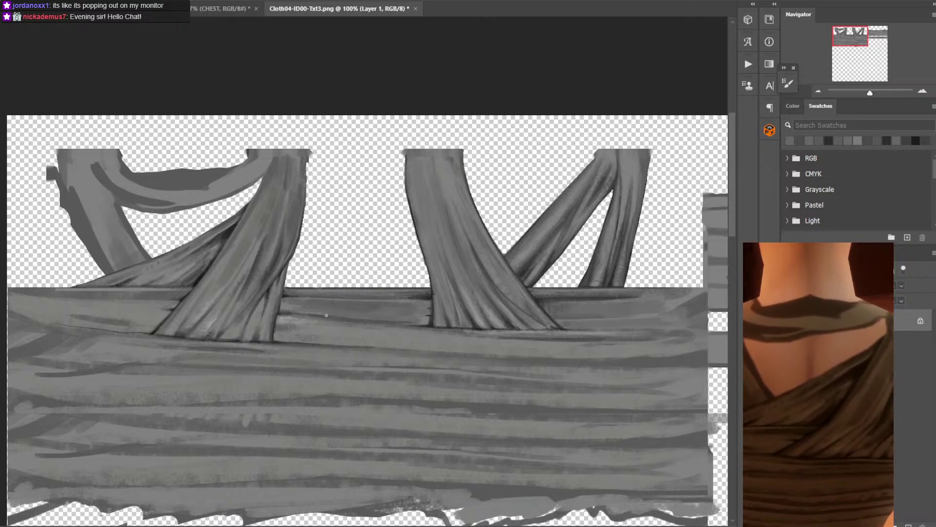
Shade the next fold down between the two wide straps, undoing unwanted strokes and resampling a darker grey from the panel above.
drag(563, 338, 587, 242)
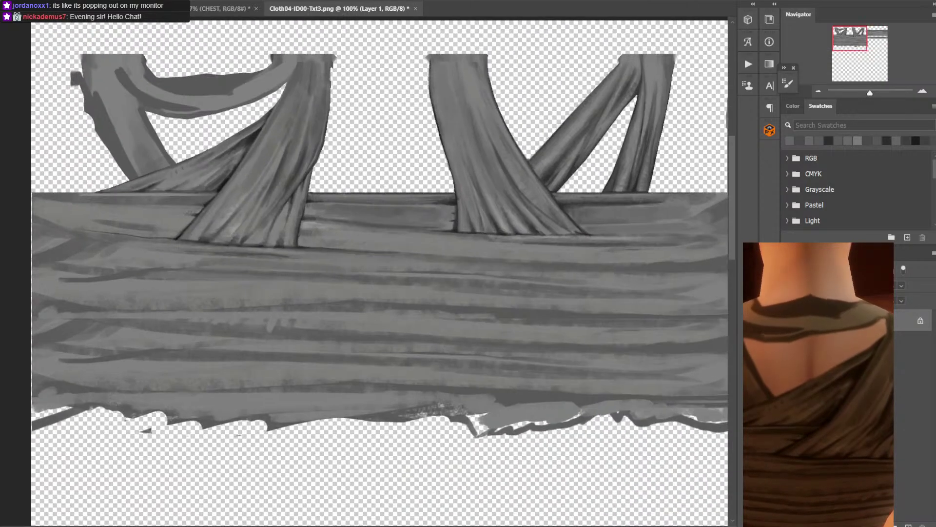
drag(343, 230, 418, 236)
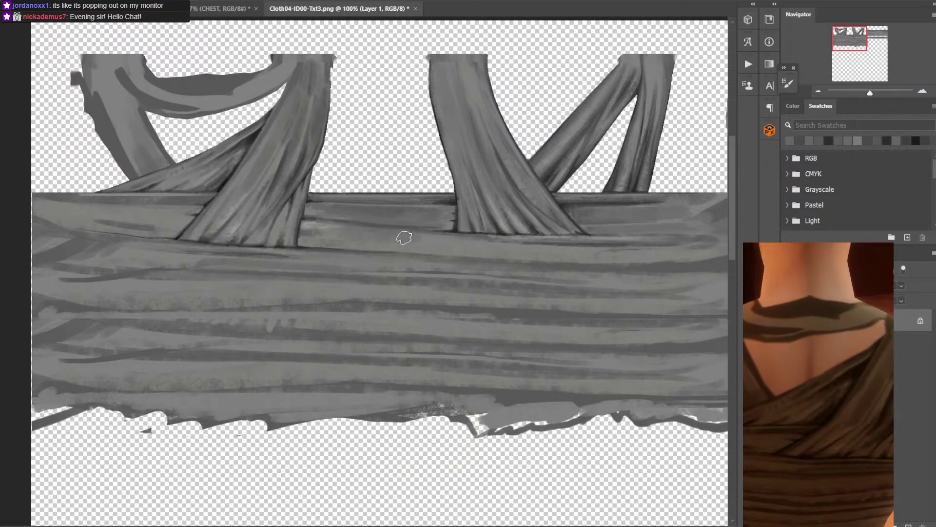
key(ctrl+z)
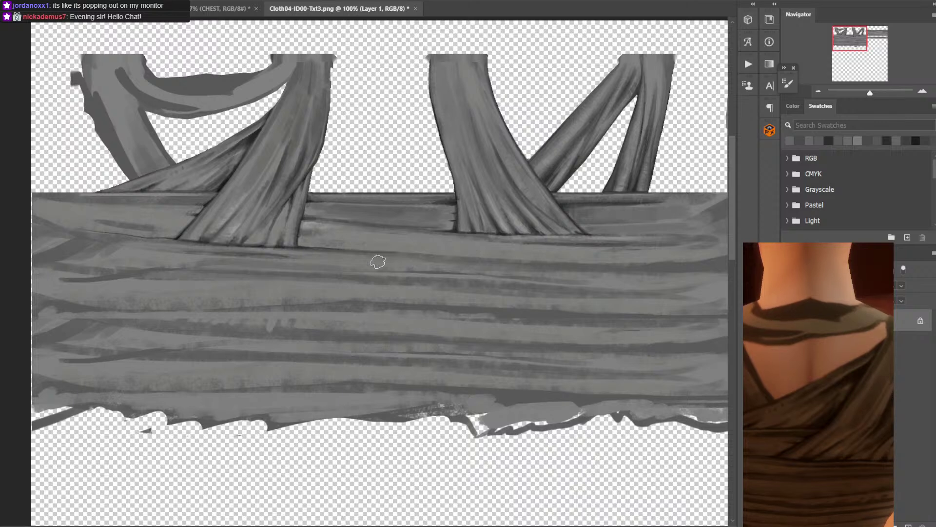
drag(358, 236, 424, 230)
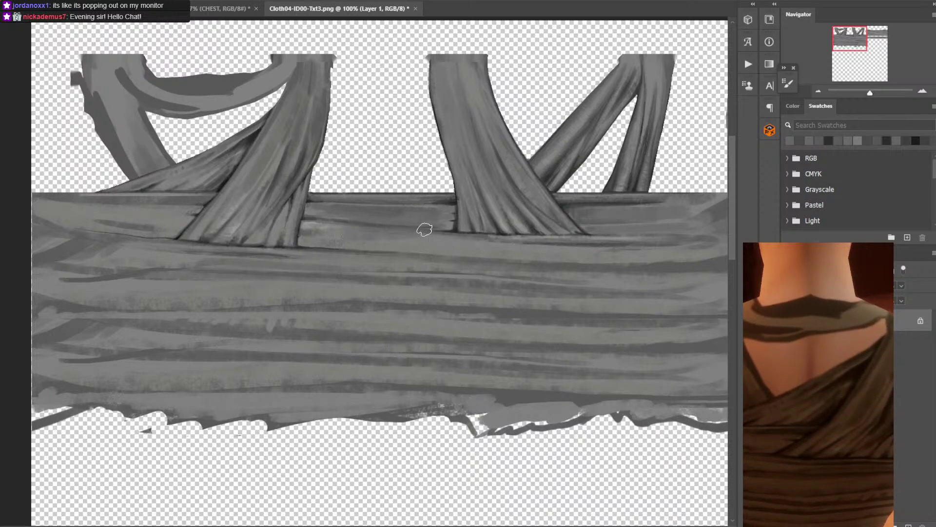
key(ctrl+z)
alt+click(389, 216)
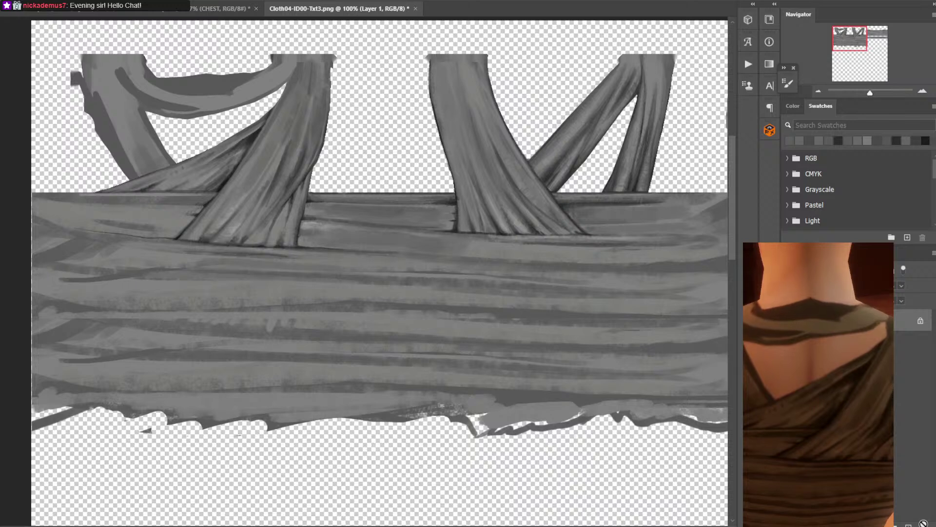
Add a new layer above the cloth painting and set the foreground colour to black.
click(920, 512)
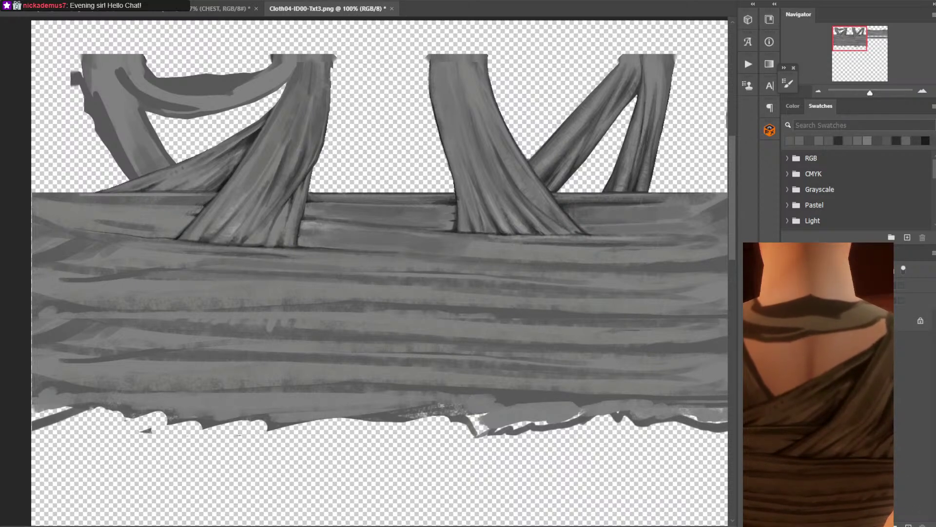
click(915, 320)
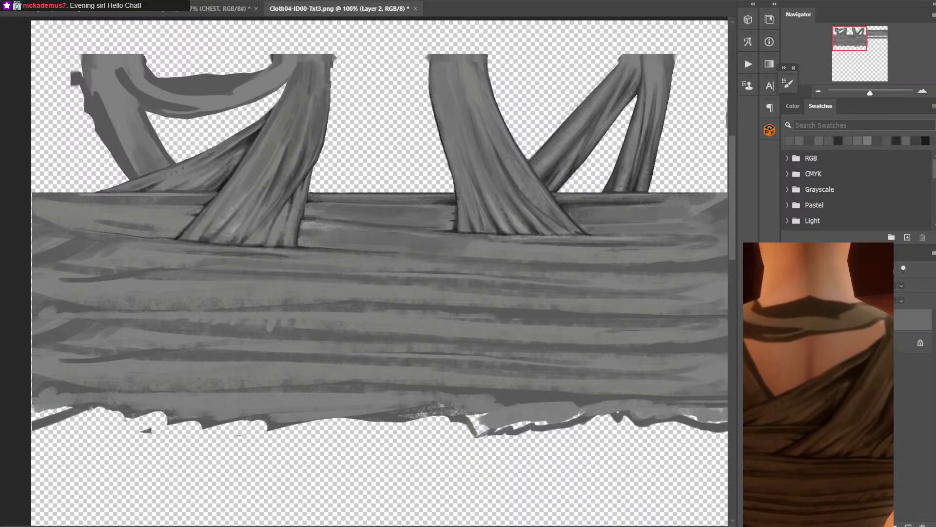
click(3, 334)
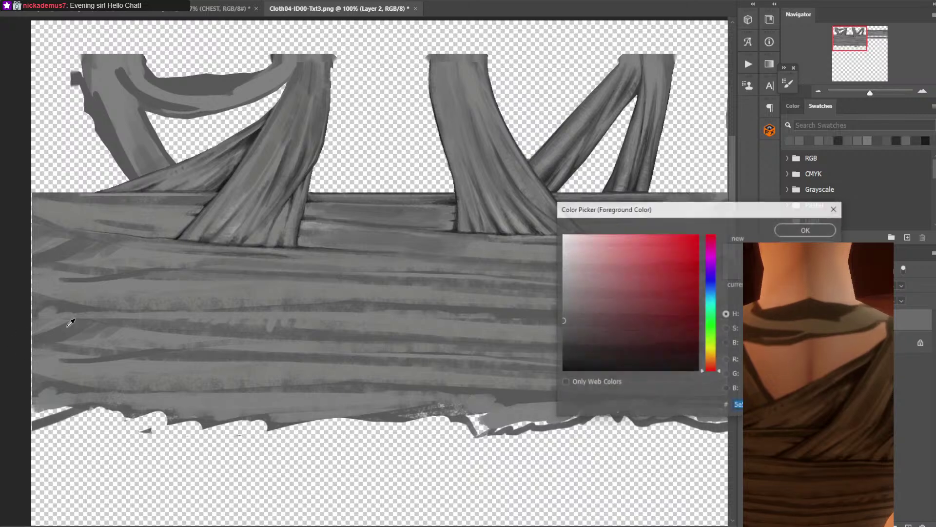
mouse_move(647, 306)
mouse_down()
mouse_move(611, 280)
mouse_move(535, 398)
mouse_up()
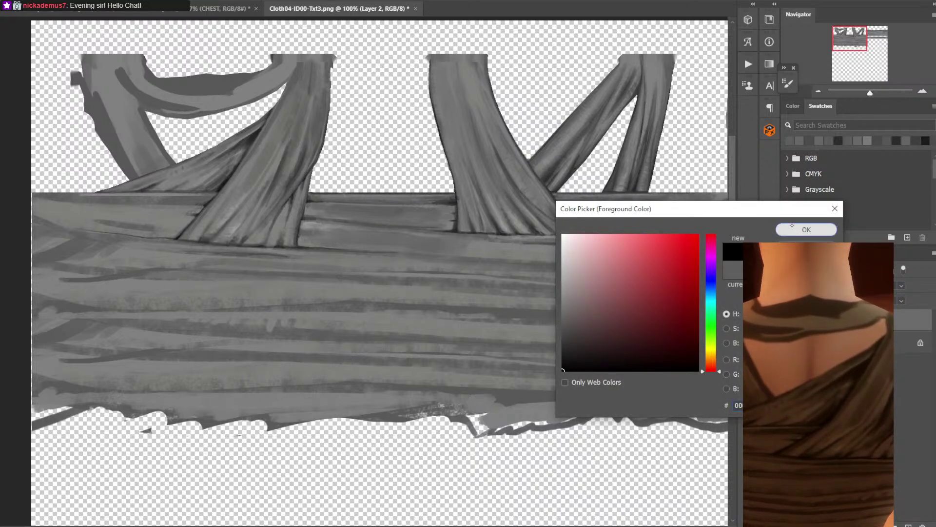
click(807, 229)
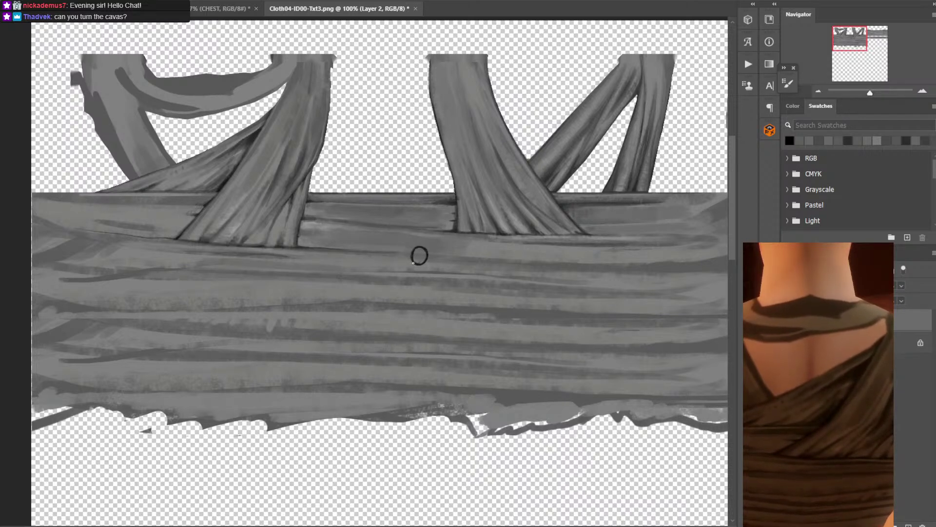
Doodle a small black circle with lines over the wrap on the new layer and discard that layer.
drag(413, 262, 394, 280)
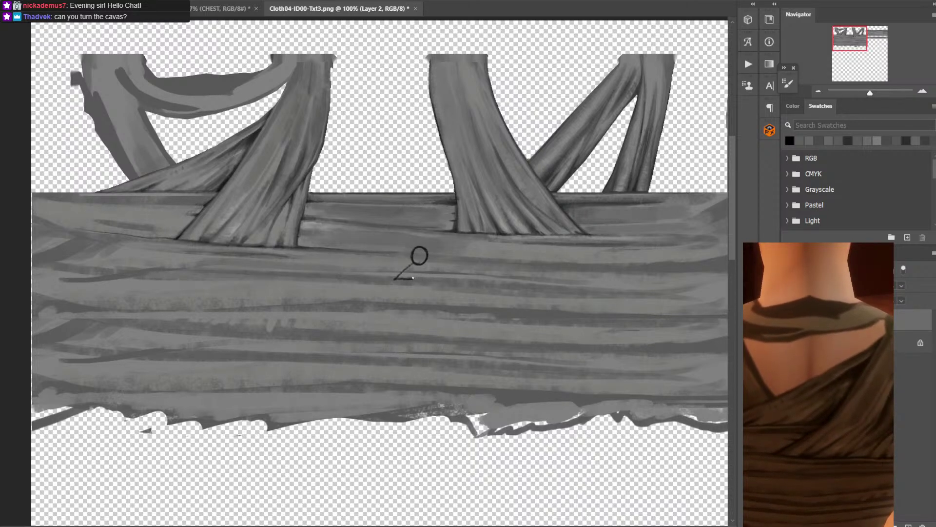
drag(405, 281, 438, 281)
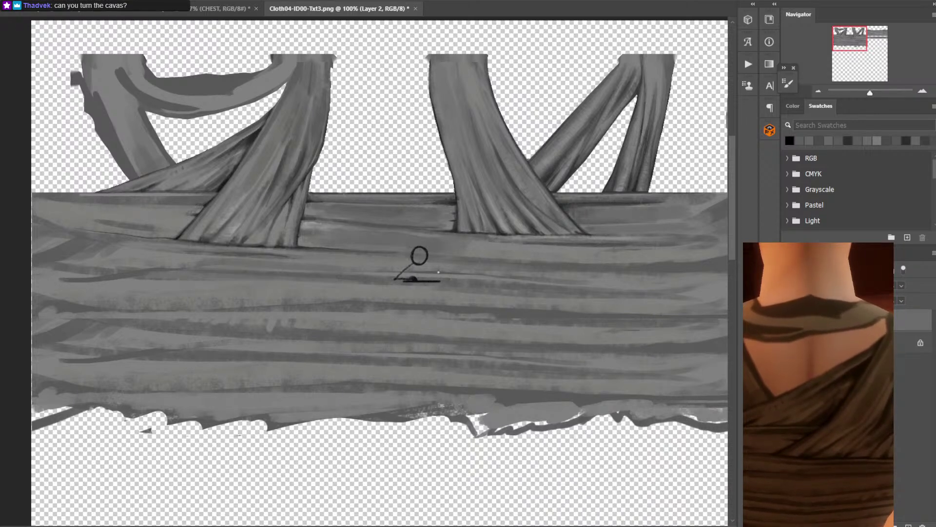
key(ctrl+z)
key(ctrl+z)
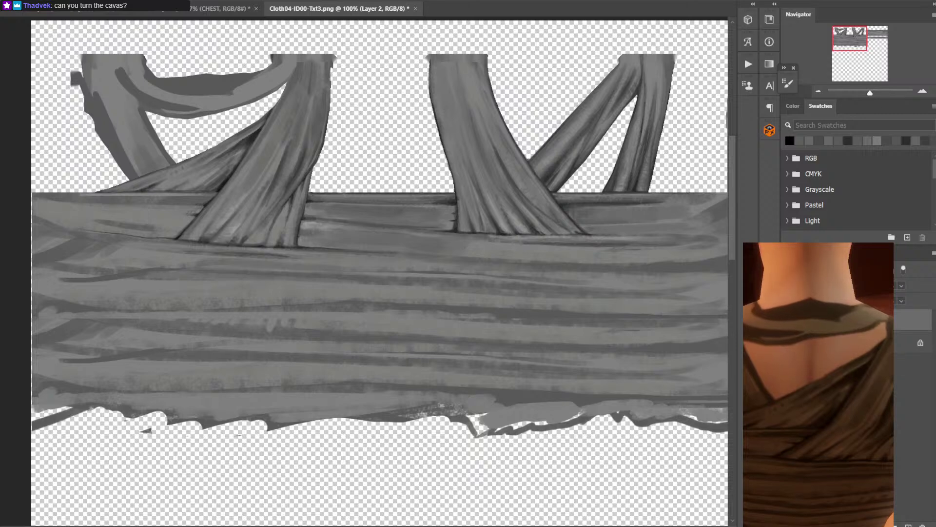
drag(918, 321, 922, 525)
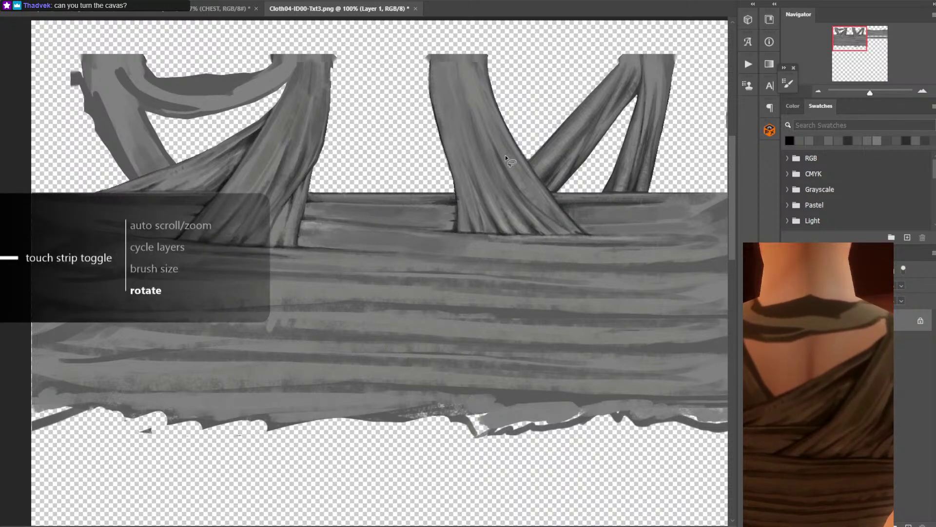
Rotate the canvas view counterclockwise until the wrap's folds run diagonally.
scroll(500, 164, down, 3)
scroll(500, 166, up, 8)
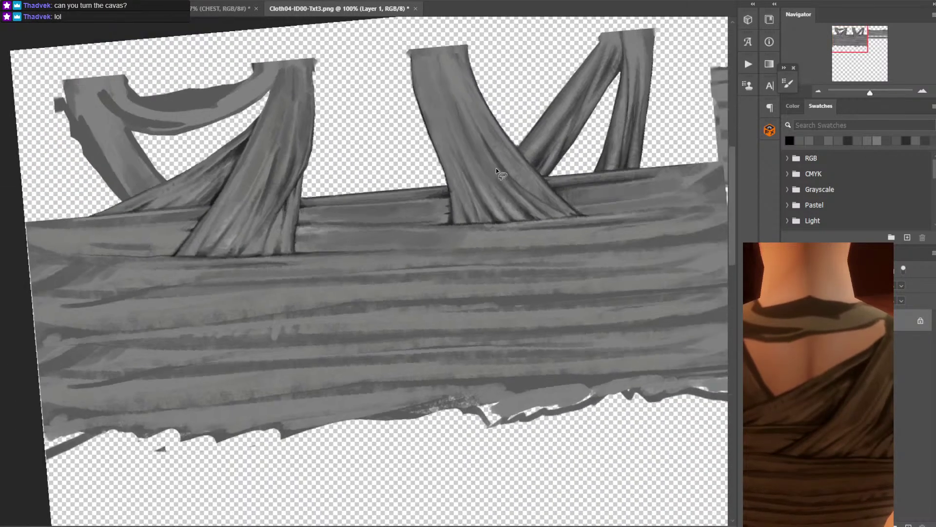
scroll(498, 170, up, 3)
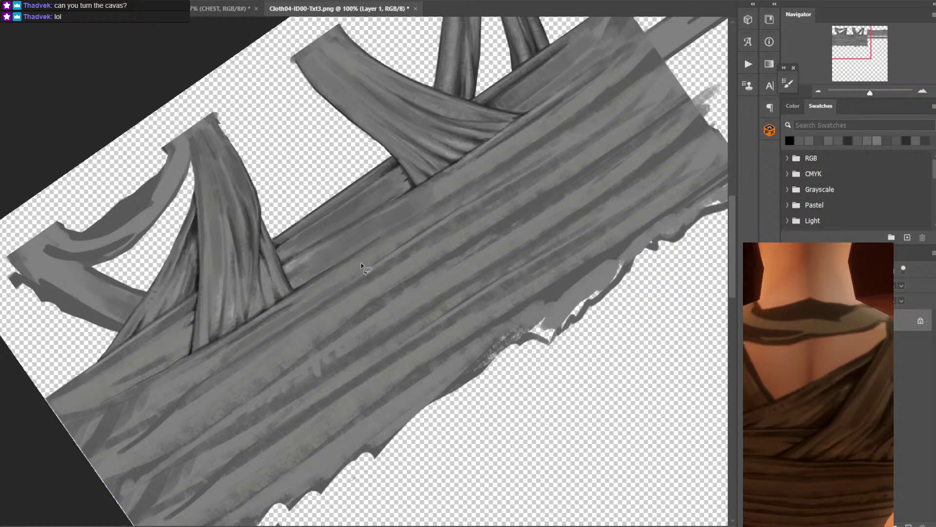
key(f)
key(f)
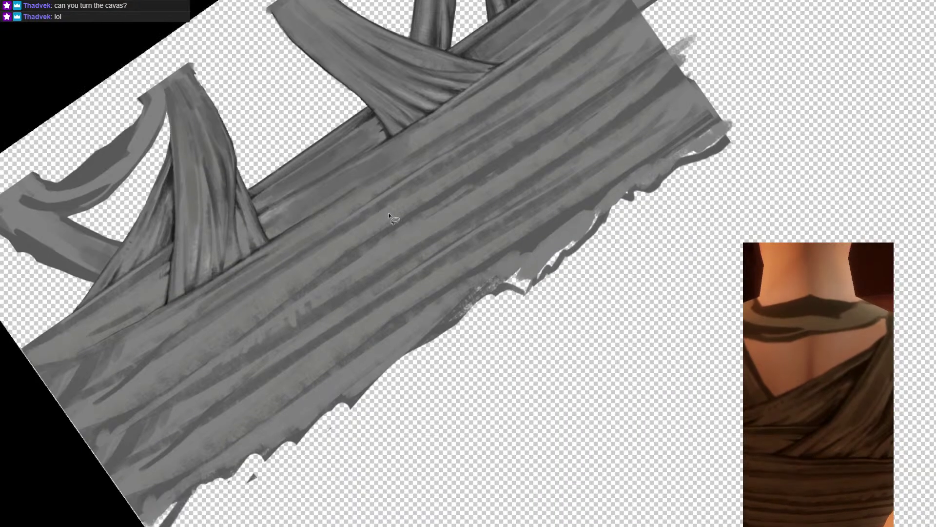
key(f)
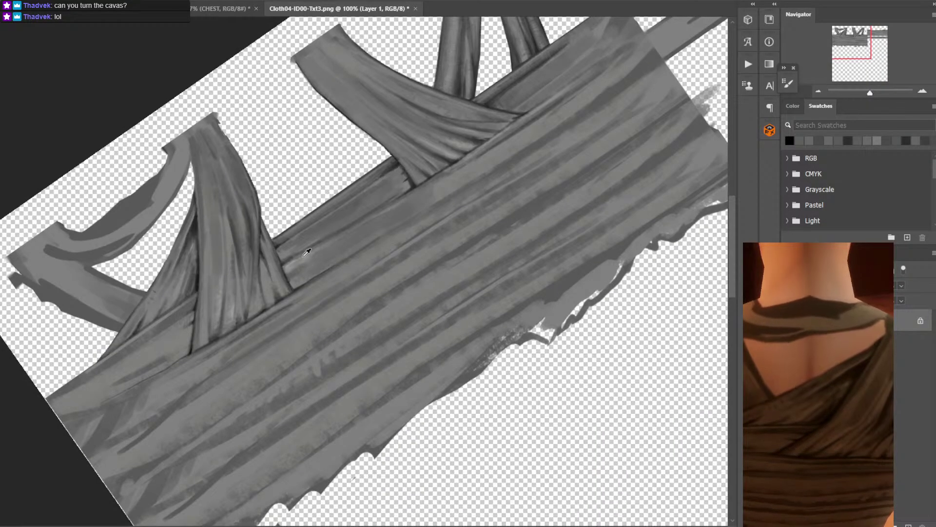
Blend light and dark greys sampled from the cloth along the wrap's upper fold, just below the panel between the two wide straps.
alt+click(297, 259)
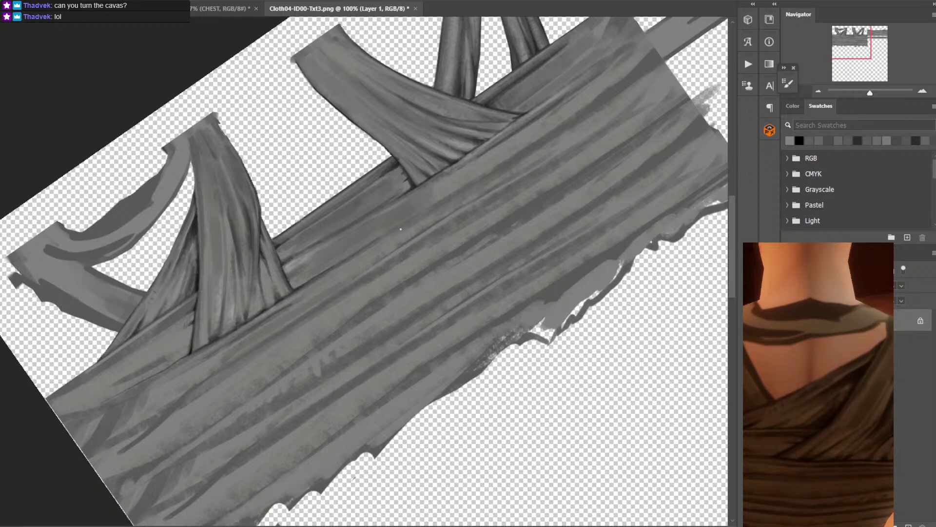
alt+click(419, 174)
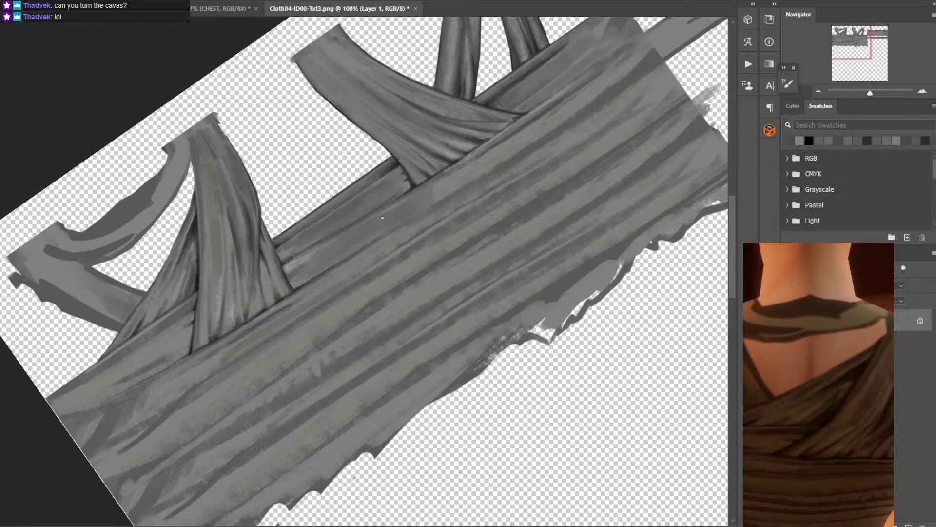
drag(383, 220, 391, 224)
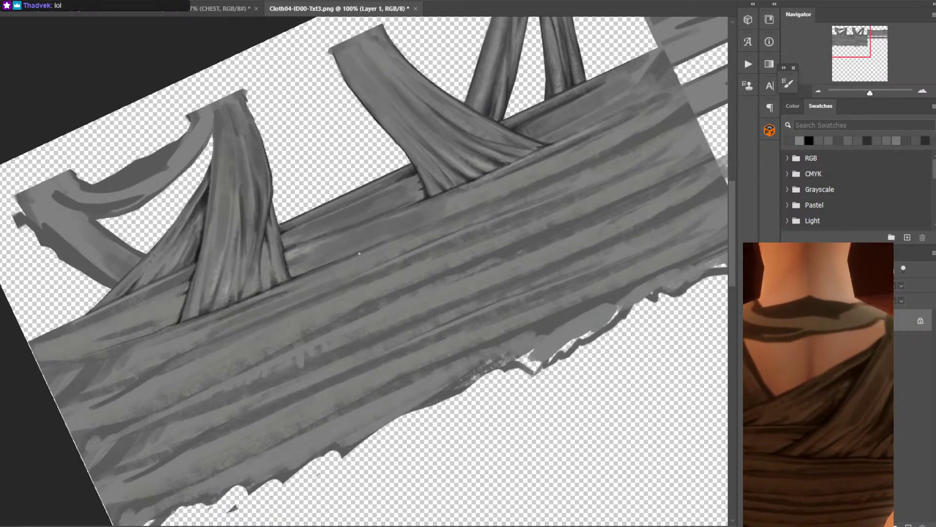
drag(364, 253, 360, 252)
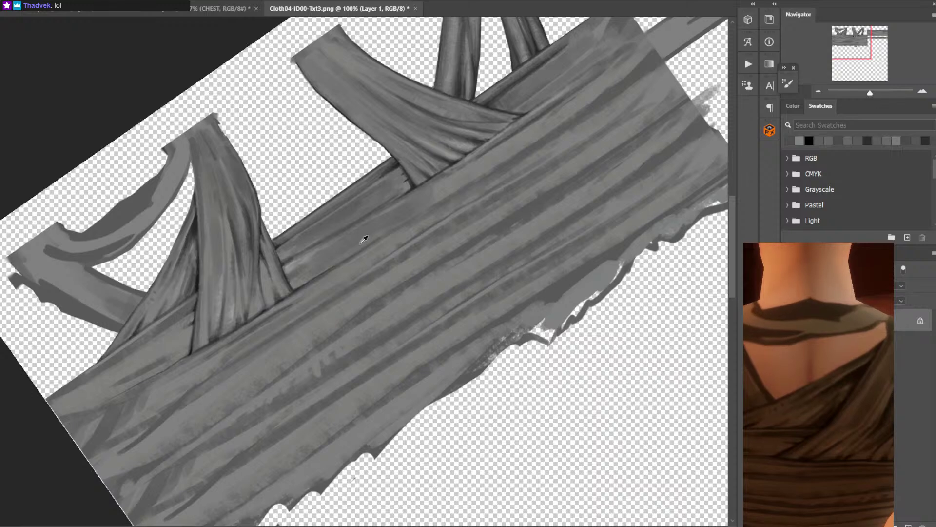
alt+click(363, 241)
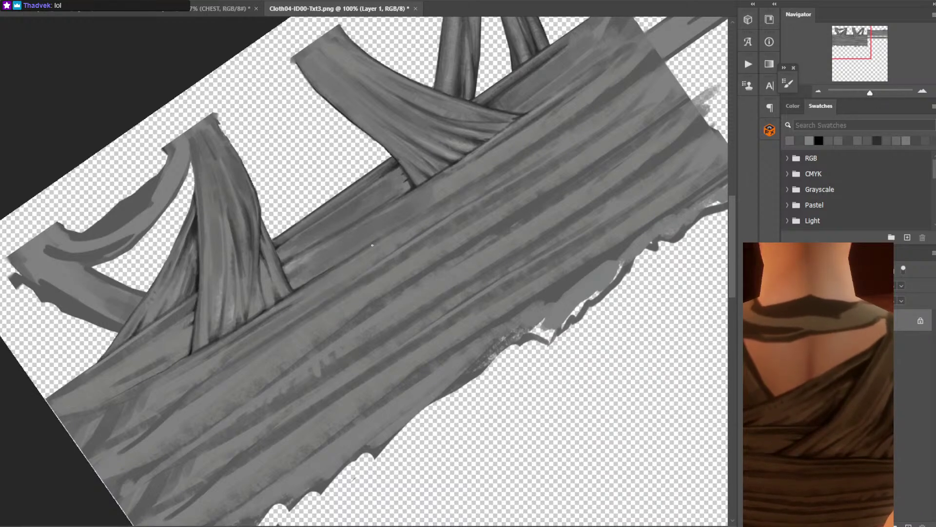
alt+click(320, 268)
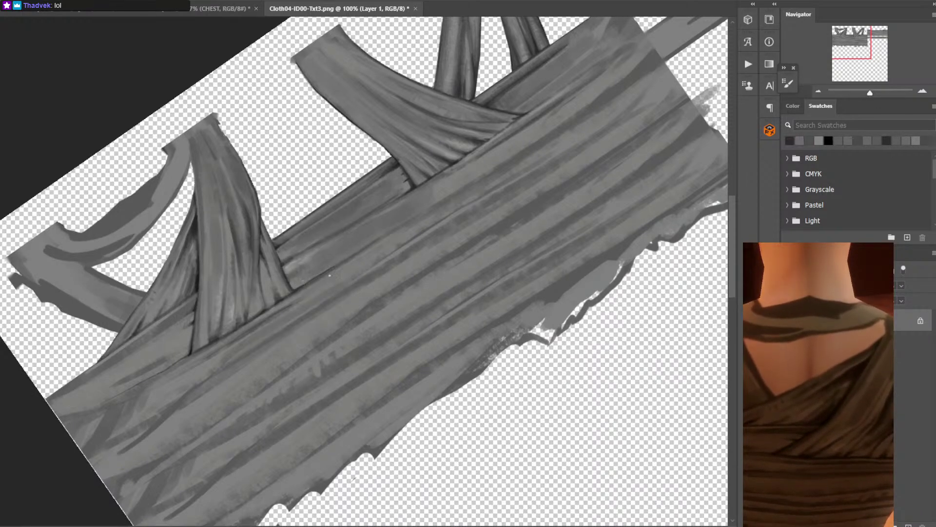
alt+click(368, 253)
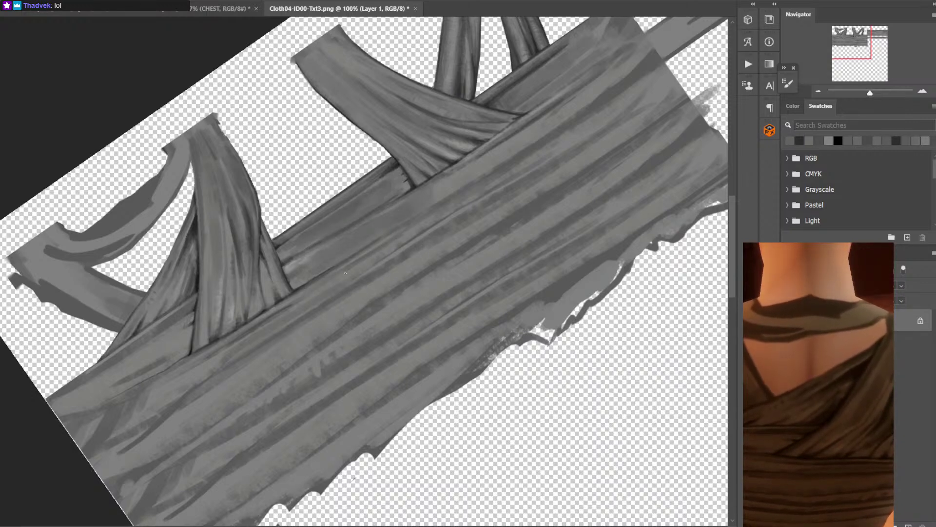
Paint light and dark streaks along the wrap's upper fold from beneath the second wide strap toward its far end, resampling nearby greys.
alt+click(415, 194)
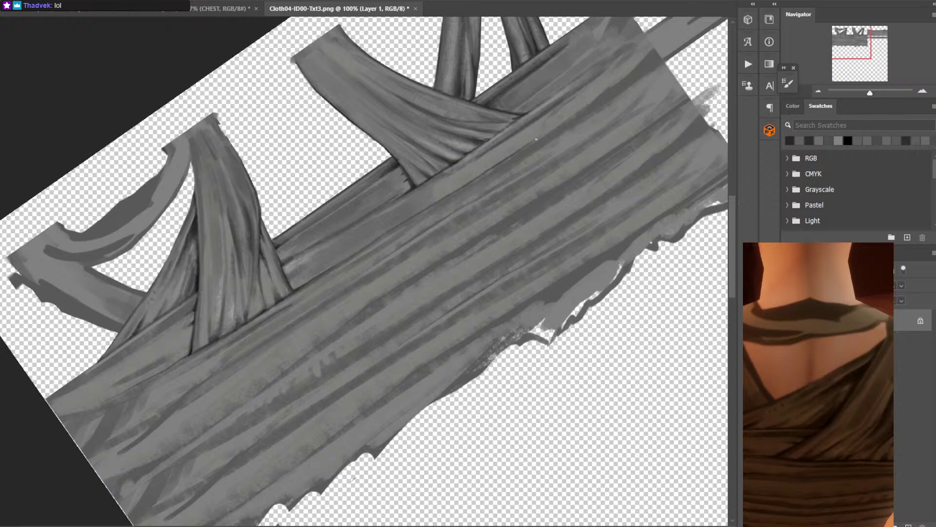
alt+click(422, 196)
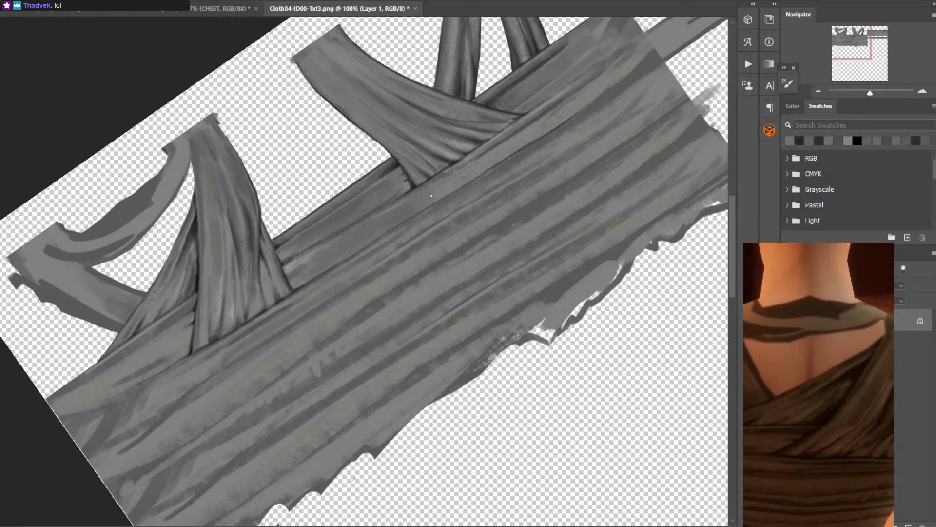
drag(561, 90, 435, 194)
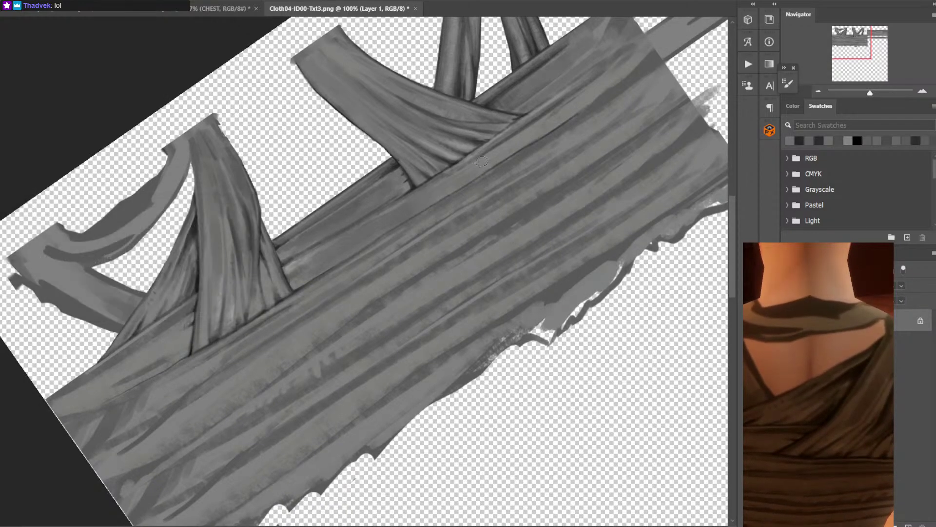
alt+click(420, 178)
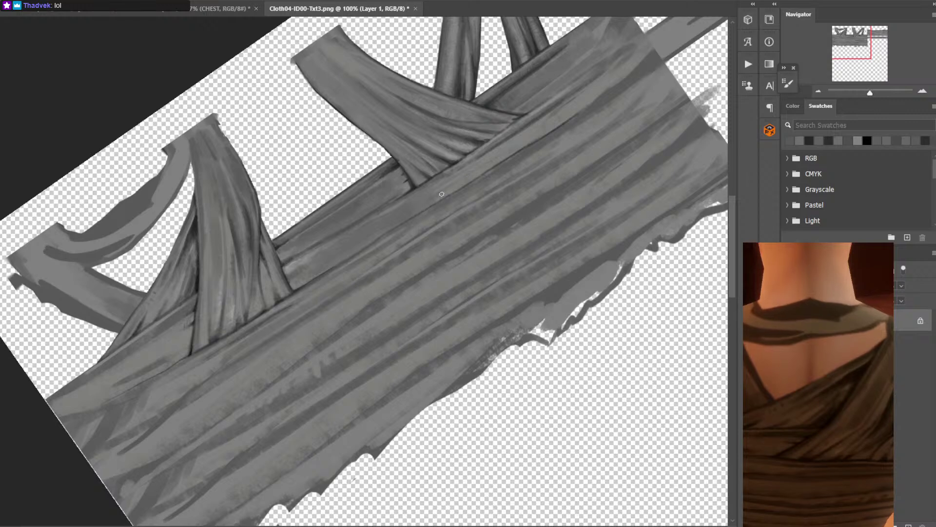
alt+click(442, 191)
alt+click(531, 138)
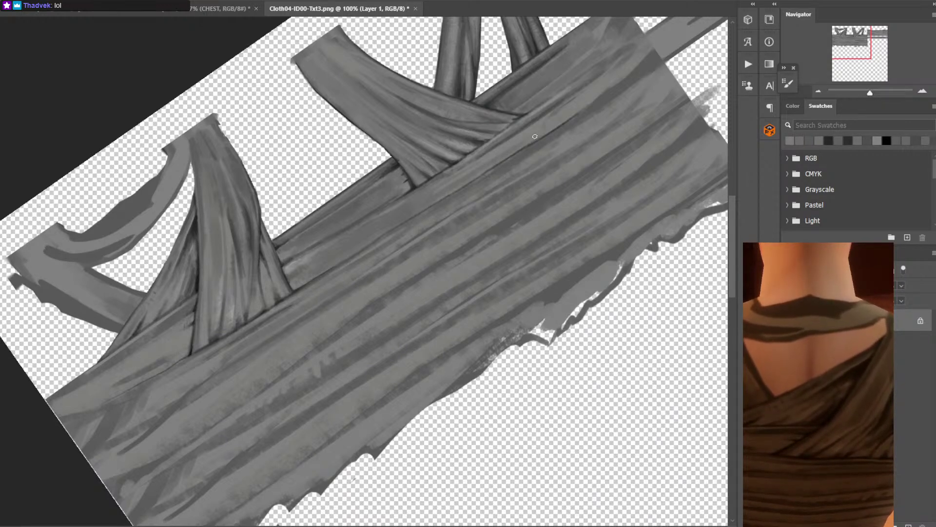
alt+click(457, 177)
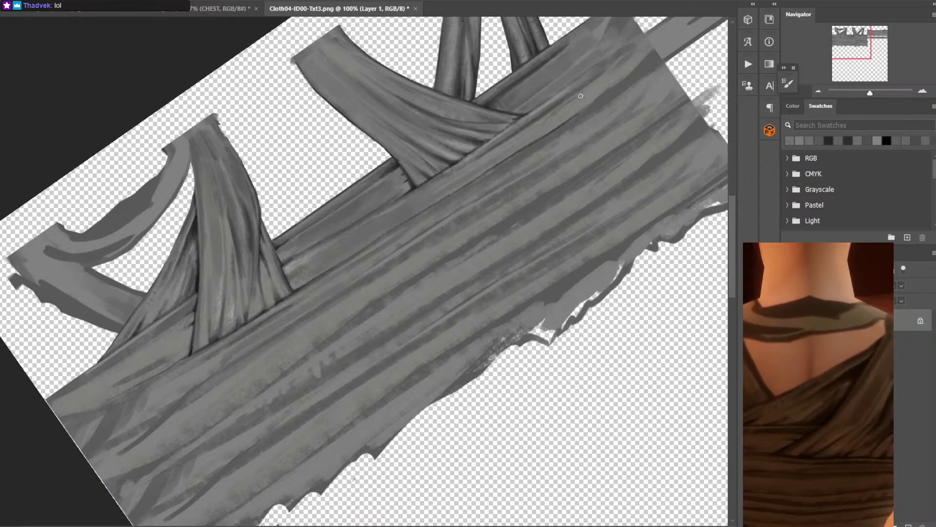
alt+click(613, 93)
alt+click(581, 105)
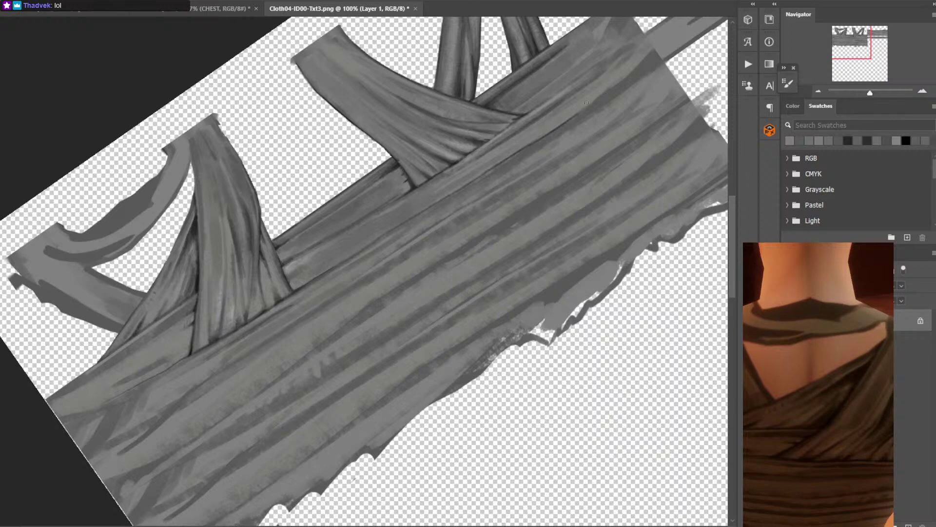
Draw a thin dark crease along the full length of the wrap's upper fold and soften it with a sampled mid grey.
alt+click(581, 108)
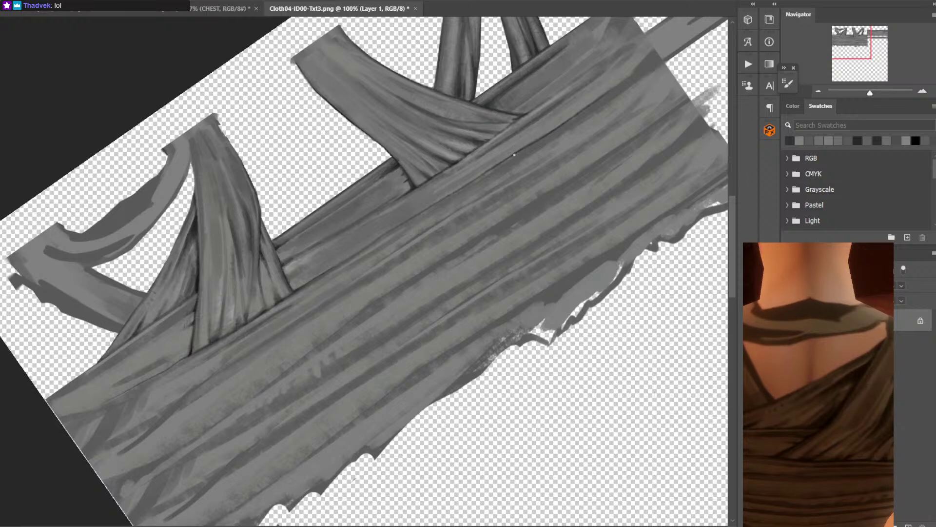
drag(515, 158, 589, 111)
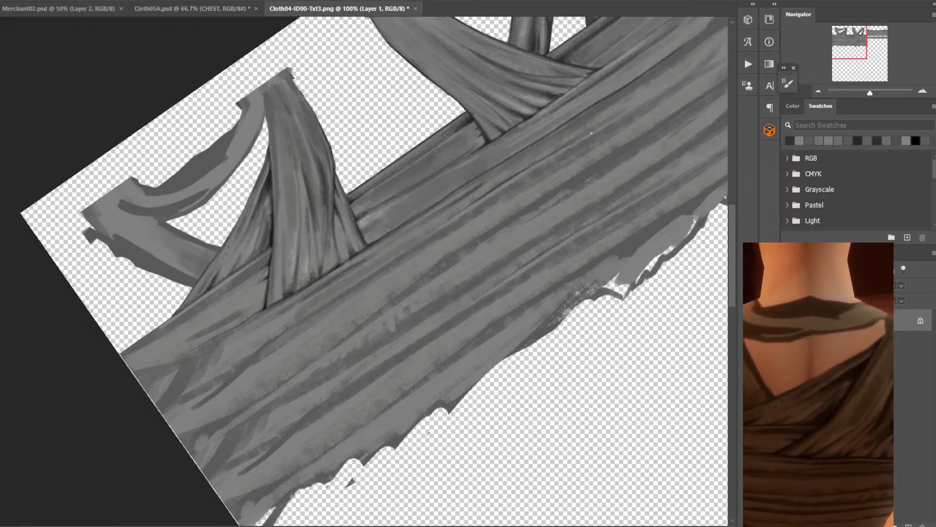
drag(606, 126, 476, 205)
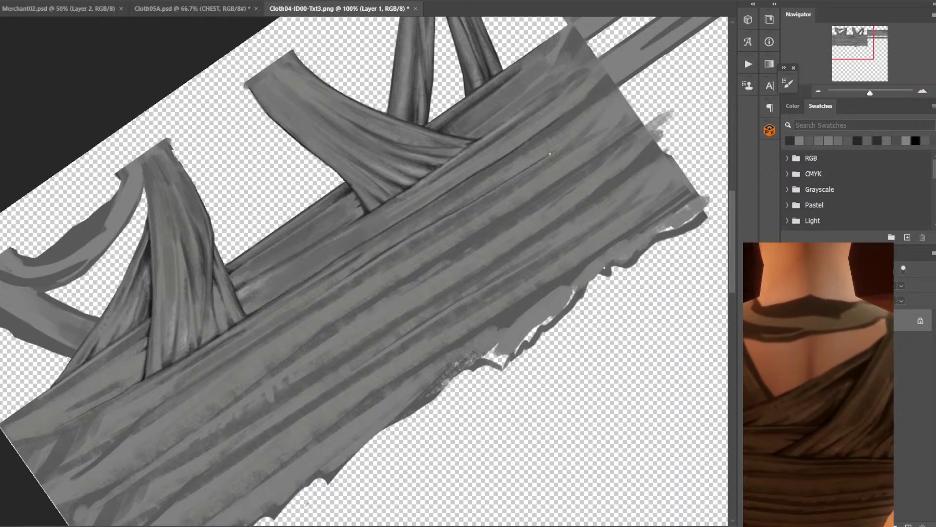
drag(550, 153, 573, 138)
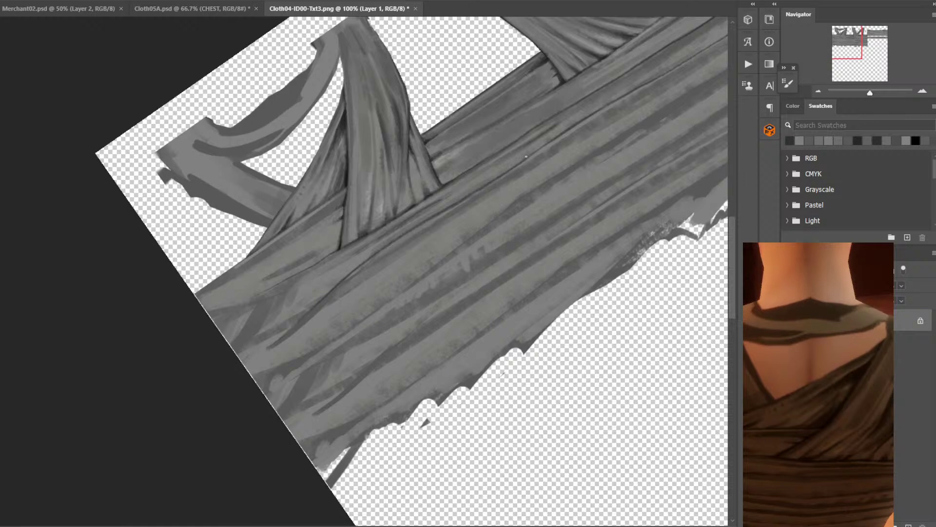
alt+click(554, 140)
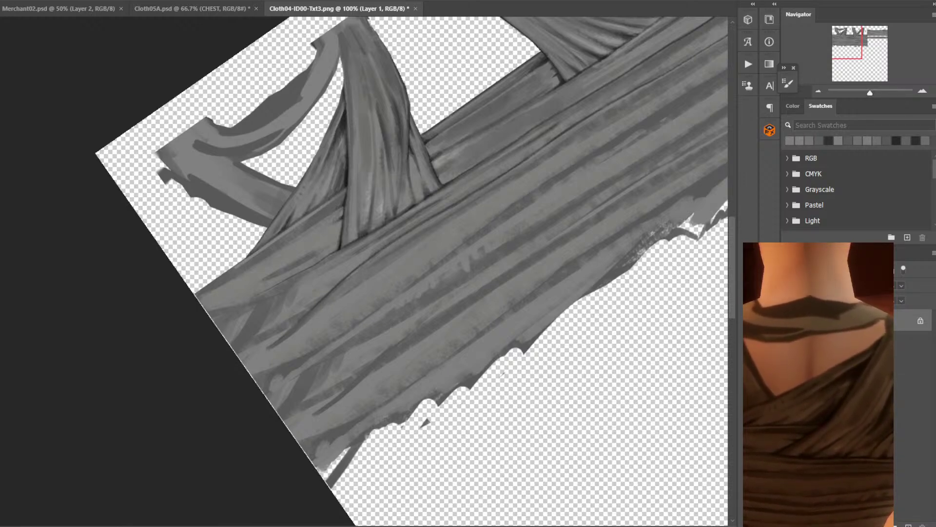
Draw a long thin crease along the next fold down in a near-black grey sampled from the first wide strap's shadow, undoing unwanted strokes.
drag(676, 106, 380, 283)
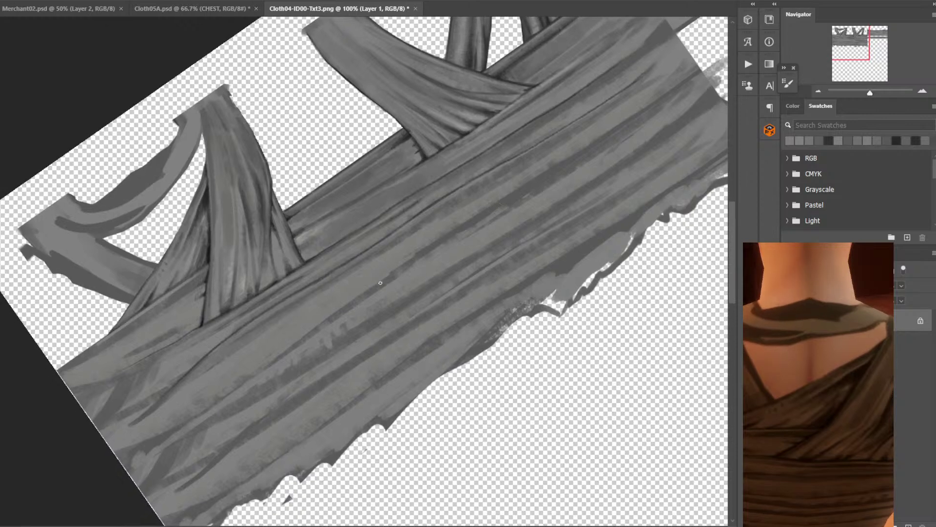
alt+click(381, 276)
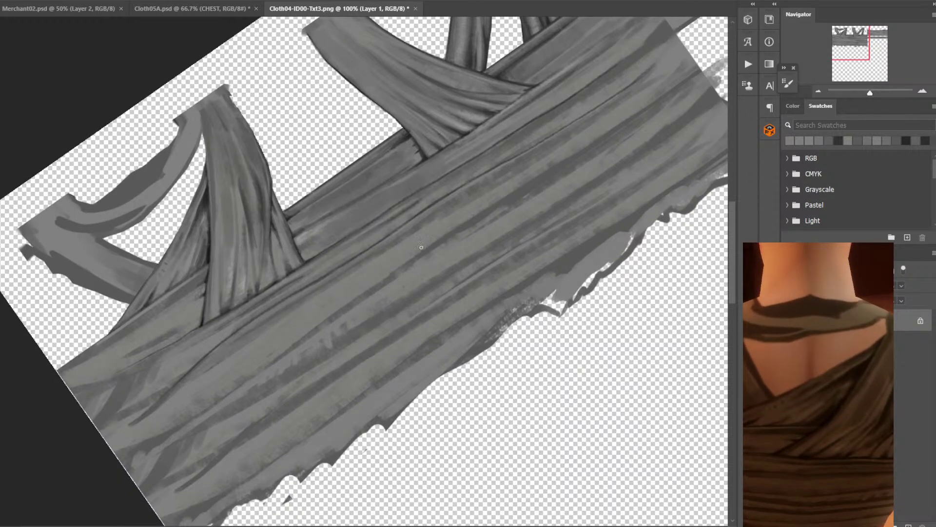
alt+click(463, 150)
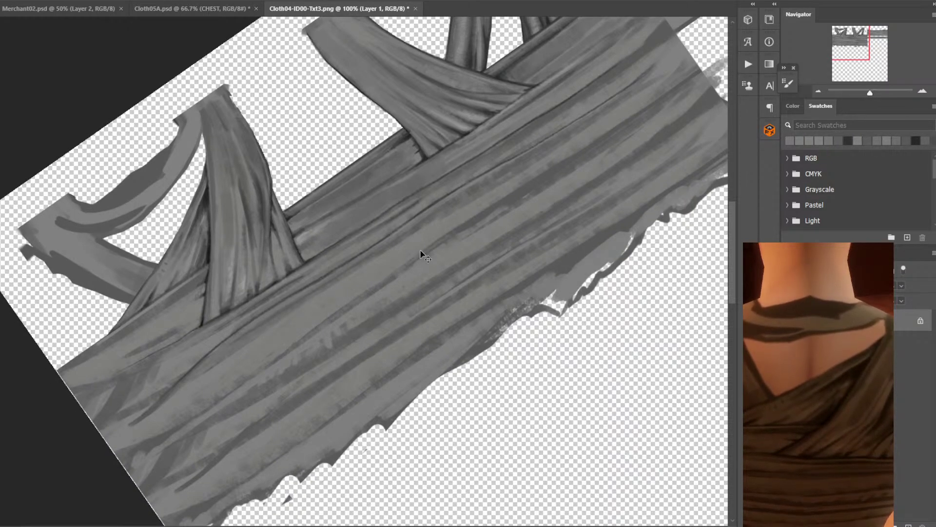
alt+click(210, 256)
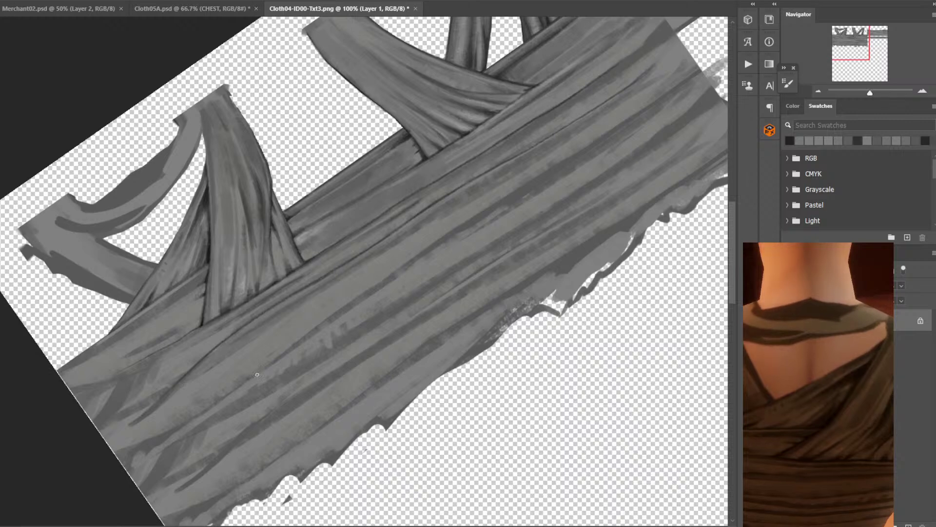
drag(257, 374, 384, 274)
key(ctrl+z)
mouse_move(285, 356)
mouse_down()
mouse_move(556, 173)
mouse_move(324, 330)
mouse_move(423, 254)
mouse_move(615, 139)
mouse_up()
key(ctrl+z)
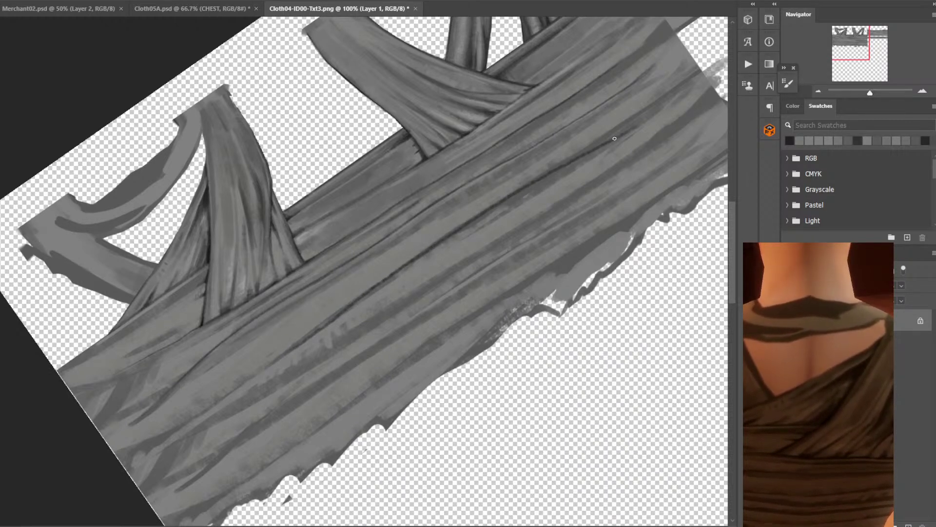
key(ctrl+z)
drag(295, 343, 616, 131)
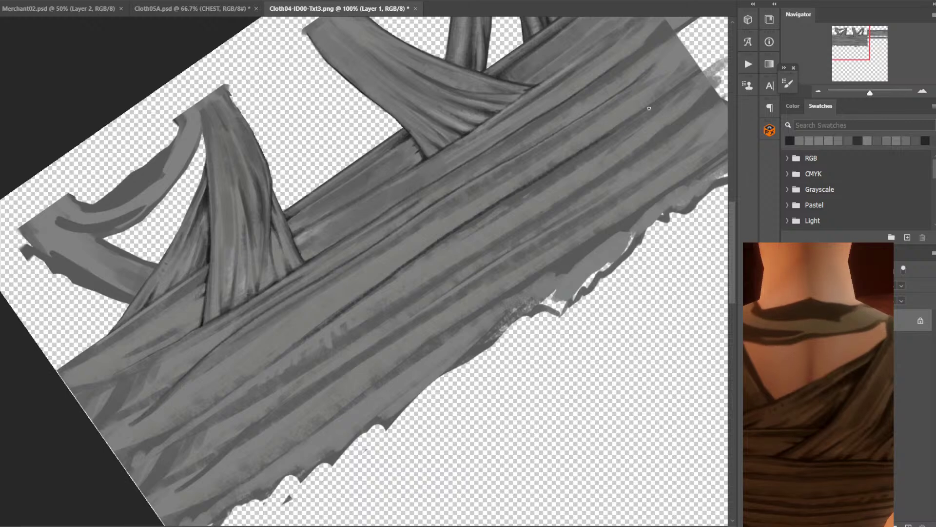
Thicken the middle of the long crease with a dark grey sampled from it, and blend its edge with the neighbouring light grey.
alt+click(547, 167)
drag(548, 168, 482, 214)
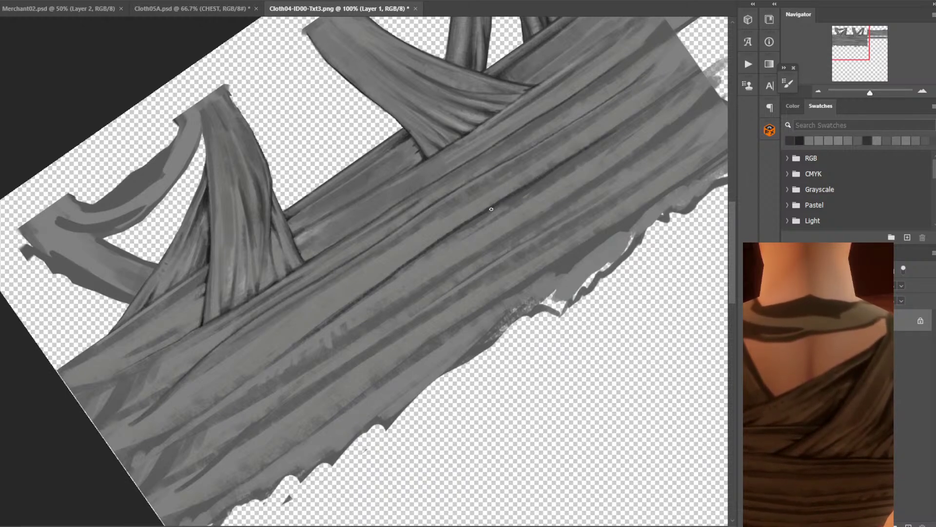
drag(363, 301, 348, 307)
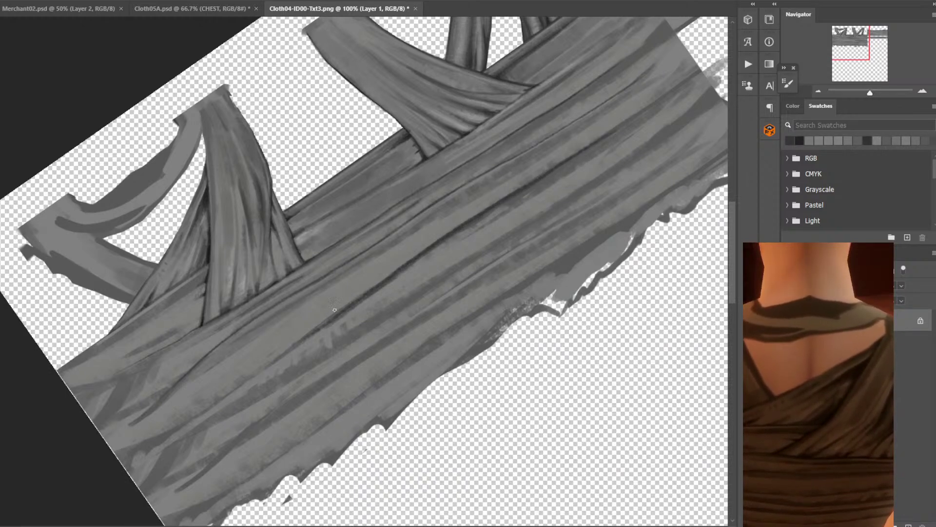
alt+click(313, 318)
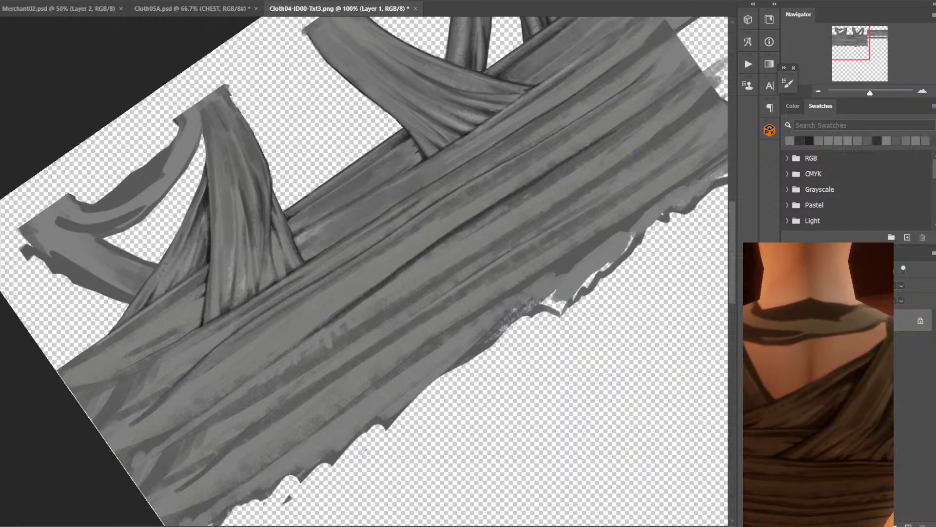
Paint the broad fold between the two long creases below the first wide strap with greys sampled from the wrap.
mouse_move(410, 289)
mouse_down()
mouse_move(502, 226)
mouse_move(540, 153)
mouse_move(527, 157)
mouse_up()
alt+click(551, 153)
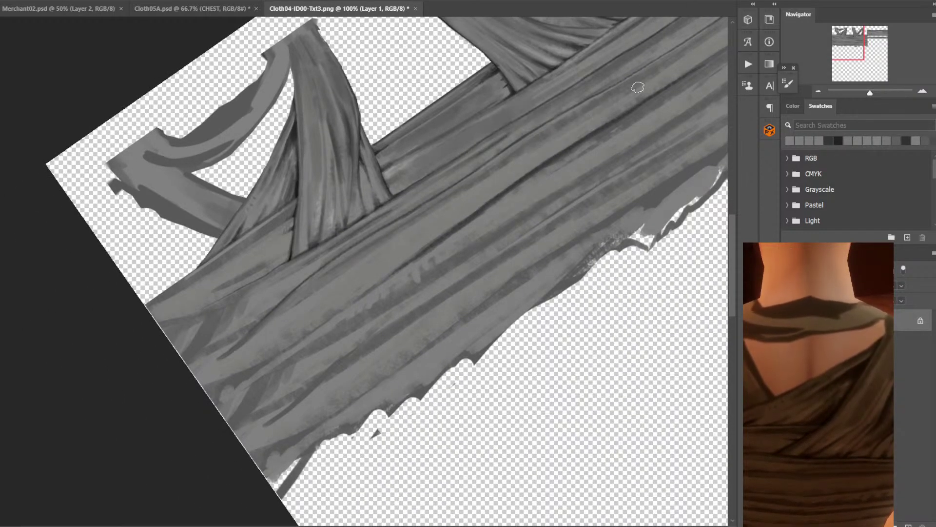
alt+click(544, 136)
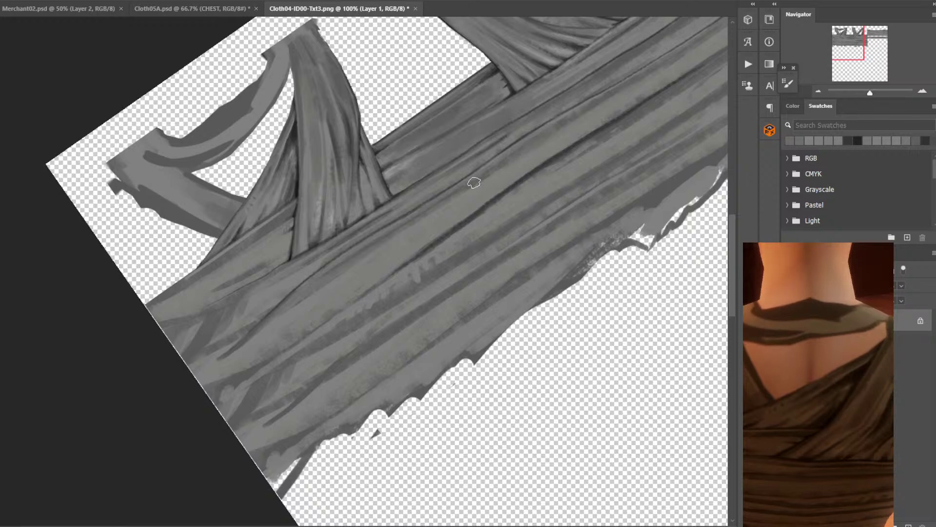
alt+click(545, 129)
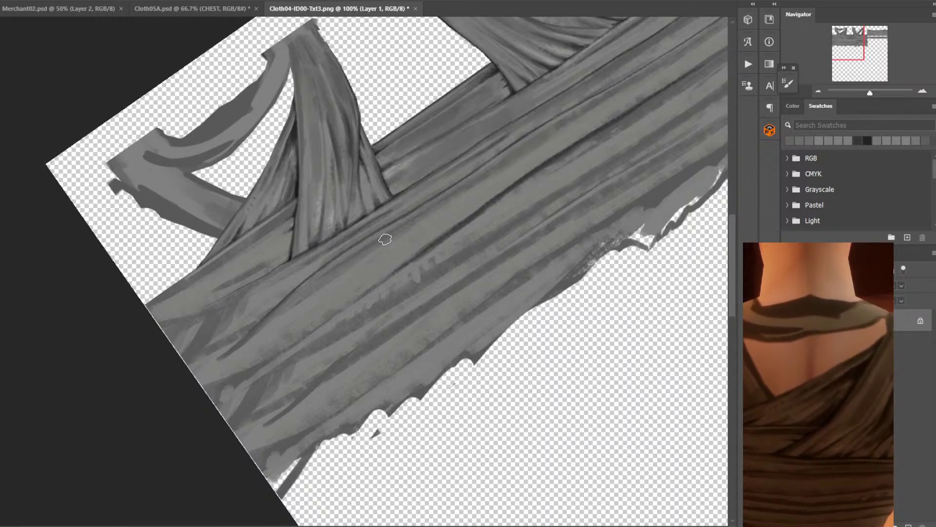
drag(357, 274, 318, 302)
drag(403, 242, 332, 303)
drag(409, 251, 361, 279)
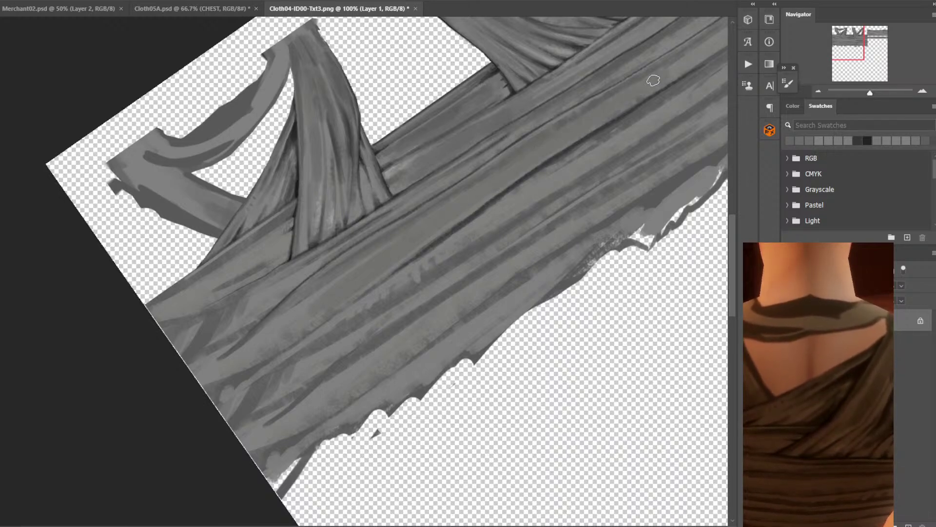
Refine the broad fold's edge along the middle of the long crease with a small brush, resampling adjacent light and dark greys.
drag(707, 45, 481, 200)
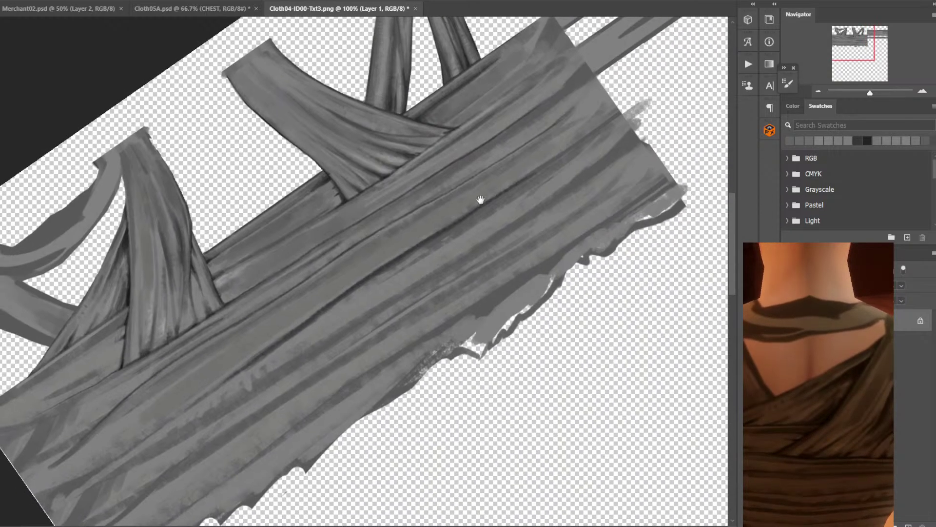
alt+click(328, 289)
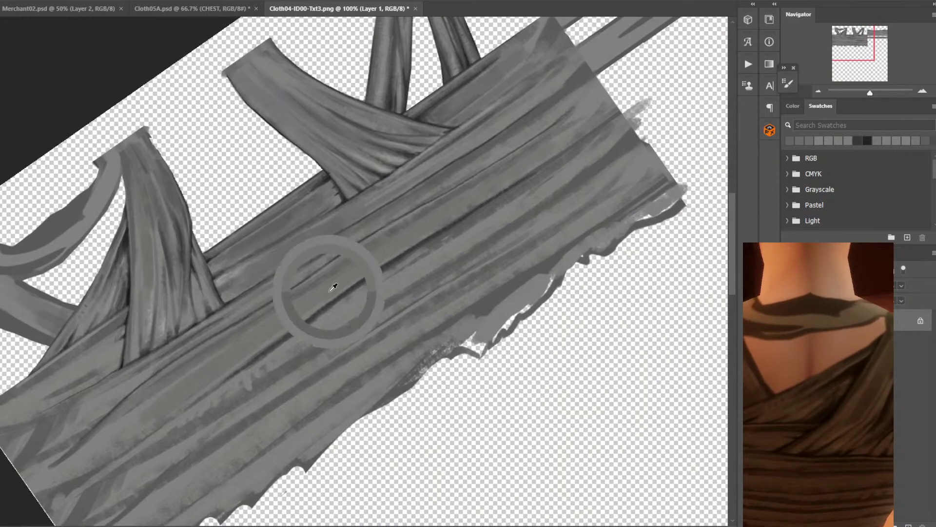
alt+click(313, 318)
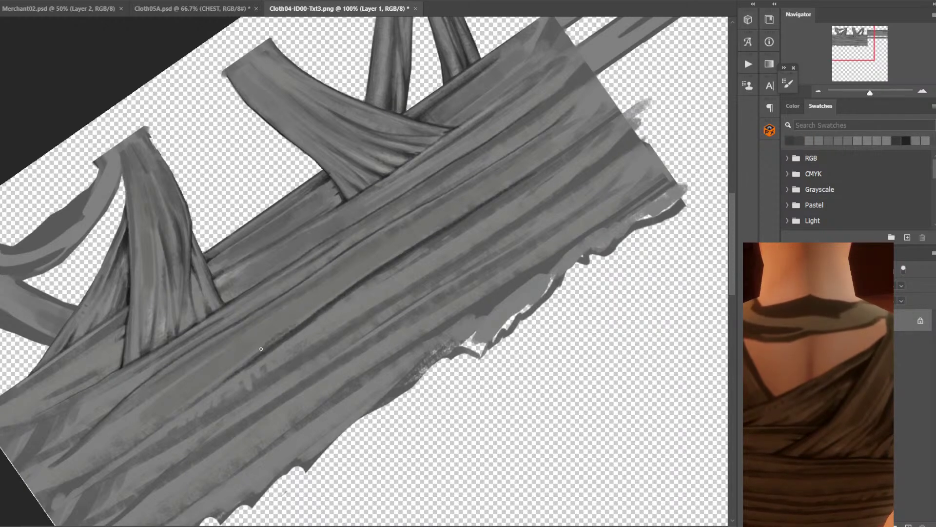
alt+click(307, 307)
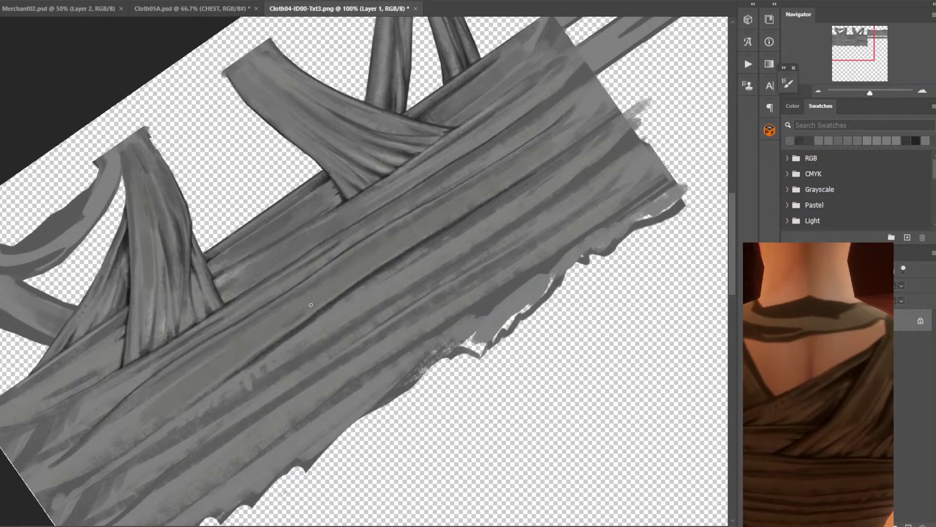
drag(285, 325, 490, 193)
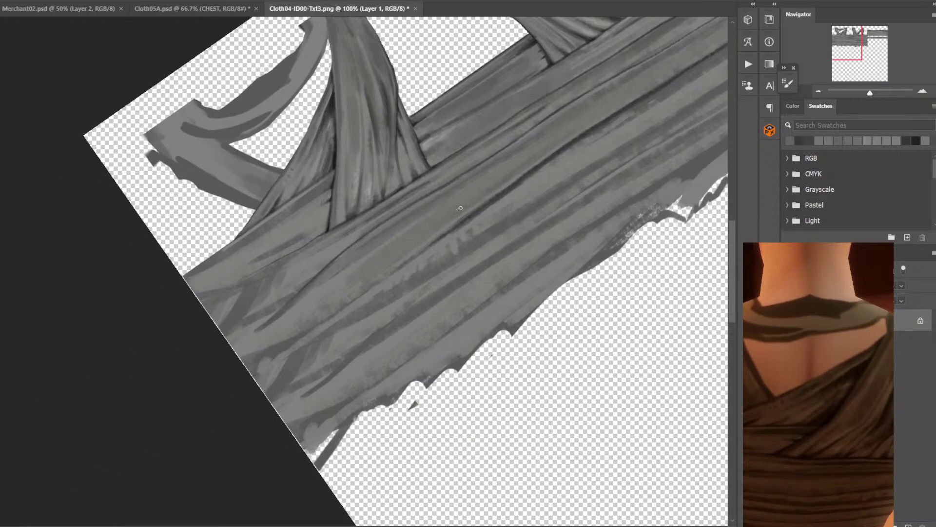
Sample a grey from the broad fold's near end and paint over its patchy shading with a larger brush.
alt+click(361, 265)
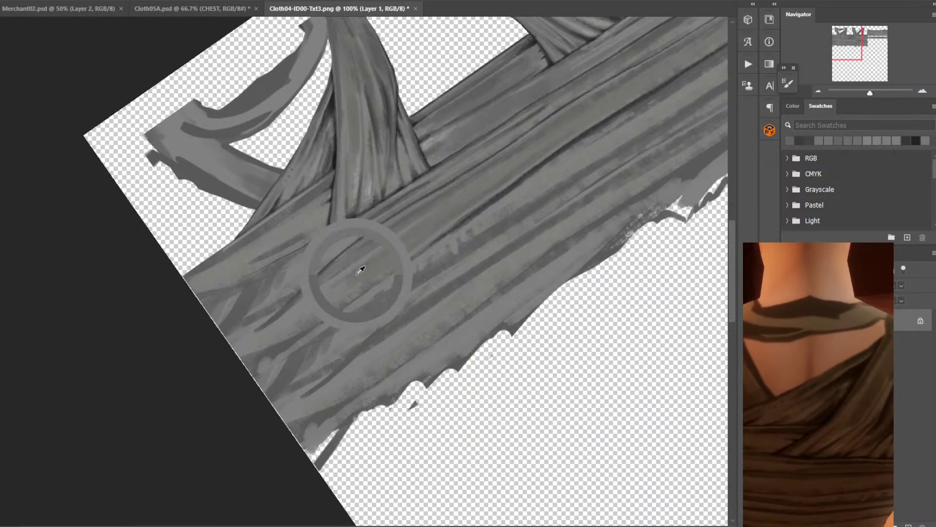
key(bracketright)
key(bracketright)
key(bracketright)
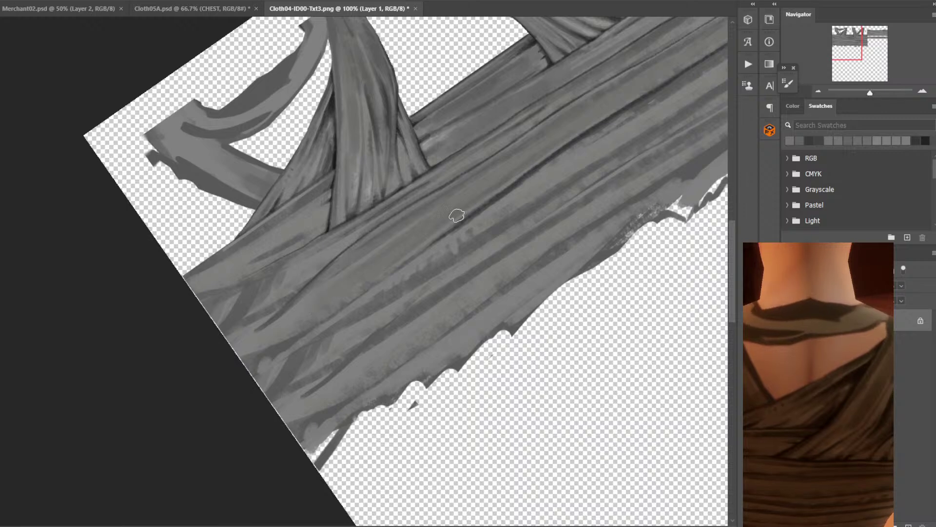
Deepen the long crease with near-black greys sampled from the strap shadow and crease, extending it toward both ends of the wrap.
alt+click(342, 157)
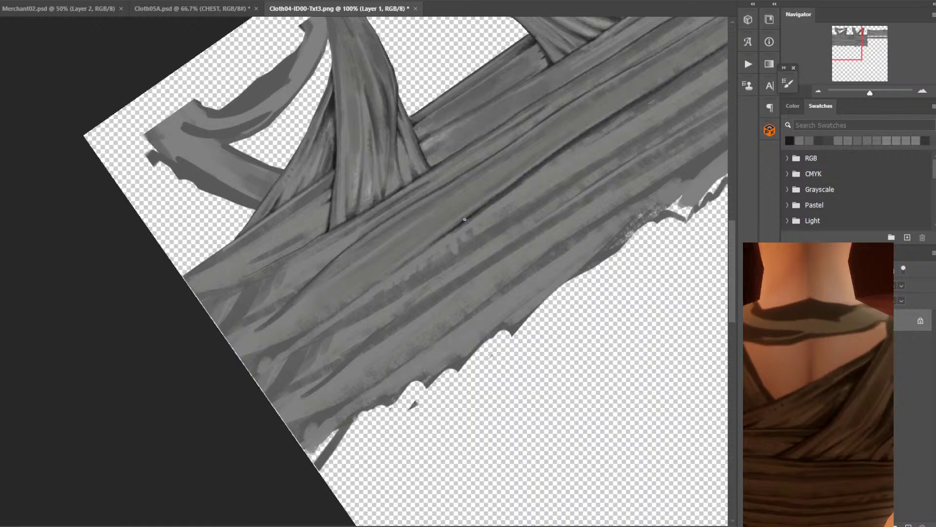
alt+click(464, 218)
alt+click(485, 205)
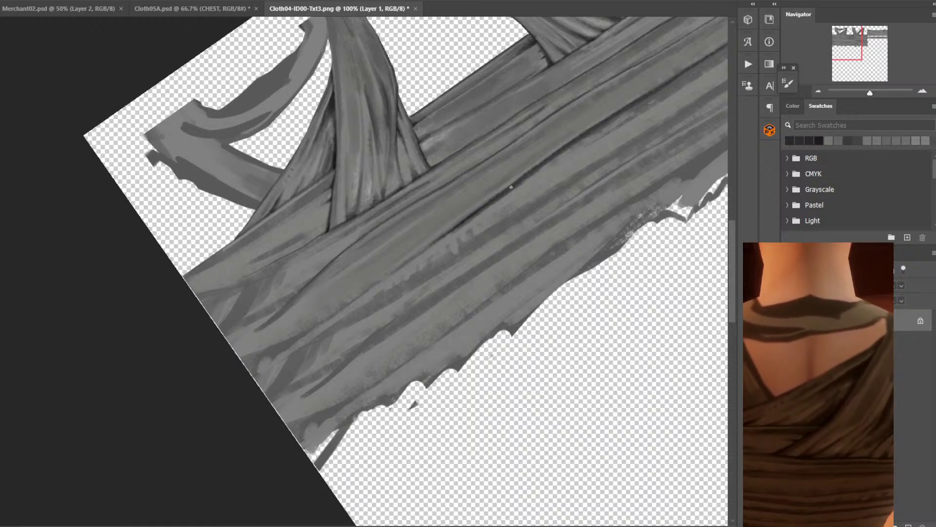
drag(511, 186, 483, 202)
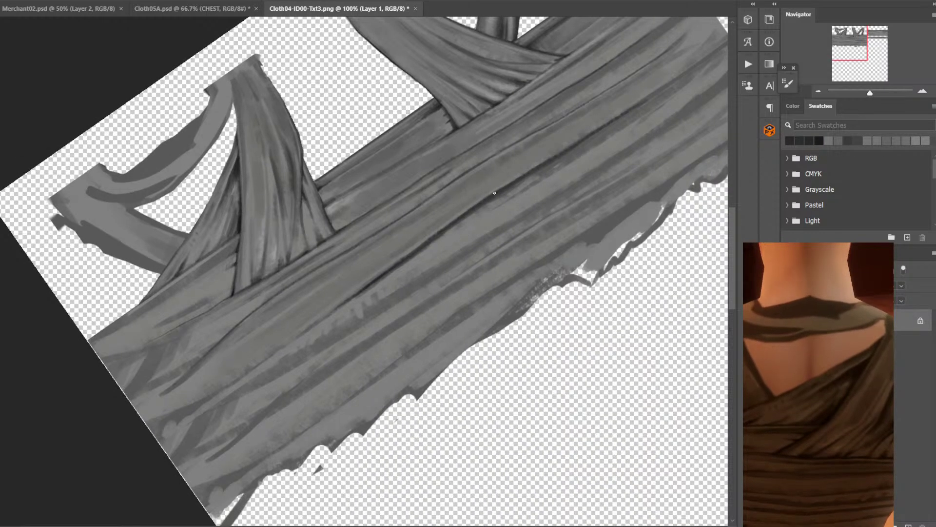
drag(609, 125, 416, 255)
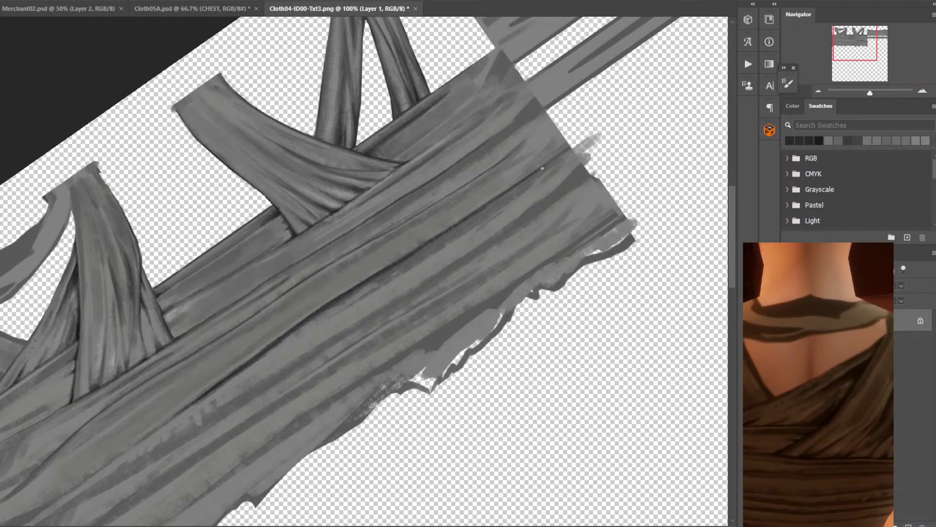
drag(531, 175, 575, 146)
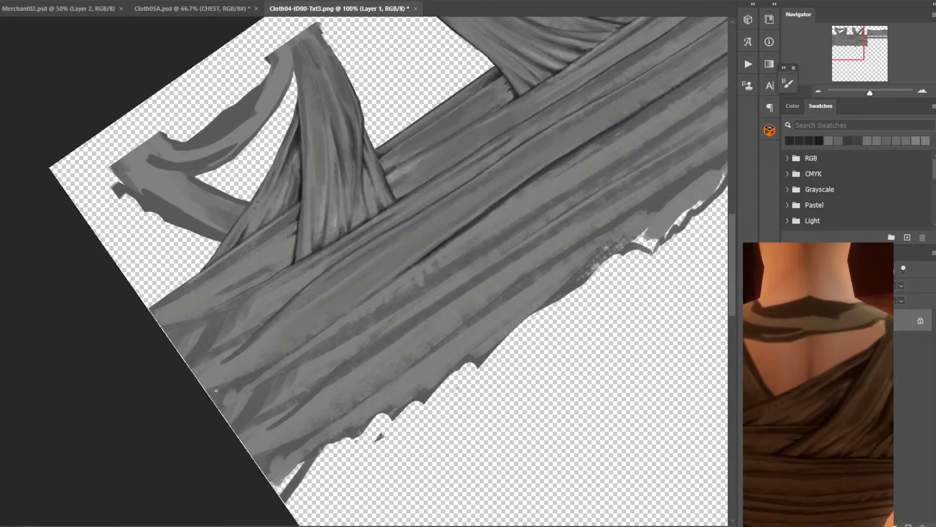
mouse_move(234, 380)
mouse_down()
mouse_move(445, 253)
mouse_move(423, 242)
mouse_move(413, 260)
mouse_up()
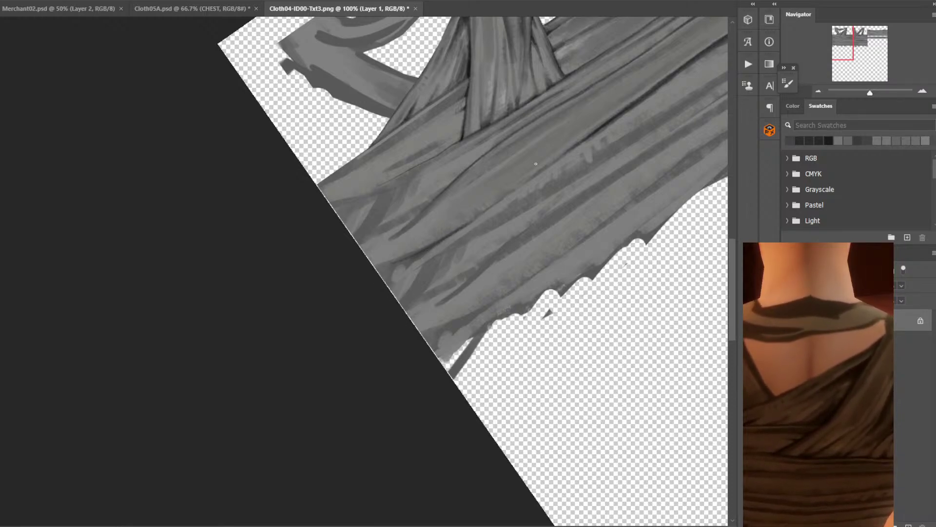
drag(540, 157, 214, 393)
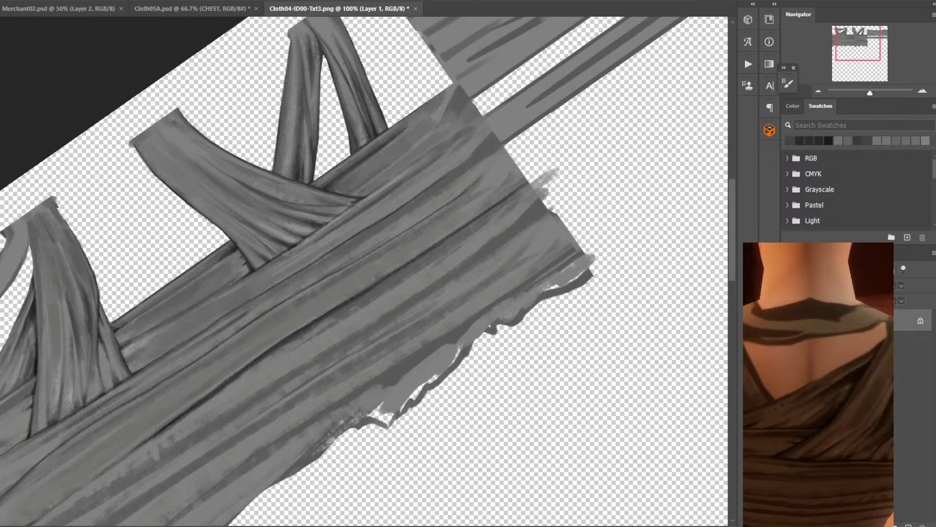
Lasso the stray paint outside the wrap's far edge, delete it, and deselect.
key(l)
mouse_move(552, 206)
mouse_down()
mouse_move(561, 155)
mouse_move(576, 187)
mouse_up()
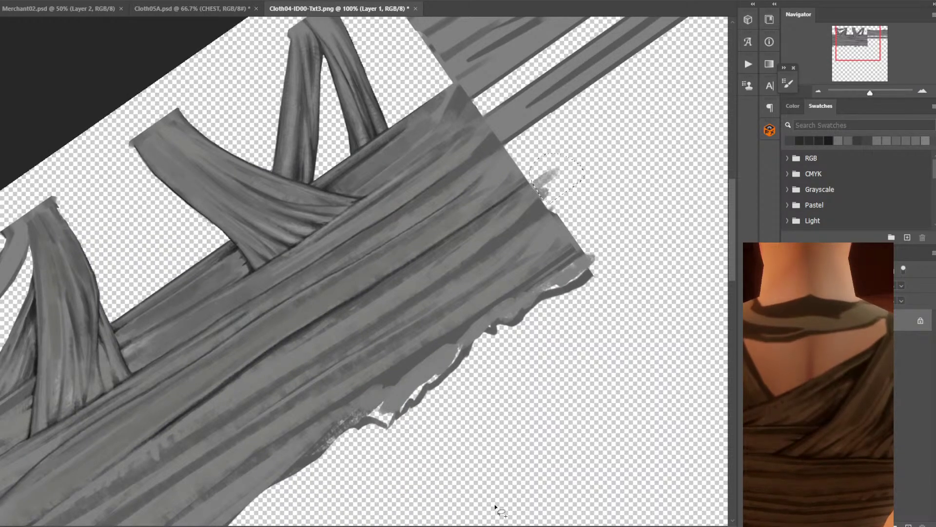
key(Delete)
key(ctrl+d)
Darken the long crease toward the wrap's near end and add lighter streaks to the fold above it with sampled greys.
drag(527, 210, 593, 148)
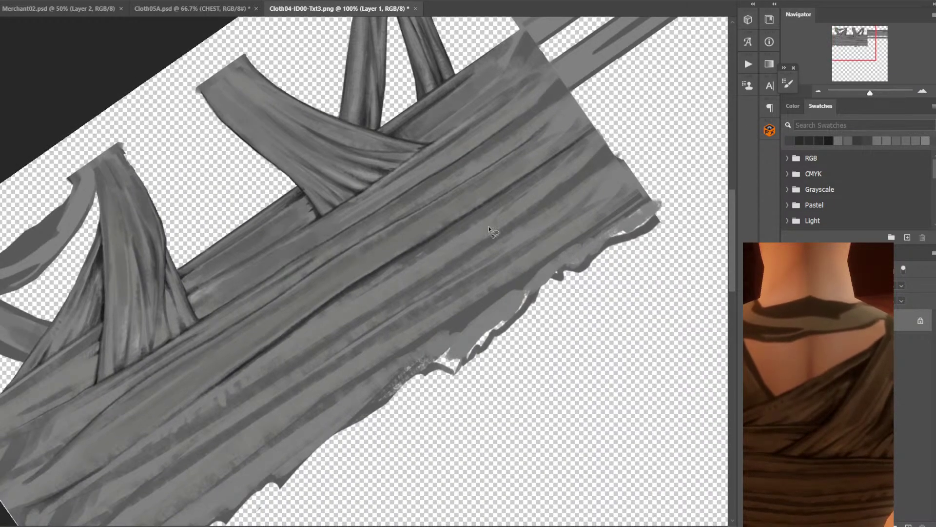
drag(441, 261, 606, 130)
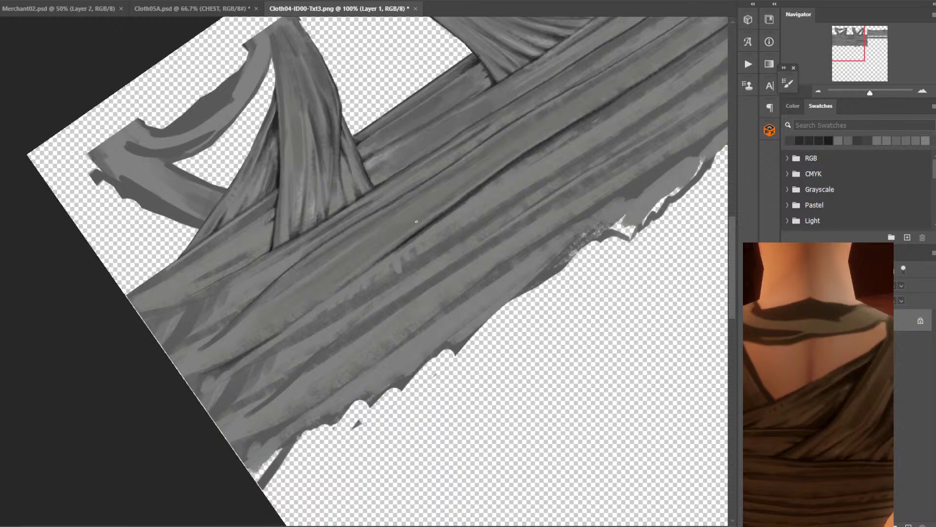
drag(416, 221, 429, 253)
drag(358, 315, 539, 183)
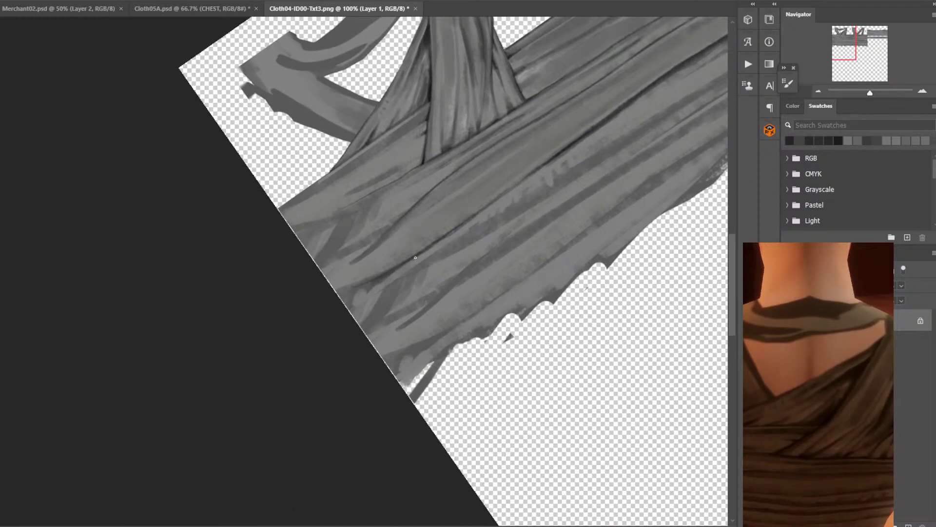
alt+click(445, 219)
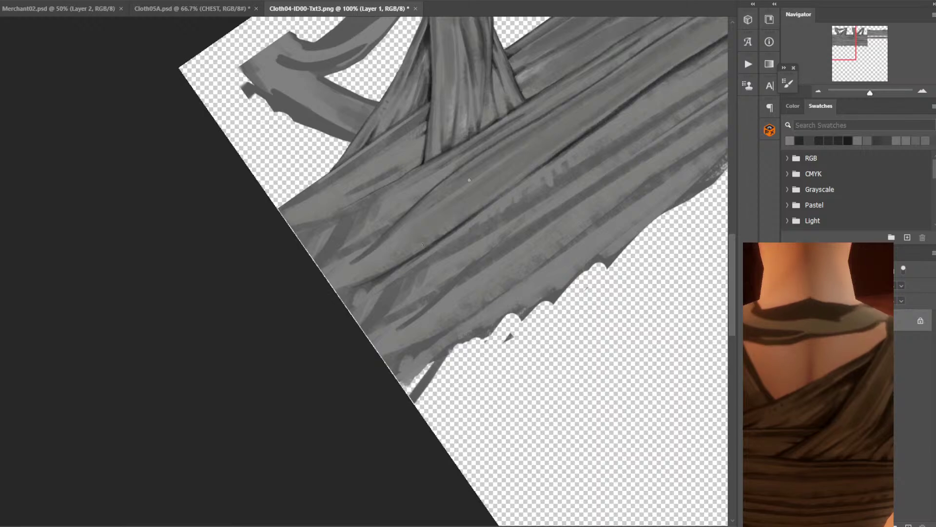
alt+click(436, 142)
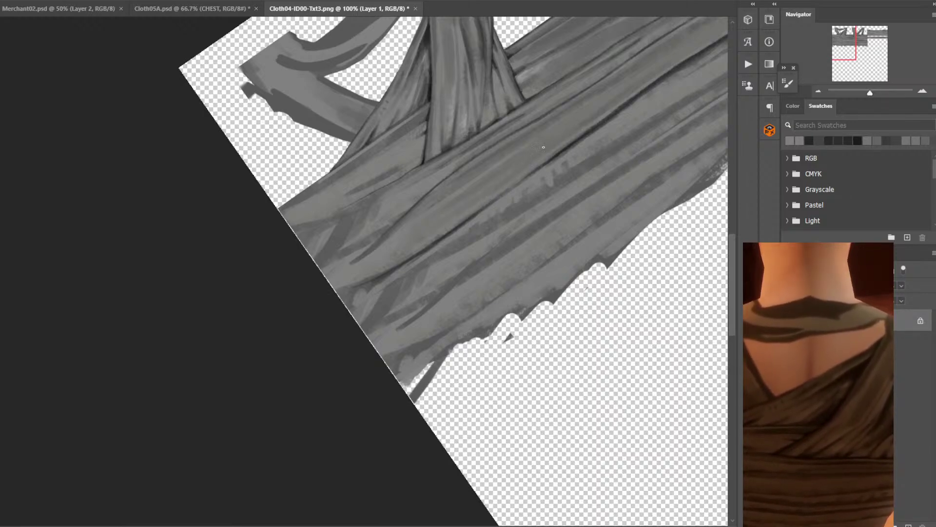
Strengthen the upper crease beneath the first wide strap with sampled dark greys, blend its edge, and save the texture.
drag(560, 140, 436, 238)
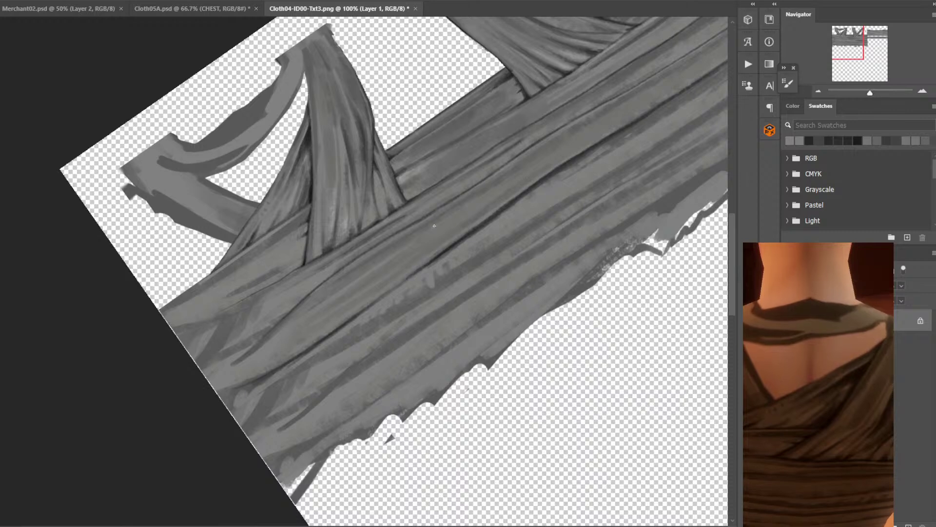
alt+click(410, 228)
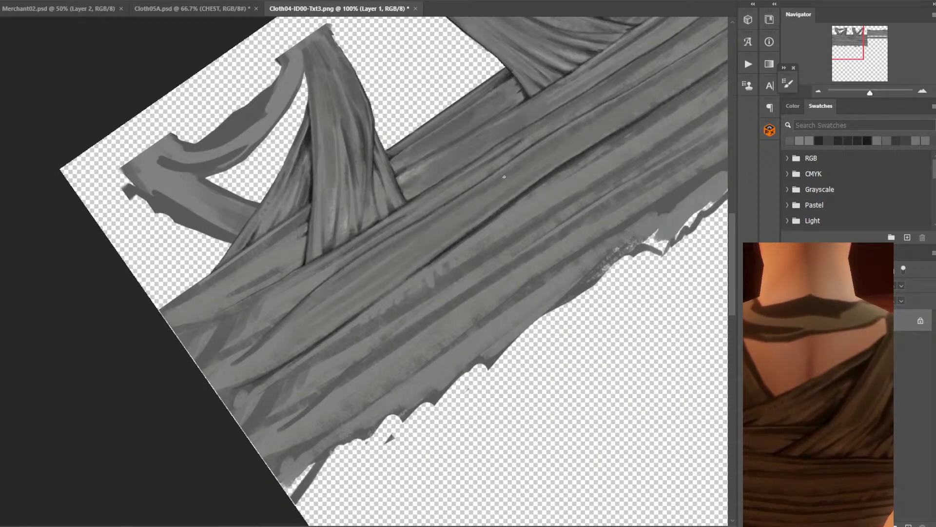
alt+click(431, 207)
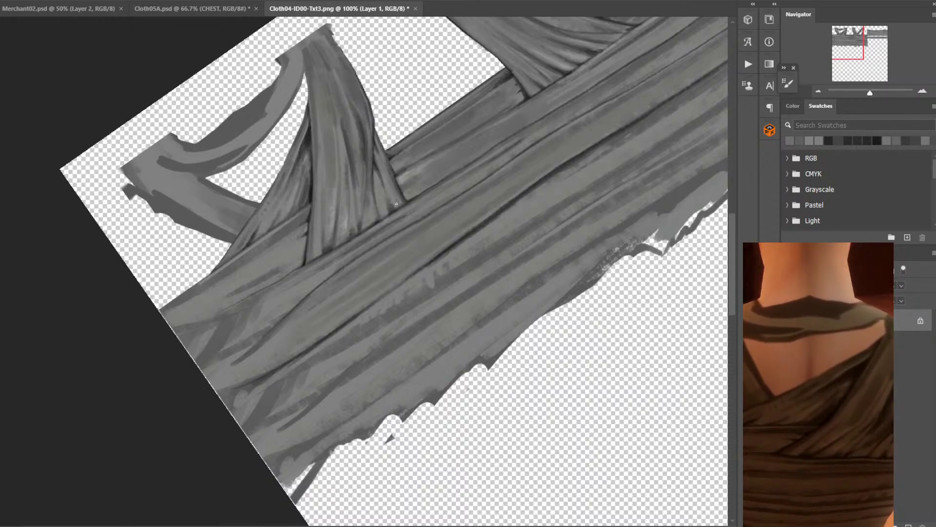
alt+click(293, 131)
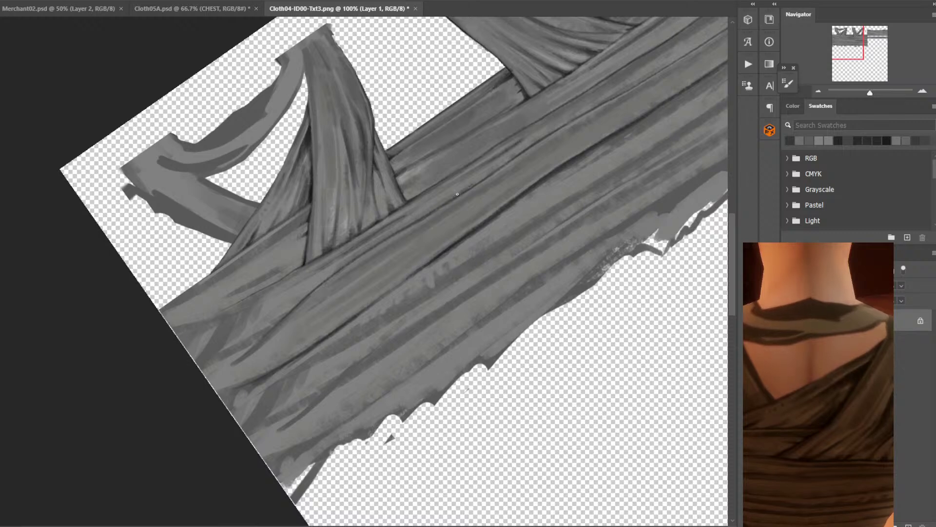
alt+click(437, 206)
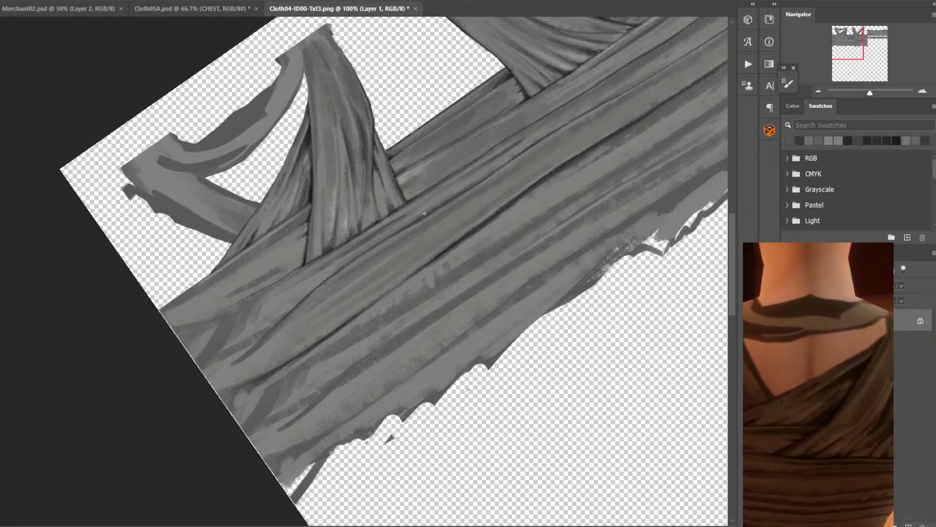
drag(418, 224, 566, 127)
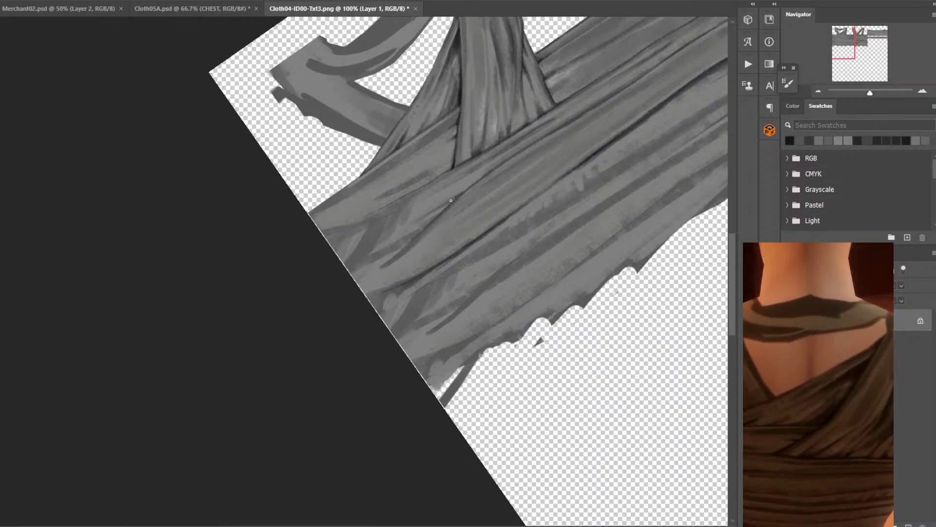
mouse_move(451, 201)
mouse_down()
mouse_move(435, 211)
mouse_move(474, 177)
mouse_move(446, 202)
mouse_move(390, 223)
mouse_move(567, 123)
mouse_move(539, 191)
mouse_up()
alt+click(459, 189)
key(ctrl+s)
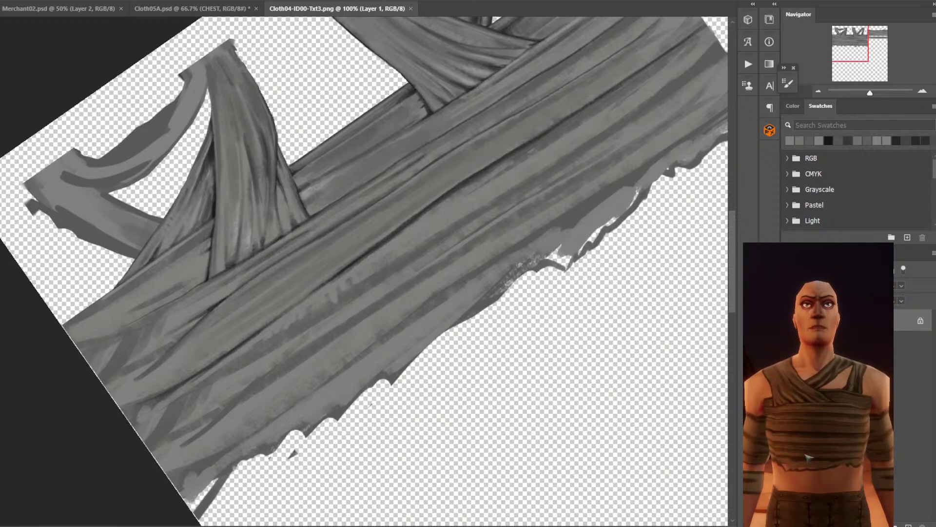
Blend sampled mid and dark greys along the fold between the upper crease and the long crease, working toward the wrap's far end.
alt+click(224, 327)
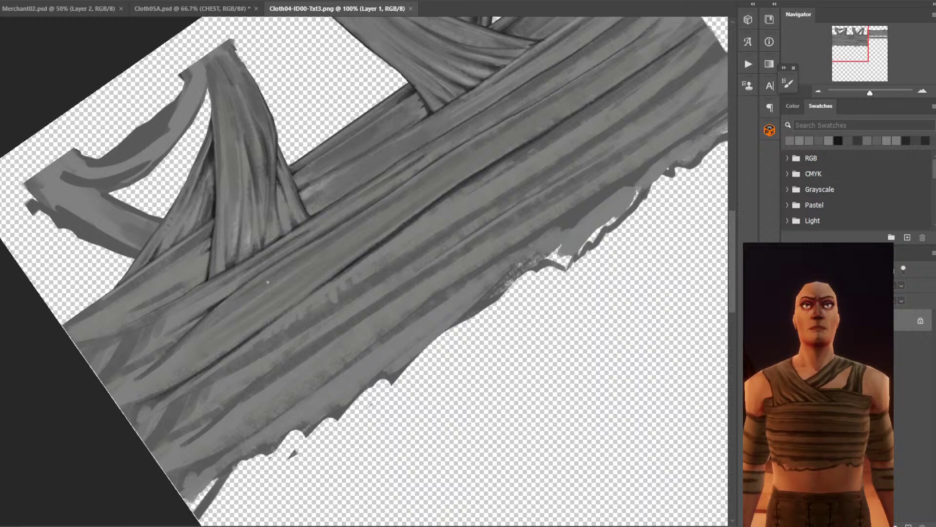
drag(269, 283, 347, 215)
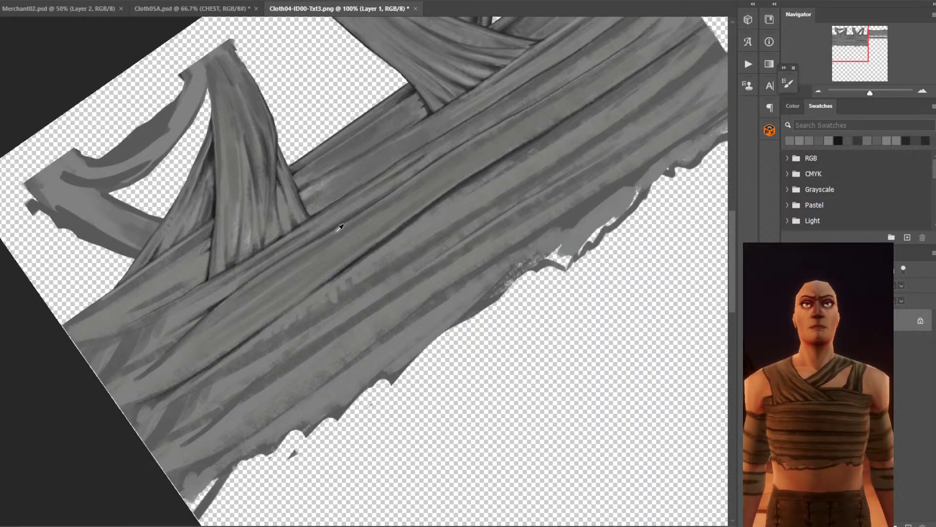
drag(498, 95, 360, 242)
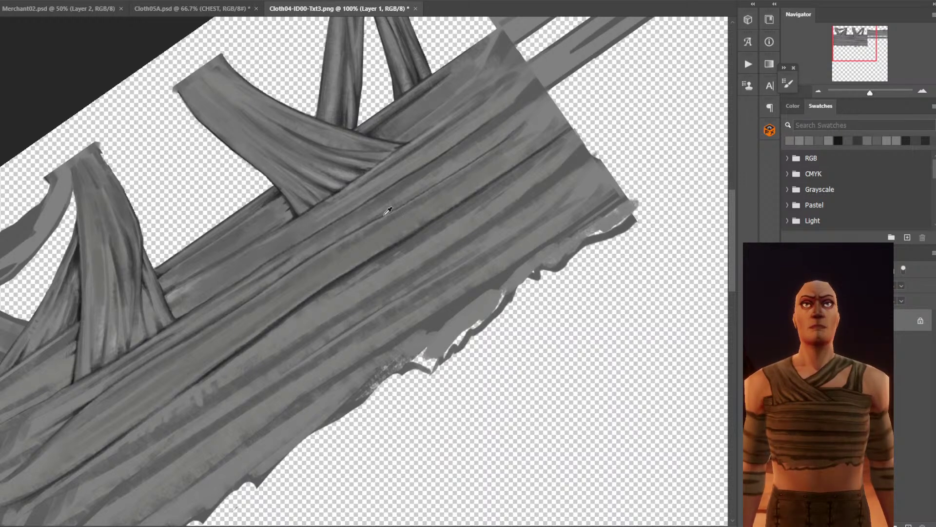
alt+click(349, 235)
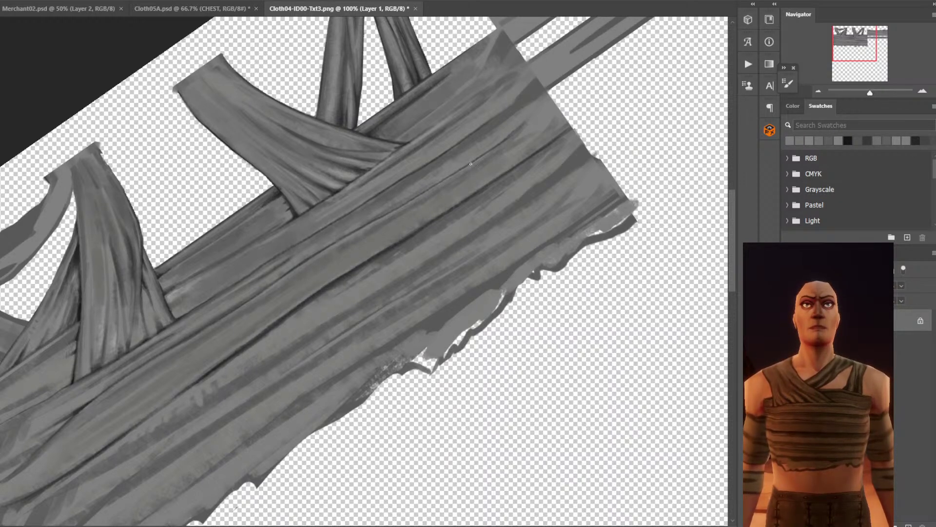
alt+click(360, 237)
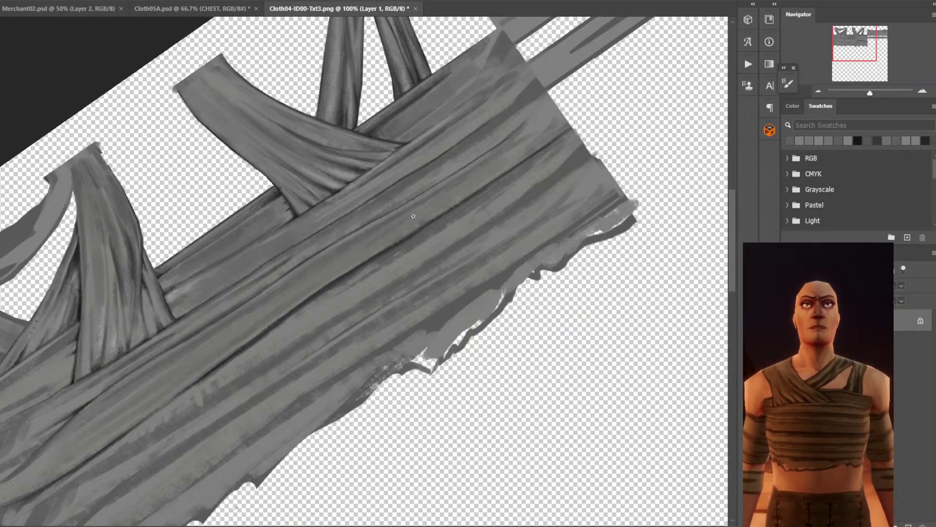
Smooth the fold streaks above the long crease near the wrap's far end with greys sampled from the surrounding cloth.
alt+click(520, 140)
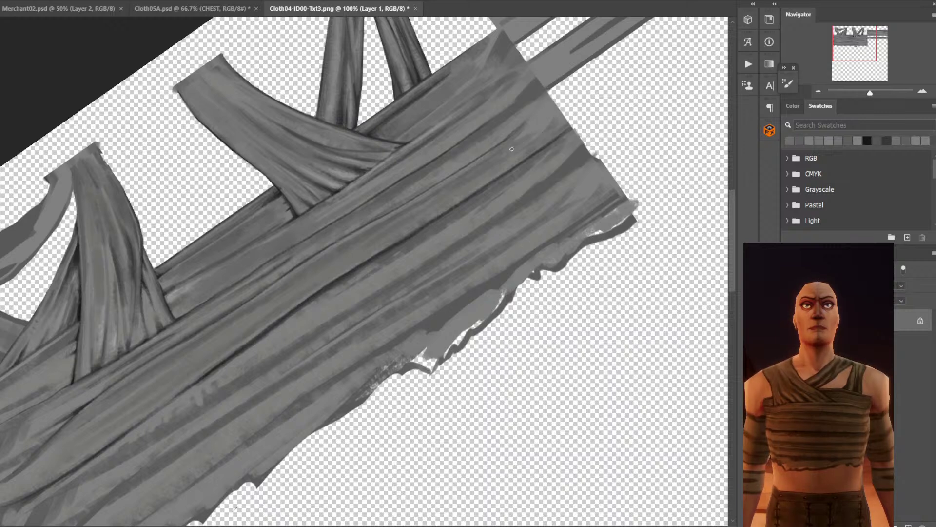
drag(519, 143, 479, 170)
alt+click(524, 142)
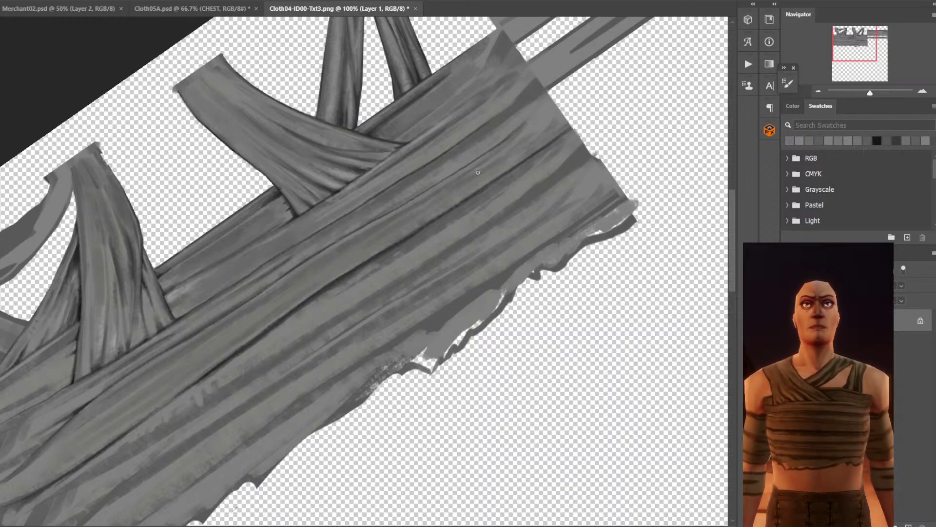
alt+click(441, 174)
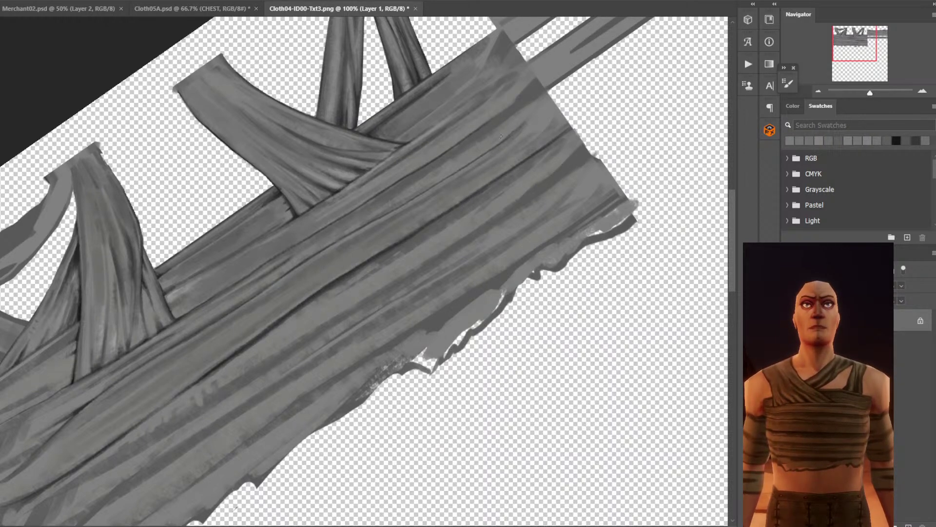
alt+click(486, 136)
alt+click(464, 153)
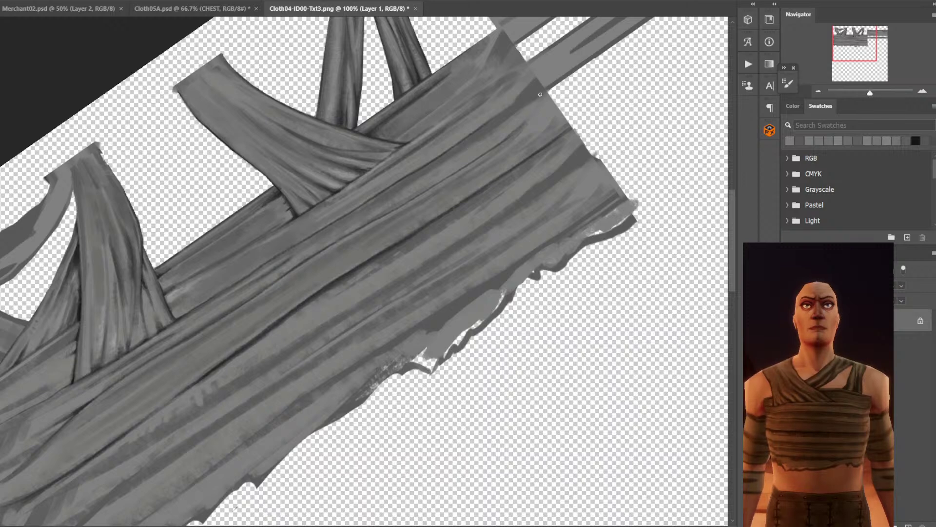
Refine the uppermost fold and its crease near the far end with sampled greys, and touch up the base of the second wide strap.
alt+click(447, 153)
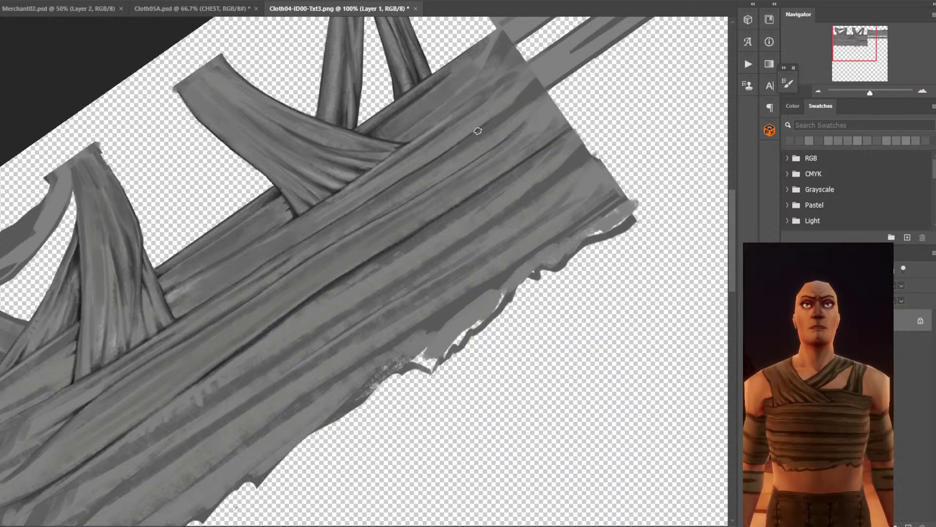
alt+click(461, 153)
alt+click(438, 167)
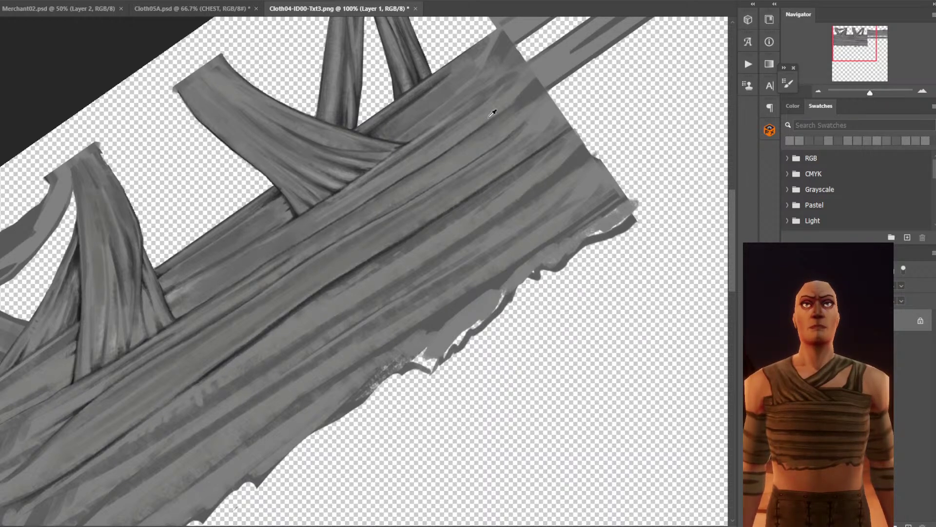
alt+click(337, 184)
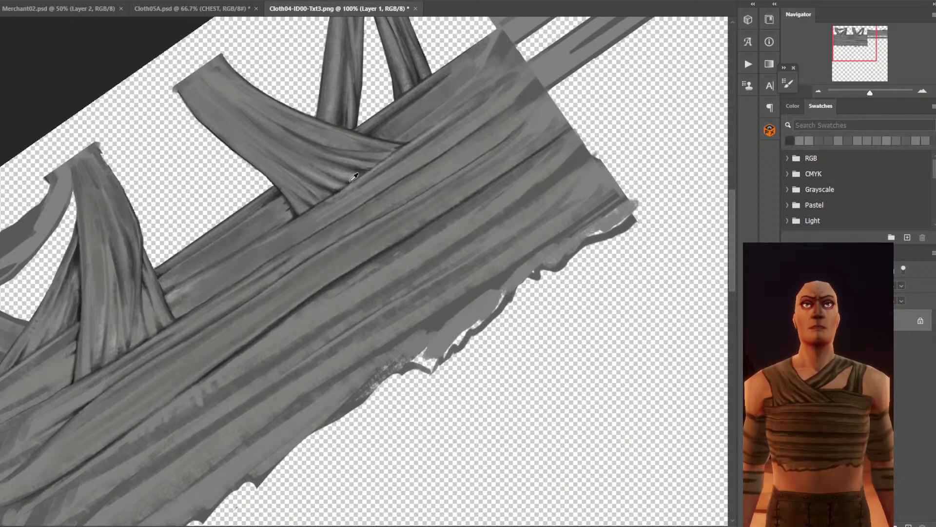
alt+click(445, 138)
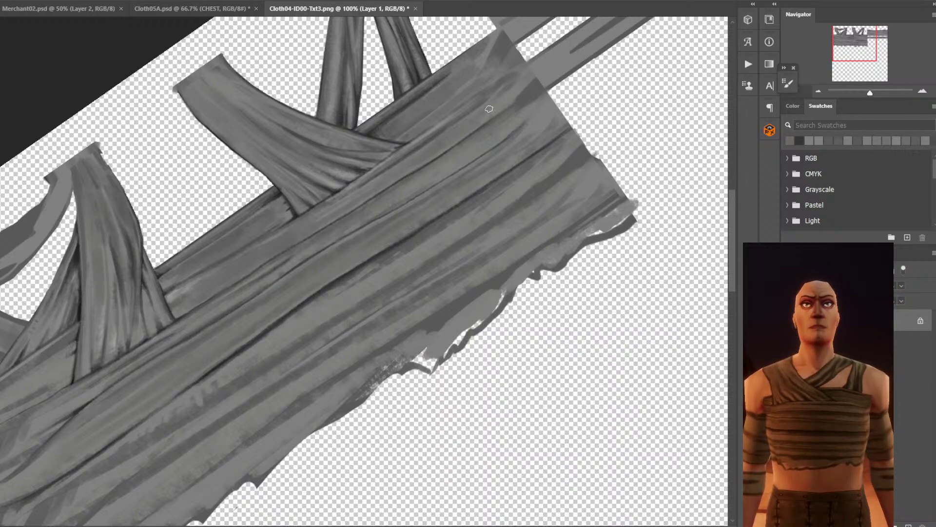
alt+click(373, 146)
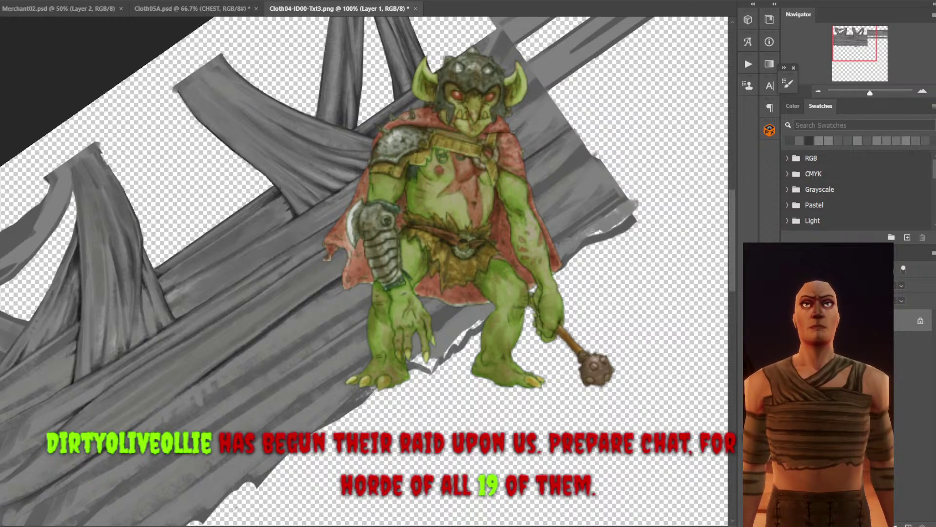
drag(289, 196, 314, 203)
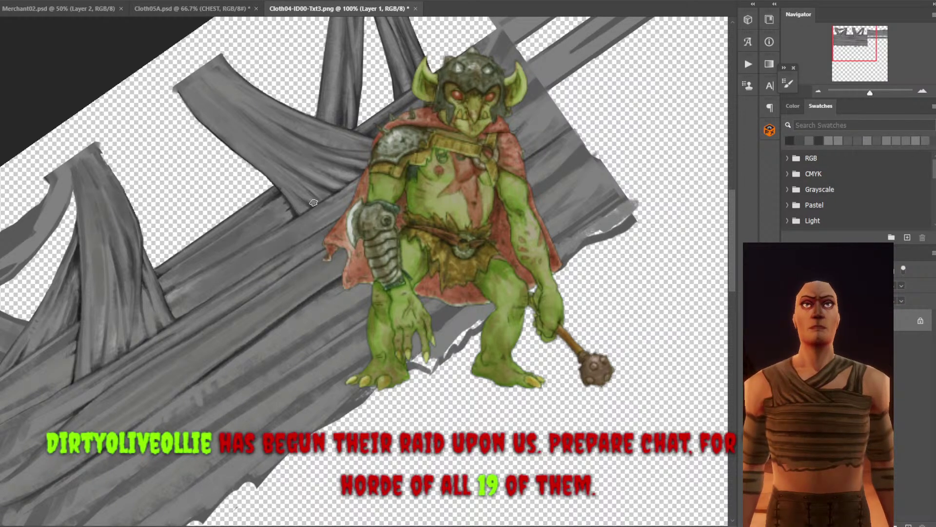
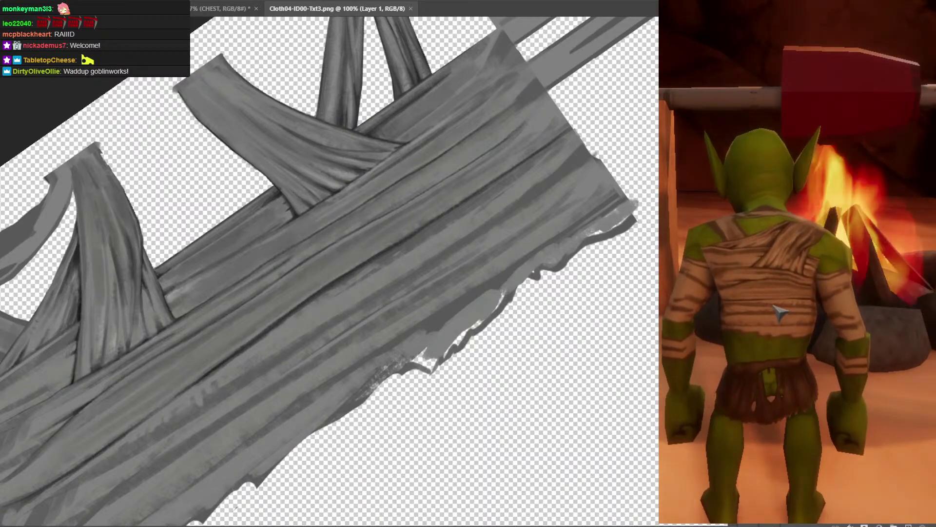
Doodle a black goblin head outline with two eyes on the wrap below the first wide strap, and save the texture.
key(r)
drag(330, 272, 426, 189)
key(n)
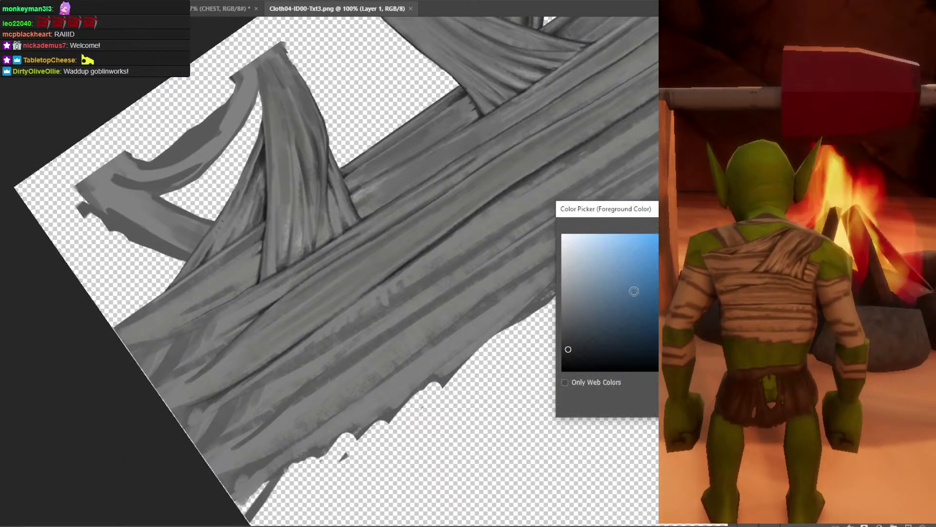
drag(713, 291, 713, 327)
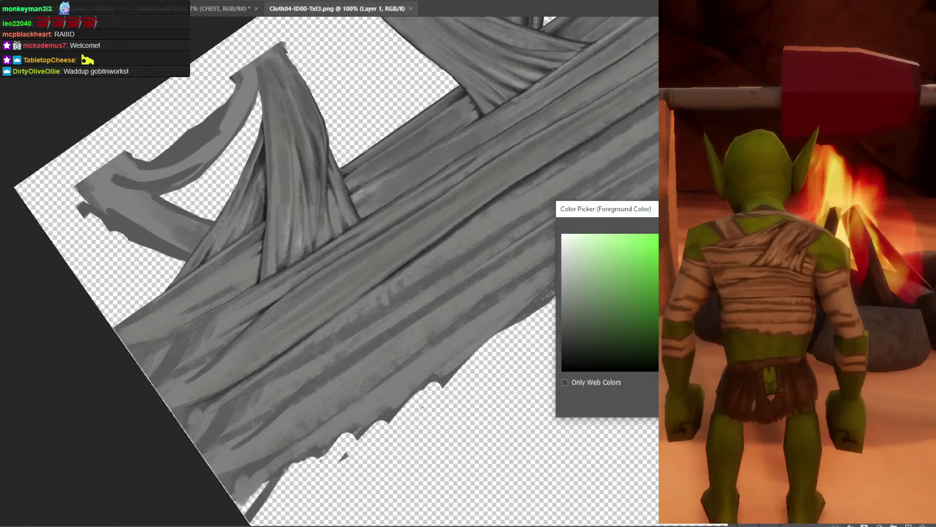
key(Return)
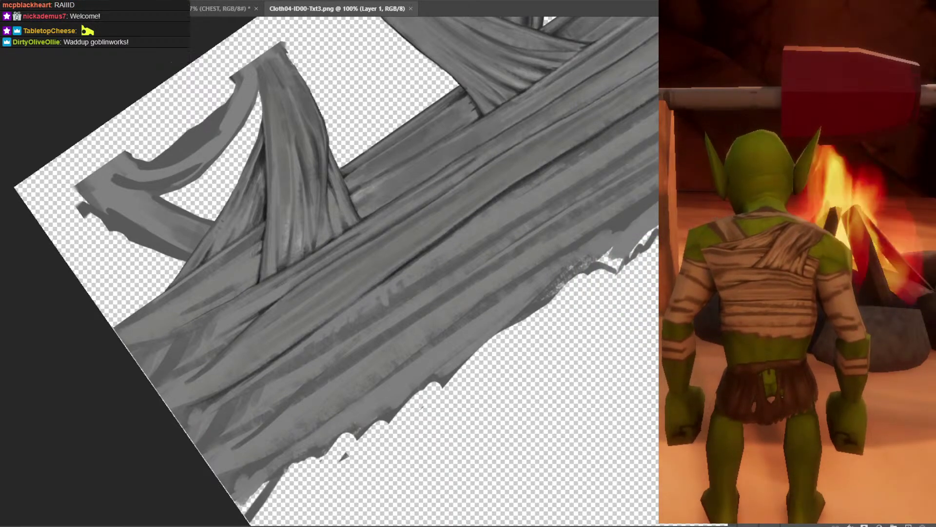
key(n)
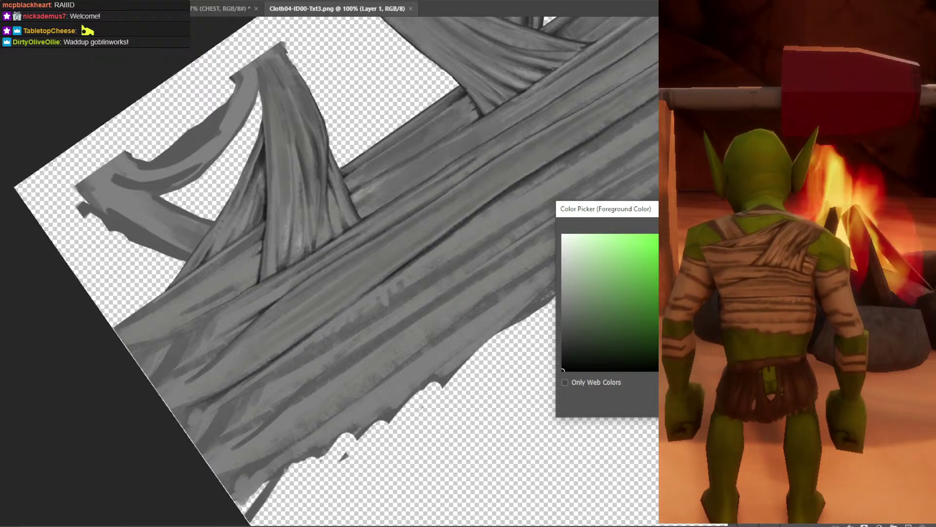
key(Escape)
mouse_move(304, 308)
mouse_down()
mouse_move(286, 321)
mouse_move(326, 342)
mouse_move(353, 315)
mouse_move(348, 264)
mouse_move(305, 305)
mouse_up()
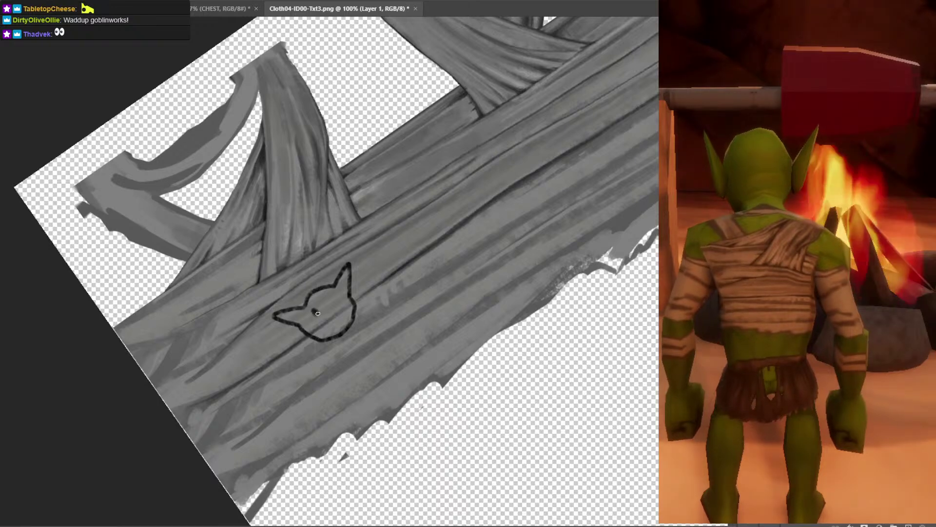
click(316, 313)
click(330, 302)
key(ctrl+s)
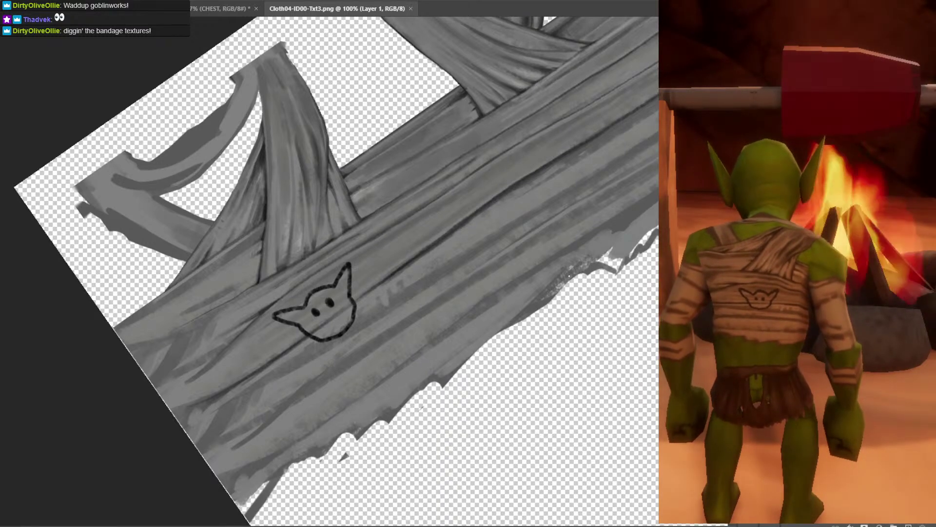
Undo the goblin head doodle and save the texture again.
key(ctrl+z)
key(ctrl+z)
key(ctrl+z)
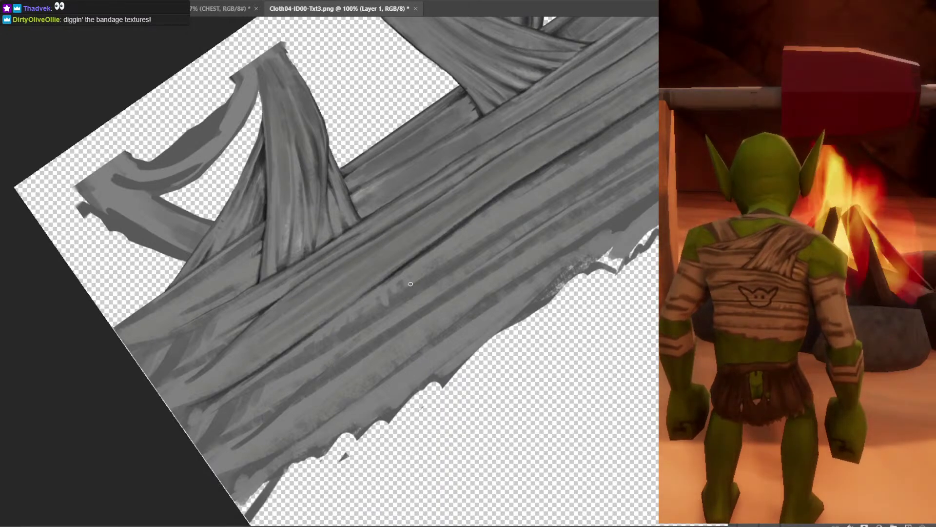
key(ctrl+s)
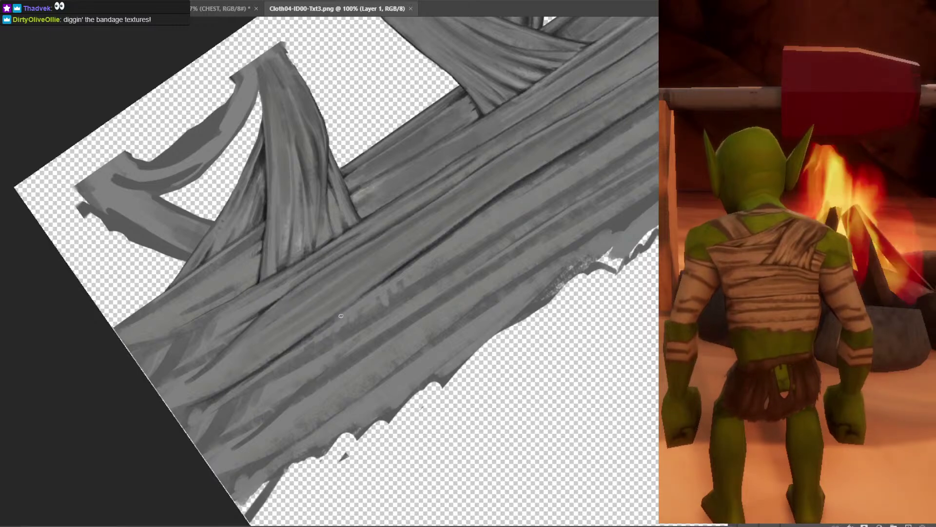
Darken the long crease toward the wrap's near end with a dark grey sampled from it.
alt+click(300, 342)
drag(332, 322, 365, 299)
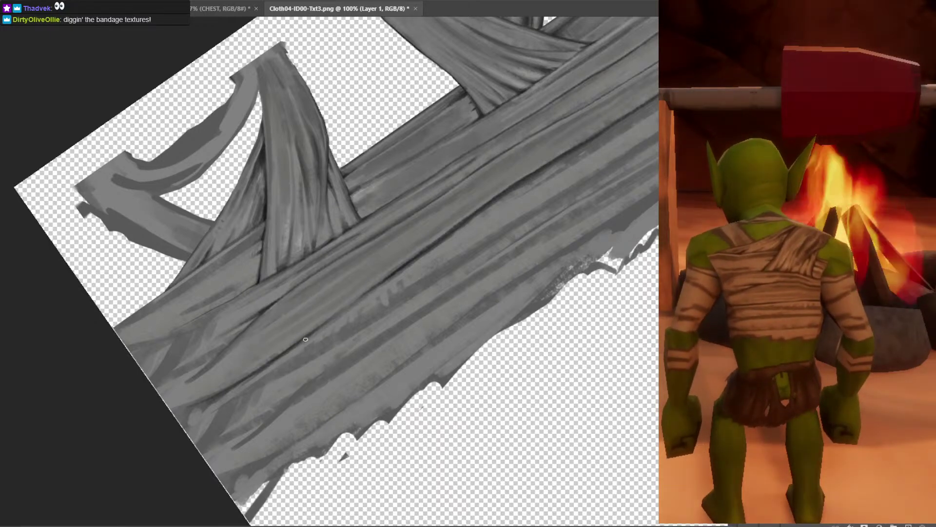
drag(429, 224, 457, 209)
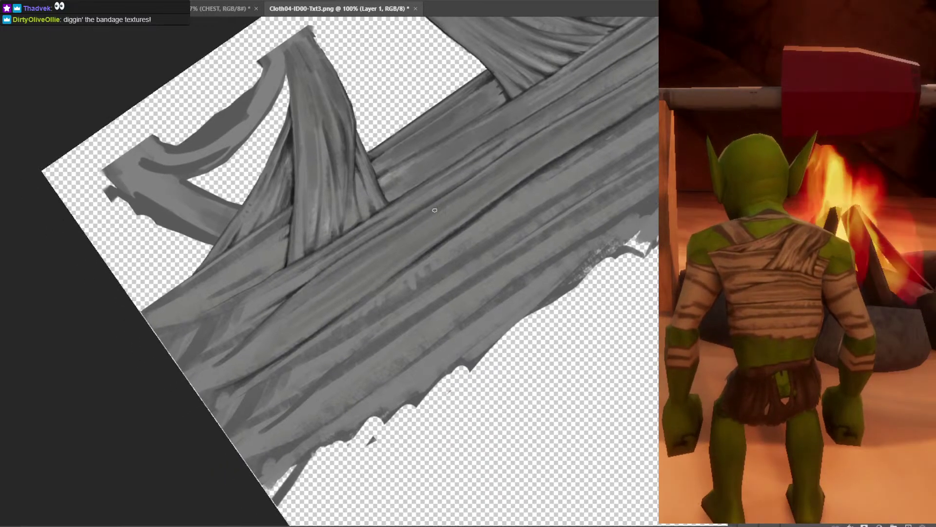
Define the diagonal crease below the first wide strap and smooth the blotchy marks beneath the long crease with sampled greys.
alt+click(324, 263)
alt+click(295, 289)
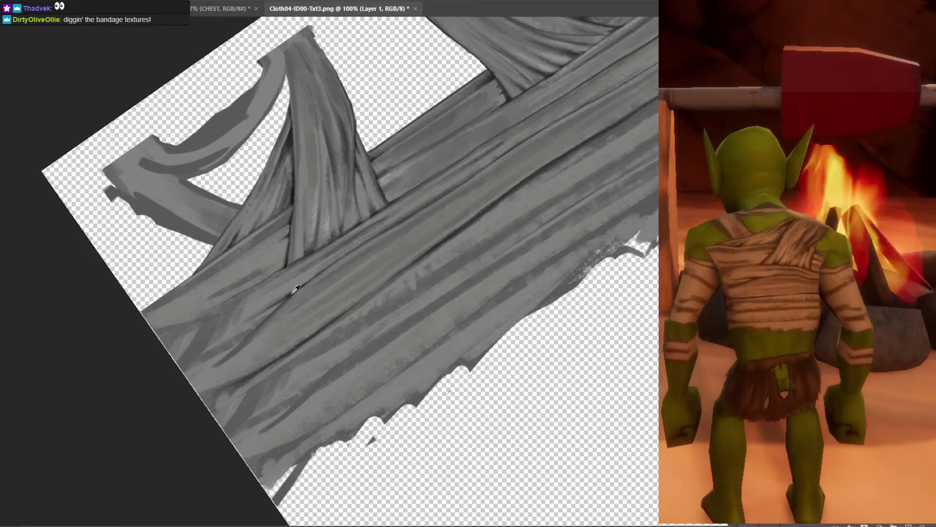
click(296, 290)
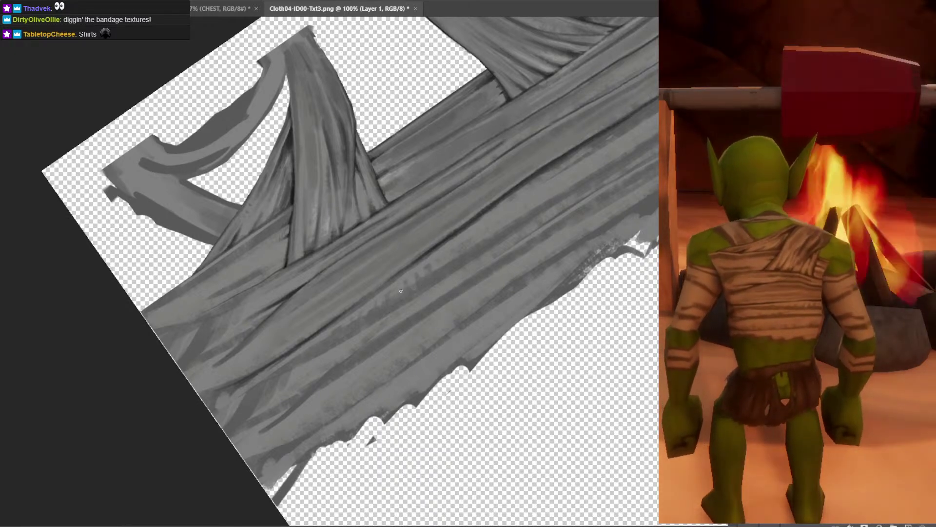
alt+click(449, 249)
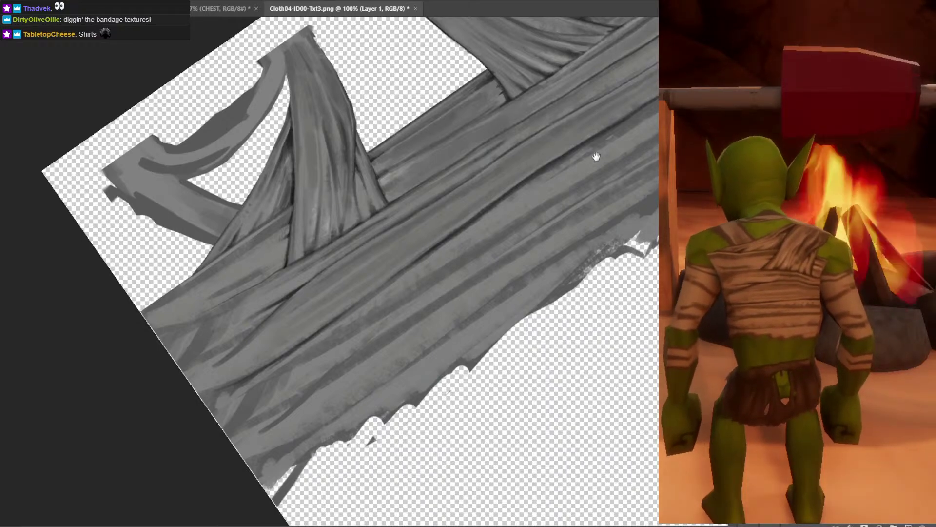
Paint shading strokes up the narrow strap behind the second wide strap, undoing the first attempt.
drag(596, 156, 349, 348)
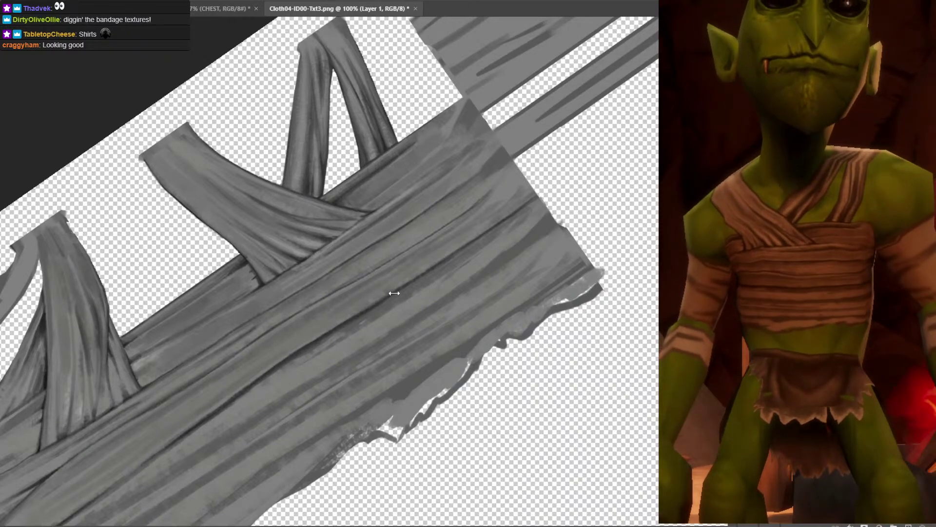
scroll(437, 307, left, 2)
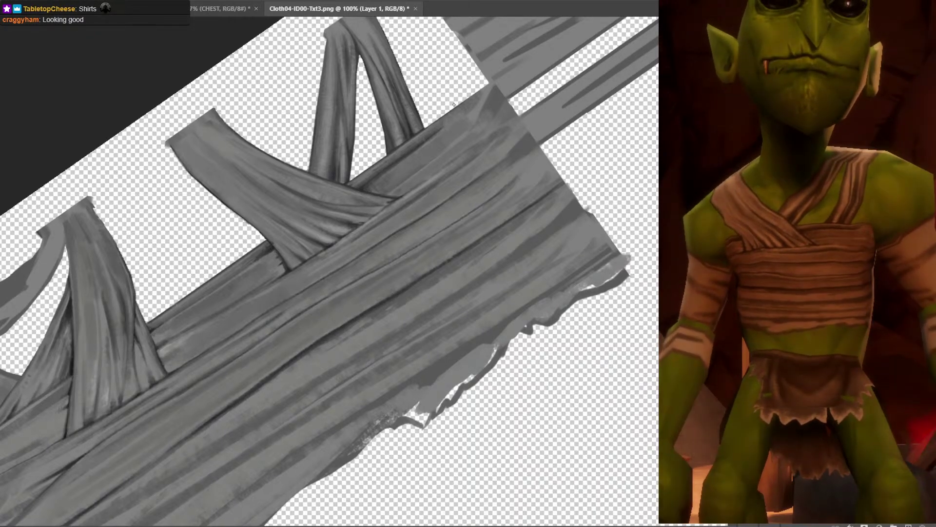
scroll(454, 147, up, 2)
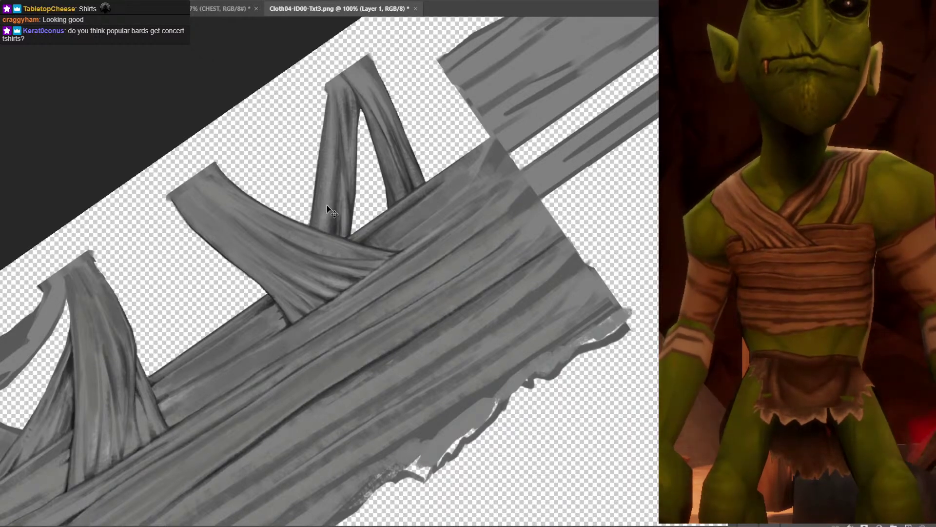
mouse_move(326, 222)
mouse_down()
mouse_move(327, 194)
mouse_move(324, 214)
mouse_move(330, 146)
mouse_up()
key(ctrl+z)
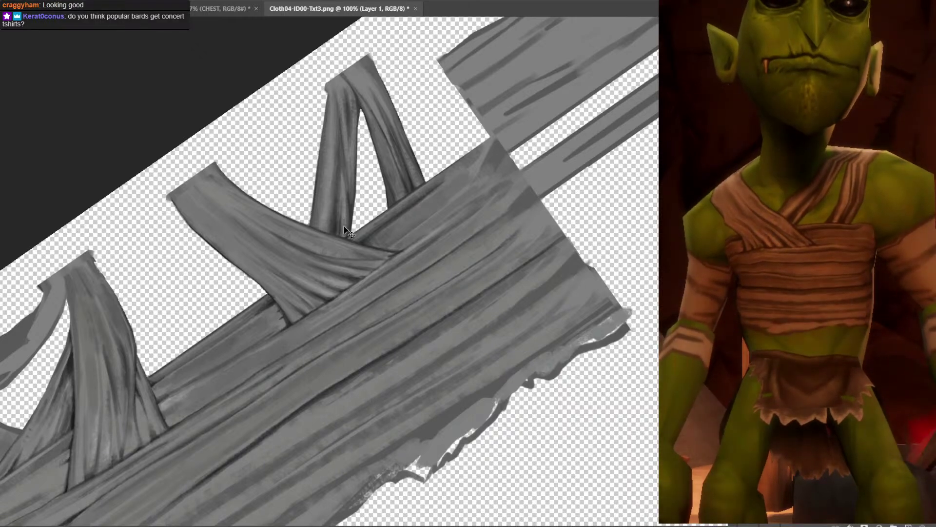
mouse_move(343, 229)
mouse_down()
mouse_move(343, 193)
mouse_move(346, 219)
mouse_move(329, 211)
mouse_move(322, 223)
mouse_move(328, 165)
mouse_up()
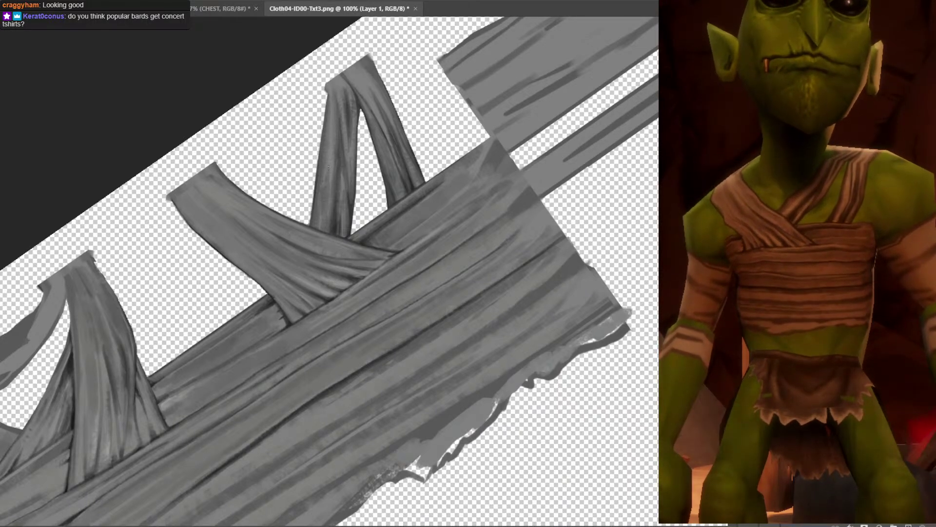
mouse_move(325, 206)
mouse_down()
mouse_move(325, 224)
mouse_move(327, 173)
mouse_up()
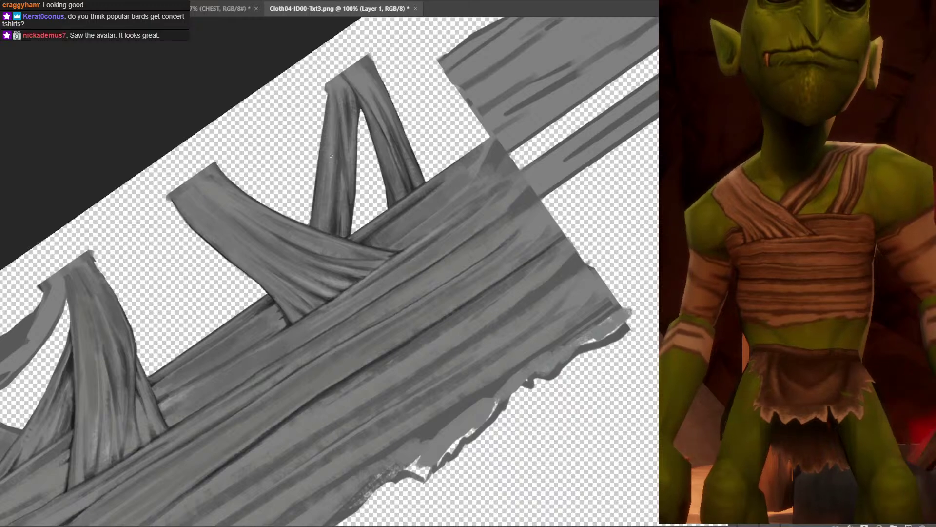
Refine the shading where the second wide strap's tip meets the chest wrap, using greys sampled from the surrounding folds.
scroll(449, 151, down, 3)
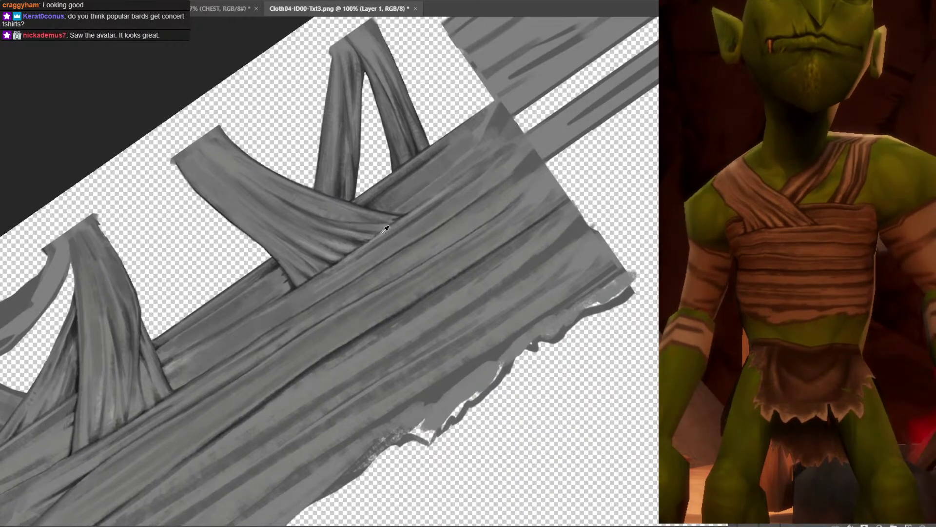
alt+click(424, 202)
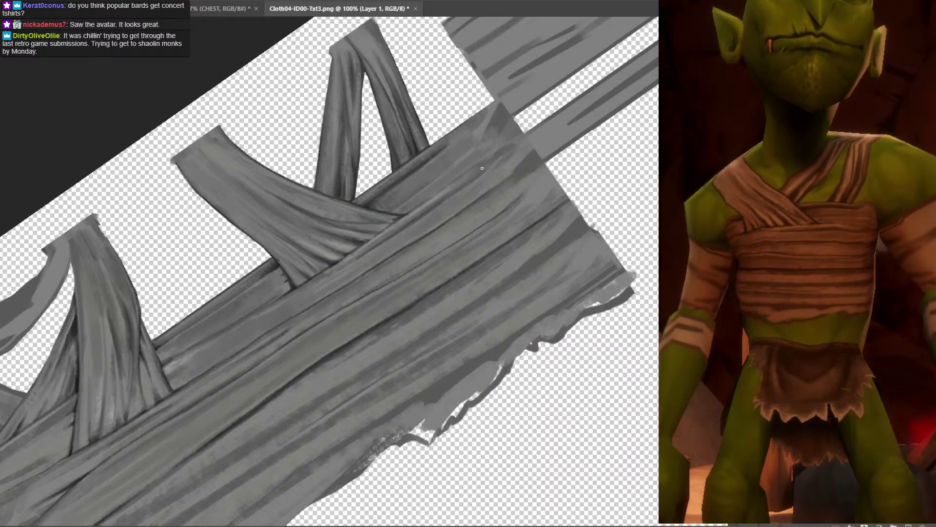
alt+click(395, 210)
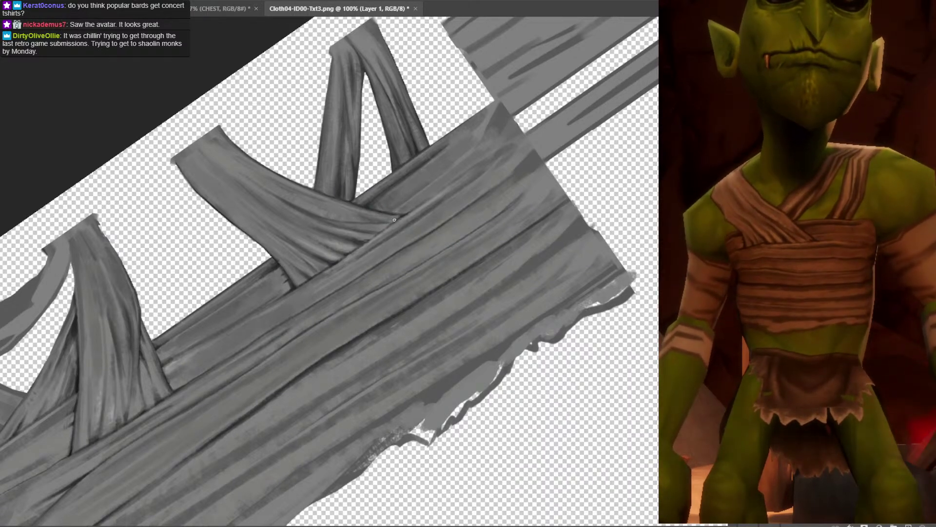
alt+click(396, 210)
alt+click(396, 210)
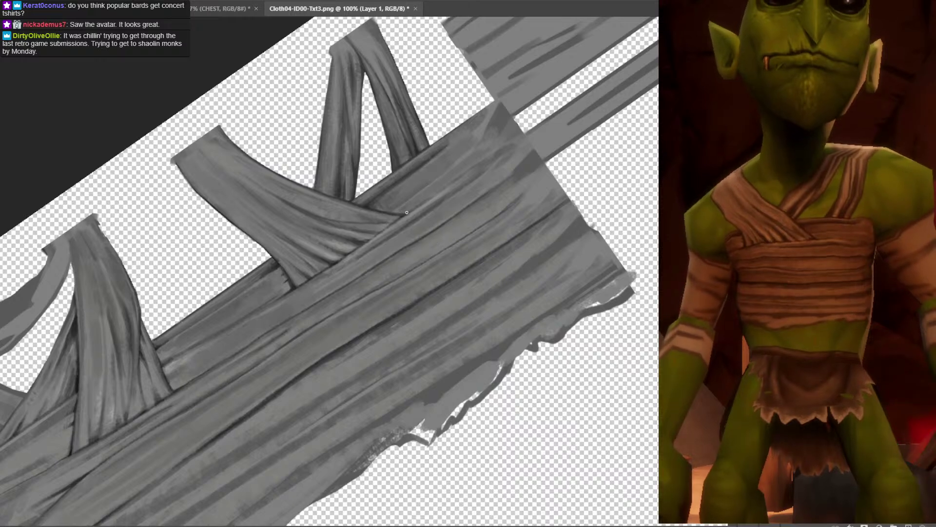
alt+click(396, 211)
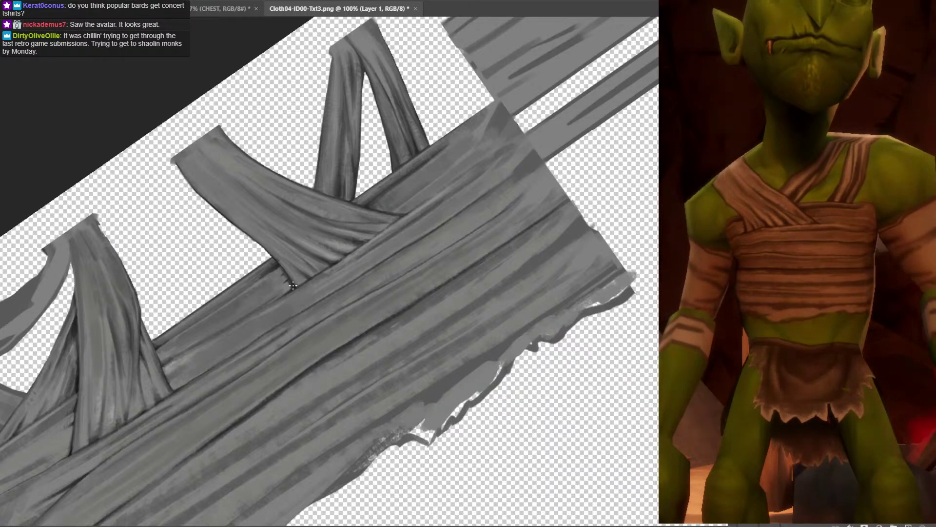
Paint dark fold lines along the wrap's upper band between the first and second wide straps.
mouse_move(292, 291)
mouse_down()
mouse_move(382, 261)
mouse_move(458, 191)
mouse_up()
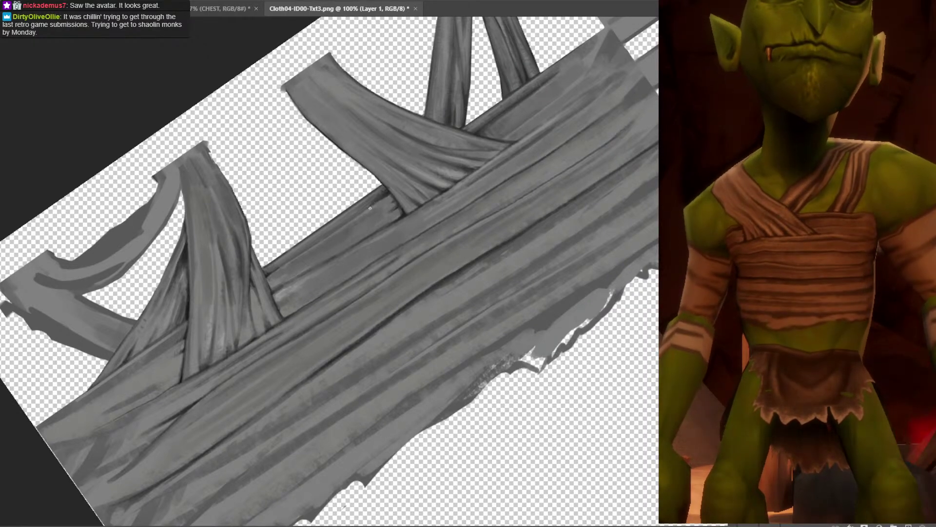
drag(389, 202, 434, 167)
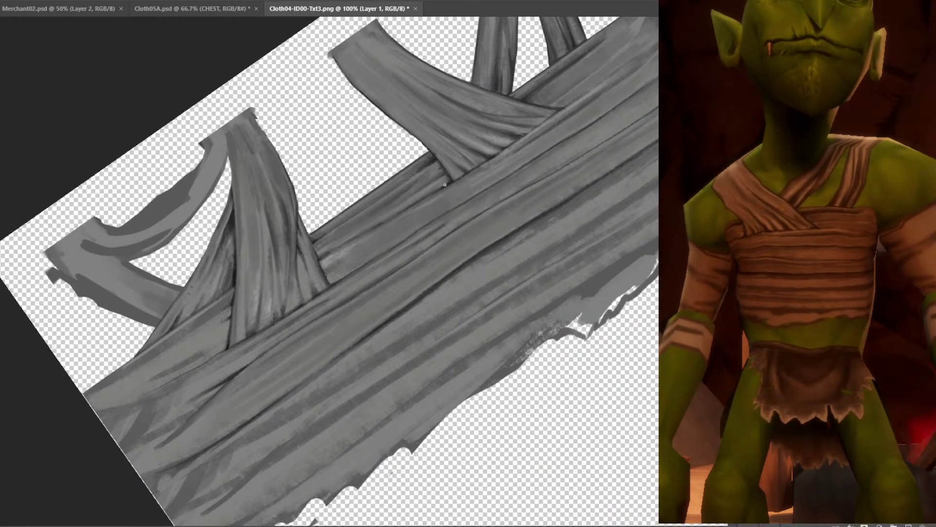
drag(557, 106, 459, 133)
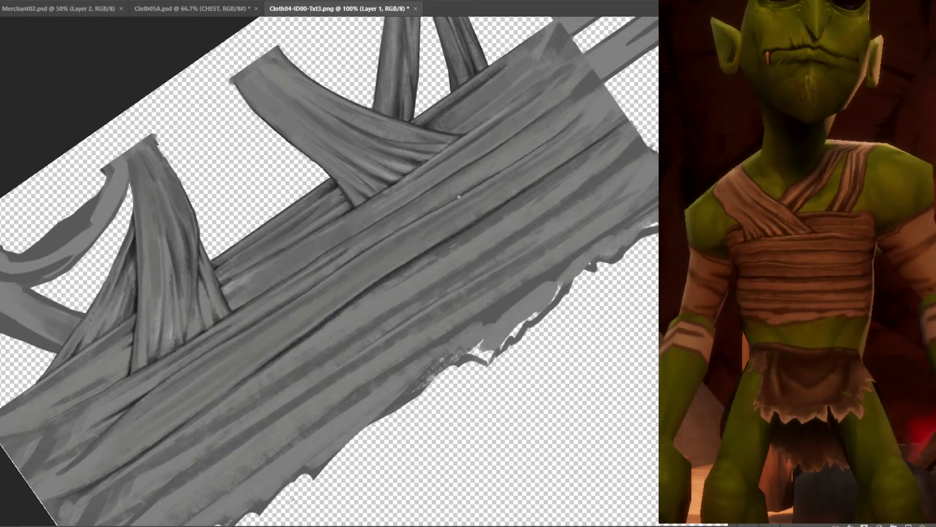
Darken the crease running below the second wide strap toward the wrap's far end.
drag(498, 171, 543, 144)
drag(487, 178, 551, 138)
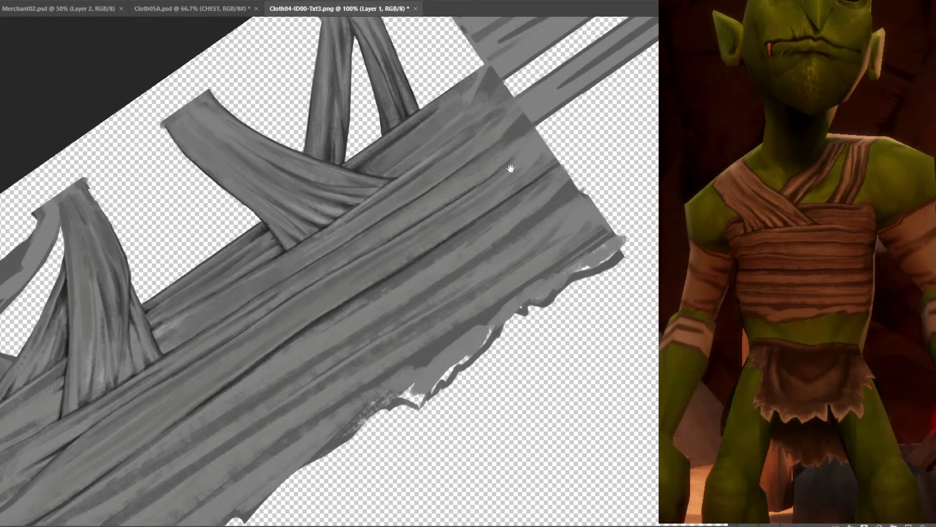
drag(512, 161, 445, 202)
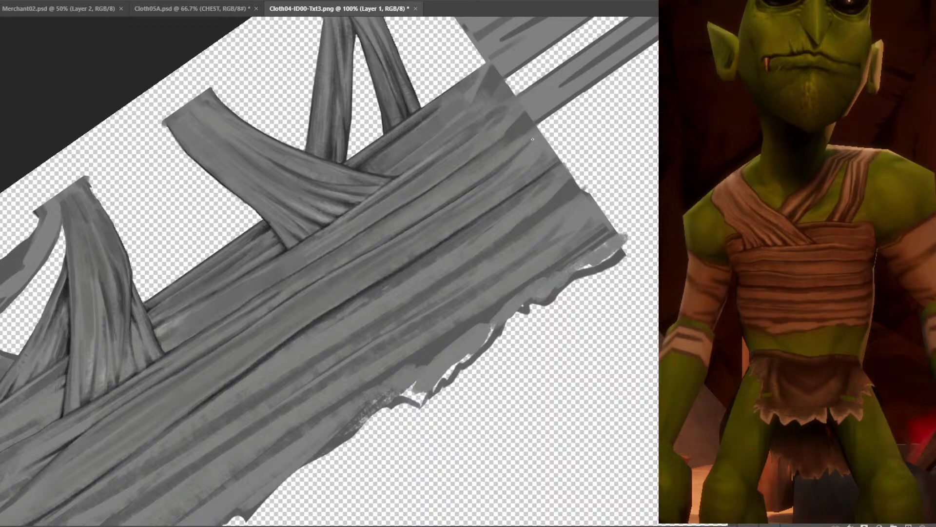
Paint a diagonal crease across the fold below the second wide strap with sampled greys and save the texture.
alt+click(509, 144)
alt+click(441, 169)
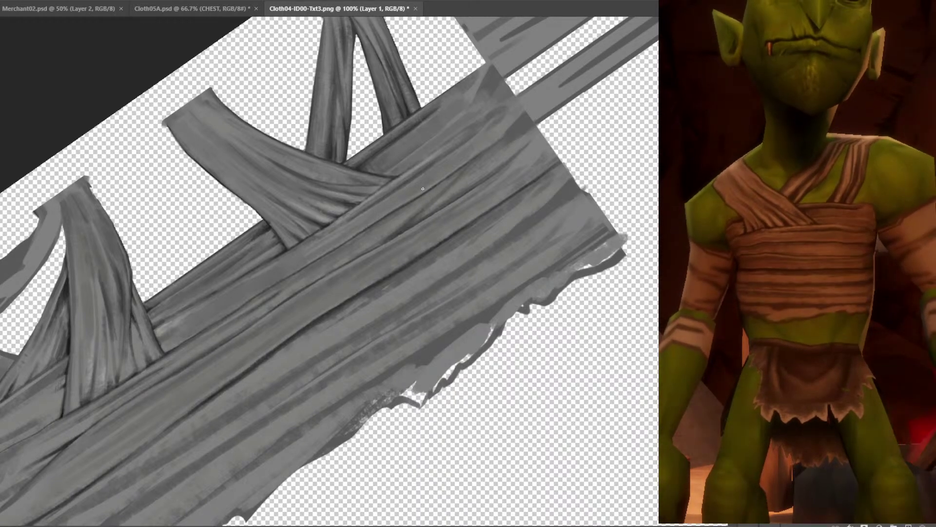
alt+click(324, 213)
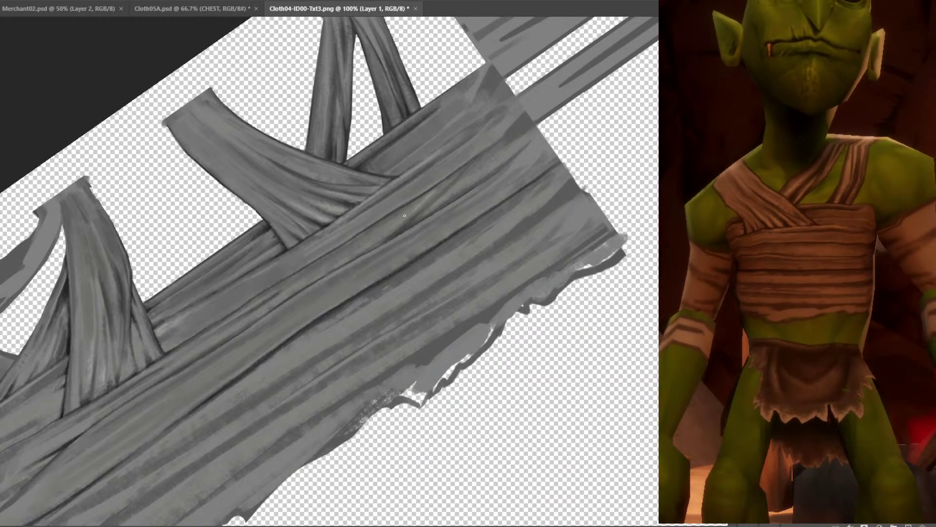
alt+click(423, 199)
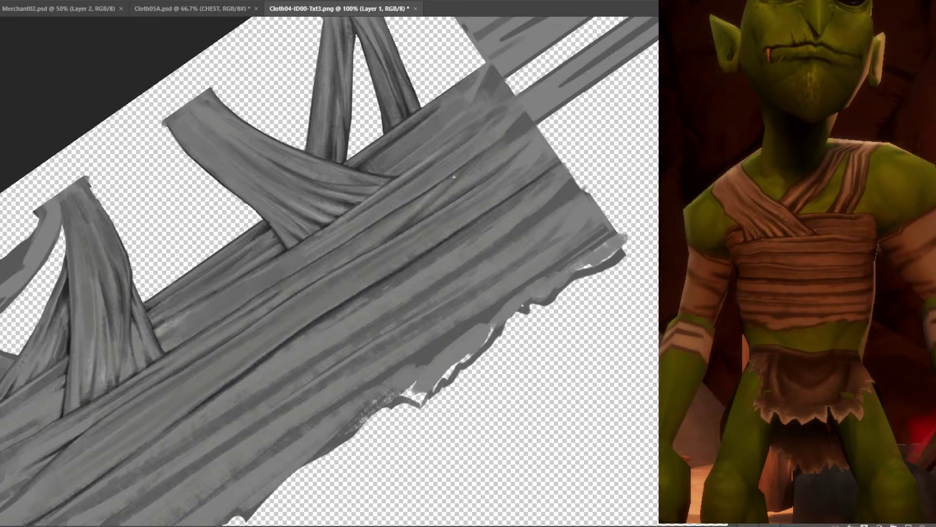
alt+click(401, 232)
alt+click(396, 174)
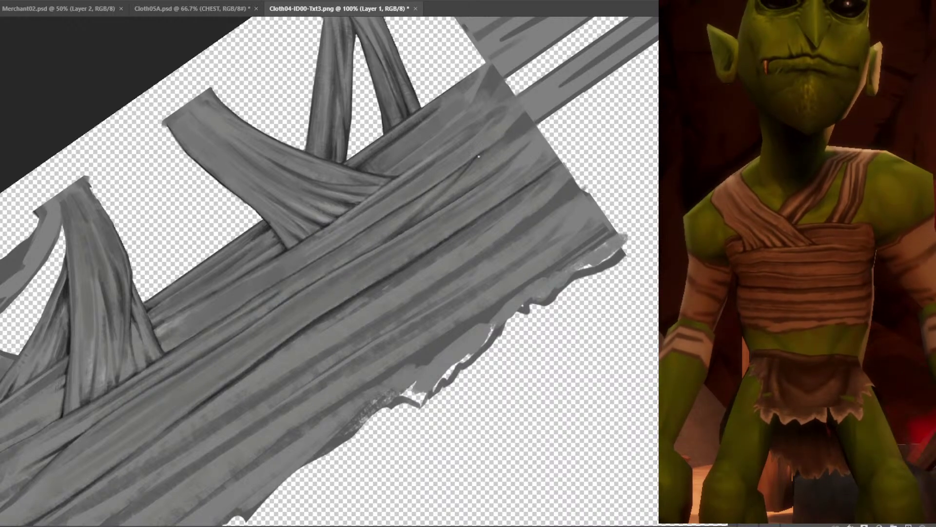
alt+click(509, 130)
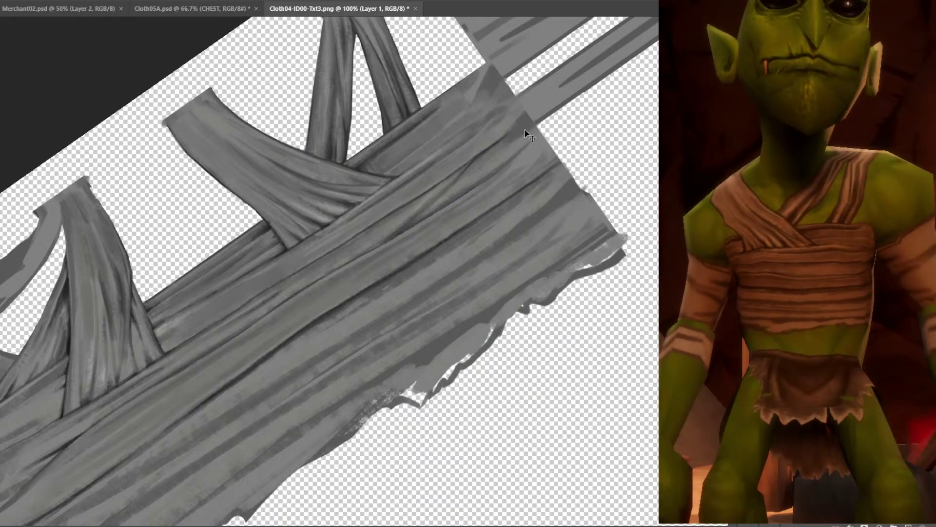
key(ctrl+s)
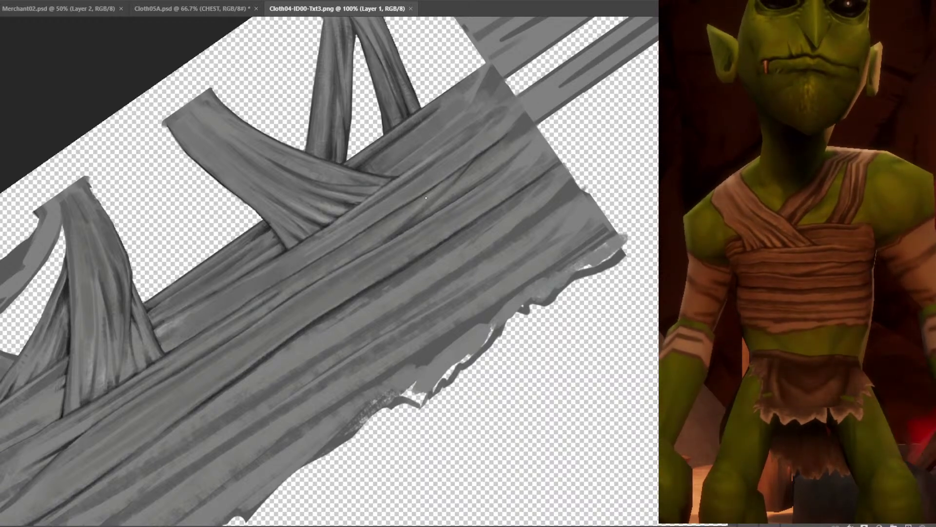
Add finer fold lines around the diagonal crease, extending it toward the wrap's far end with a sampled grey.
click(421, 210)
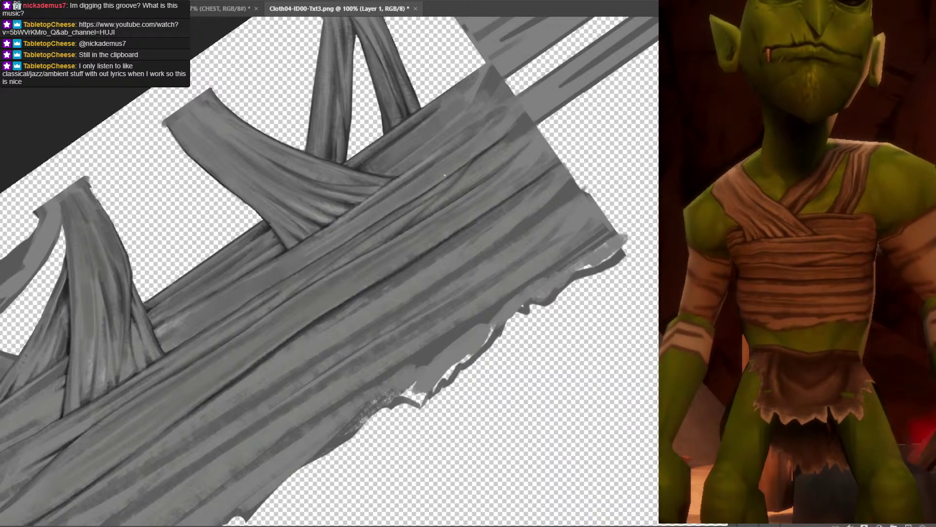
alt+click(483, 142)
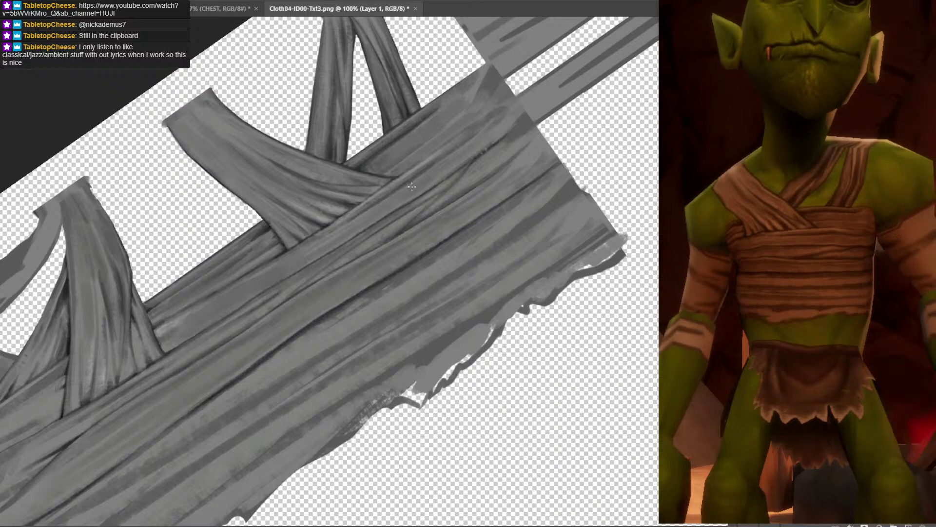
Rotate the canvas level, add short weave marks to the upper bands around the second wide strap, and save the texture.
scroll(502, 167, up, 1)
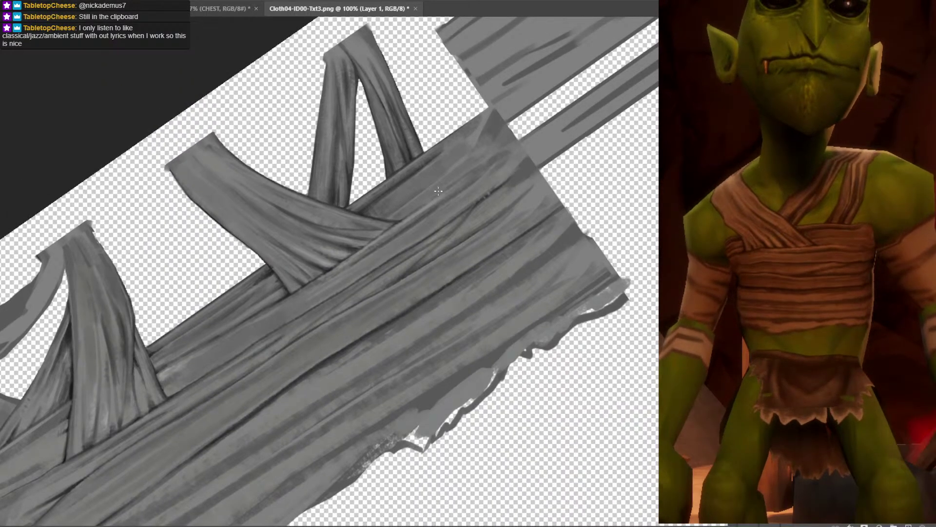
scroll(439, 191, down, 1)
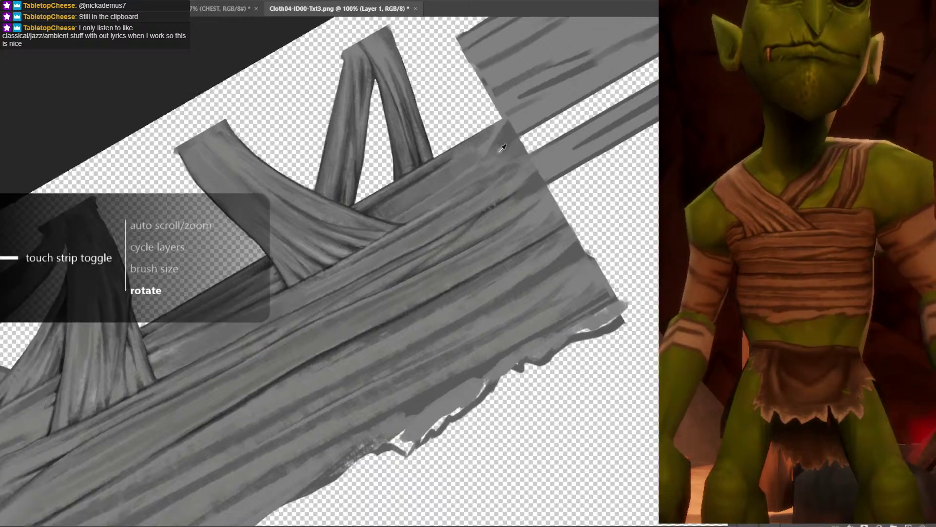
scroll(503, 147, down, 3)
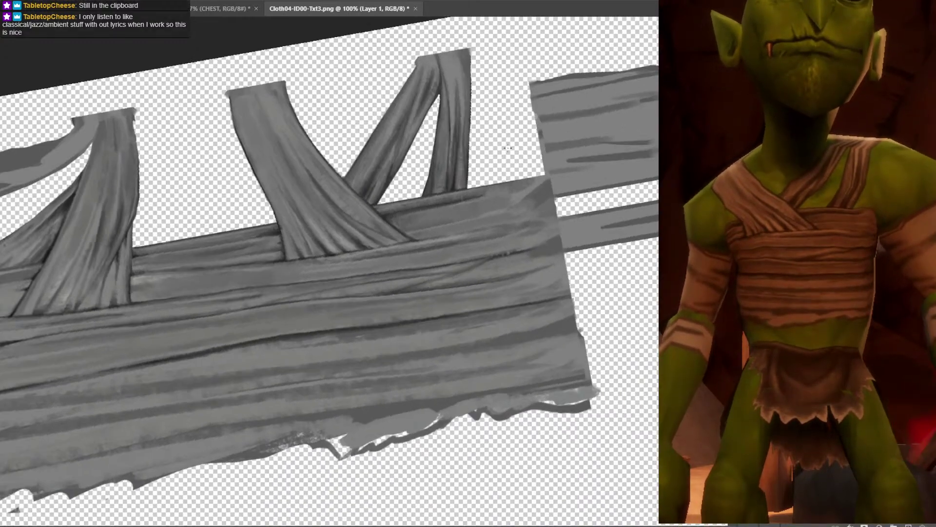
scroll(507, 148, down, 1)
scroll(506, 149, down, 1)
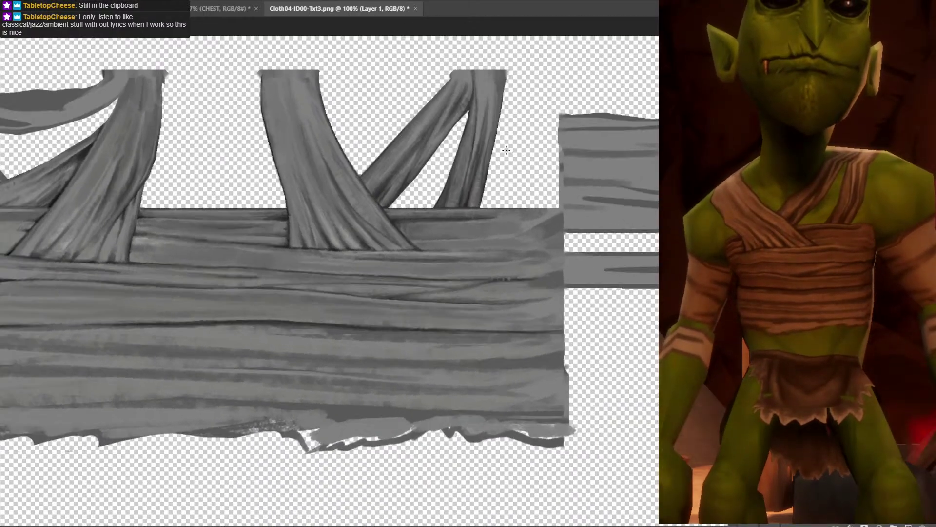
scroll(512, 244, up, 4)
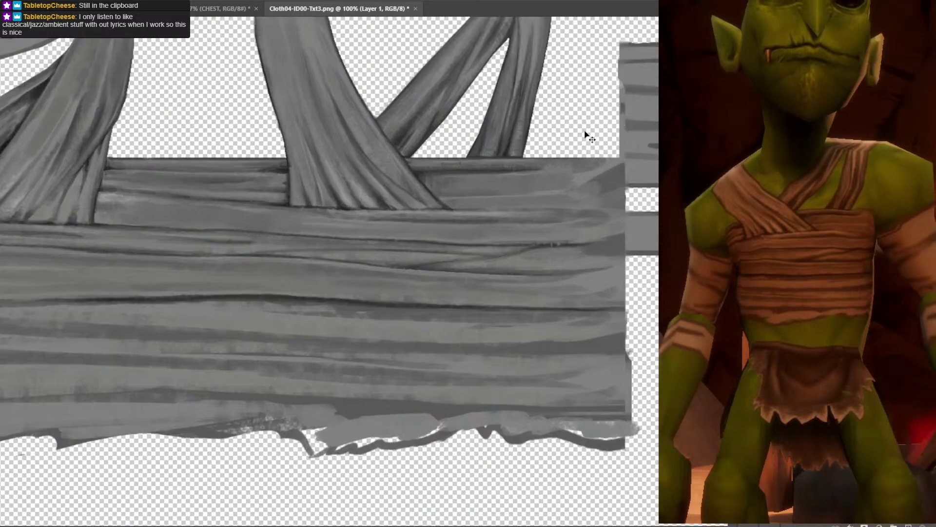
key(ctrl+minus)
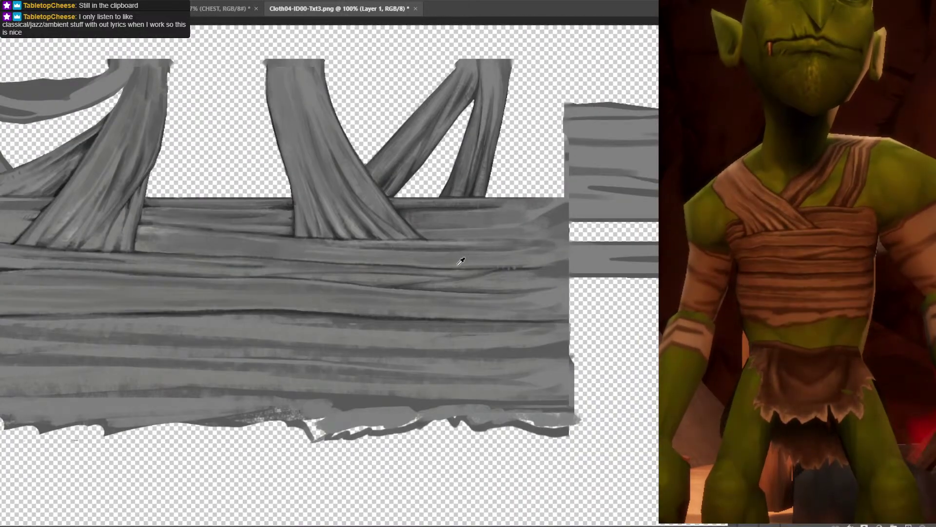
click(397, 189)
scroll(422, 272, down, 1)
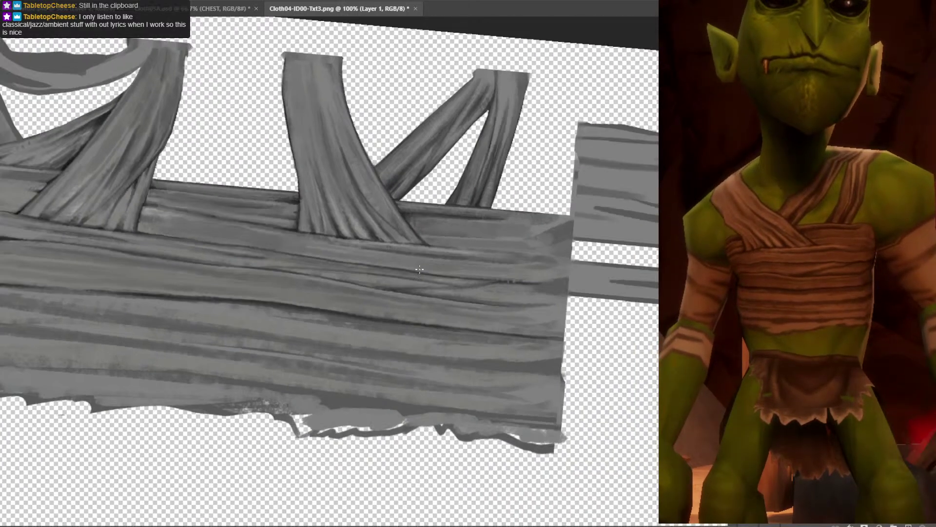
scroll(436, 249, up, 1)
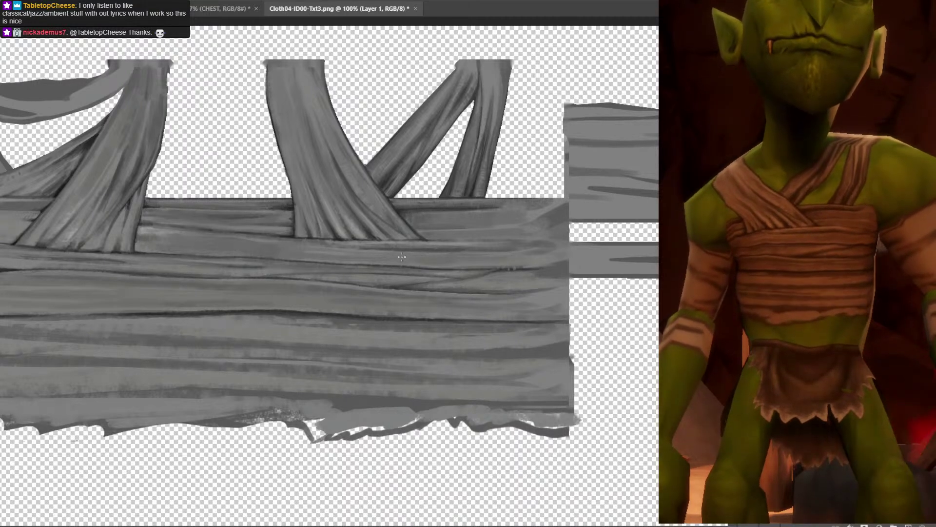
key(r)
mouse_move(403, 256)
mouse_down()
mouse_move(408, 264)
mouse_move(402, 255)
mouse_up()
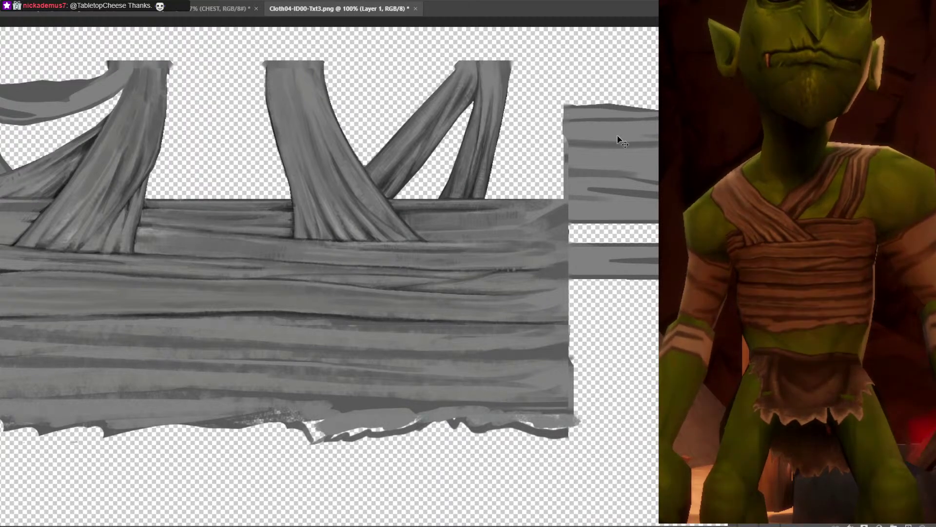
key(ctrl+s)
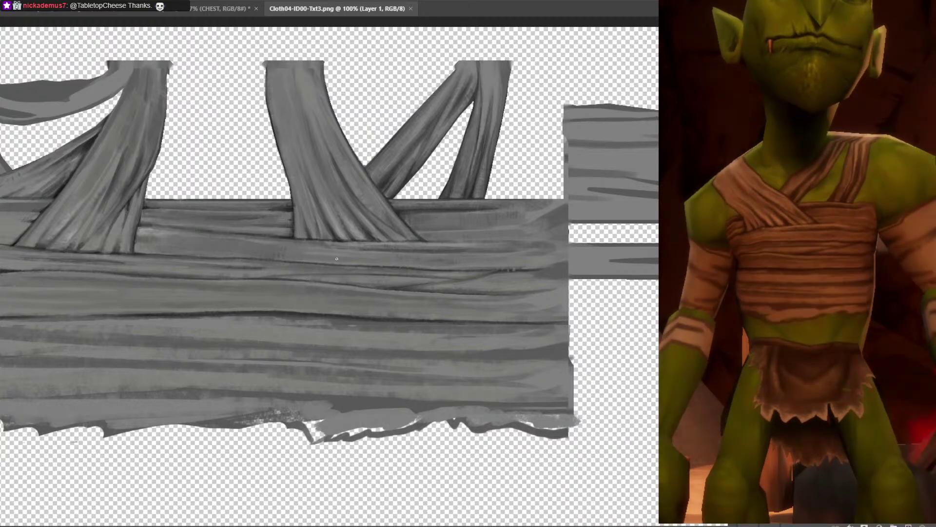
Dab fine weave marks onto the band just below the second wide strap with its sampled grey, saving the texture.
drag(337, 256, 342, 258)
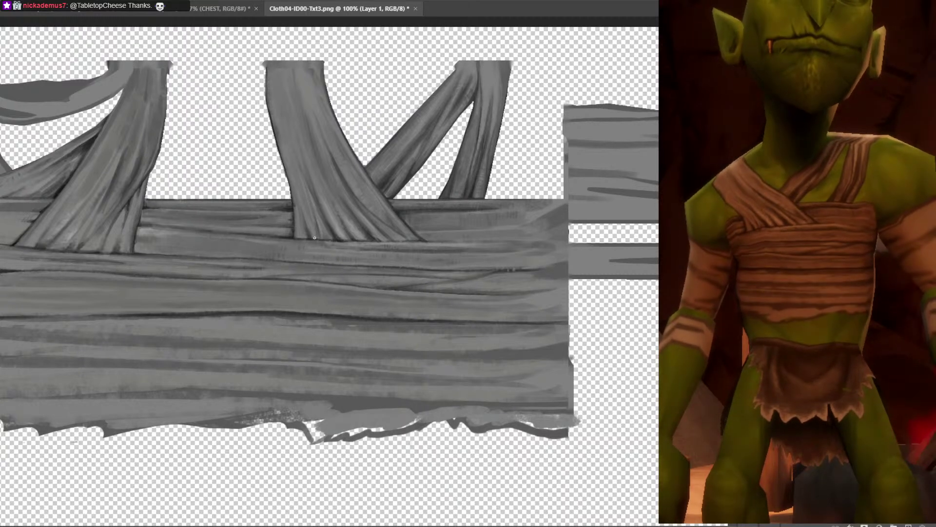
key(ctrl+s)
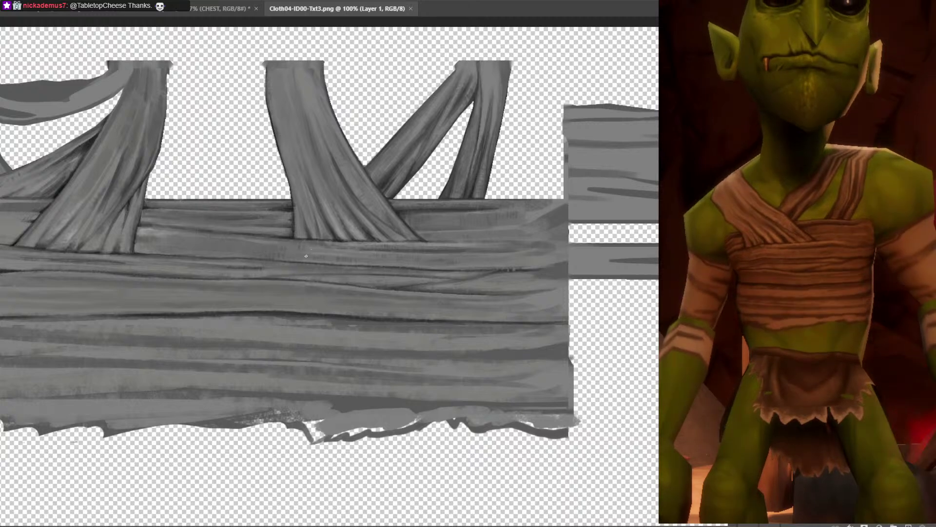
click(341, 248)
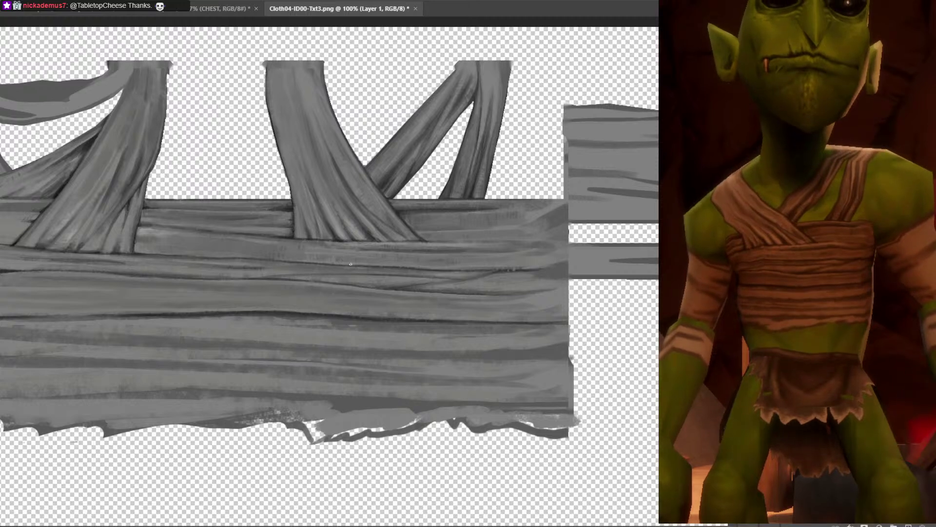
key(ctrl+s)
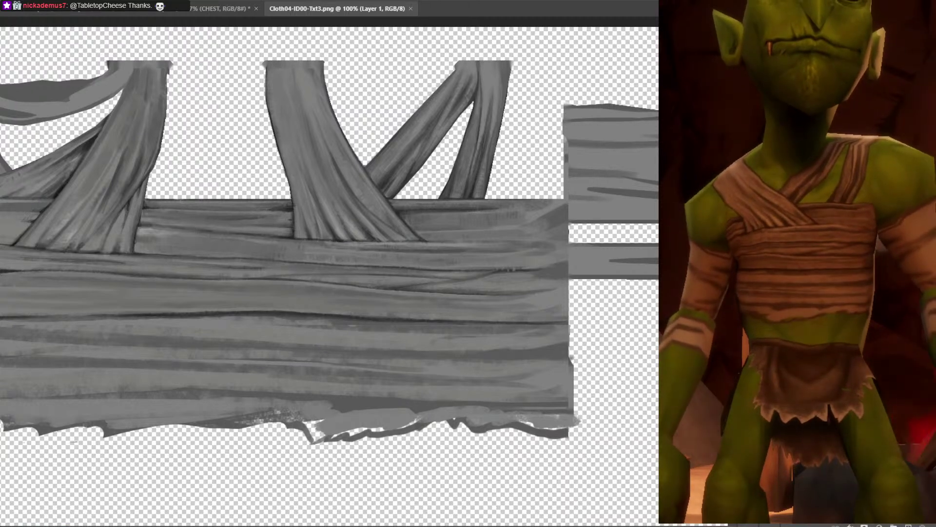
click(331, 263)
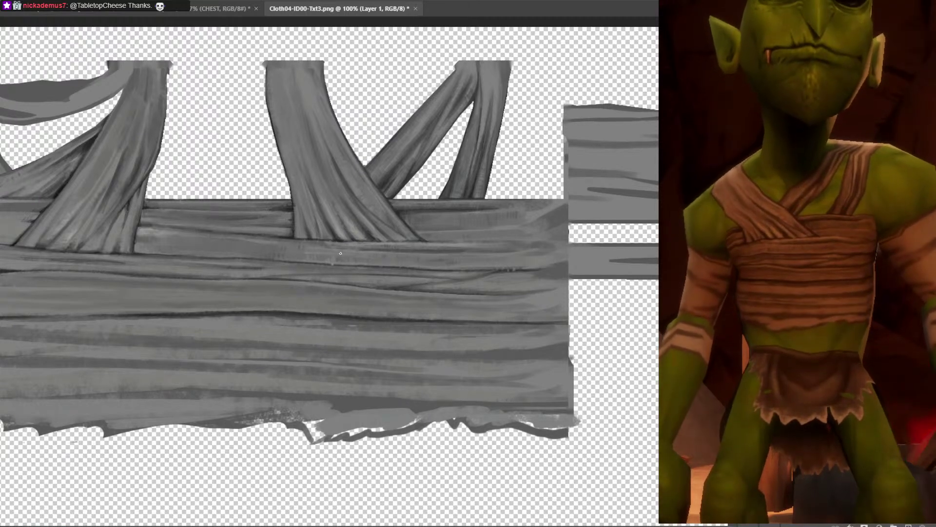
alt+click(331, 261)
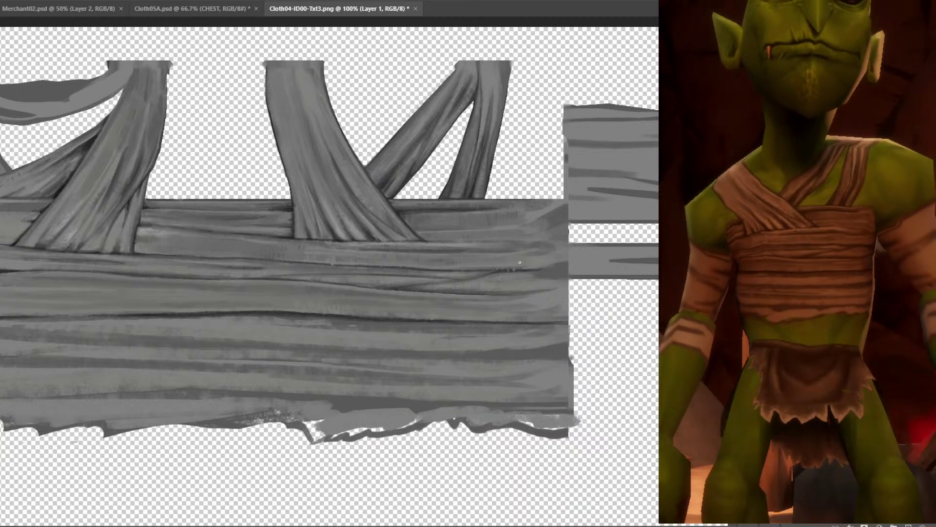
key(ctrl+s)
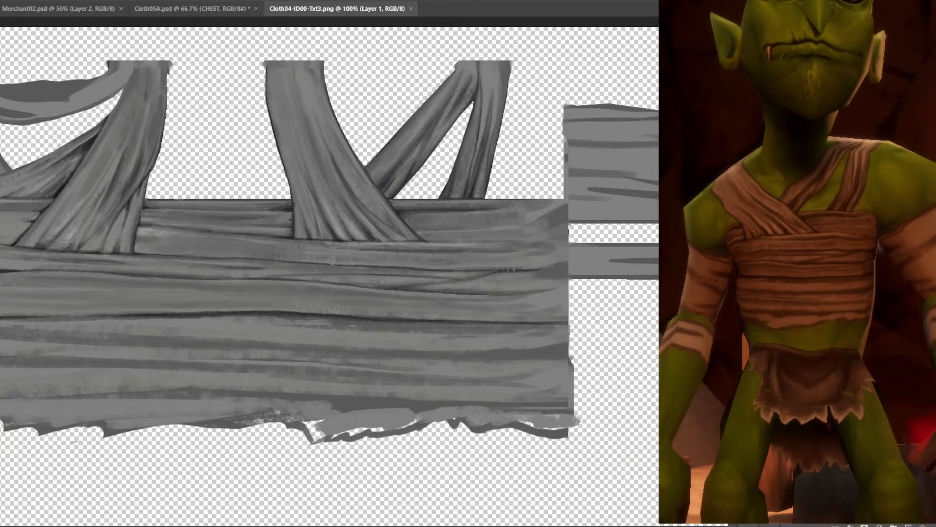
Add small weave marks with sampled greys below the second wide strap's base and across the thin folds beneath, saving the texture between touches.
click(428, 263)
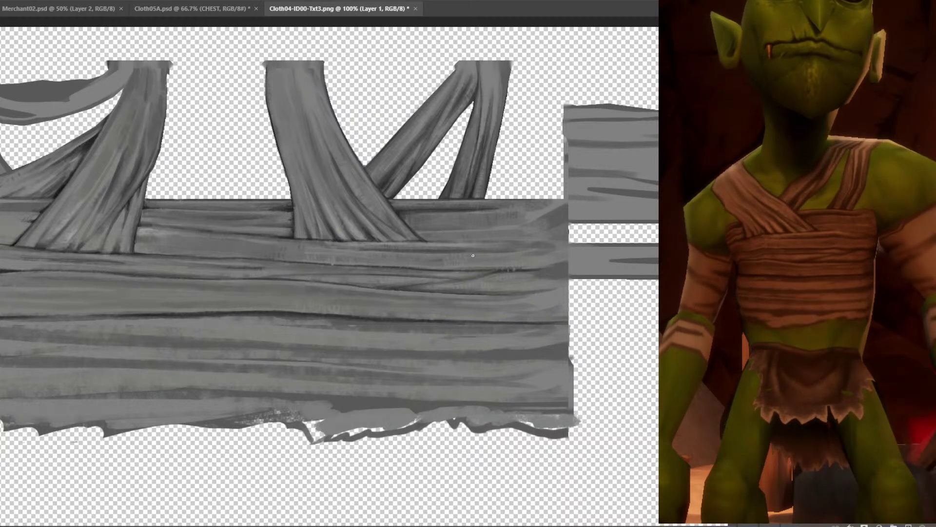
key(ctrl+s)
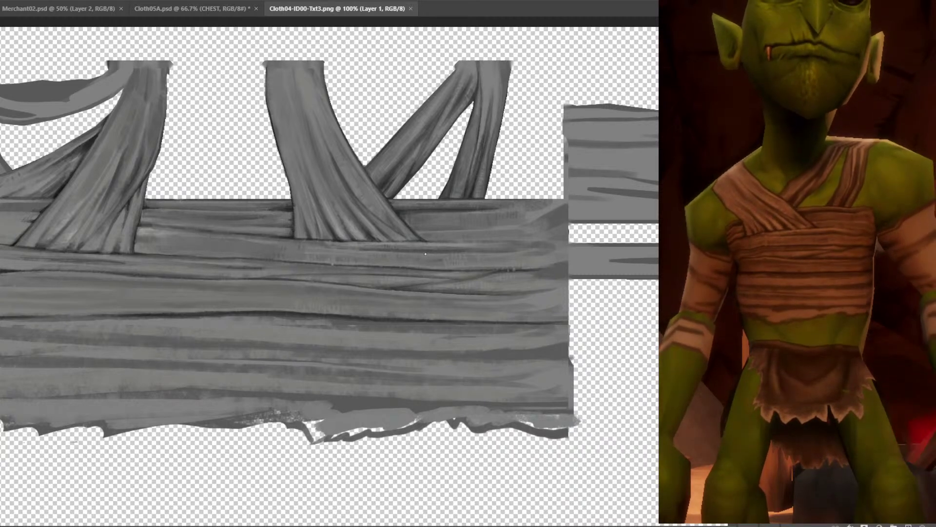
click(430, 257)
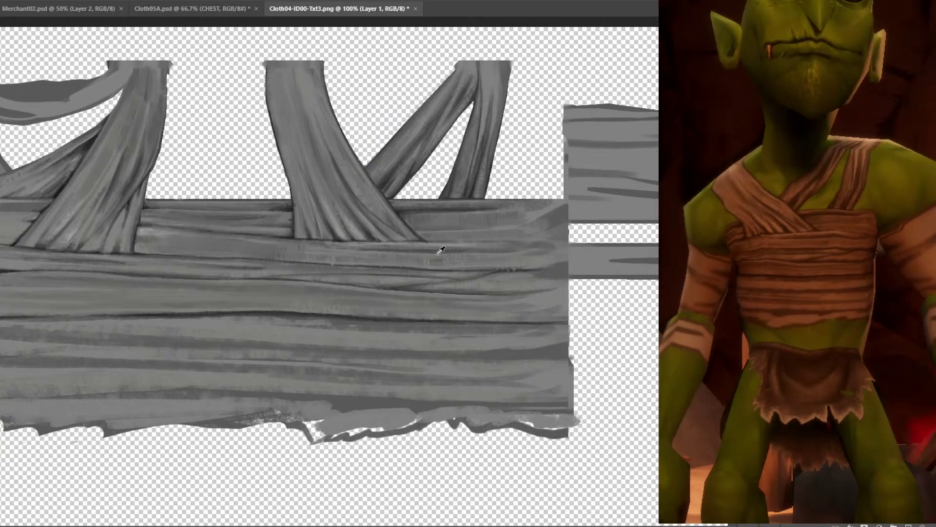
click(422, 257)
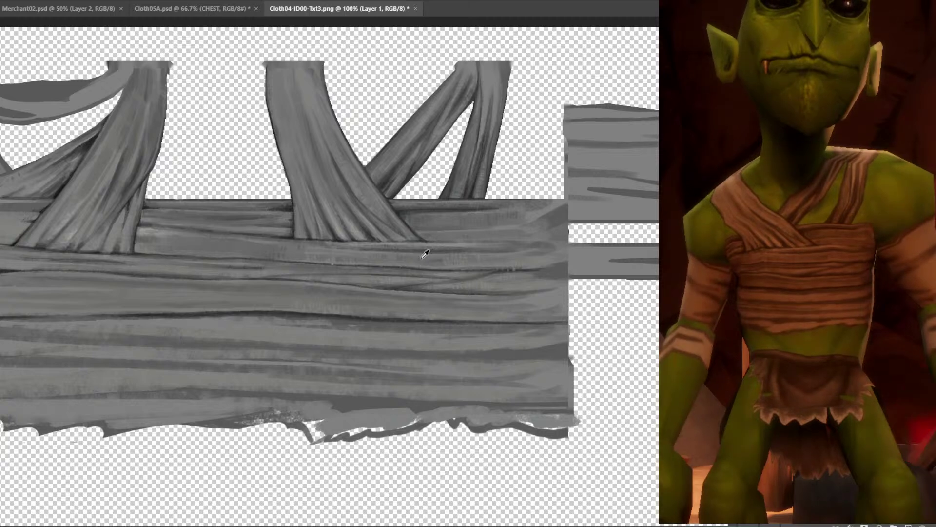
click(424, 254)
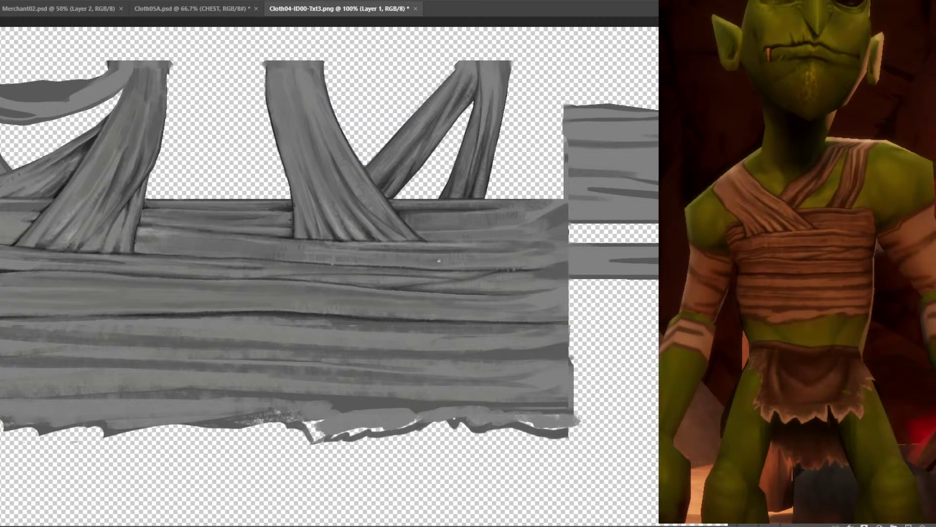
key(ctrl+s)
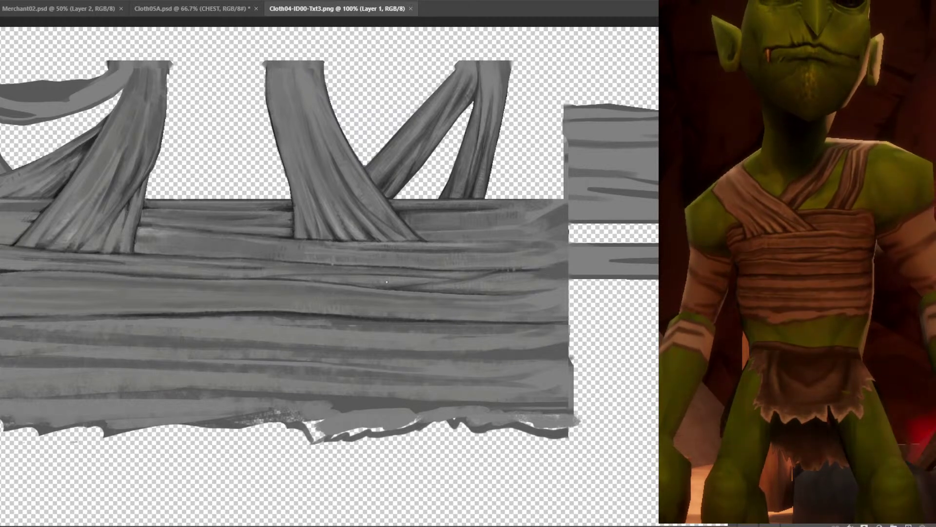
drag(385, 286, 386, 276)
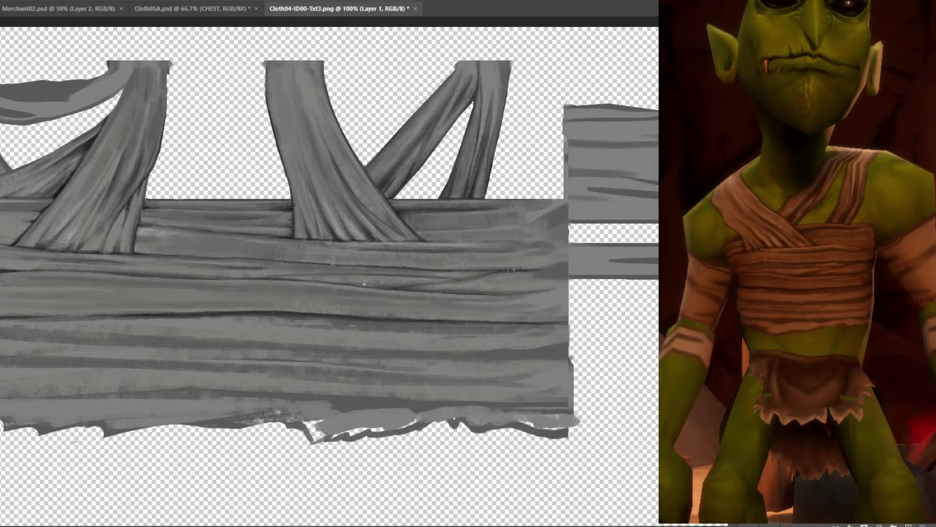
key(ctrl+s)
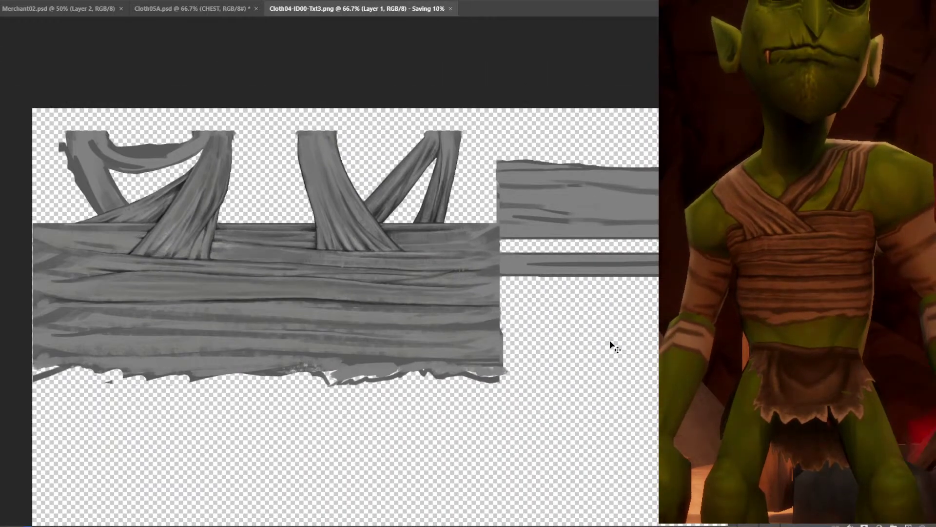
key(ctrl+minus)
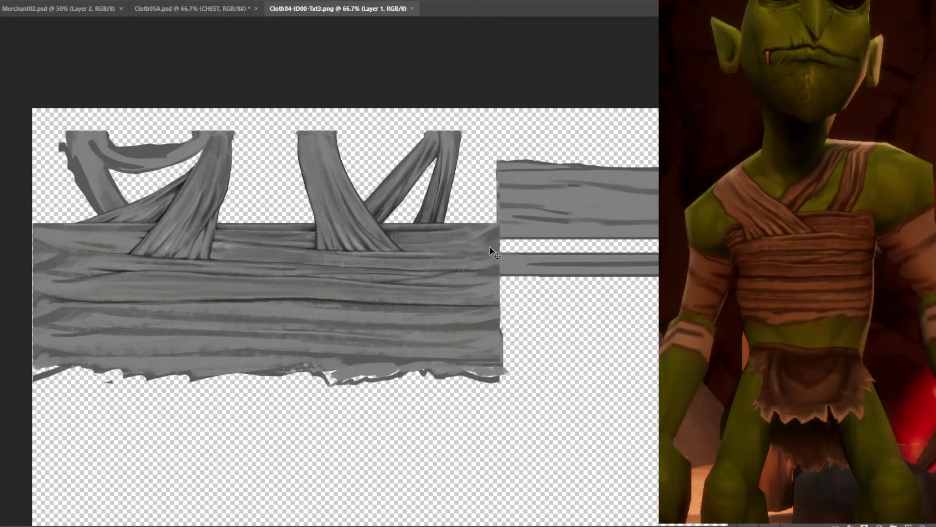
key(ctrl+plus)
drag(490, 252, 562, 221)
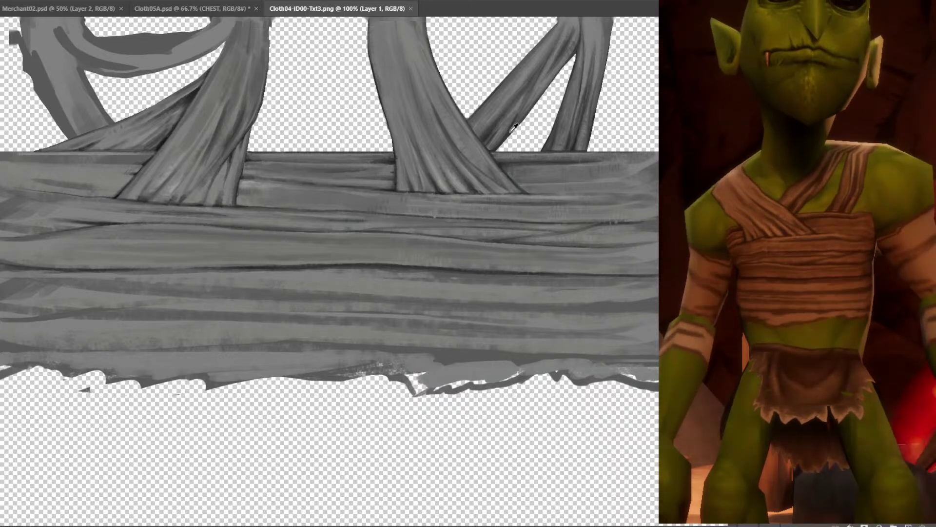
mouse_move(216, 300)
mouse_down()
mouse_move(627, 303)
mouse_move(74, 299)
mouse_up()
key(ctrl+z)
mouse_move(351, 364)
mouse_down()
mouse_move(605, 324)
mouse_move(472, 344)
mouse_move(487, 344)
mouse_up()
key(ctrl+z)
key(ctrl+minus)
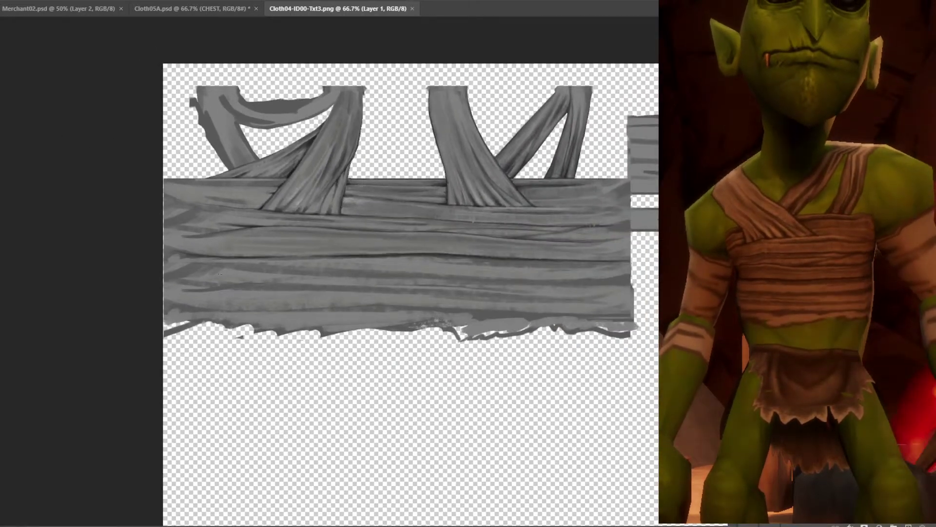
mouse_move(236, 268)
mouse_down()
mouse_move(420, 283)
mouse_move(574, 281)
mouse_up()
key(ctrl+z)
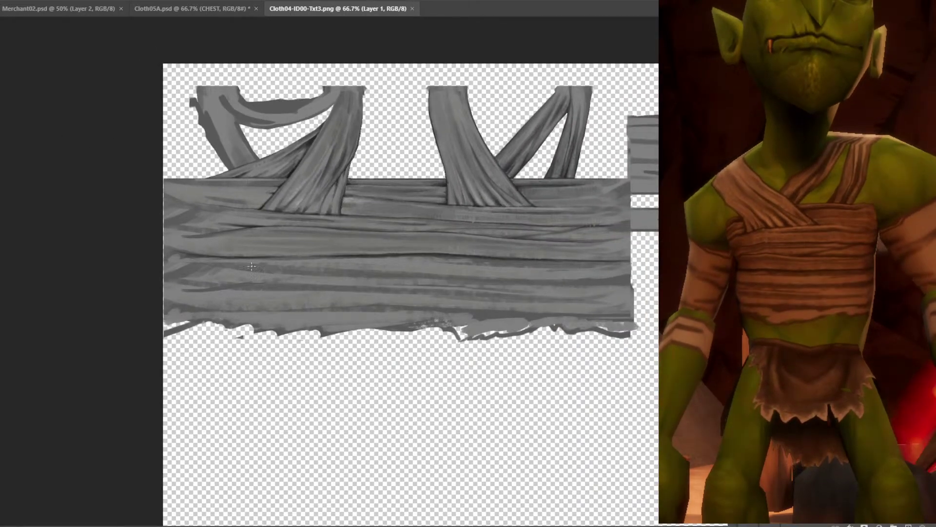
mouse_move(227, 269)
mouse_down()
mouse_move(472, 285)
mouse_move(585, 271)
mouse_up()
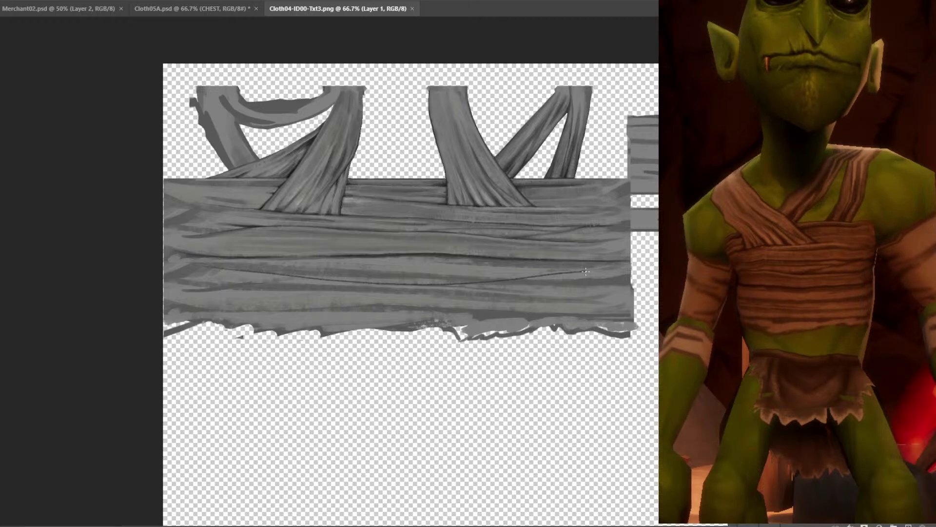
key(ctrl+z)
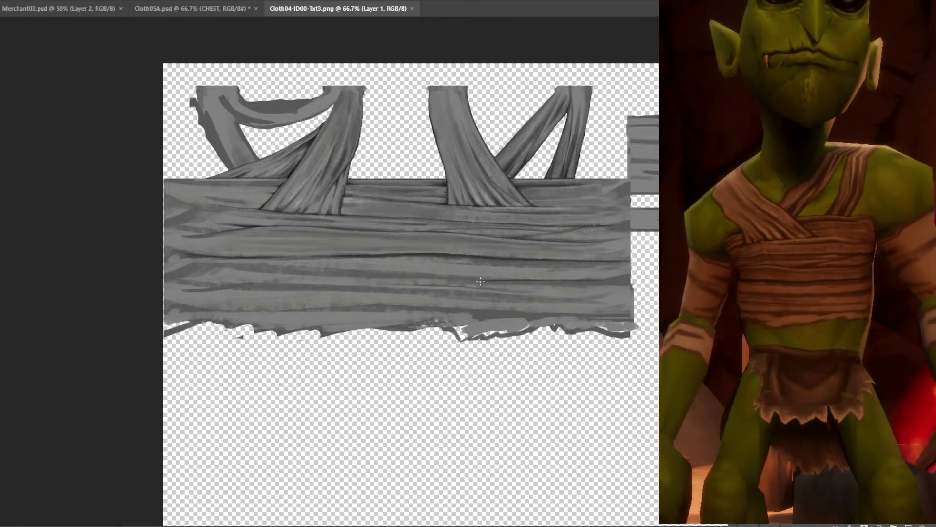
mouse_move(481, 282)
mouse_down()
mouse_move(200, 269)
mouse_move(259, 306)
mouse_move(551, 300)
mouse_move(229, 264)
mouse_move(220, 273)
mouse_move(582, 293)
mouse_move(584, 272)
mouse_up()
key(ctrl+z)
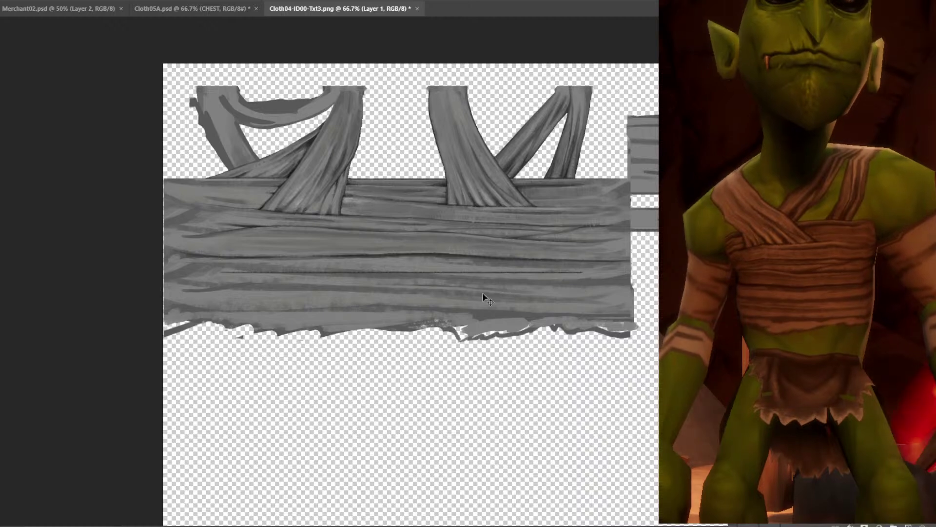
Paint a long thin crease across the fold below the wrap's main dark crease, save, and darken the fold lines beneath it.
drag(387, 279, 640, 277)
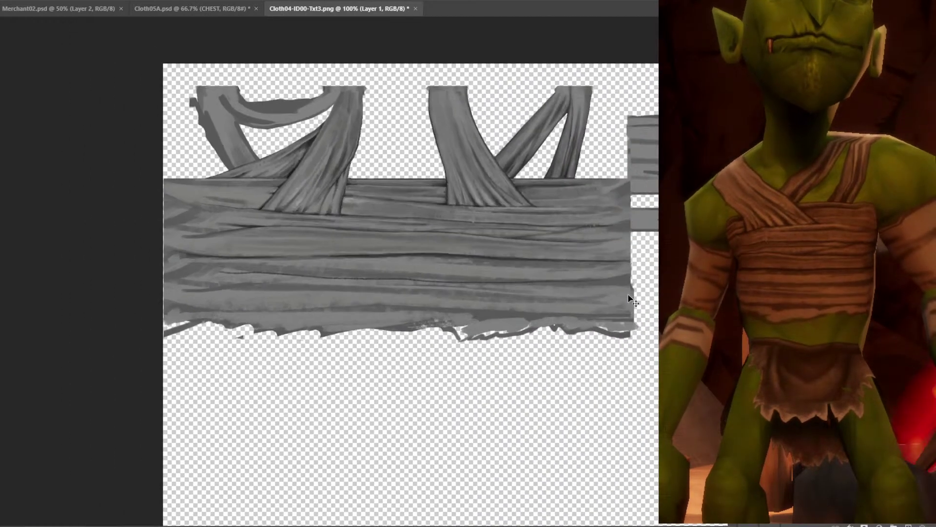
key(ctrl+s)
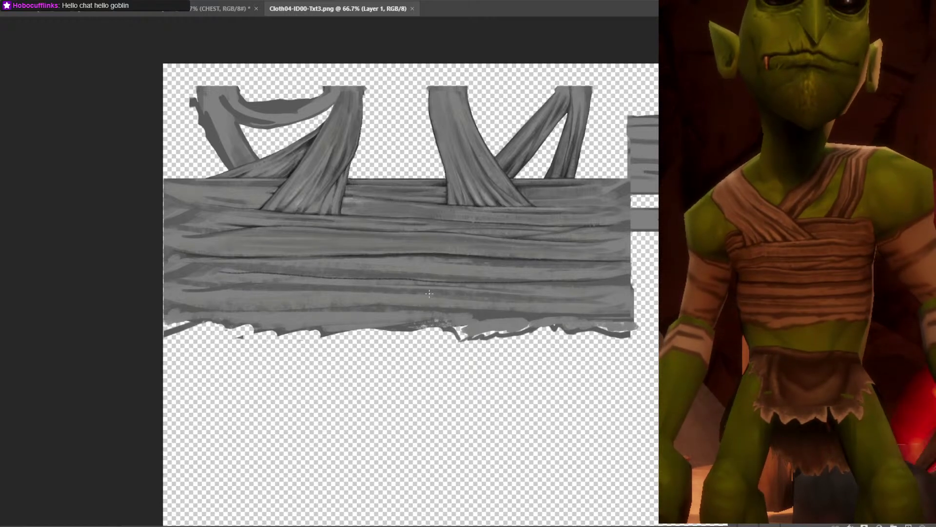
drag(387, 292, 427, 292)
key(ctrl+plus)
drag(547, 328, 590, 331)
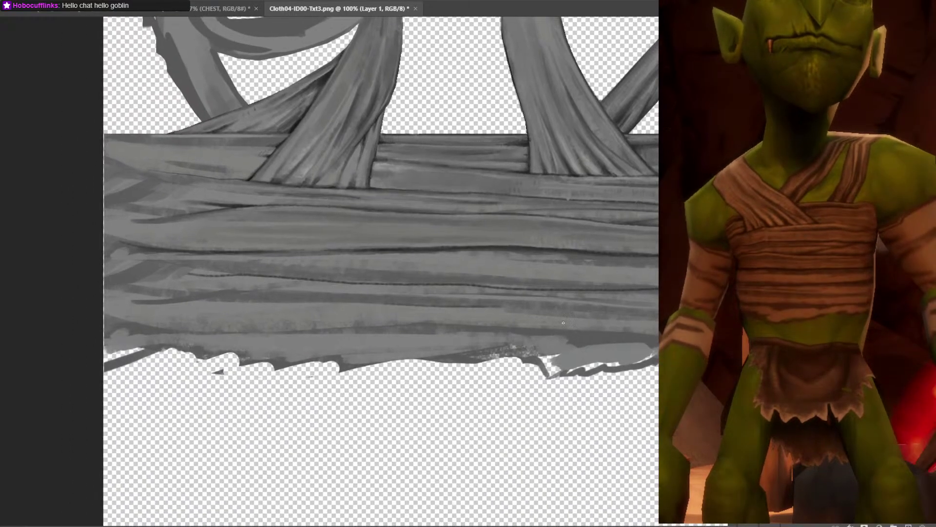
mouse_move(648, 321)
mouse_down()
mouse_move(481, 324)
mouse_move(553, 312)
mouse_up()
key(ctrl+z)
drag(433, 313, 526, 314)
drag(405, 314, 599, 315)
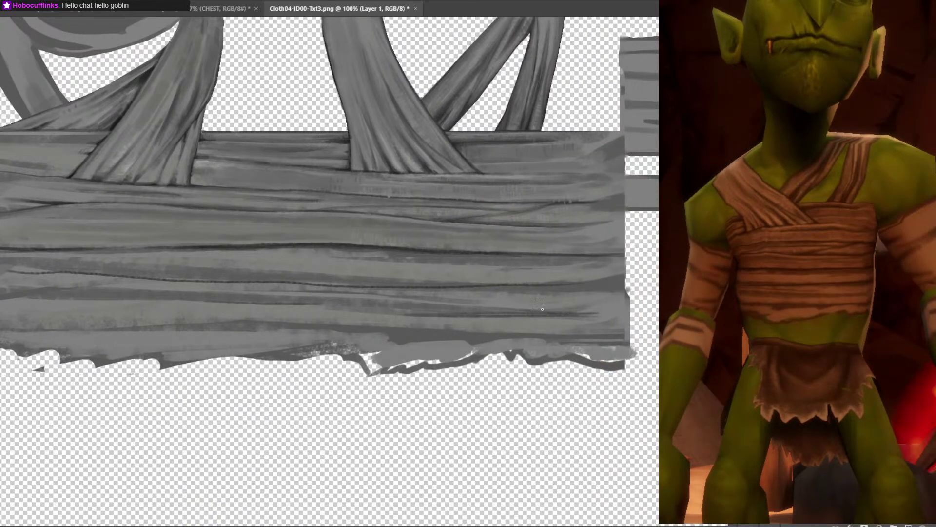
drag(367, 313, 523, 316)
drag(389, 312, 722, 307)
drag(350, 293, 444, 288)
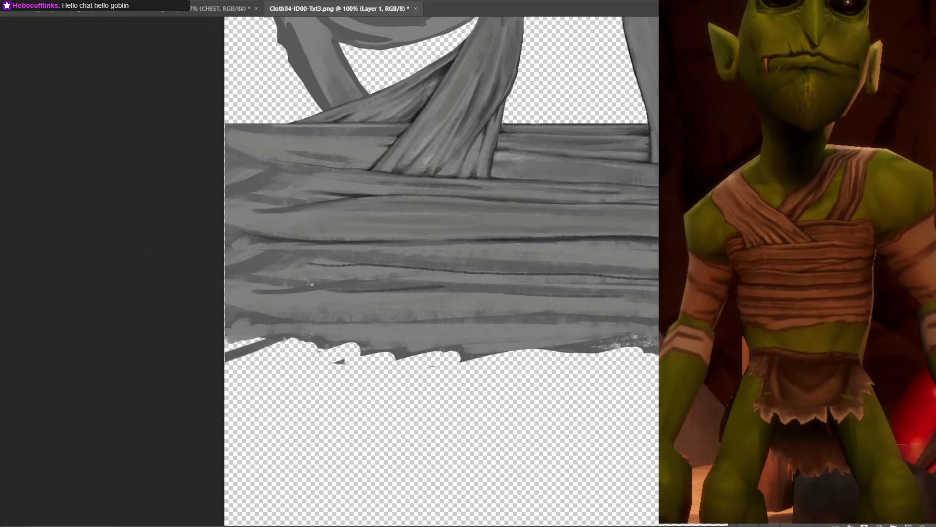
mouse_move(345, 199)
mouse_down()
mouse_move(351, 230)
mouse_move(382, 236)
mouse_up()
key(ctrl+z)
drag(380, 228, 366, 230)
key(ctrl+z)
key(ctrl+z)
key(ctrl+z)
key(ctrl+z)
drag(613, 161, 505, 267)
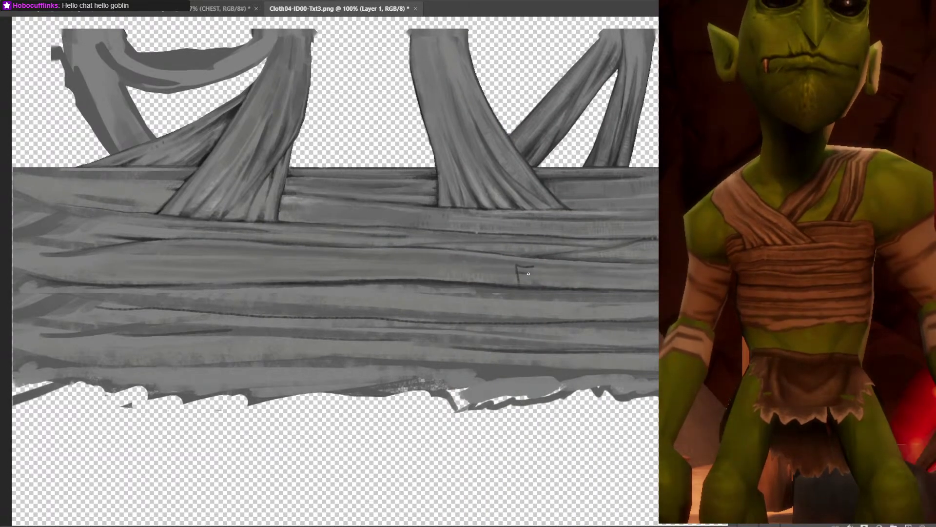
key(ctrl+z)
Paint long dark creases along the lowest folds just above the wrap's ragged hem and save the texture.
drag(507, 337, 626, 270)
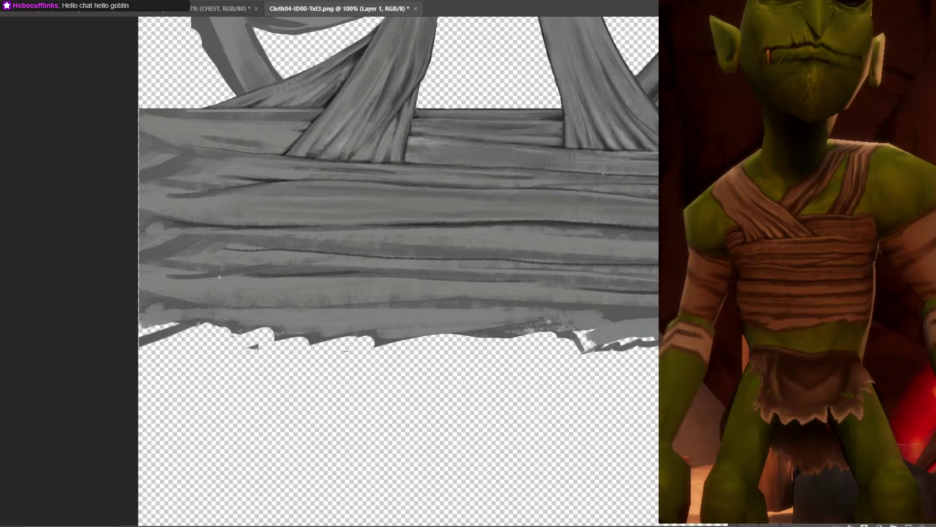
mouse_move(250, 292)
mouse_down()
mouse_move(345, 288)
mouse_move(252, 287)
mouse_move(384, 293)
mouse_up()
key(ctrl+z)
key(ctrl+z)
drag(264, 308, 439, 304)
drag(573, 299, 431, 295)
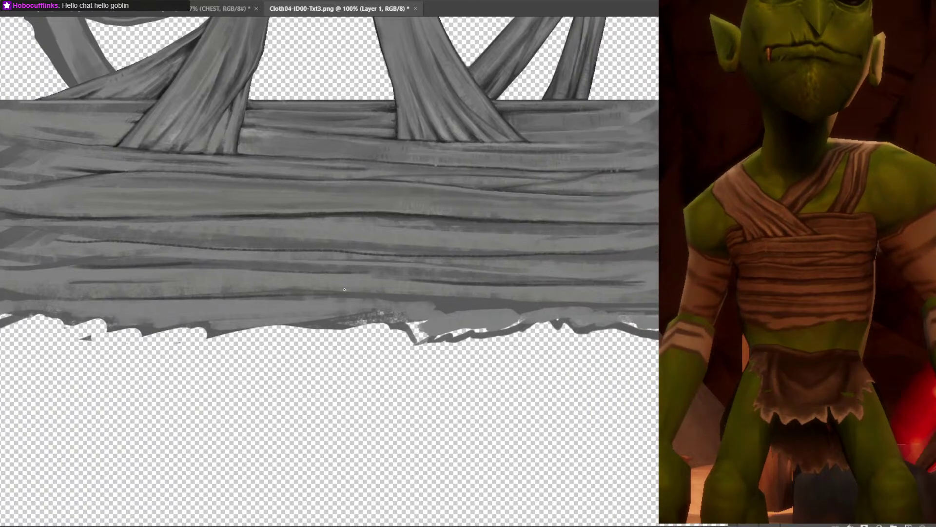
drag(277, 293, 650, 301)
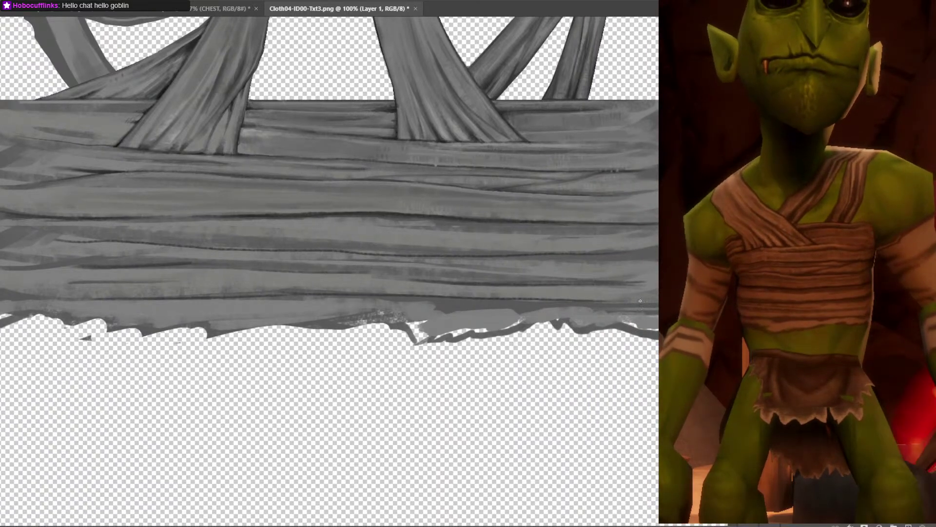
key(ctrl+s)
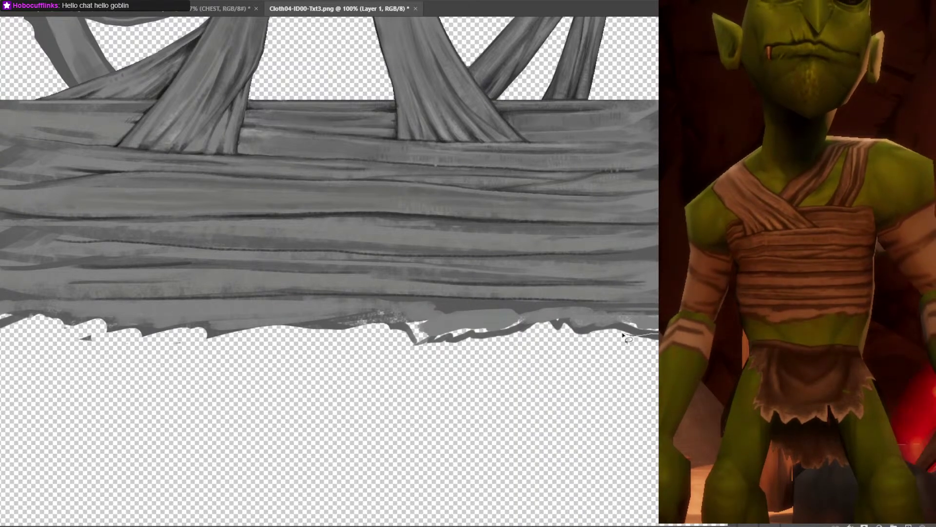
Lasso a jagged hem shape along the wrap's ragged bottom and fill its gaps with grey on a new layer.
mouse_move(623, 335)
mouse_down()
mouse_move(541, 321)
mouse_move(449, 340)
mouse_move(366, 324)
mouse_move(150, 331)
mouse_move(111, 316)
mouse_move(308, 291)
mouse_move(656, 280)
mouse_up()
drag(500, 352, 744, 299)
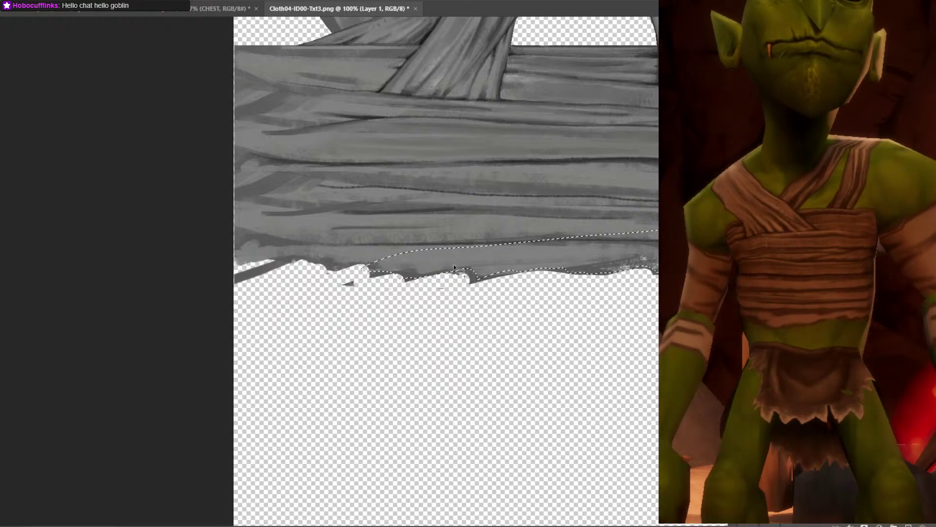
mouse_move(453, 264)
mouse_down()
mouse_move(310, 274)
mouse_move(247, 248)
mouse_move(376, 225)
mouse_move(487, 226)
mouse_move(539, 238)
mouse_up()
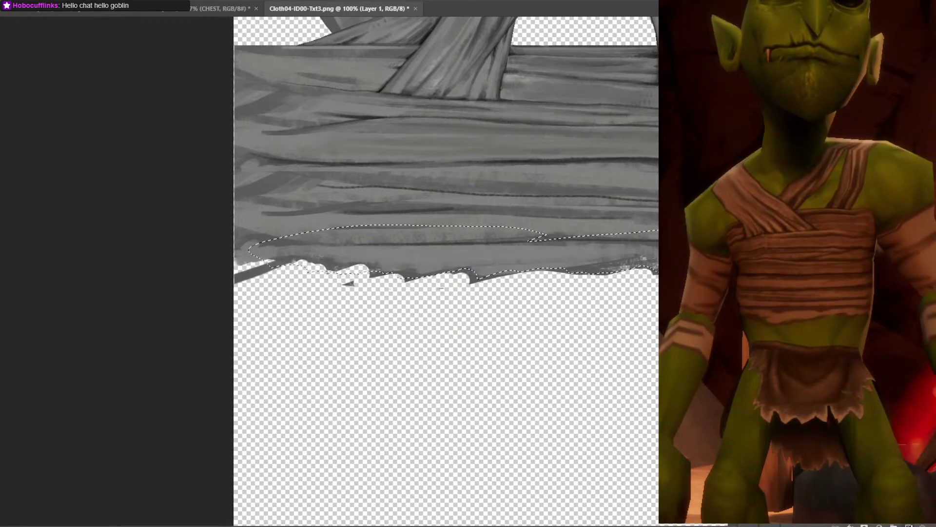
key(ctrl+shift+alt+n)
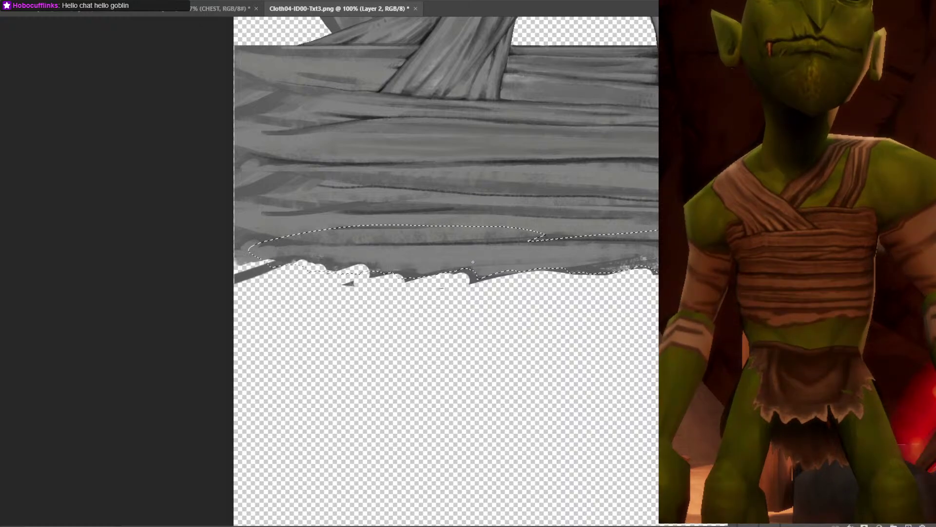
mouse_move(498, 266)
mouse_down()
mouse_move(351, 268)
mouse_move(629, 264)
mouse_move(580, 286)
mouse_move(451, 302)
mouse_up()
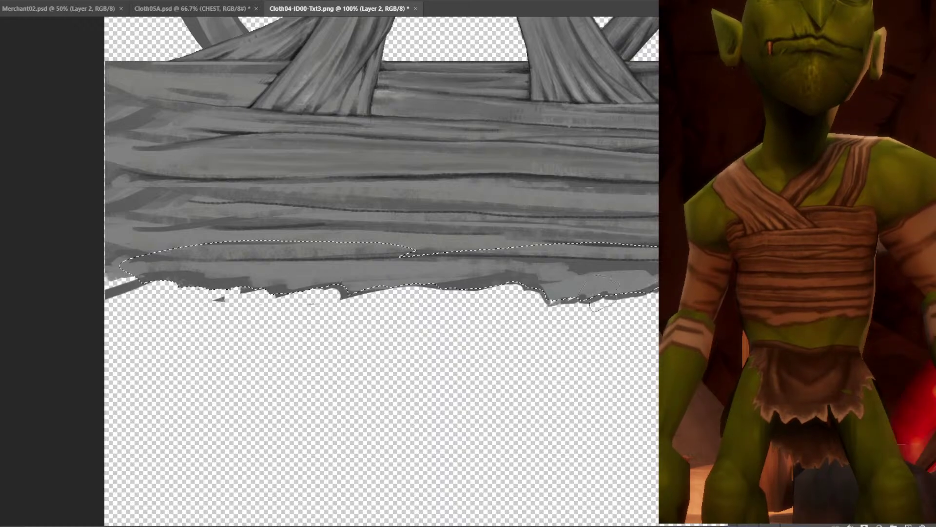
Invert the hem selection and erase the stray grey paint hanging below the wrap's ragged edge on Layer 2.
key(ctrl+minus)
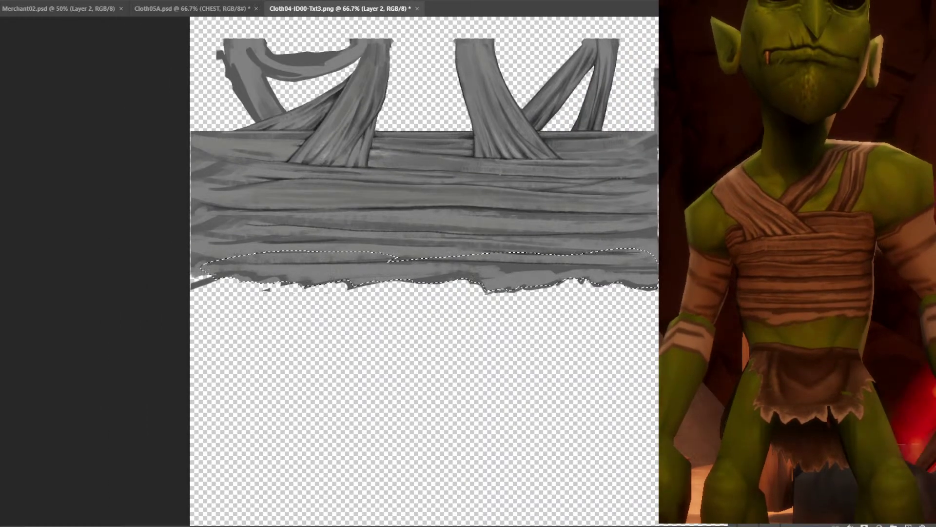
key(ctrl+plus)
right_click(531, 120)
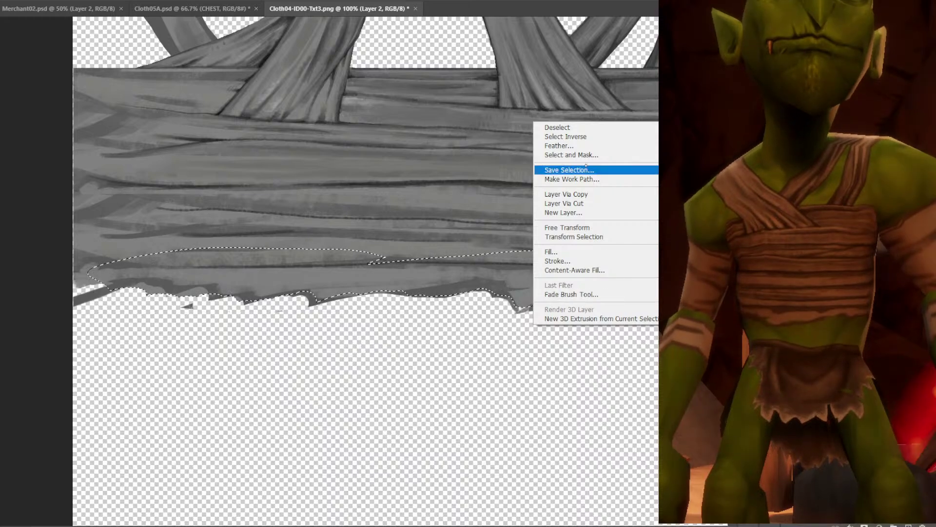
click(551, 136)
scroll(636, 368, right, 4)
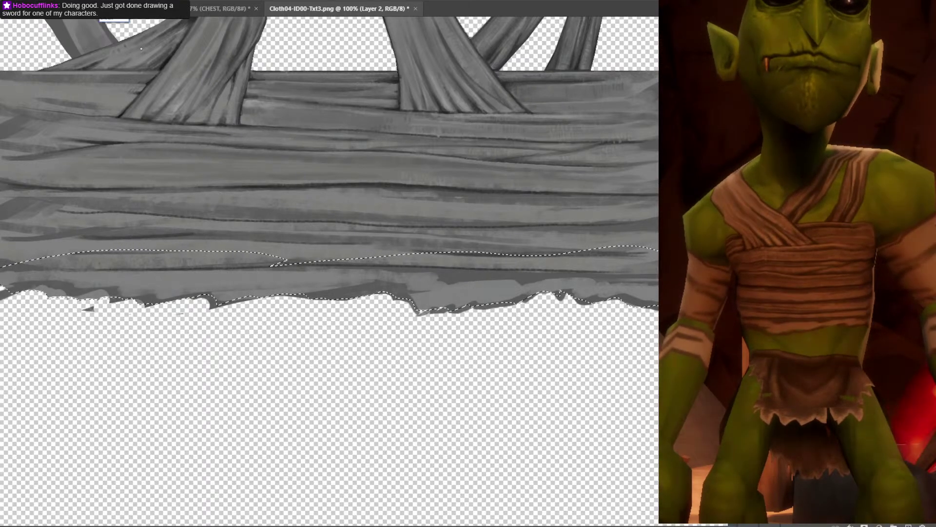
key(alt+bracketleft)
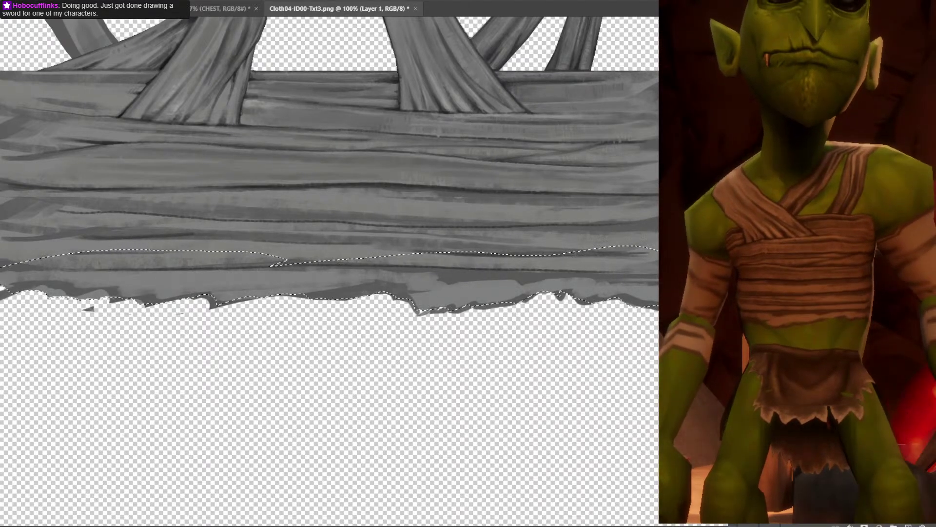
key(alt+bracketright)
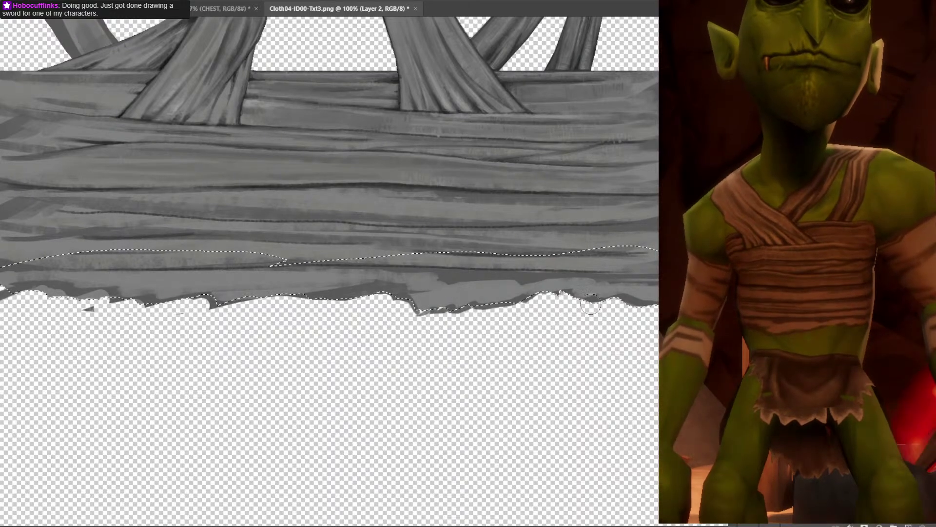
mouse_move(558, 296)
mouse_down()
mouse_move(383, 327)
mouse_move(389, 305)
mouse_move(324, 303)
mouse_move(439, 343)
mouse_move(530, 336)
mouse_move(495, 297)
mouse_up()
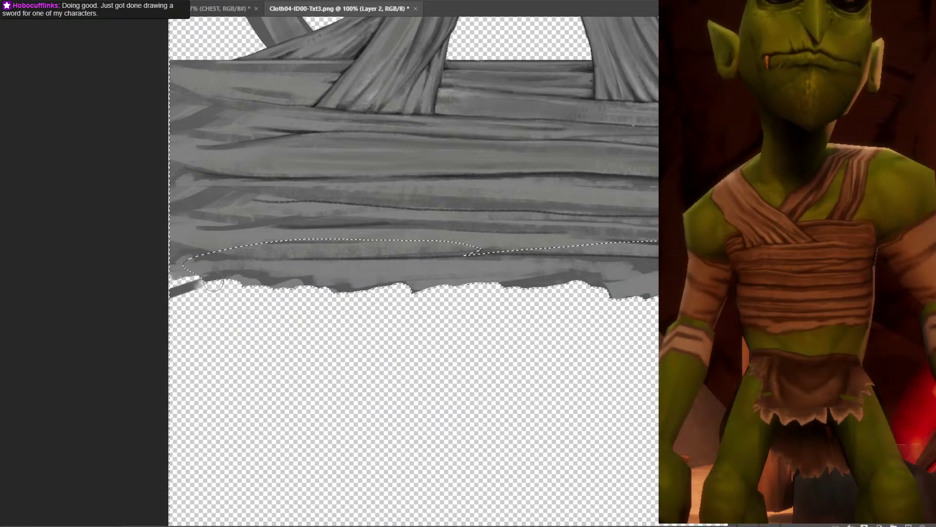
drag(202, 286, 167, 296)
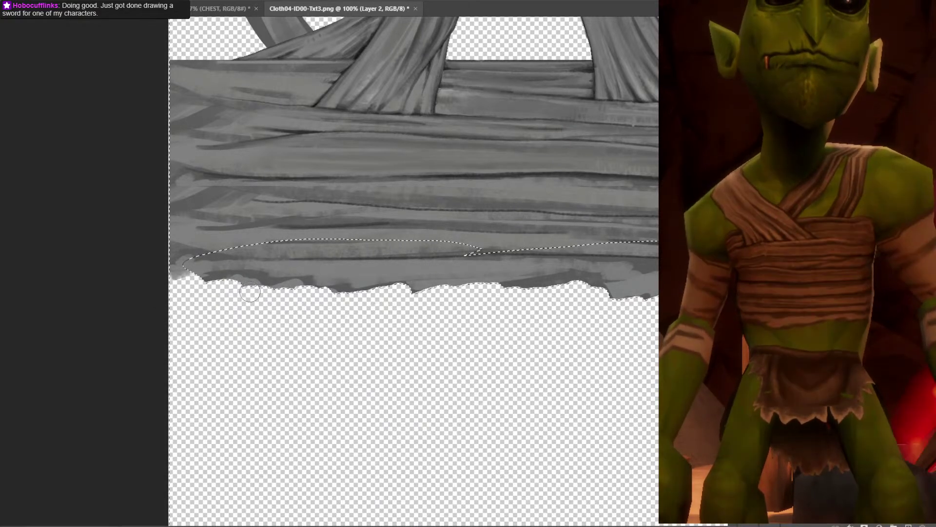
Lasso and delete the leftover paint at the hem's left corner to round it off, and save the texture.
key(l)
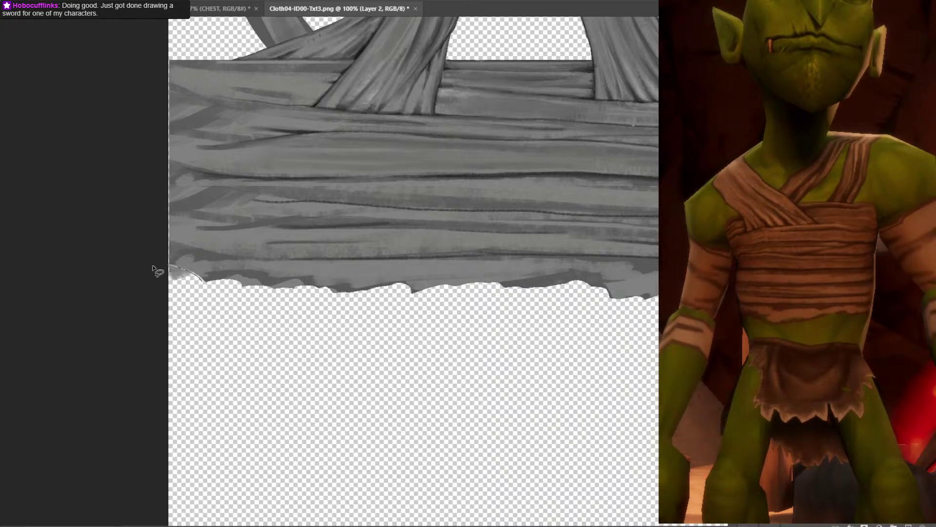
click(154, 268)
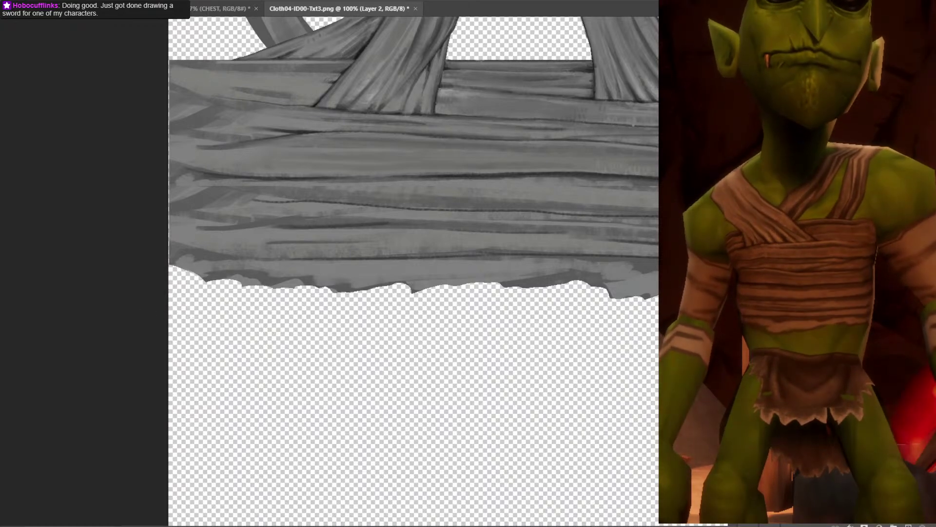
drag(594, 270, 569, 255)
drag(141, 246, 141, 295)
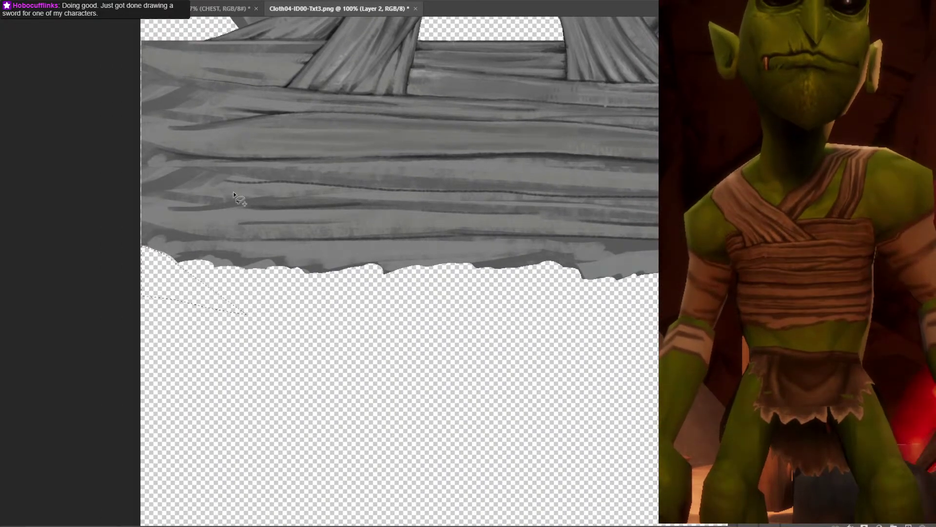
key(ctrl+d)
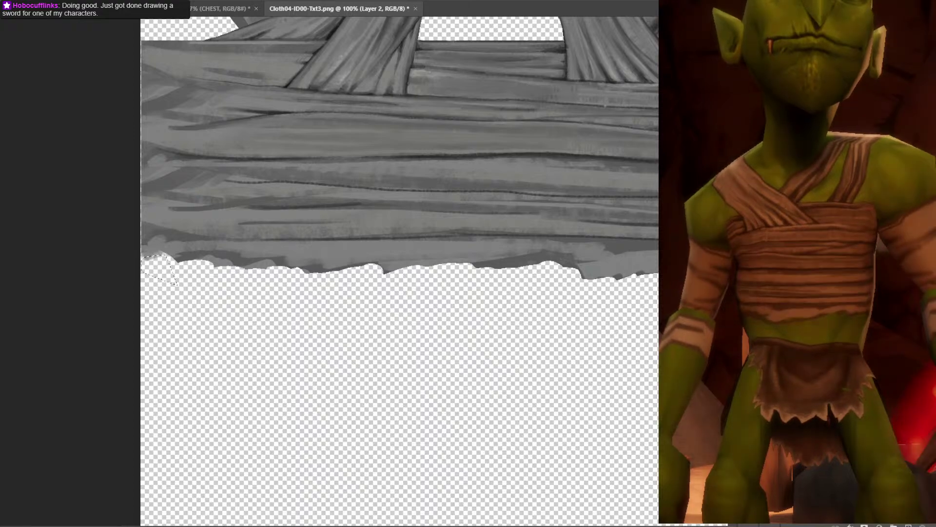
mouse_move(141, 260)
mouse_down()
mouse_move(168, 259)
mouse_move(184, 245)
mouse_move(141, 256)
mouse_up()
key(ctrl+d)
key(ctrl+minus)
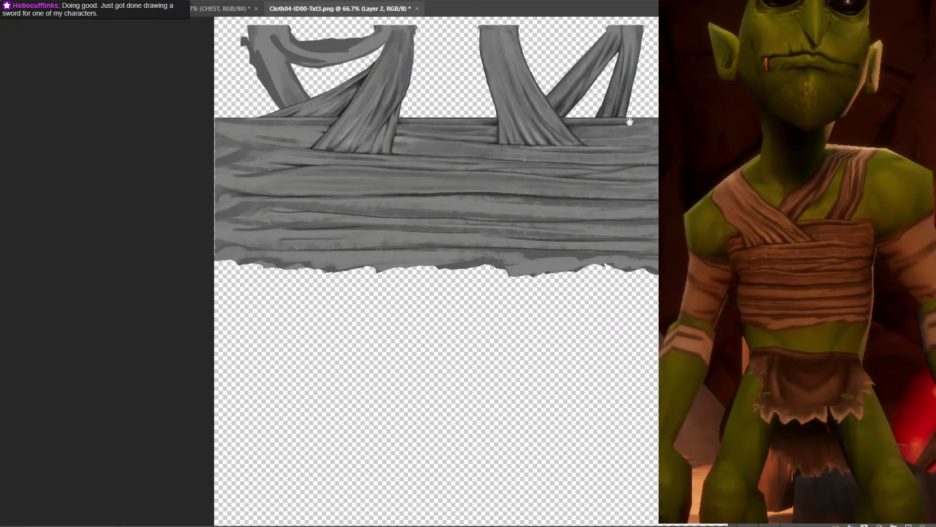
drag(628, 119, 556, 112)
key(ctrl+s)
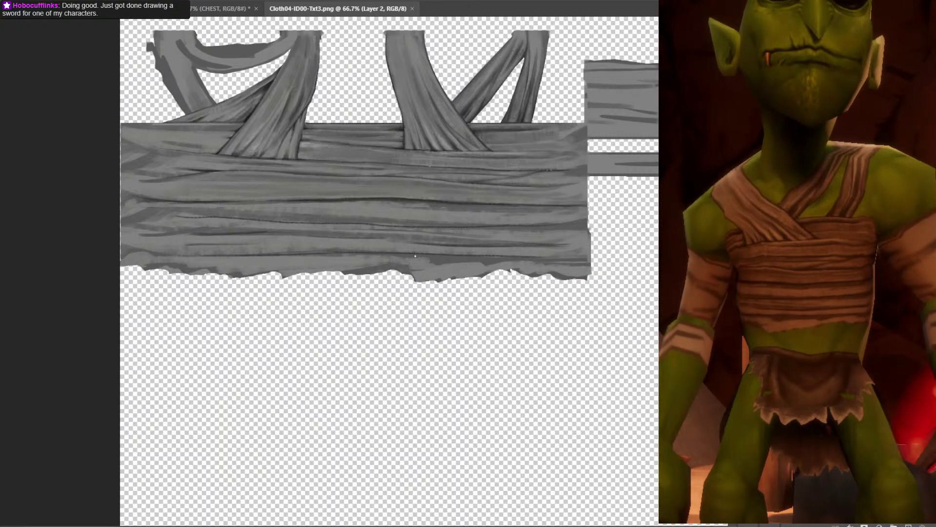
Lasso a jagged outline along the right half of the wrap's hem and delete the cloth below it.
key(ctrl+plus)
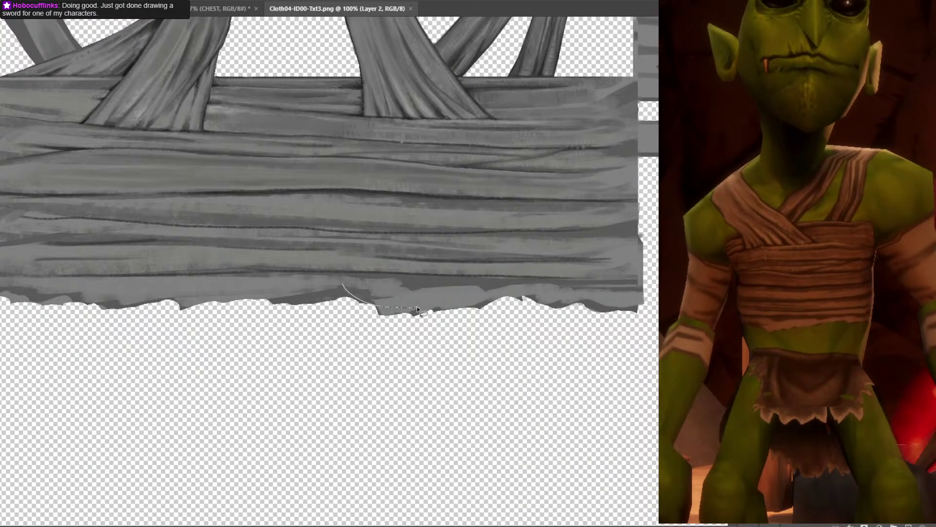
key(Escape)
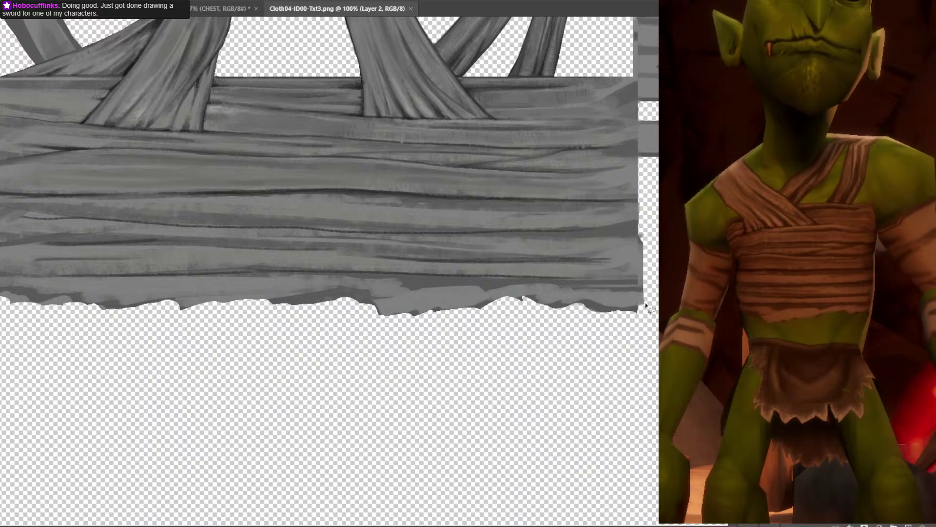
drag(615, 307, 584, 302)
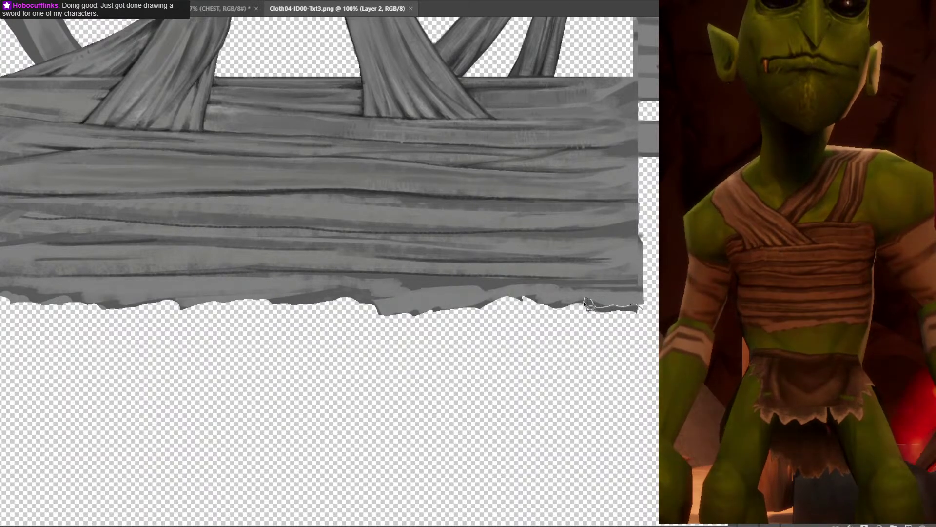
drag(604, 344, 654, 330)
mouse_move(578, 304)
mouse_down()
mouse_move(377, 305)
mouse_move(455, 380)
mouse_move(561, 339)
mouse_up()
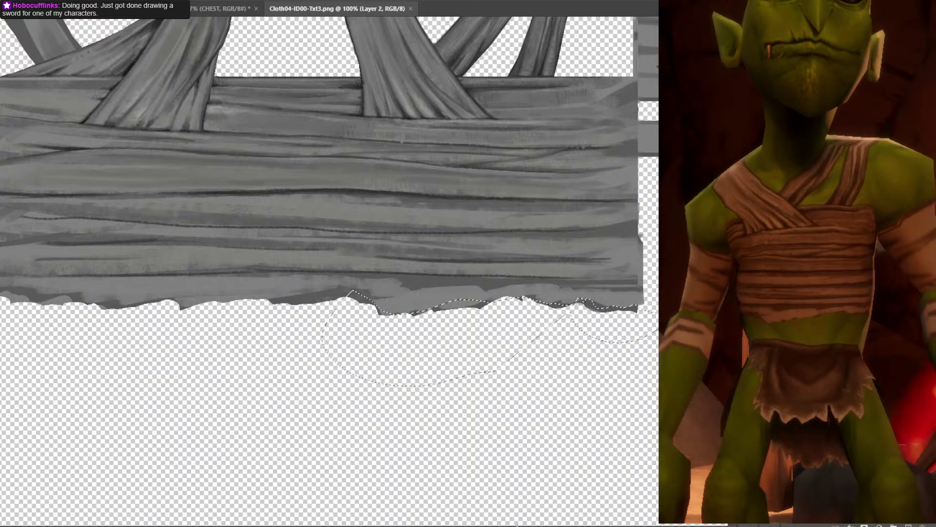
key(Delete)
key(ctrl+d)
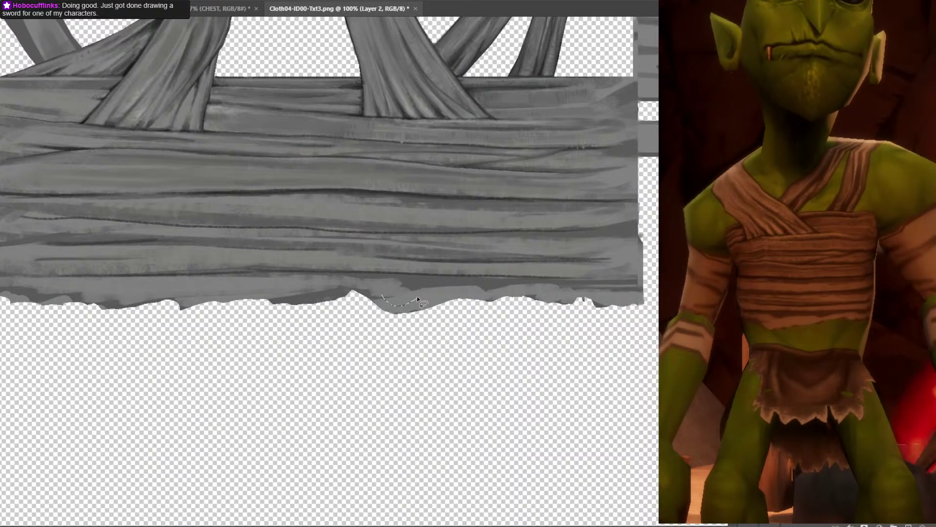
Cut a small torn hole into the hem's lowest bulge and trim the hem edge just left of it.
key(Delete)
mouse_move(394, 289)
mouse_down()
mouse_move(415, 298)
mouse_move(344, 293)
mouse_move(195, 318)
mouse_move(339, 396)
mouse_up()
key(ctrl+d)
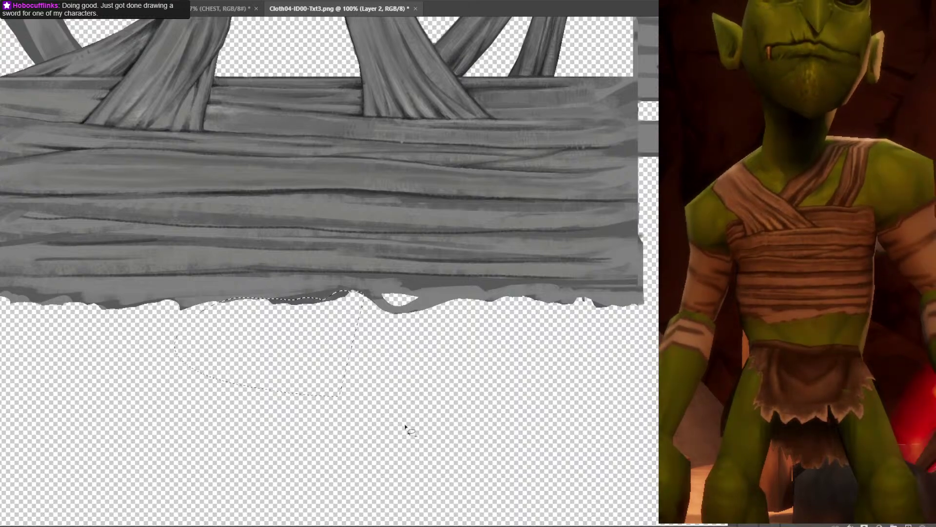
key(Delete)
key(ctrl+d)
Try to trim the left stretch of the hem along a lassoed line, and undo the cut.
drag(296, 306, 512, 283)
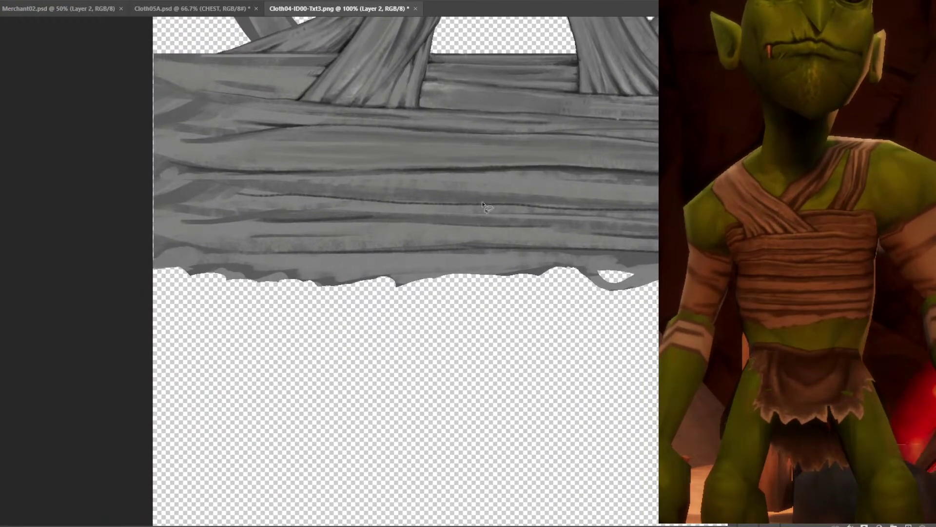
drag(389, 284, 356, 282)
drag(266, 292, 268, 292)
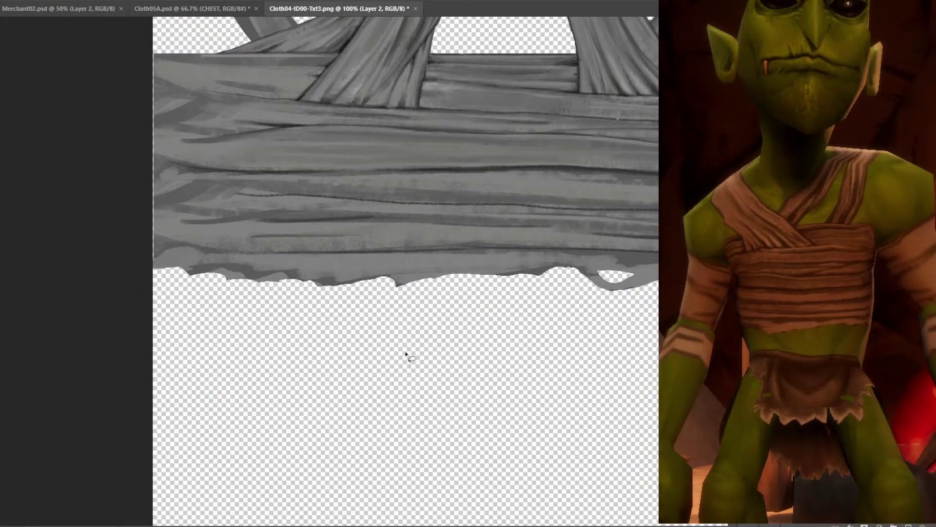
mouse_move(441, 282)
mouse_down()
mouse_move(298, 276)
mouse_move(337, 355)
mouse_move(444, 368)
mouse_up()
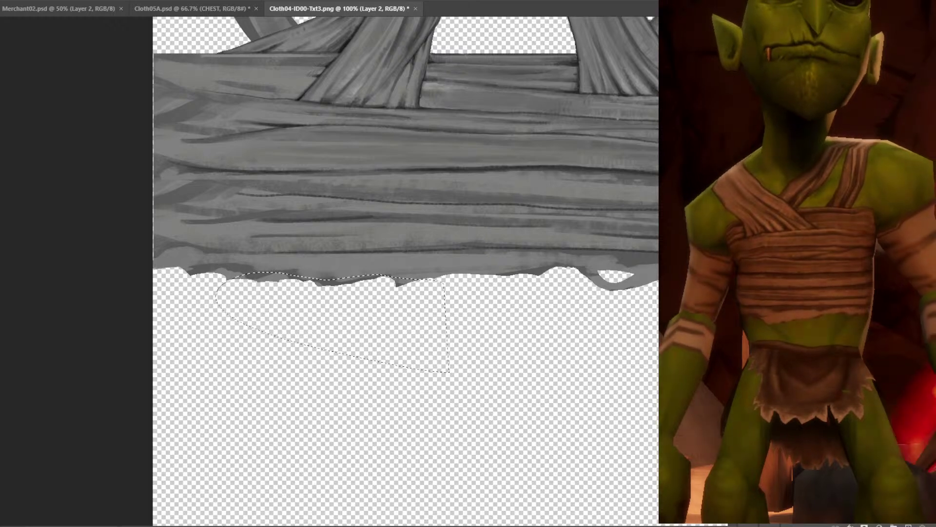
key(Delete)
key(ctrl+d)
key(ctrl+z)
key(ctrl+z)
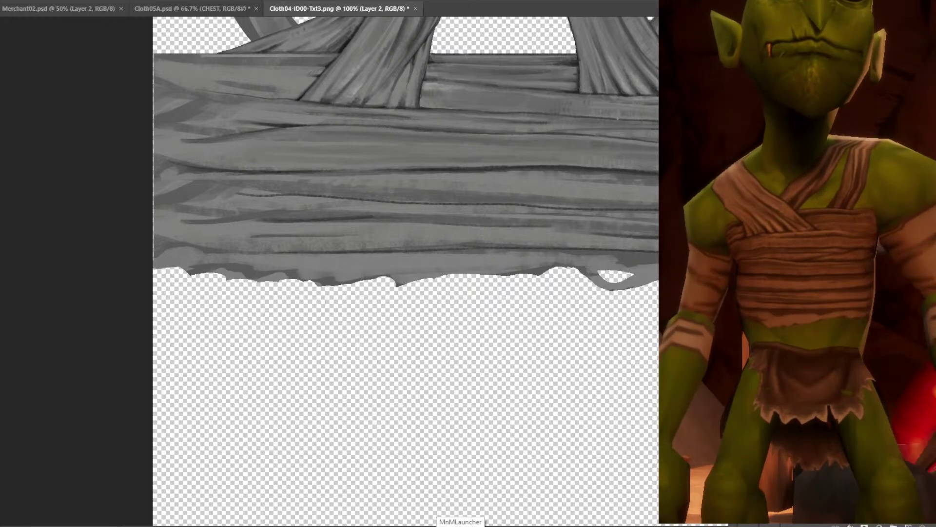
Cut a small notch into the left stretch of the hem and save the texture.
drag(340, 297, 327, 293)
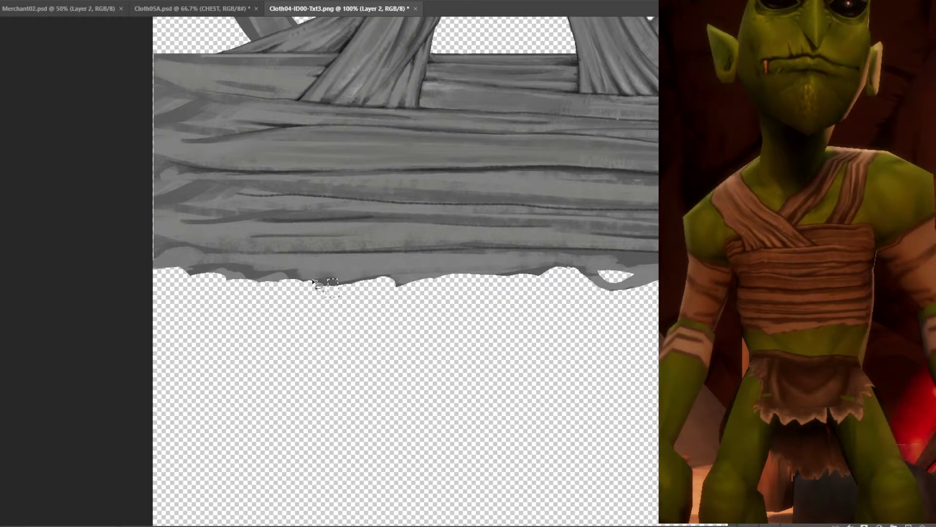
key(ctrl+s)
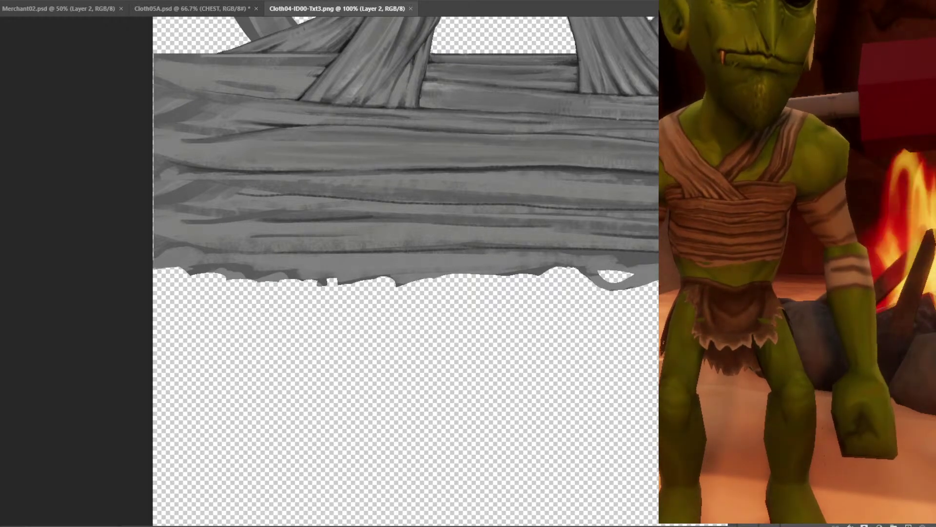
Sample nearby greys and blend the fold just below the wrap's main dark crease towards its right end.
scroll(516, 237, right, 3)
scroll(527, 246, up, 1)
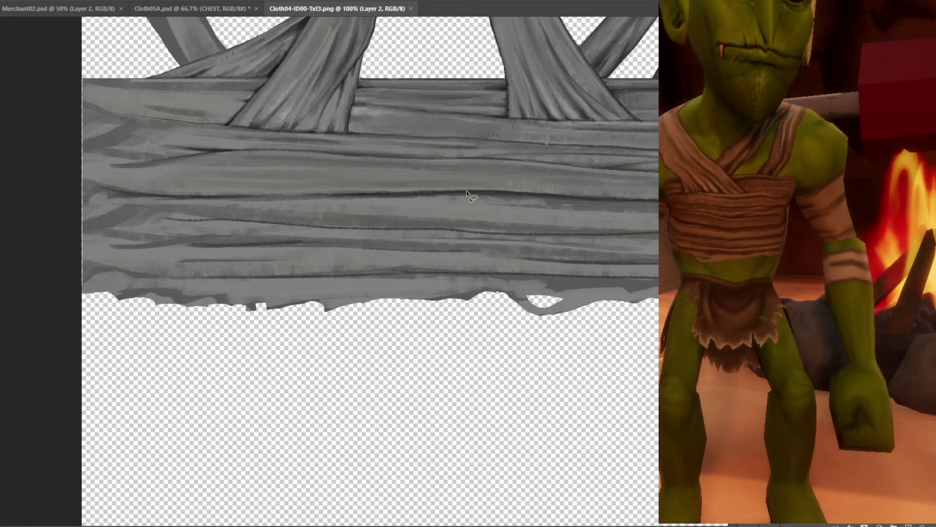
mouse_move(510, 170)
mouse_down()
mouse_move(492, 195)
mouse_move(506, 191)
mouse_move(559, 217)
mouse_up()
key(ctrl+z)
mouse_move(652, 215)
mouse_down()
mouse_move(458, 211)
mouse_move(475, 214)
mouse_up()
alt+click(445, 210)
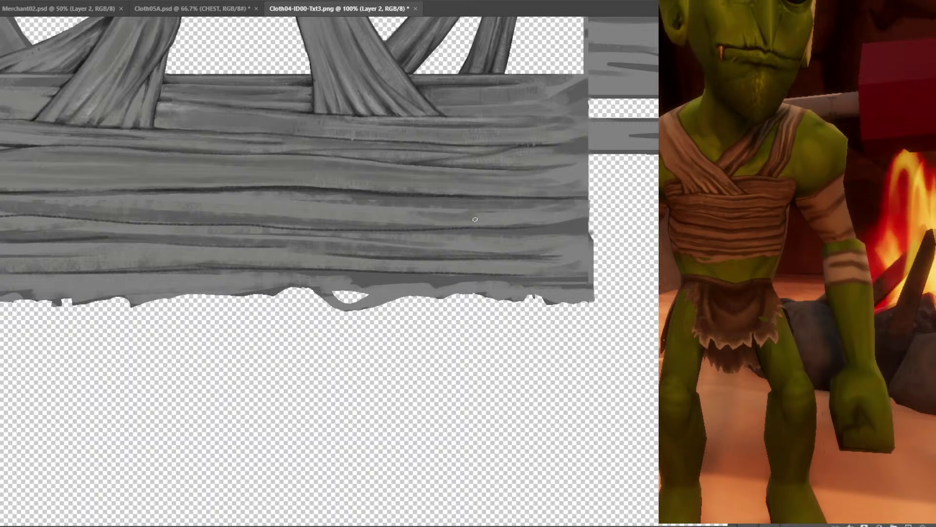
alt+click(396, 209)
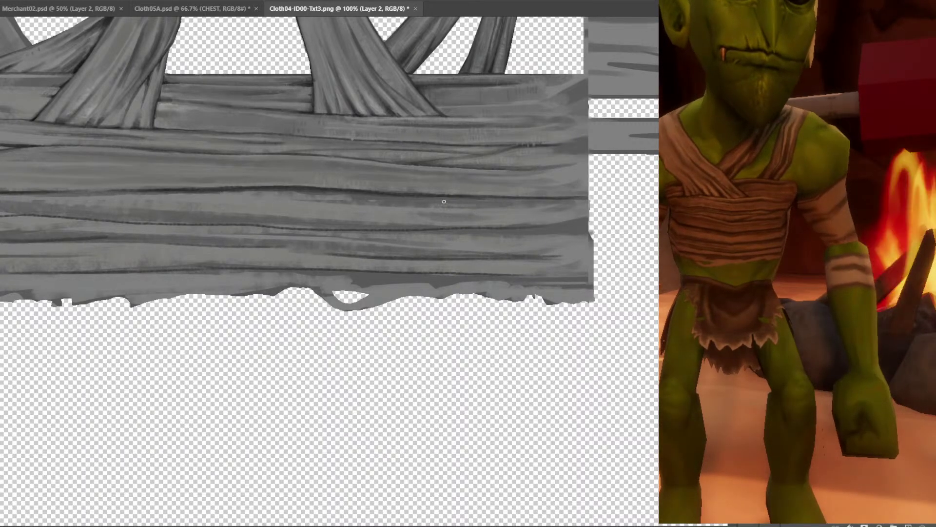
drag(432, 205, 468, 205)
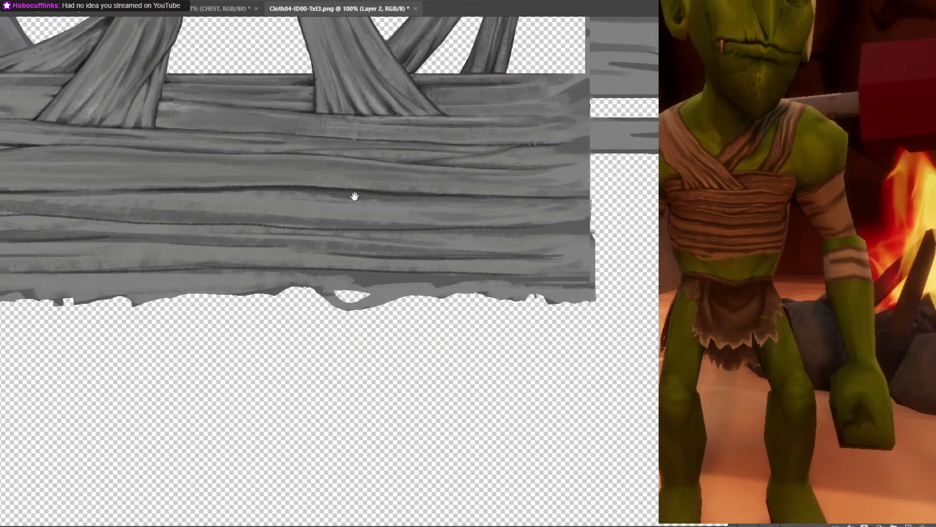
drag(353, 195, 516, 170)
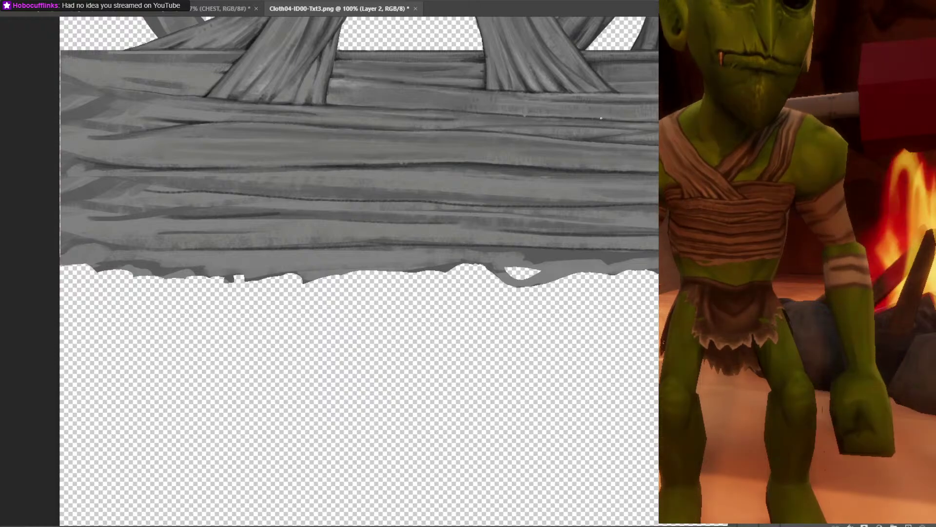
drag(606, 122, 485, 113)
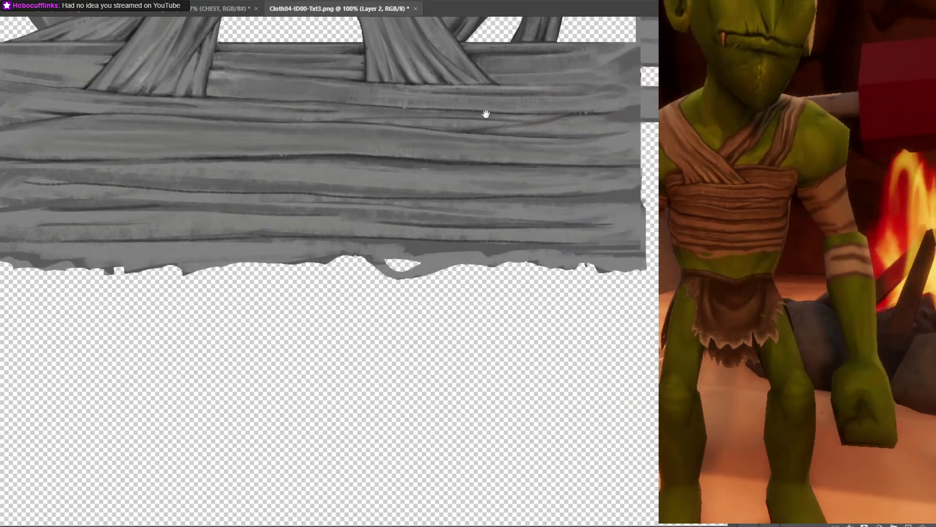
scroll(627, 101, down, 2)
scroll(621, 109, up, 2)
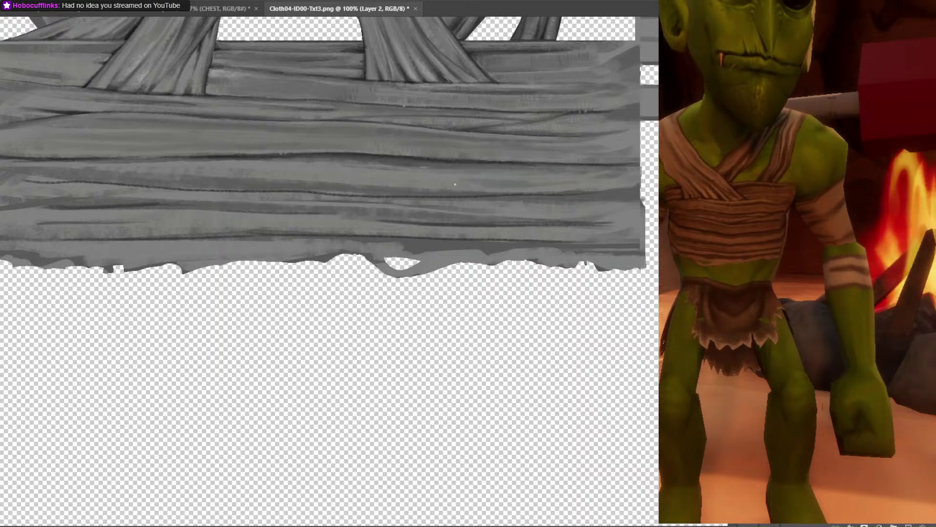
scroll(523, 131, up, 2)
scroll(359, 314, up, 3)
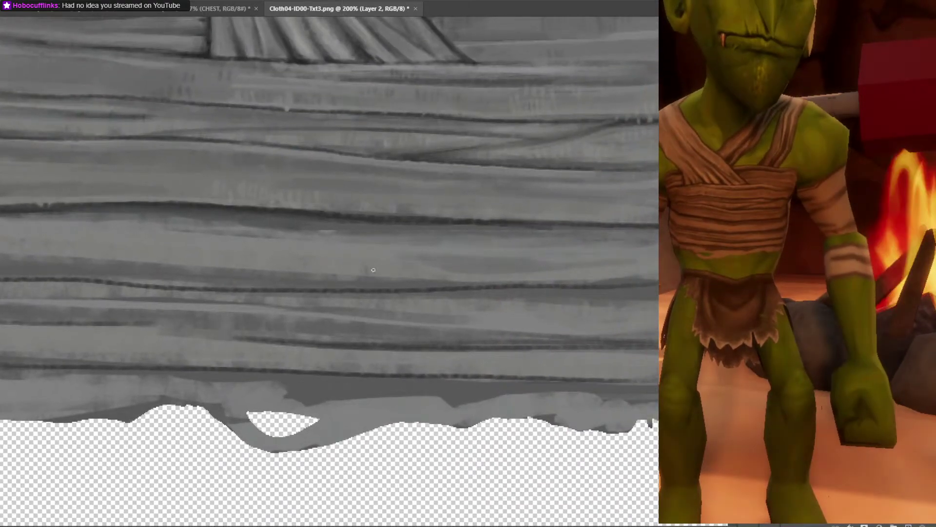
scroll(488, 161, down, 2)
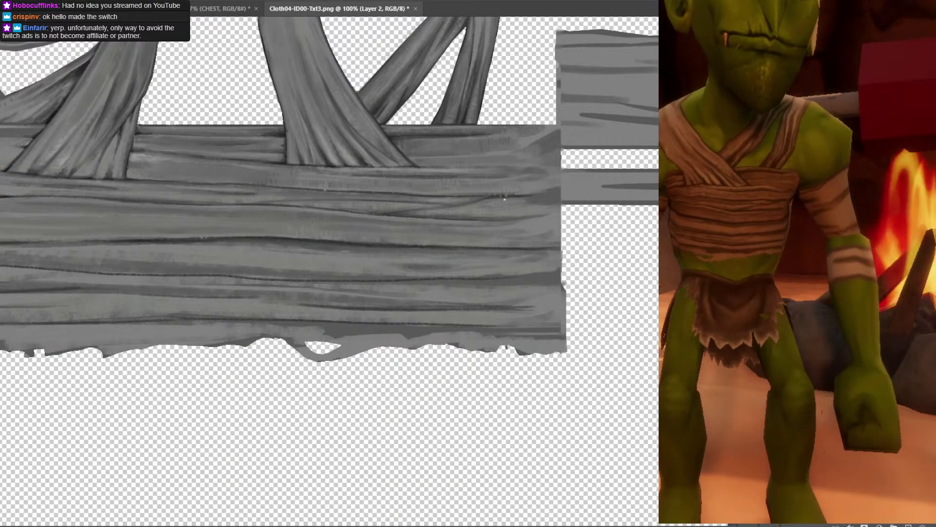
Pick a grey from the wrap, touch up the folds towards its right end, and save the texture.
key(ctrl+plus)
drag(499, 213, 427, 237)
key(ctrl+minus)
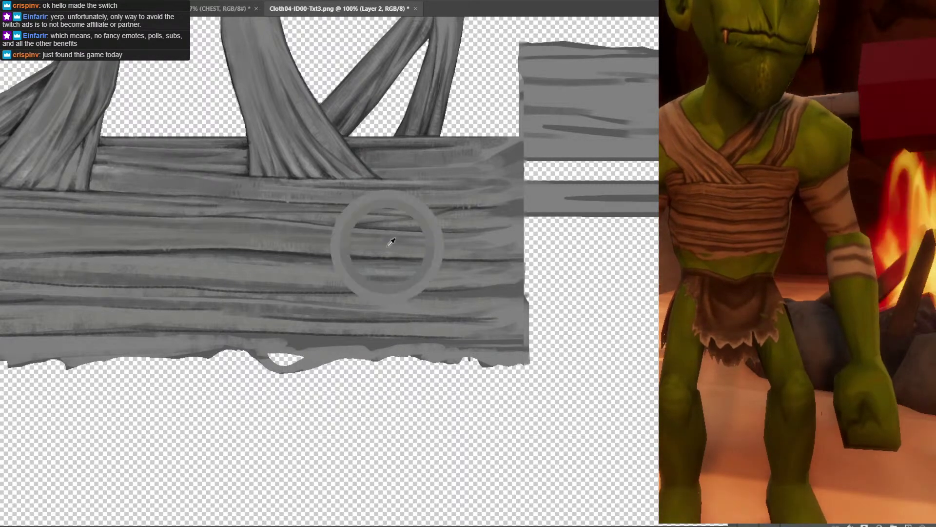
click(2, 352)
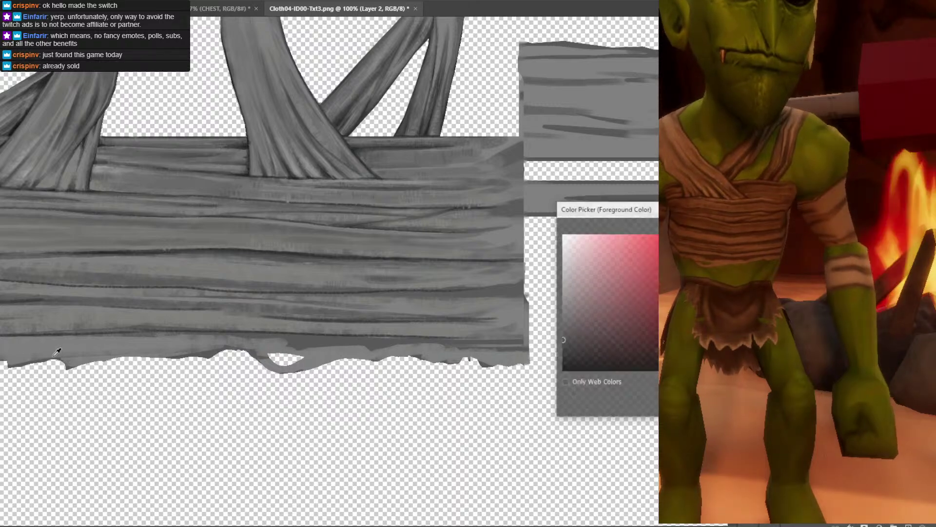
key(Return)
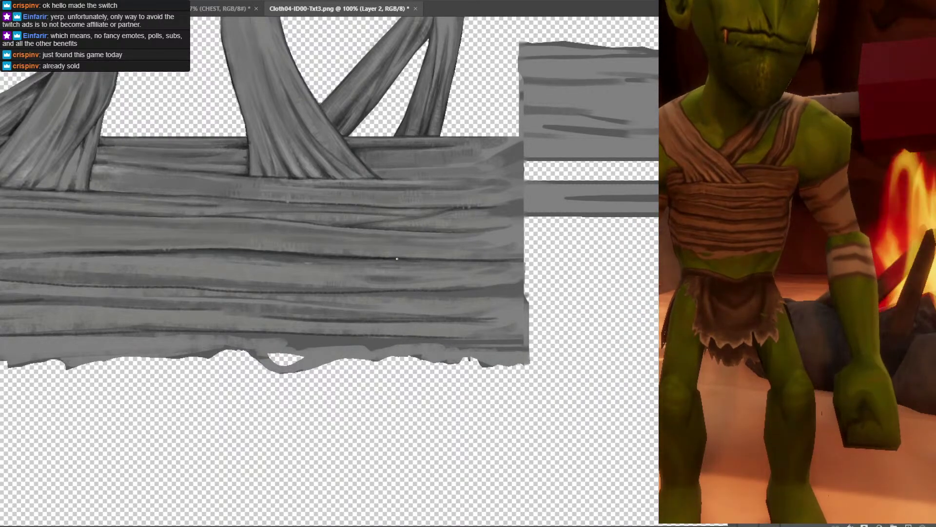
alt+click(468, 227)
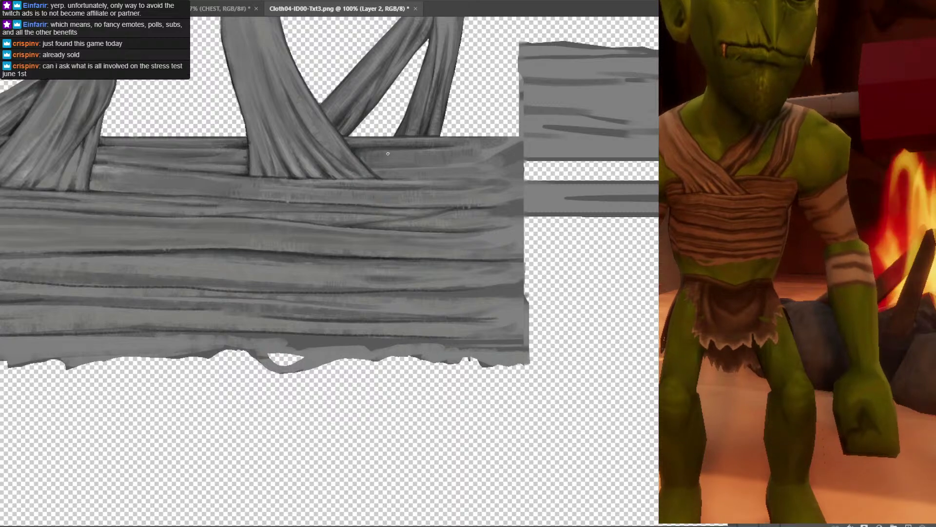
key(ctrl+minus)
key(ctrl+s)
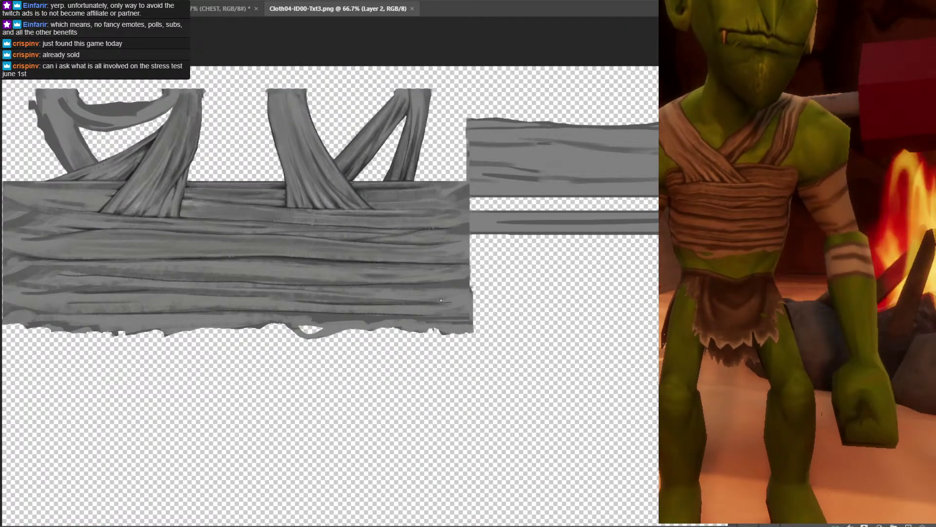
Sample nearby greys and blend soft streaks into the fold below the wrap's main dark crease, from the middle towards the right.
key(ctrl+plus)
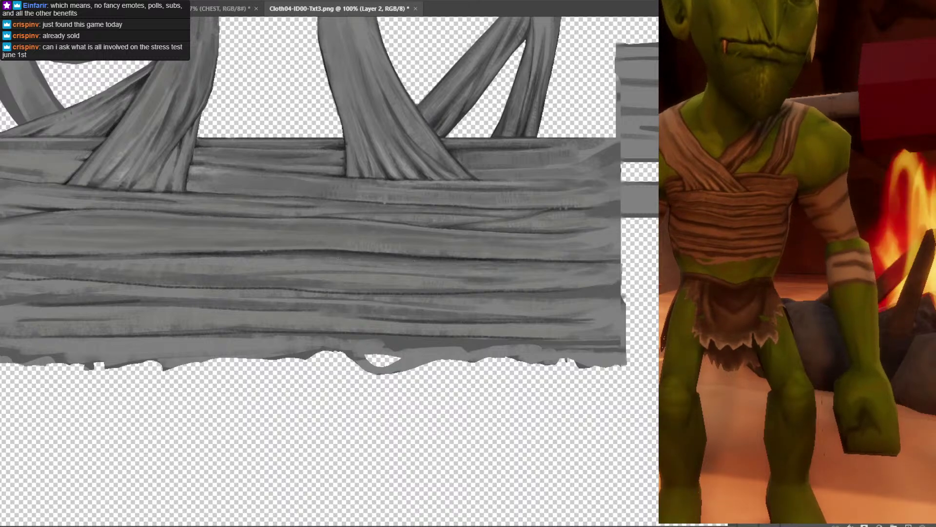
drag(266, 260, 227, 267)
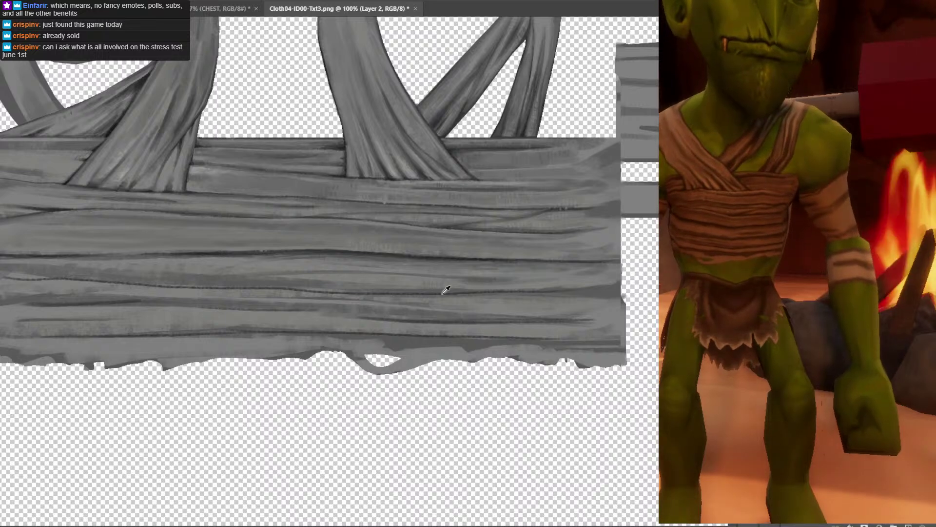
alt+click(451, 257)
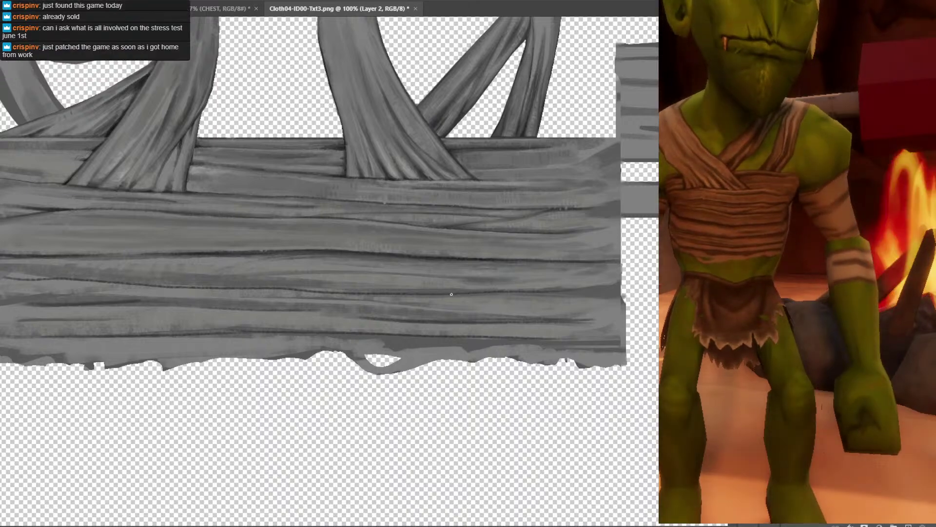
alt+click(516, 287)
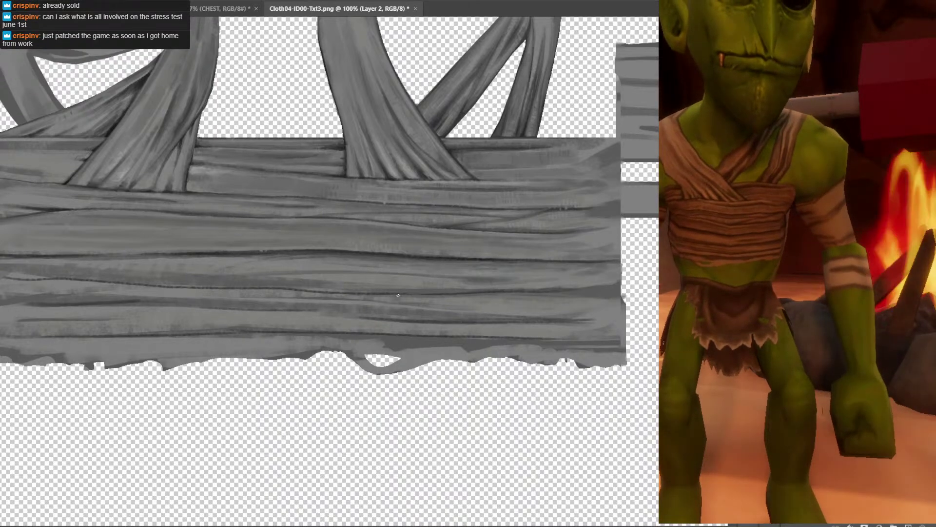
alt+click(239, 247)
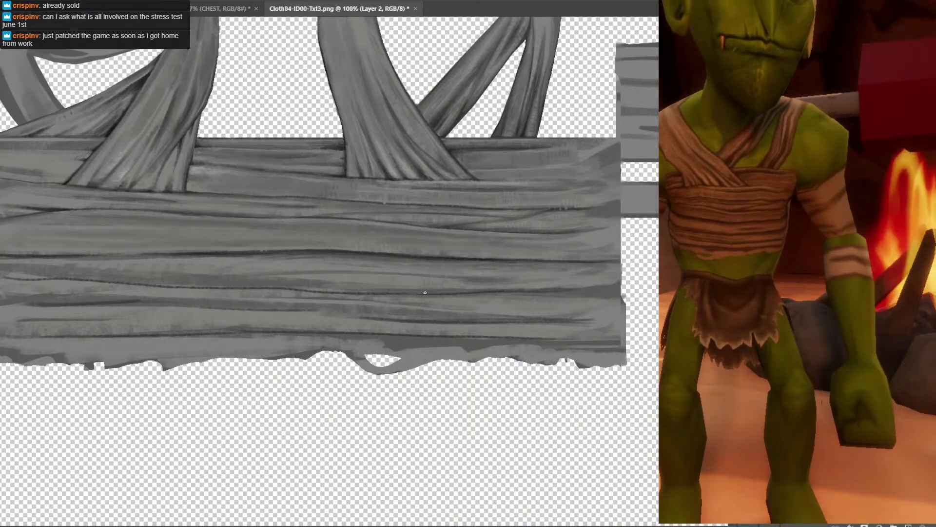
mouse_move(467, 297)
mouse_down()
mouse_move(494, 292)
mouse_move(402, 277)
mouse_up()
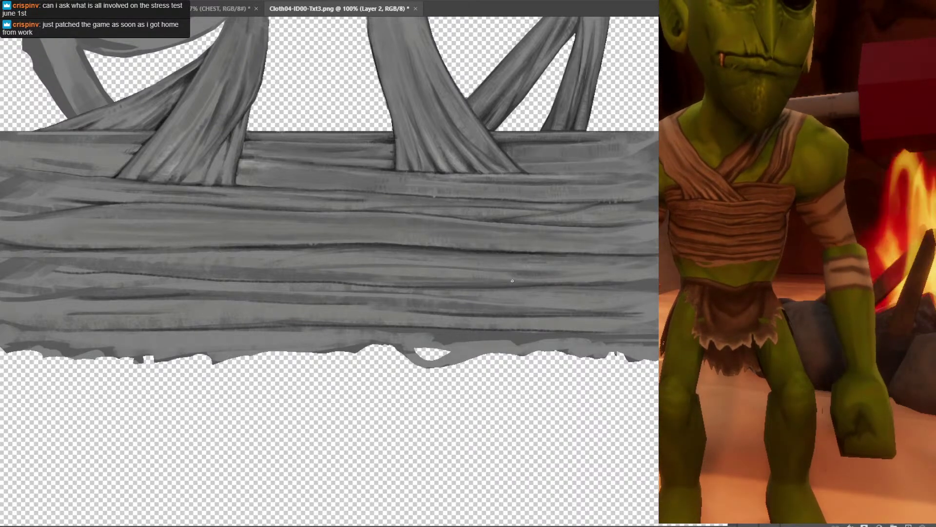
drag(512, 281, 407, 277)
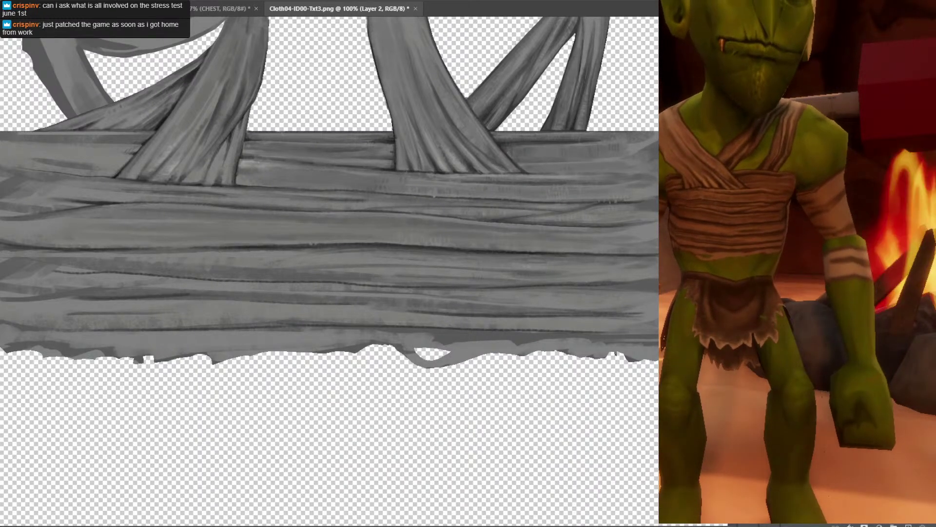
Paint dark shading at the left corner of the torn hole in the hem.
key(ctrl+plus)
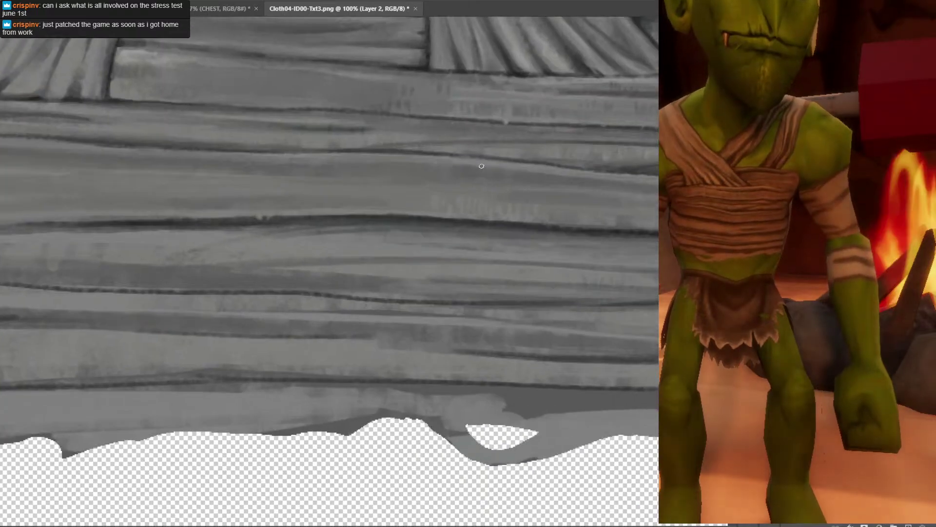
drag(523, 357, 489, 222)
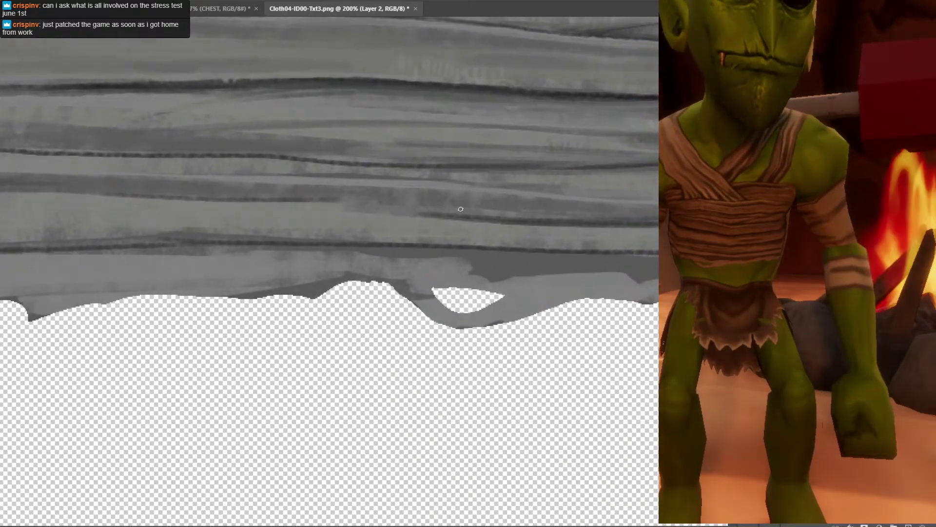
scroll(445, 164, down, 1)
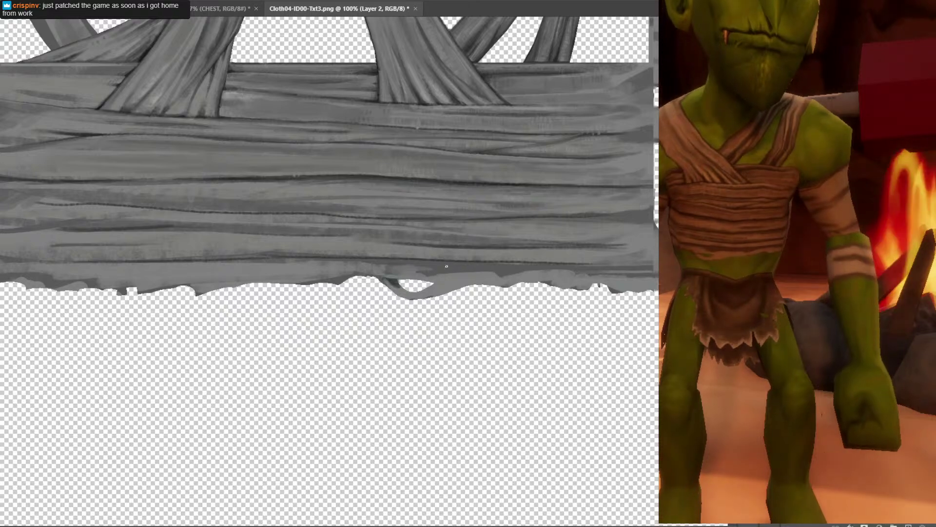
Choose a new foreground grey and paint the hem loop's right side as a loose strip curling up over the hem, with dark edges.
click(747, 58)
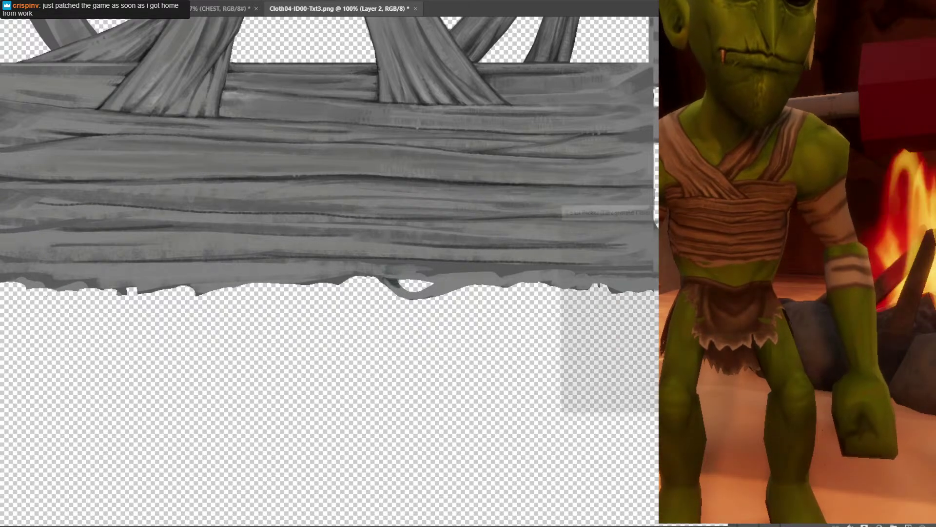
click(570, 372)
key(Return)
drag(433, 284, 455, 261)
key(ctrl+z)
key(ctrl+z)
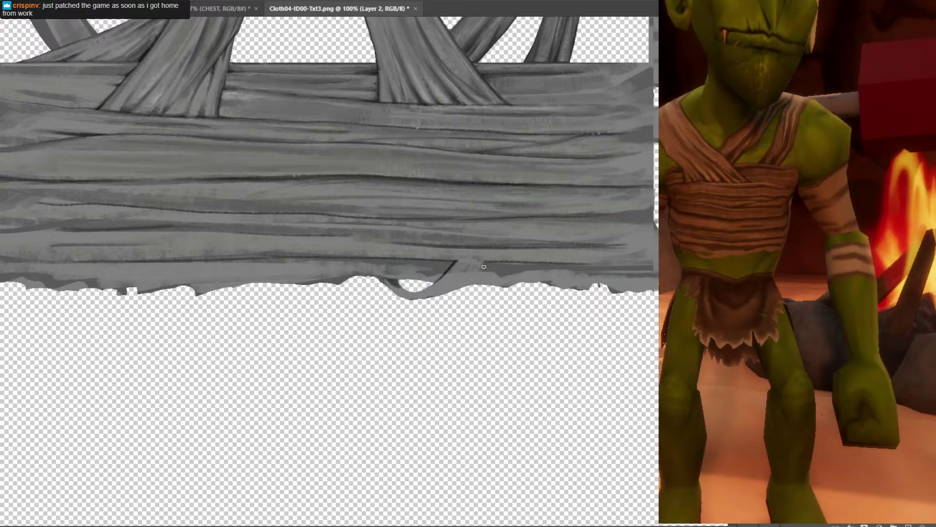
drag(484, 267, 470, 282)
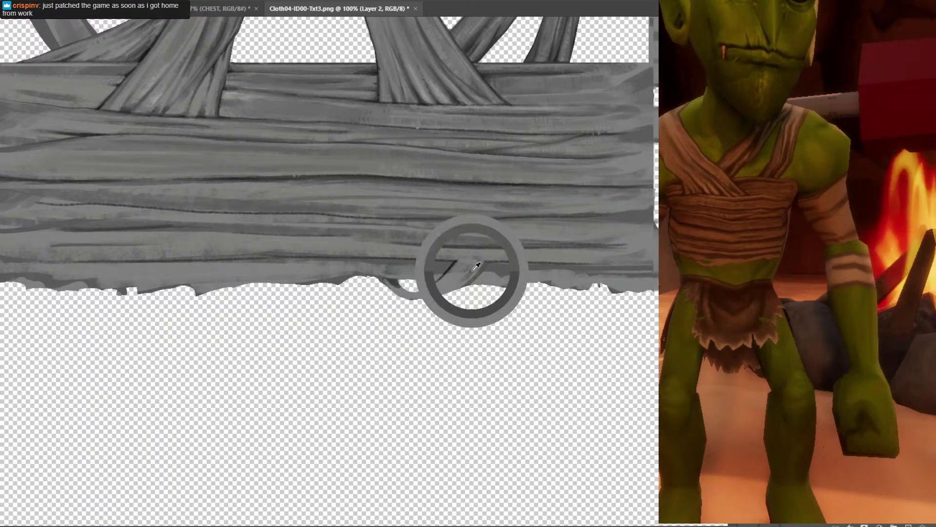
mouse_move(462, 278)
mouse_down()
mouse_move(426, 293)
mouse_move(434, 296)
mouse_up()
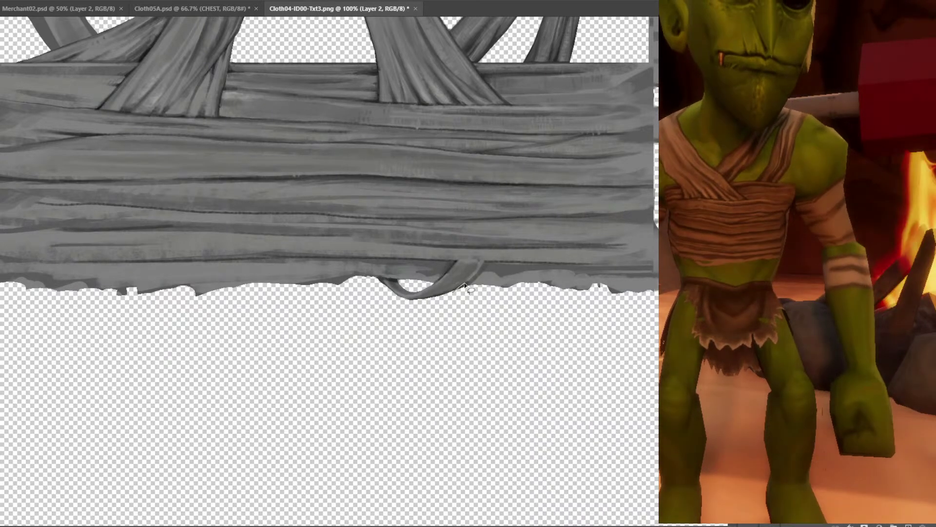
Trim the hem edge on both sides of the loose loop along lassoed areas and save the texture.
key(l)
mouse_move(456, 292)
mouse_down()
mouse_move(472, 284)
mouse_move(500, 308)
mouse_move(466, 322)
mouse_up()
click(471, 355)
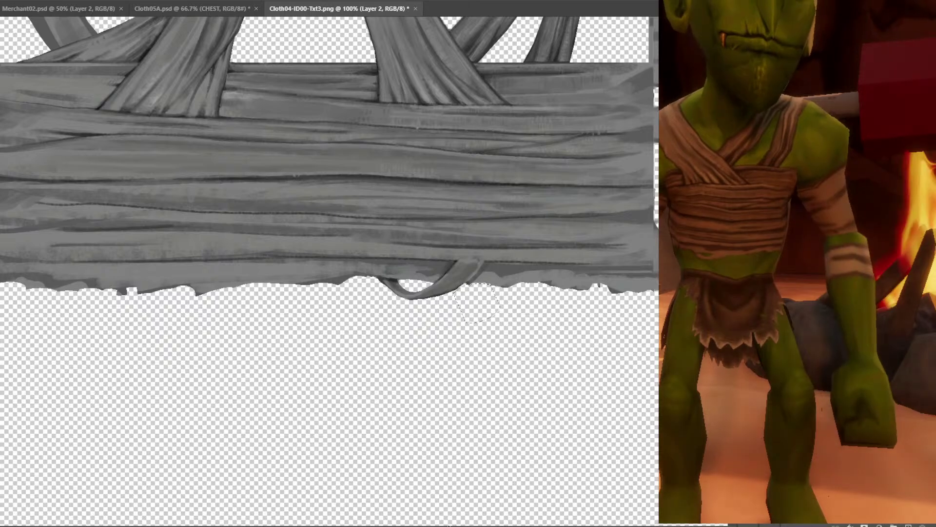
drag(390, 273, 382, 318)
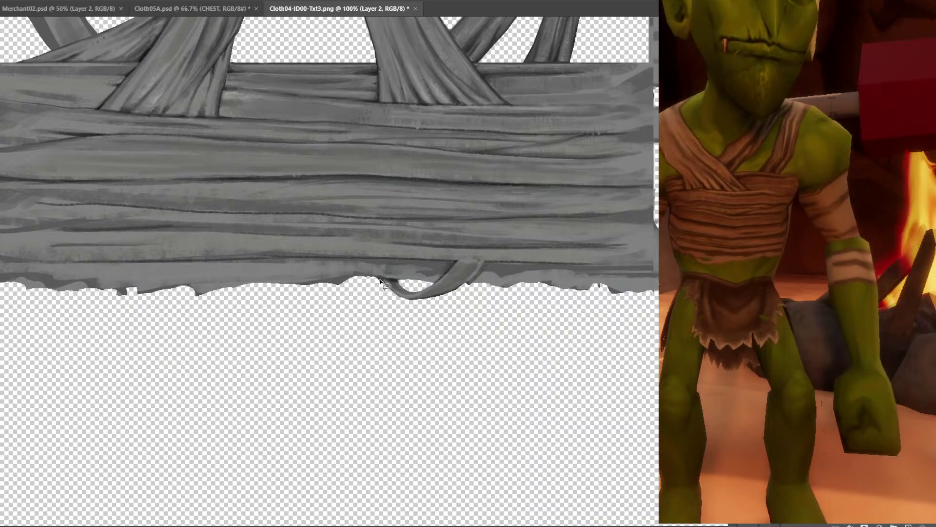
key(ctrl+s)
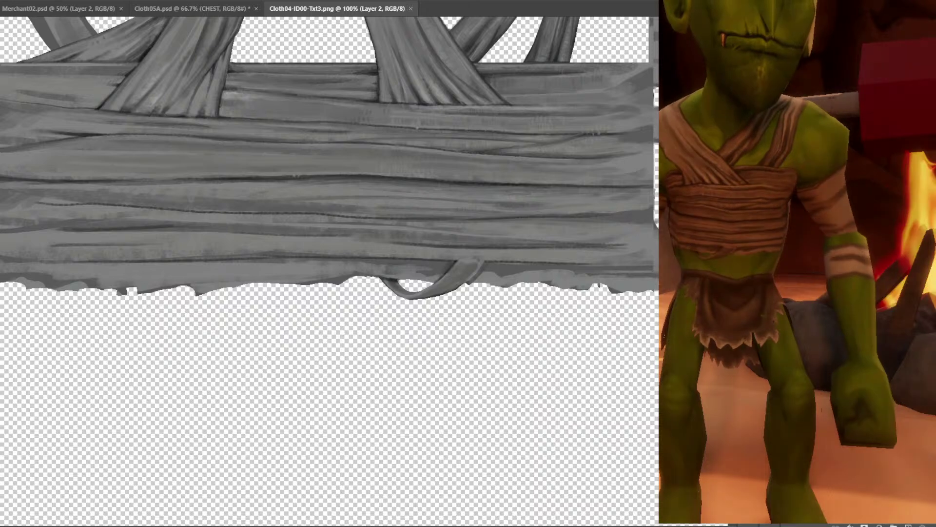
Sample greys around the loose strip's upper end and refine the crease where it tucks under the lowest fold.
alt+click(455, 263)
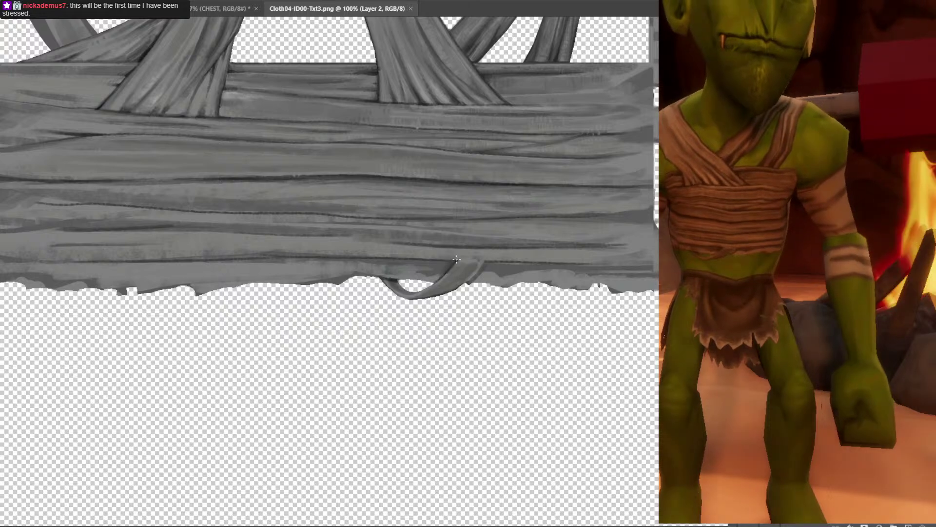
drag(454, 251, 470, 259)
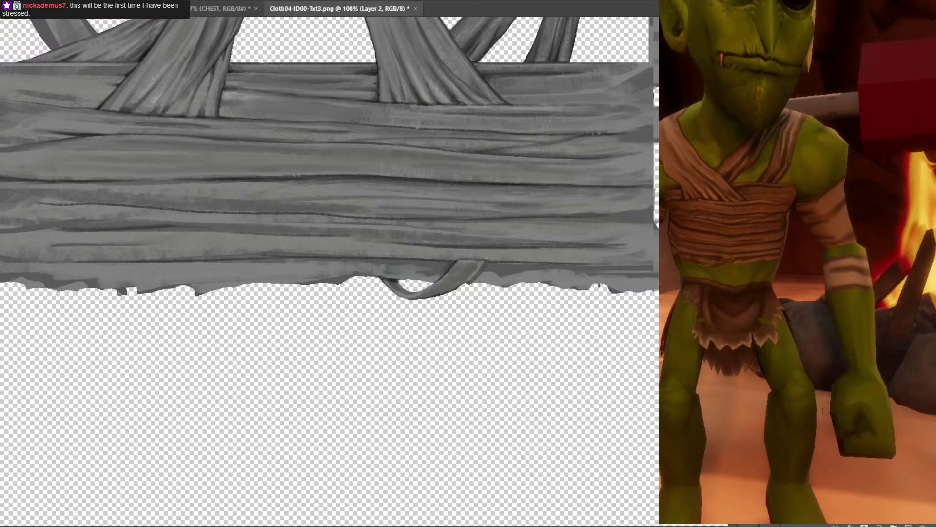
alt+click(486, 256)
mouse_move(455, 257)
mouse_down()
mouse_move(446, 267)
mouse_move(479, 252)
mouse_up()
alt+click(479, 252)
alt+click(483, 261)
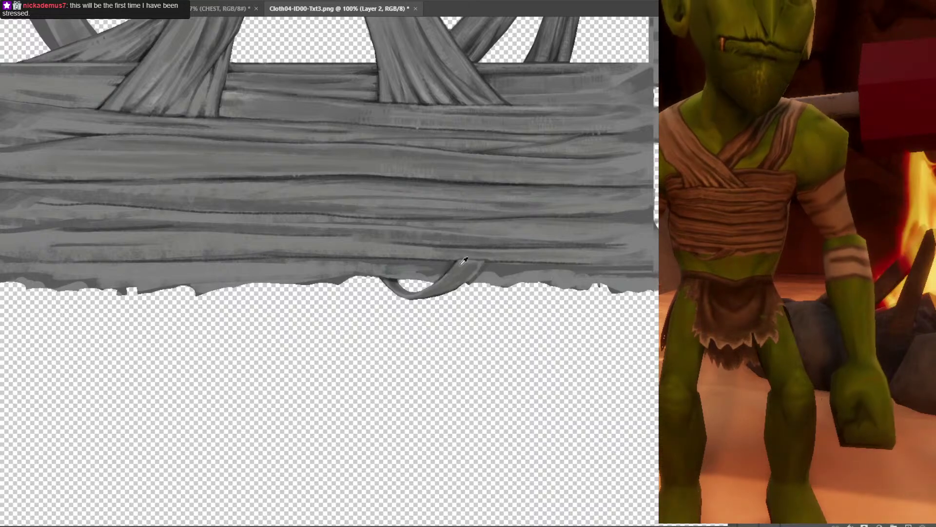
Sample hem greys and blend the hem band to the right of the loose strip towards the wrap's right end.
alt+click(393, 278)
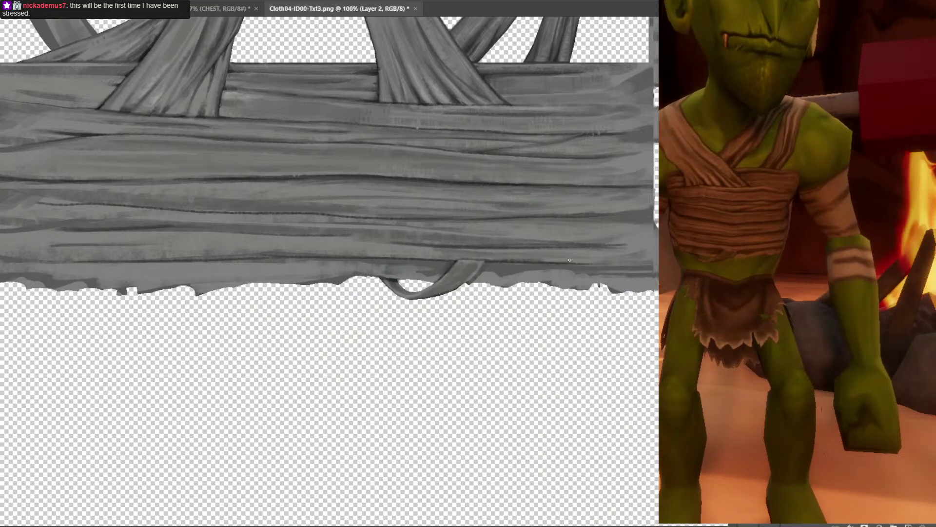
alt+click(505, 261)
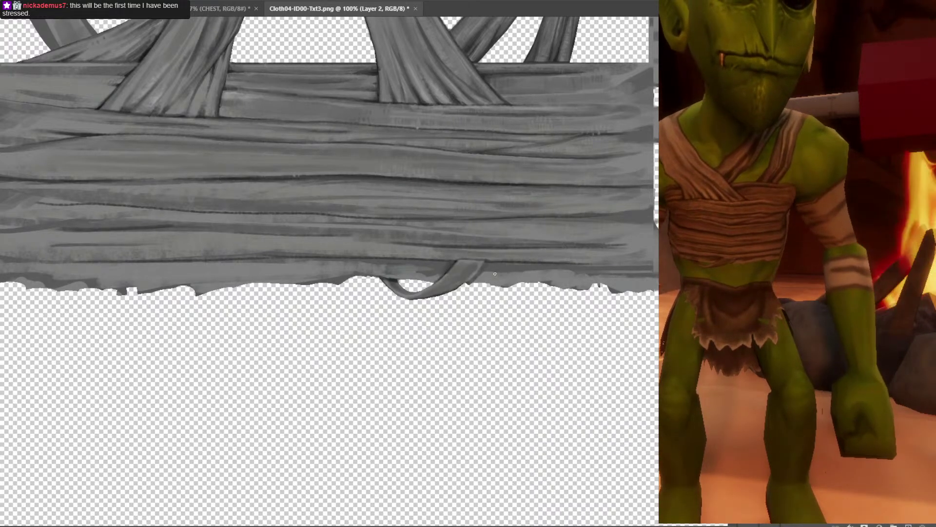
alt+click(482, 263)
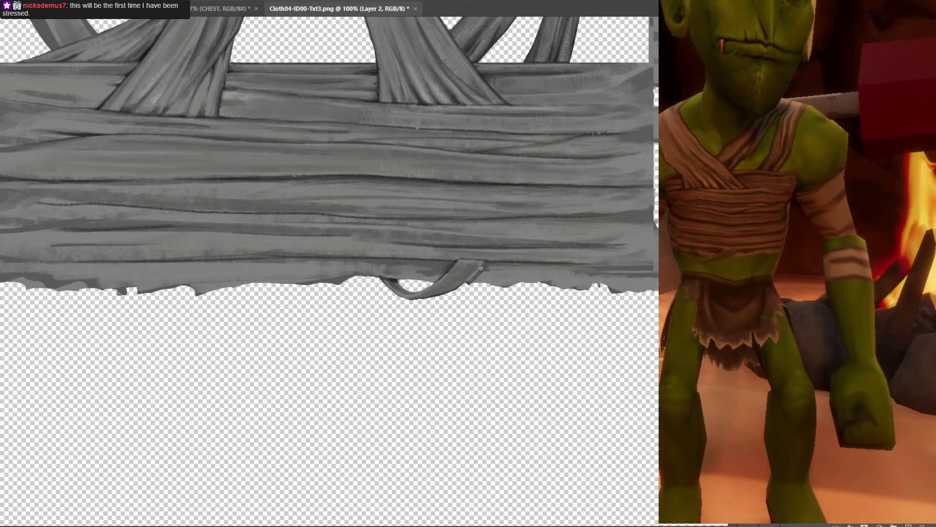
mouse_move(556, 277)
mouse_down()
mouse_move(477, 281)
mouse_move(542, 271)
mouse_up()
mouse_move(613, 276)
mouse_down()
mouse_move(598, 277)
mouse_move(608, 281)
mouse_up()
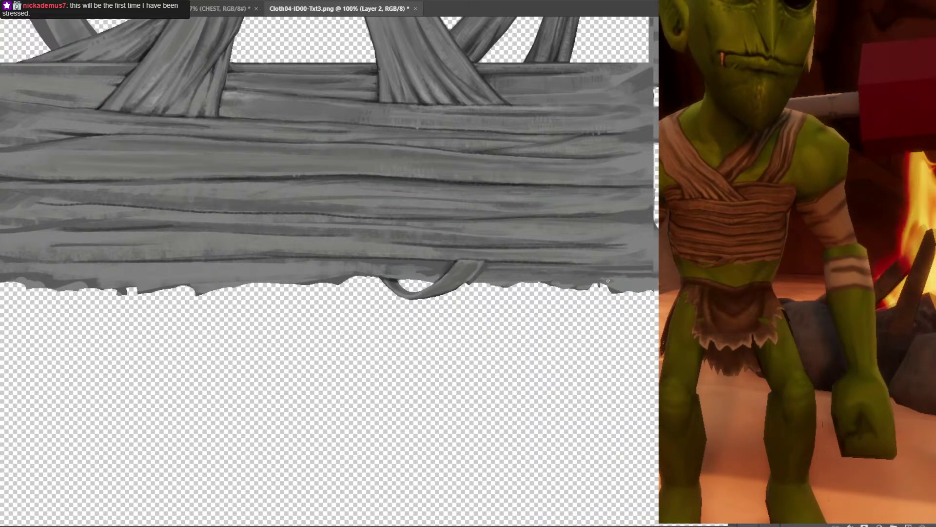
alt+click(551, 258)
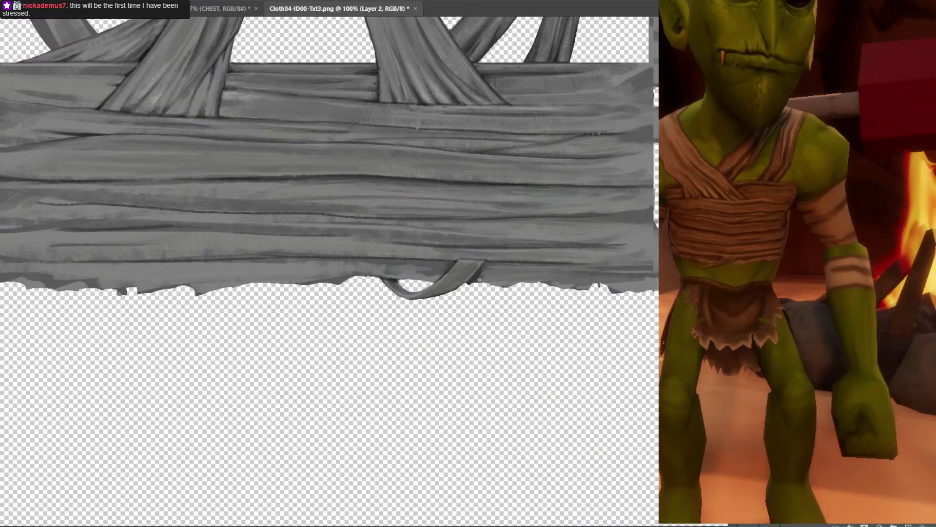
Set the foreground colour to black, darken the hem shading beside the loose strip's upper end and save the texture.
click(1, 360)
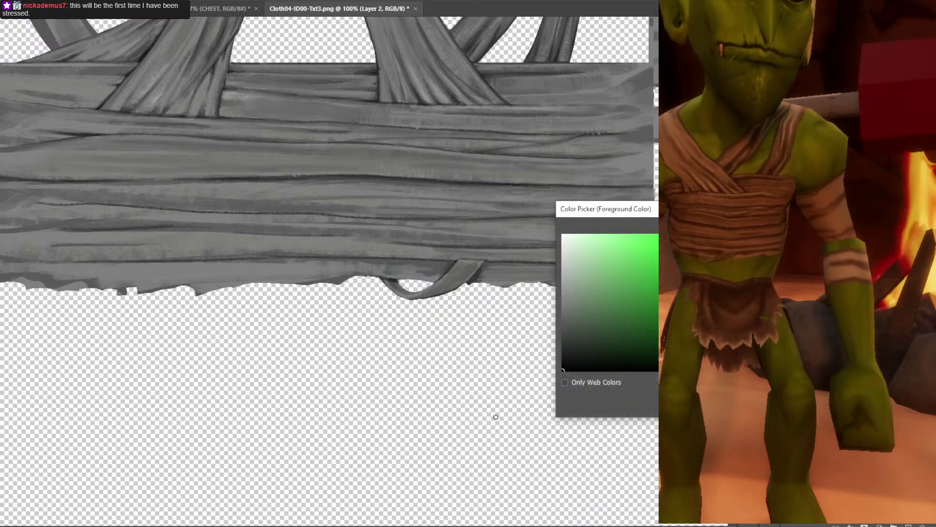
key(Return)
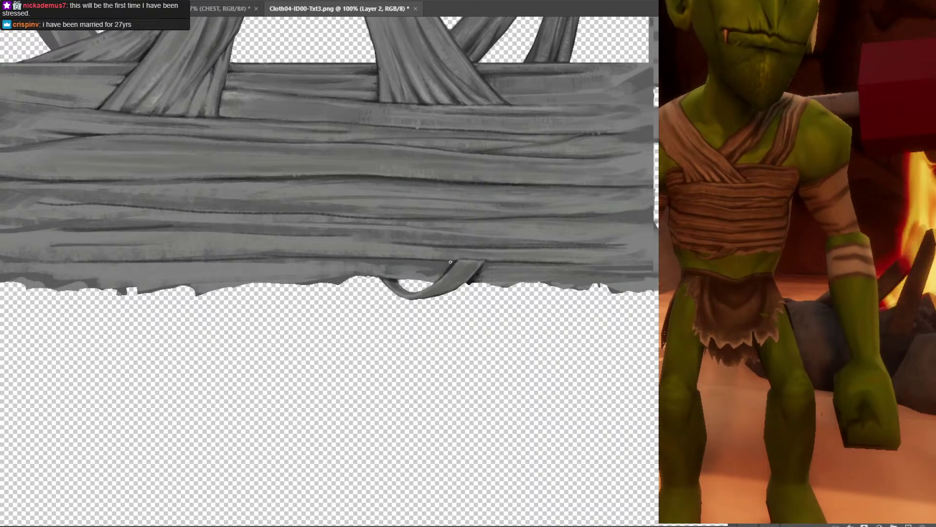
click(411, 268)
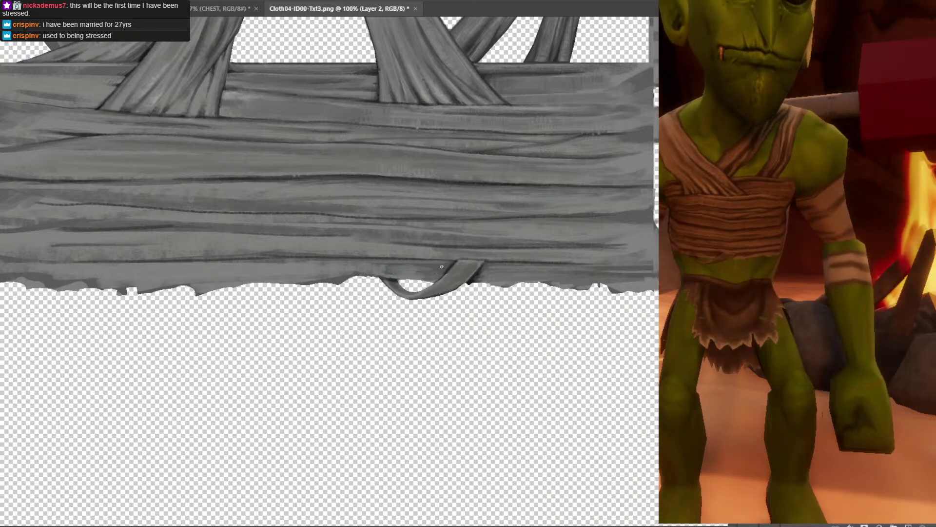
mouse_move(448, 269)
mouse_down()
mouse_move(430, 269)
mouse_move(435, 281)
mouse_move(474, 276)
mouse_move(427, 273)
mouse_move(440, 267)
mouse_up()
key(b)
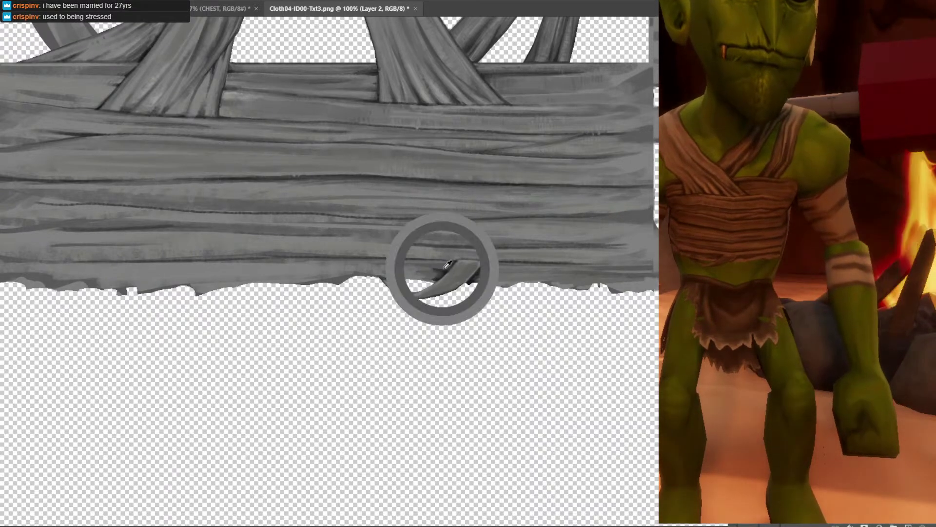
key(ctrl+minus)
key(ctrl+s)
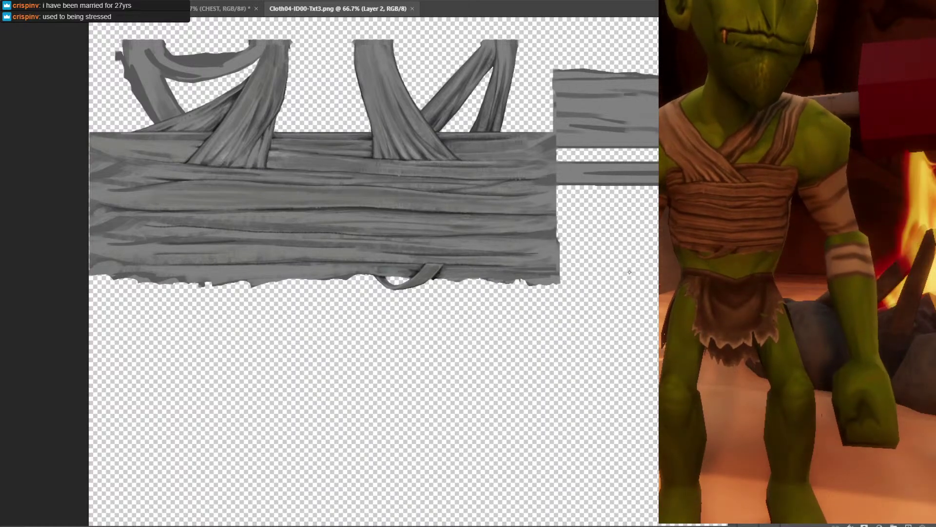
Sample greys around the loose strip, blend darker shading along the lowest fold above it and towards the right, and save the texture.
key(ctrl+plus)
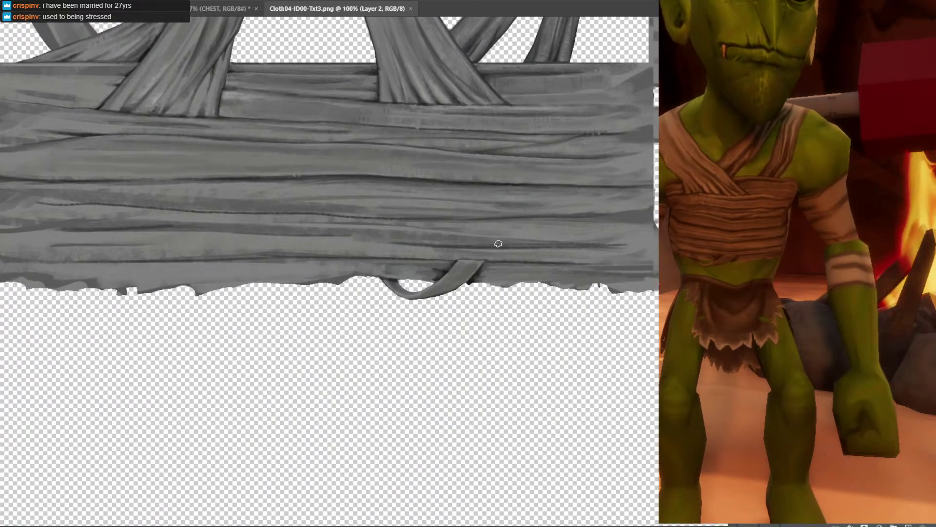
alt+click(475, 276)
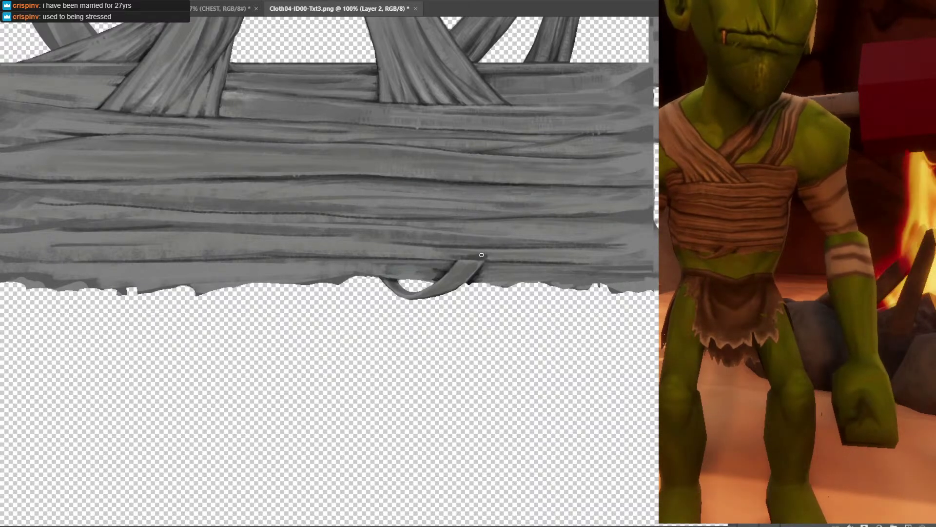
drag(454, 253, 512, 253)
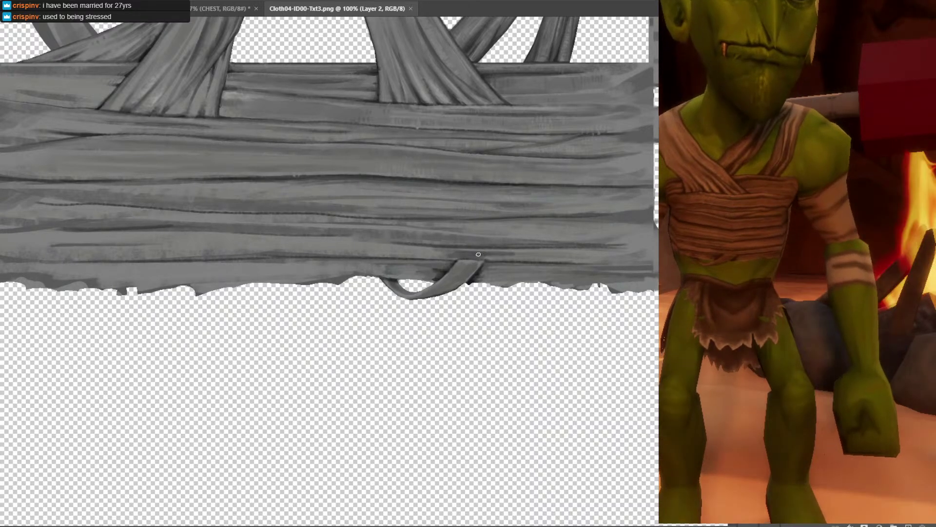
alt+click(479, 255)
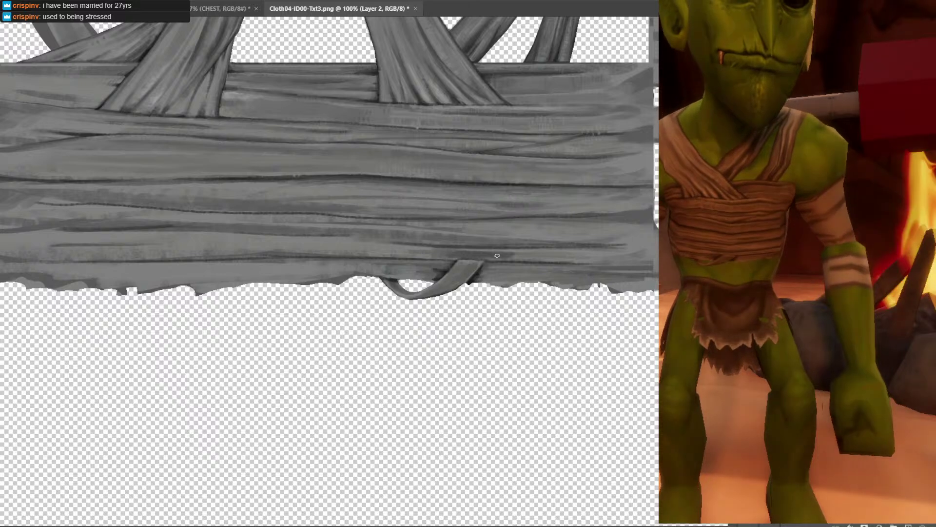
alt+click(538, 251)
alt+click(505, 254)
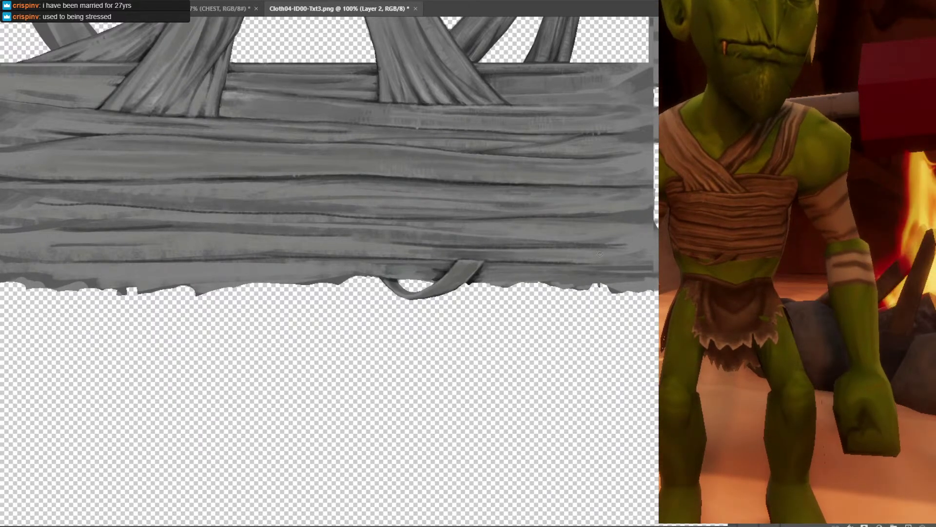
alt+click(475, 256)
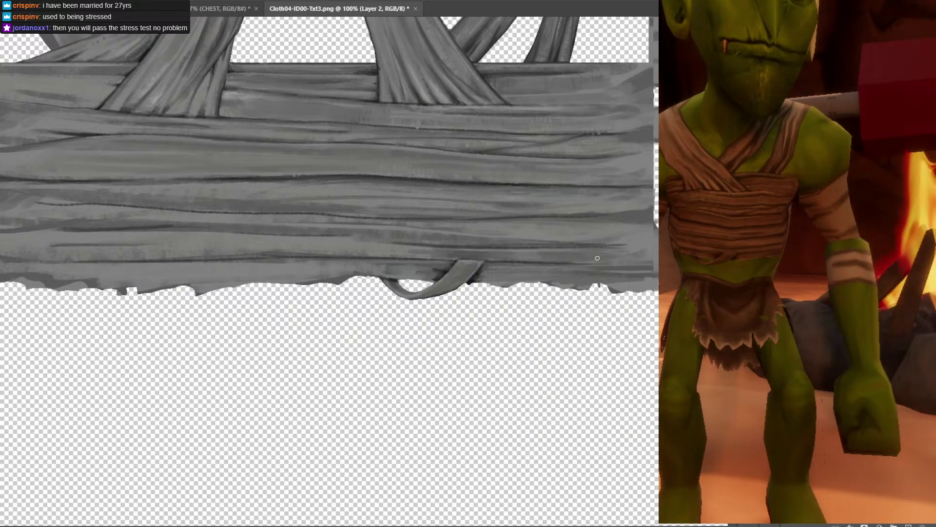
key(ctrl+s)
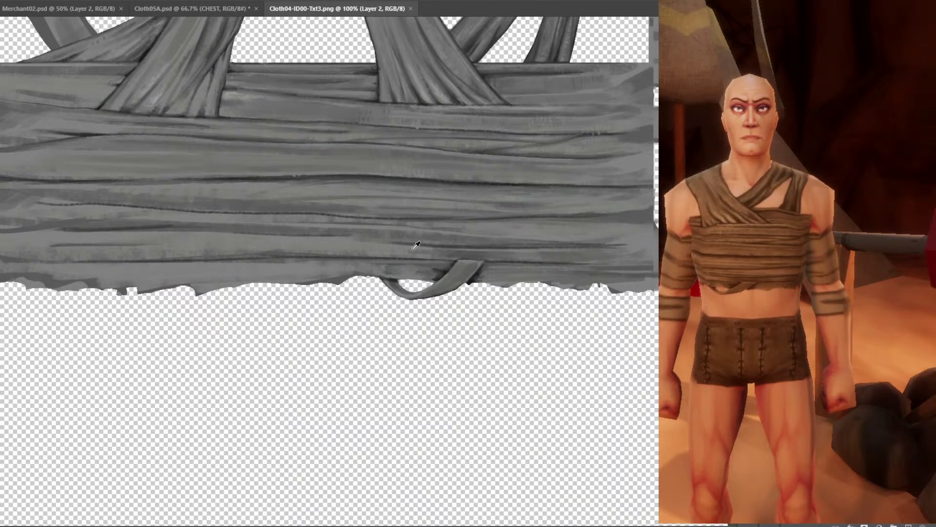
Touch up the shading on the loose strip's upper end and the hem band behind its loop, saving the texture between strokes.
click(454, 262)
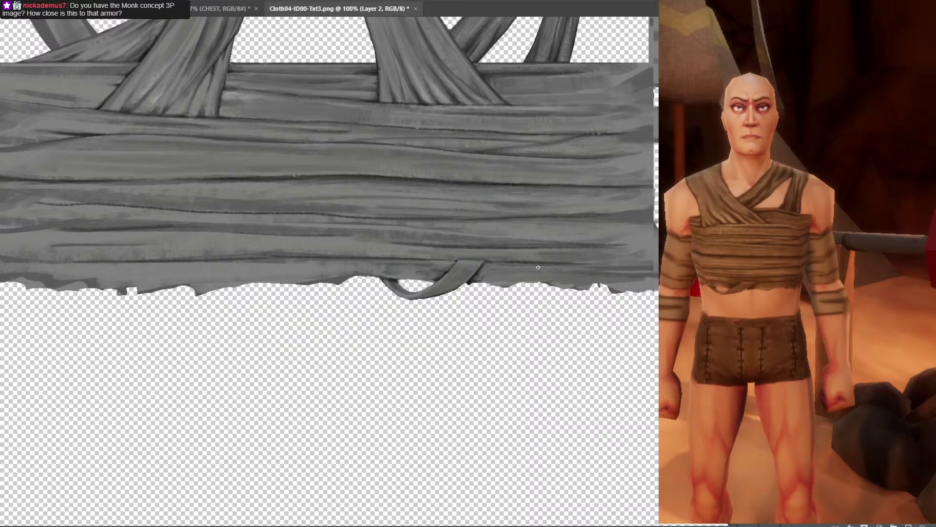
key(ctrl+s)
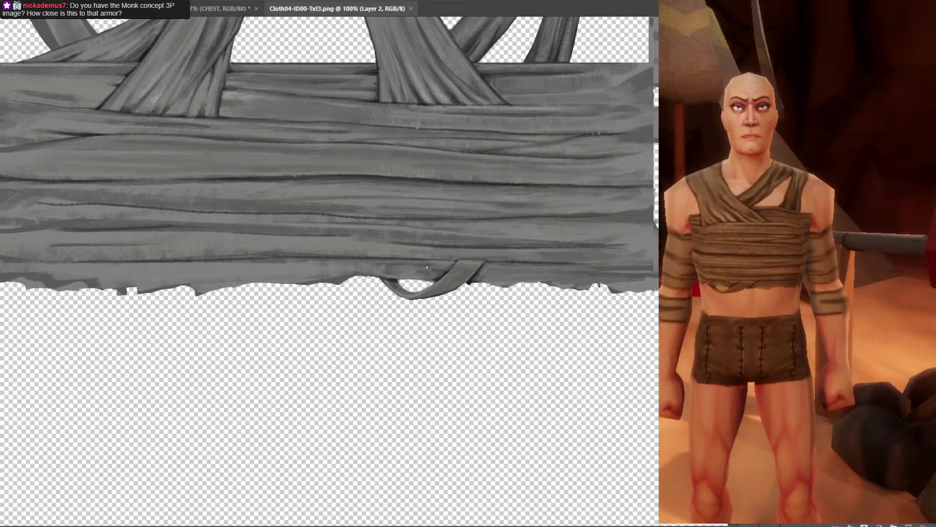
click(413, 274)
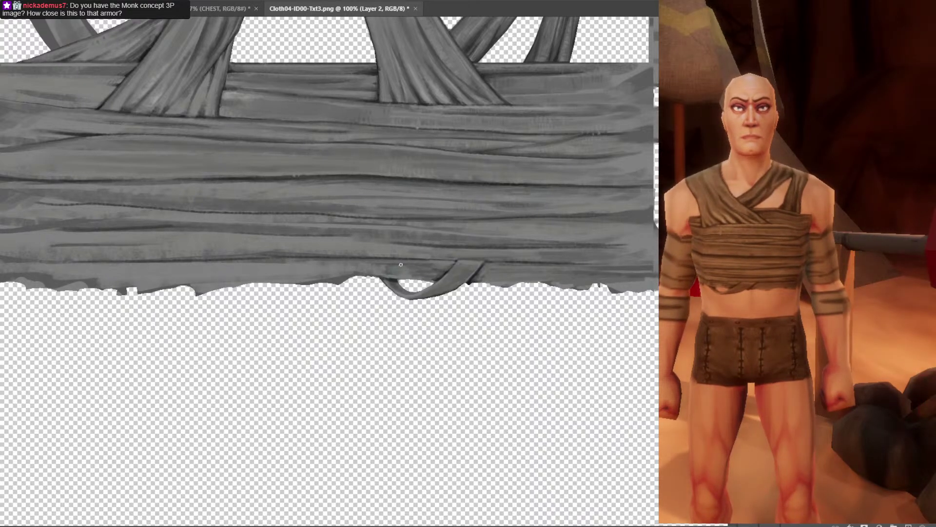
key(ctrl+minus)
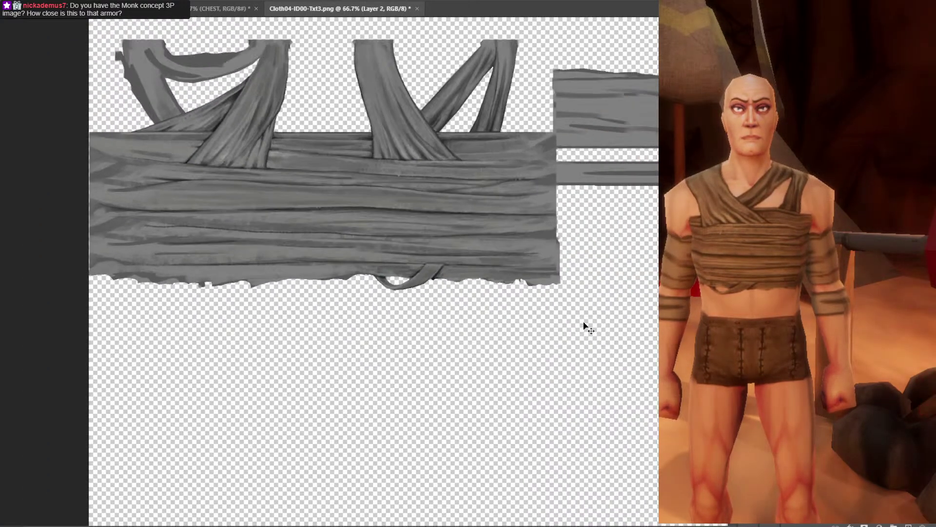
Sample a dark grey beside the loose strip and outline the hem edge just to its right.
key(ctrl+plus)
scroll(521, 280, up, 2)
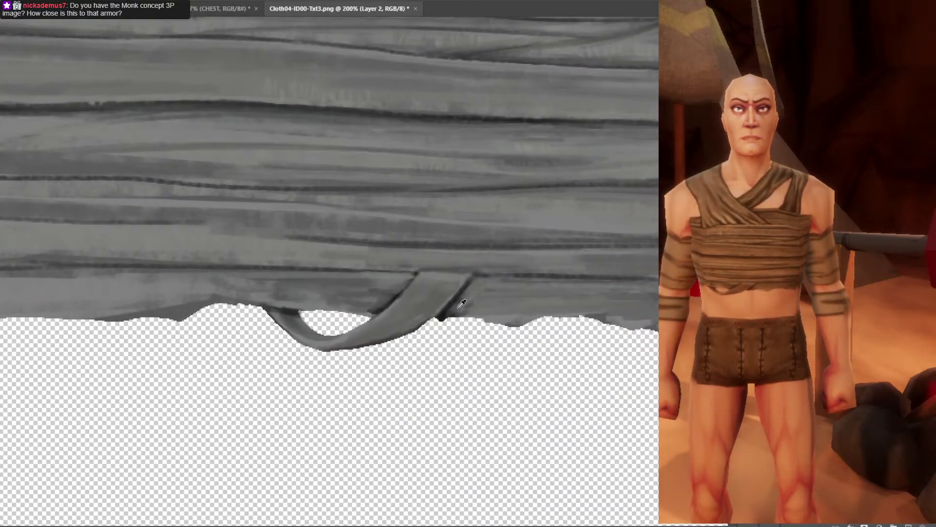
alt+click(462, 303)
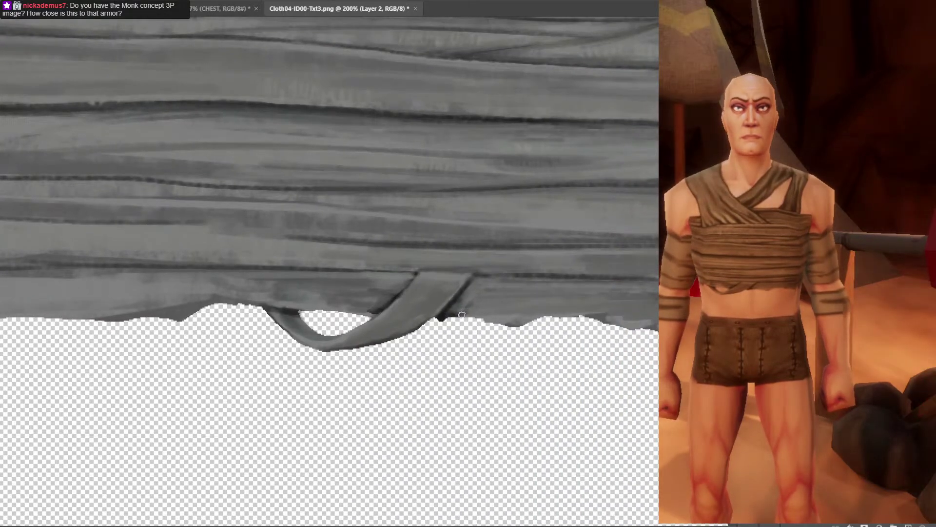
drag(459, 313, 497, 323)
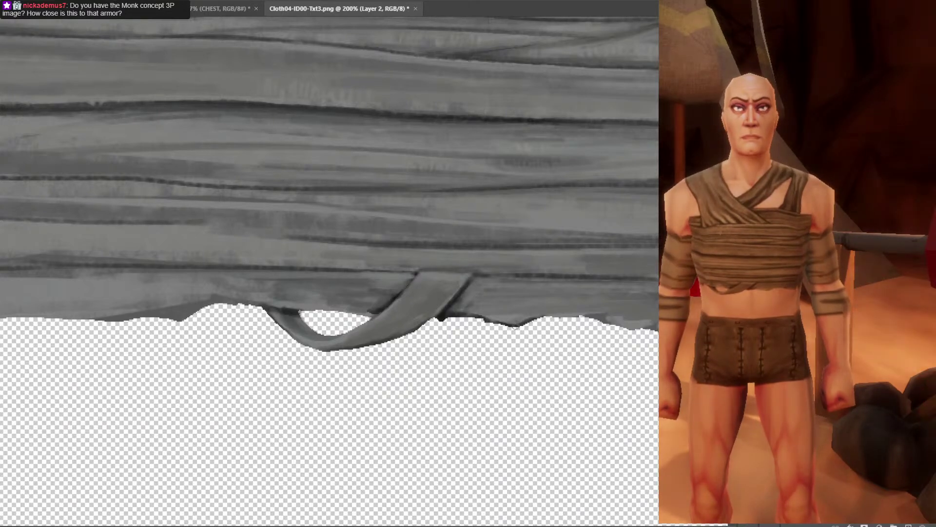
Choose a lighter foreground grey and paint a pale rim along the ragged hem edge on both sides of the loose strip.
alt+click(316, 266)
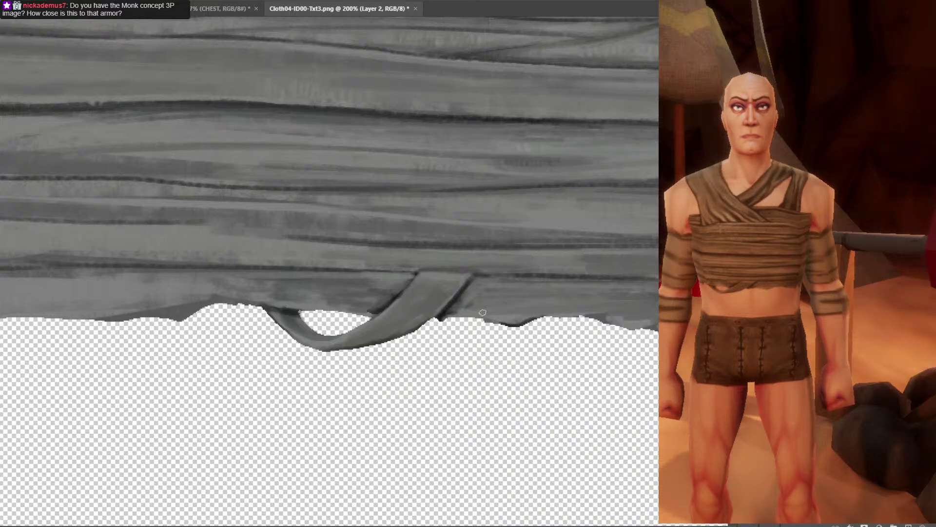
click(1, 326)
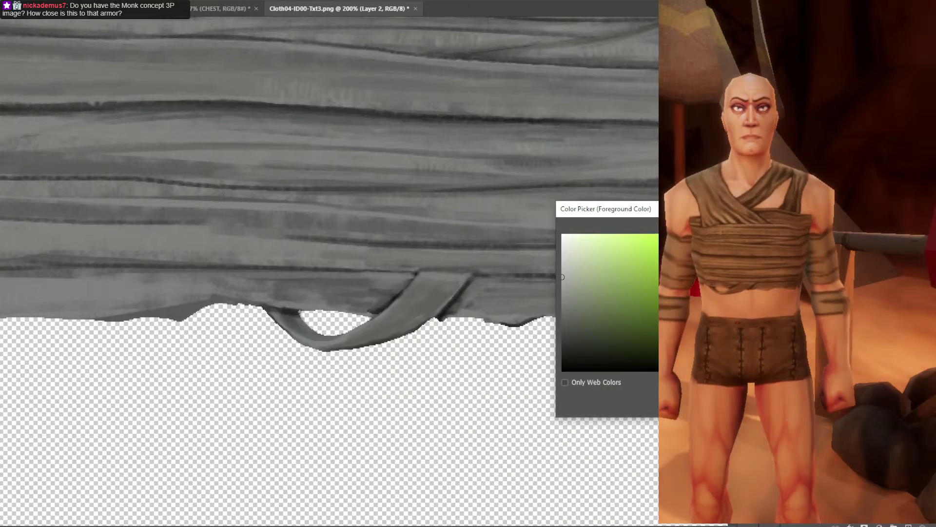
key(Return)
mouse_move(484, 317)
mouse_down()
mouse_move(564, 323)
mouse_move(535, 329)
mouse_move(539, 315)
mouse_move(646, 324)
mouse_move(540, 324)
mouse_move(579, 314)
mouse_move(613, 332)
mouse_up()
drag(554, 348, 684, 329)
drag(486, 301, 449, 296)
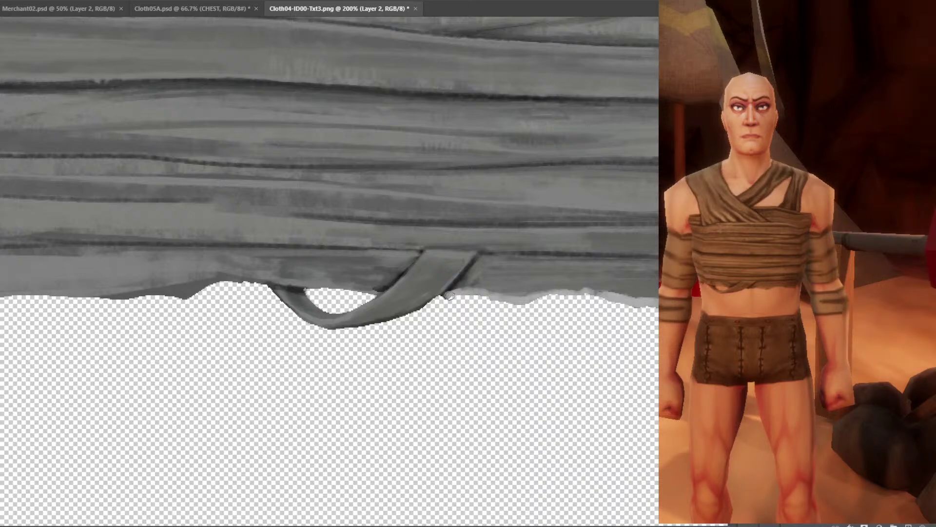
drag(429, 372, 629, 349)
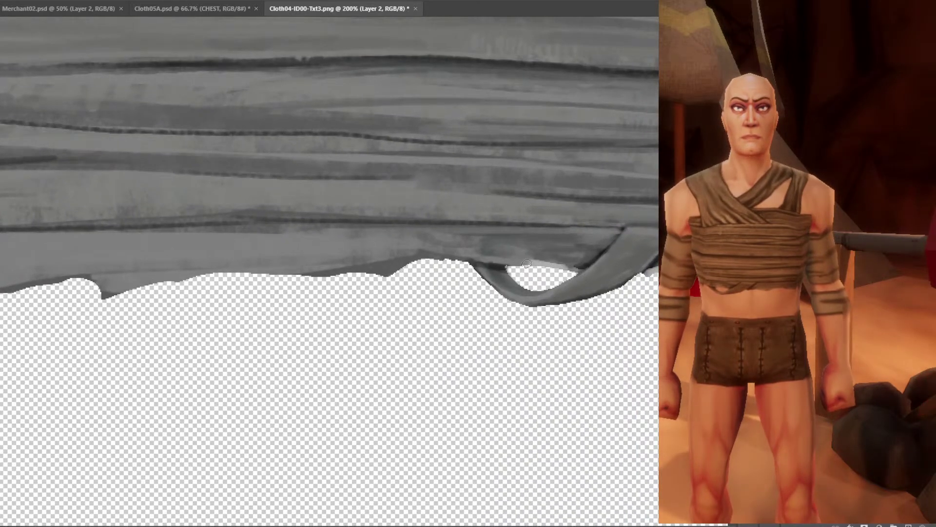
mouse_move(527, 263)
mouse_down()
mouse_move(428, 254)
mouse_move(376, 277)
mouse_move(476, 352)
mouse_move(516, 357)
mouse_move(494, 297)
mouse_move(509, 293)
mouse_move(411, 297)
mouse_move(393, 284)
mouse_move(198, 291)
mouse_move(69, 279)
mouse_up()
Paint a thin dark outline beneath the pale rim along the hem edge from the loose strip towards the wrap's right end.
key(ctrl+minus)
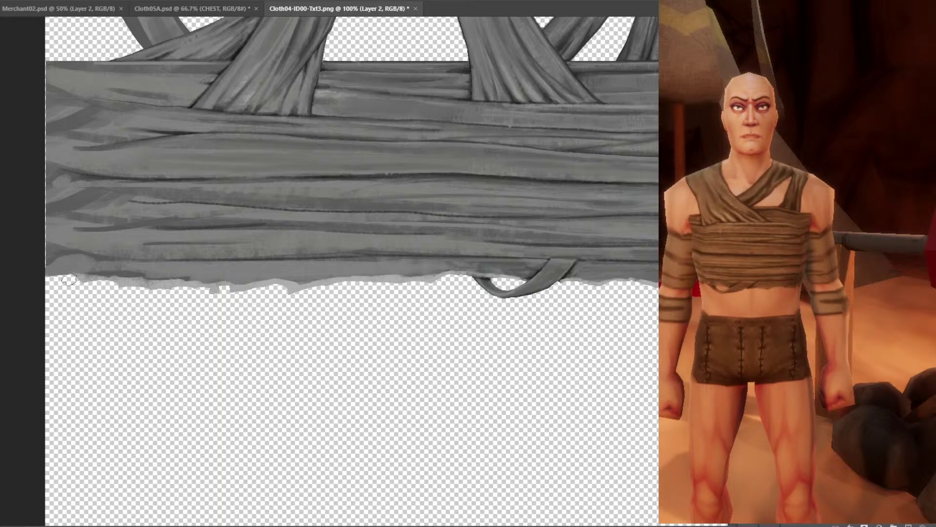
key(ctrl+plus)
drag(579, 303, 494, 325)
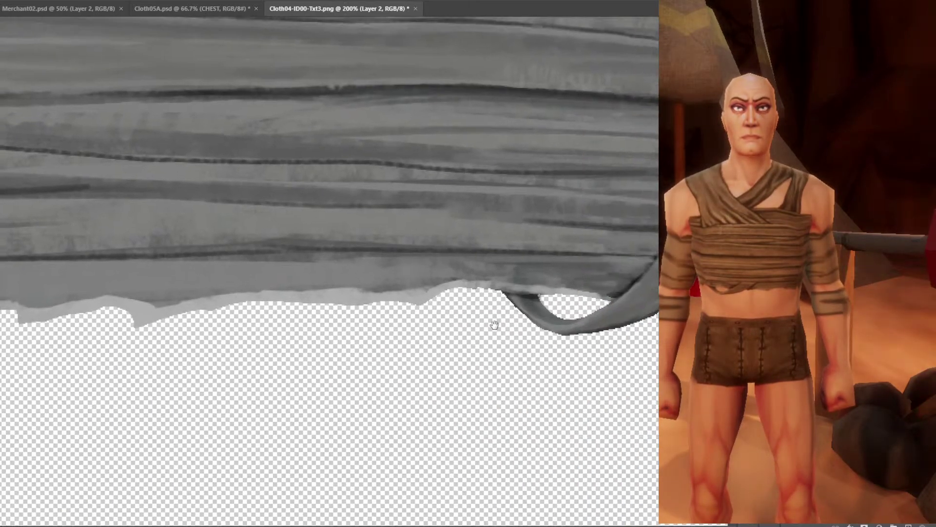
drag(641, 299, 432, 292)
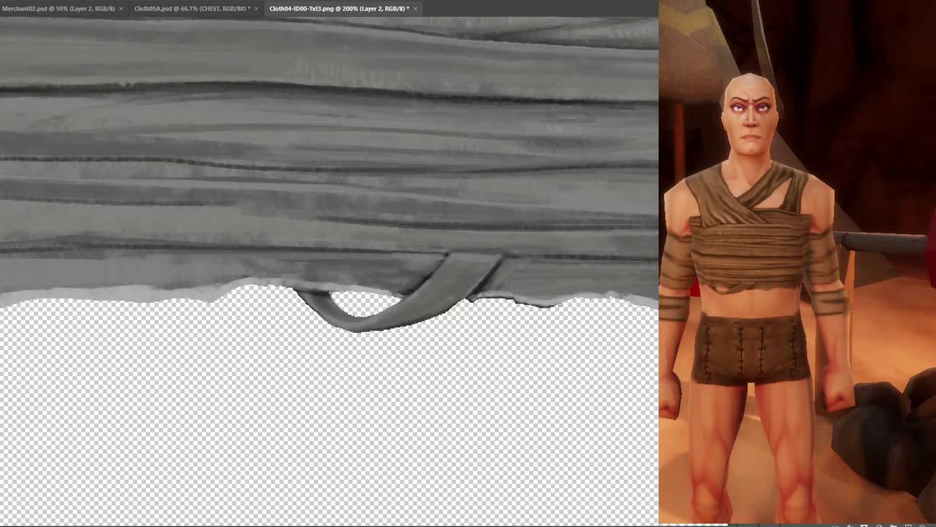
drag(559, 305, 463, 317)
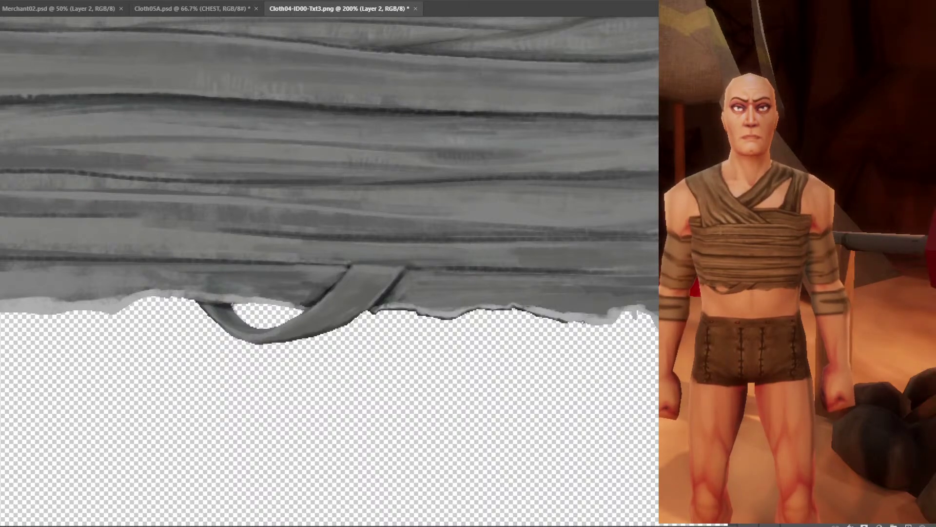
mouse_move(560, 321)
mouse_down()
mouse_move(483, 331)
mouse_move(510, 335)
mouse_up()
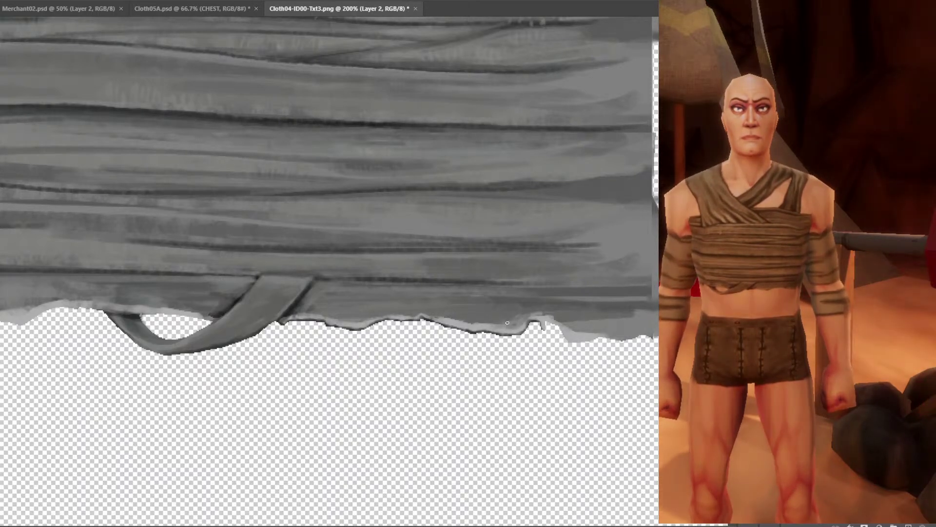
Sample hem greys, break up and darken the pale rim to the right of the loose strip, and save the texture.
alt+click(488, 324)
alt+click(468, 328)
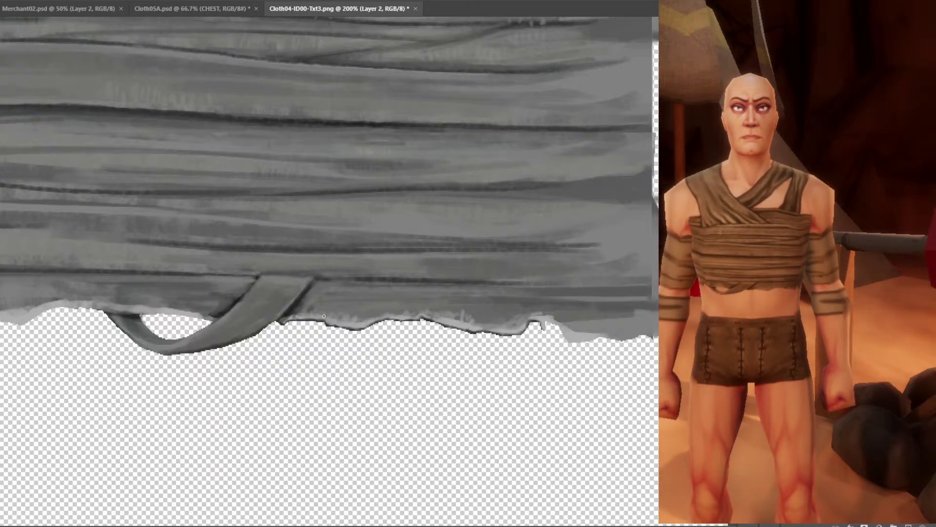
key(ctrl+minus)
key(ctrl+s)
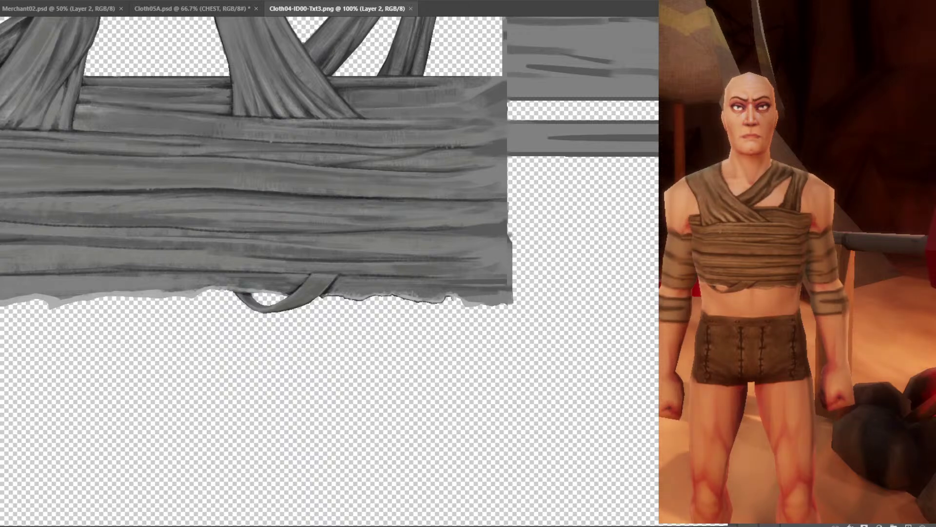
key(ctrl+plus)
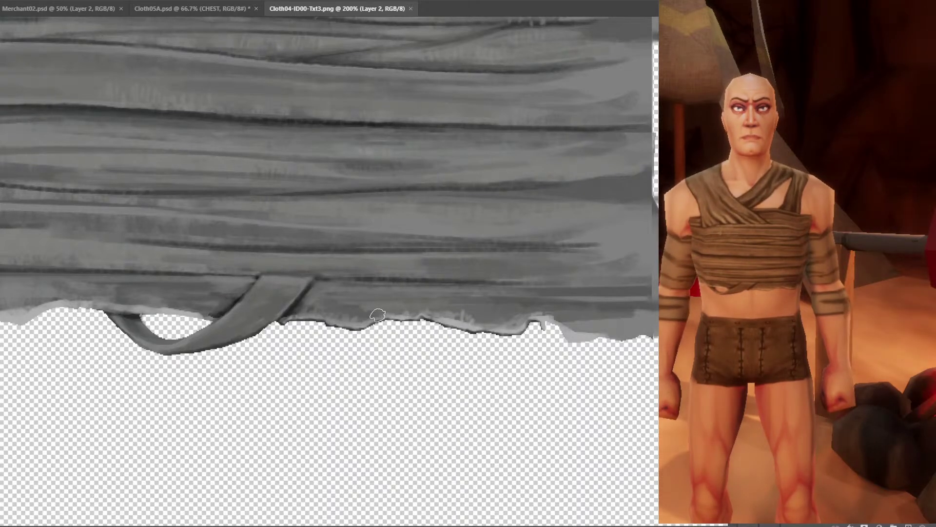
mouse_move(302, 318)
mouse_down()
mouse_move(516, 328)
mouse_move(545, 317)
mouse_move(558, 330)
mouse_move(604, 336)
mouse_up()
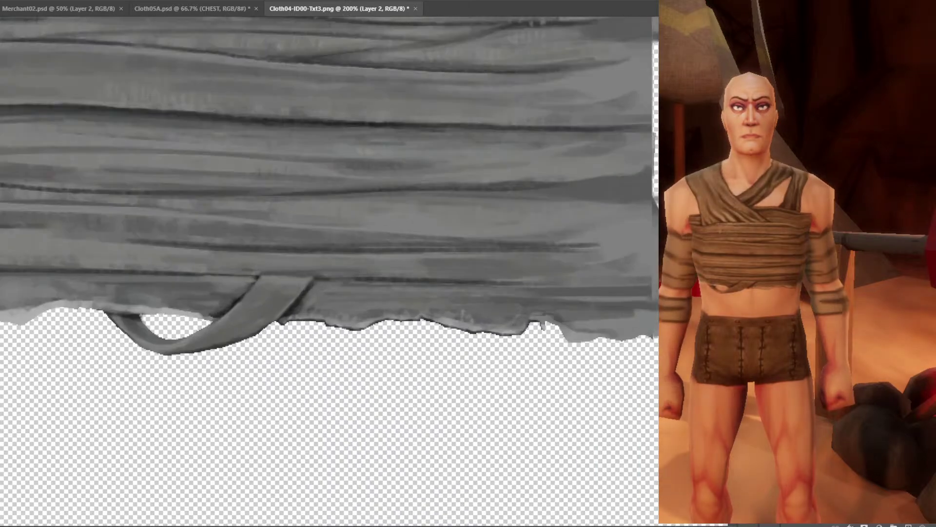
key(ctrl+s)
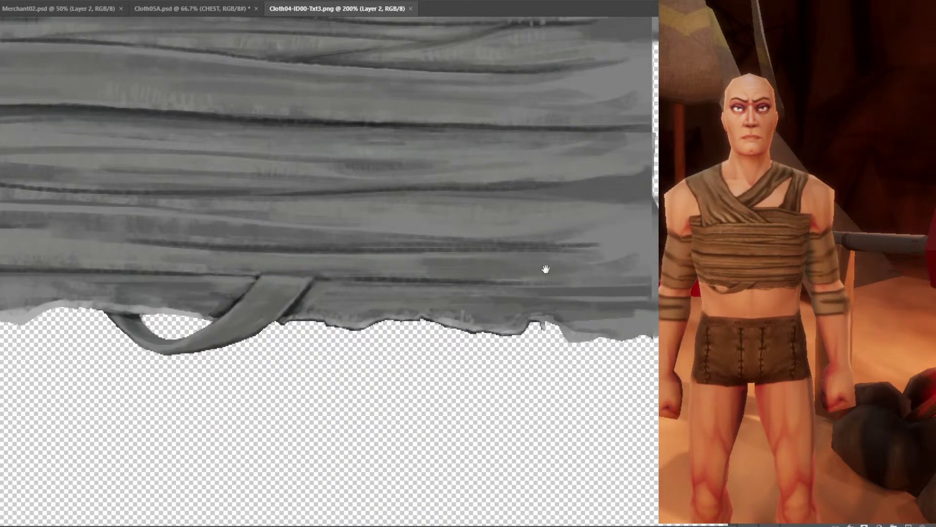
Paint a thin dark outline along the chest wrap's torn lower edge, from the hanging loop to the texture's outer border.
drag(477, 286, 562, 266)
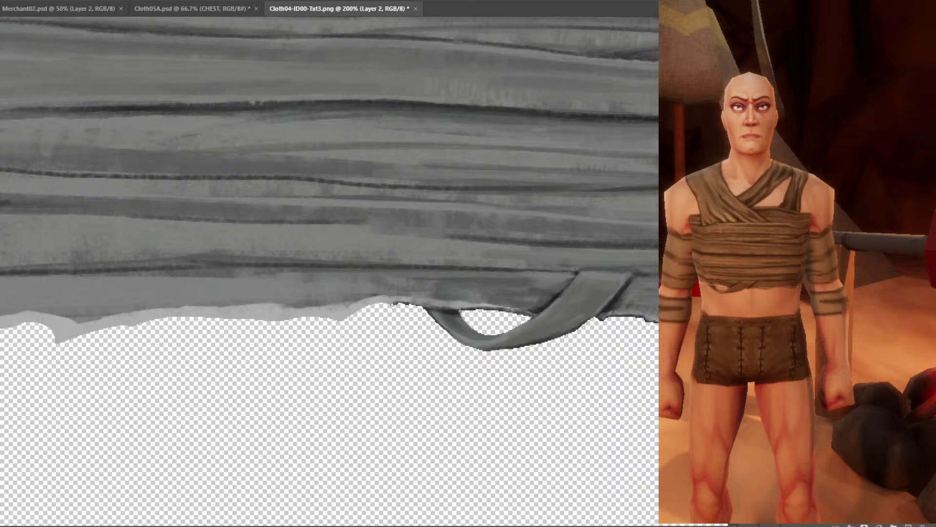
drag(369, 321, 471, 257)
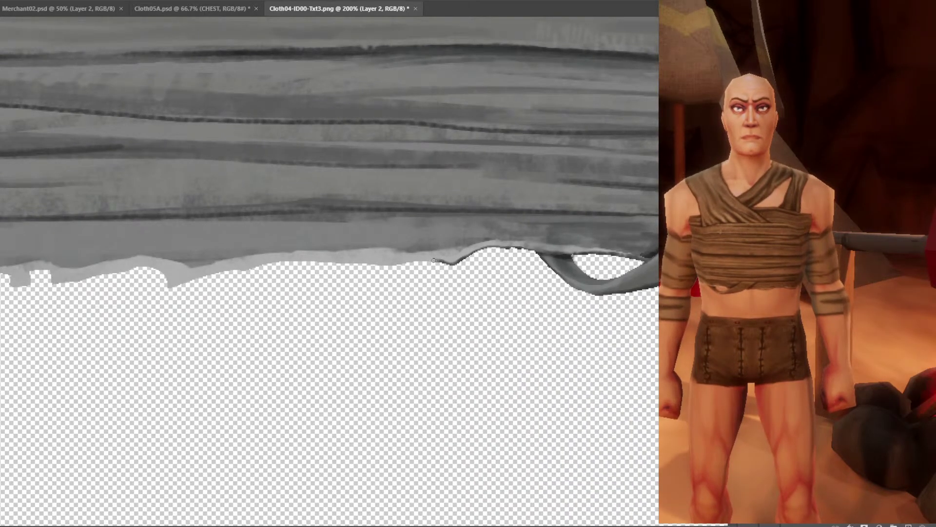
drag(433, 260, 479, 259)
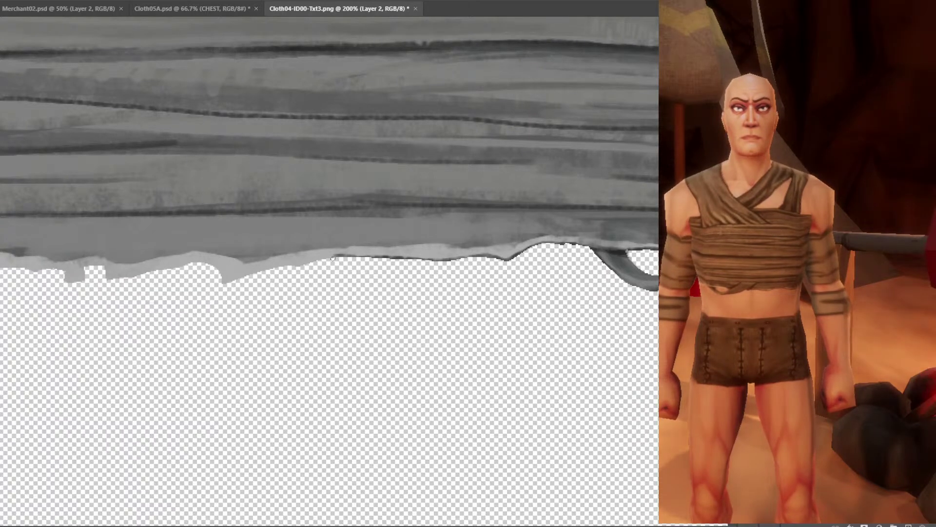
drag(349, 255, 507, 237)
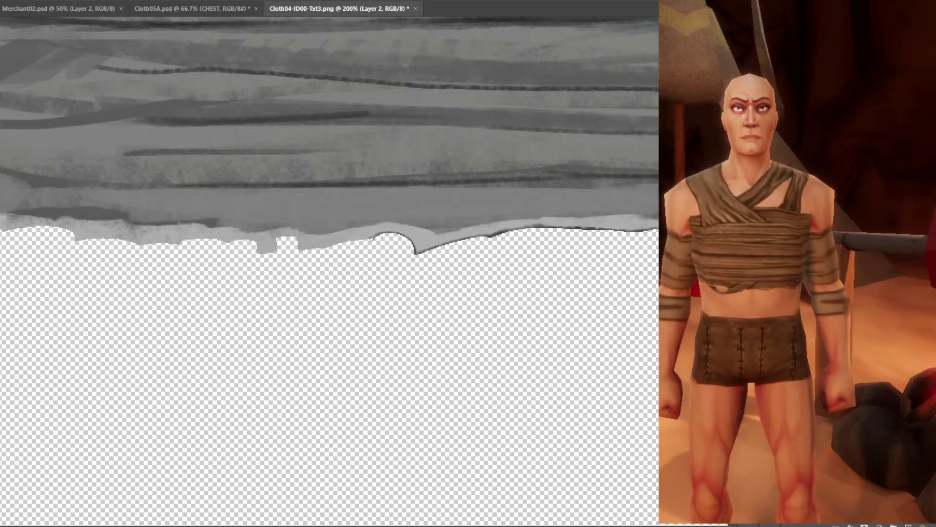
mouse_move(379, 241)
mouse_down()
mouse_move(436, 247)
mouse_move(422, 238)
mouse_move(358, 248)
mouse_move(342, 236)
mouse_move(335, 248)
mouse_move(410, 275)
mouse_move(438, 273)
mouse_move(397, 260)
mouse_move(396, 251)
mouse_move(273, 254)
mouse_move(199, 236)
mouse_up()
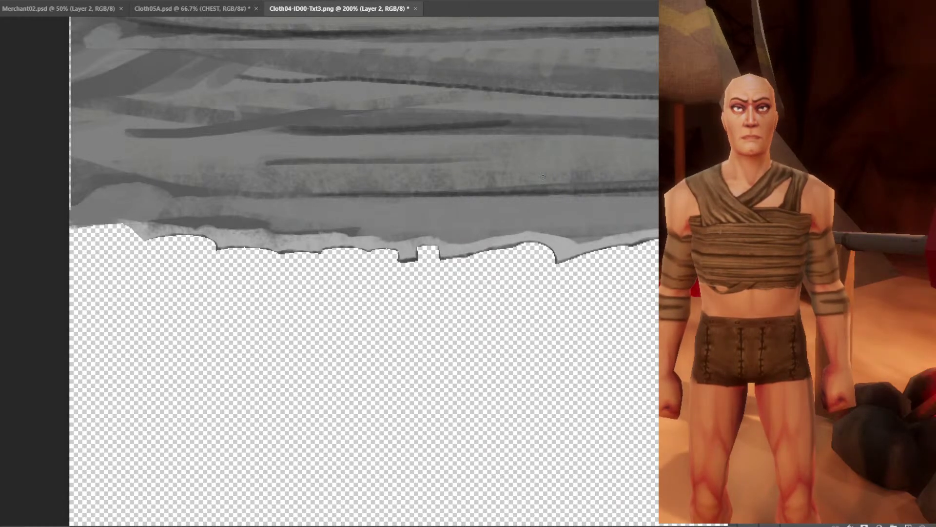
Enlarge the brush, sample the neighbouring cloth grey and blend it over the light band above the torn lower edge.
drag(642, 152, 544, 180)
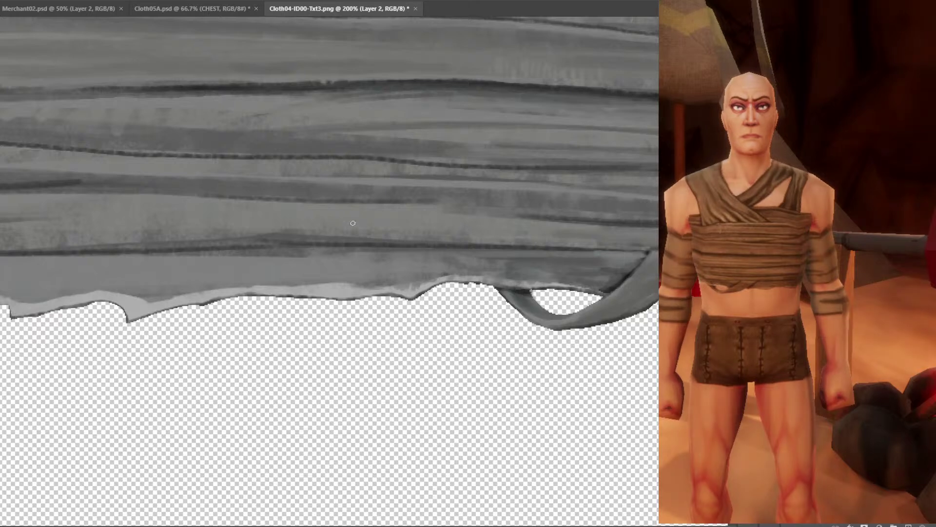
key(bracketright)
key(bracketright)
key(bracketright)
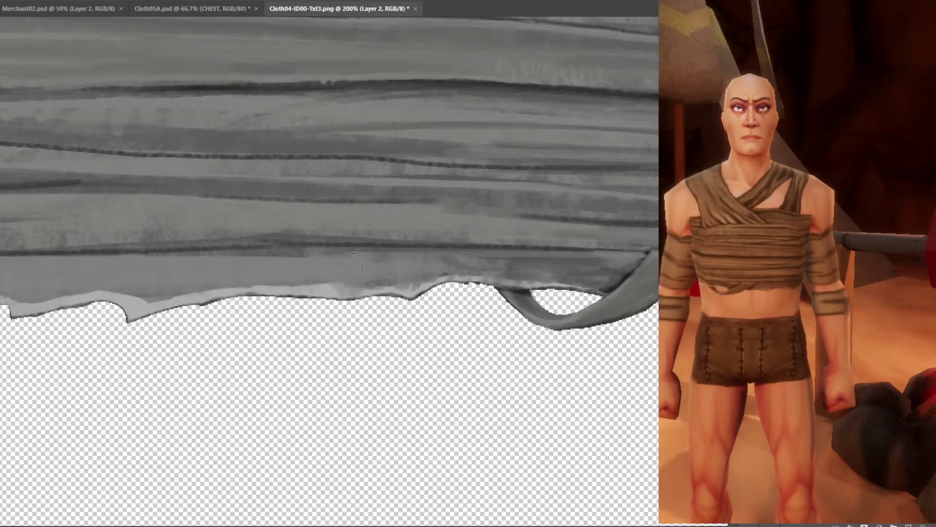
alt+click(356, 267)
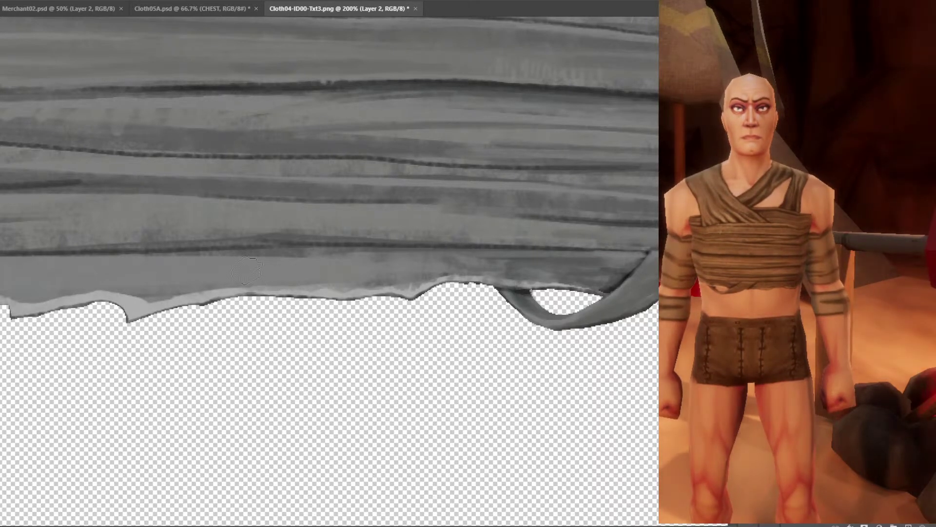
drag(246, 271, 351, 251)
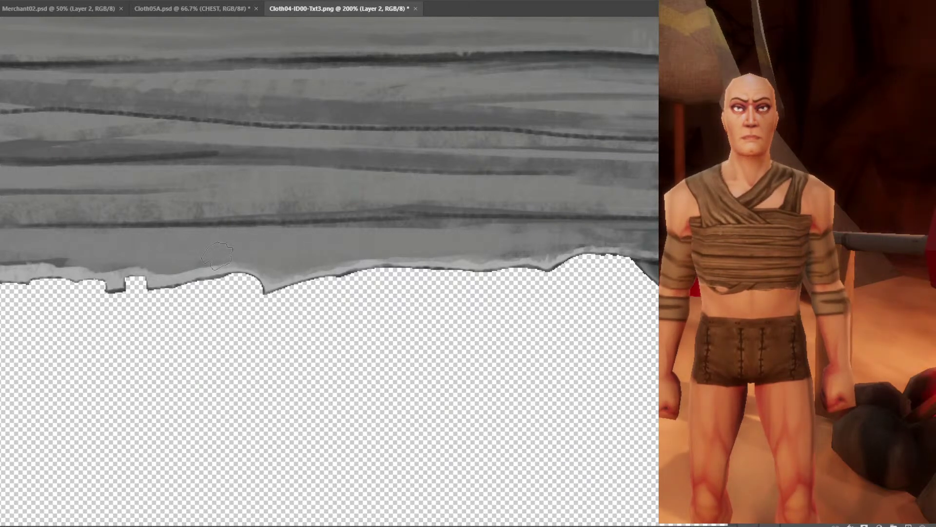
drag(220, 253, 386, 230)
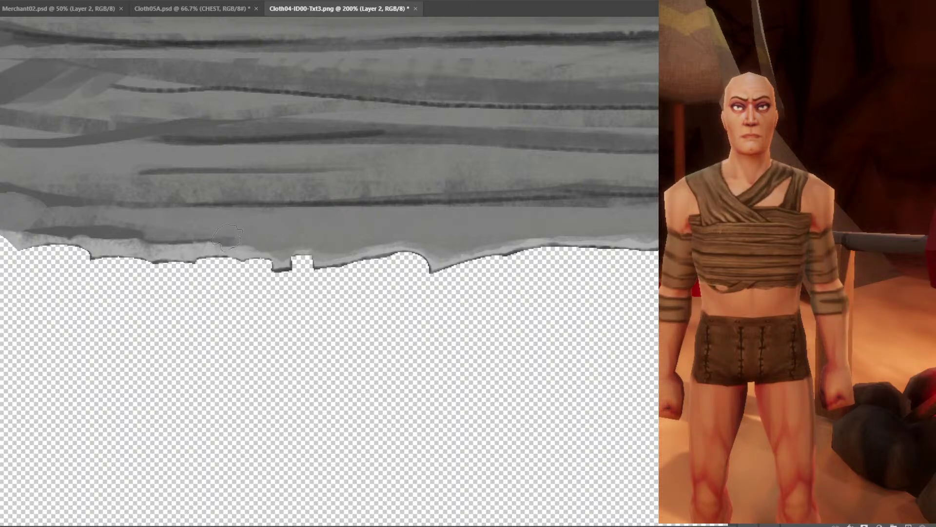
mouse_move(185, 239)
mouse_down()
mouse_move(383, 236)
mouse_move(373, 220)
mouse_up()
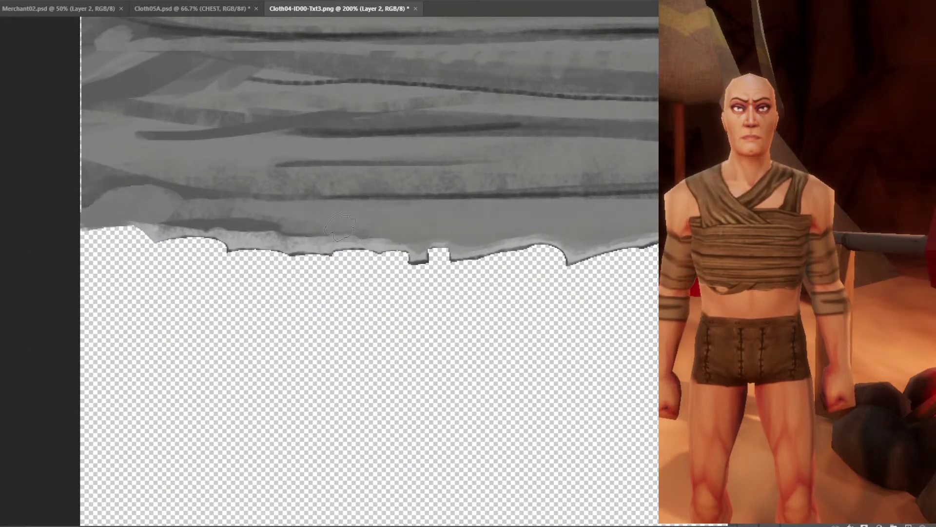
drag(273, 229, 170, 219)
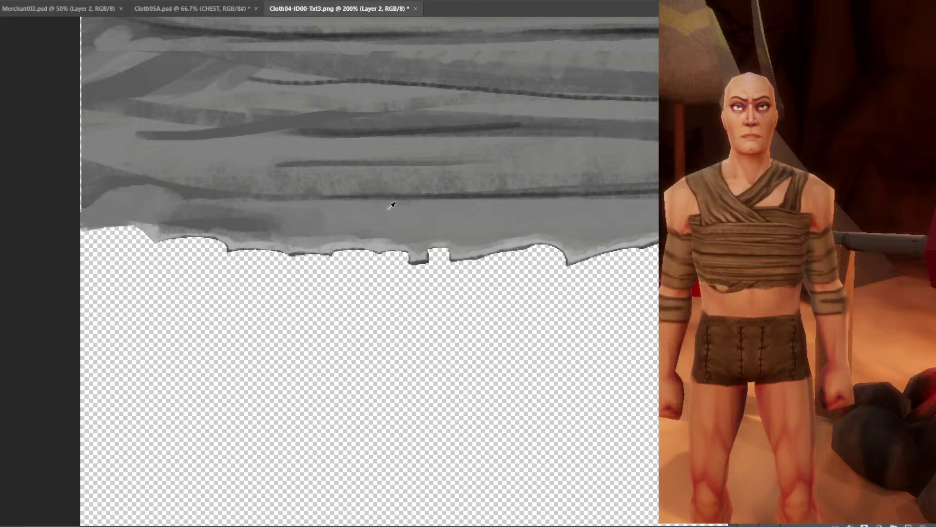
Shade the torn cloth edge directly above the hanging loop within a freehand selection and clear the selection.
drag(545, 187, 360, 199)
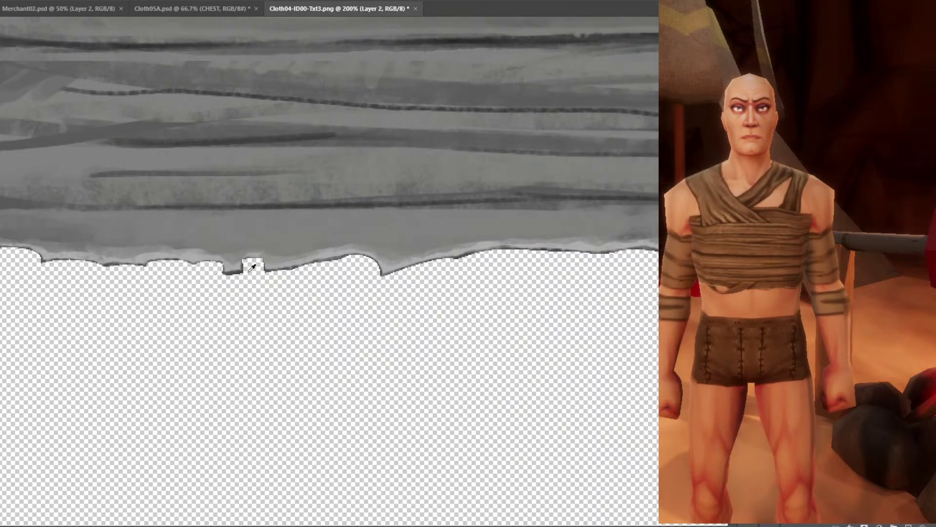
click(2, 363)
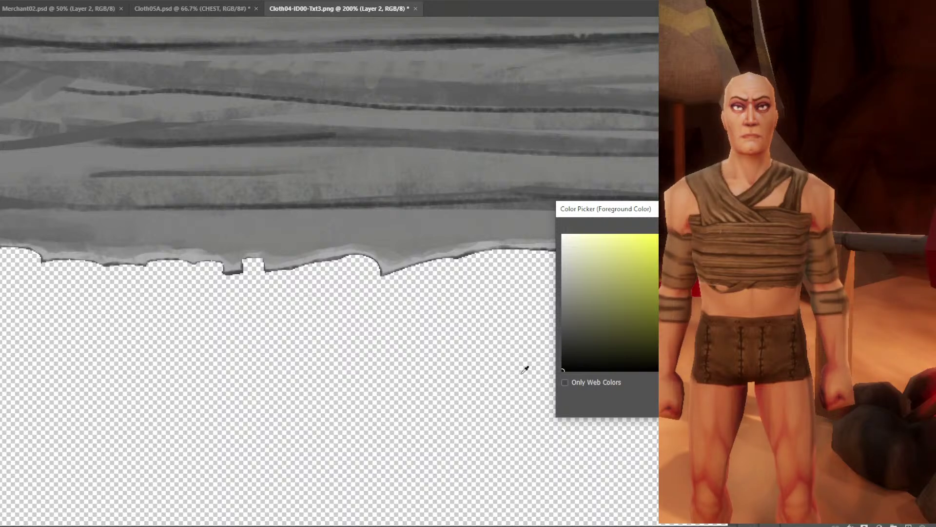
key(Escape)
drag(445, 286, 251, 299)
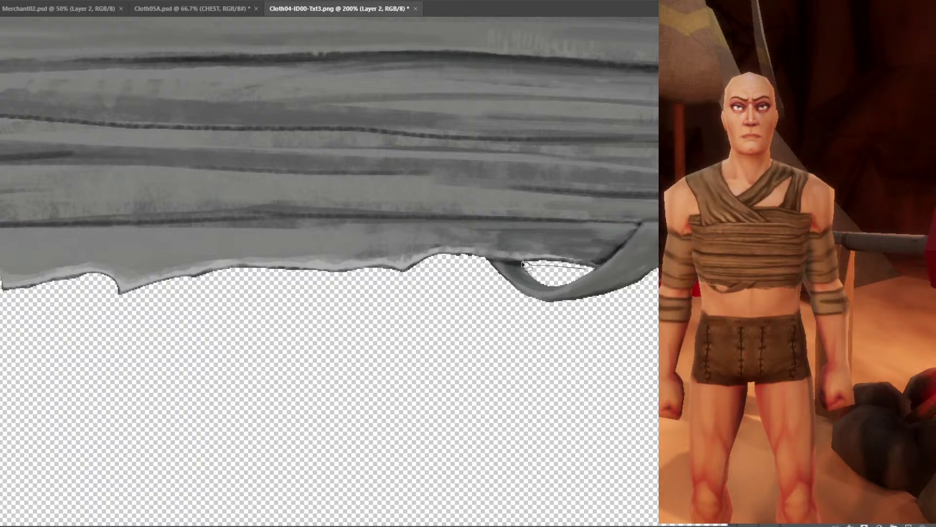
mouse_move(458, 258)
mouse_down()
mouse_move(605, 231)
mouse_move(590, 268)
mouse_up()
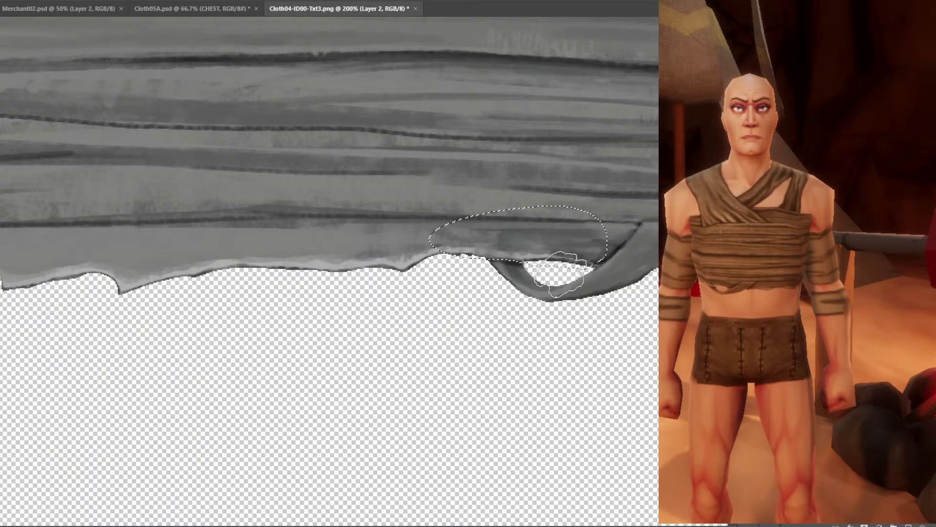
key(ctrl+d)
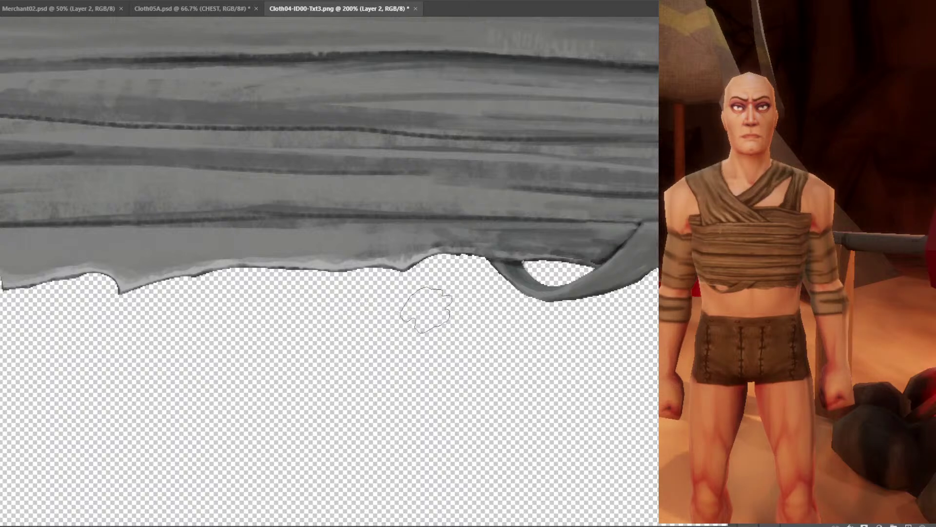
Darken the remaining light rim along the chest wrap's torn lower edge with soft shading strokes.
drag(427, 309, 495, 281)
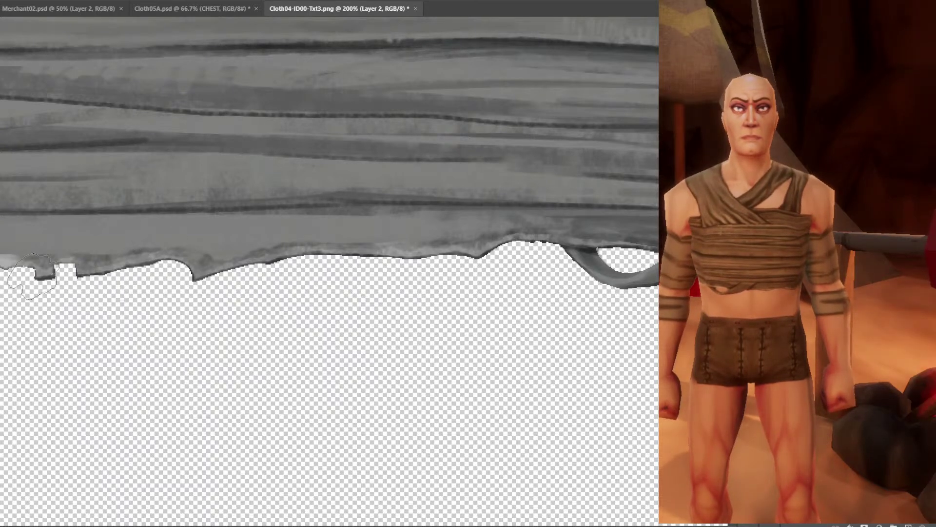
drag(112, 311, 561, 328)
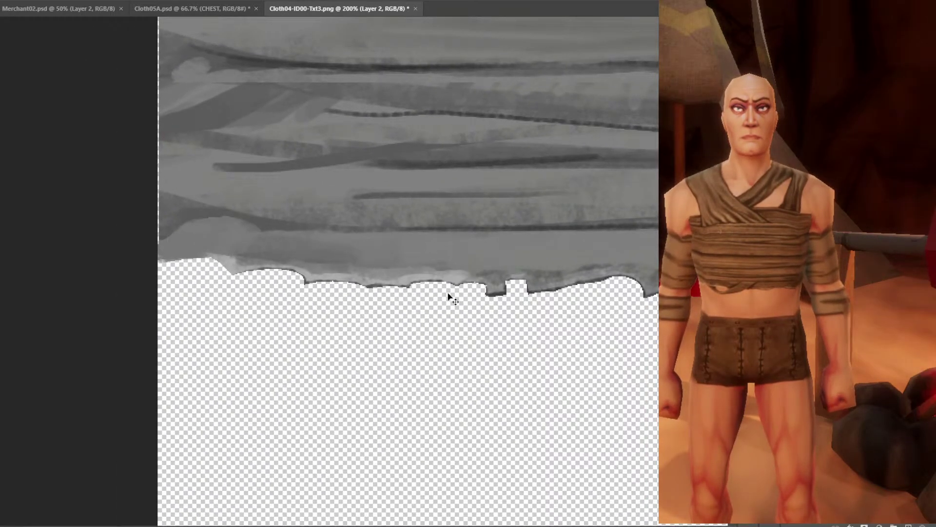
mouse_move(449, 294)
mouse_down()
mouse_move(325, 293)
mouse_move(231, 268)
mouse_move(202, 275)
mouse_up()
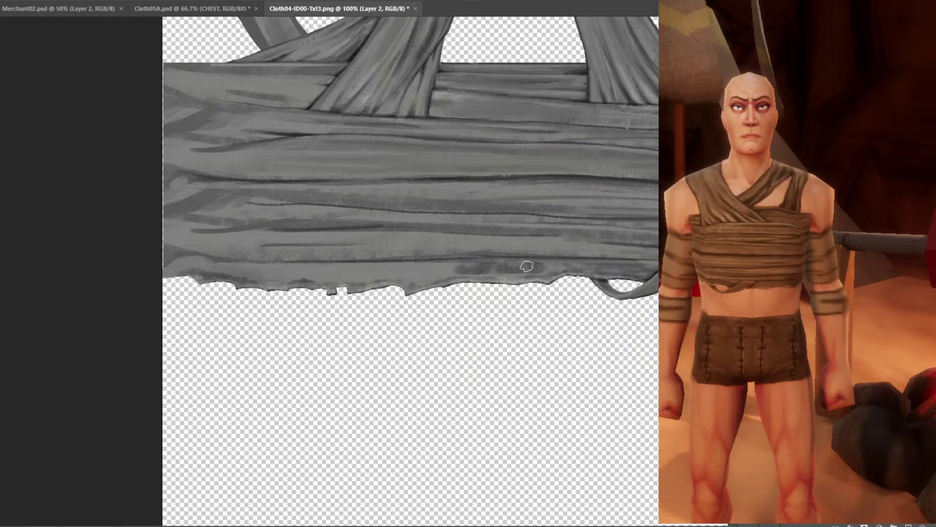
Paint sampled greys over the middle wrap bands to smooth and deepen the shading beneath the central fold, and save the texture.
key(v)
key(b)
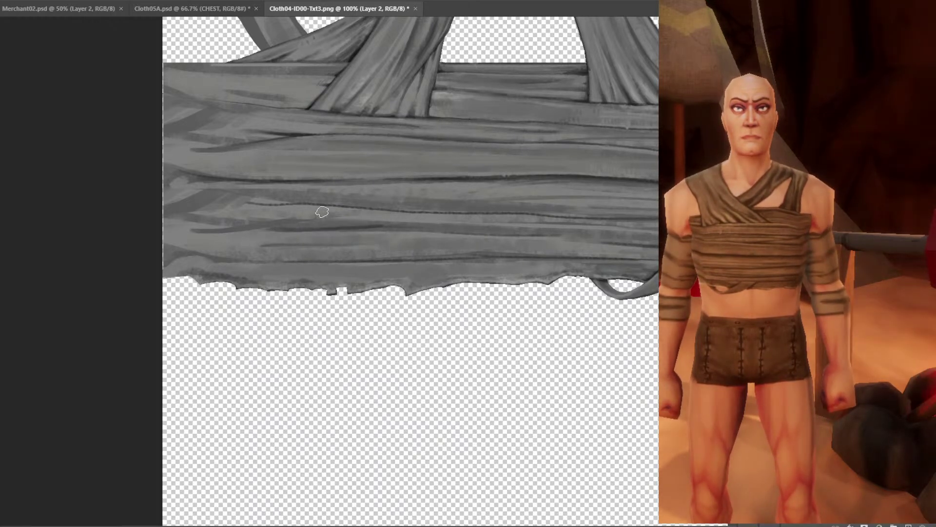
alt+click(511, 192)
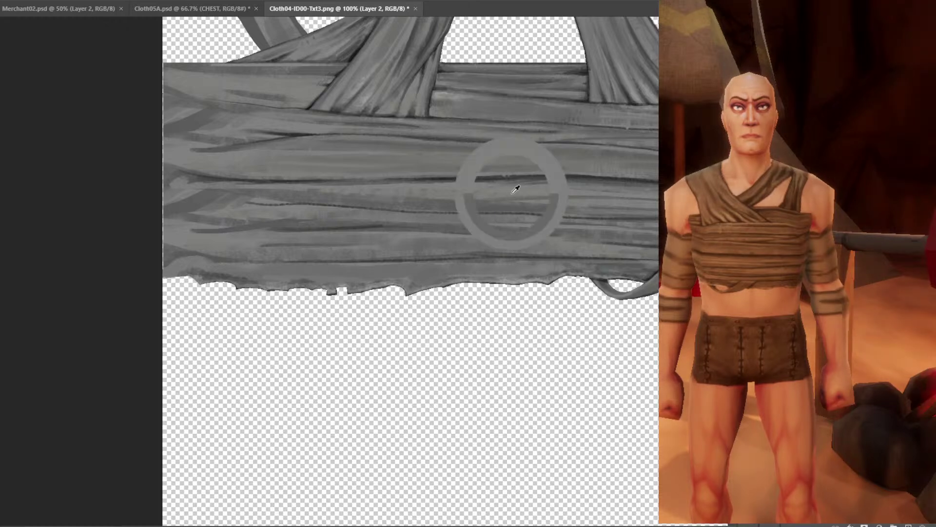
drag(483, 204, 460, 204)
drag(574, 213, 525, 224)
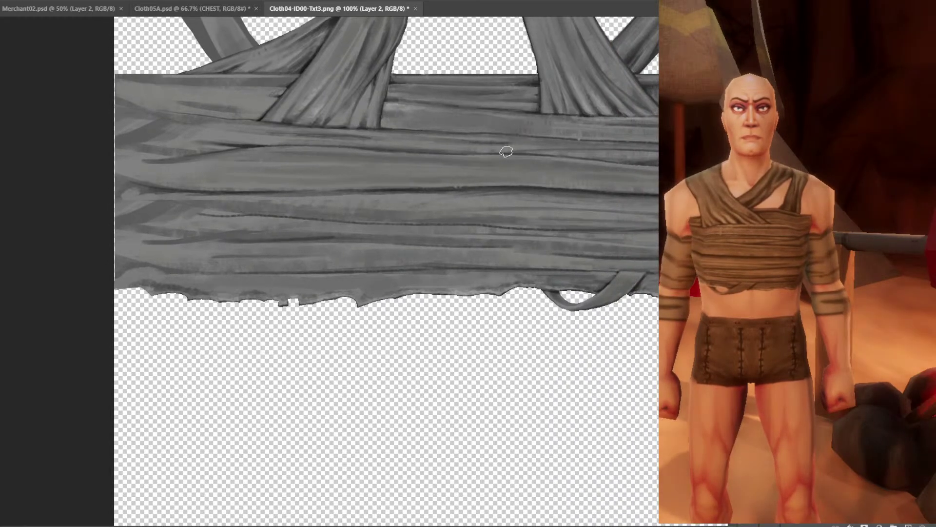
alt+click(468, 200)
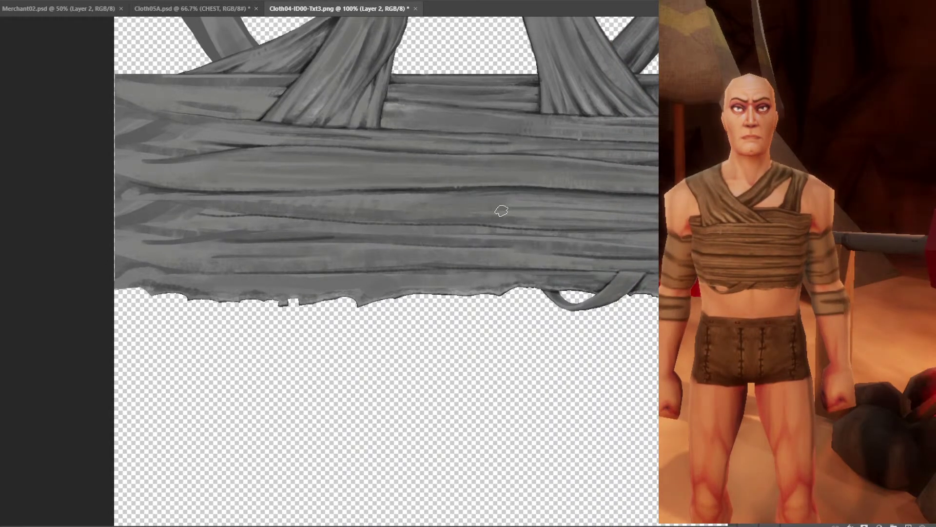
drag(488, 192, 387, 196)
drag(469, 177, 407, 182)
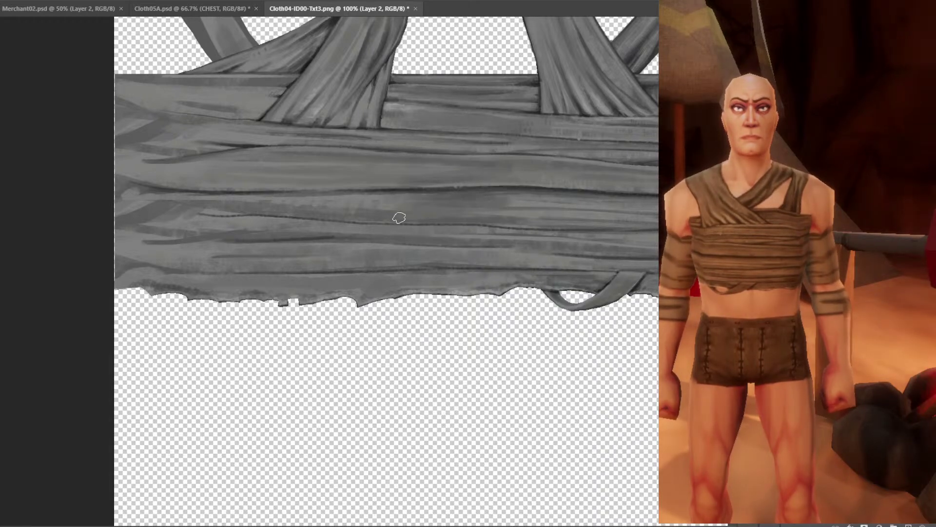
key(ctrl+s)
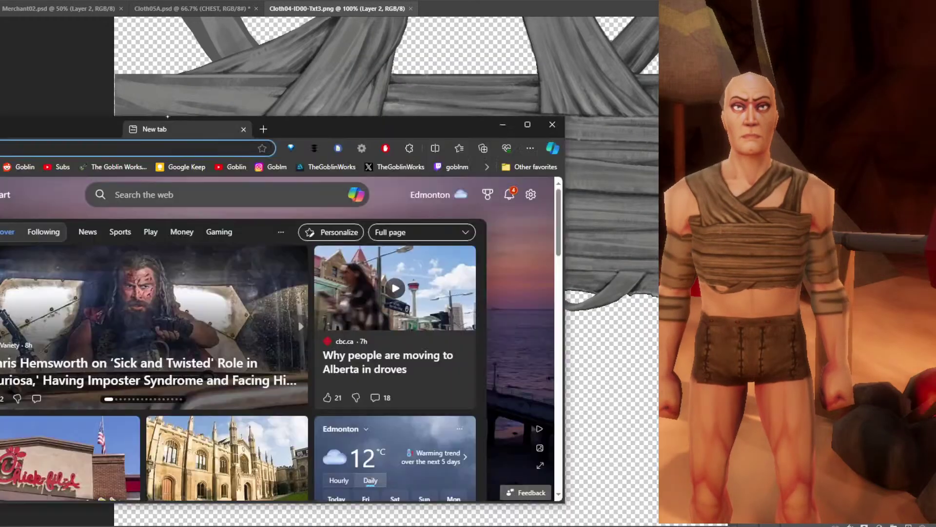
Switch to the browser, open the Monsters & Memories website's Illustrations gallery and view the artwork of two figures in a green-lit hall.
drag(414, 128, 312, 0)
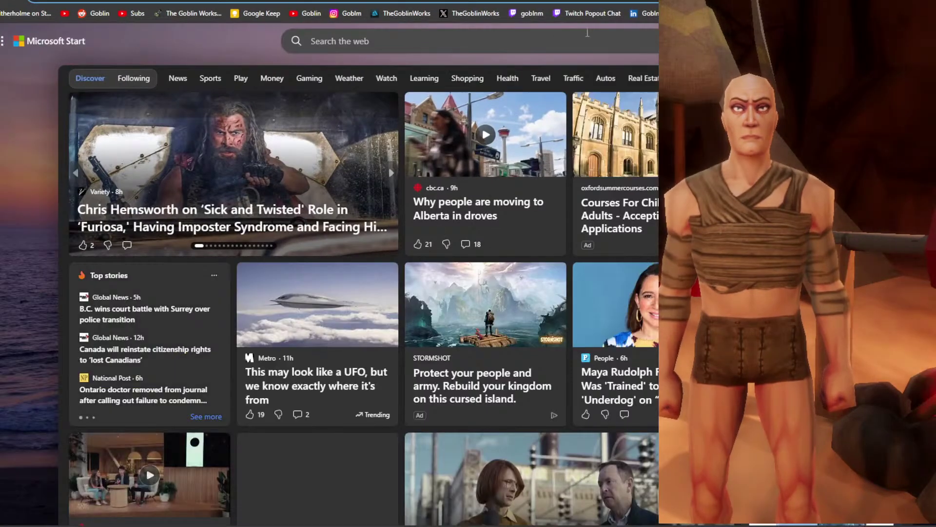
key(Return)
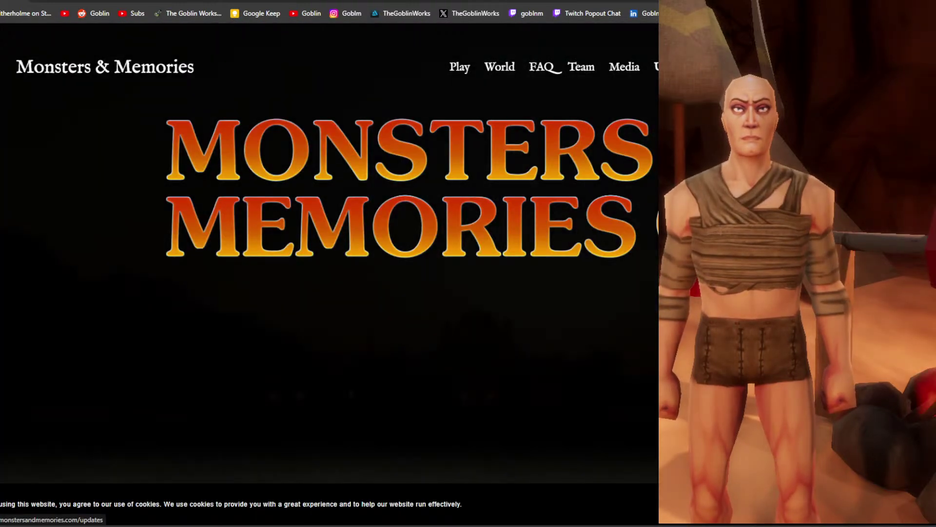
click(657, 67)
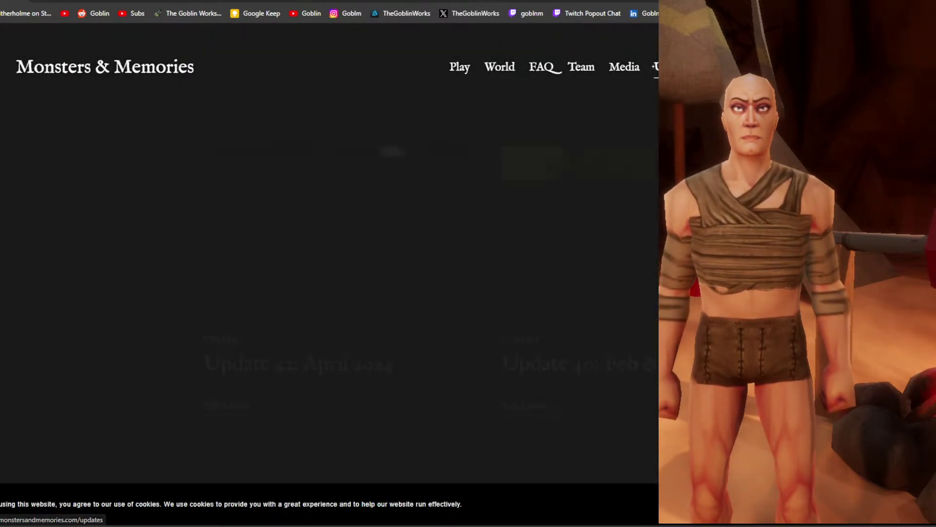
click(624, 67)
scroll(581, 322, down, 3)
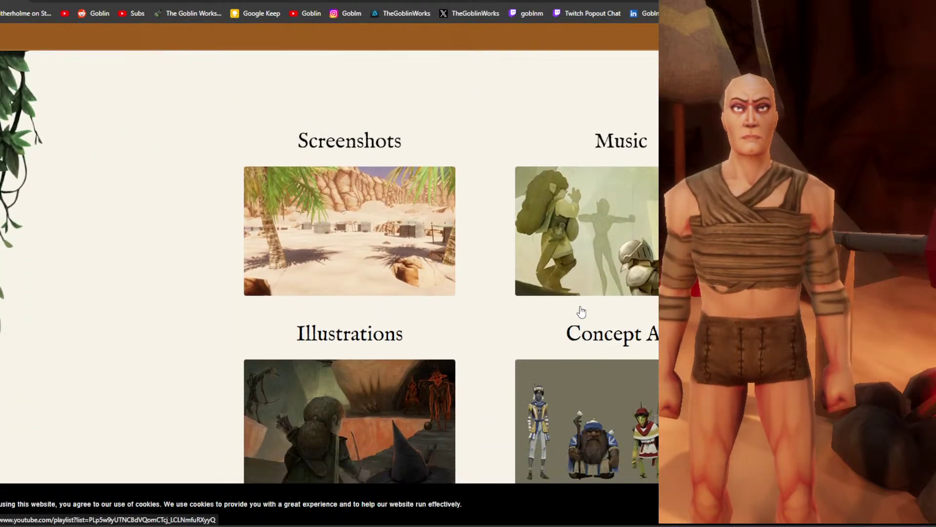
click(382, 395)
scroll(615, 274, down, 2)
scroll(624, 262, down, 2)
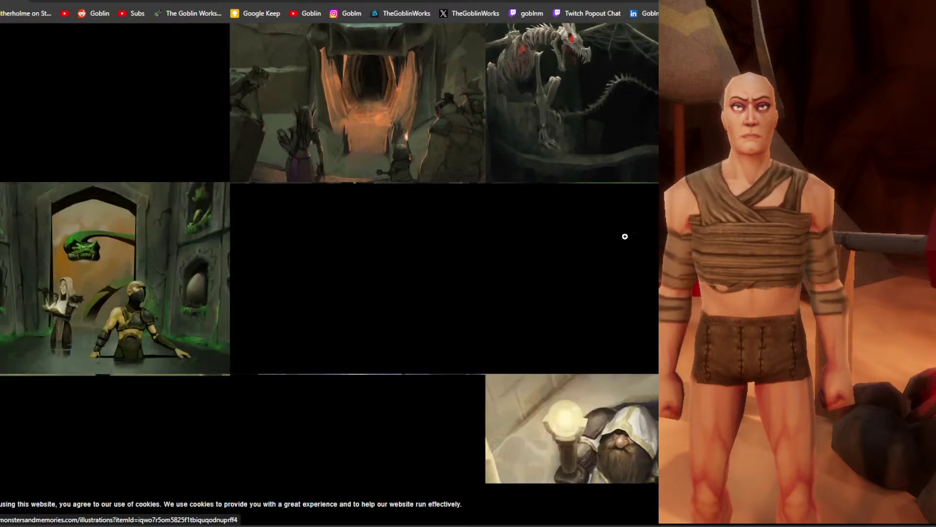
click(170, 267)
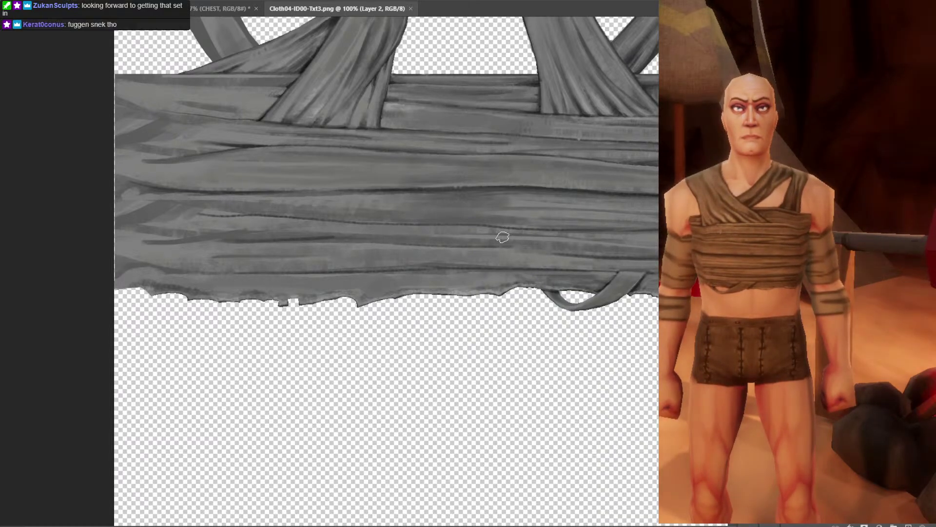
Paint sampled greys over the top wrap band where it meets the broad diagonal strap, adding short shadows beside the strap's edge.
key(ctrl+minus)
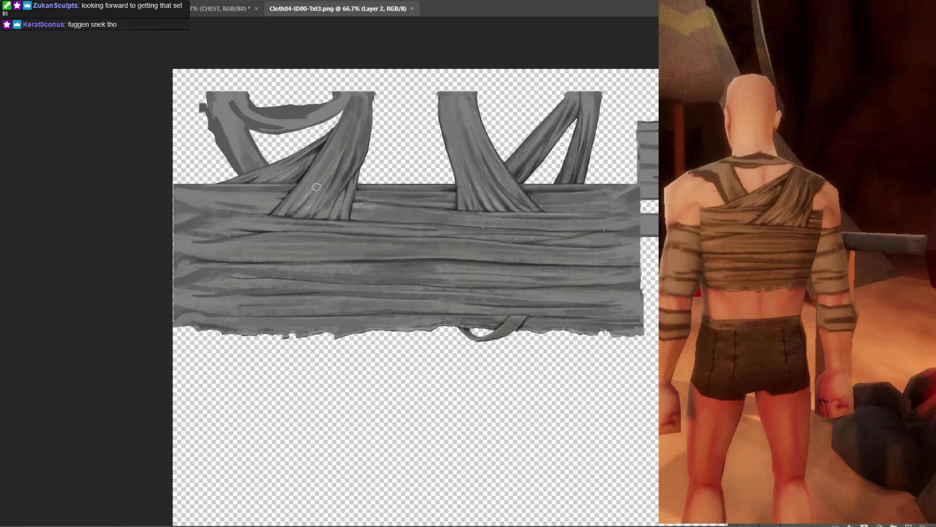
scroll(331, 189, up, 3)
scroll(508, 259, down, 2)
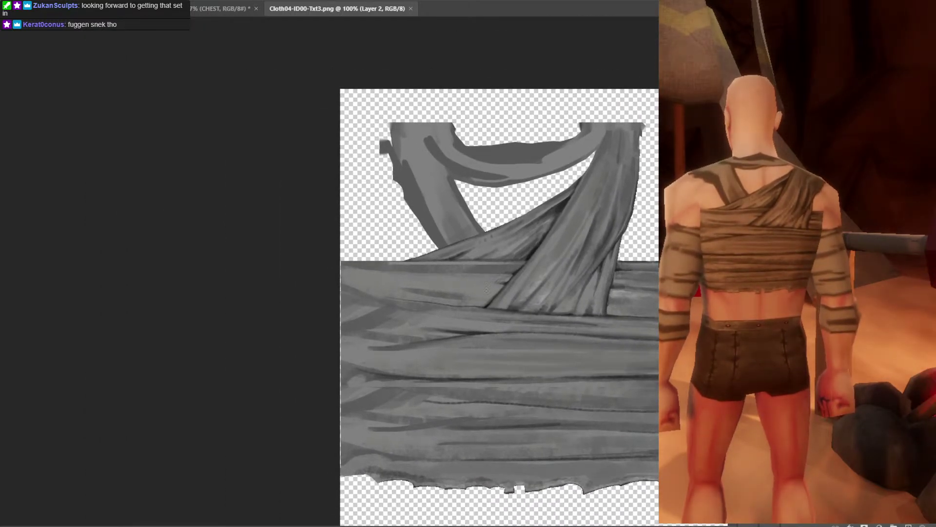
mouse_move(486, 290)
mouse_down()
mouse_move(462, 297)
mouse_move(493, 298)
mouse_up()
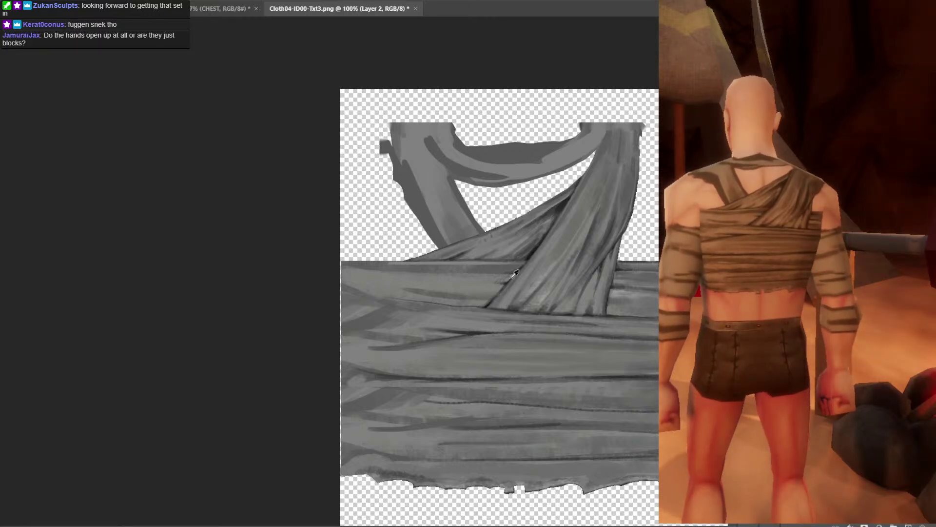
alt+click(532, 255)
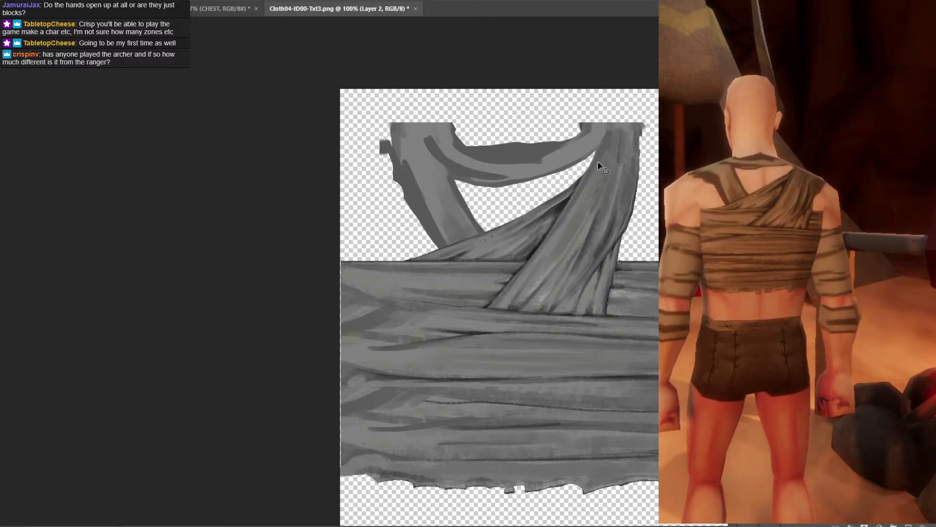
scroll(599, 166, up, 2)
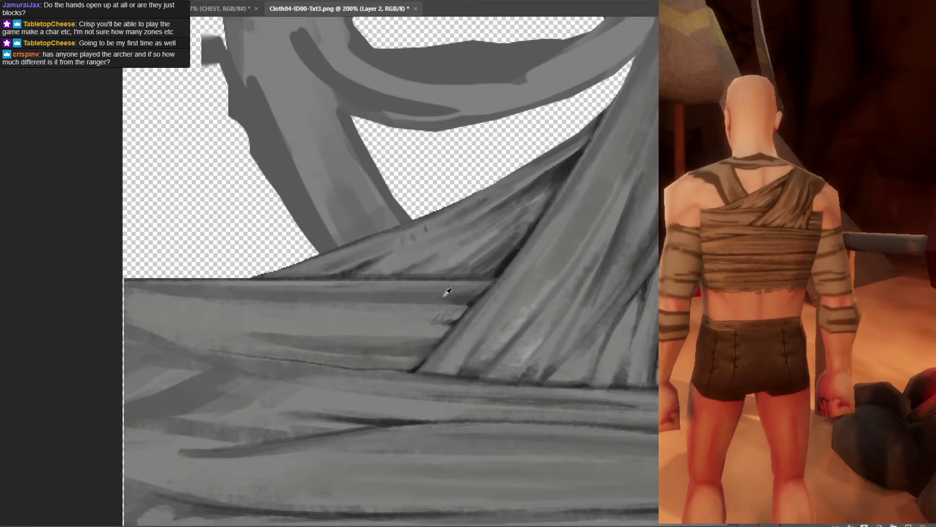
alt+click(422, 295)
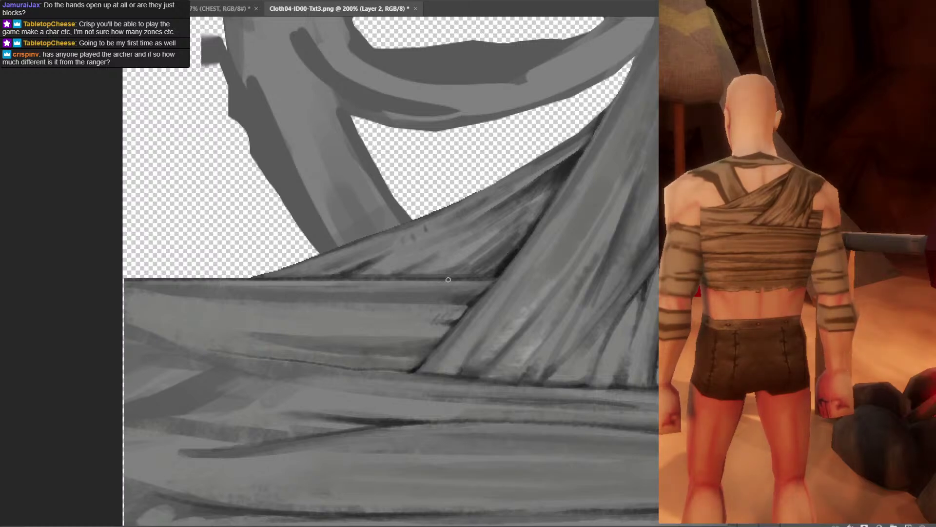
Blend sampled greys along the top wrap band's upper rim and add soft horizontal streaks across its outer end.
drag(389, 317, 606, 304)
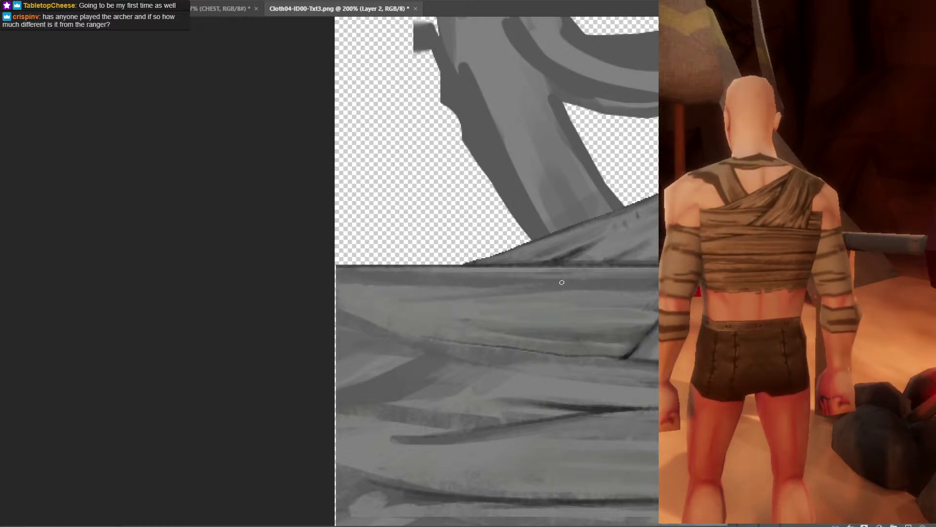
alt+click(579, 276)
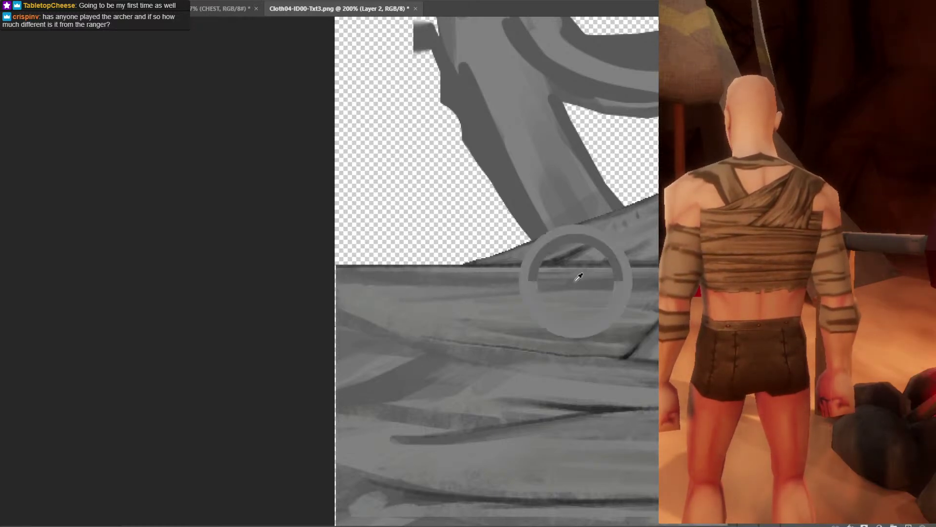
alt+click(604, 276)
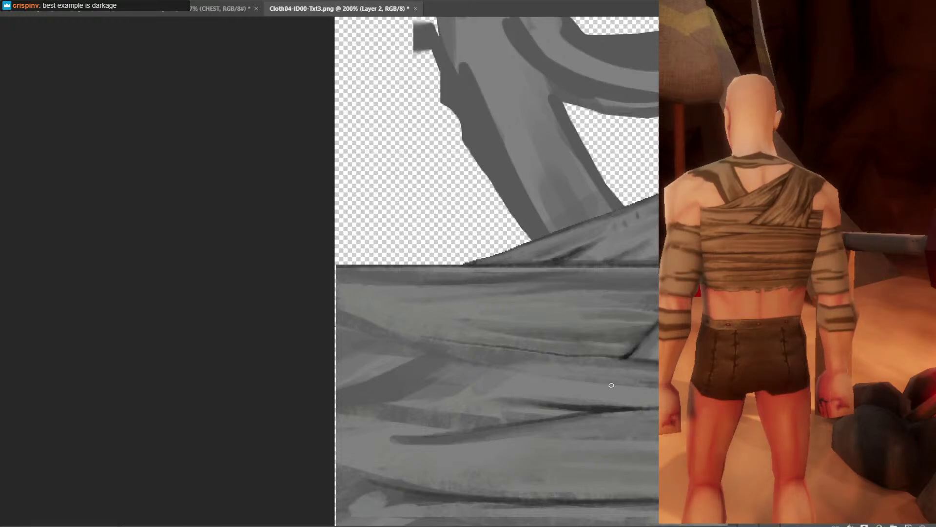
Deepen the shadows in the triangular cloth fold tucked behind the broad diagonal strap using sampled greys, and save the texture.
scroll(610, 385, right, 2)
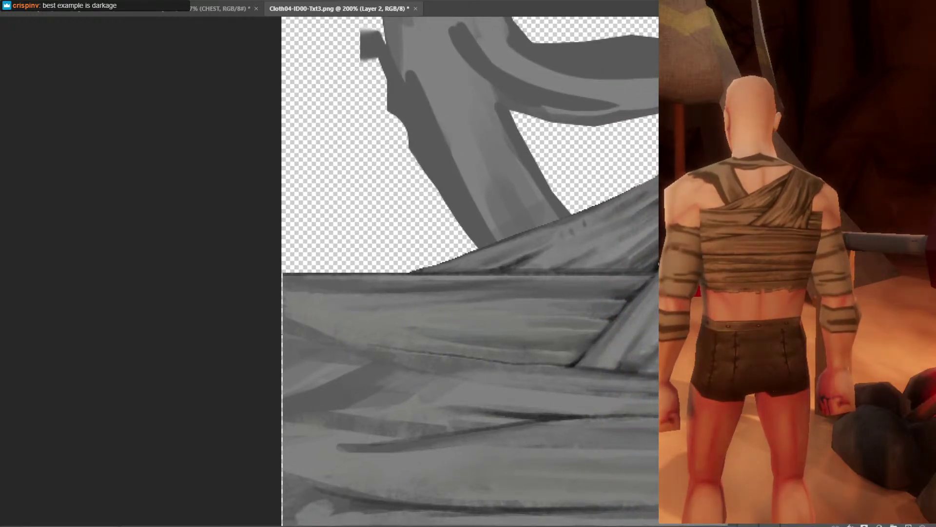
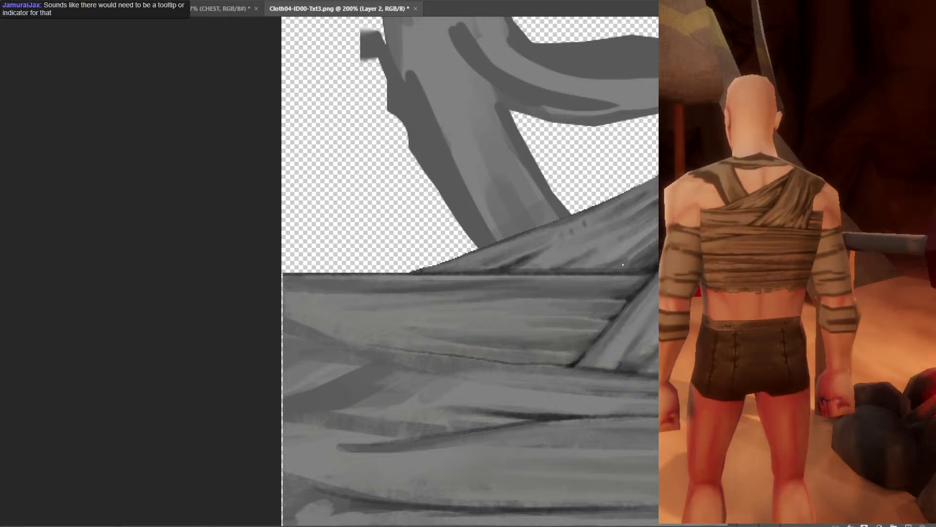
alt+click(635, 260)
alt+click(615, 259)
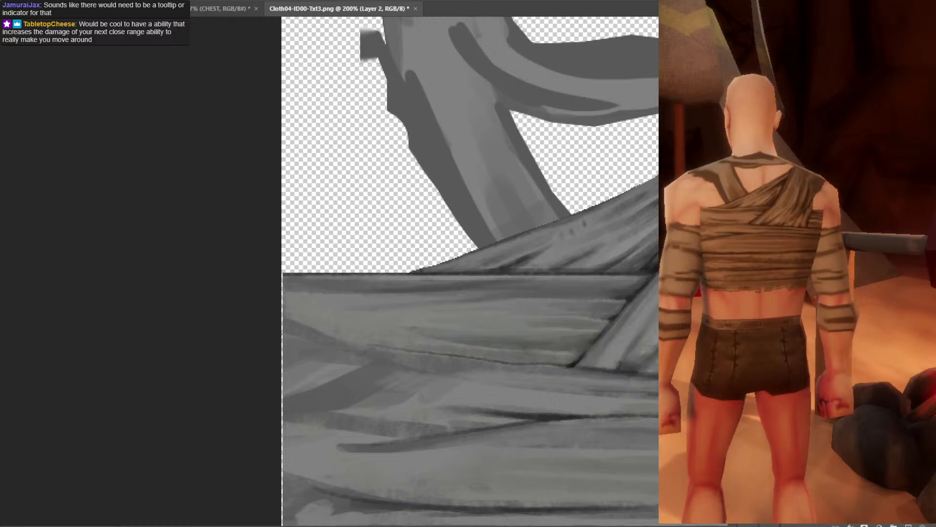
key(ctrl+minus)
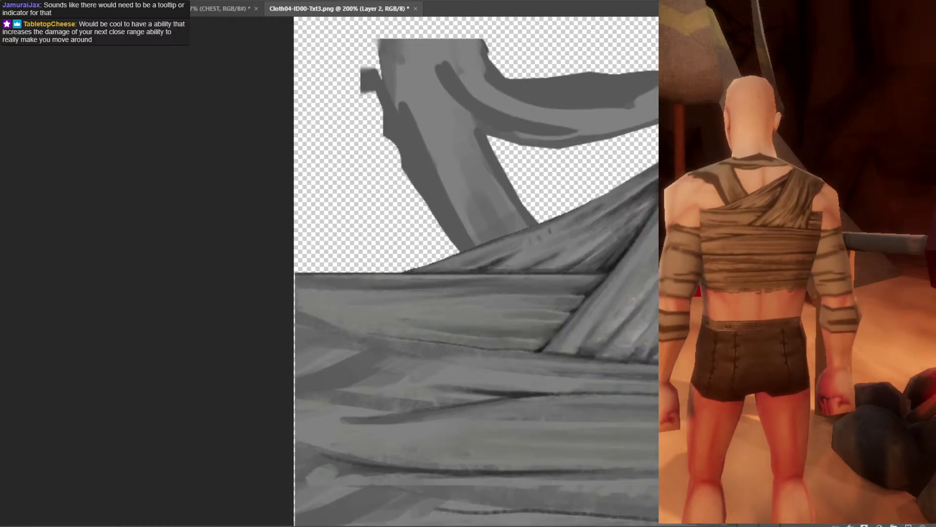
key(ctrl+plus)
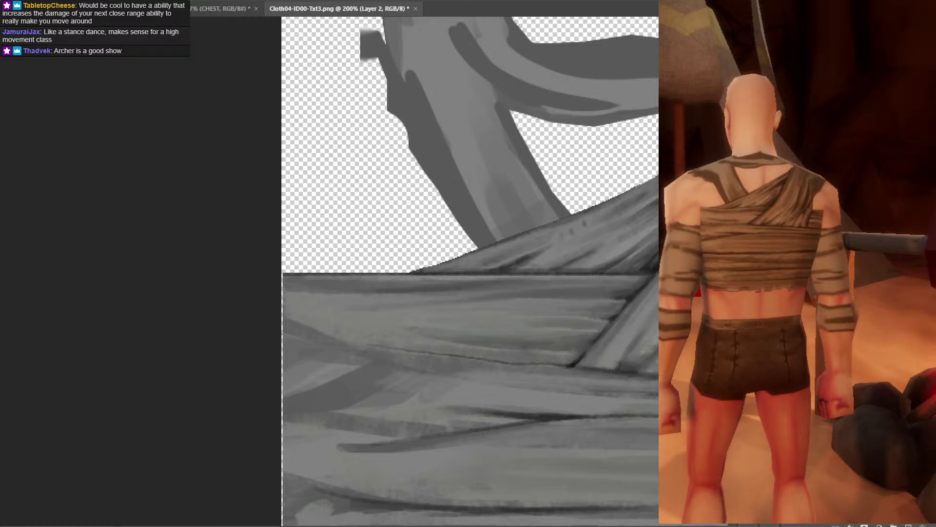
drag(710, 180, 633, 219)
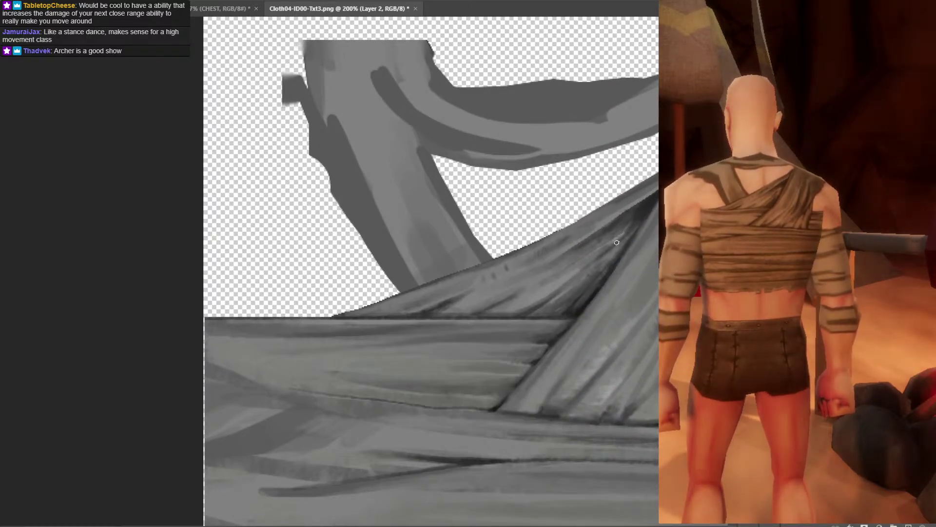
click(647, 206)
click(648, 207)
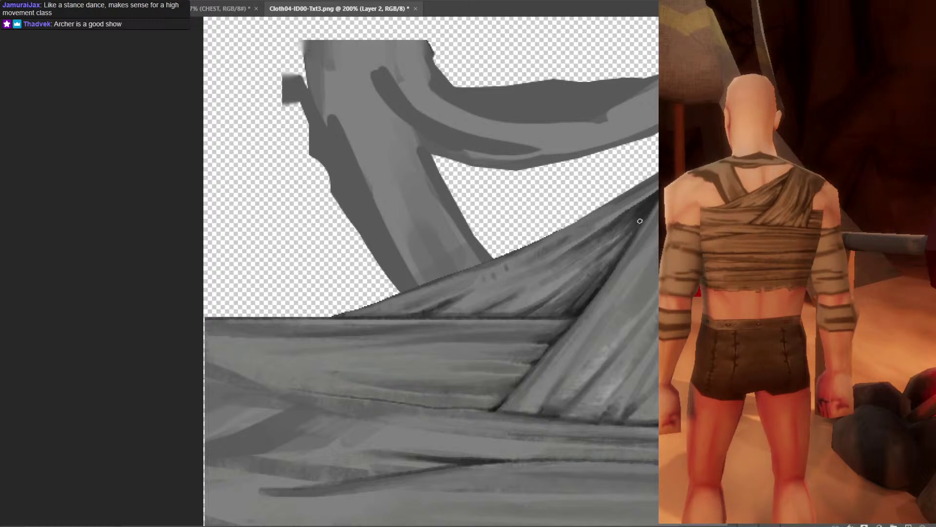
alt+click(630, 217)
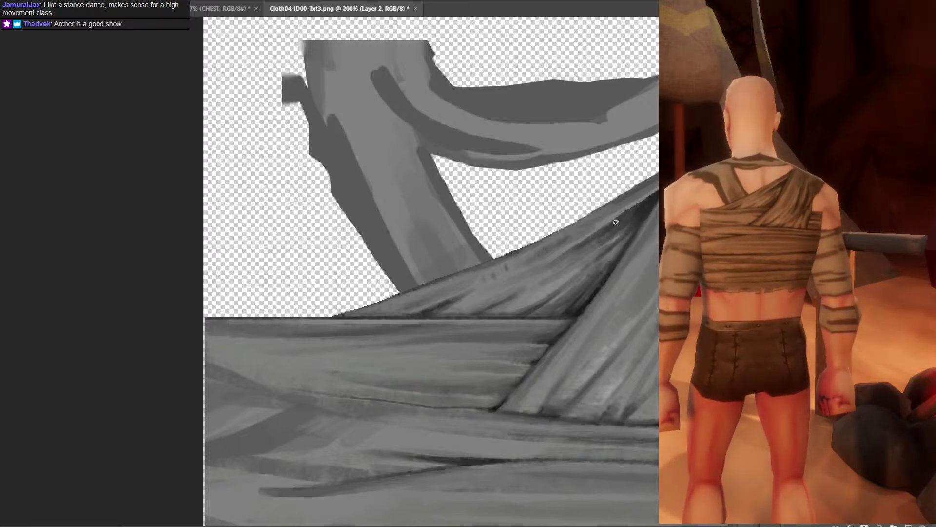
key(ctrl+s)
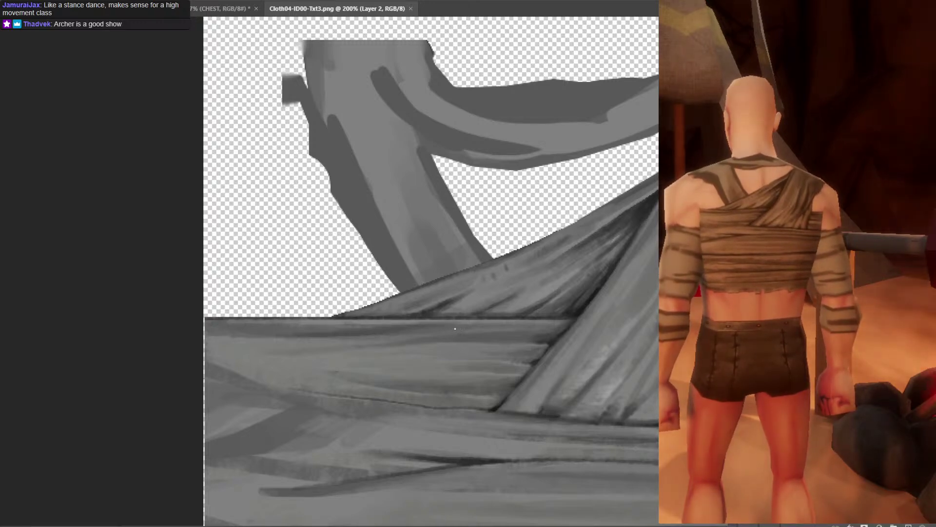
Darken the outer end of the top wrap band with soft shading, partly within a freehand selection, clear the selection and save the texture.
drag(285, 347, 299, 348)
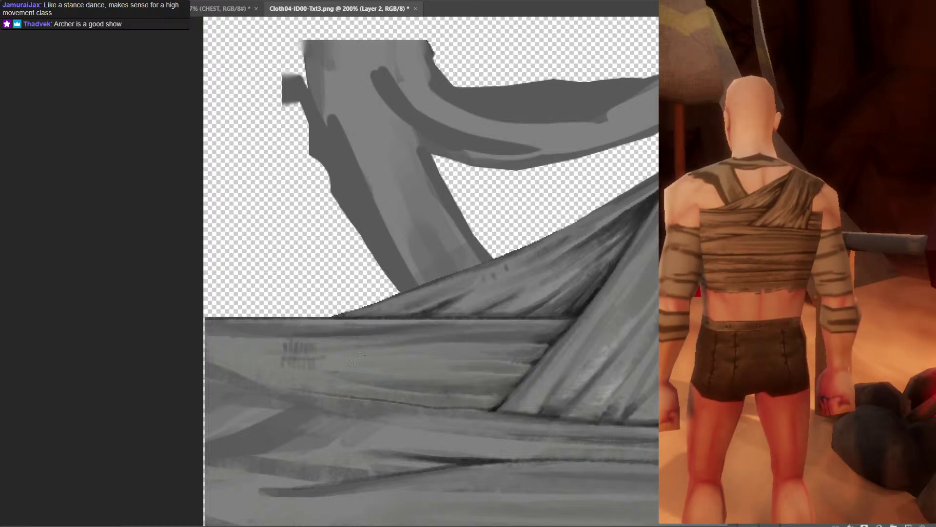
mouse_move(298, 347)
mouse_down()
mouse_move(279, 348)
mouse_move(346, 342)
mouse_move(296, 346)
mouse_move(311, 331)
mouse_move(282, 346)
mouse_move(370, 347)
mouse_move(297, 346)
mouse_up()
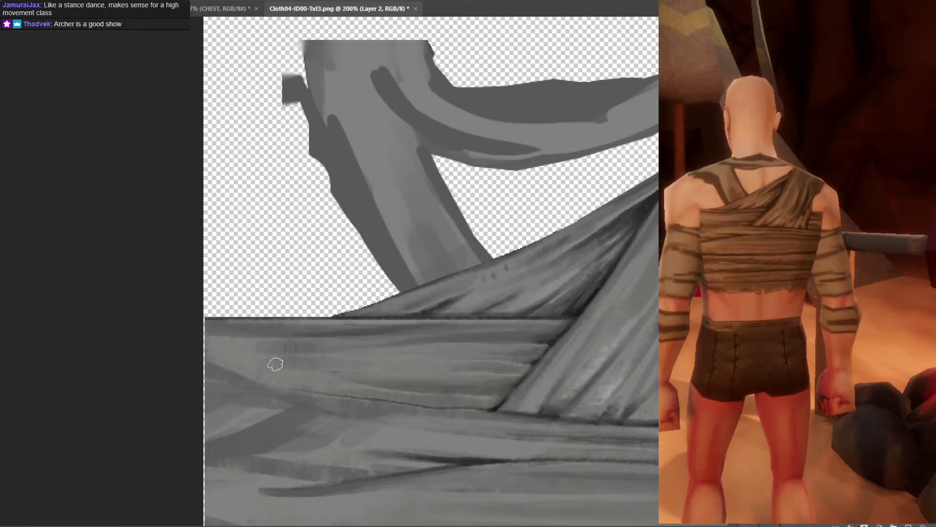
mouse_move(368, 383)
mouse_down()
mouse_move(265, 372)
mouse_move(252, 379)
mouse_move(370, 393)
mouse_up()
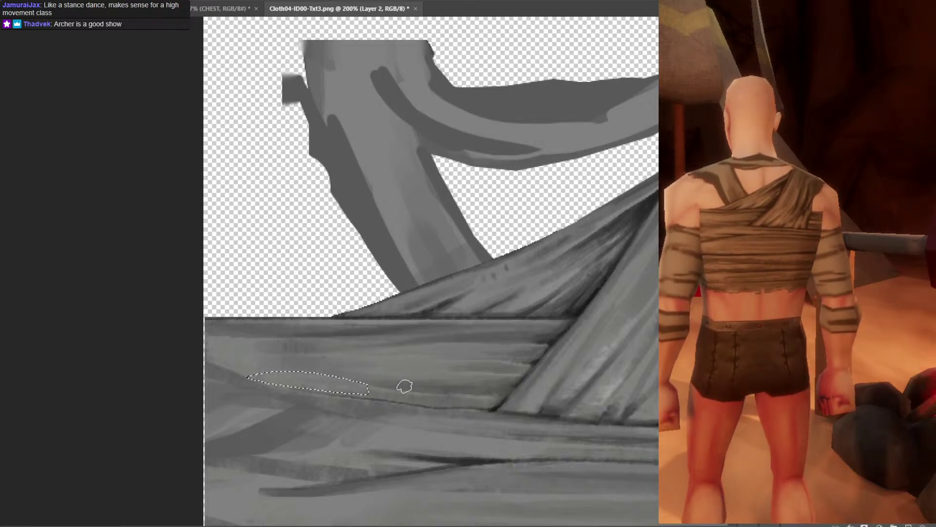
key(ctrl+d)
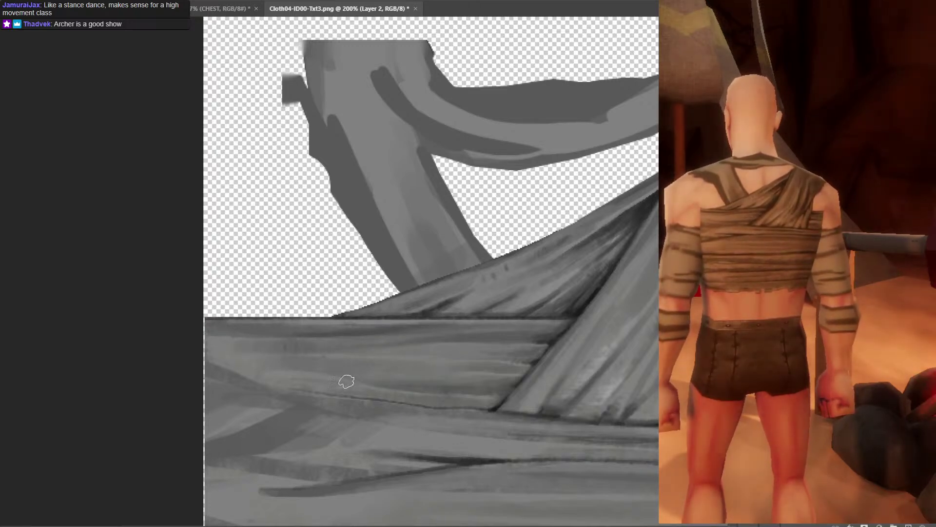
key(ctrl+minus)
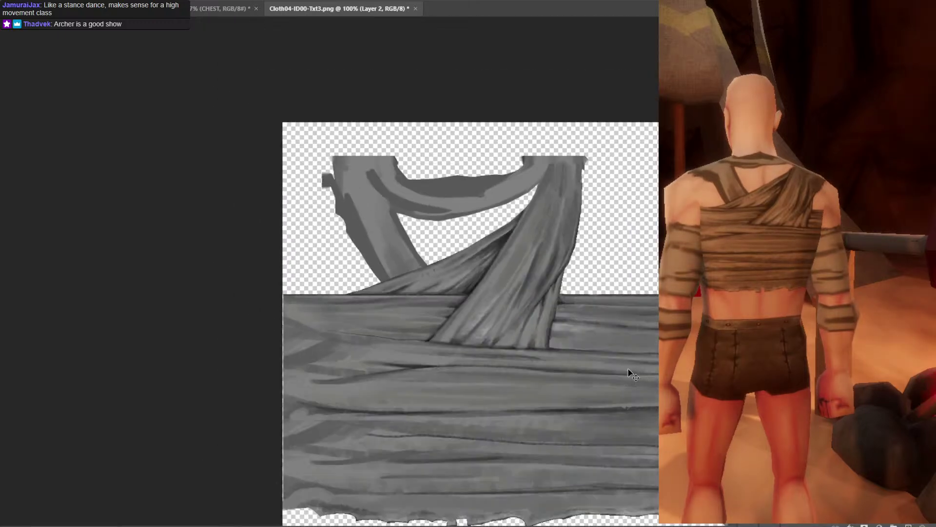
key(ctrl+s)
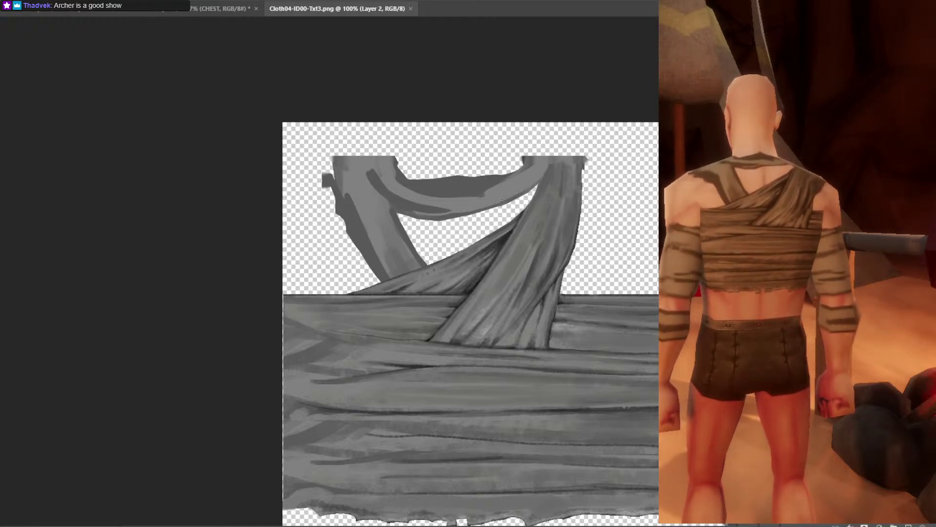
drag(619, 358, 341, 338)
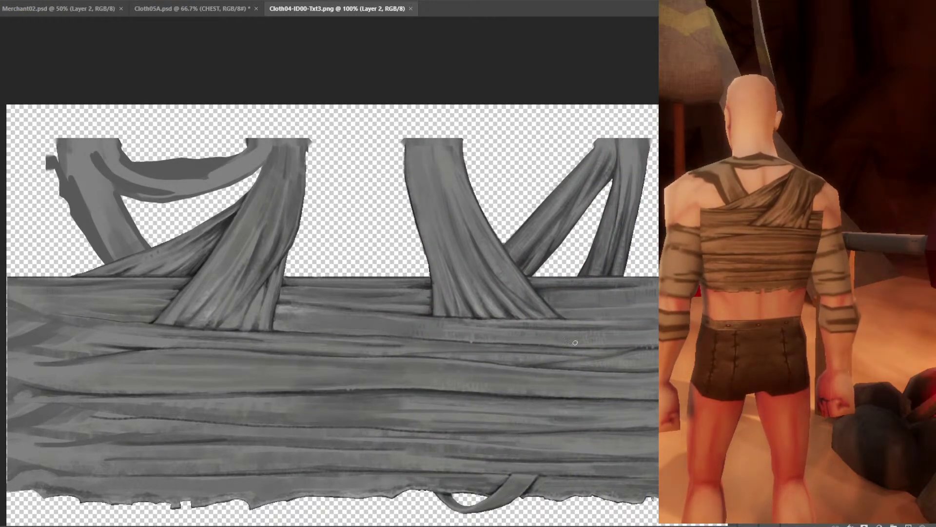
drag(154, 329, 337, 312)
mouse_move(237, 309)
mouse_down()
mouse_move(304, 315)
mouse_move(210, 307)
mouse_up()
key(ctrl+d)
key(b)
drag(319, 306, 208, 307)
key(ctrl+z)
key(ctrl+z)
Paint a long dark crease under the top wrap band, from near the texture's outer edge to the diagonal strap's base, and save.
alt+click(221, 299)
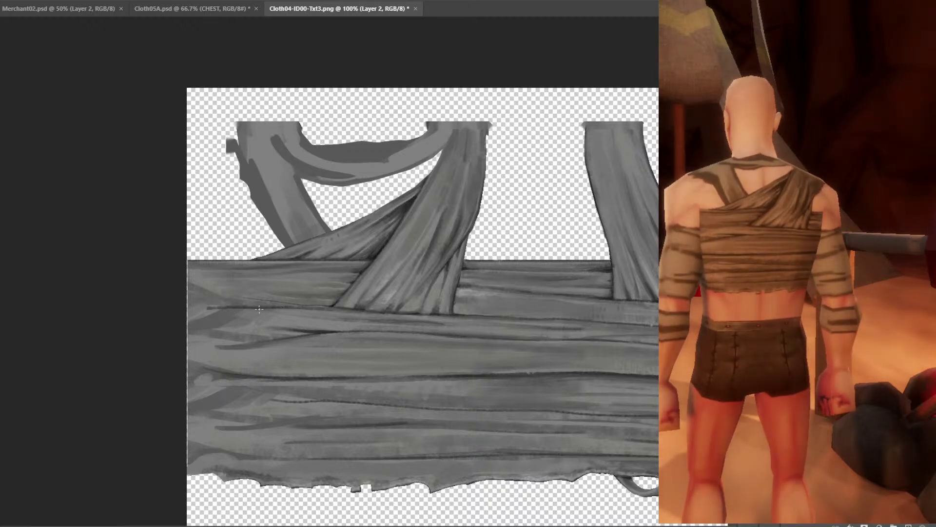
scroll(346, 318, up, 1)
drag(296, 332, 418, 301)
mouse_move(343, 315)
mouse_down()
mouse_move(224, 315)
mouse_move(340, 311)
mouse_up()
key(ctrl+z)
mouse_move(189, 319)
mouse_down()
mouse_move(360, 308)
mouse_move(217, 309)
mouse_move(415, 315)
mouse_up()
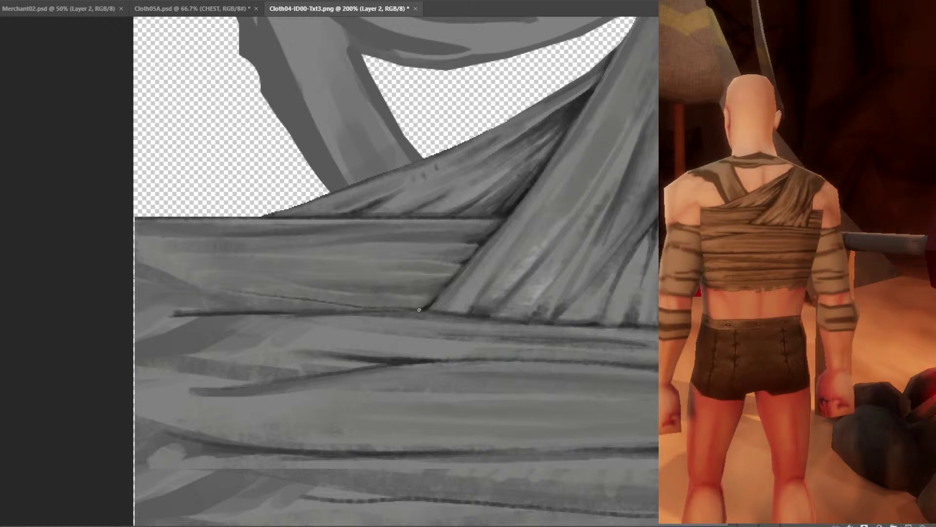
drag(421, 310, 310, 315)
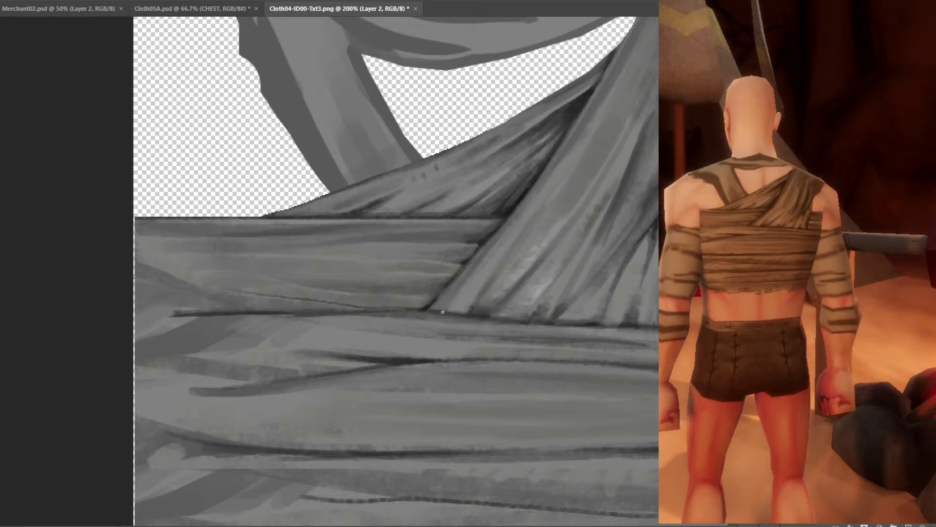
drag(420, 311, 298, 313)
key(ctrl+minus)
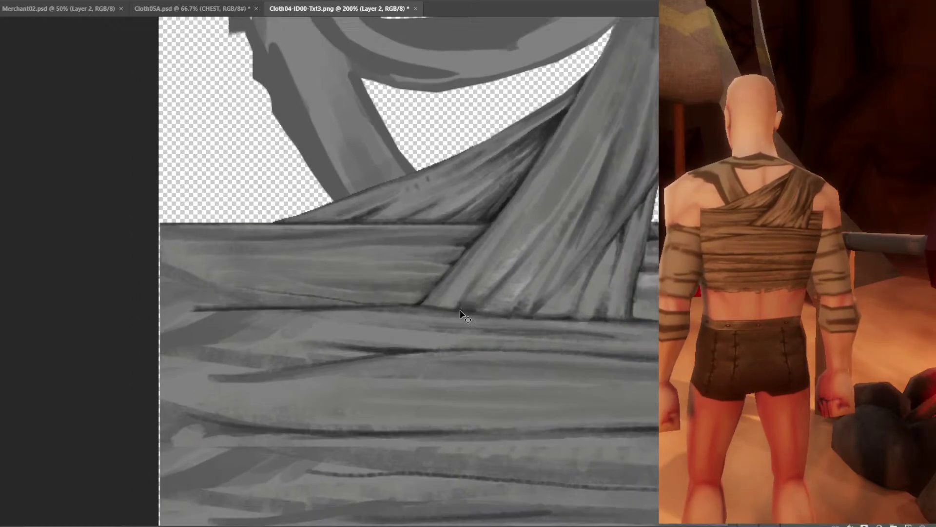
key(ctrl+s)
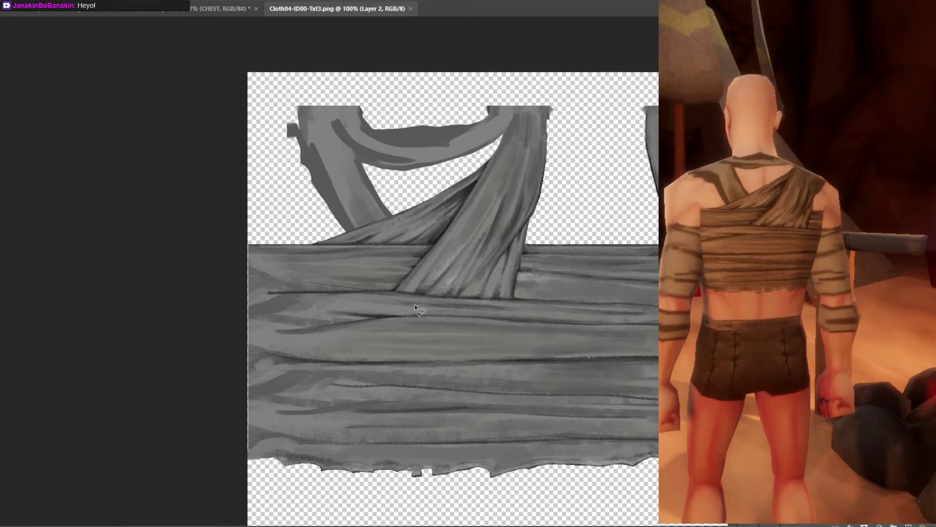
Shade the cloth below the new crease with sampled greys, soften the crease's outer tip, and save the texture.
mouse_move(427, 298)
mouse_down()
mouse_move(349, 304)
mouse_move(418, 306)
mouse_up()
key(ctrl+d)
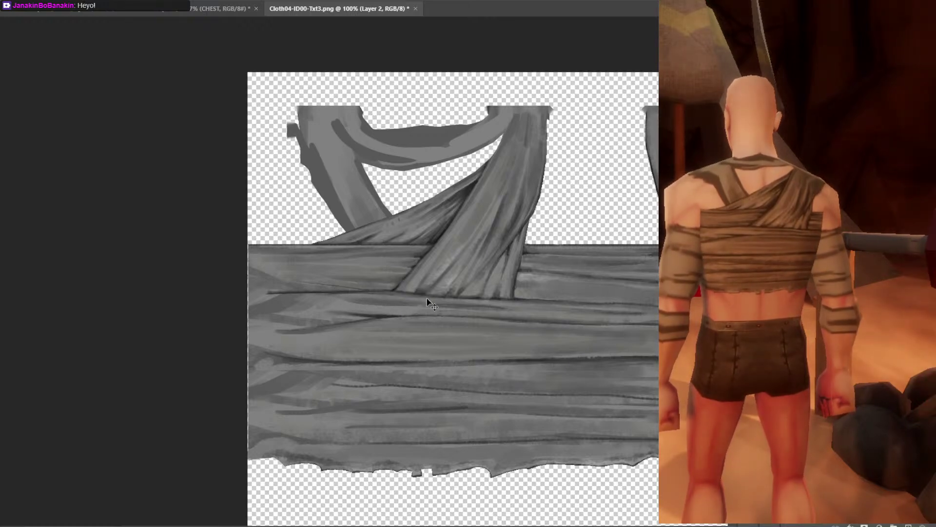
alt+click(388, 295)
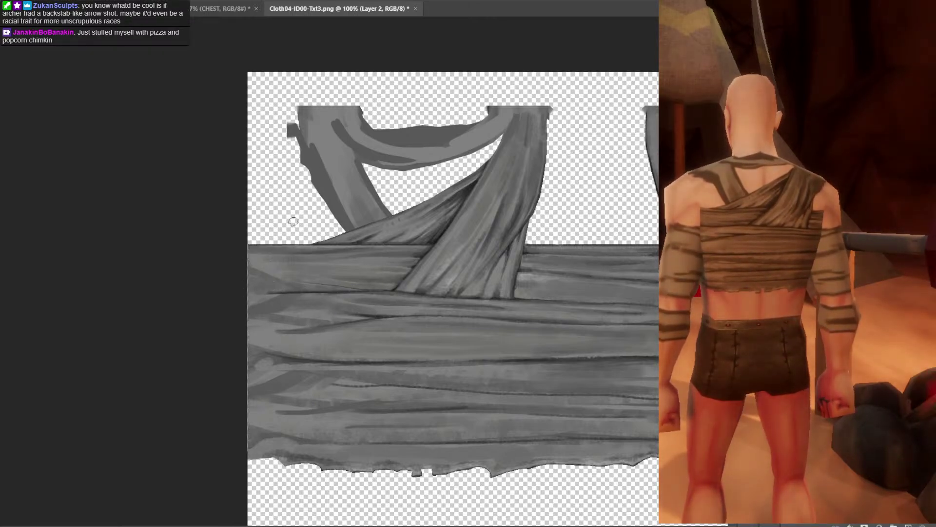
alt+click(278, 288)
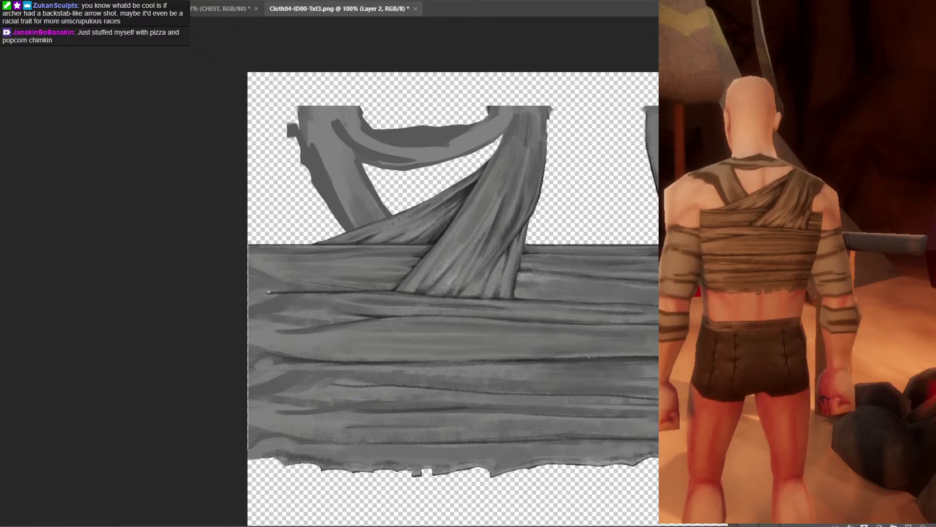
alt+click(268, 291)
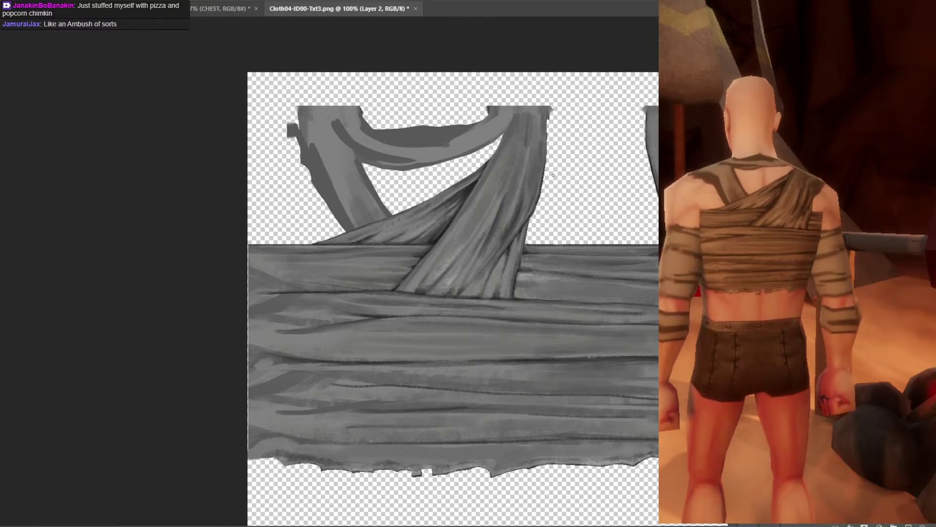
key(ctrl+s)
key(alt+f)
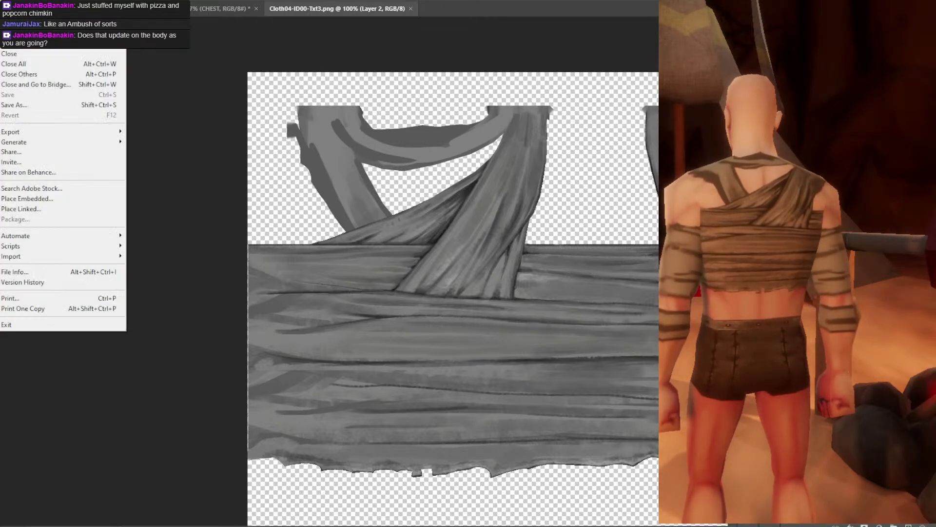
Create a new blank document for a scratch diagram and fill its white canvas with mid grey.
key(Escape)
key(ctrl+alt+n)
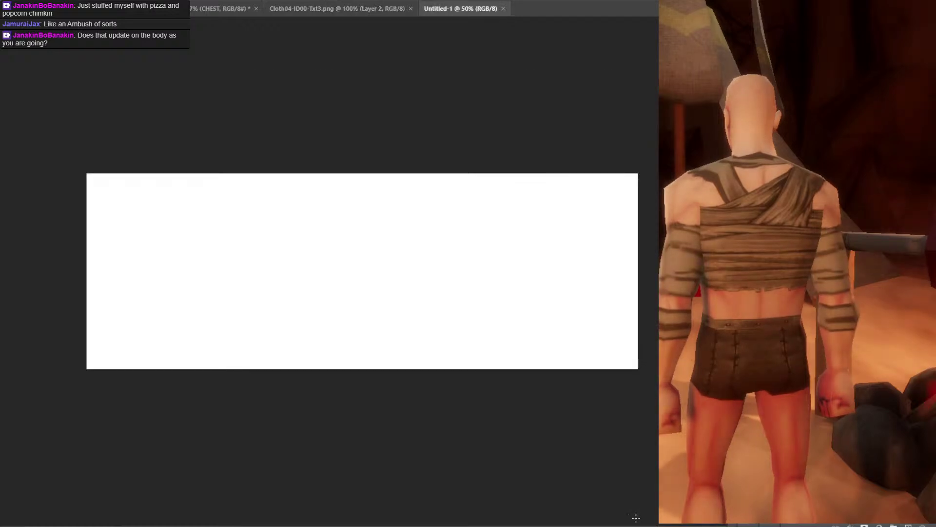
drag(269, 292, 278, 282)
key(ctrl+plus)
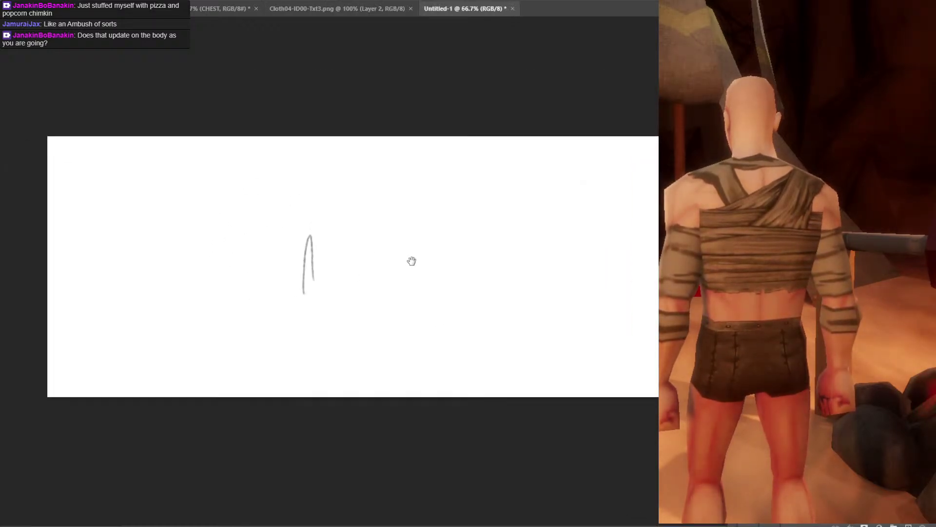
key(ctrl+z)
key(g)
click(332, 255)
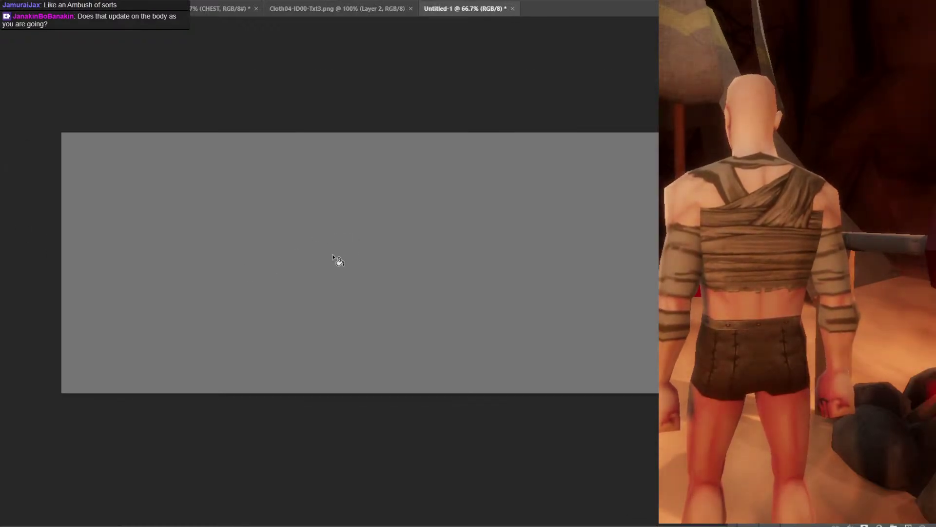
Set the foreground colour to black and sketch a right-angled corner with four small circles beside its vertical line.
click(2, 362)
drag(566, 276, 495, 406)
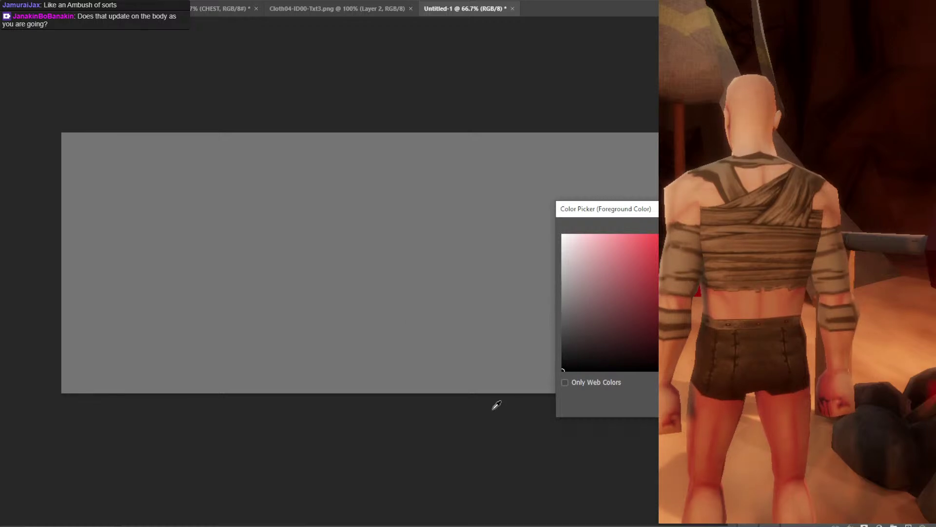
key(Return)
click(376, 276)
key(ctrl+z)
key(b)
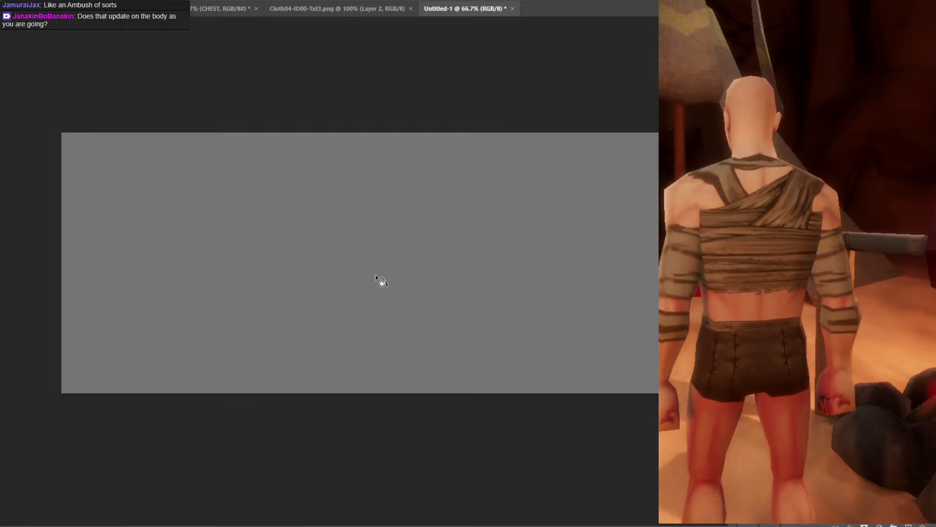
mouse_move(376, 344)
mouse_down()
mouse_move(378, 269)
mouse_move(487, 252)
mouse_up()
key(ctrl+z)
drag(377, 341, 376, 365)
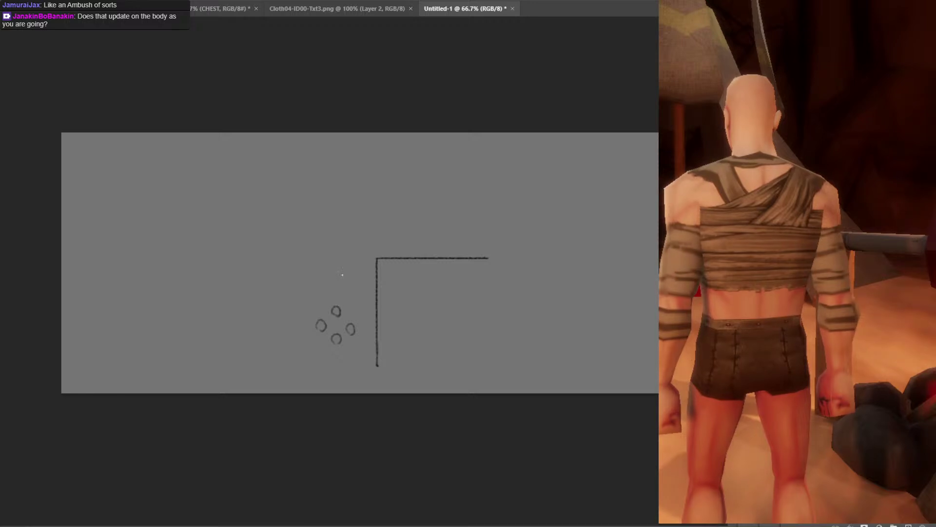
Undo the stray strokes above the four small circles and sketch a small jagged crown there.
key(ctrl+z)
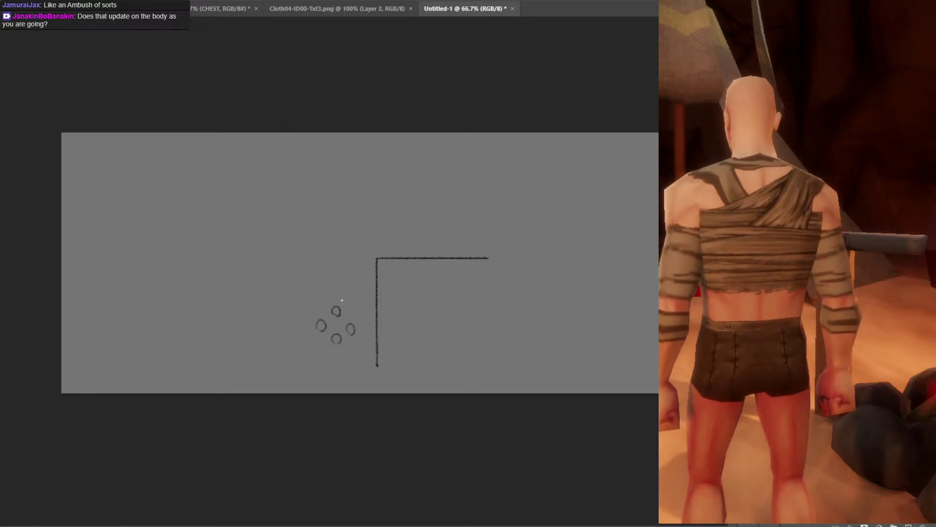
key(ctrl+z)
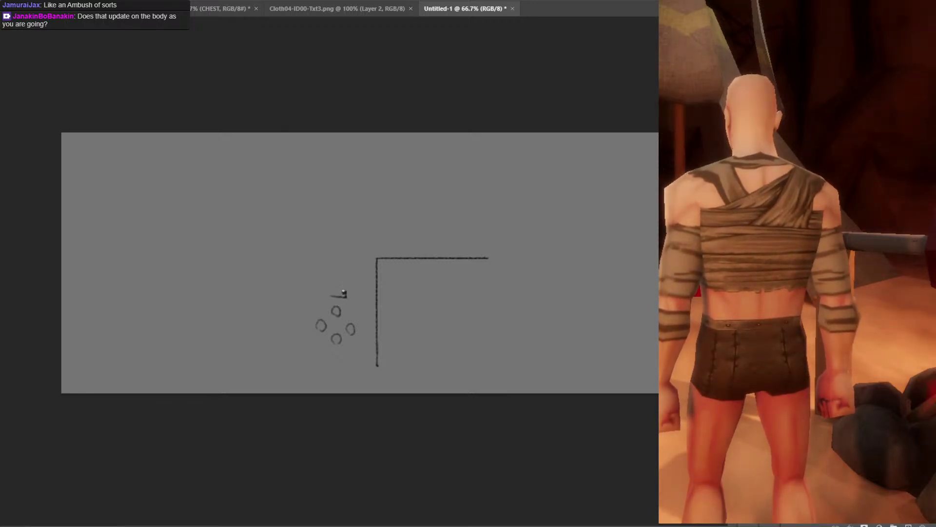
drag(344, 293, 336, 291)
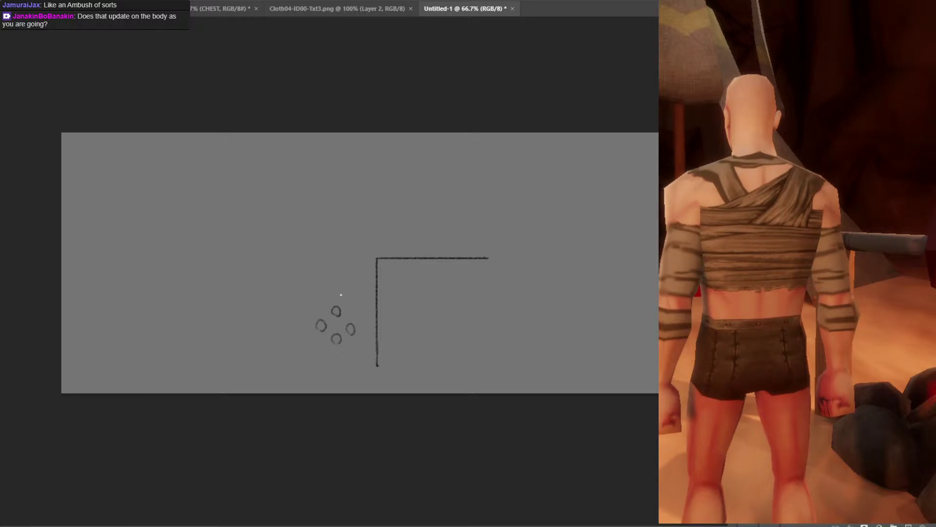
key(ctrl+z)
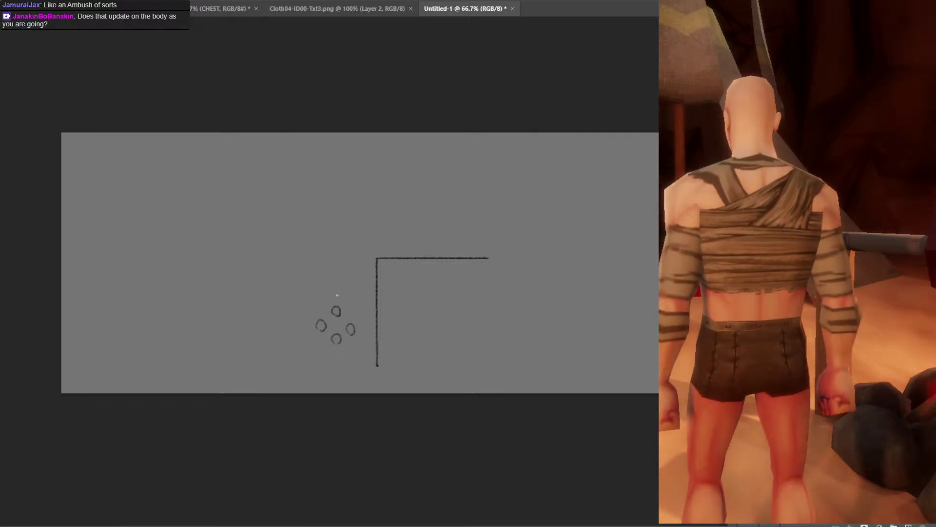
mouse_move(340, 297)
mouse_down()
mouse_move(326, 290)
mouse_move(348, 286)
mouse_up()
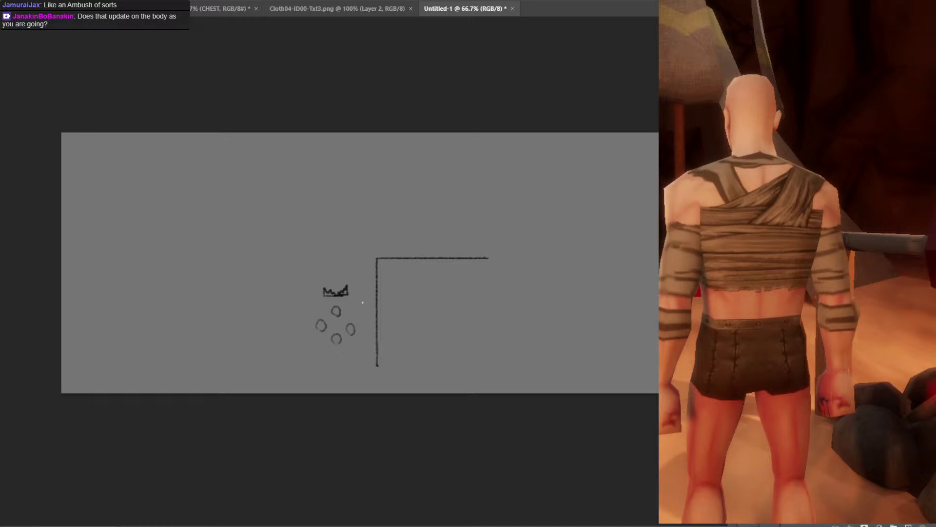
Sketch a large circle beside the corner, a curved double arrow over it, and lines linking two small circles above the horizontal line.
mouse_move(353, 303)
mouse_down()
mouse_move(357, 299)
mouse_move(375, 303)
mouse_move(350, 280)
mouse_move(374, 273)
mouse_move(369, 292)
mouse_move(361, 265)
mouse_move(374, 287)
mouse_move(356, 290)
mouse_move(346, 272)
mouse_move(352, 252)
mouse_move(478, 223)
mouse_up()
key(ctrl+z)
key(ctrl+z)
key(ctrl+z)
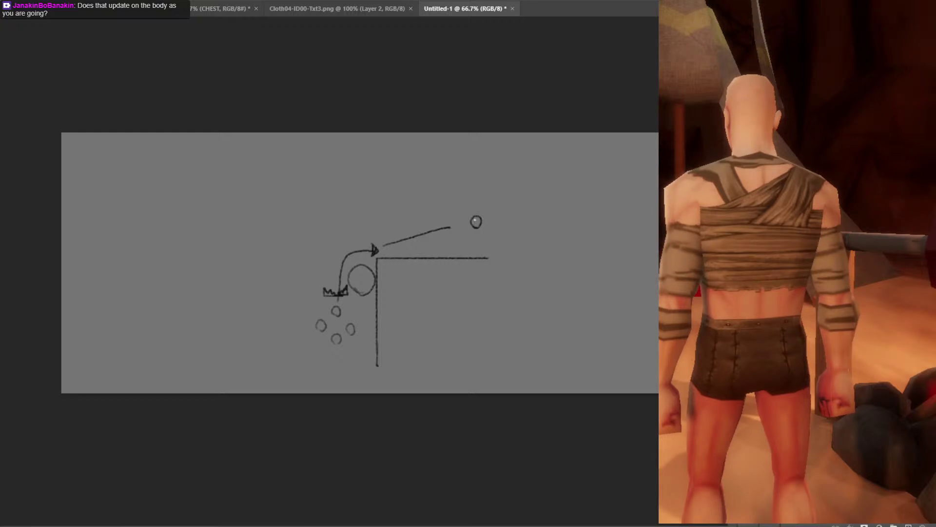
mouse_move(474, 220)
mouse_down()
mouse_move(477, 246)
mouse_move(448, 243)
mouse_up()
drag(466, 225, 452, 230)
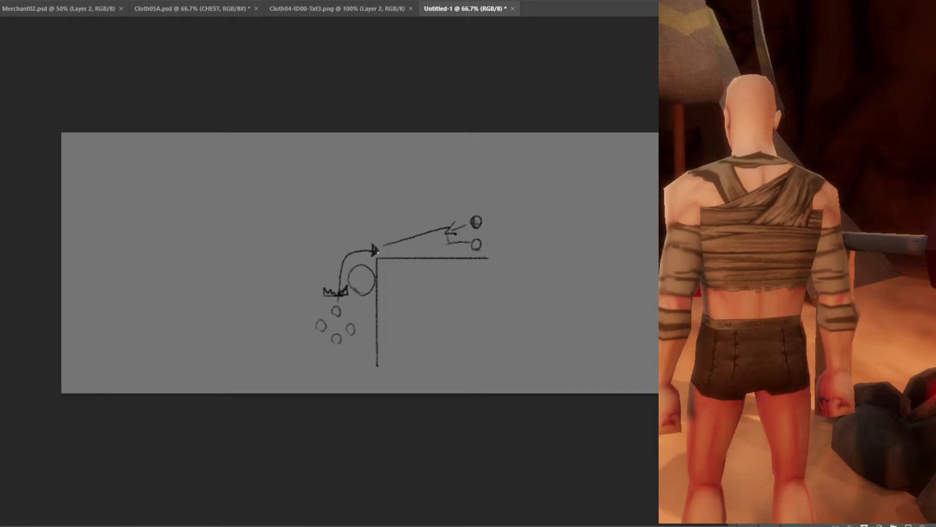
Add a long downward arrow through the crown, arrows into the large circle, and a sweeping arrow from the far circle to the crown.
mouse_move(333, 268)
mouse_down()
mouse_move(317, 304)
mouse_move(329, 375)
mouse_up()
mouse_move(339, 259)
mouse_down()
mouse_move(330, 367)
mouse_move(322, 358)
mouse_up()
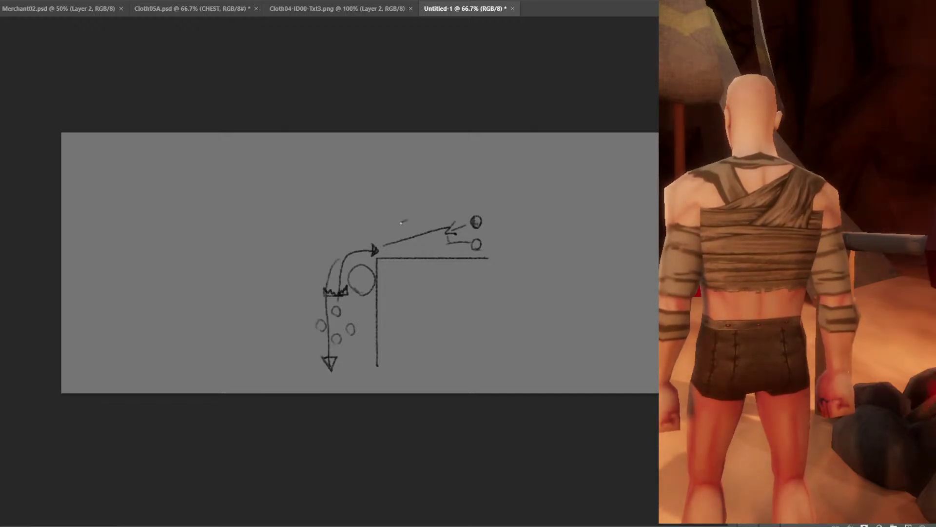
drag(400, 222, 365, 278)
drag(356, 323, 361, 307)
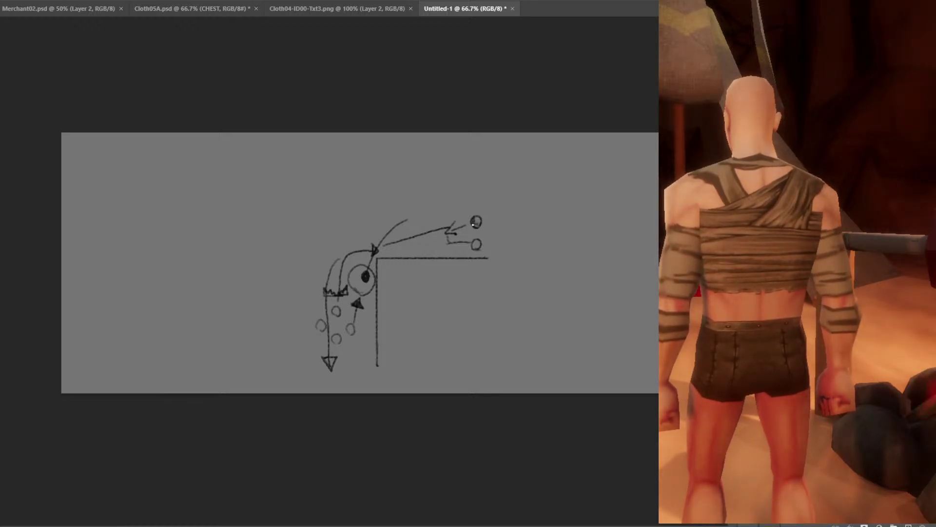
mouse_move(473, 223)
mouse_down()
mouse_move(400, 226)
mouse_move(343, 277)
mouse_up()
drag(325, 339, 304, 324)
Lasso the sketch, cancel the fill, clear the selection, and close the scratch document without saving.
mouse_move(447, 339)
mouse_down()
mouse_move(408, 172)
mouse_move(529, 361)
mouse_up()
key(shift+F5)
key(Escape)
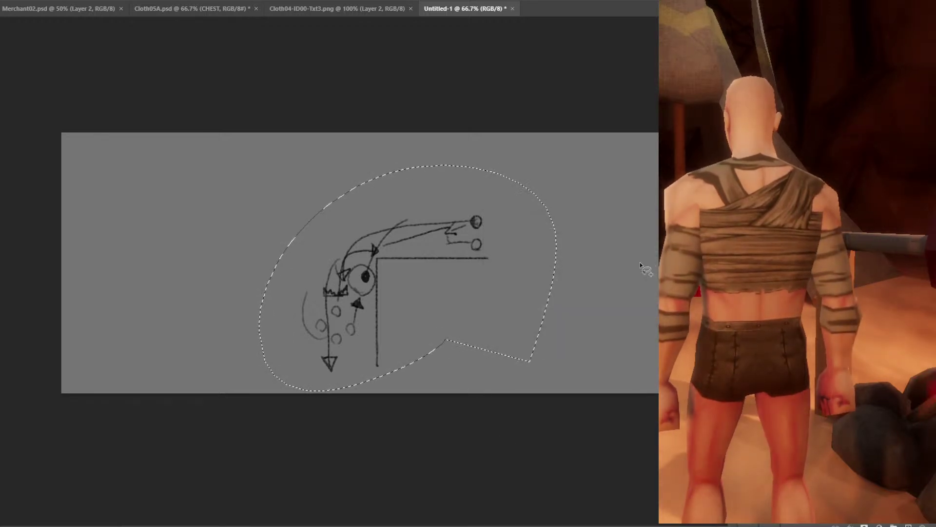
key(ctrl+d)
click(513, 9)
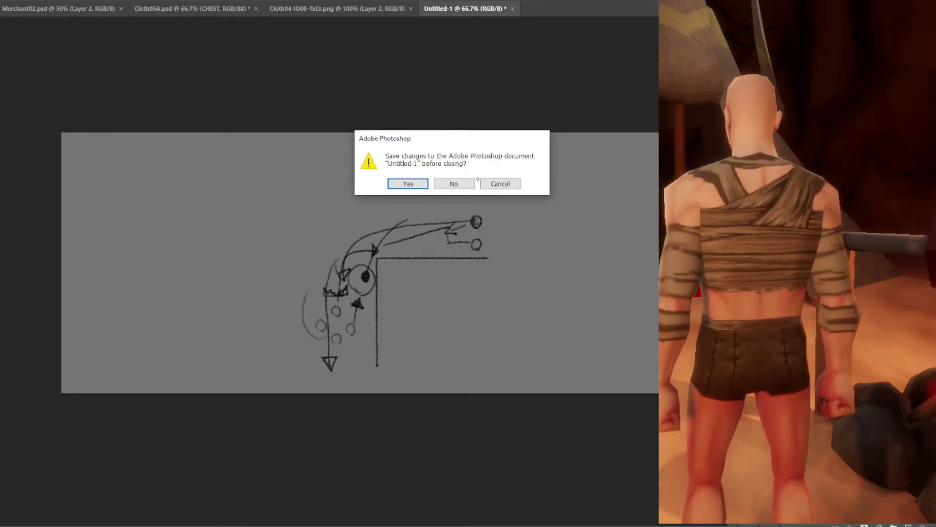
click(453, 182)
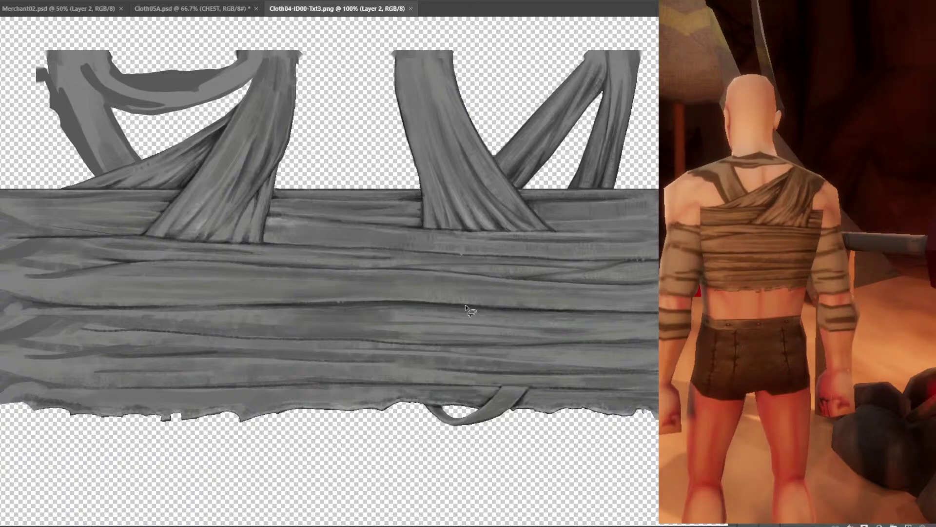
Refine the cloth shading around the diagonal strap's base and the creases beneath it with sampled greys, and save the texture.
drag(304, 236, 477, 229)
key(ctrl+plus)
drag(377, 205, 494, 243)
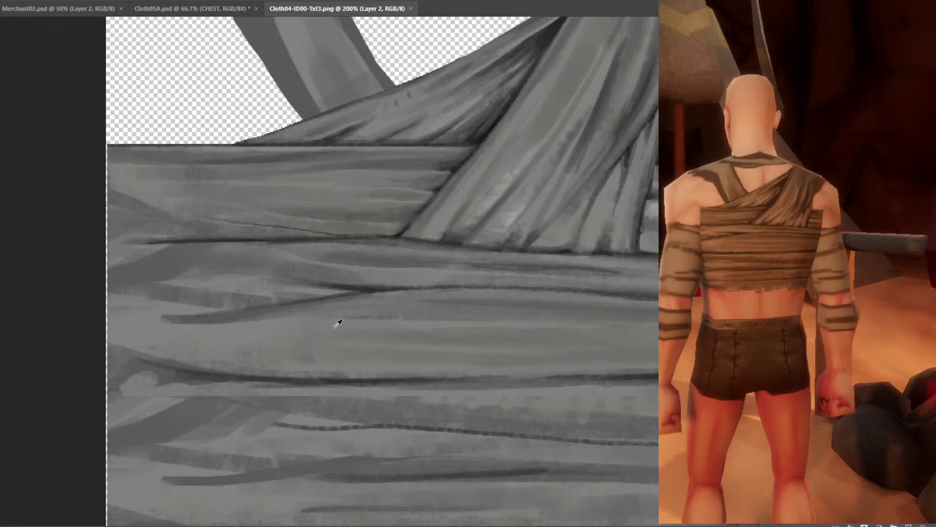
alt+click(508, 200)
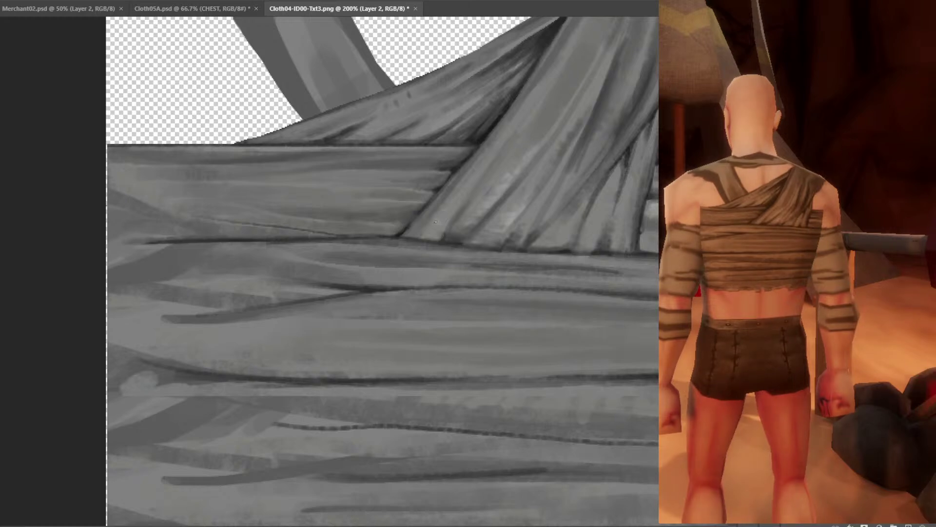
key(ctrl+minus)
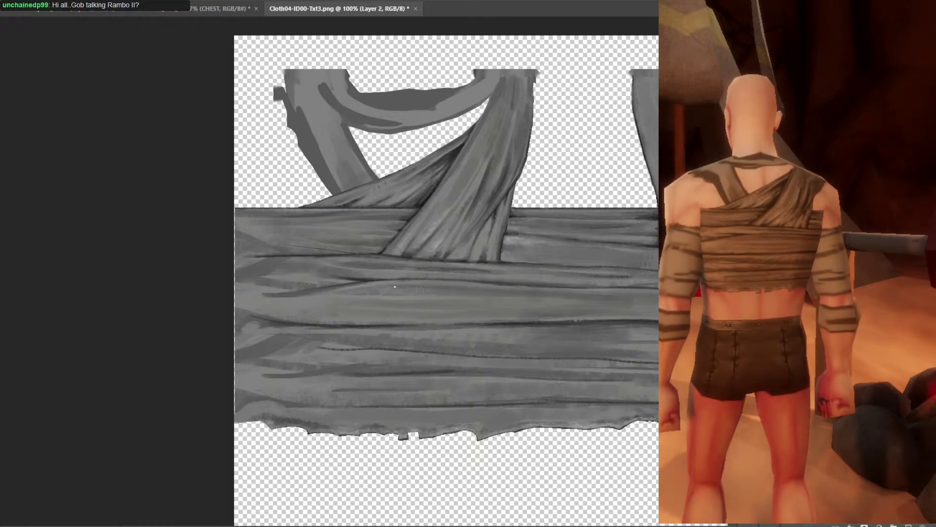
alt+click(451, 157)
alt+click(372, 272)
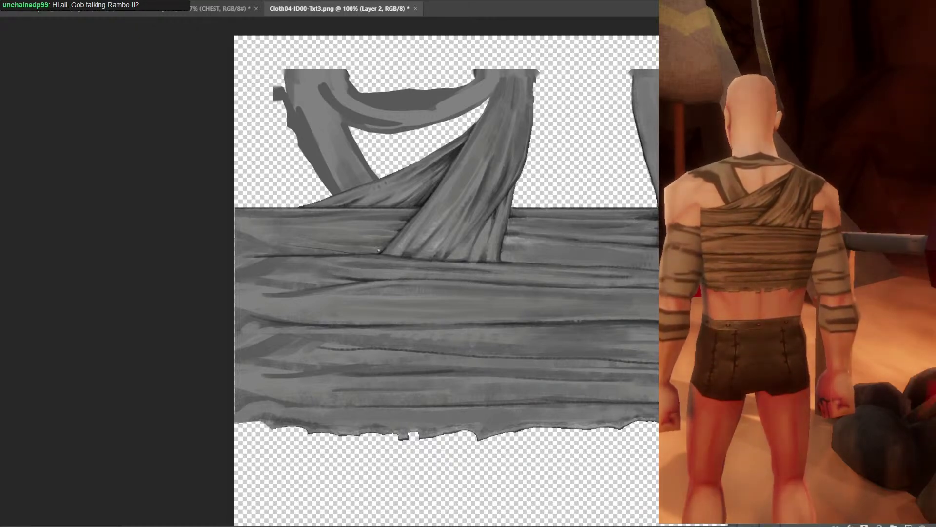
alt+click(434, 247)
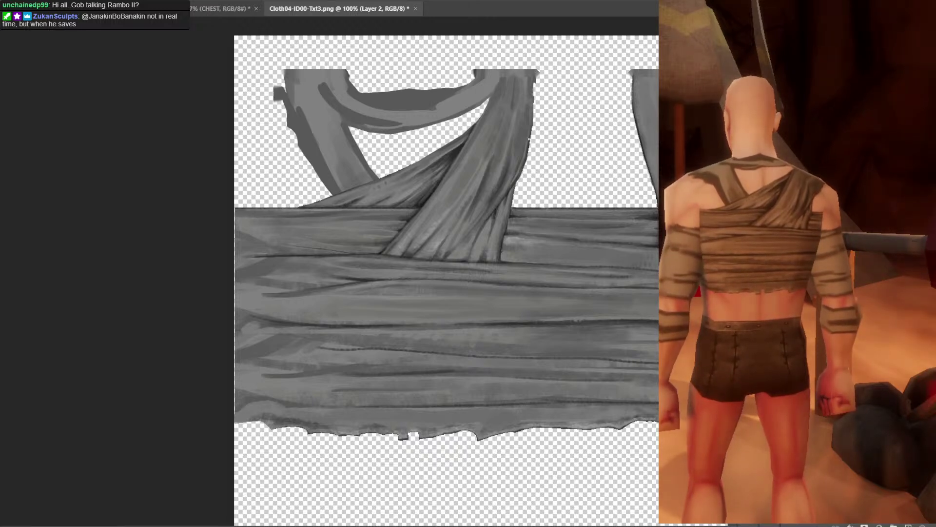
key(ctrl+s)
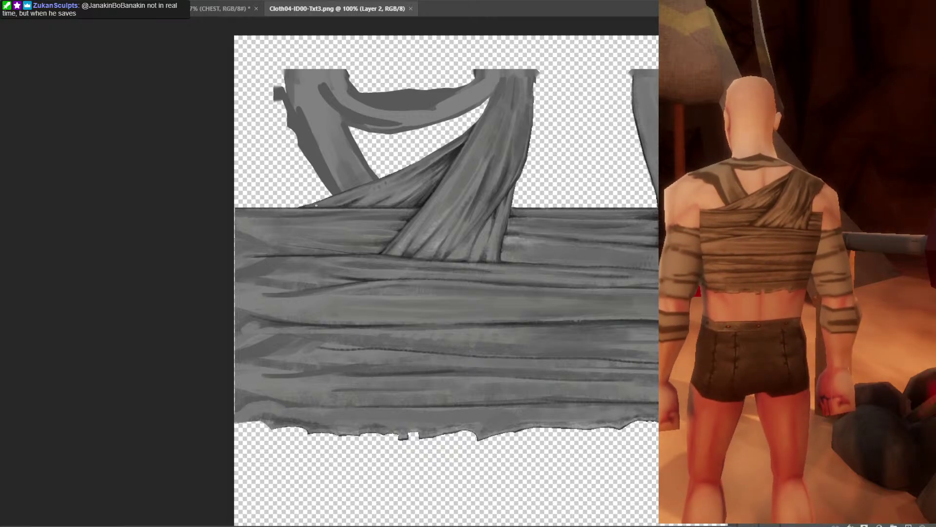
Soften the outer end of the forked crease below the strap, save, and blend the cloth beneath it with a sampled grey.
mouse_move(323, 296)
mouse_down()
mouse_move(271, 299)
mouse_move(268, 309)
mouse_up()
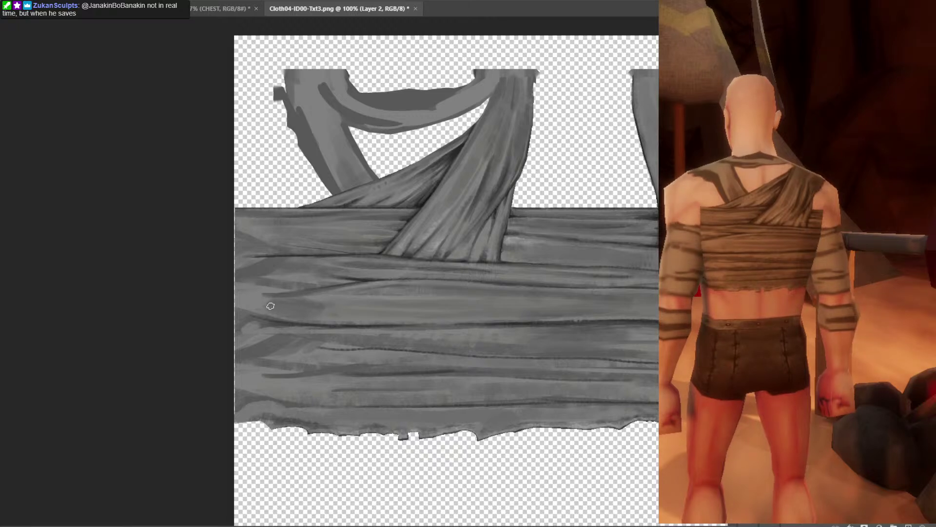
key(ctrl+s)
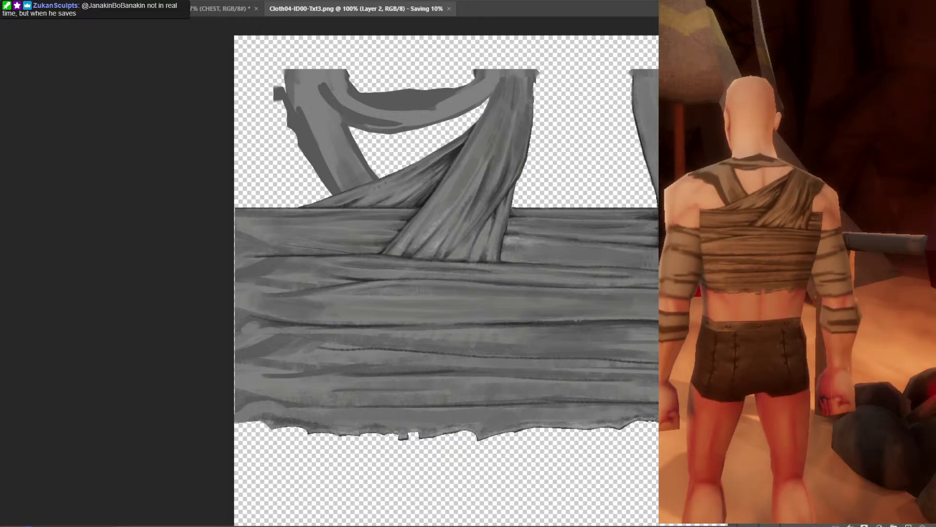
alt+click(295, 307)
mouse_move(344, 304)
mouse_down()
mouse_move(314, 301)
mouse_move(371, 305)
mouse_move(327, 310)
mouse_up()
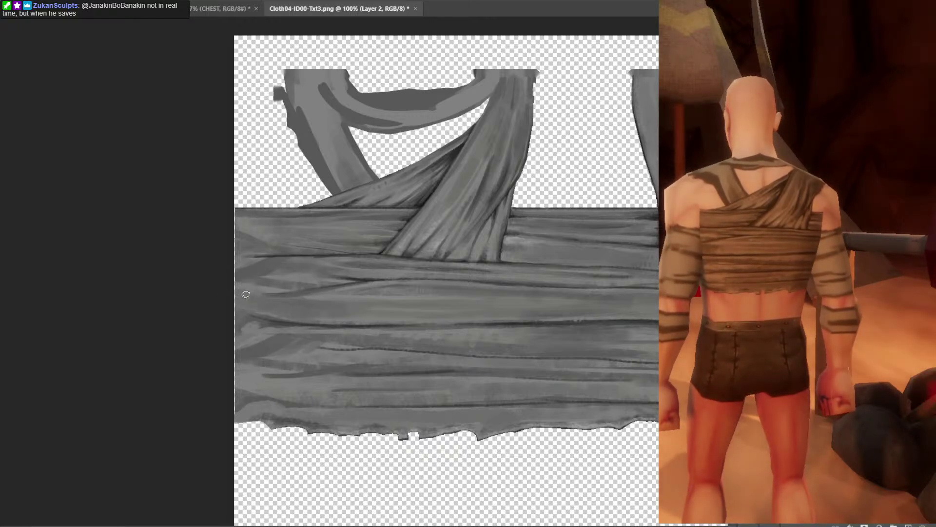
Touch up the middle of the wrap's opposite side edge to match the outer shading, and save the texture.
scroll(309, 265, right, 10)
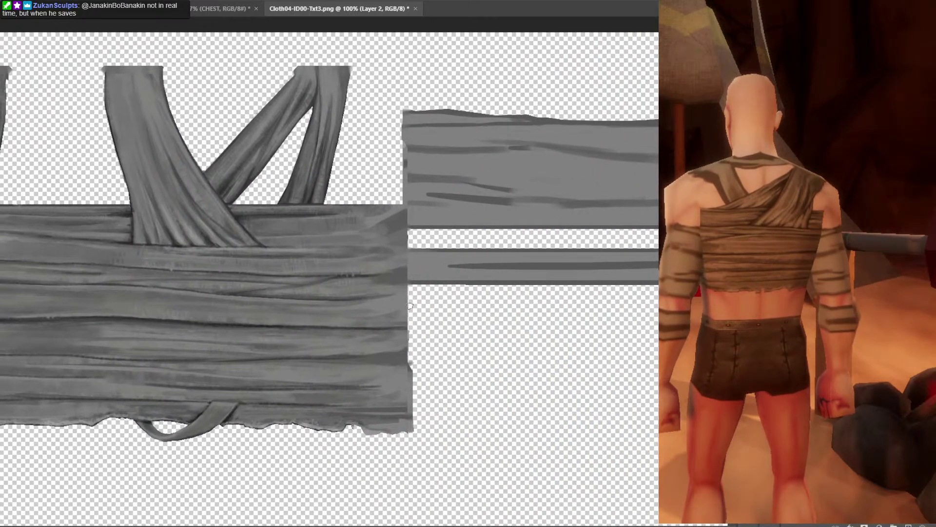
mouse_move(408, 307)
mouse_down()
mouse_move(388, 311)
mouse_move(395, 318)
mouse_up()
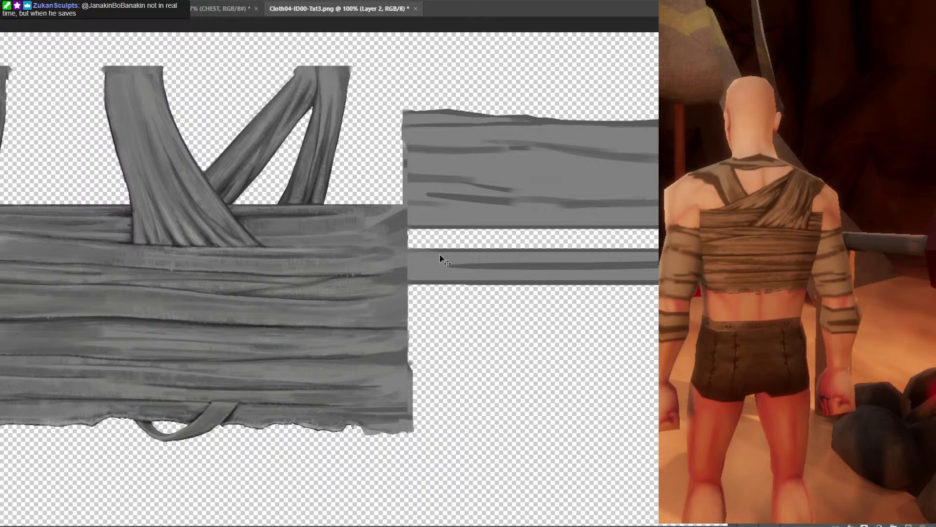
key(ctrl+s)
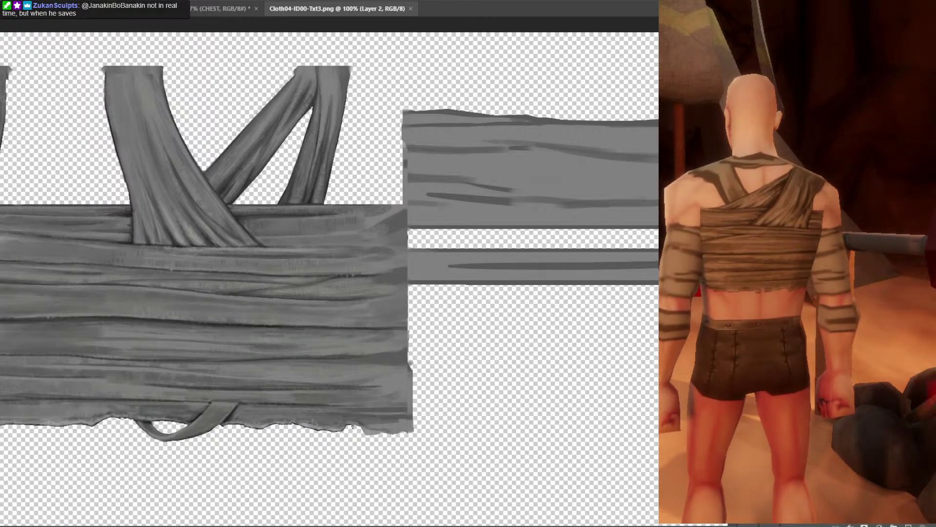
Rework the outer ends of the lower wrap creases and folds with sampled greys, and save the texture.
drag(374, 300, 584, 300)
alt+click(308, 354)
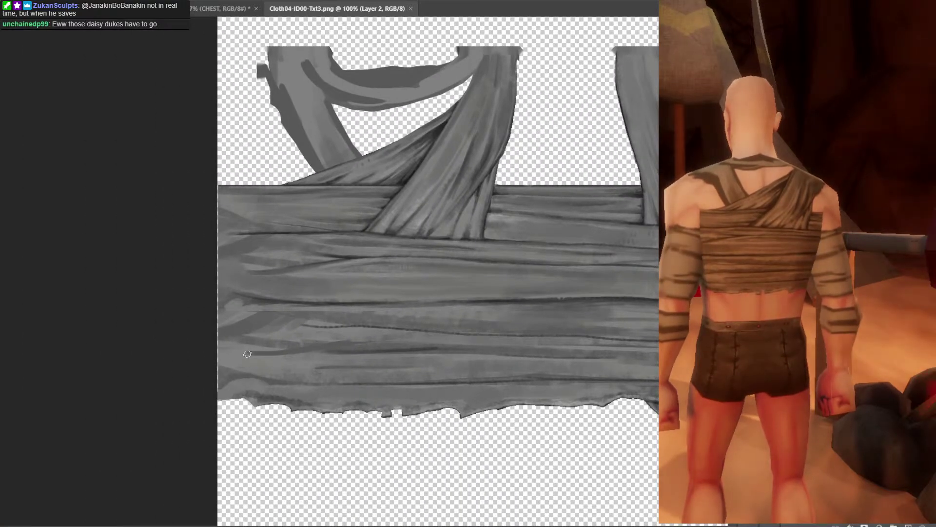
drag(309, 356, 235, 355)
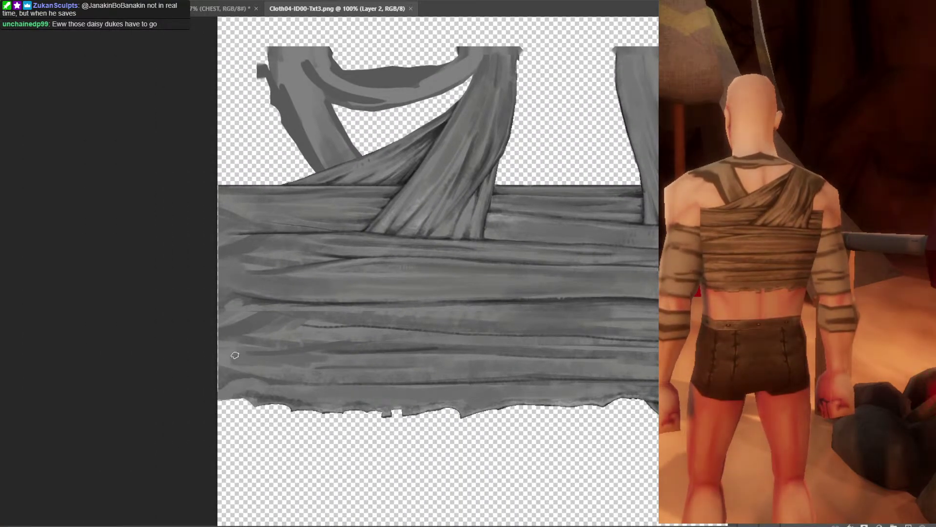
alt+click(236, 295)
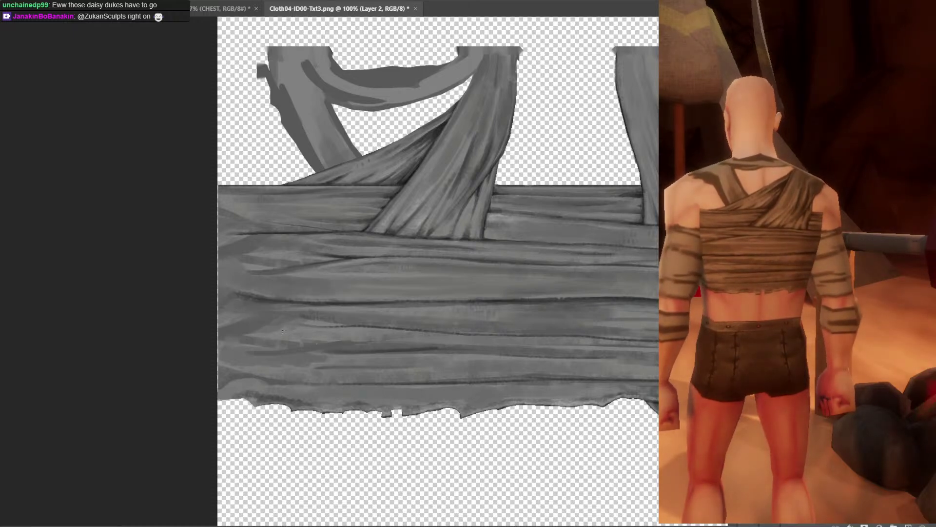
key(ctrl+s)
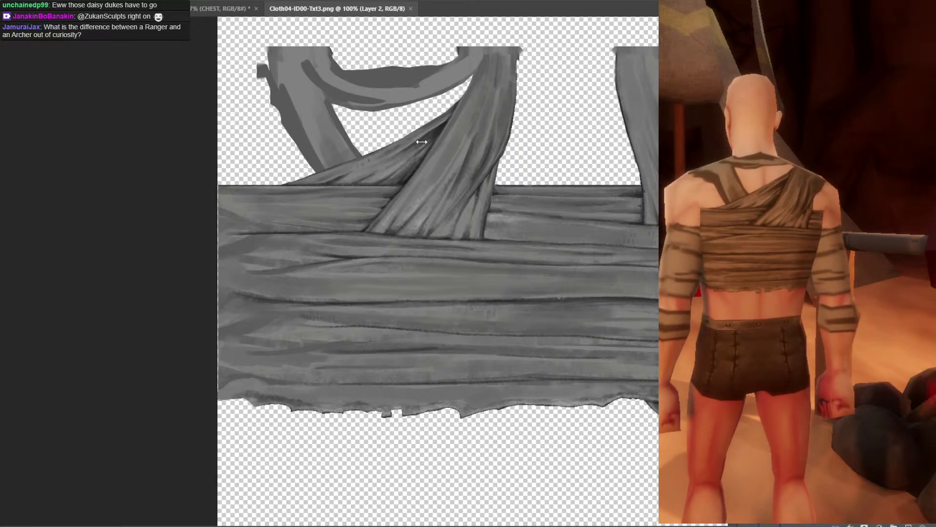
alt+click(339, 302)
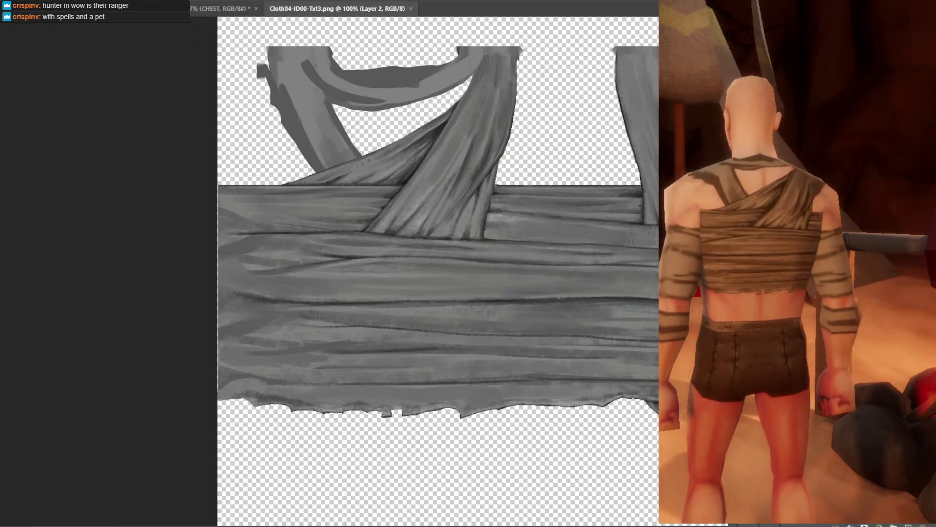
Touch up the narrow fold beside the diagonal strap and rework the forked crease's outer end with sampled greys.
alt+click(423, 128)
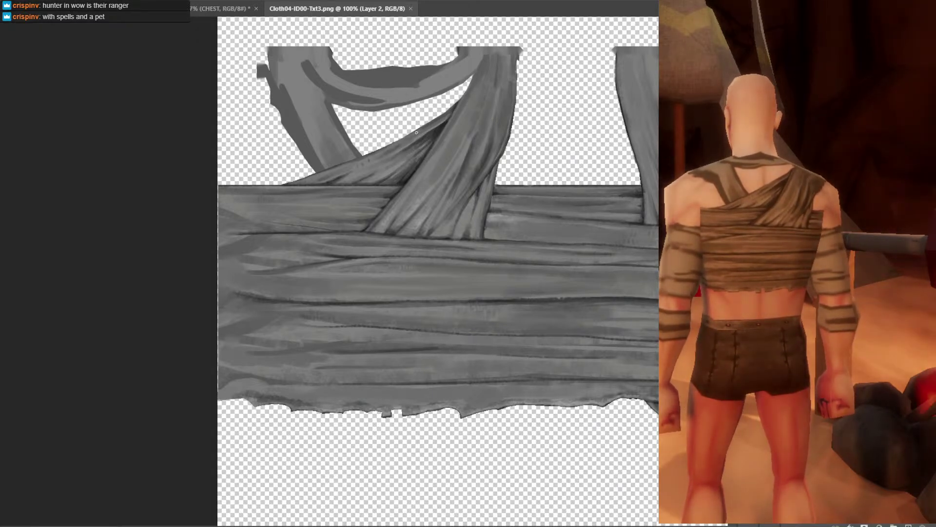
mouse_move(423, 127)
mouse_down()
mouse_move(446, 117)
mouse_move(430, 131)
mouse_up()
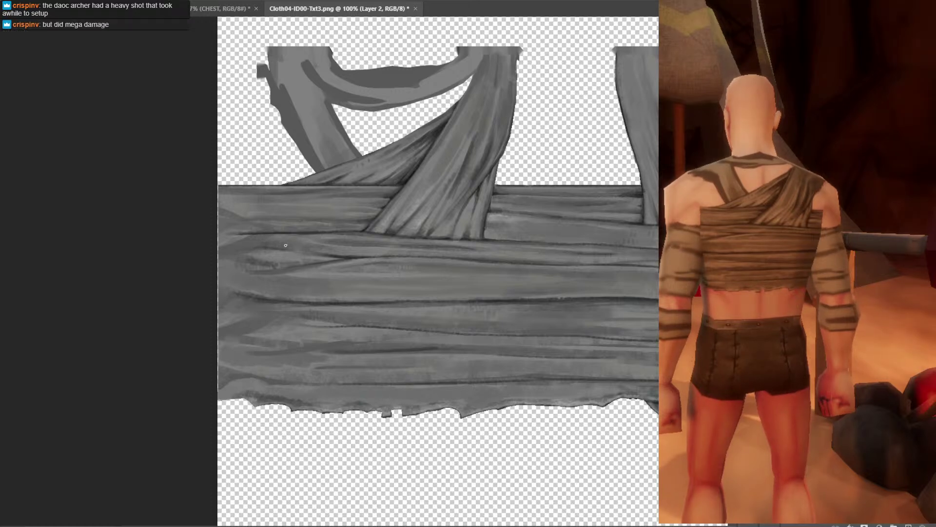
alt+click(258, 237)
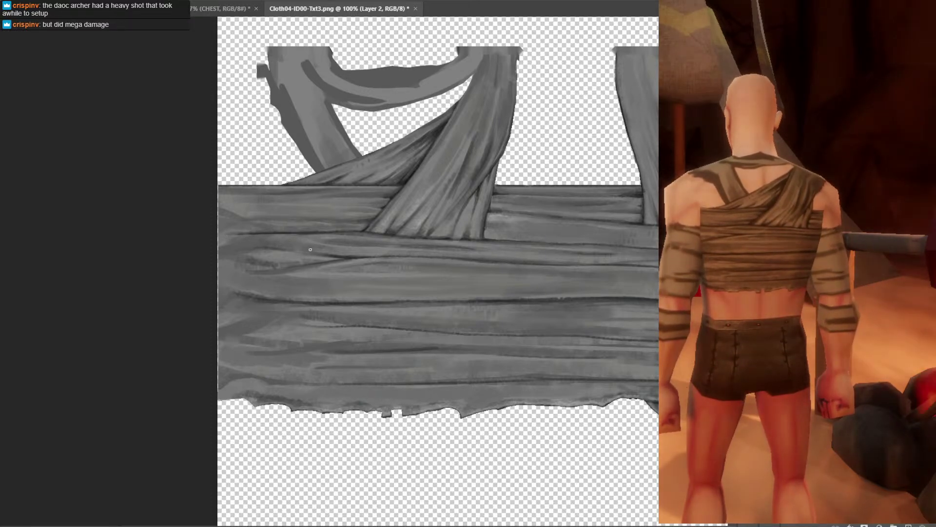
alt+click(341, 251)
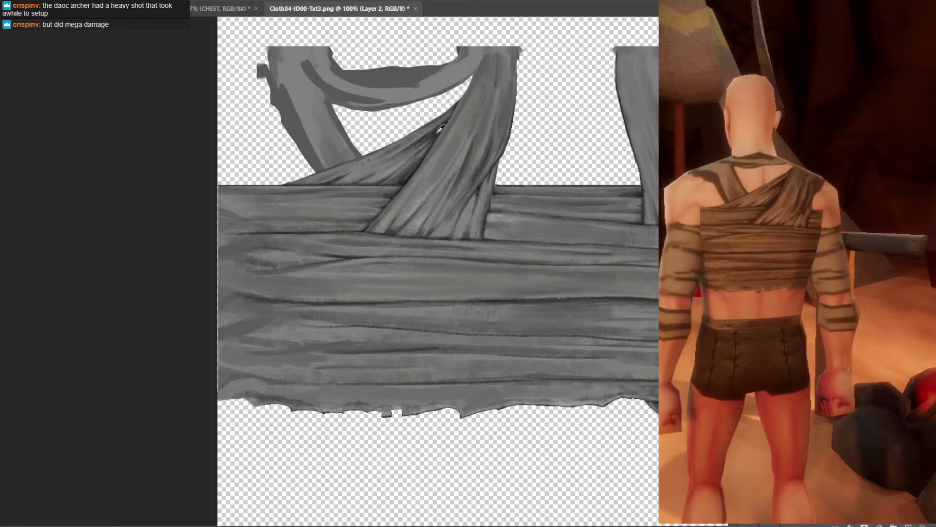
drag(286, 247, 321, 253)
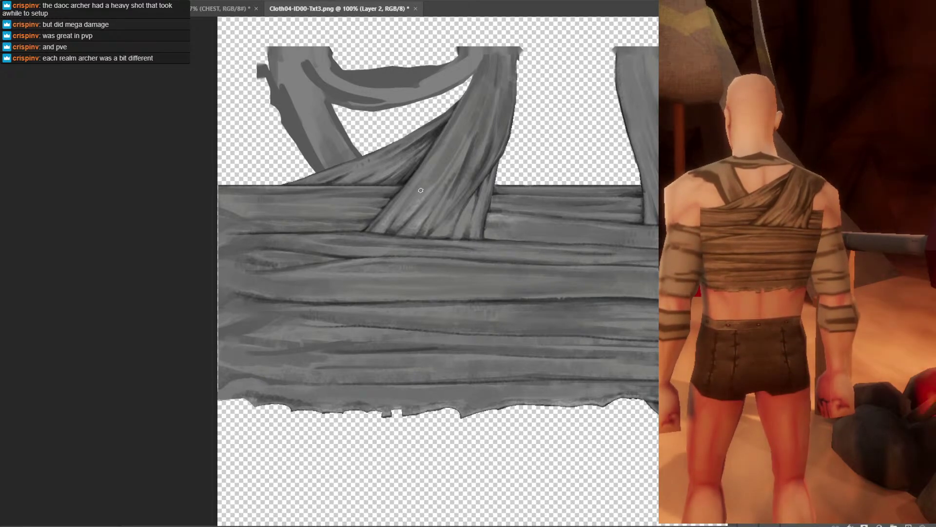
Blend the cloth around the long crease below the fork with sampled greys, and save the texture.
alt+click(350, 294)
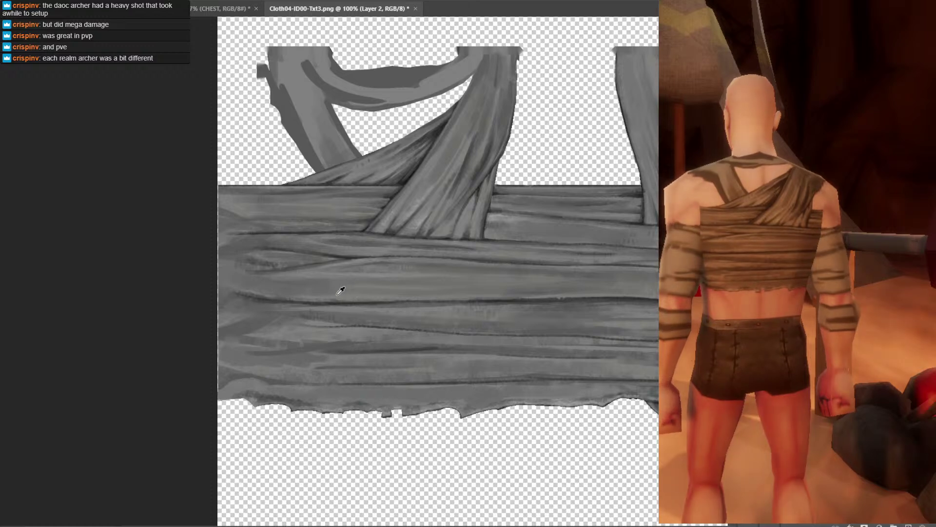
alt+click(340, 309)
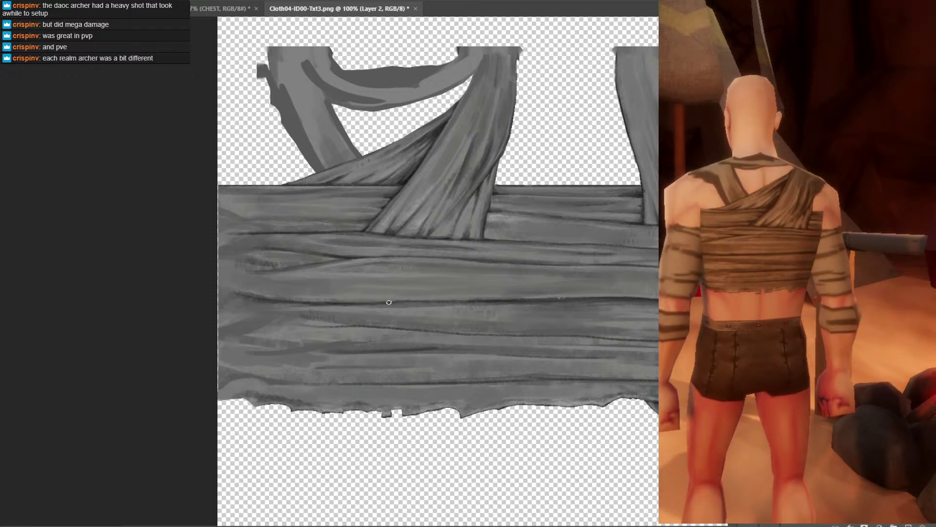
alt+click(336, 300)
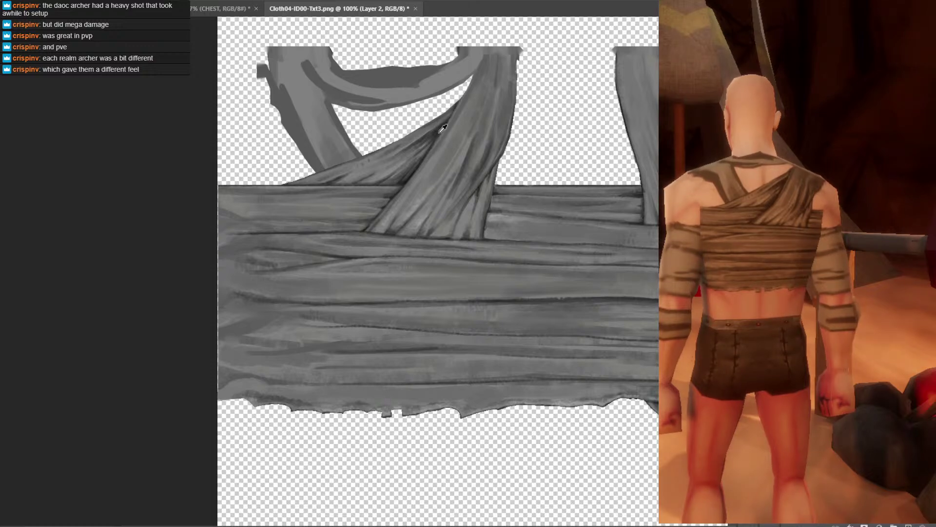
key(ctrl+s)
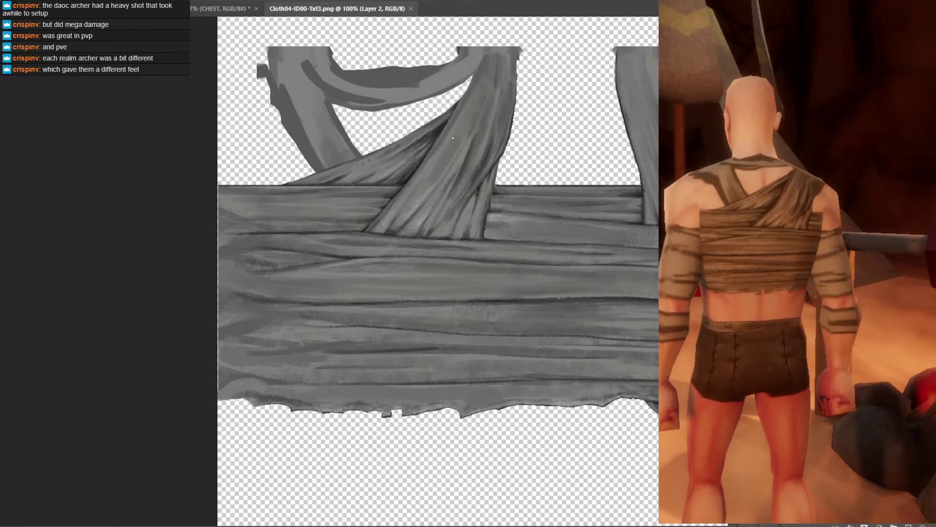
Smooth the shading along the wrap's outer edge below the forked crease with a sampled grey, and save the texture.
key(ctrl+minus)
key(ctrl+plus)
key(ctrl+plus)
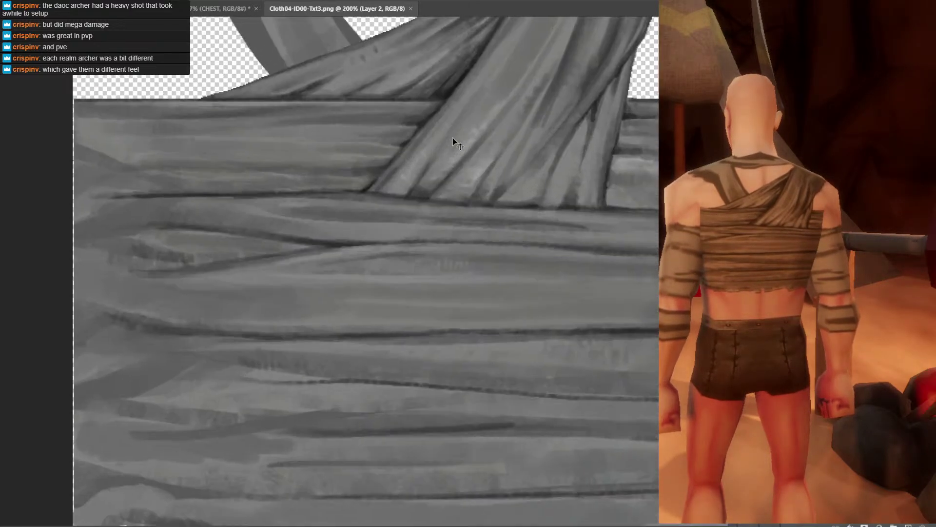
key(ctrl+minus)
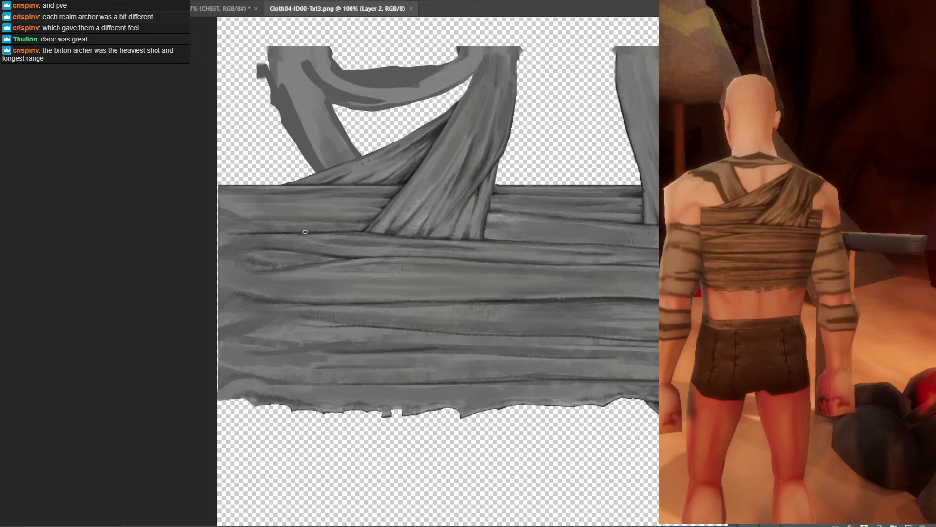
drag(305, 231, 302, 237)
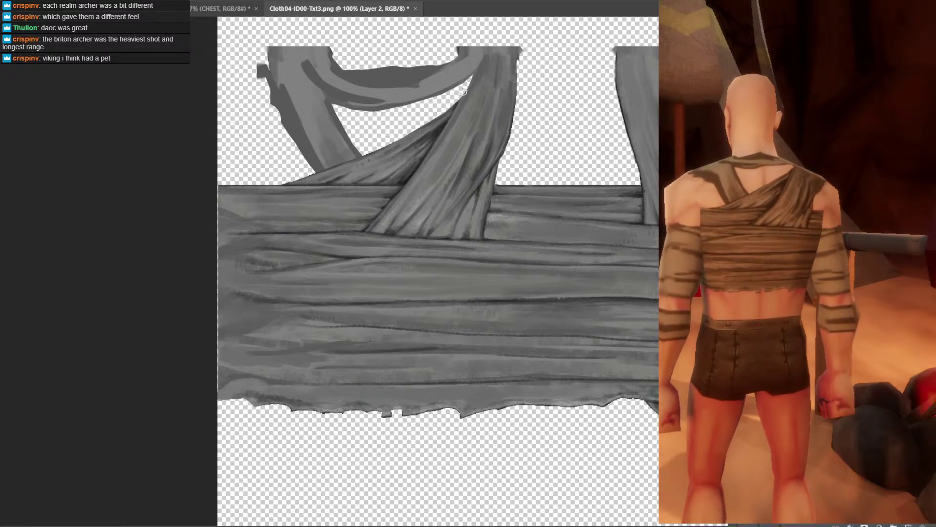
alt+click(256, 329)
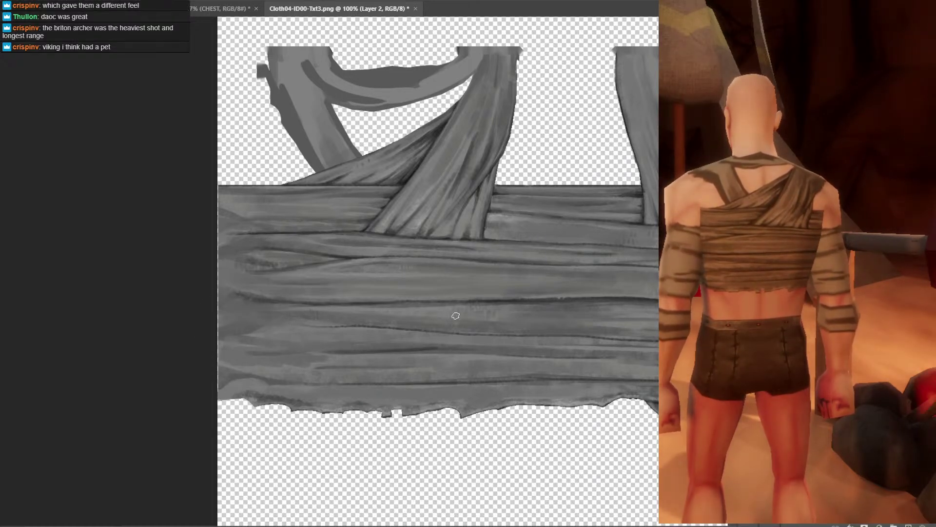
key(ctrl+minus)
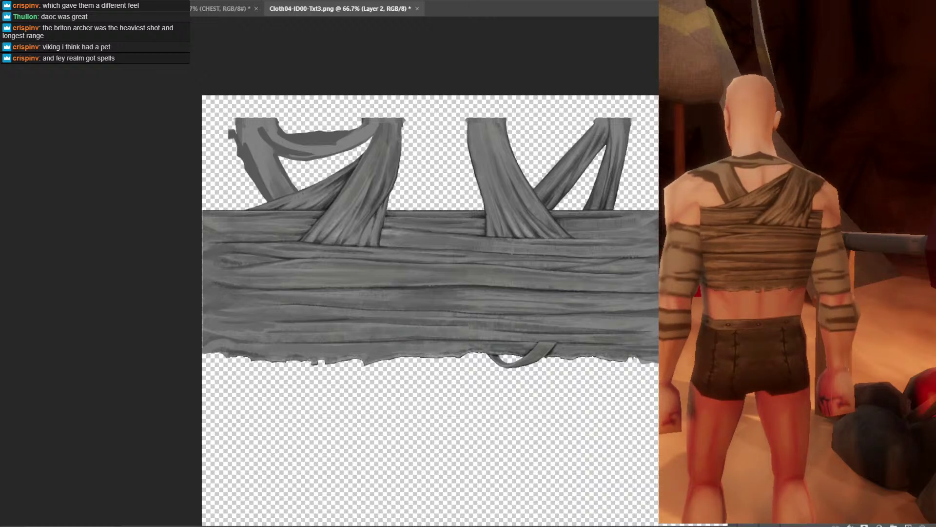
key(ctrl+s)
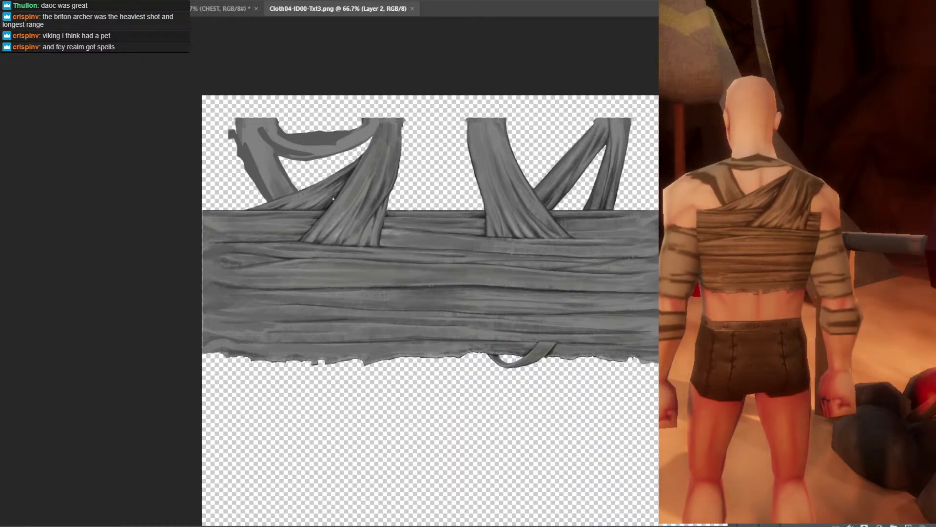
Lasso a tapering wedge across the forked crease and repaint the cloth inside it with a sampled grey.
scroll(296, 254, up, 2)
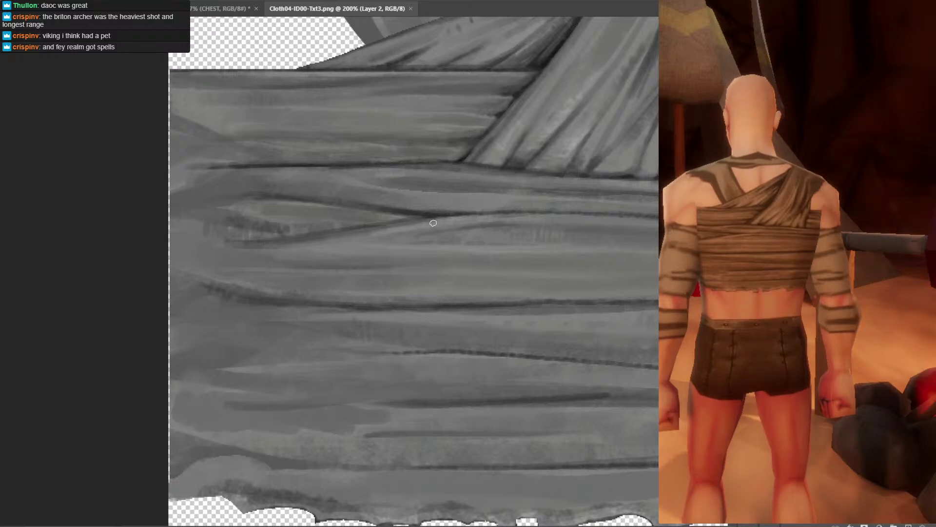
drag(369, 211, 454, 220)
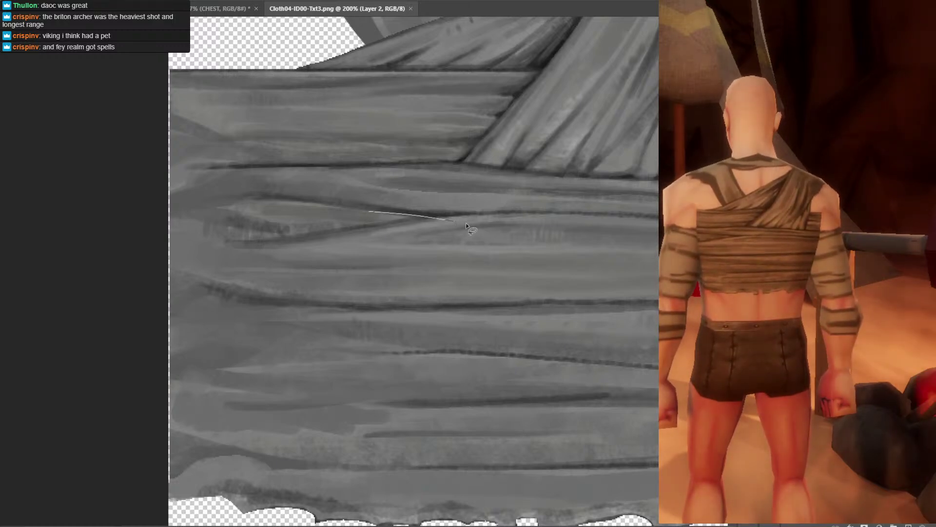
shift+click(577, 249)
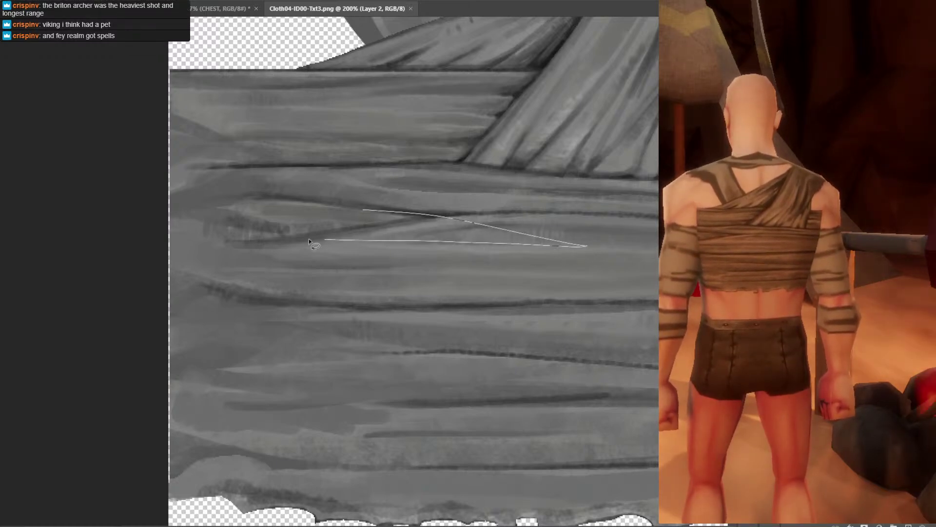
click(263, 237)
click(285, 211)
click(363, 210)
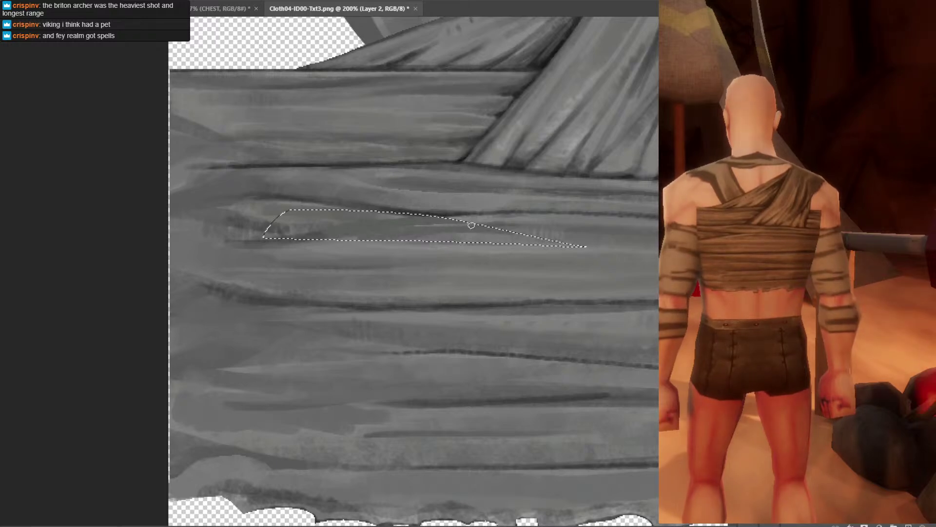
key(ctrl+s)
alt+click(373, 214)
mouse_move(471, 226)
mouse_down()
mouse_move(332, 231)
mouse_move(397, 220)
mouse_up()
mouse_move(504, 234)
mouse_down()
mouse_move(316, 240)
mouse_move(444, 231)
mouse_move(598, 249)
mouse_up()
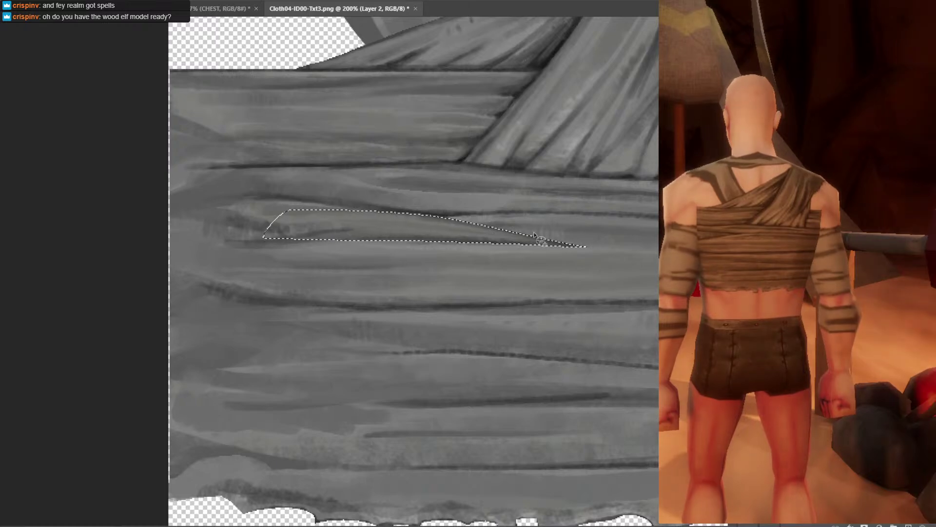
Darken the wedge's upper edge into a diagonal crease with an adjusted brush, clear the selection, and save the texture.
right_click(506, 249)
click(579, 265)
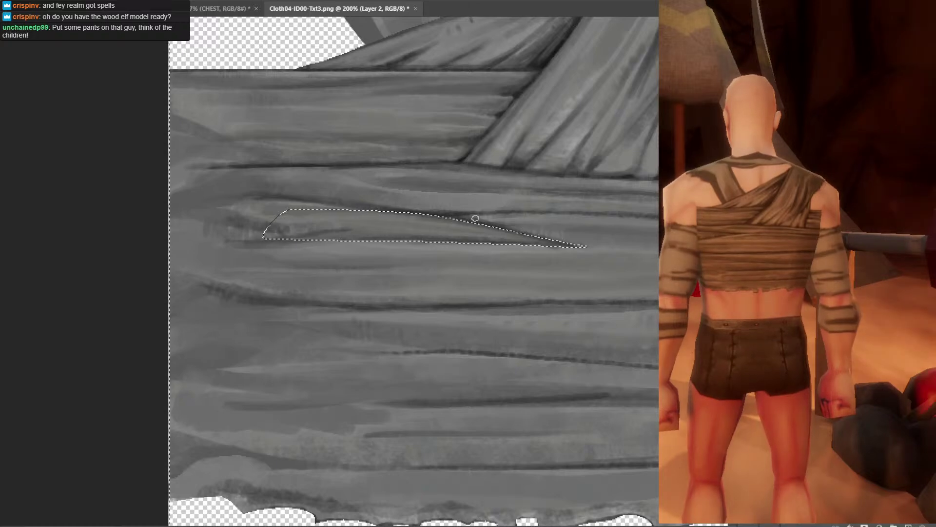
key(ctrl+d)
key(ctrl+minus)
key(ctrl+s)
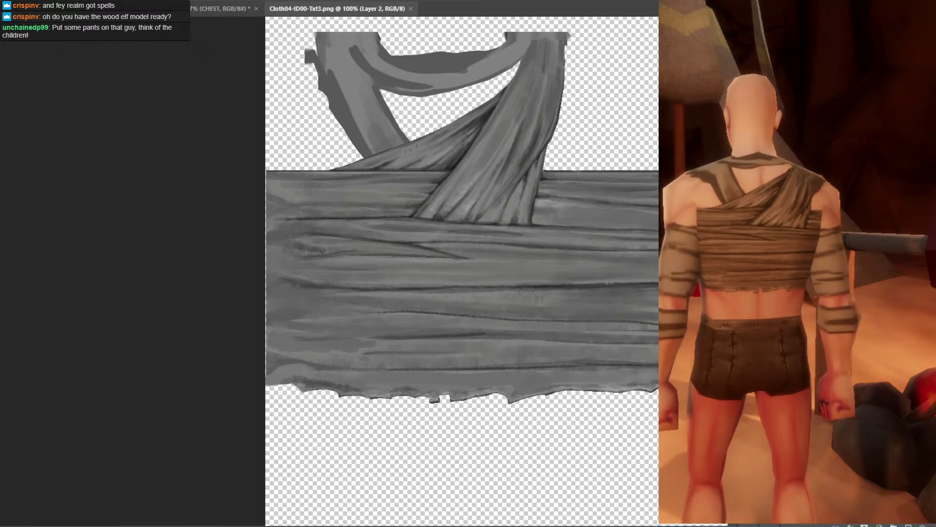
Lasso the cloth just below the diagonal crease's tip, paint a lighter edge there, and clear the selection.
key(ctrl+plus)
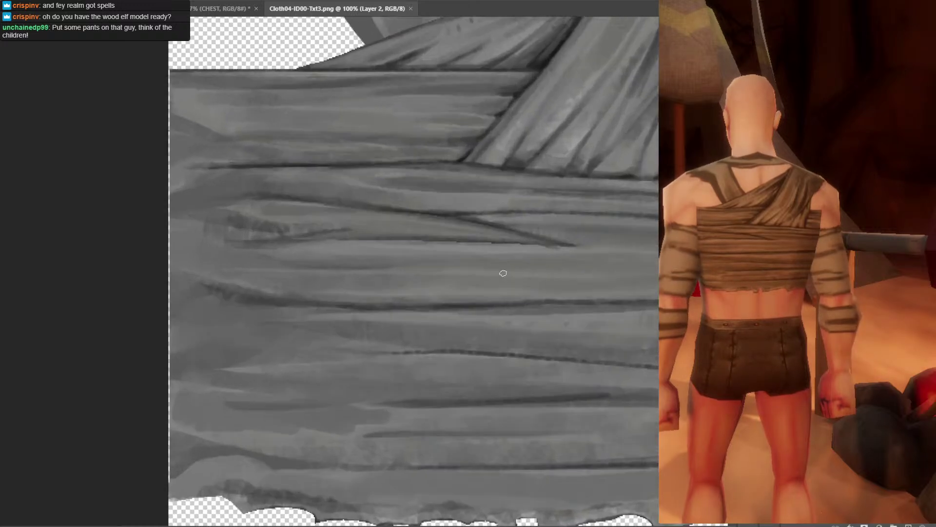
mouse_move(564, 258)
mouse_down()
mouse_move(522, 247)
mouse_move(642, 255)
mouse_move(521, 253)
mouse_up()
key(alt+d)
key(b)
drag(605, 252, 646, 253)
key(ctrl+d)
Lasso a thin strip extending inward from the diagonal crease's tip, shade it as a continuing crease, and save the texture.
key(l)
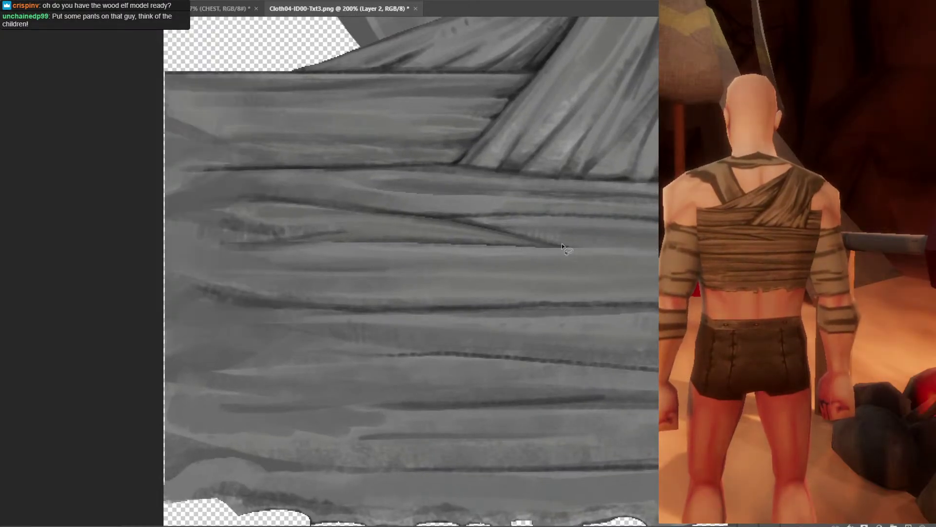
mouse_move(558, 245)
mouse_down()
mouse_move(656, 247)
mouse_move(546, 250)
mouse_move(656, 239)
mouse_move(535, 246)
mouse_up()
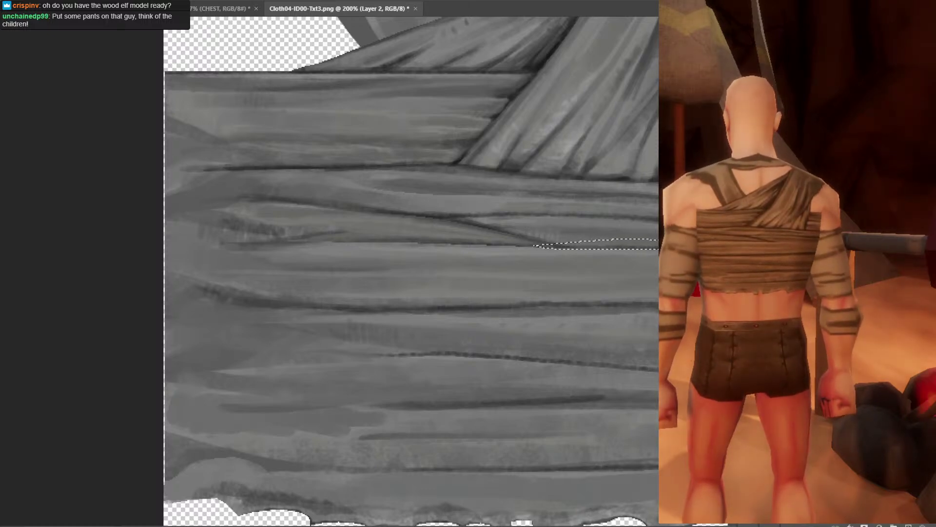
drag(651, 248, 535, 260)
key(ctrl+minus)
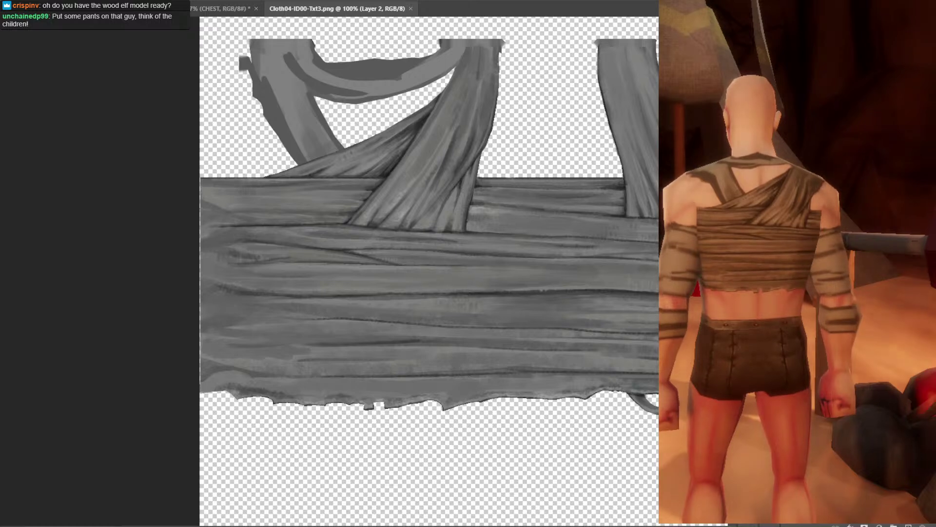
Lasso a narrow band along the crease beneath the strap's base, deepen its shading, and save the texture.
key(ctrl+plus)
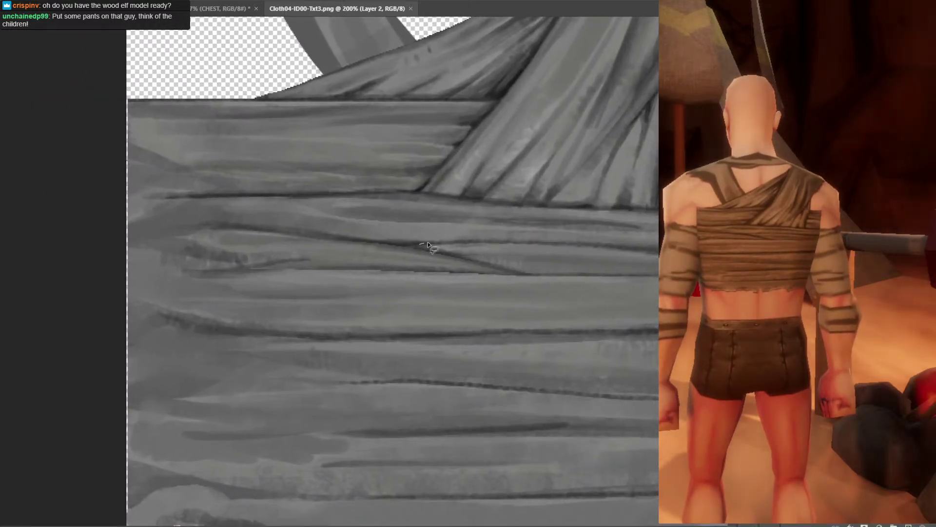
mouse_move(428, 247)
mouse_down()
mouse_move(541, 241)
mouse_move(649, 248)
mouse_move(666, 260)
mouse_move(418, 248)
mouse_up()
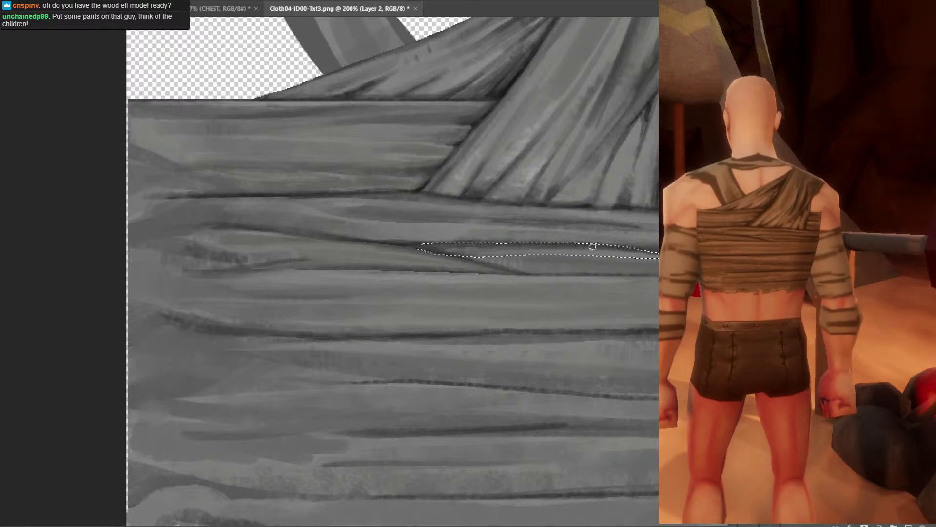
scroll(581, 238, down, 3)
scroll(581, 238, up, 3)
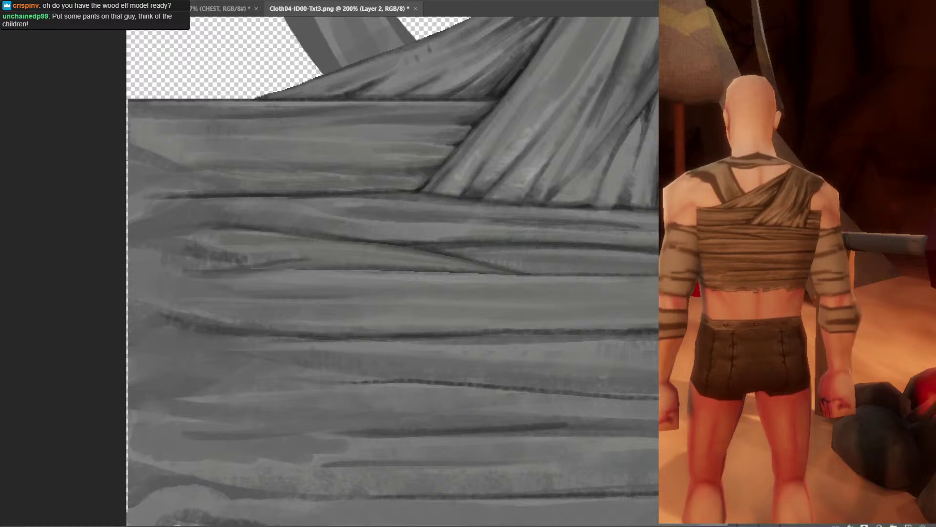
key(ctrl+minus)
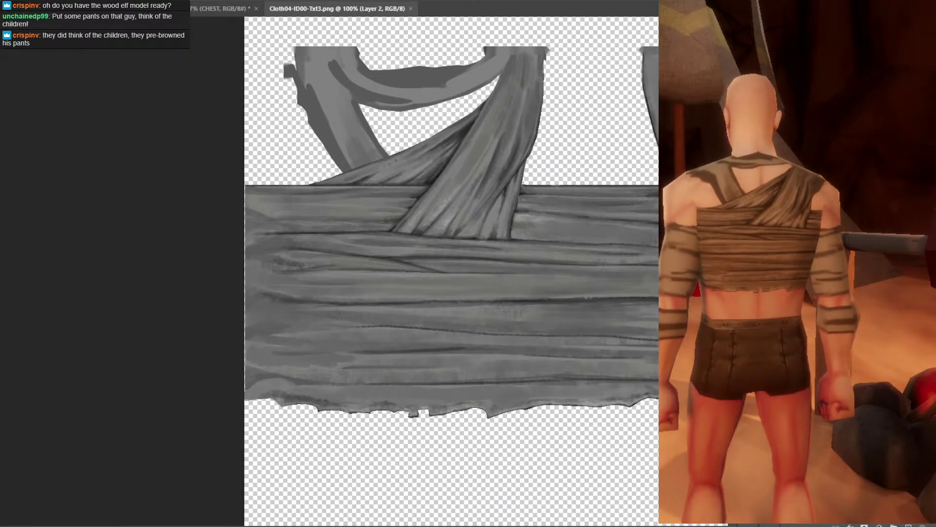
Lasso a slanted band in the cloth beneath the extended crease, shade its upper edge, and save the texture.
scroll(589, 284, up, 3)
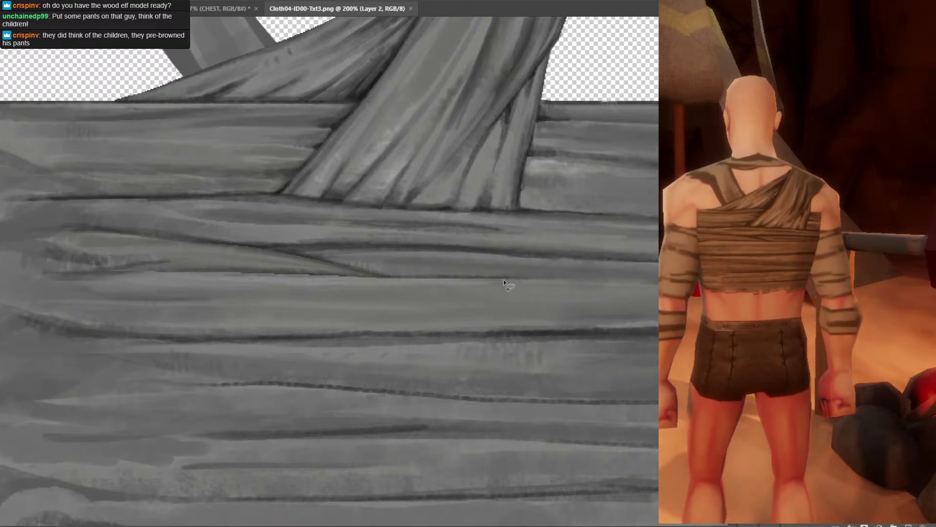
click(506, 282)
drag(610, 292, 441, 304)
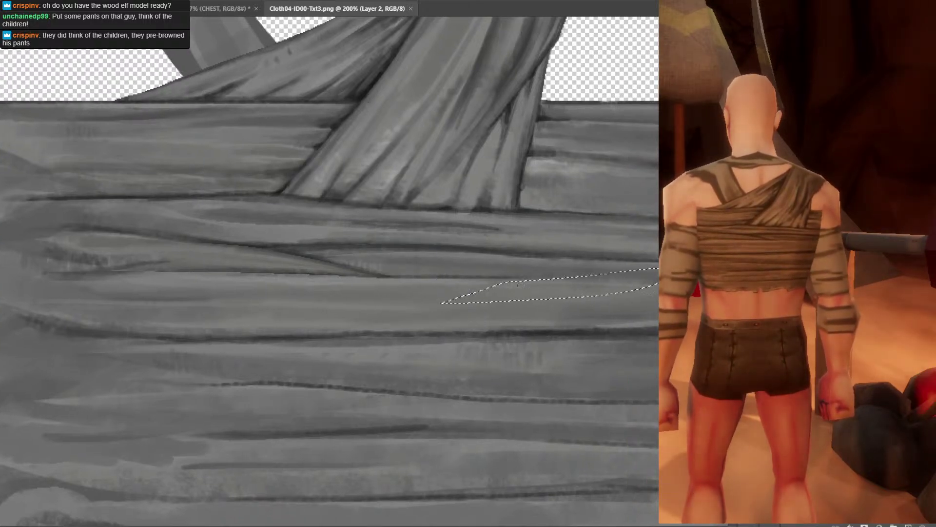
drag(546, 282, 645, 273)
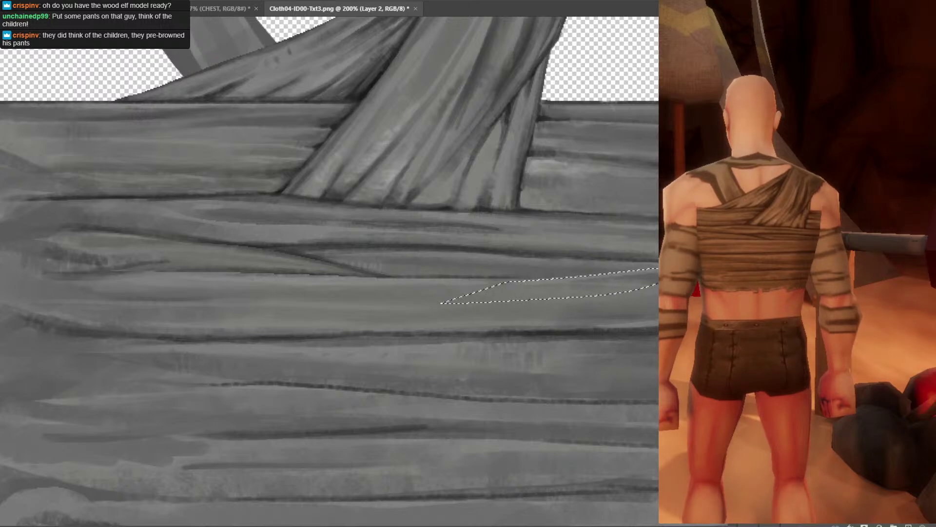
key(ctrl+d)
key(ctrl+minus)
key(ctrl+s)
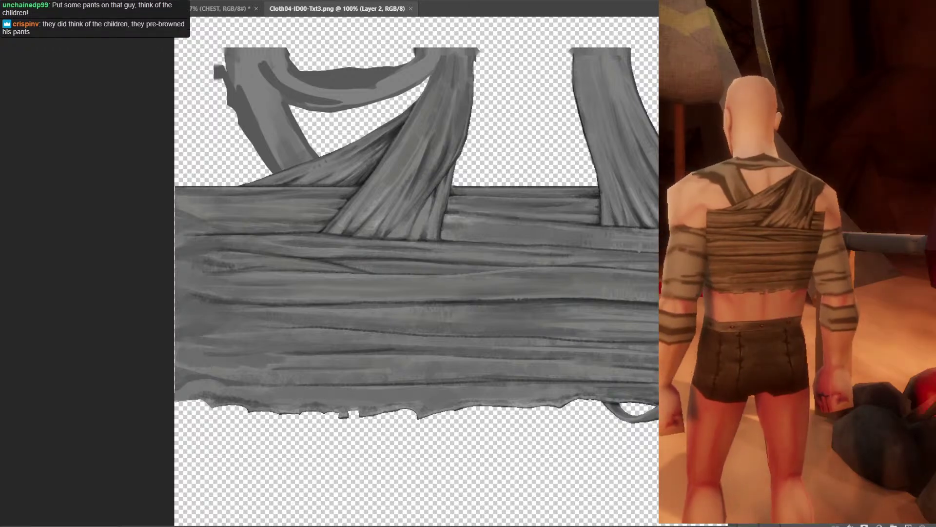
Sample a tone from the cloth, darken the horizontal crease running inward beneath the diagonal crease, and save the texture.
alt+click(222, 278)
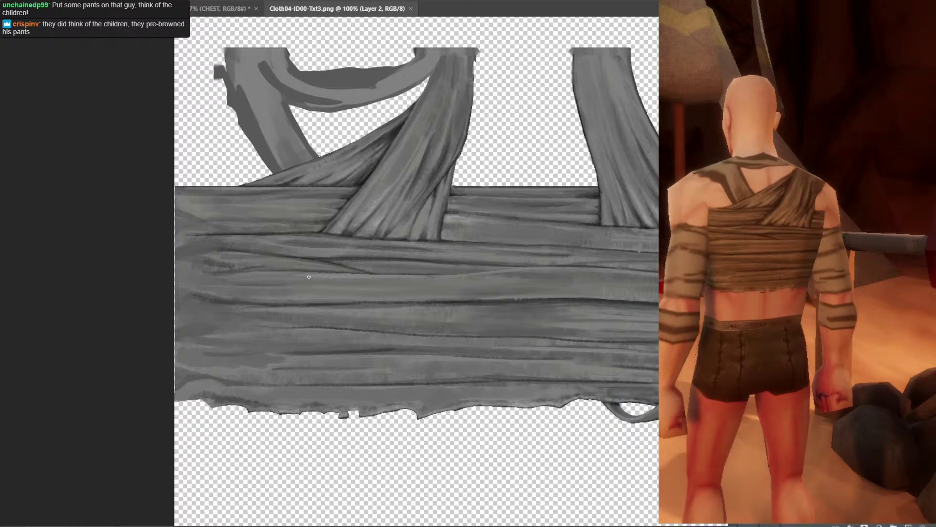
drag(232, 277, 352, 278)
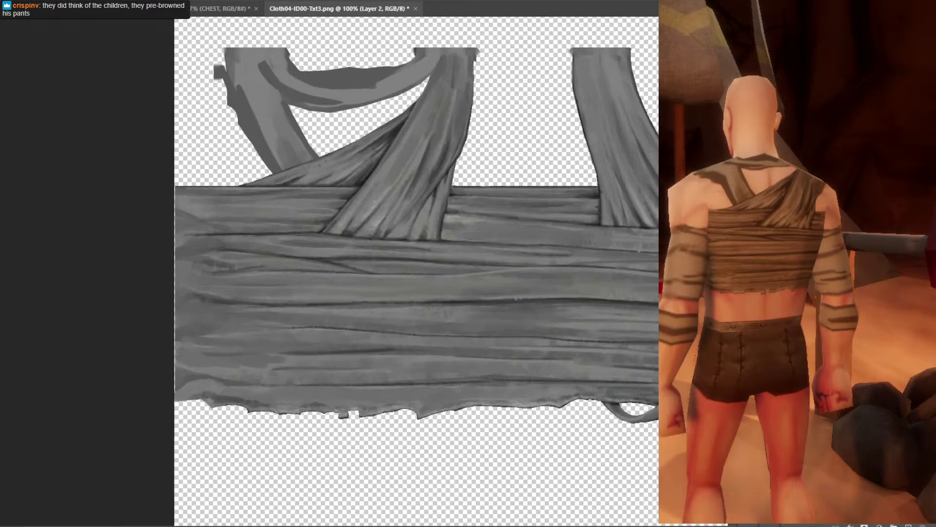
key(ctrl+s)
drag(603, 343, 571, 401)
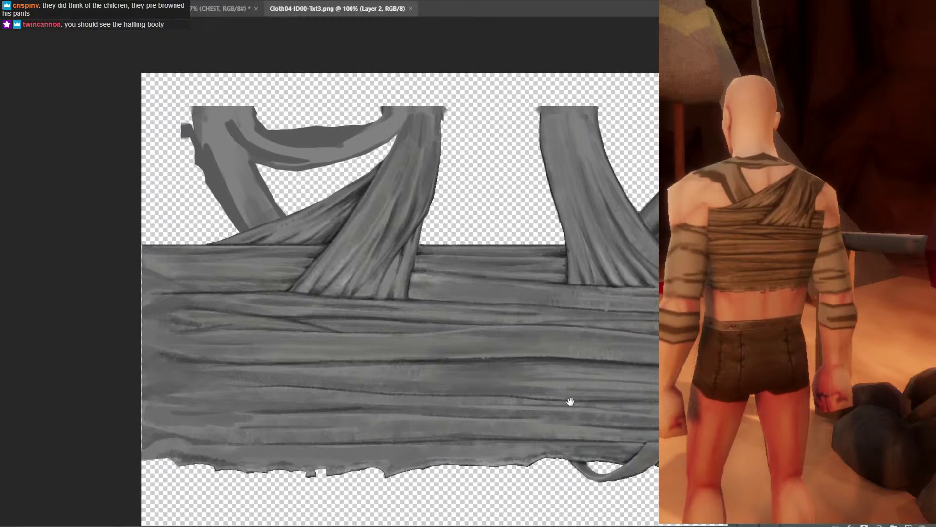
scroll(571, 401, down, 1)
scroll(558, 360, up, 3)
key(l)
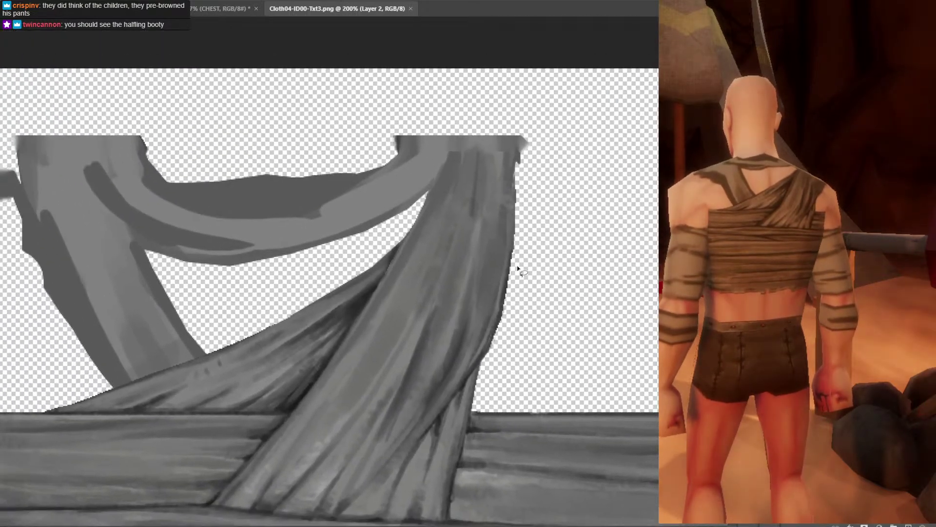
mouse_move(423, 204)
mouse_down()
mouse_move(267, 82)
mouse_move(37, 97)
mouse_move(4, 207)
mouse_move(57, 346)
mouse_move(93, 391)
mouse_move(125, 386)
mouse_move(268, 295)
mouse_up()
scroll(289, 311, down, 3)
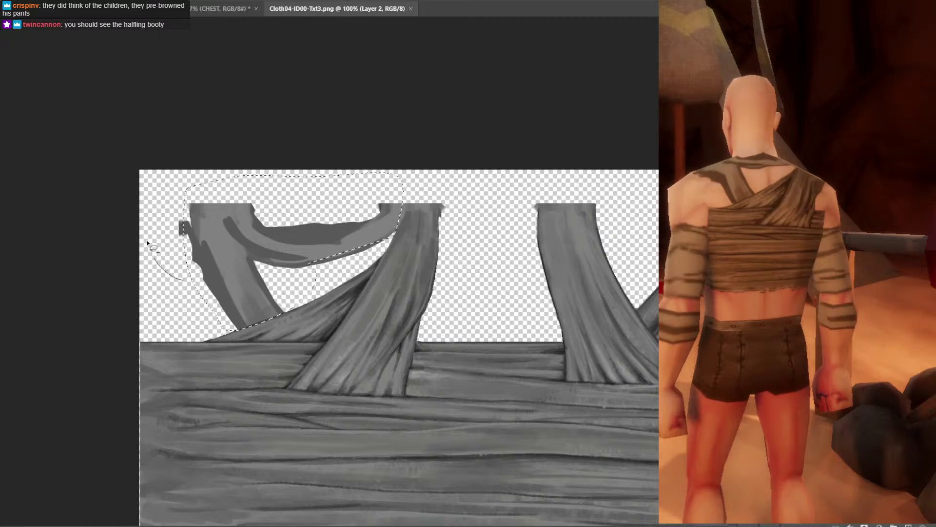
scroll(489, 264, right, 5)
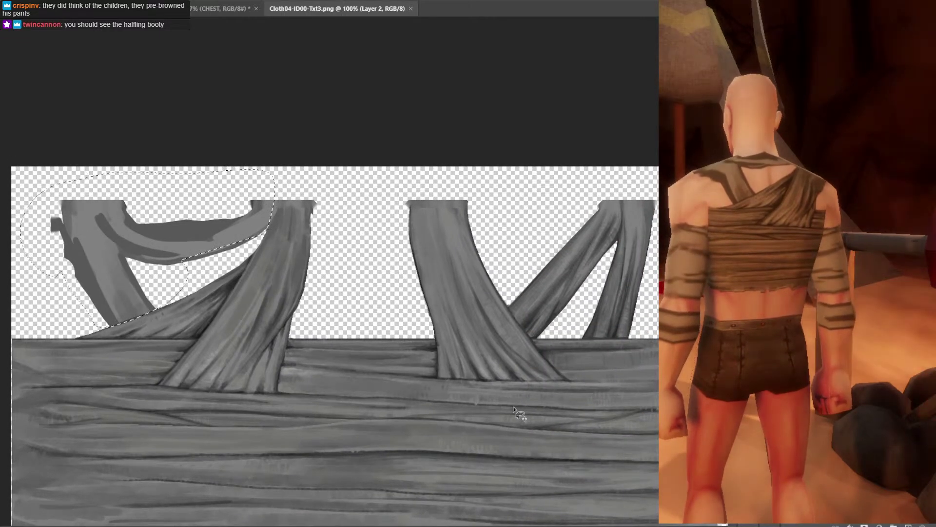
drag(507, 301, 519, 330)
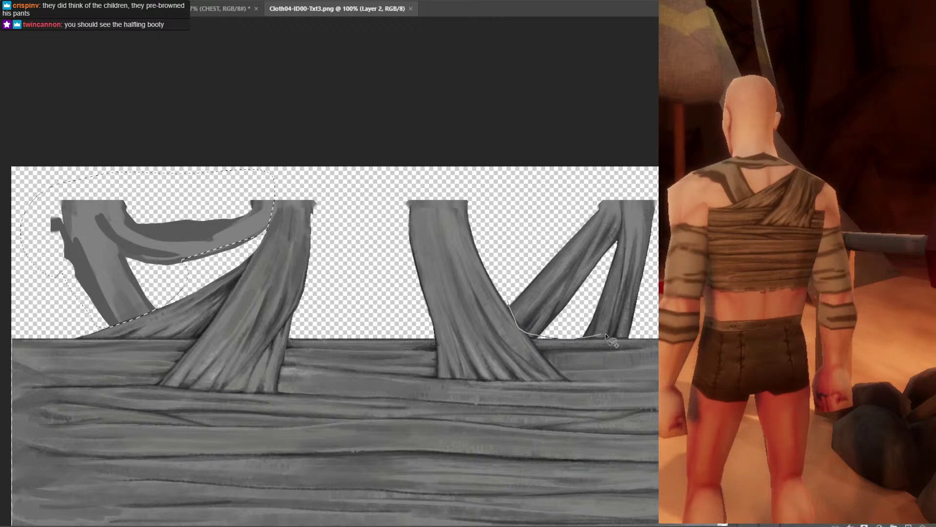
drag(607, 336, 608, 337)
key(ctrl+d)
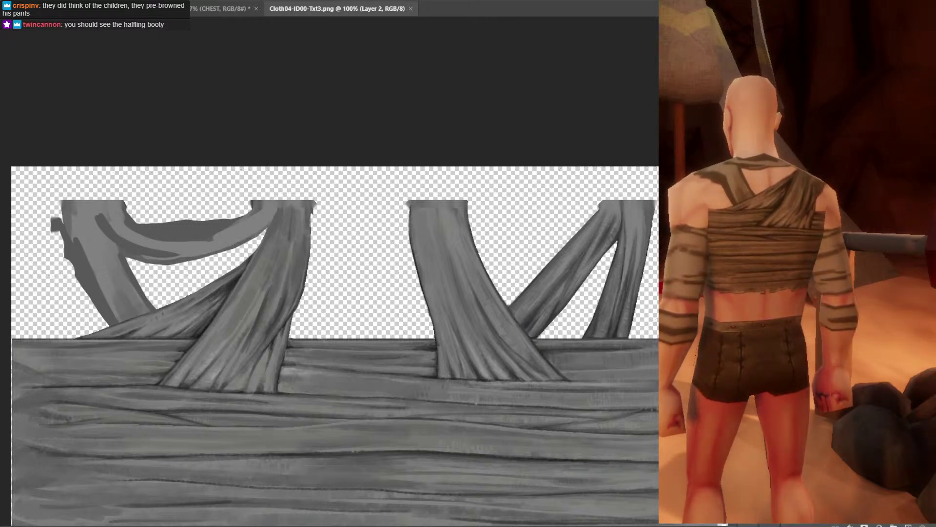
Paint a dark contact shadow and short fold marks along the base of the rough shoulder strap, where it meets the diagonal wrap.
drag(497, 346, 662, 324)
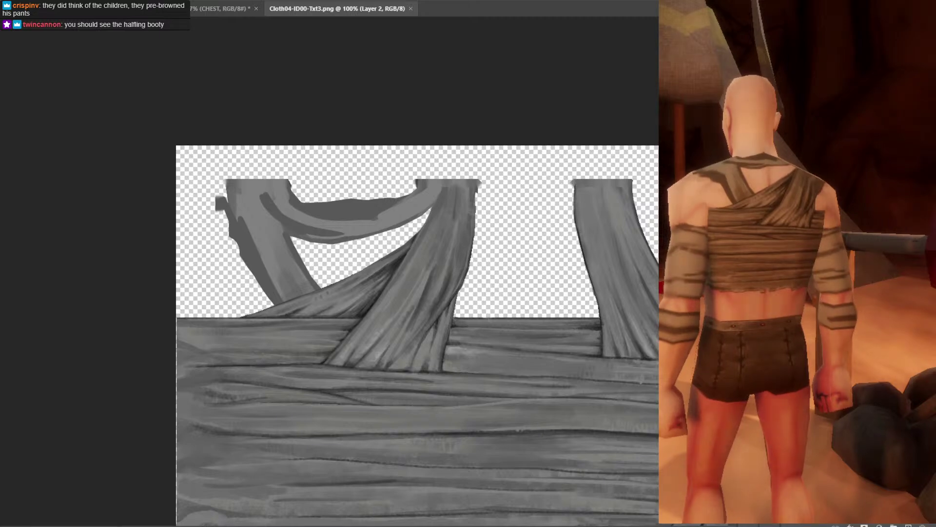
key(ctrl+plus)
drag(478, 403, 602, 380)
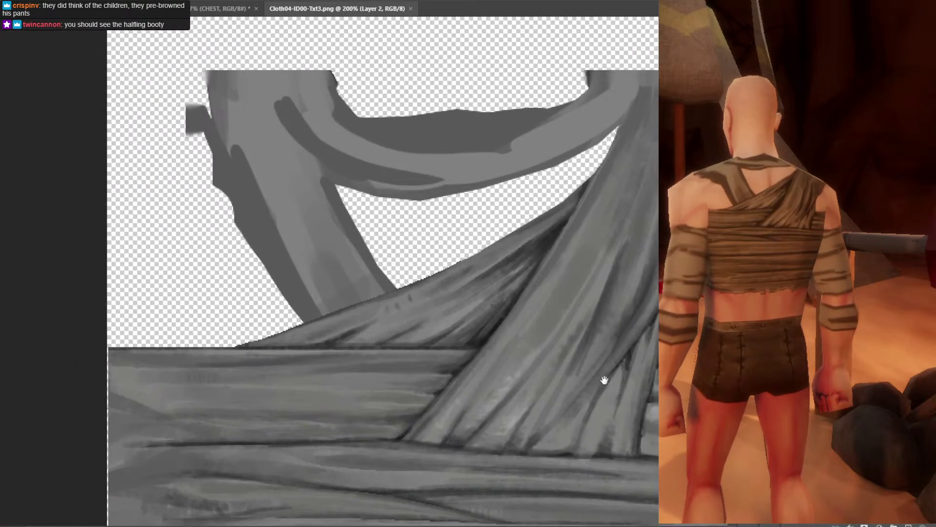
key(ctrl+minus)
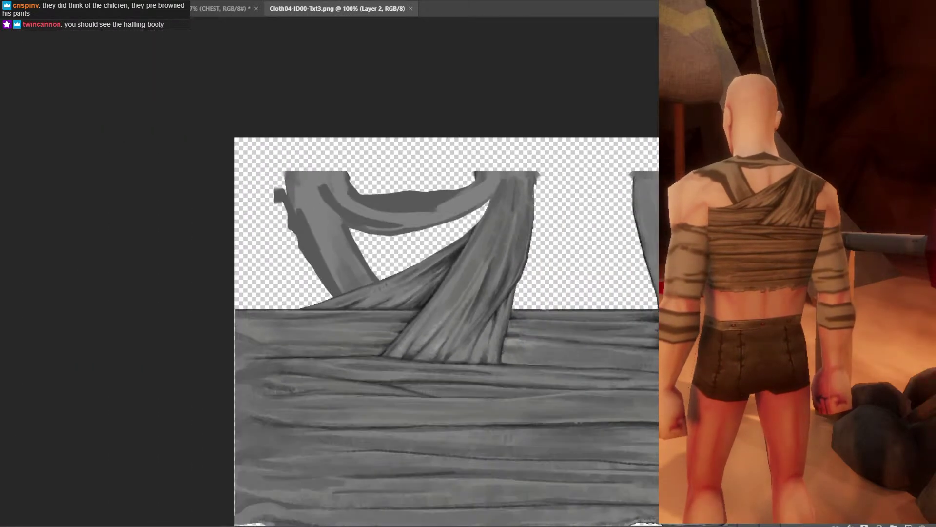
key(ctrl+plus)
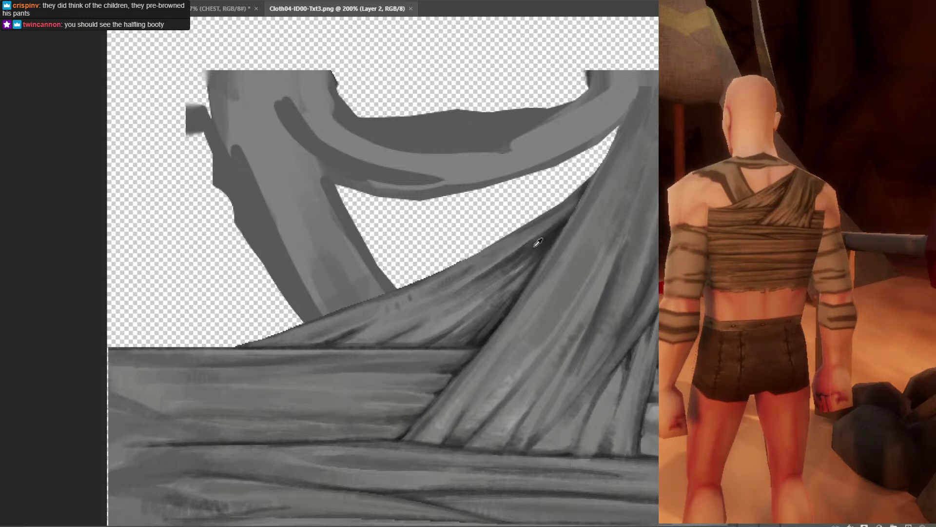
alt+click(554, 237)
mouse_move(382, 293)
mouse_down()
mouse_move(429, 273)
mouse_move(316, 313)
mouse_up()
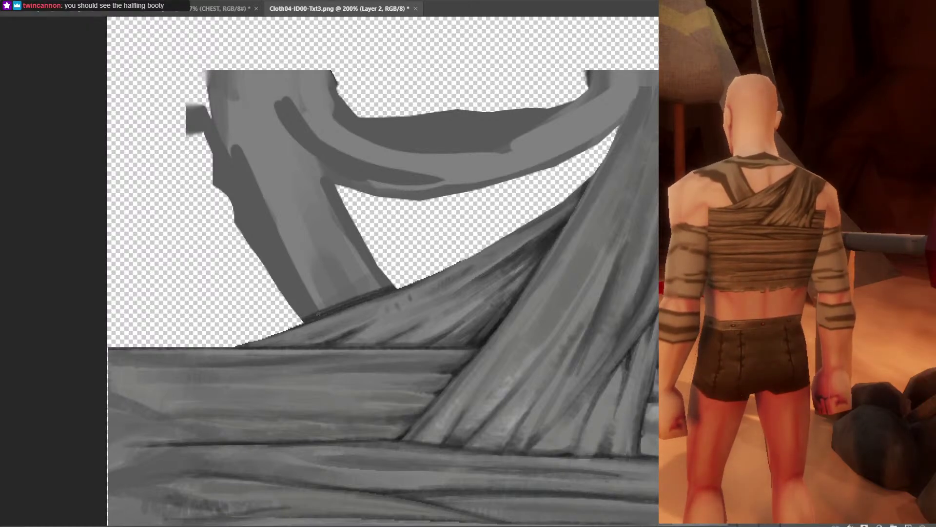
key(ctrl+z)
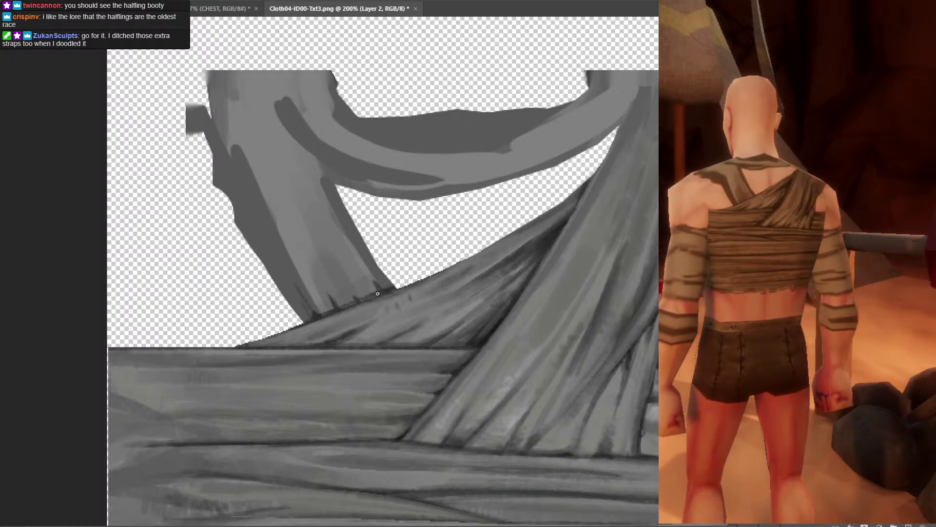
drag(413, 240, 405, 263)
key(ctrl+minus)
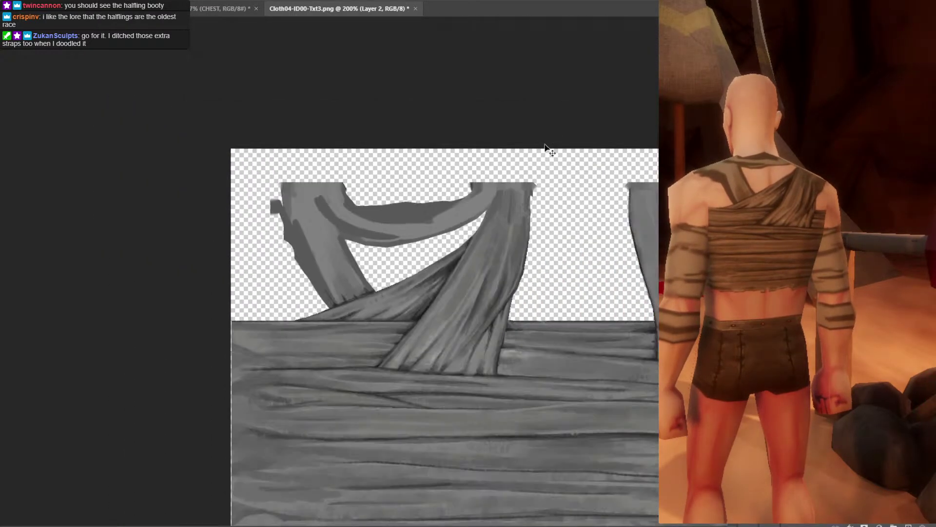
key(ctrl+plus)
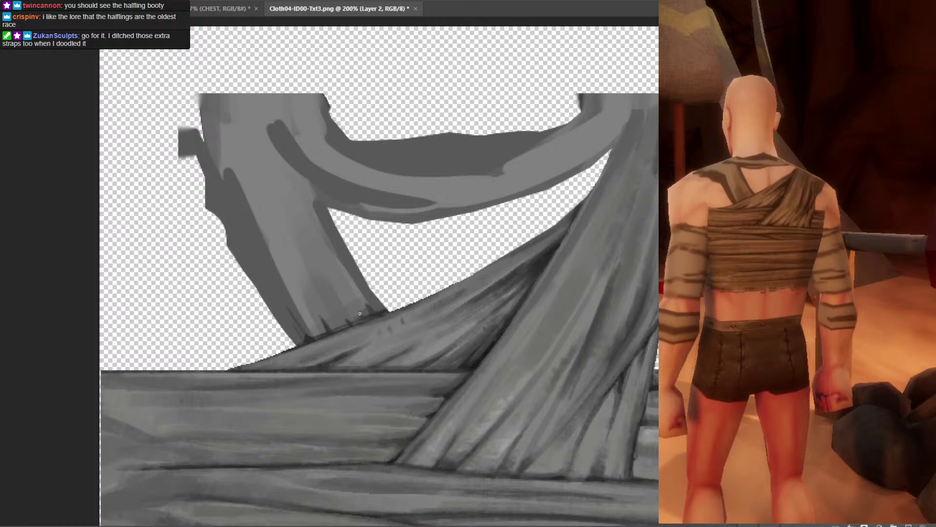
Lasso the ragged outer edge of the rough shoulder strap and erase it, including the protruding tab, to leave a smooth curve.
key(ctrl+minus)
drag(493, 266, 531, 247)
key(ctrl+plus)
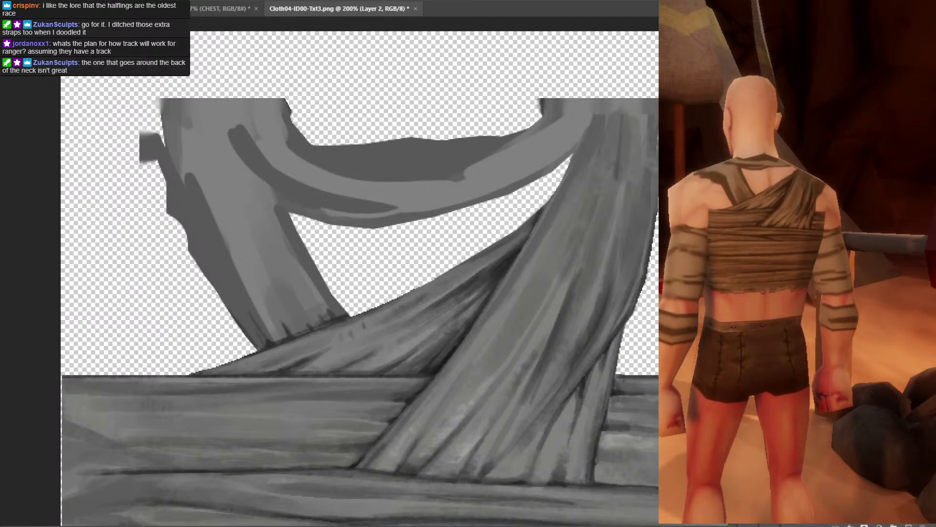
mouse_move(208, 274)
mouse_down()
mouse_move(180, 206)
mouse_move(161, 98)
mouse_up()
scroll(271, 437, down, 2)
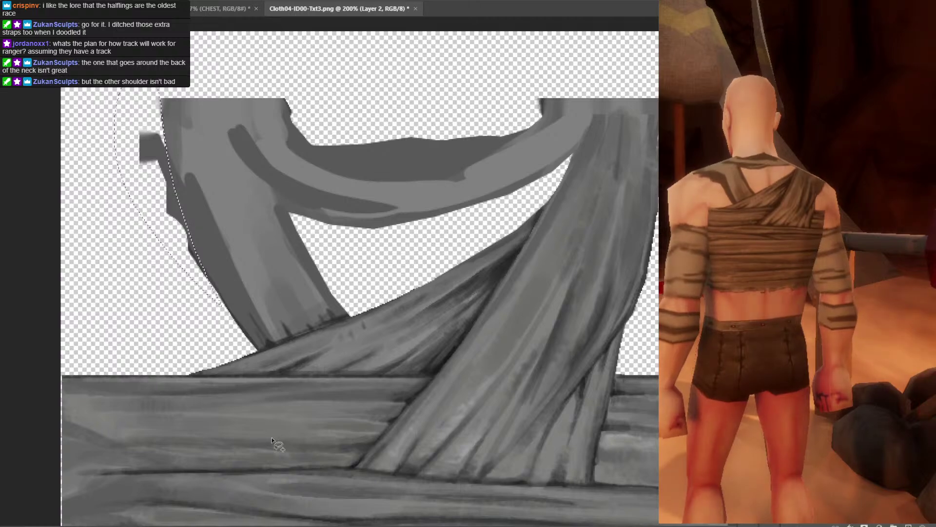
scroll(273, 441, down, 3)
scroll(273, 442, up, 1)
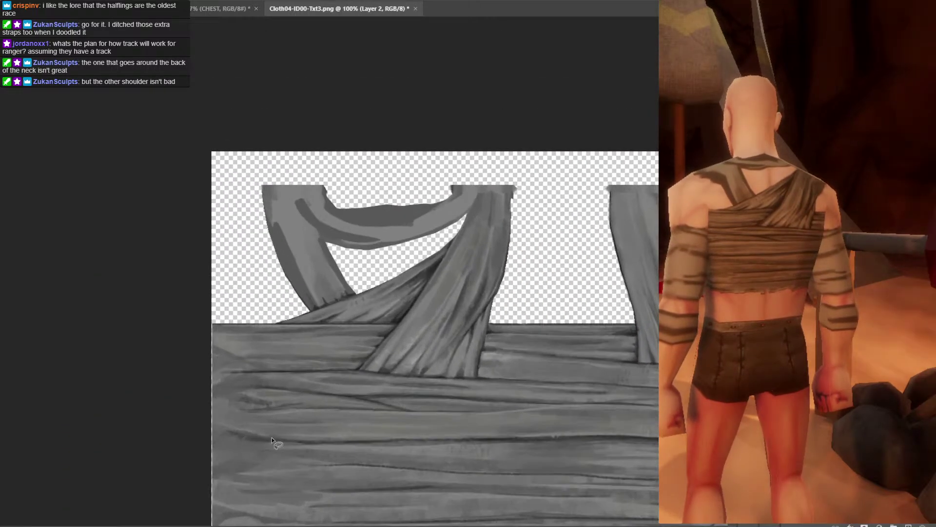
scroll(461, 245, right, 4)
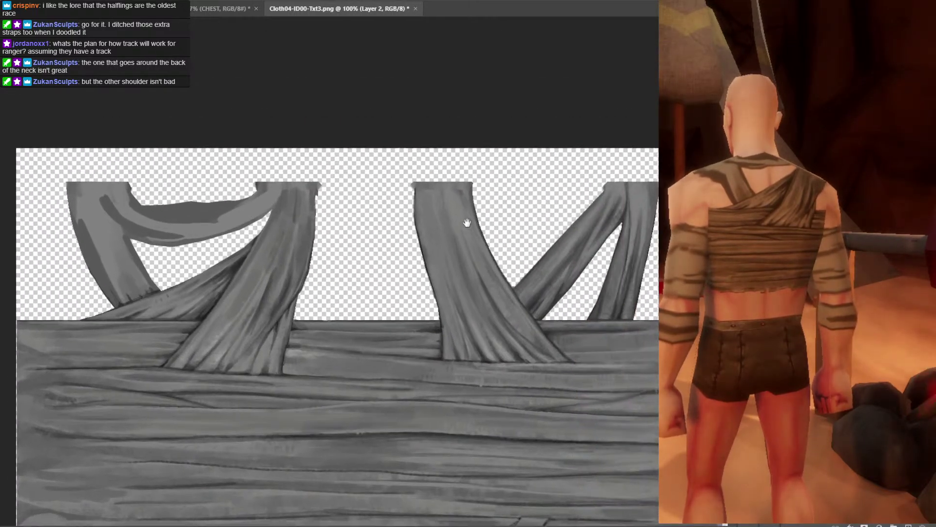
mouse_move(468, 222)
mouse_down()
mouse_move(591, 159)
mouse_move(535, 242)
mouse_up()
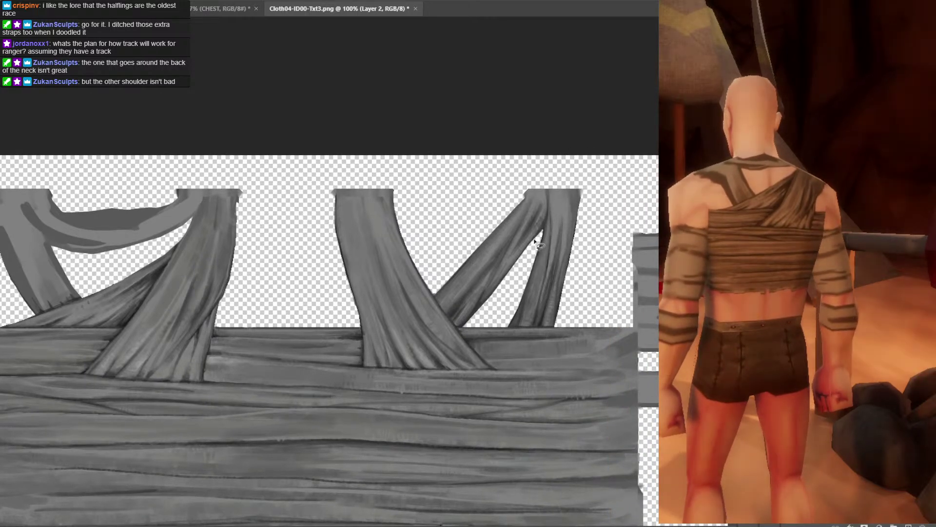
drag(547, 177, 549, 184)
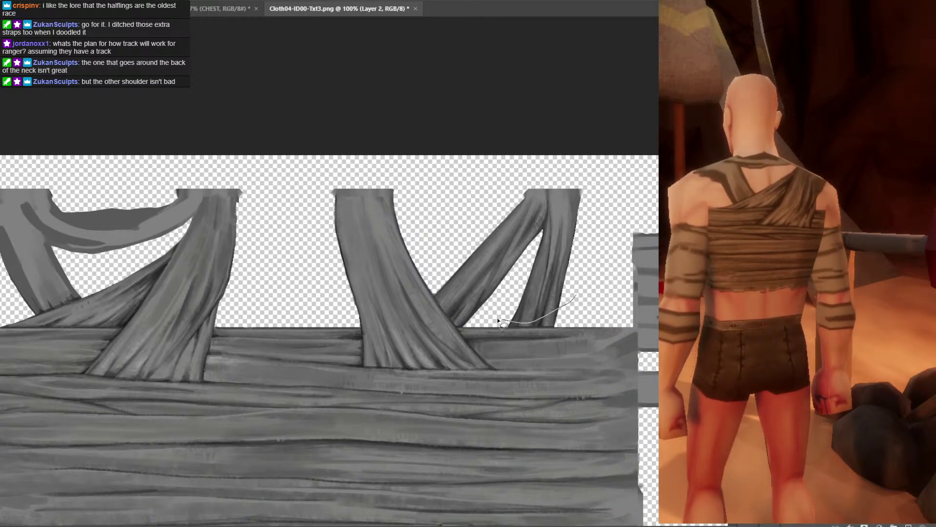
drag(498, 320, 432, 236)
drag(306, 266, 482, 235)
drag(363, 203, 366, 139)
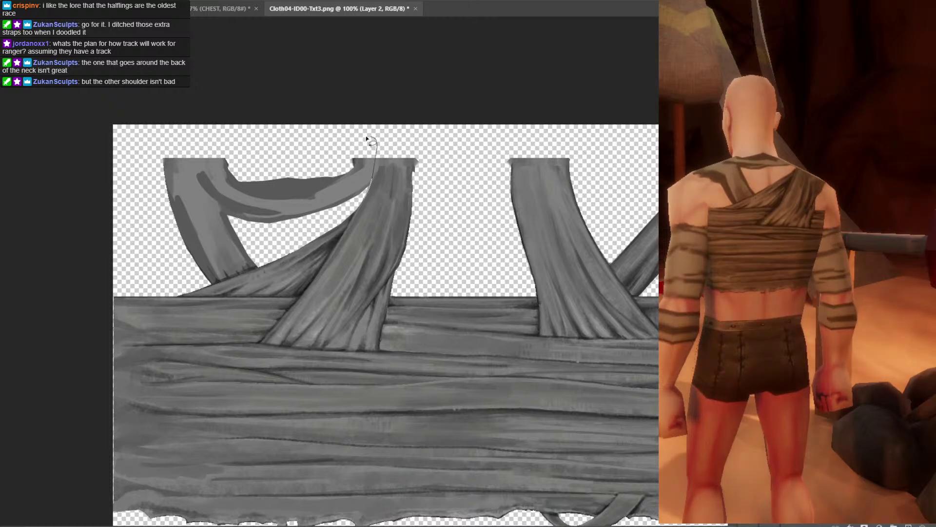
drag(293, 243, 295, 244)
key(ctrl+minus)
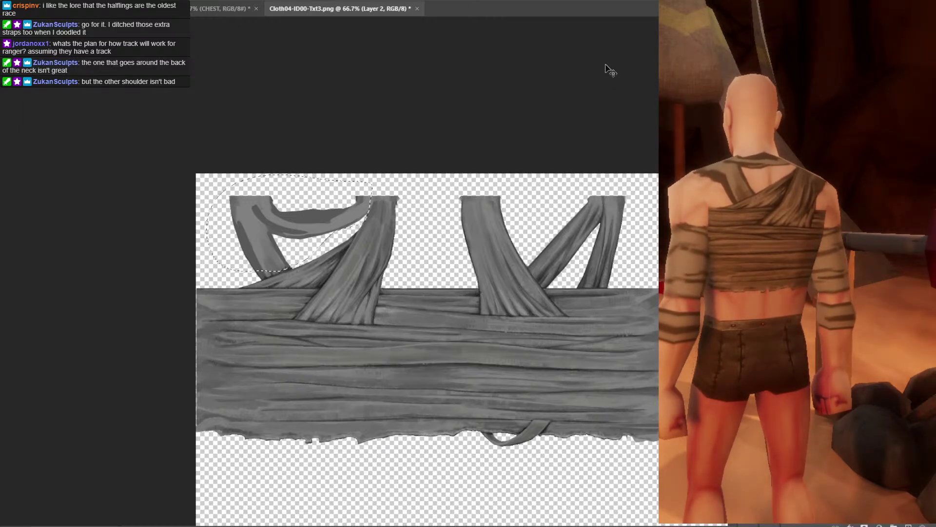
key(ctrl+d)
Blend the flat dark band along the shoulder strap's outer edge into a soft lengthwise fold with lighter and darker strokes.
key(ctrl+plus)
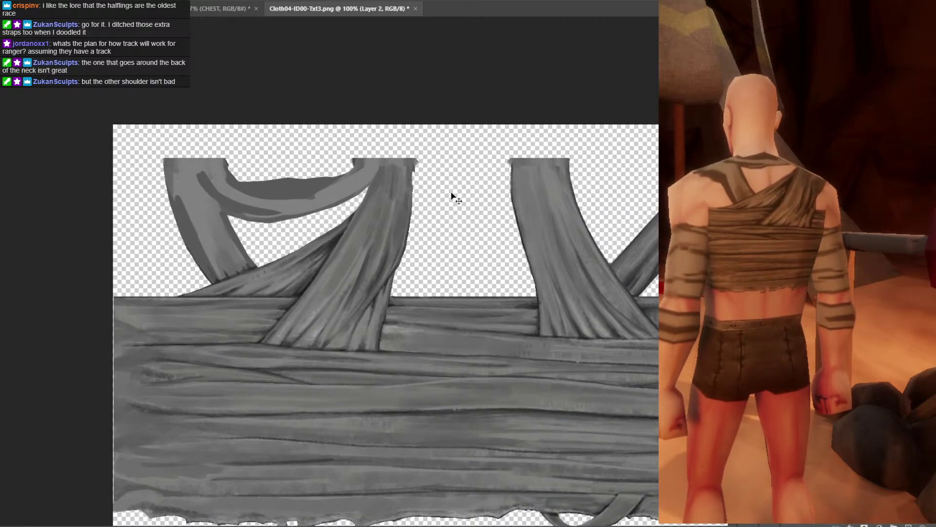
key(ctrl+plus)
drag(383, 226, 618, 236)
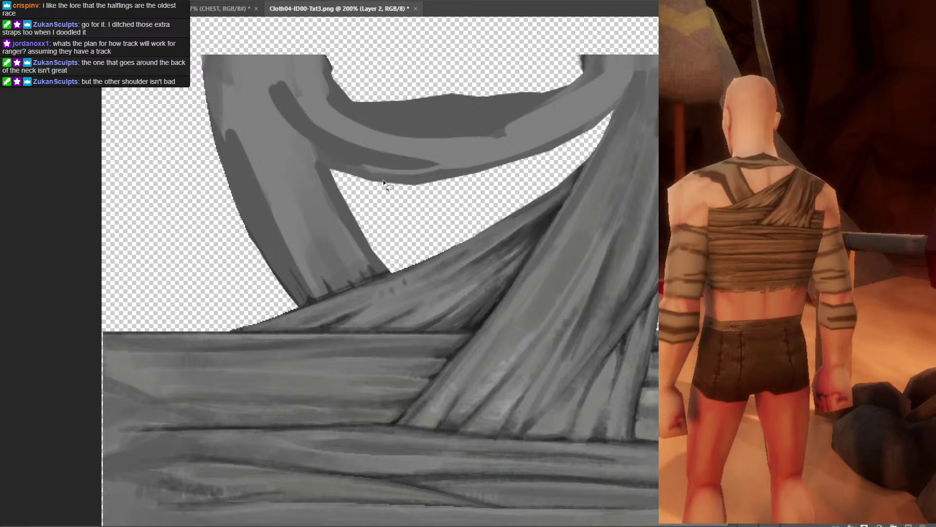
key(i)
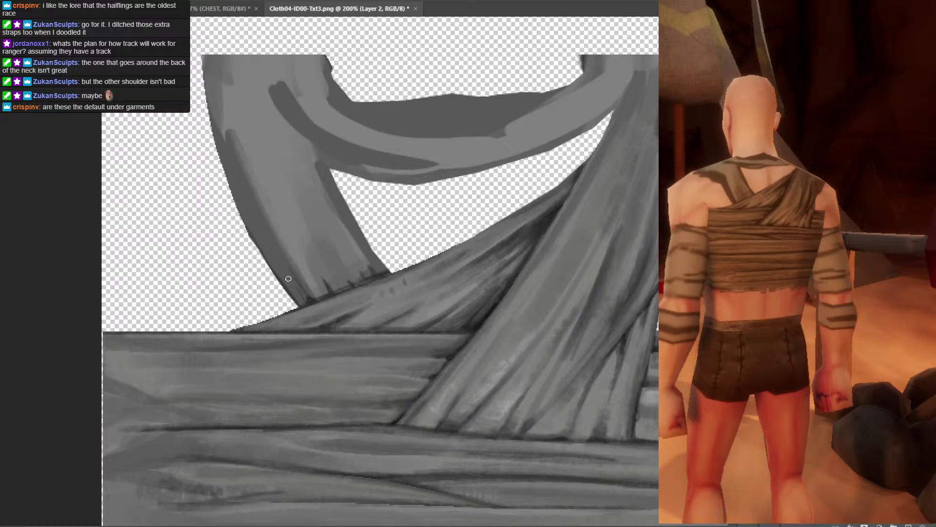
drag(228, 130, 263, 234)
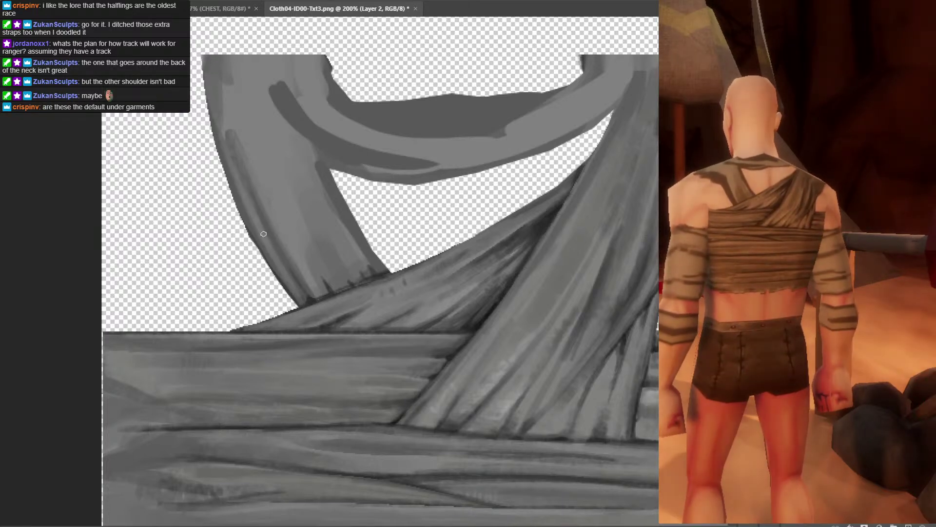
drag(251, 201, 223, 98)
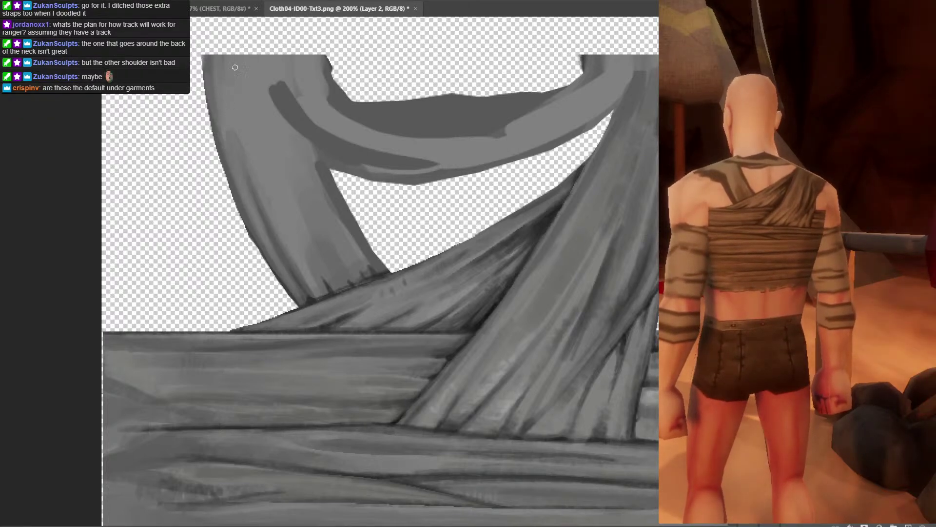
key(ctrl+minus)
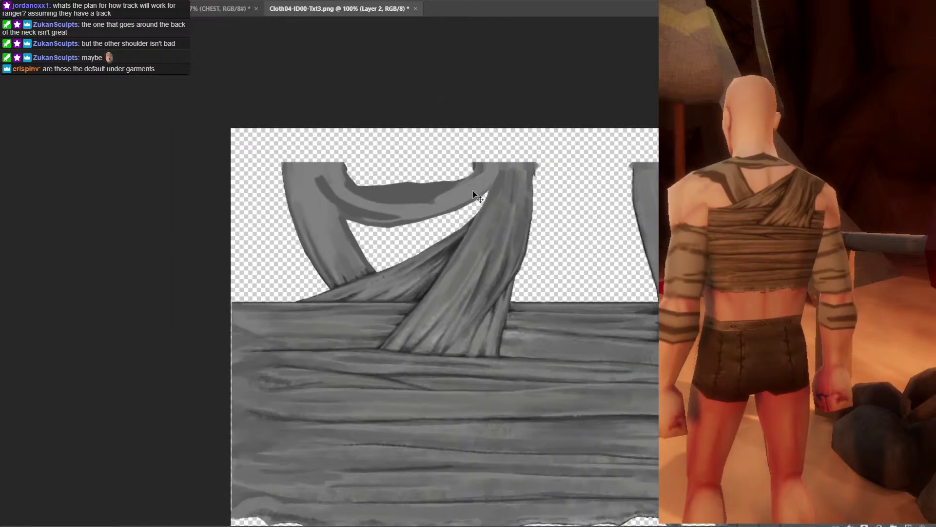
Paint a lengthwise crease down the middle of the shoulder strap's lower half.
key(ctrl+plus)
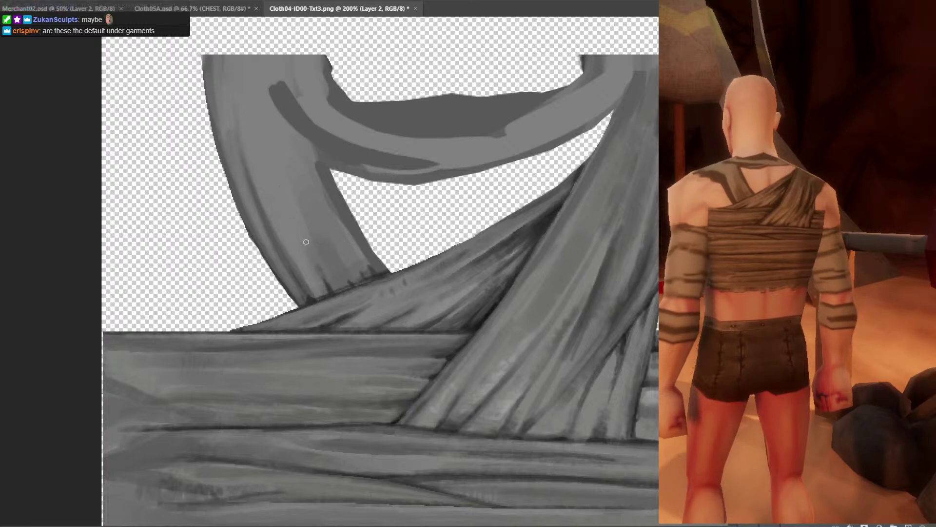
drag(306, 242, 312, 263)
drag(290, 190, 317, 251)
key(ctrl+minus)
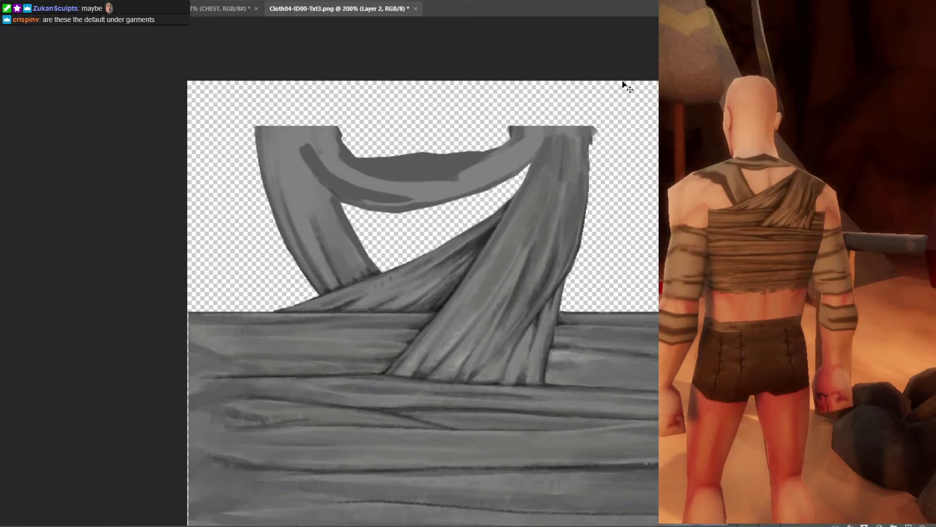
Paint a near-black contact shadow along the seam where the neckline band overlaps the shoulder strap, tapering it towards the strap's upper end.
key(ctrl+plus)
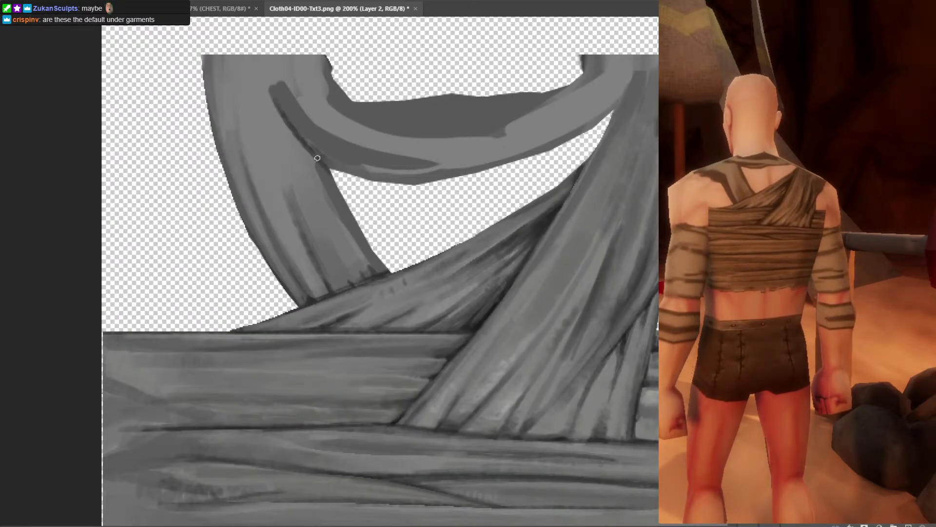
mouse_move(326, 178)
mouse_down()
mouse_move(343, 194)
mouse_move(287, 122)
mouse_move(319, 171)
mouse_up()
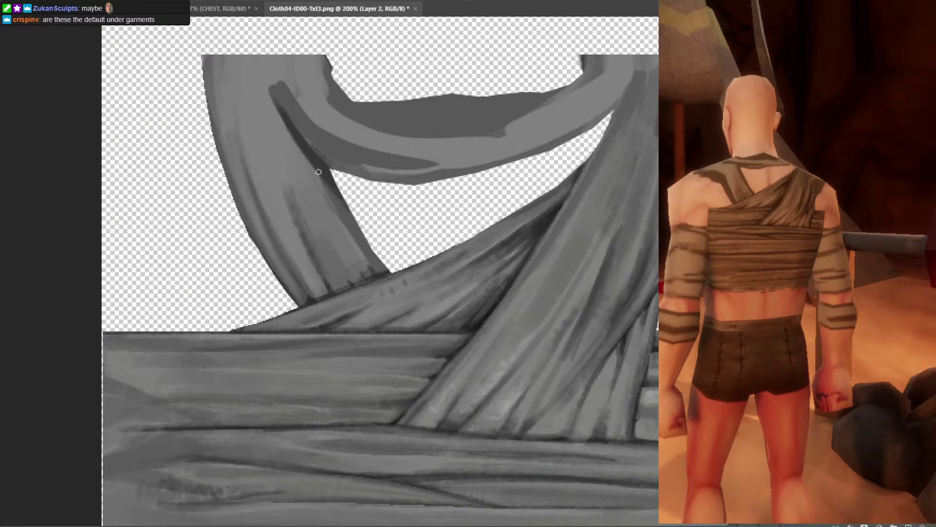
click(2, 292)
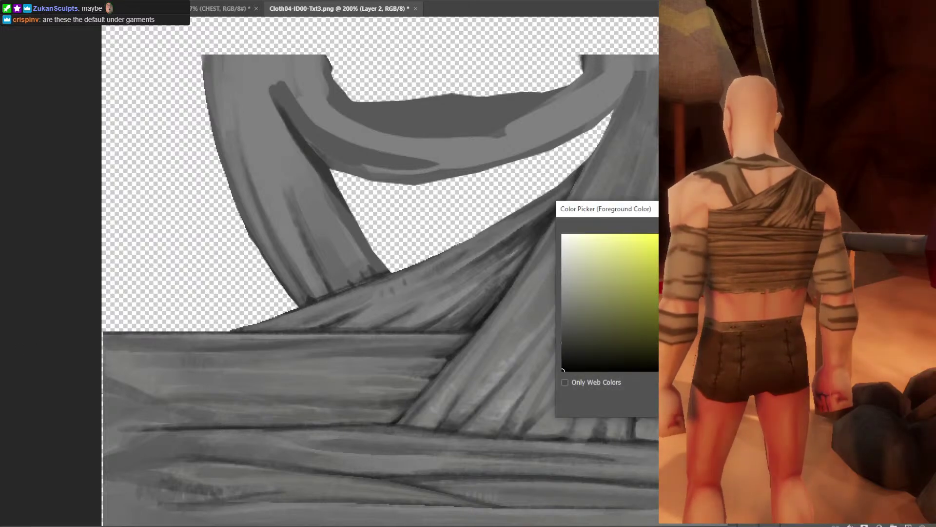
key(Return)
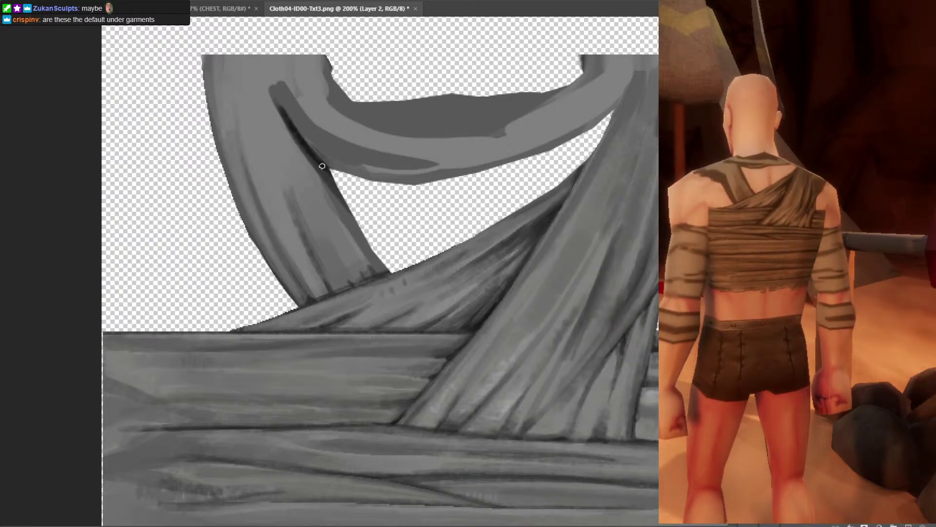
drag(290, 110, 273, 67)
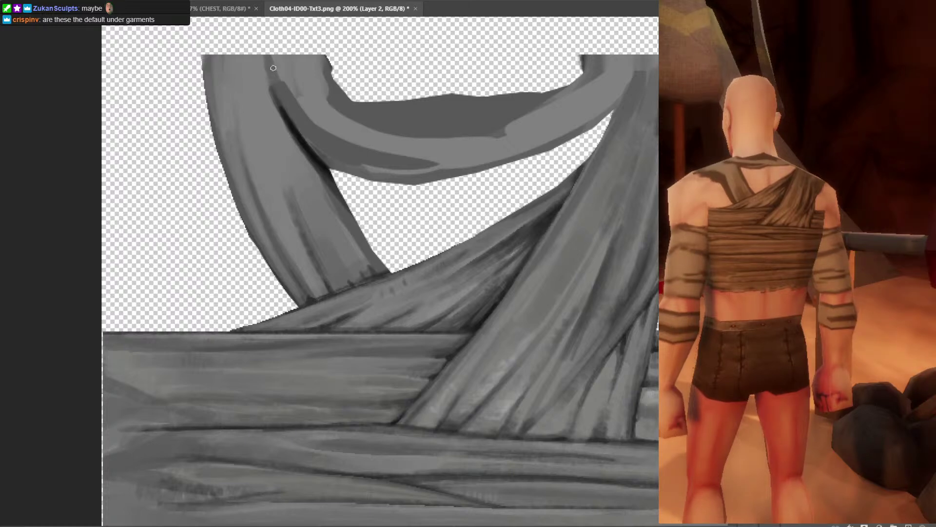
scroll(512, 220, down, 2)
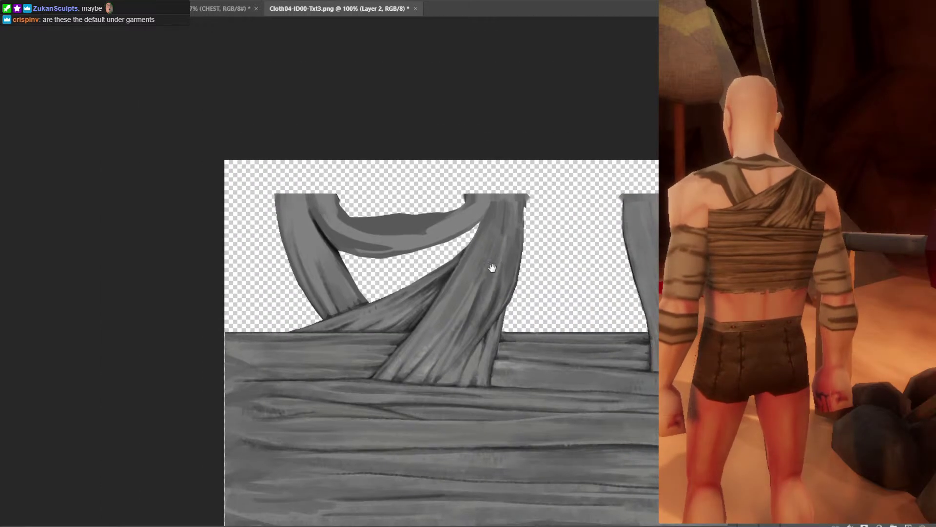
scroll(493, 268, up, 2)
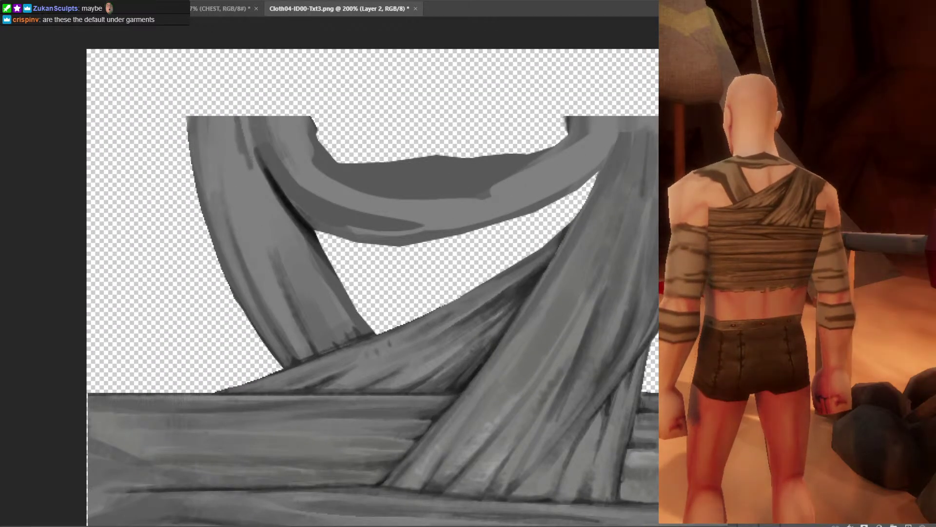
drag(246, 120, 249, 166)
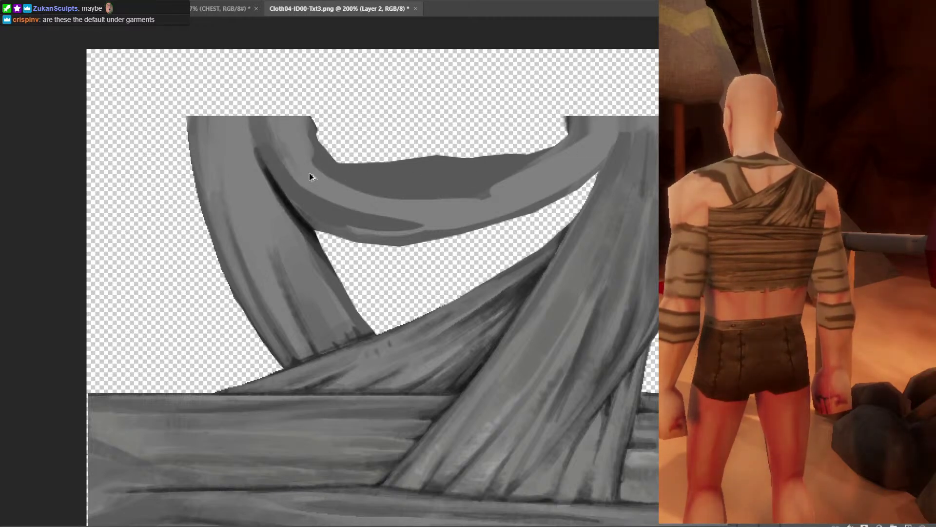
Soften the flat grey neckline band with blended lighter and darker strokes along its curve.
mouse_move(319, 174)
mouse_down()
mouse_move(336, 188)
mouse_move(515, 178)
mouse_move(519, 188)
mouse_move(461, 189)
mouse_move(531, 167)
mouse_up()
mouse_move(263, 214)
mouse_down()
mouse_move(246, 142)
mouse_move(265, 177)
mouse_move(259, 151)
mouse_up()
alt+click(318, 283)
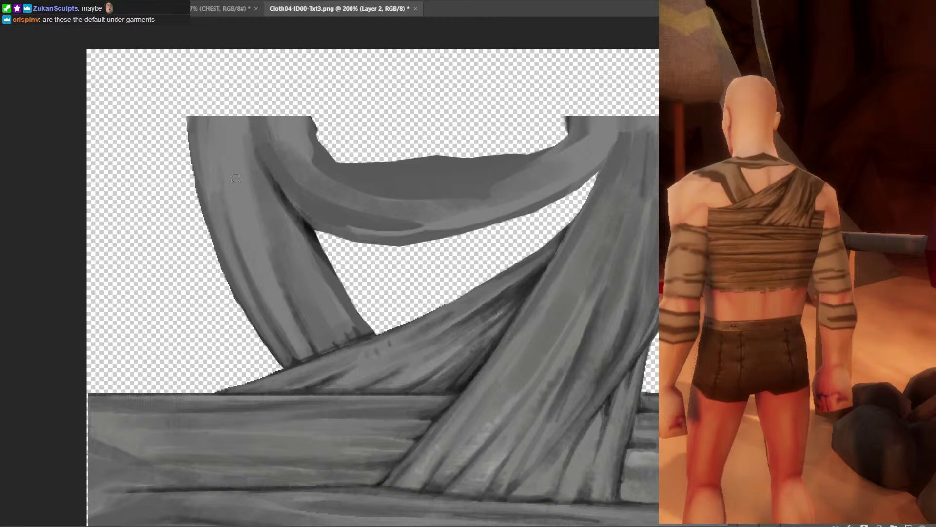
Paint soft lengthwise folds through the middle and upper half of the shoulder strap, using greys sampled from the strap.
drag(236, 178, 241, 186)
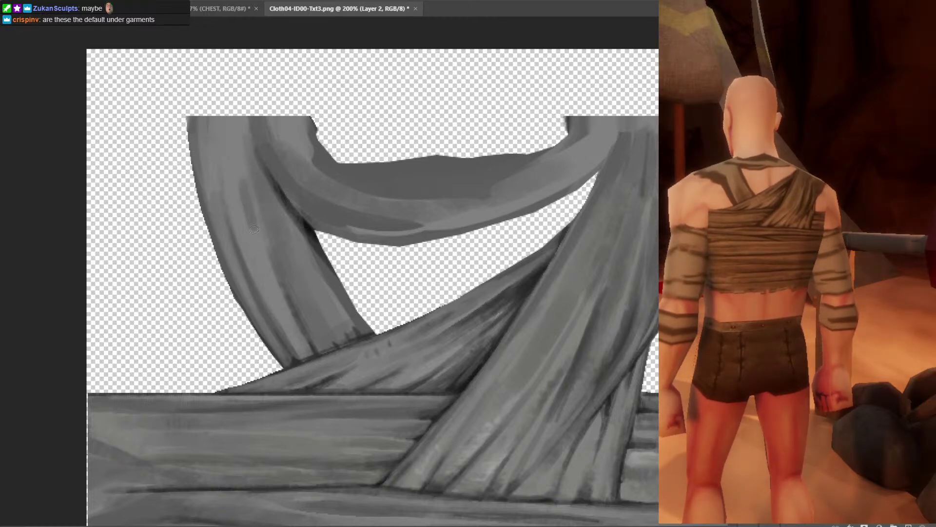
drag(293, 326, 250, 191)
drag(278, 278, 244, 166)
mouse_move(233, 223)
mouse_down()
mouse_move(285, 337)
mouse_move(224, 177)
mouse_up()
drag(234, 249, 215, 149)
alt+click(235, 194)
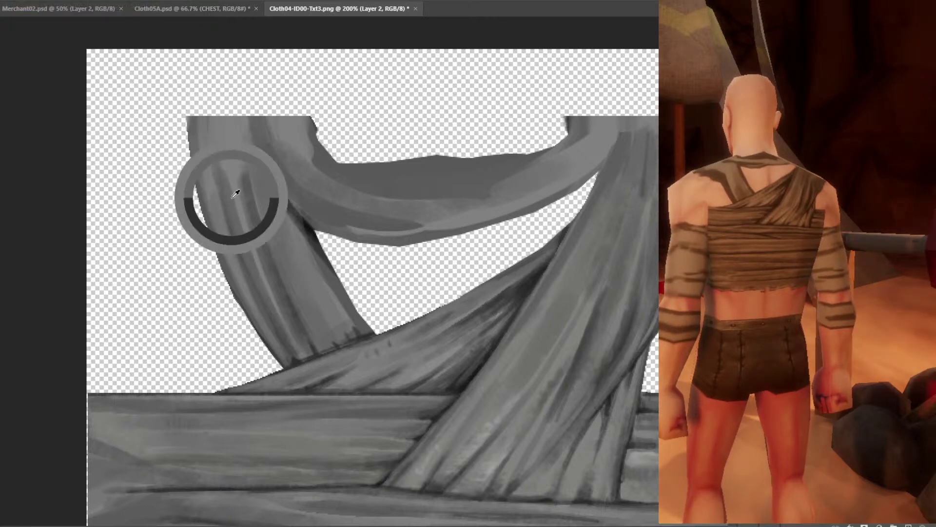
alt+click(234, 147)
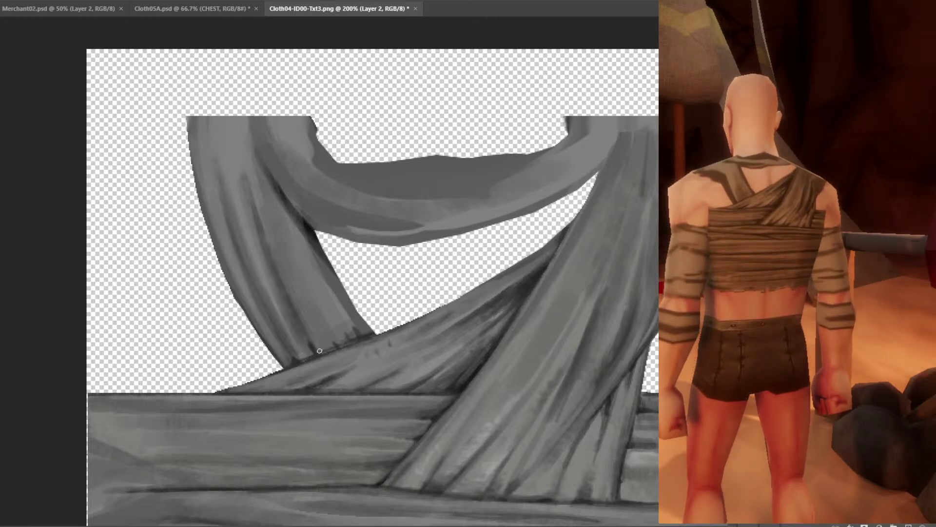
Choose black as the painting colour and deepen the lengthwise creases in the shoulder strap's lower half.
click(1, 371)
drag(609, 297, 489, 413)
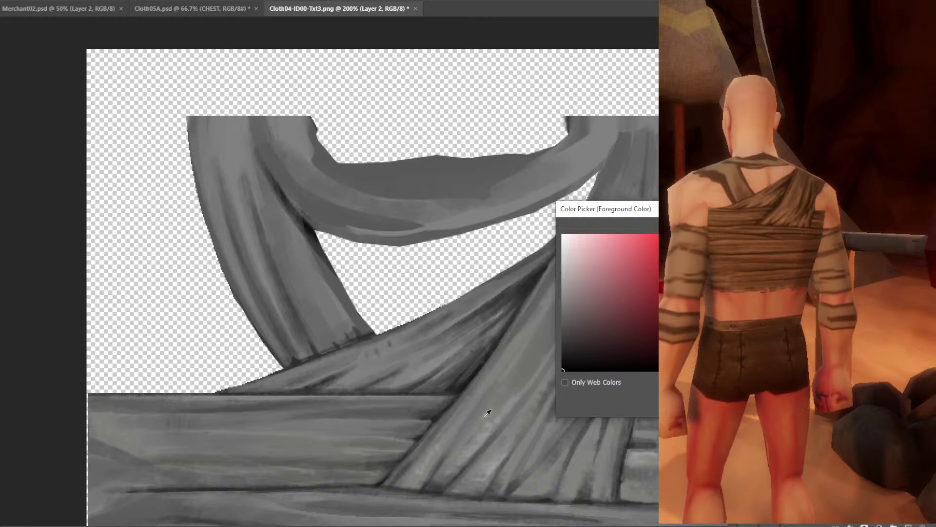
click(828, 233)
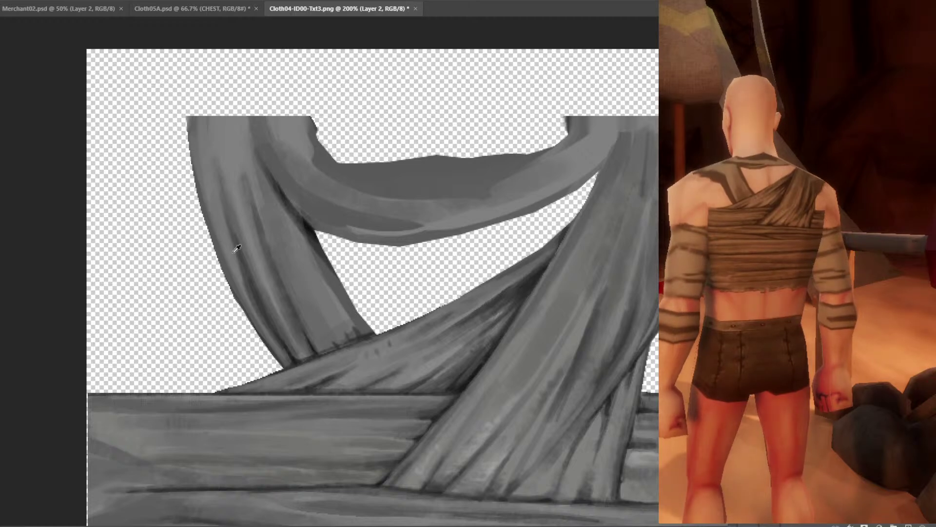
key(alt)
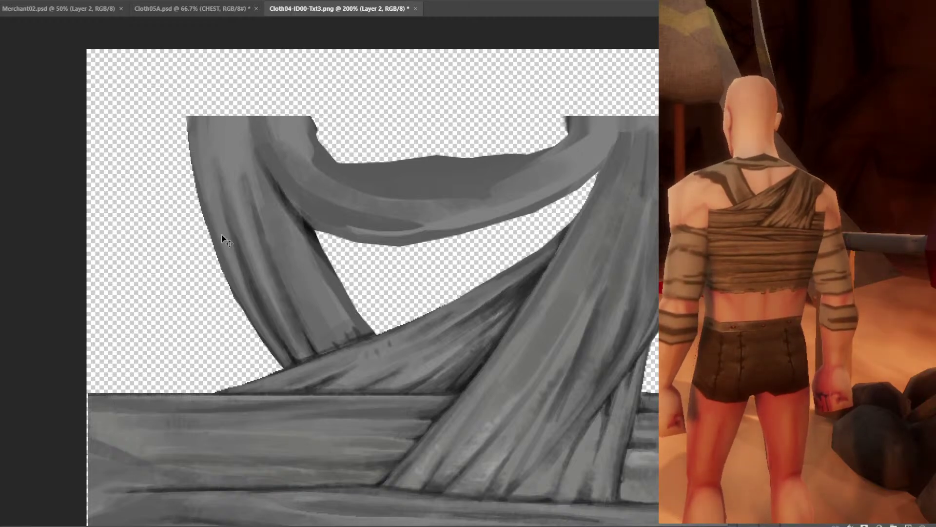
key(alt)
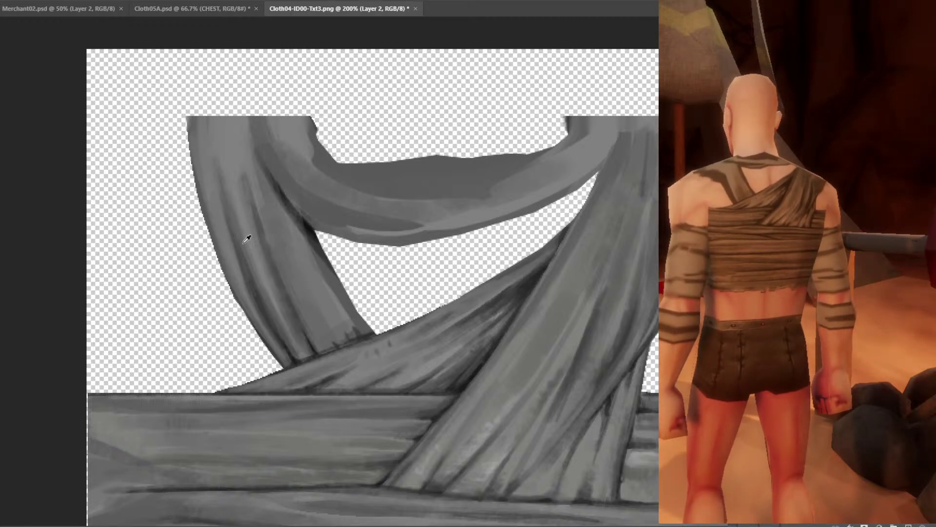
alt+click(255, 304)
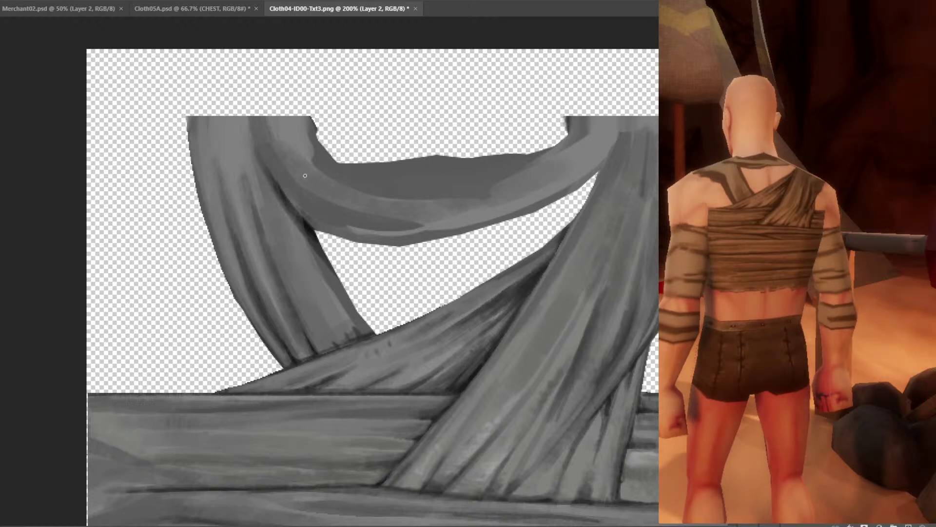
Blend the flat dark patch on the neckline band's underside into a smooth shadow and deepen the overlap with the shoulder strap.
alt+click(309, 233)
drag(306, 223, 269, 168)
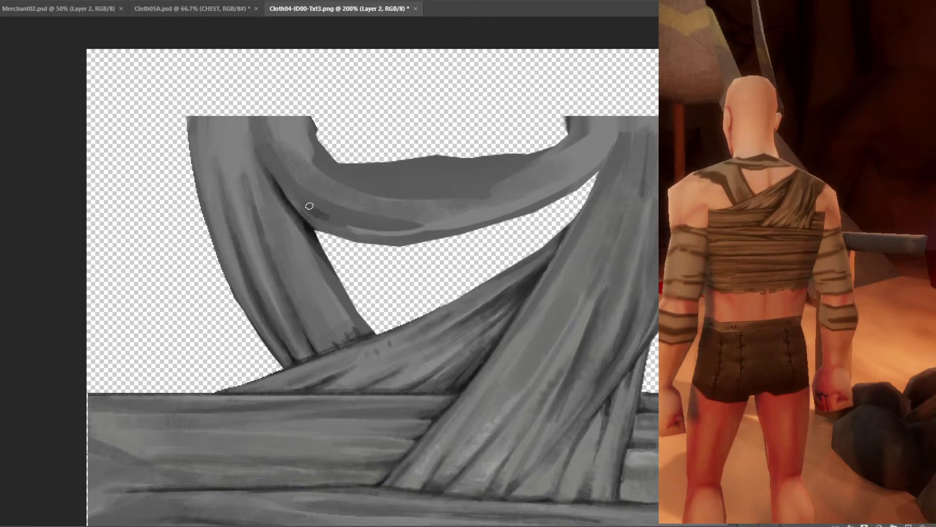
alt+click(365, 227)
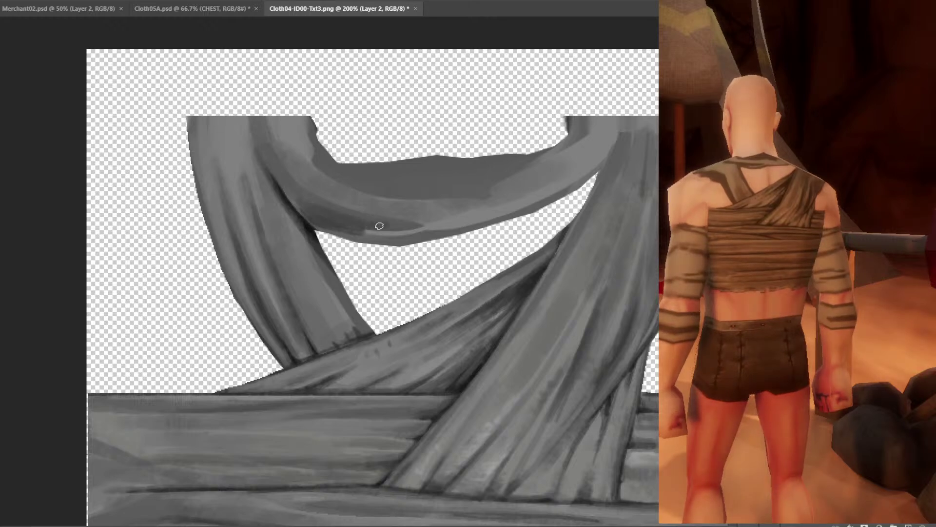
drag(376, 224, 397, 224)
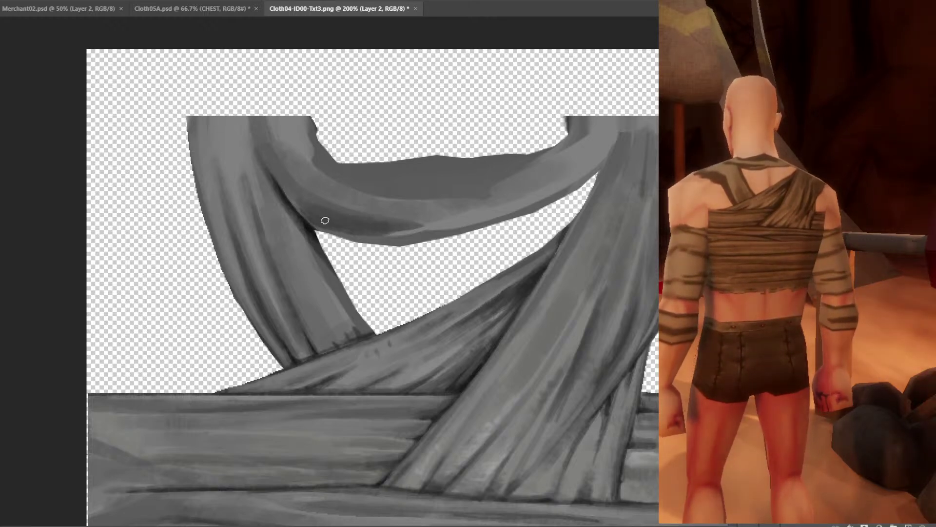
drag(307, 218, 275, 175)
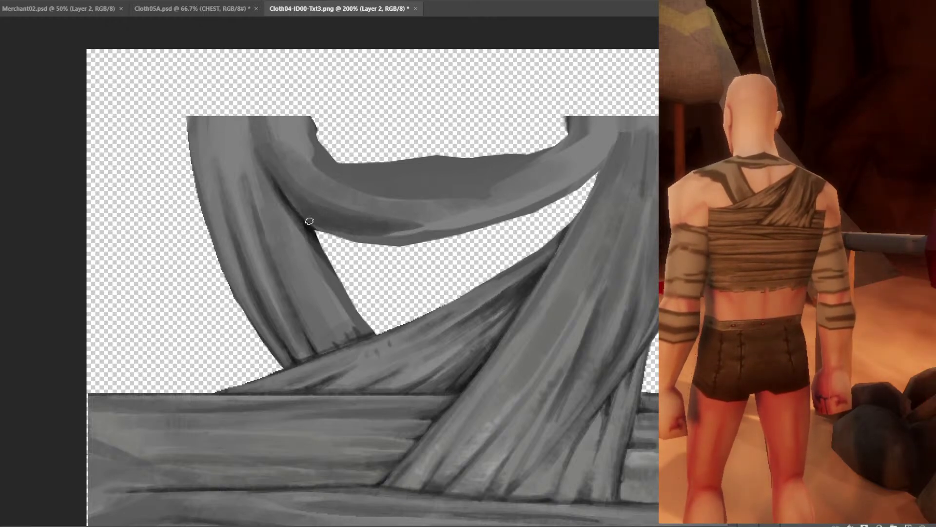
alt+click(311, 224)
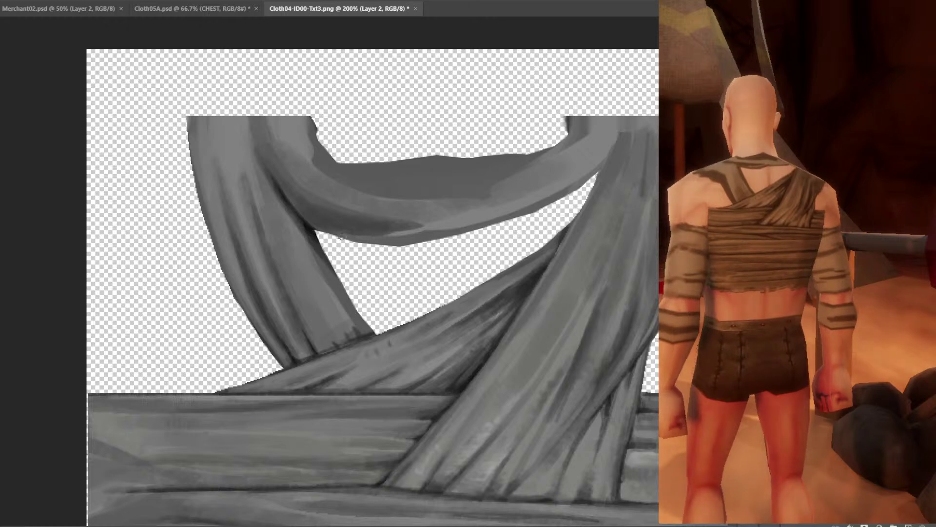
Outline the neckline band's lower edge with a dark line and paint short creases where it tucks against the diagonal wrap.
mouse_move(317, 231)
mouse_down()
mouse_move(418, 243)
mouse_move(516, 219)
mouse_move(590, 182)
mouse_move(609, 145)
mouse_up()
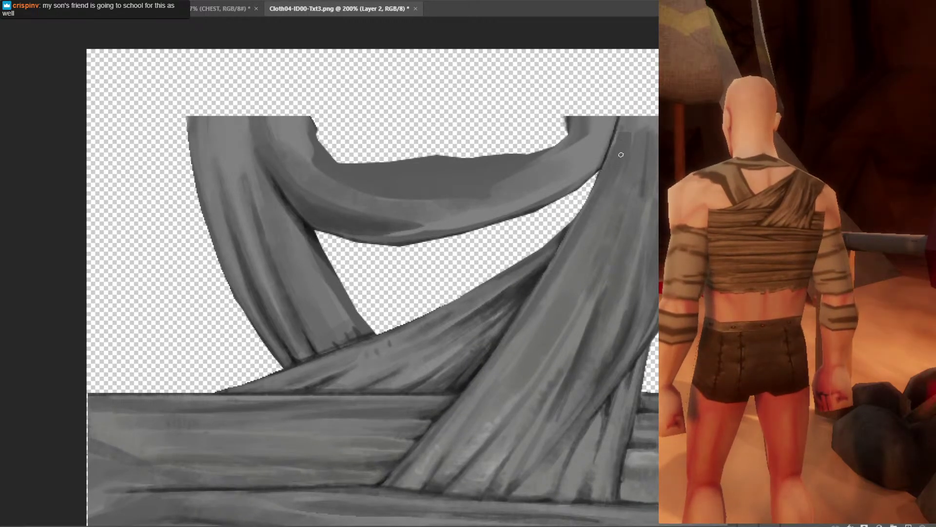
alt+click(567, 186)
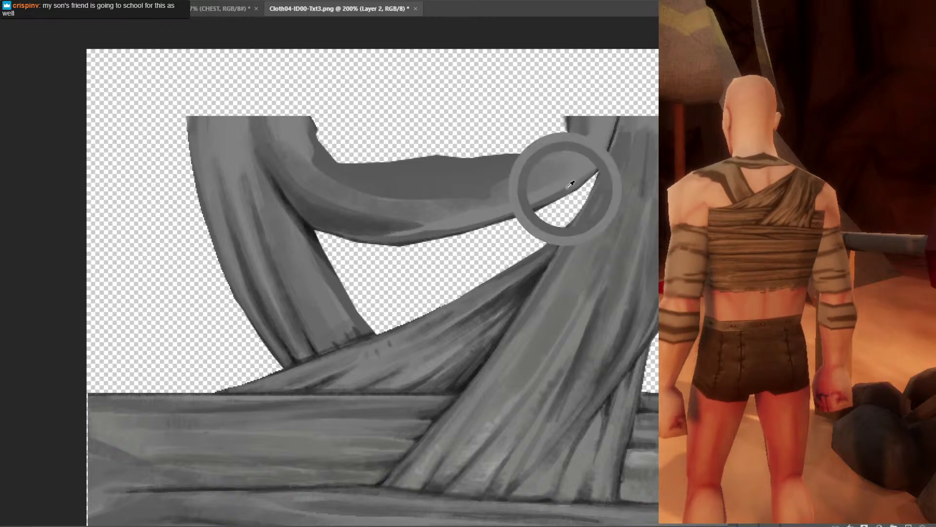
alt+click(529, 283)
drag(601, 158, 574, 190)
drag(612, 134, 578, 168)
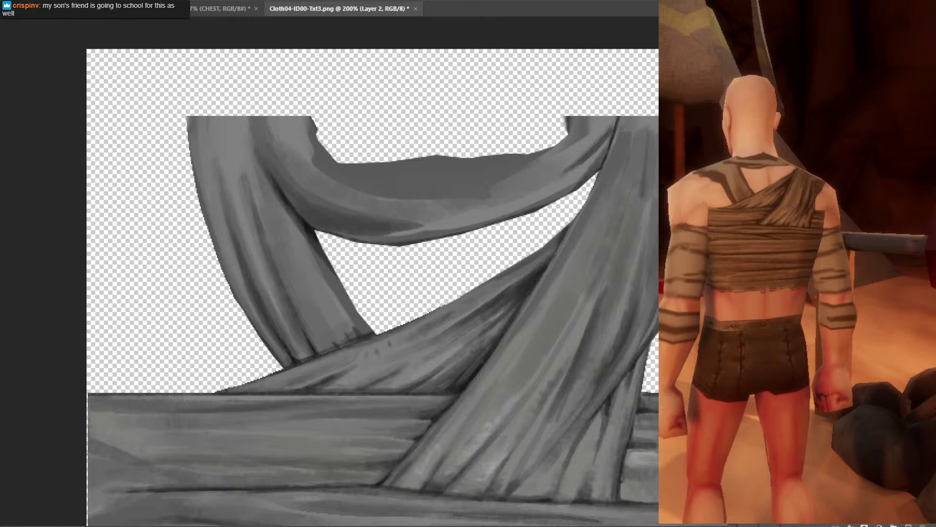
alt+click(605, 128)
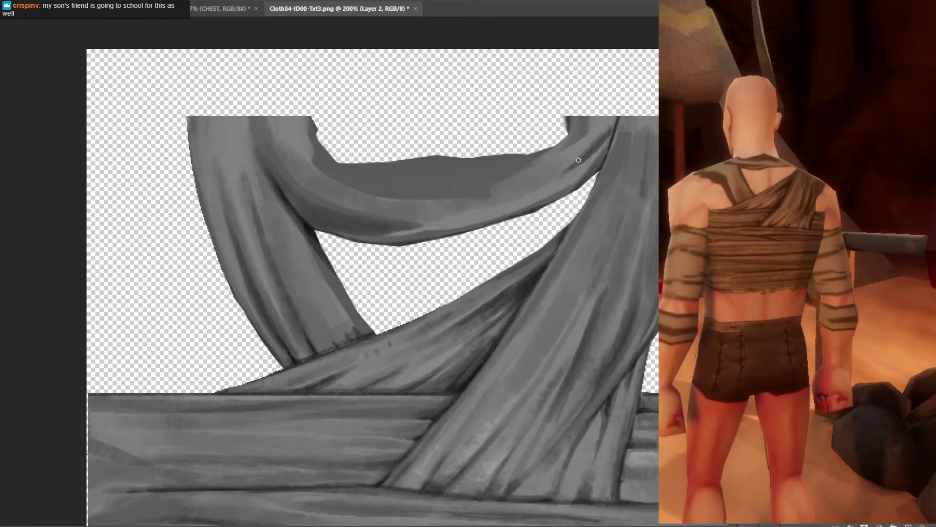
drag(600, 129, 594, 134)
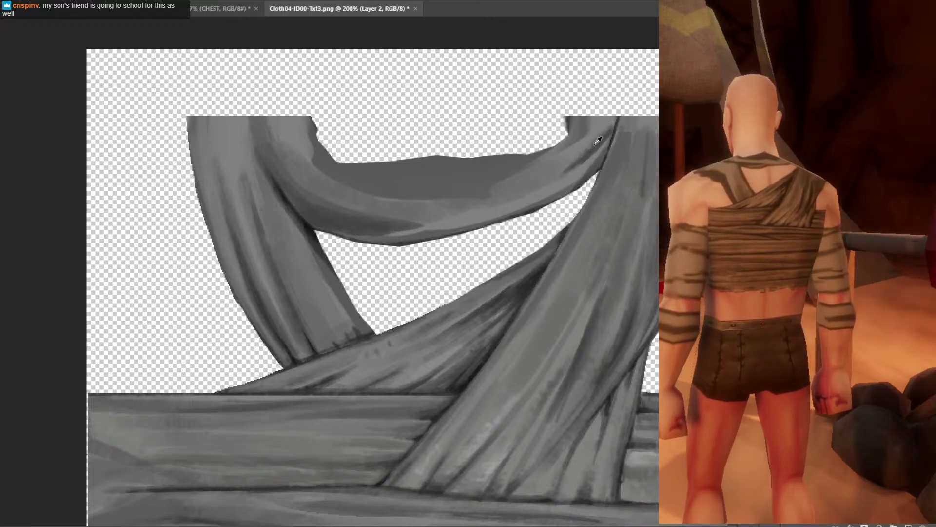
Lasso the lower part of the flat inner neckline area and darken it above the front band's upper edge.
mouse_move(367, 192)
mouse_down()
mouse_move(458, 195)
mouse_move(532, 166)
mouse_up()
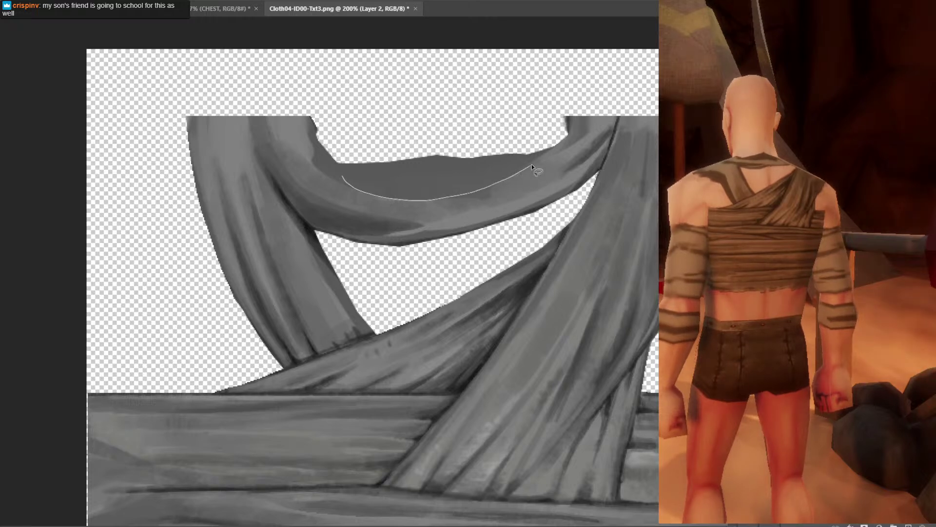
drag(412, 205, 530, 162)
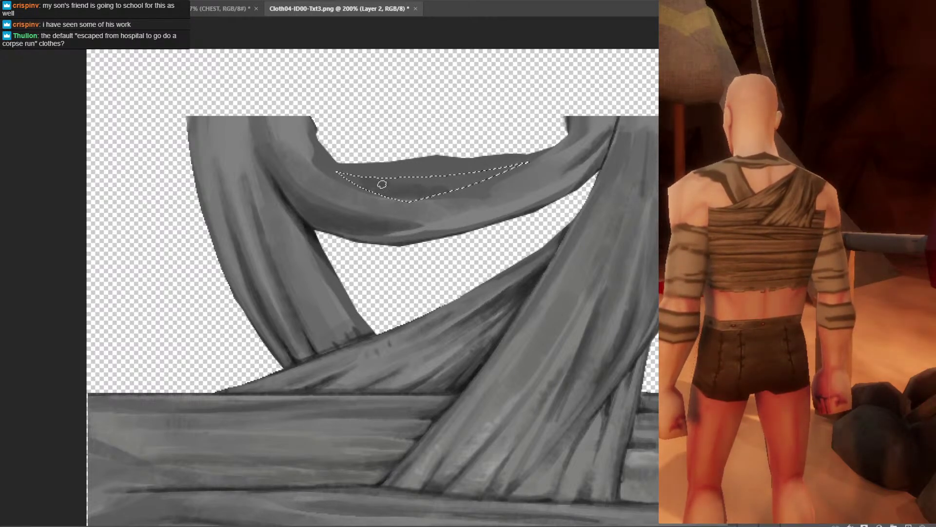
drag(382, 184, 515, 166)
mouse_move(351, 181)
mouse_down()
mouse_move(478, 187)
mouse_move(390, 193)
mouse_move(512, 168)
mouse_move(422, 182)
mouse_up()
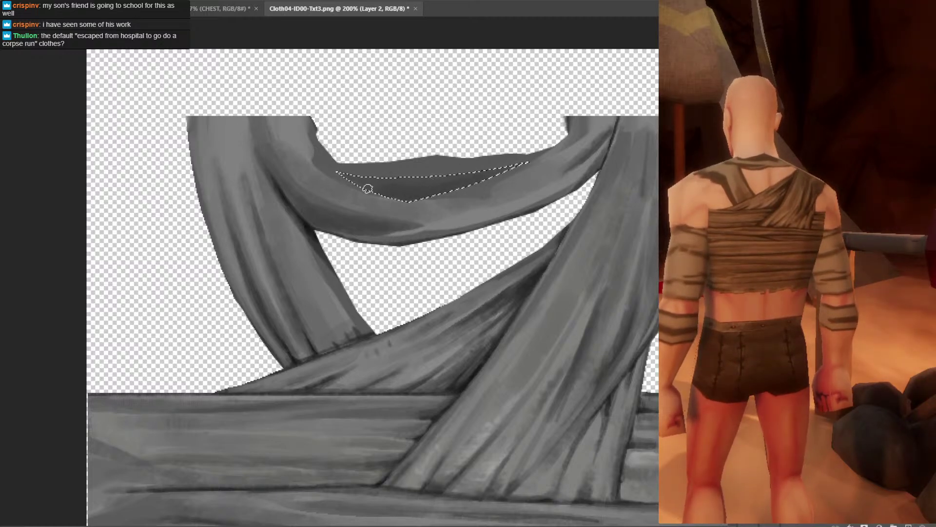
Lasso the upper strip of the inner neckline area, shade it as a separate fold, and clear the selection.
drag(528, 161, 331, 174)
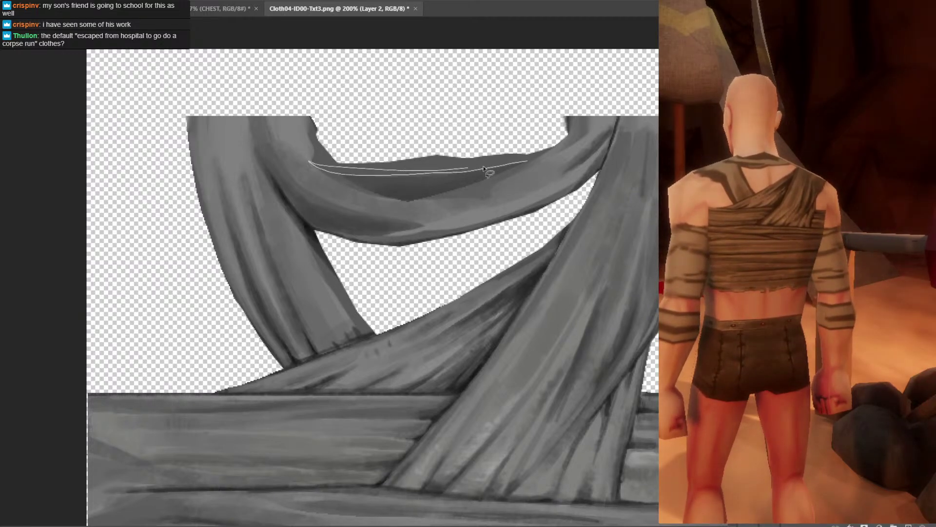
drag(485, 169, 488, 169)
mouse_move(303, 152)
mouse_down()
mouse_move(502, 147)
mouse_move(307, 155)
mouse_up()
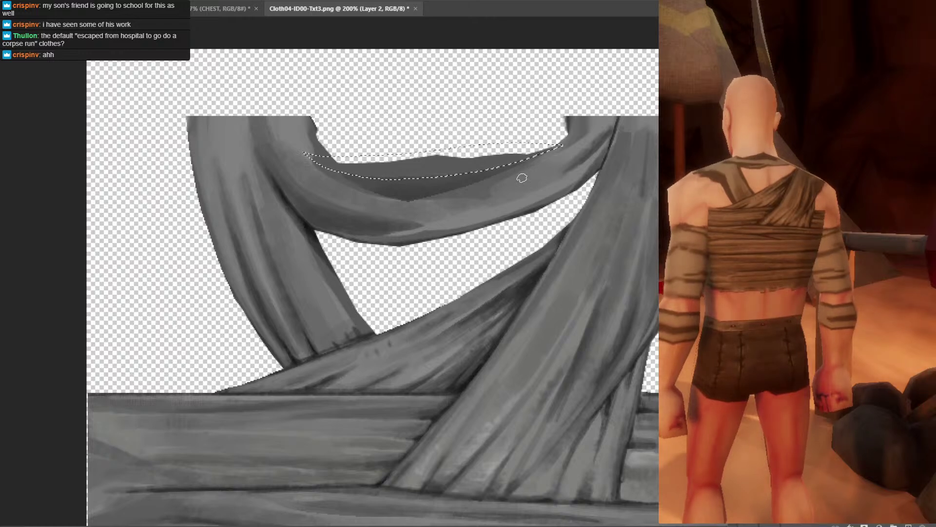
alt+click(406, 177)
key(ctrl+d)
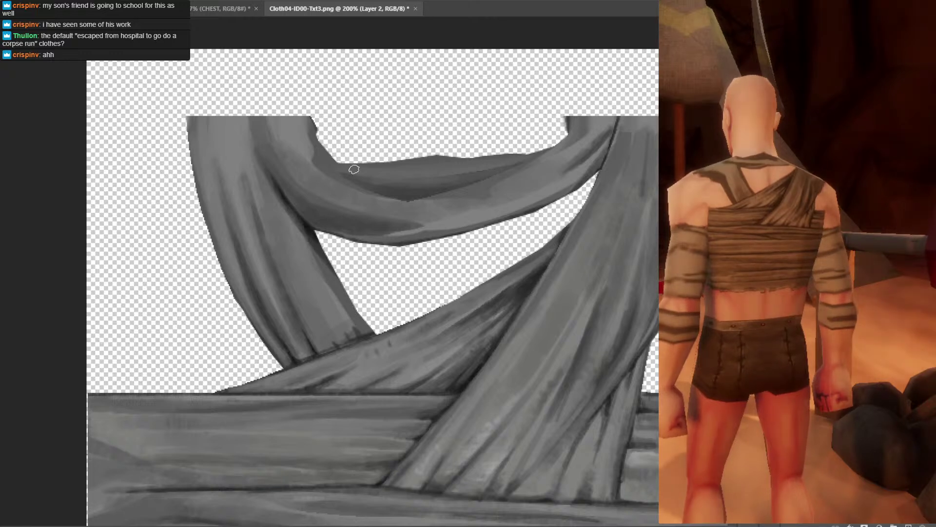
key(ctrl+minus)
key(ctrl+plus)
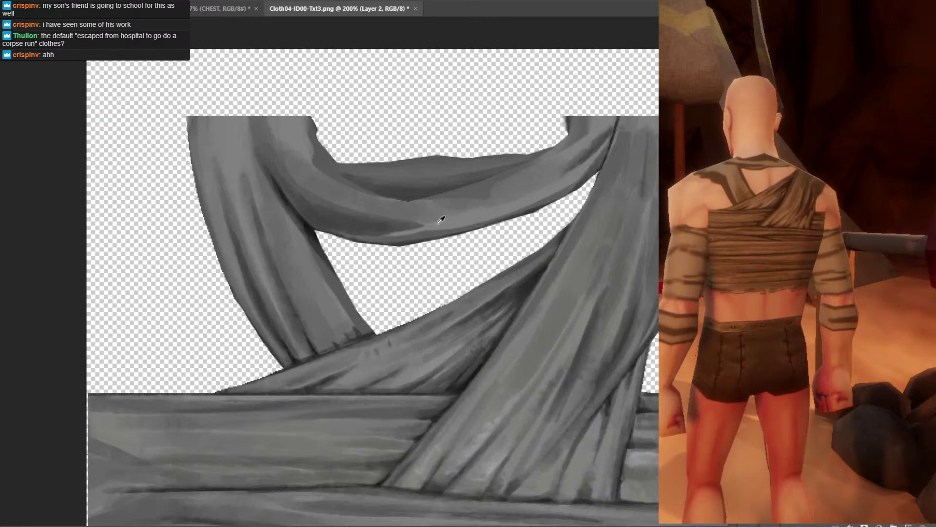
Sample tones from the neckline band and lasso the area above its sloping upper edge, from mid-band towards the wide shoulder strap.
alt+click(412, 216)
alt+click(413, 218)
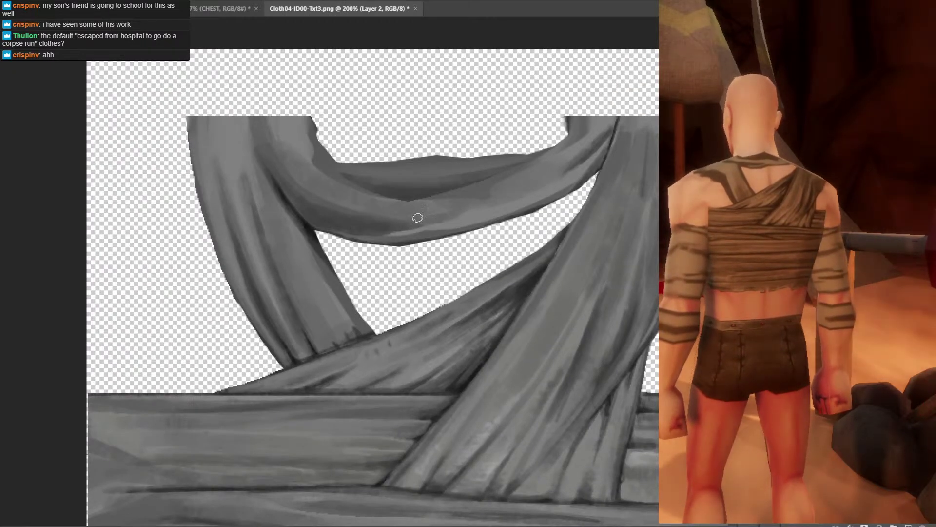
alt+click(476, 211)
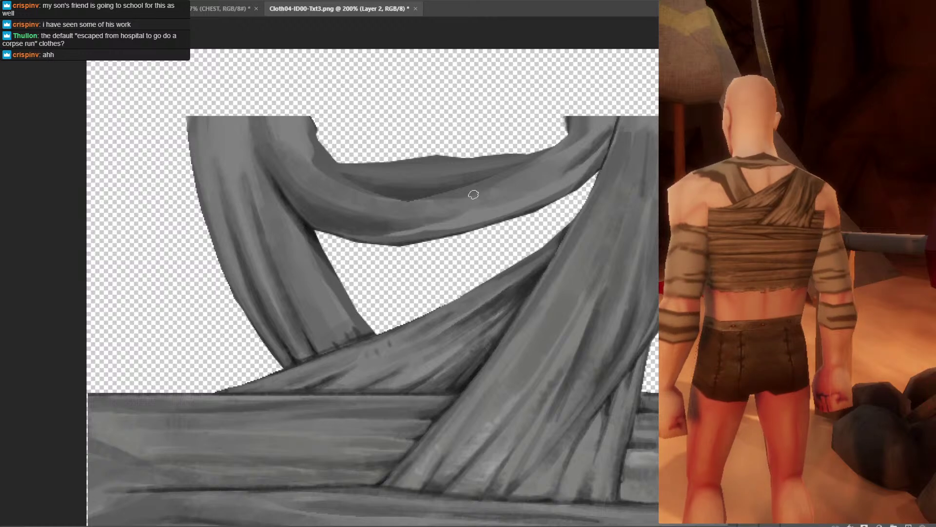
mouse_move(400, 195)
mouse_down()
mouse_move(515, 194)
mouse_move(478, 199)
mouse_up()
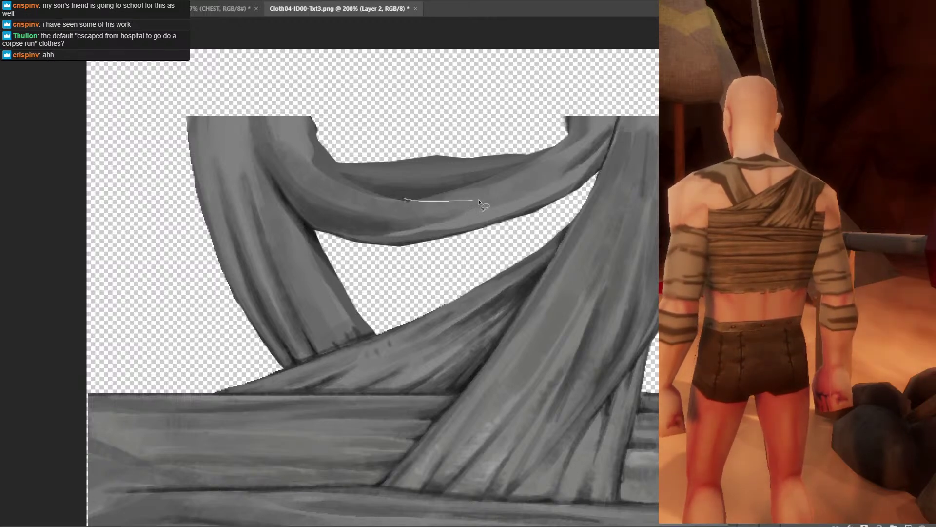
key(ctrl+z)
drag(582, 161, 473, 194)
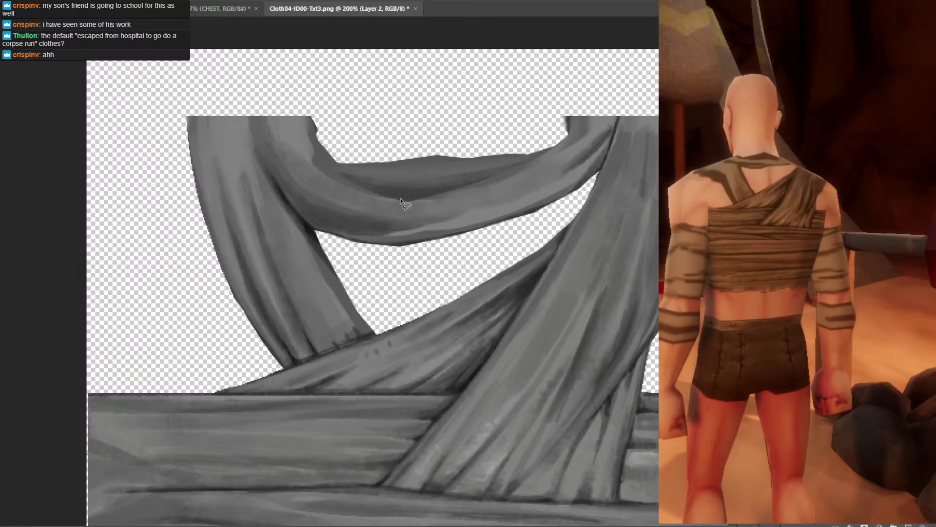
drag(400, 198, 475, 199)
mouse_move(563, 176)
mouse_down()
mouse_move(578, 147)
mouse_move(476, 155)
mouse_up()
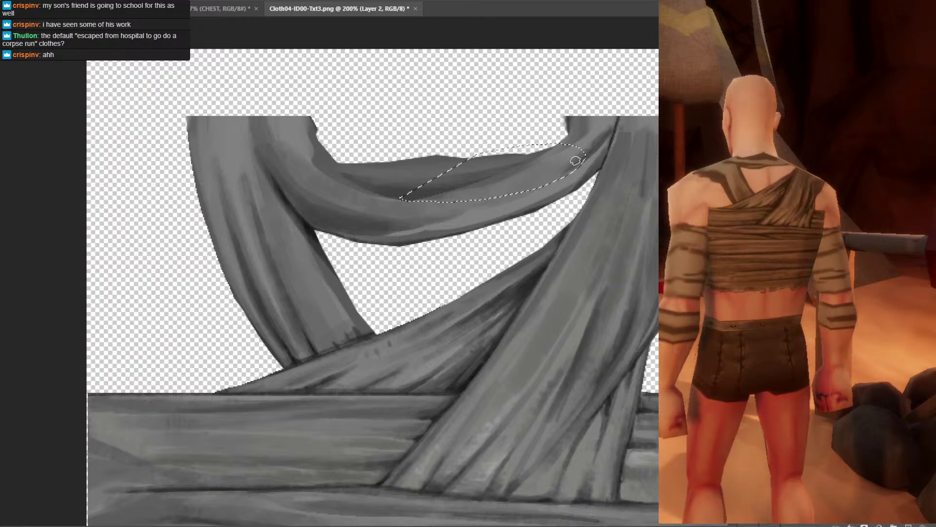
Shade inside the selection with darker grey to sharpen the front band's fold against the inner neckline, and clear the selection.
key(b)
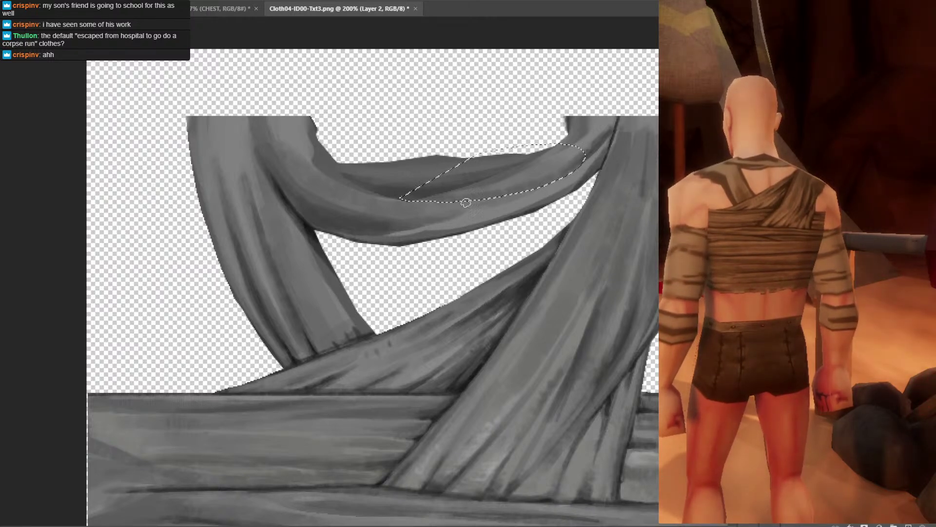
alt+click(390, 171)
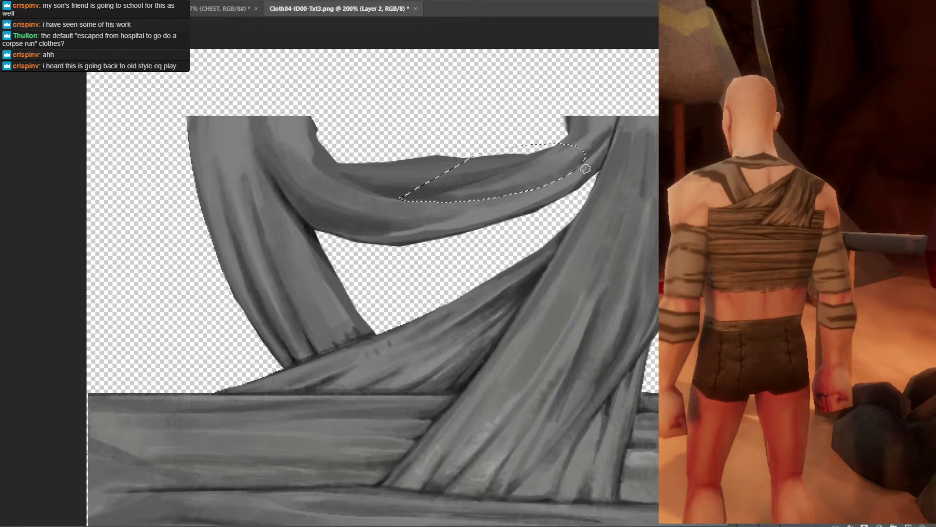
right_click(497, 177)
click(526, 191)
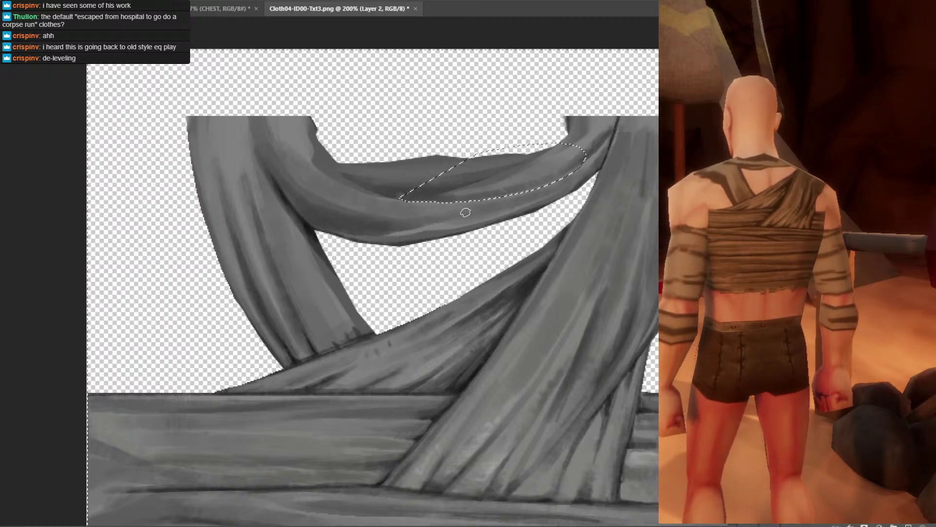
key(ctrl+d)
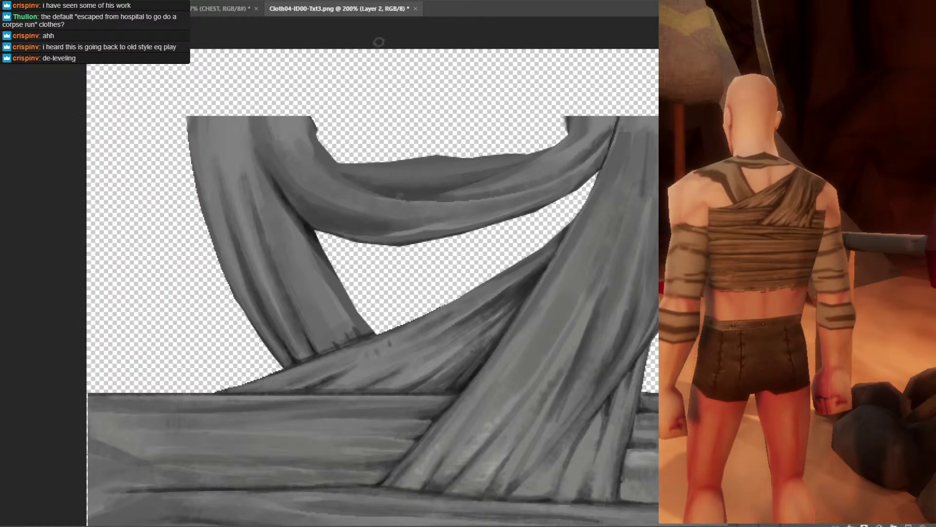
Lasso a narrow sliver along the inner neckline fold, shade it as a soft crease, clear the selection, and save the texture.
key(ctrl+minus)
key(ctrl+plus)
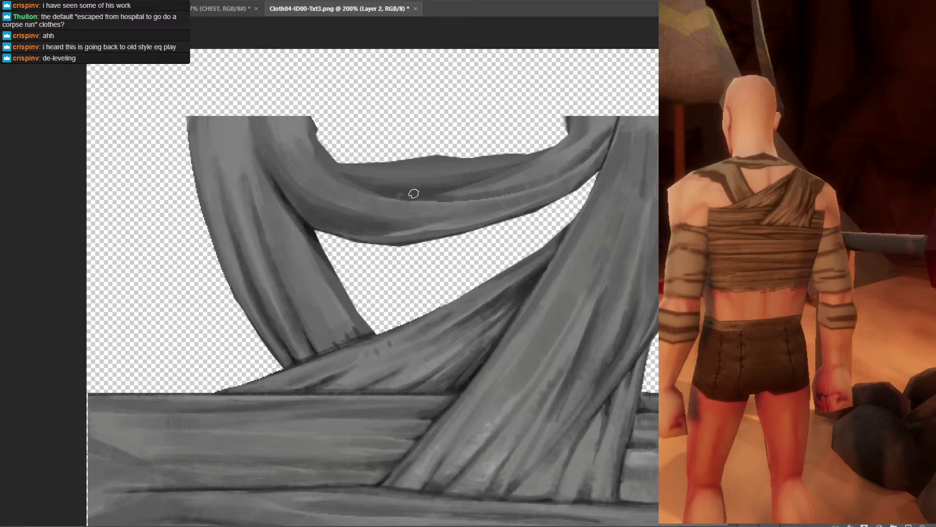
mouse_move(404, 196)
mouse_down()
mouse_move(491, 166)
mouse_move(387, 173)
mouse_up()
key(l)
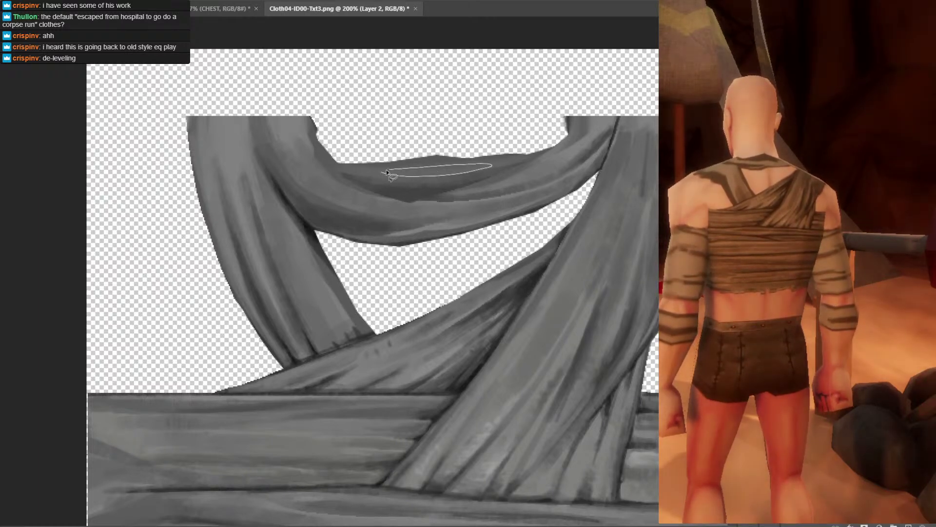
key(b)
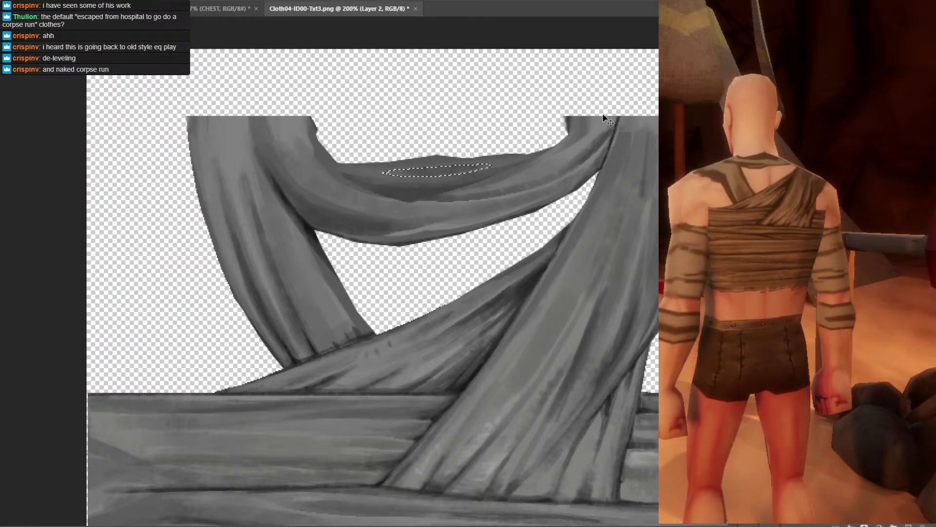
key(ctrl+d)
key(ctrl+minus)
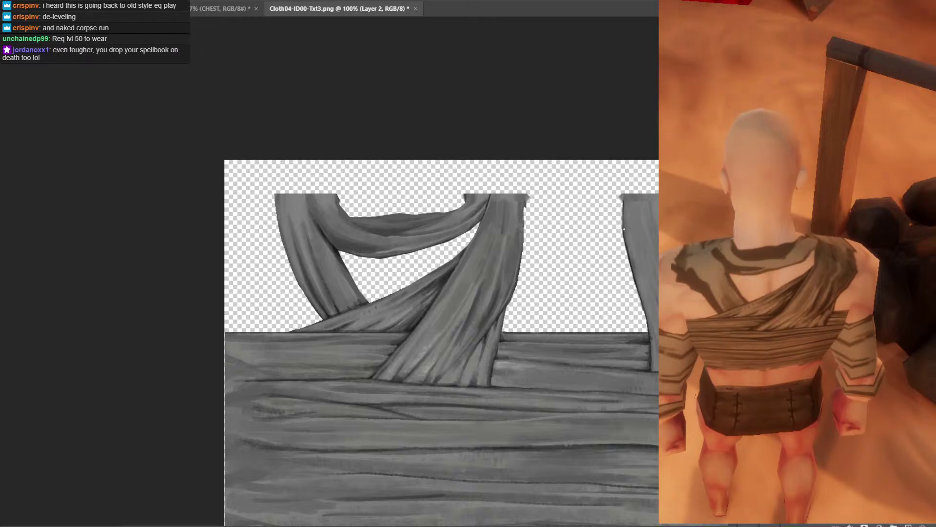
key(ctrl+s)
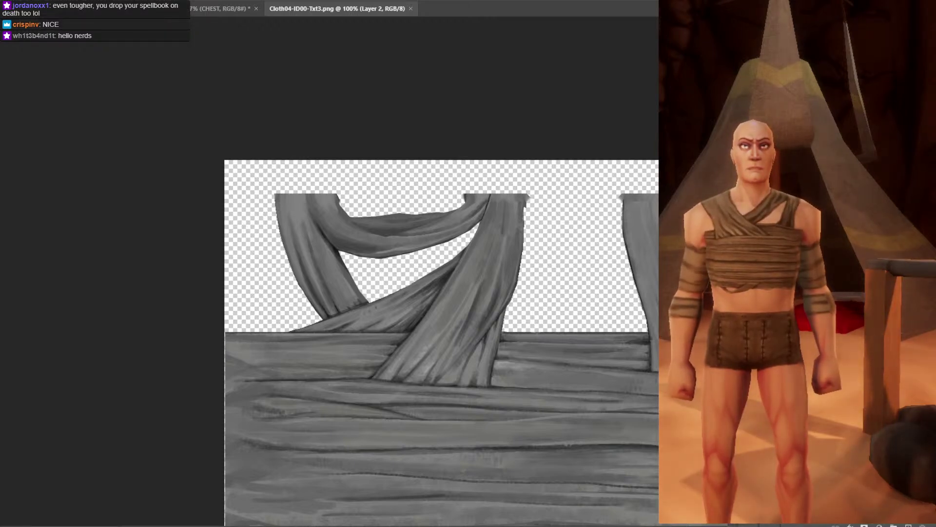
Select a wide rectangle of the painted horizontal chest wraps below the straps and copy it to a new layer.
scroll(558, 251, down, 2)
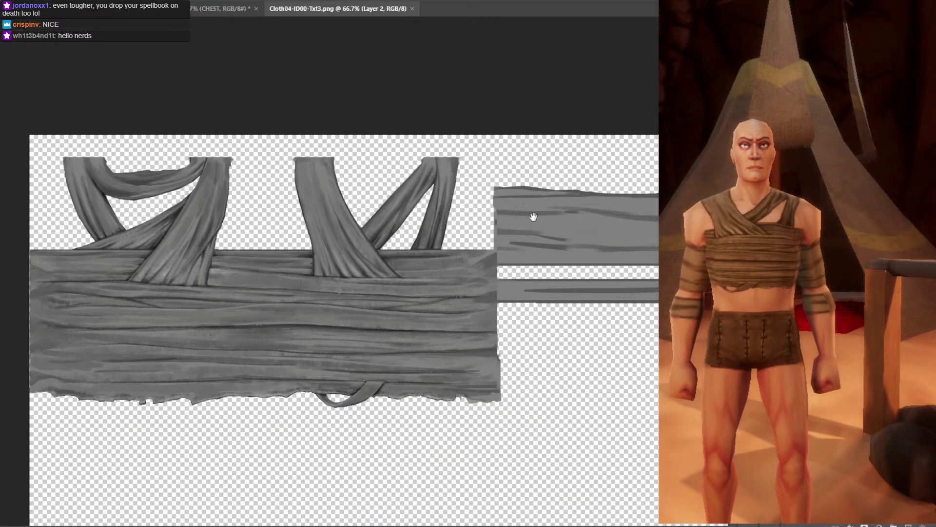
drag(533, 216, 569, 212)
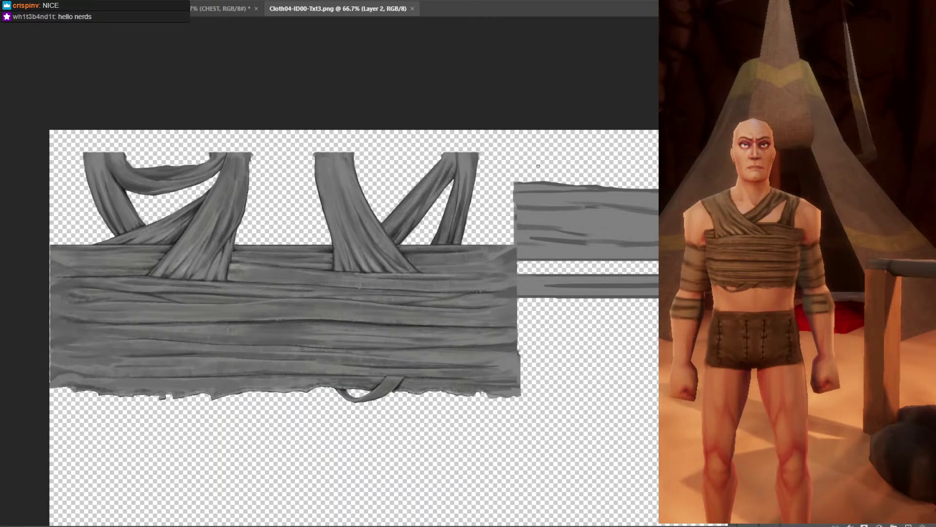
key(ctrl+s)
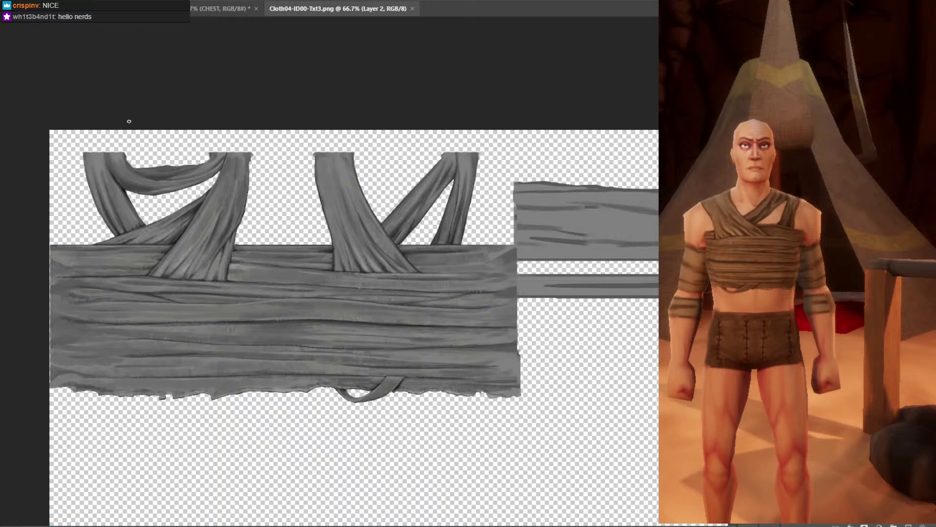
drag(588, 211, 556, 193)
drag(100, 256, 478, 351)
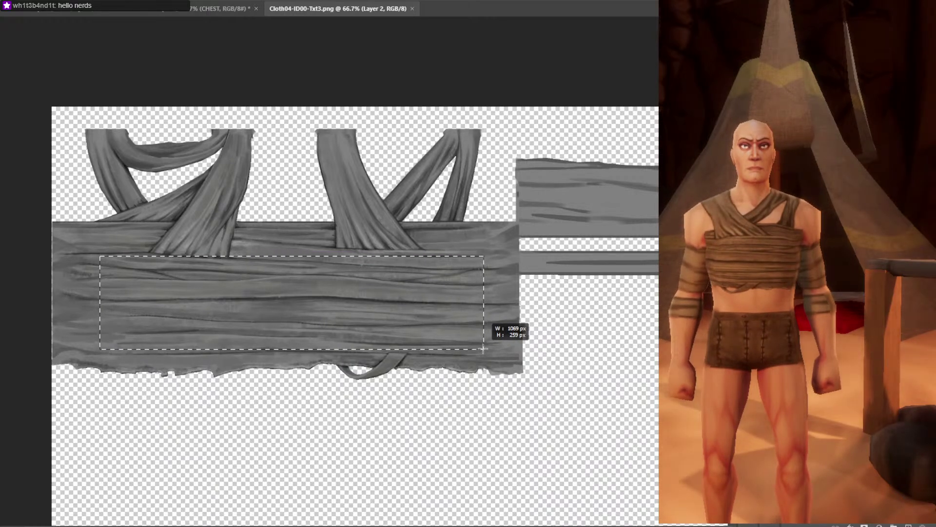
click(86, 270)
drag(81, 253, 491, 344)
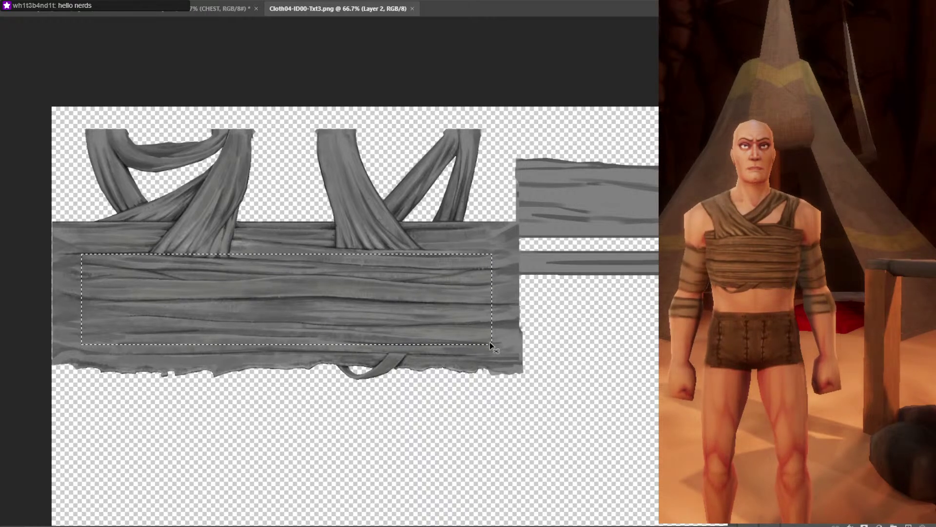
key(ctrl+j)
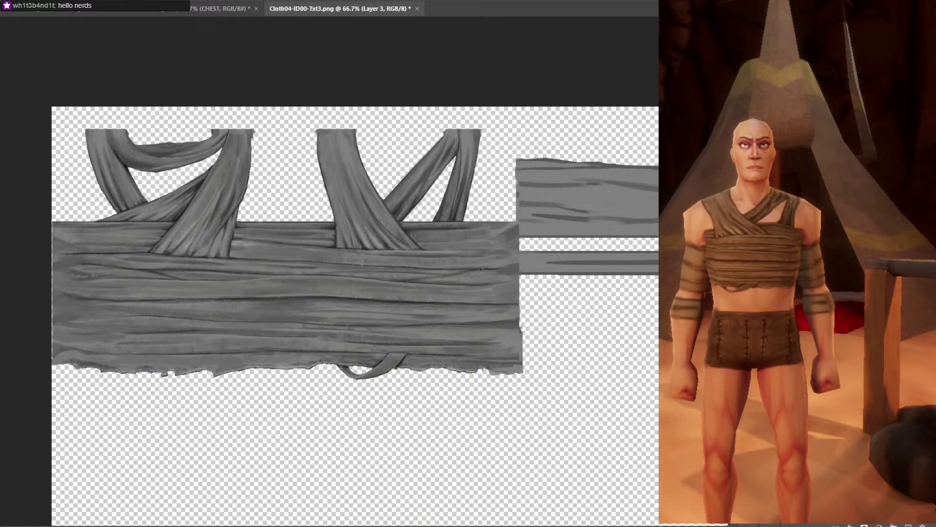
Place the copied wraps over the taller flat arm strip, clipped to its shape, and narrow them to end at the canvas edge.
drag(284, 262, 539, 199)
drag(514, 211, 318, 215)
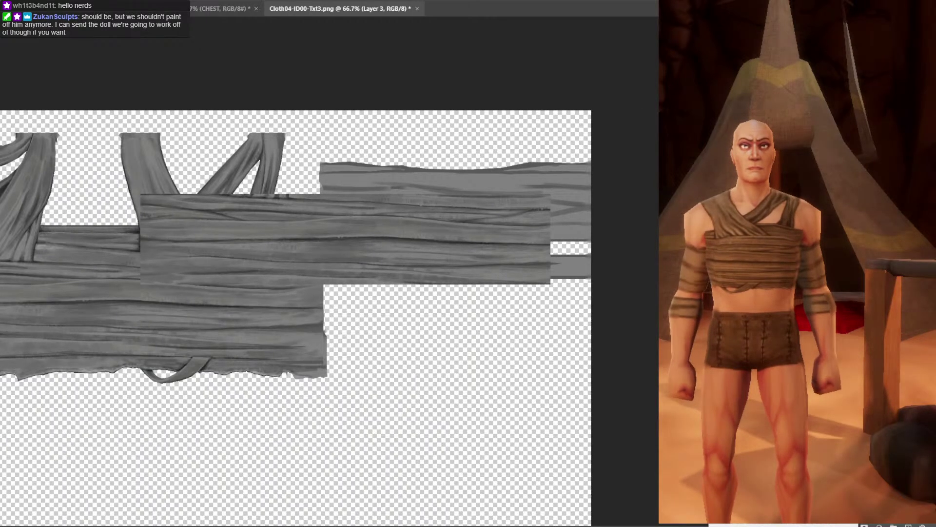
drag(385, 229, 603, 188)
key(ctrl+t)
key(ctrl+minus)
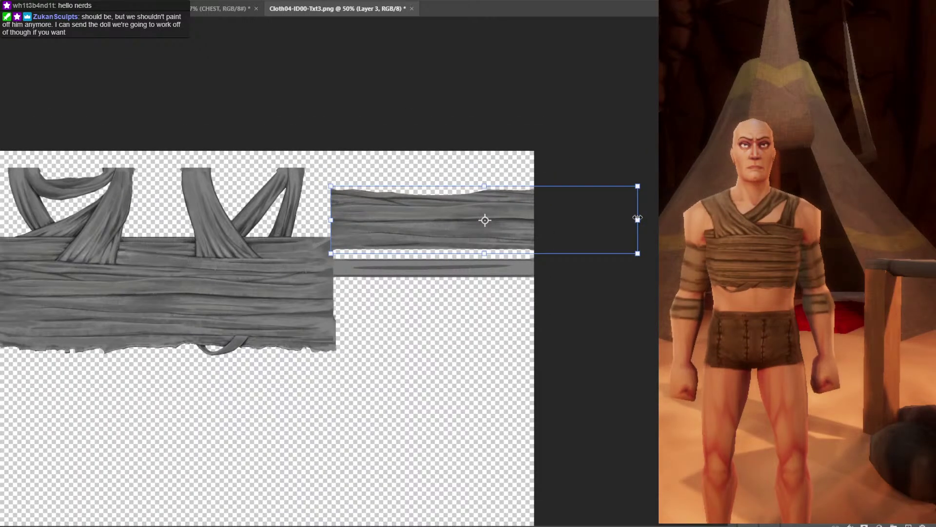
drag(638, 218, 535, 221)
key(Return)
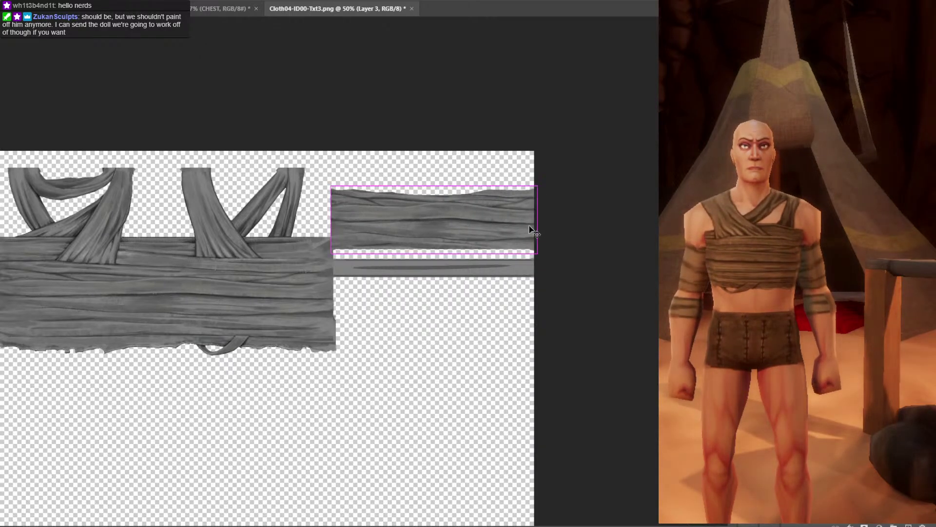
key(ctrl+plus)
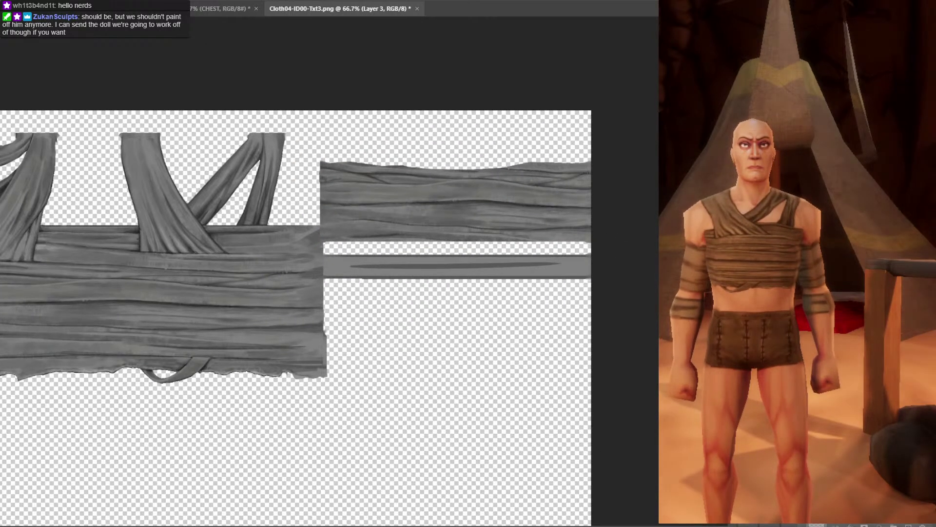
Duplicate the fitted wrap layer and squash the copy's height to cover the thin flat strip below.
key(ctrl+j)
key(ctrl+t)
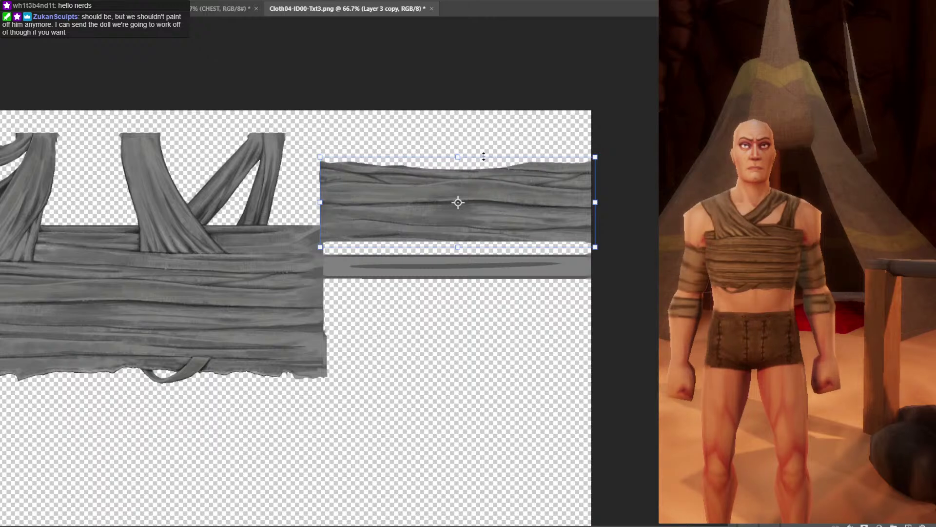
drag(483, 156, 462, 236)
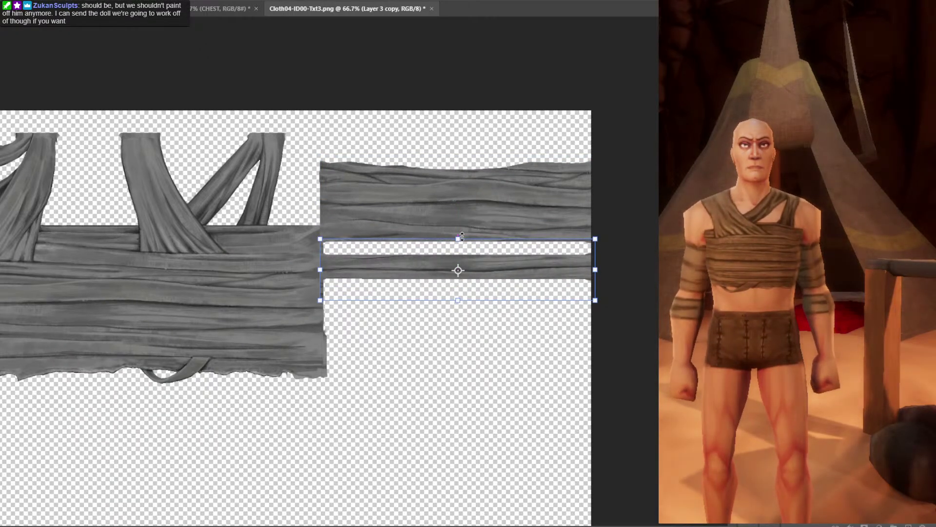
key(Return)
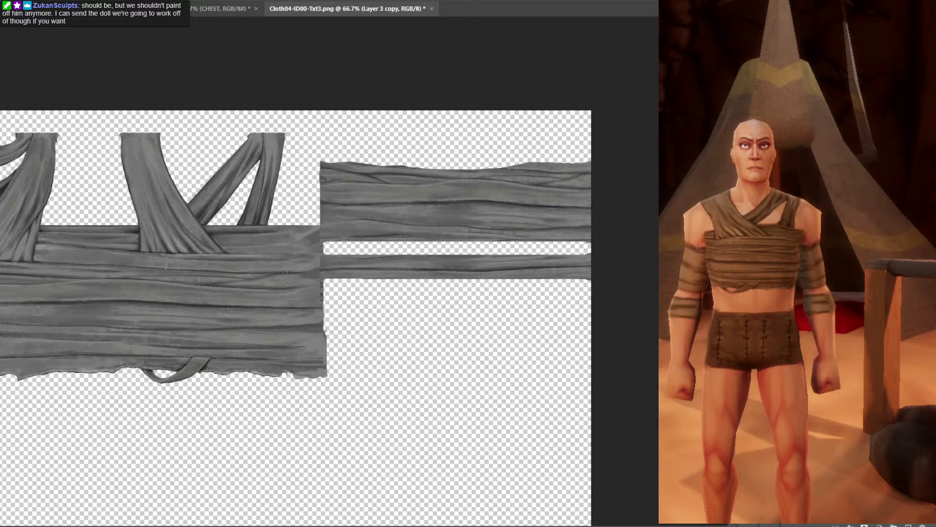
Merge the arm-strip wrap layers down into Layer 2 and save the texture.
key(ctrl+e)
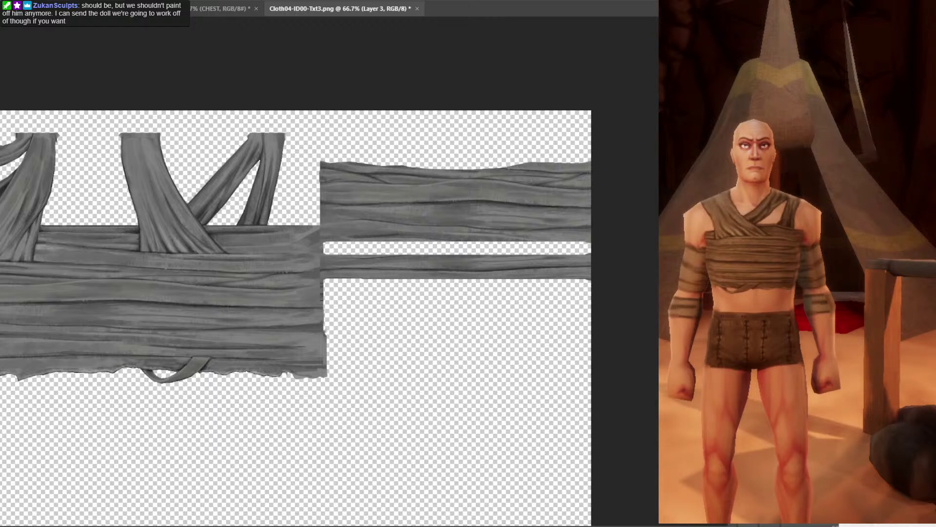
key(ctrl+s)
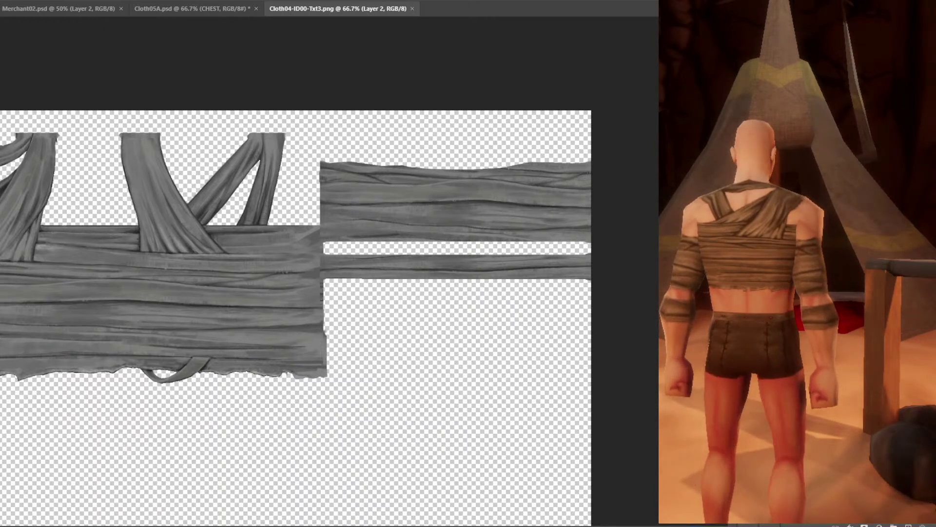
drag(224, 144, 406, 150)
key(ctrl+plus)
drag(240, 212, 495, 237)
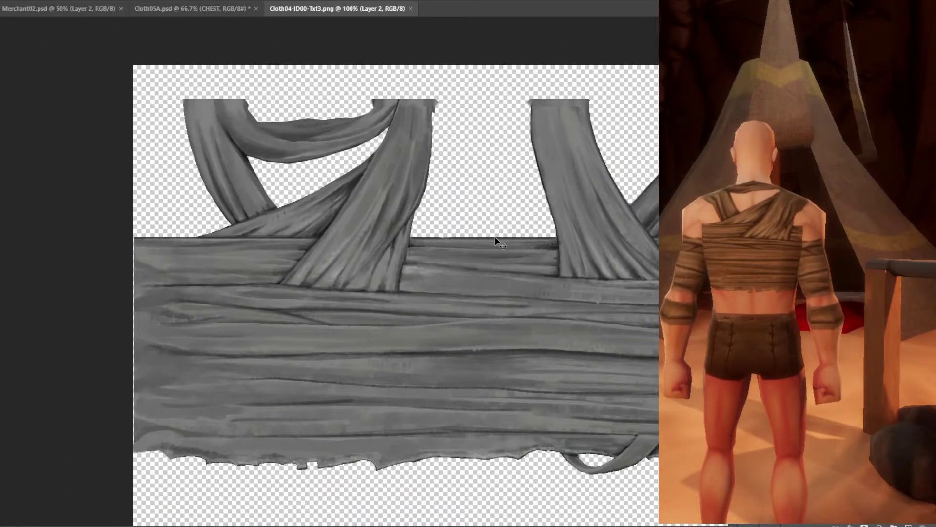
key(ctrl+s)
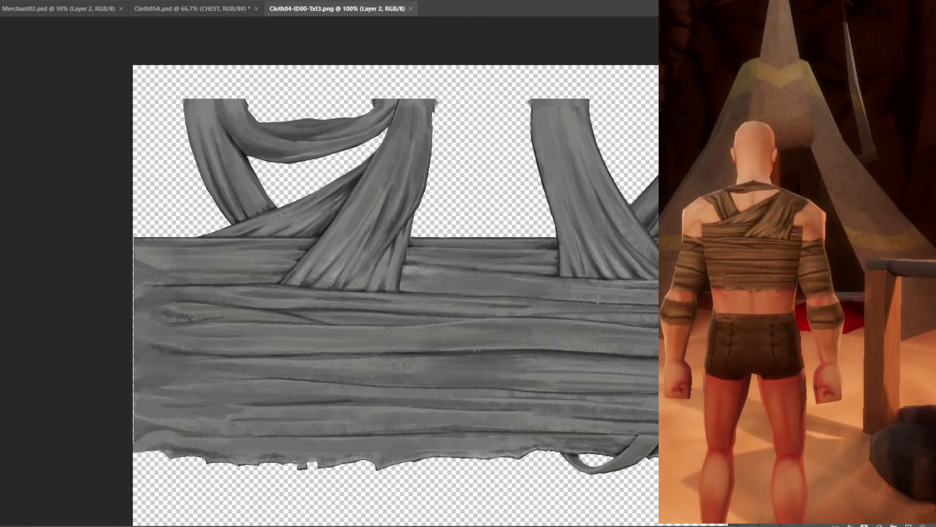
Outline the wide shoulder strap beside the neckline band with a polygonal lasso selection, from its fanned base to above its upper end.
right_click(2, 51)
click(25, 61)
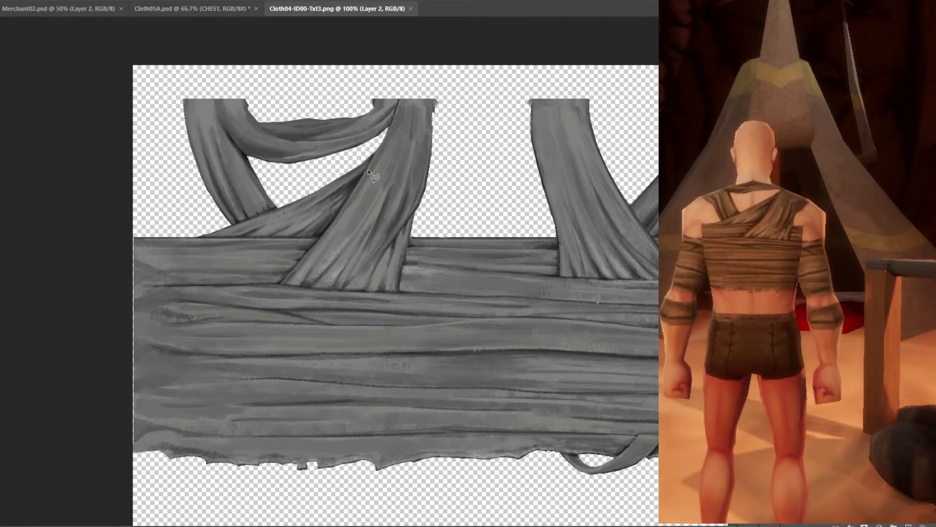
click(373, 152)
click(401, 290)
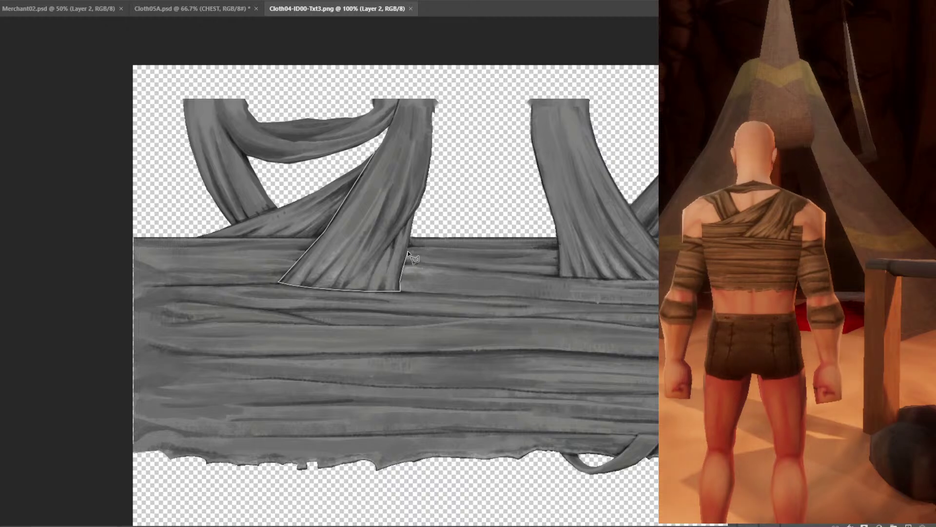
click(468, 105)
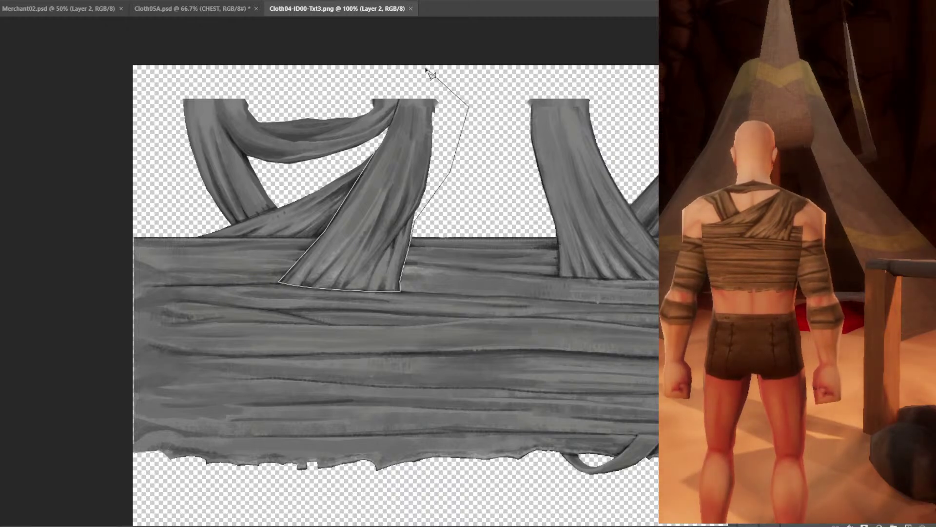
click(424, 69)
double_click(390, 105)
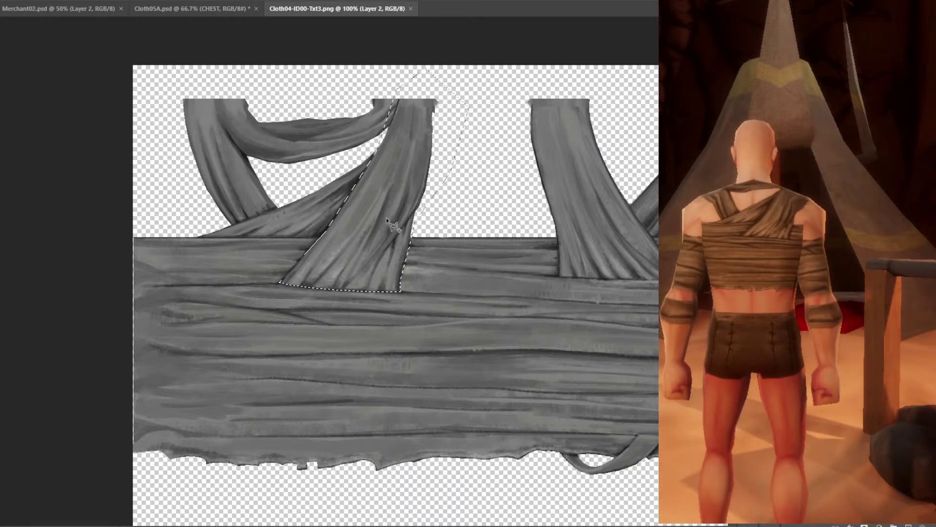
Softly darken the fanned base of the selected wide shoulder strap with a smaller brush, and save the texture.
key(b)
key(bracketleft)
key(bracketleft)
key(bracketleft)
key(bracketleft)
key(bracketleft)
key(bracketleft)
key(bracketleft)
key(bracketleft)
key(bracketleft)
mouse_move(314, 291)
mouse_down()
mouse_move(434, 305)
mouse_move(295, 283)
mouse_move(414, 294)
mouse_move(430, 297)
mouse_move(252, 279)
mouse_move(475, 297)
mouse_move(358, 252)
mouse_move(390, 330)
mouse_up()
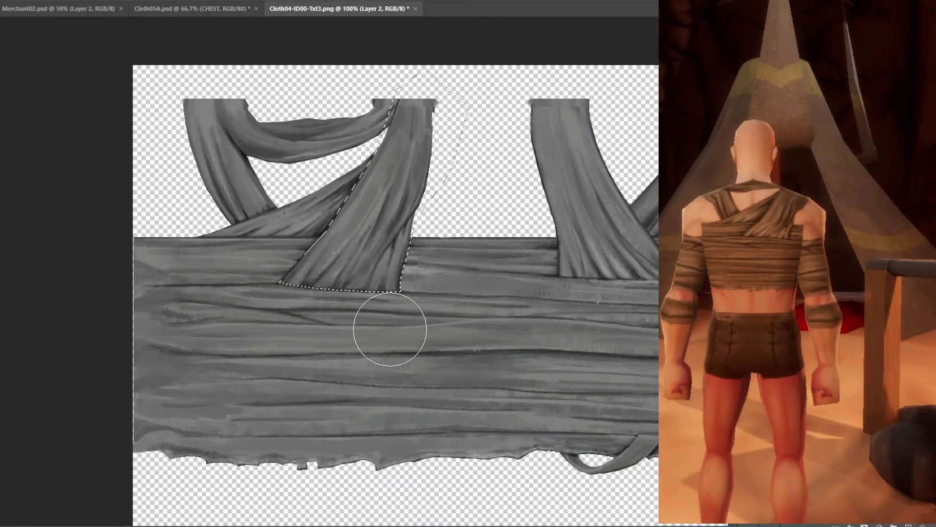
key(ctrl+s)
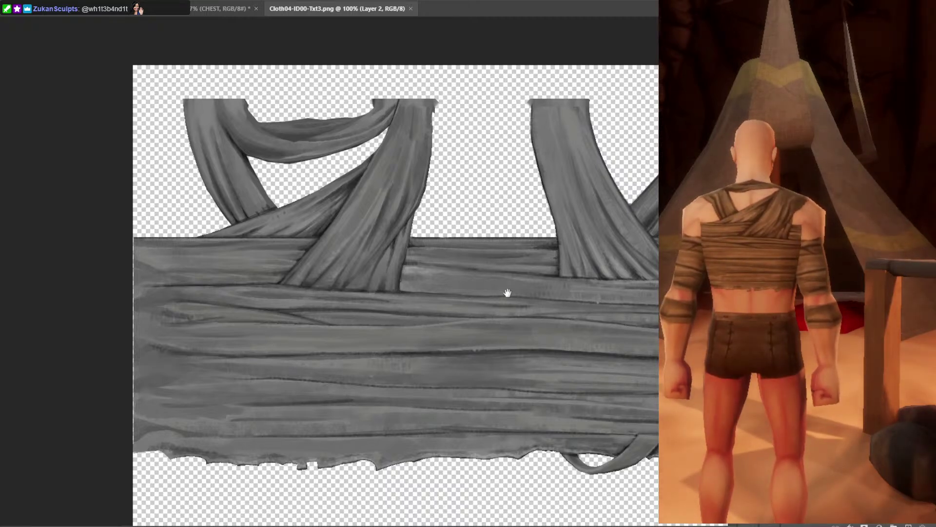
Apply a Drop Shadow layer style to the painted wraps on Layer 2.
drag(536, 344, 481, 304)
scroll(442, 283, right, 5)
key(ctrl+minus)
key(ctrl+plus)
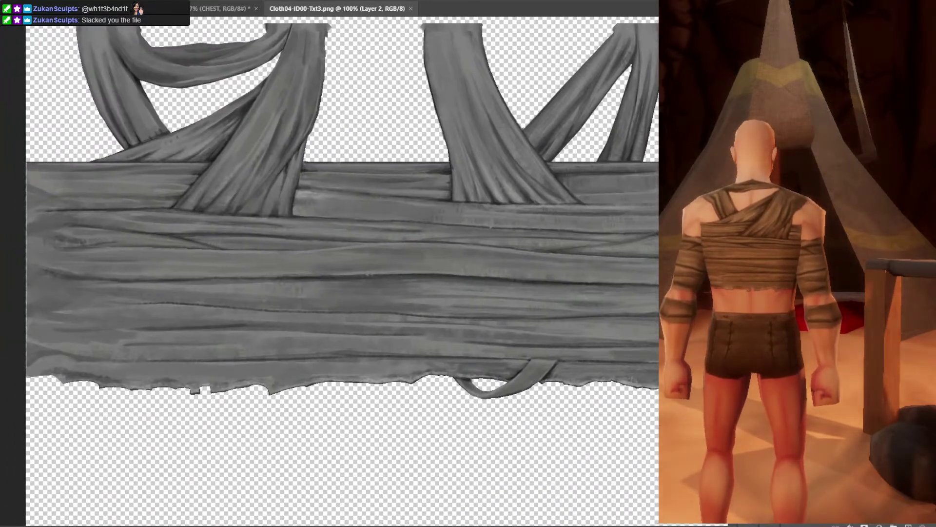
key(ctrl+j)
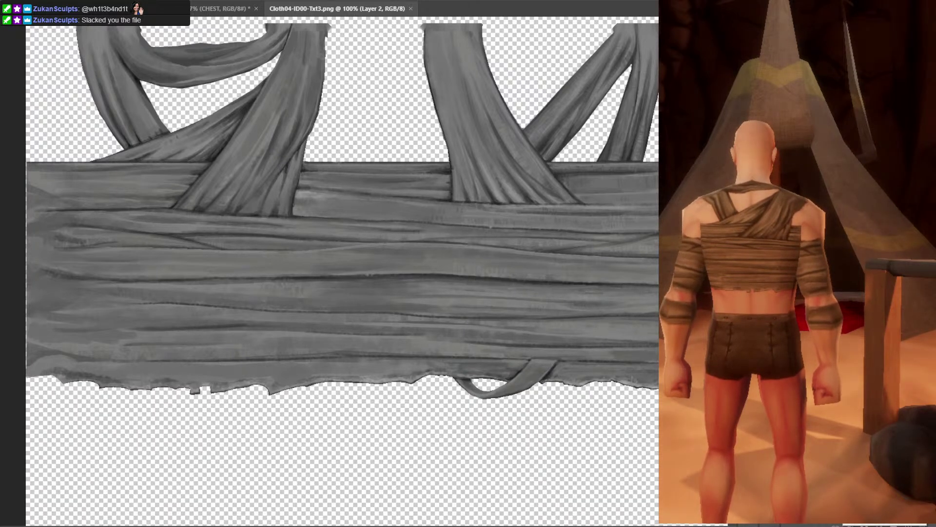
click(868, 518)
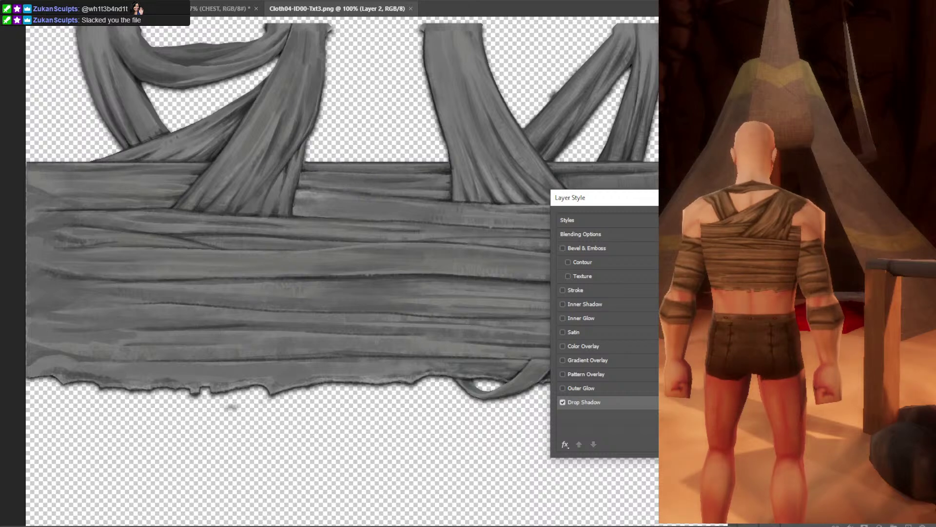
key(Return)
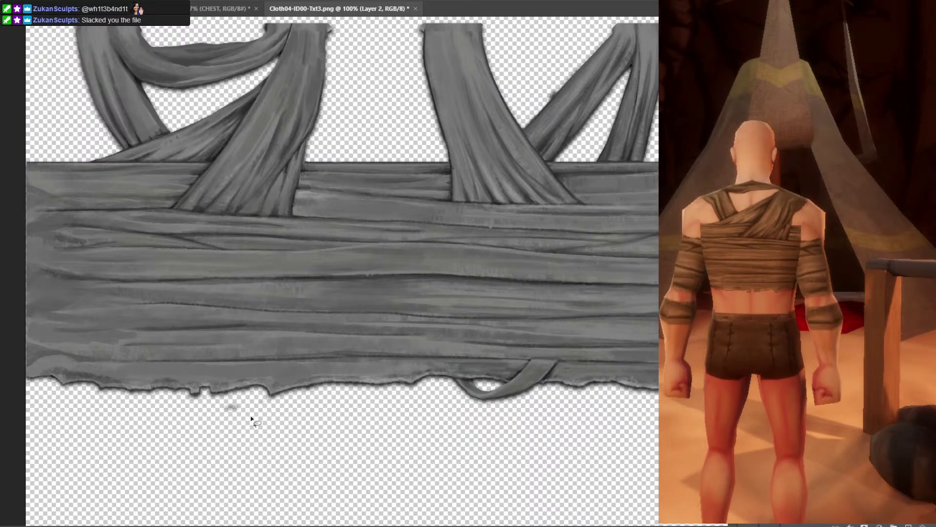
Remove the stray smudge below the frayed edge of the chest wraps and clear the selection.
mouse_move(240, 402)
mouse_down()
mouse_move(215, 409)
mouse_move(267, 441)
mouse_up()
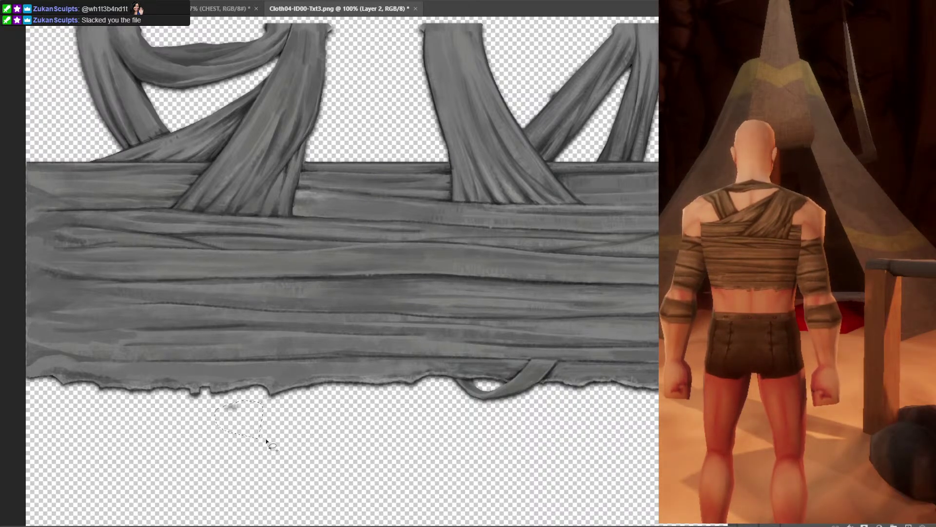
key(ctrl+d)
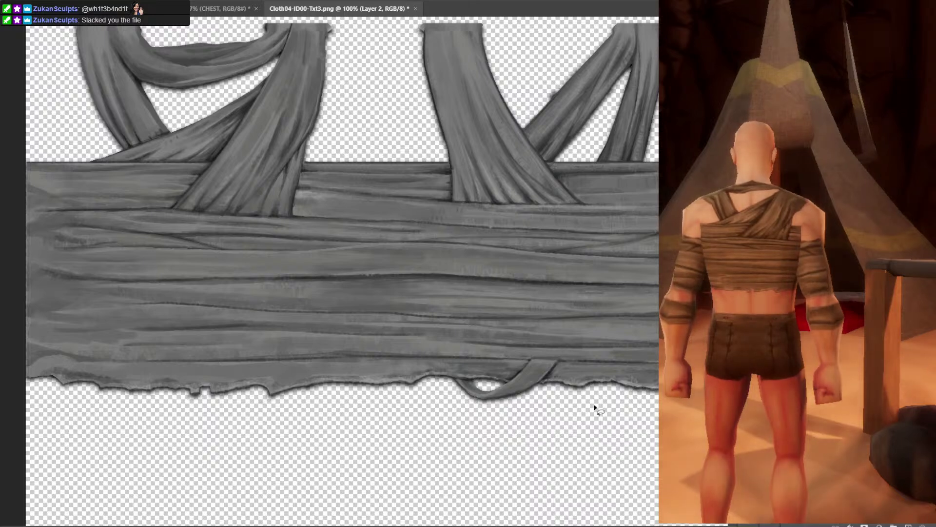
key(ctrl+minus)
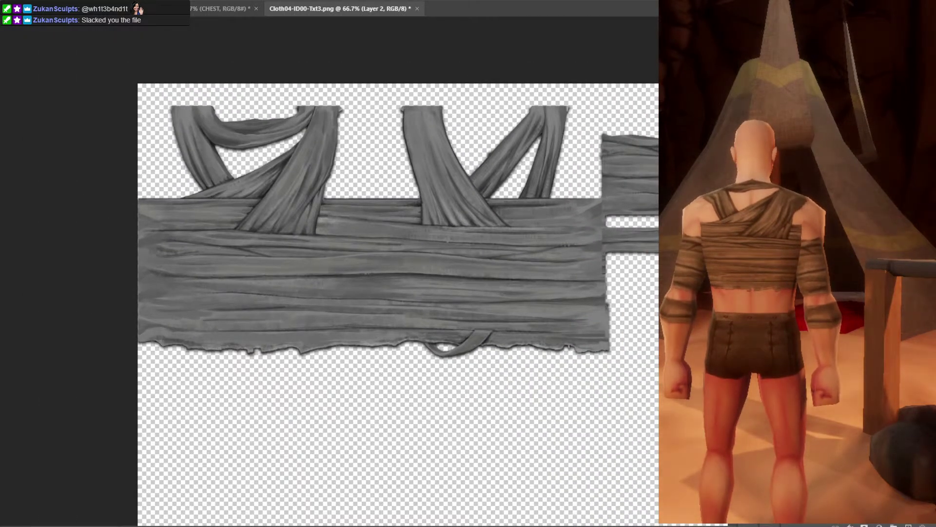
Add a new empty layer beneath the wraps and make Layer 2 active again.
key(ctrl+shift+alt+n)
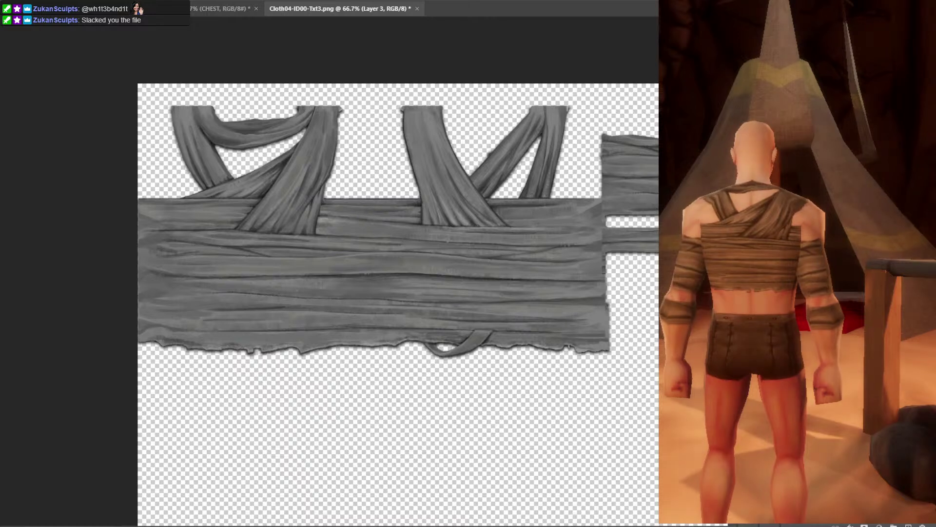
key(ctrl+z)
key(ctrl+shift+alt+n)
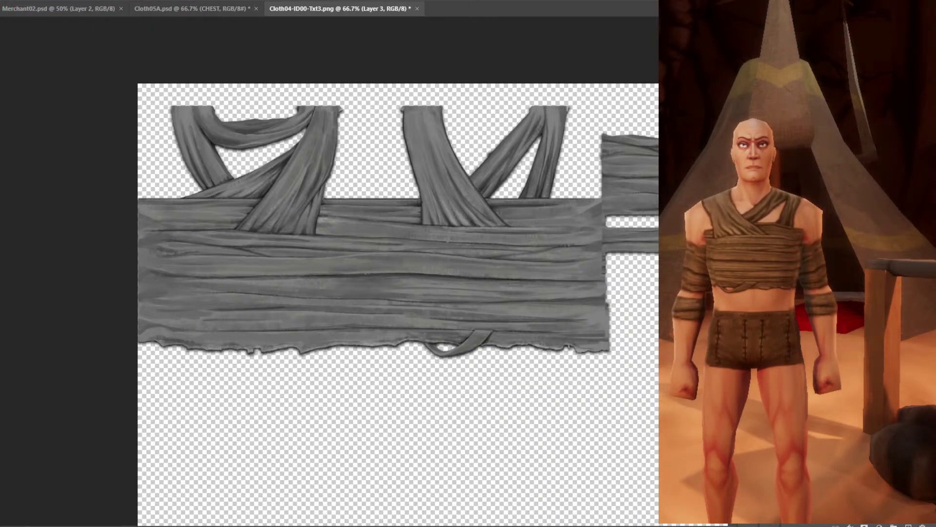
key(ctrl+e)
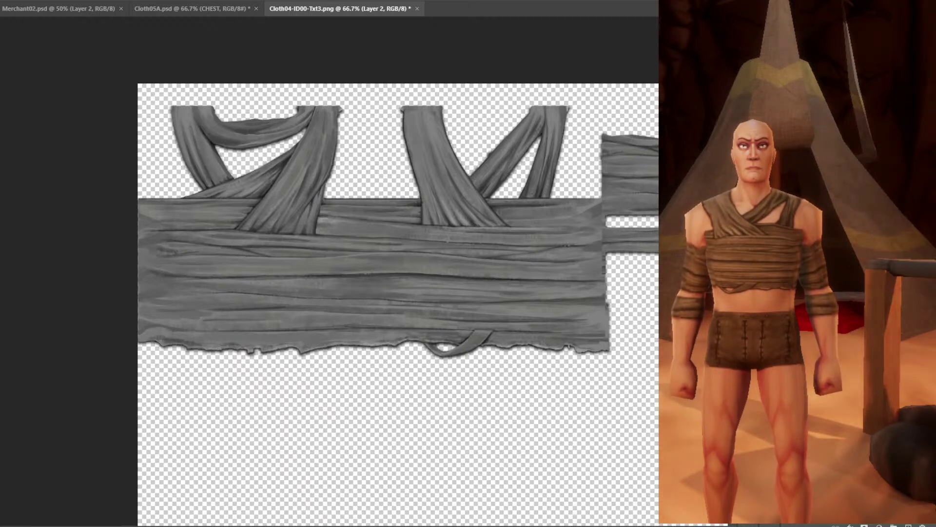
Reduce the Drop Shadow on Layer 2 so that only a tighter, subtler shadow surrounds the wraps.
double_click(878, 390)
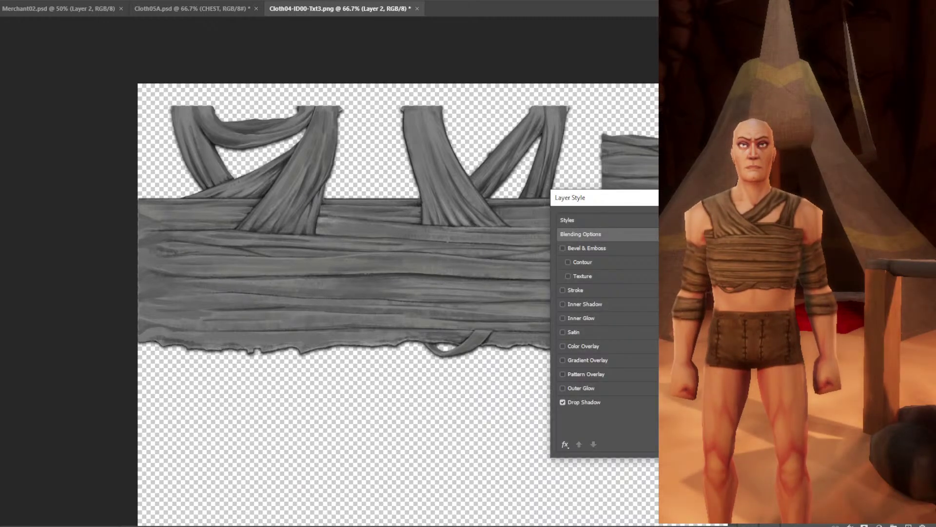
click(614, 401)
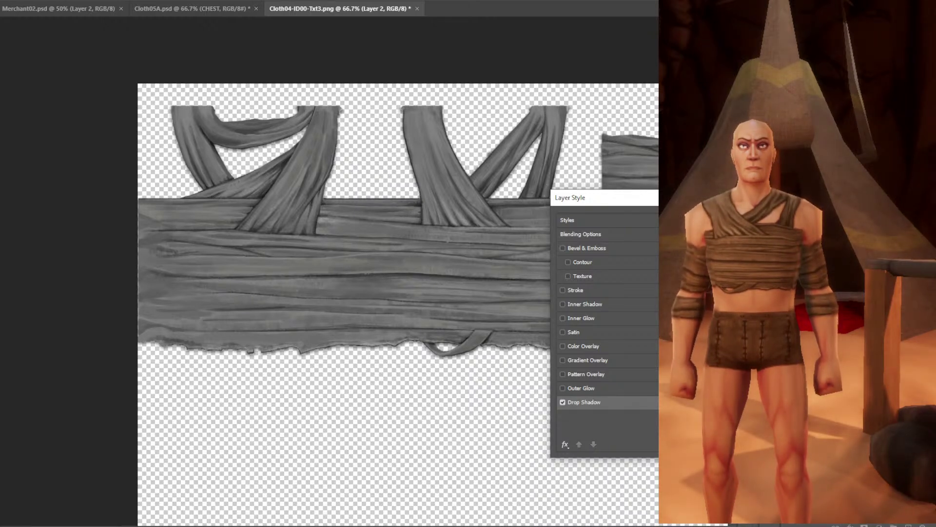
key(Return)
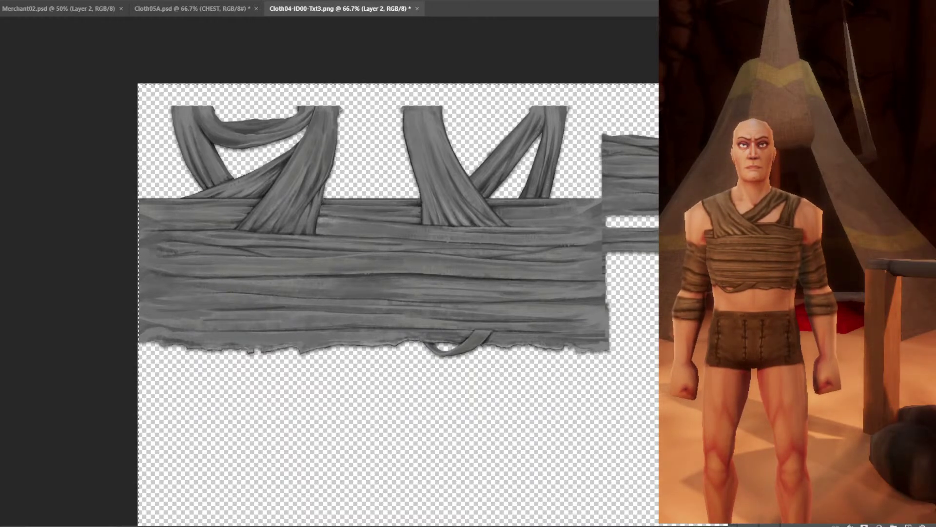
Switch to Cloth05A.psd and merge Layer 1 with the wraps down into the CHEST layer.
click(191, 9)
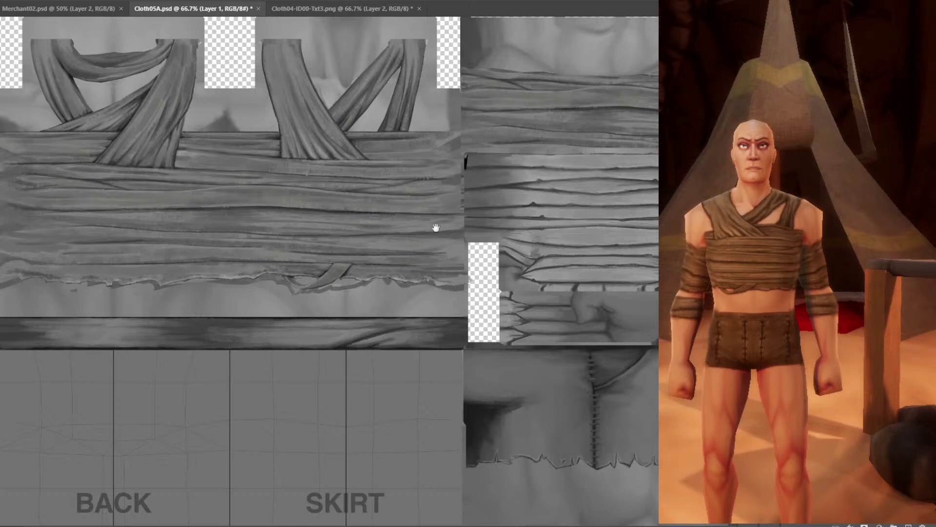
drag(294, 176, 422, 209)
key(ctrl+minus)
key(ctrl+plus)
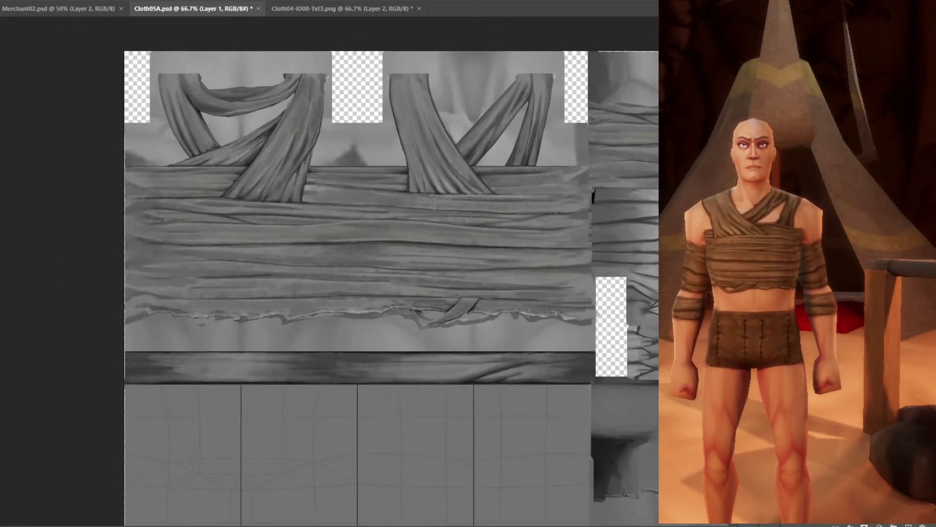
key(ctrl+e)
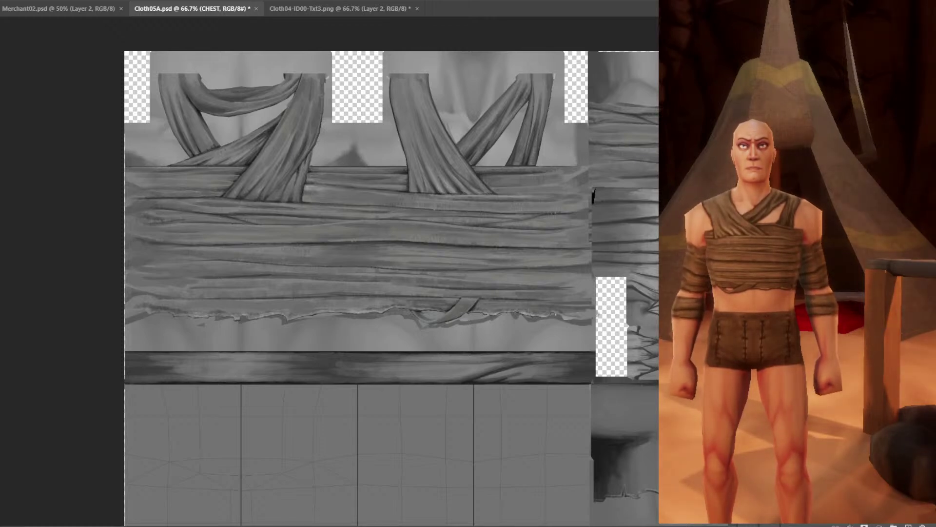
Save the merged document under the file name Cloth05A.psd in Photoshop format.
drag(656, 358, 600, 366)
key(ctrl+minus)
key(ctrl+plus)
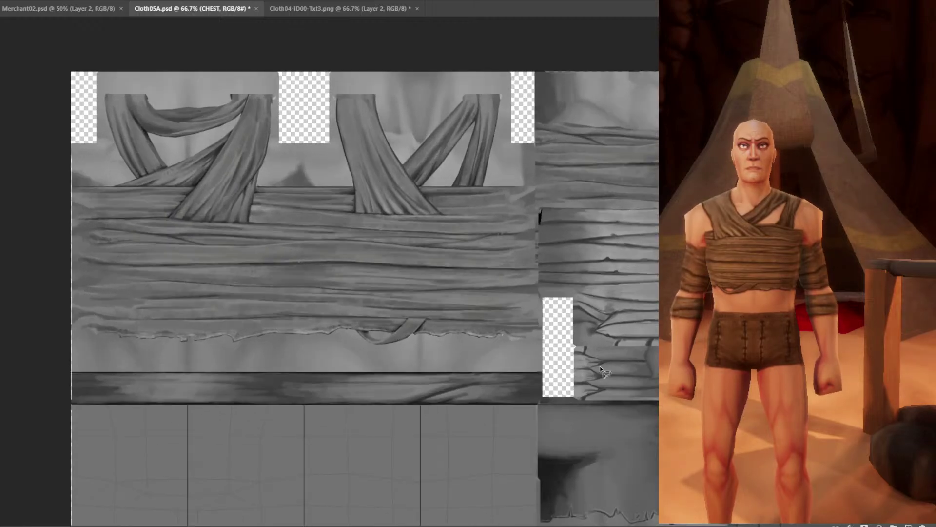
scroll(599, 365, right, 3)
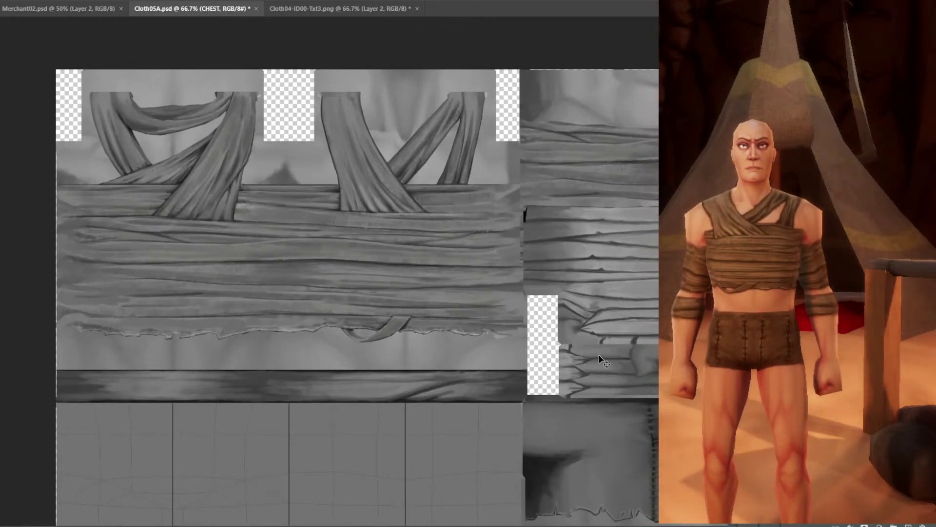
key(ctrl+shift+s)
key(Return)
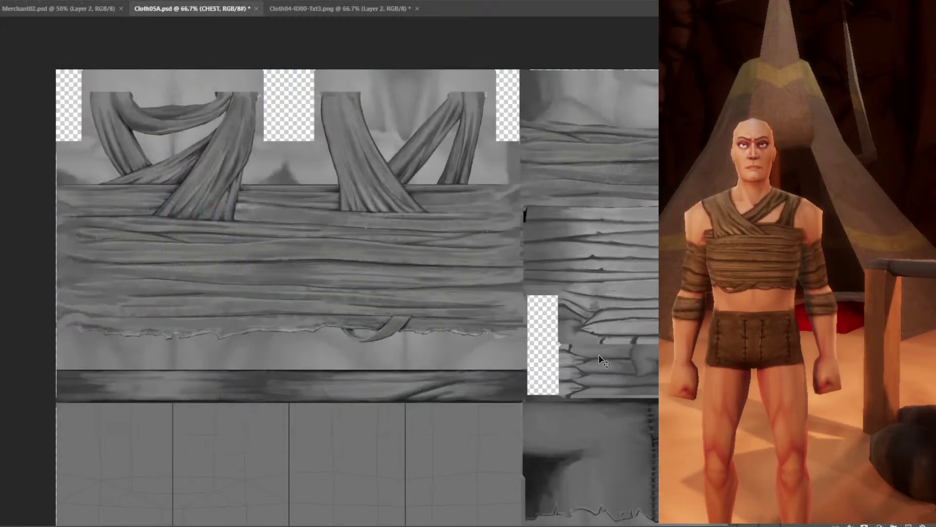
key(ctrl+shift+s)
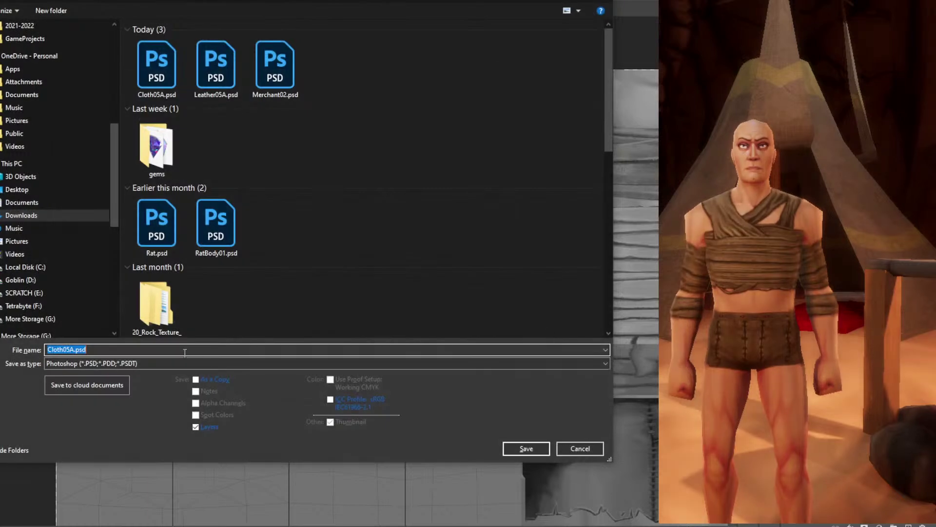
key(Return)
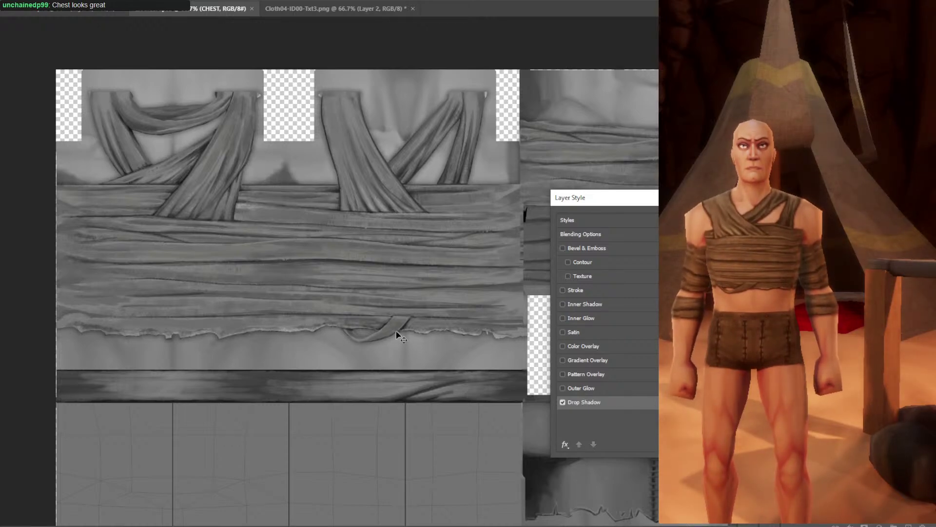
Apply a Drop Shadow to the CHEST layer, select the whole canvas and save Cloth05A.psd.
key(Return)
mouse_move(541, 229)
mouse_down()
mouse_move(534, 280)
mouse_move(555, 289)
mouse_up()
key(l)
scroll(534, 279, down, 1)
scroll(534, 280, up, 1)
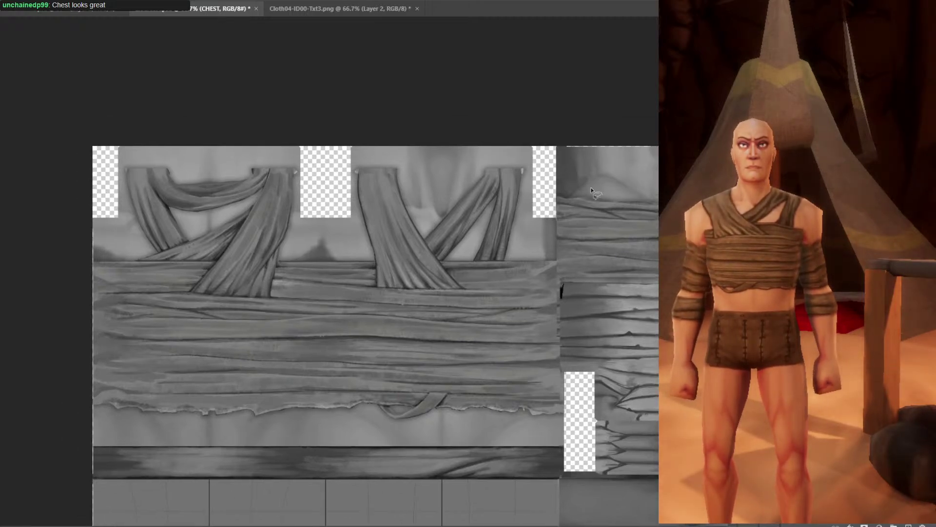
key(ctrl+a)
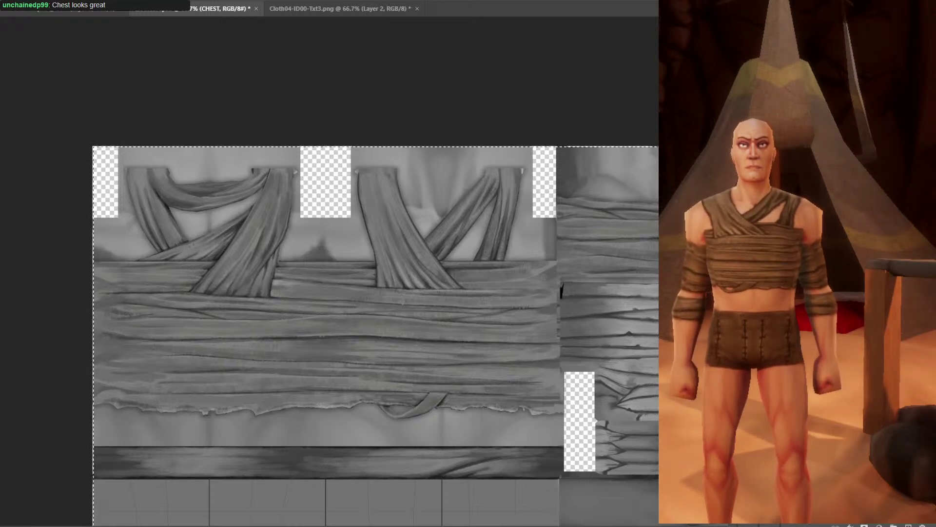
key(ctrl+s)
Compare the shadowed wraps in Cloth04-ID00-Txt3.png with those in Cloth05A.psd.
click(314, 10)
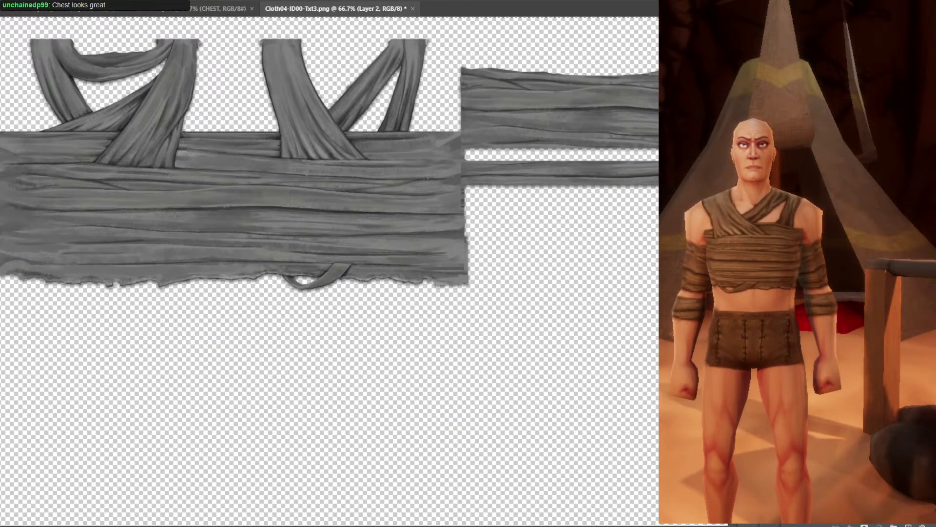
click(220, 9)
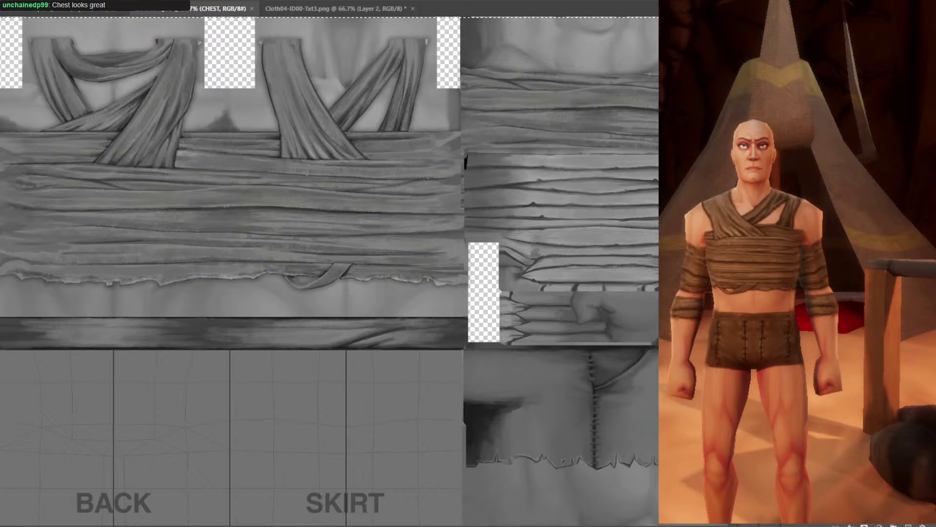
drag(409, 78, 535, 263)
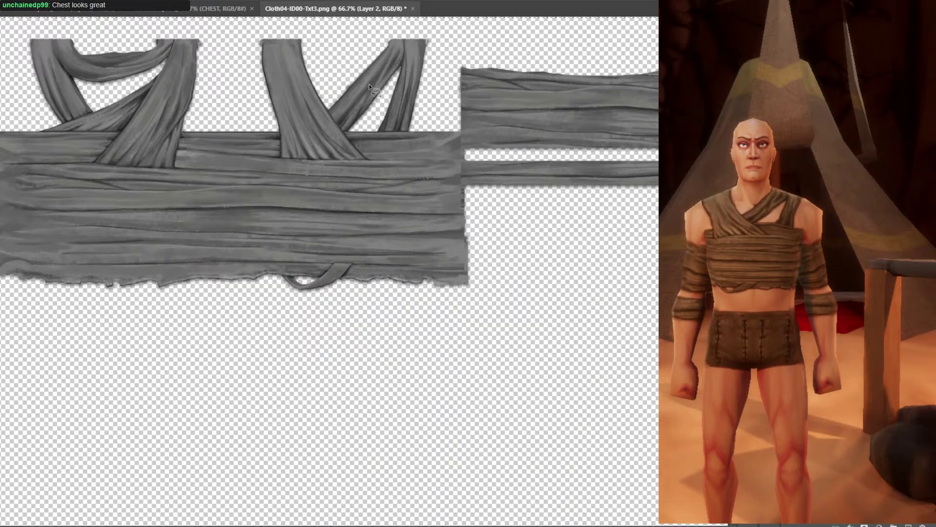
click(181, 9)
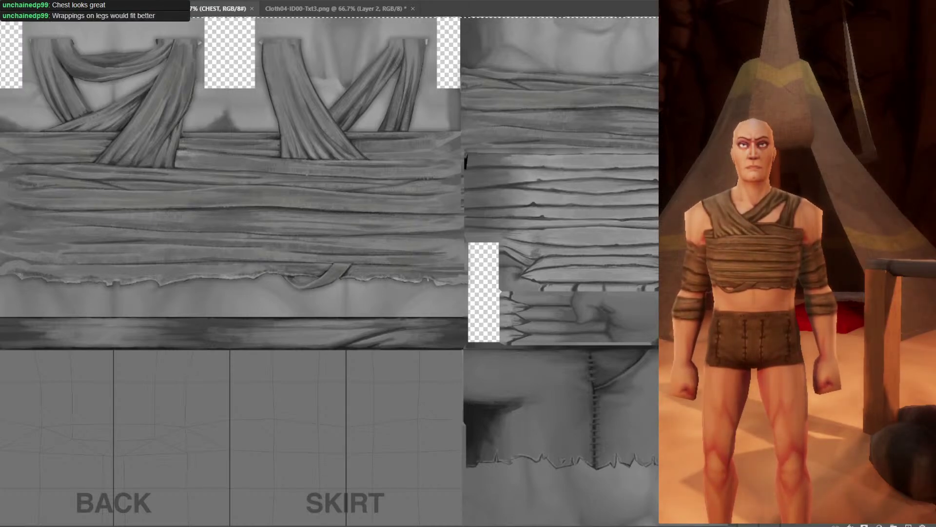
In Cloth04-ID00-Txt3.png, merge Layer 2 and its drop shadow down into Layer 3 and save the texture.
key(ctrl+Tab)
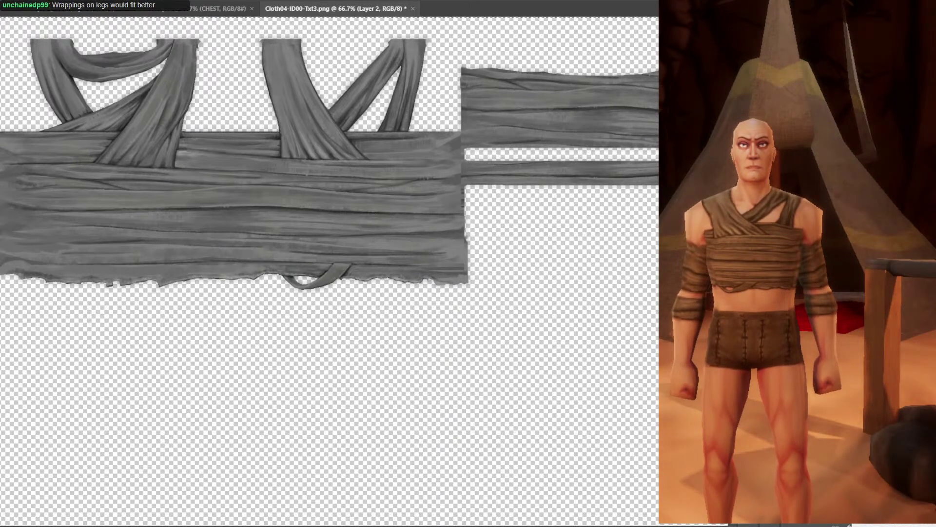
key(ctrl+e)
key(ctrl+s)
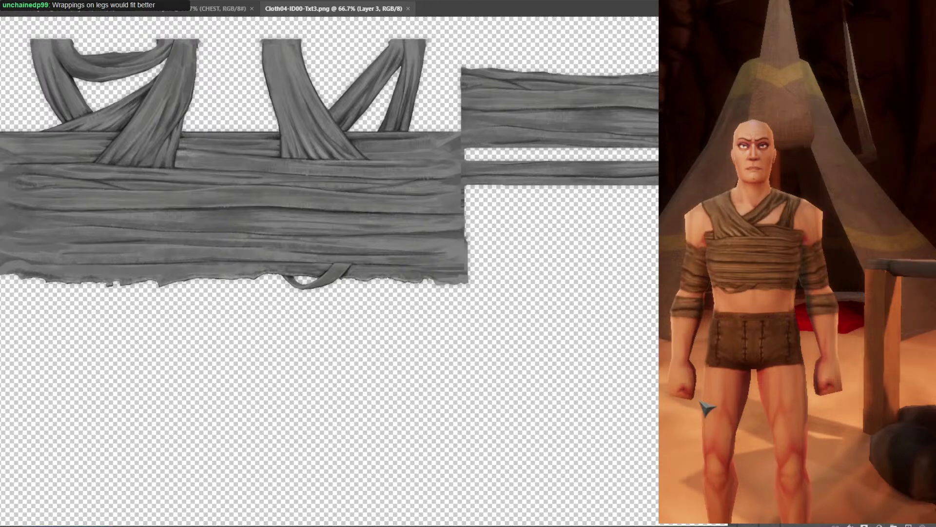
Examine the updated wraps on the character from an angled close-up, and switch back to Cloth05A.psd.
drag(674, 405, 531, 407)
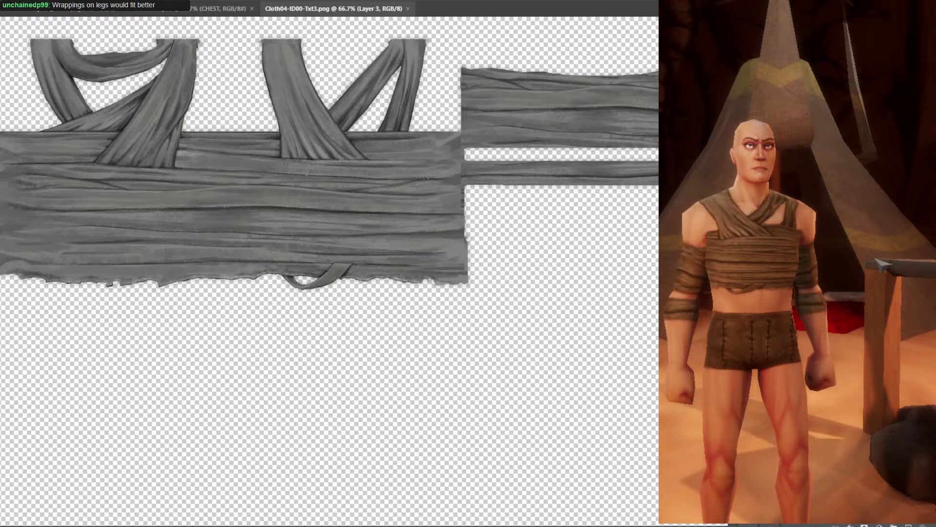
scroll(851, 330, up, 5)
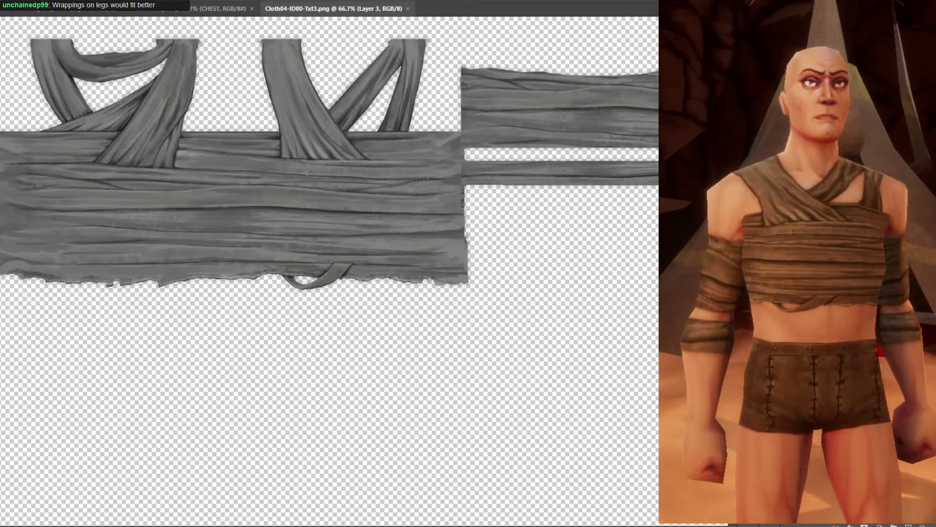
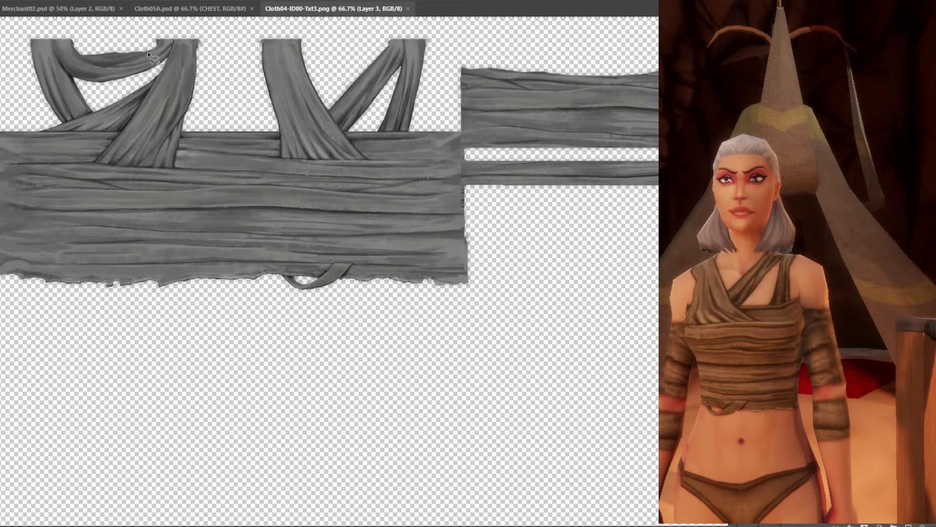
click(190, 8)
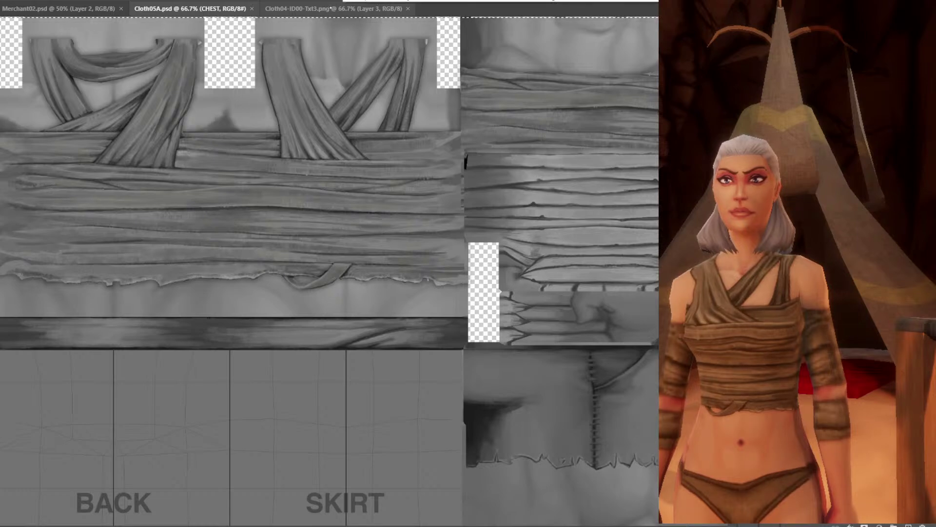
Open the 3D paper doll model Pedro_The_PaperDoll.obj from disk as a new document.
click(332, 8)
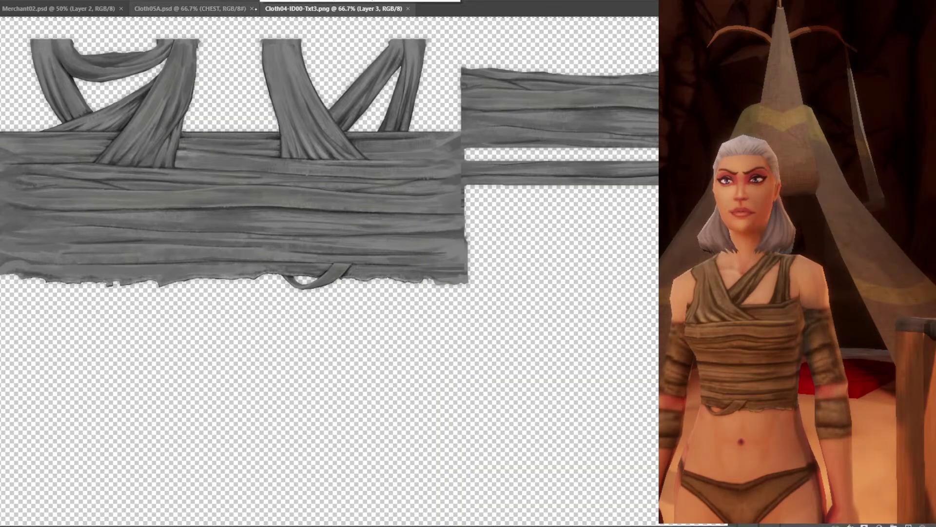
click(190, 9)
click(58, 8)
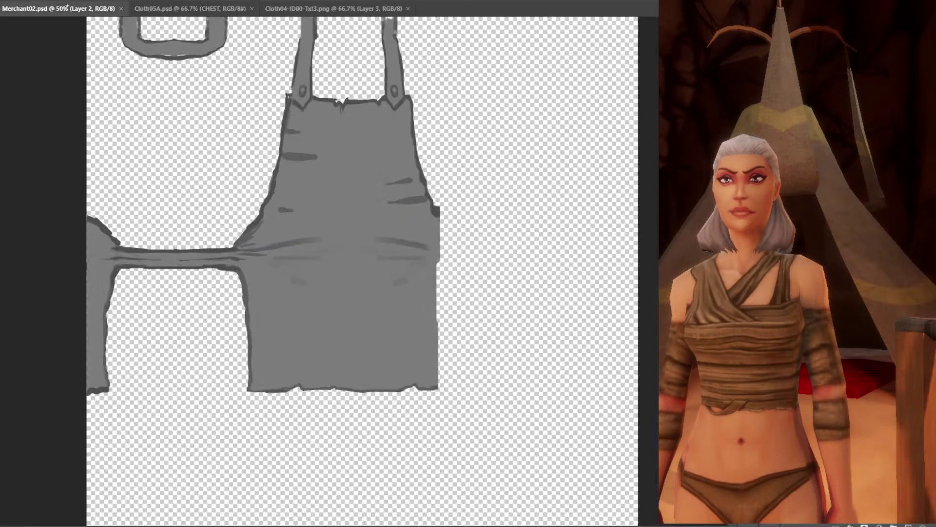
click(9, 0)
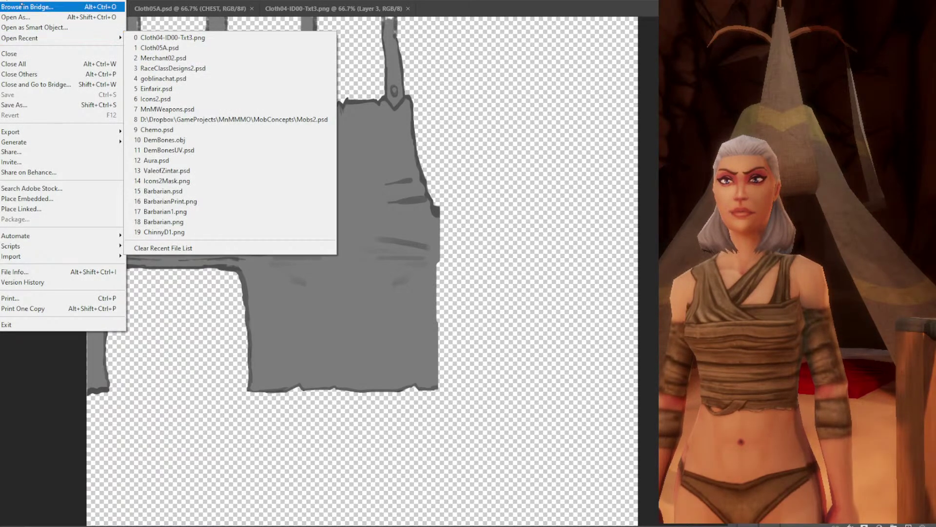
click(19, 6)
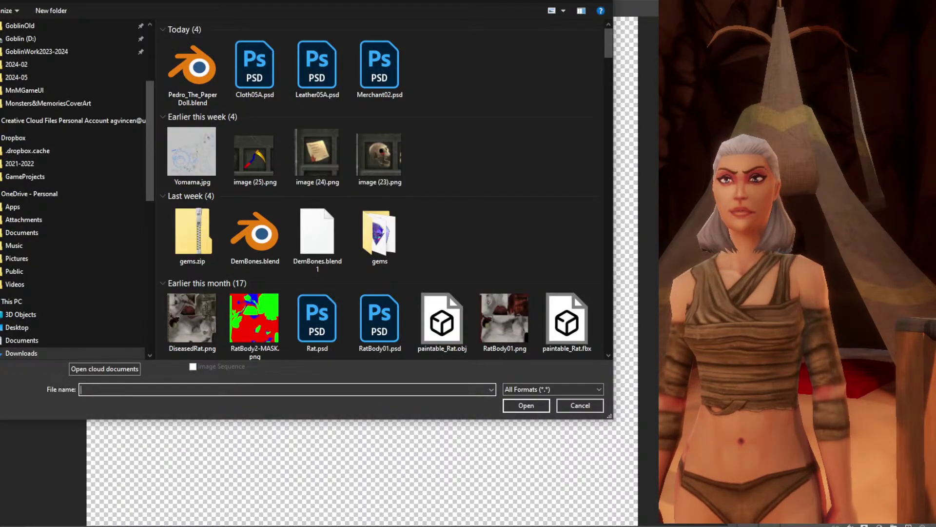
key(Escape)
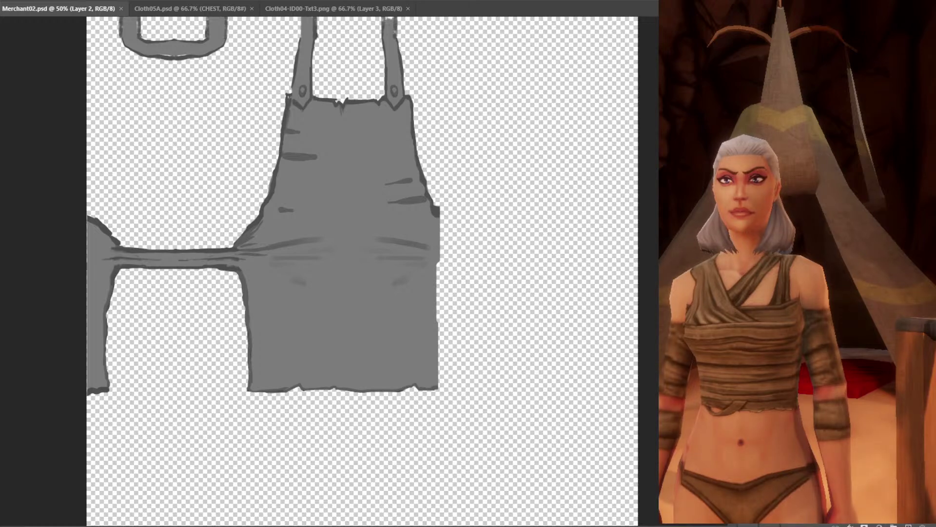
key(ctrl+n)
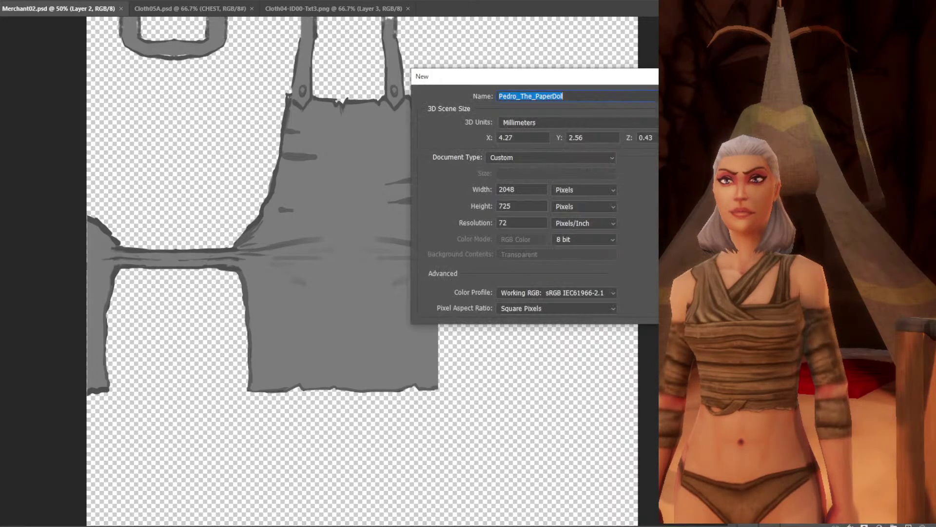
Set the 3D document size to 1400 by 1400 pixels and create it without switching to the 3D workspace.
click(521, 189)
text(1)
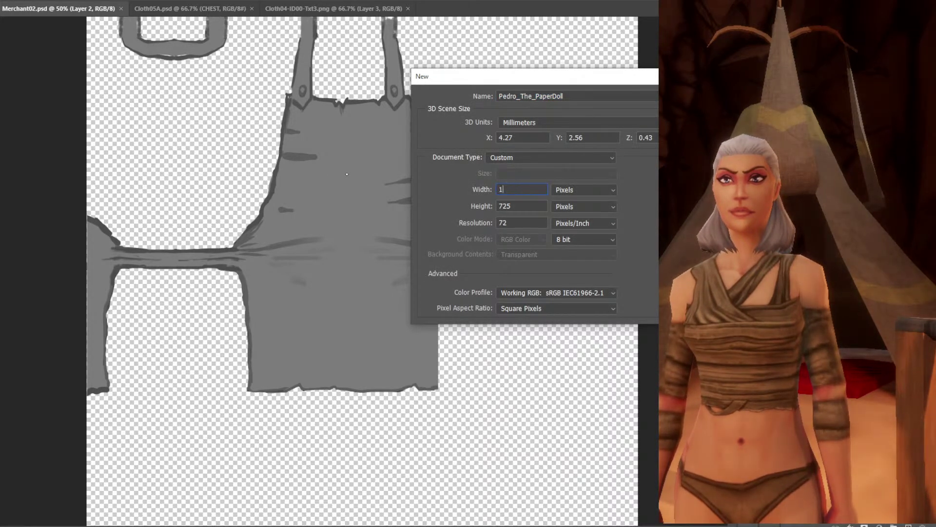
text(4000)
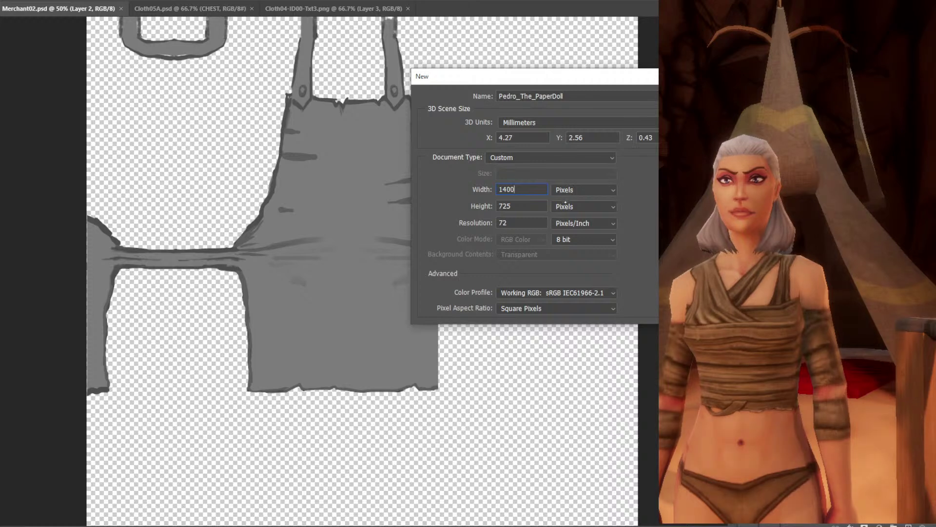
key(BackSpace)
key(Tab)
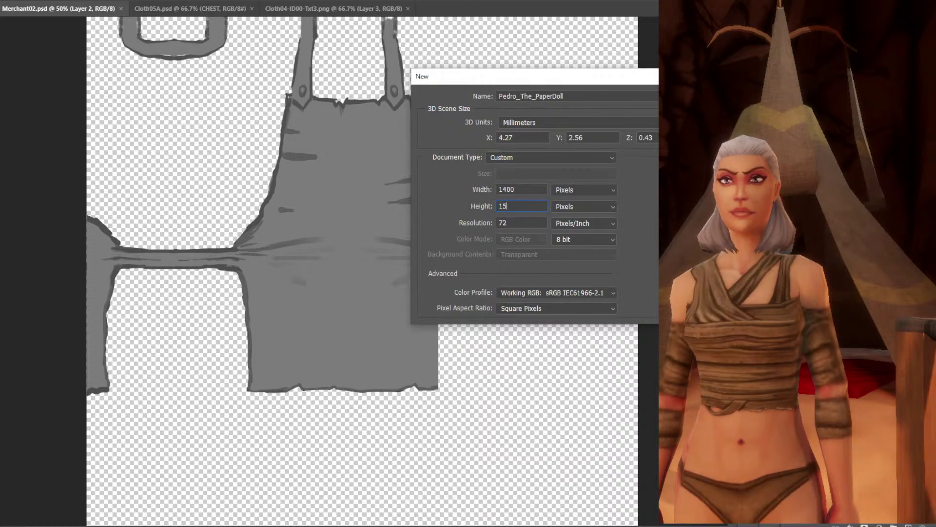
text(1400)
key(Escape)
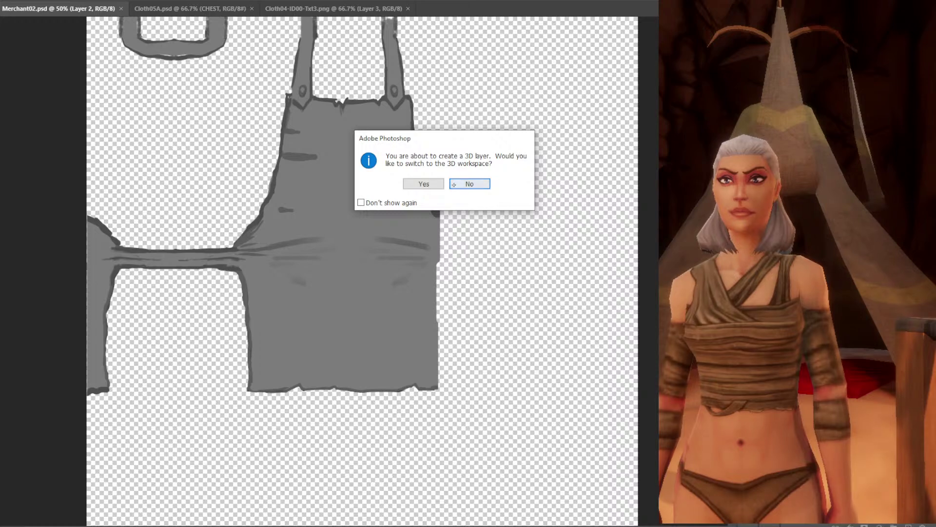
click(454, 184)
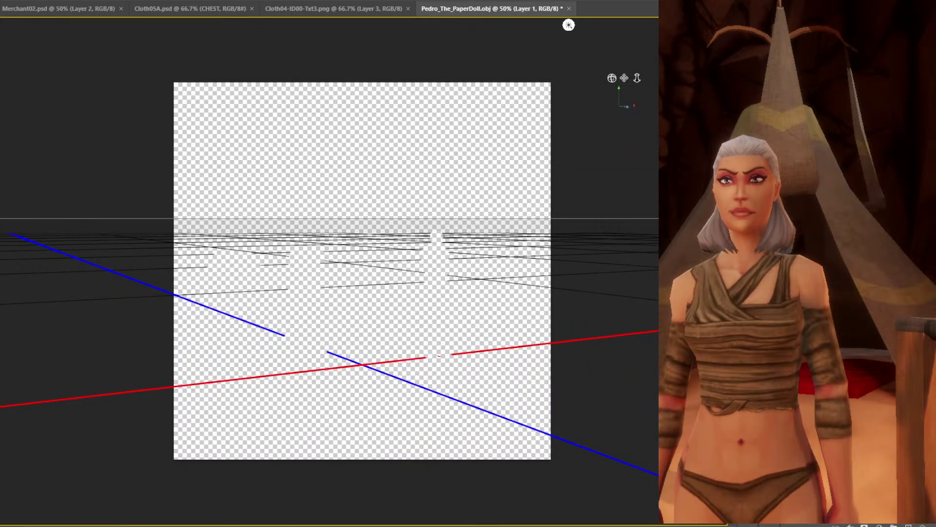
Add a new layer to Pedro_The_PaperDoll.obj and fill it with dark grey as a backdrop.
click(909, 526)
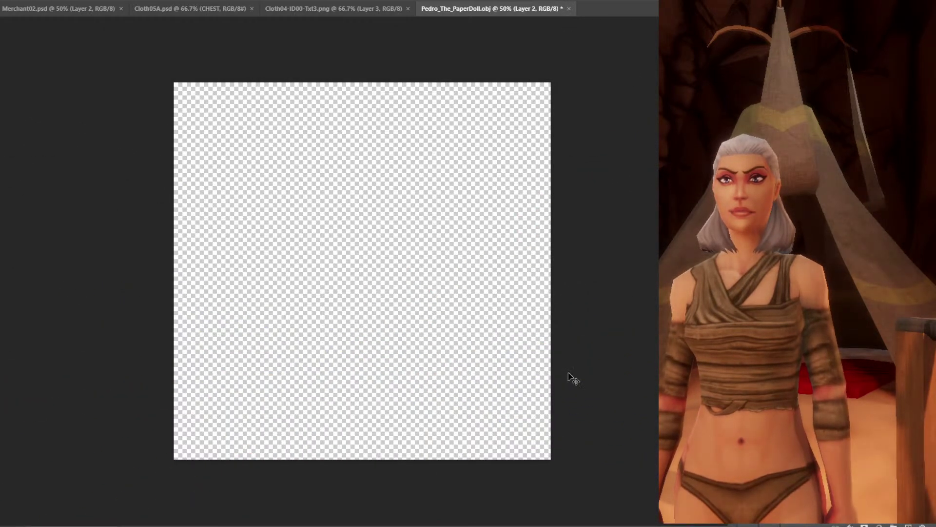
click(384, 297)
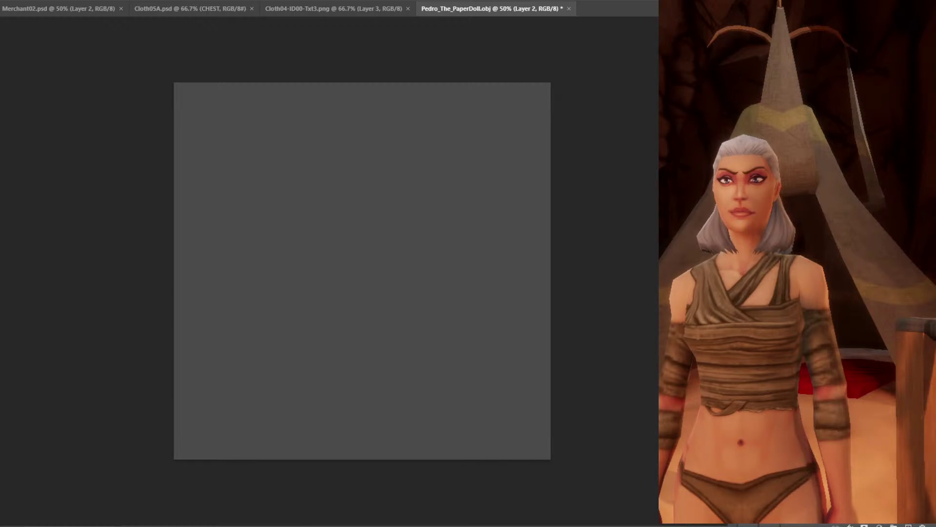
click(829, 429)
Set the surface style of the 3D scene on Layer 1 to Flat.
click(1, 36)
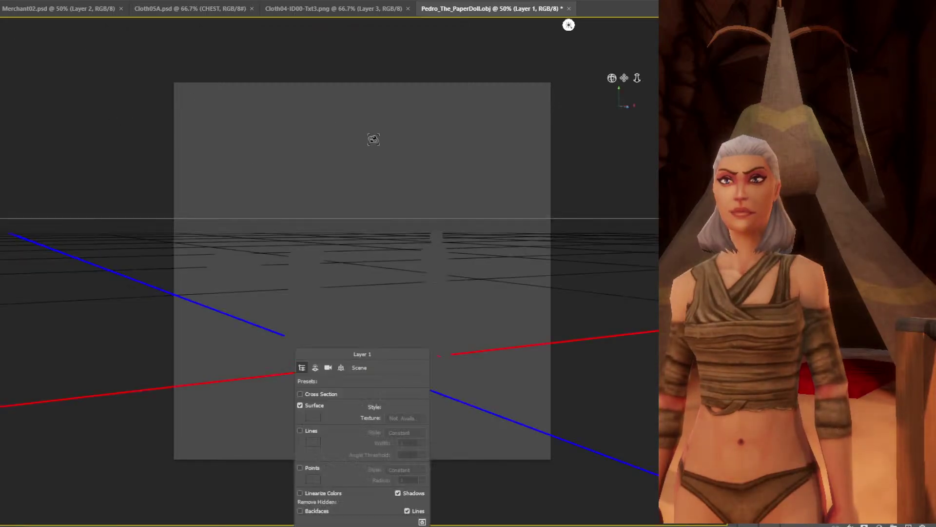
click(405, 407)
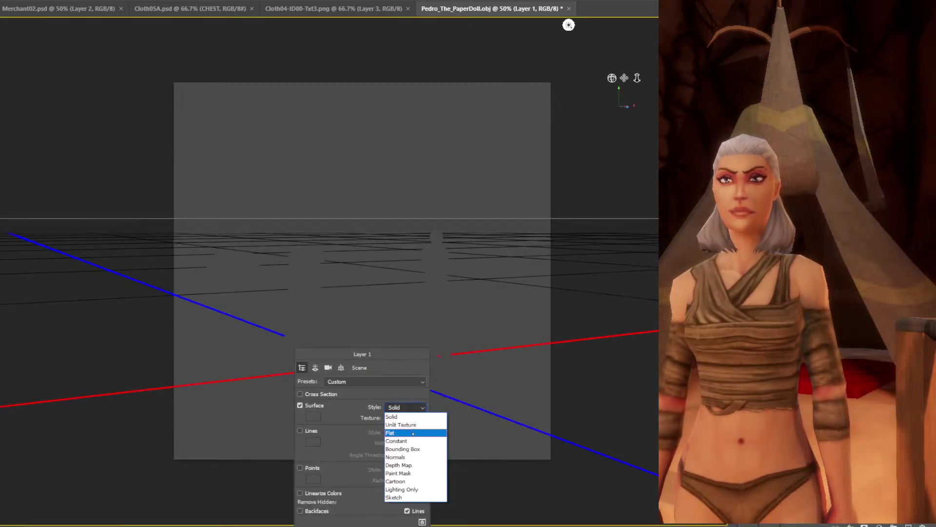
click(415, 431)
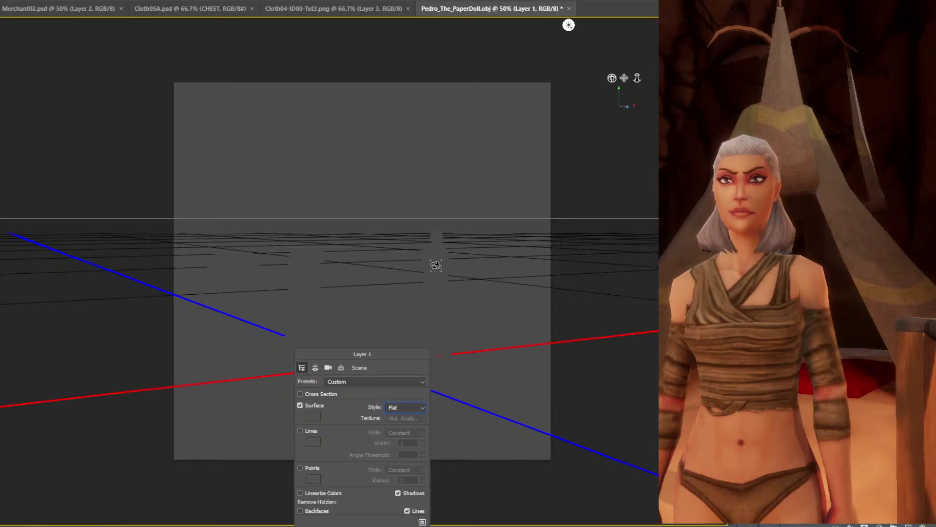
Open the base colour texture of the model's ID00 material for editing.
click(436, 266)
click(315, 471)
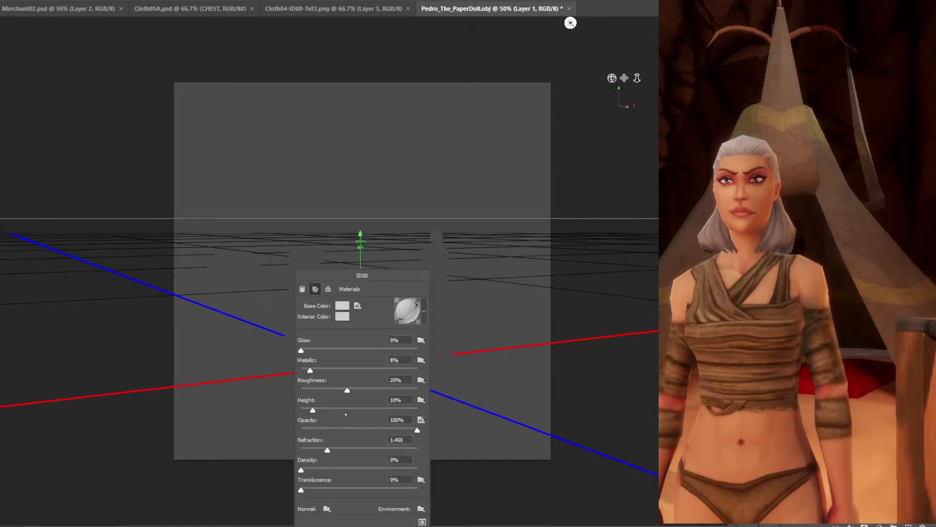
click(358, 306)
click(385, 315)
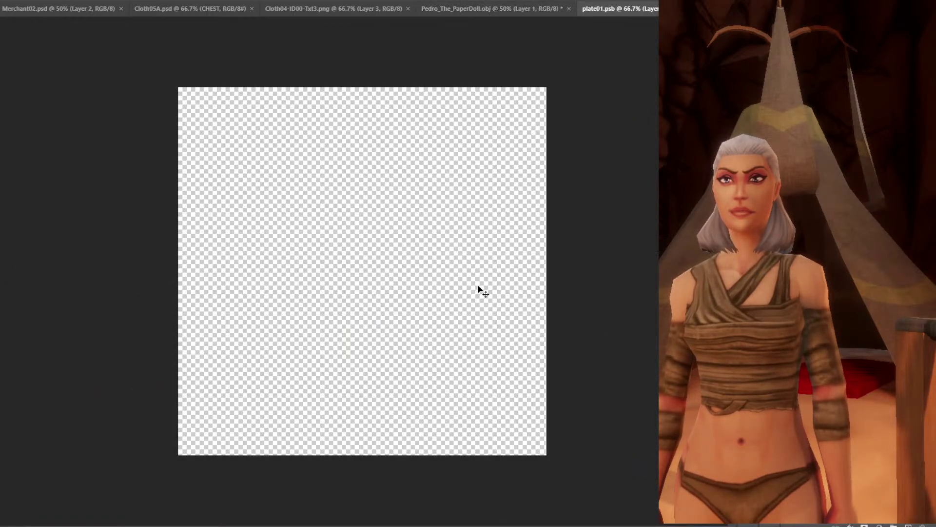
Orbit and pan the 3D camera in Pedro_The_PaperDoll.obj to frame the paper doll from the front.
click(490, 8)
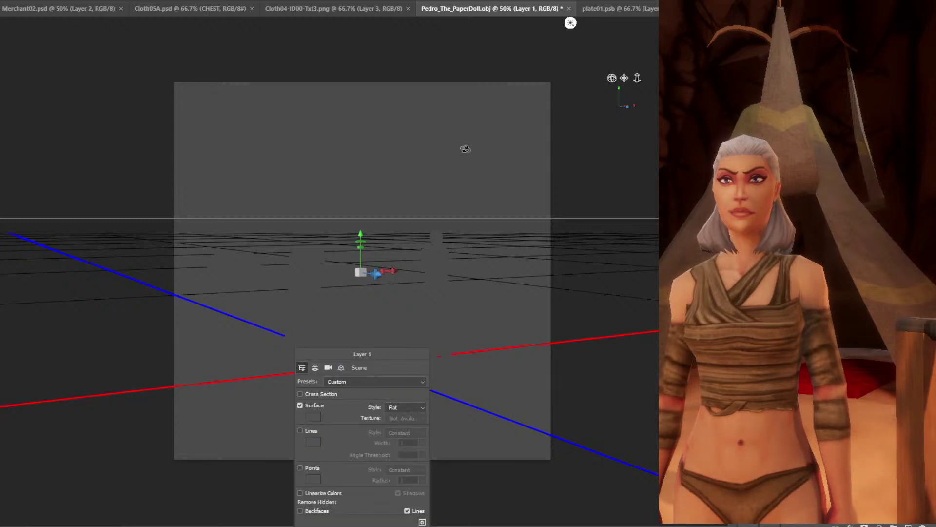
drag(460, 166, 527, 288)
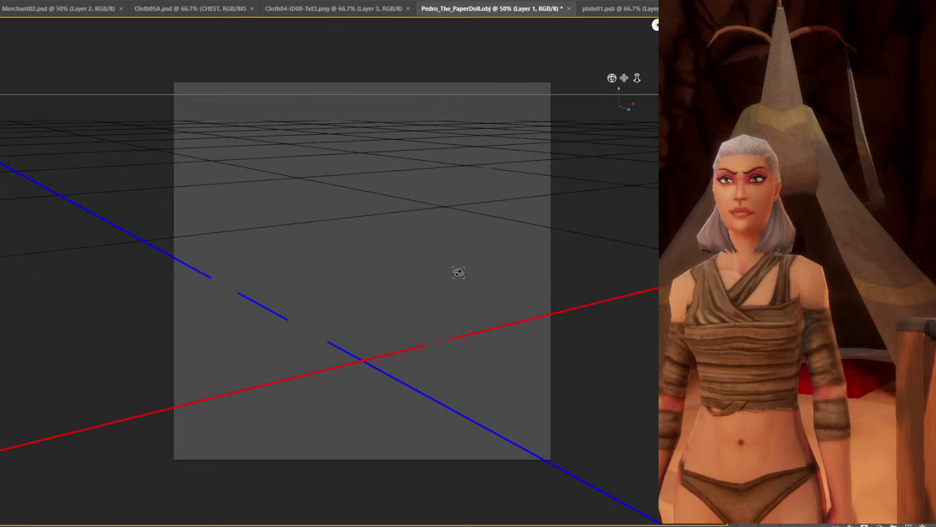
mouse_move(459, 272)
mouse_down()
mouse_move(426, 257)
mouse_move(456, 255)
mouse_move(397, 257)
mouse_move(434, 265)
mouse_move(431, 274)
mouse_move(458, 230)
mouse_move(463, 264)
mouse_up()
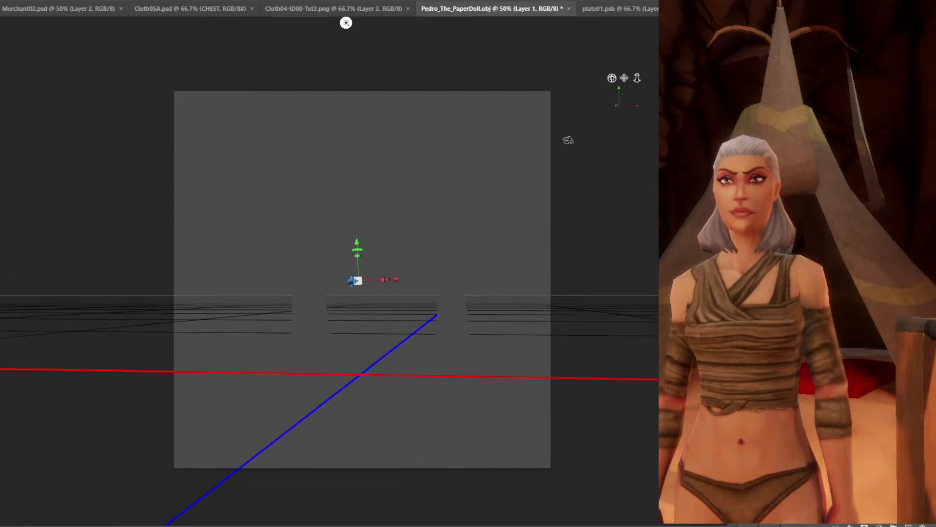
drag(629, 114, 613, 135)
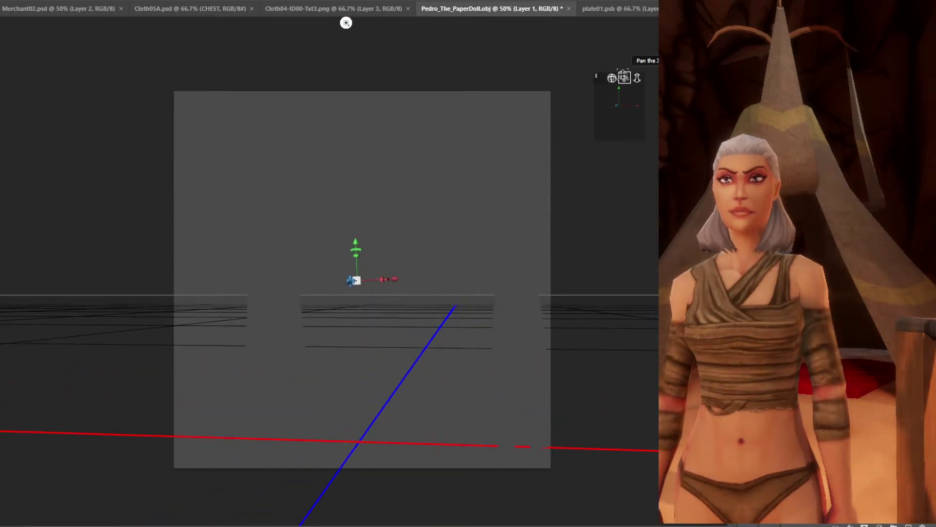
mouse_move(625, 78)
mouse_down()
mouse_move(594, 83)
mouse_move(643, 88)
mouse_move(638, 76)
mouse_move(626, 112)
mouse_move(624, 73)
mouse_move(625, 93)
mouse_up()
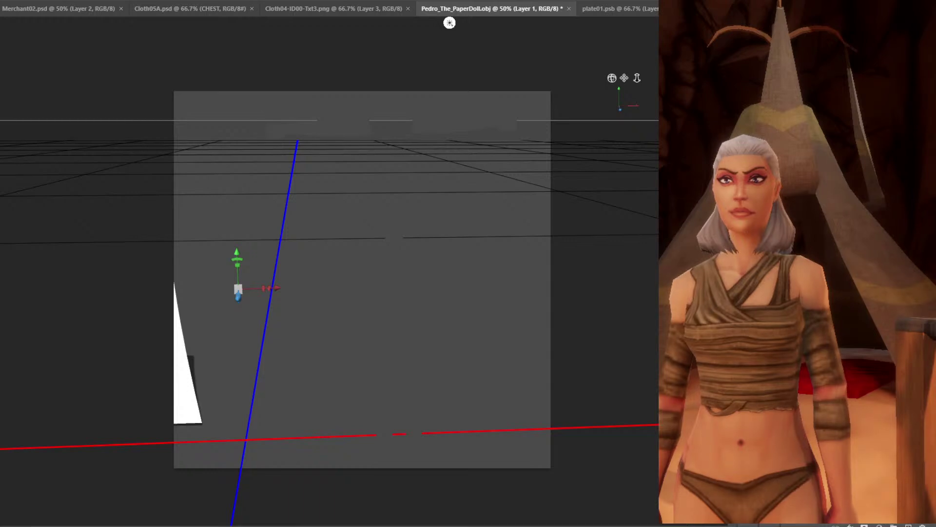
Change the 3D scene's surface style to Unlit Texture.
right_click(481, 262)
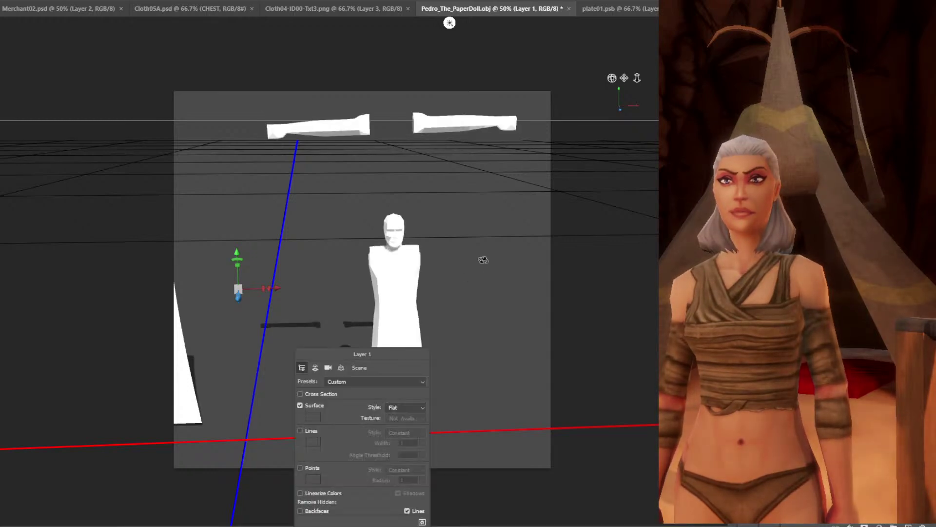
click(404, 407)
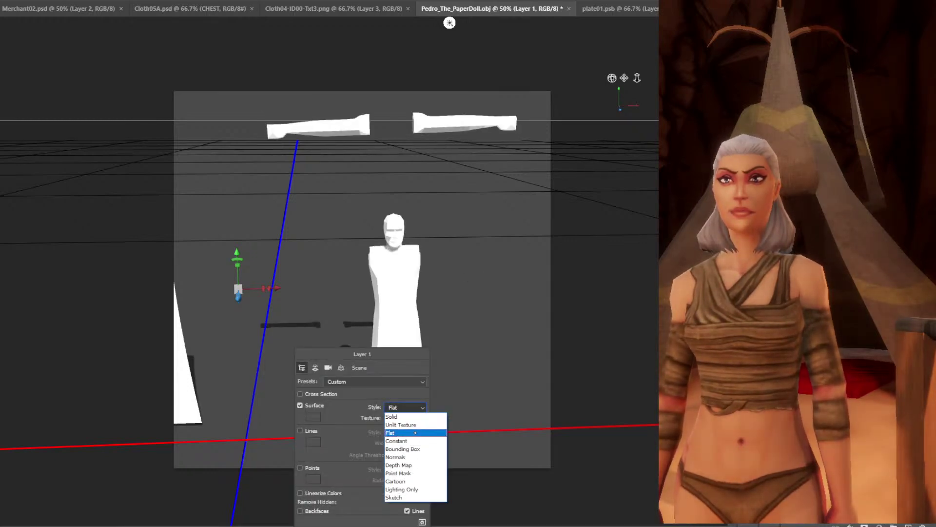
click(405, 418)
click(447, 329)
mouse_move(429, 265)
mouse_down()
mouse_move(418, 251)
mouse_move(418, 260)
mouse_up()
Select the doll's body mesh and bring up its ID00 base colour texture plate01.psb again.
click(390, 268)
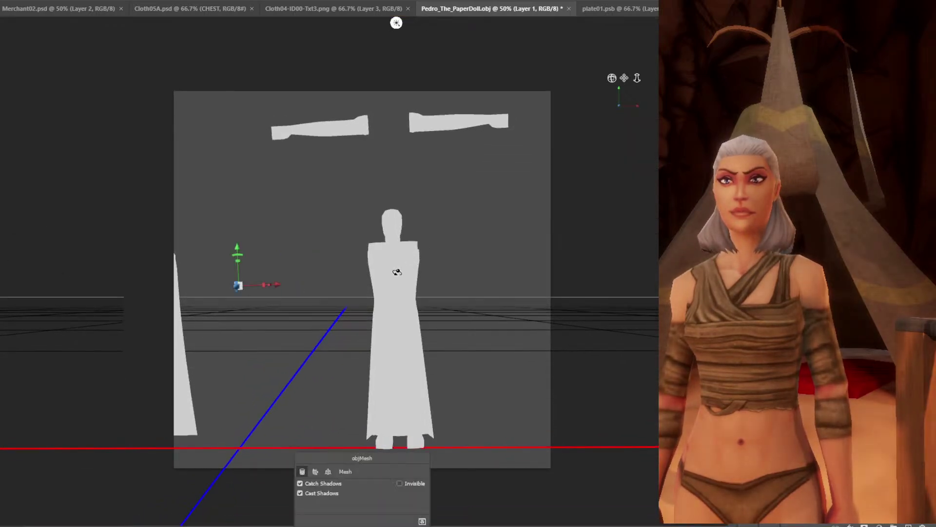
click(315, 471)
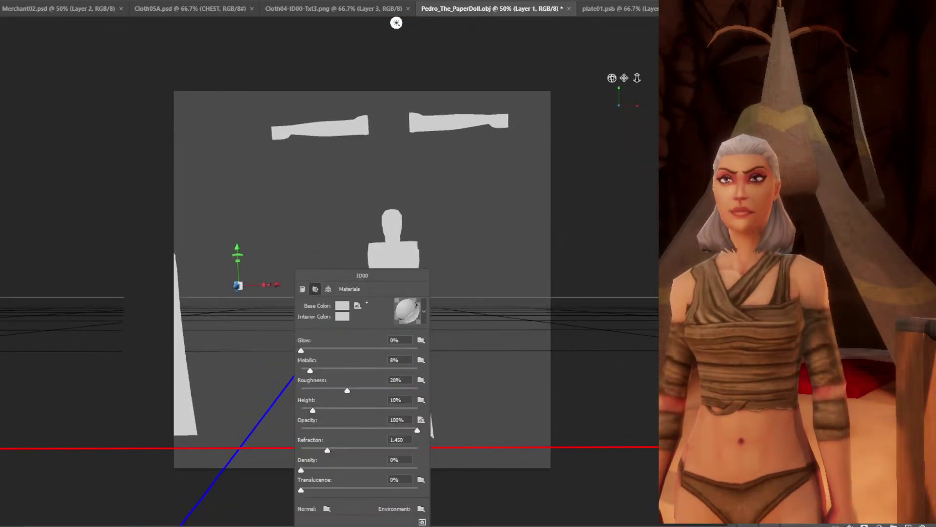
click(358, 306)
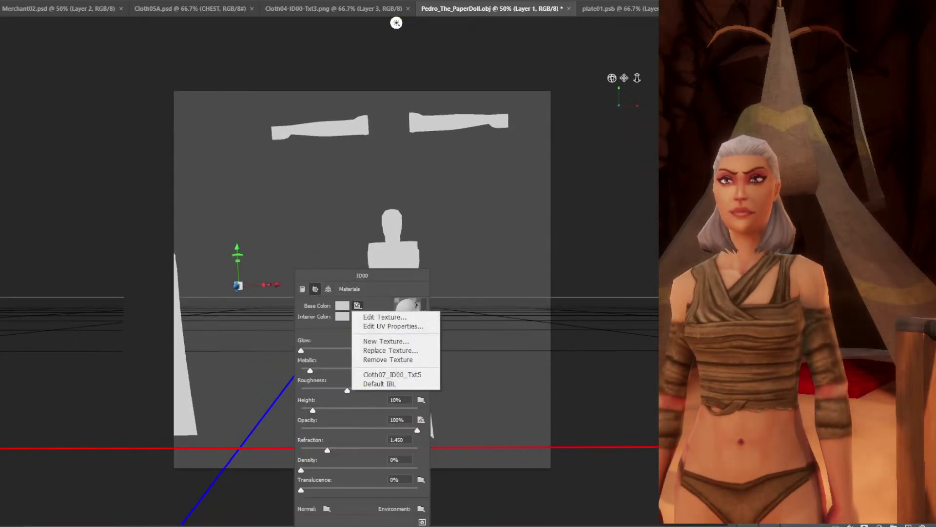
click(378, 317)
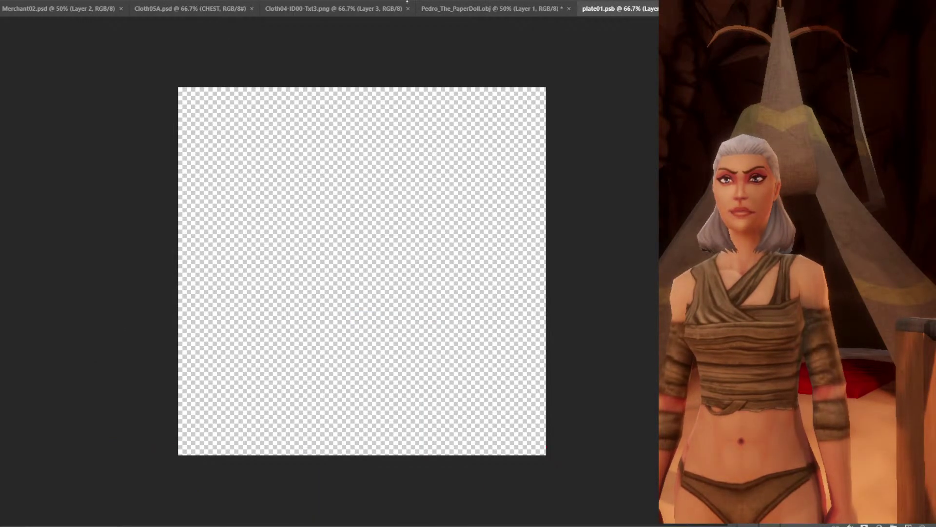
Check the texture document plate01.psb against Cloth05A.psd and the 3D model document.
click(190, 8)
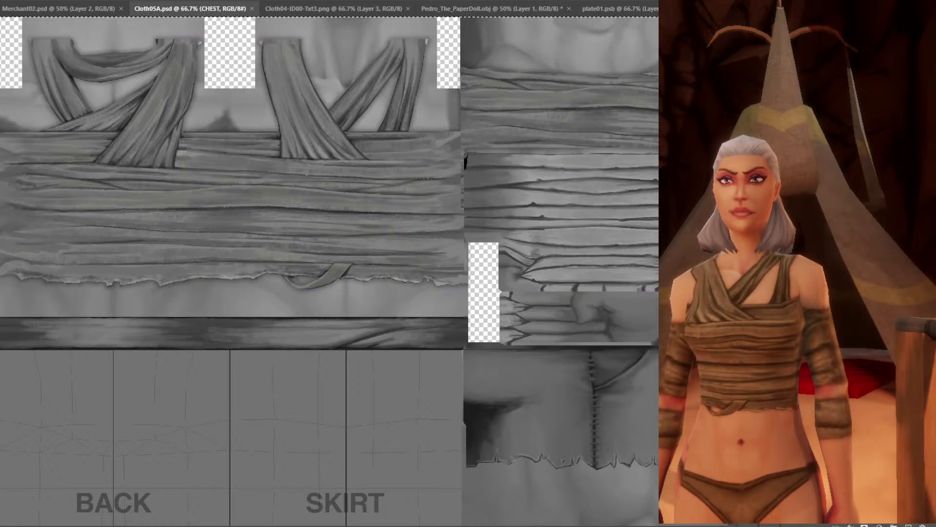
click(620, 8)
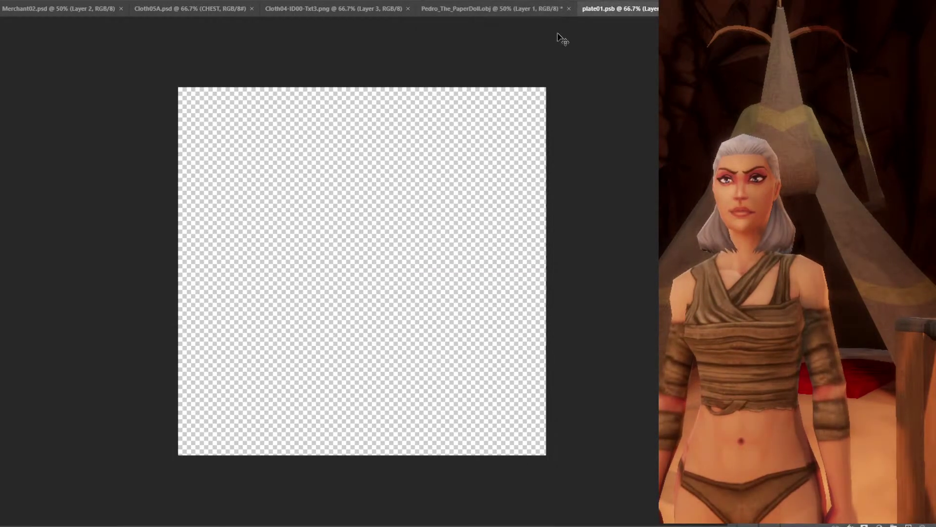
click(521, 9)
click(618, 8)
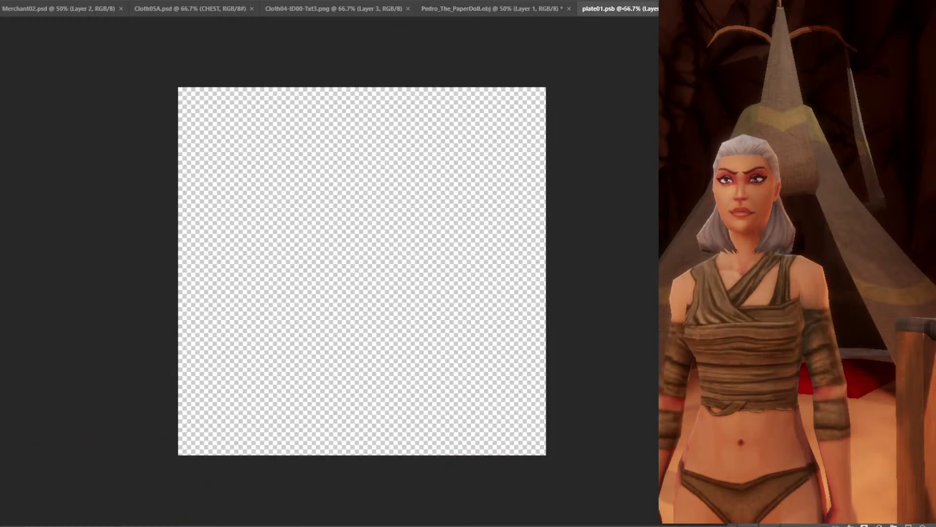
Undo the last change in plate01.psb, resize the image to 2048, and paste in the greyscale cloth wraps.
key(ctrl+z)
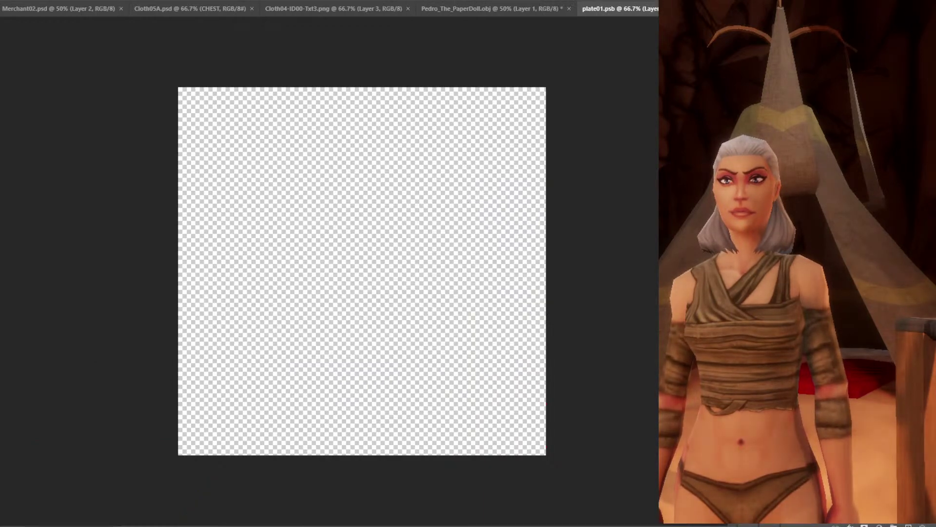
key(alt+i)
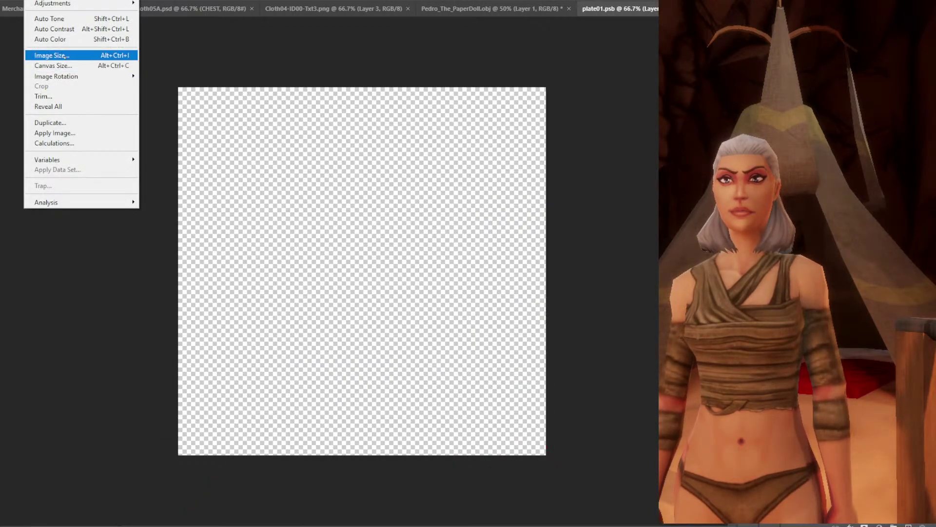
click(67, 56)
text(2048)
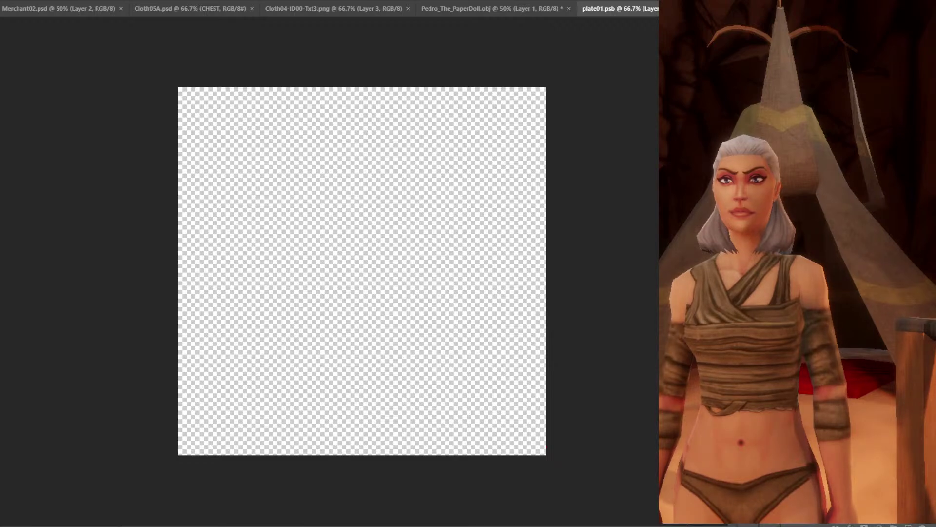
key(Return)
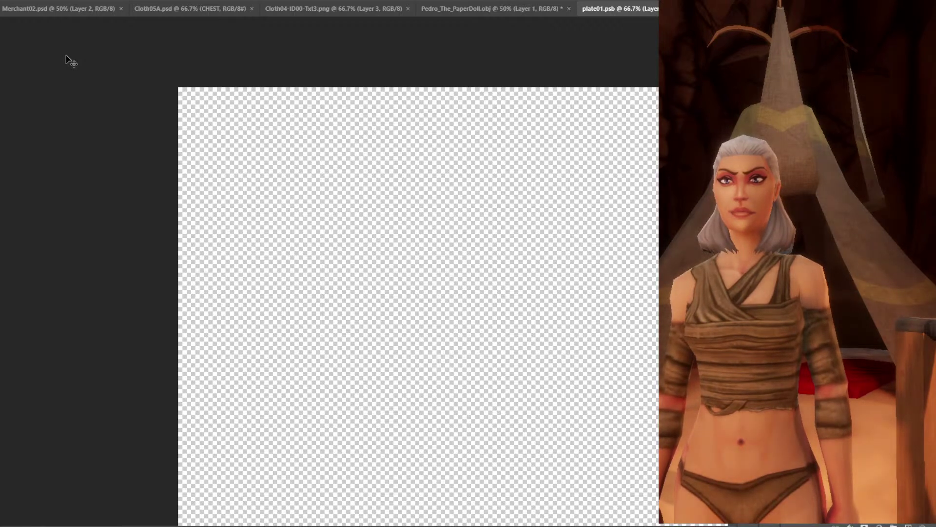
key(ctrl+v)
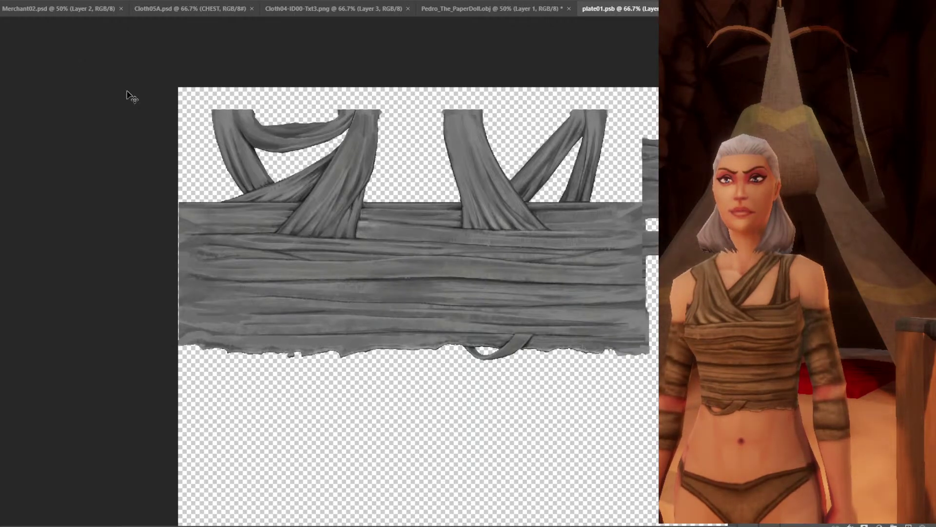
Check the doll in Pedro_The_PaperDoll.obj and assign Cloth07_ID00_Txt5 as the base colour texture of its ID00 material.
click(459, 9)
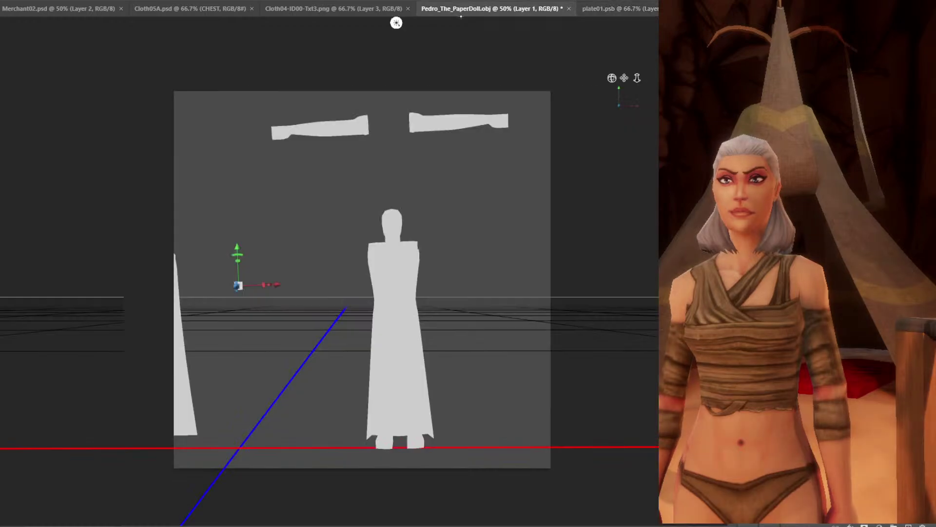
drag(449, 225, 478, 156)
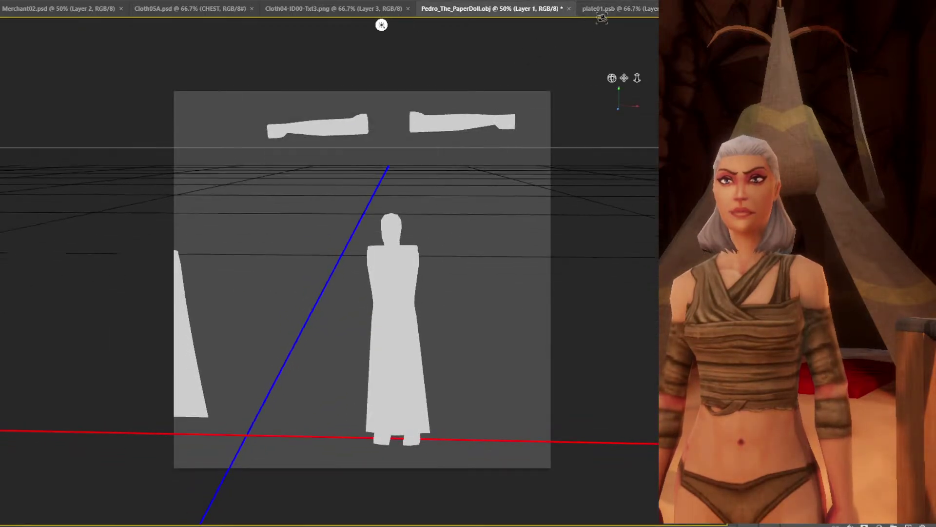
click(610, 8)
click(487, 9)
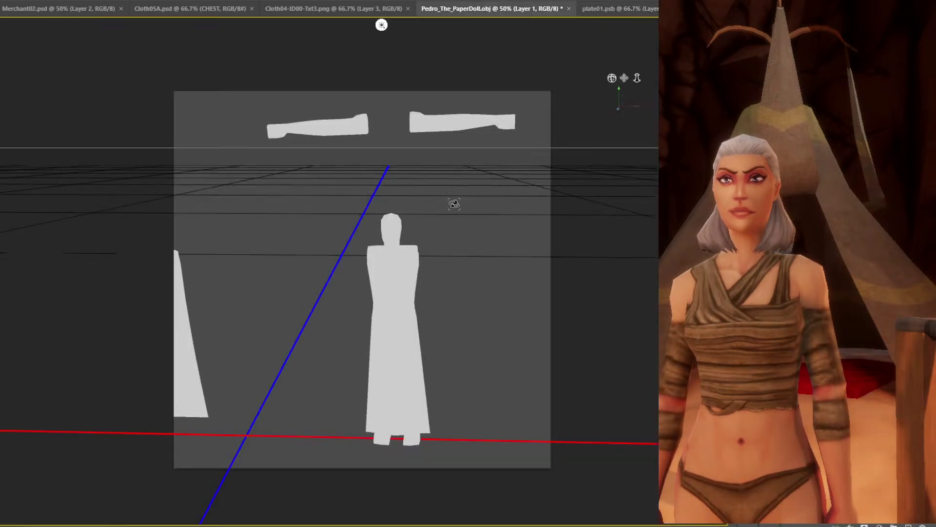
right_click(381, 267)
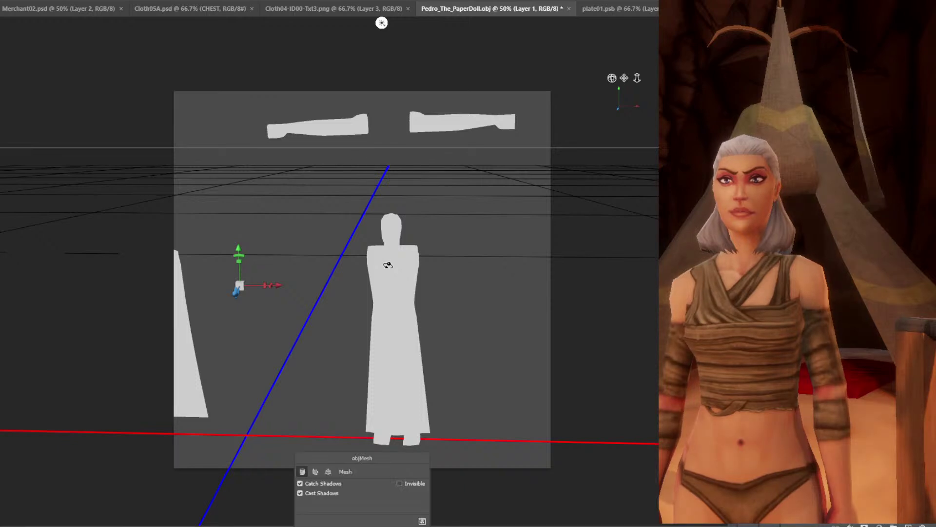
click(315, 471)
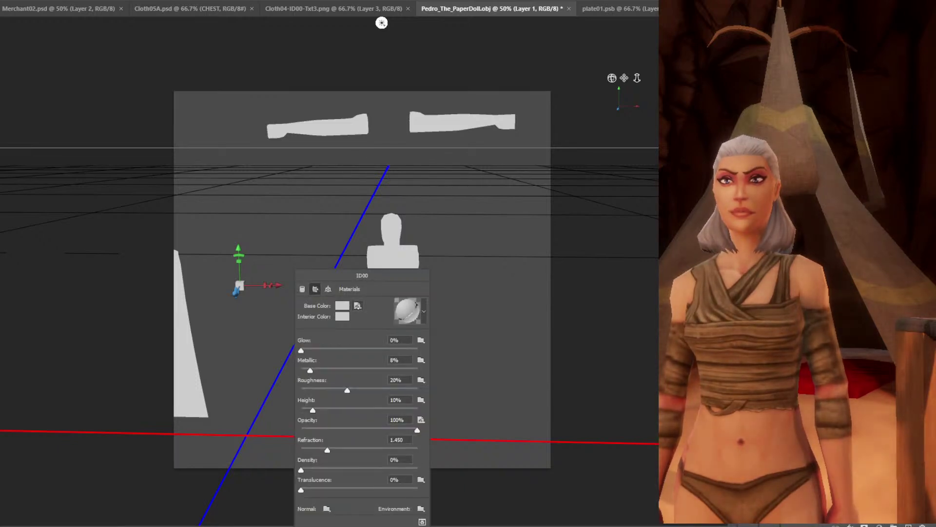
click(358, 306)
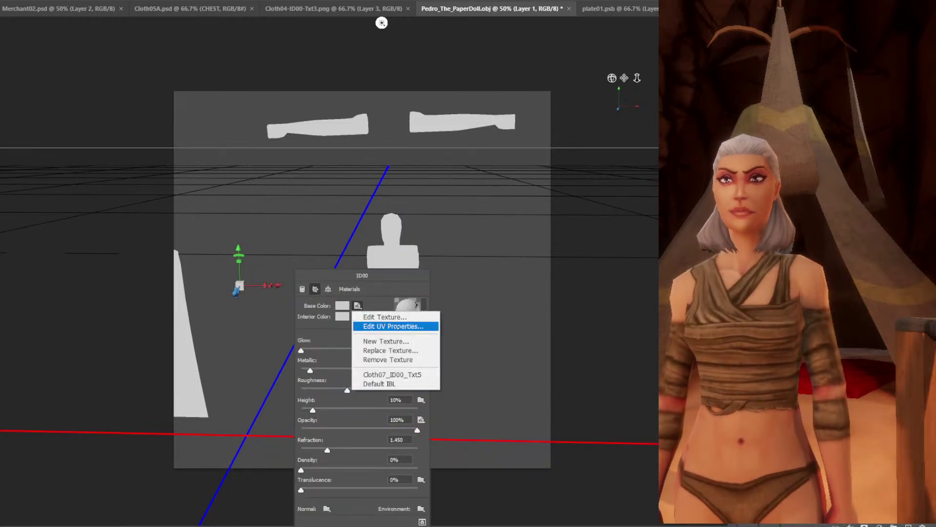
click(399, 375)
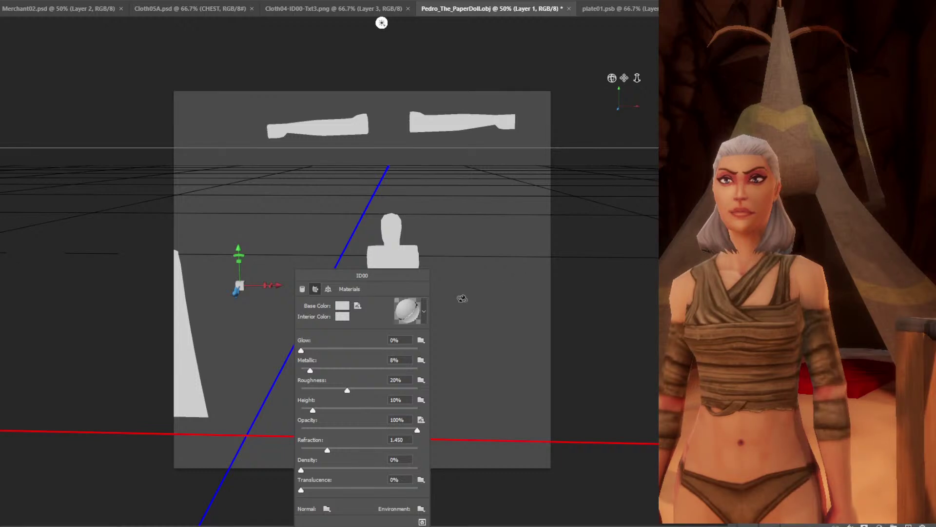
click(576, 202)
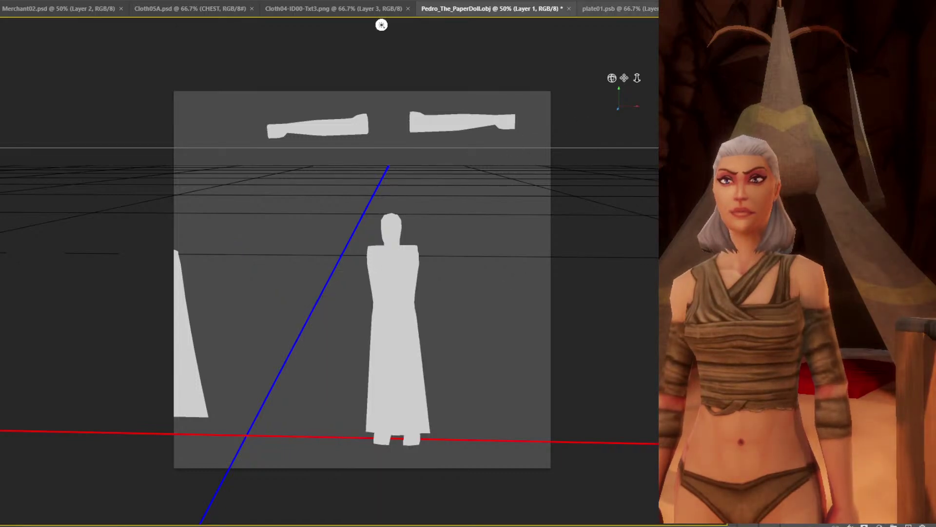
Select the doll's body mesh and open its ID00 base colour texture Cloth07_ID00_Txt5 for editing.
click(399, 276)
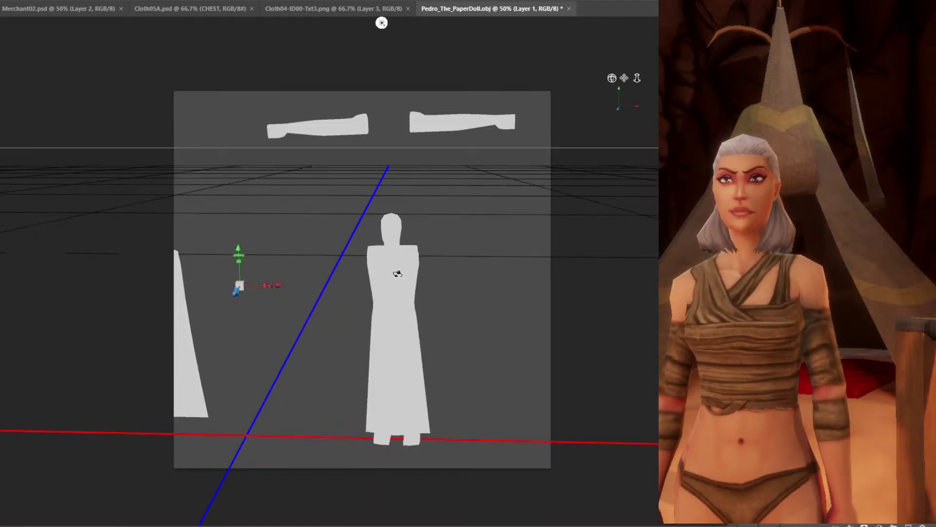
right_click(399, 276)
click(315, 471)
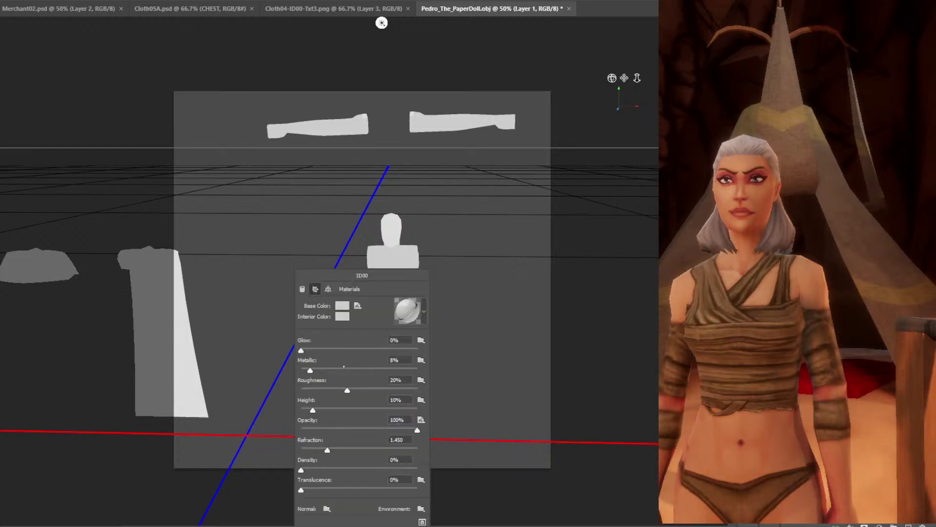
click(358, 305)
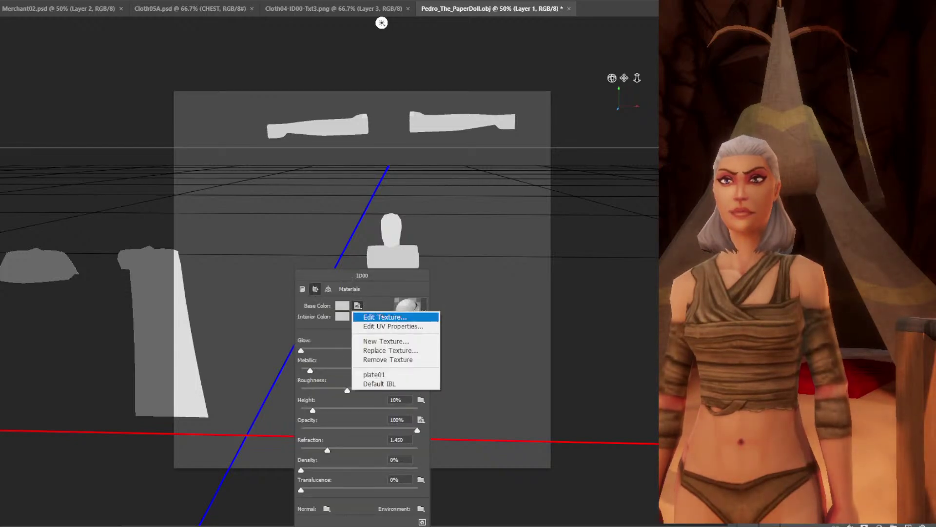
click(384, 317)
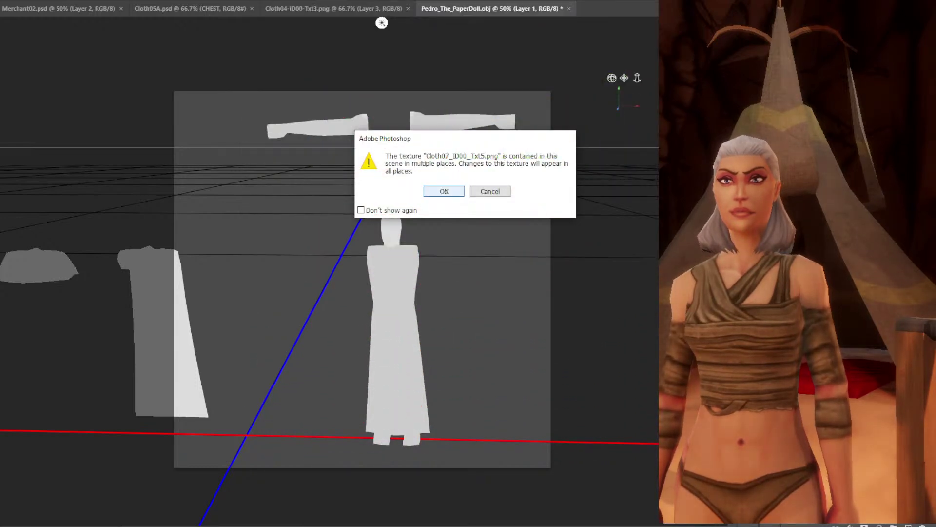
click(444, 192)
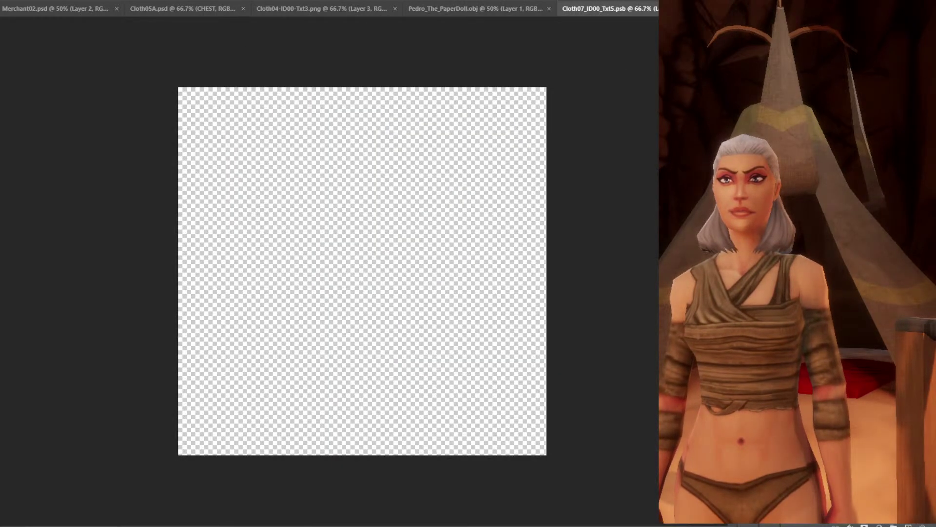
Enlarge the Cloth07_ID00_Txt5.psb image, paste in the greyscale cloth wraps, and check the paper doll in the 3D model document.
key(alt+i)
click(82, 53)
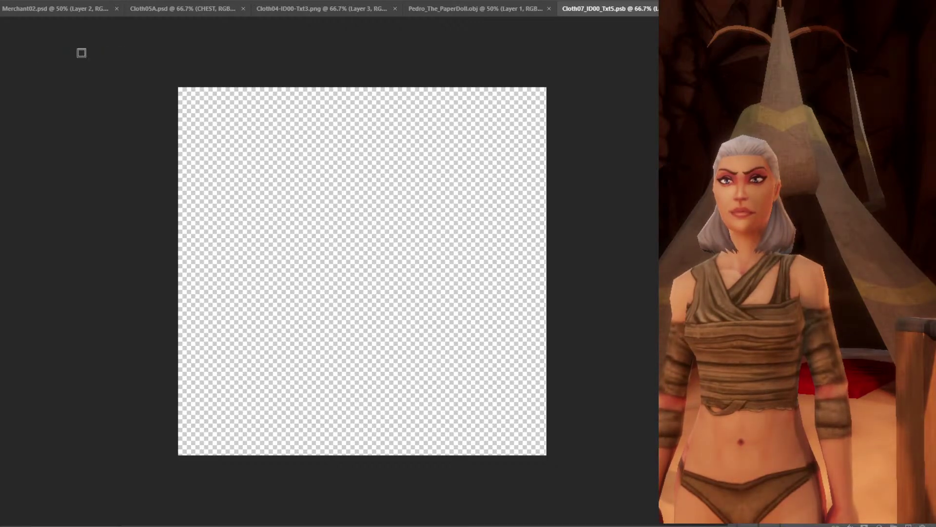
key(Return)
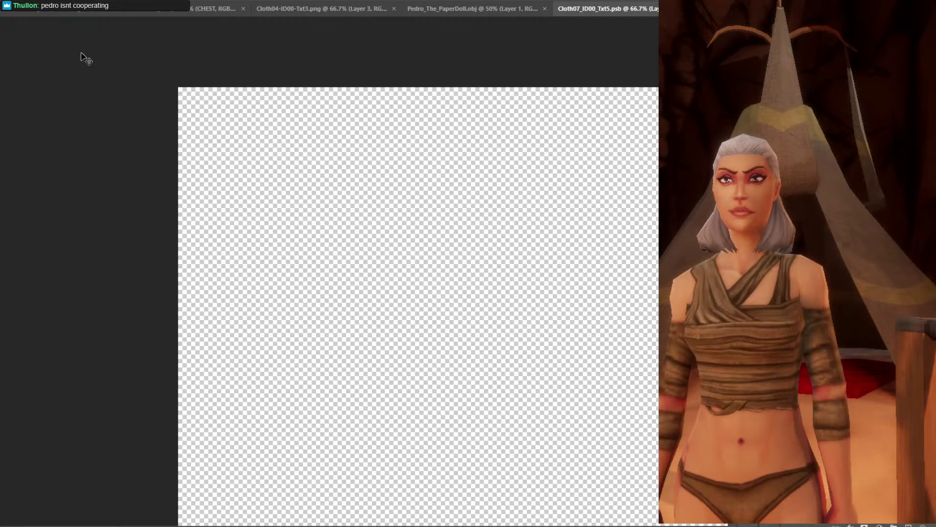
key(ctrl+shift+Tab)
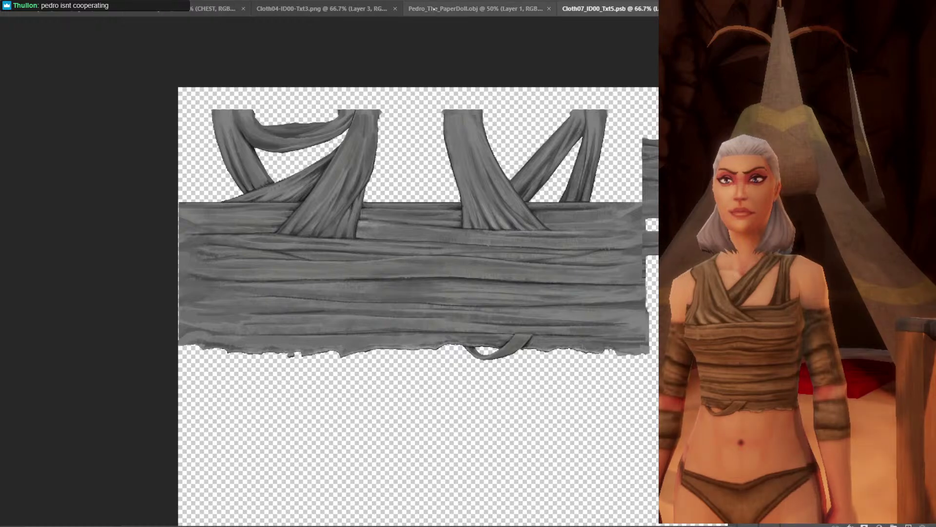
drag(406, 249, 446, 238)
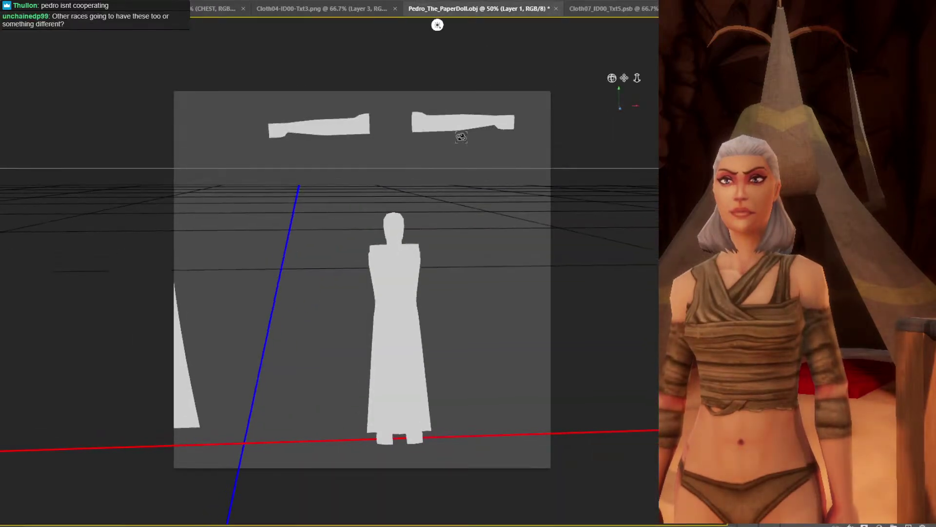
Check the surface style in the paper doll's 3D scene properties.
click(587, 9)
key(ctrl+shift+Tab)
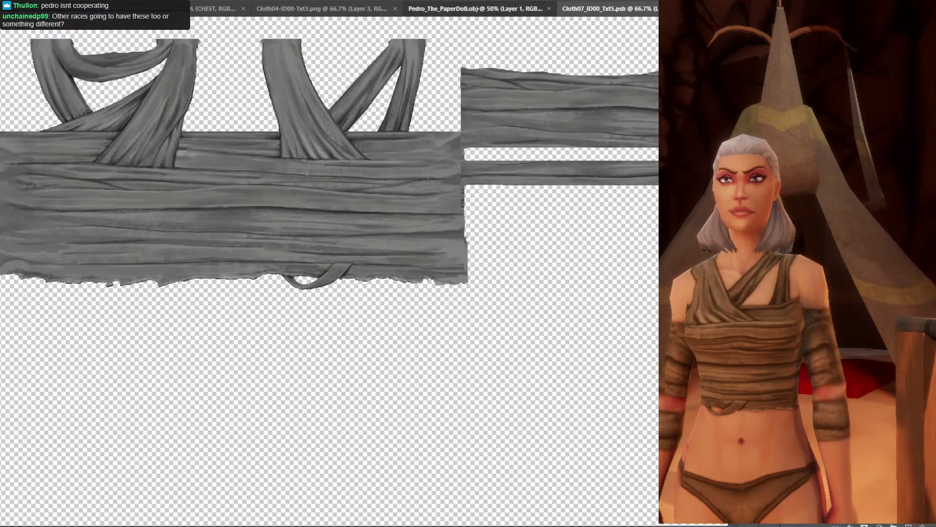
drag(427, 232, 416, 248)
right_click(417, 248)
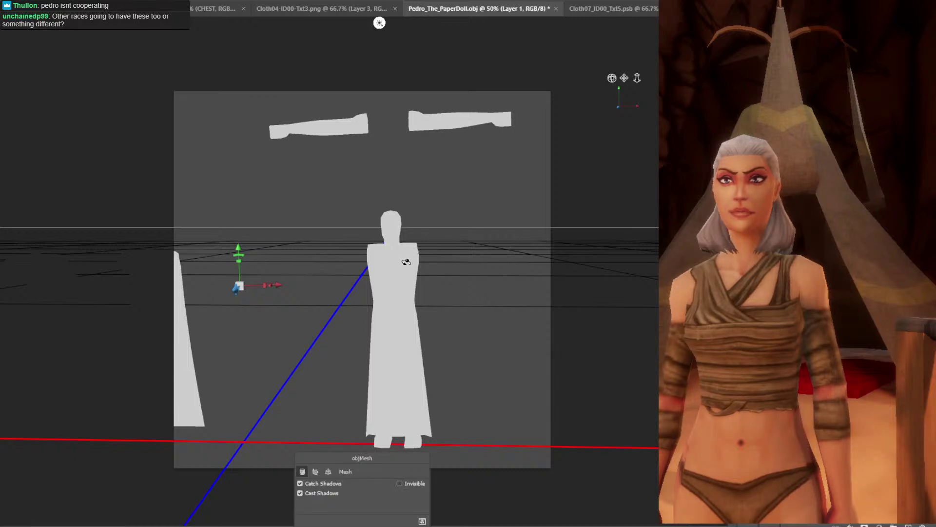
click(398, 408)
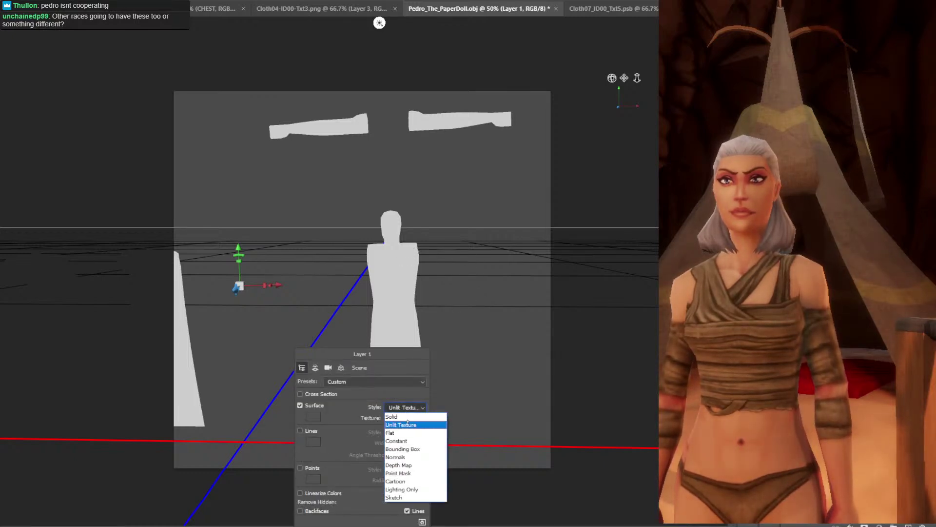
click(400, 407)
click(530, 243)
From above the paper doll's shoulders, sample cloth greys and paint over the seam where the collar meets the shoulder wrap.
drag(493, 266, 471, 278)
right_click(412, 291)
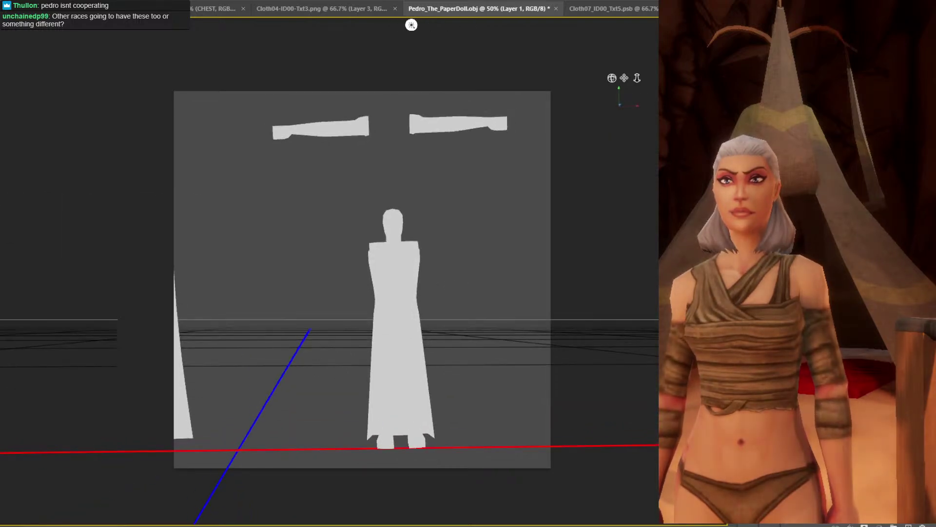
drag(472, 276, 475, 337)
drag(638, 78, 508, 91)
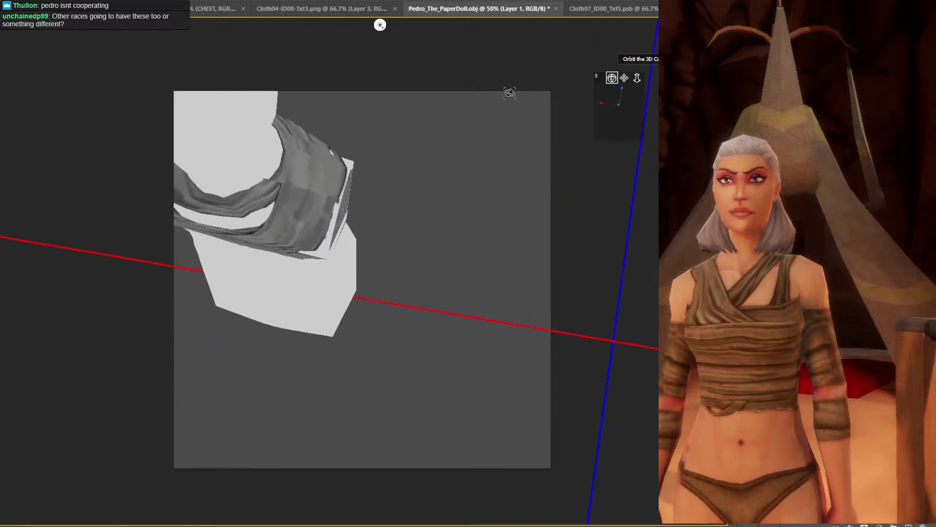
drag(625, 79, 702, 102)
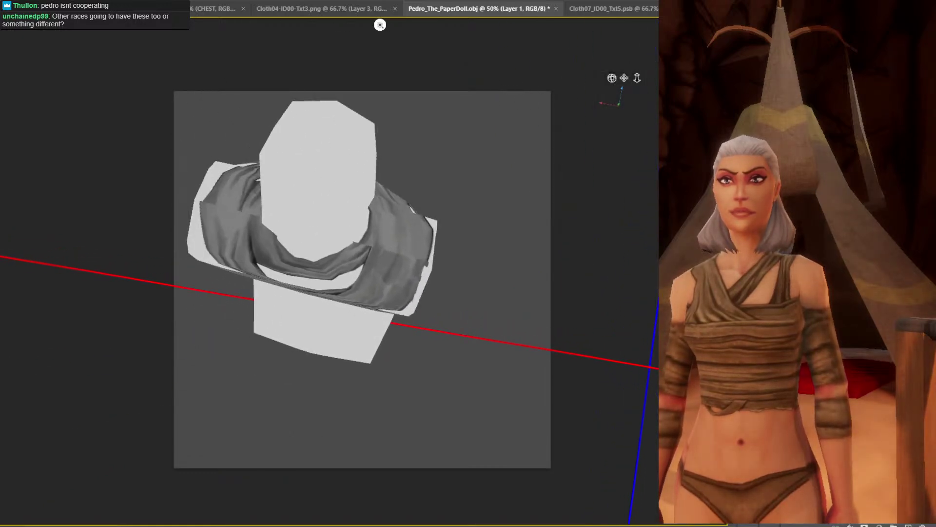
drag(612, 78, 614, 38)
mouse_move(637, 78)
mouse_down()
mouse_move(638, 88)
mouse_move(625, 89)
mouse_up()
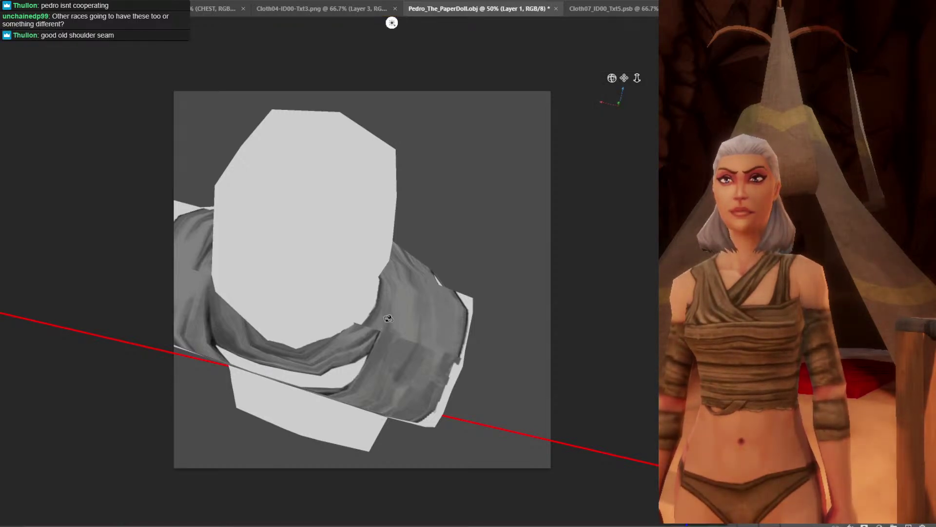
drag(426, 324, 474, 297)
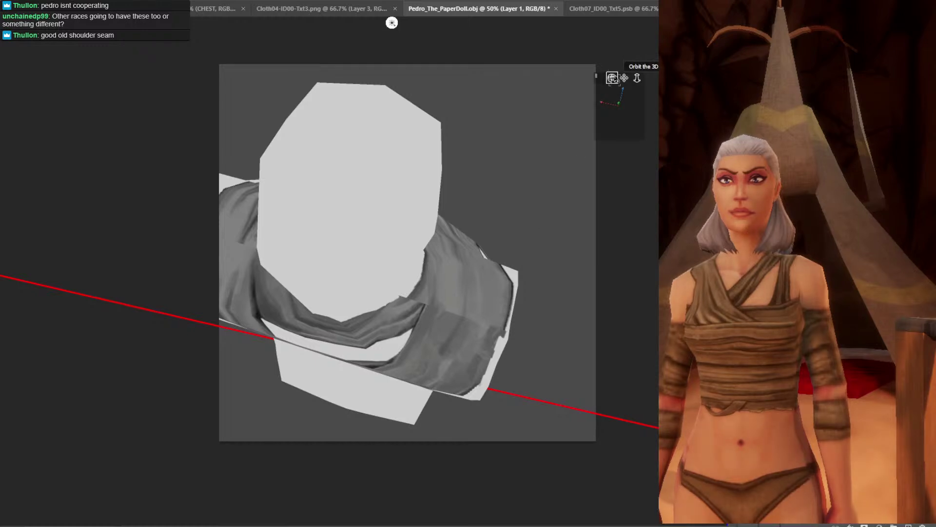
drag(615, 78, 618, 79)
drag(333, 23, 336, 21)
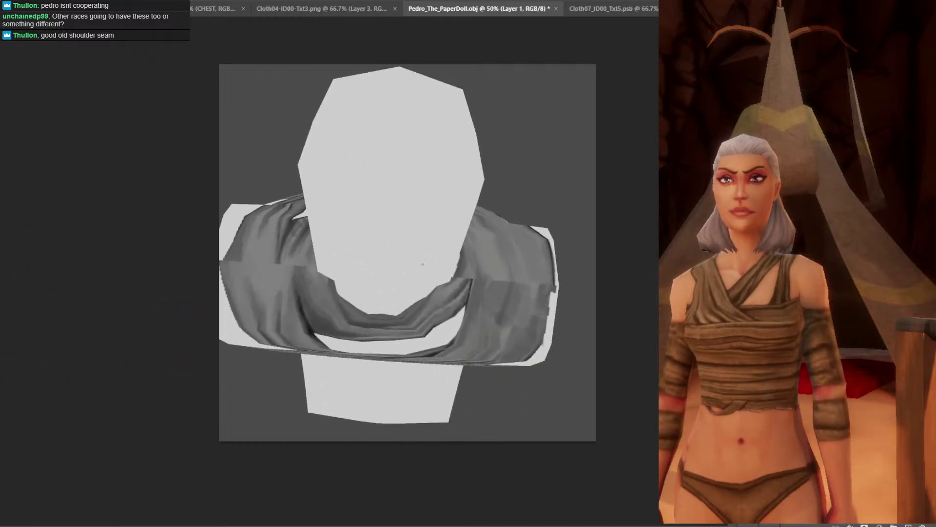
alt+click(471, 273)
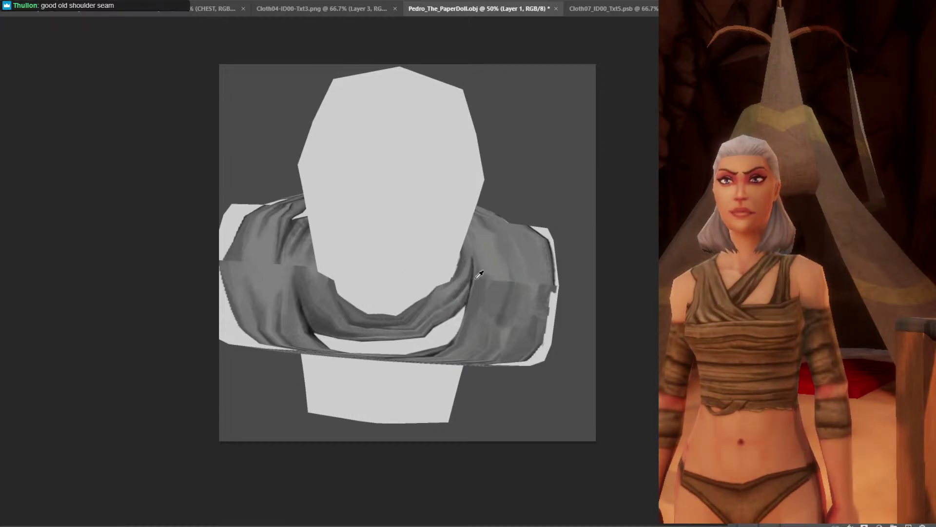
alt+click(484, 263)
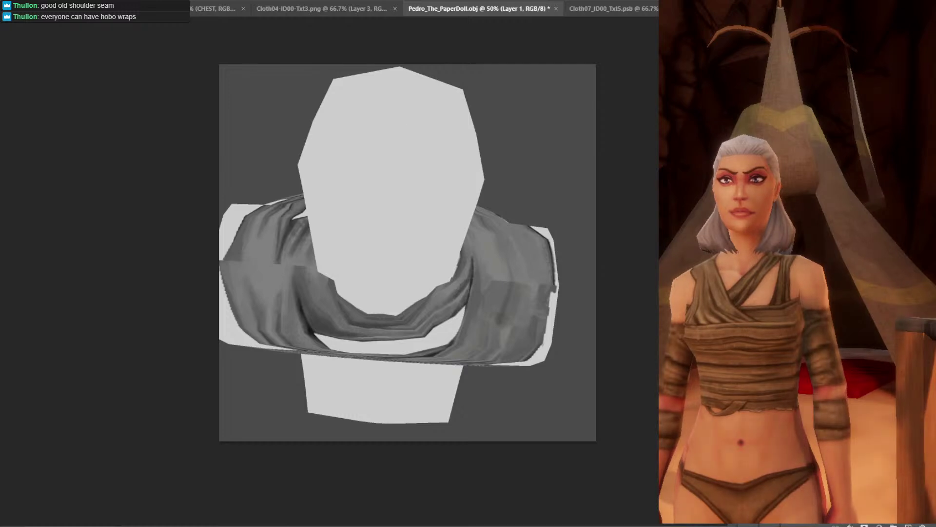
Check the minimum and maximum angles of the 3D paint falloff.
click(140, 1)
click(139, 0)
click(139, 0)
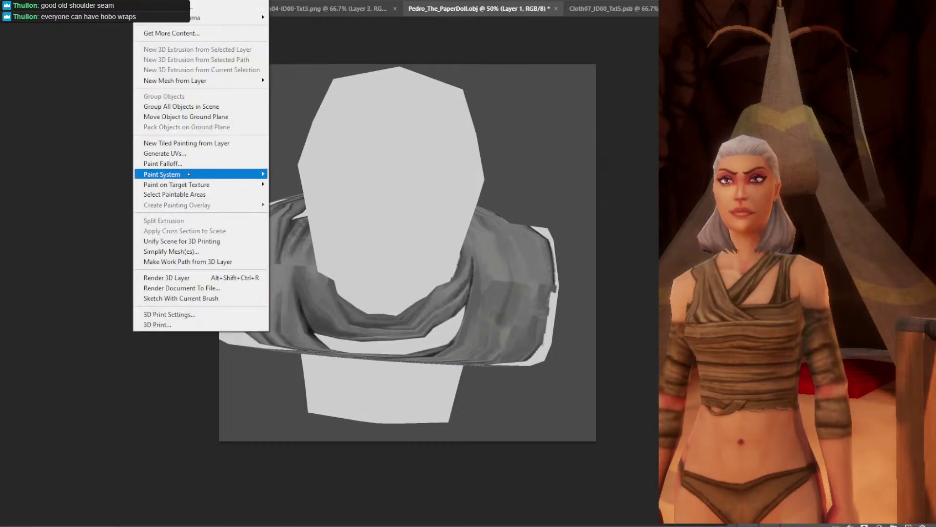
mouse_move(230, 184)
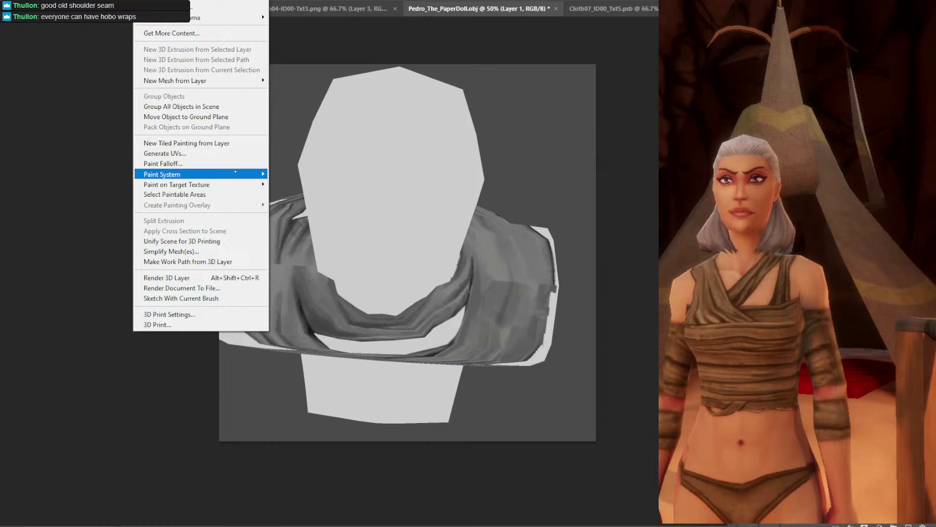
mouse_move(258, 174)
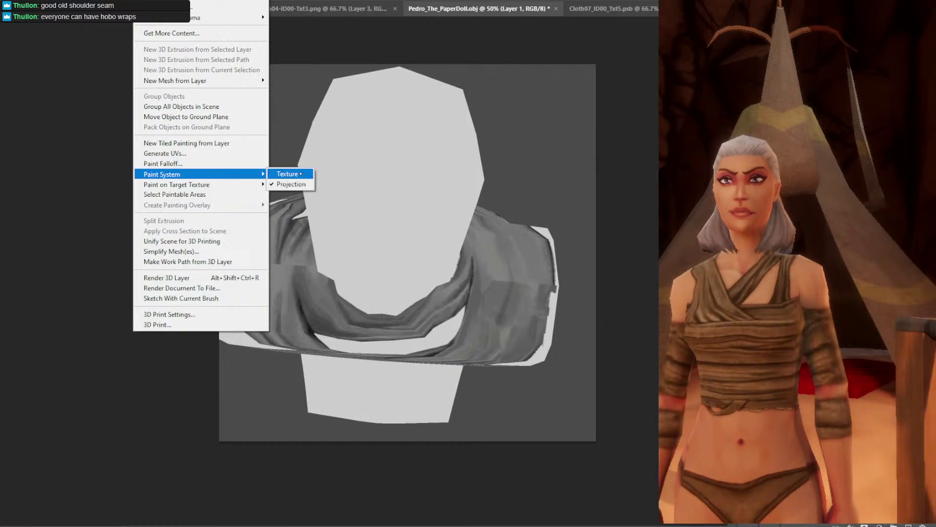
click(163, 163)
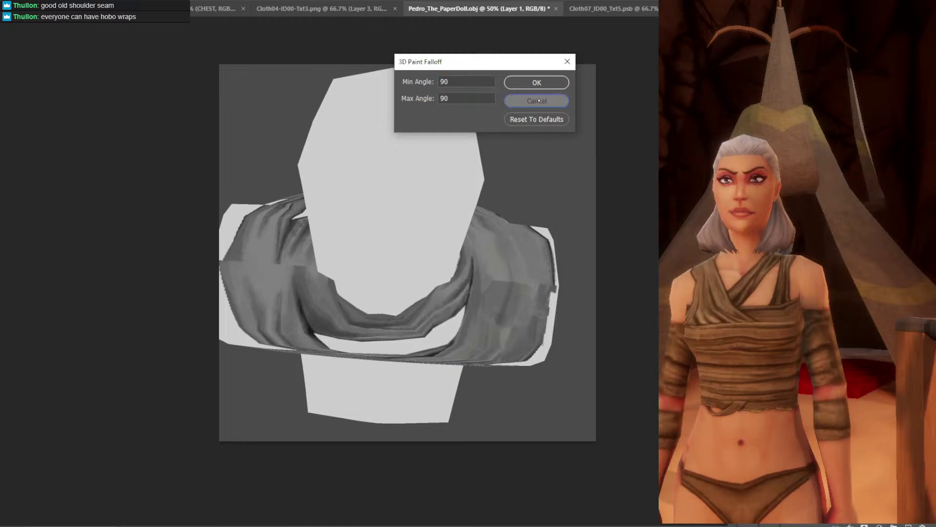
click(535, 101)
Try the Texture paint system for the 3D model, returning to Projection.
click(144, 4)
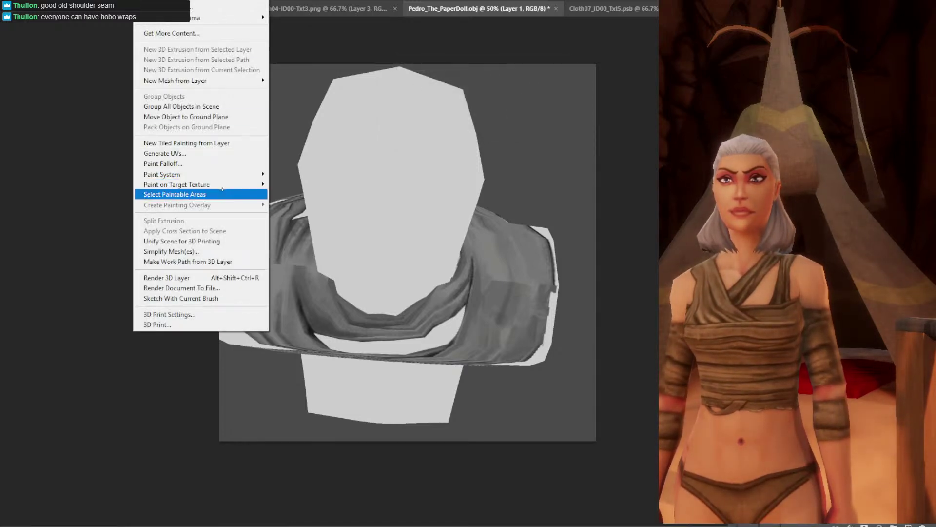
mouse_move(237, 174)
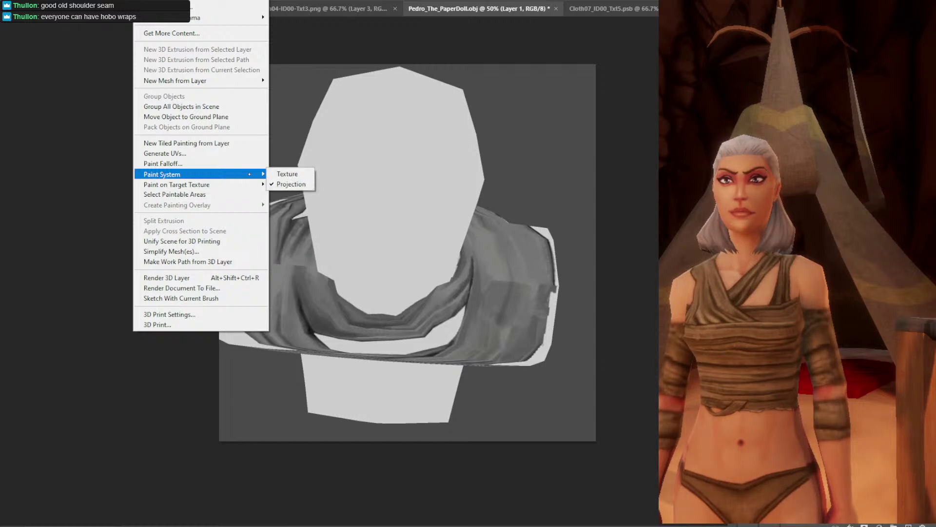
click(288, 173)
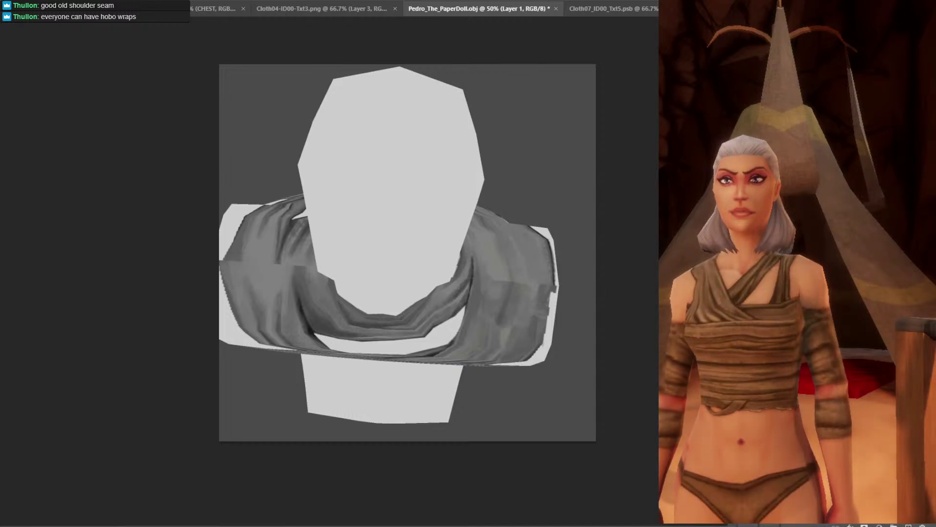
click(146, 0)
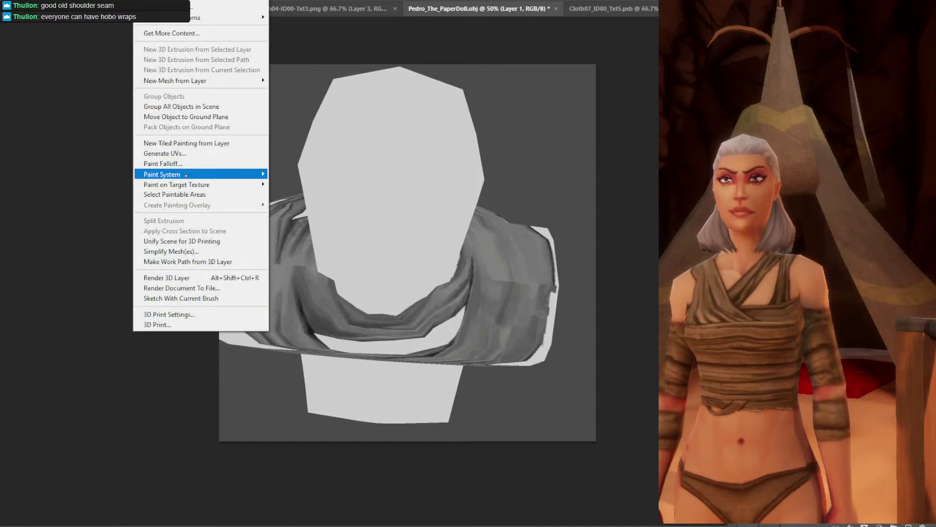
click(297, 184)
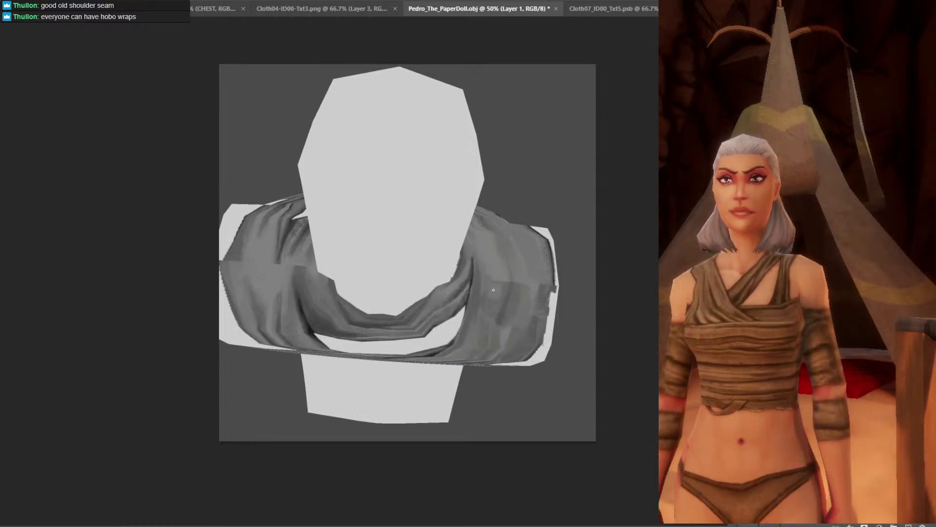
Brush over the hard seam across the shoulder wrap to blend it, and darken the wrap's outer edge.
drag(516, 271, 337, 23)
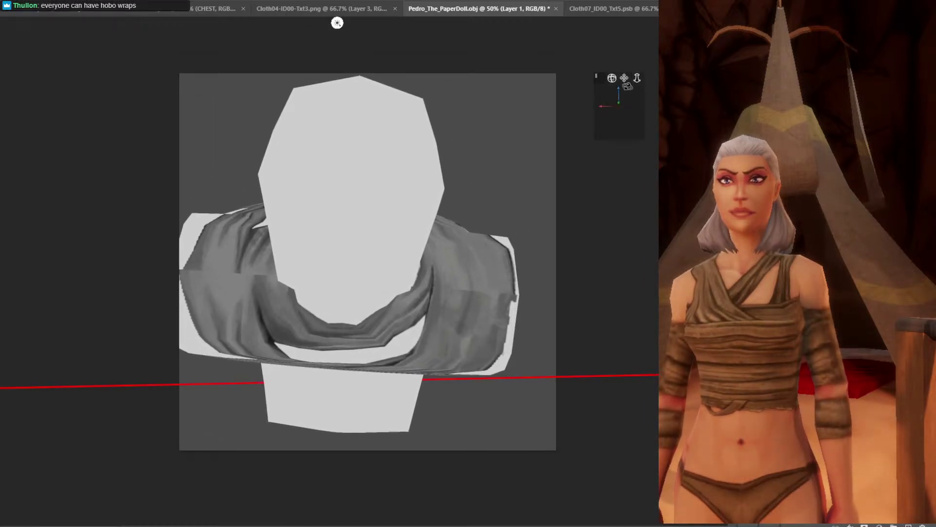
drag(627, 86, 438, 137)
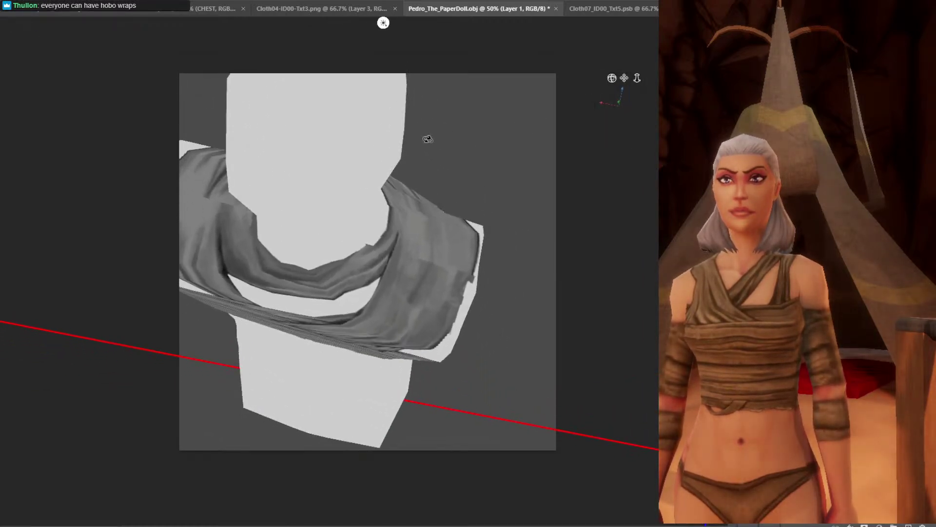
key(b)
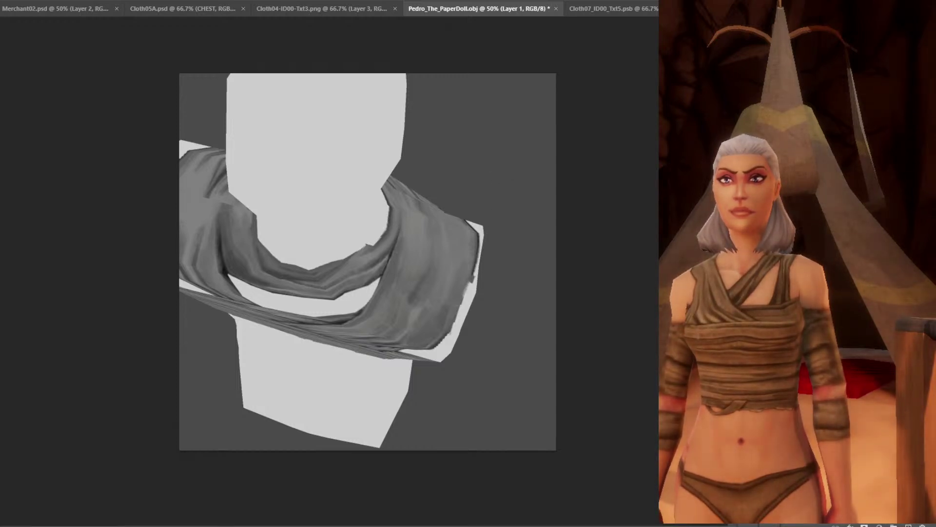
alt+shift+right_click(504, 265)
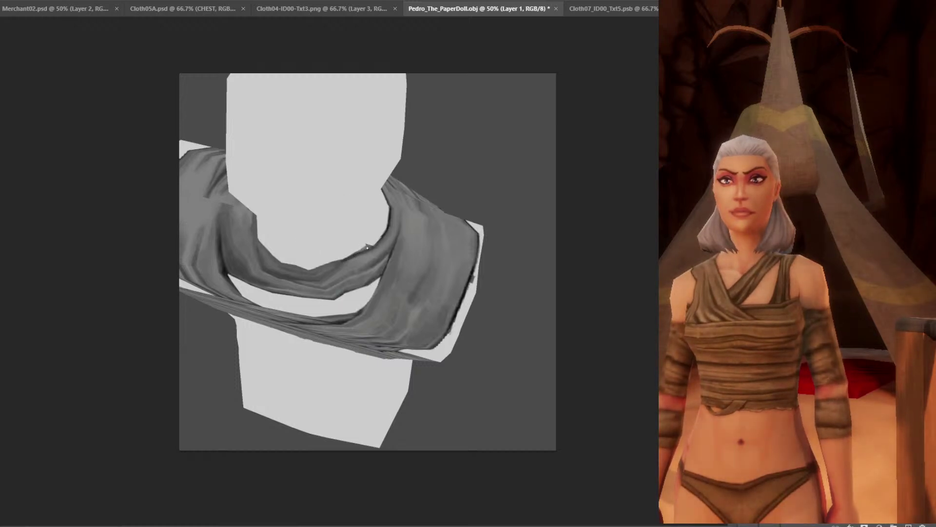
Sample nearby greys and paint the join between collar and shoulder wrap, refining the cloth folds along the shoulder.
click(385, 248)
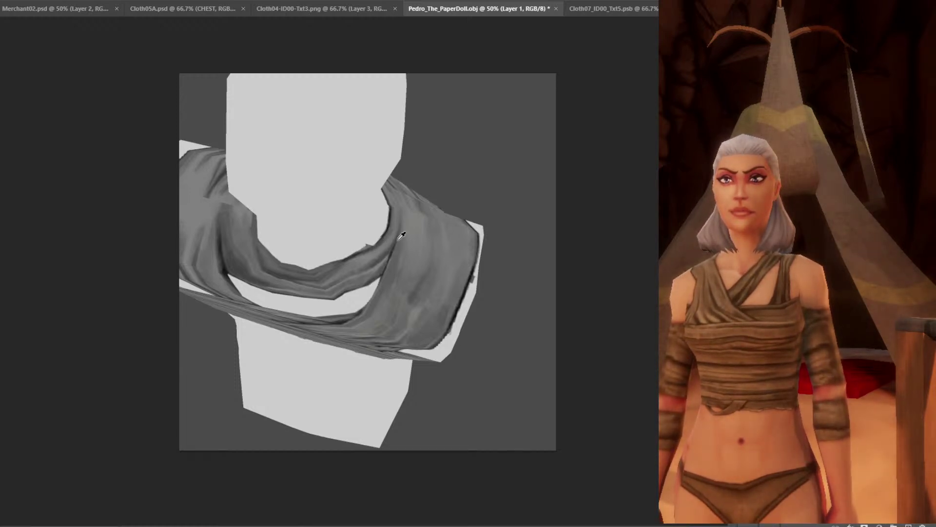
click(395, 244)
click(388, 255)
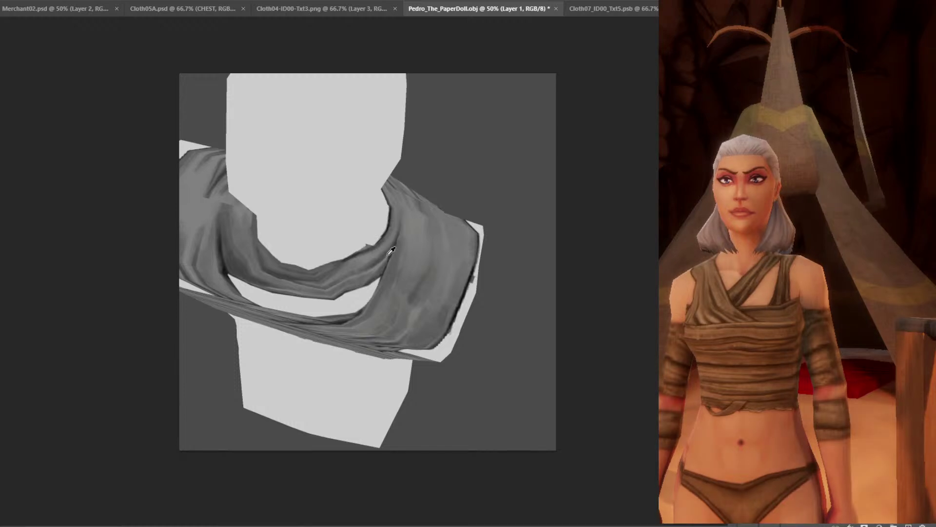
click(394, 249)
click(390, 244)
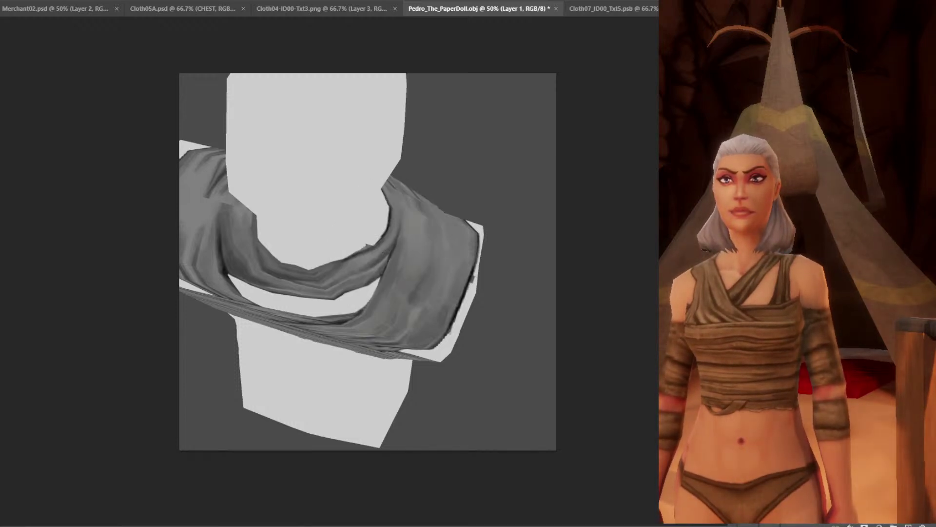
alt+click(380, 259)
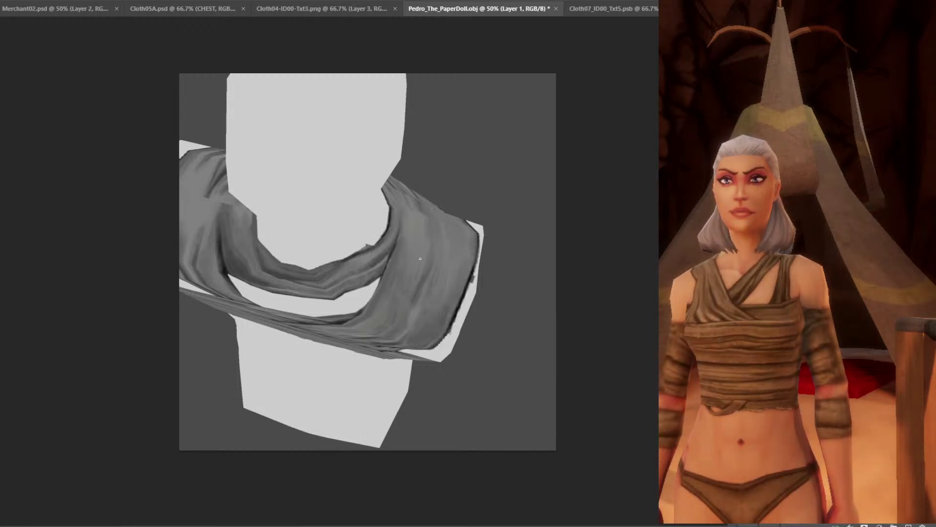
Darken the outer edge of the opposite shoulder wrap with black as the paint colour.
drag(422, 270, 474, 266)
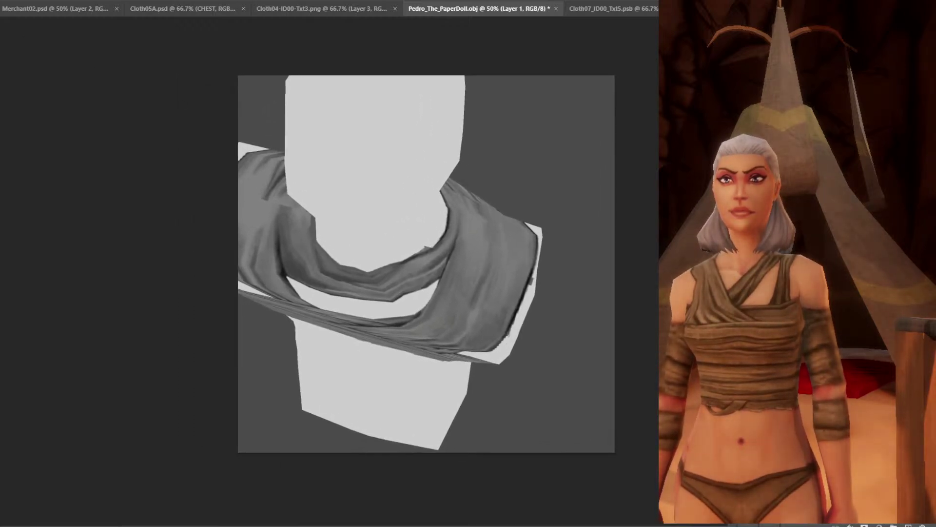
drag(382, 21, 264, 23)
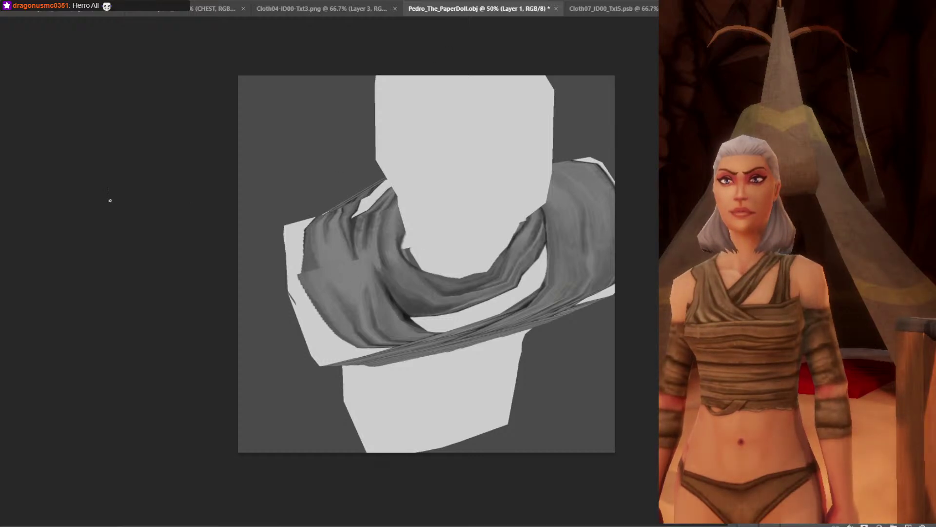
click(2, 293)
click(563, 370)
key(Return)
Sample nearby greys and blend the hard seam near that shoulder's outer edge into the cloth folds running toward the collar.
alt+click(307, 276)
mouse_move(316, 308)
mouse_down()
mouse_move(307, 246)
mouse_move(355, 262)
mouse_up()
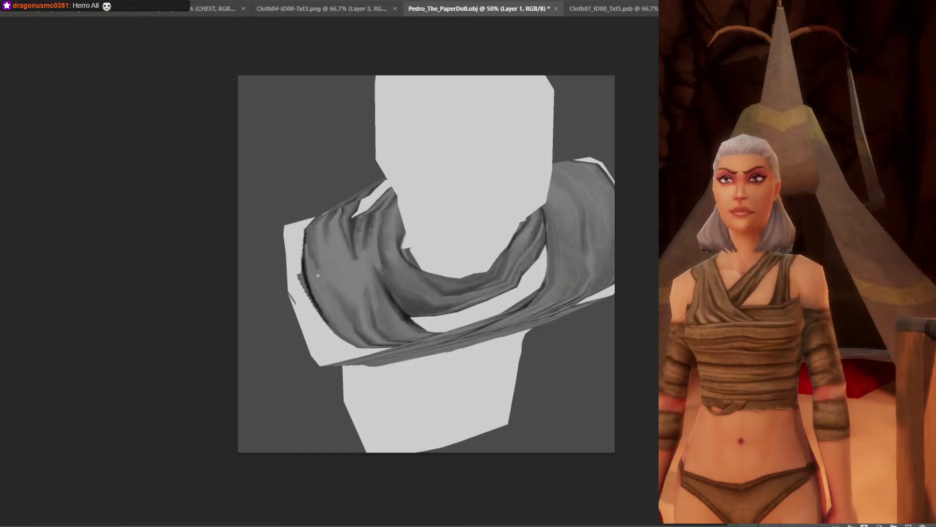
drag(311, 238, 312, 261)
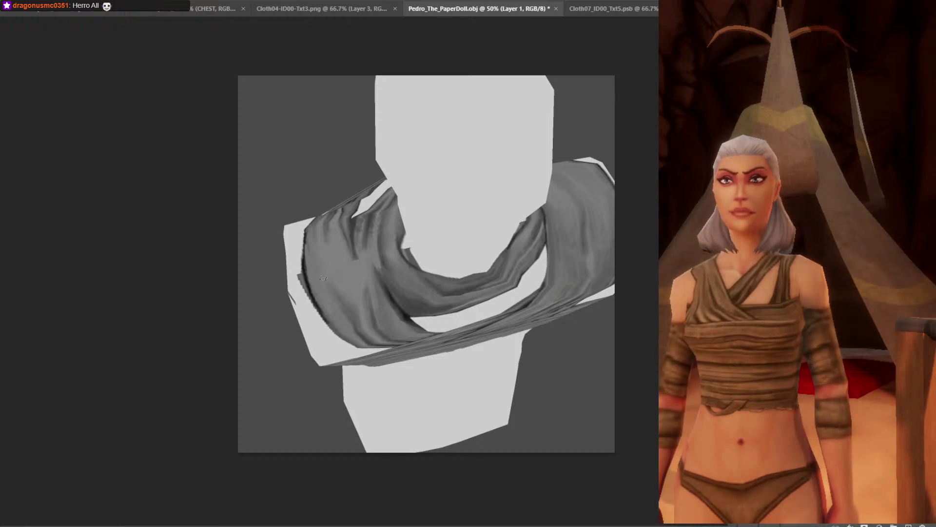
drag(350, 261, 362, 235)
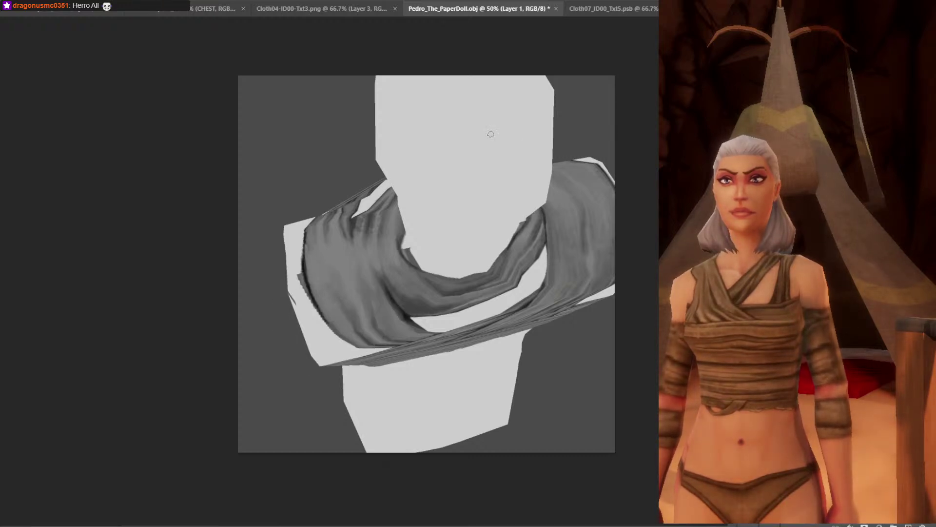
alt+click(401, 243)
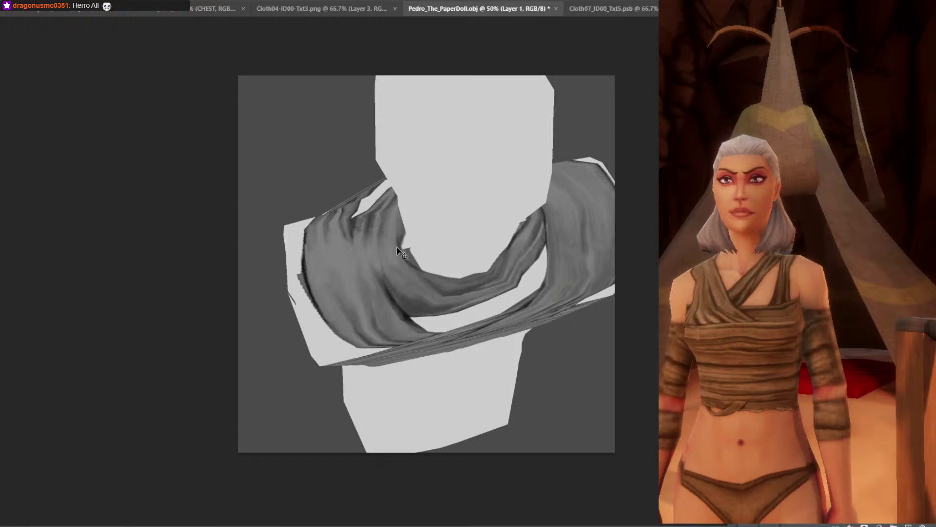
alt+click(403, 256)
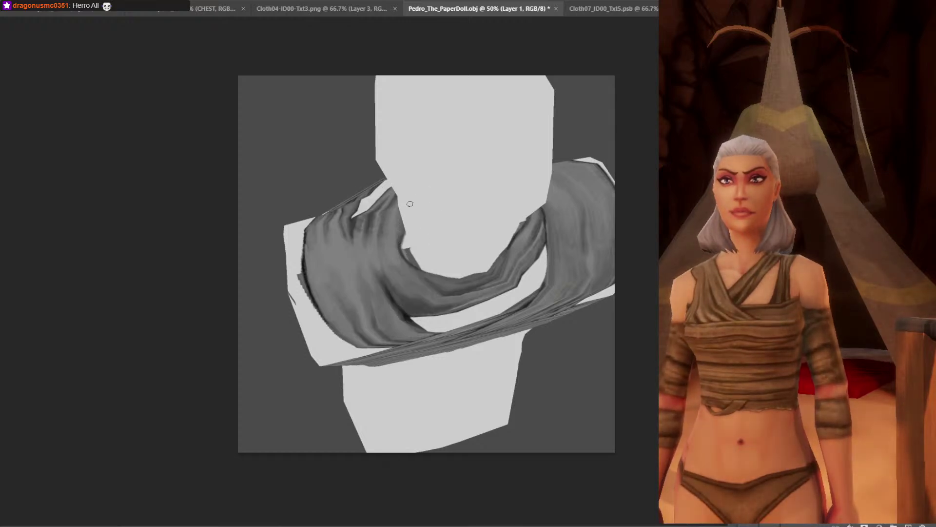
alt+click(394, 236)
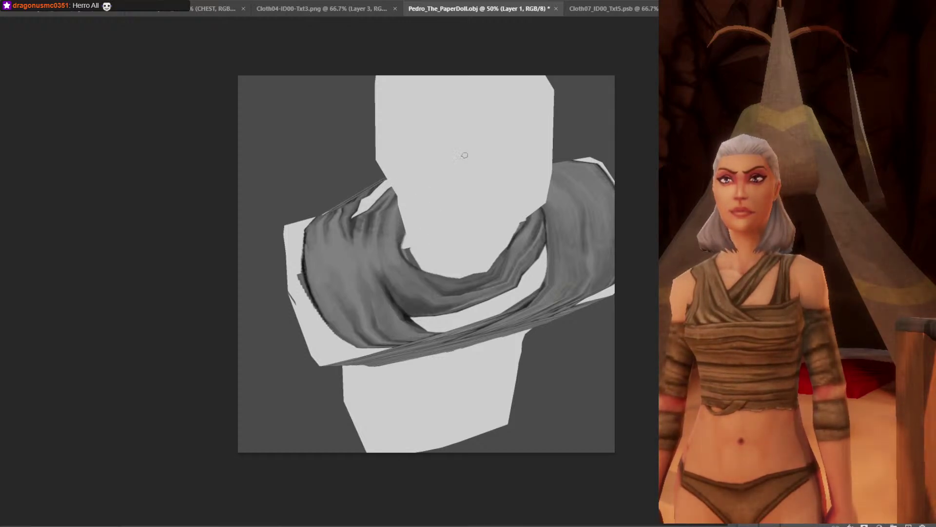
Paint over the top of the dark vertical seam on the side of the chest wrap with sampled greys, completing the upper edge line.
click(2, 39)
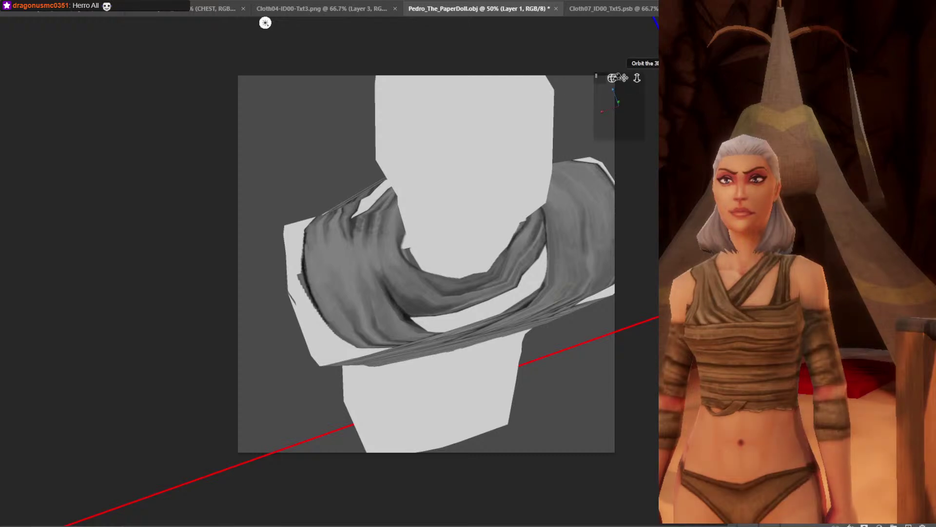
drag(612, 77, 587, 60)
mouse_move(532, 23)
mouse_down()
mouse_move(610, 21)
mouse_move(337, 21)
mouse_move(542, 22)
mouse_up()
mouse_move(631, 52)
mouse_down()
mouse_move(634, 70)
mouse_move(592, 71)
mouse_move(629, 61)
mouse_move(642, 37)
mouse_up()
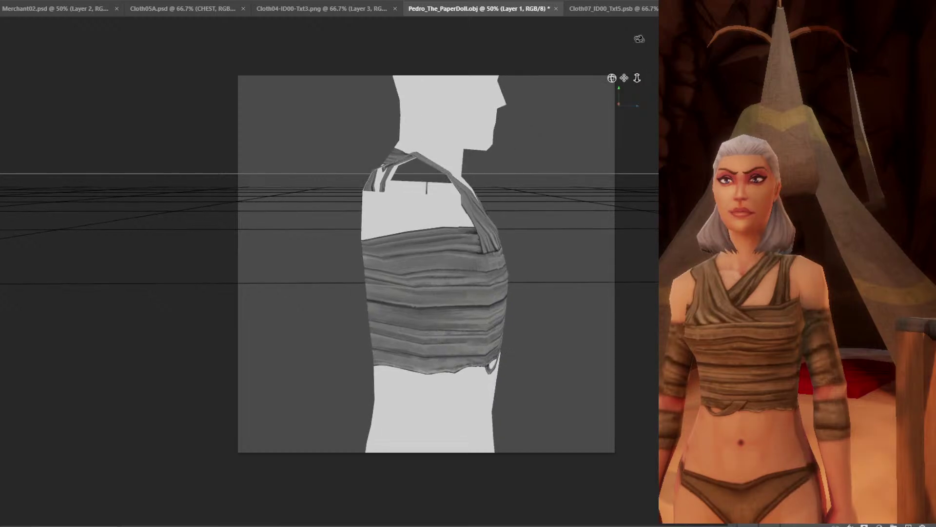
drag(637, 78, 639, 39)
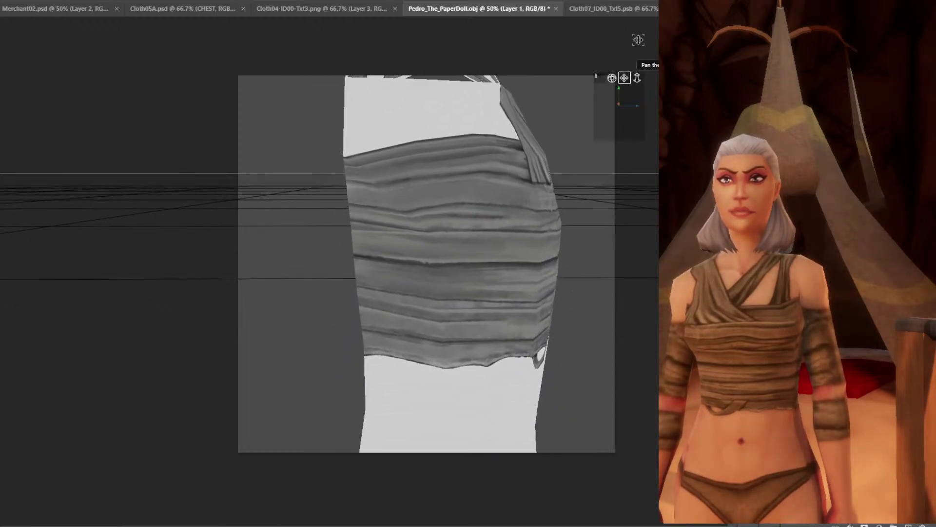
drag(611, 78, 27, 22)
drag(634, 96, 618, 74)
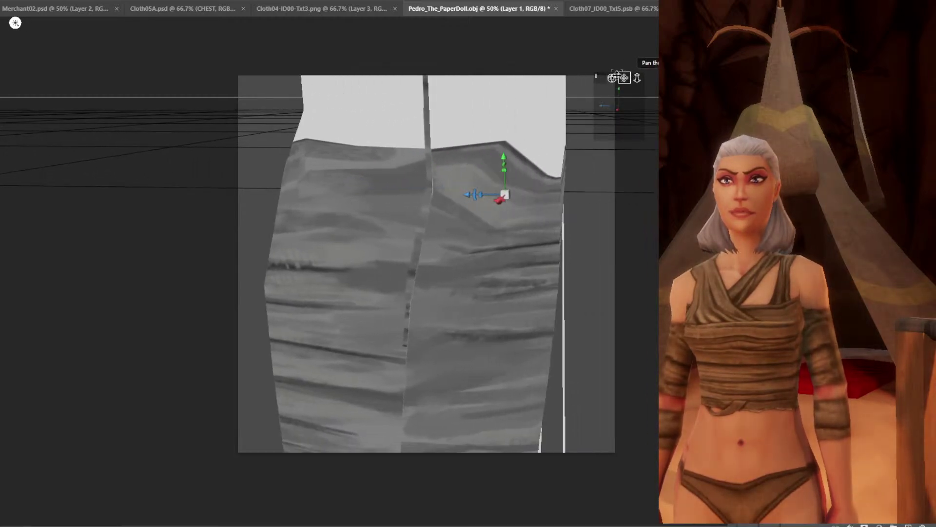
key(b)
alt+click(447, 151)
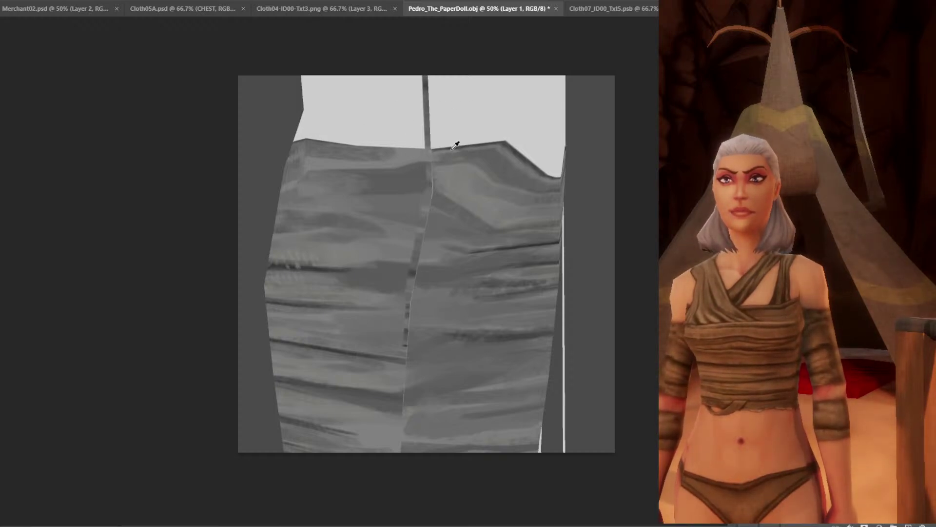
alt+click(328, 264)
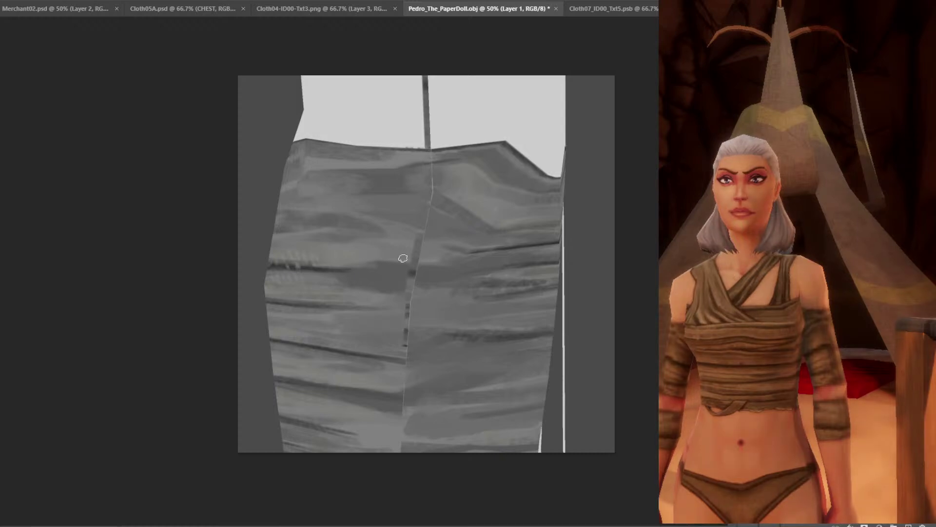
Cover the dark seam marks further down the side of the chest wrap with matching greys, continuing the horizontal fold.
mouse_move(431, 242)
mouse_down()
mouse_move(403, 256)
mouse_move(427, 259)
mouse_up()
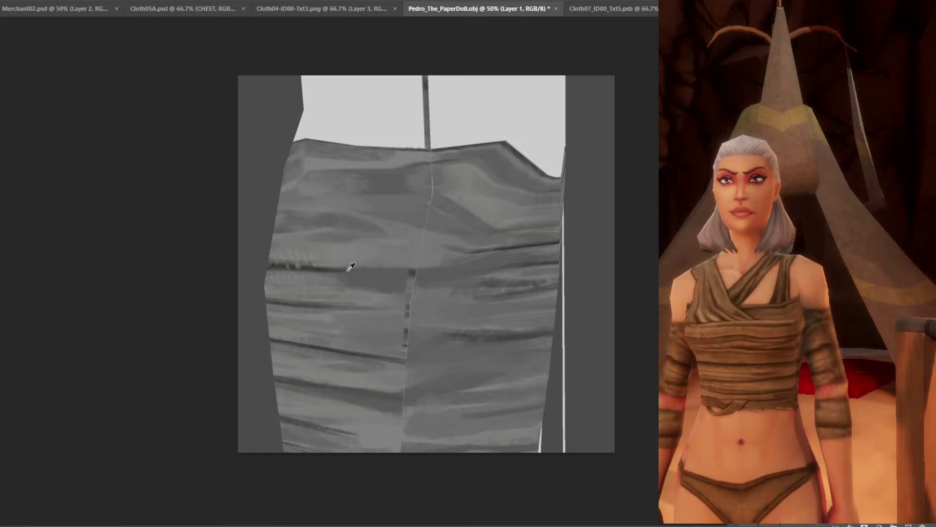
scroll(488, 245, down, 1)
scroll(461, 234, up, 1)
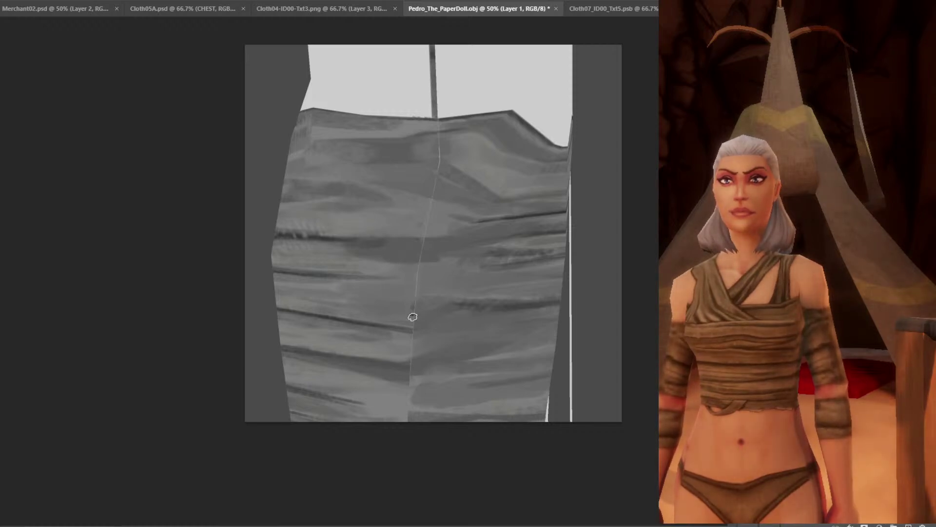
alt+click(411, 305)
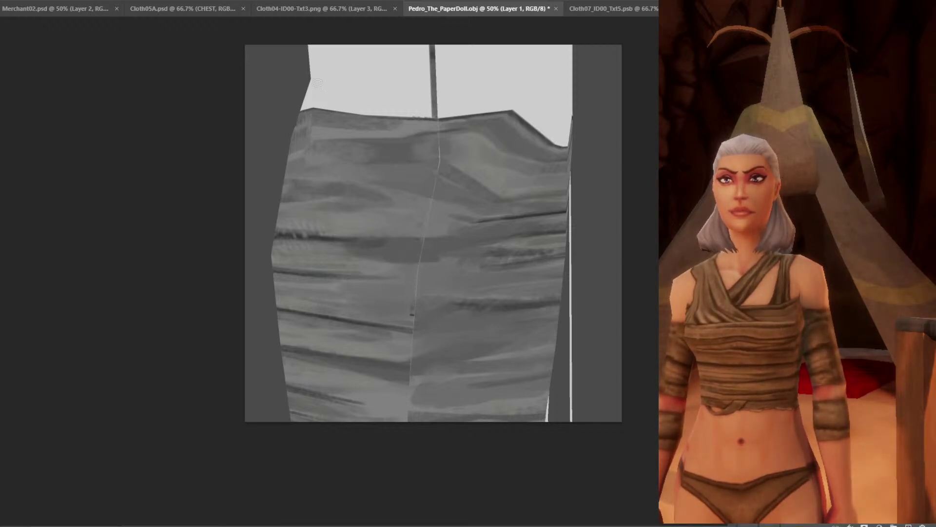
Change the 3D paint system and paint out the thin seam line on the upper side of the chest wrap with sampled greys.
click(119, 1)
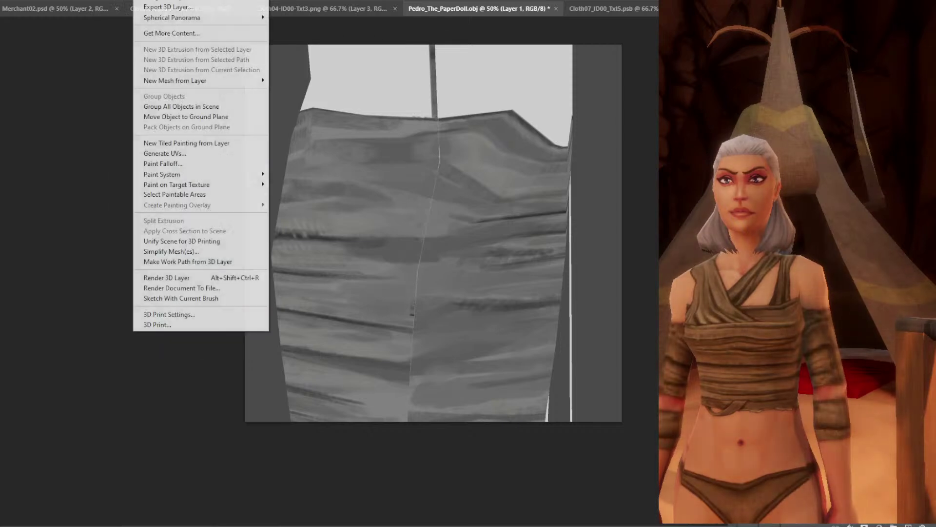
mouse_move(180, 176)
click(288, 172)
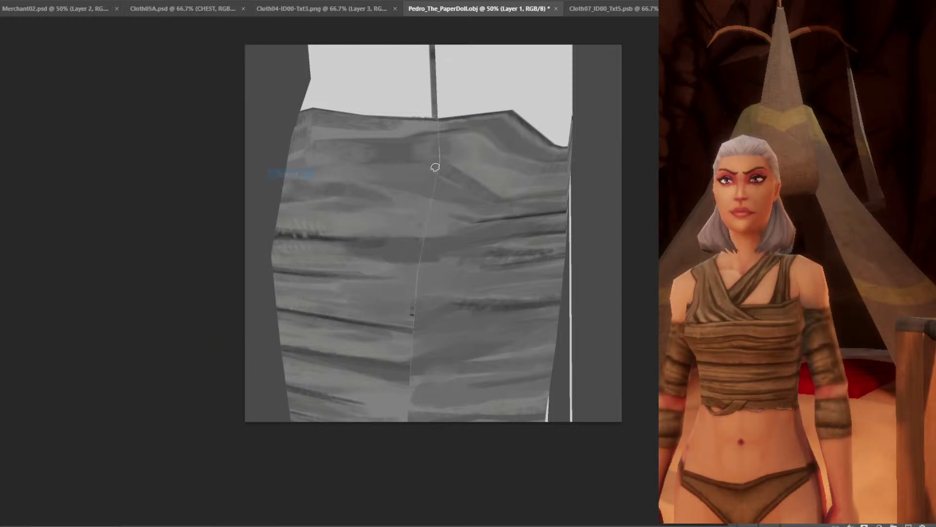
alt+click(418, 272)
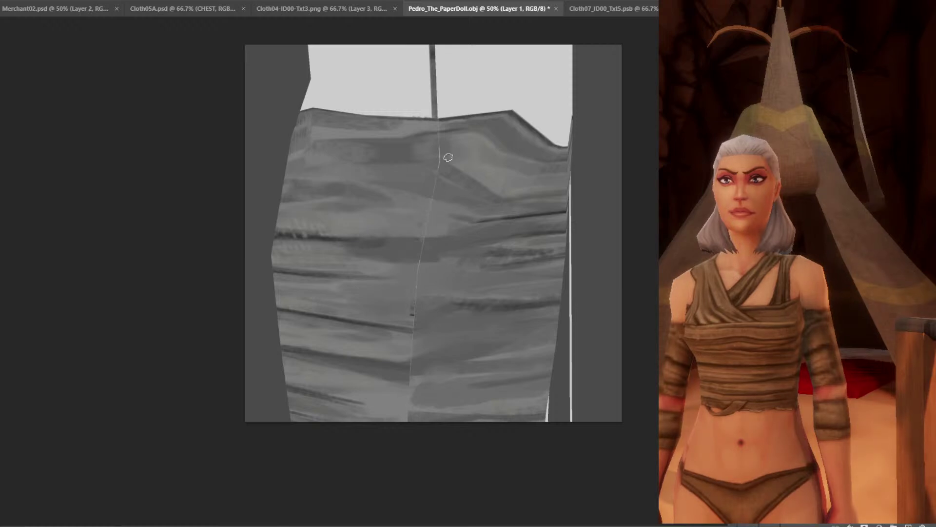
alt+click(435, 228)
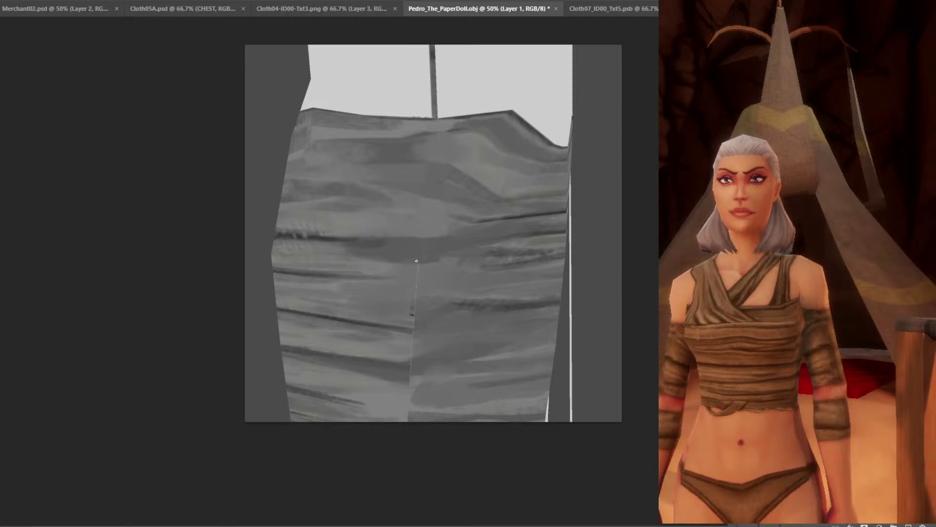
alt+click(426, 259)
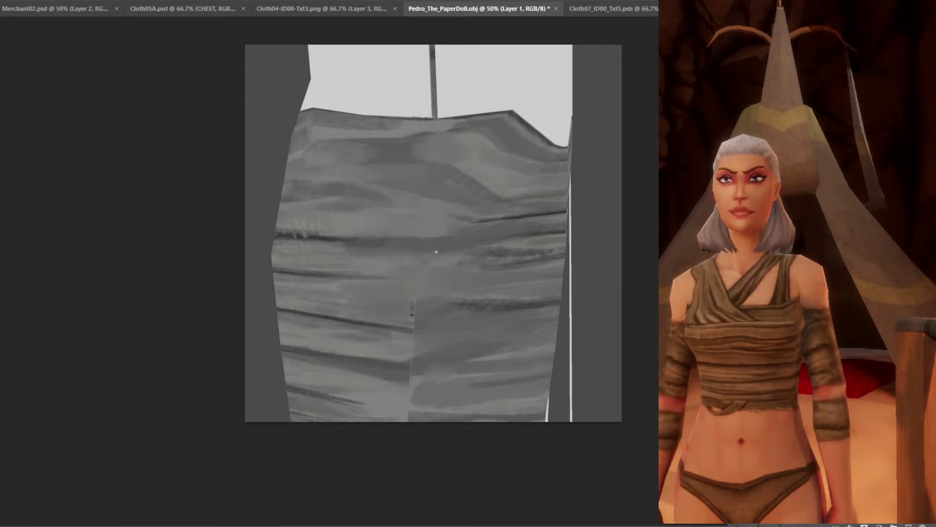
alt+click(457, 231)
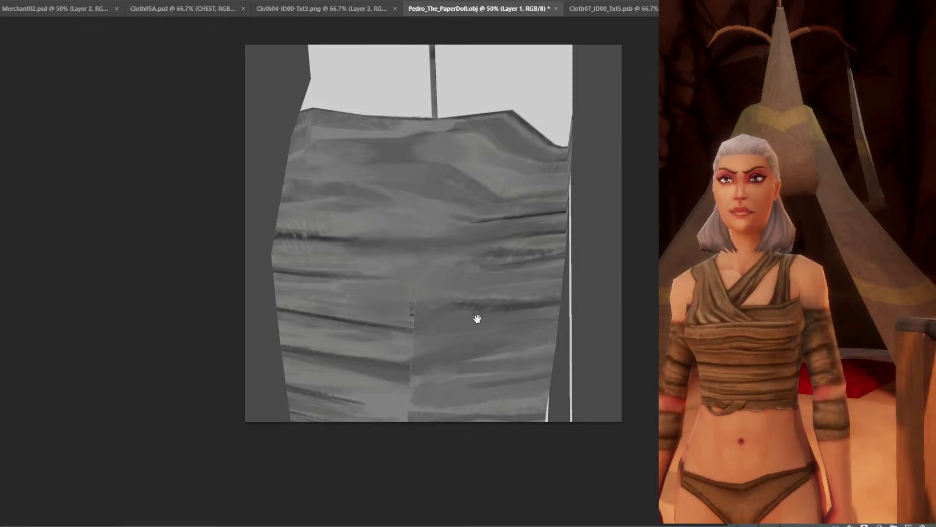
Extend the dark horizontal fold lines across the side seam at the middle of the chest wrap, using sampled tones.
mouse_move(476, 317)
mouse_down()
mouse_move(462, 291)
mouse_move(461, 311)
mouse_up()
key(v)
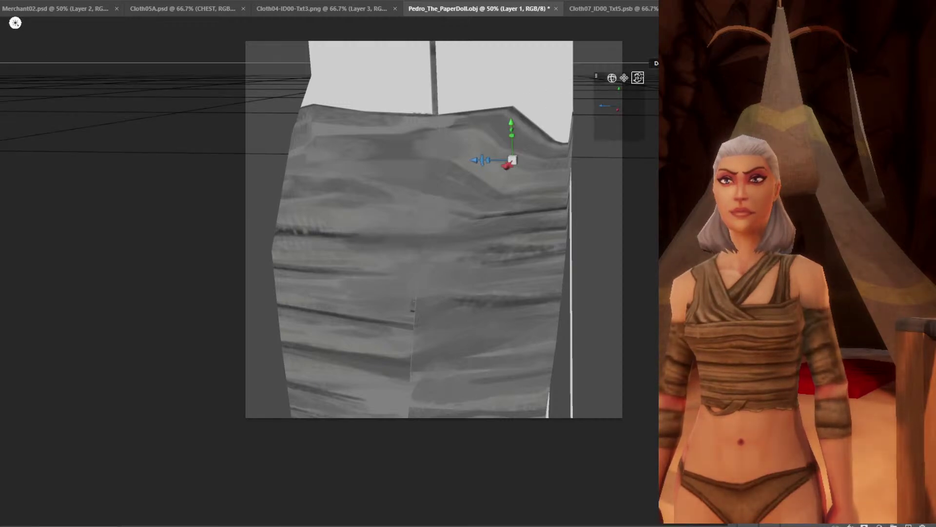
mouse_move(637, 78)
mouse_down()
mouse_move(645, 70)
mouse_move(635, 73)
mouse_up()
key(b)
alt+click(385, 214)
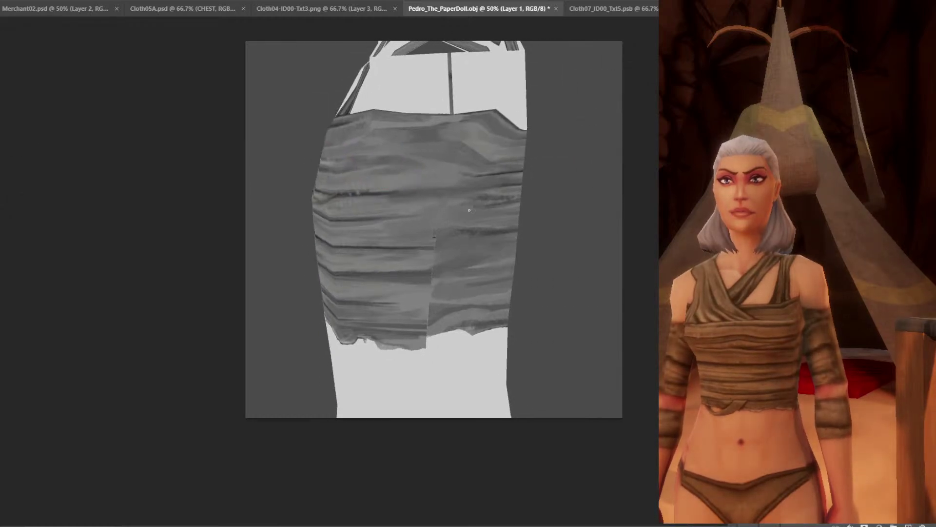
alt+click(361, 187)
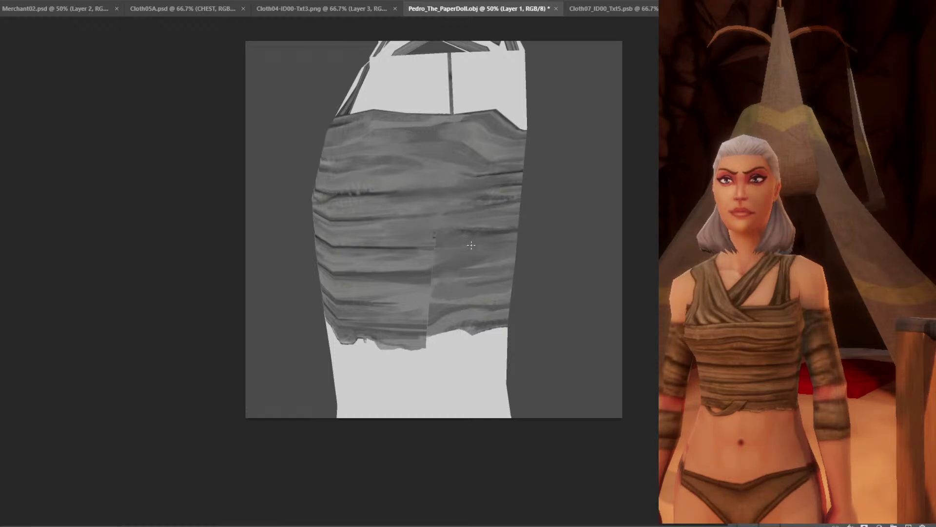
alt+click(349, 188)
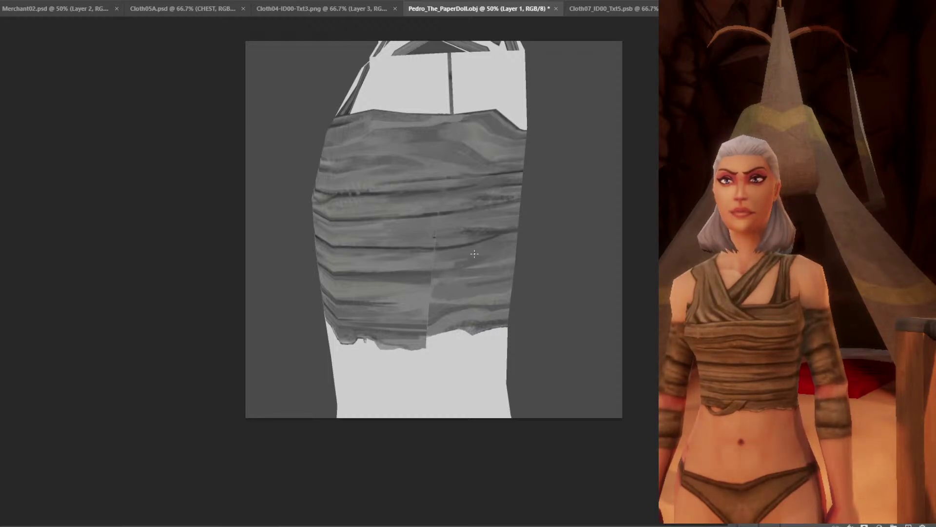
Blend the tone difference across the middle of the side seam with sampled and picked greys, softening the folds between both halves.
alt+click(447, 249)
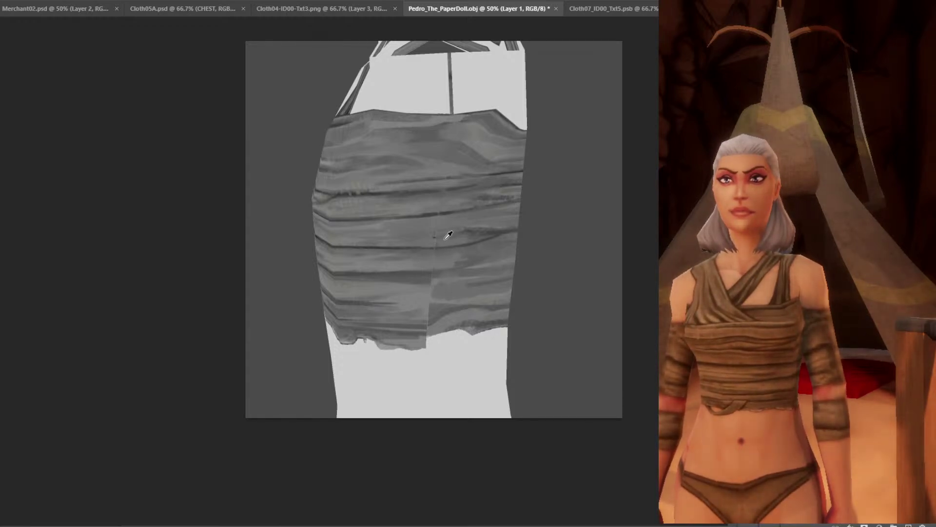
alt+click(432, 209)
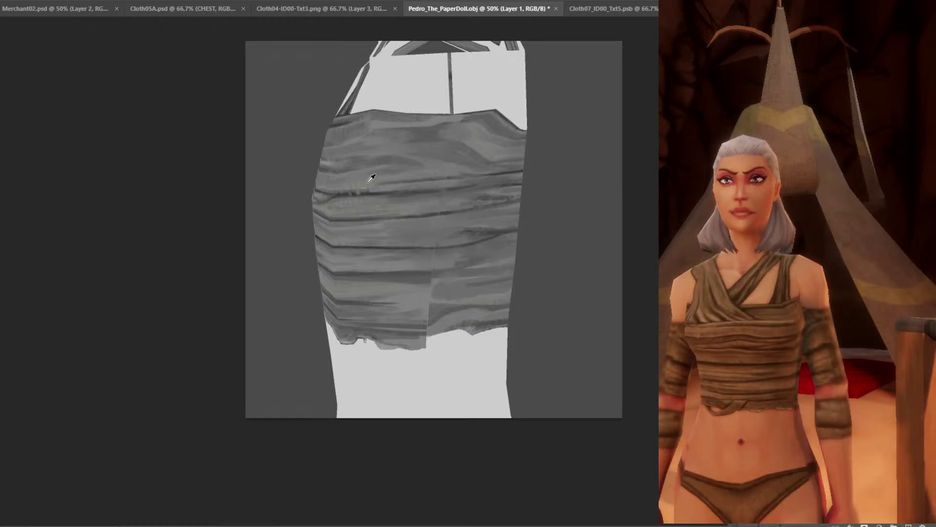
click(4, 361)
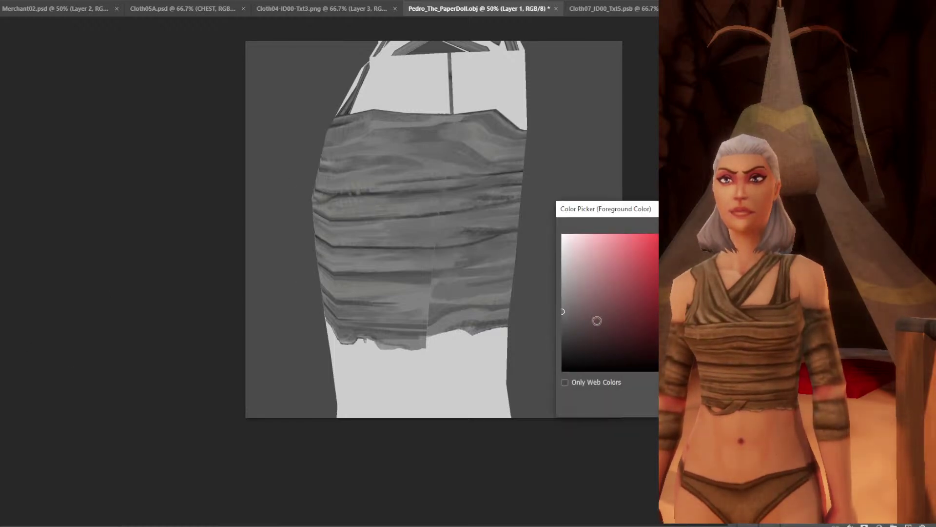
key(Return)
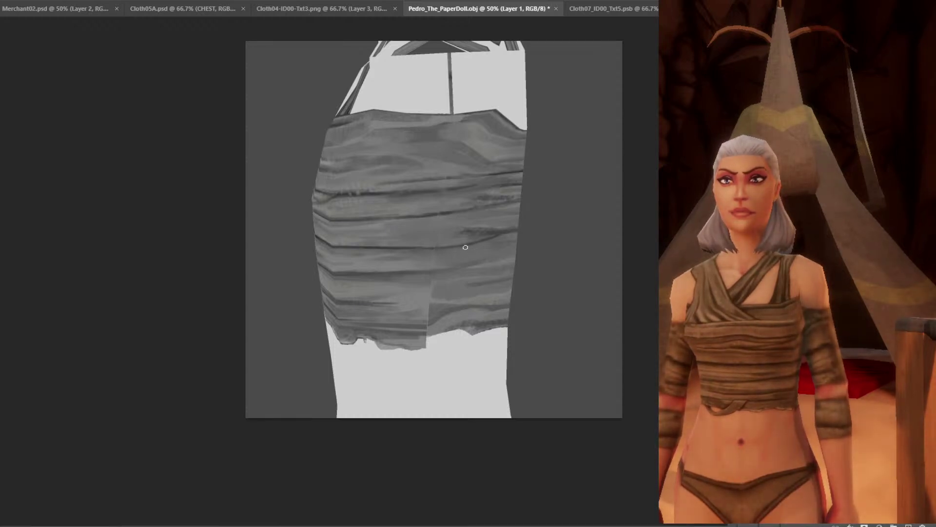
Sample greys from the lower wrap and paint out the lower side seam, carrying the folds across to just above the ragged hem.
alt+click(428, 279)
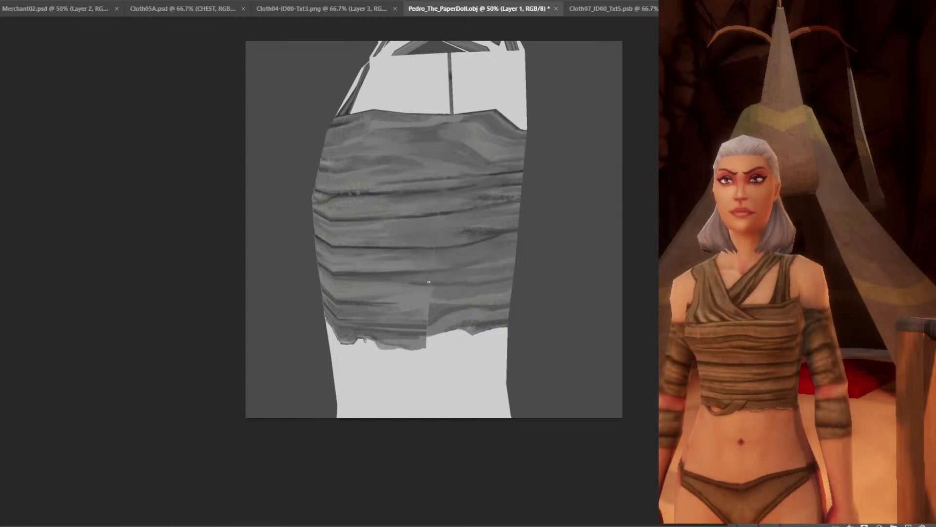
alt+click(425, 321)
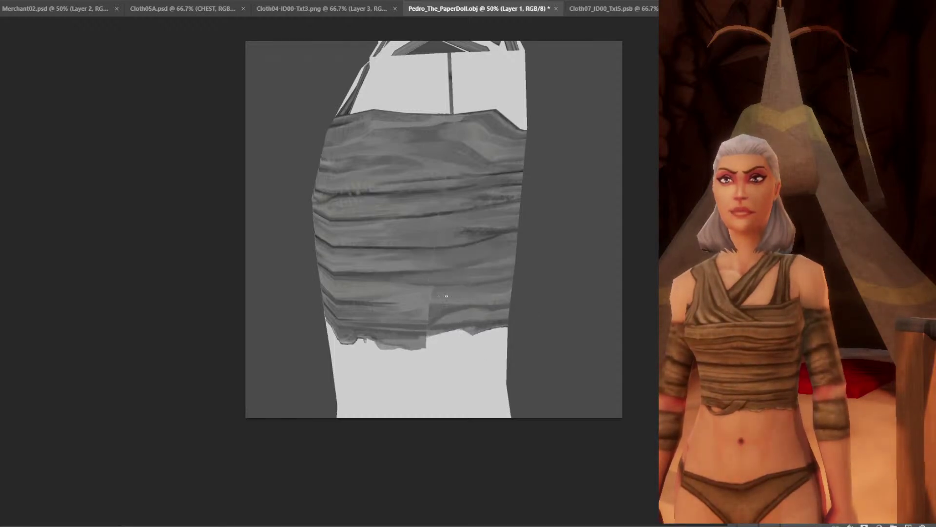
click(425, 290)
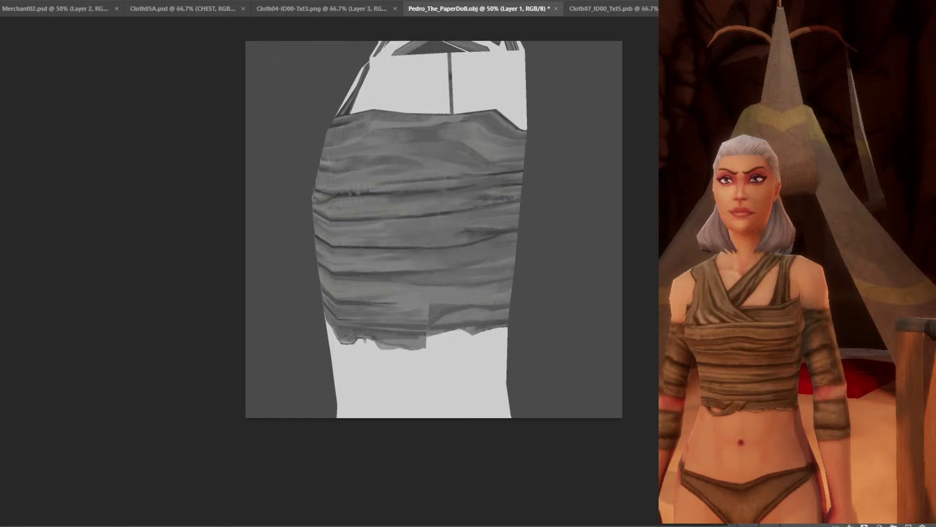
key(Escape)
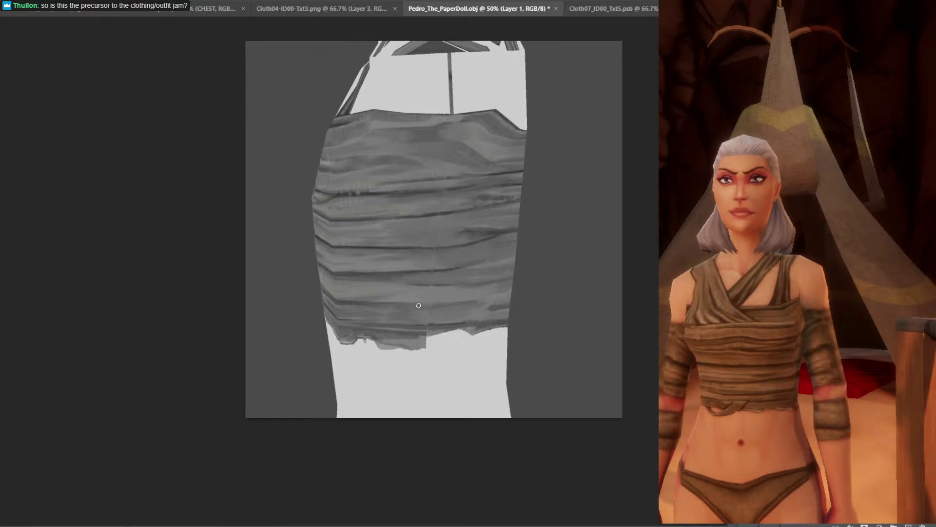
Extend the dark folds across the side seam with sampled greys and paint the stepped lower edge into a continuous ragged hem.
key(v)
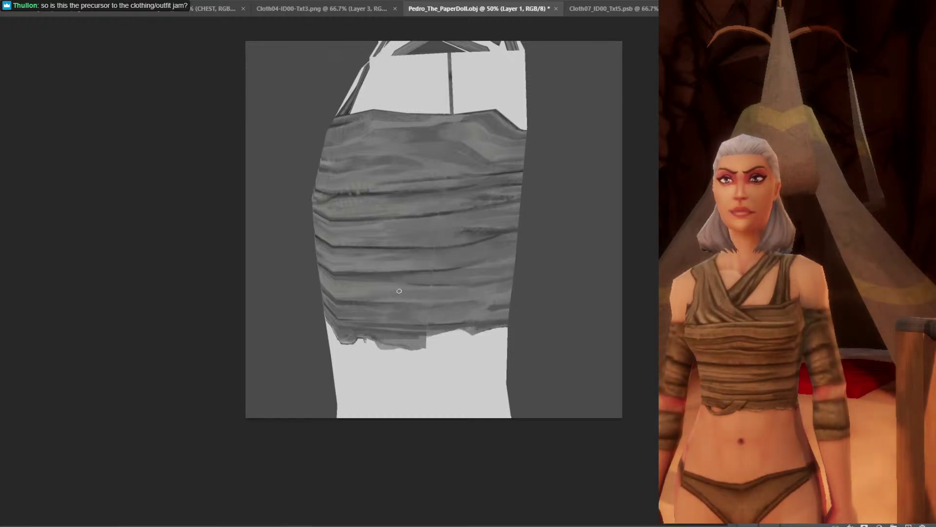
key(i)
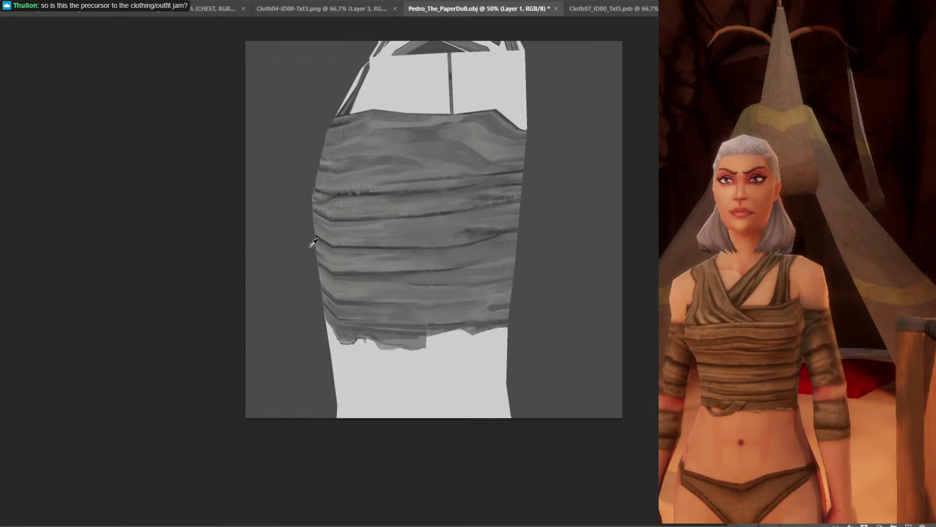
click(346, 191)
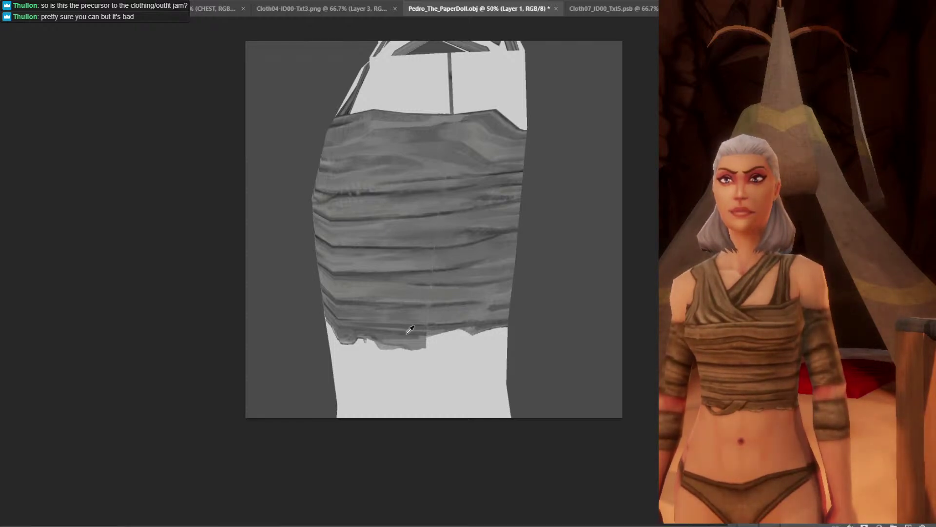
alt+click(438, 191)
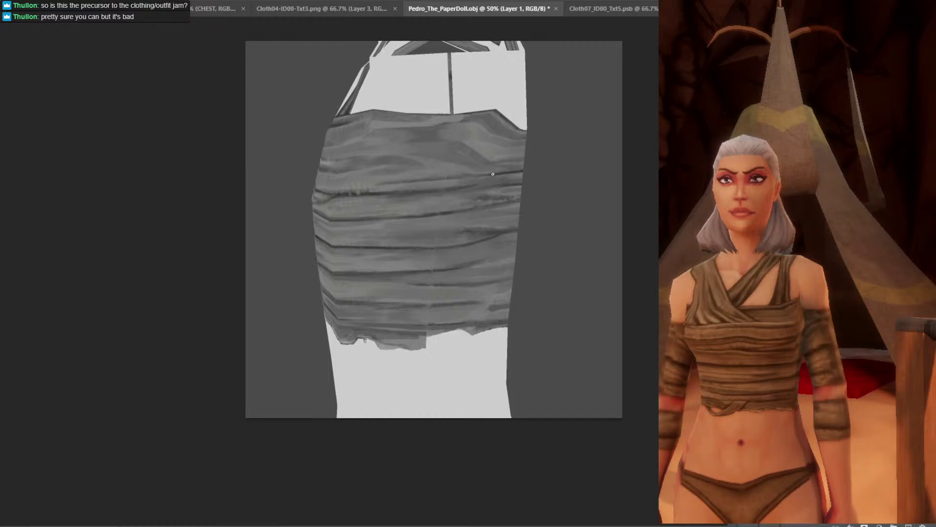
alt+click(372, 188)
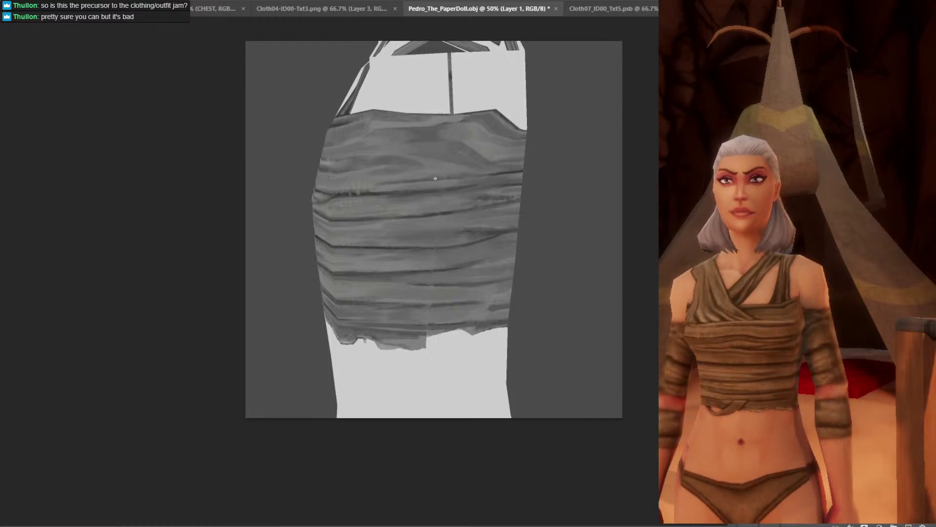
alt+click(369, 189)
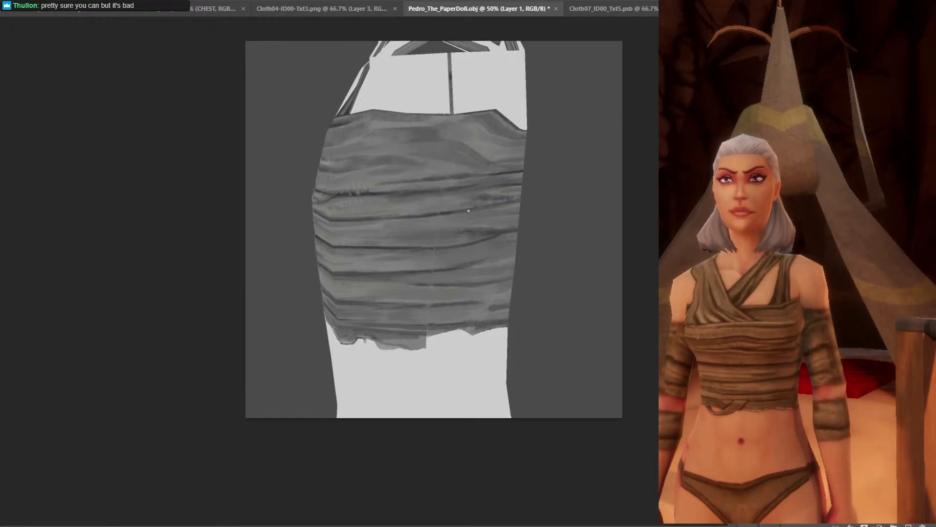
alt+click(434, 326)
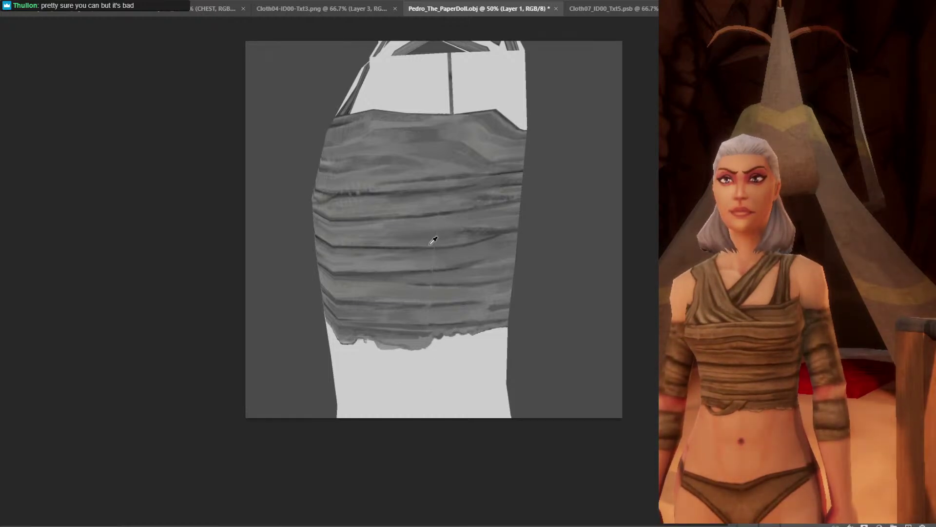
key(v)
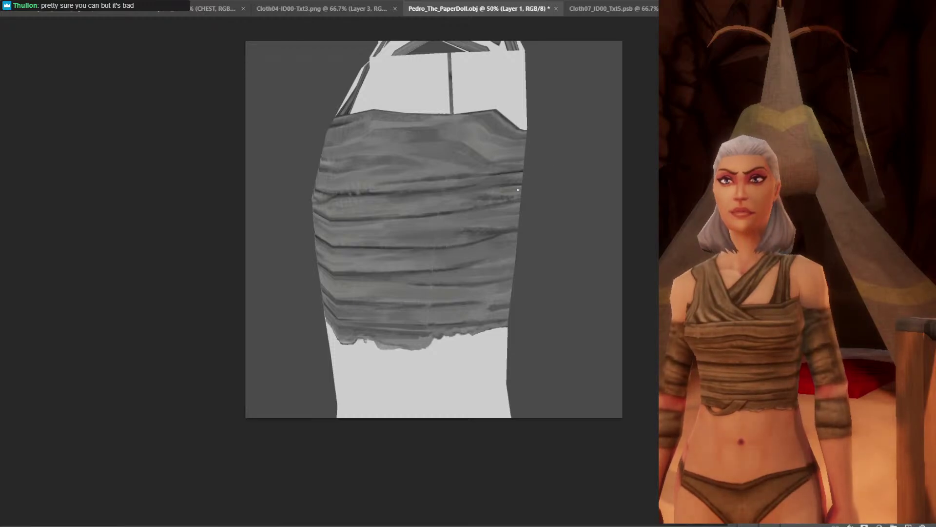
Open the flat Cloth07_ID00_Txt5.psb texture and examine the chest wrap's right end, where the side seam paint meets the edge.
click(610, 9)
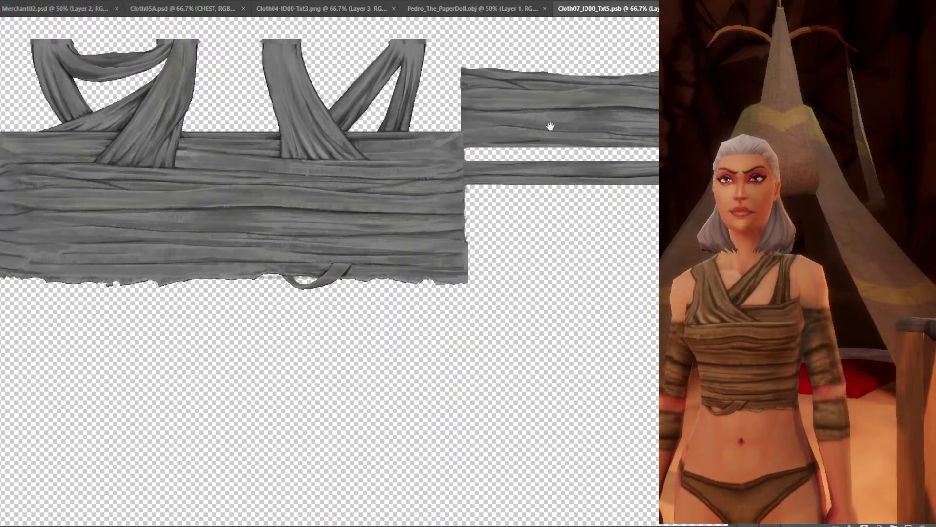
drag(484, 163, 652, 154)
key(ctrl+plus)
drag(451, 218, 510, 265)
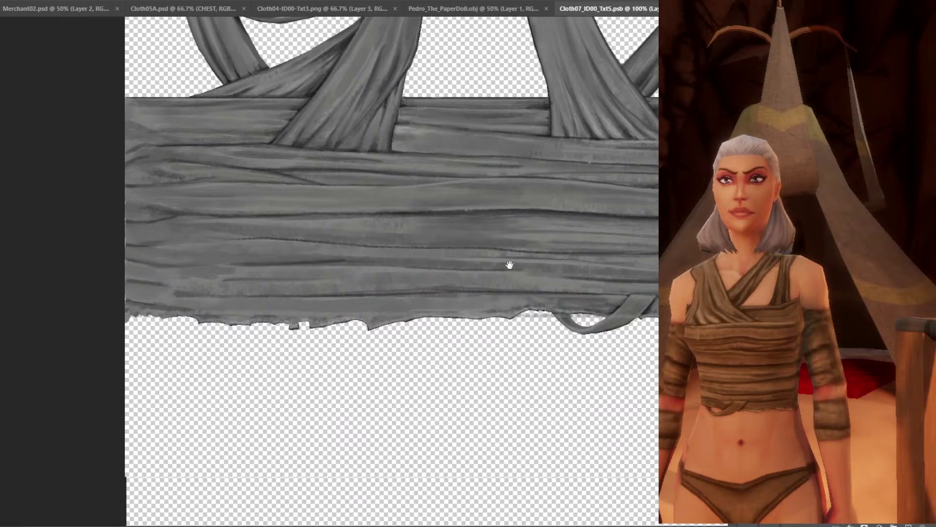
drag(534, 230, 385, 221)
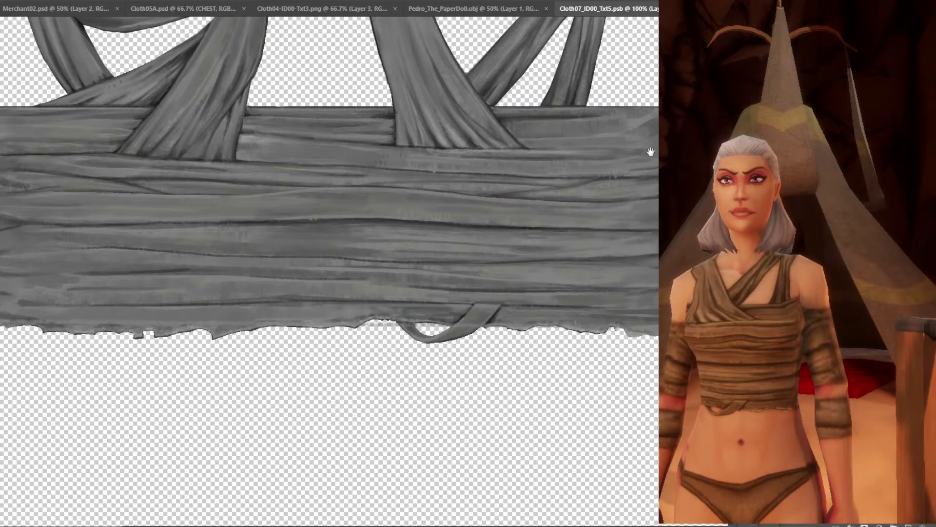
drag(650, 153, 537, 166)
key(ctrl+plus)
drag(618, 129, 569, 157)
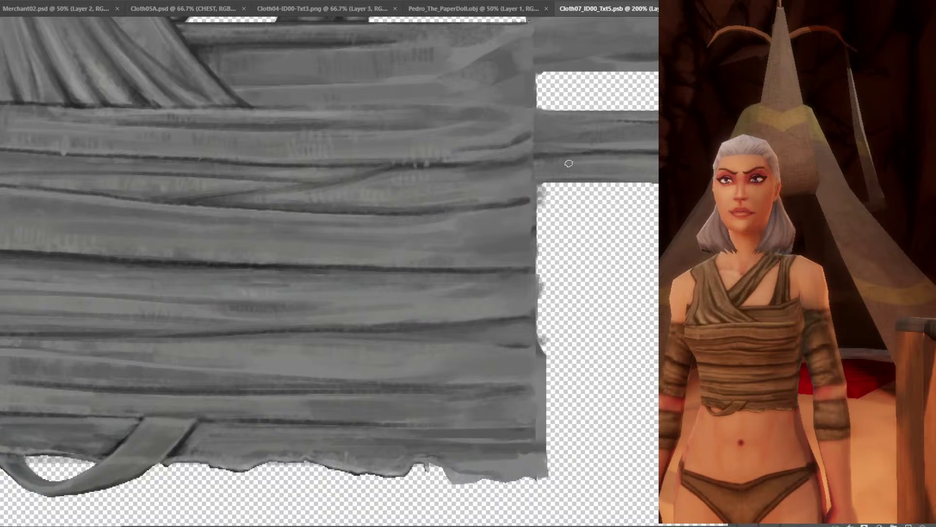
key(ctrl+minus)
key(ctrl+plus)
key(ctrl+minus)
drag(473, 263, 529, 245)
key(ctrl+plus)
drag(587, 292, 519, 280)
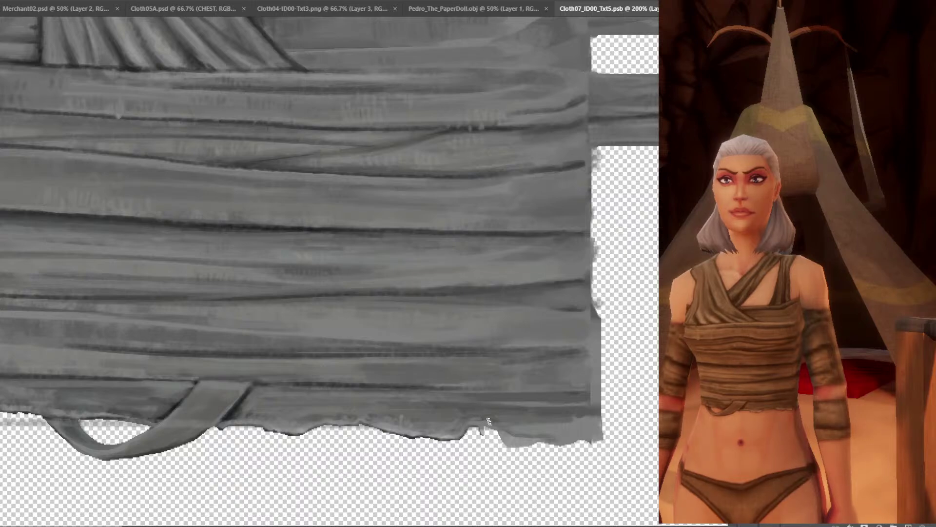
key(ctrl+minus)
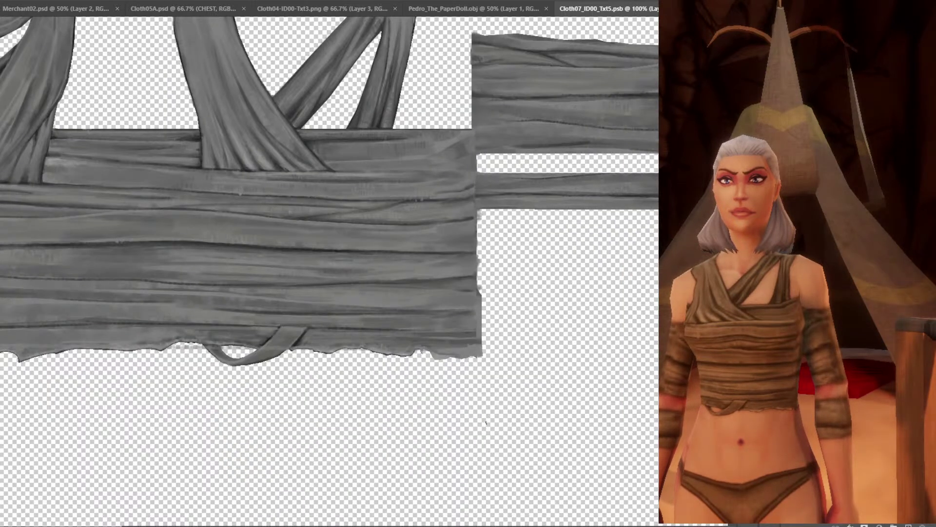
Examine the opposite, left end of the chest wrap in the flat texture, from the ragged hem to the upper edge.
drag(476, 400, 582, 392)
drag(452, 390, 605, 379)
drag(523, 373, 586, 363)
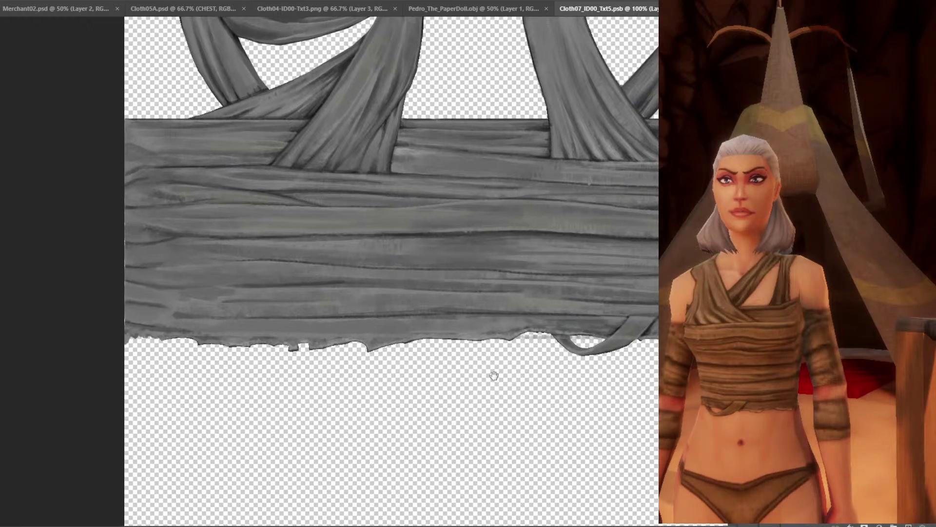
mouse_move(400, 382)
mouse_down()
mouse_move(499, 393)
mouse_move(566, 415)
mouse_up()
key(ctrl+plus)
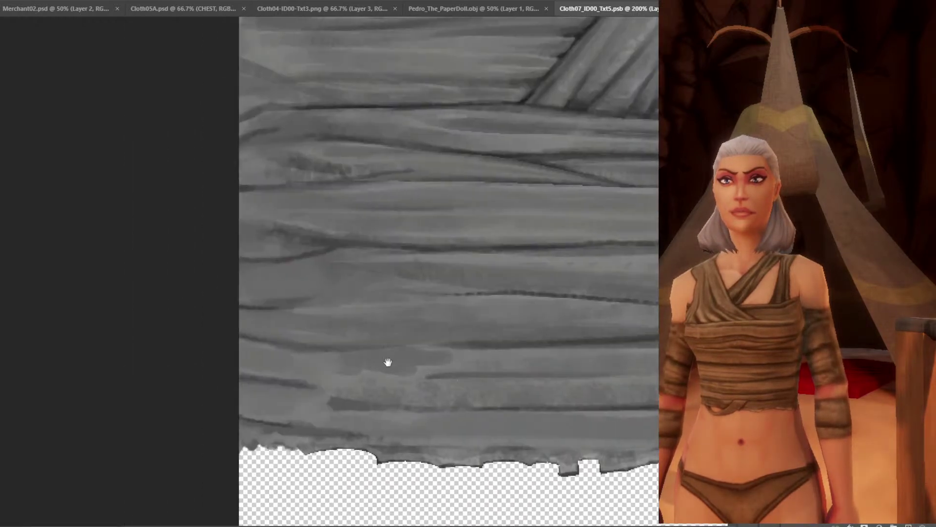
drag(388, 361, 423, 347)
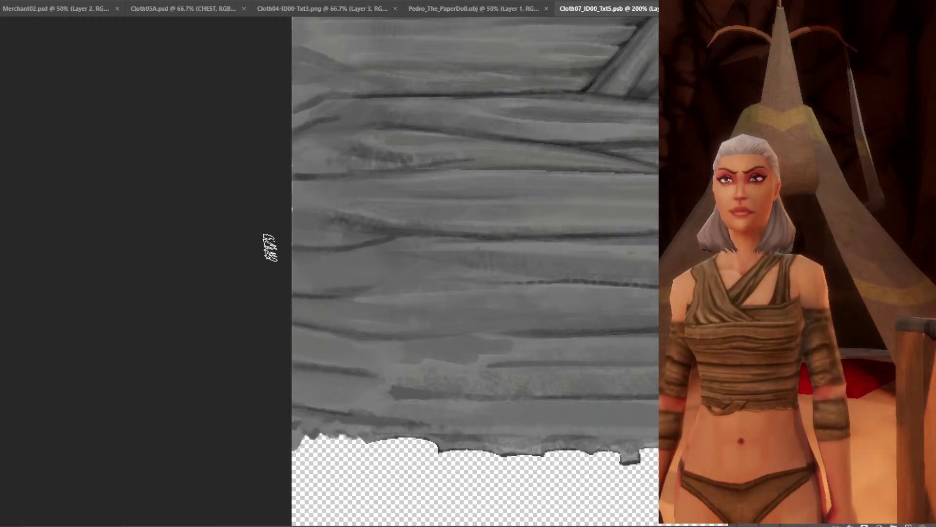
drag(352, 203, 332, 318)
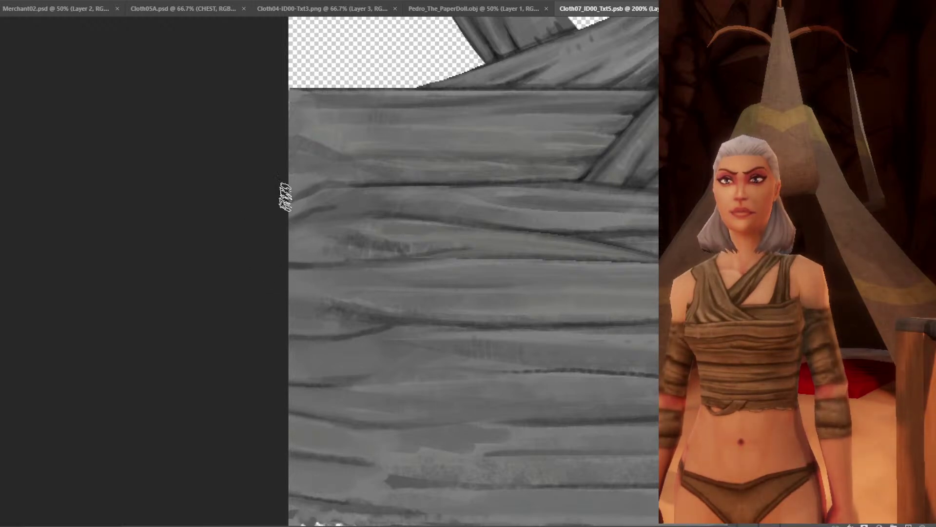
drag(293, 146, 309, 153)
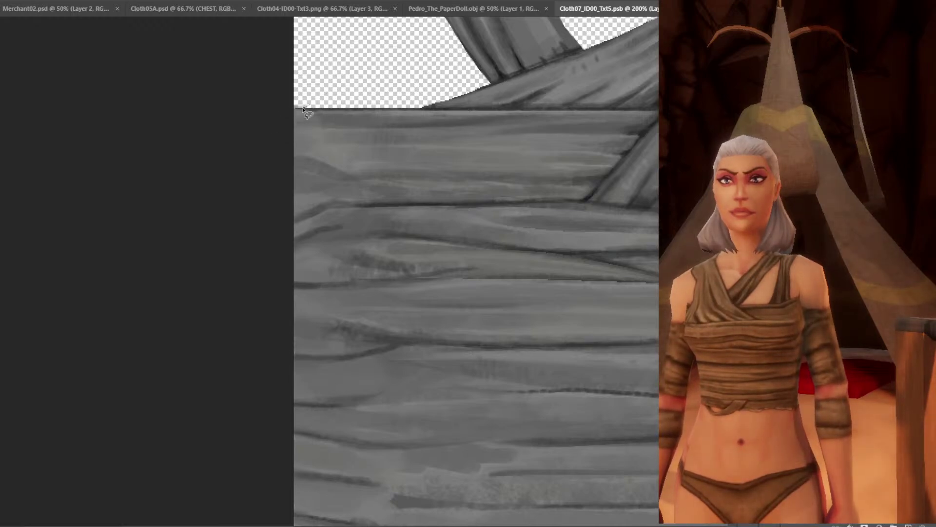
key(ctrl+minus)
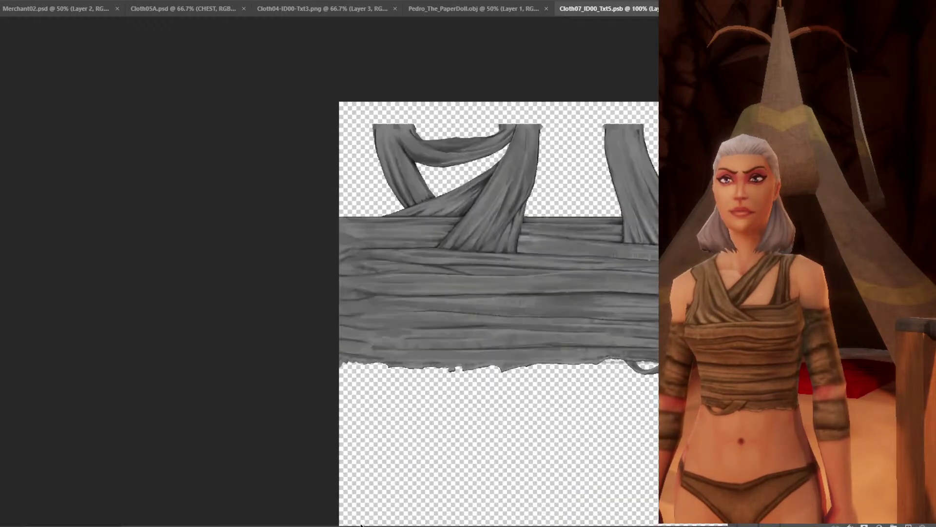
key(ctrl+minus)
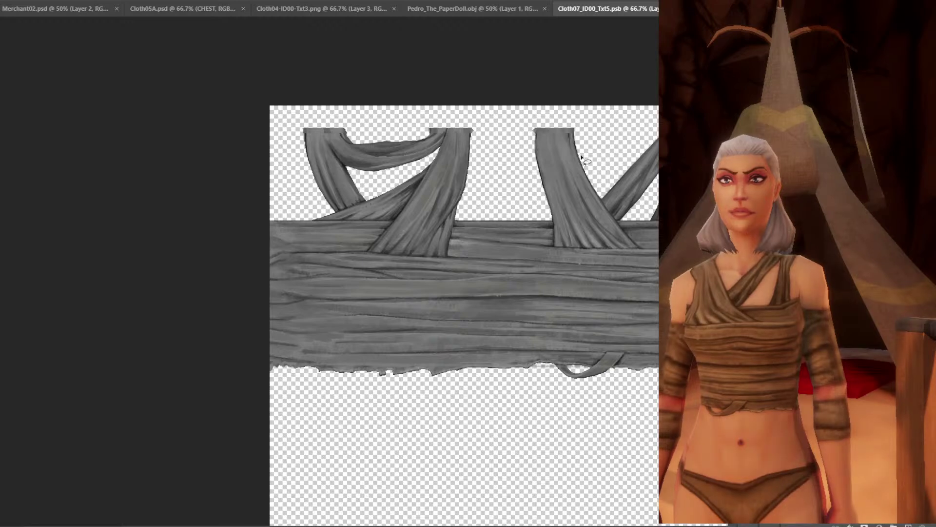
Compare the flat texture with the painted paper doll model and close the Cloth07_ID00_Txt5.psb document.
click(469, 9)
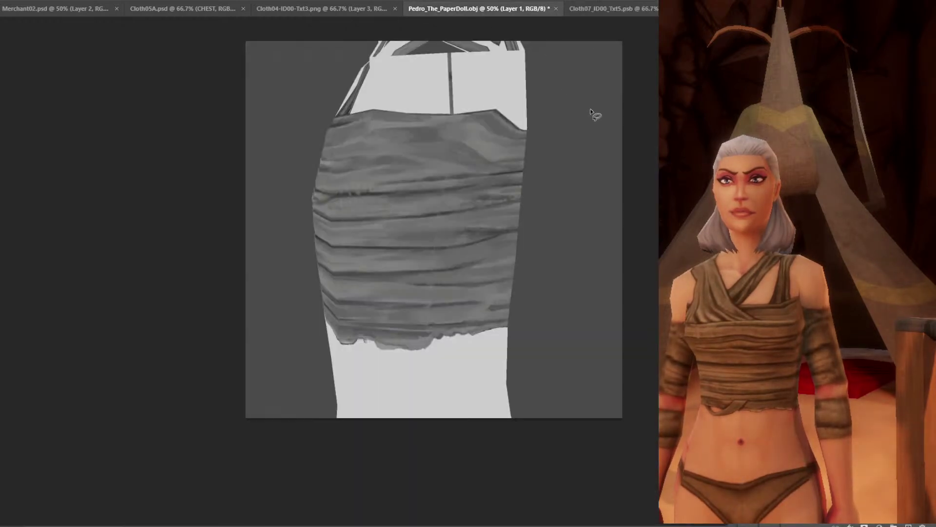
key(ctrl+Tab)
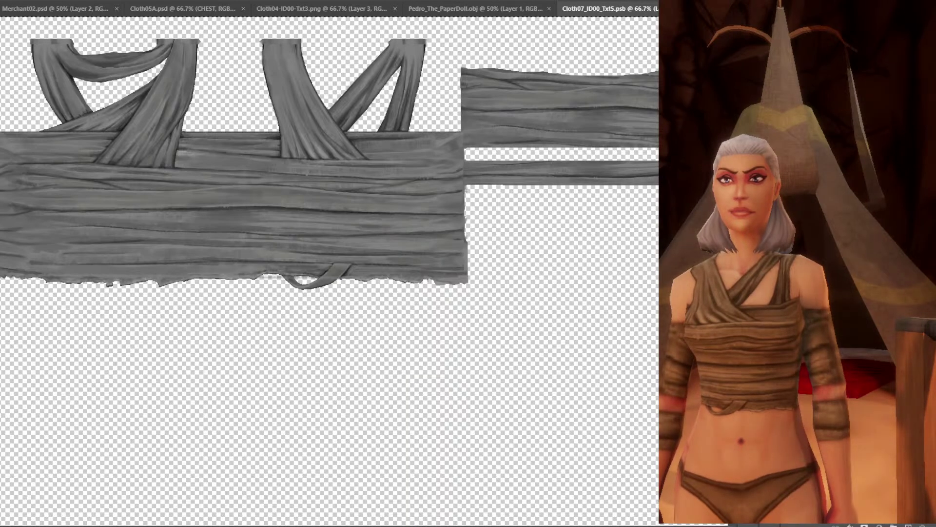
click(537, 8)
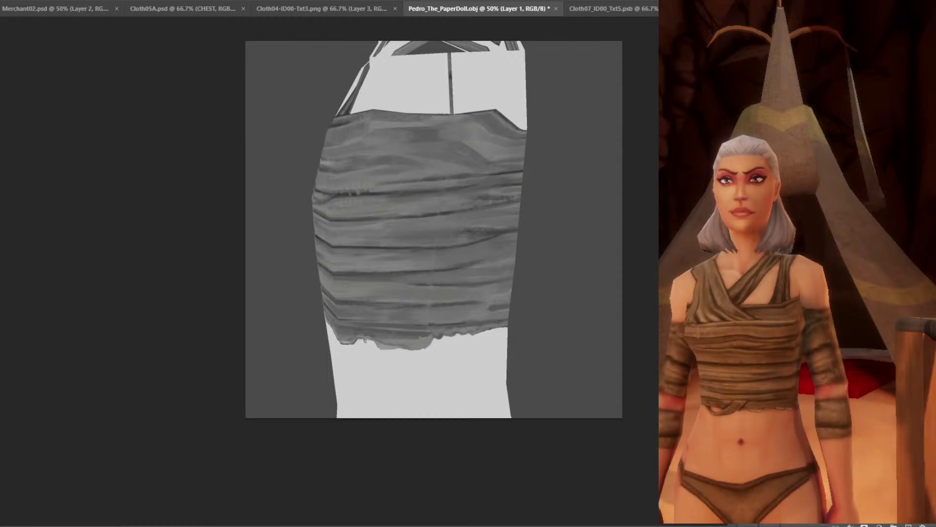
key(v)
right_click(413, 200)
click(707, 8)
key(b)
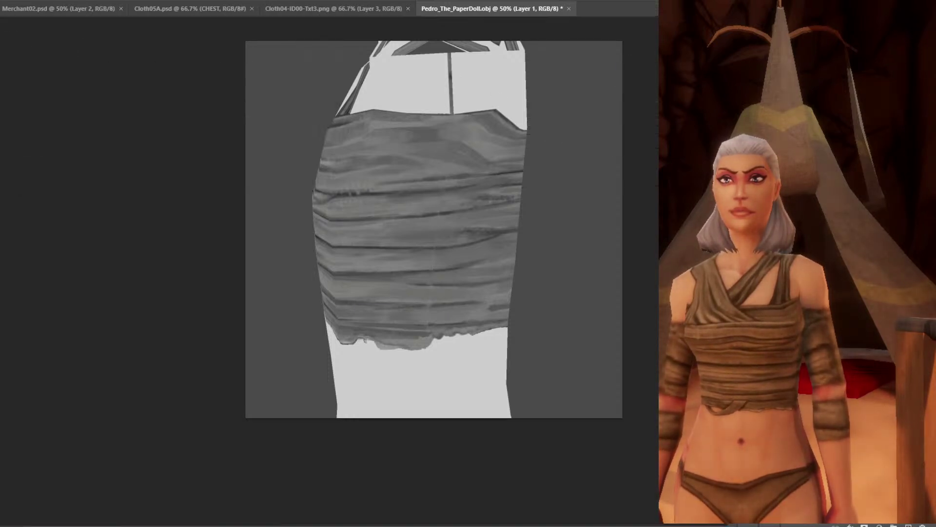
Reopen the base color texture of the ID00 material from the paper doll model, accepting that edits apply in all places.
right_click(423, 344)
click(387, 438)
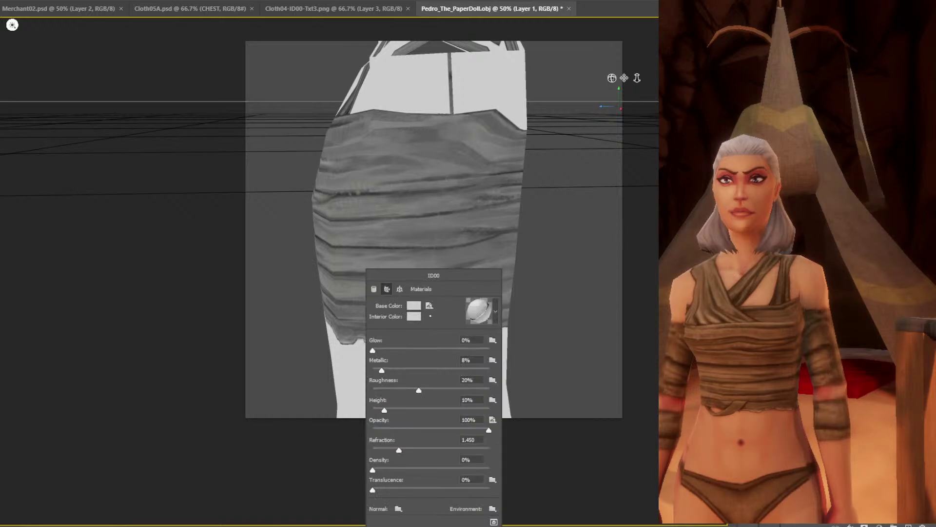
click(429, 306)
click(454, 317)
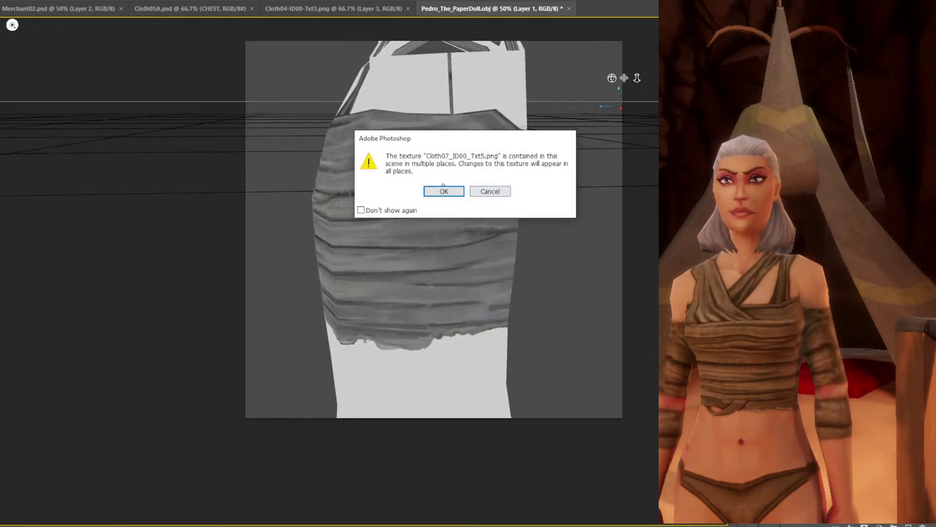
key(Return)
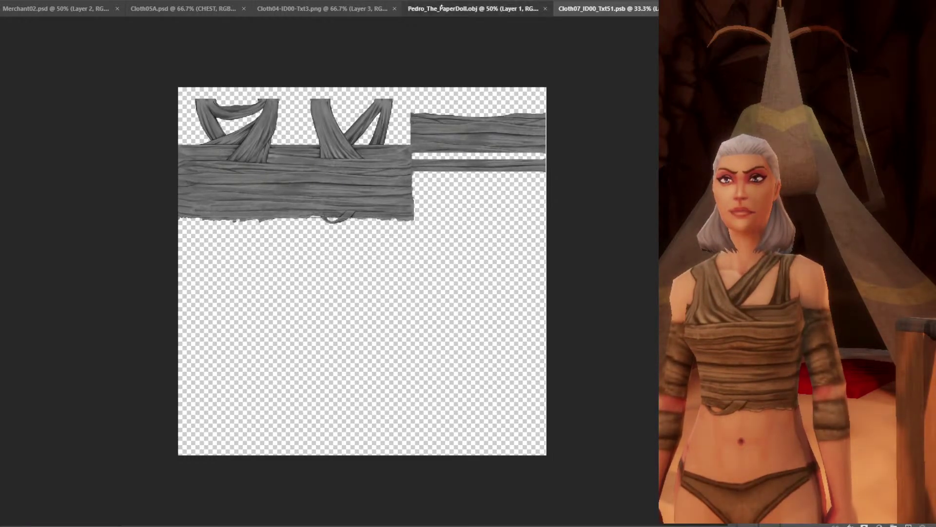
Turn the paper doll model to an arm and clear the leftover wrap end beyond a ragged freehand selection.
click(468, 9)
drag(612, 78, 638, 63)
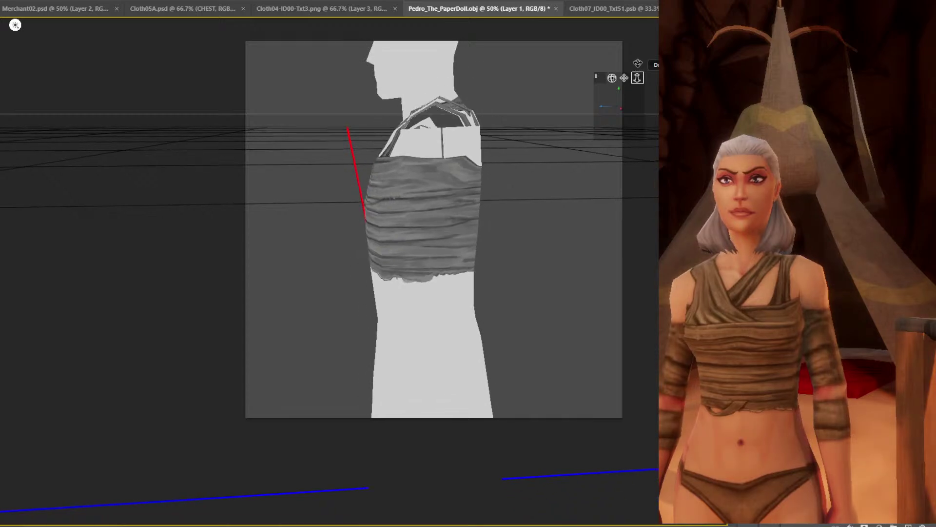
drag(15, 24, 526, 24)
drag(640, 74, 613, 78)
mouse_move(526, 25)
mouse_down()
mouse_move(446, 25)
mouse_move(544, 23)
mouse_up()
key(l)
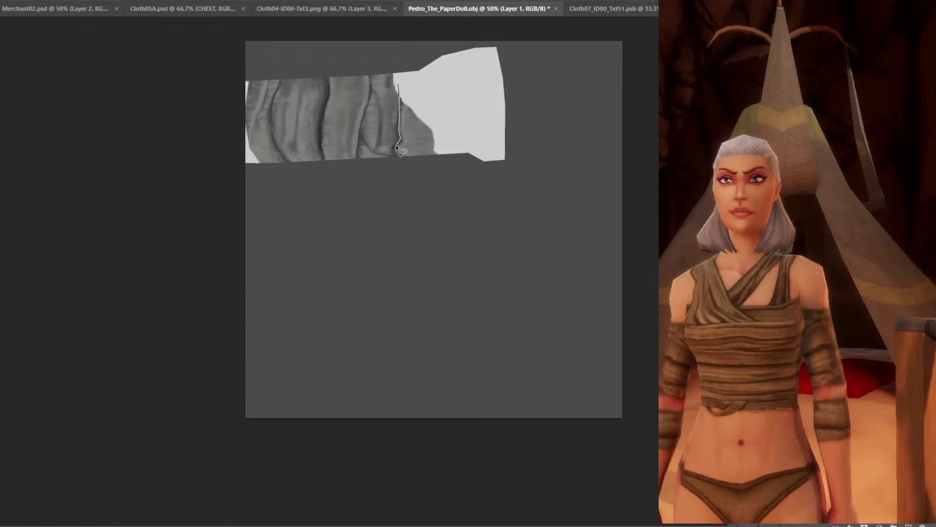
drag(427, 186, 443, 97)
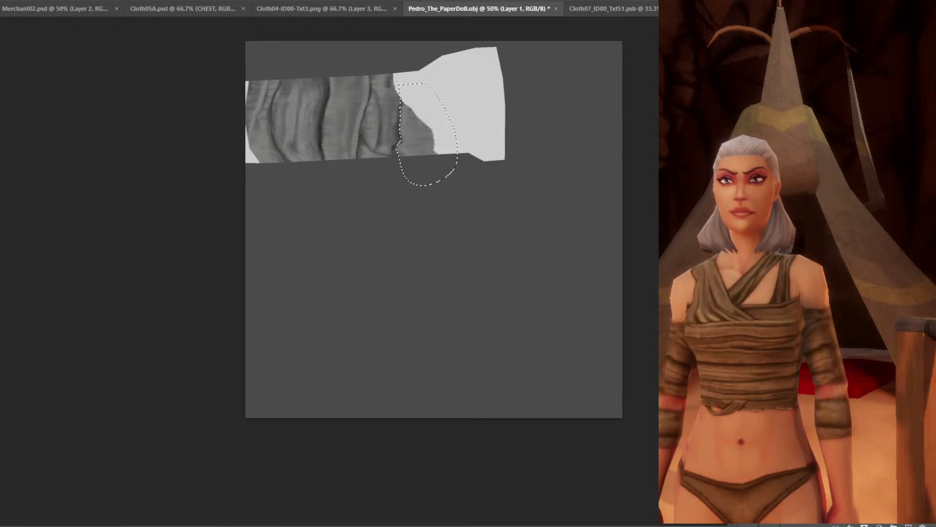
key(alt+BackSpace)
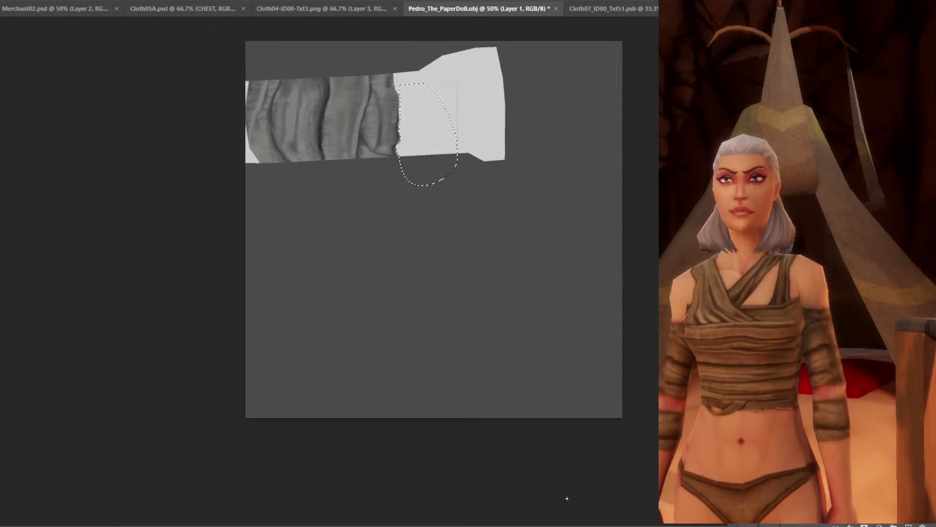
Rotate the model to the arm's other side, clear the remaining leftover wrap end within a freehand selection, and deselect.
key(v)
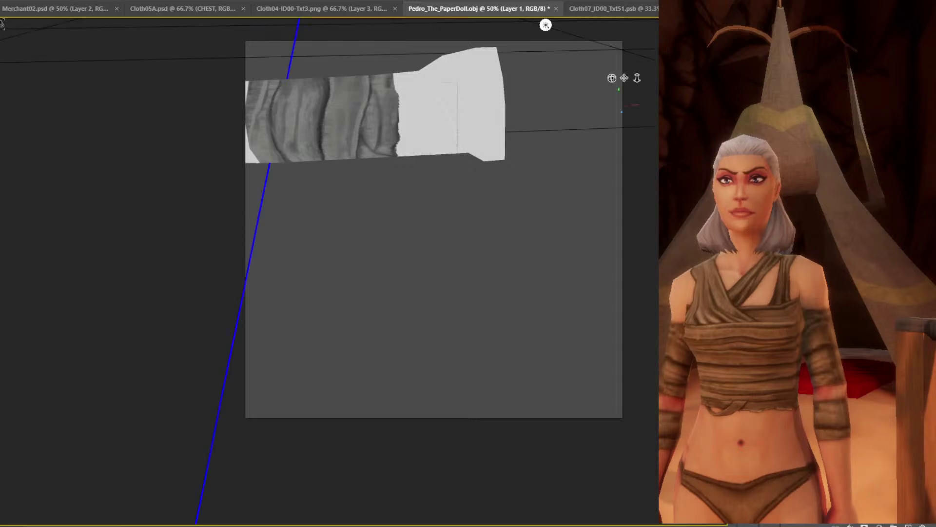
drag(475, 25, 318, 514)
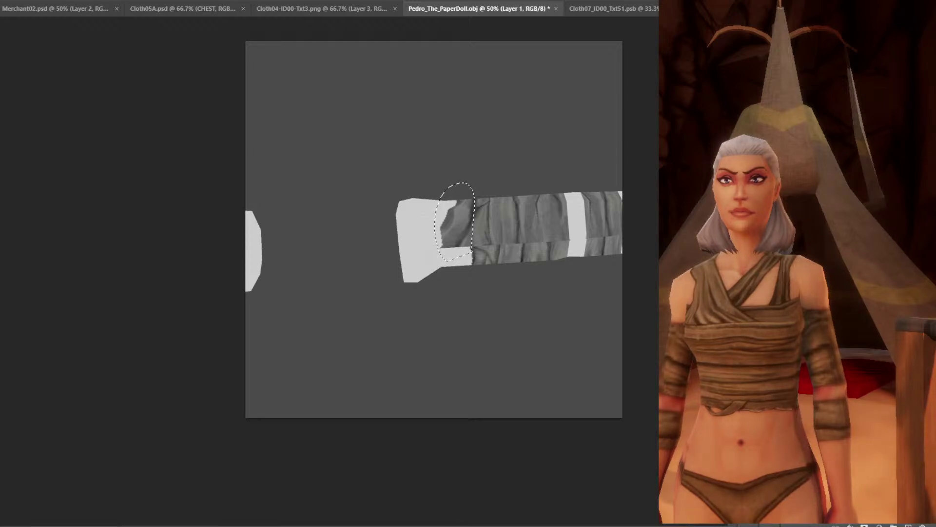
key(Delete)
key(ctrl+d)
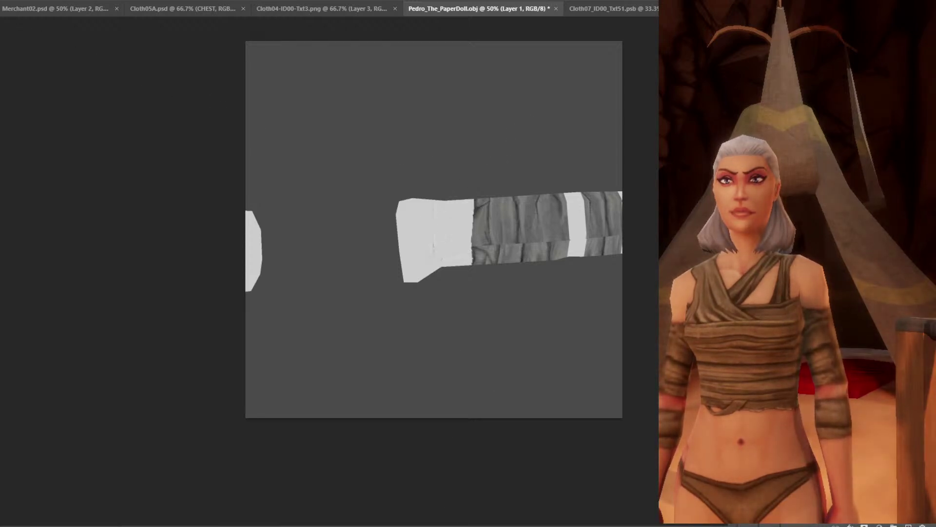
Turn the model's arm to show the remaining wrap end, clear it within a freehand selection, and deselect.
key(v)
mouse_move(318, 516)
mouse_down()
mouse_move(263, 516)
mouse_move(273, 24)
mouse_move(360, 23)
mouse_up()
key(l)
mouse_move(467, 184)
mouse_down()
mouse_move(466, 134)
mouse_move(431, 184)
mouse_up()
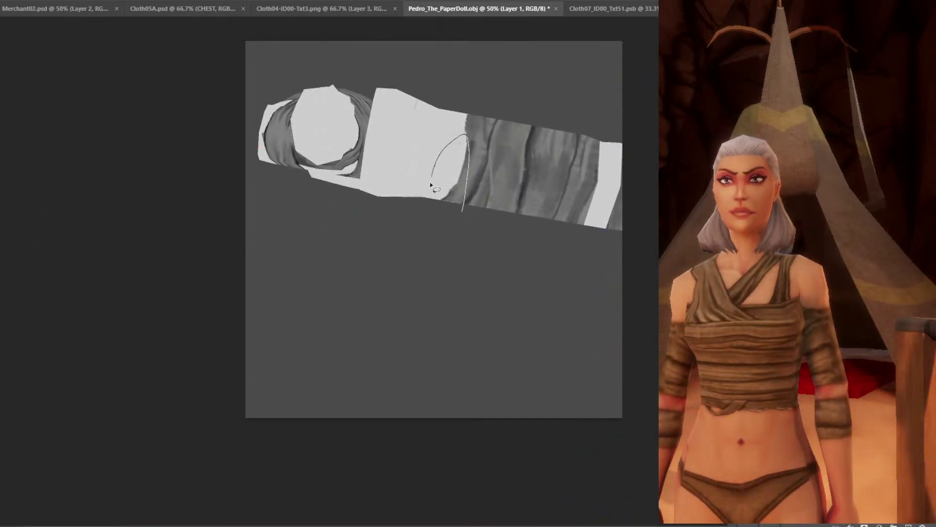
key(Delete)
key(ctrl+d)
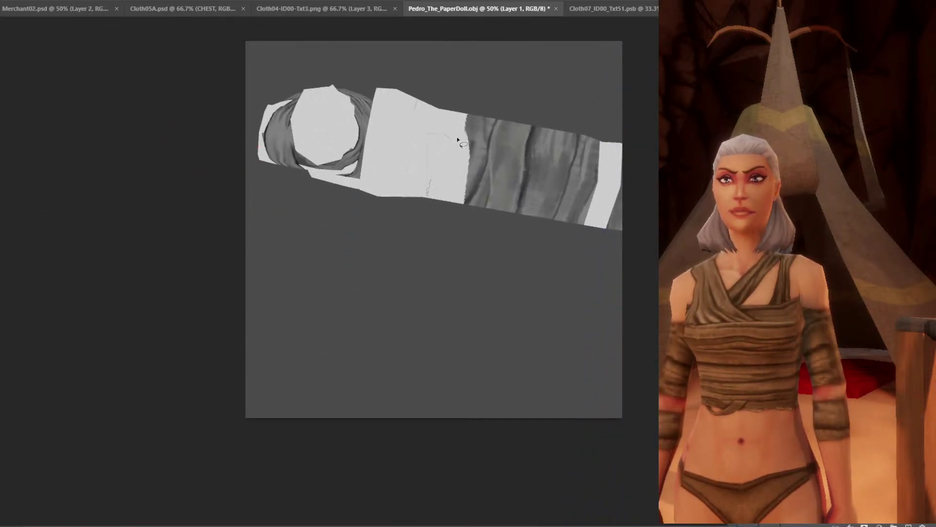
Rotate to the opposite side of the arm, trim the wrap's upper-arm edge with a freehand selection, and deselect.
key(v)
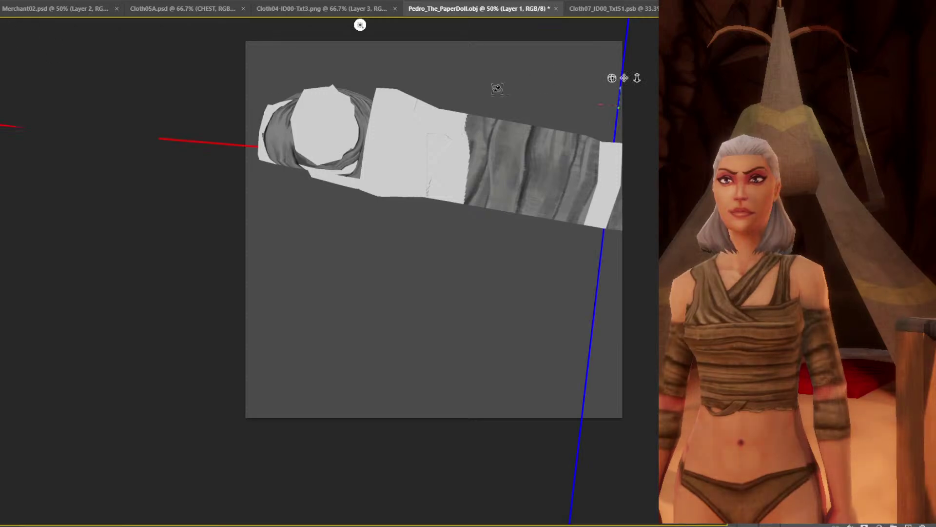
drag(613, 78, 609, 119)
mouse_move(333, 25)
mouse_down()
mouse_move(6, 46)
mouse_move(6, 242)
mouse_move(69, 24)
mouse_move(4, 418)
mouse_up()
key(l)
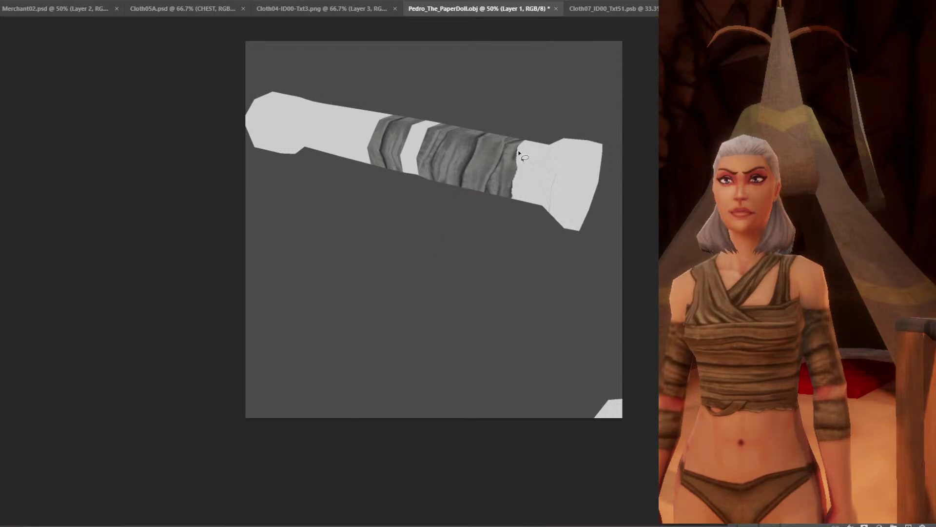
drag(519, 142, 518, 179)
key(ctrl+d)
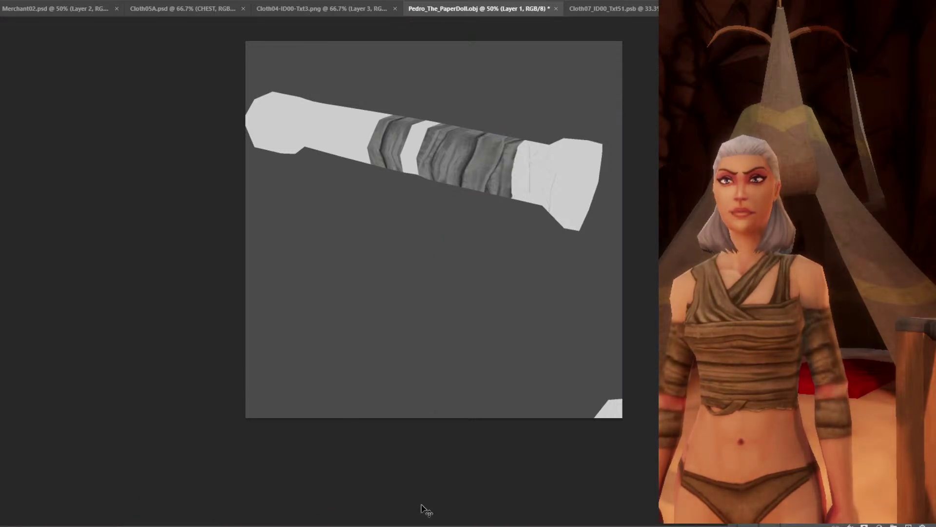
Level the arm view and cut a ragged edge into the wrap's upper-arm end with a freehand selection.
key(v)
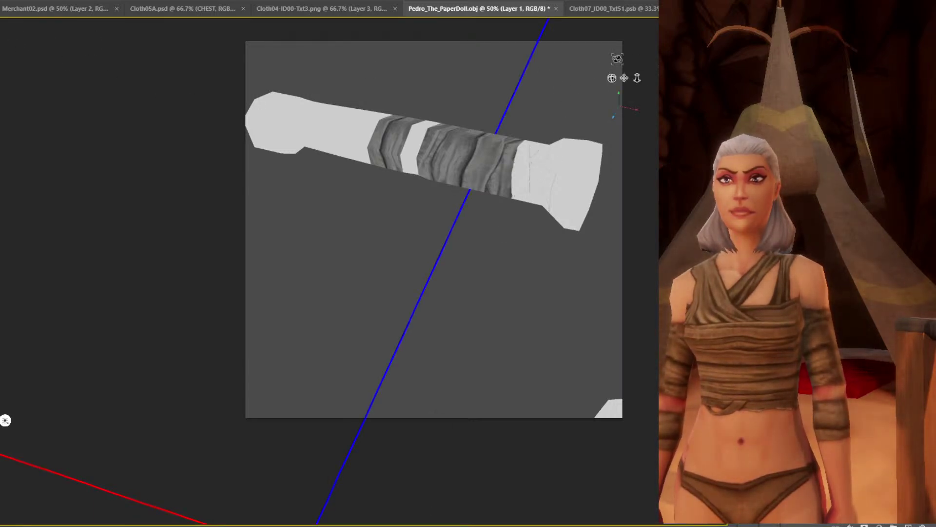
mouse_move(6, 420)
mouse_down()
mouse_move(203, 25)
mouse_move(397, 25)
mouse_move(335, 25)
mouse_up()
key(l)
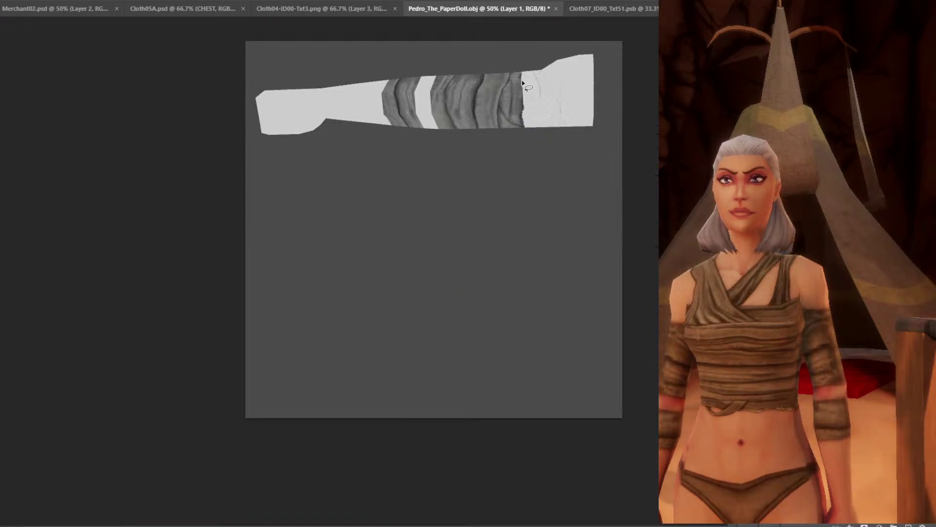
drag(522, 80, 529, 98)
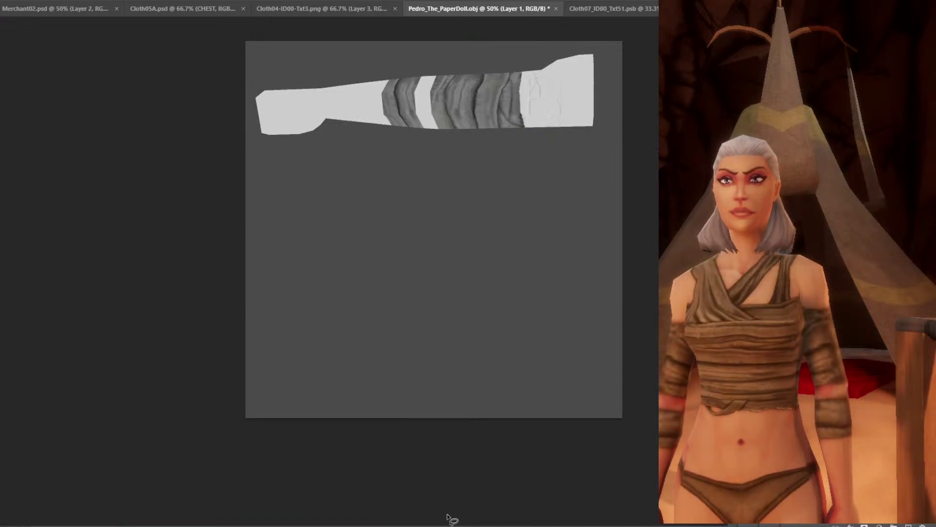
Turn to the seam along the arm wrap, sample its greys, and paint the dark folds across the seam.
key(v)
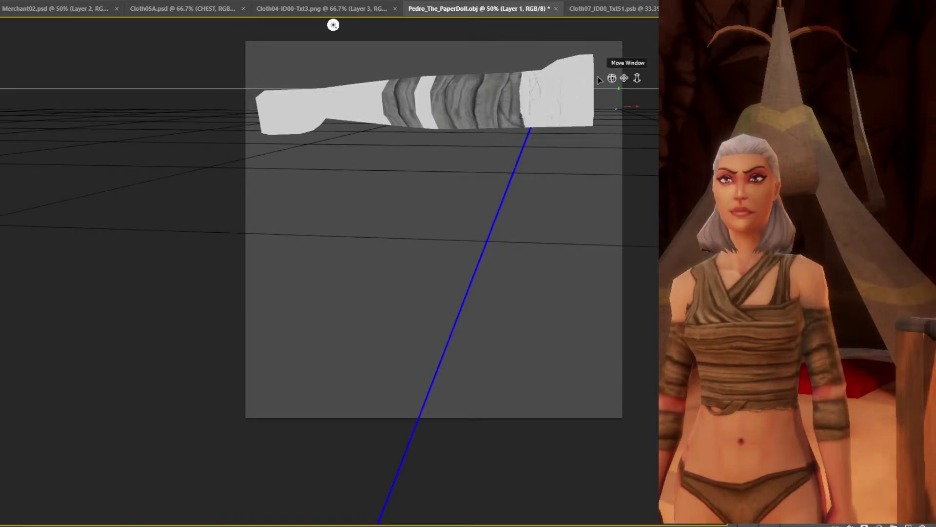
drag(333, 25, 255, 517)
scroll(341, 516, up, 5)
key(i)
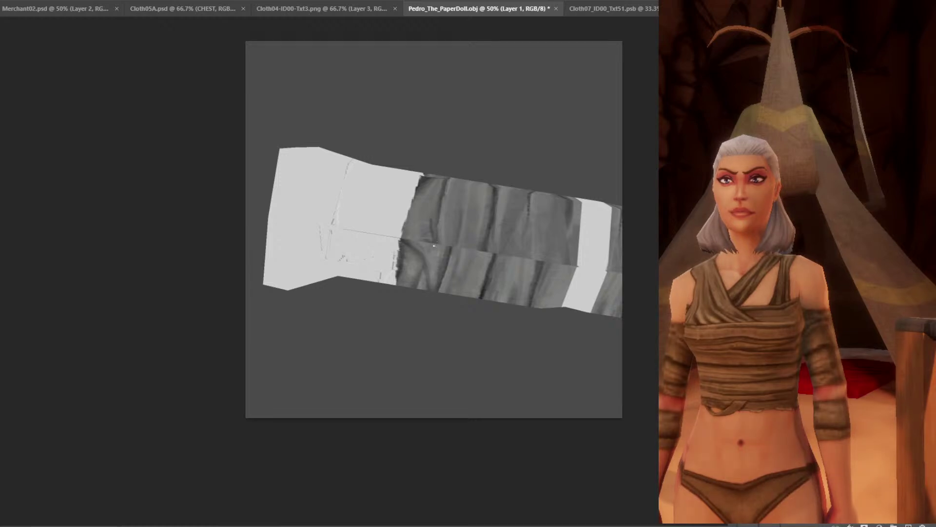
click(486, 286)
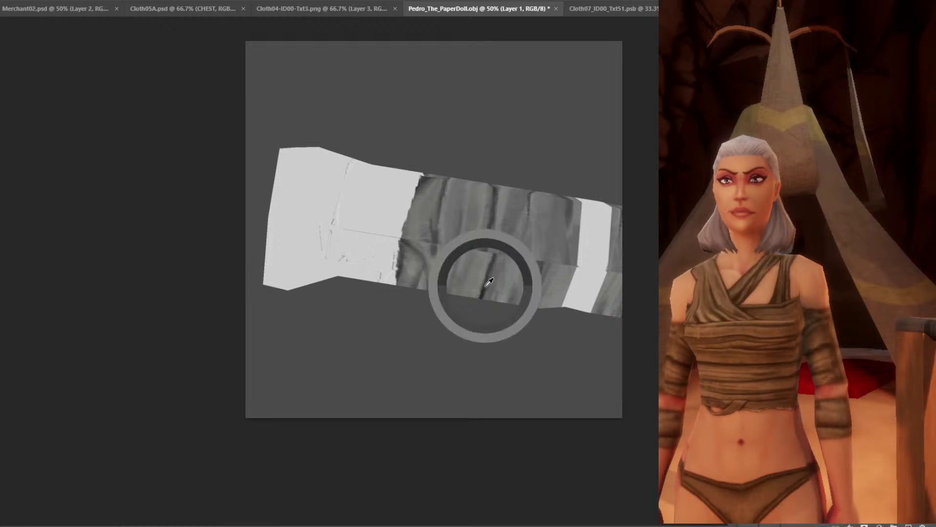
click(435, 243)
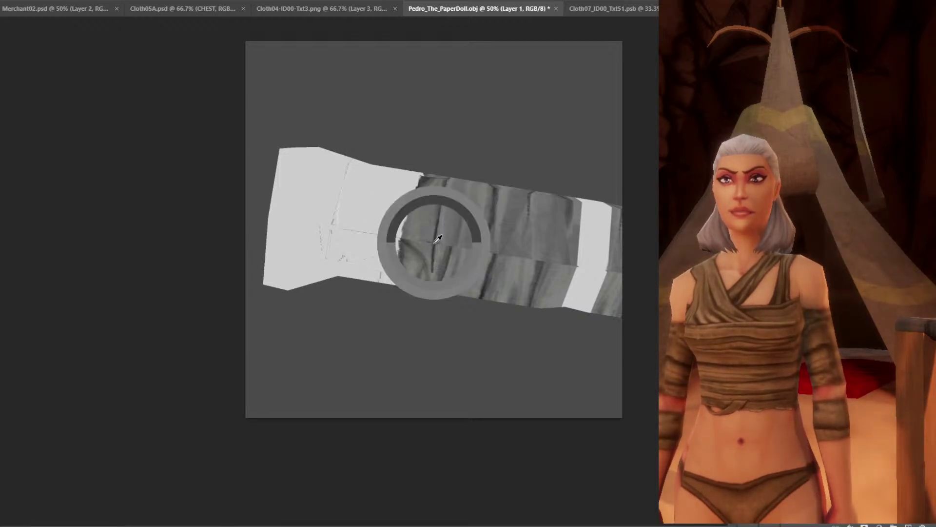
click(439, 242)
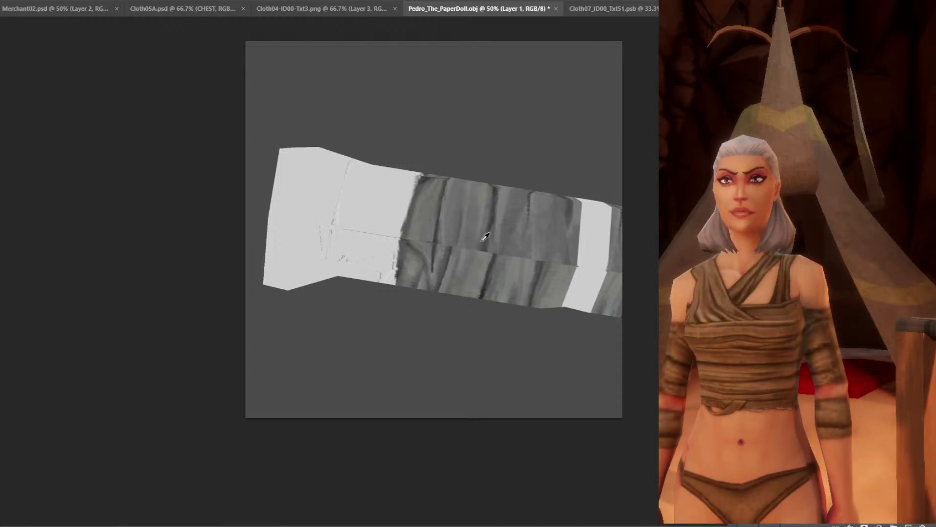
drag(482, 263, 483, 251)
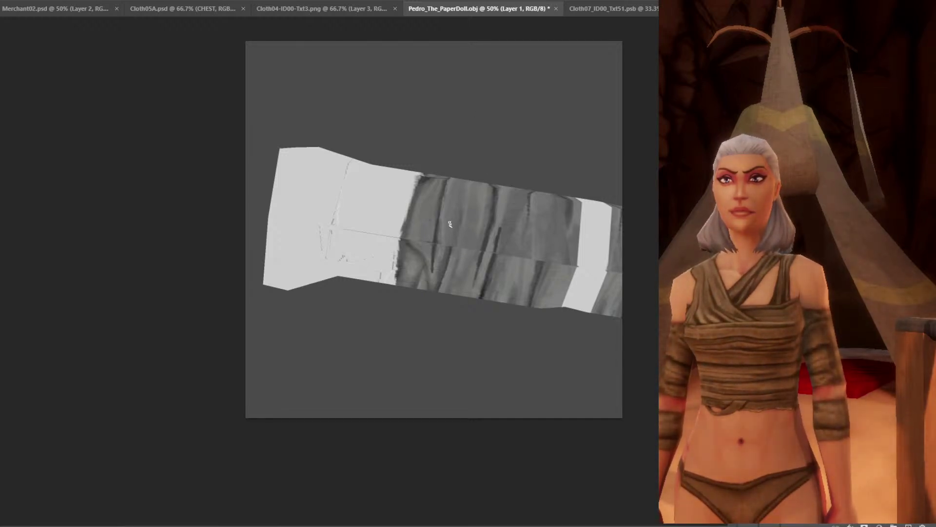
Change the 3D paint system setting, finish blending the wrap folds across the arm seam, and check the adjoining side.
key(alt+t)
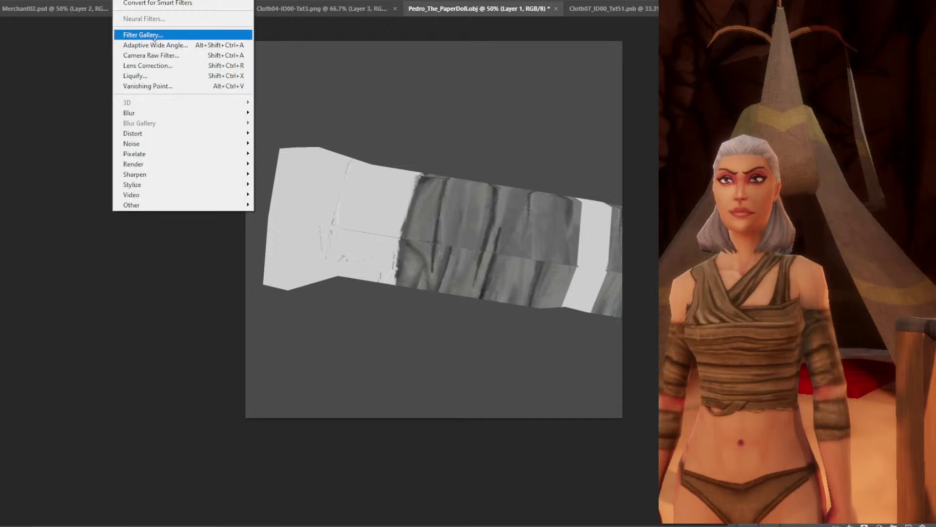
key(Right)
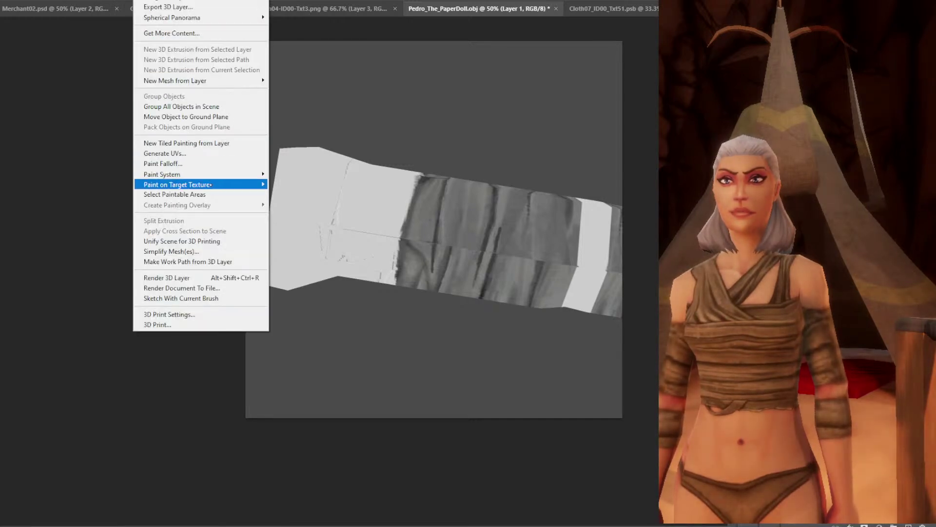
mouse_move(232, 185)
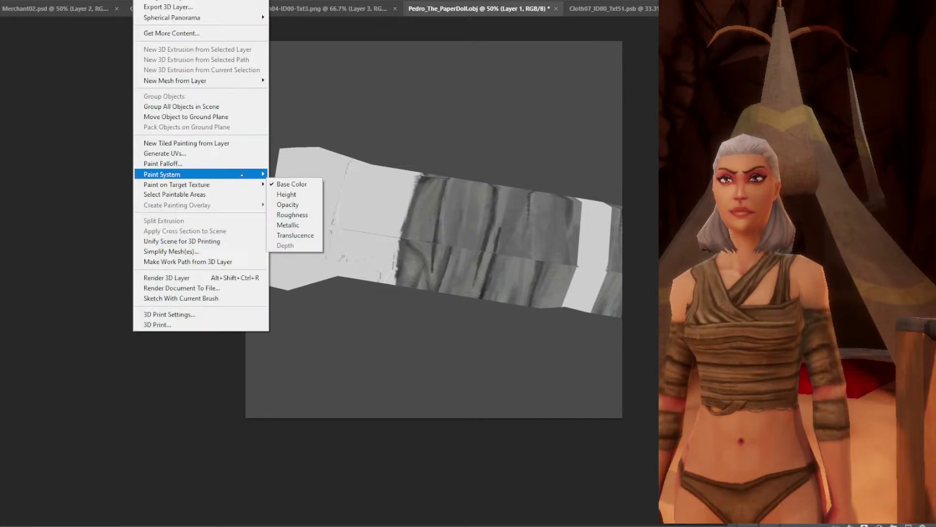
mouse_move(253, 174)
click(297, 184)
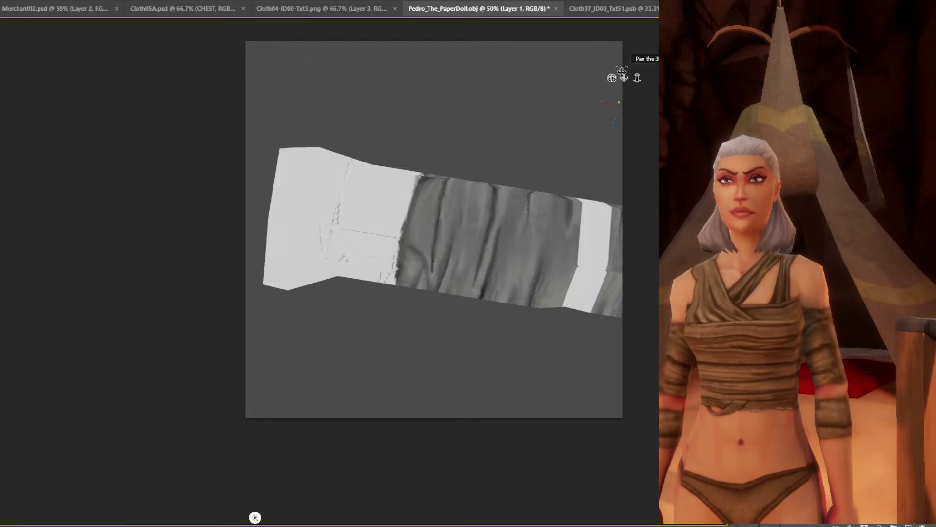
drag(622, 72, 610, 91)
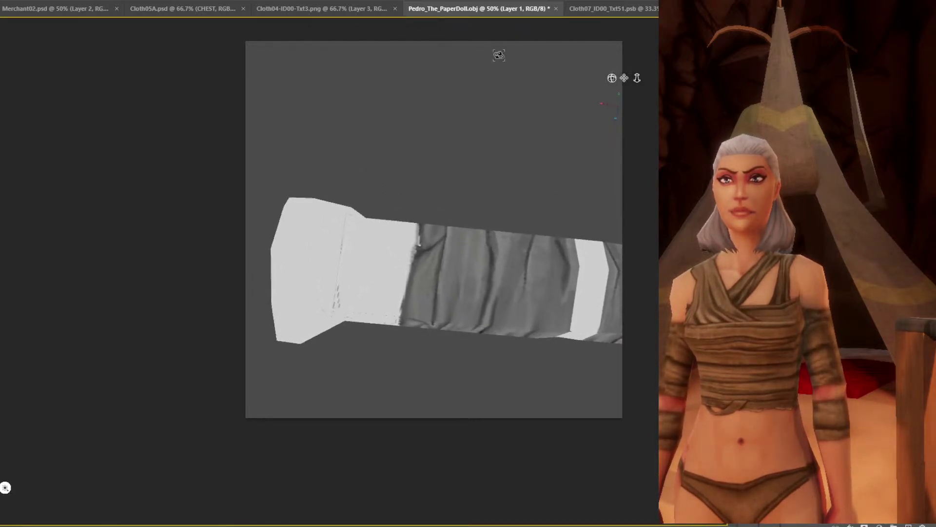
key(b)
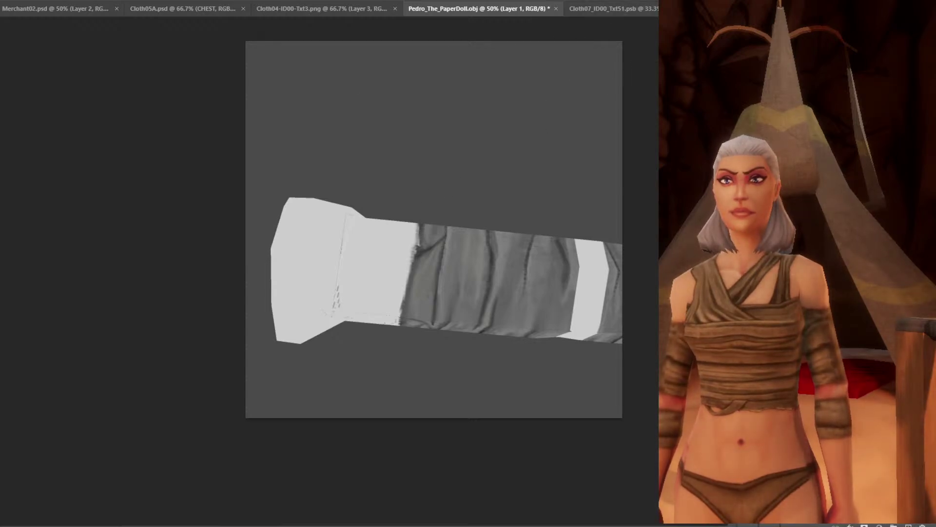
Switch to the Cloth07_ID00_Txt51.psb texture, clear the light grey scraps above the wide arm strip, and deselect.
click(612, 9)
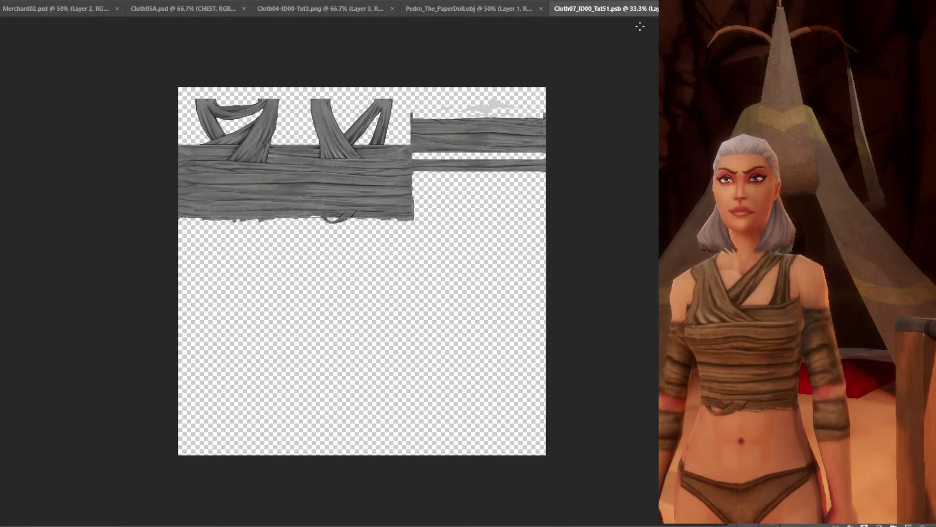
key(ctrl+plus)
drag(580, 112, 472, 298)
key(ctrl+plus)
key(ctrl+plus)
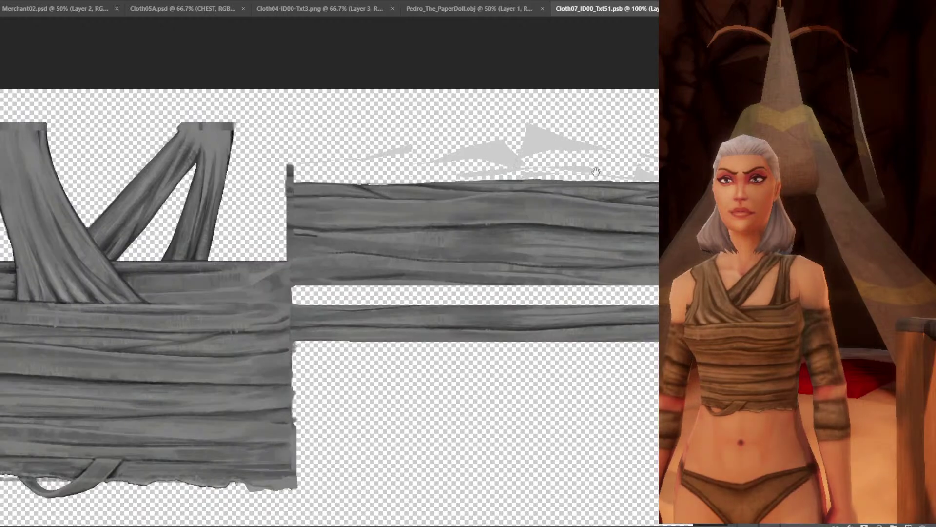
drag(596, 170, 512, 192)
key(ctrl+plus)
key(ctrl+minus)
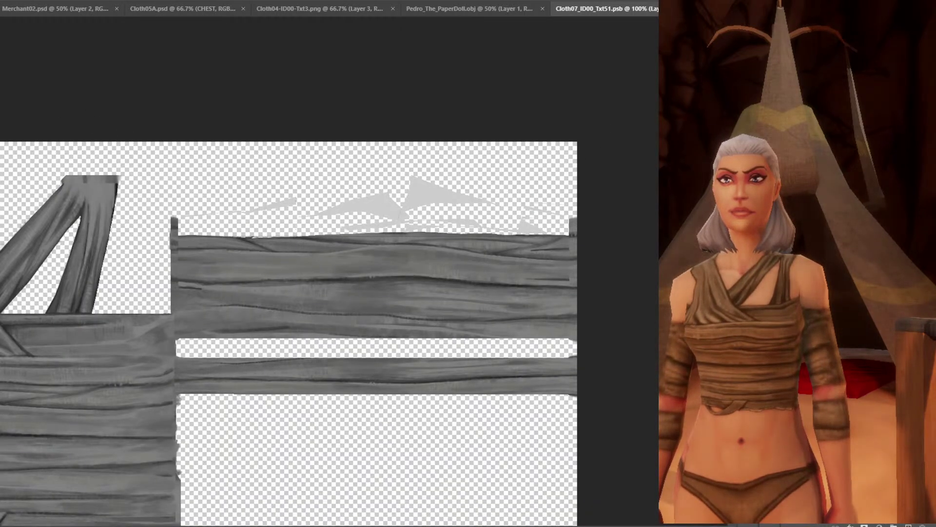
key(ctrl+plus)
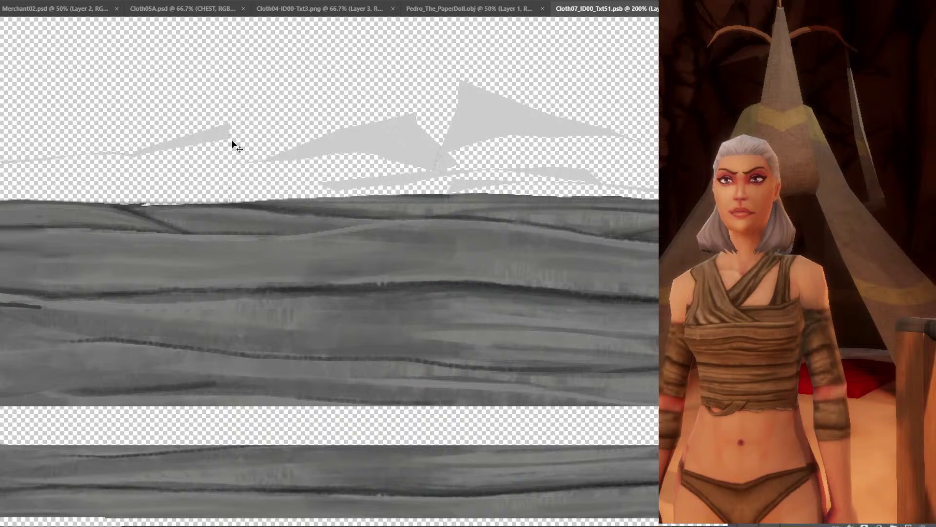
key(ctrl+minus)
drag(181, 142, 568, 235)
key(Delete)
scroll(560, 192, up, 2)
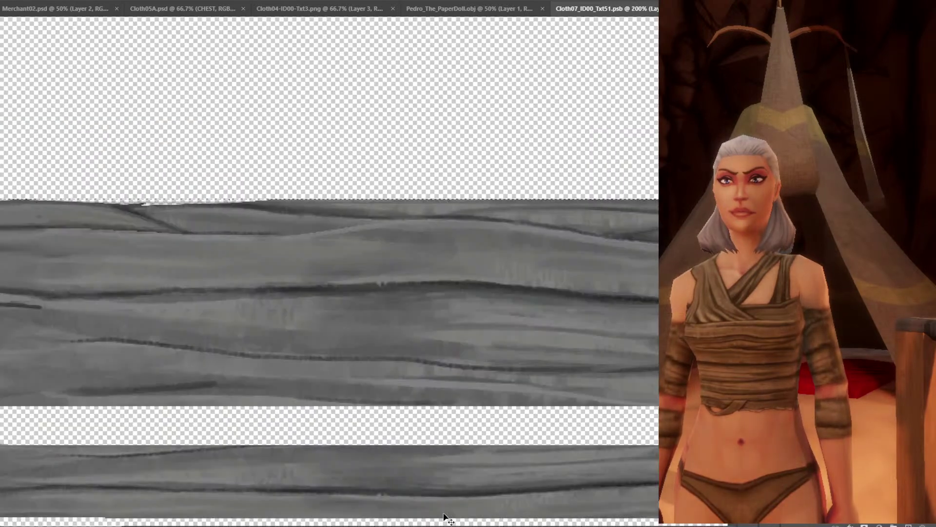
scroll(559, 192, down, 2)
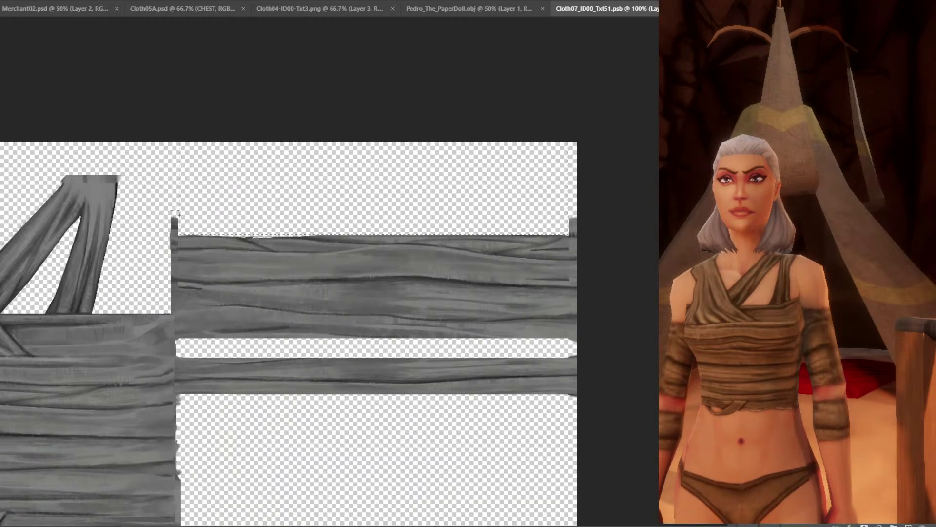
key(ctrl+d)
Trim the wide arm strip's upper edge and its protruding left end with a freehand selection, and deselect.
scroll(478, 160, up, 2)
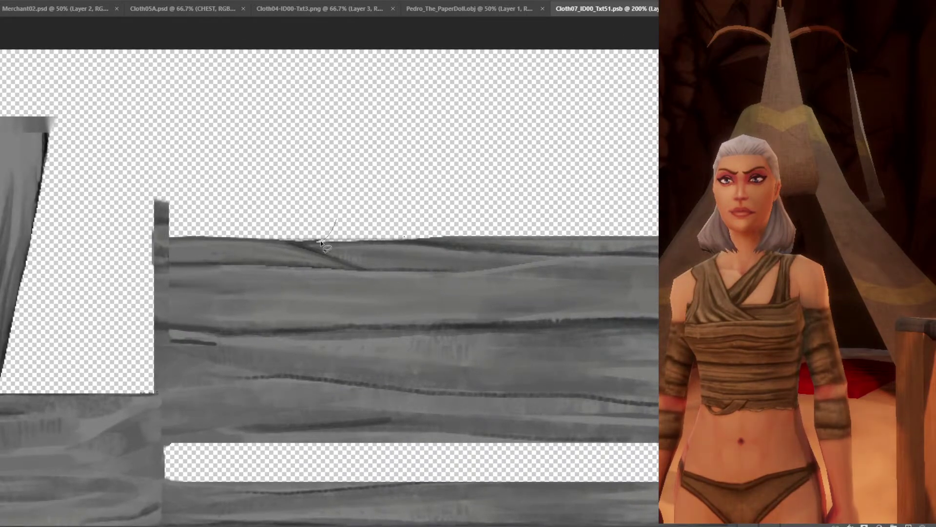
drag(321, 241, 336, 222)
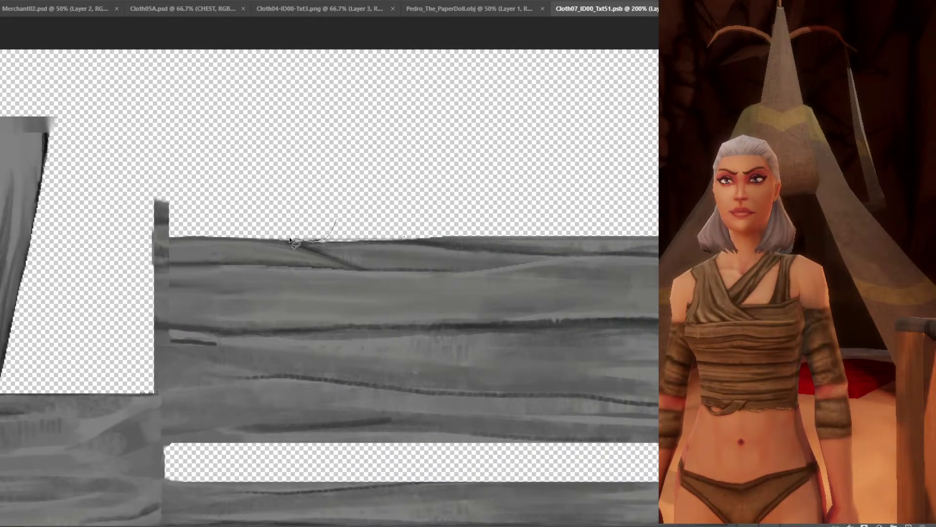
mouse_move(441, 231)
mouse_down()
mouse_move(283, 239)
mouse_move(257, 167)
mouse_move(146, 205)
mouse_up()
key(Delete)
key(ctrl+d)
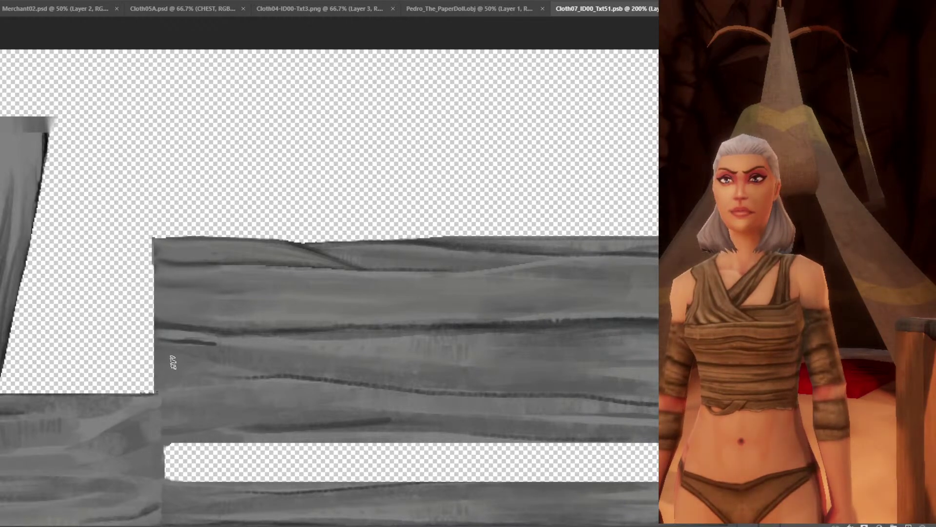
Remove the leftover block protruding above the wide arm strip's right end with a freehand selection.
scroll(303, 336, right, 6)
scroll(303, 337, down, 1)
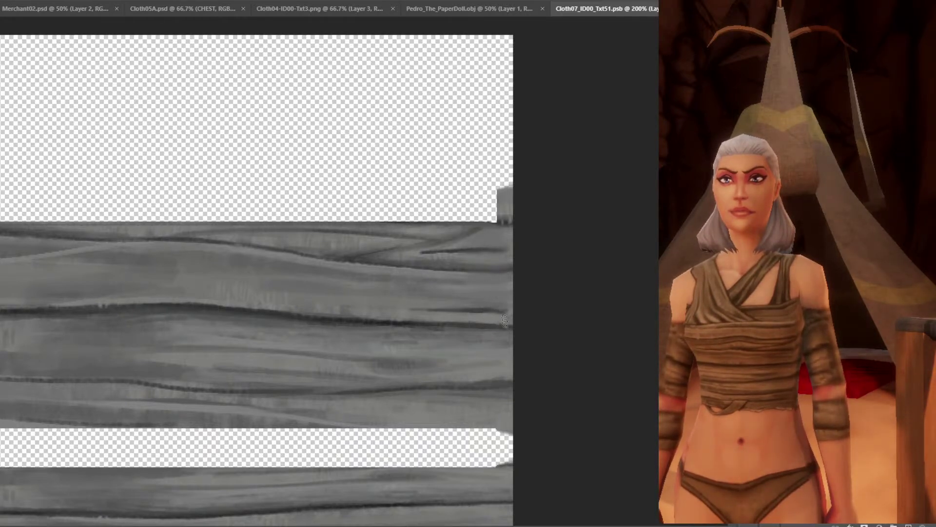
scroll(505, 317, down, 3)
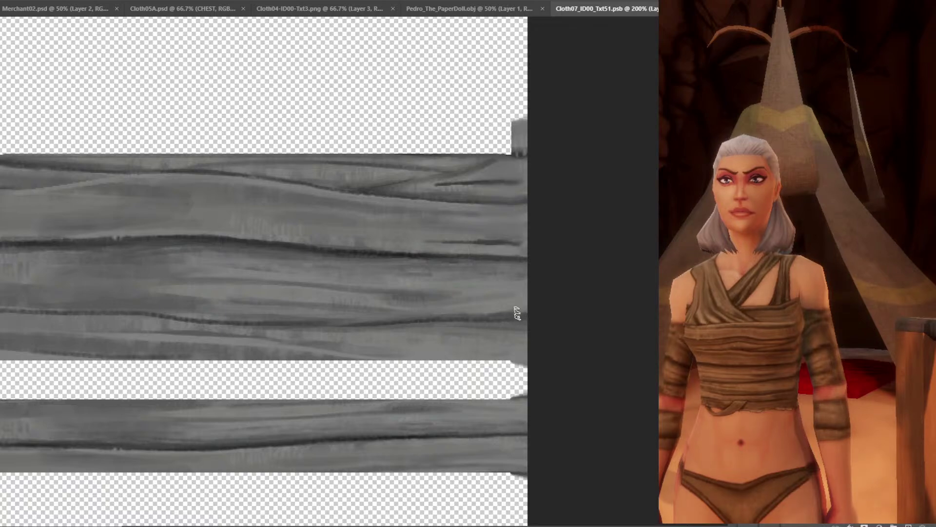
drag(502, 321, 513, 261)
key(ctrl+minus)
key(ctrl+plus)
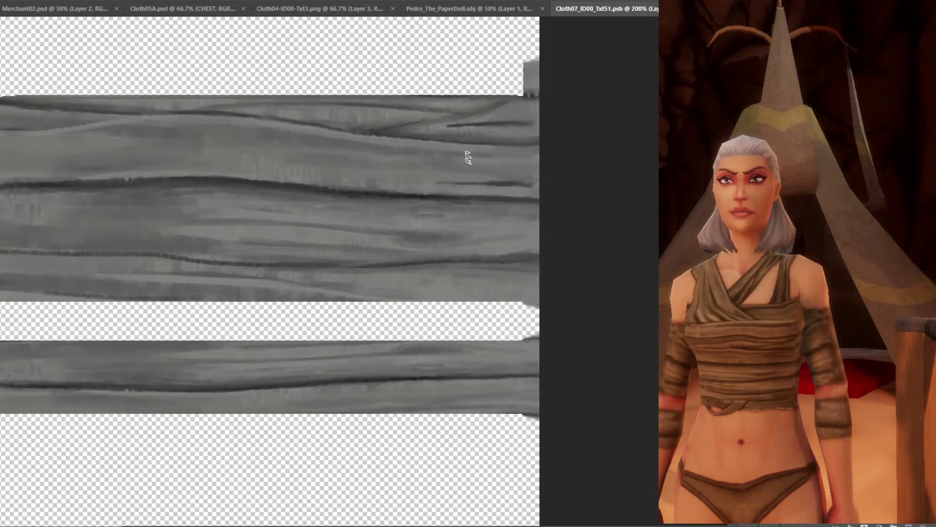
drag(468, 157, 468, 278)
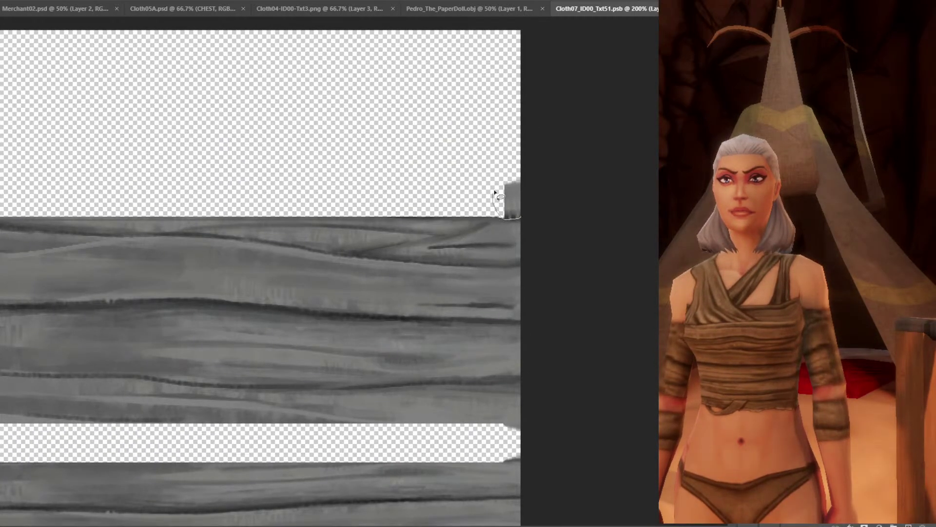
key(ctrl+z)
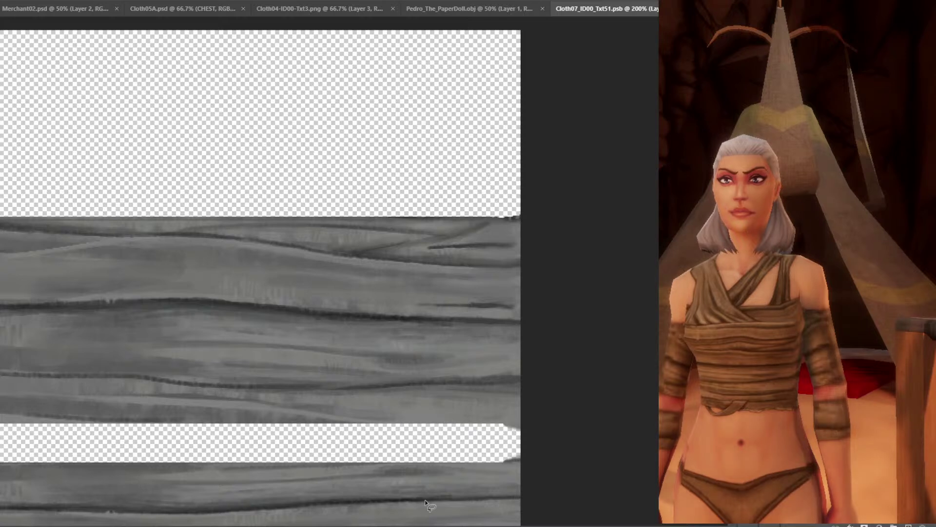
key(ctrl+minus)
key(ctrl+plus)
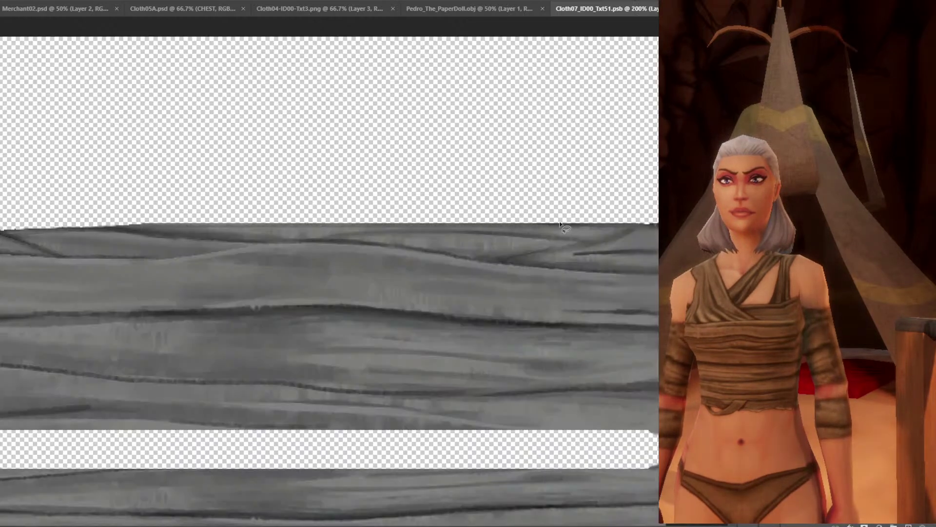
Clear the stray pixels along the wide arm strip's upper edge and the area above it with a freehand selection, and deselect.
drag(654, 224, 618, 226)
mouse_move(550, 223)
mouse_down()
mouse_move(285, 212)
mouse_move(144, 225)
mouse_up()
drag(86, 216, 629, 210)
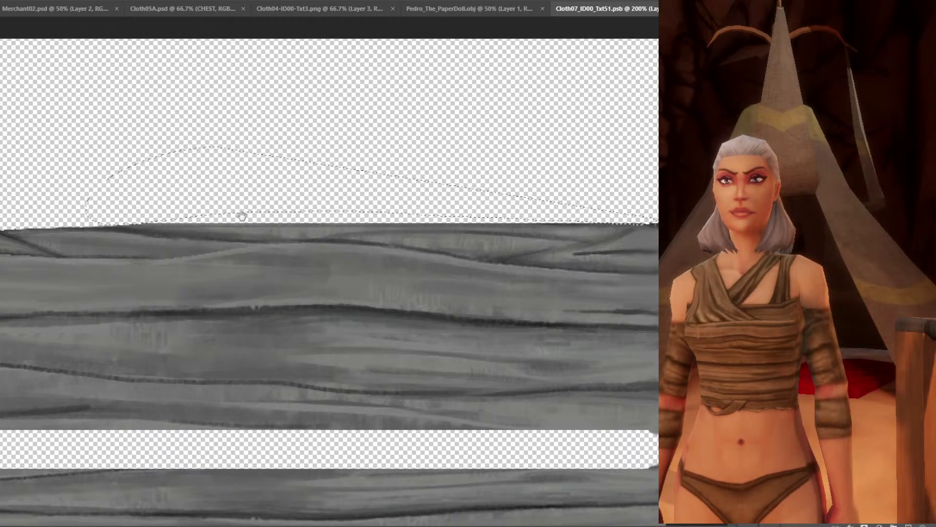
drag(186, 209, 376, 259)
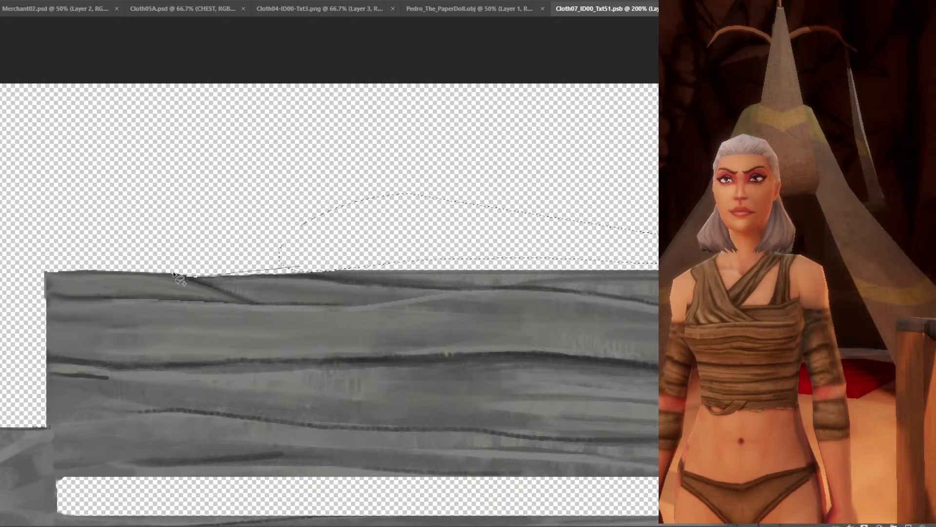
mouse_move(176, 275)
mouse_down()
mouse_move(55, 244)
mouse_move(502, 82)
mouse_move(656, 84)
mouse_up()
key(ctrl+minus)
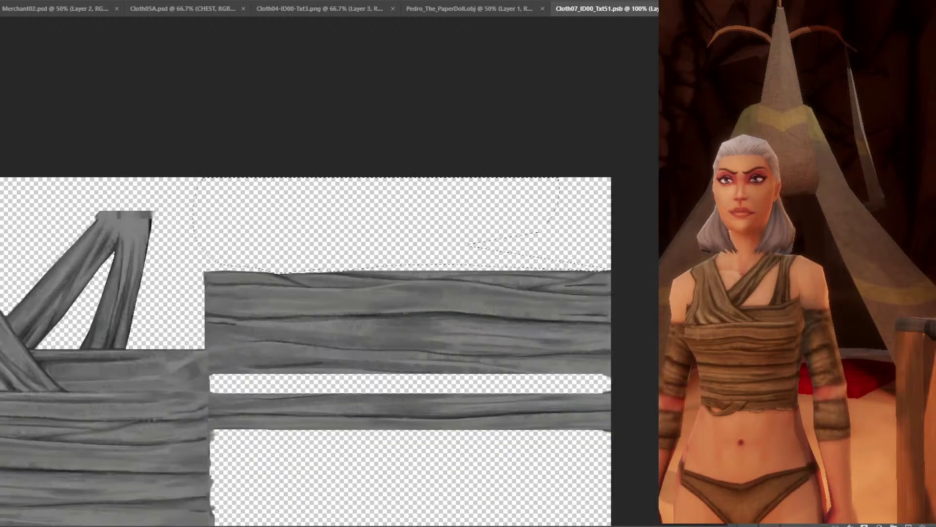
mouse_move(614, 276)
mouse_down()
mouse_move(468, 125)
mouse_move(655, 302)
mouse_up()
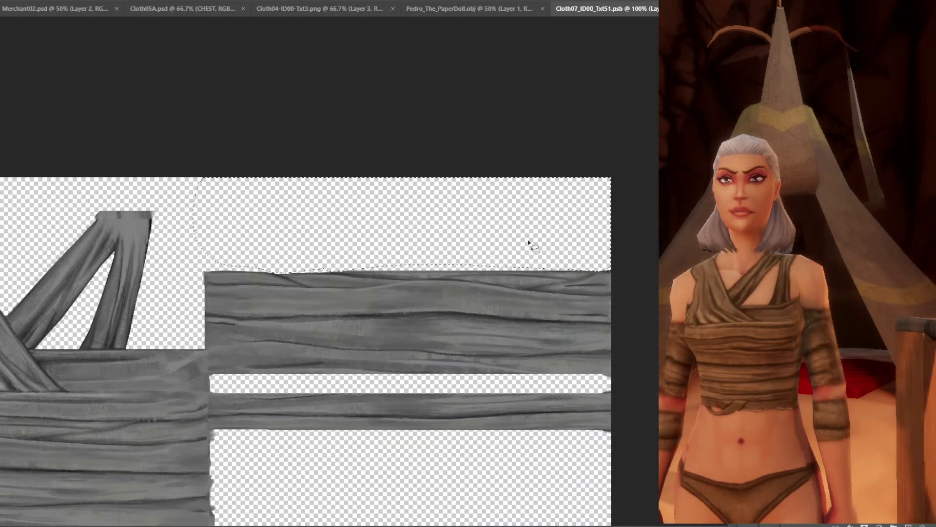
key(ctrl+plus)
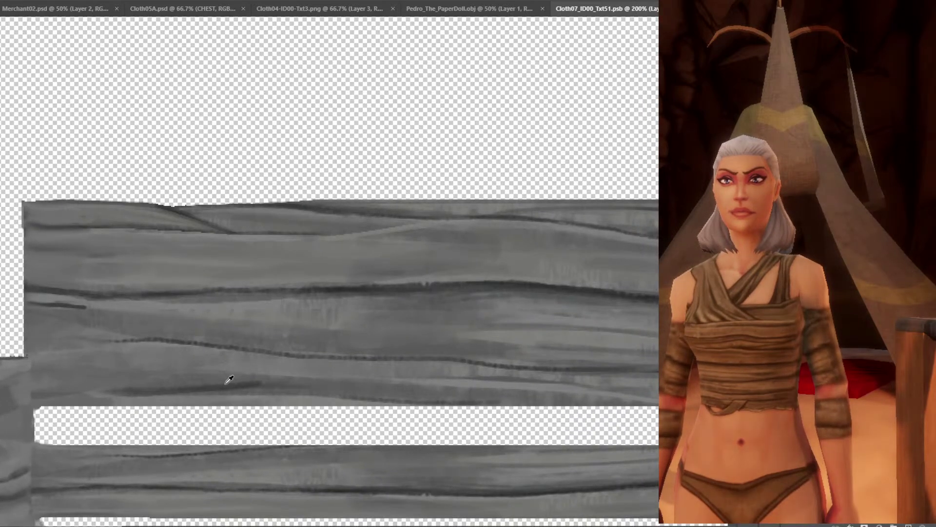
Set a dark grey foreground colour for outlining the edges of the two arm strips.
drag(230, 380, 286, 280)
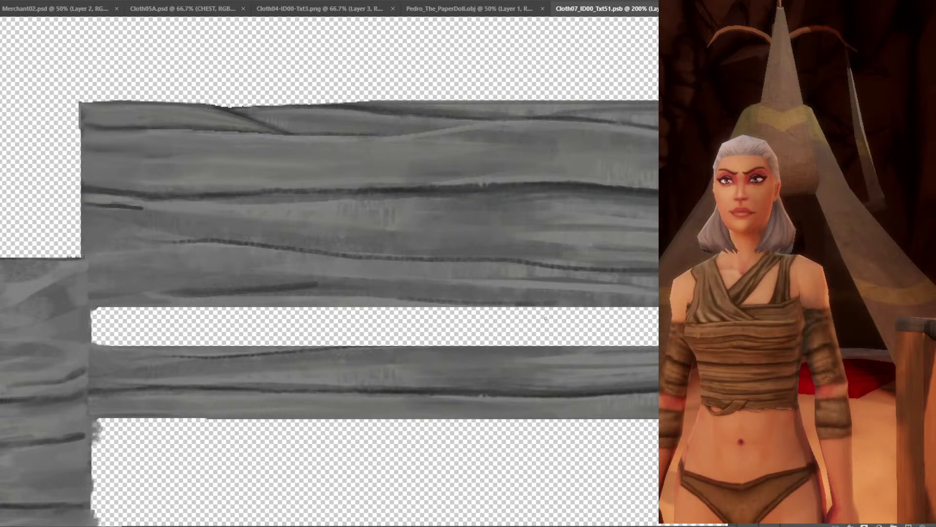
drag(545, 319, 223, 318)
drag(577, 370, 649, 335)
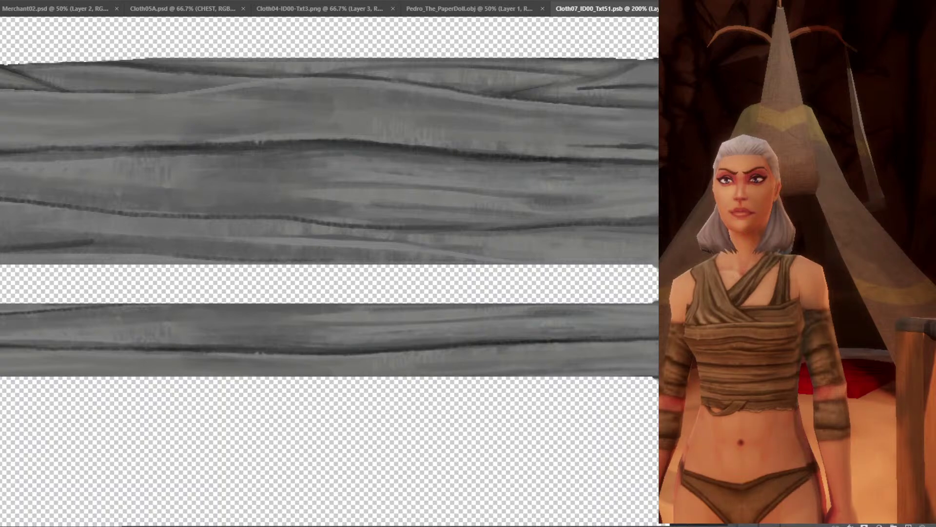
key(ctrl+minus)
key(ctrl+plus)
drag(224, 340, 396, 349)
click(4, 367)
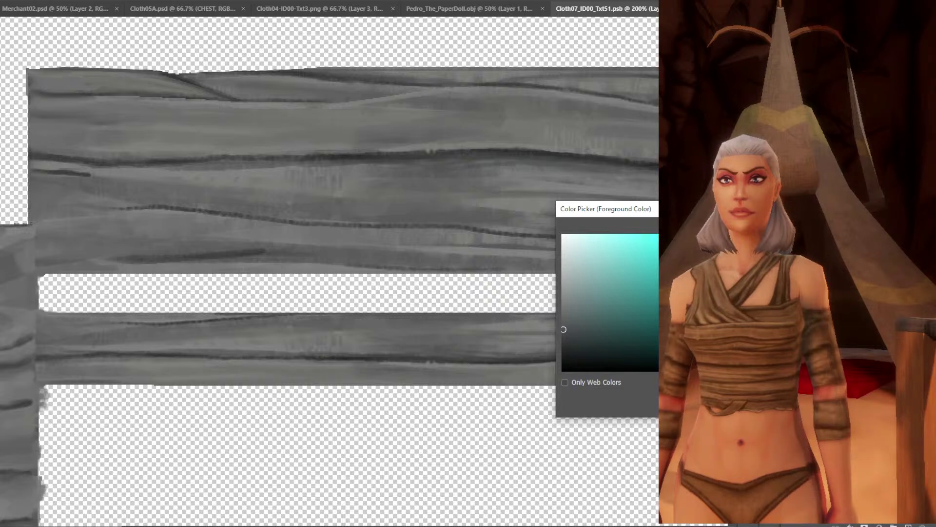
key(Return)
click(4, 368)
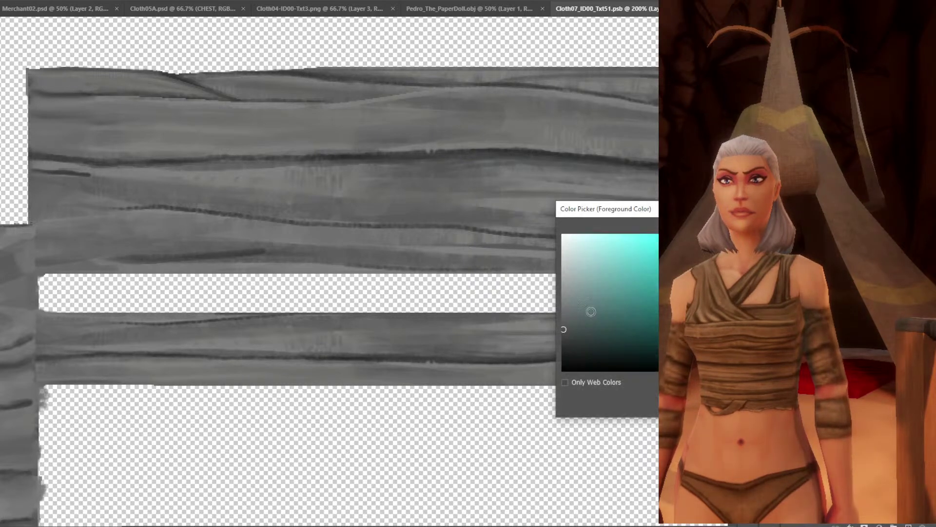
key(Return)
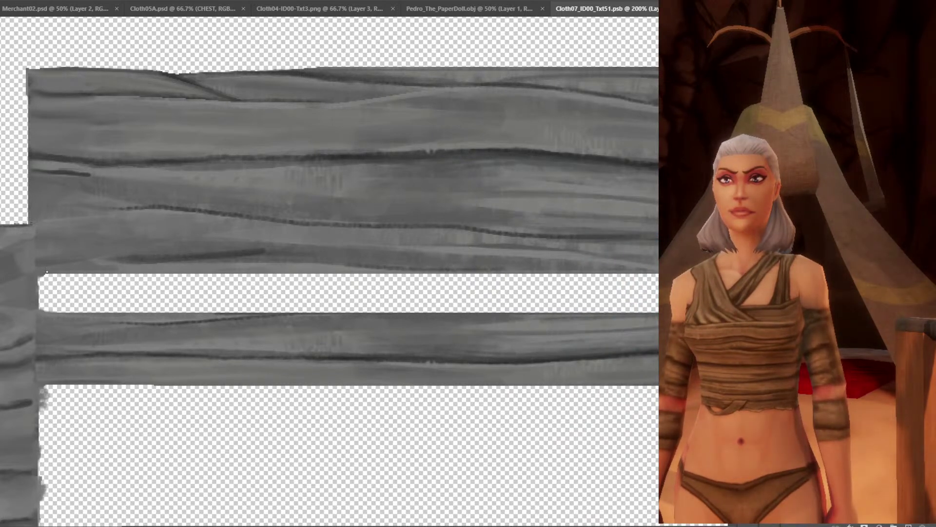
Paint a thin dark outline along the lower edges of the wide and narrow arm strips.
scroll(651, 314, right, 10)
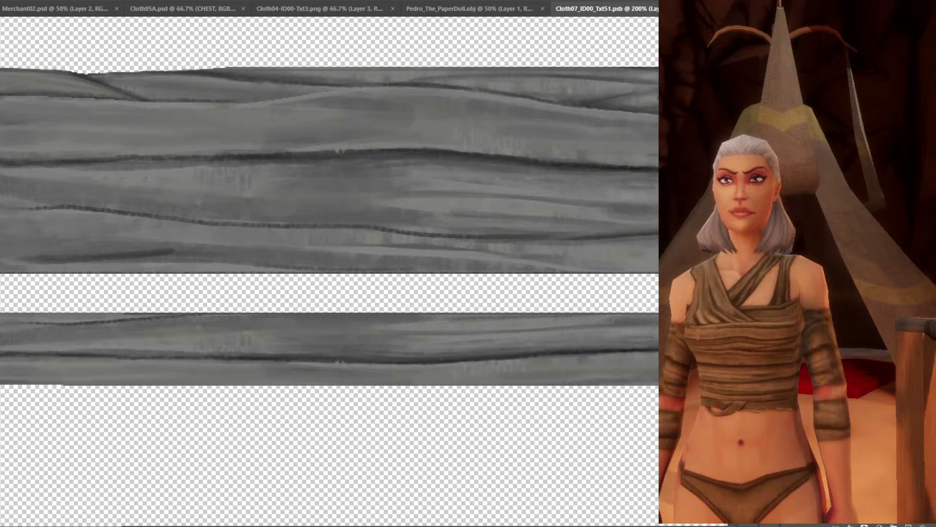
scroll(650, 314, left, 6)
scroll(650, 314, down, 2)
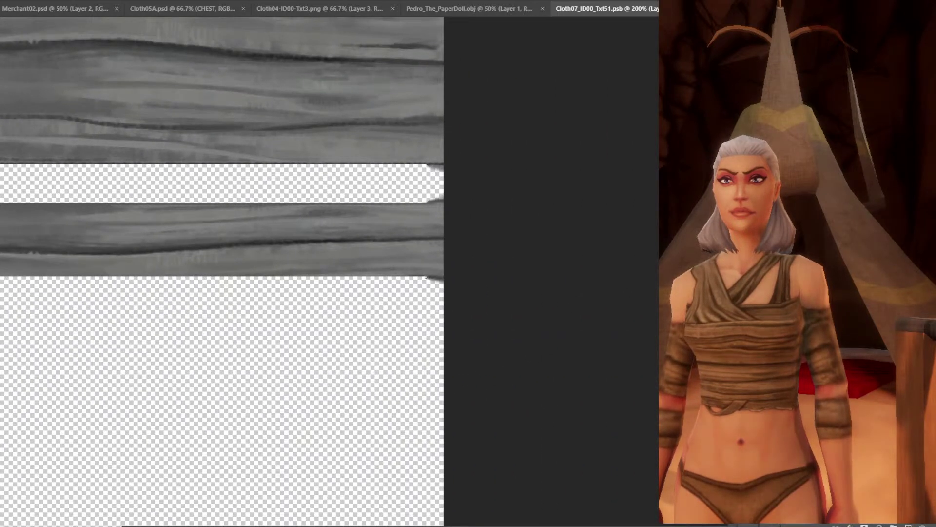
scroll(399, 347, left, 10)
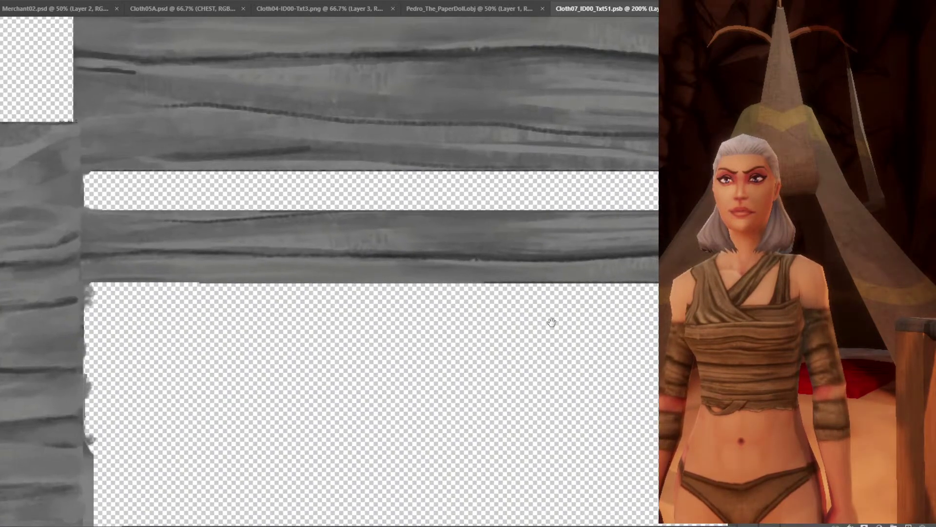
drag(485, 283, 238, 283)
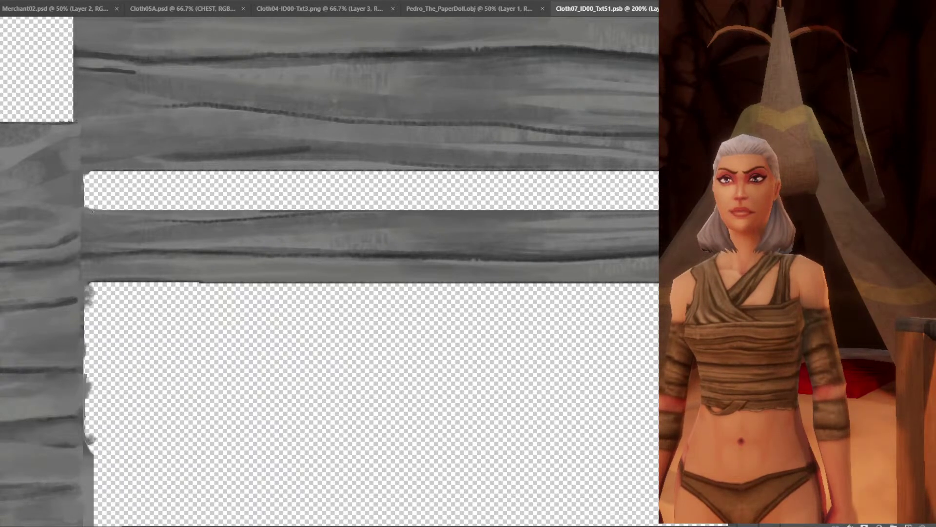
scroll(410, 288, right, 15)
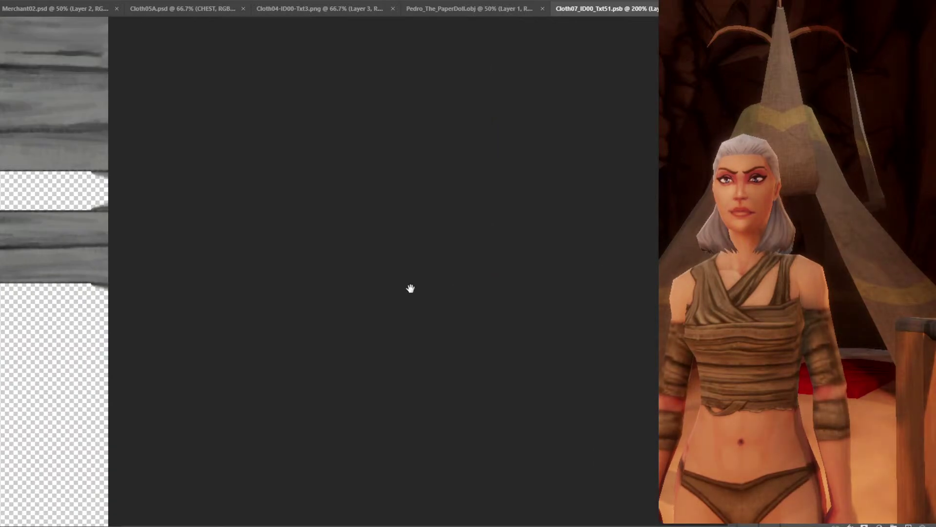
drag(305, 257, 858, 359)
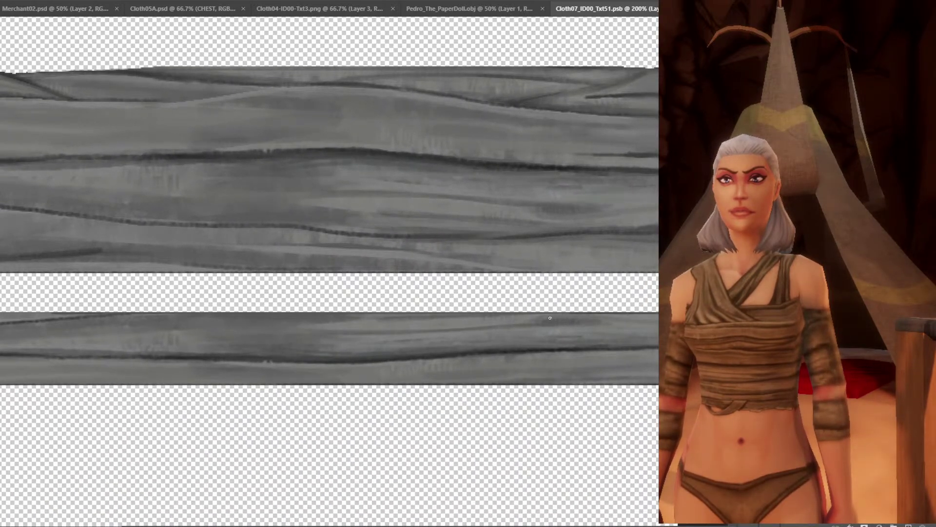
Outline the narrow arm strip's upper edge in dark grey and undo the stray strokes on the arm strips.
drag(550, 318, 187, 335)
drag(17, 335, 159, 351)
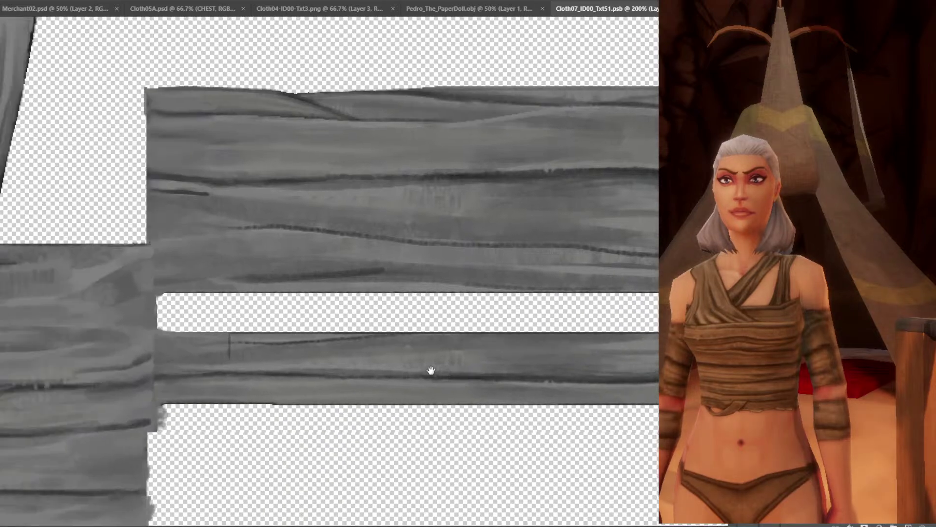
key(ctrl+z)
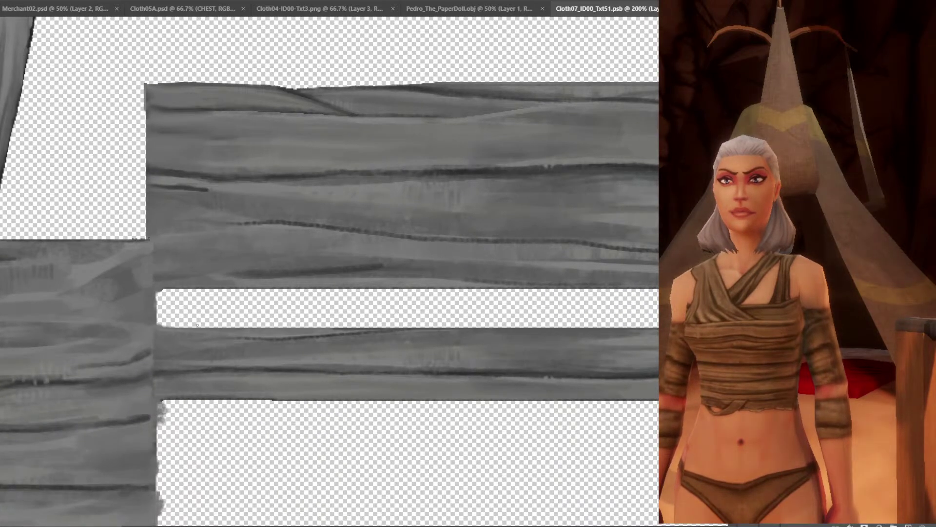
drag(175, 325, 199, 286)
key(ctrl+minus)
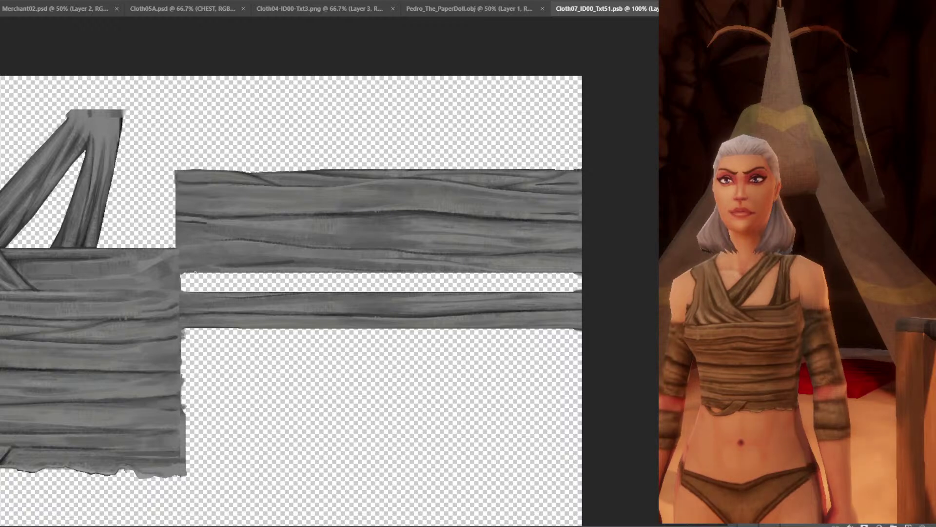
drag(249, 271, 319, 267)
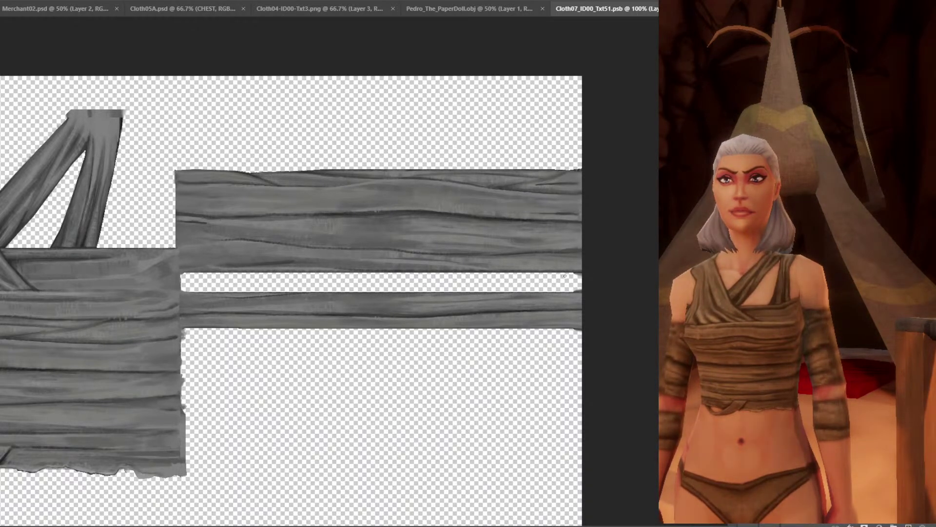
key(ctrl+z)
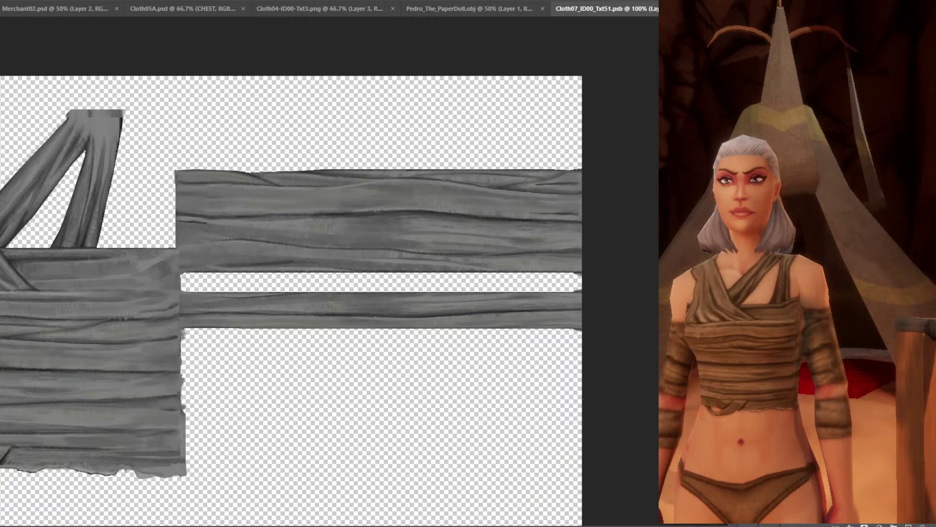
Remove the translucent fringe beneath the torso wrap's torn hem and inside its hanging loop.
drag(379, 363, 504, 292)
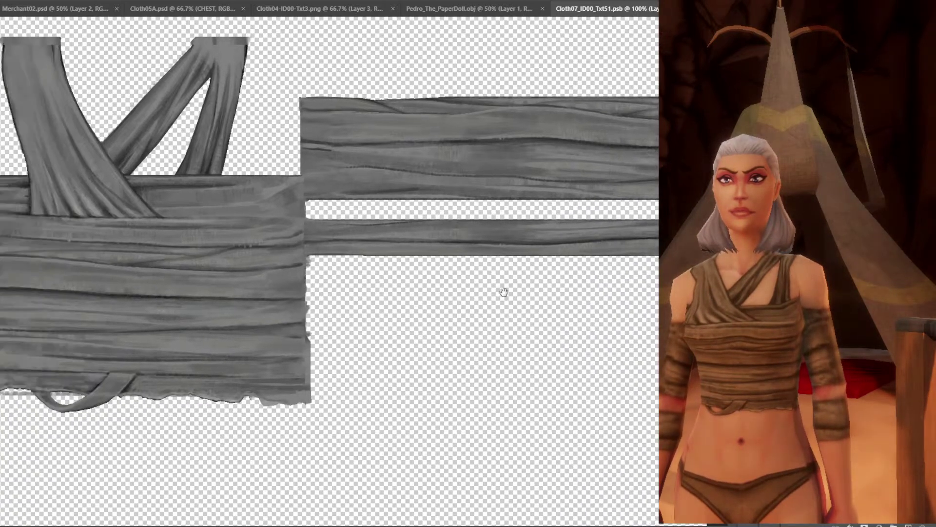
scroll(503, 292, up, 5)
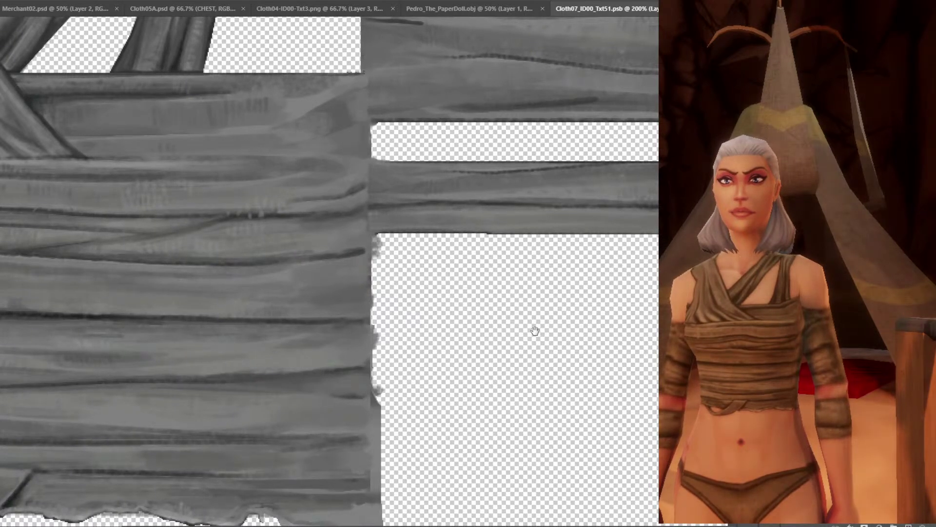
drag(508, 335, 613, 280)
drag(518, 314, 632, 303)
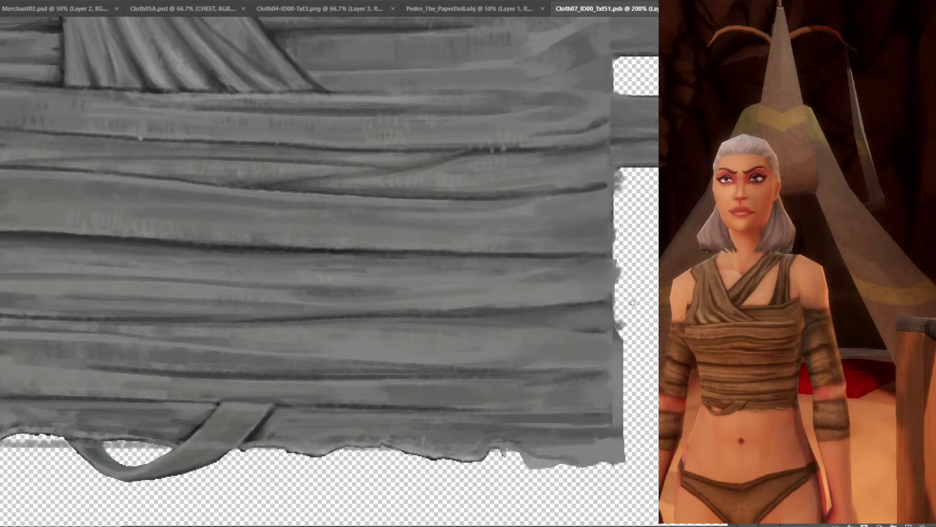
scroll(633, 303, down, 5)
drag(362, 243, 470, 228)
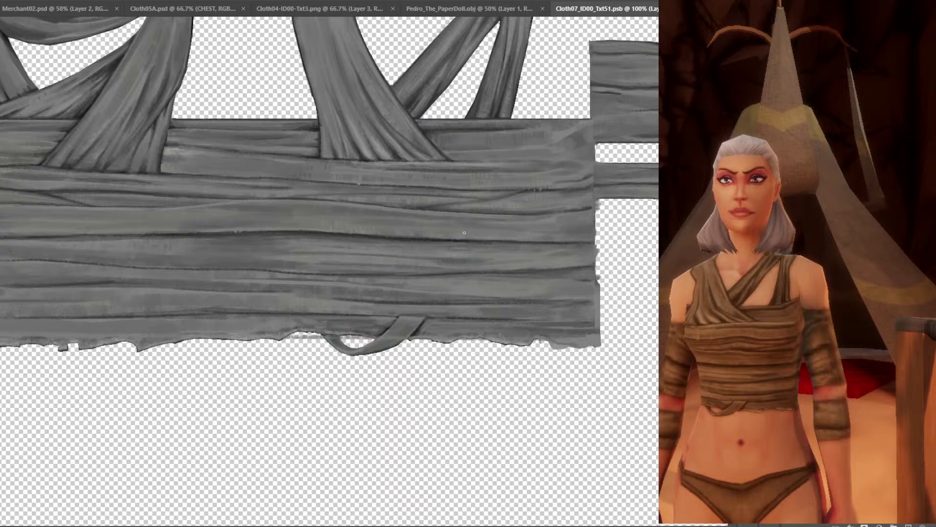
scroll(439, 313, up, 5)
drag(439, 360, 475, 309)
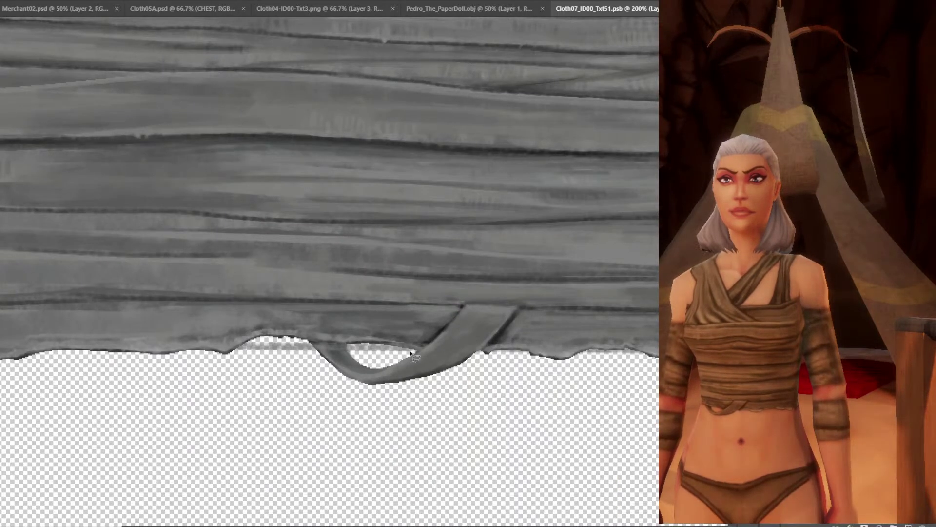
drag(346, 344, 361, 364)
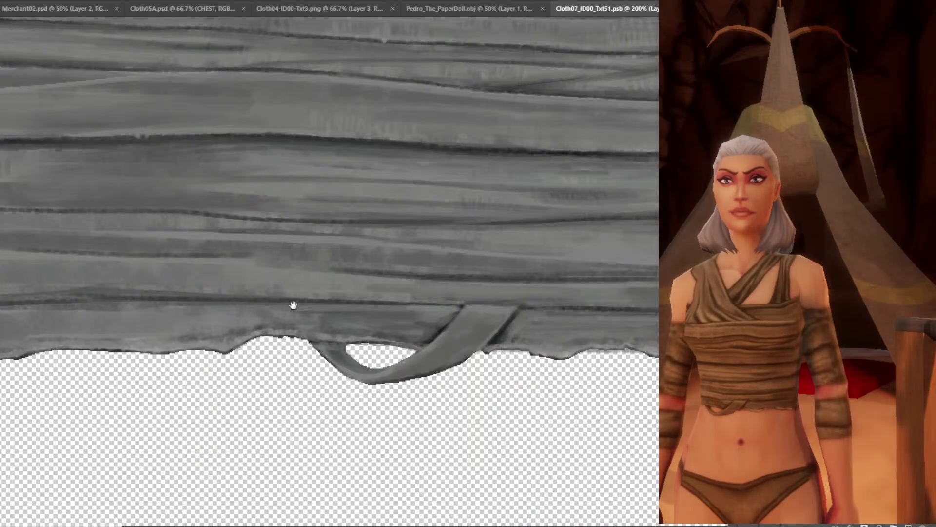
Inspect the torso wrap's outer end and hem, and select and copy the whole cloth texture.
scroll(616, 243, down, 3)
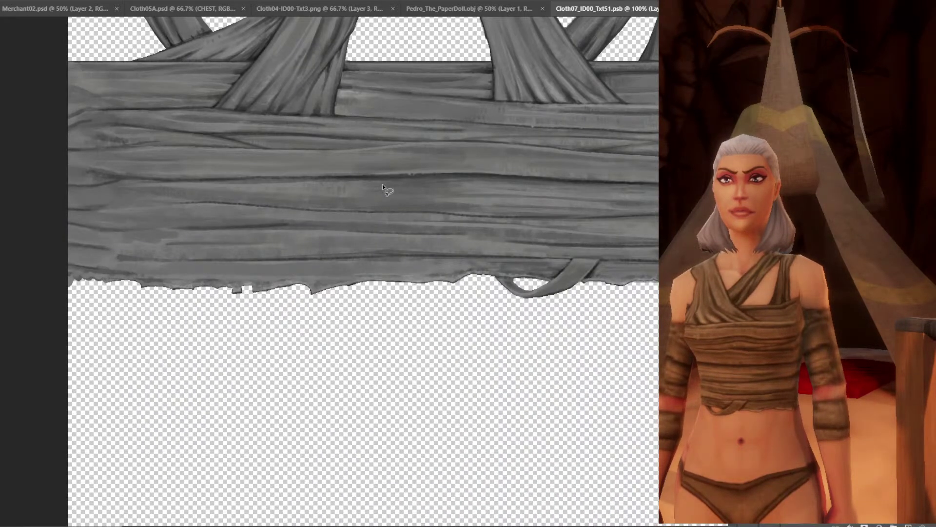
drag(388, 193, 462, 291)
scroll(389, 294, up, 3)
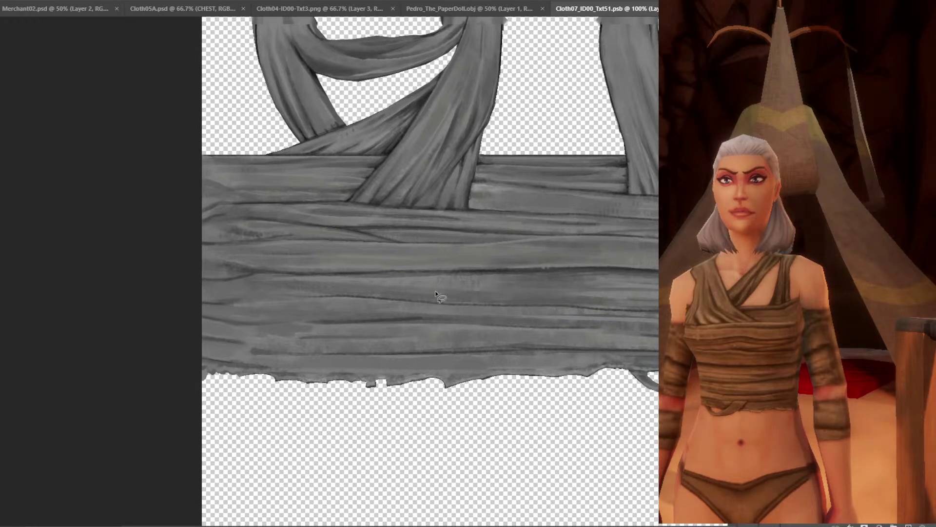
key(ctrl+plus)
drag(317, 286, 471, 299)
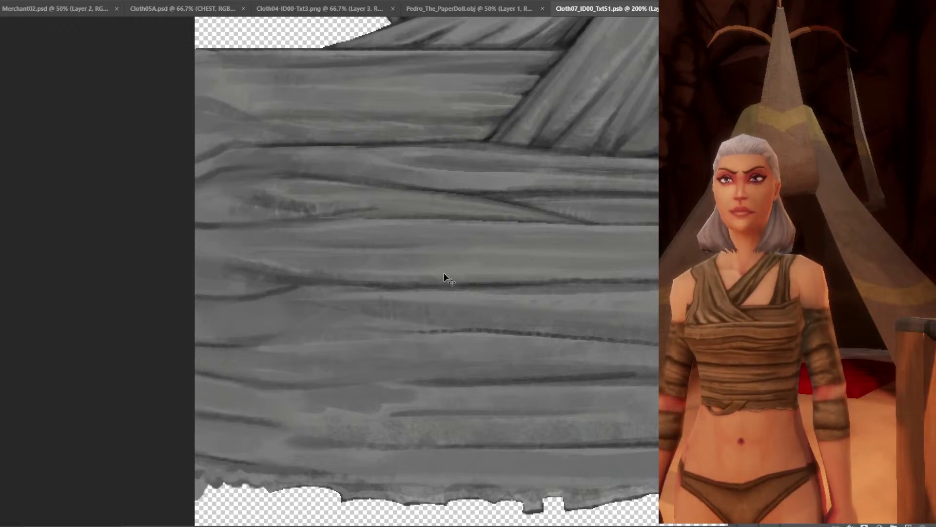
key(ctrl+minus)
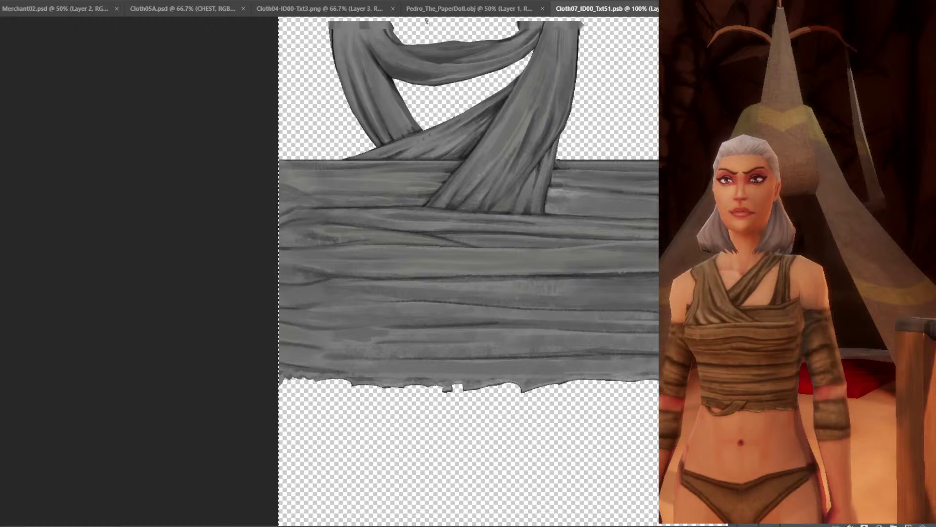
Switch to Cloth05A.psd, paste the copied cloth texture as a new layer, and save the document.
key(ctrl+shift+Tab)
key(ctrl+shift+Tab)
key(ctrl+shift+Tab)
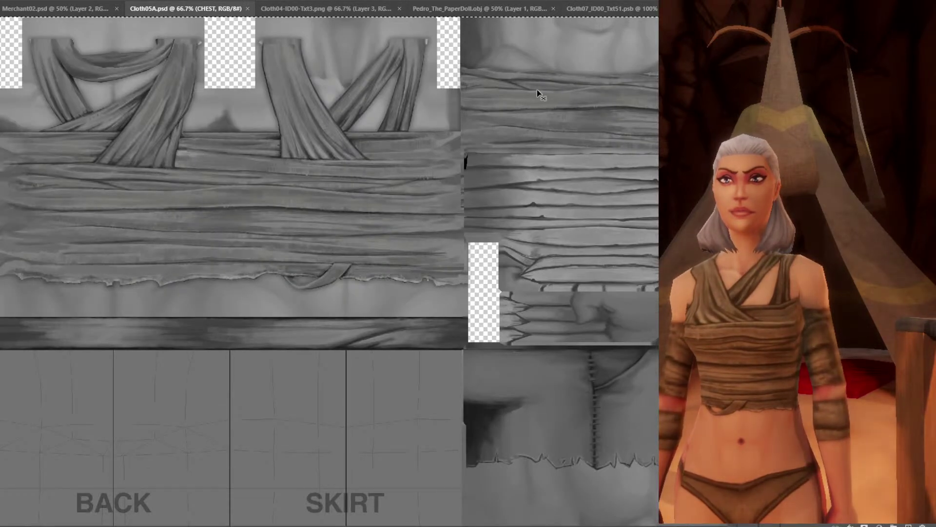
key(ctrl+shift+alt+e)
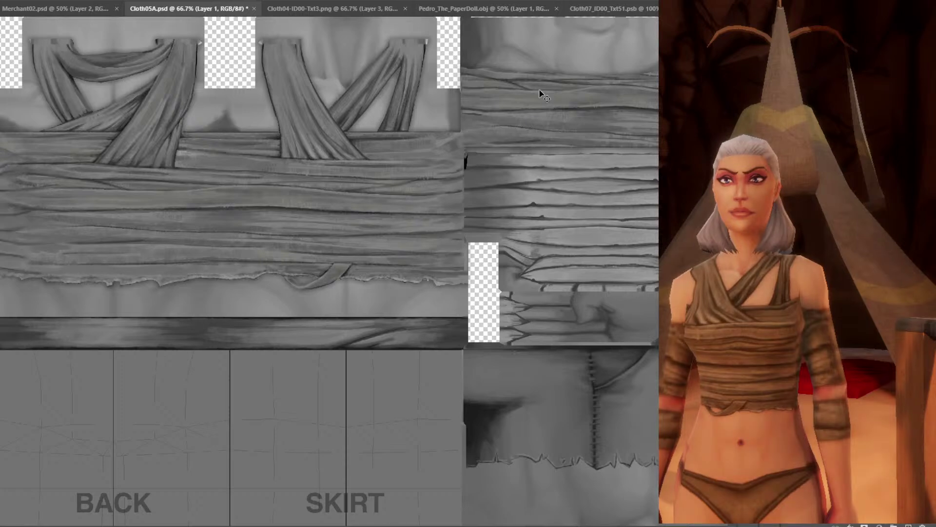
scroll(487, 119, left, 3)
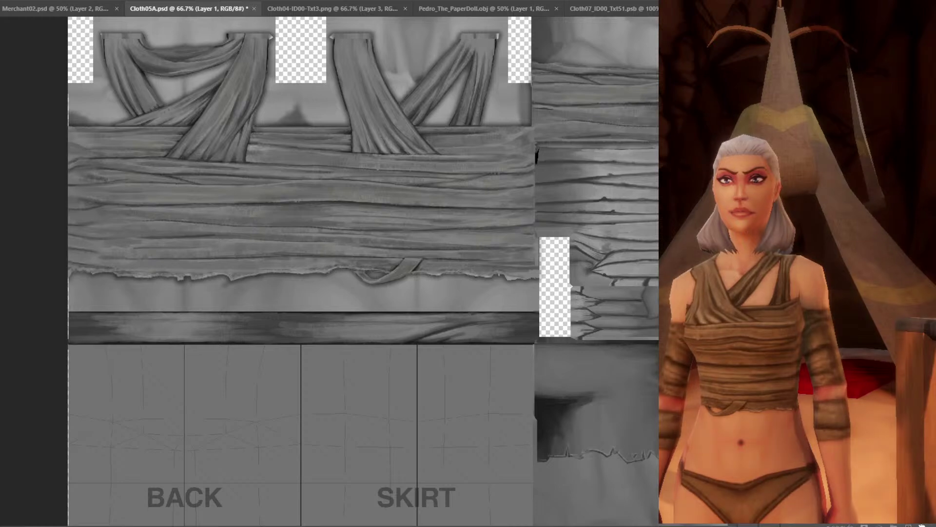
key(ctrl+s)
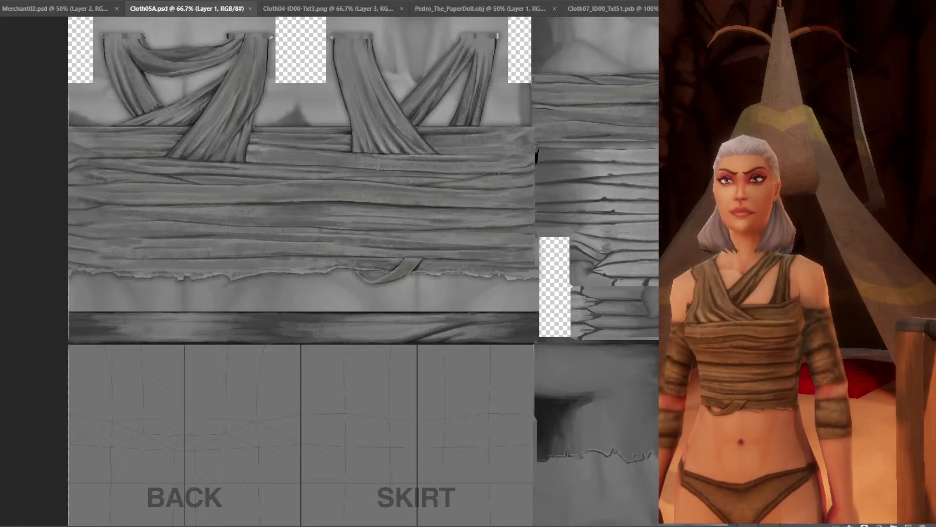
Switch to Cloth04-ID00-Txt3.png, paste the copied cloth texture in place, trim the wide arm strip's upper edge, and save.
key(ctrl+Tab)
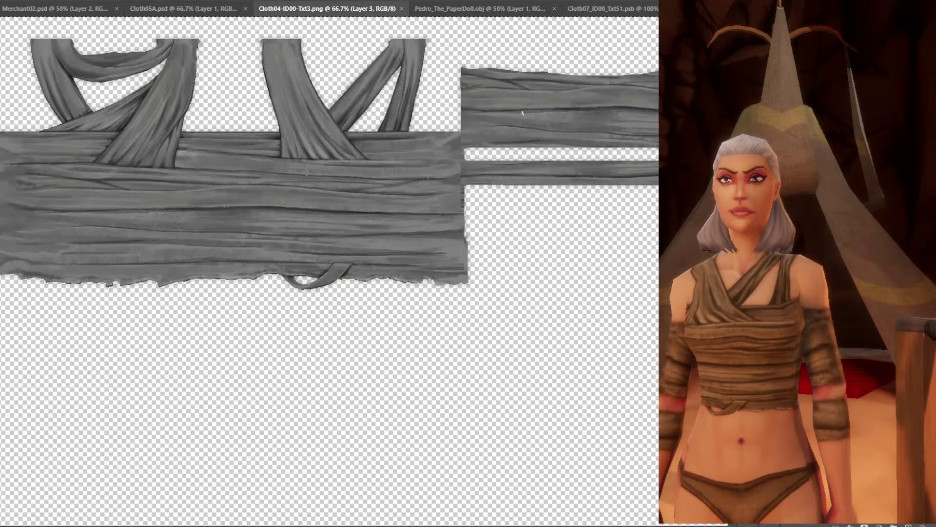
key(ctrl+v)
key(ctrl+z)
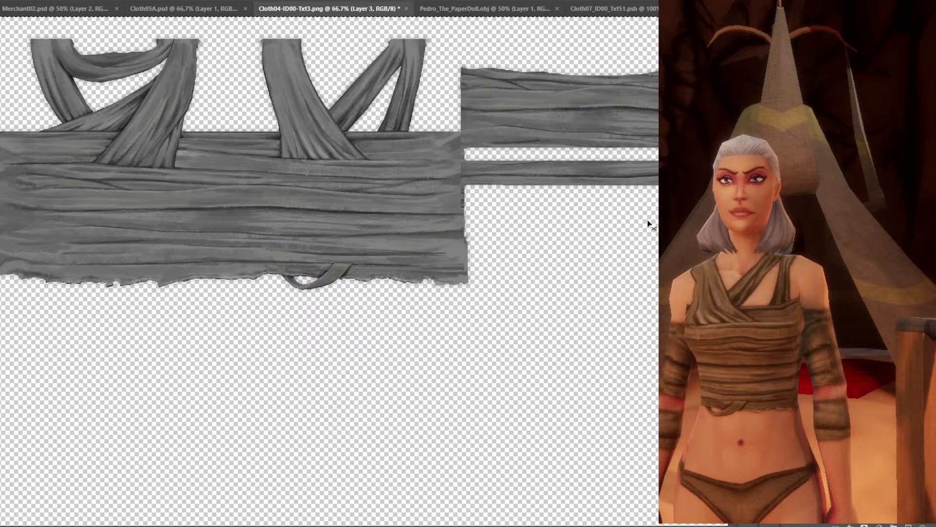
drag(612, 356, 660, 374)
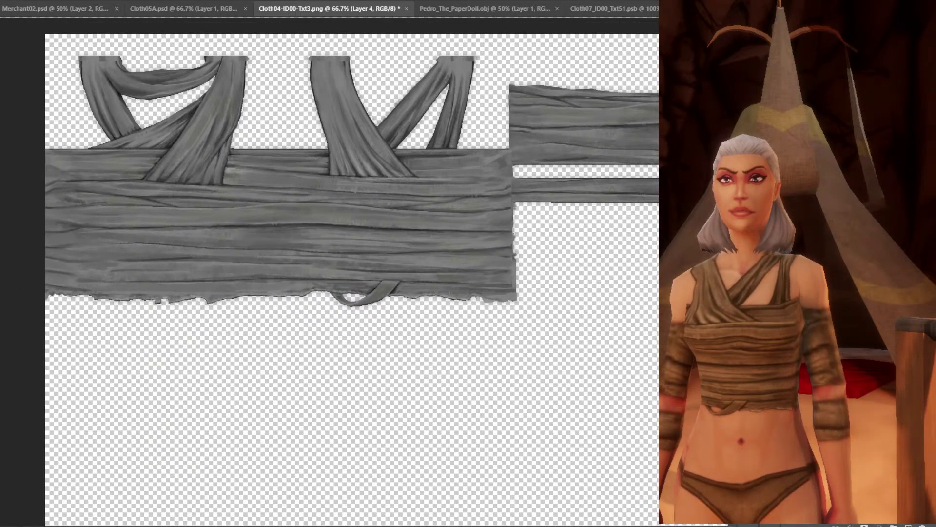
click(922, 525)
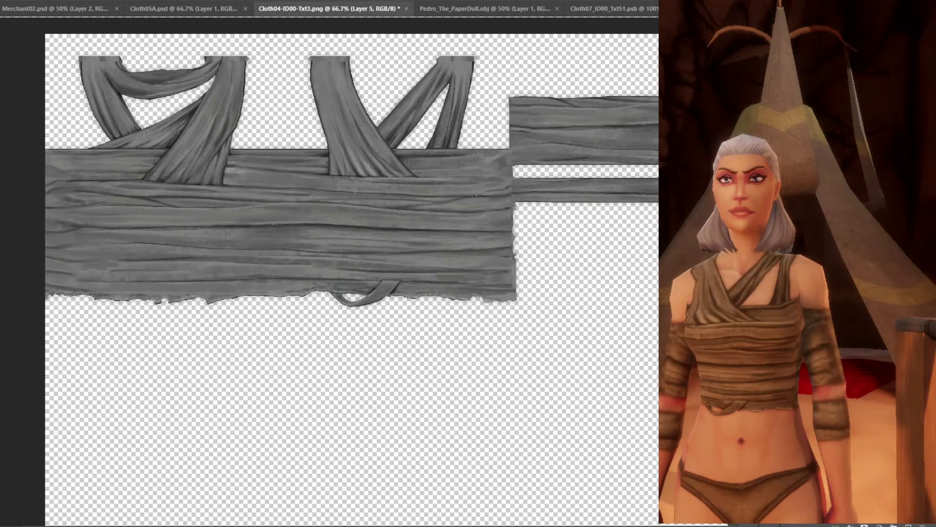
key(ctrl+s)
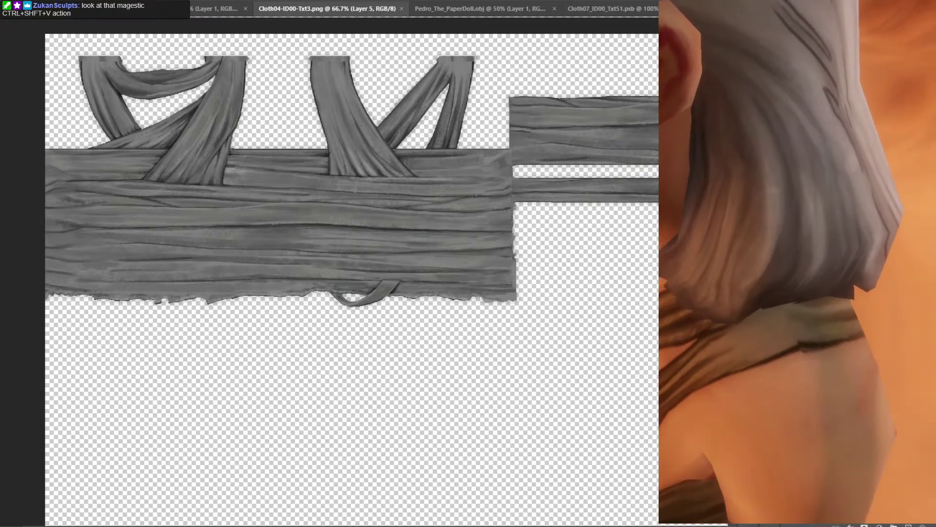
Blend away the mismatched seam bands across the upper ends of the shoulder straps so their shading runs through.
scroll(466, 78, up, 2)
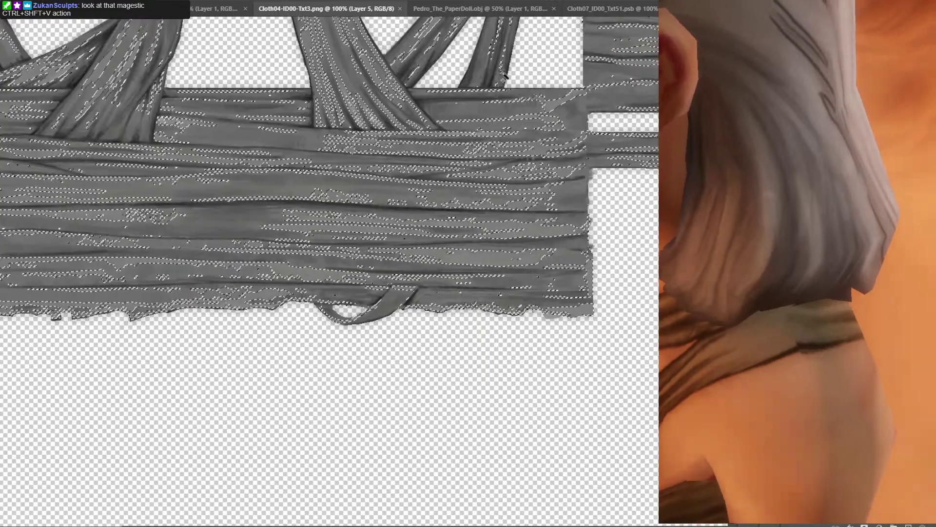
scroll(464, 157, up, 3)
key(ctrl+plus)
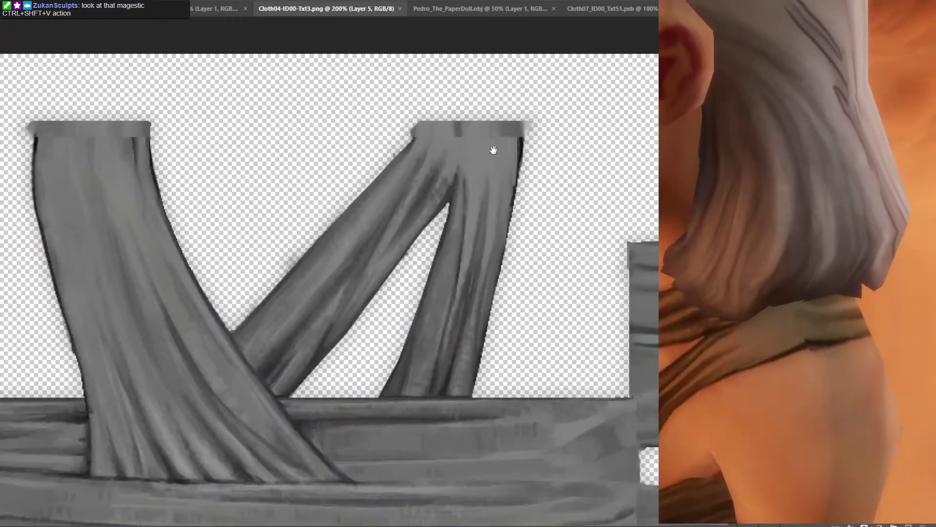
drag(492, 148, 461, 219)
key(w)
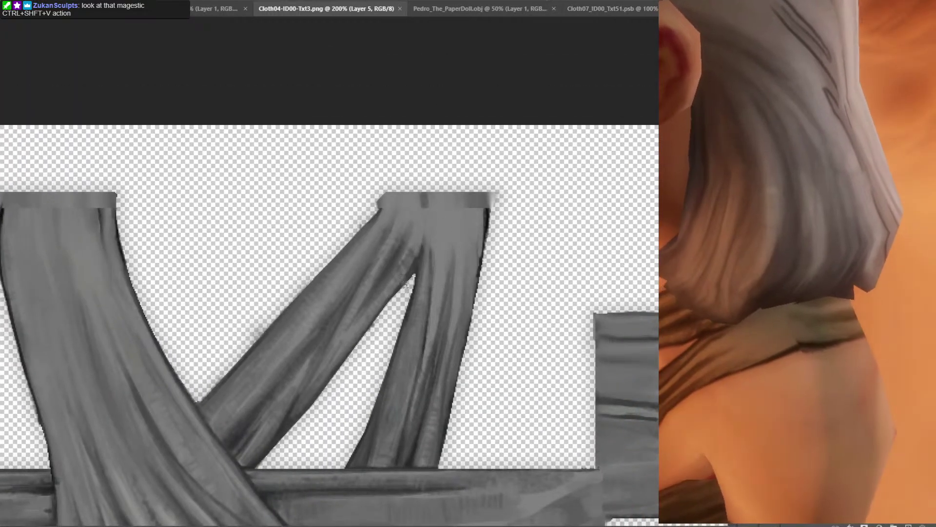
click(425, 198)
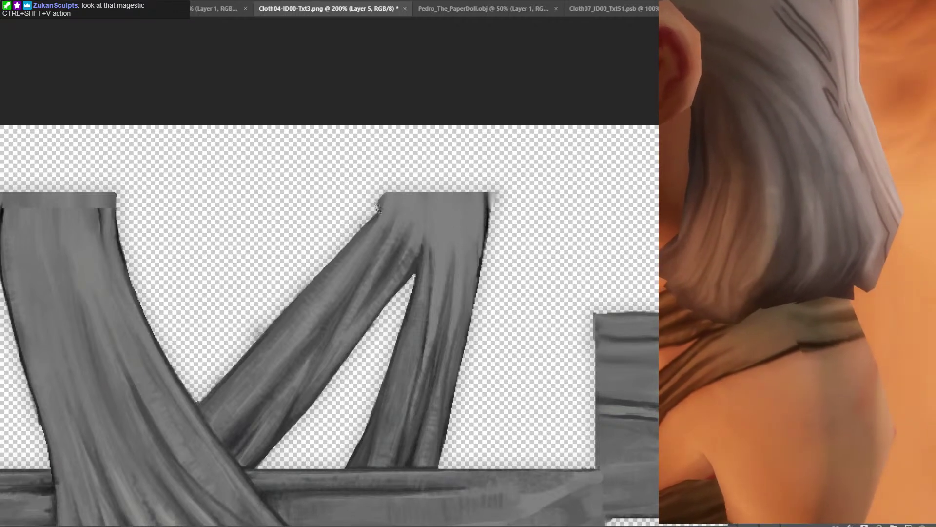
scroll(394, 168, left, 5)
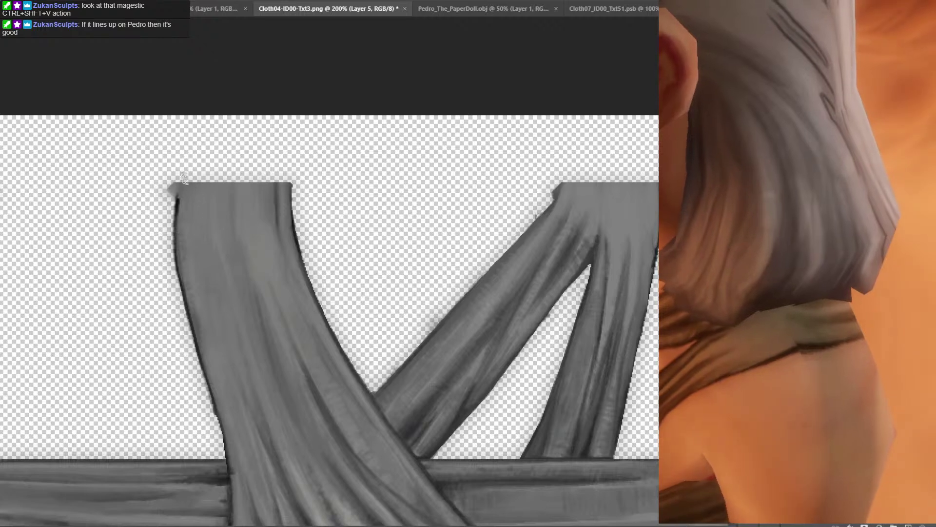
drag(179, 184, 178, 219)
mouse_move(291, 292)
mouse_down()
mouse_move(527, 234)
mouse_move(631, 230)
mouse_up()
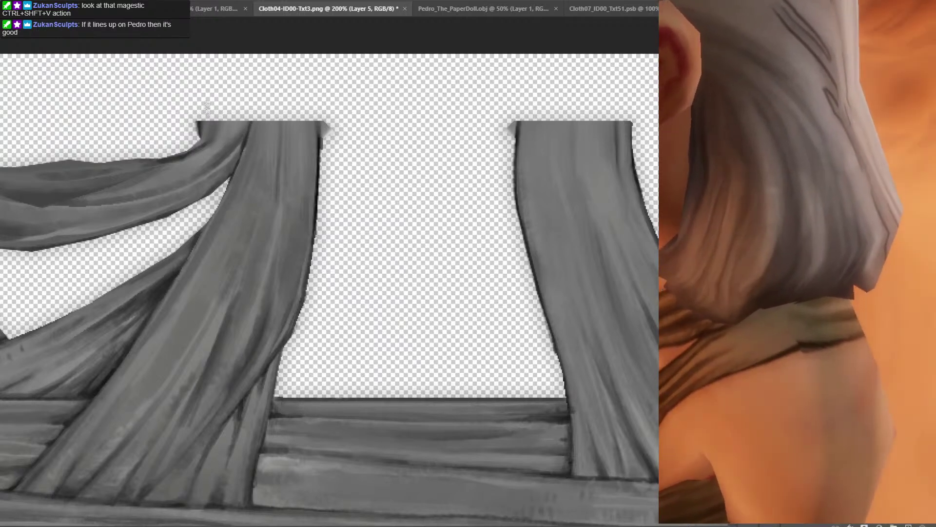
Select and delete the stray fringe at the upper corners of the back shoulder straps.
drag(257, 139, 559, 165)
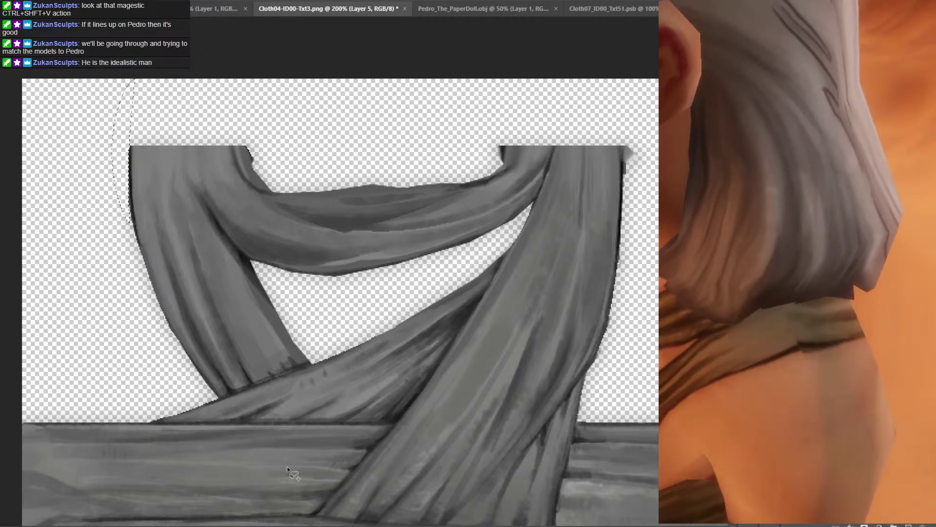
drag(579, 95, 399, 116)
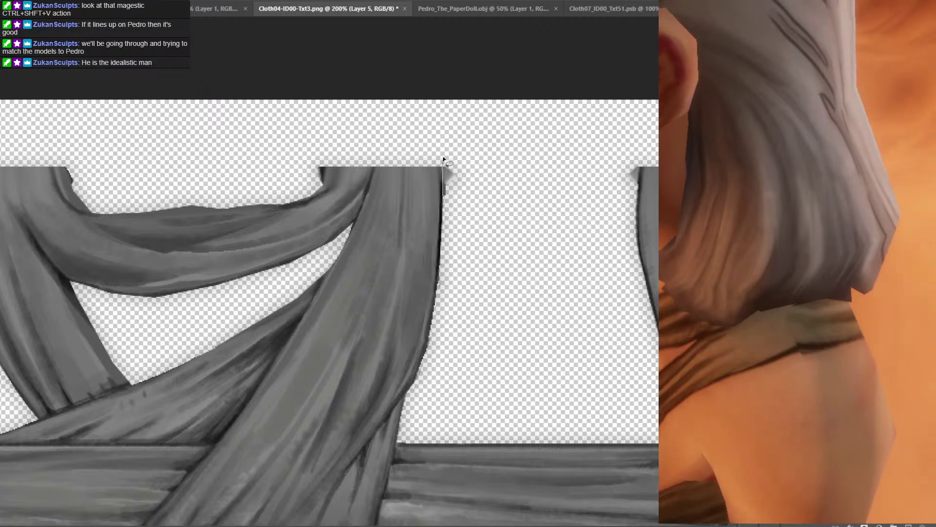
drag(248, 168, 359, 151)
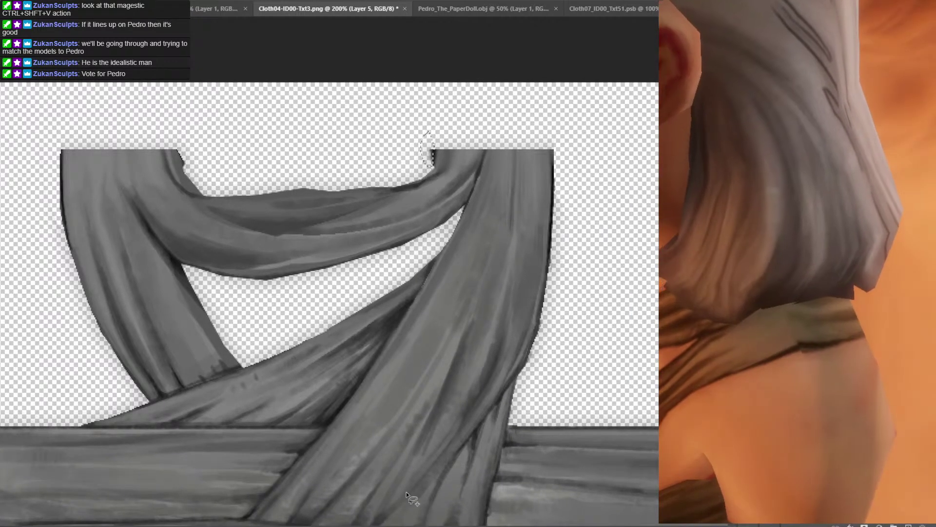
mouse_move(559, 193)
mouse_down()
mouse_move(221, 182)
mouse_move(271, 188)
mouse_move(270, 145)
mouse_up()
key(Delete)
Delete the fringe on both sides of the forked front strap's upper end, deselect, and save the texture.
drag(547, 271, 219, 215)
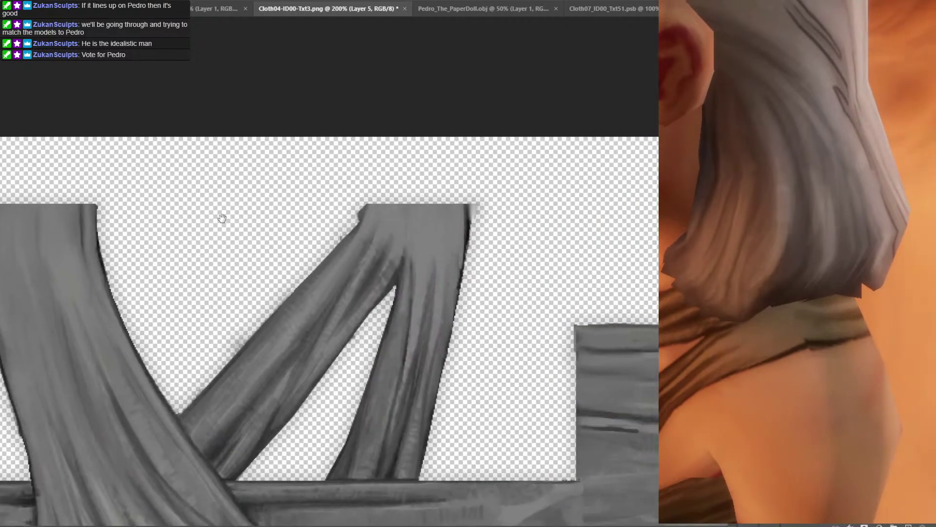
mouse_move(470, 244)
mouse_down()
mouse_move(491, 195)
mouse_move(472, 245)
mouse_move(487, 166)
mouse_up()
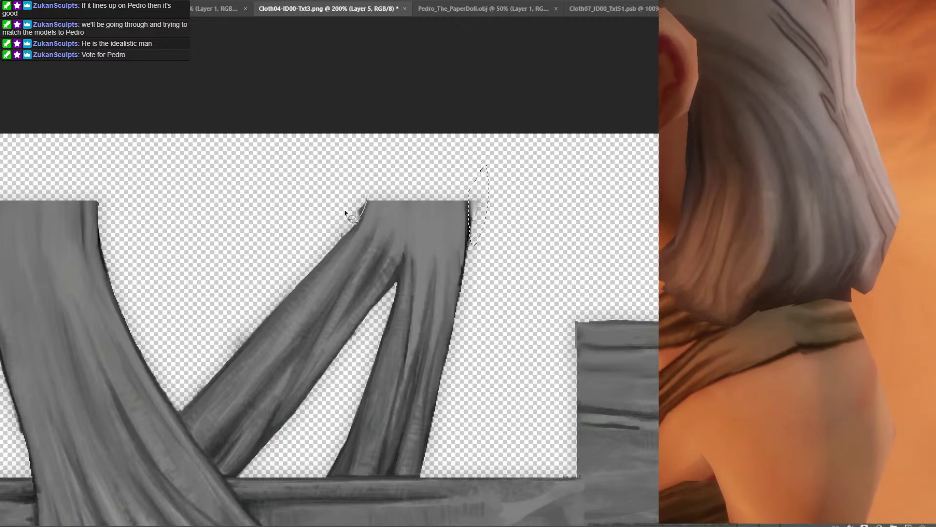
mouse_move(346, 211)
mouse_down()
mouse_move(367, 189)
mouse_move(345, 234)
mouse_move(324, 228)
mouse_move(363, 197)
mouse_up()
key(Delete)
key(ctrl+d)
key(ctrl+s)
key(Delete)
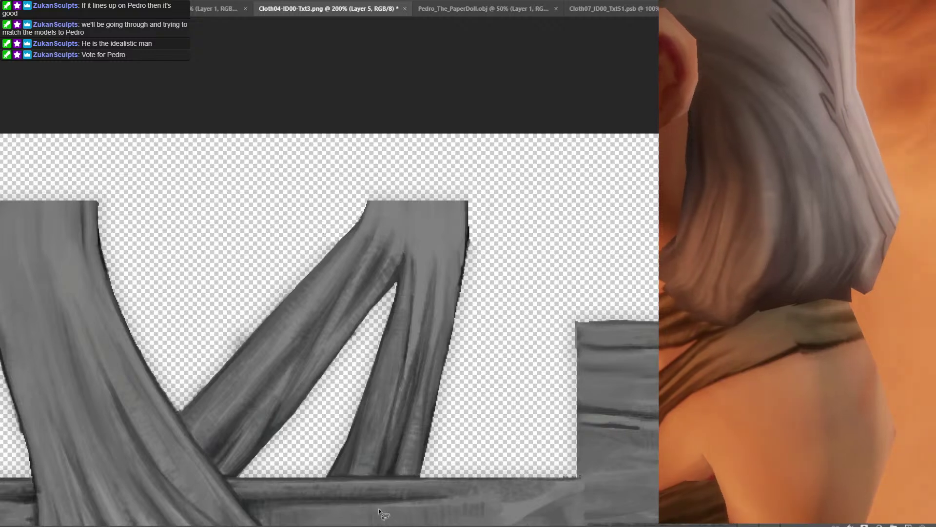
key(ctrl+s)
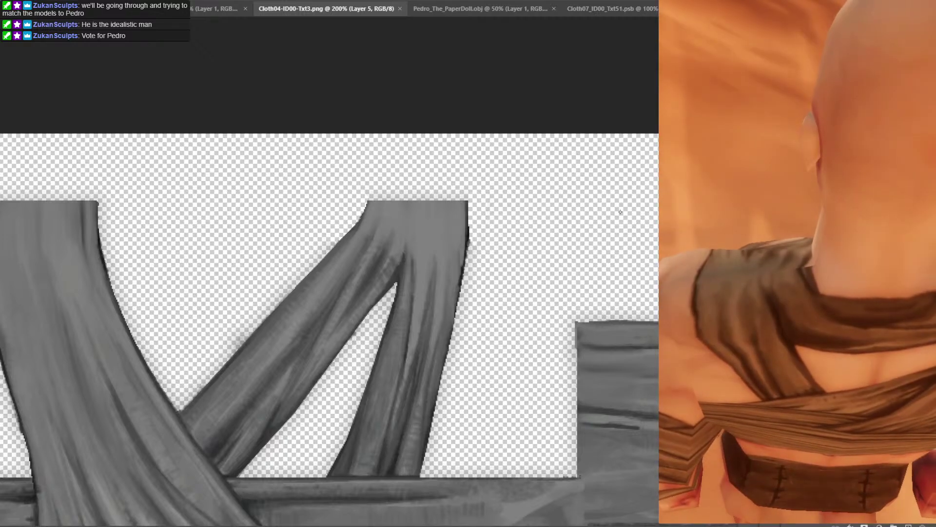
Trim the ragged inner corners of both back straps above the neck drape, deselect, and save.
drag(195, 156, 541, 144)
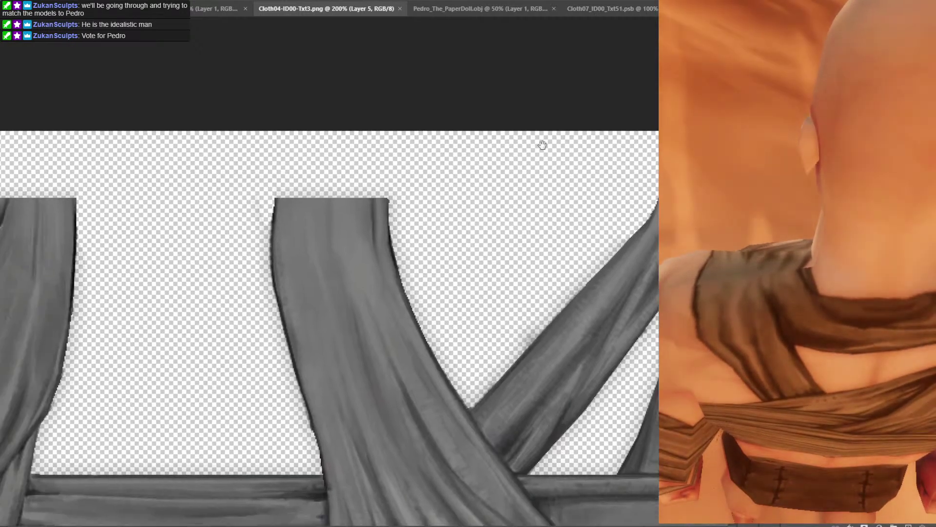
drag(381, 143, 639, 139)
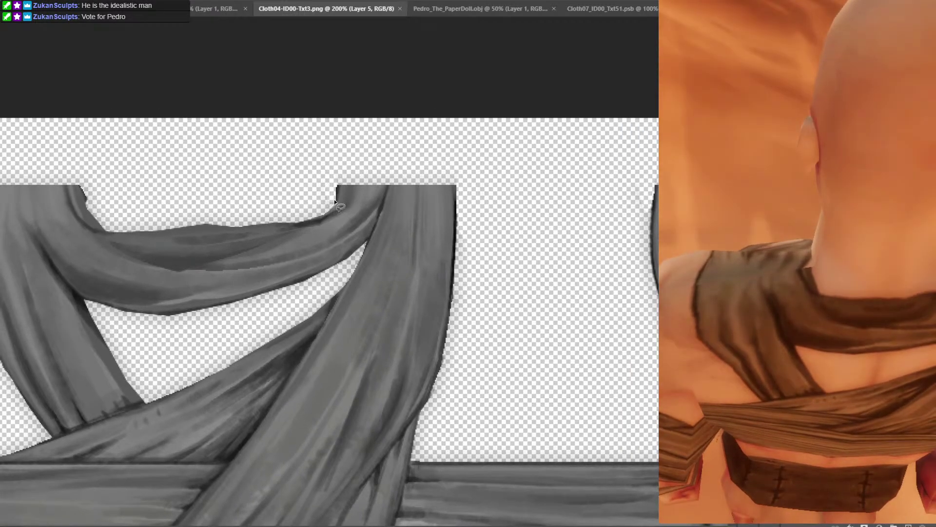
drag(323, 169, 326, 171)
drag(81, 180, 82, 180)
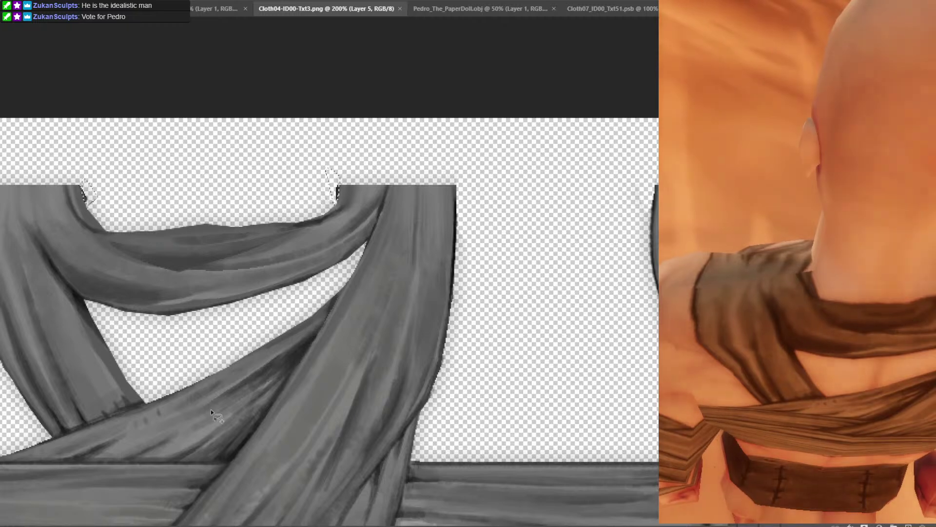
key(Delete)
key(ctrl+d)
key(ctrl+s)
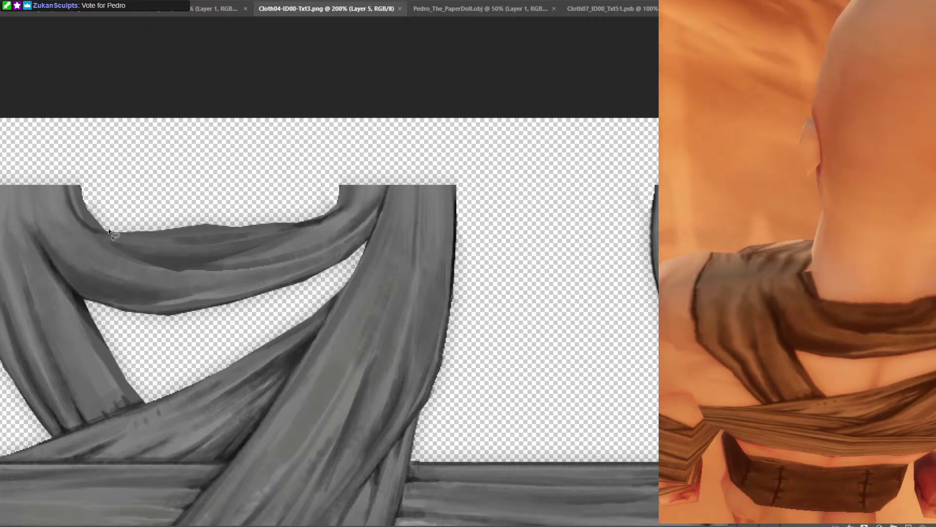
Cut a smooth rounded curve where the outer back strap meets the neck drape, and save the texture.
mouse_move(110, 233)
mouse_down()
mouse_move(72, 208)
mouse_move(67, 174)
mouse_move(93, 229)
mouse_move(137, 216)
mouse_move(152, 165)
mouse_up()
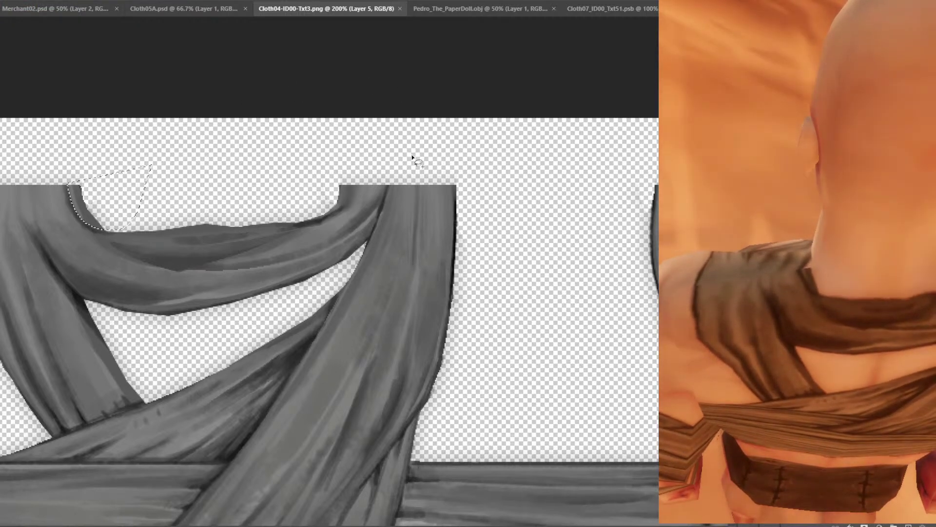
key(Delete)
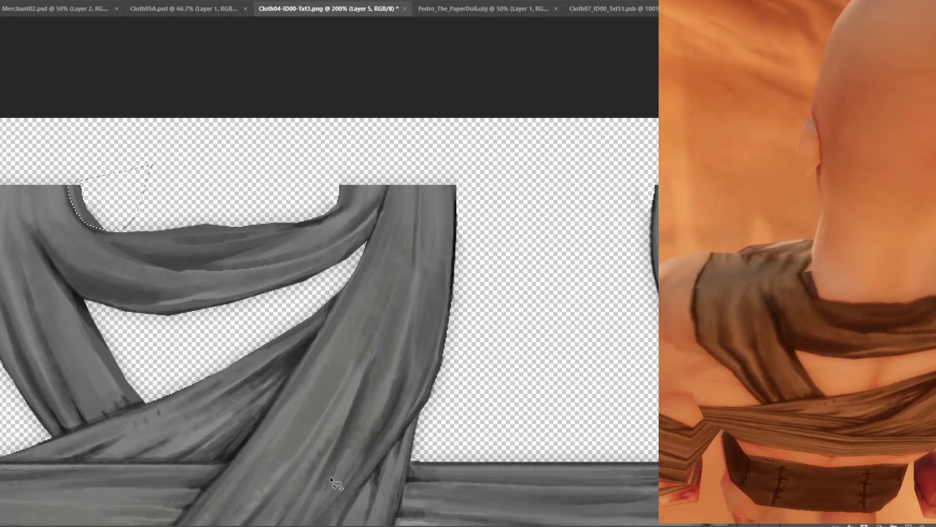
key(ctrl+d)
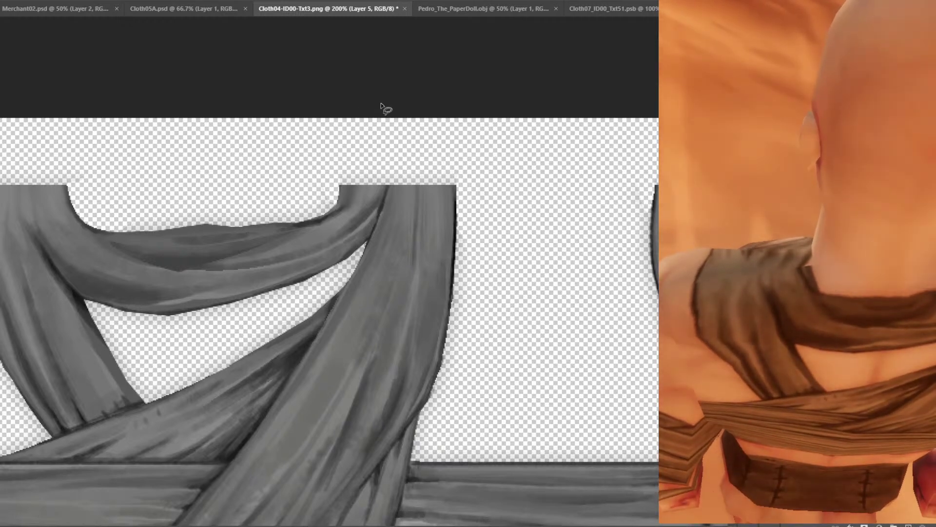
key(ctrl+s)
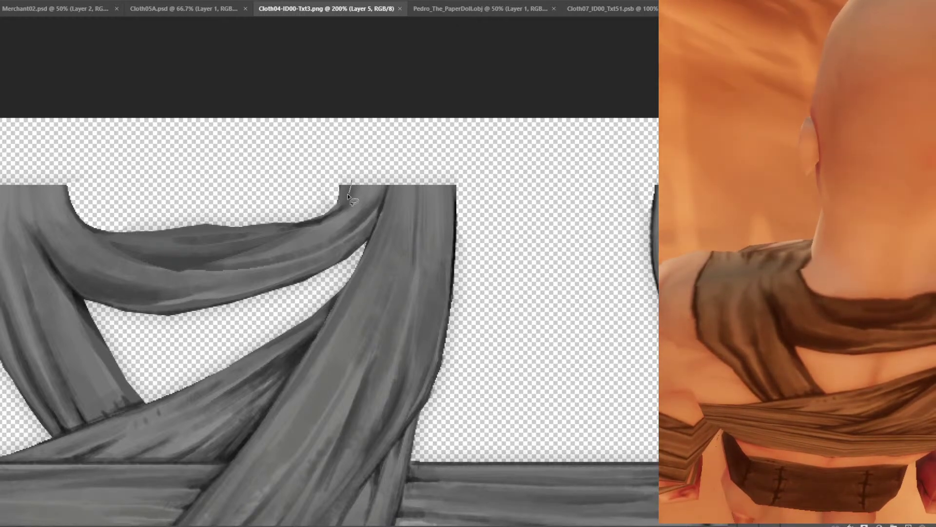
Trim the neck drape's opposite inner corner, beside the crossing diagonal strap, into a matching smooth curve.
mouse_move(350, 188)
mouse_down()
mouse_move(341, 215)
mouse_move(323, 157)
mouse_move(350, 187)
mouse_up()
key(ctrl+d)
key(ctrl+s)
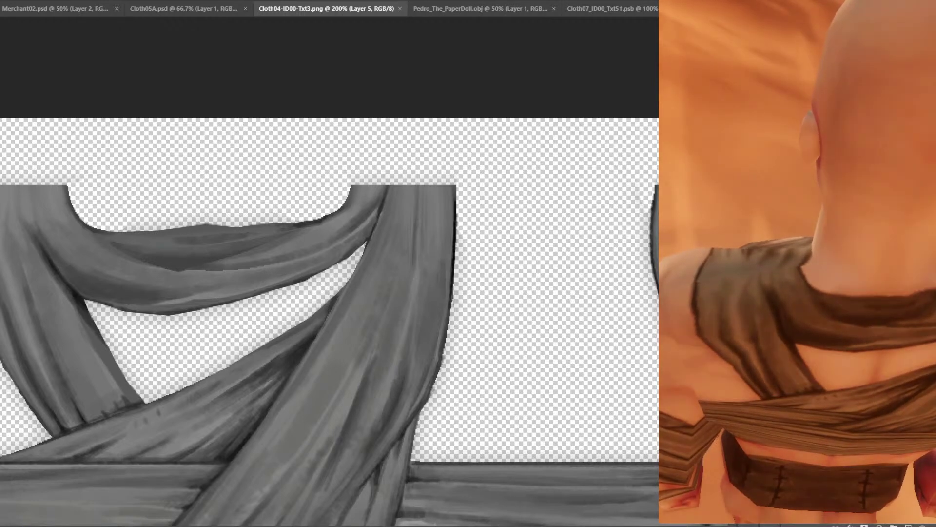
mouse_move(290, 223)
mouse_down()
mouse_move(330, 215)
mouse_move(359, 172)
mouse_up()
drag(271, 182, 272, 185)
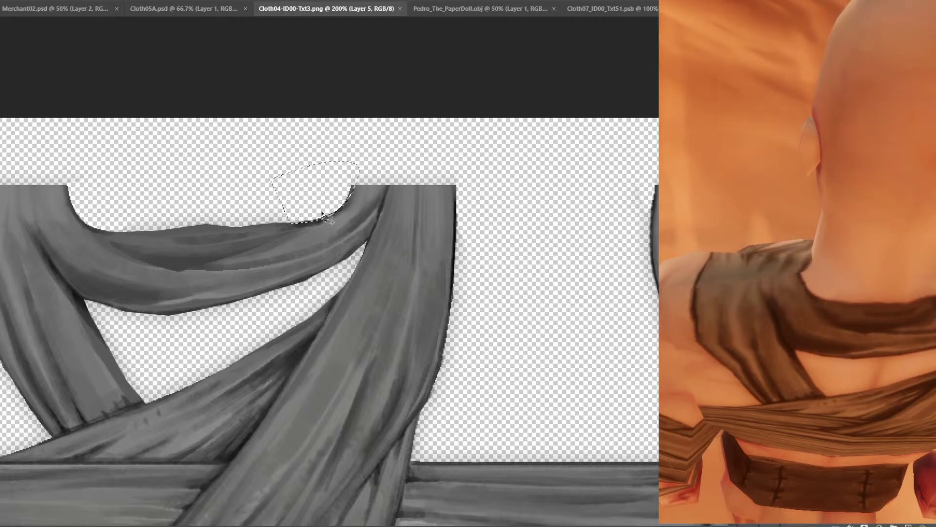
key(Delete)
key(ctrl+d)
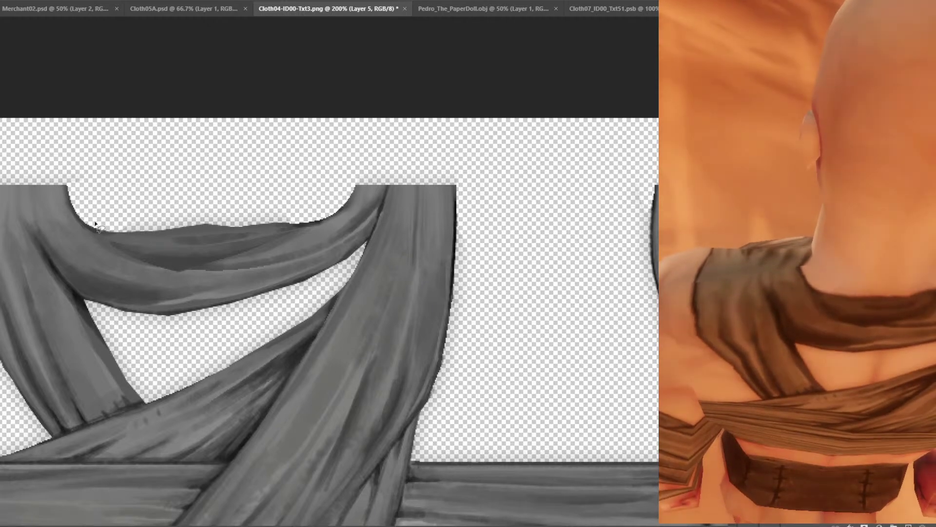
Cut away the bumps along the neck drape's upper edge to form one even curve, and save.
mouse_move(94, 223)
mouse_down()
mouse_move(227, 233)
mouse_move(311, 222)
mouse_move(177, 142)
mouse_up()
key(Delete)
key(ctrl+d)
key(ctrl+s)
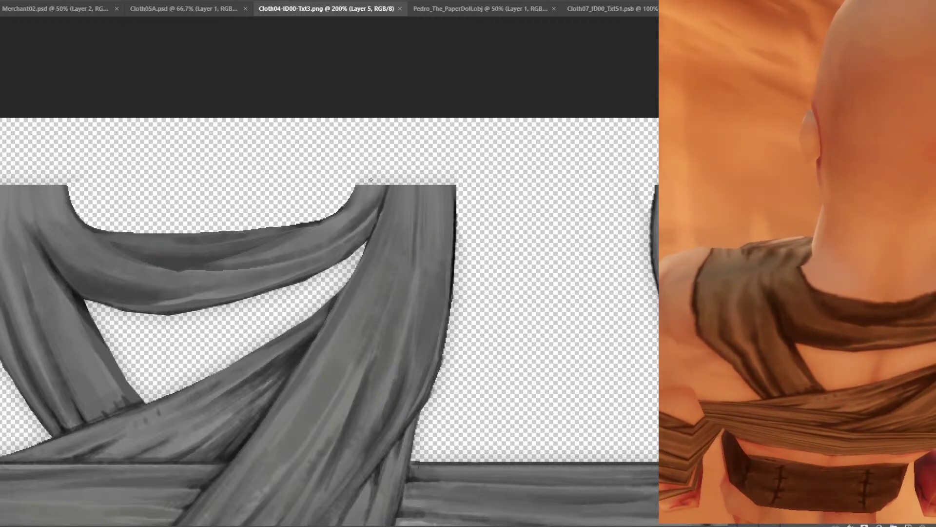
Brush a dark outline along the neck drape's curved inner edge beside the crossing strap, and save the texture.
key(b)
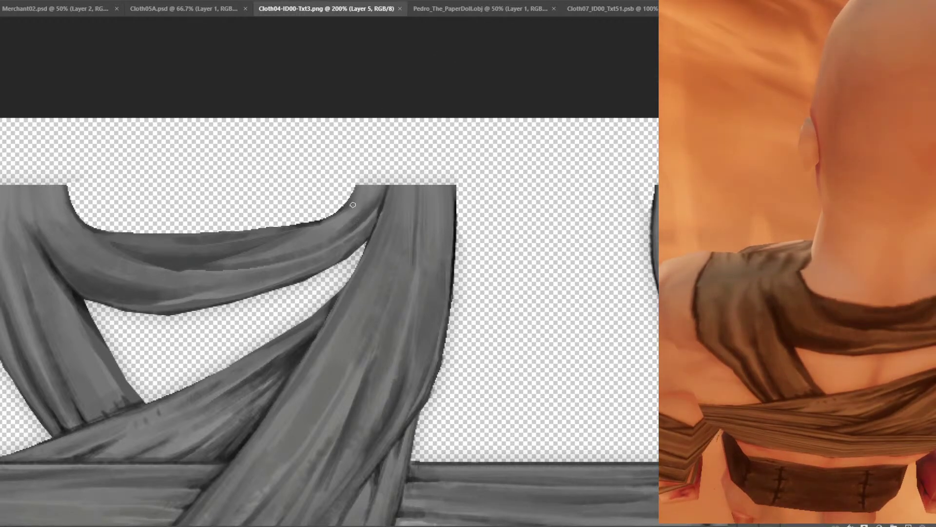
drag(348, 209, 355, 197)
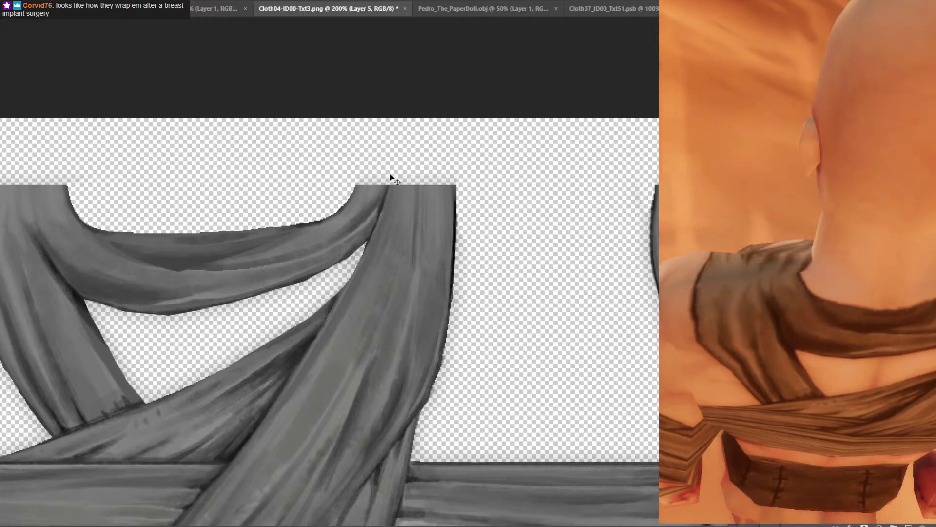
key(ctrl+s)
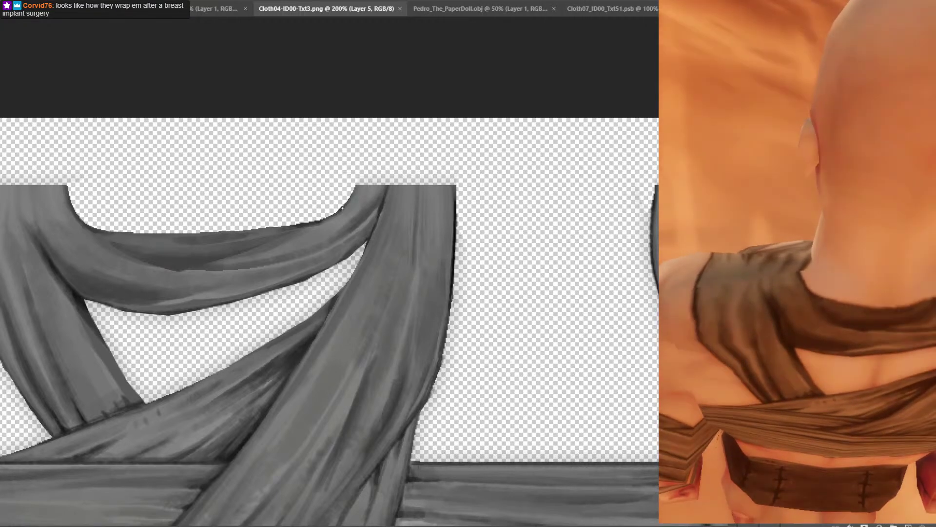
drag(316, 223, 346, 210)
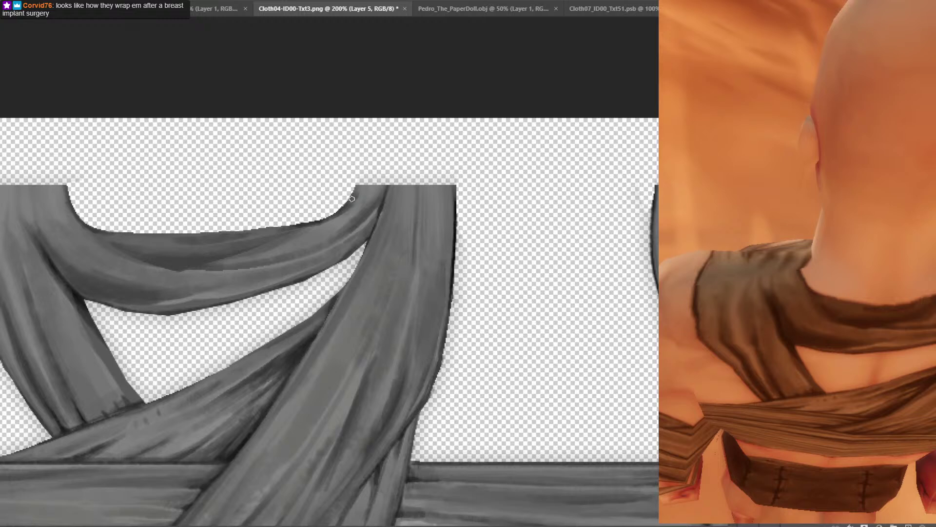
key(ctrl+s)
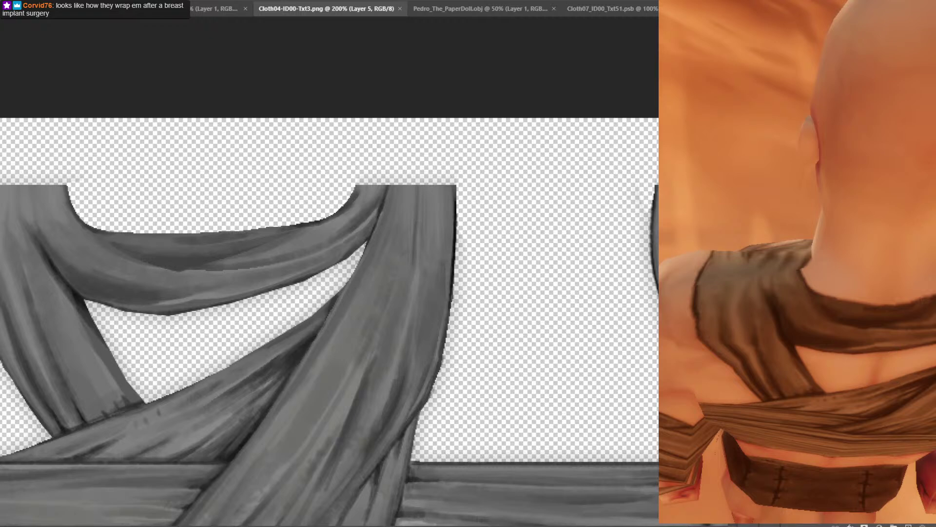
Copy the entire cleaned wrap texture from Cloth04-ID00-Txt3.png and paste it over the wrap in Cloth05A.psd.
click(481, 8)
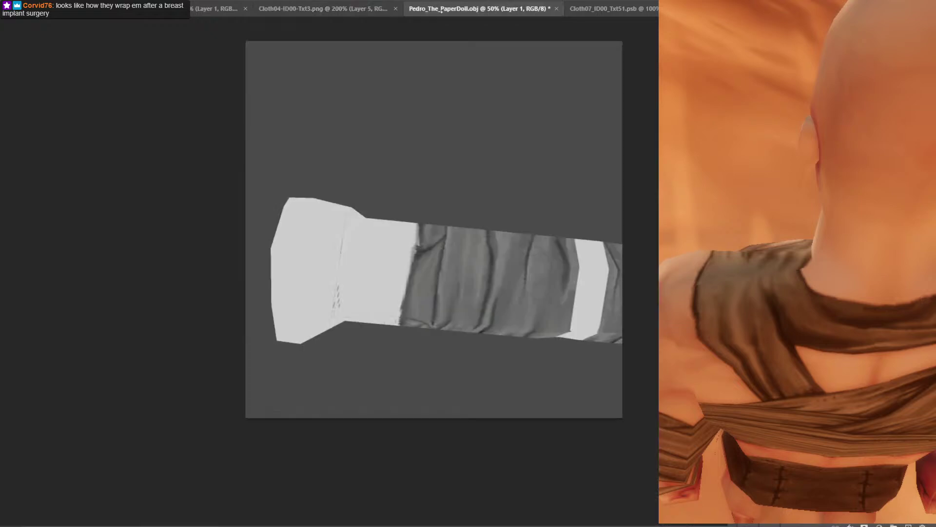
click(325, 8)
key(ctrl+minus)
key(ctrl+minus)
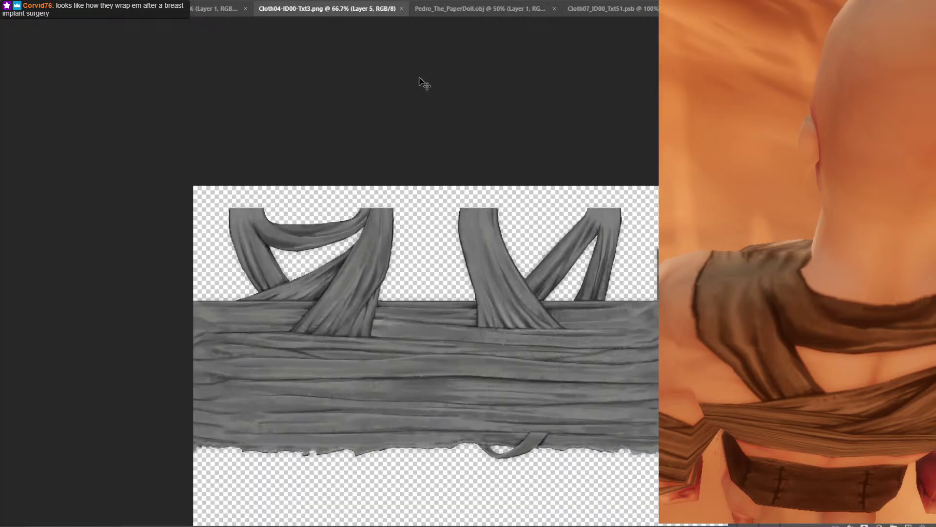
key(ctrl+plus)
drag(488, 127, 435, 55)
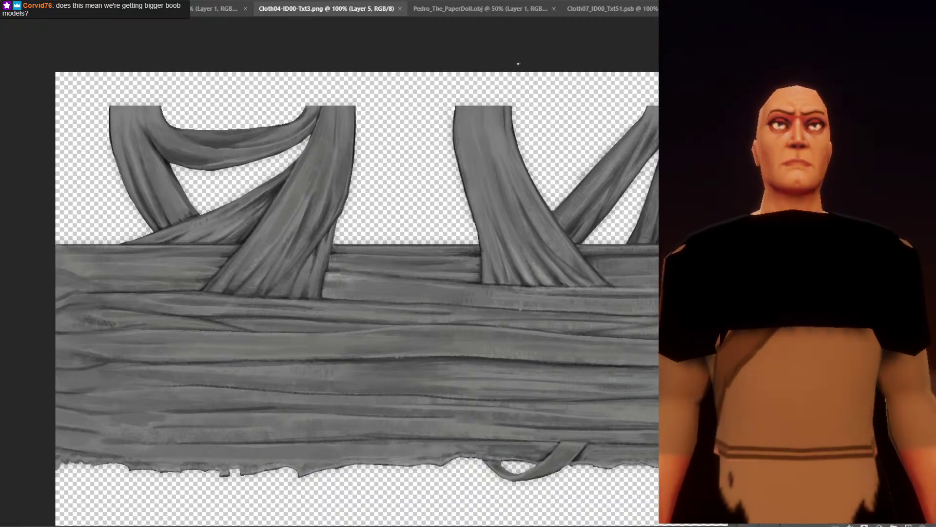
key(ctrl+a)
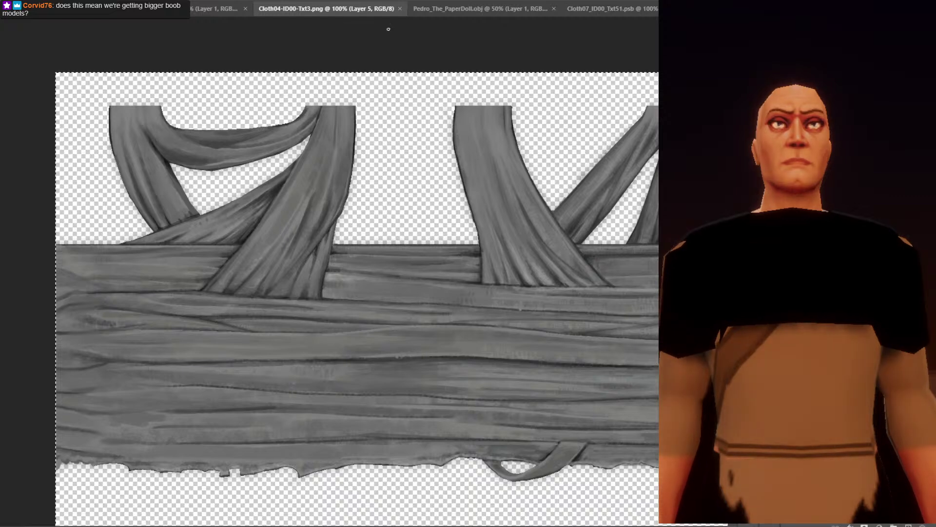
click(202, 9)
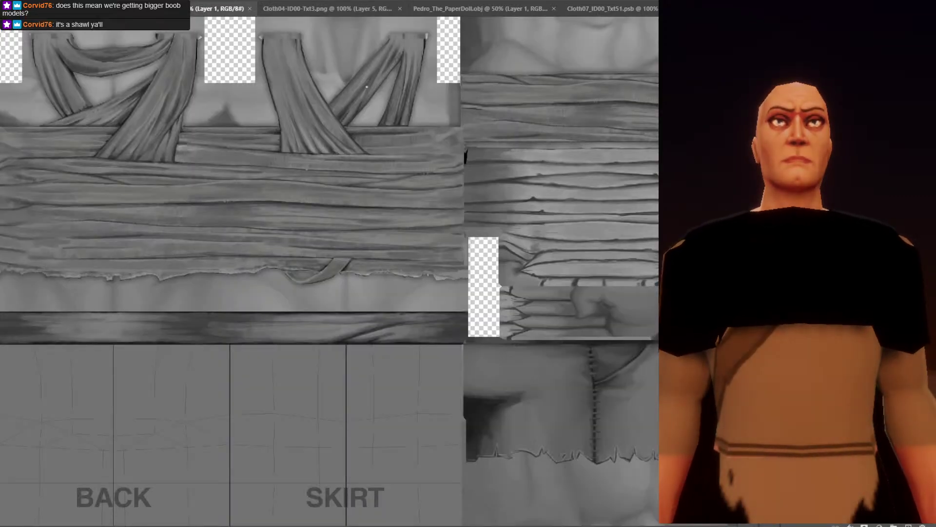
scroll(403, 151, down, 1)
scroll(367, 118, up, 3)
drag(367, 118, 434, 228)
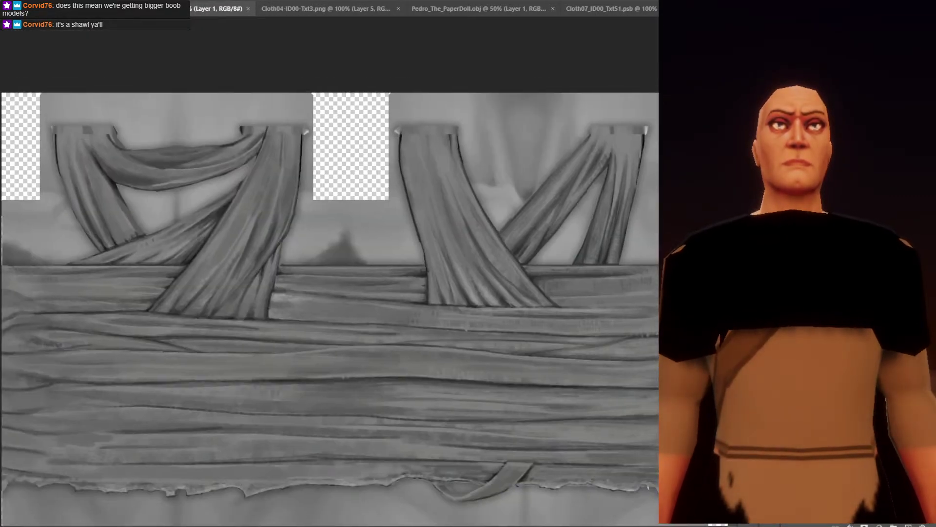
key(ctrl+v)
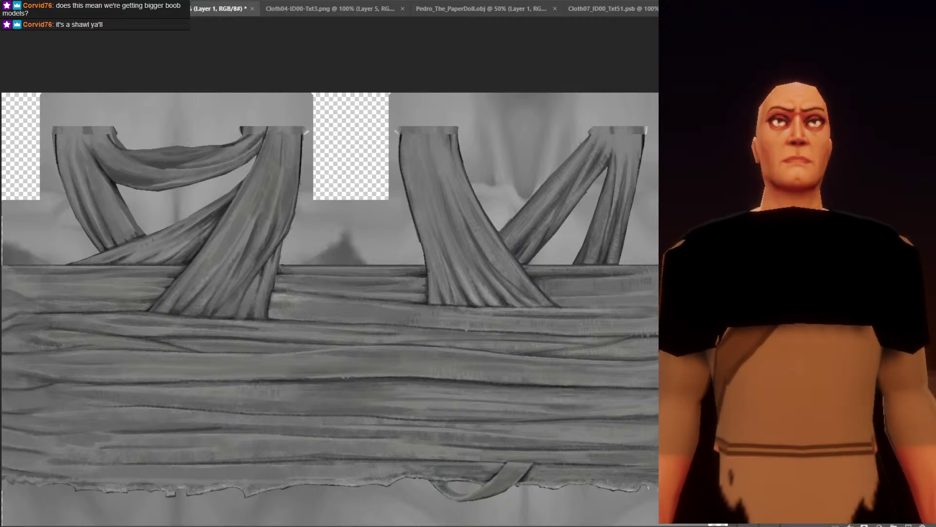
key(ctrl+comma)
key(ctrl+comma)
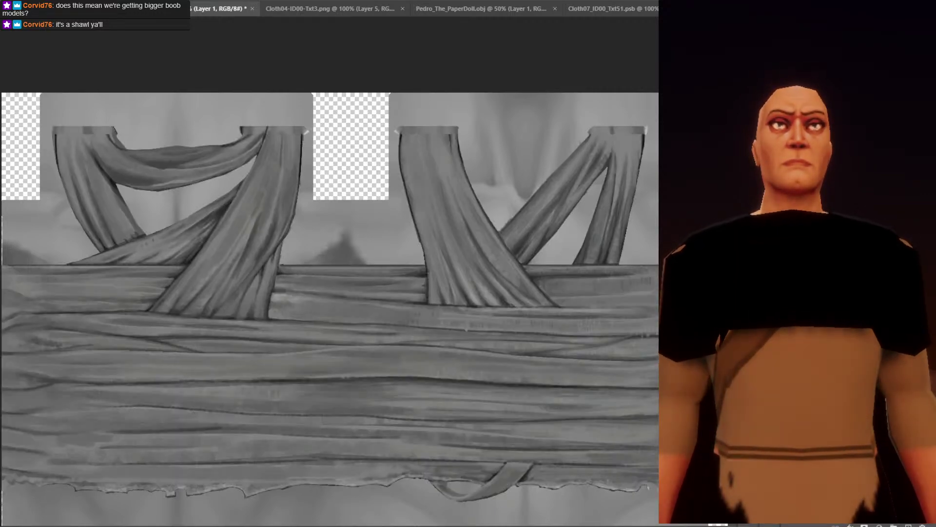
Check the strap tops against Cloth04-ID00-Txt3.png and paste the wrap texture into Cloth05A.psd again.
click(329, 8)
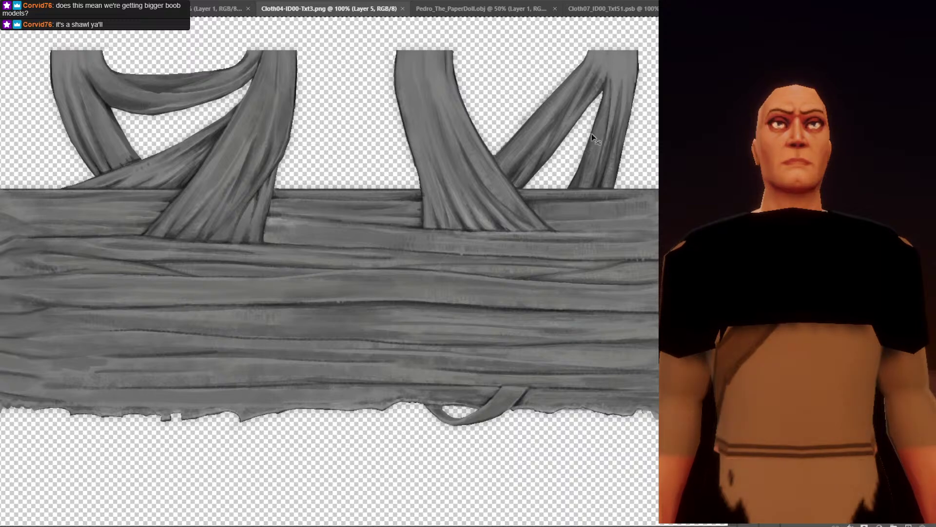
click(219, 9)
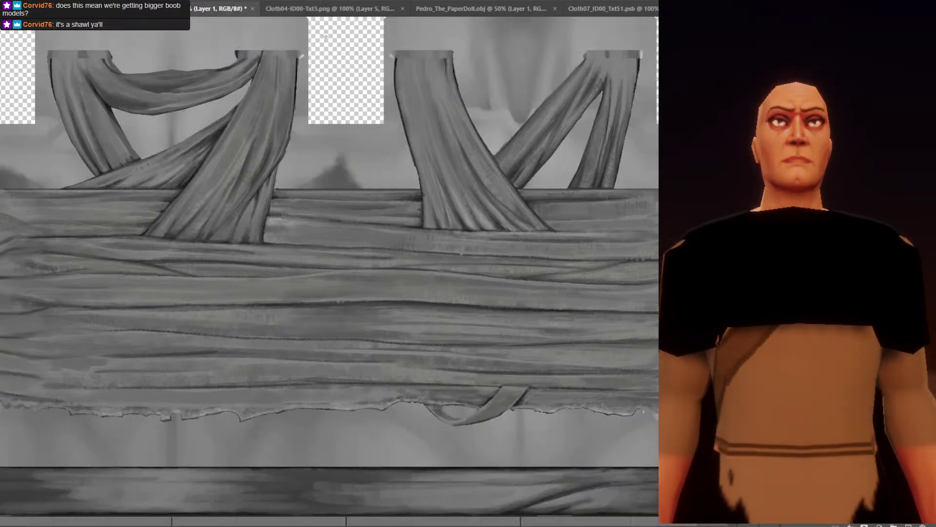
key(ctrl+v)
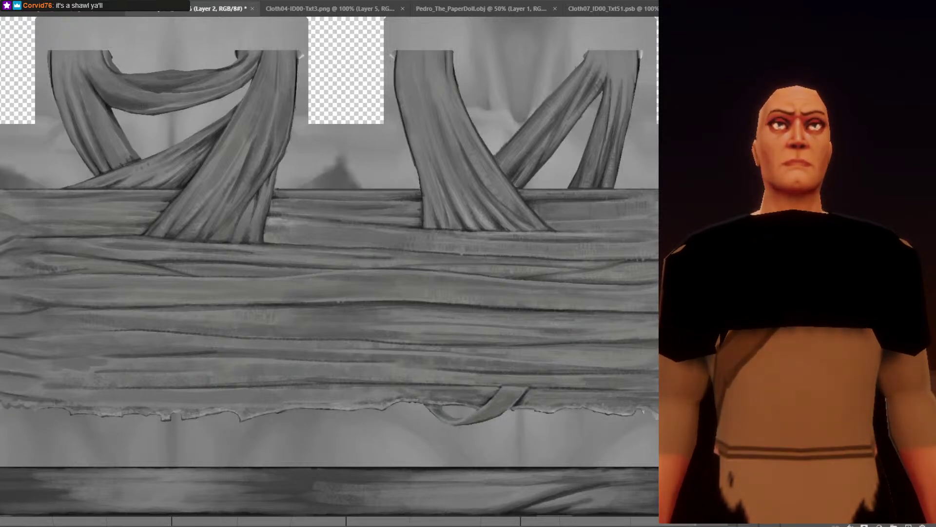
Delete the light leftover flecks beside the two strap tops that flank the central transparent gap.
scroll(441, 77, up, 5)
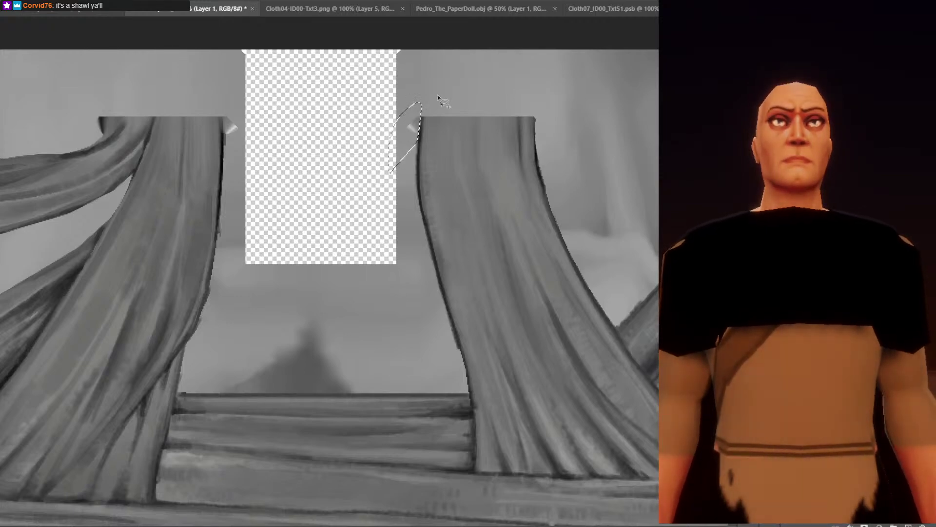
drag(391, 188, 483, 194)
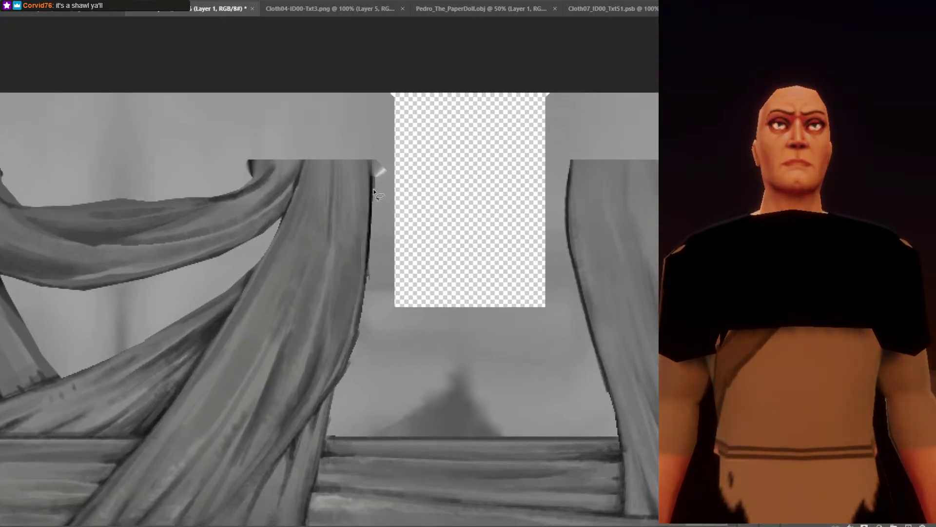
key(Delete)
key(ctrl+d)
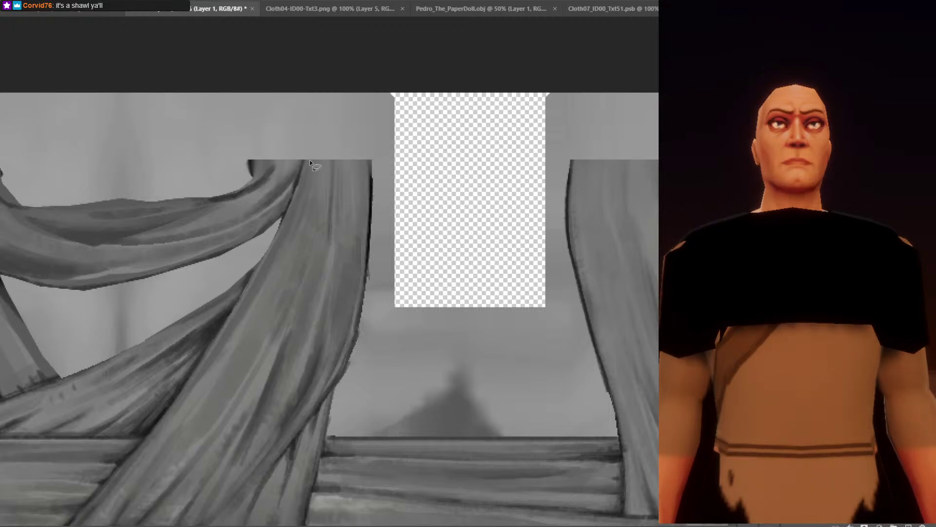
Lasso and delete the old texture remnants inside both neck drape corners and along the outer back strap's upper edge.
mouse_move(254, 185)
mouse_down()
mouse_move(205, 146)
mouse_move(276, 157)
mouse_up()
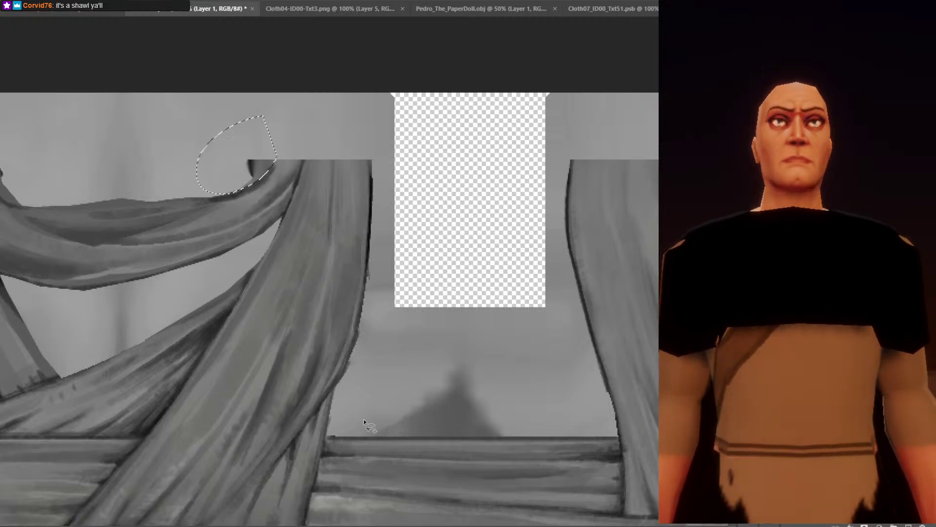
drag(257, 255, 600, 273)
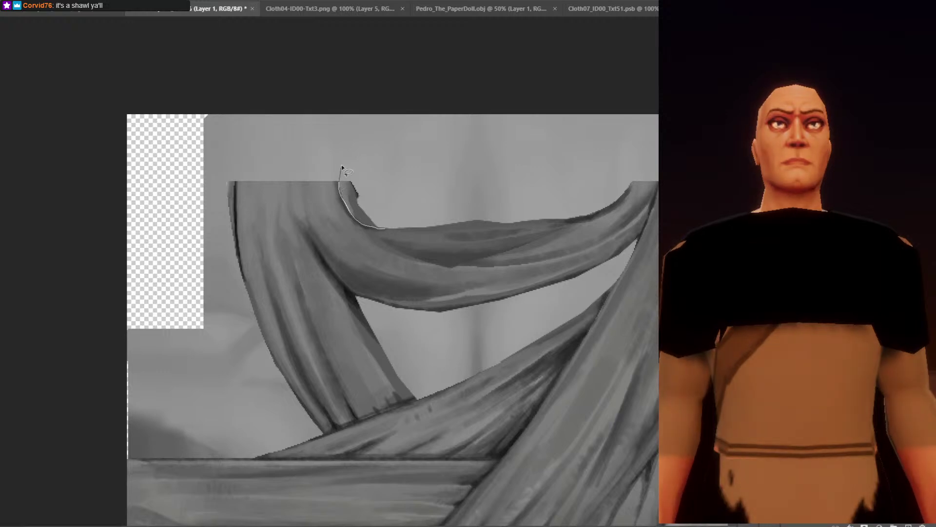
drag(341, 167, 407, 202)
mouse_move(236, 174)
mouse_down()
mouse_move(239, 271)
mouse_move(231, 133)
mouse_up()
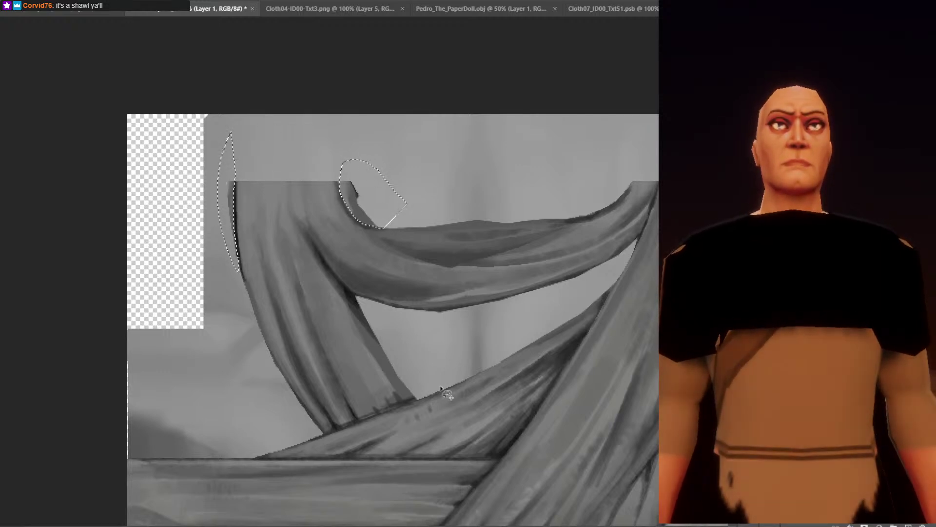
key(Delete)
key(ctrl+d)
drag(543, 273, 423, 146)
key(ctrl+minus)
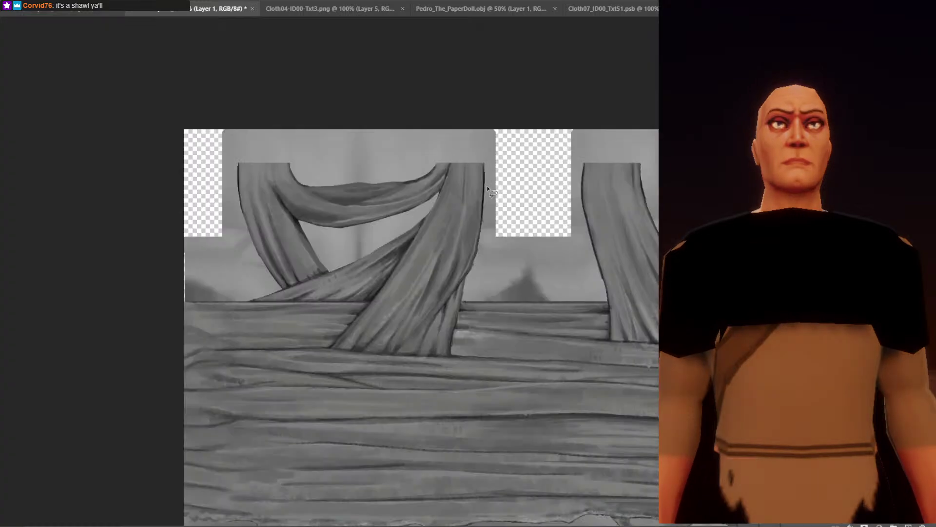
Remove the leftover bits around the upper ends of the front straps, and save the document.
scroll(488, 190, right, 5)
key(ctrl+plus)
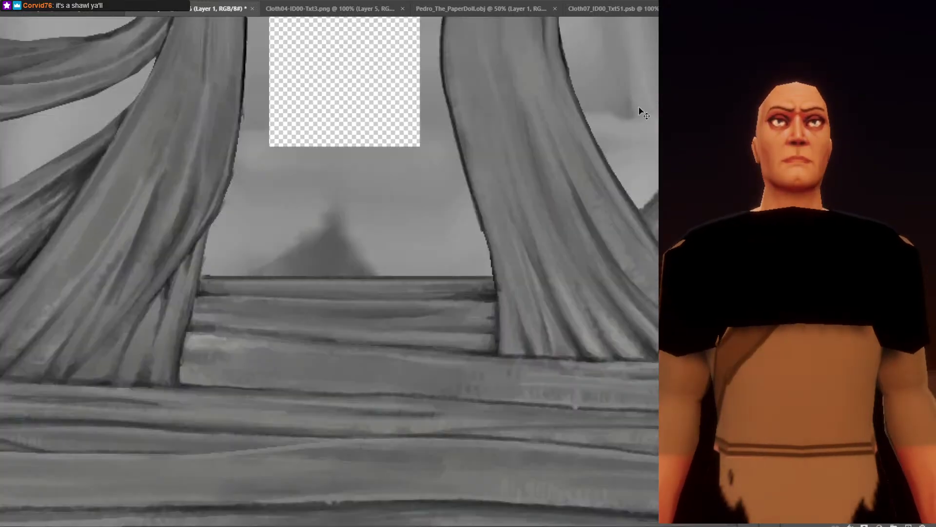
drag(643, 112, 372, 314)
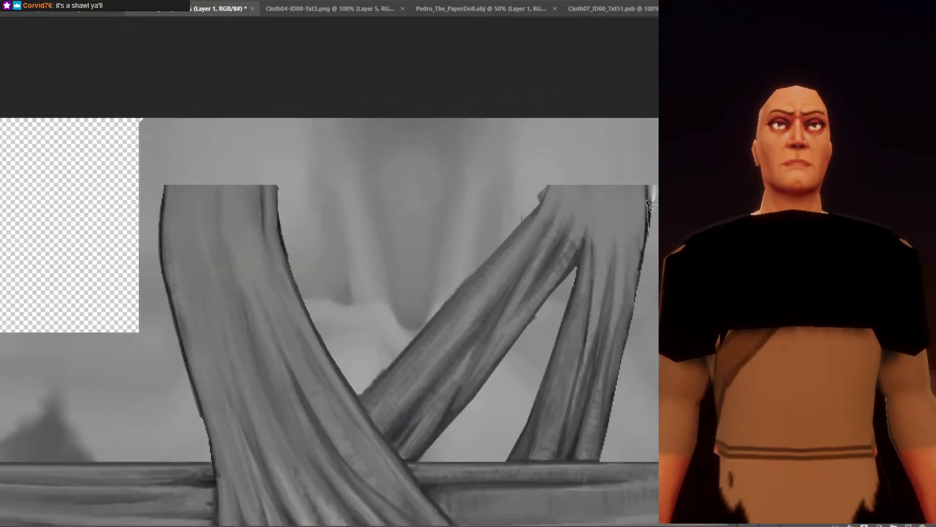
mouse_move(648, 204)
mouse_down()
mouse_move(648, 237)
mouse_move(658, 239)
mouse_move(548, 181)
mouse_move(522, 222)
mouse_move(564, 156)
mouse_up()
key(ctrl+minus)
key(ctrl+s)
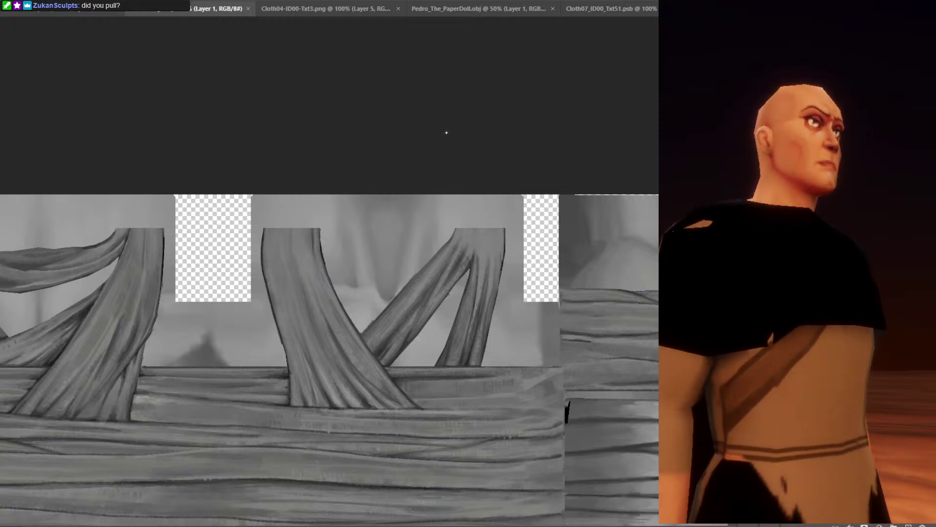
key(ctrl+minus)
scroll(522, 131, down, 1)
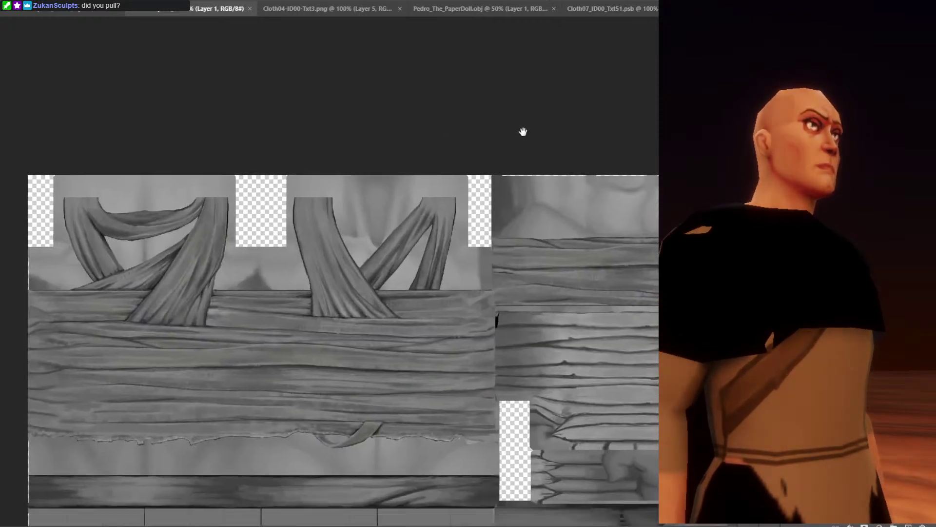
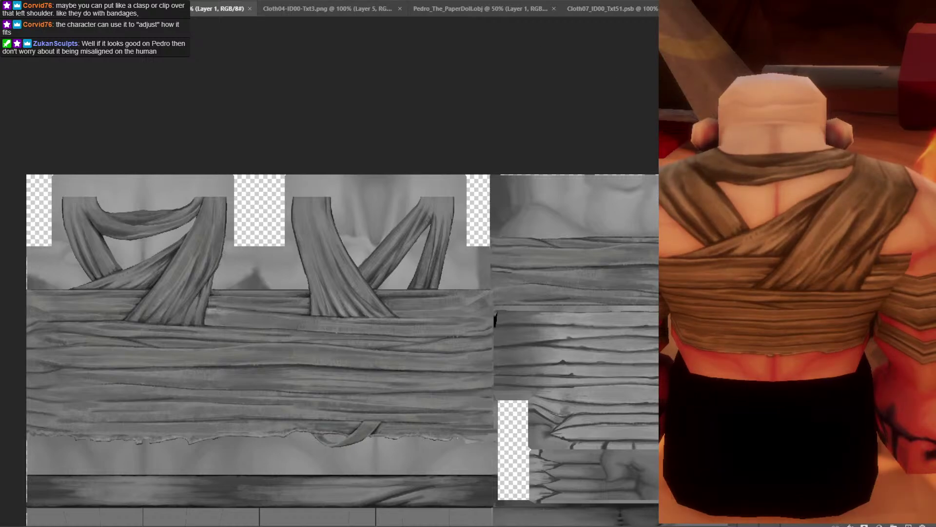
Orbit and zoom the Pedro_The_PaperDoll.obj model to examine how the wraps sit on the shoulders and back.
key(ctrl+Tab)
key(ctrl+Tab)
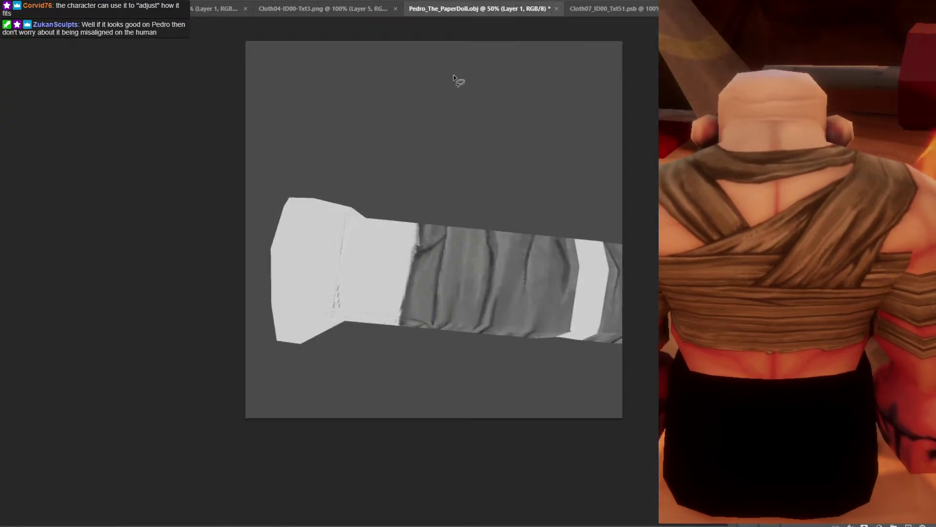
right_click(451, 130)
right_click(429, 146)
click(478, 143)
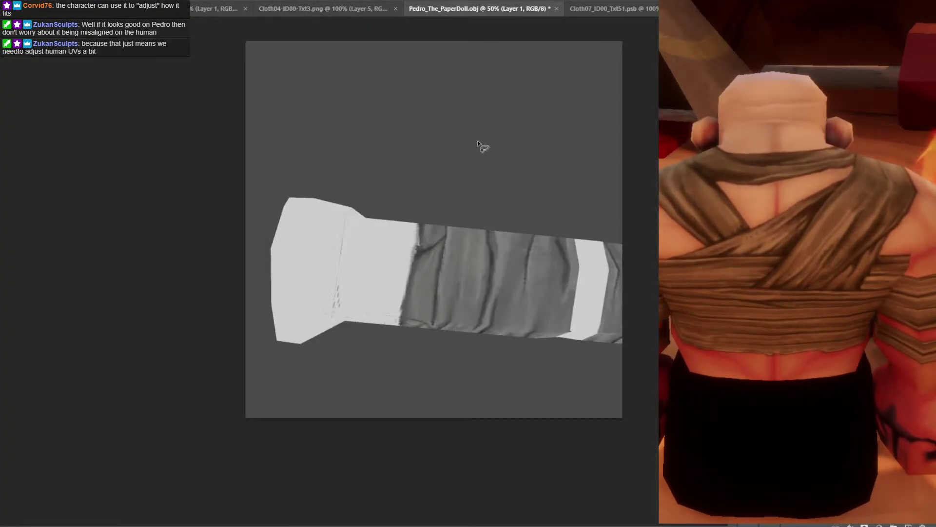
drag(507, 233, 551, 225)
key(v)
key(ctrl+d)
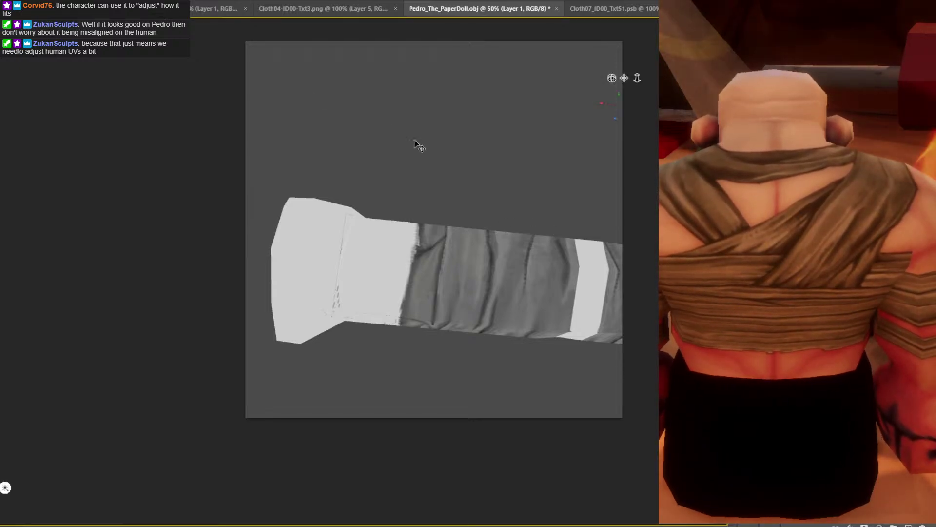
mouse_move(460, 165)
mouse_down()
mouse_move(474, 158)
mouse_move(414, 299)
mouse_move(410, 273)
mouse_move(410, 293)
mouse_move(425, 300)
mouse_move(423, 293)
mouse_up()
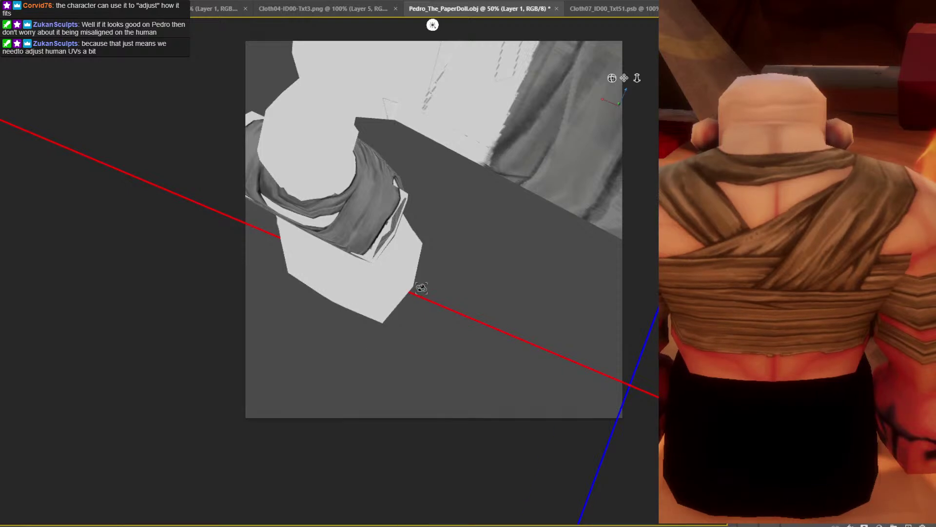
drag(470, 231, 492, 196)
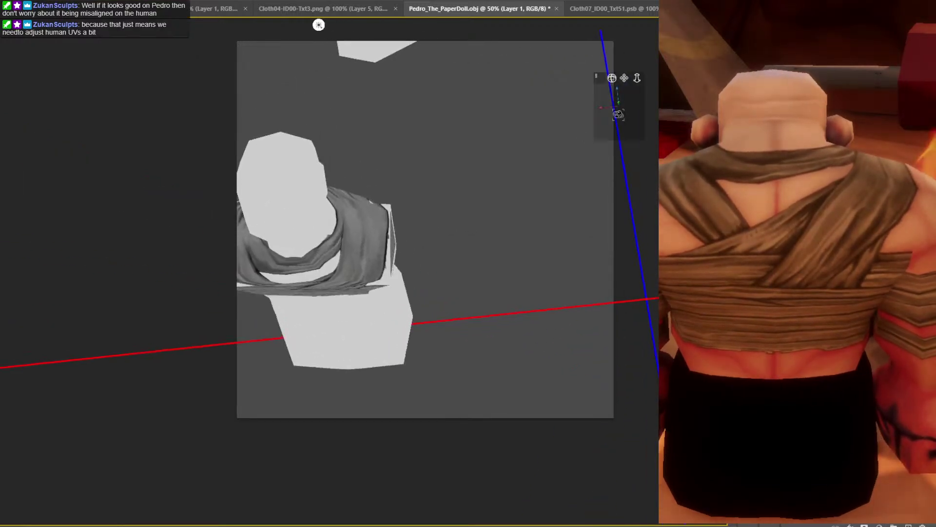
drag(603, 72, 760, 79)
drag(637, 78, 615, 73)
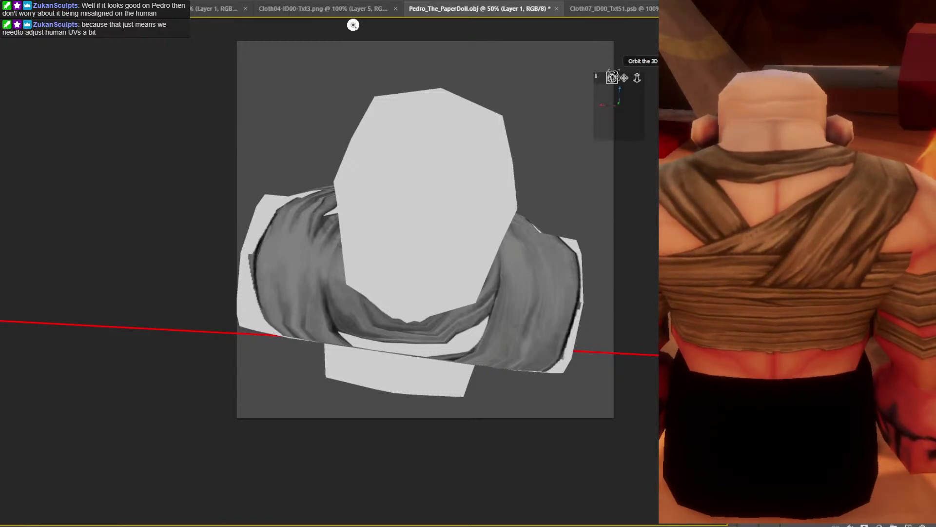
mouse_move(612, 77)
mouse_down()
mouse_move(626, 78)
mouse_move(566, 75)
mouse_move(601, 71)
mouse_up()
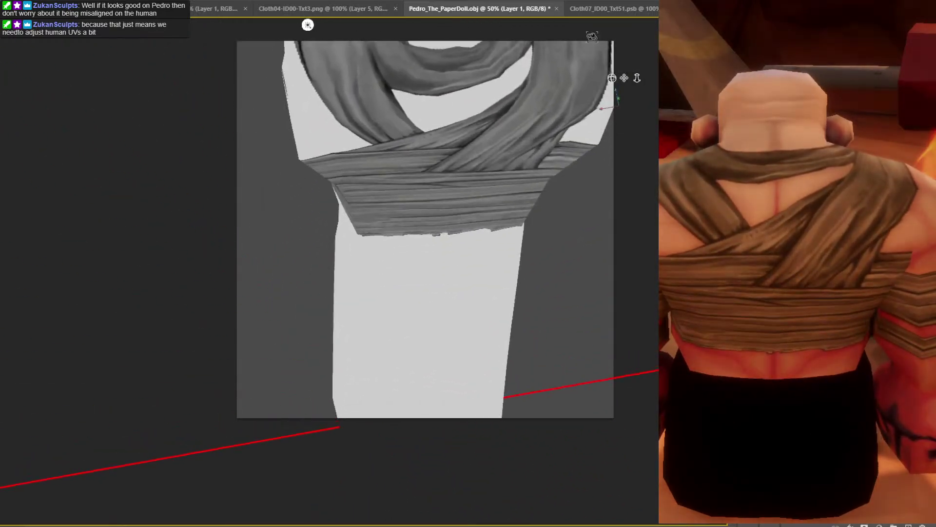
Compare the wrap in Cloth07_ID00_Txt51.psb with the versions in Cloth04-ID00-Txt3.png and Cloth05A.psd.
click(599, 8)
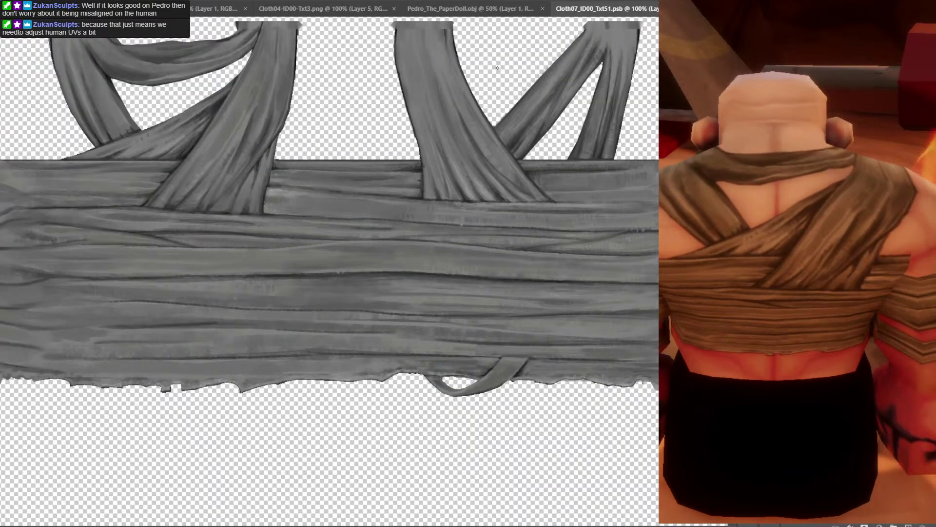
scroll(484, 46, up, 2)
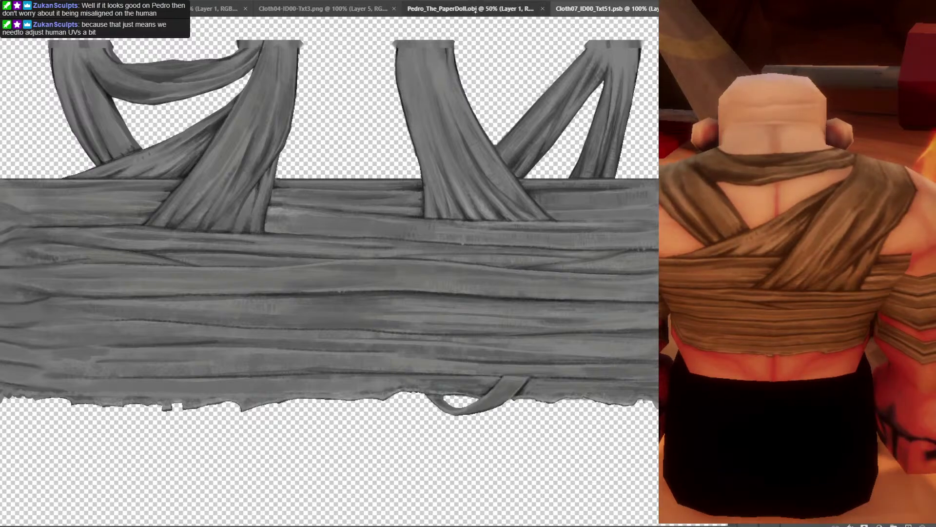
click(439, 8)
click(288, 8)
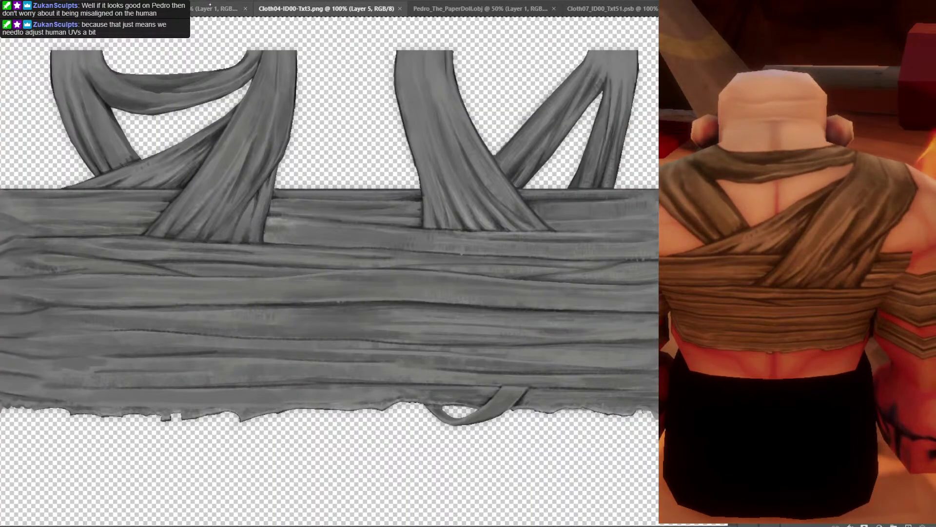
click(218, 9)
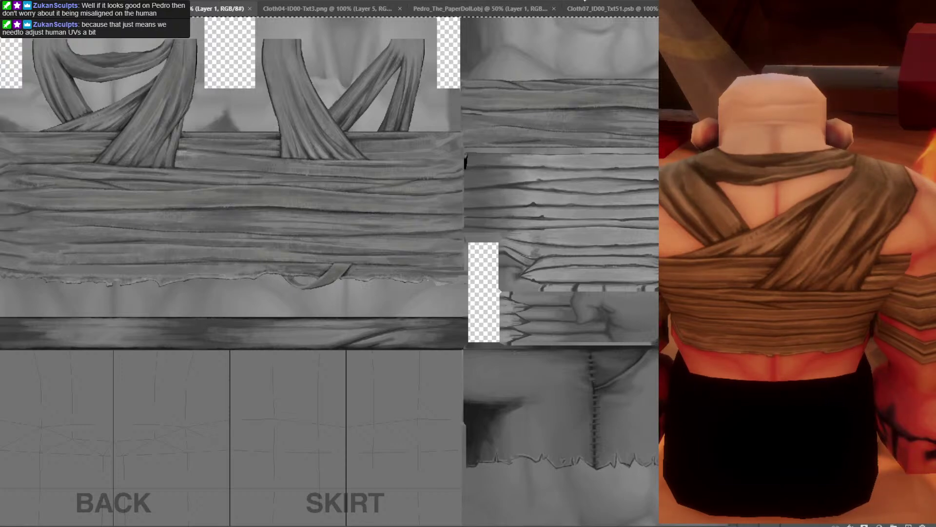
click(596, 8)
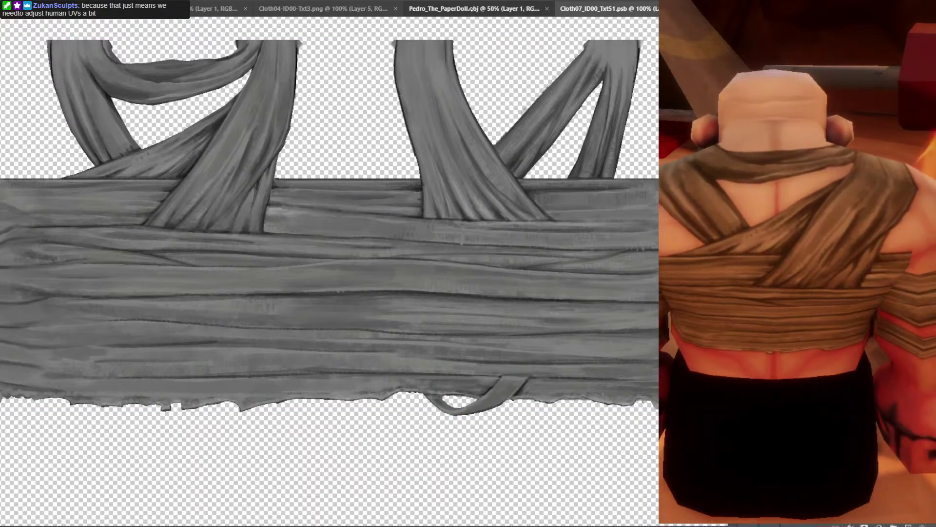
Close Cloth07_ID00_Txt51.psb and open the paper doll mesh's base colour texture, plate011.psb, from its material settings.
click(470, 9)
drag(612, 78, 575, 91)
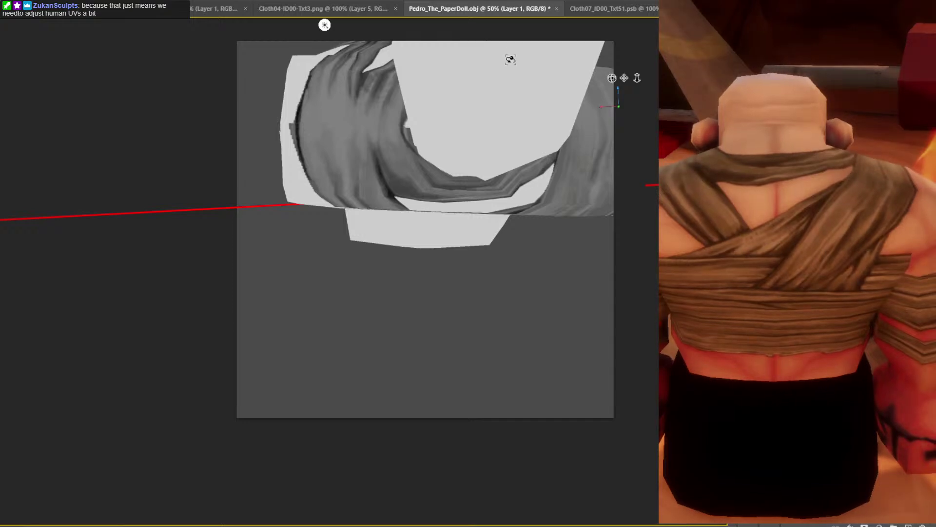
click(609, 9)
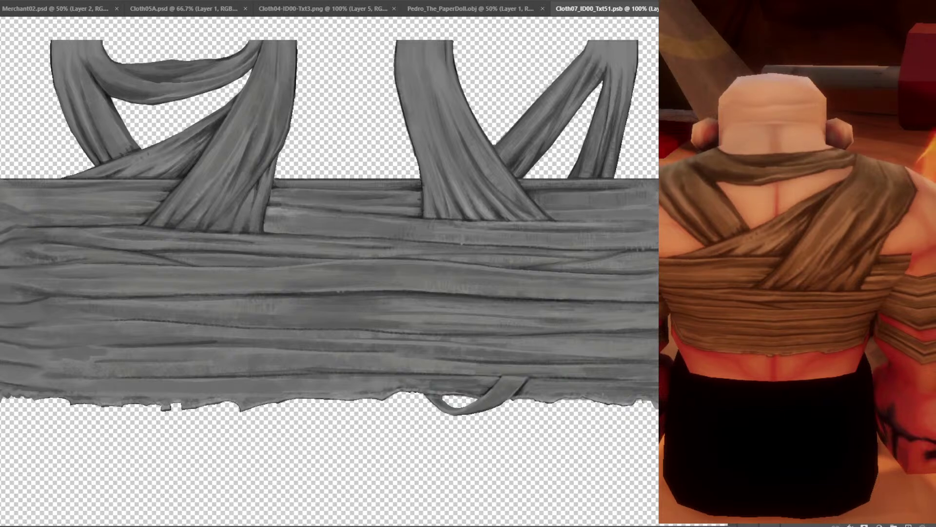
click(480, 9)
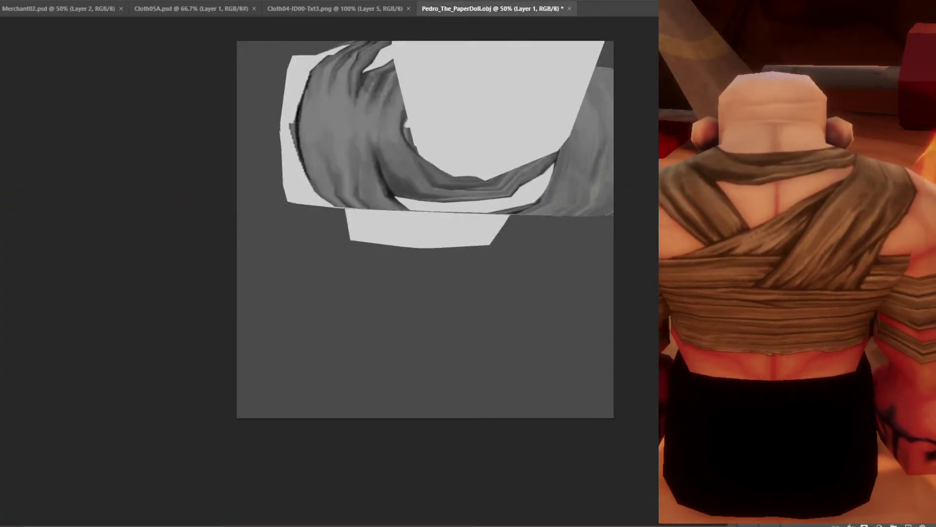
click(418, 136)
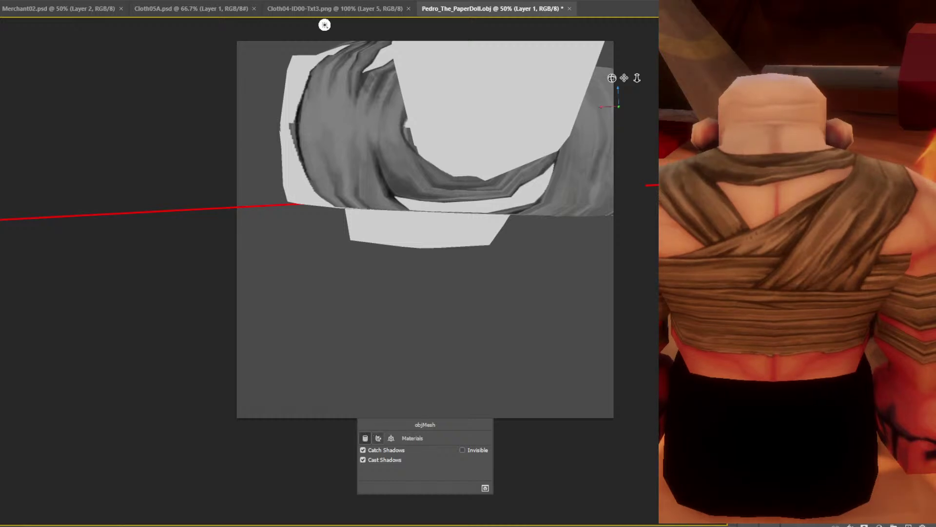
click(378, 438)
click(420, 306)
click(432, 314)
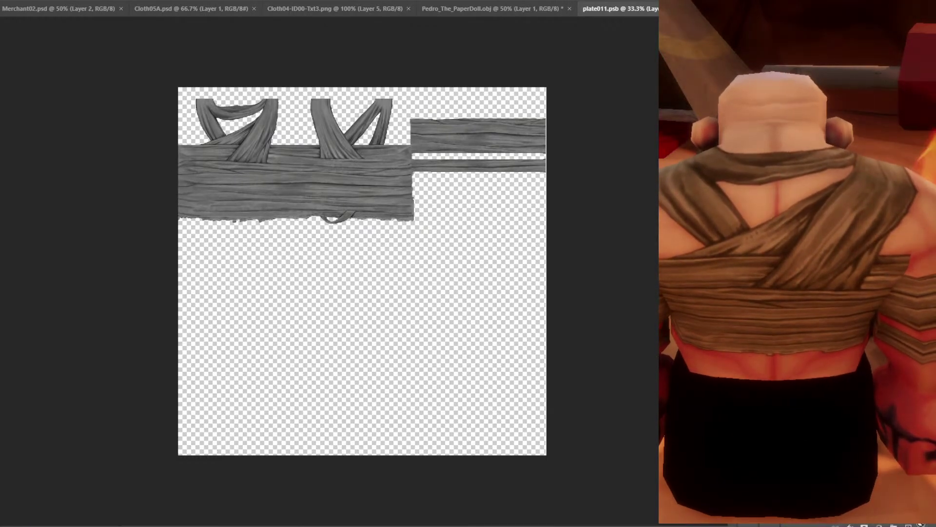
Open the ID00 material's texture Cloth07_ID00_Txt5.png from the paper doll, accepting that edits apply everywhere it is used.
click(492, 8)
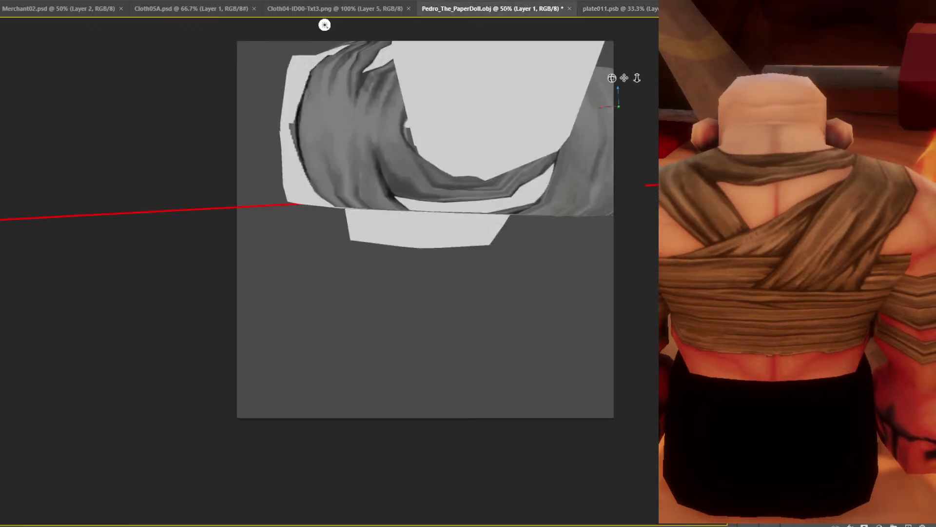
click(620, 9)
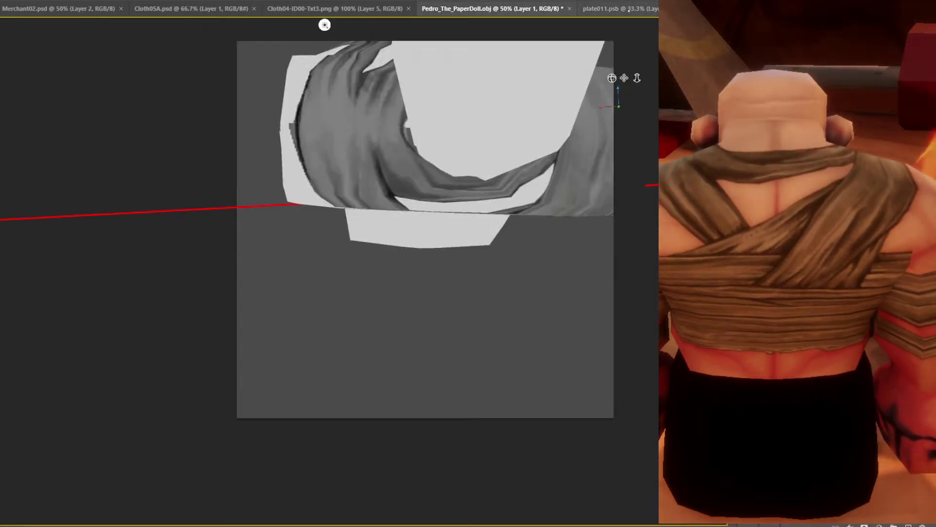
click(492, 9)
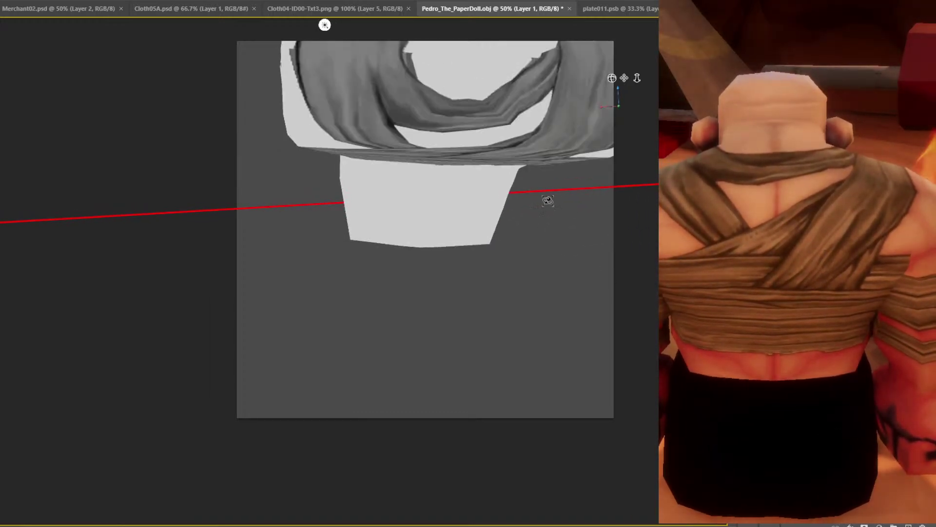
click(405, 88)
click(390, 438)
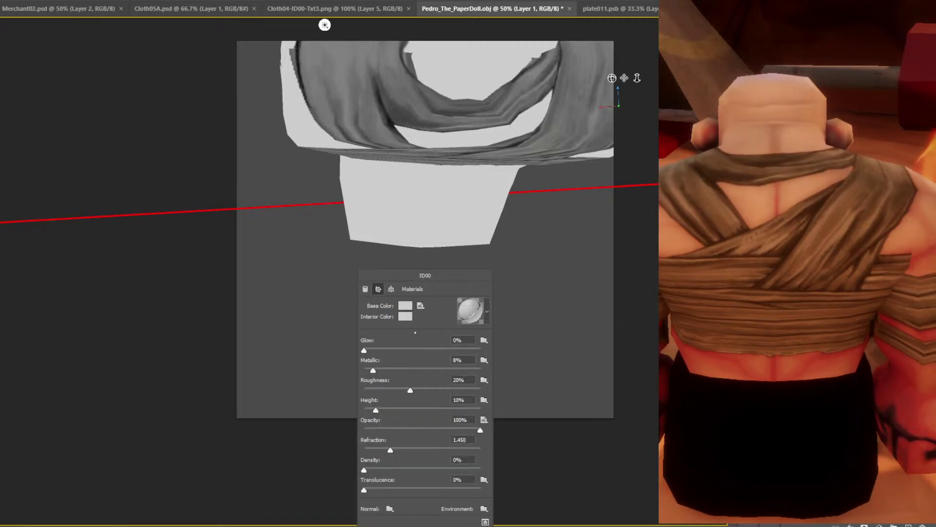
click(437, 362)
click(449, 317)
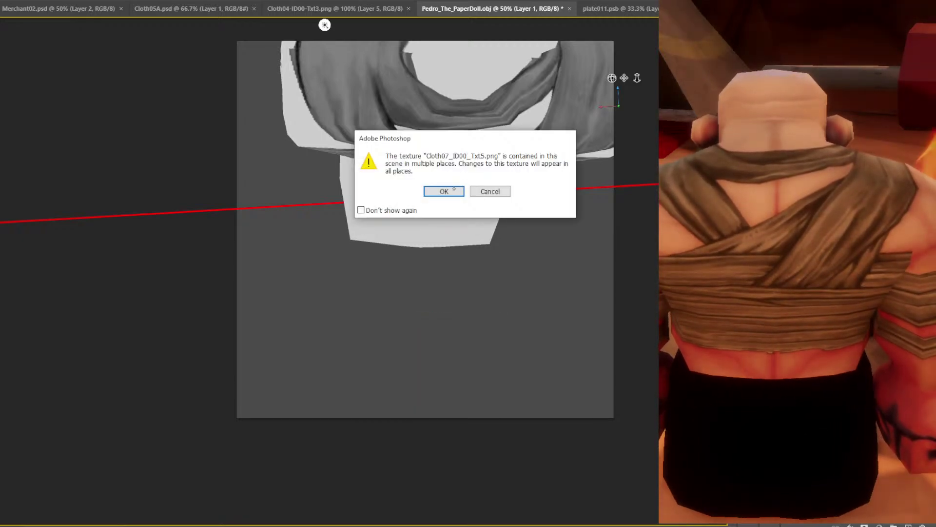
click(454, 190)
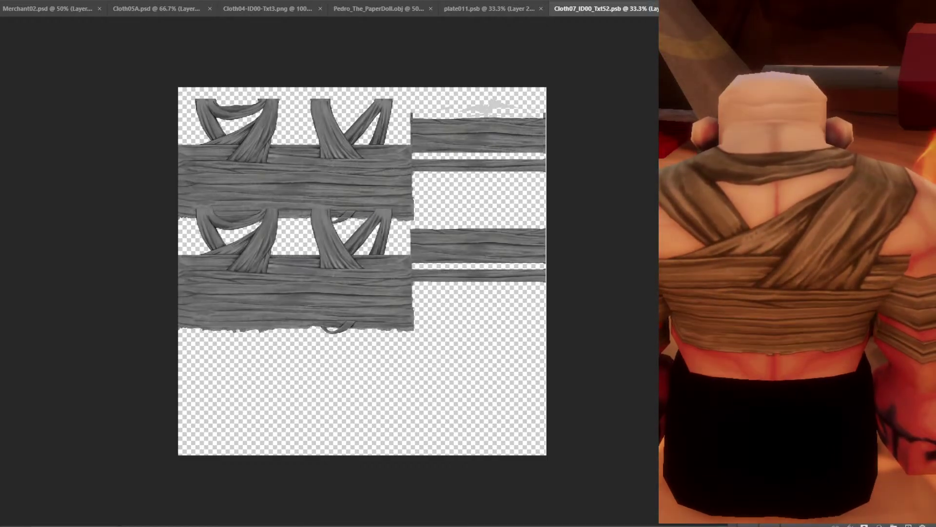
Undo the misplaced lower wrap copy and replace the old wrap in Cloth07_ID00_Txt52.psb with the cleaned version.
key(ctrl+z)
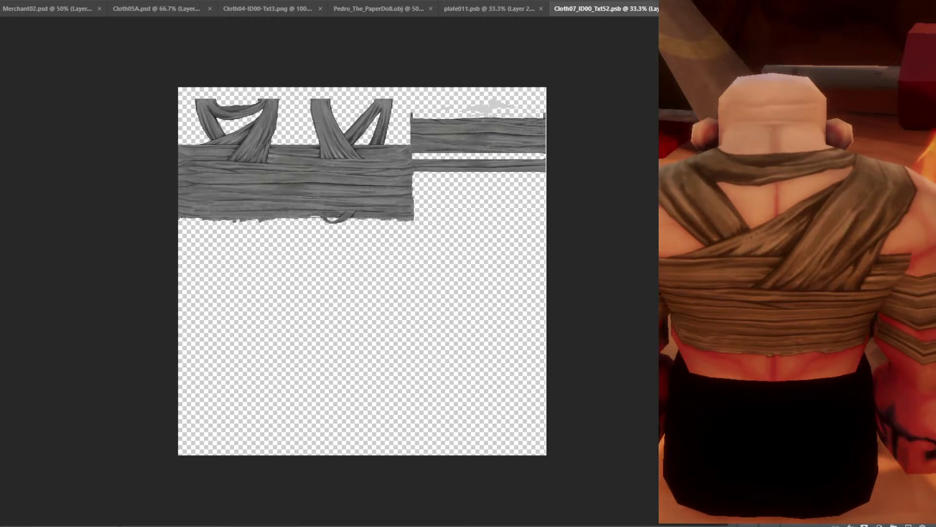
drag(928, 525, 923, 525)
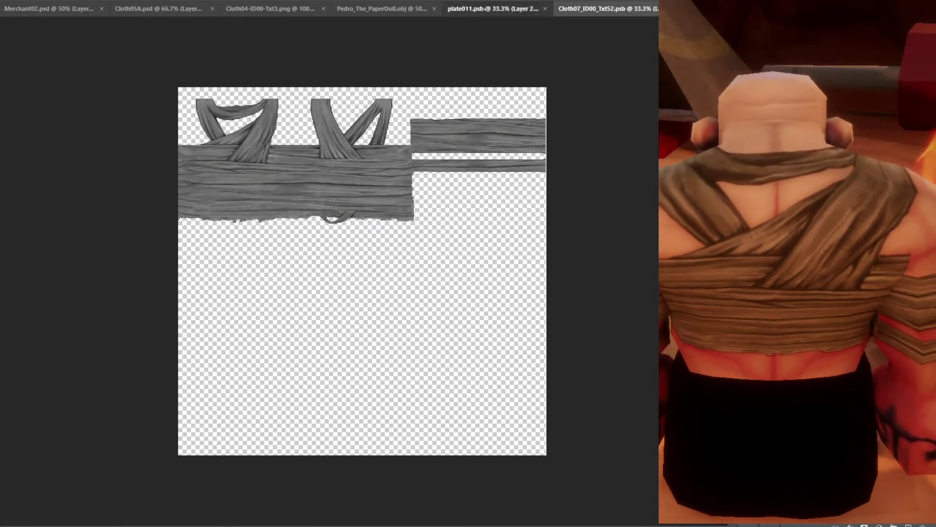
click(494, 9)
key(ctrl+Tab)
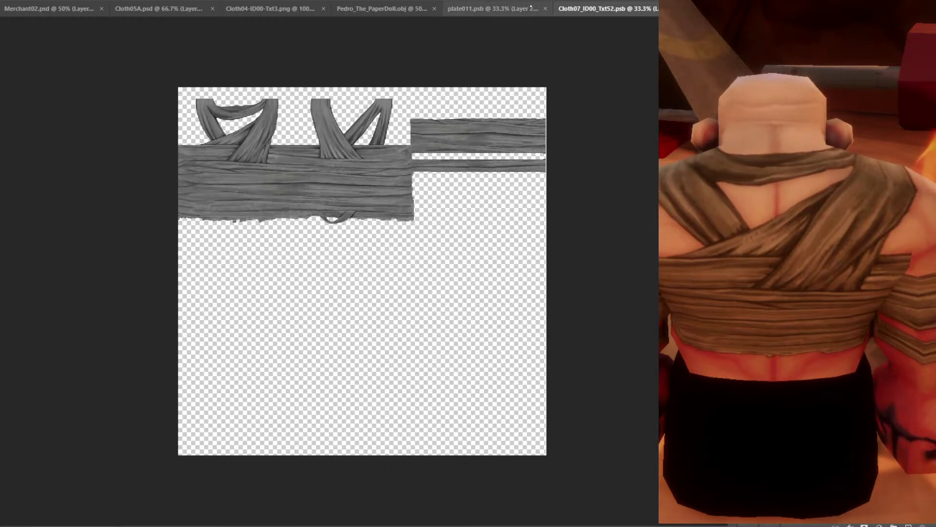
Orbit the Pedro_The_PaperDoll.obj model to check the updated wraps around the shoulders and neck.
click(382, 9)
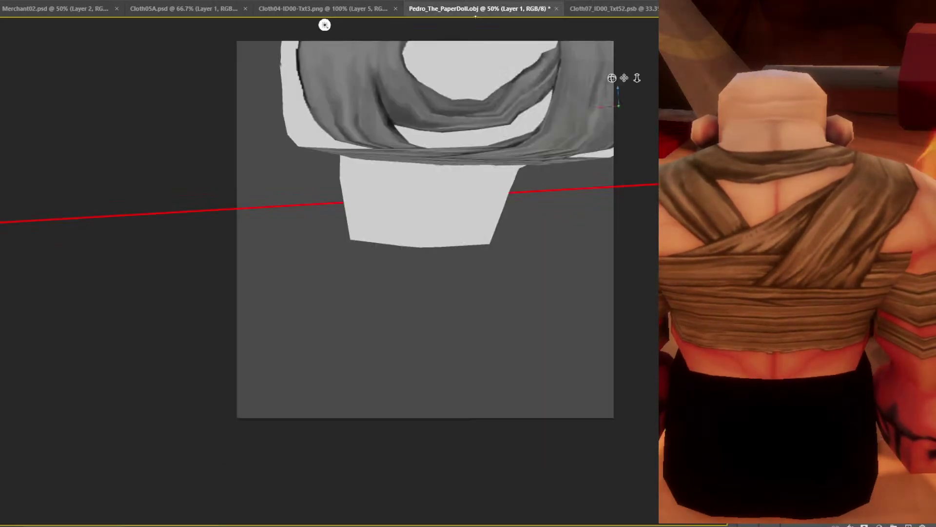
mouse_move(612, 78)
mouse_down()
mouse_move(620, 83)
mouse_move(612, 78)
mouse_up()
drag(459, 24, 269, 517)
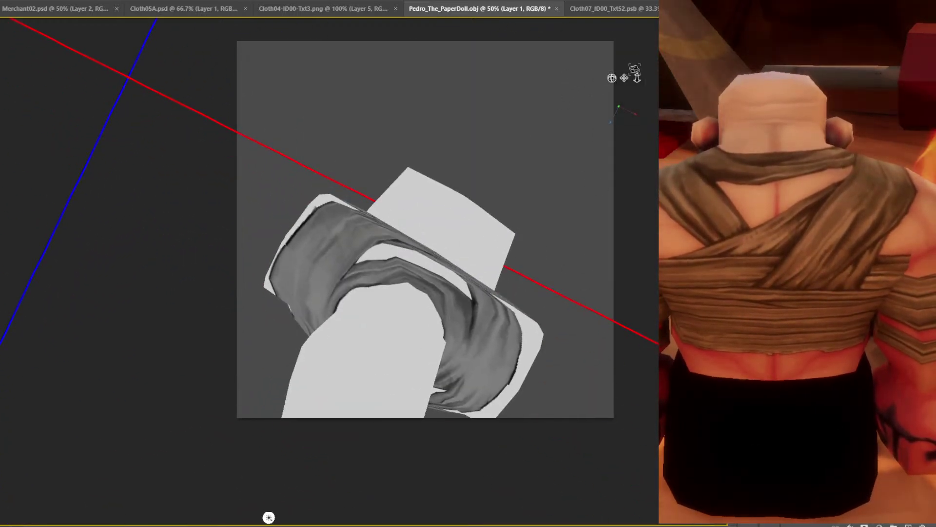
drag(269, 517, 337, 24)
drag(624, 78, 621, 109)
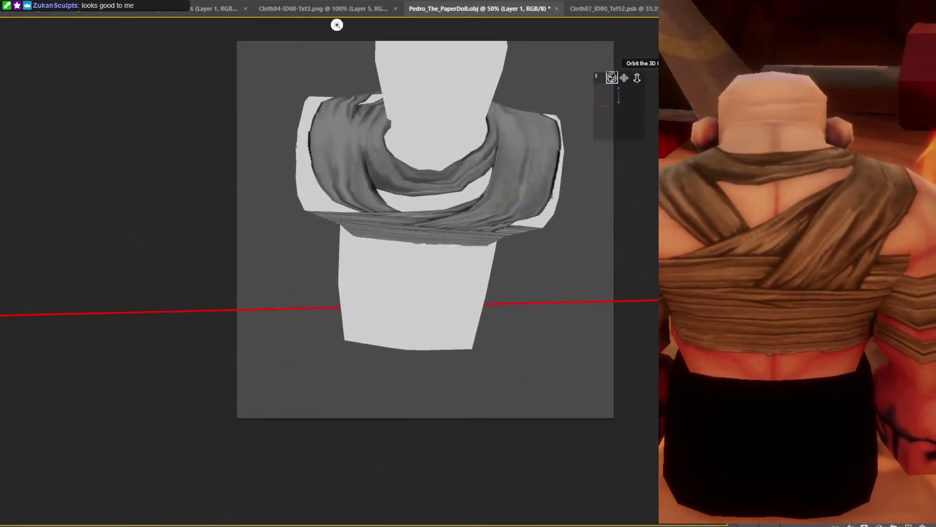
drag(336, 23, 307, 23)
Examine the edges of the front straps in Cloth07_ID00_Txt52.psb at close range for stray pixels.
click(583, 10)
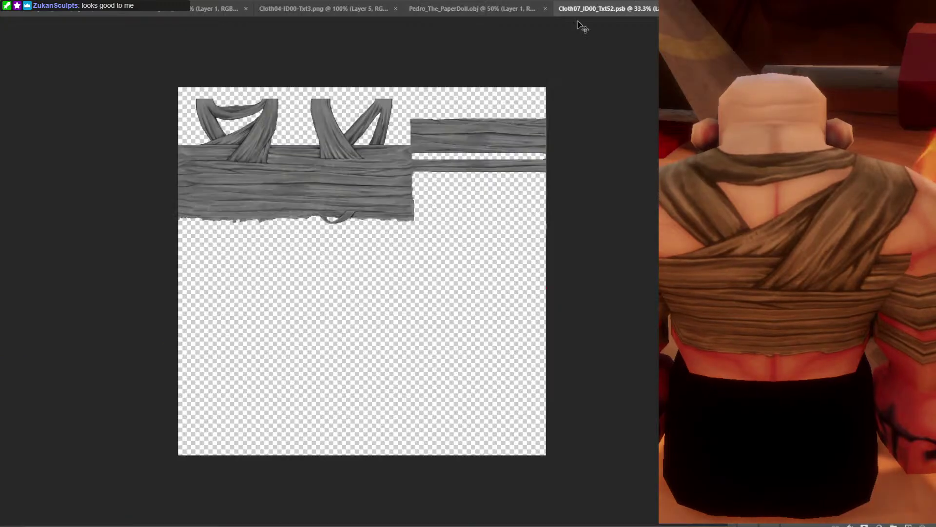
scroll(449, 79, up, 5)
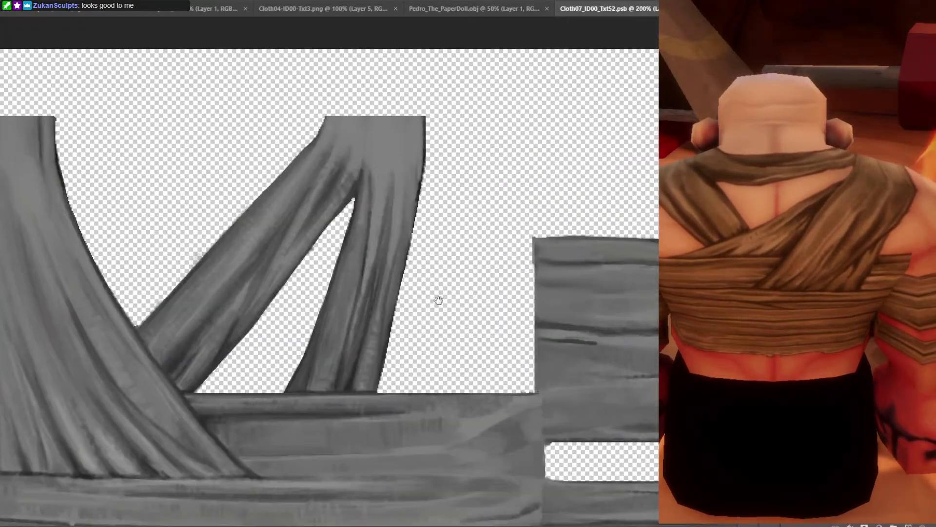
key(ctrl+plus)
drag(495, 161, 517, 239)
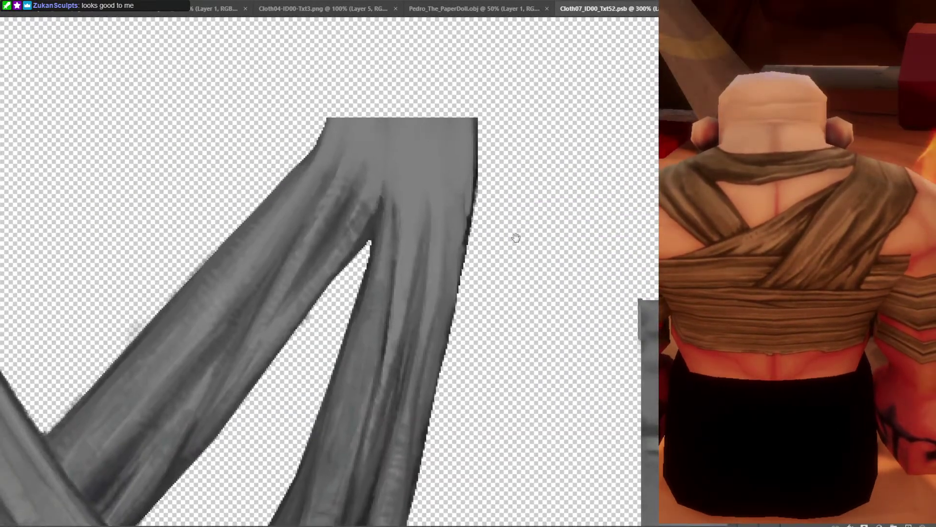
key(ctrl+minus)
drag(366, 253, 570, 241)
drag(303, 217, 552, 211)
drag(387, 209, 535, 204)
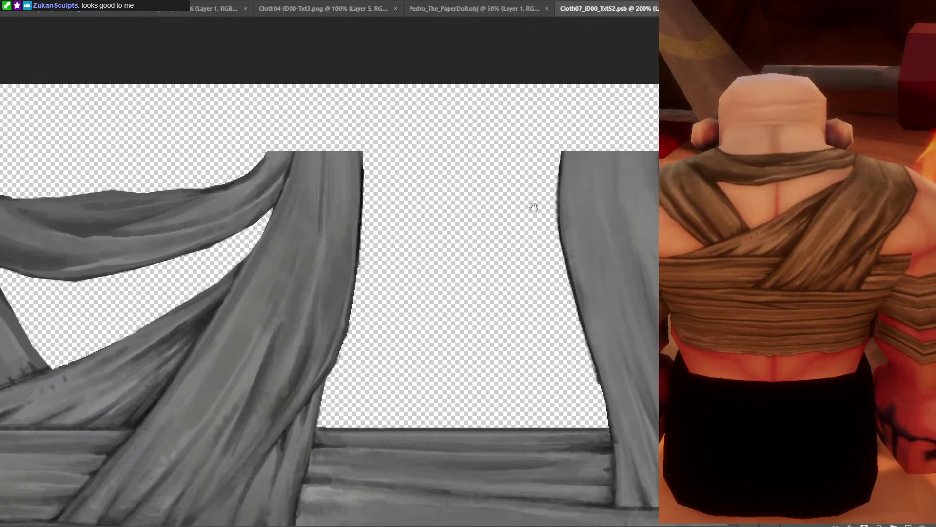
Lasso and delete the dark fringe protruding from the outer edge of the back strap's upper end in Cloth07_ID00_Txt52.psb.
drag(424, 207, 533, 208)
key(ctrl+plus)
drag(605, 152, 546, 196)
key(ctrl+plus)
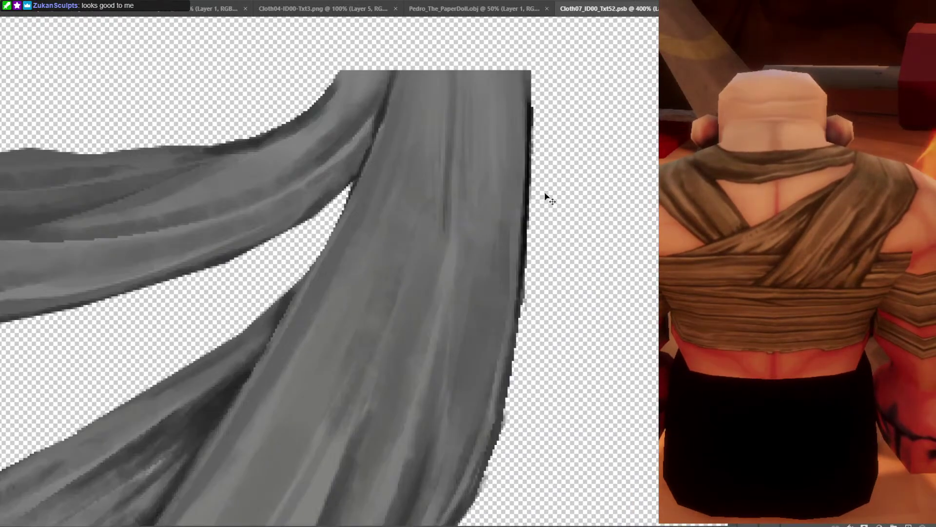
drag(573, 143, 524, 182)
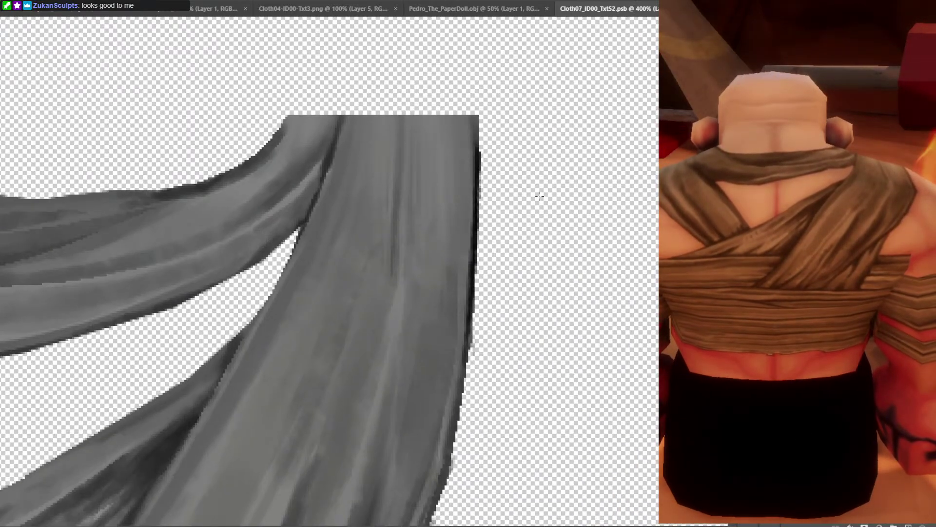
drag(584, 230, 479, 134)
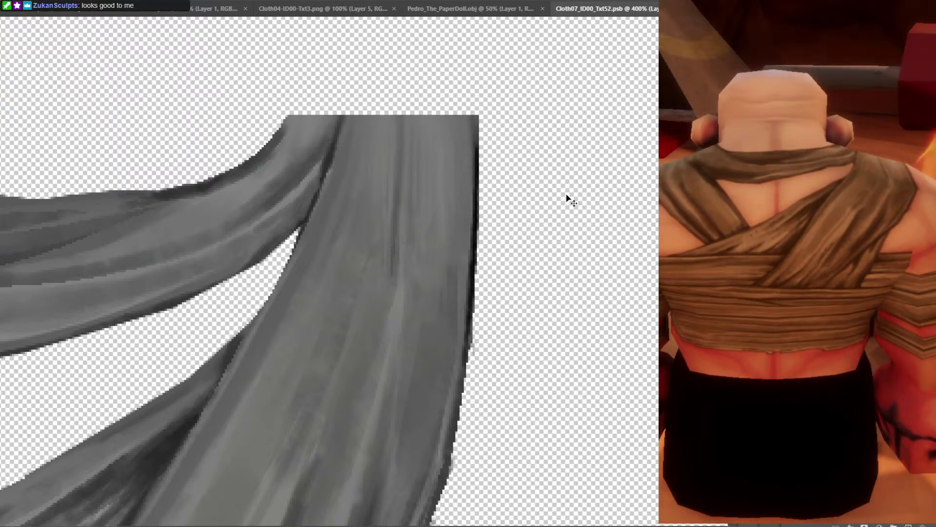
Switch to Cloth05A.psd and locate the same back strap's upper end beside the transparent gap.
click(161, 8)
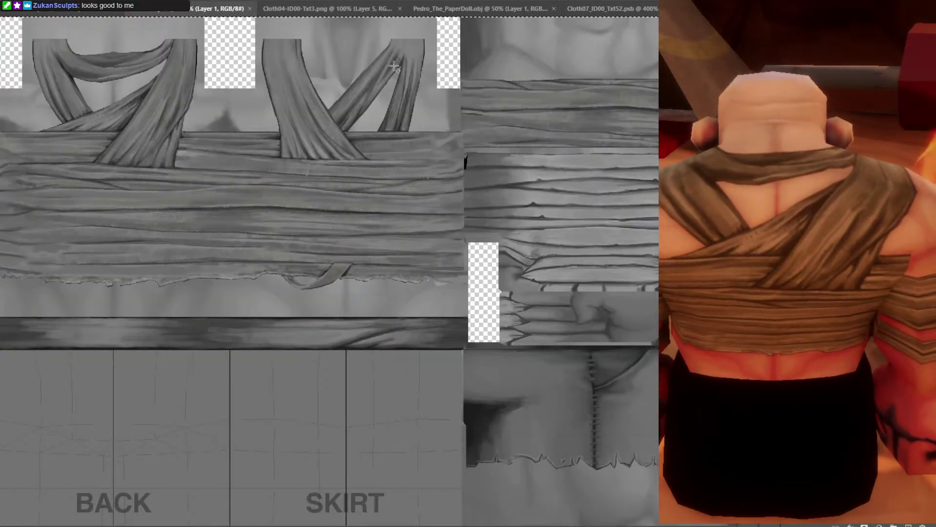
scroll(267, 65, up, 3)
scroll(433, 331, up, 6)
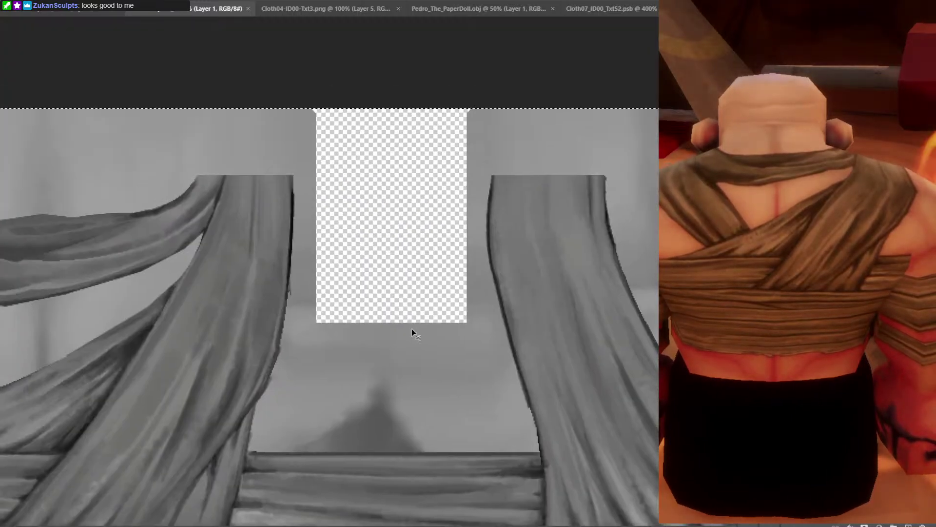
scroll(412, 332, up, 4)
Try to cut away the dark fringe on the outer edge of the back strap's upper end, undoing each attempt.
drag(368, 253, 336, 171)
click(307, 168)
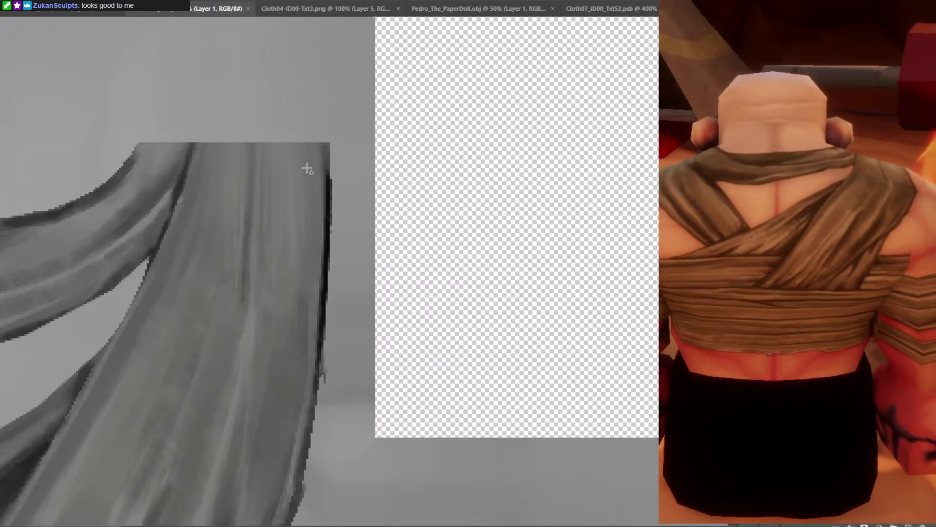
key(Delete)
key(ctrl+z)
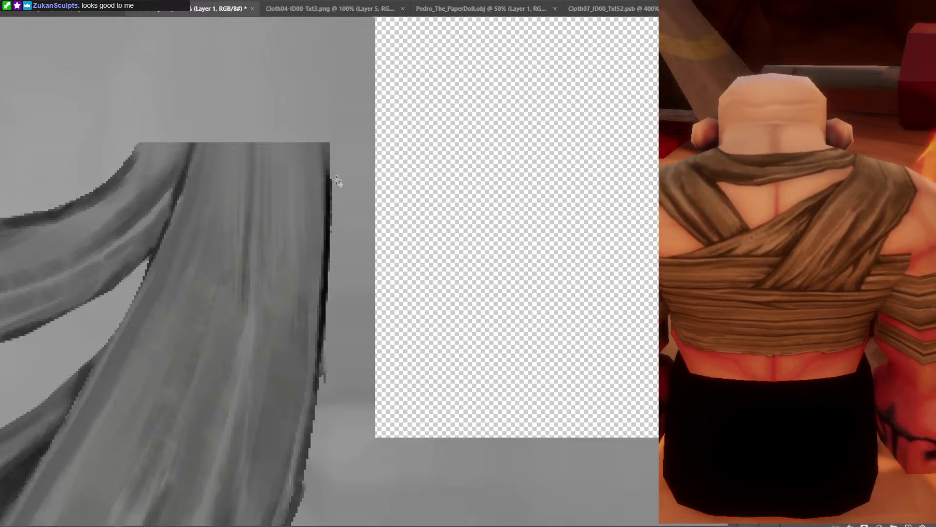
drag(358, 280, 336, 140)
click(285, 158)
key(Delete)
key(ctrl+z)
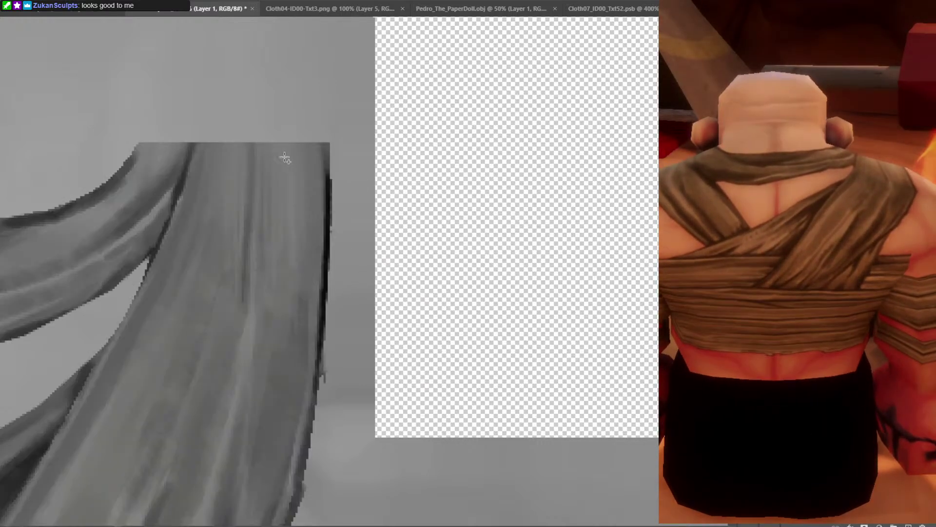
drag(389, 250, 331, 140)
click(303, 207)
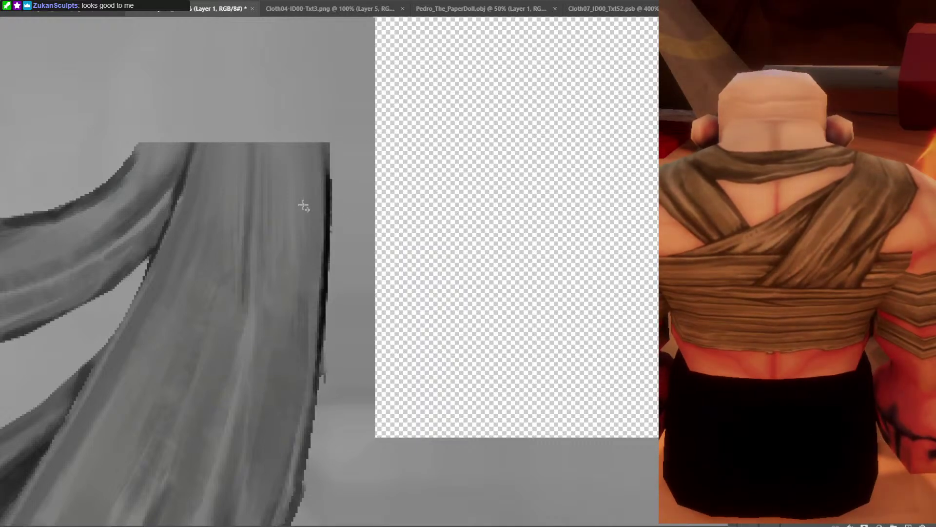
key(Delete)
key(ctrl+z)
Lasso and delete the protruding fringe and stray pixels along the back strap's outer edge, from its upper end down to the chest band.
drag(378, 256, 325, 168)
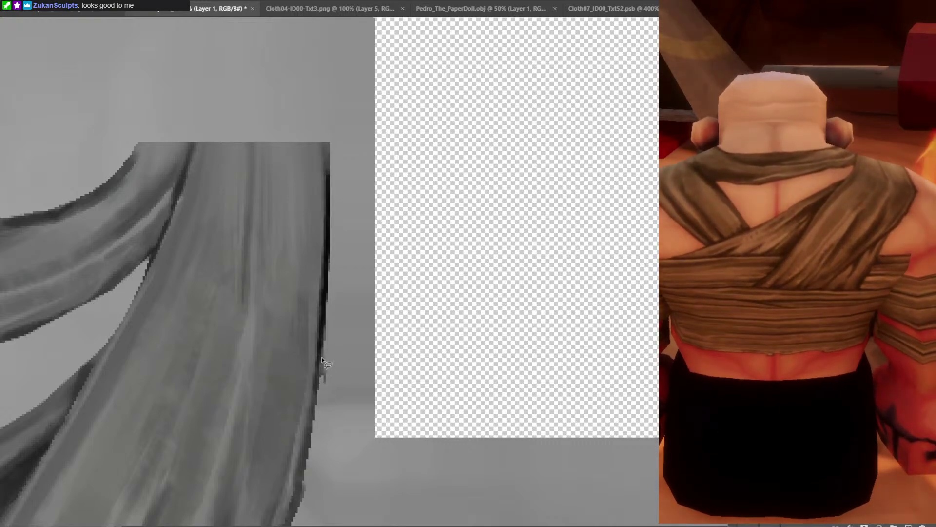
mouse_move(322, 359)
mouse_down()
mouse_move(324, 348)
mouse_move(327, 399)
mouse_move(336, 377)
mouse_move(360, 375)
mouse_move(367, 260)
mouse_move(415, 202)
mouse_up()
key(space)
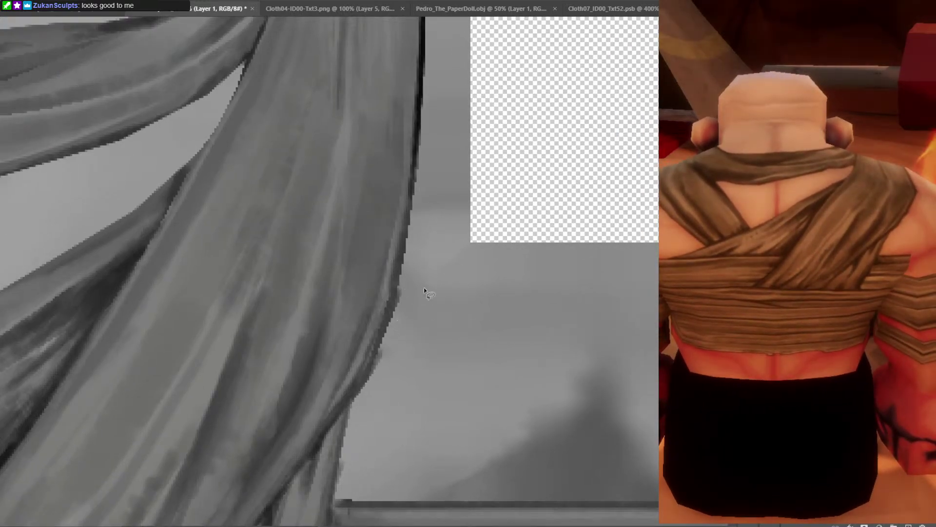
mouse_move(401, 282)
mouse_down()
mouse_move(365, 384)
mouse_move(396, 388)
mouse_up()
click(446, 292)
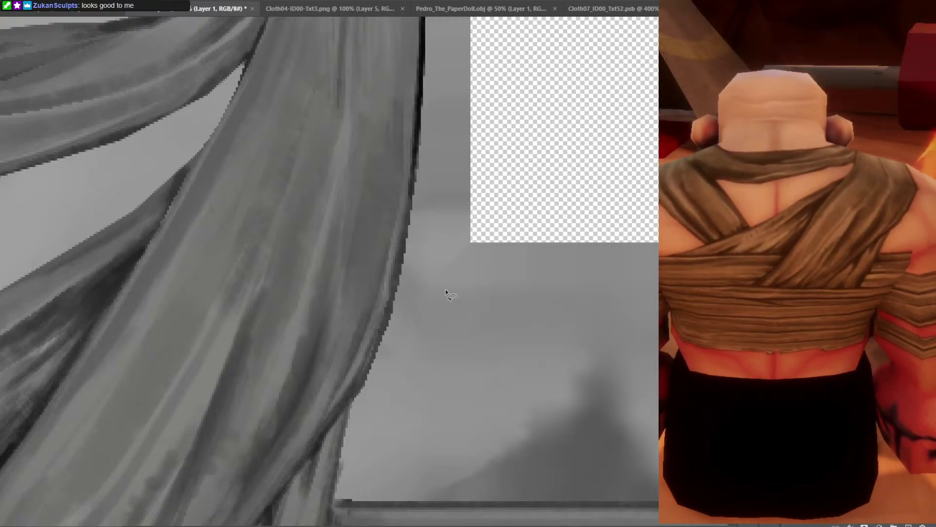
mouse_move(446, 292)
mouse_down()
mouse_move(498, 265)
mouse_move(513, 186)
mouse_up()
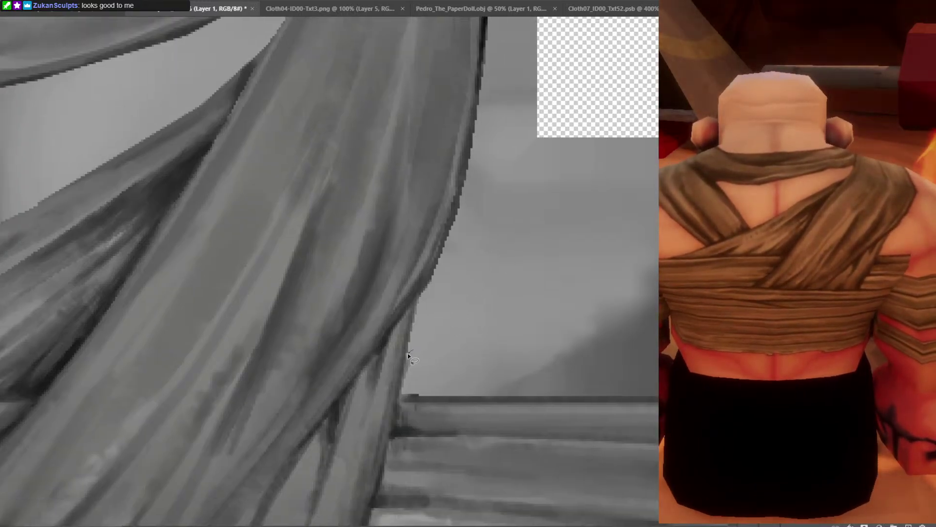
mouse_move(408, 353)
mouse_down()
mouse_move(402, 389)
mouse_move(460, 372)
mouse_up()
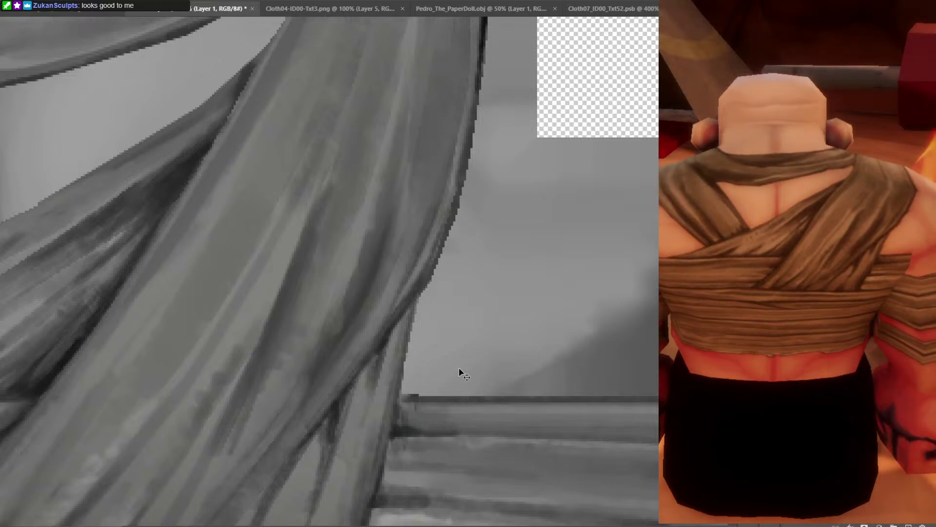
Save Cloth05A.psd, copy the whole wrap layer, paste it into Cloth04-ID00-Txt3.png and save that texture.
scroll(460, 373, down, 4)
key(ctrl+s)
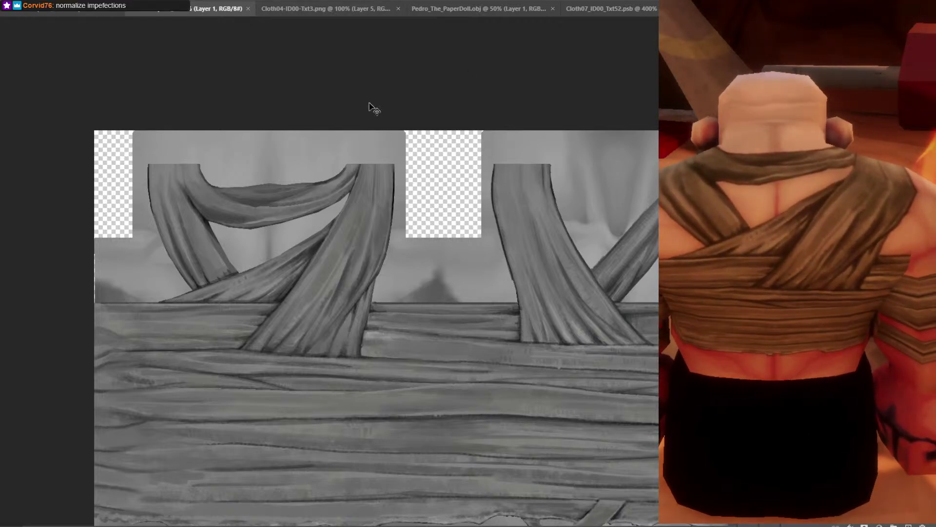
key(ctrl+a)
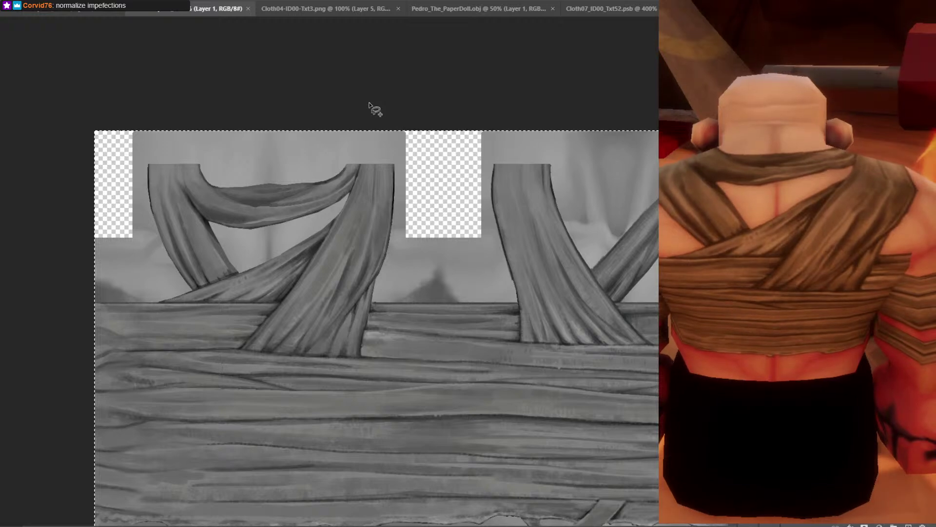
click(289, 9)
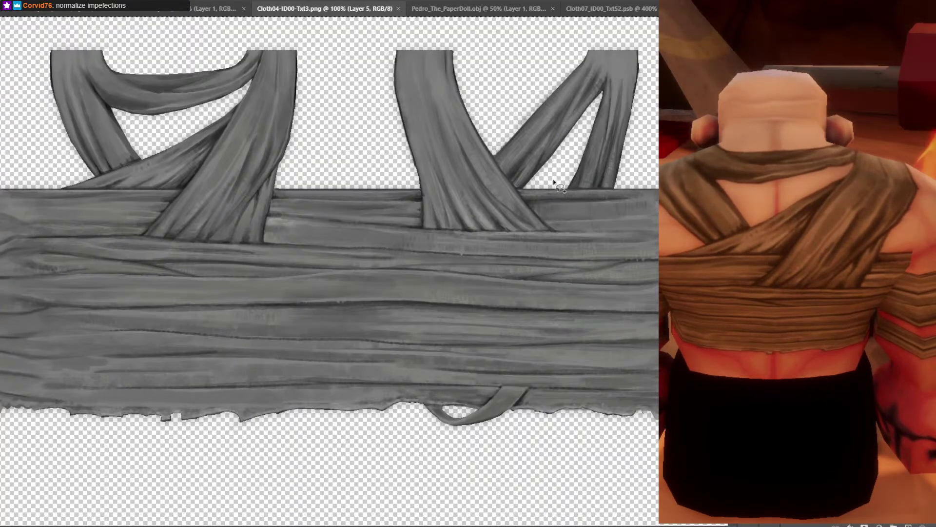
key(ctrl+v)
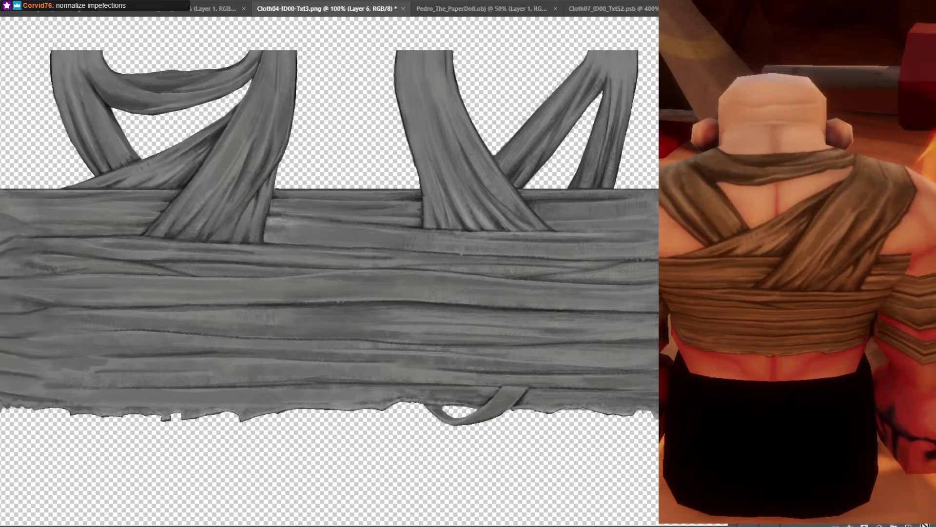
key(ctrl+s)
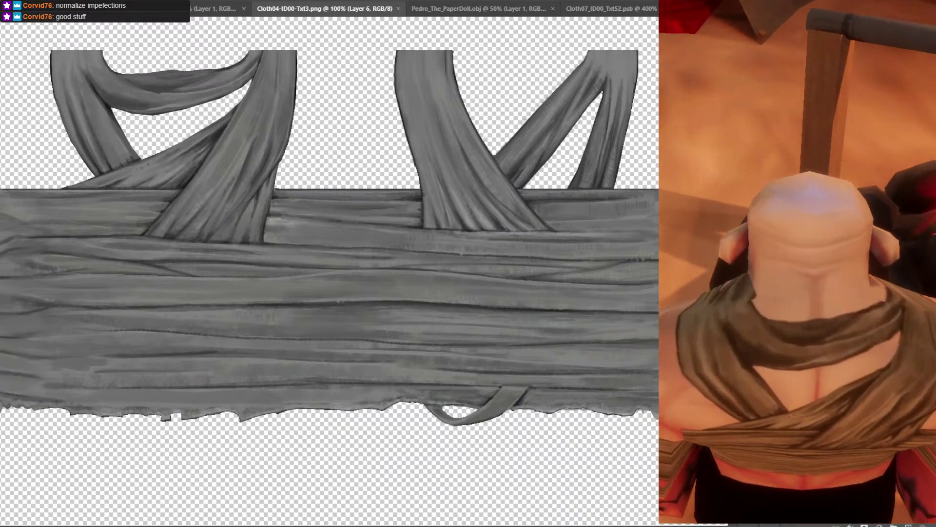
Inspect the back neck band in Cloth04-ID00-Txt3.png and return to the same band in Cloth05A.psd.
drag(303, 47, 412, 107)
scroll(299, 94, up, 3)
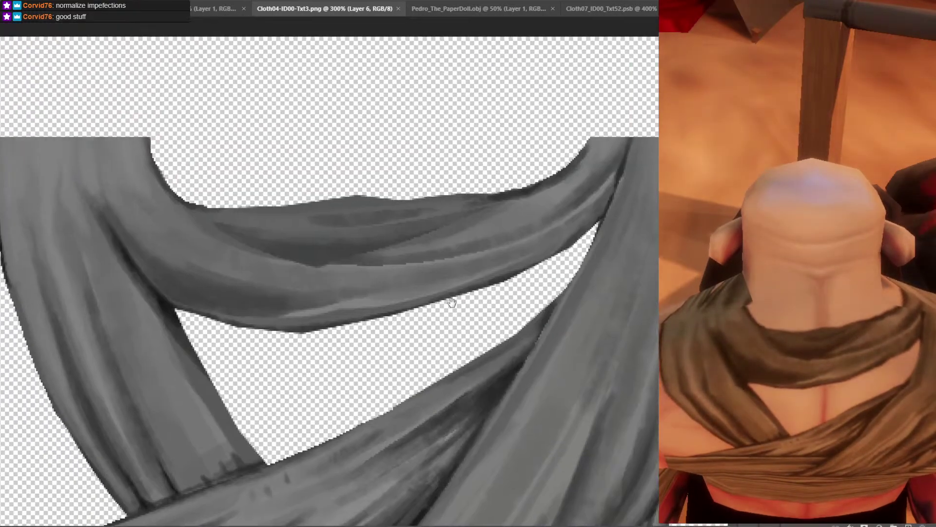
click(219, 10)
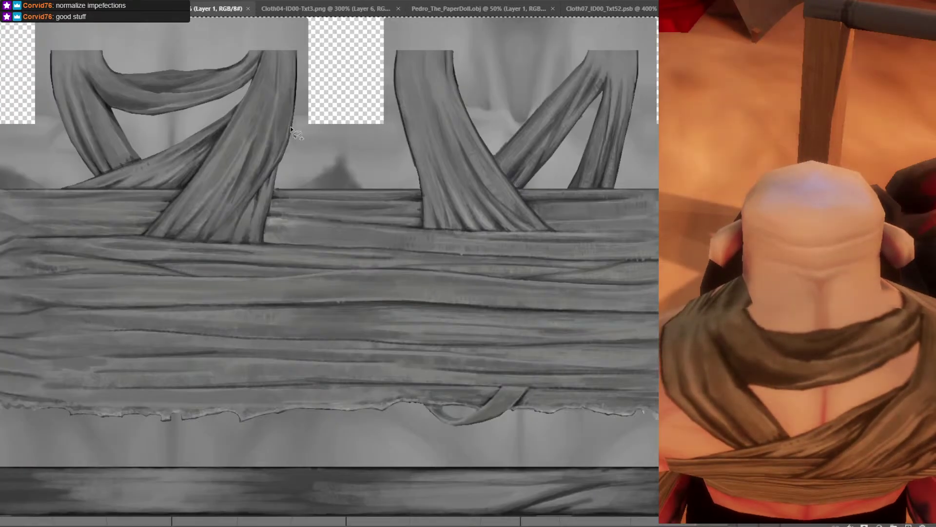
key(ctrl+plus)
scroll(323, 182, up, 3)
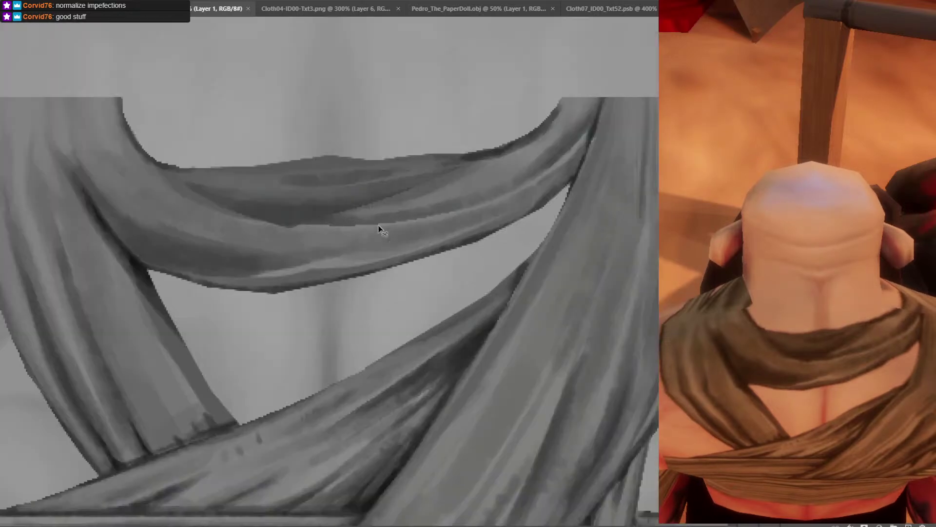
Try to lasso and cut away the raised bumps along the neck band's upper edge.
drag(213, 215, 380, 215)
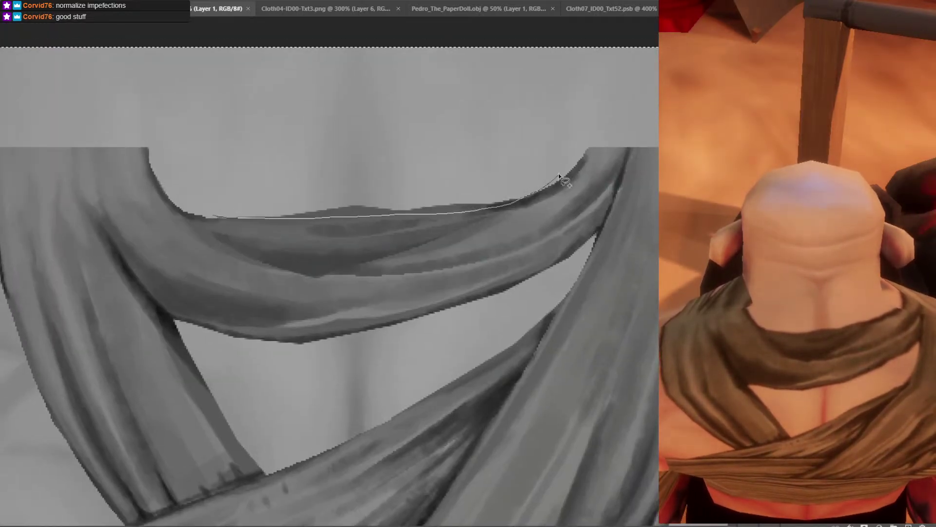
mouse_move(559, 176)
mouse_down()
mouse_move(496, 129)
mouse_move(318, 120)
mouse_up()
key(ctrl+x)
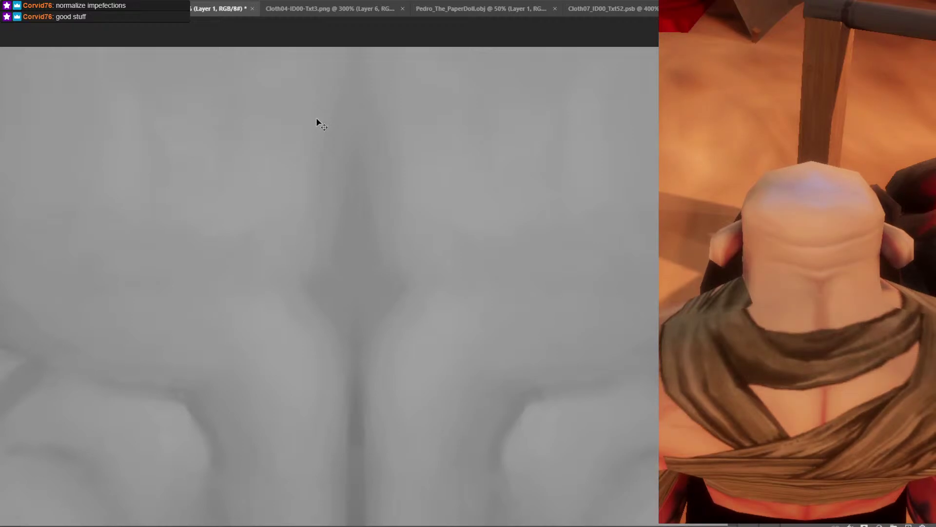
key(ctrl+z)
Lasso and delete the raised bumps along the neck band's upper edge to leave a smooth curve, and clear the selection.
mouse_move(209, 211)
mouse_down()
mouse_move(463, 209)
mouse_move(510, 189)
mouse_move(319, 136)
mouse_up()
key(ctrl+x)
click(428, 184)
drag(299, 209, 417, 213)
key(Delete)
key(ctrl+d)
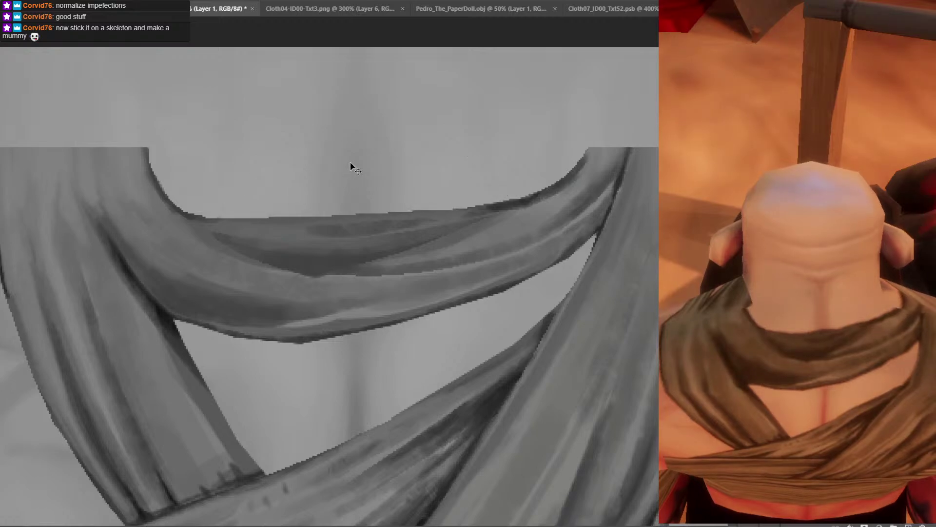
Save Cloth05A.psd and paste a copy of the layer with the trimmed neck band into Cloth04-ID00-Txt3.png, saving it too.
key(ctrl+minus)
key(ctrl+s)
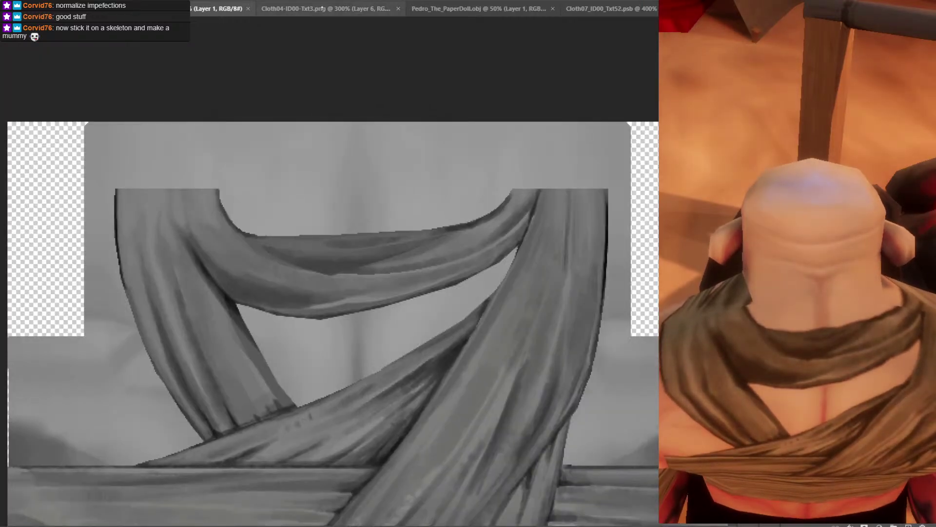
key(ctrl+a)
click(286, 10)
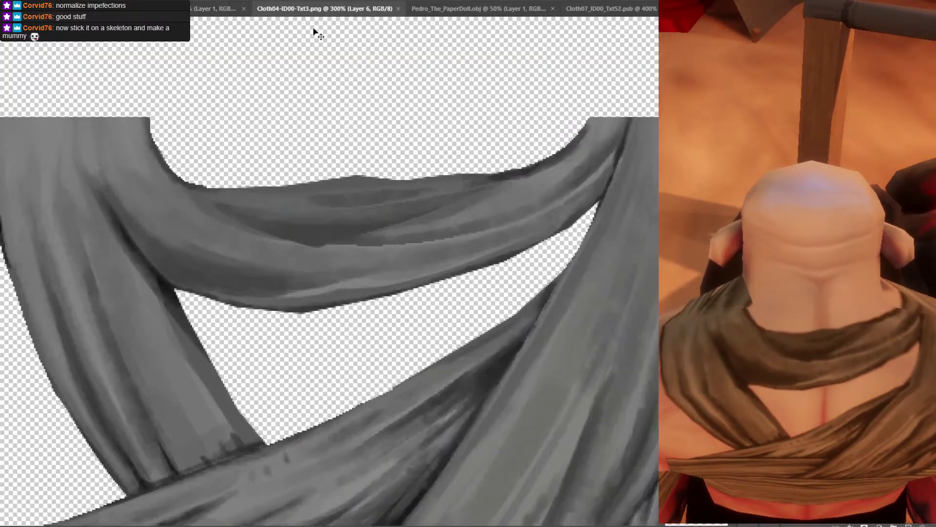
key(ctrl+v)
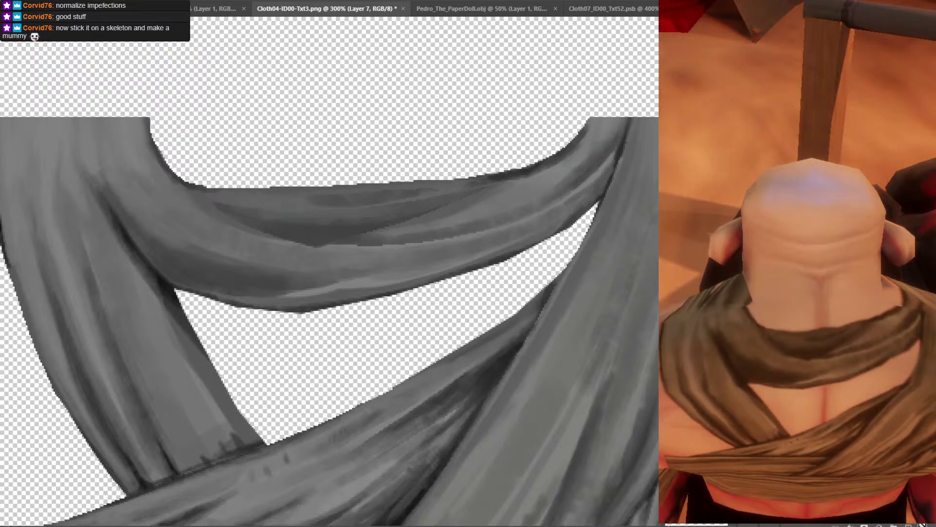
key(ctrl+s)
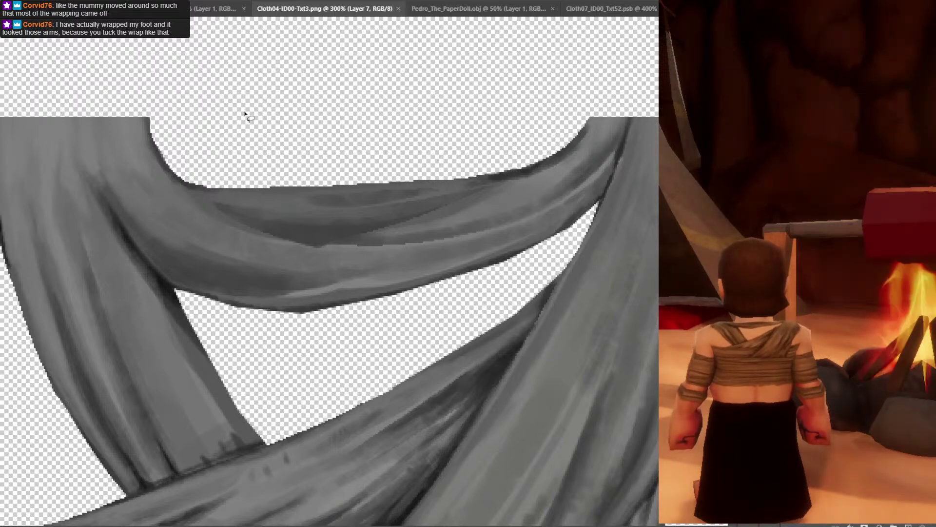
Return from Cloth04-ID00-Txt3.png to the back straps in Cloth05A.psd and clear the whole-canvas selection.
scroll(349, 205, down, 3)
key(ctrl+minus)
key(ctrl+minus)
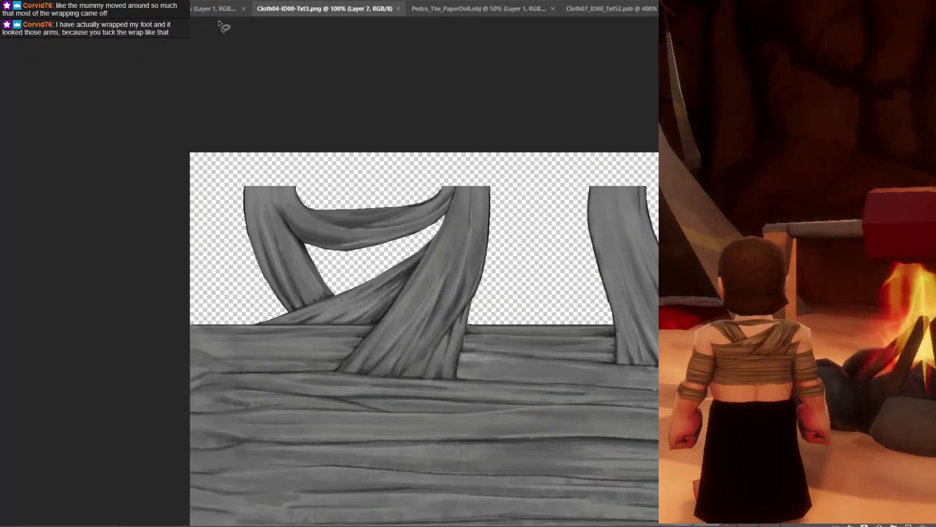
click(202, 8)
click(292, 9)
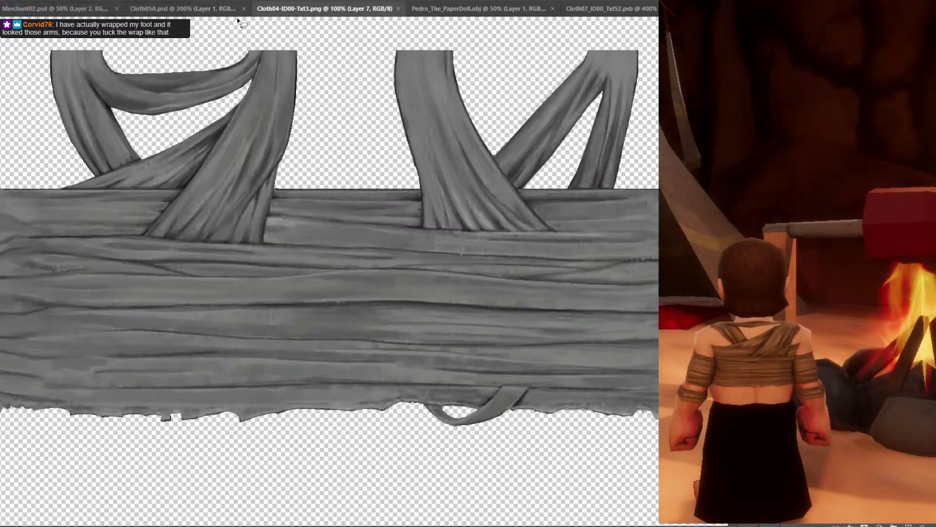
click(219, 8)
drag(251, 141, 342, 190)
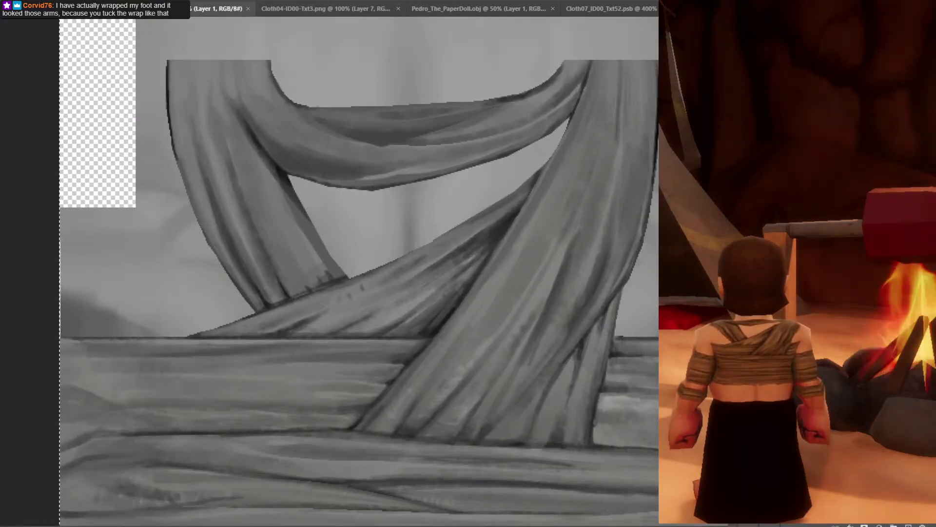
drag(124, 102, 523, 345)
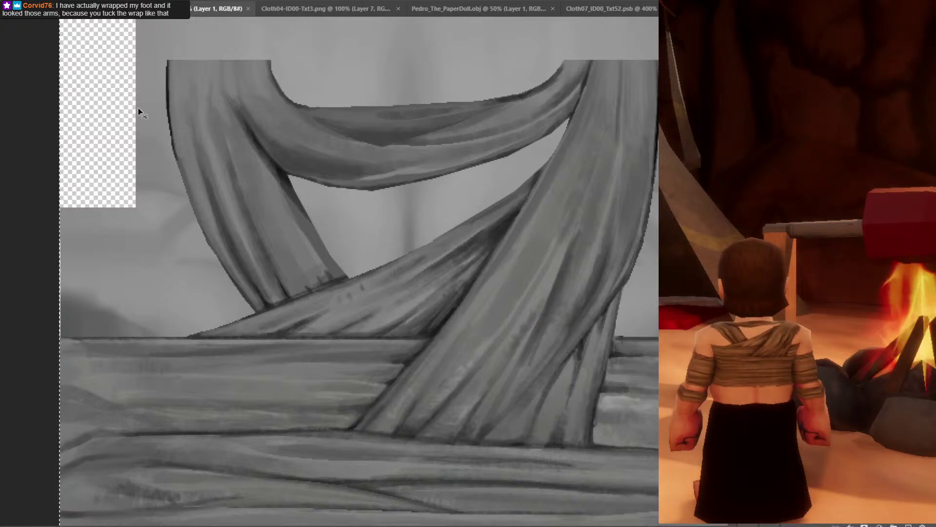
key(ctrl+d)
Try to darken the diagonal back wrap with a large soft brush inside a rectangular selection ending at the chest band.
right_click(1, 38)
click(36, 39)
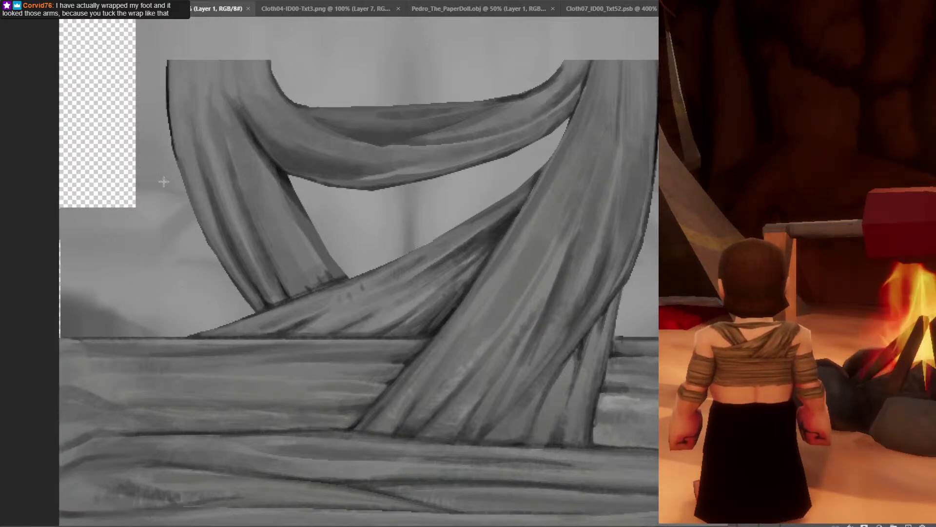
drag(100, 96, 559, 336)
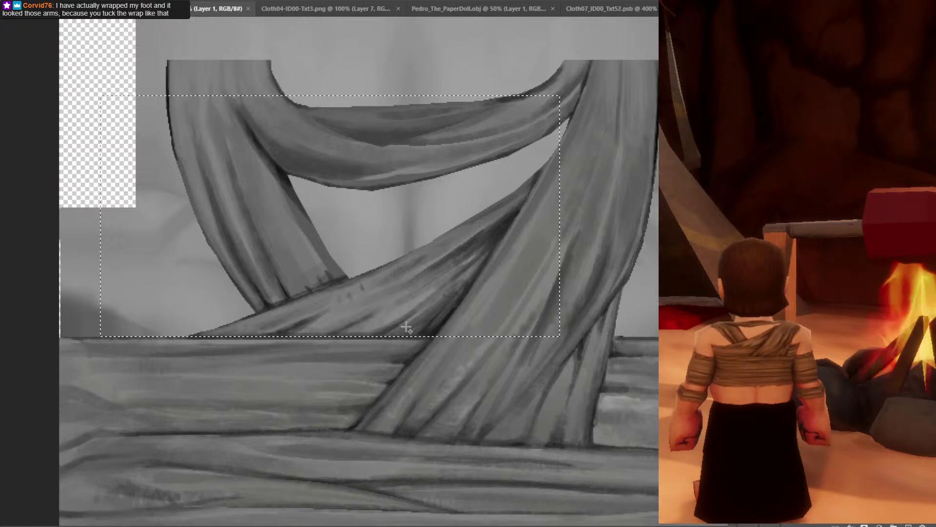
key(b)
key(bracketleft)
key(bracketleft)
key(bracketleft)
key(bracketleft)
key(bracketleft)
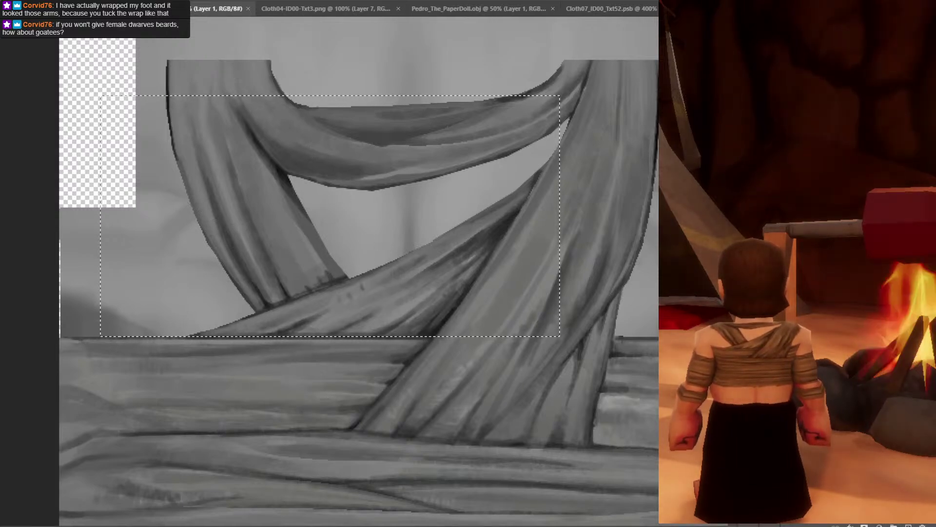
drag(339, 347, 523, 360)
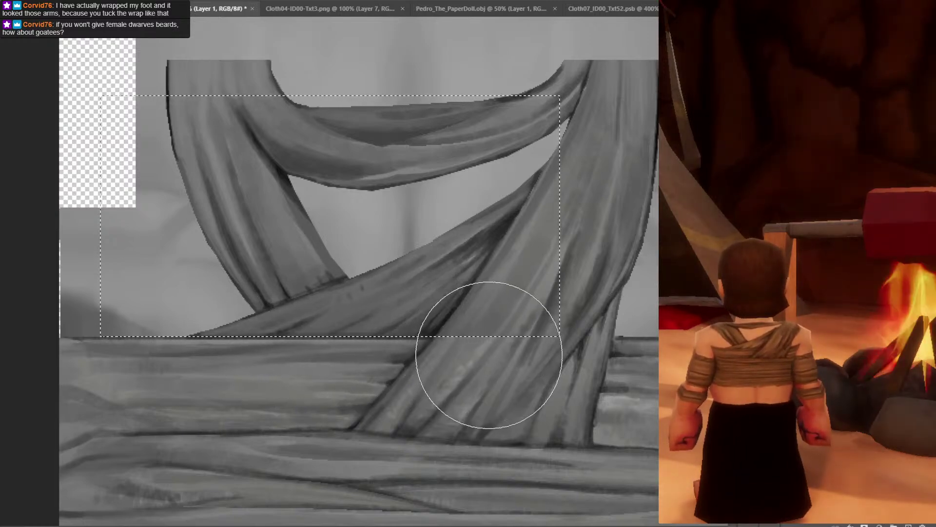
key(v)
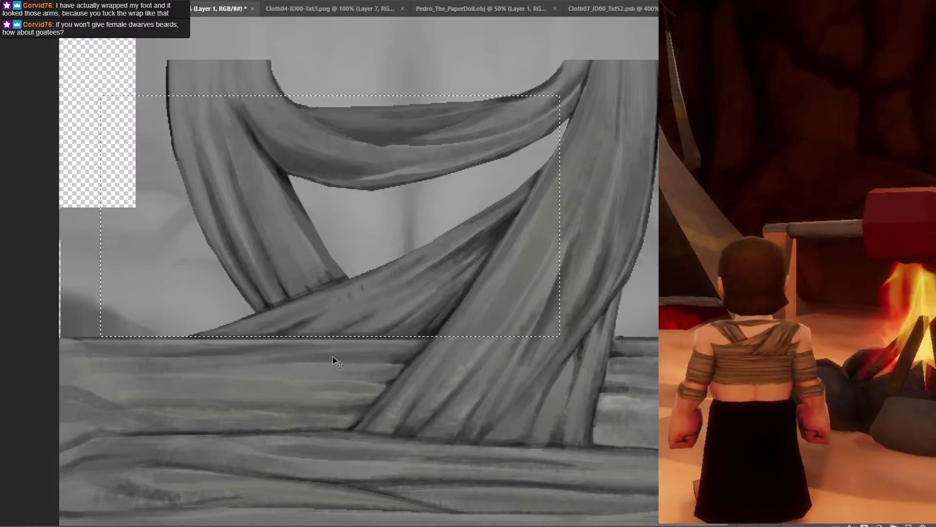
Try the shading above the chest band again with a smaller soft brush, and clear the rectangular selection.
key(b)
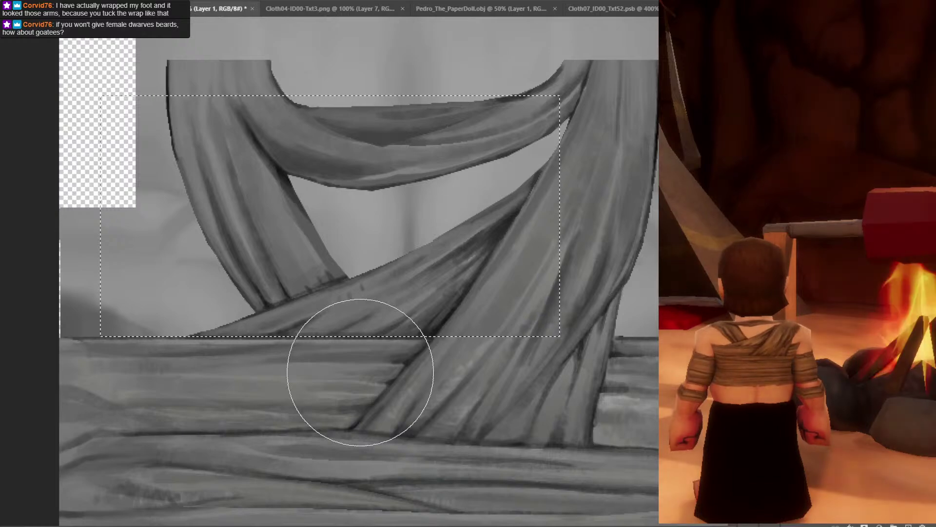
key(bracketleft)
key(bracketleft)
key(bracketleft)
key(bracketleft)
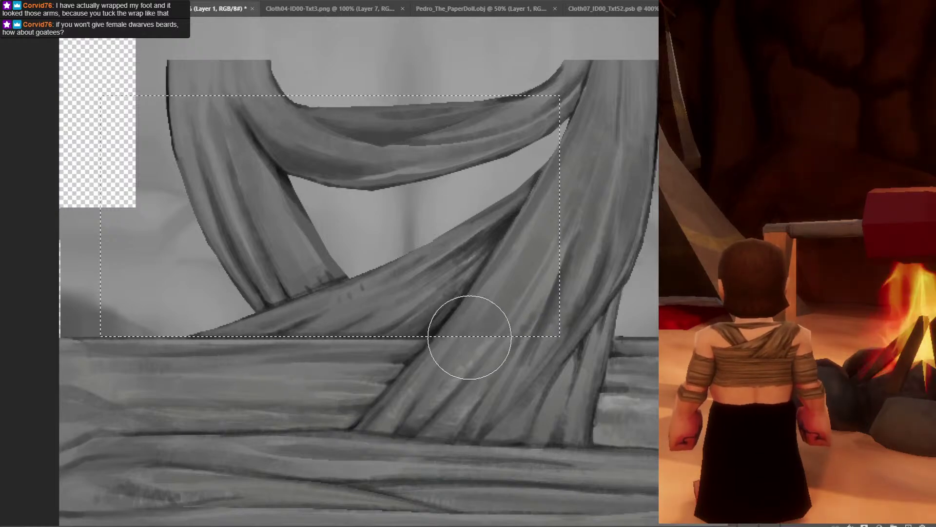
key(v)
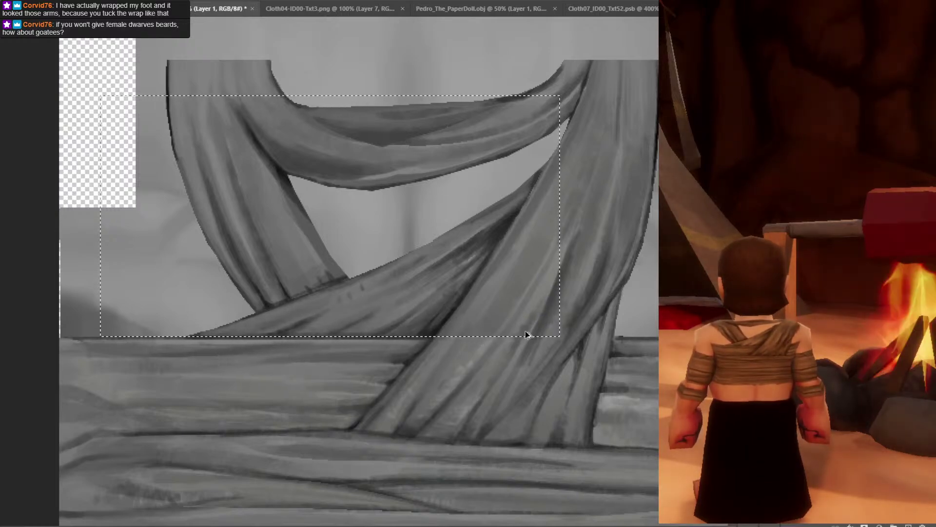
key(ctrl+d)
Outline the diagonal back wrap with a freehand lasso selection along the crossing strap and the top of the chest band.
key(b)
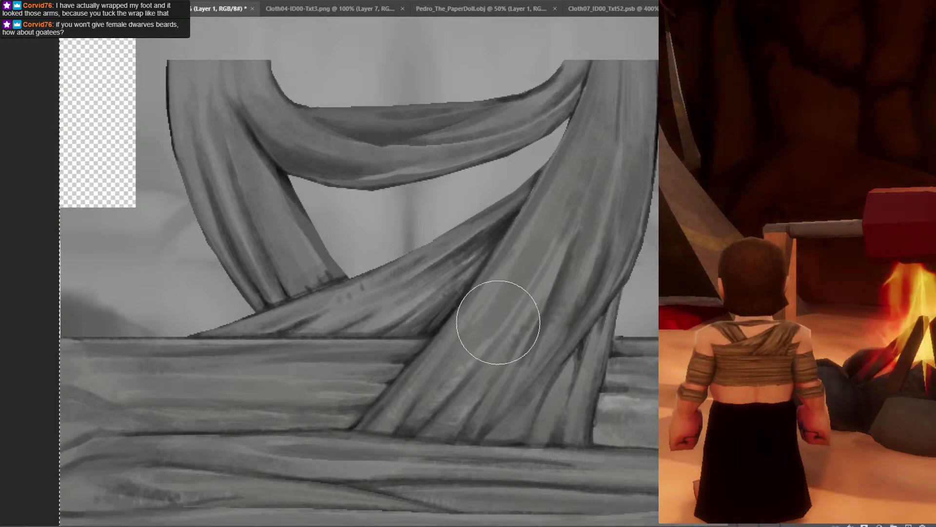
key(l)
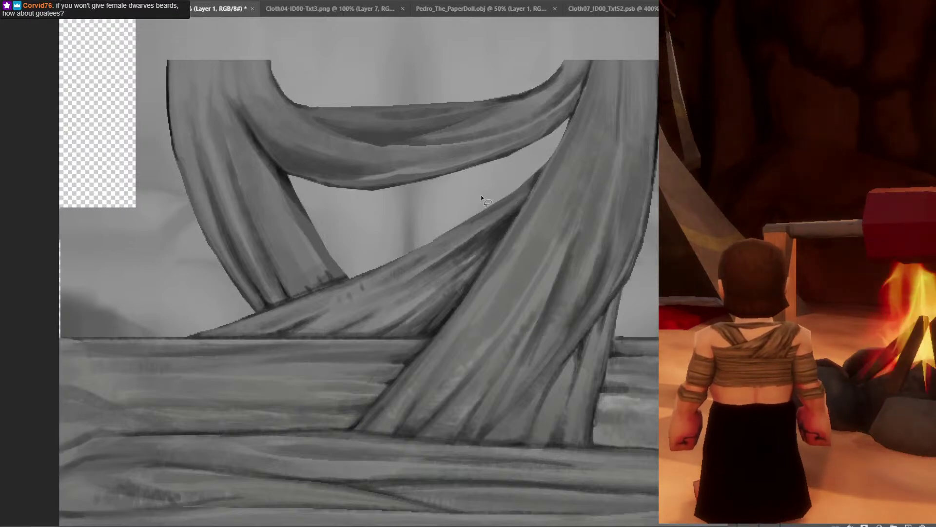
mouse_move(541, 165)
mouse_down()
mouse_move(447, 315)
mouse_move(424, 338)
mouse_move(374, 340)
mouse_up()
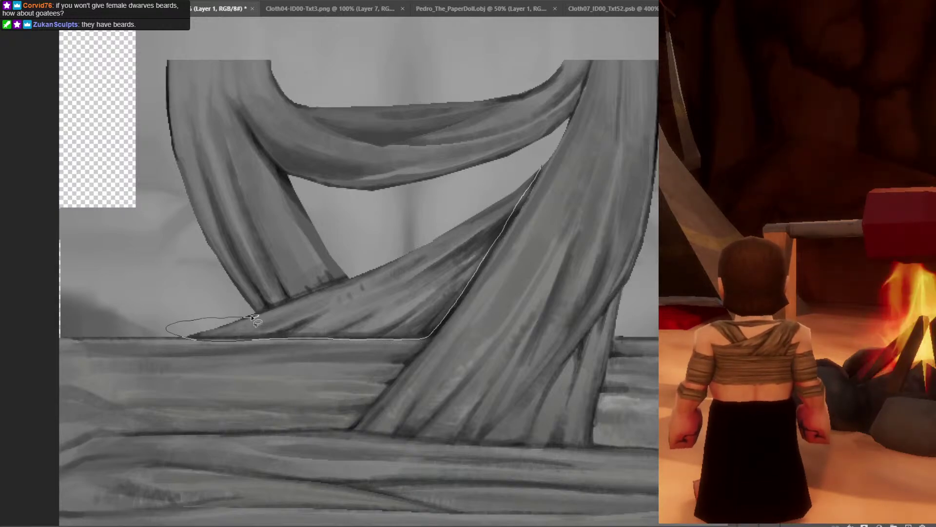
mouse_move(252, 318)
mouse_down()
mouse_move(378, 262)
mouse_move(540, 159)
mouse_up()
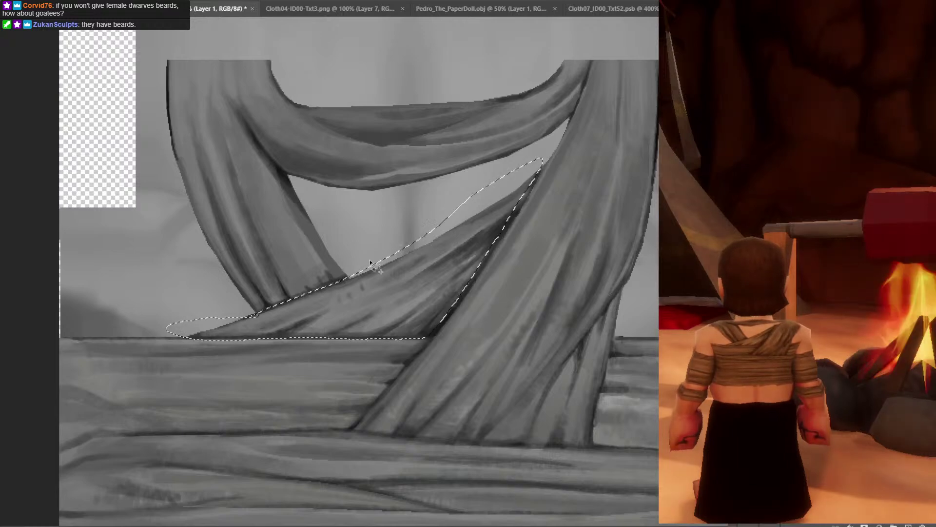
Shade the selected wrap above the chest band with a soft brush and clear the selection.
key(b)
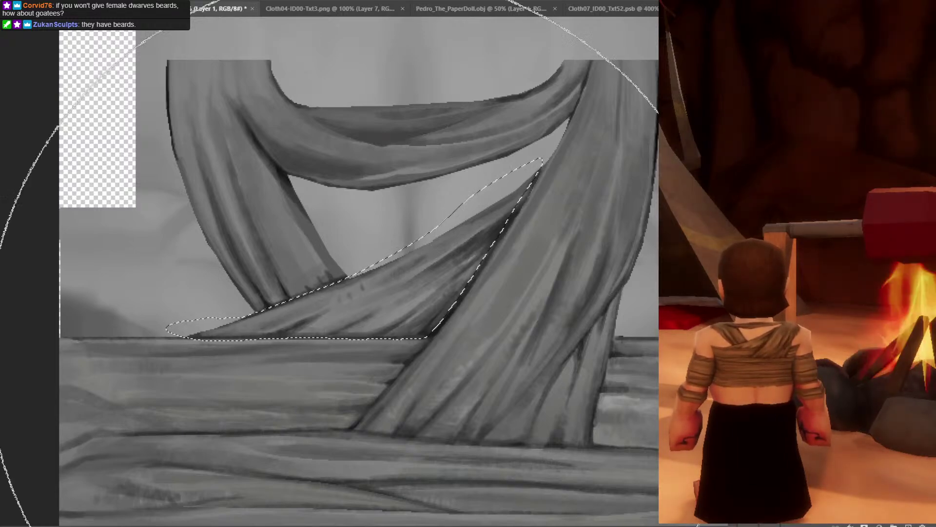
key(b)
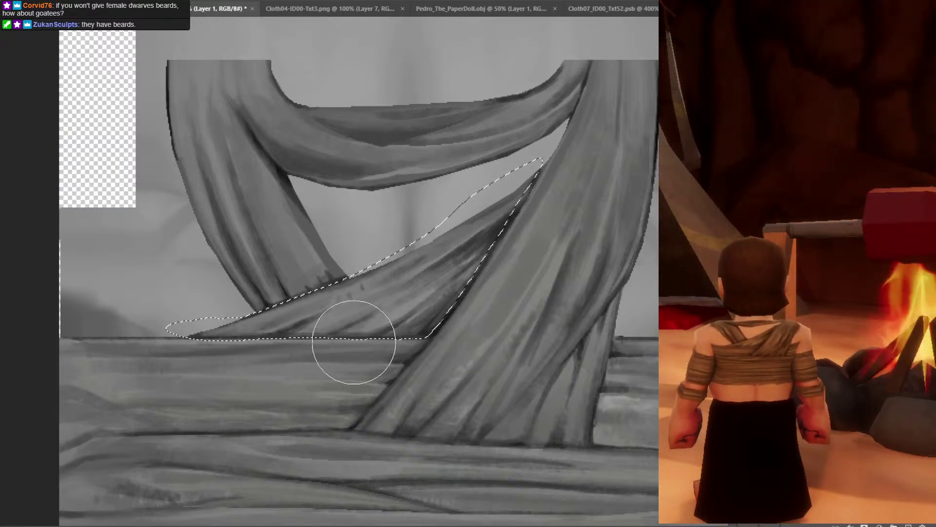
mouse_move(354, 341)
mouse_down()
mouse_move(459, 318)
mouse_move(367, 331)
mouse_move(434, 316)
mouse_move(412, 345)
mouse_move(389, 322)
mouse_move(495, 329)
mouse_move(383, 322)
mouse_move(517, 311)
mouse_up()
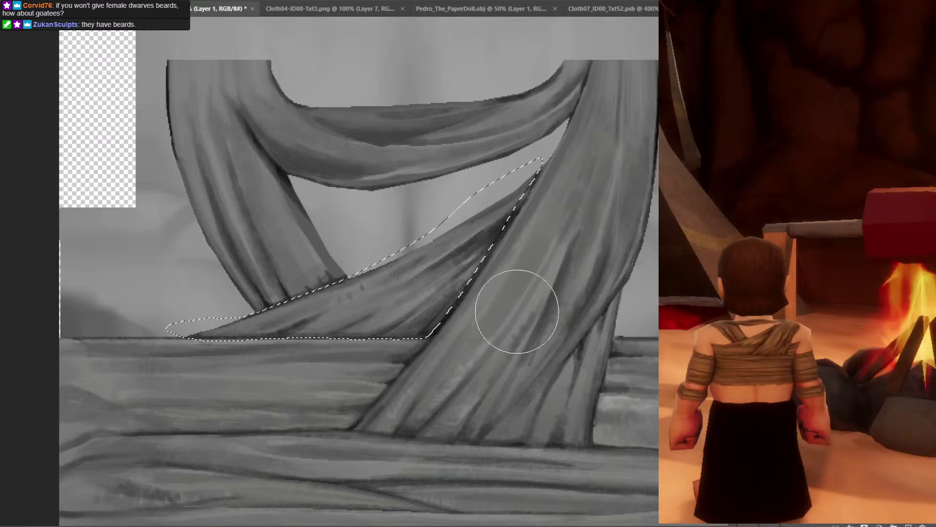
key(v)
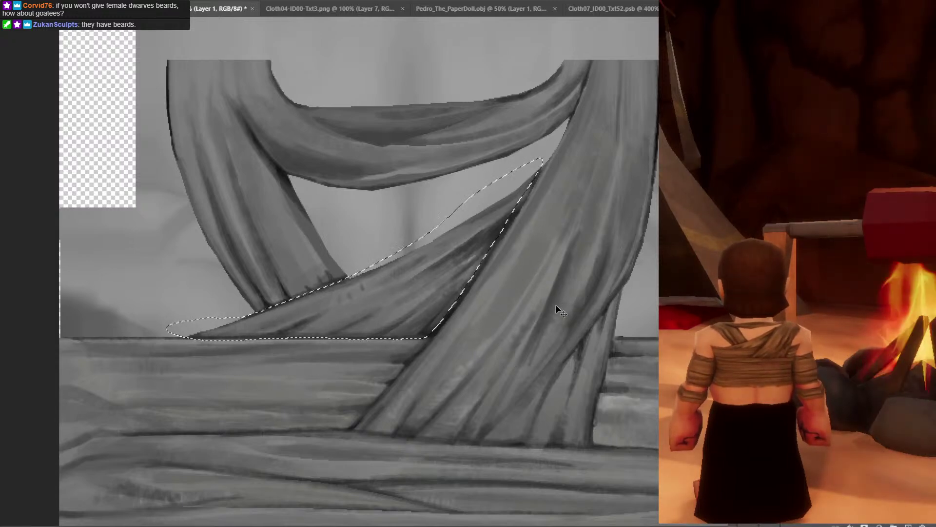
key(b)
key(ctrl+d)
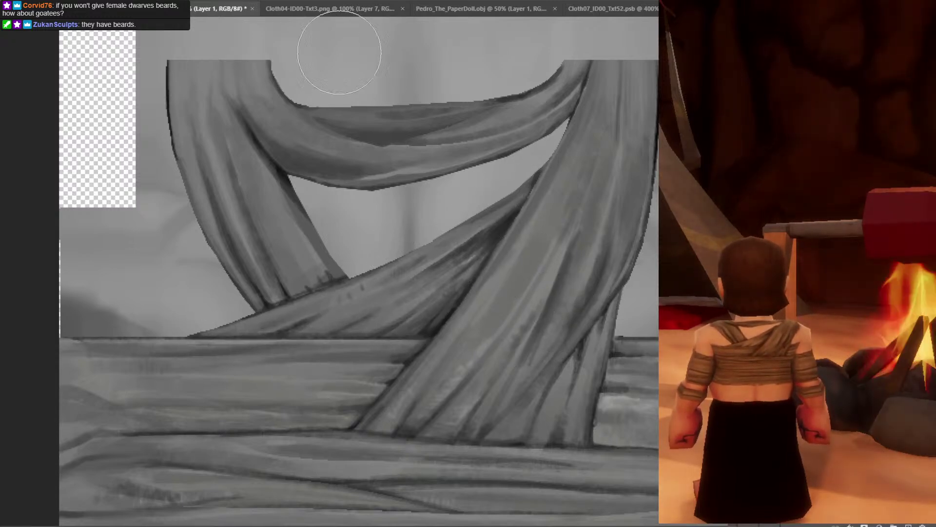
Paste the reshaded wraps into Cloth04-ID00-Txt3.png as a new layer, then save and close that file.
click(329, 8)
key(ctrl+shift+alt+n)
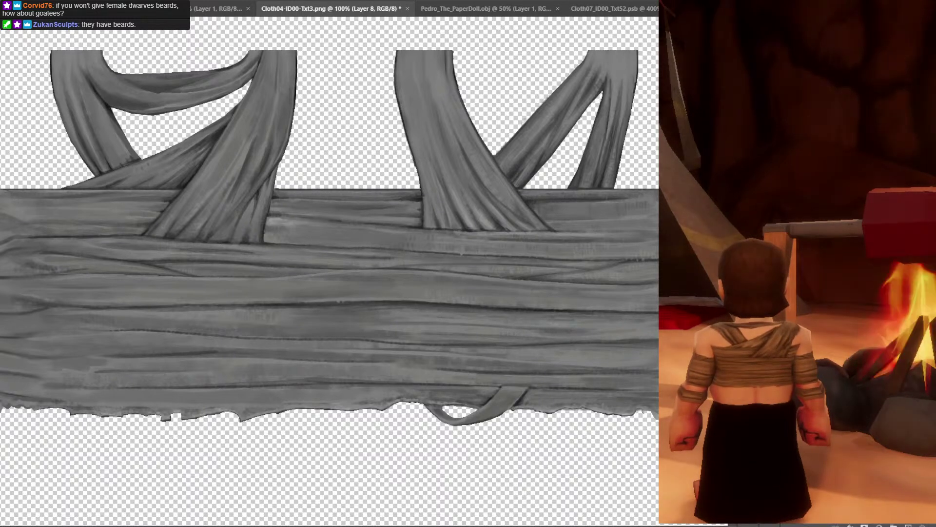
key(ctrl+s)
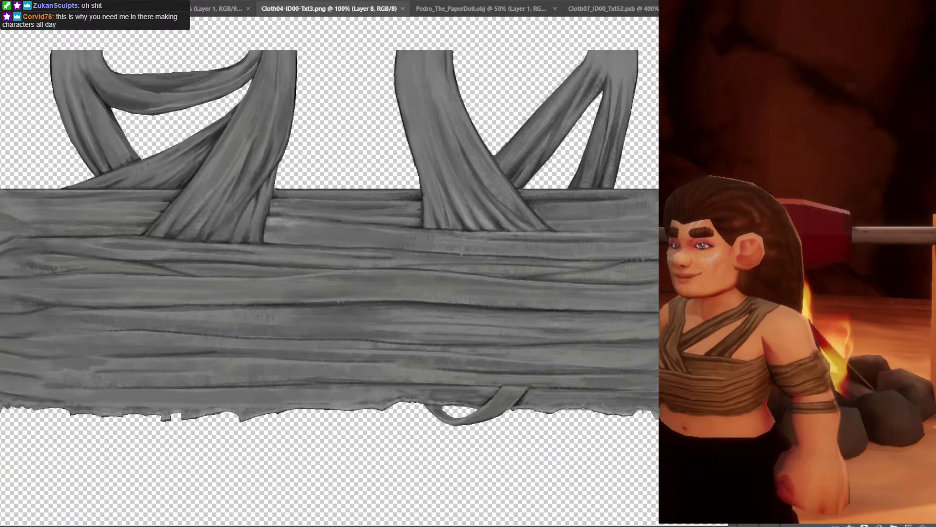
click(402, 8)
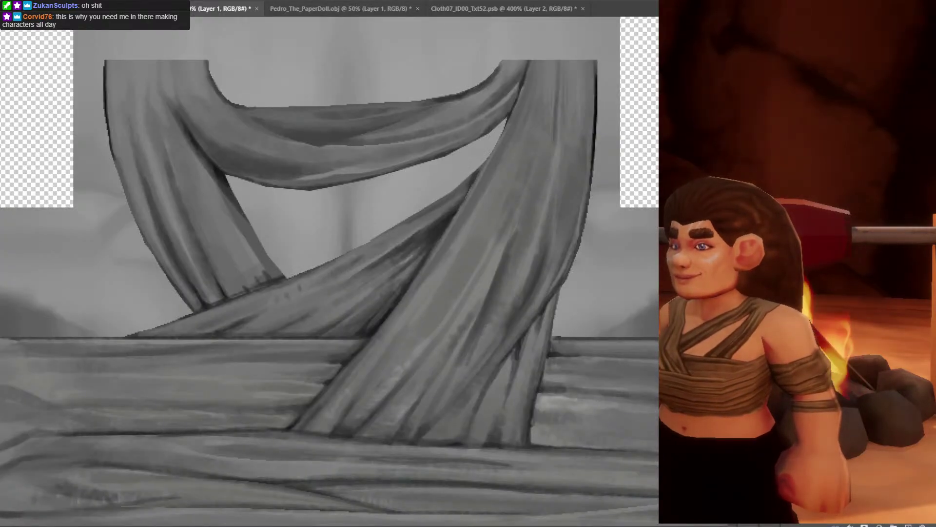
Close the Cloth07_ID00_Txt52.psb document and return to the Cloth05A.psd texture sheet.
scroll(366, 273, down, 3)
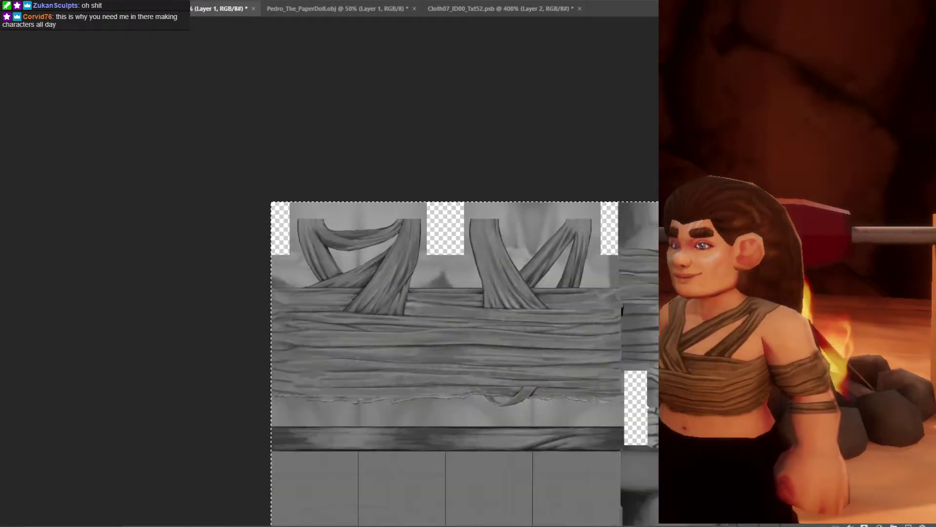
scroll(564, 418, up, 1)
scroll(273, 215, up, 4)
drag(274, 215, 199, 220)
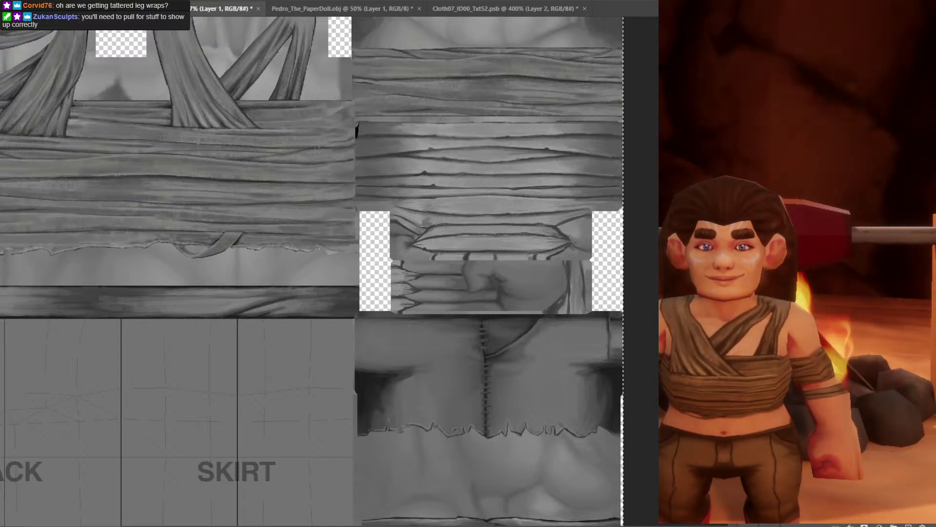
click(311, 9)
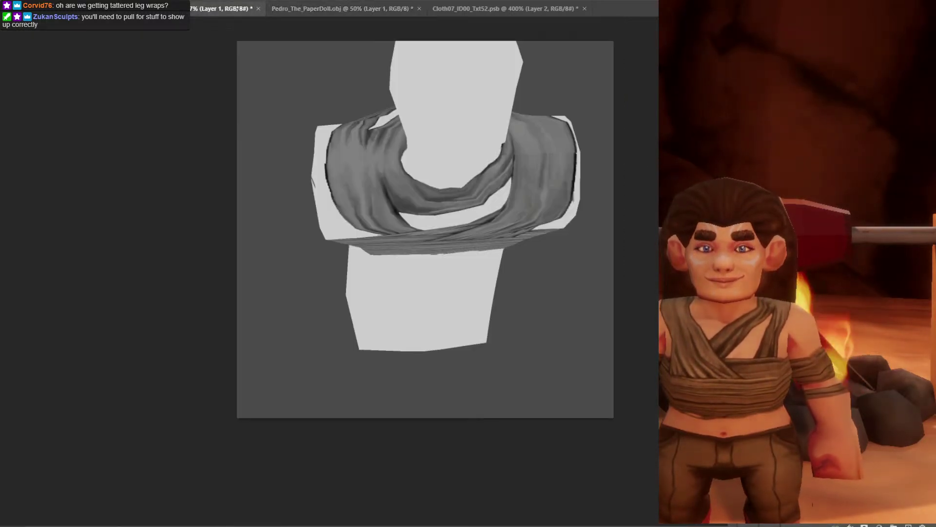
key(ctrl+shift+Tab)
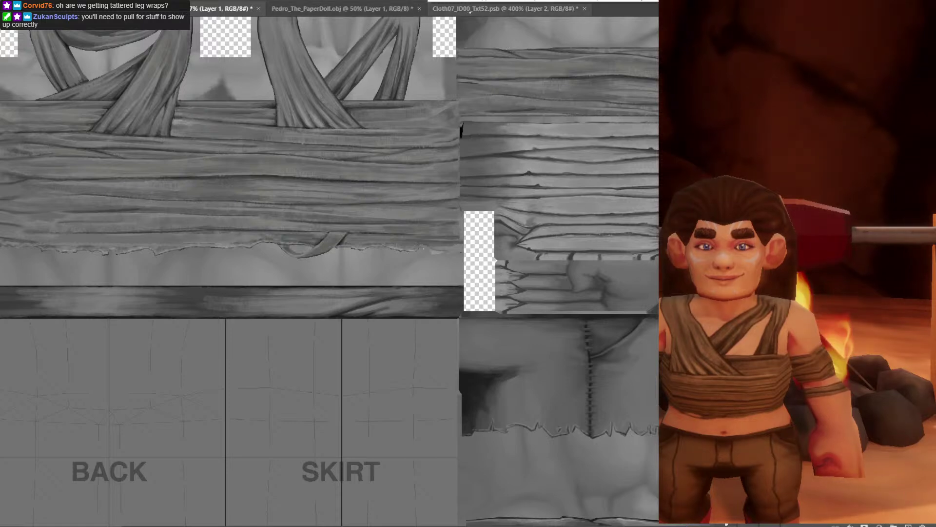
click(503, 8)
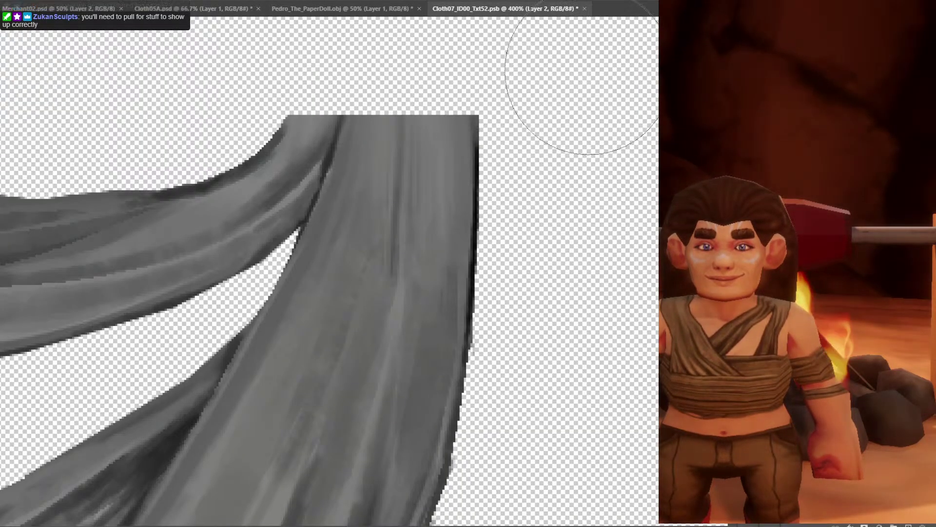
click(585, 9)
click(451, 186)
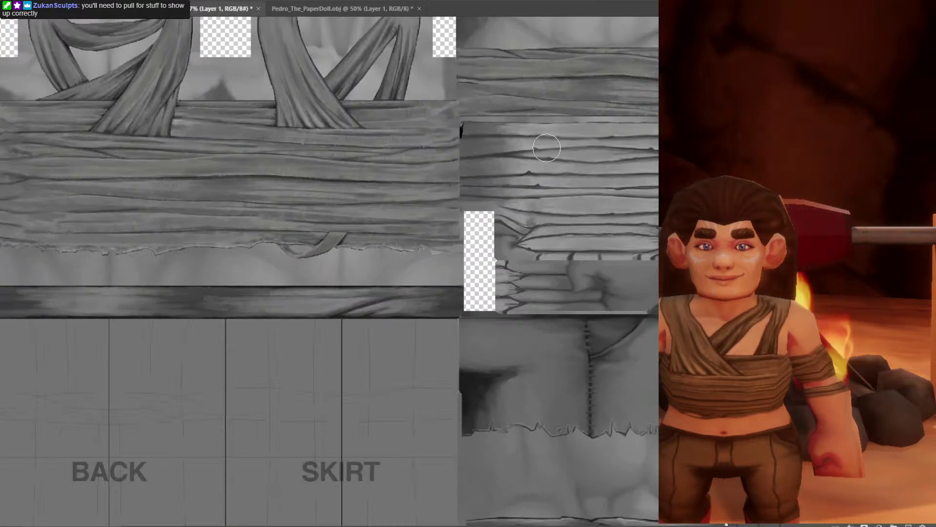
Examine the Cloth05A.psd texture sheet at 50% zoom, from the chest straps down to the leg wraps and feet.
key(ctrl+plus)
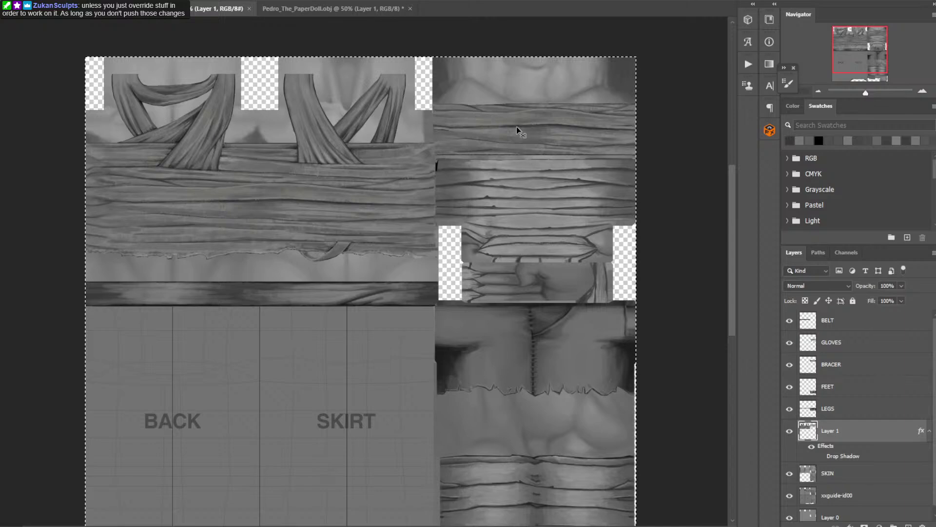
key(b)
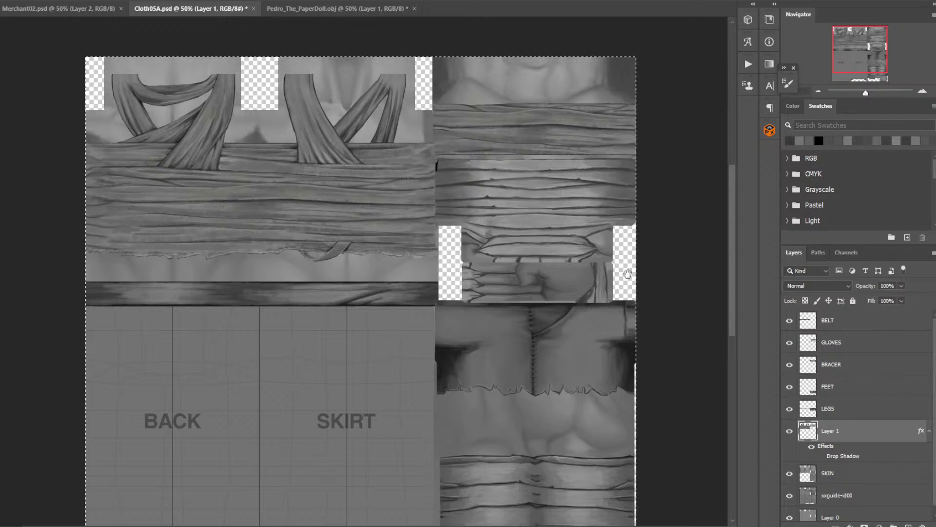
mouse_move(586, 289)
mouse_down()
mouse_move(564, 165)
mouse_move(532, 188)
mouse_move(527, 235)
mouse_move(493, 232)
mouse_move(518, 237)
mouse_move(517, 228)
mouse_up()
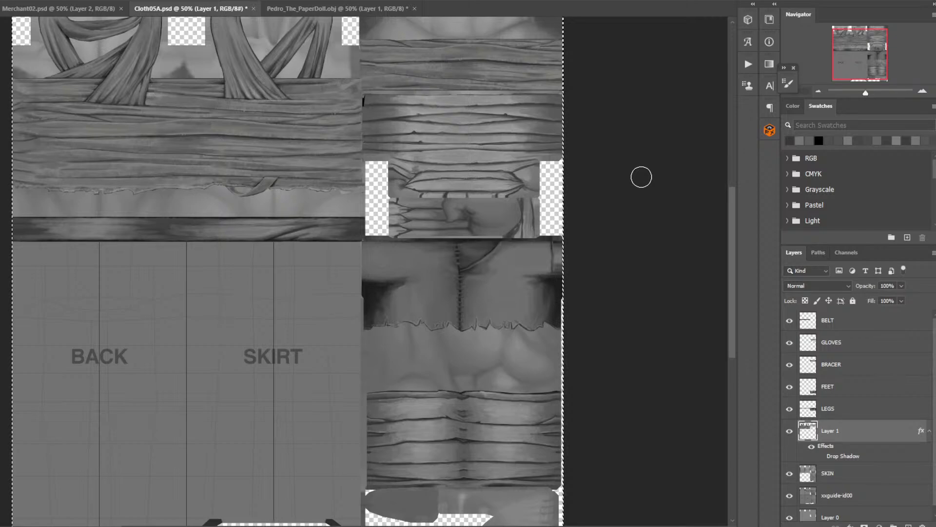
scroll(642, 177, down, 2)
scroll(654, 168, up, 4)
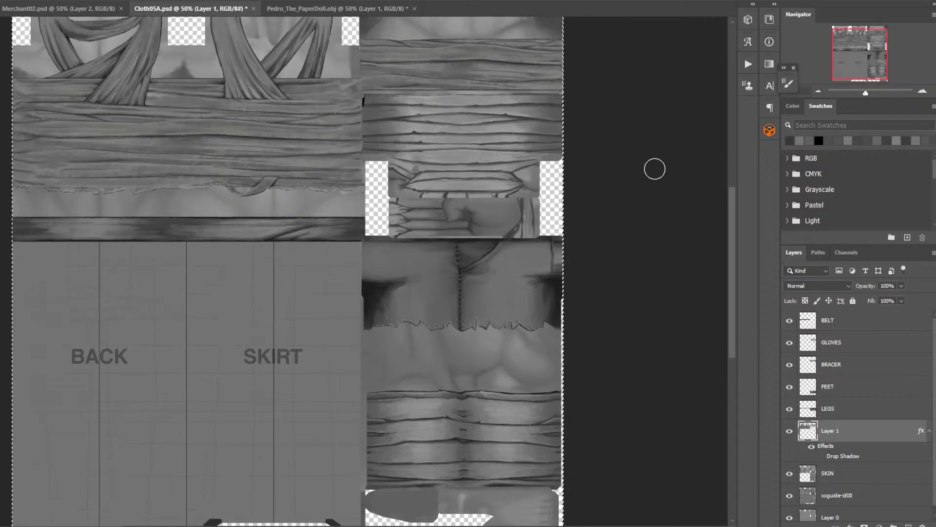
scroll(655, 169, down, 5)
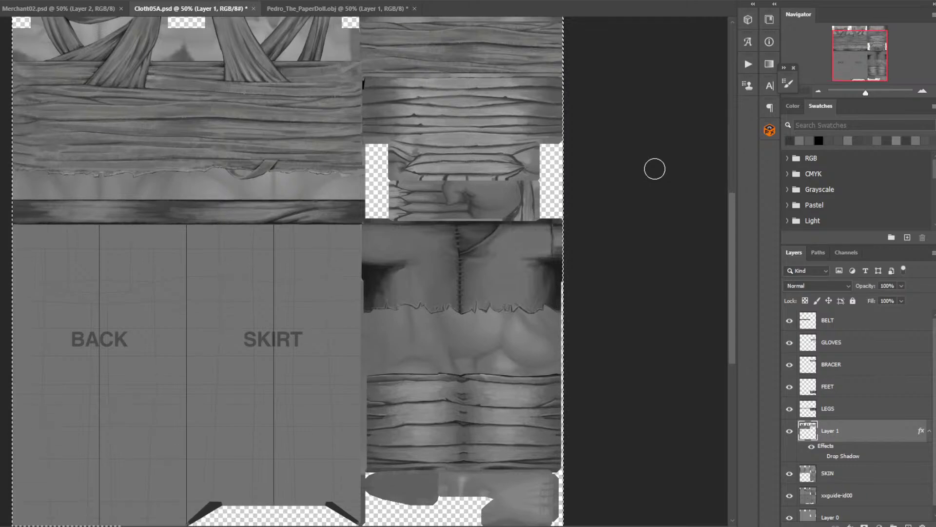
scroll(656, 169, up, 4)
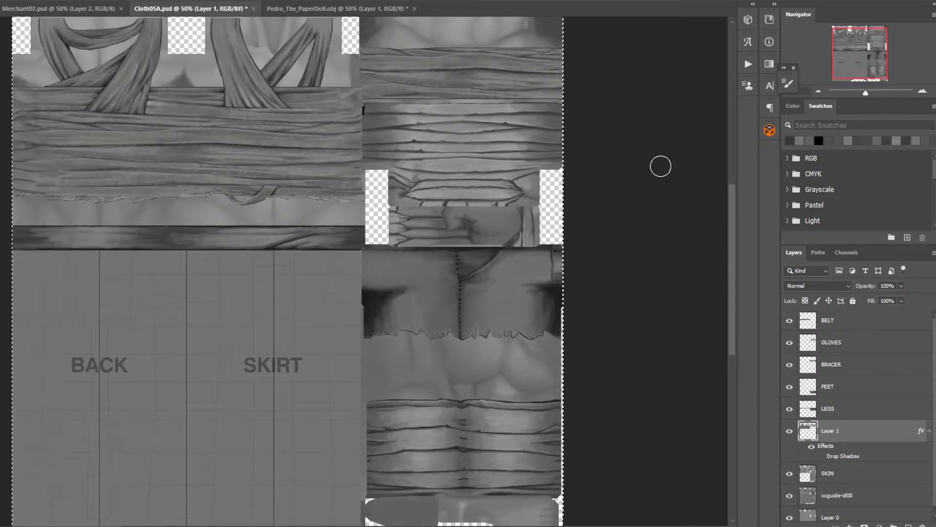
scroll(660, 166, up, 3)
scroll(661, 166, down, 4)
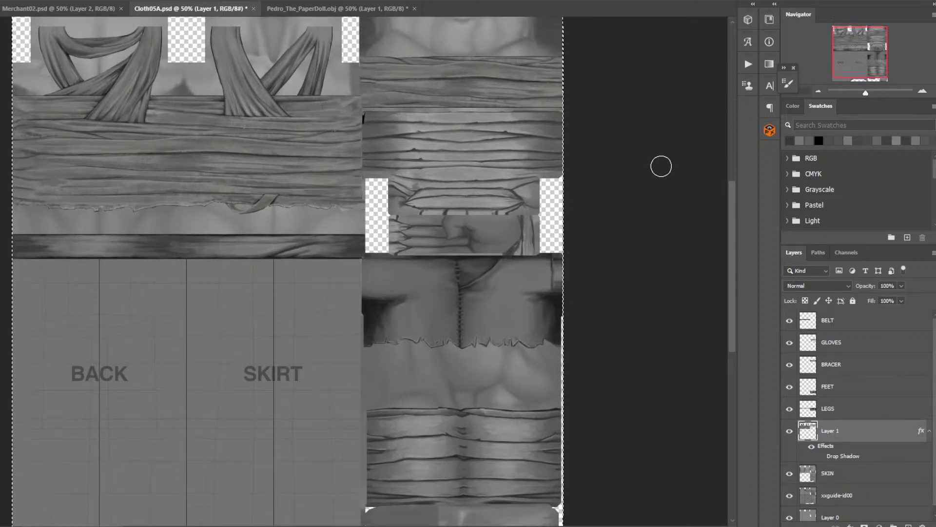
scroll(662, 167, down, 1)
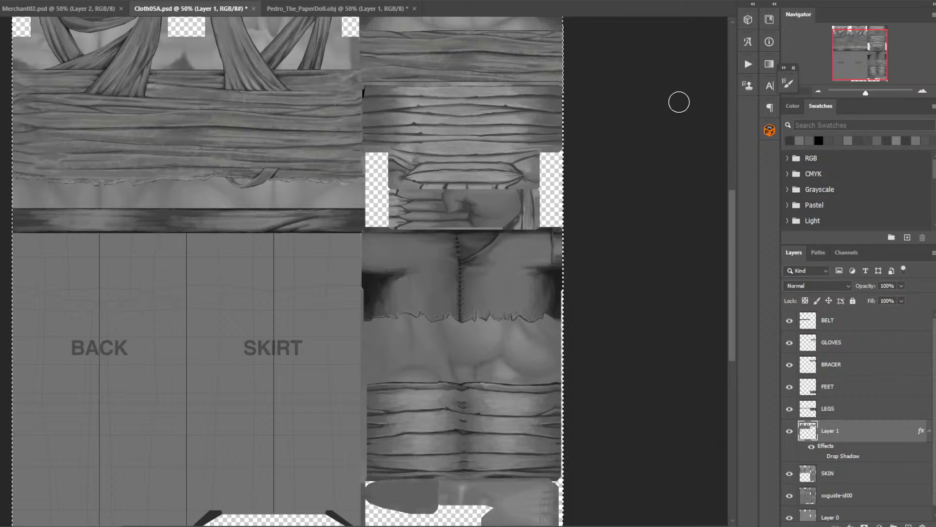